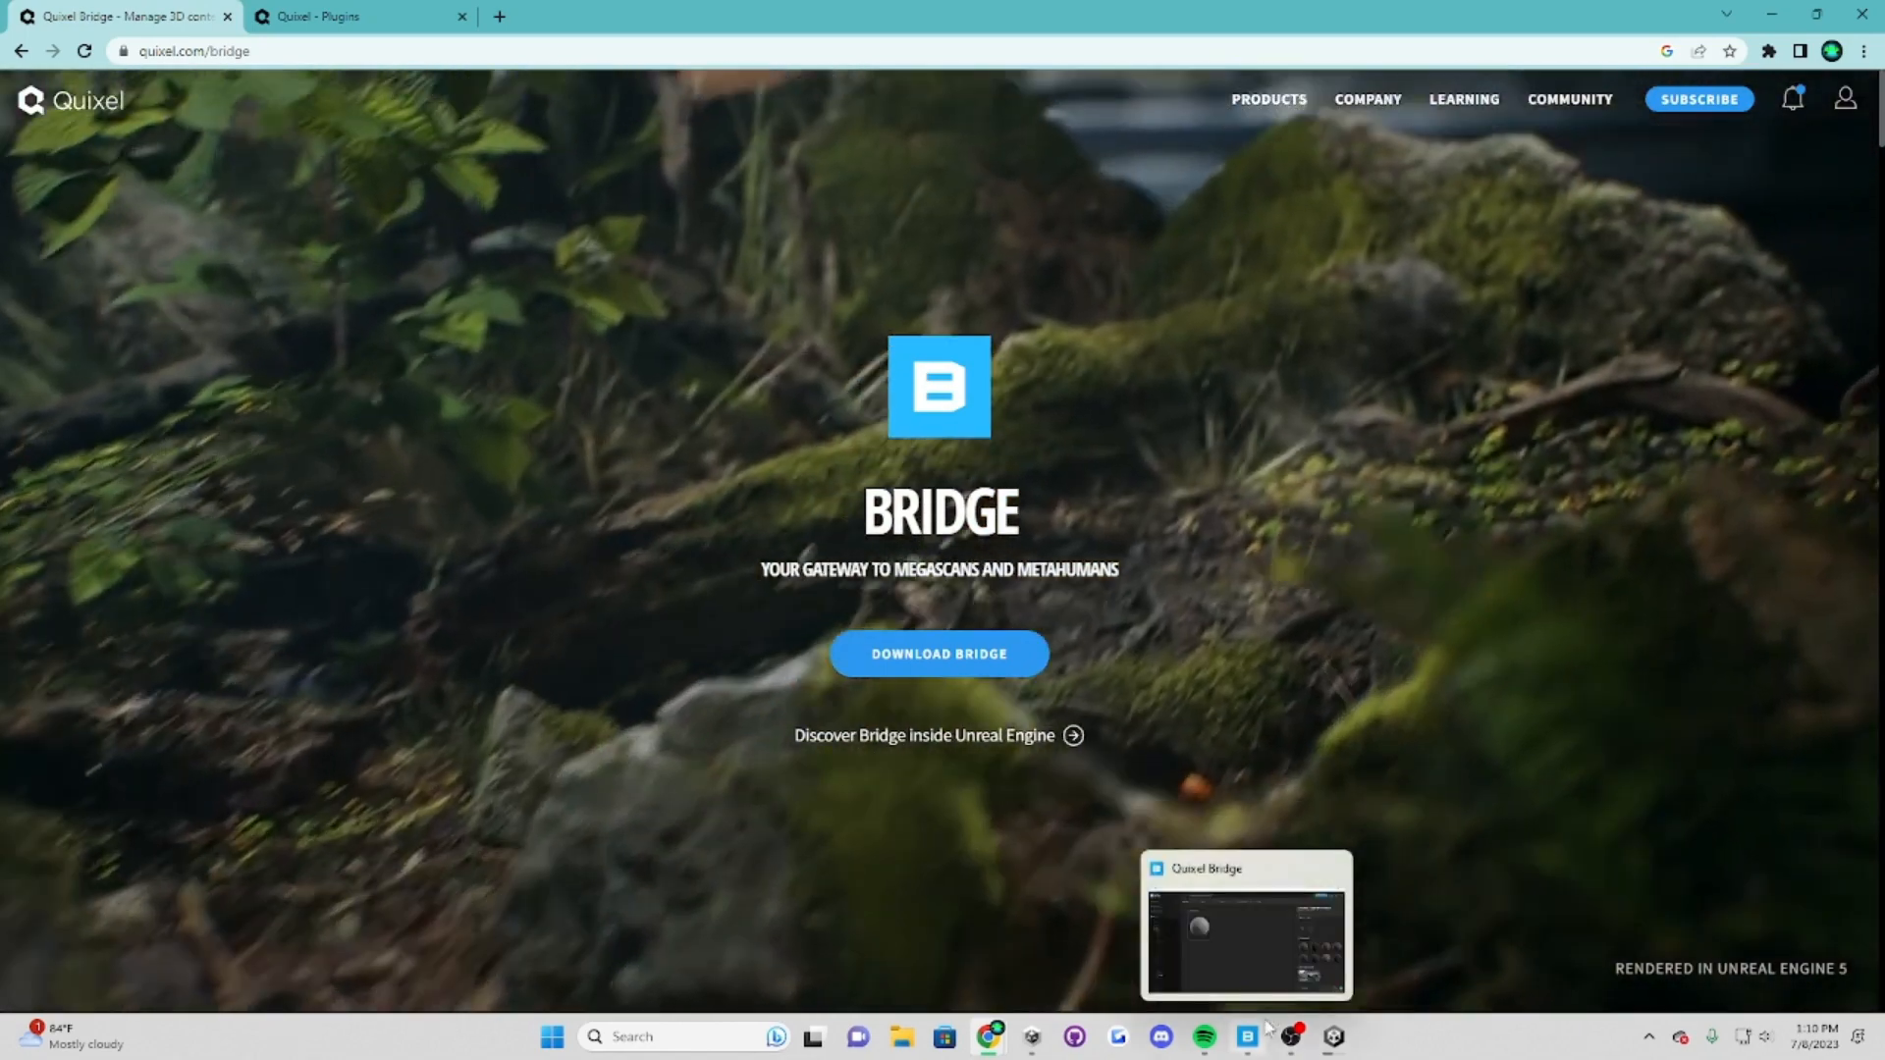
Step: Review the plugin downloads for the supported 3D programs, including Unity and UE4, on Quixel's Plugins web page
left_click(1260, 1035)
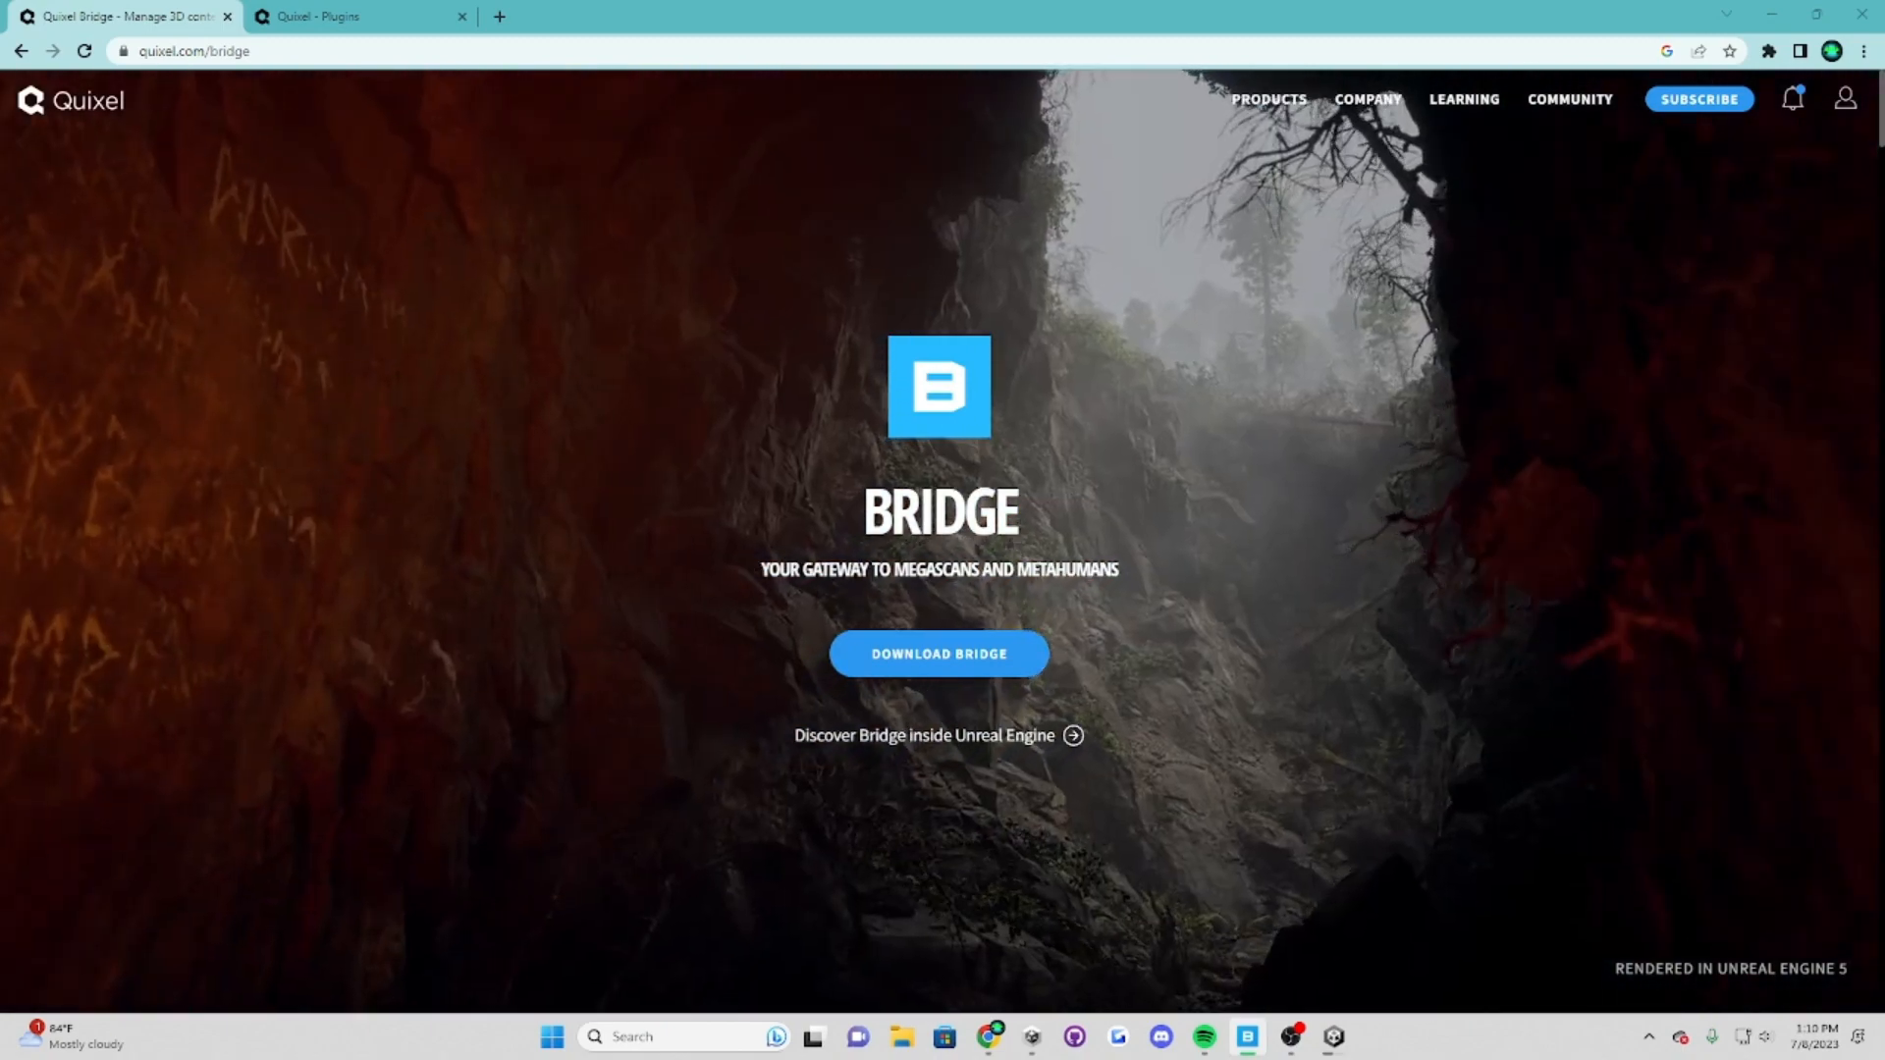
left_click_drag(1884, 8, 1188, 9)
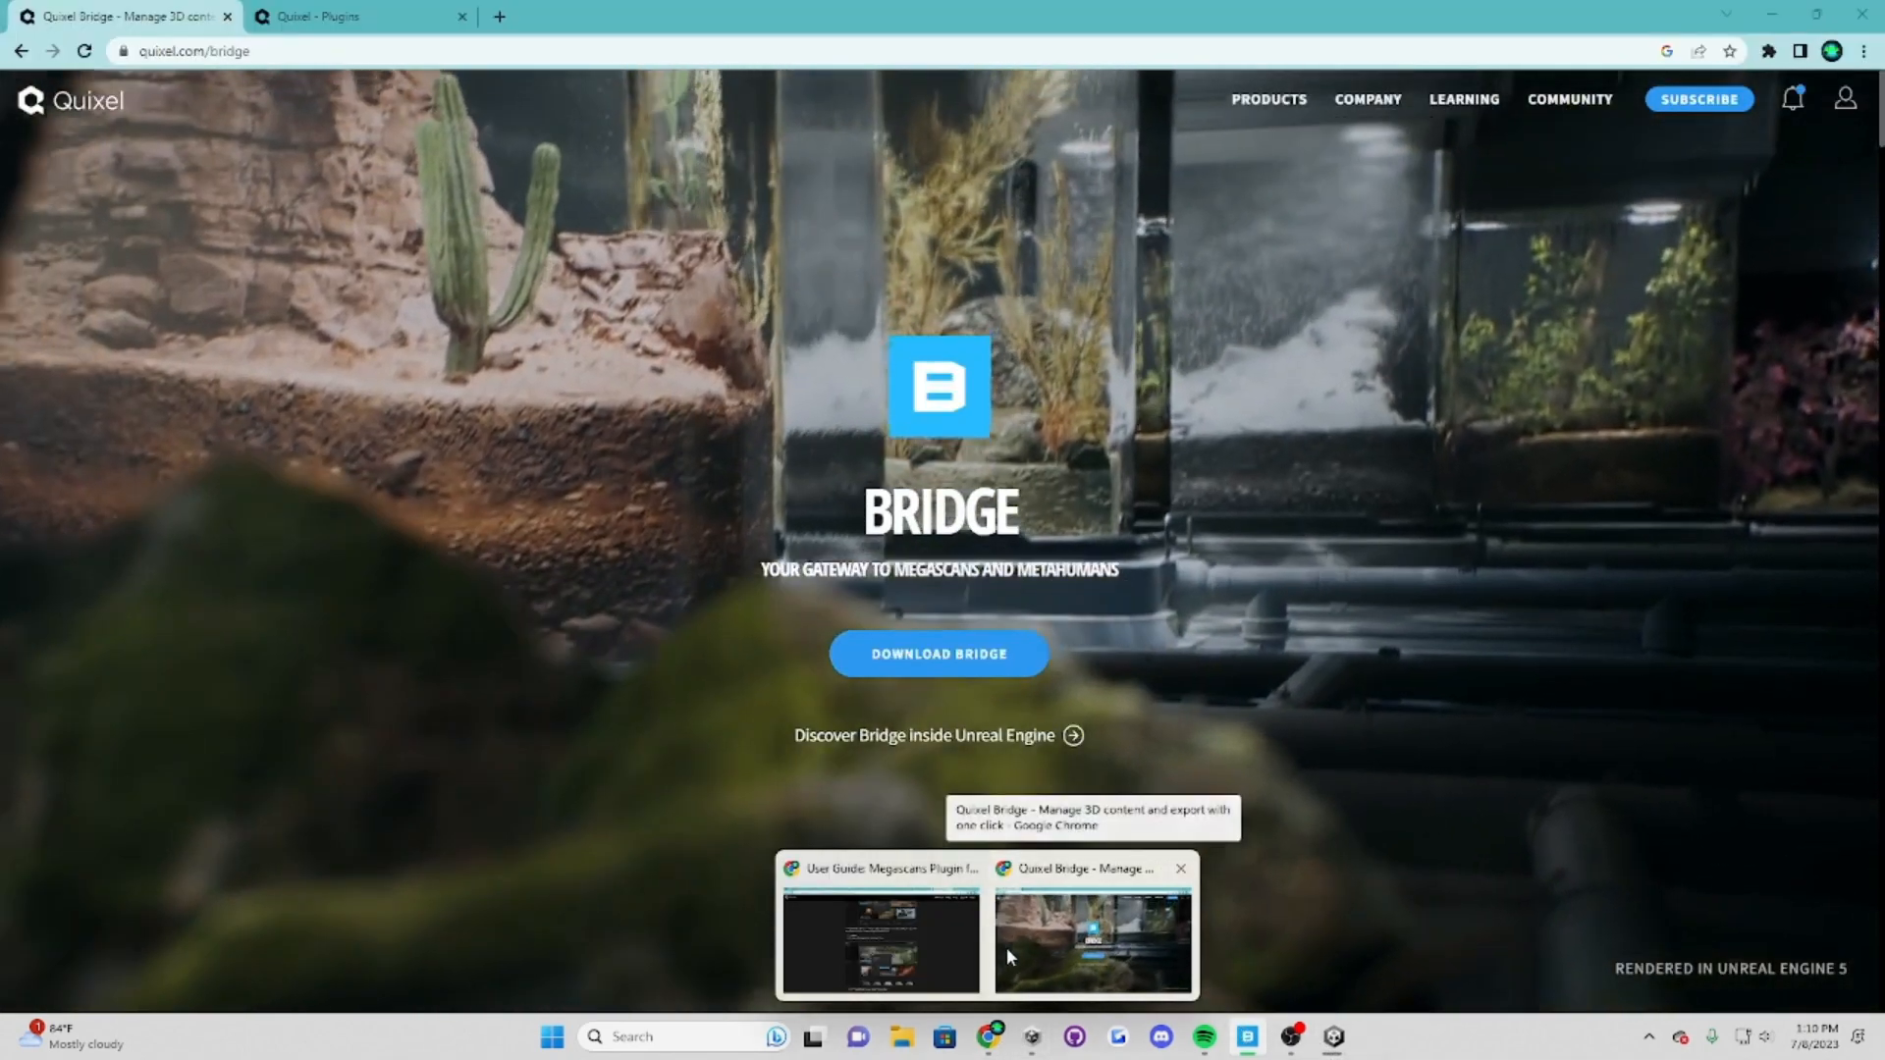
left_click(1005, 947)
left_click(324, 16)
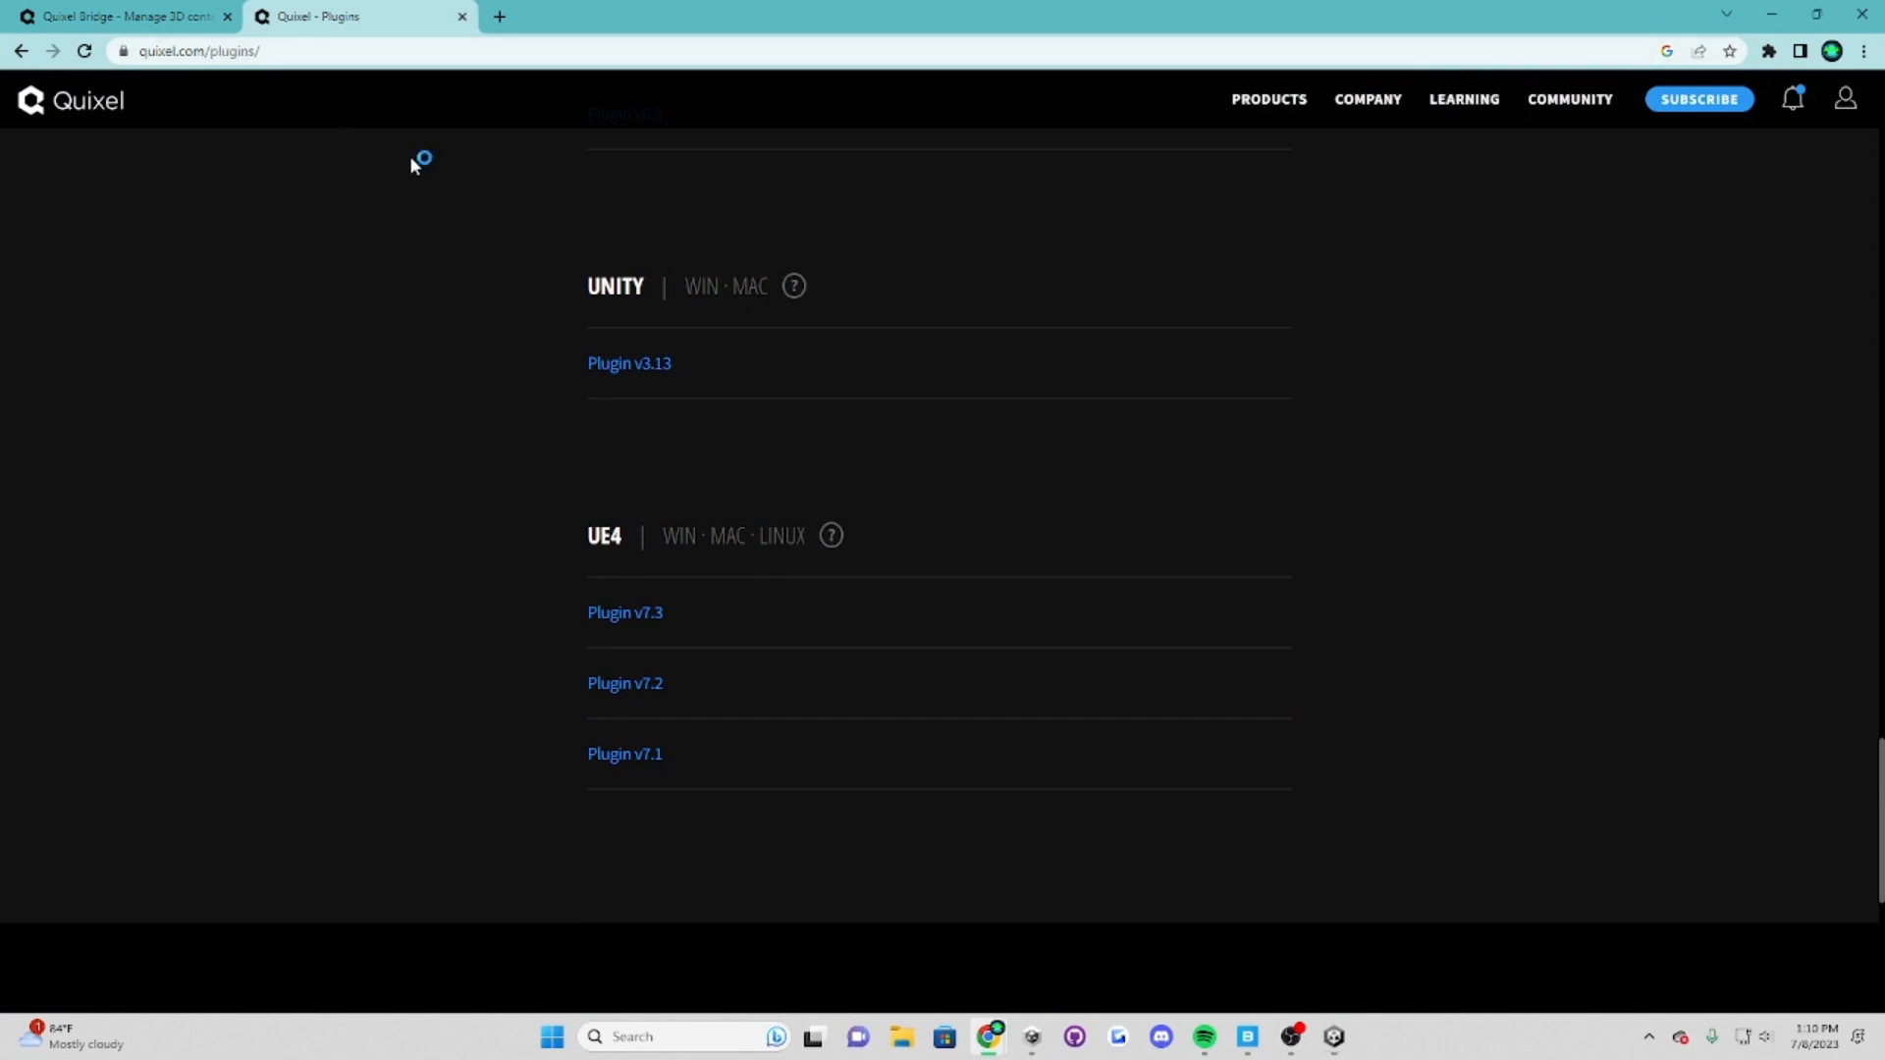
scroll(982, 491, "down", 2)
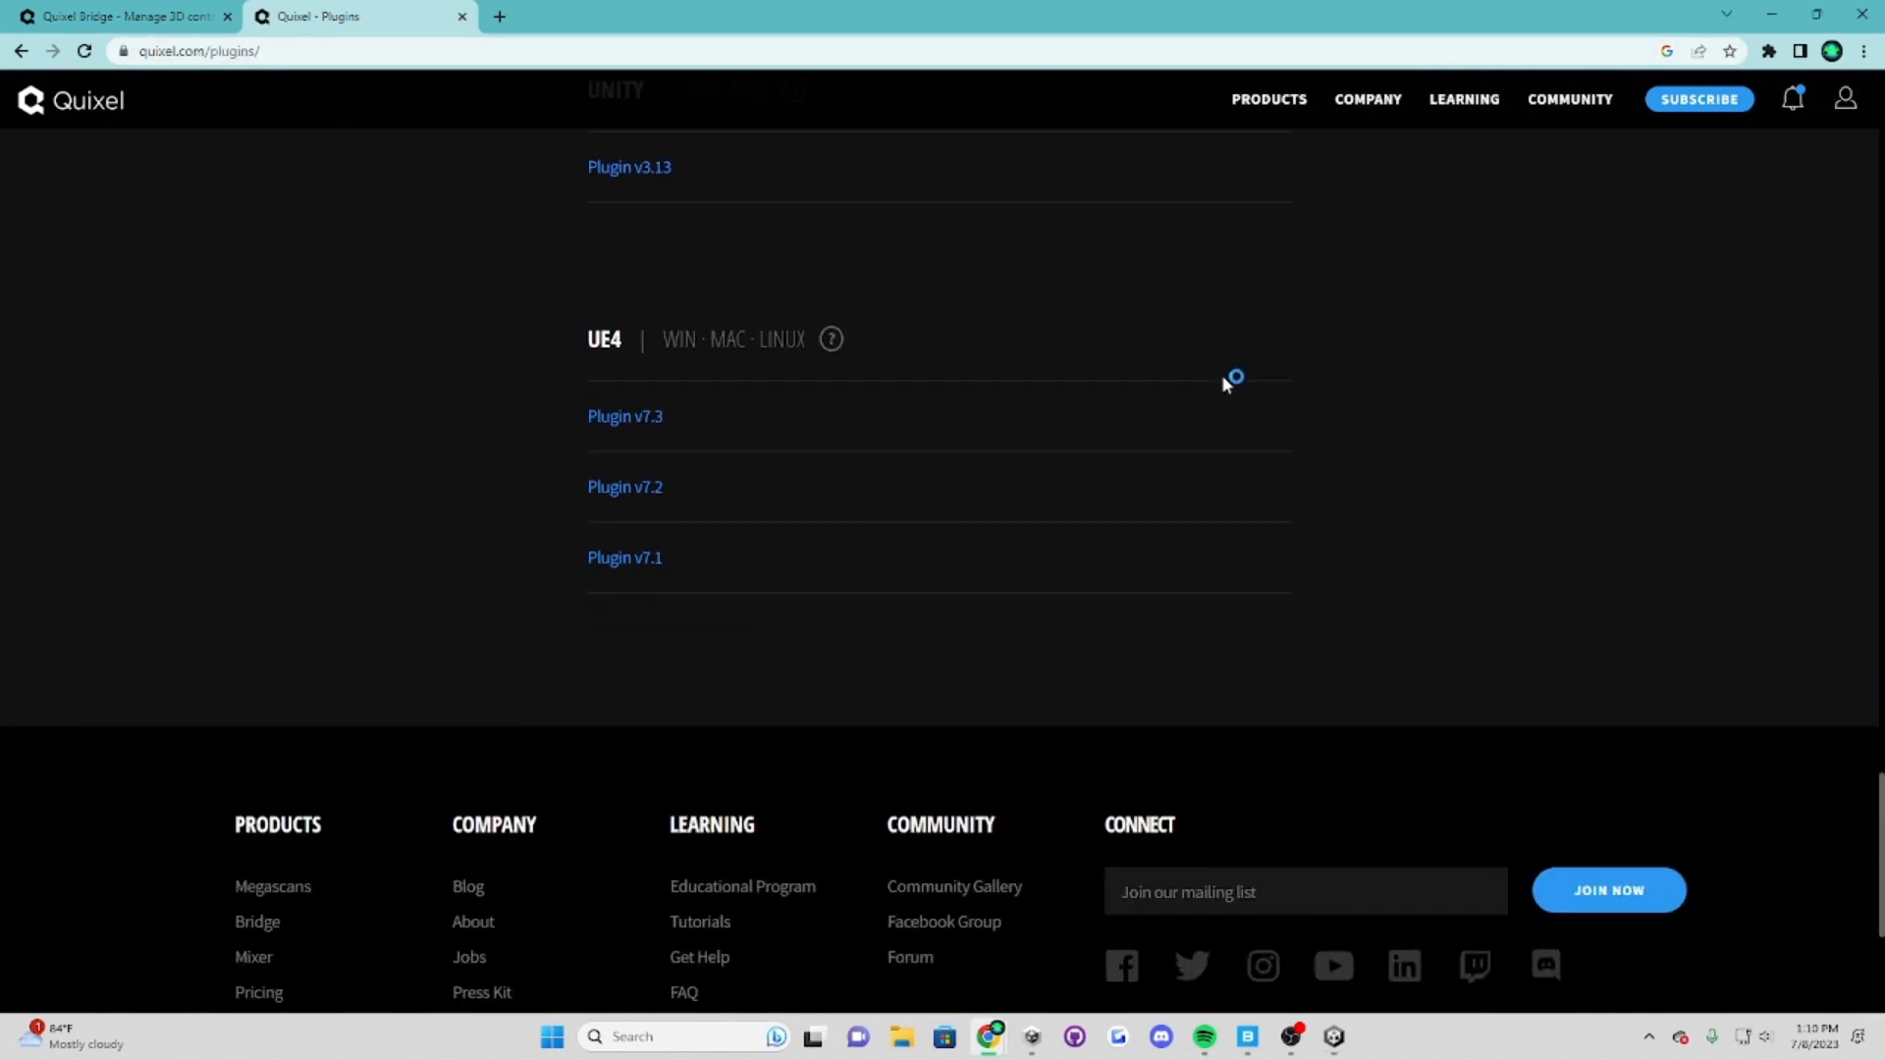
scroll(1233, 383, "up", 5)
scroll(639, 845, "down", 4)
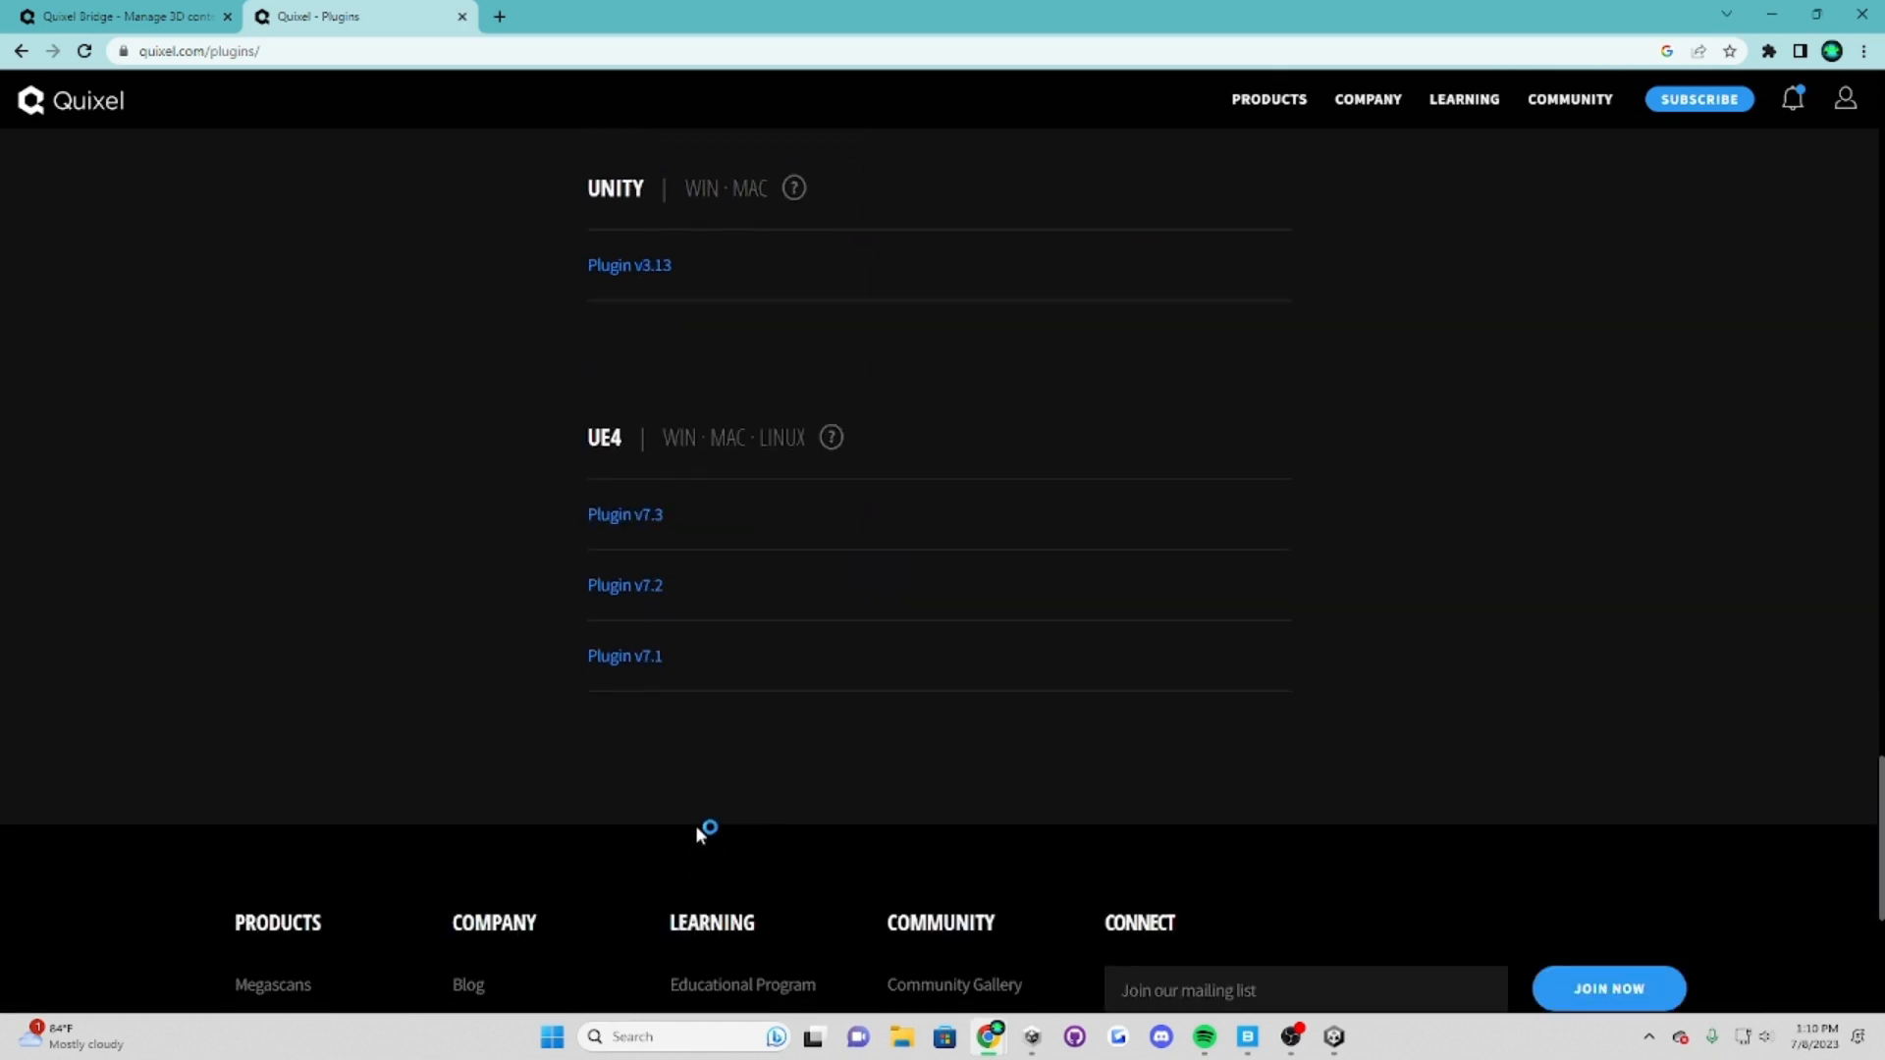
scroll(644, 456, "up", 8)
scroll(718, 515, "up", 8)
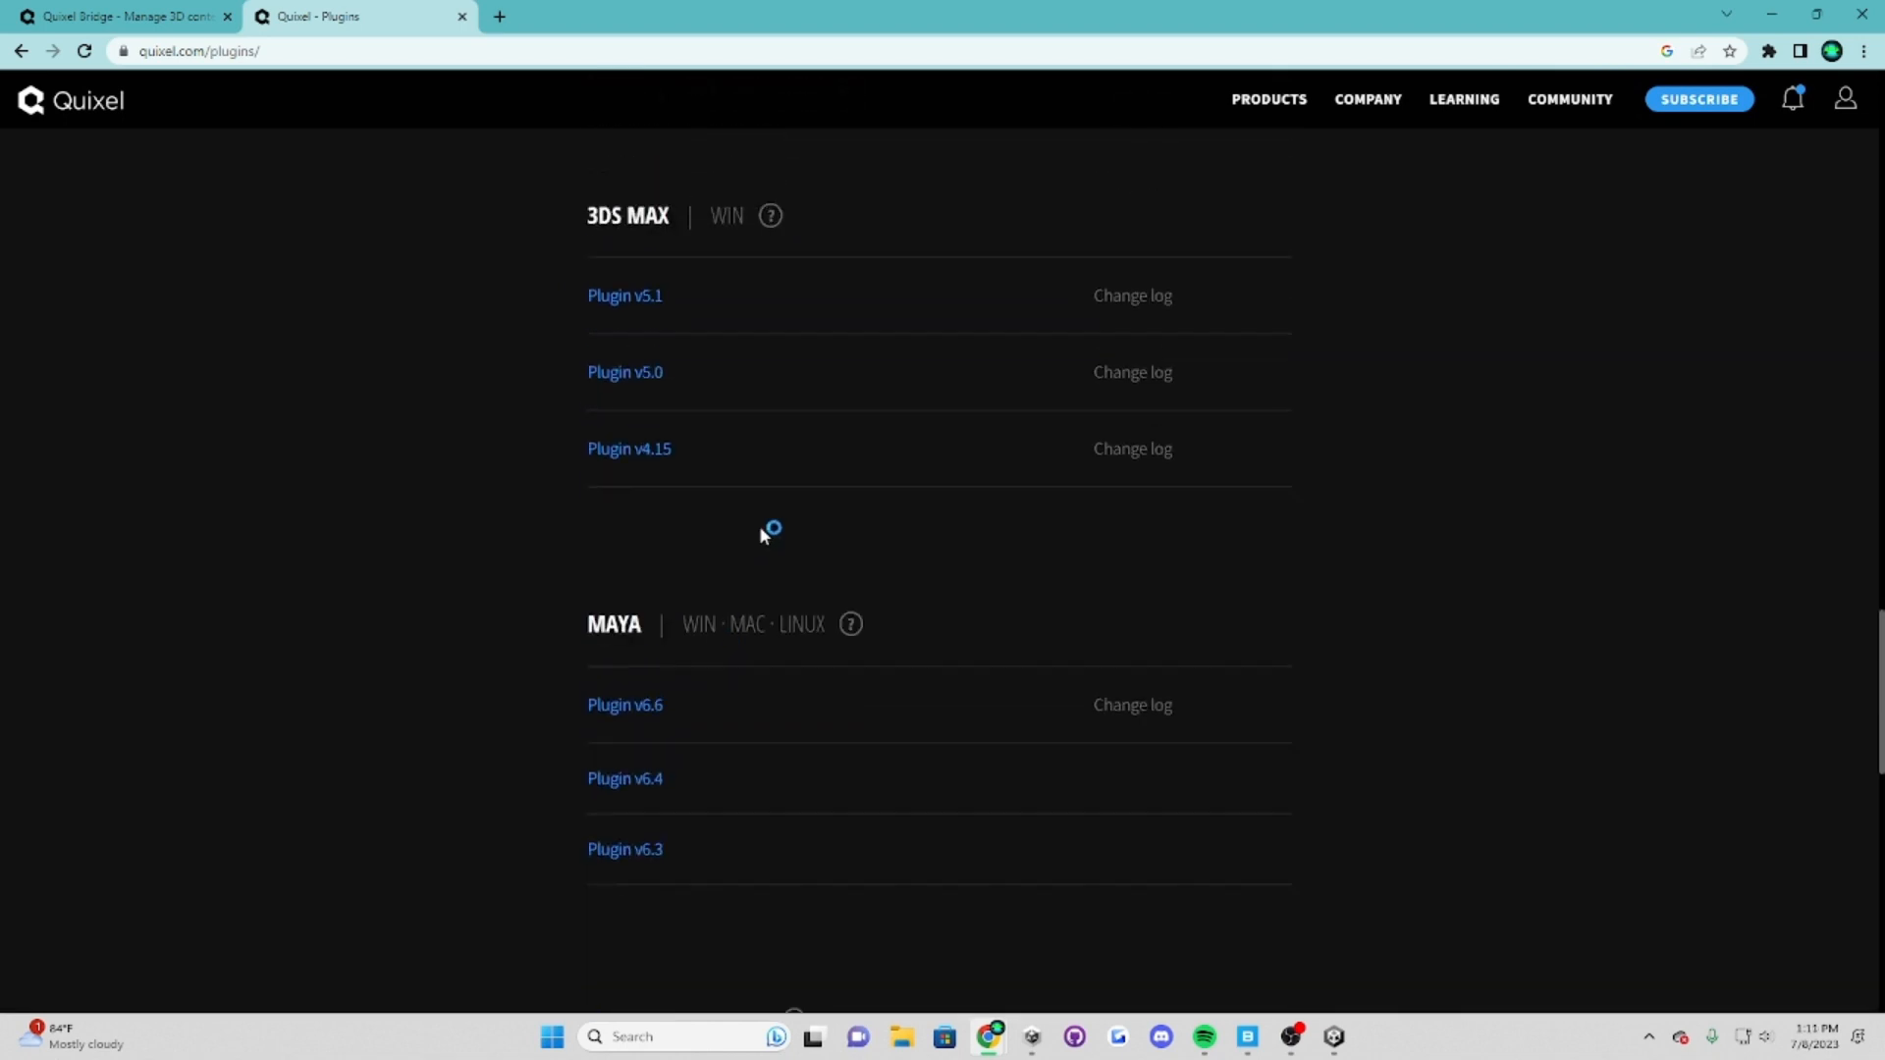
scroll(877, 636, "up", 1)
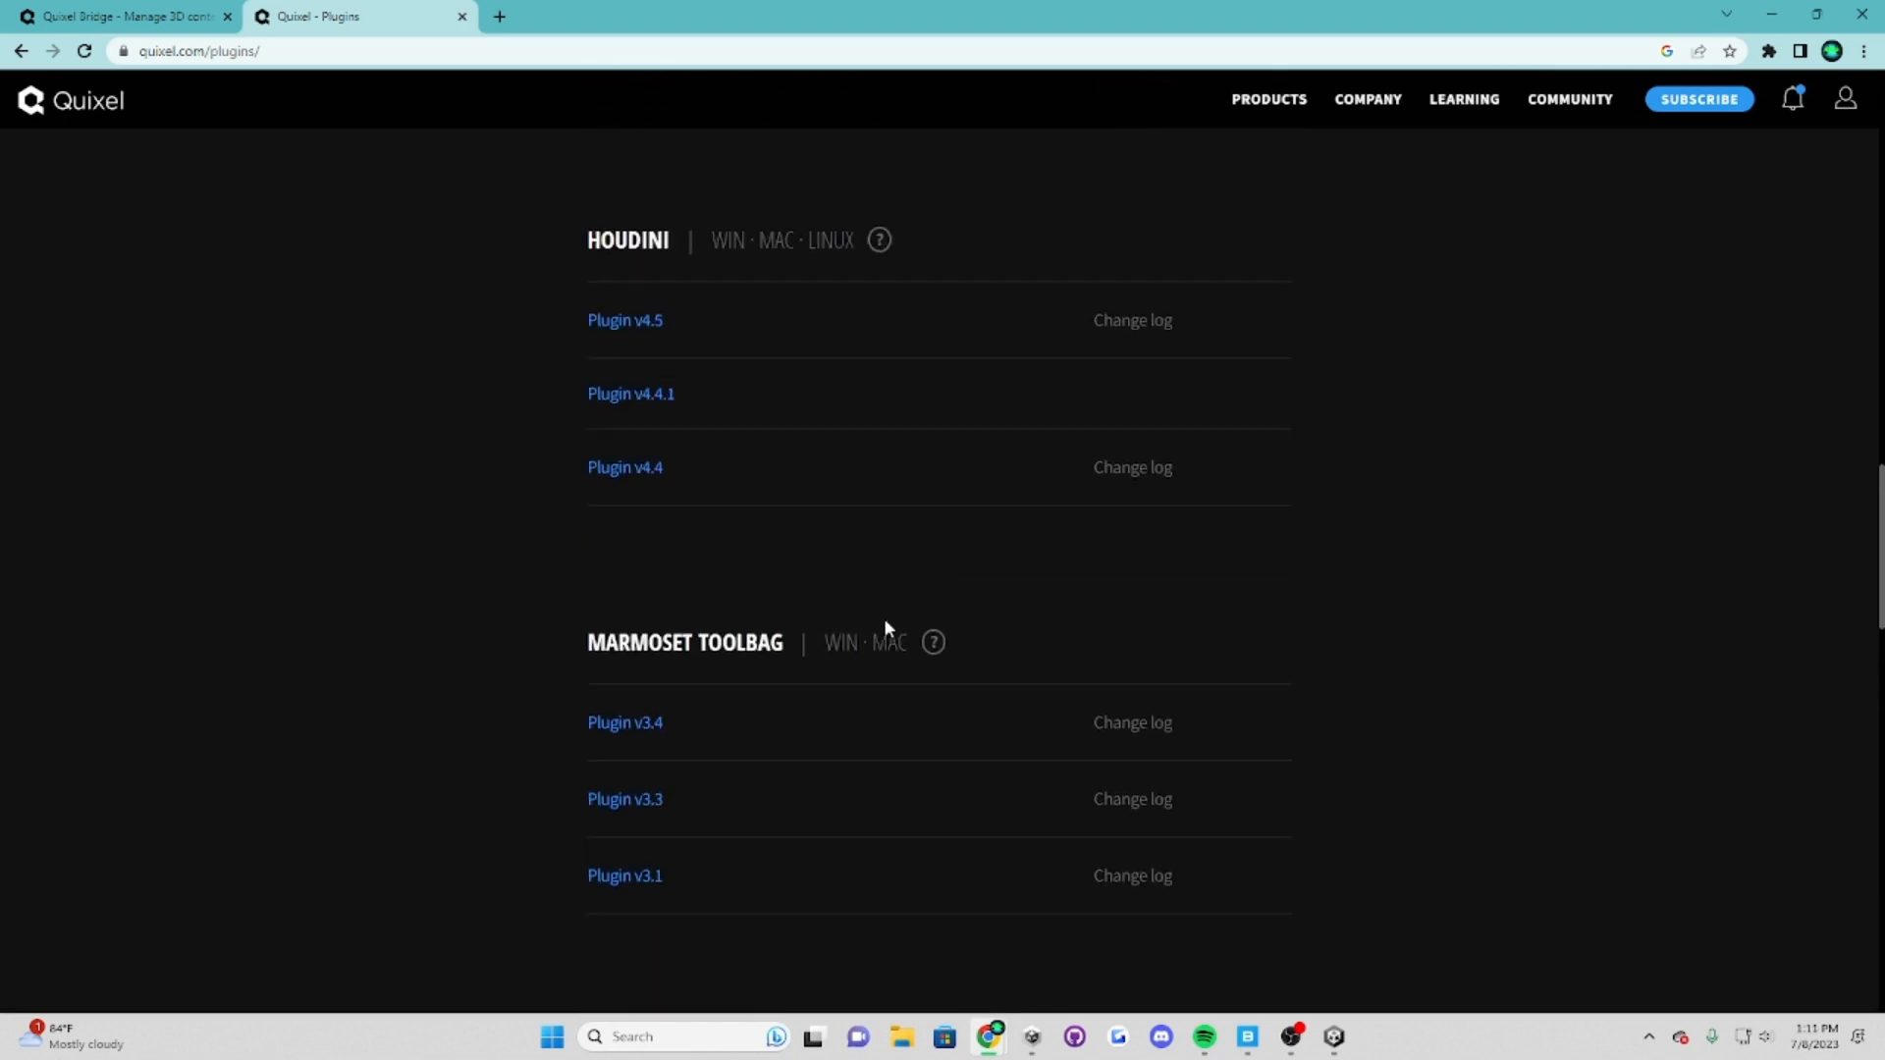
scroll(889, 575, "up", 6)
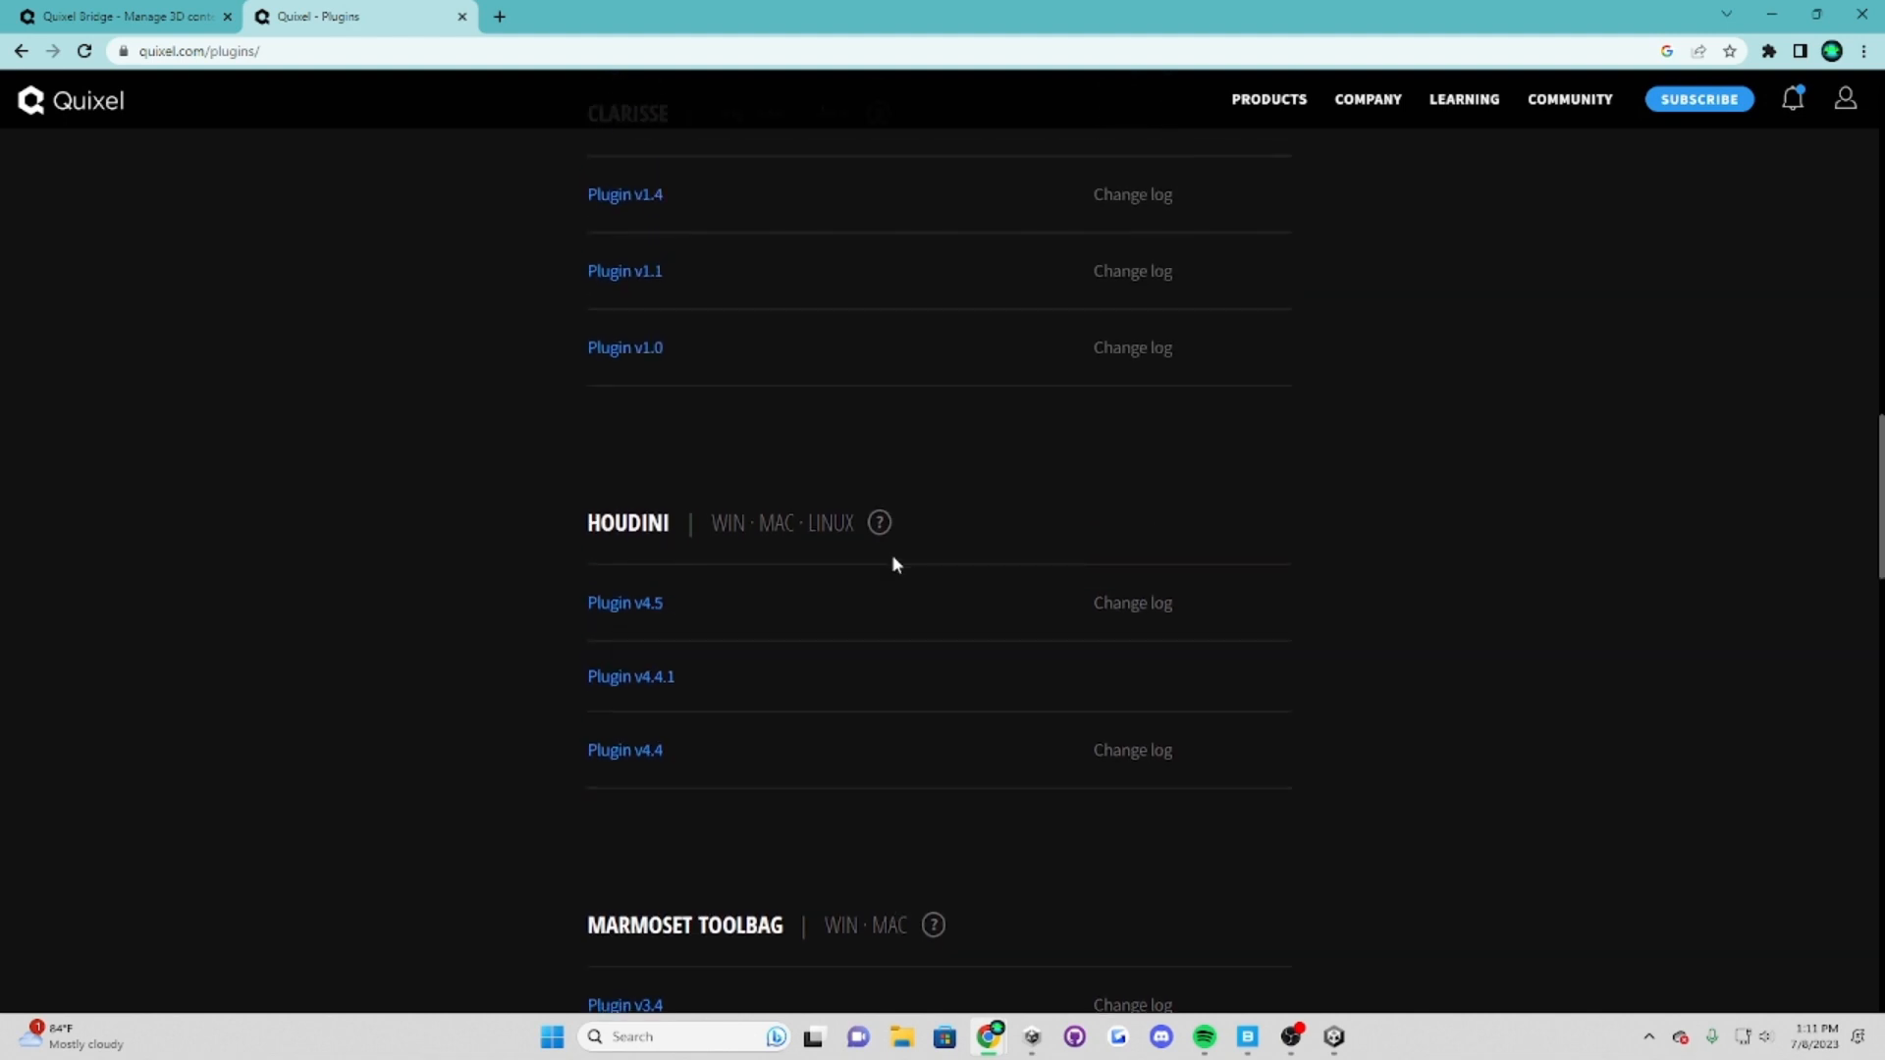
scroll(893, 564, "up", 3)
scroll(893, 563, "up", 2)
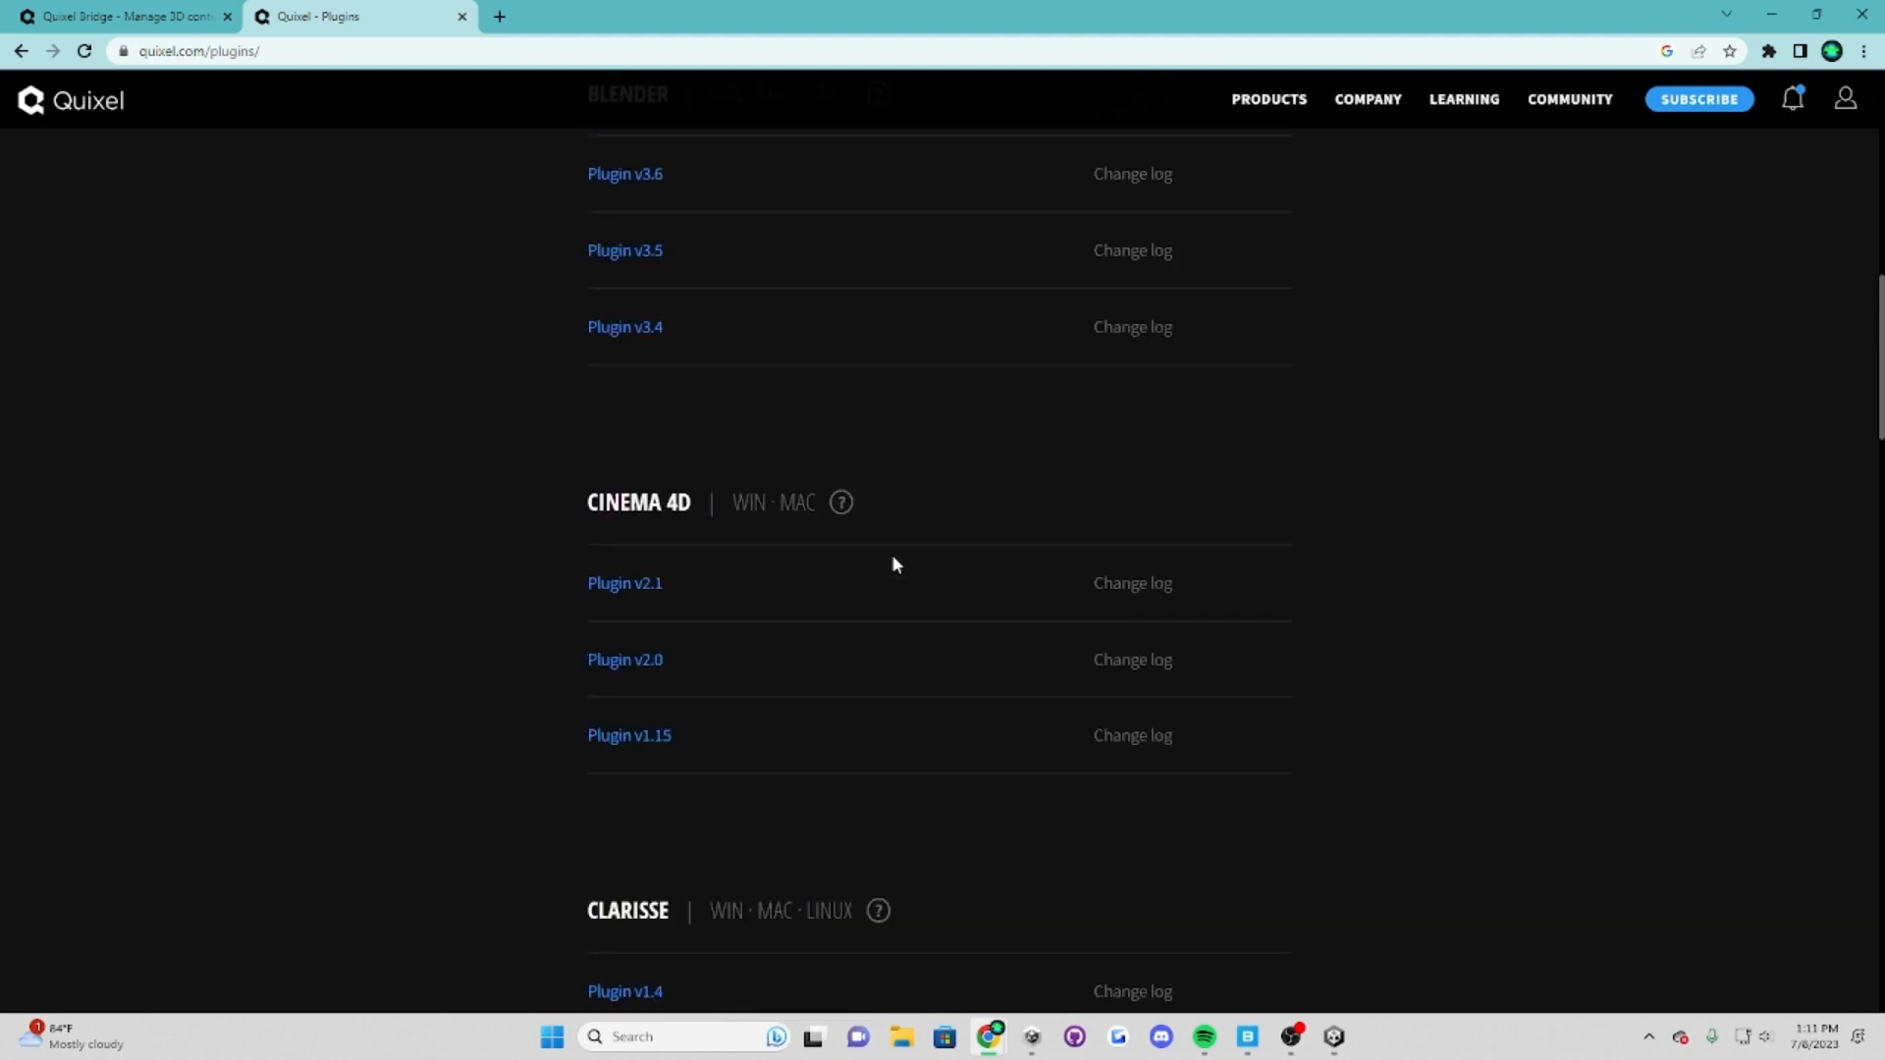
scroll(895, 556, "up", 4)
scroll(897, 530, "down", 20)
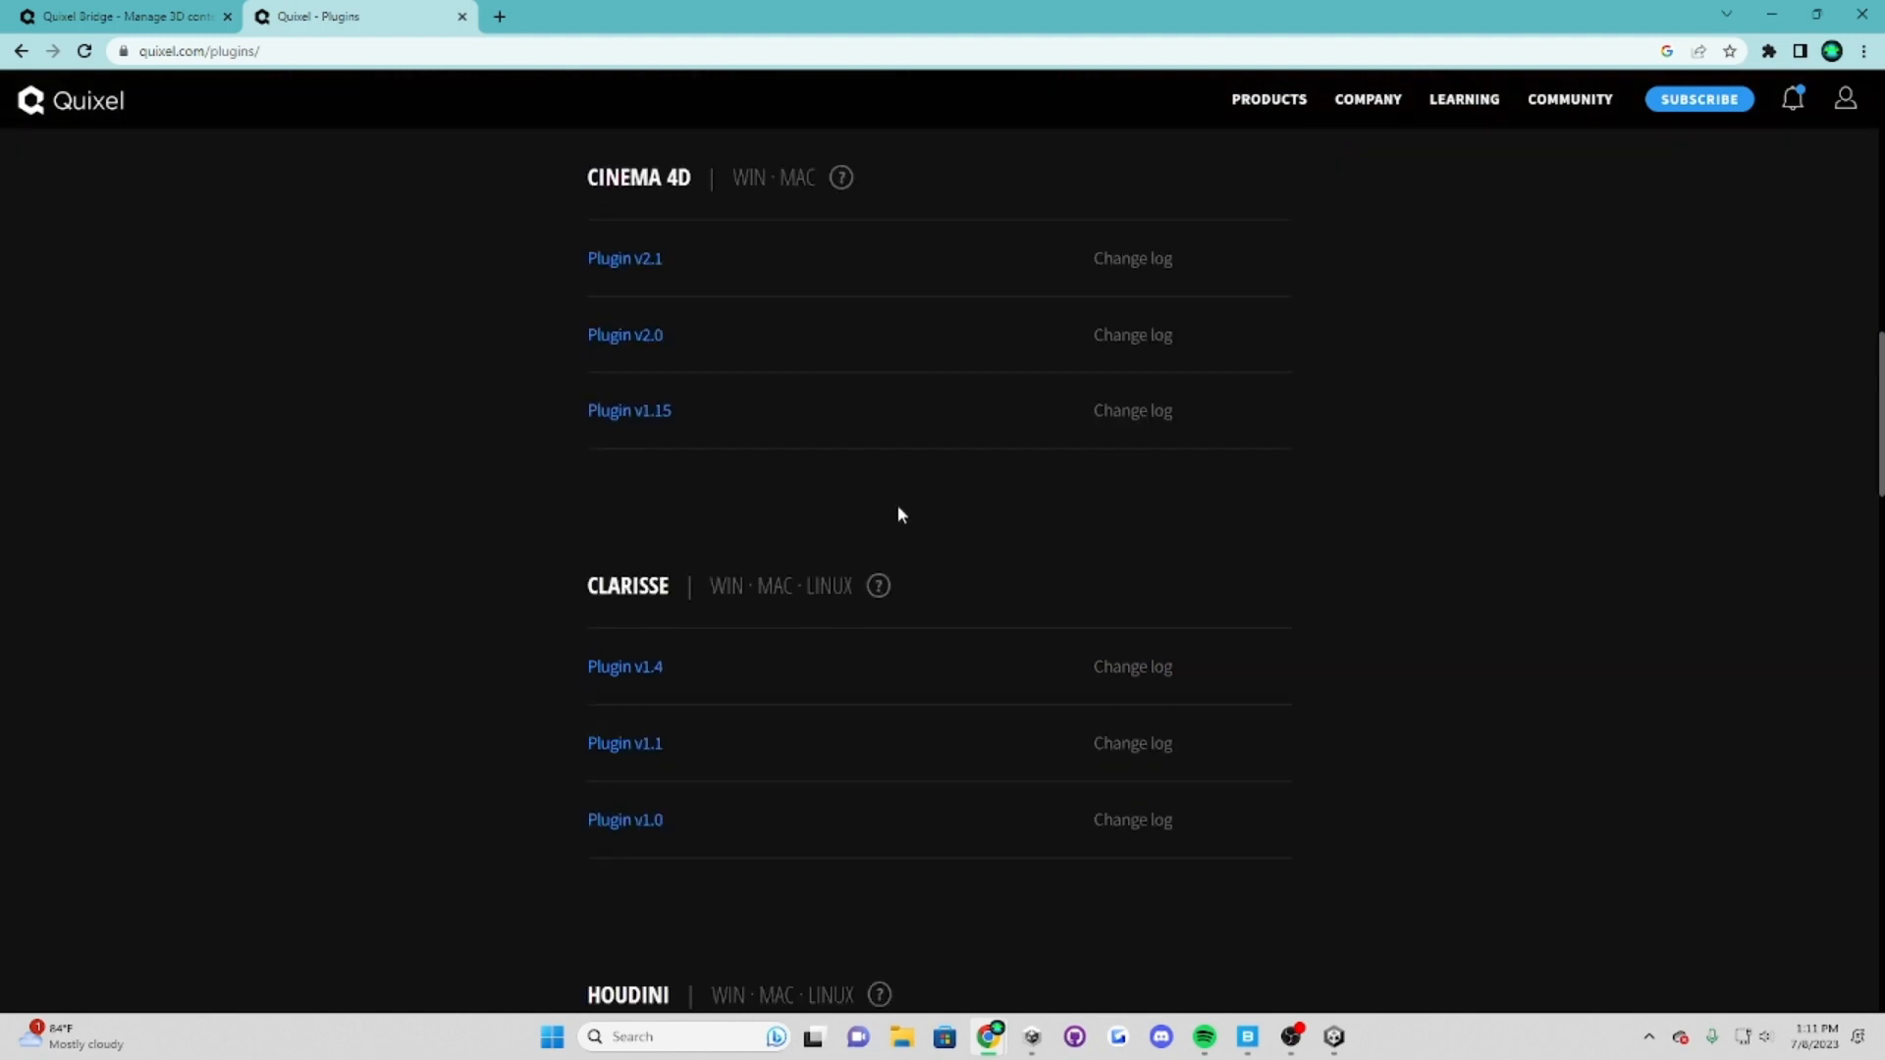
scroll(920, 491, "down", 10)
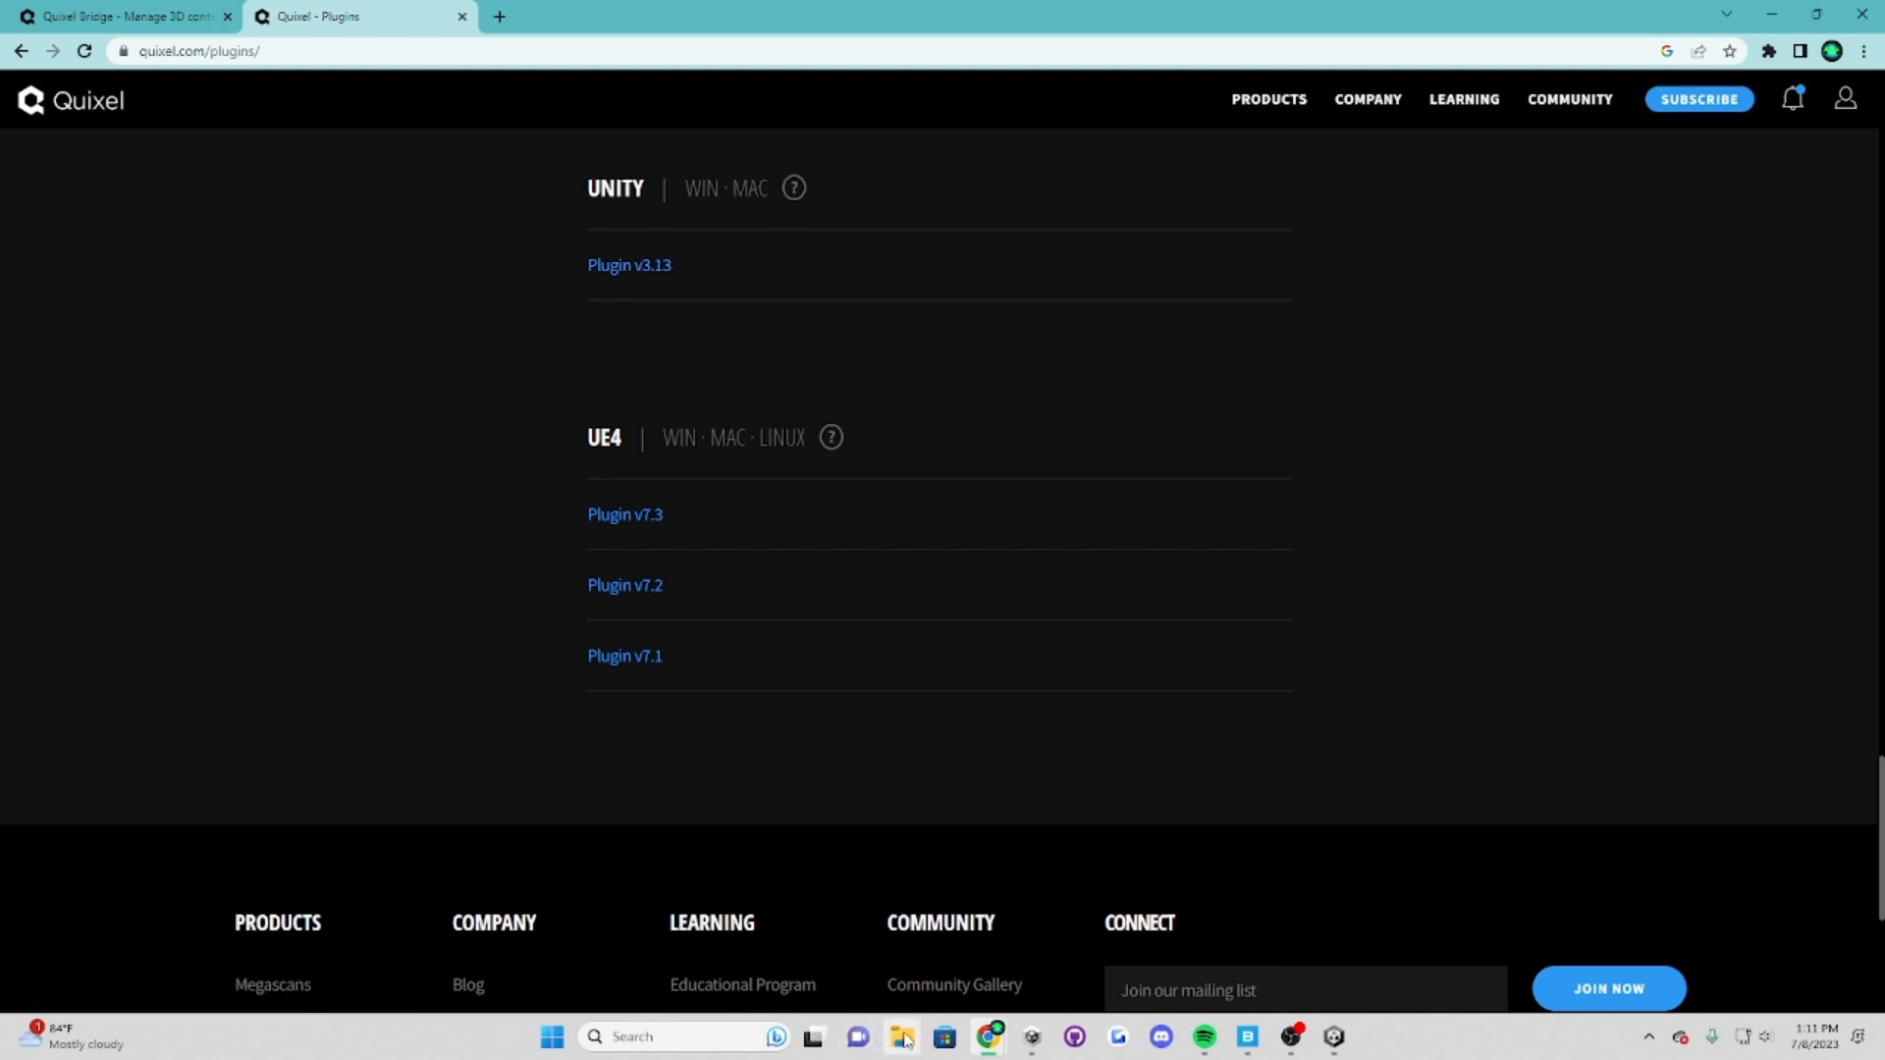
Step: Switch to the RealisticNarrative project in Unity and close the HDRP Wizard
left_click(1765, 13)
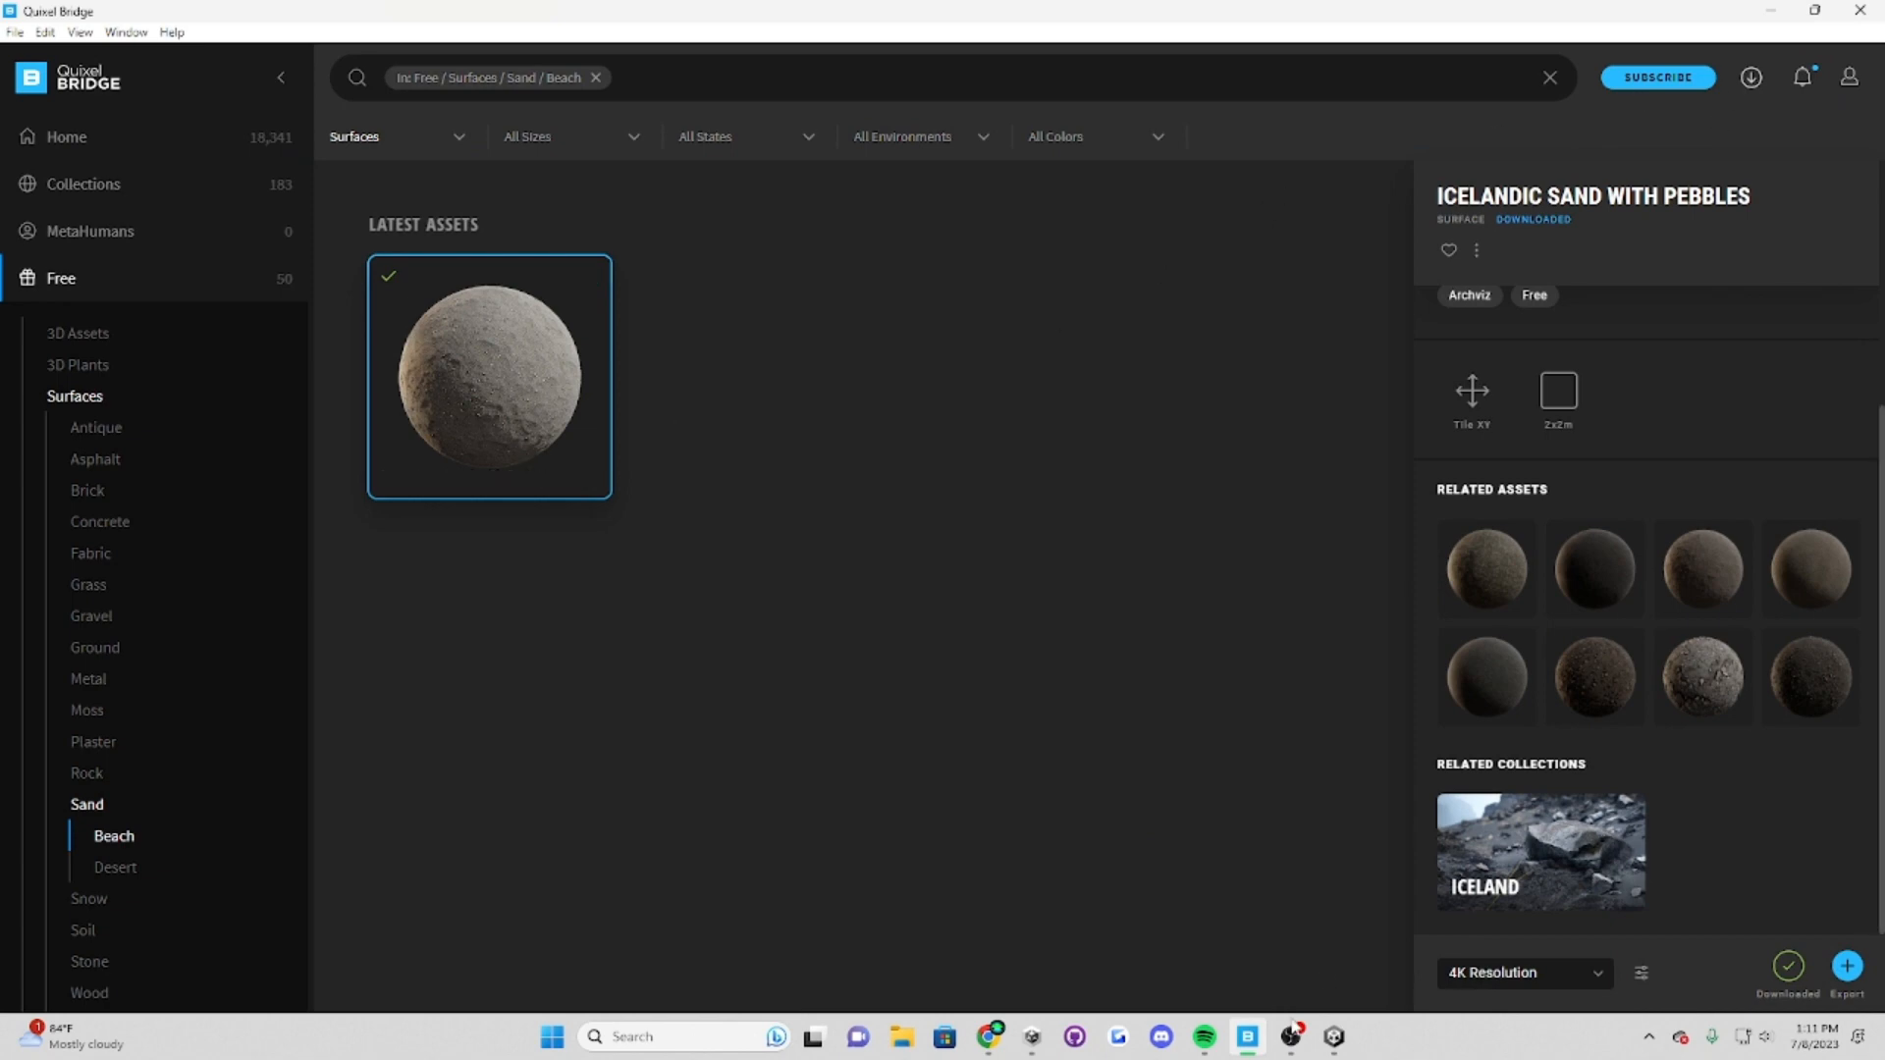
left_click(1334, 1037)
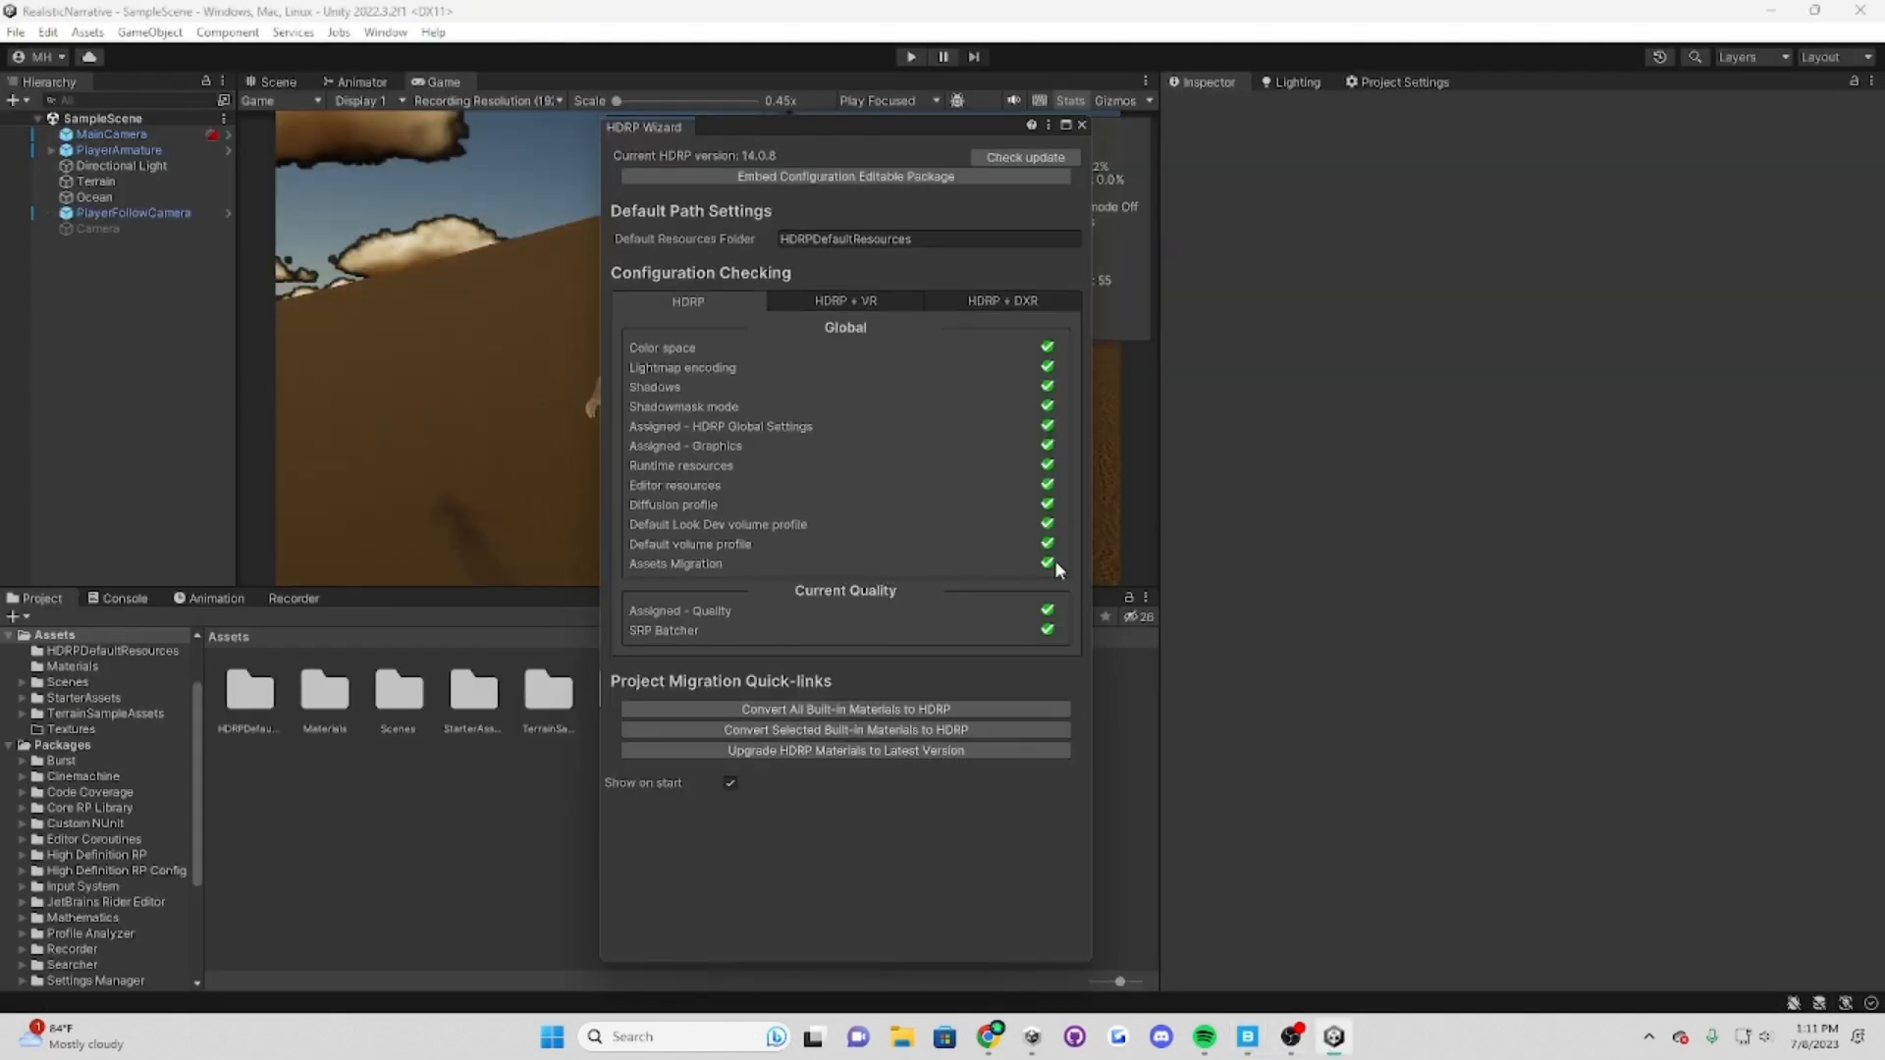
left_click(1081, 125)
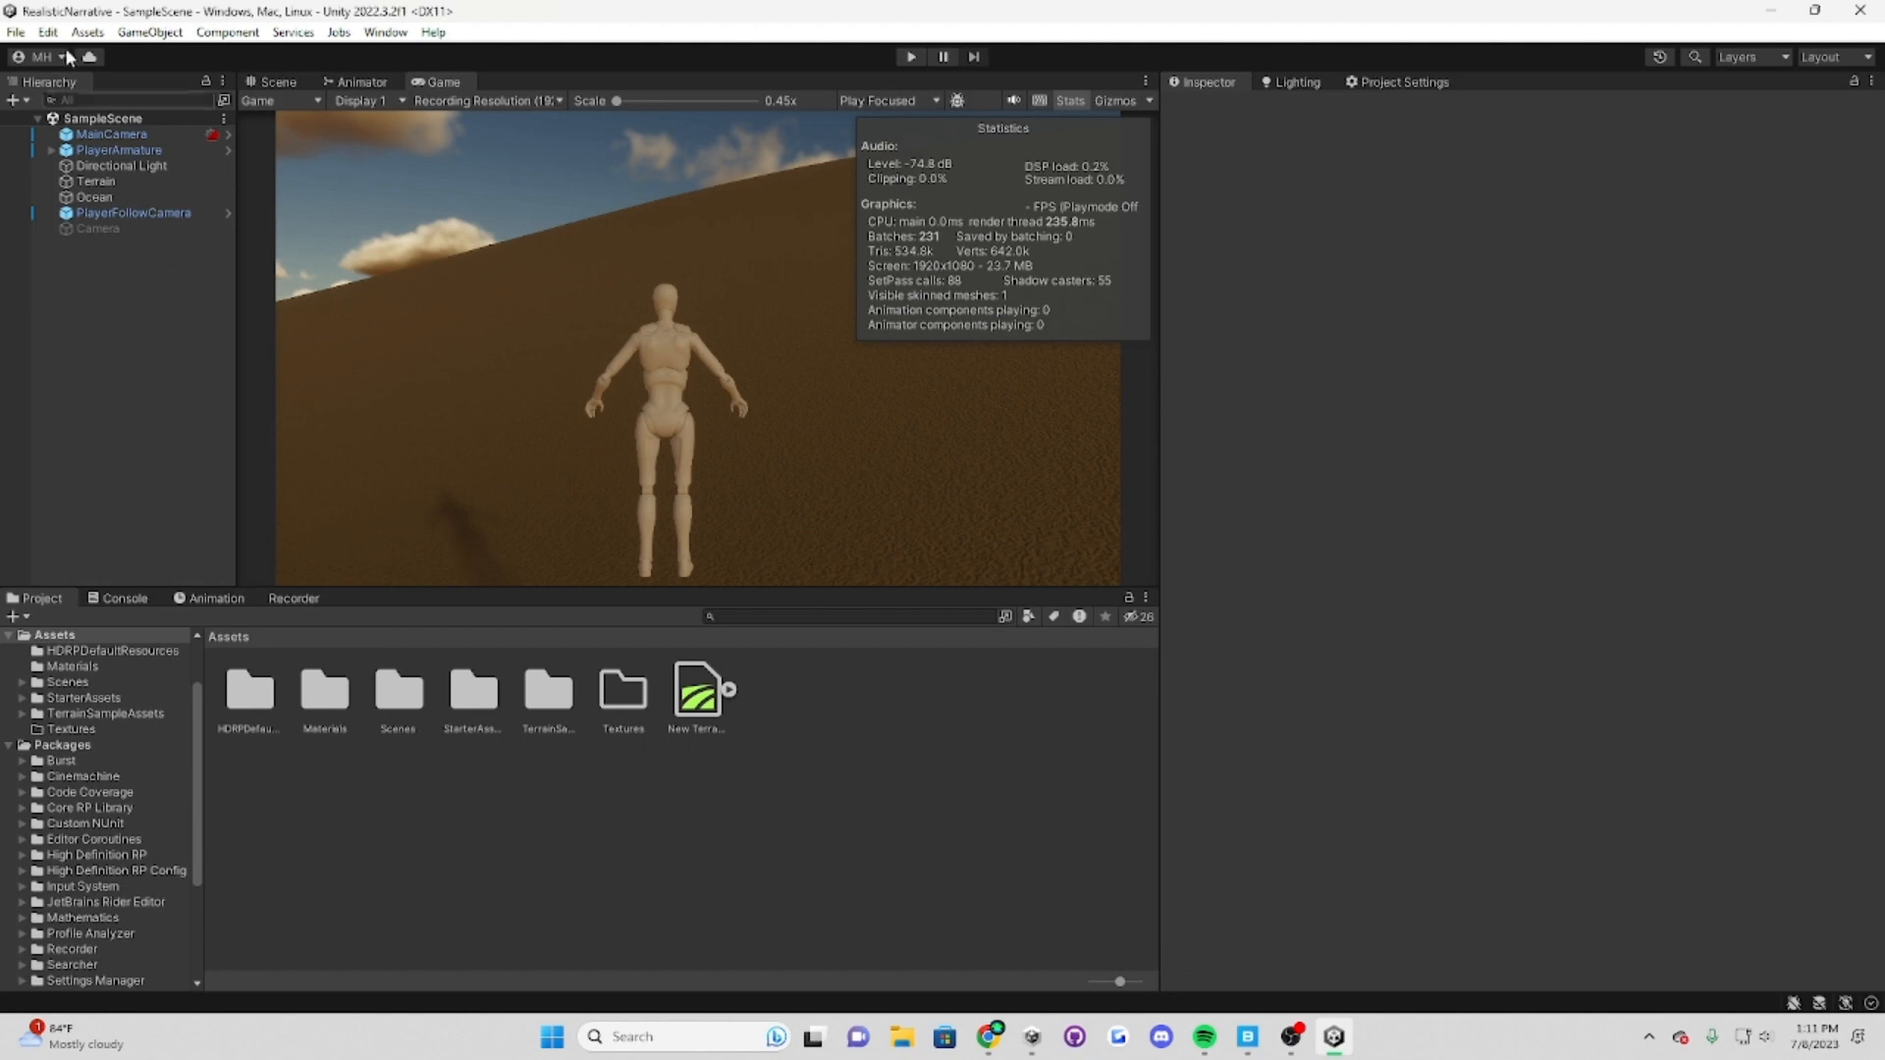
Step: Open the Megascans_Importer package from the Downloads folder as a custom package for import
left_click(16, 33)
mouse_move(87, 33)
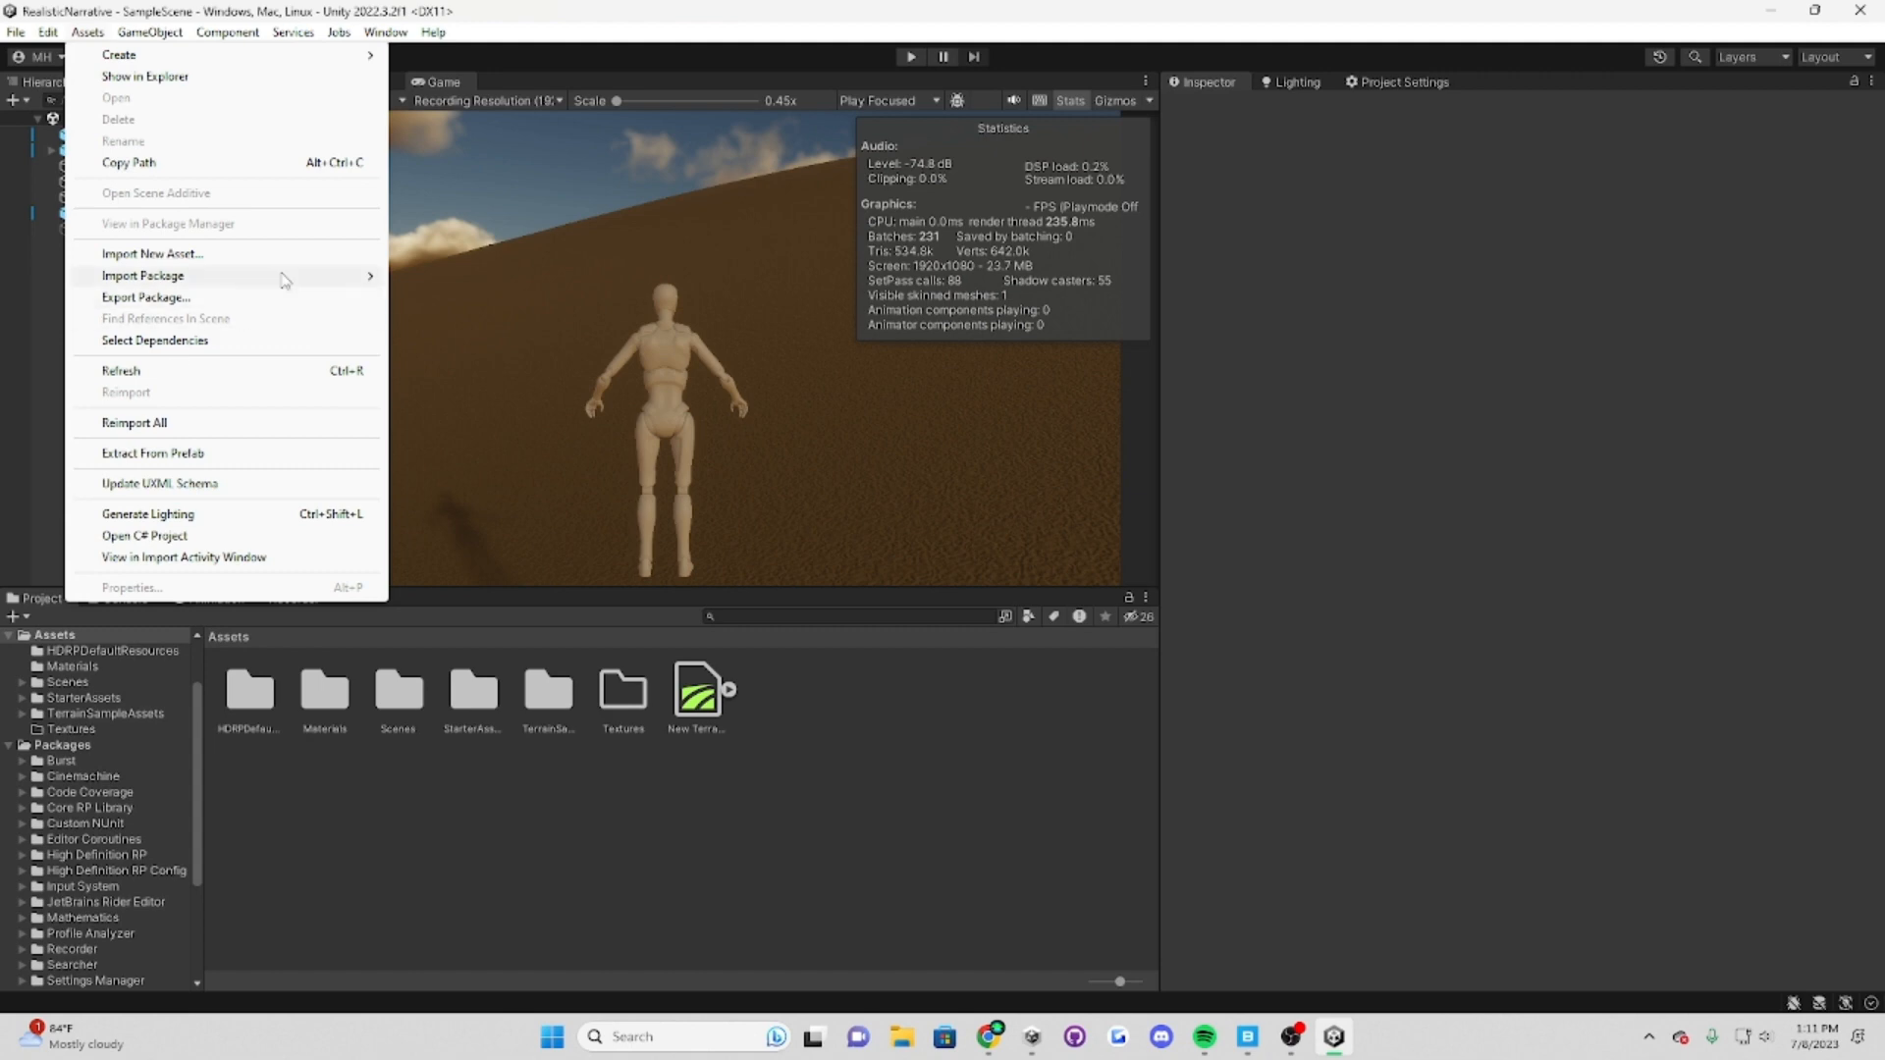
mouse_move(278, 277)
left_click(441, 280)
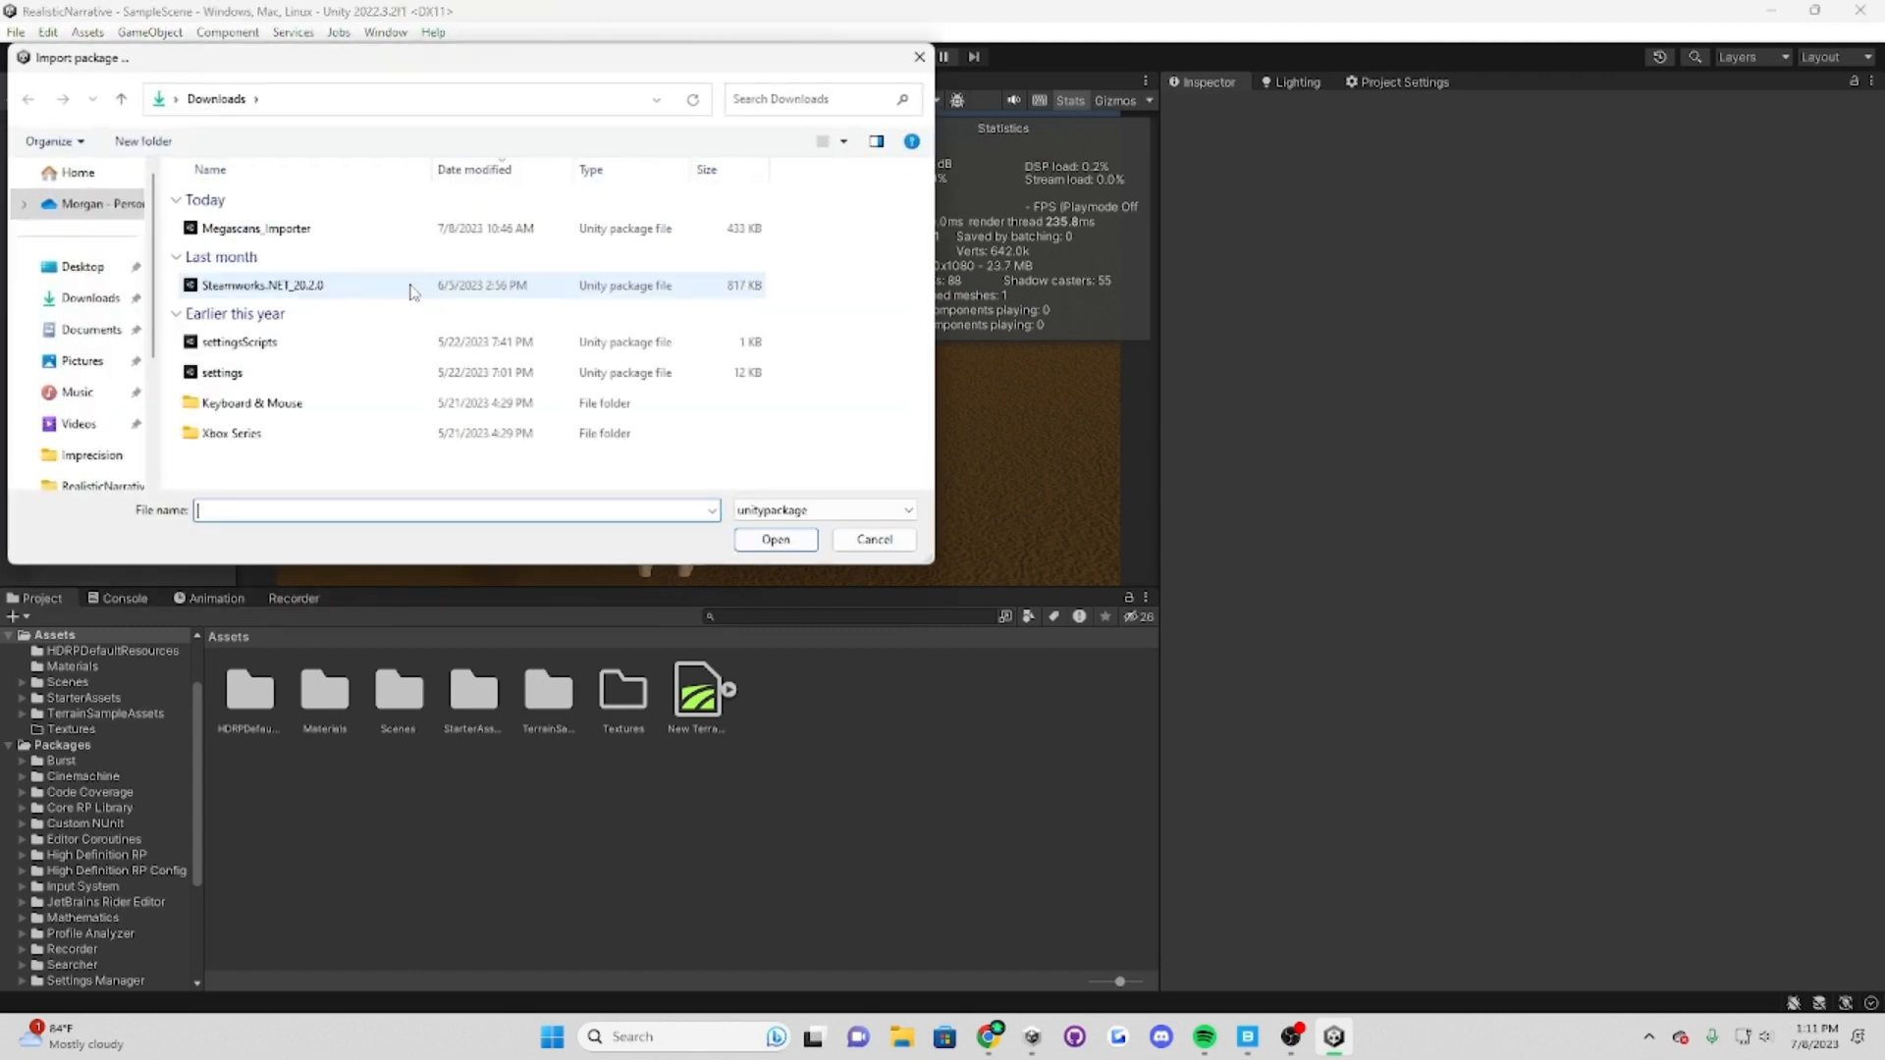
left_click(247, 230)
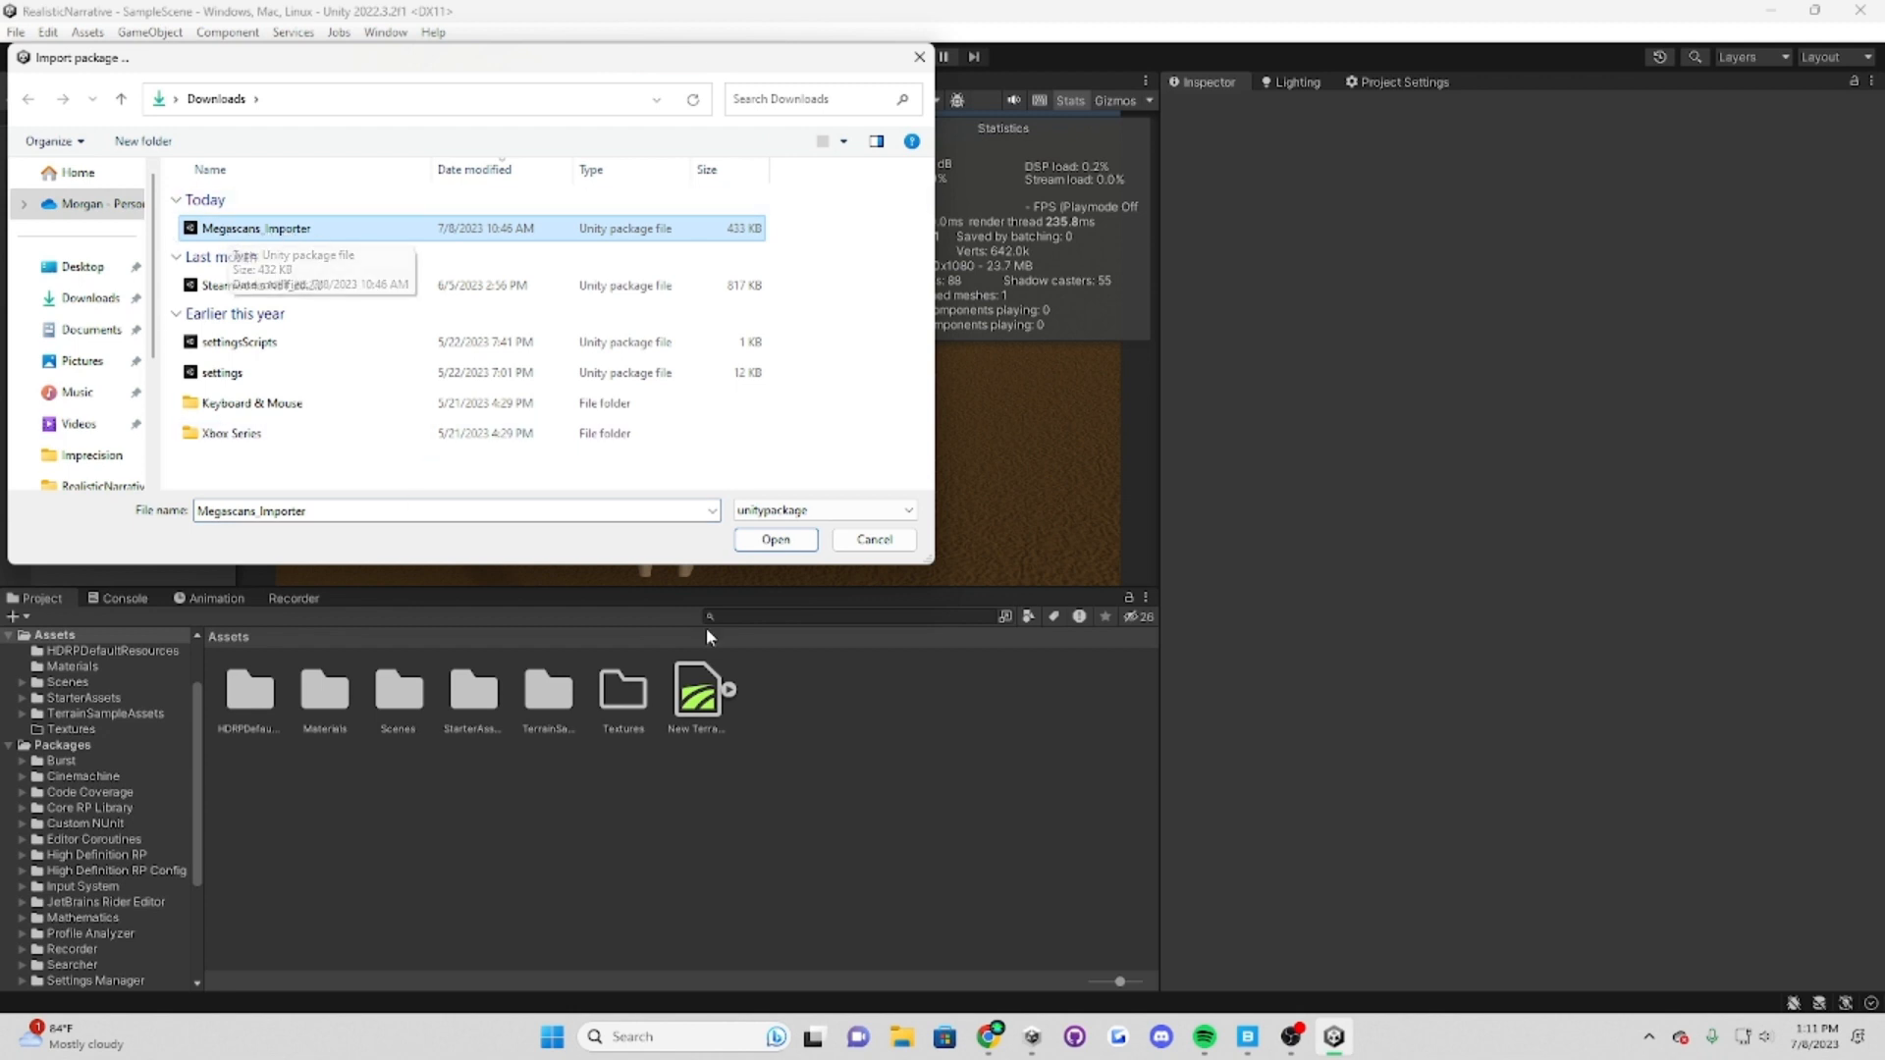
left_click(772, 540)
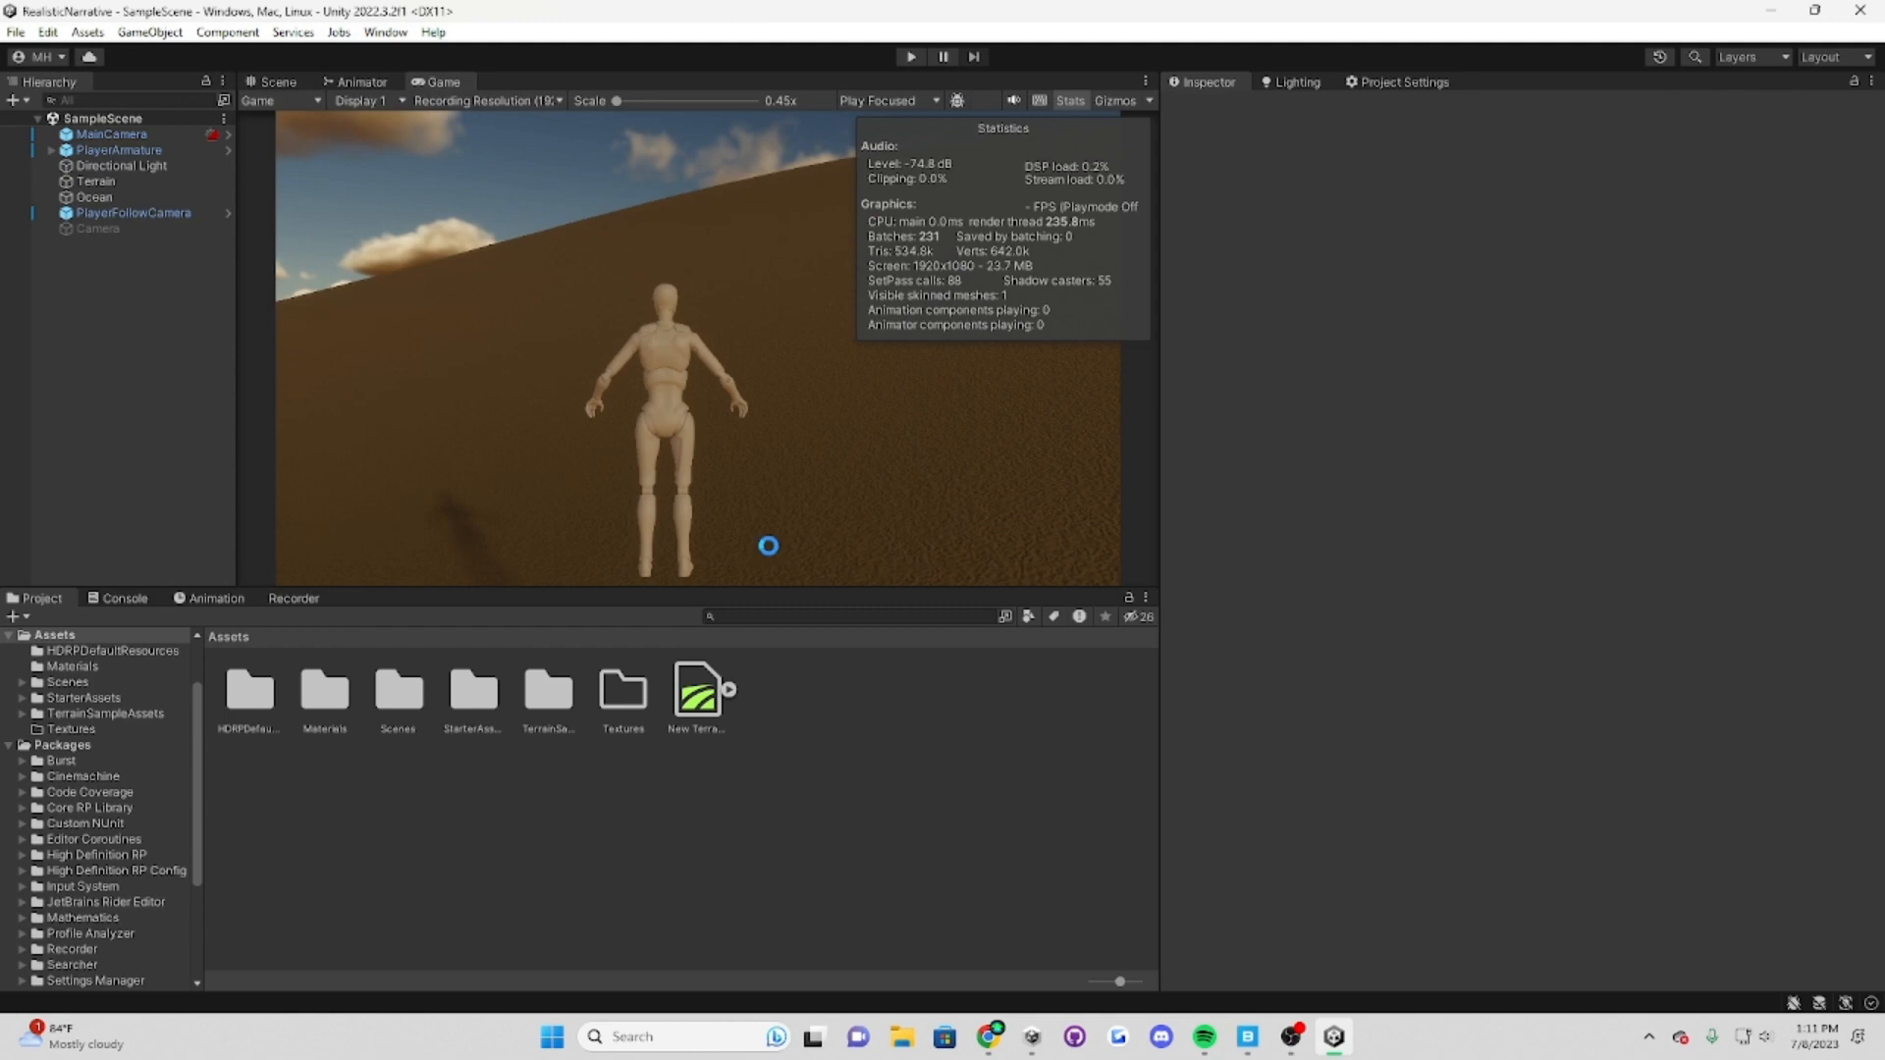
Step: Check the contents of the Megascans_Importer package and import all of its files into the project
scroll(954, 471, "down", 3)
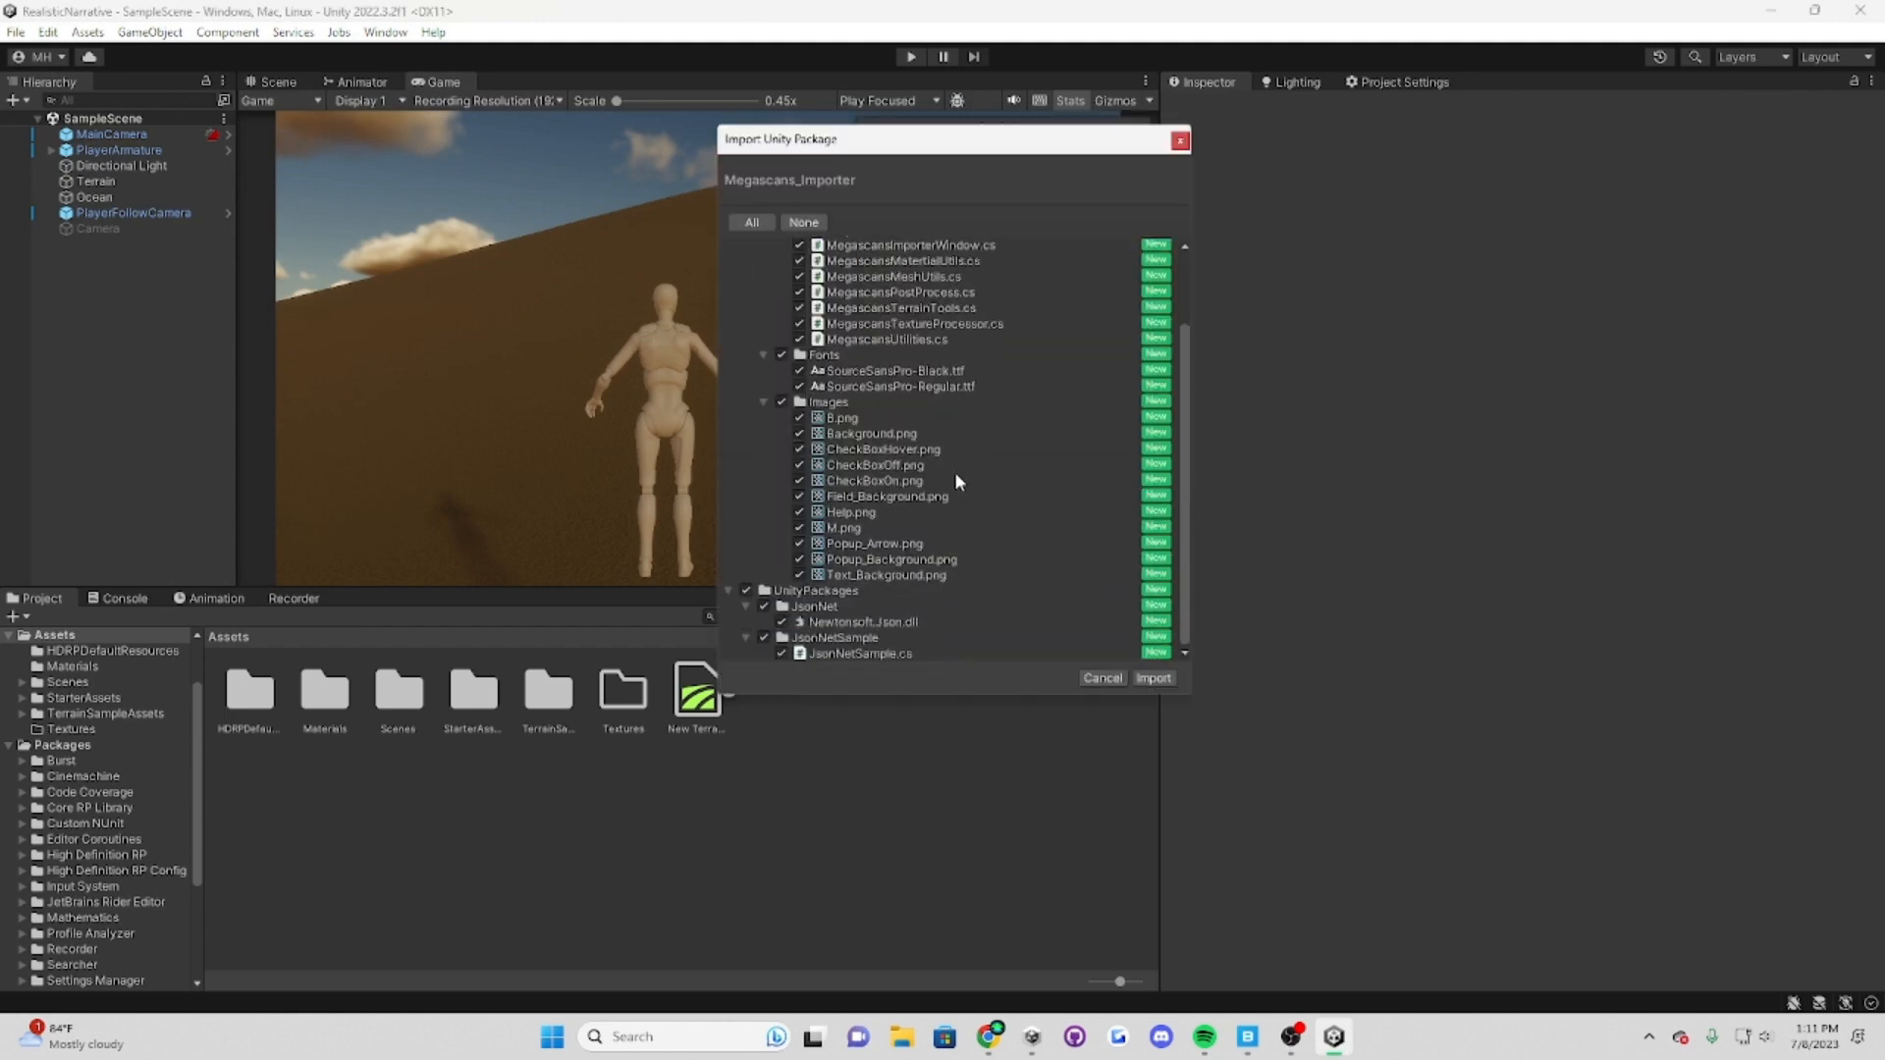
scroll(940, 593, "up", 3)
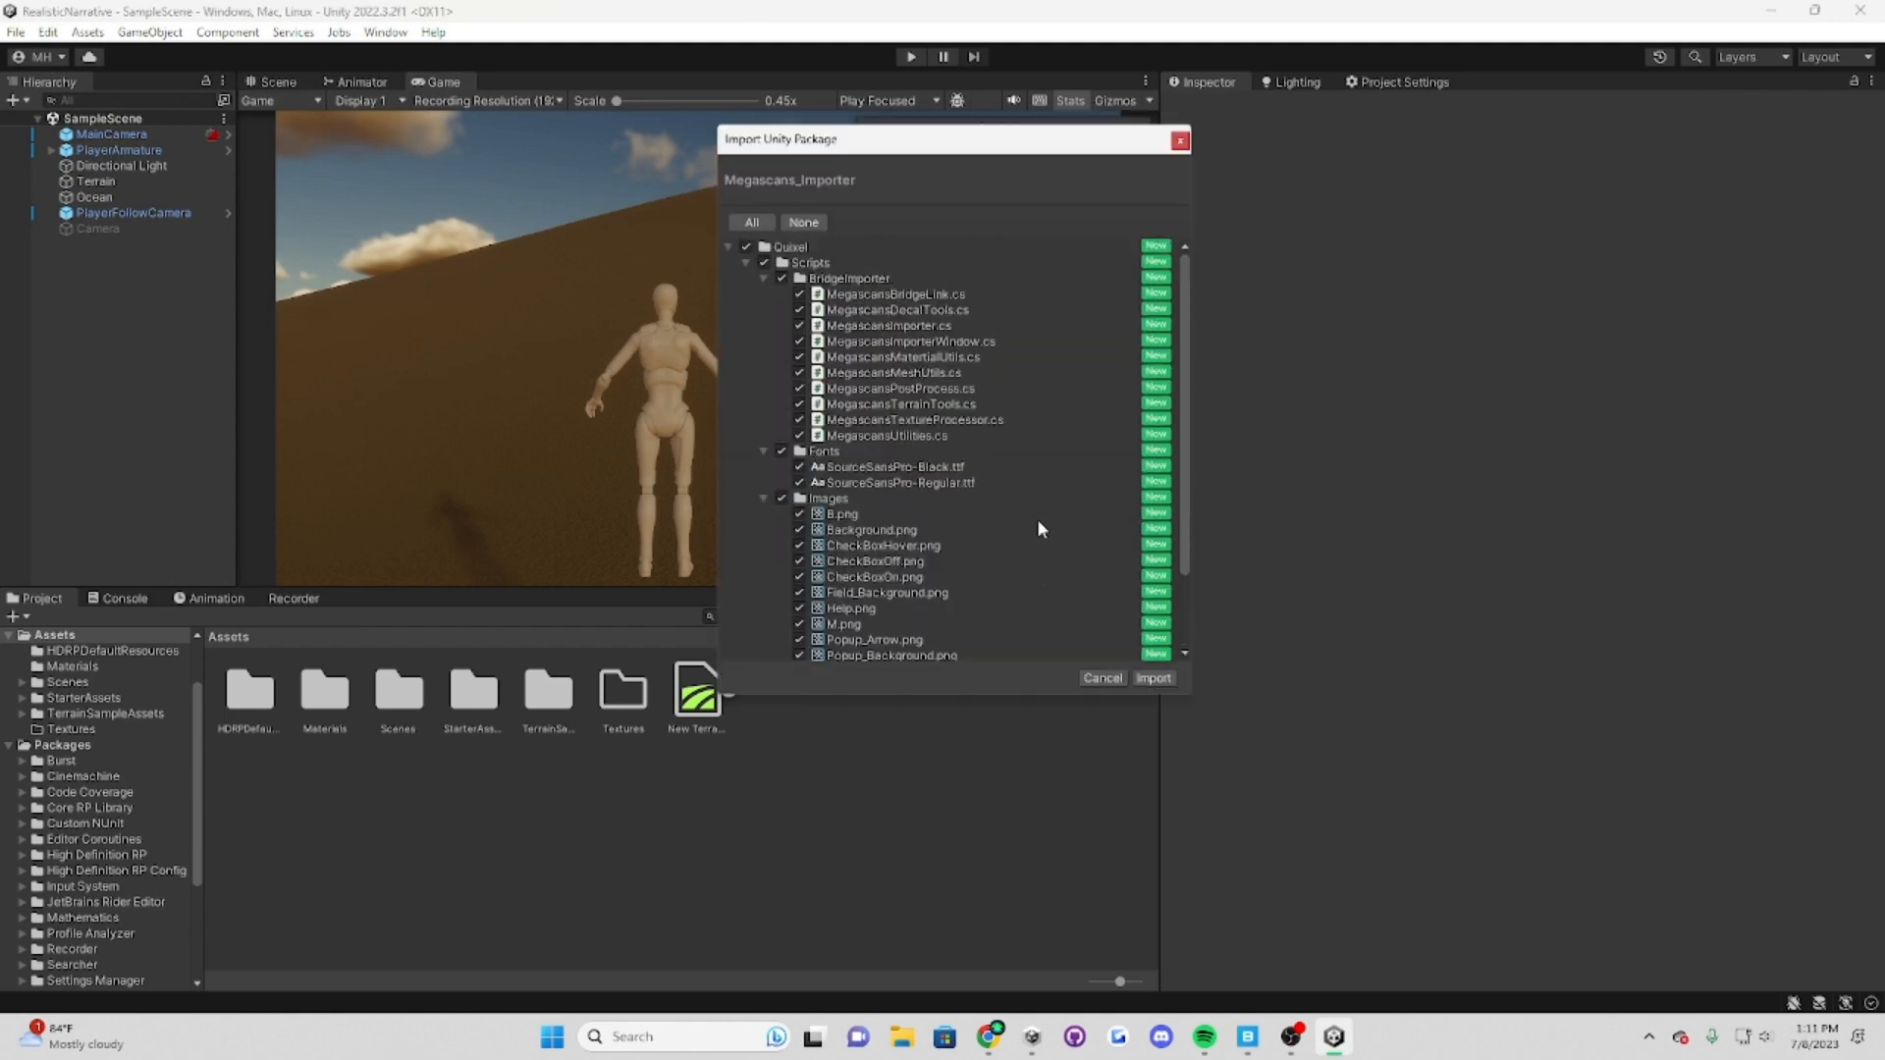
scroll(1037, 520, "down", 3)
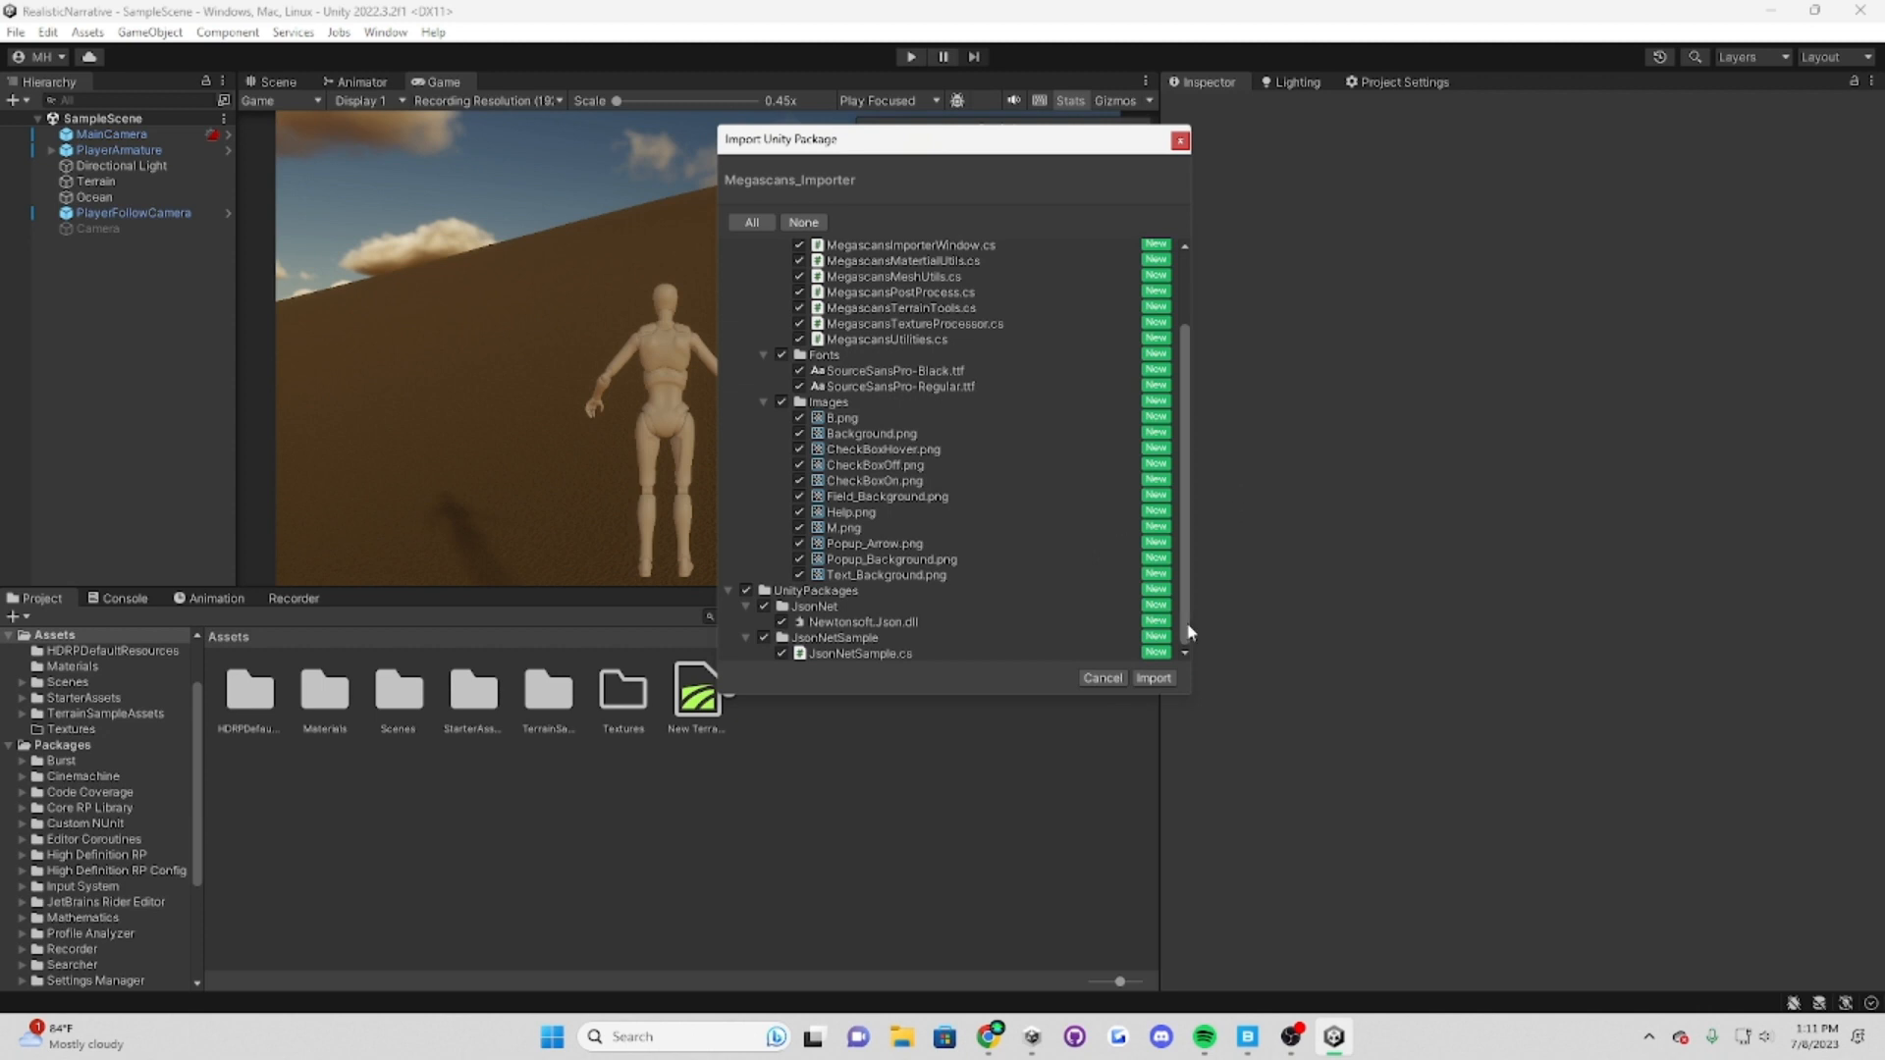
left_click(1154, 678)
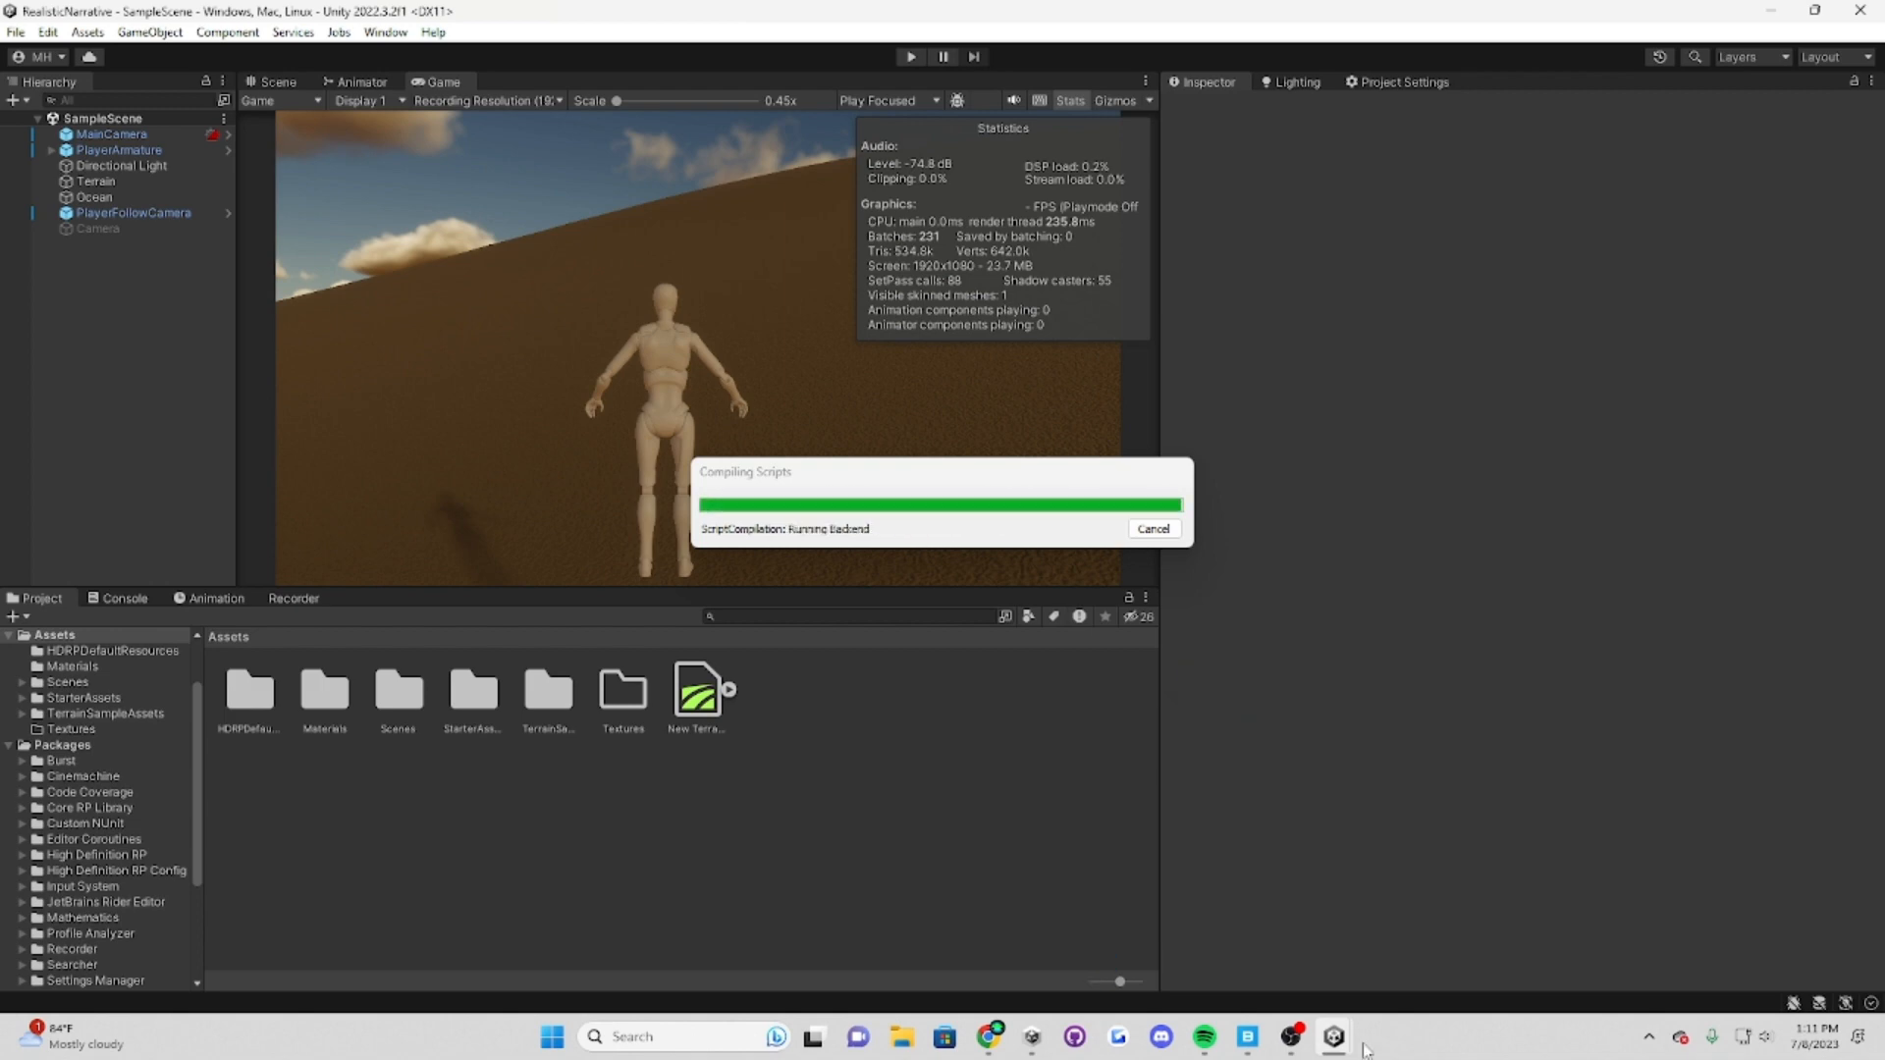
Step: Switch to Quixel Bridge and browse the free surfaces to the Beach category under Sand
left_click(1248, 1037)
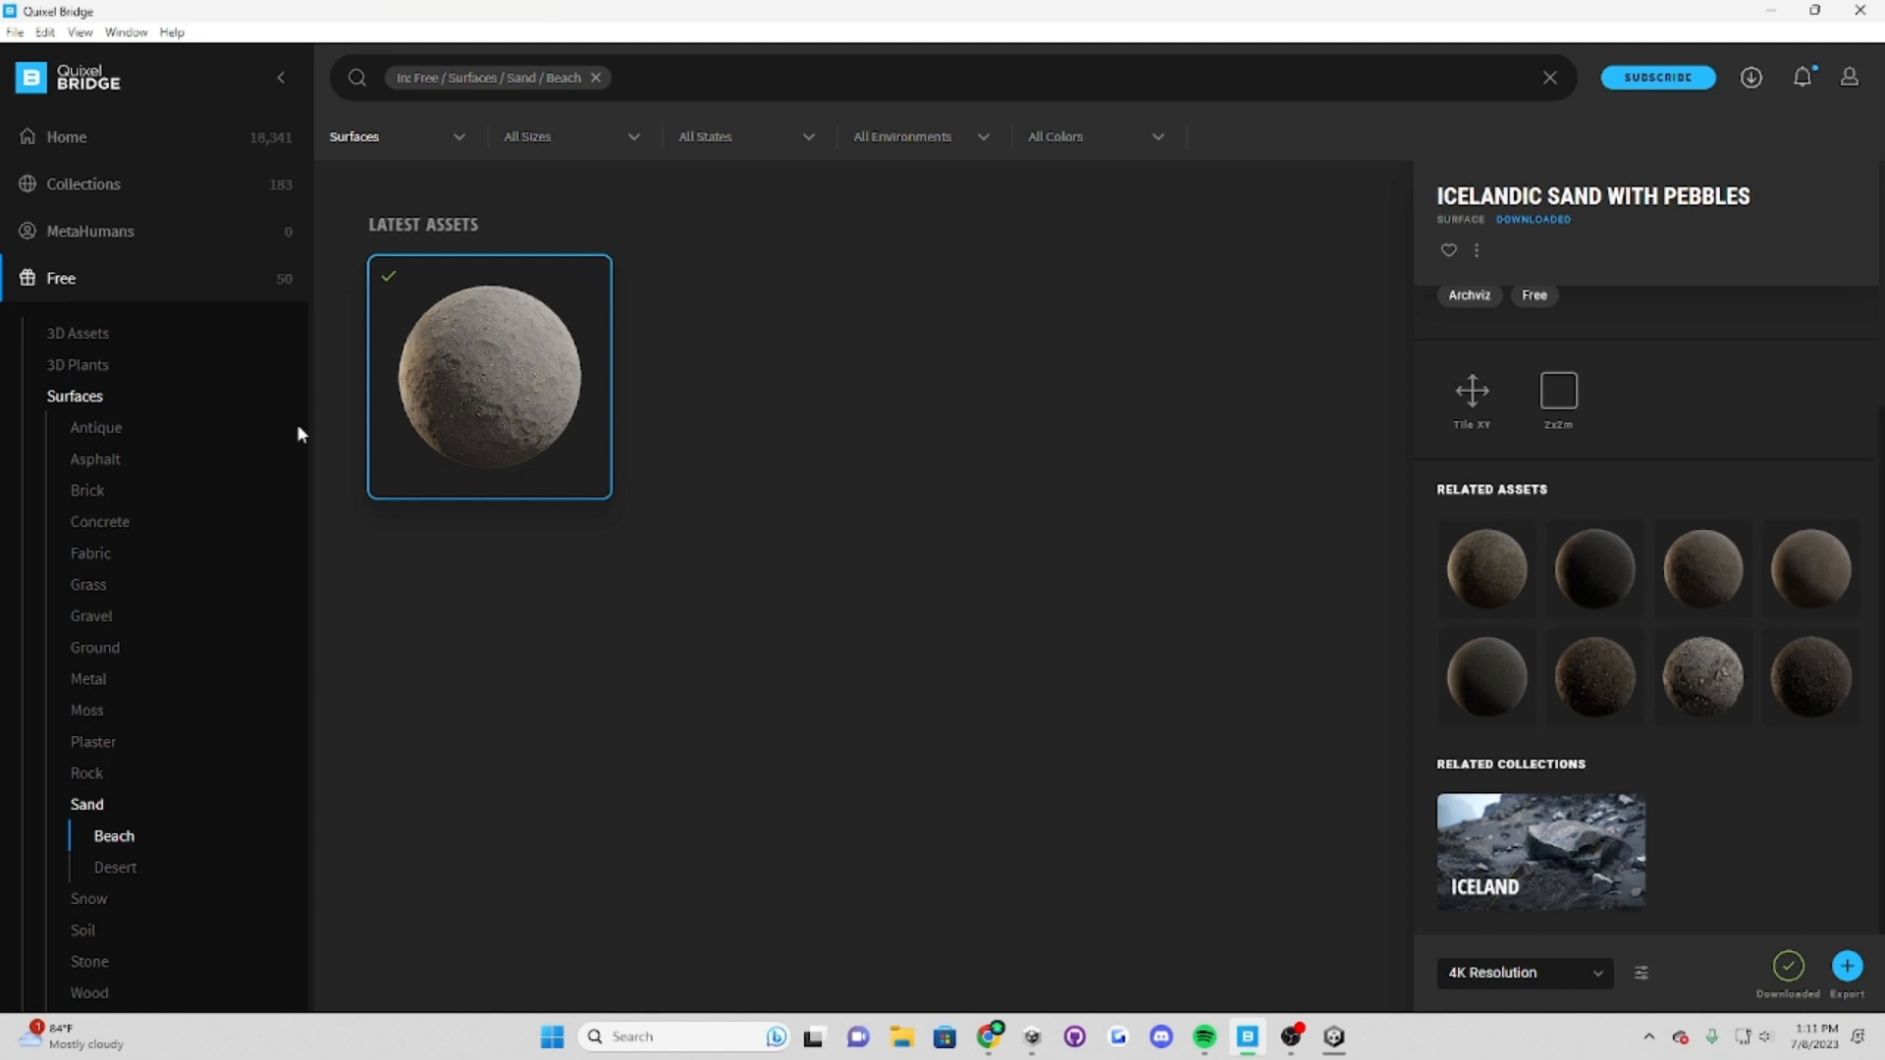
left_click(189, 285)
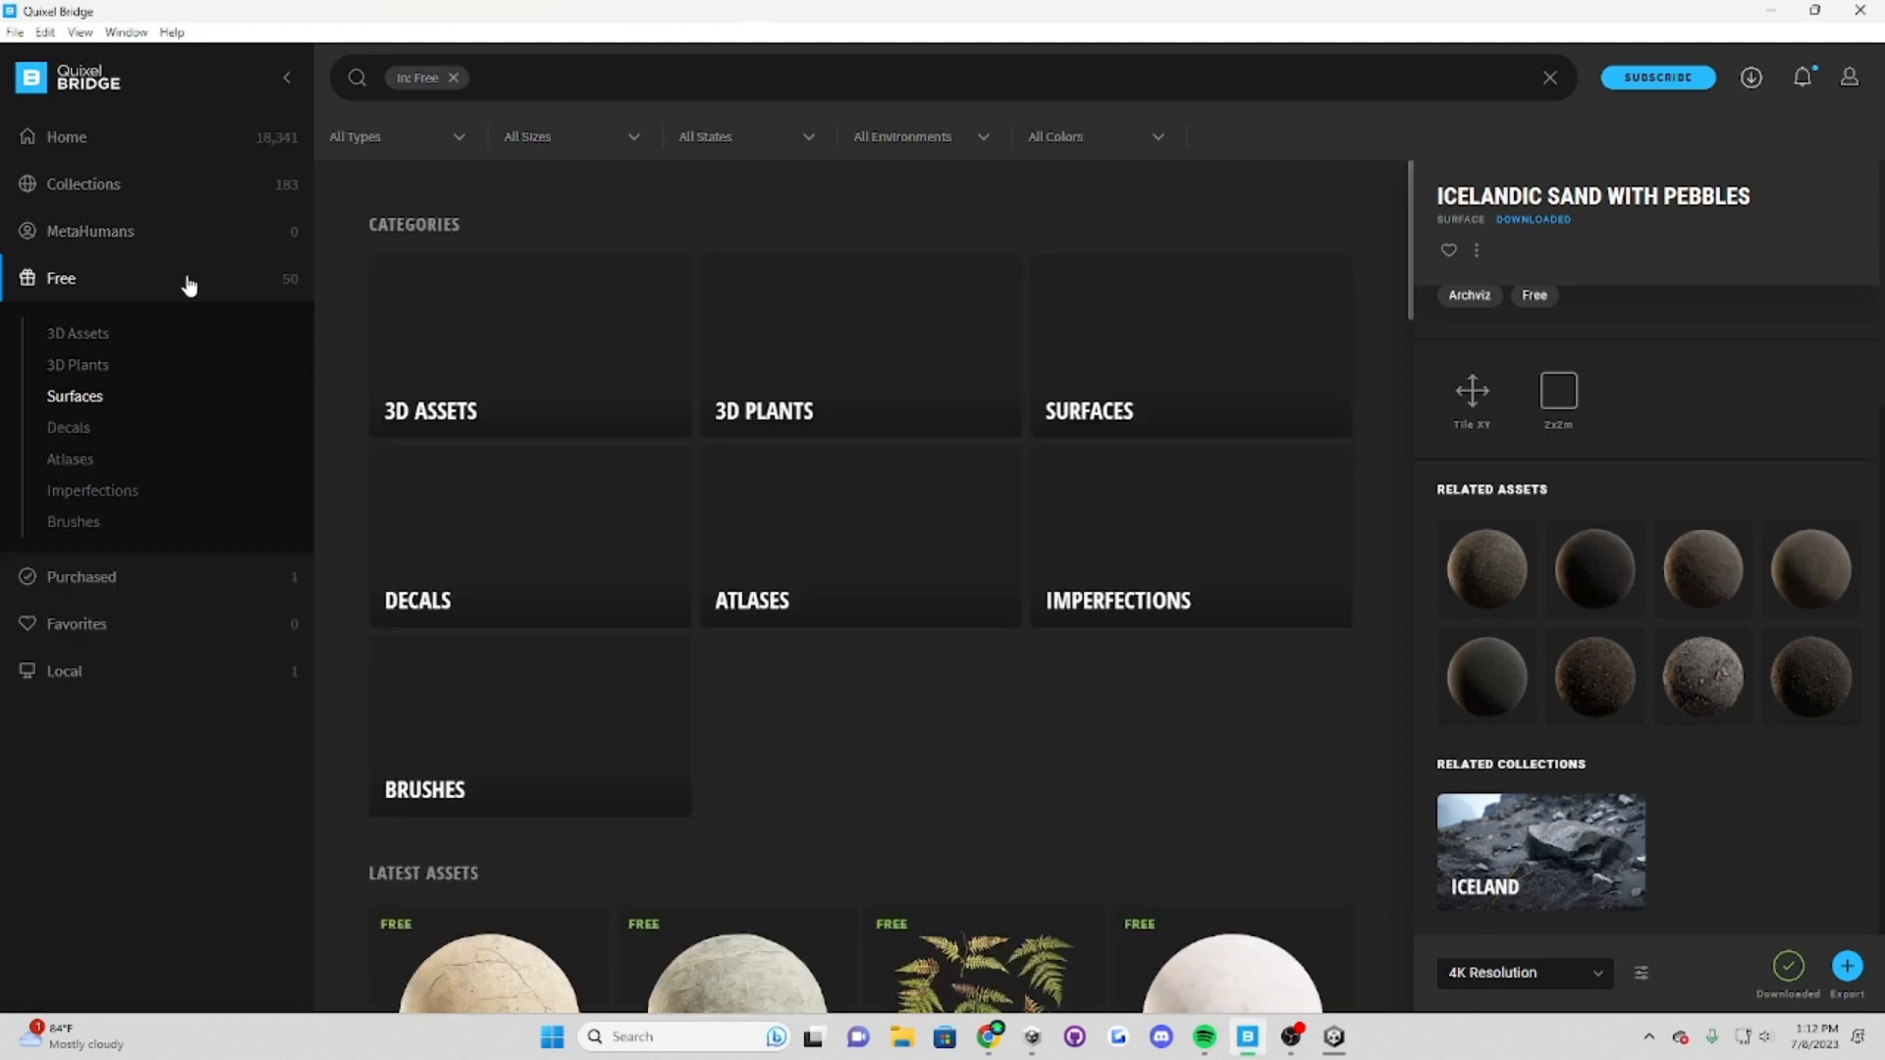
left_click(113, 398)
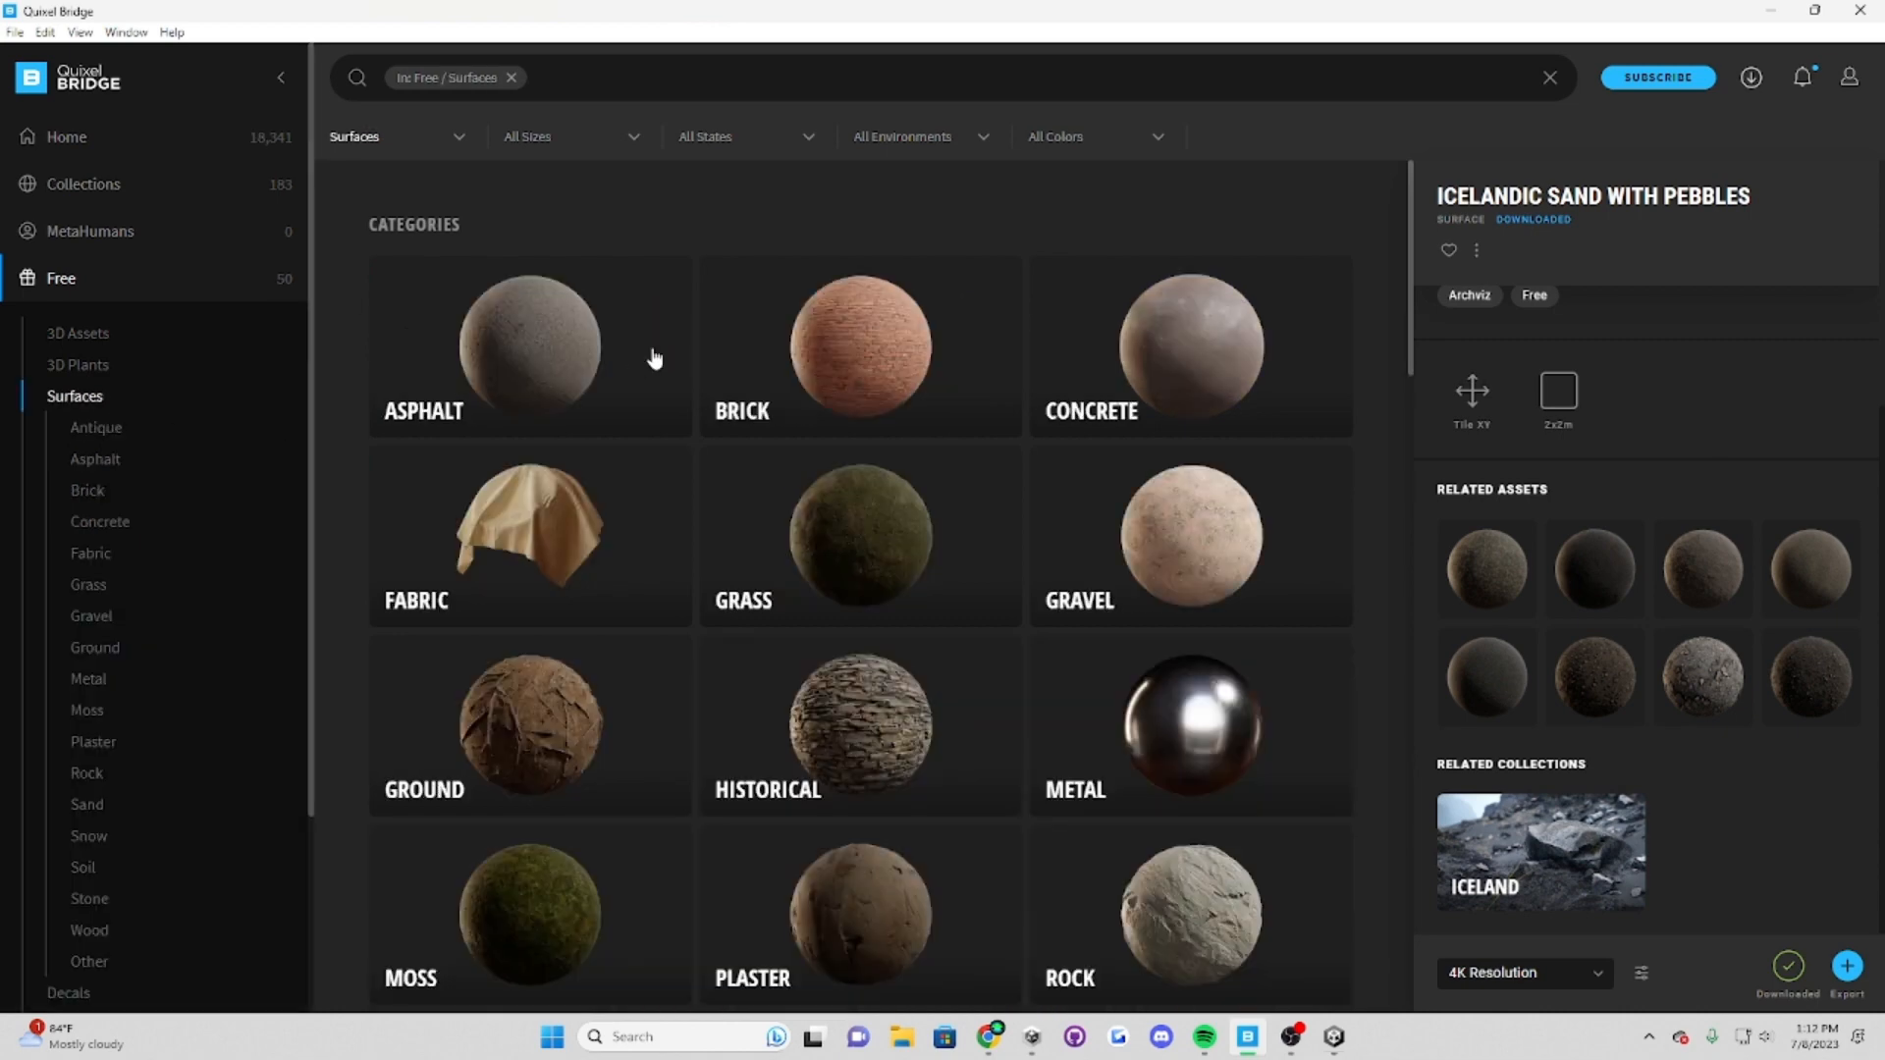
scroll(1178, 568, "down", 5)
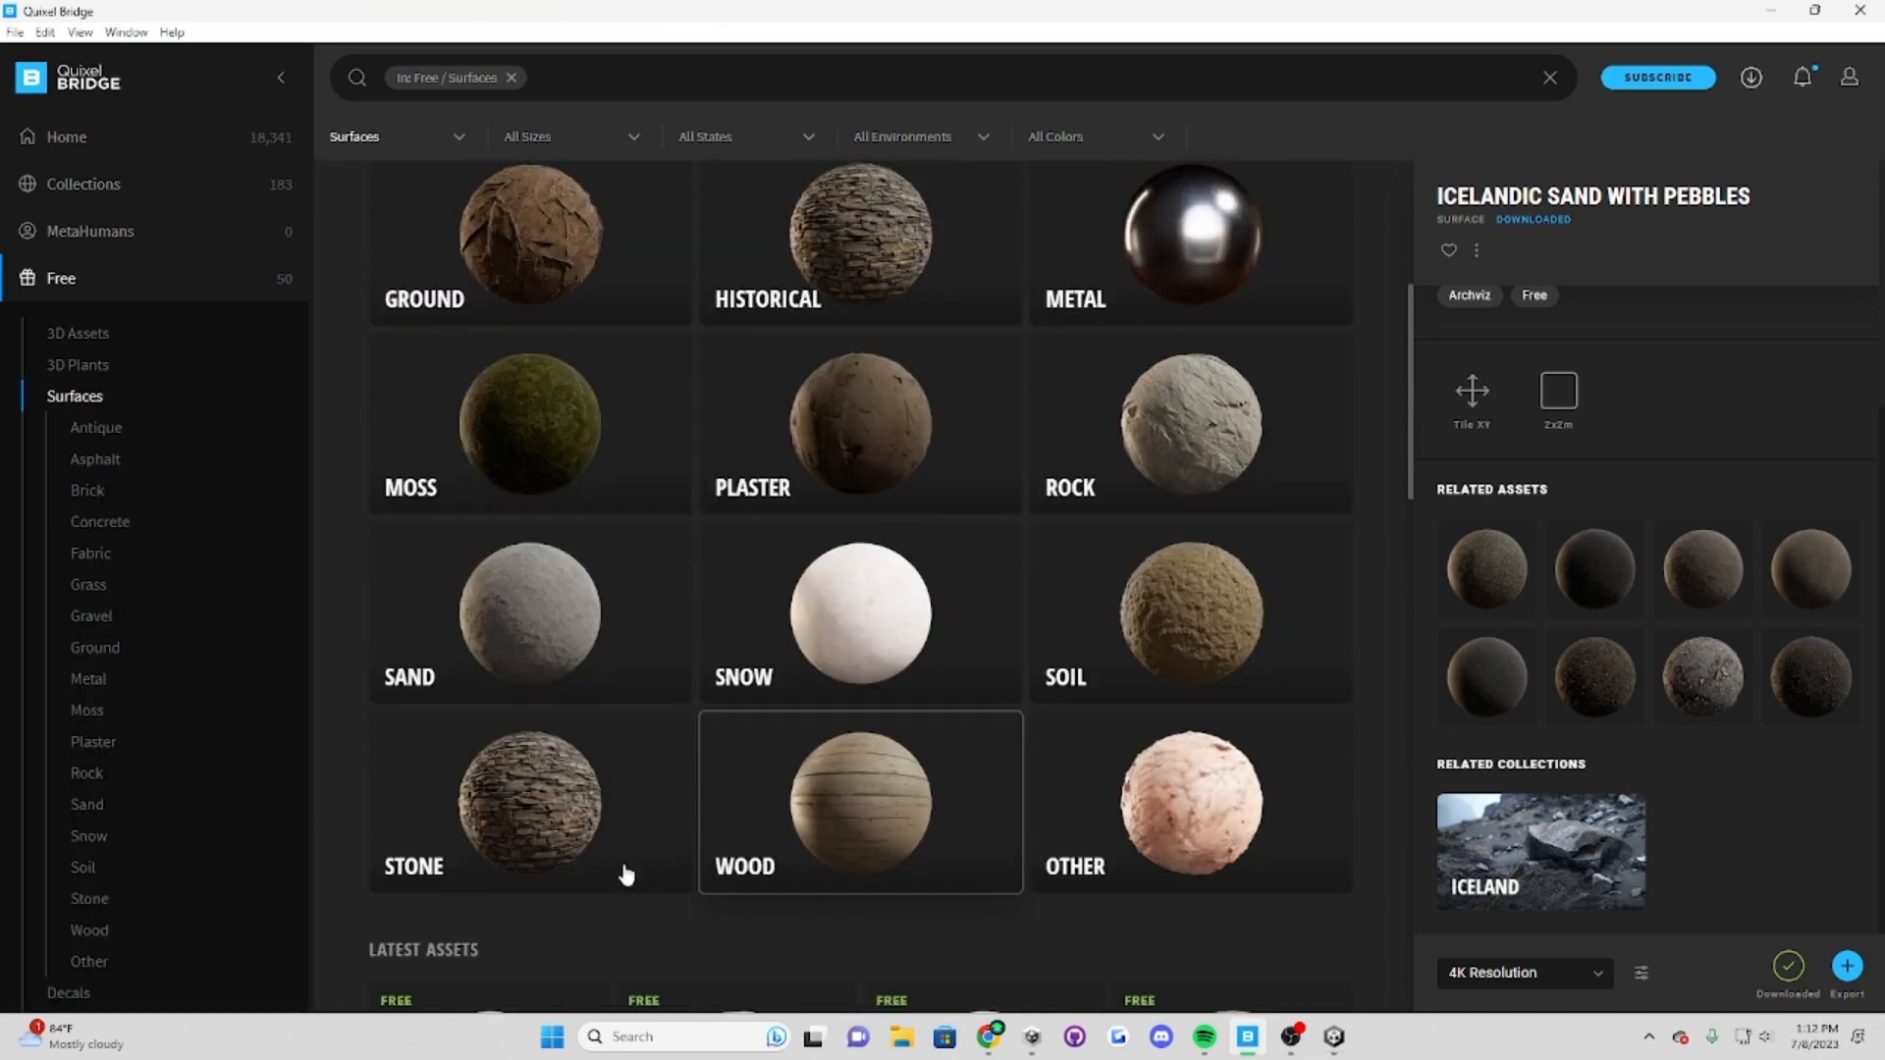
left_click(521, 602)
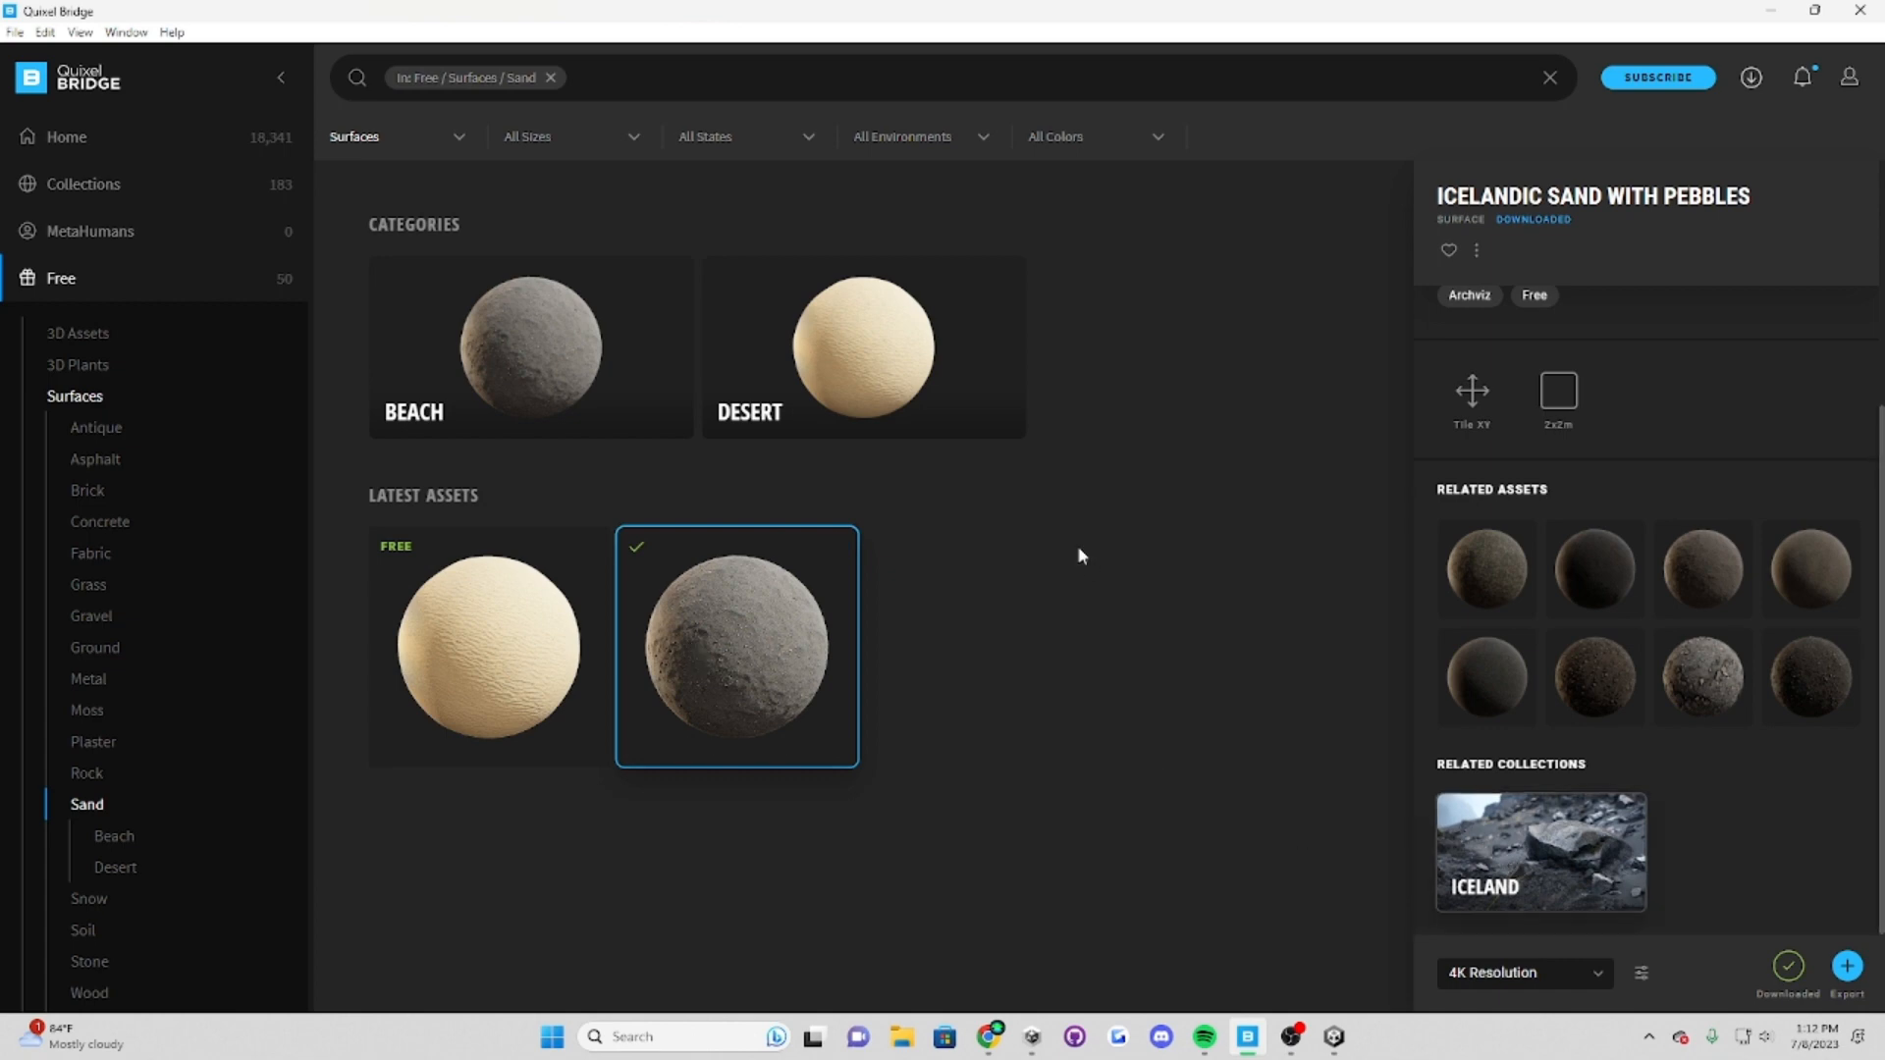
left_click(510, 345)
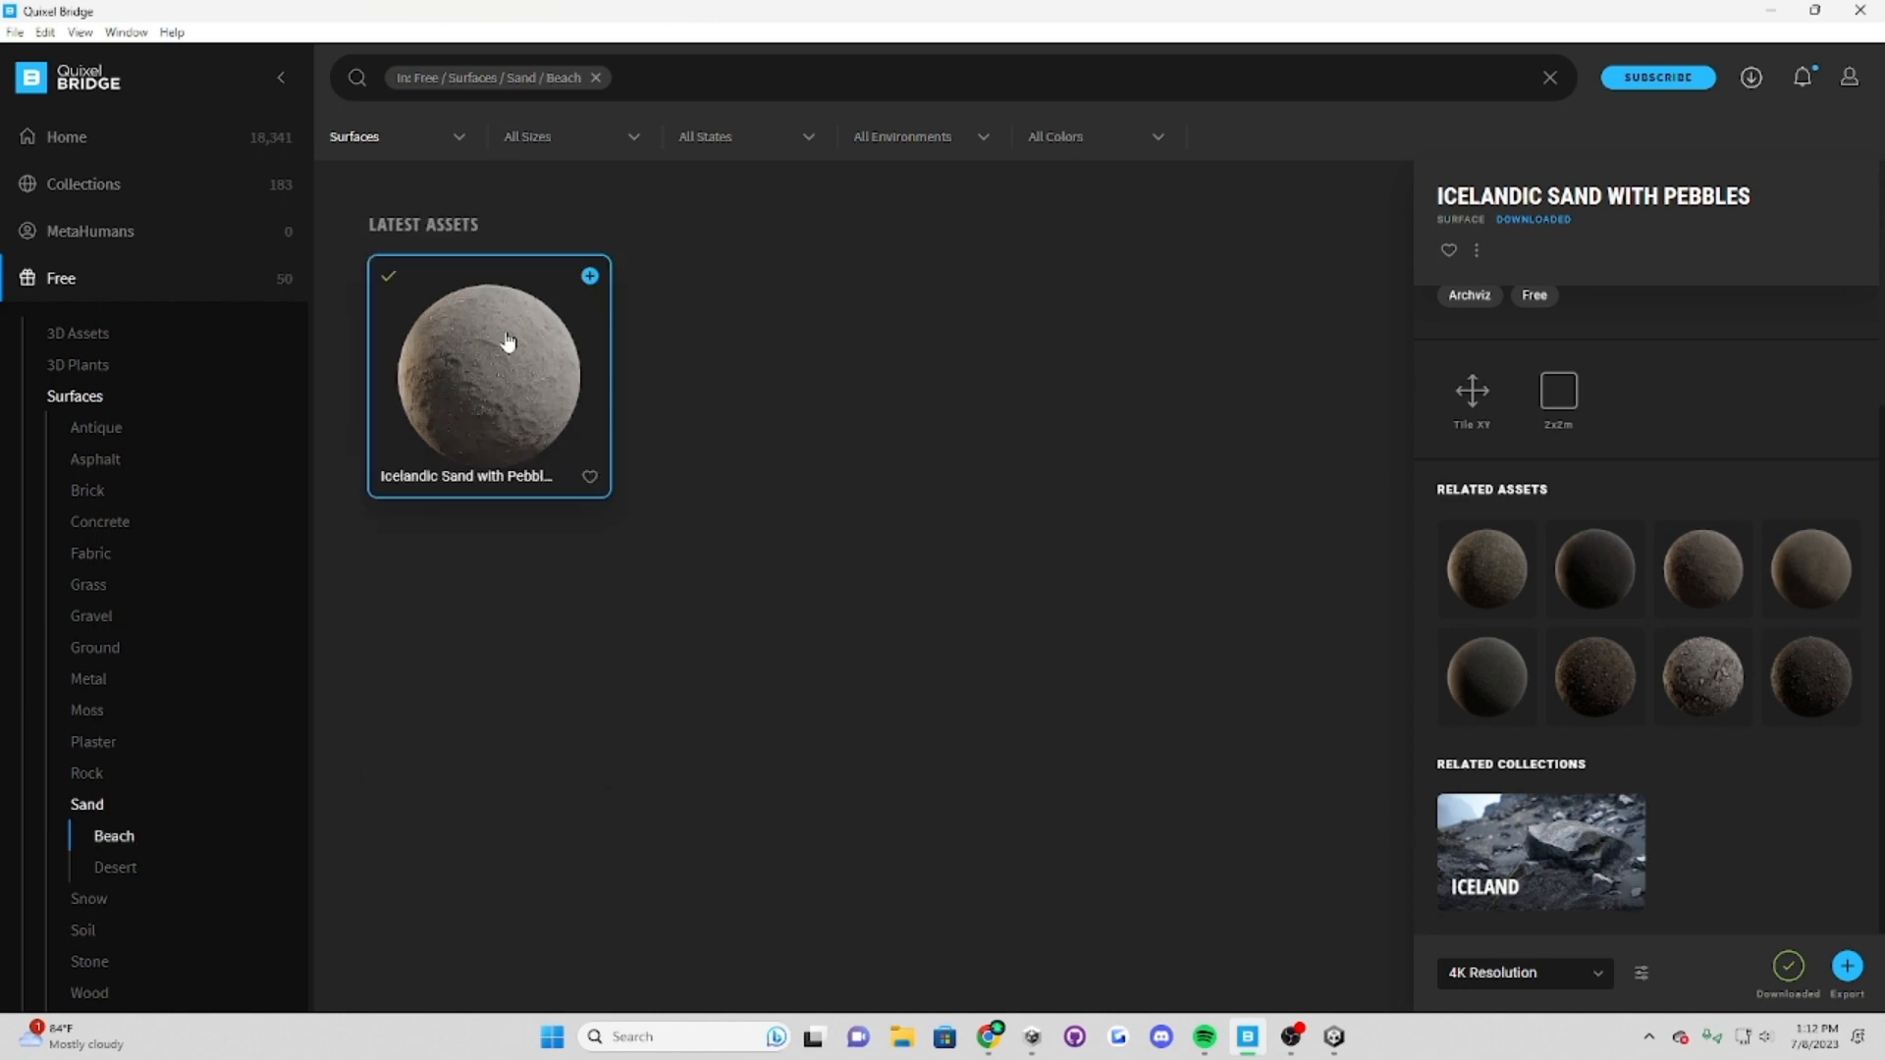
Step: Return to Unity and examine the Workflow, Displacement and Shader Type settings of the Bridge plugin
left_click(1772, 10)
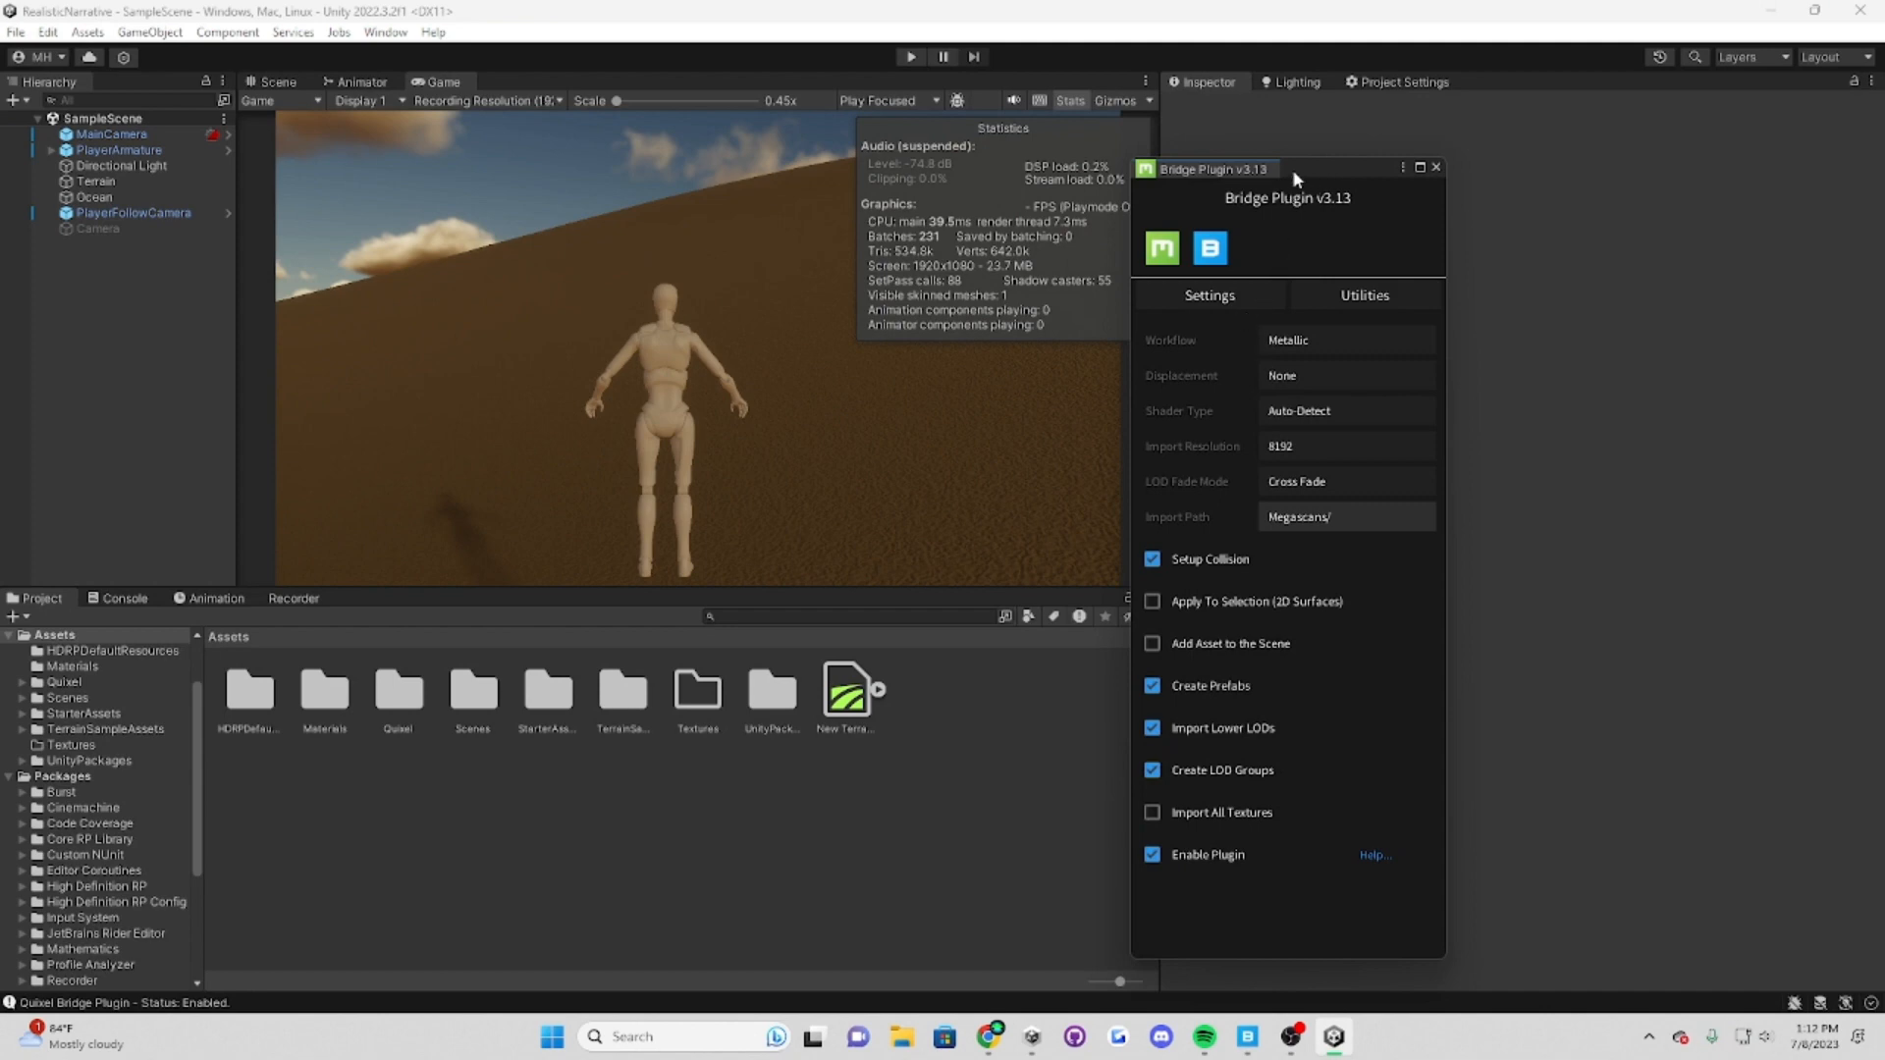
left_click_drag(1292, 169, 1335, 139)
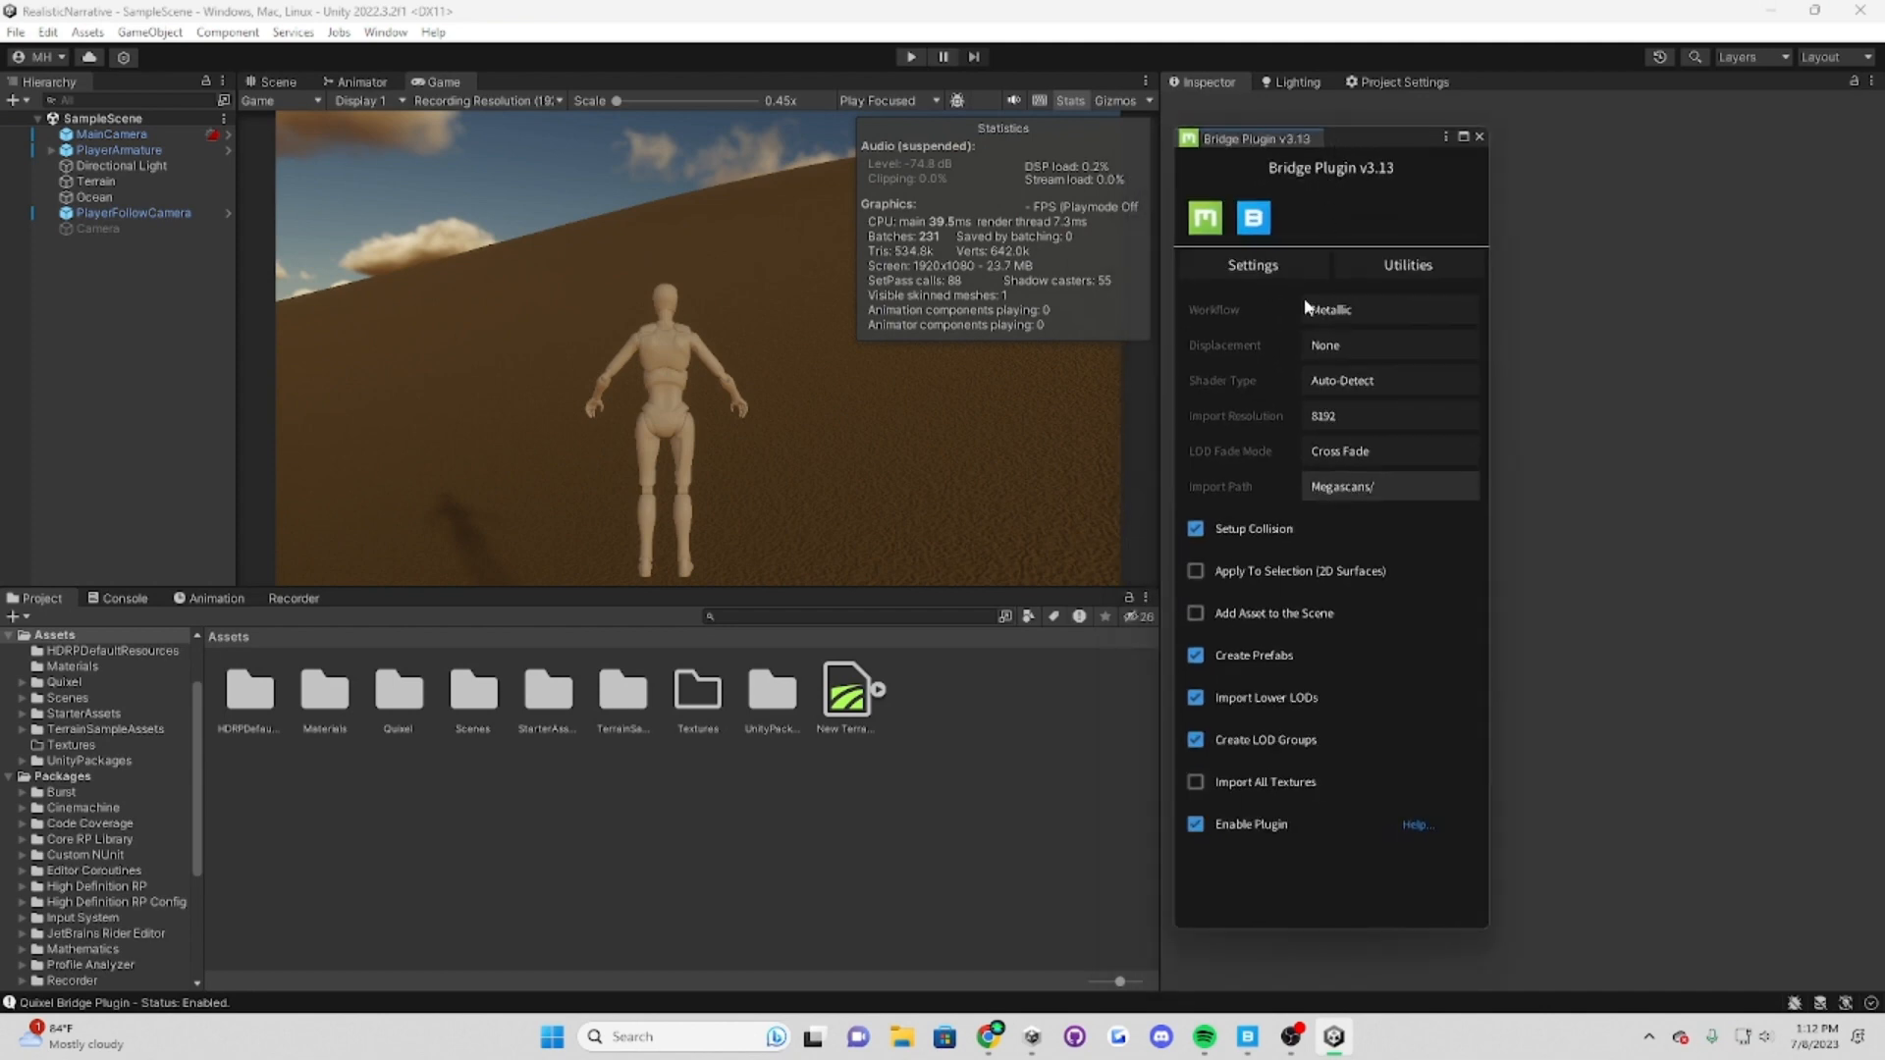
left_click(1408, 316)
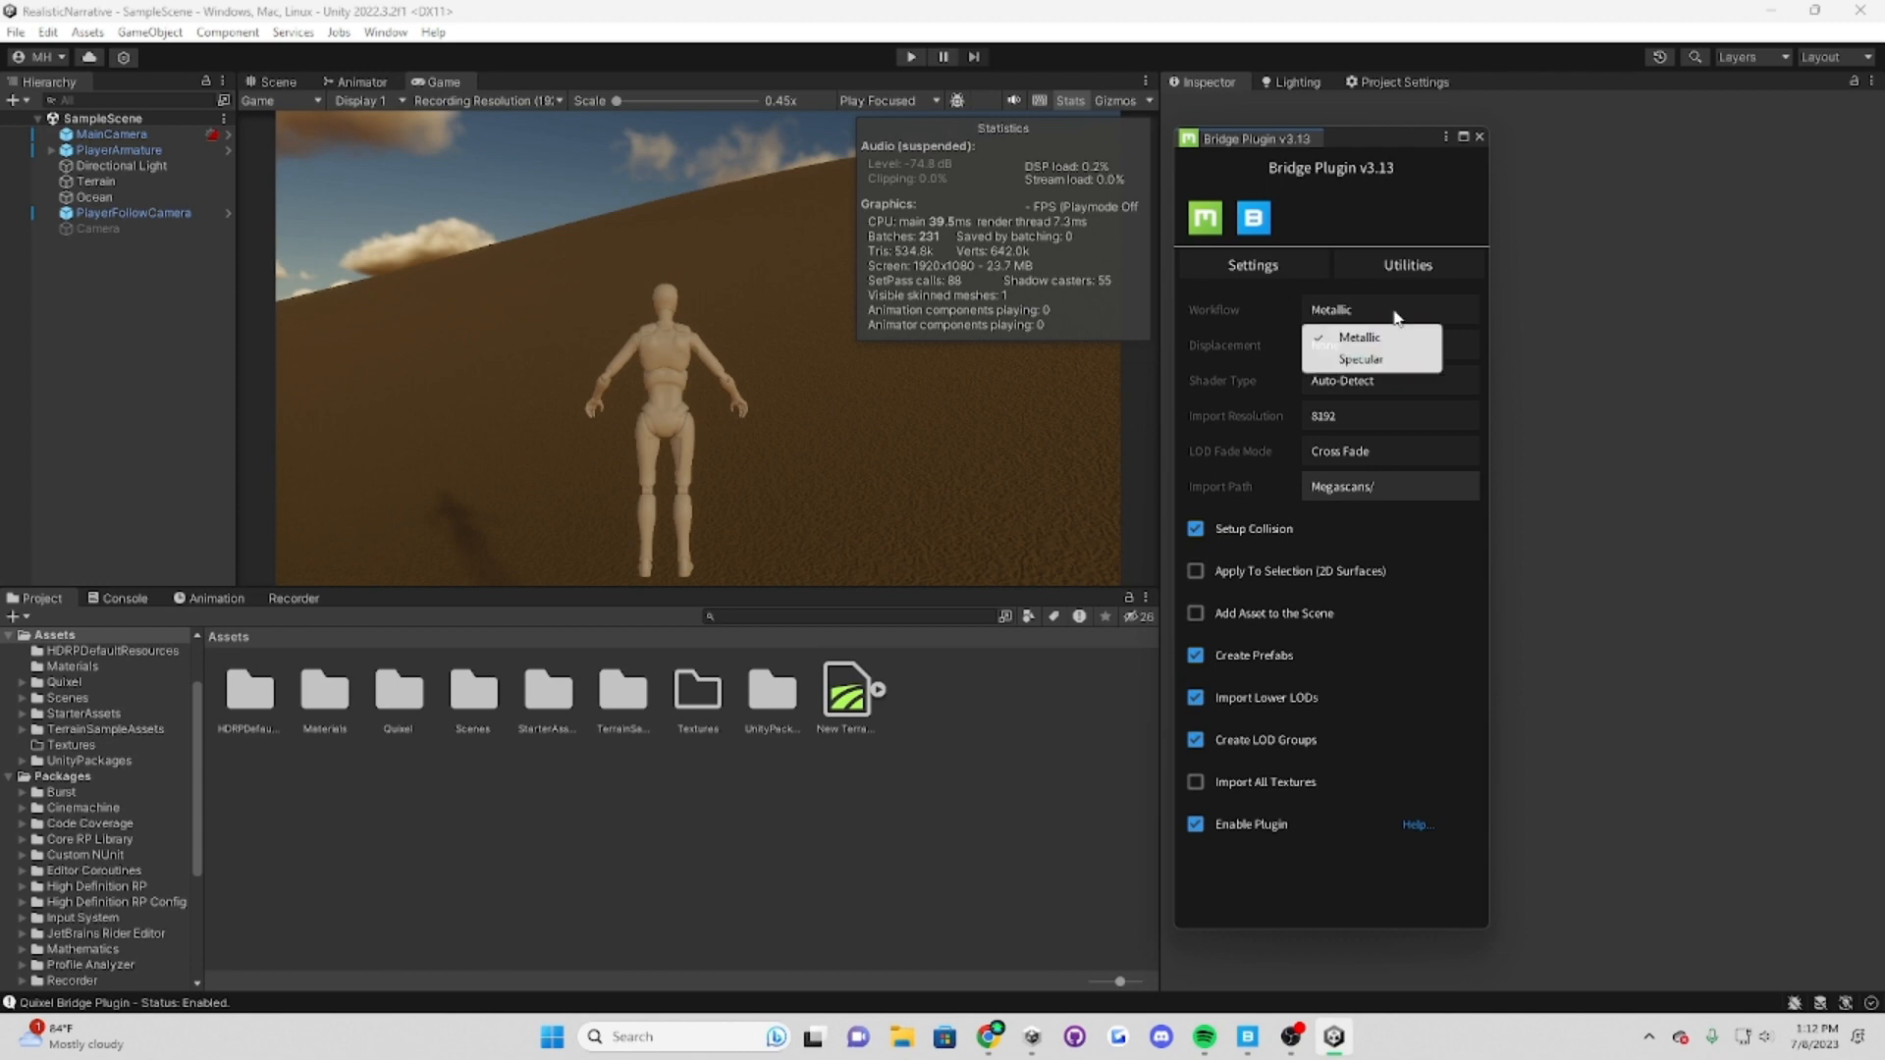
left_click(1268, 312)
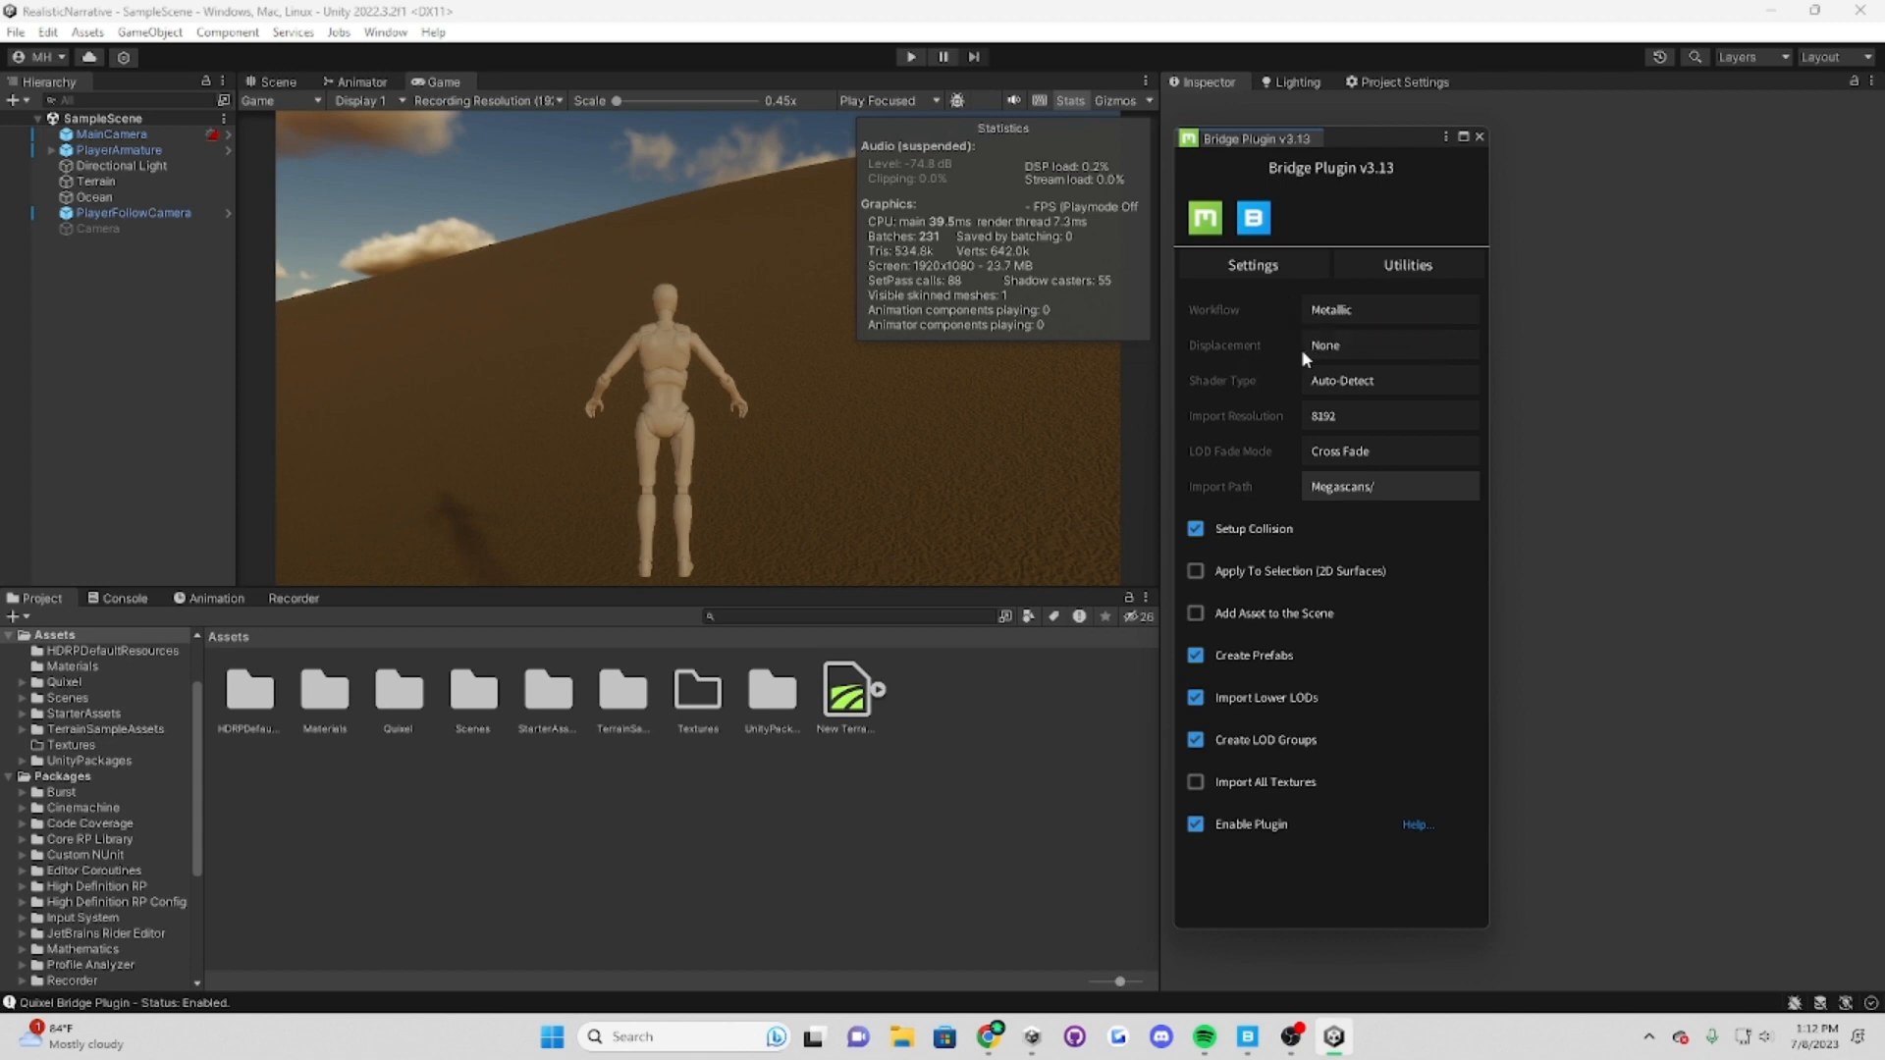
left_click(1300, 349)
left_click(1261, 345)
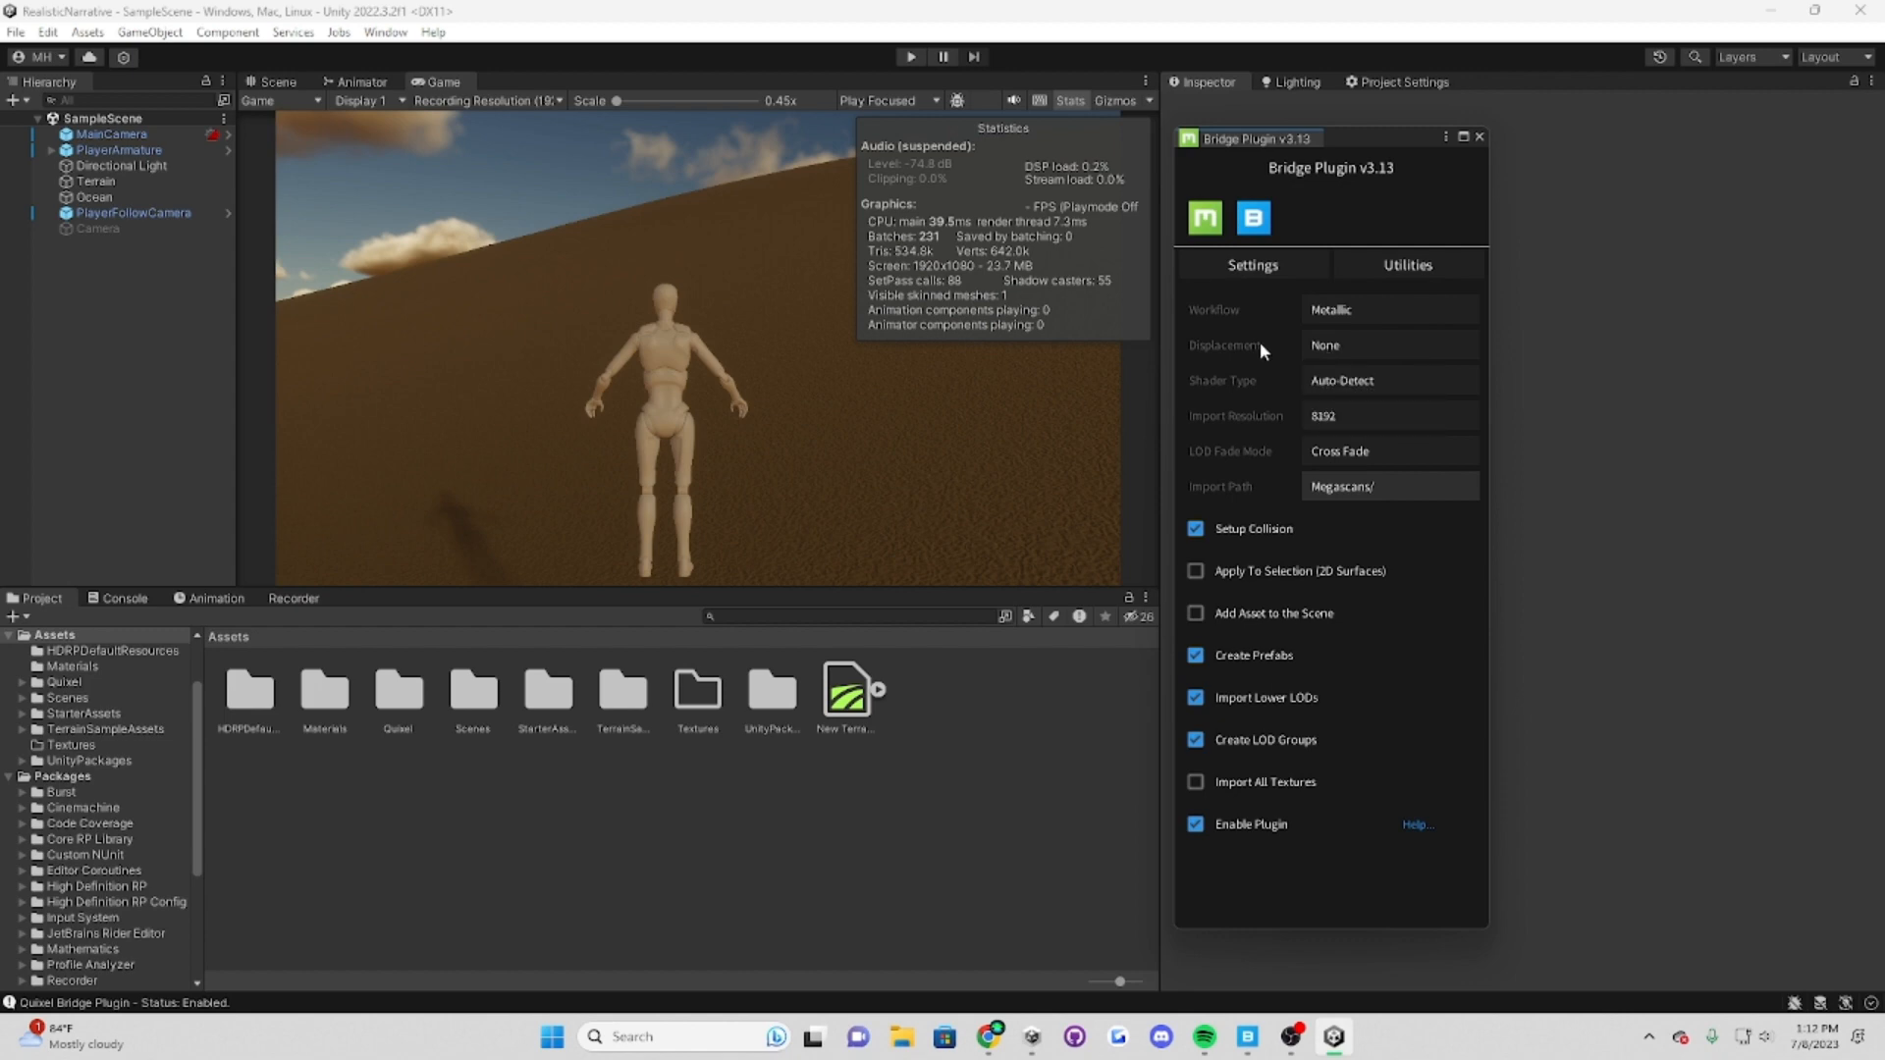
left_click(1333, 385)
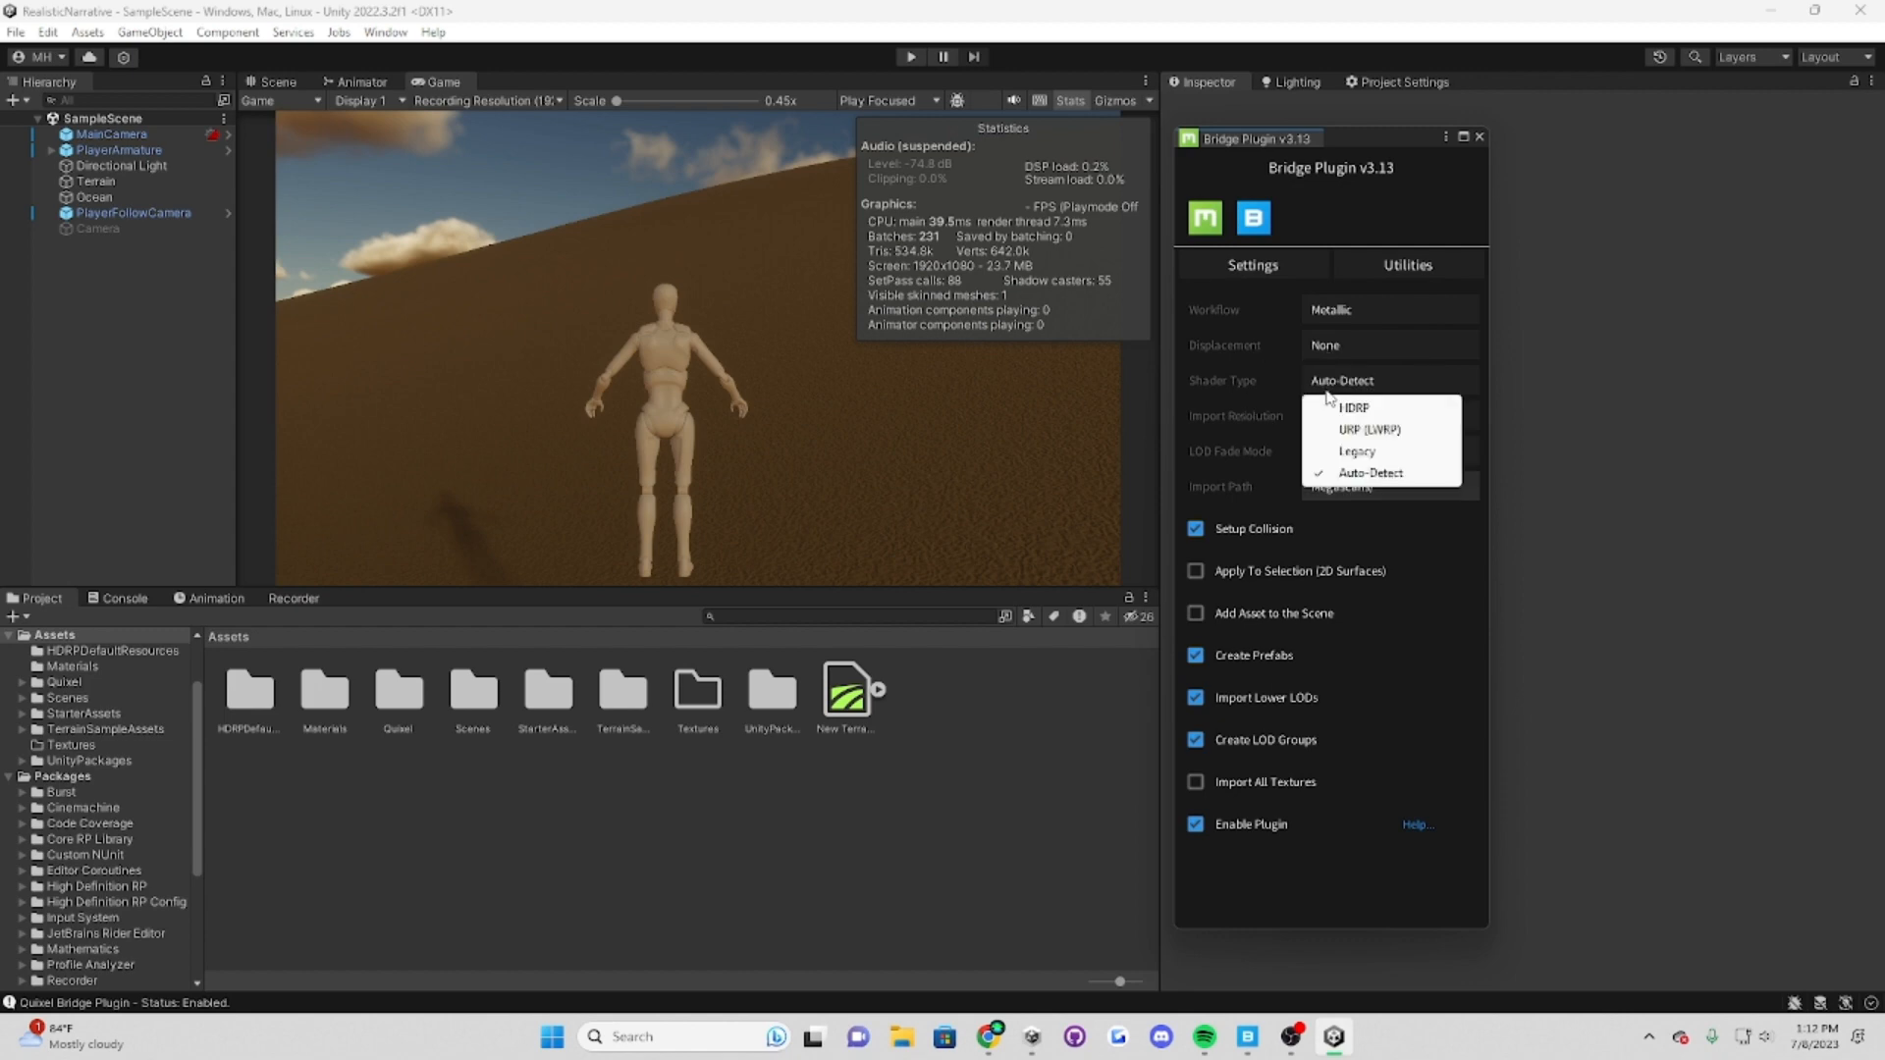
left_click(1275, 379)
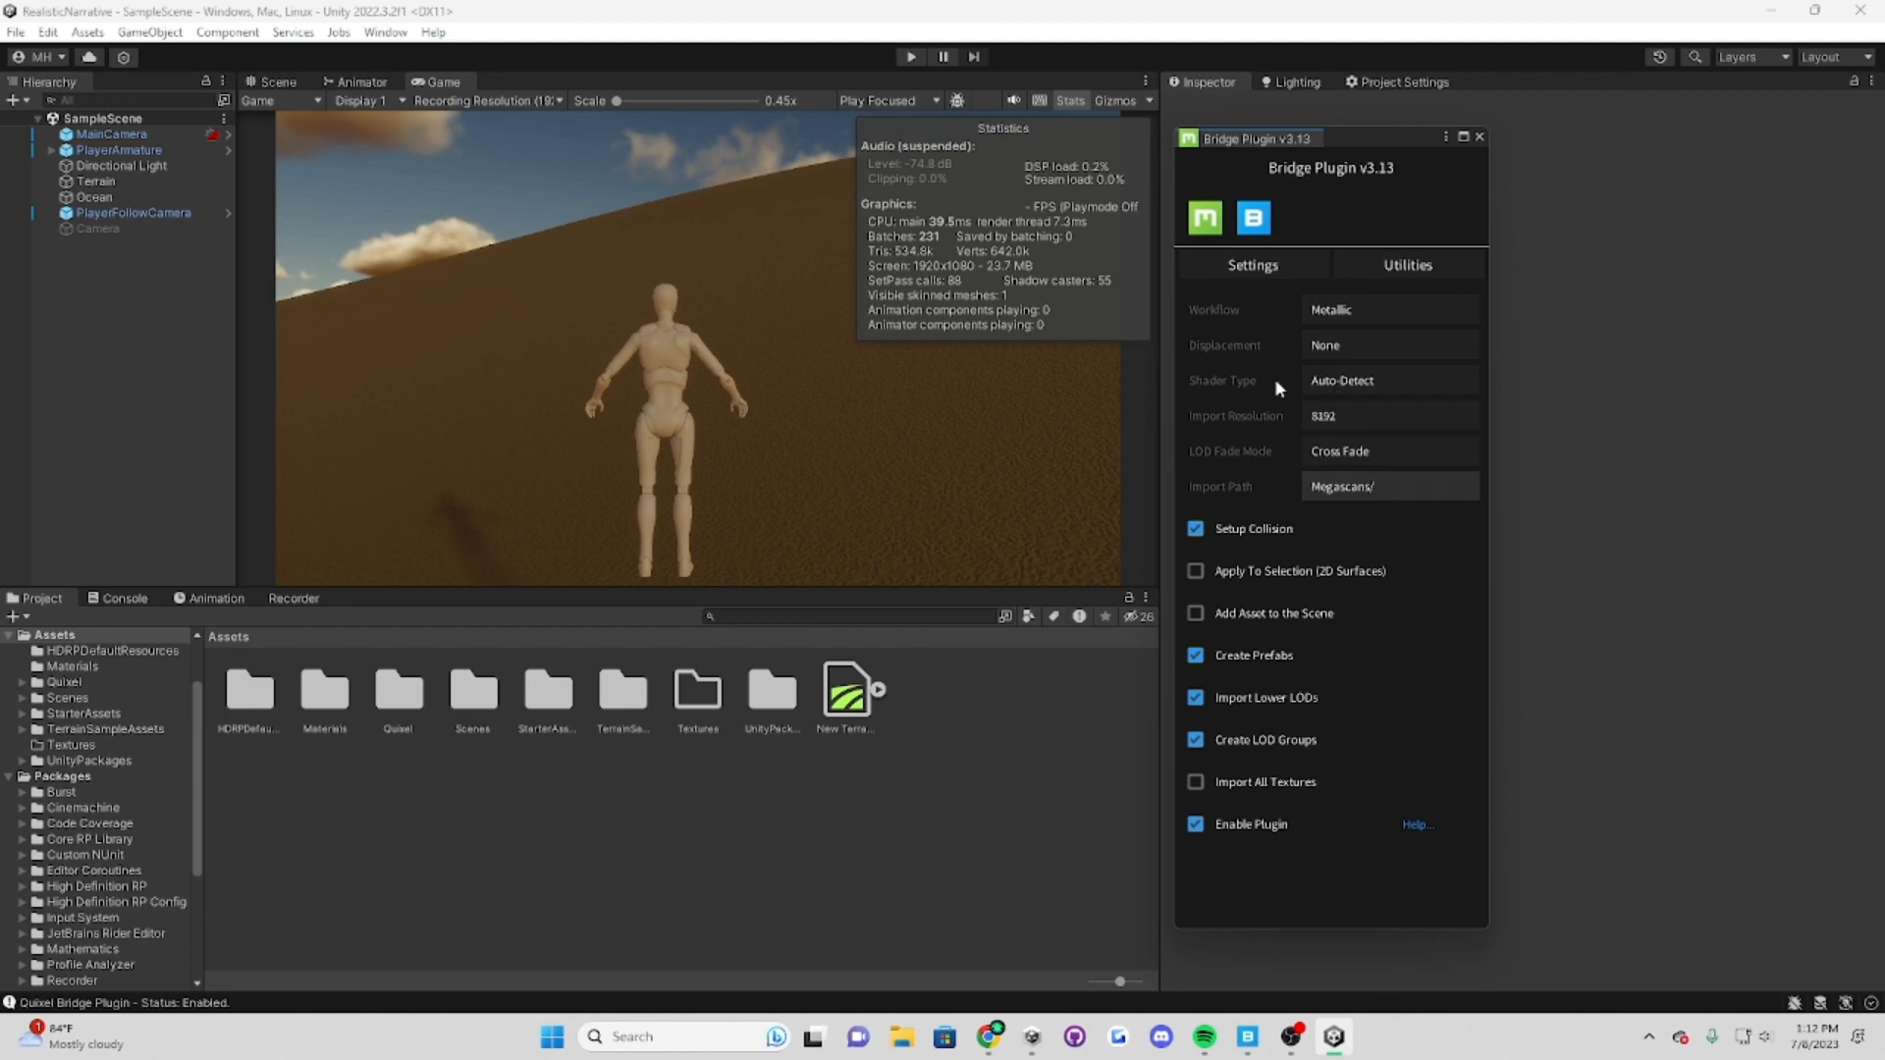
Step: Examine the Shader Type, Import Resolution and LOD Fade Mode options of the Bridge plugin, keeping Auto-Detect, 8192 and Cross Fade
left_click(1338, 388)
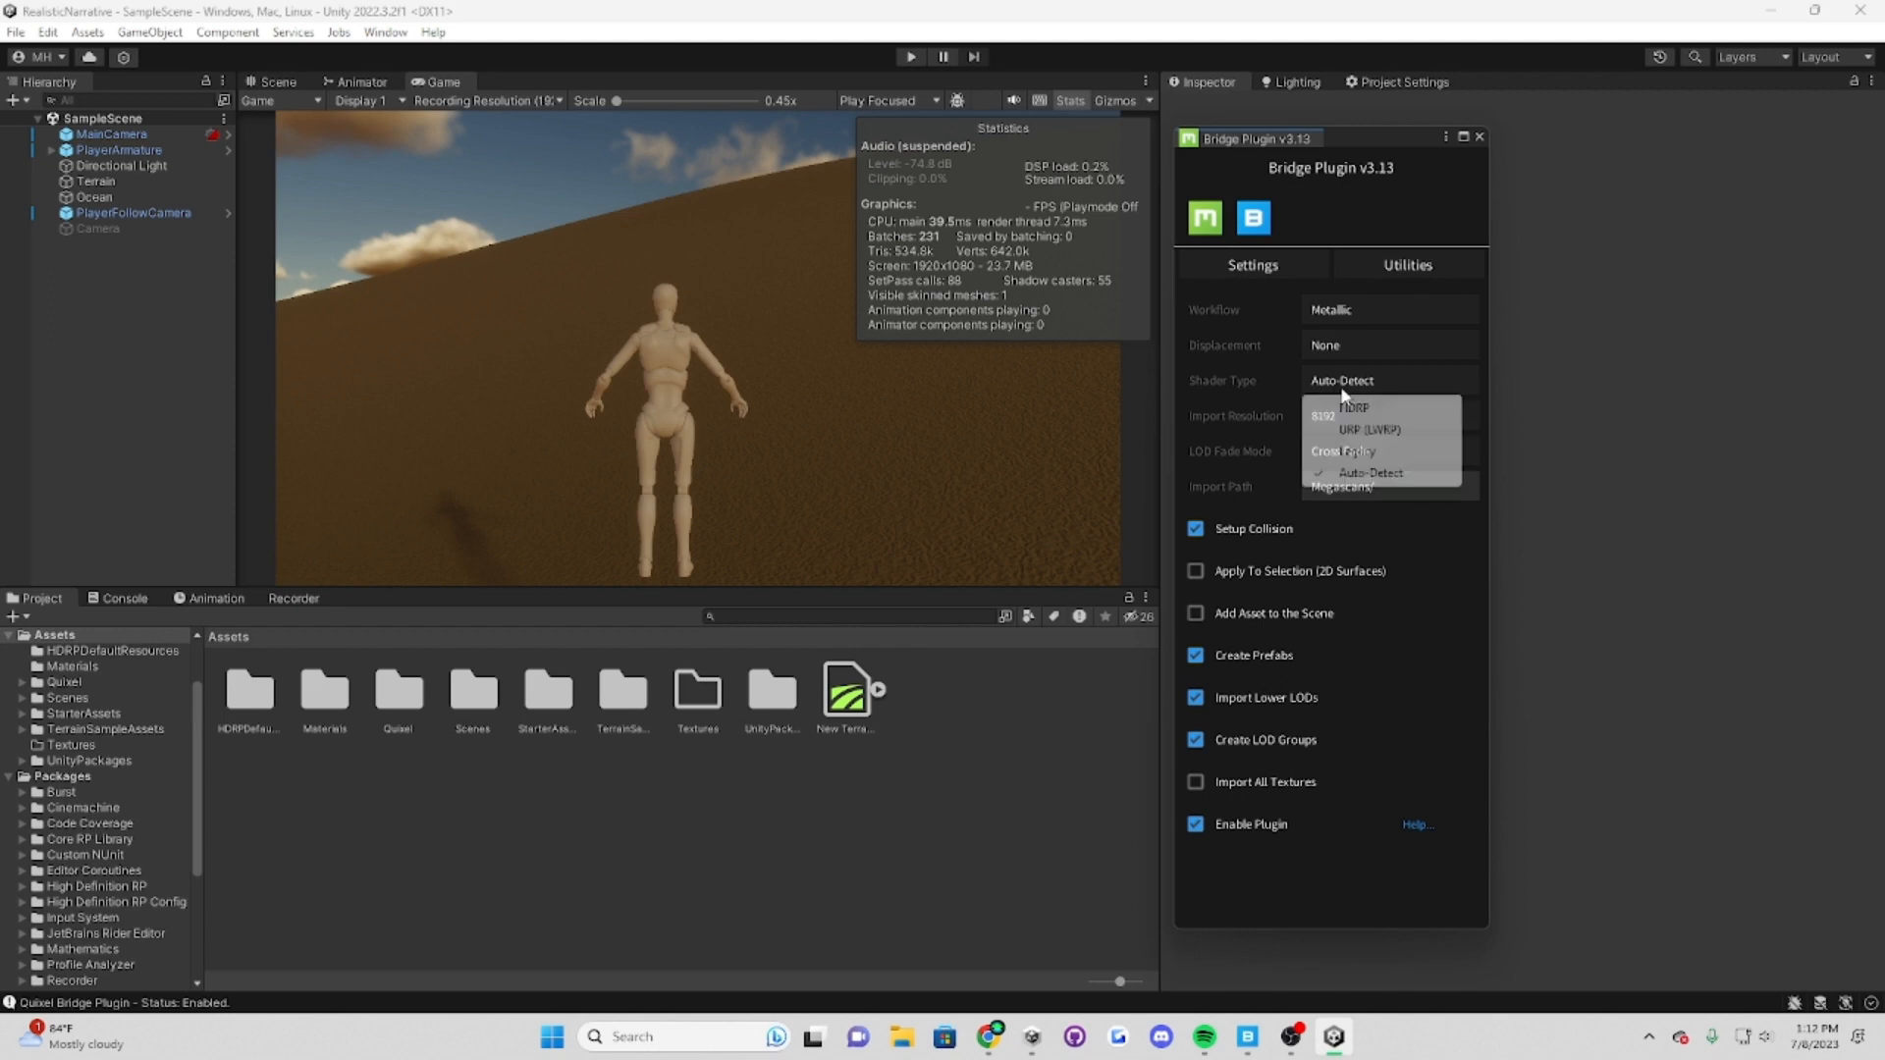
left_click(1286, 385)
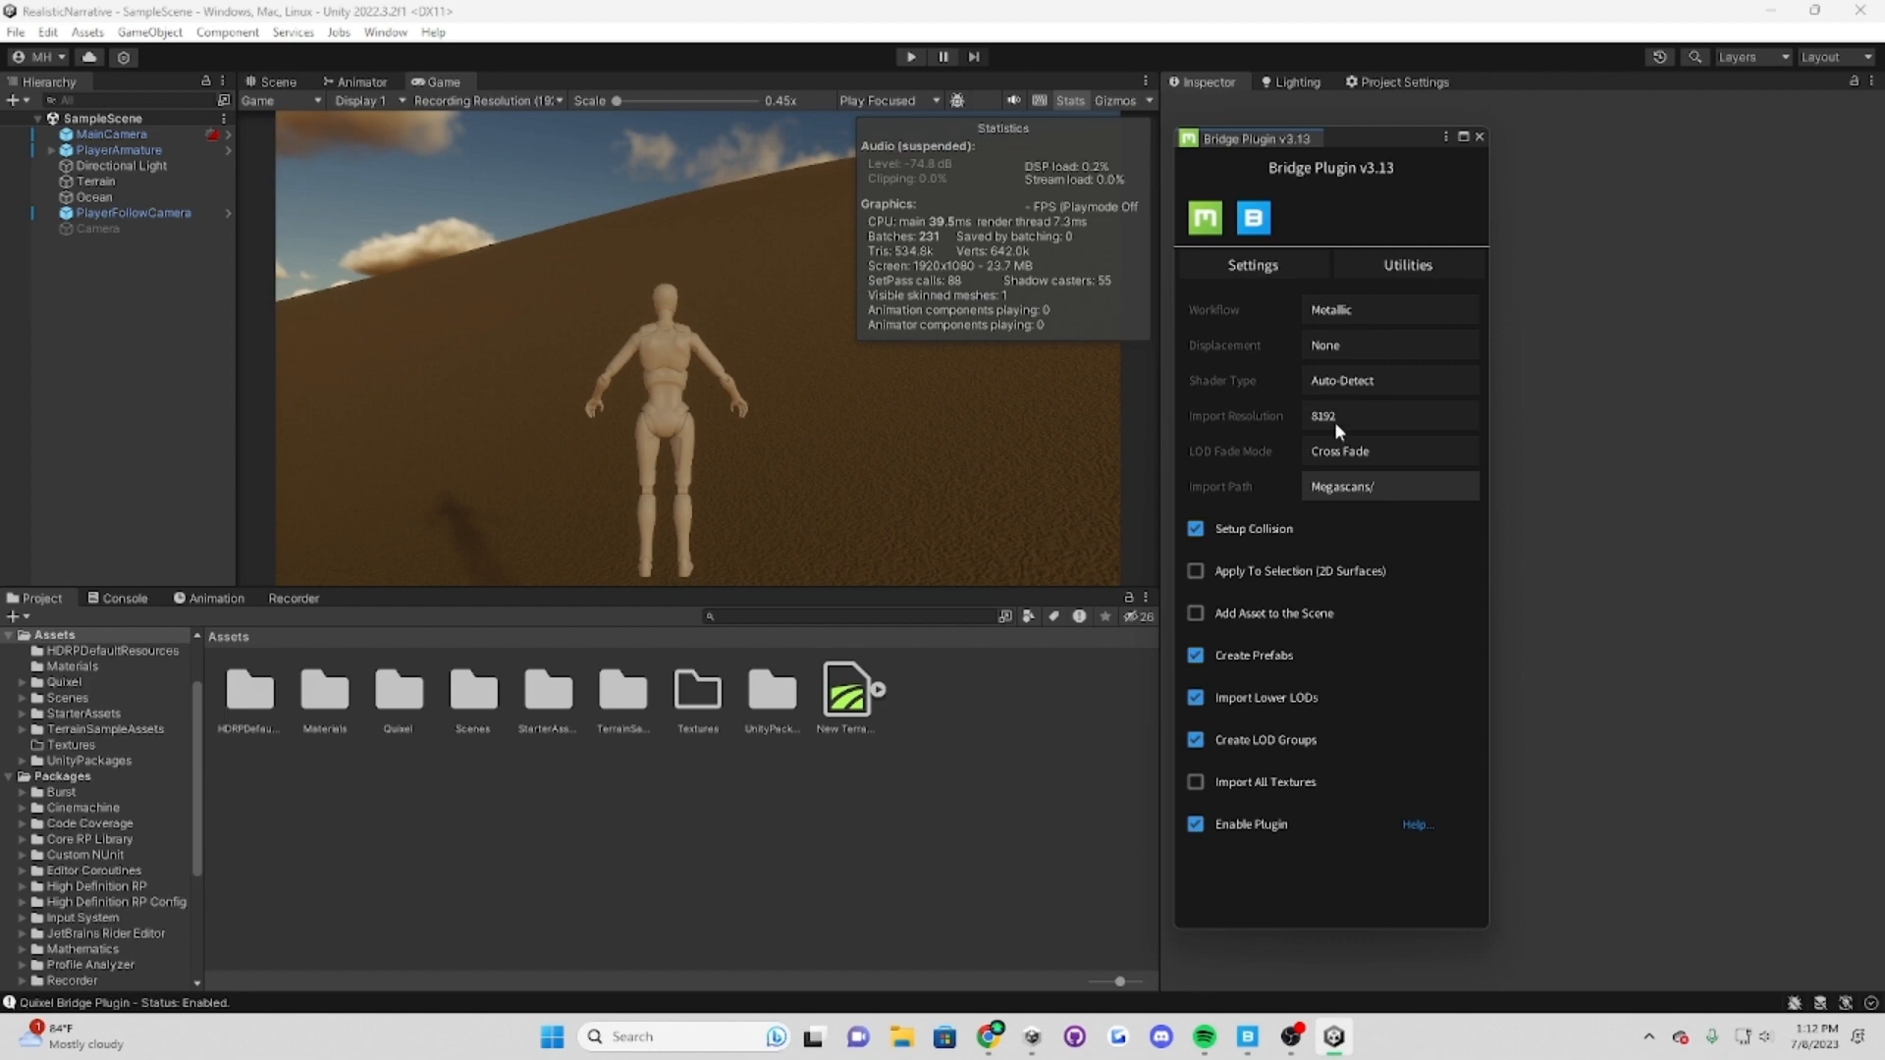
left_click(1334, 422)
left_click(1271, 416)
left_click(1325, 458)
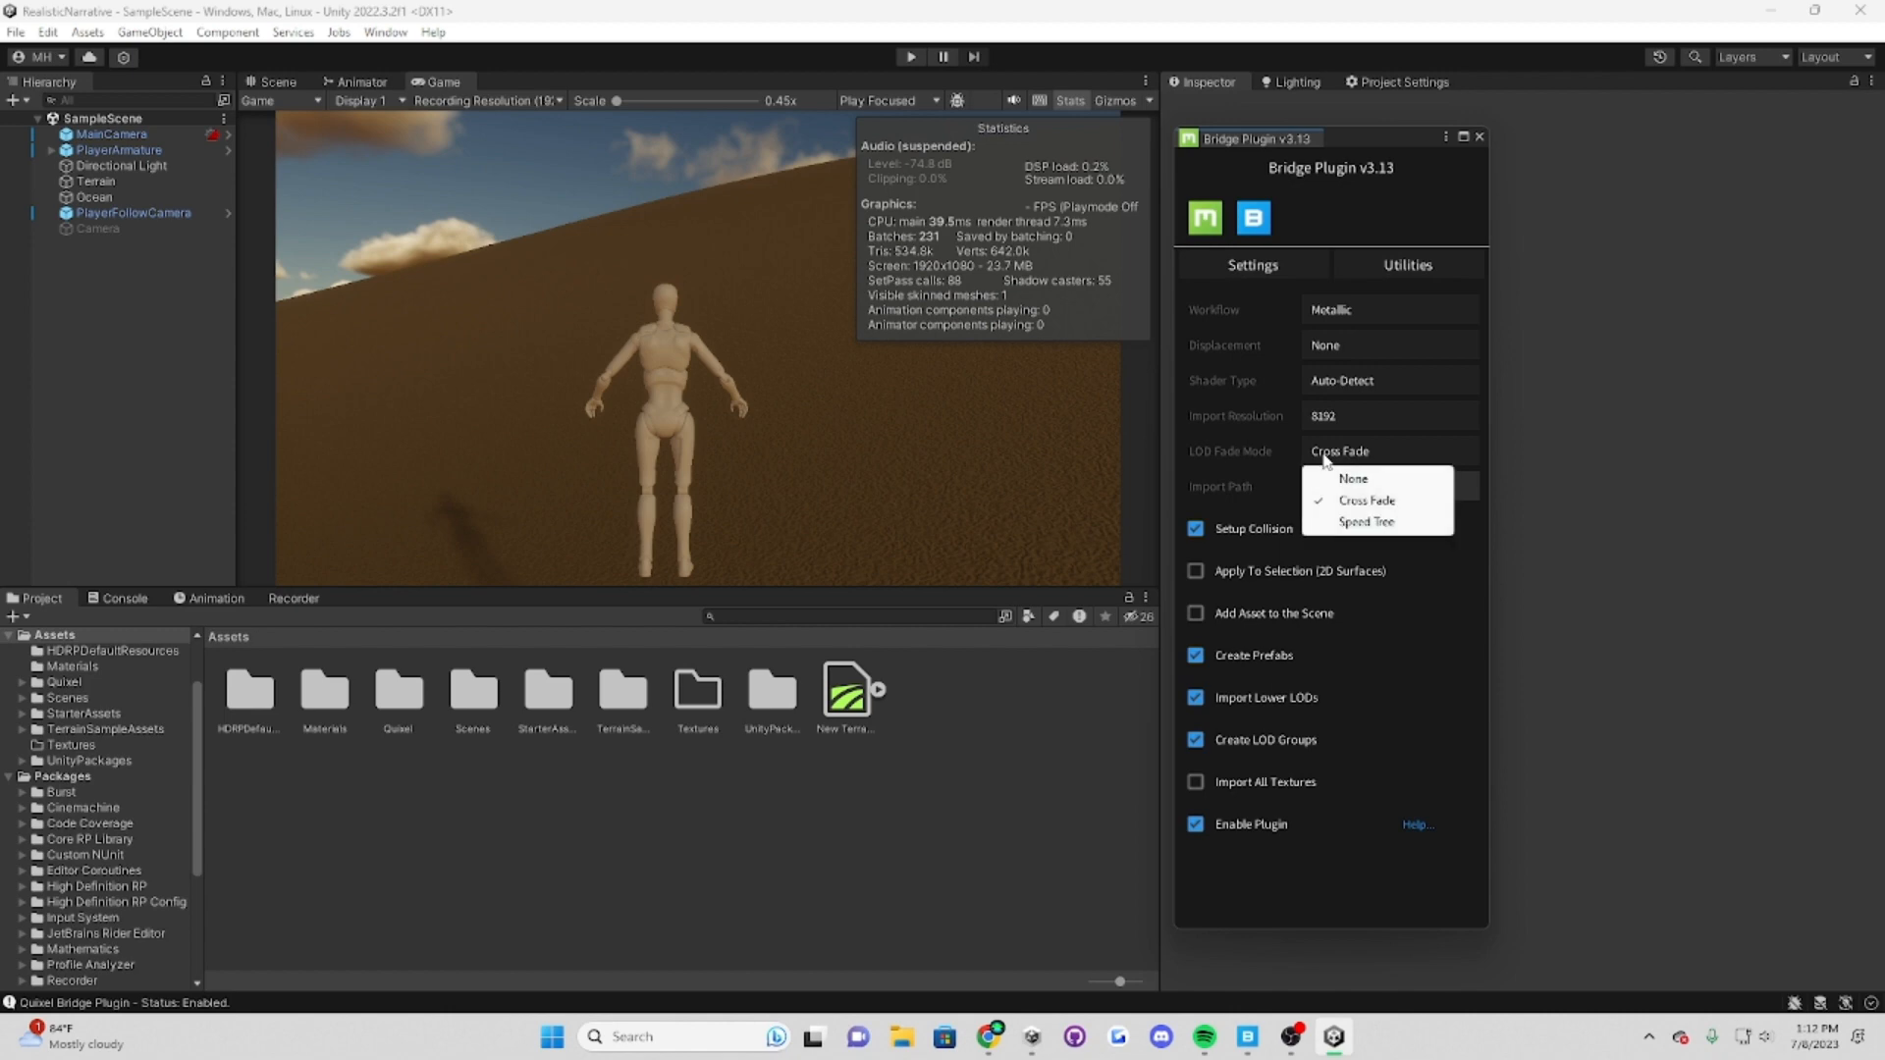
left_click(1258, 503)
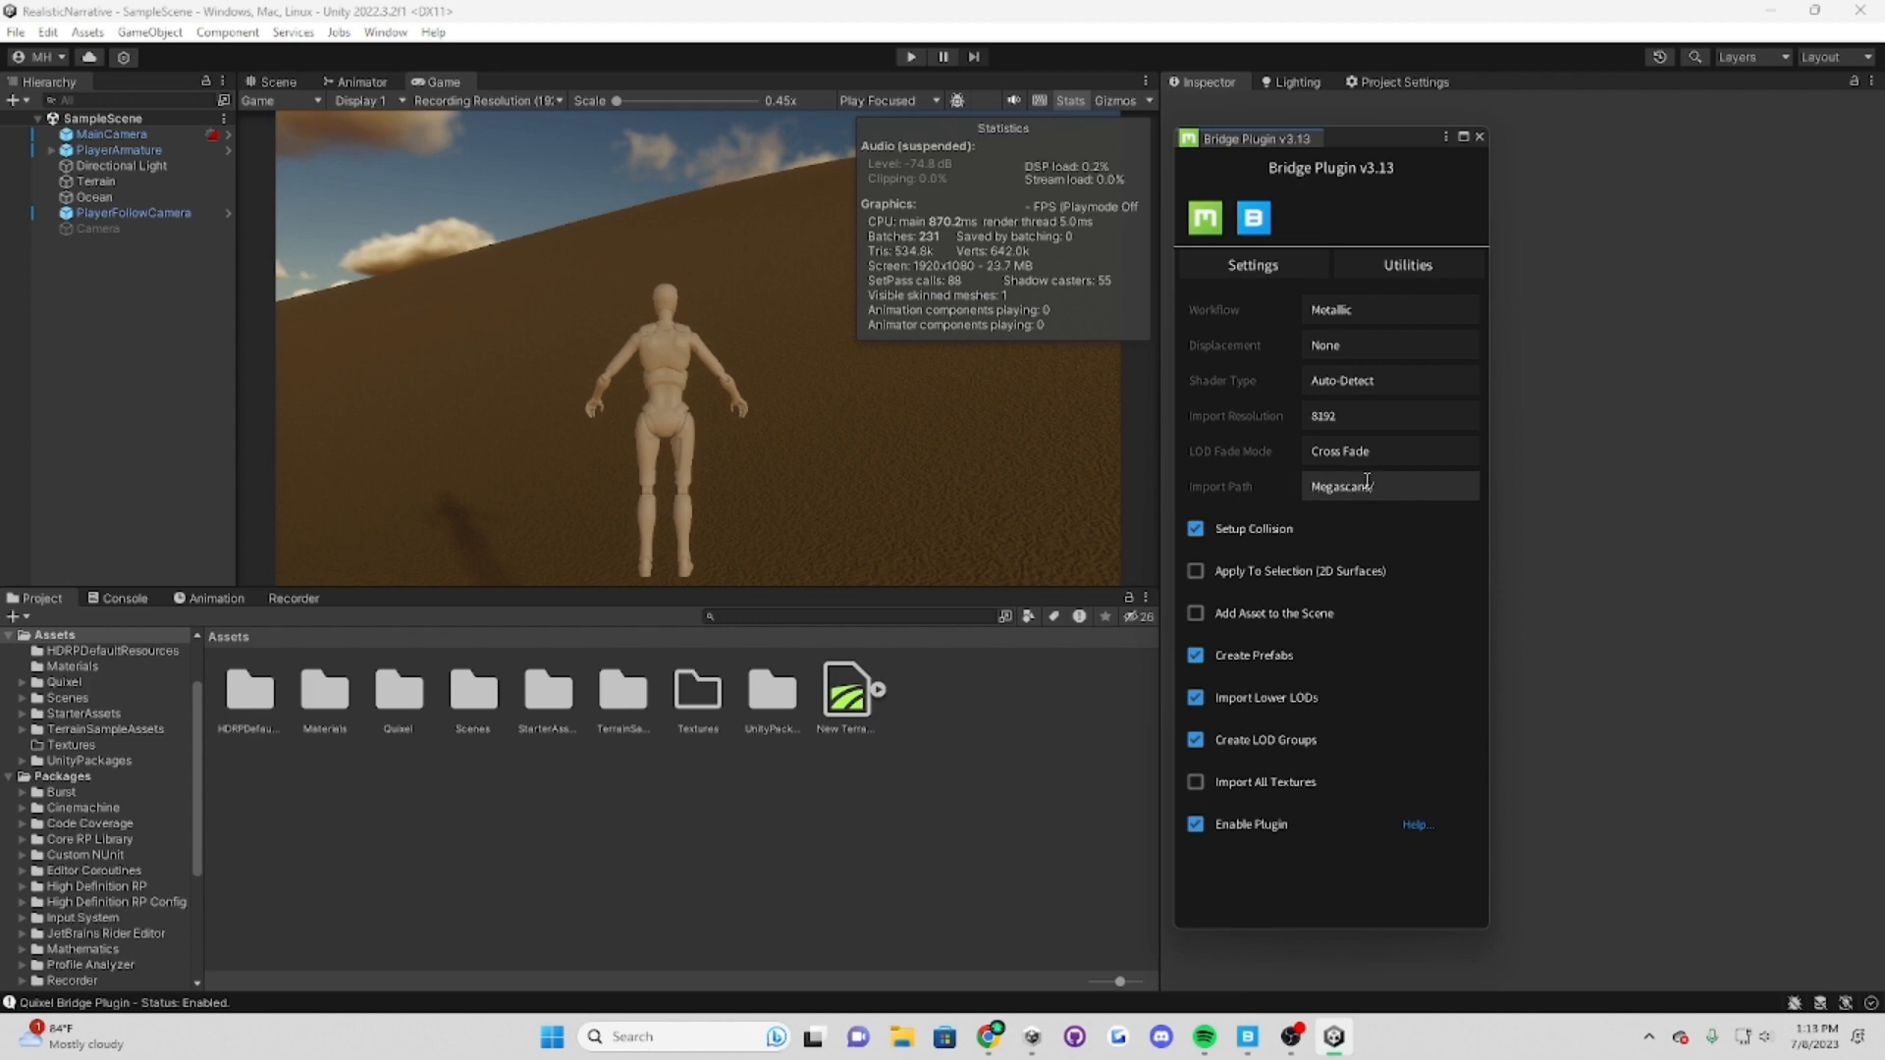
Step: Create a folder named Megascans in the project's Assets folder to match the plugin's import path
right_click(304, 802)
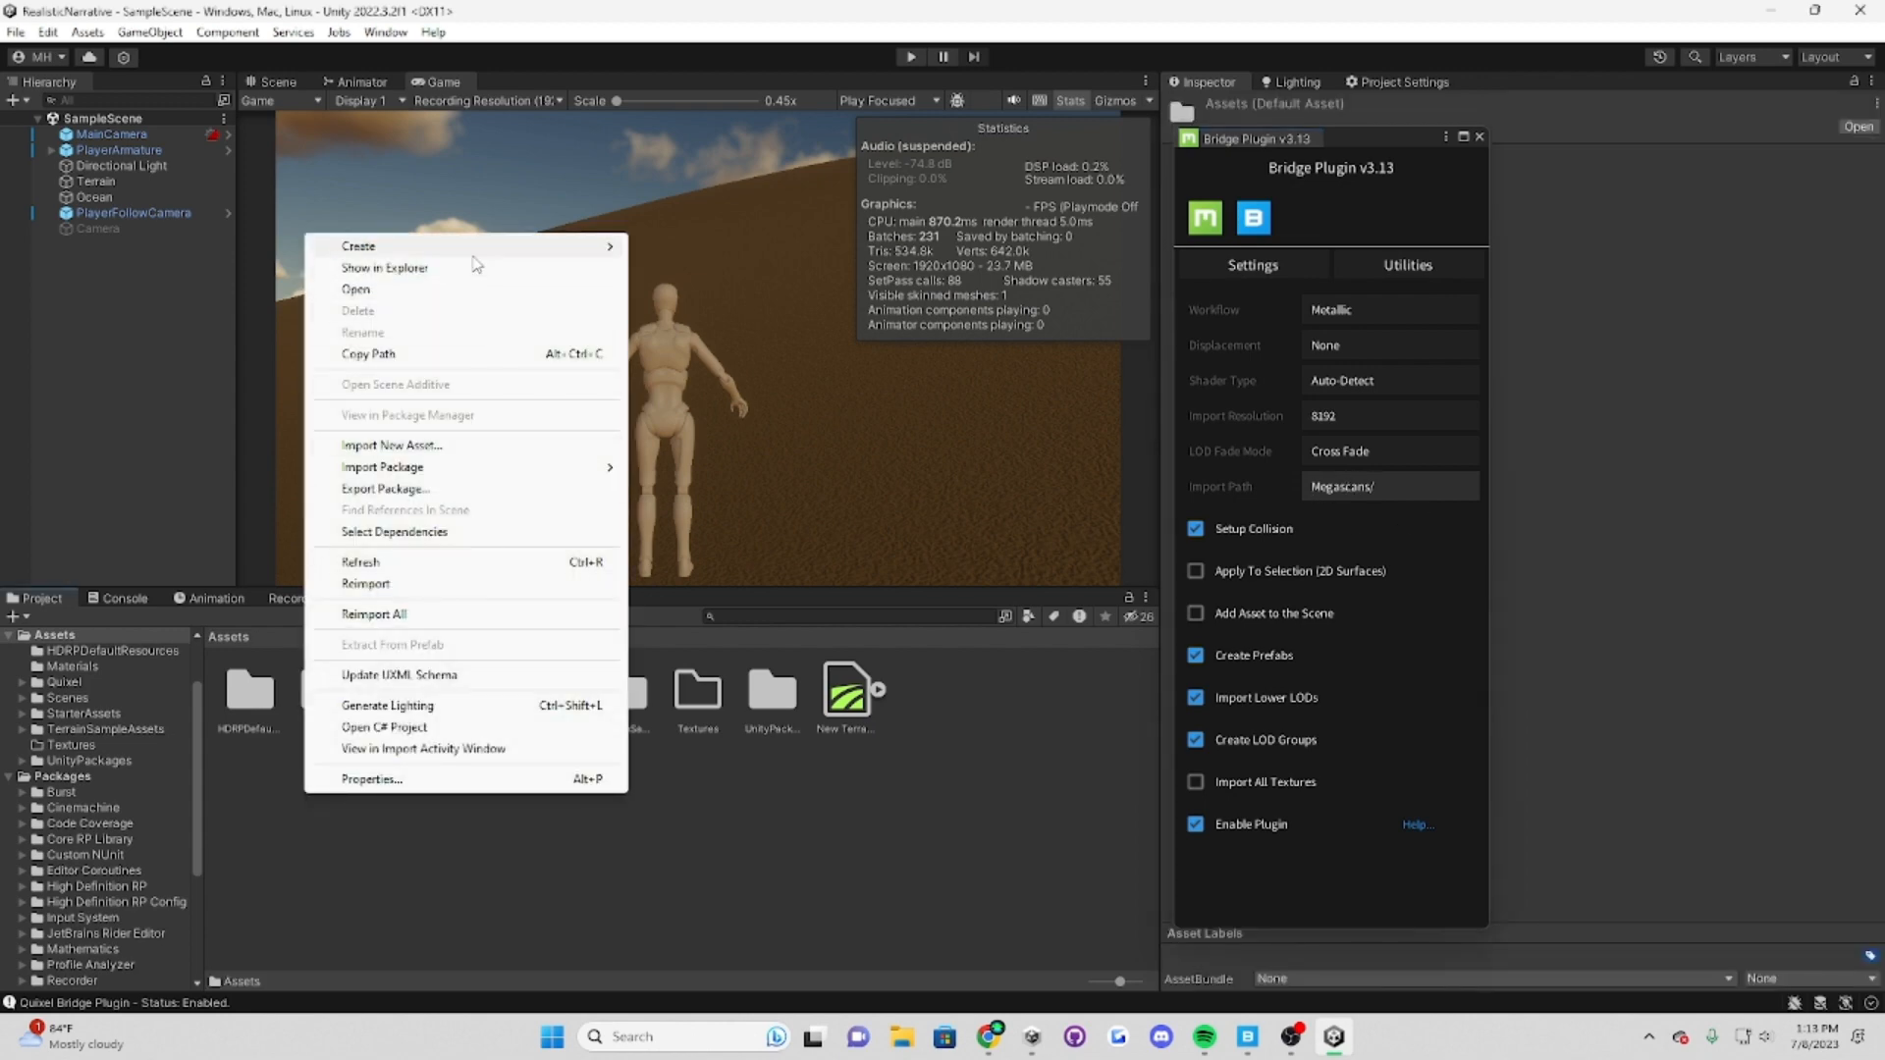
mouse_move(475, 250)
left_click(707, 34)
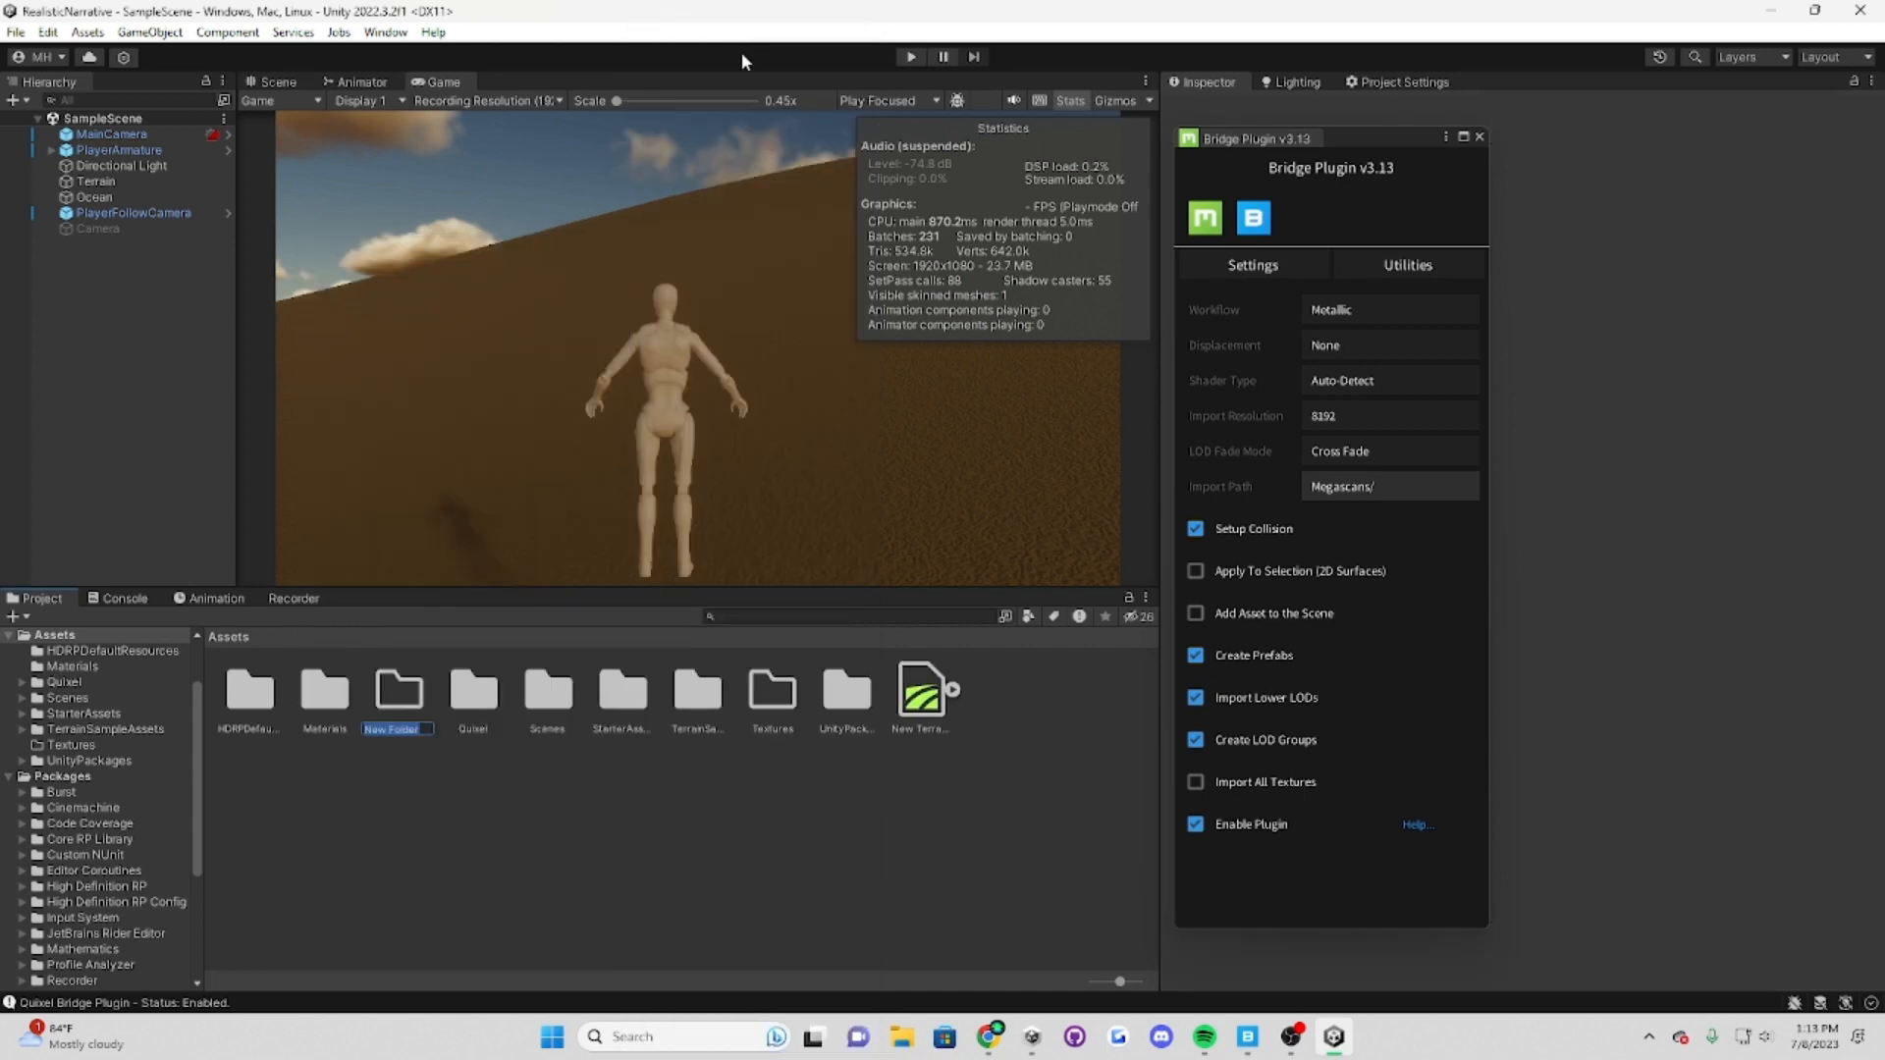
type("Megascans")
key("Return")
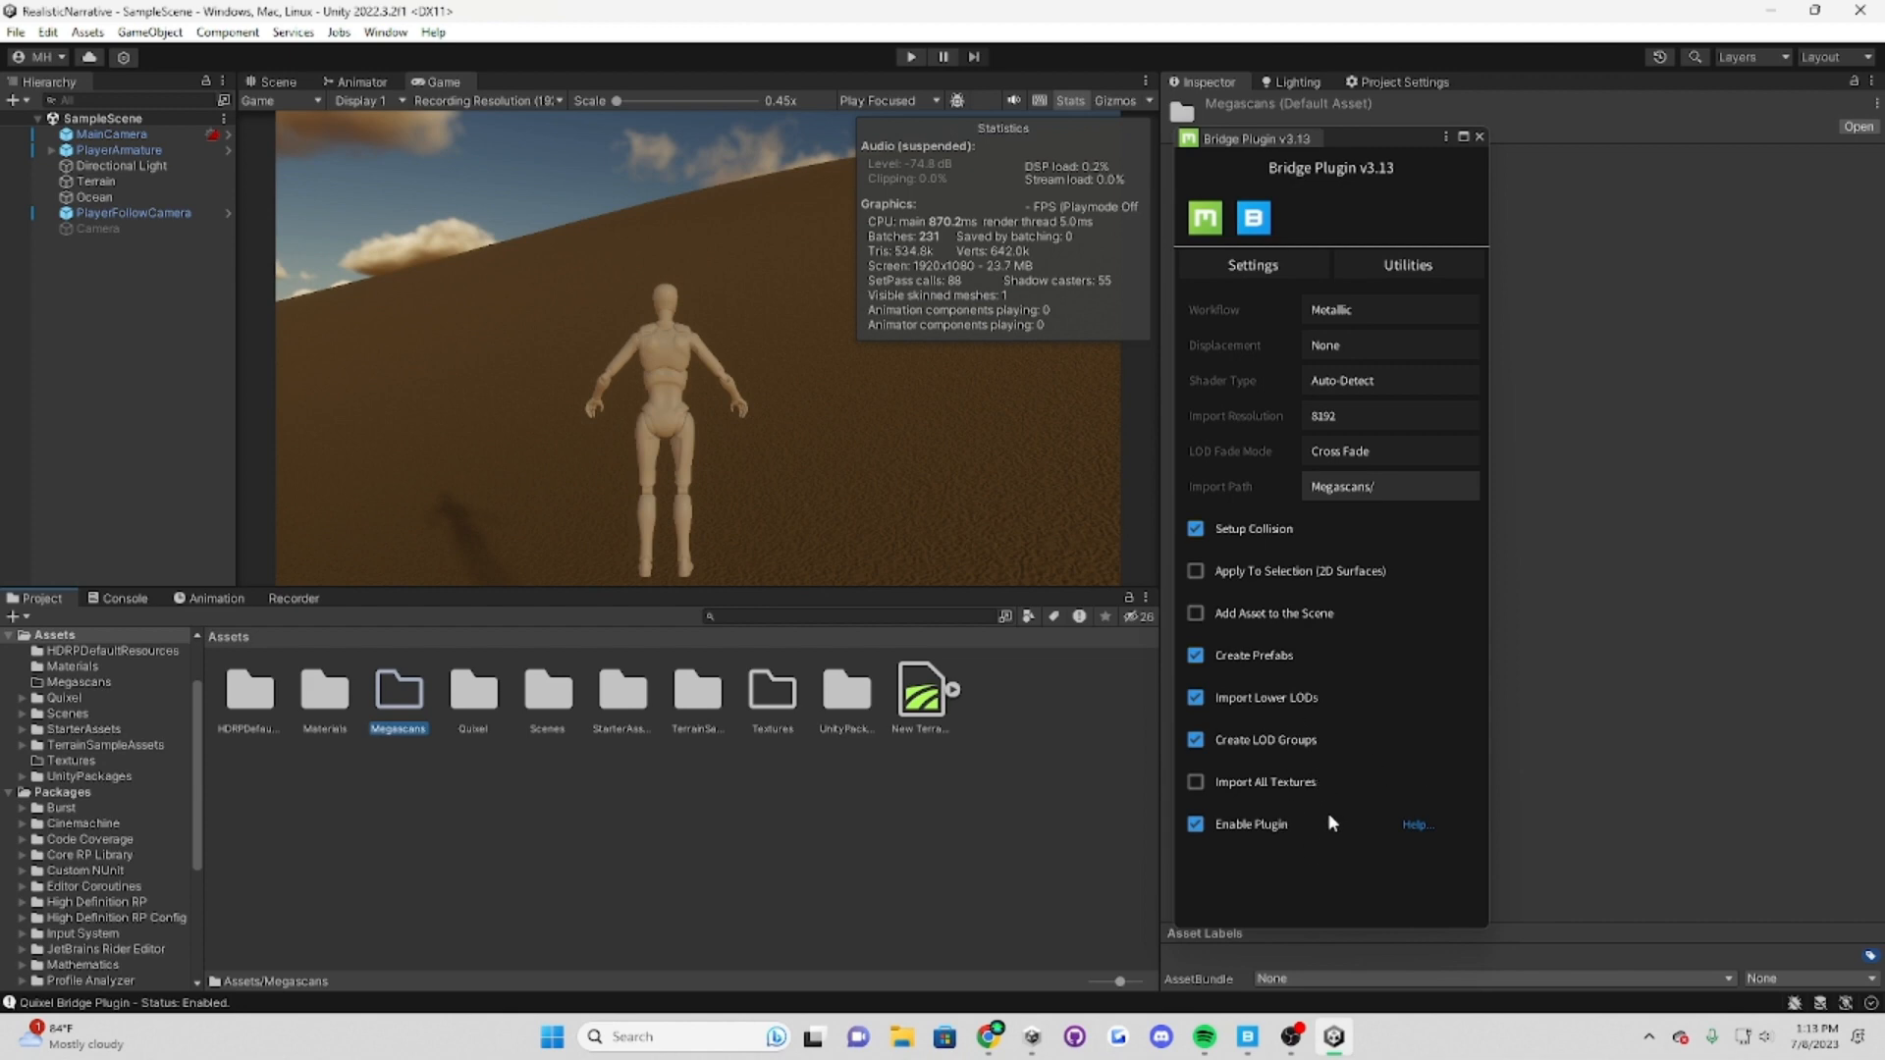
Step: Check the Bridge plugin's utilities and settings pages and close the plugin window
left_click(1418, 274)
left_click(1308, 263)
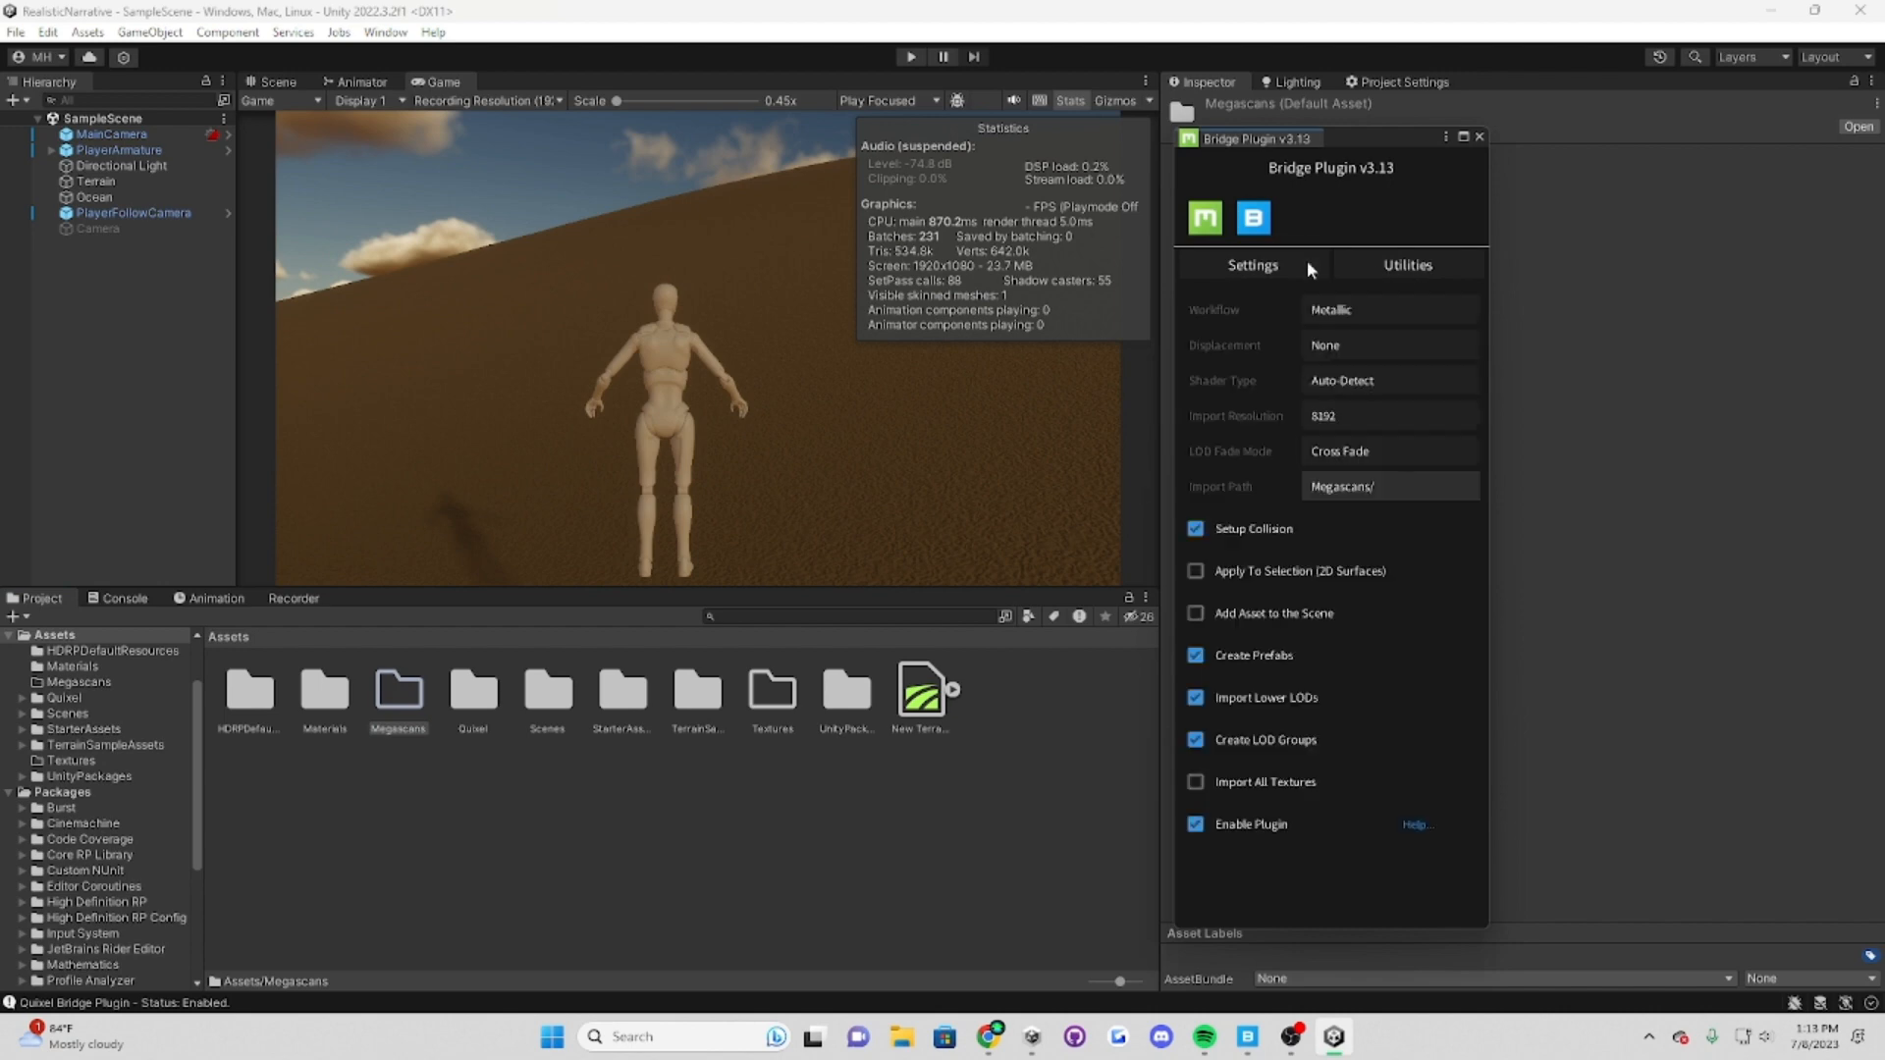
left_click(1479, 137)
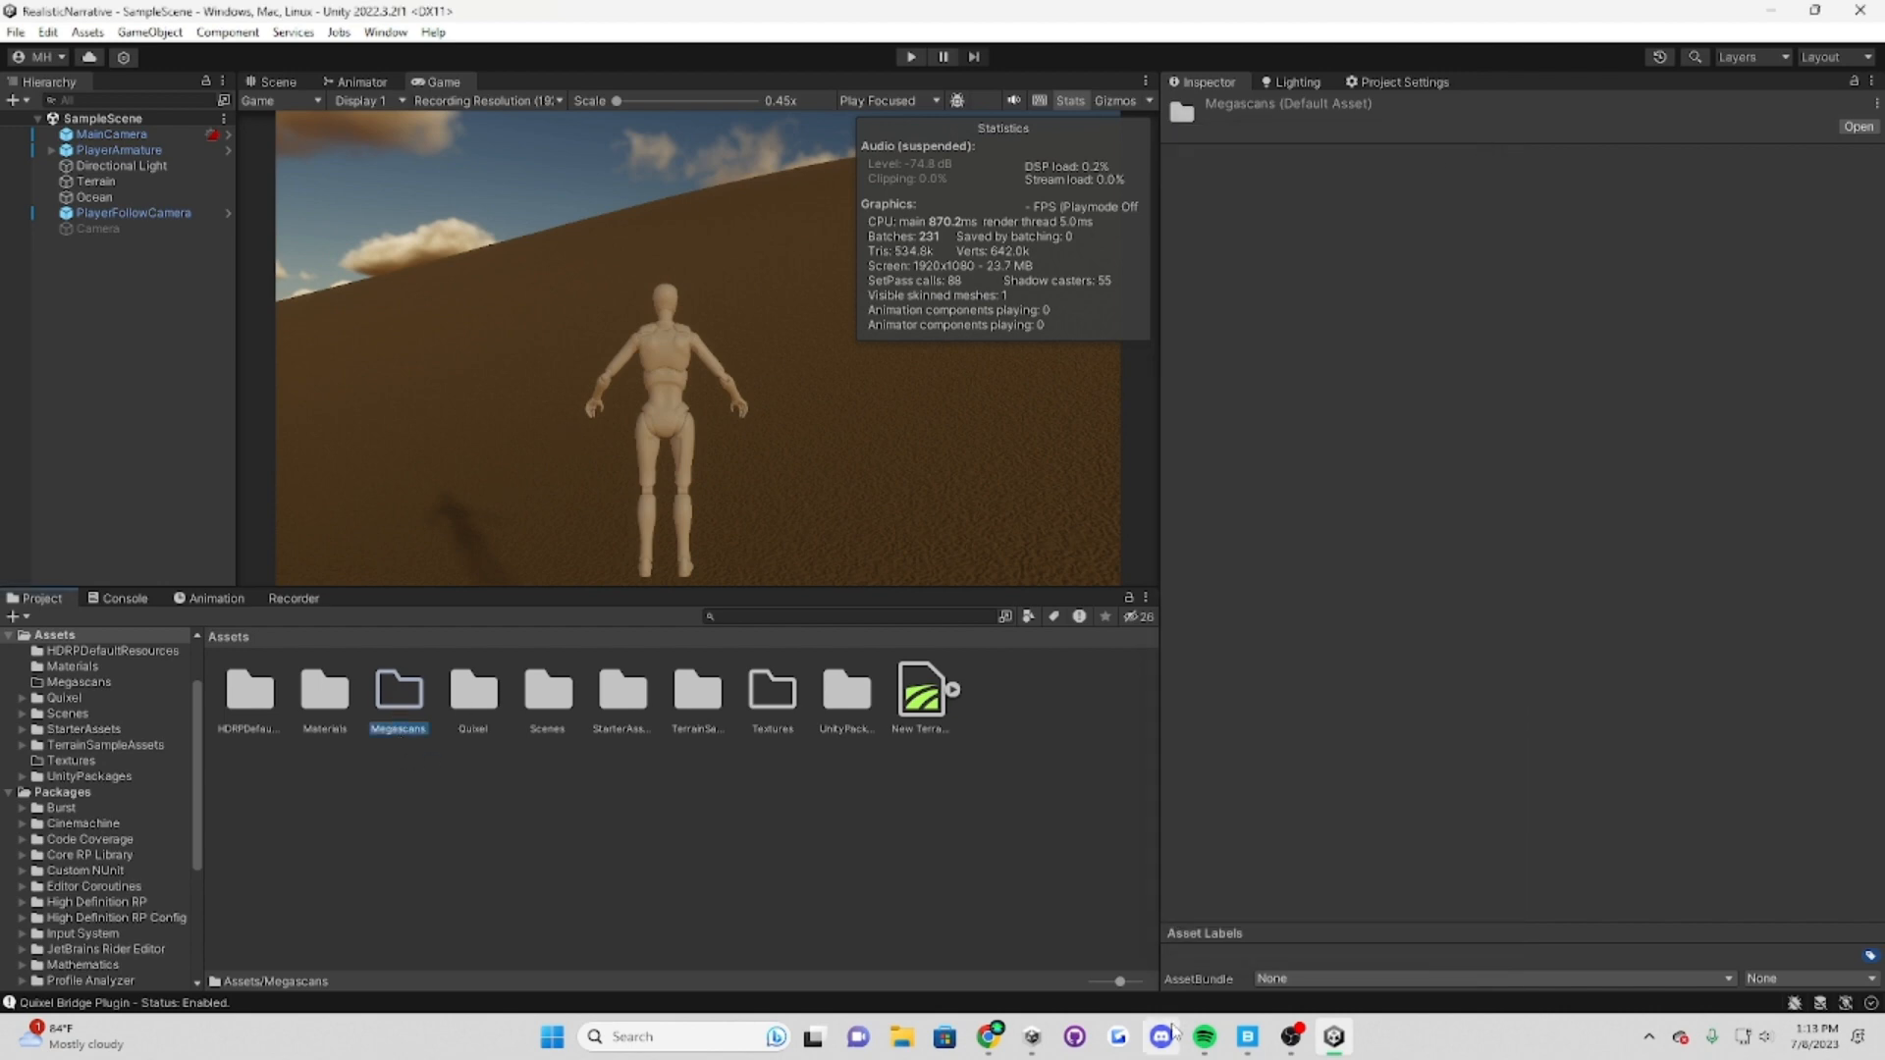
Step: Switch to Quixel Bridge and export the downloaded Icelandic Sand with Pebbles surface to Unity at 4K resolution
left_click(1247, 1038)
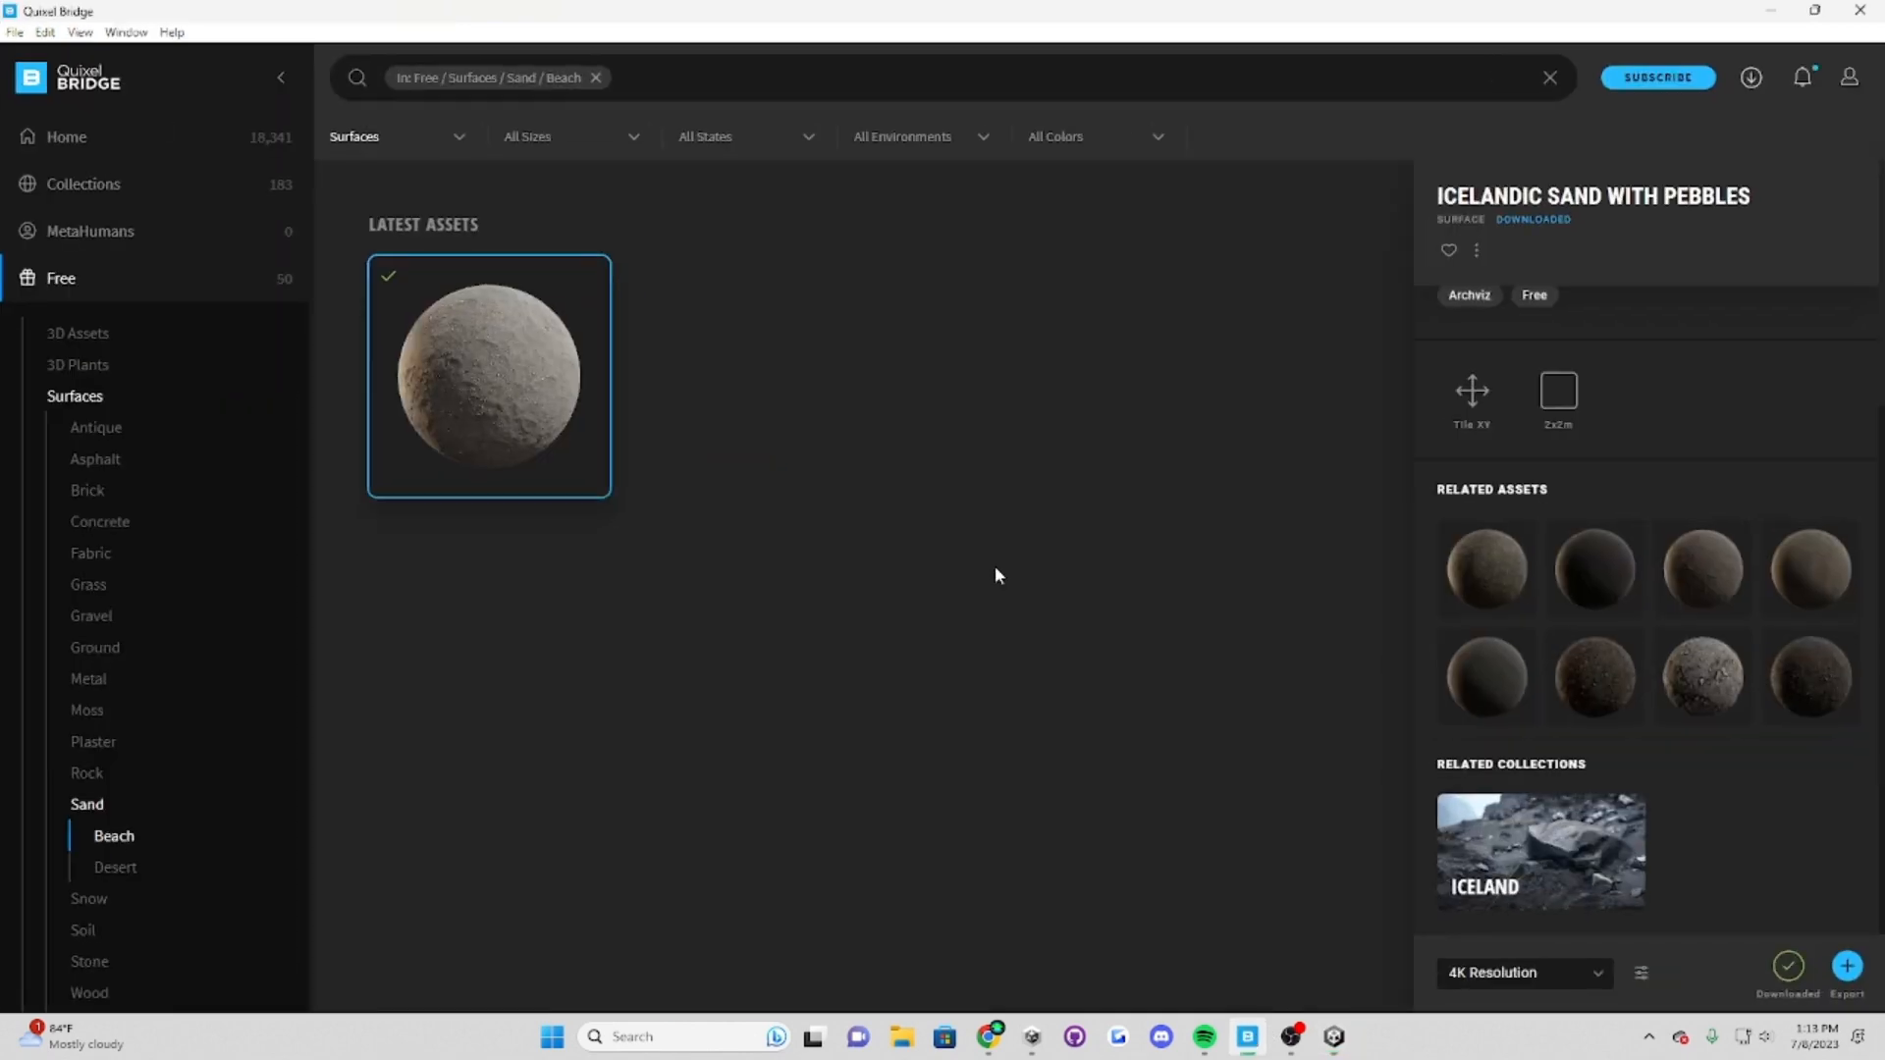
left_click(1848, 967)
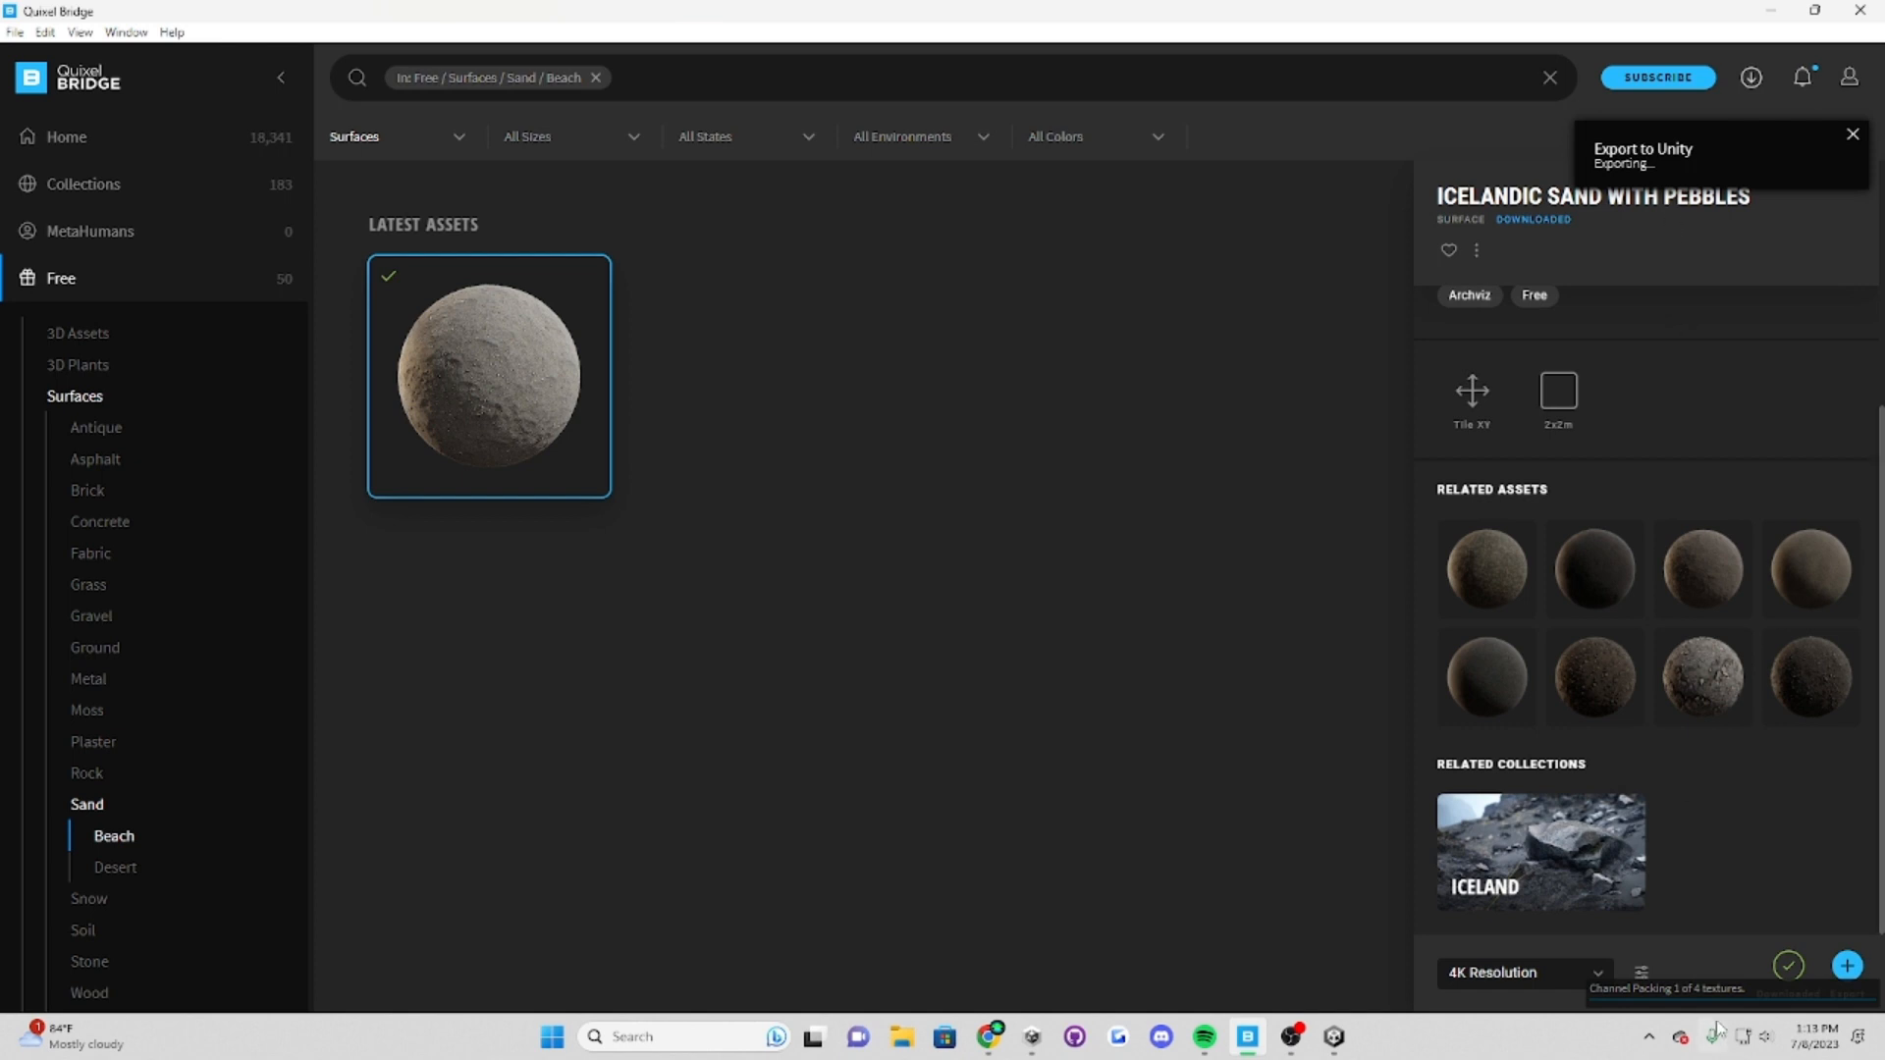
Step: Open the surface's export settings, look through the available export targets and choose Unity
left_click(1641, 972)
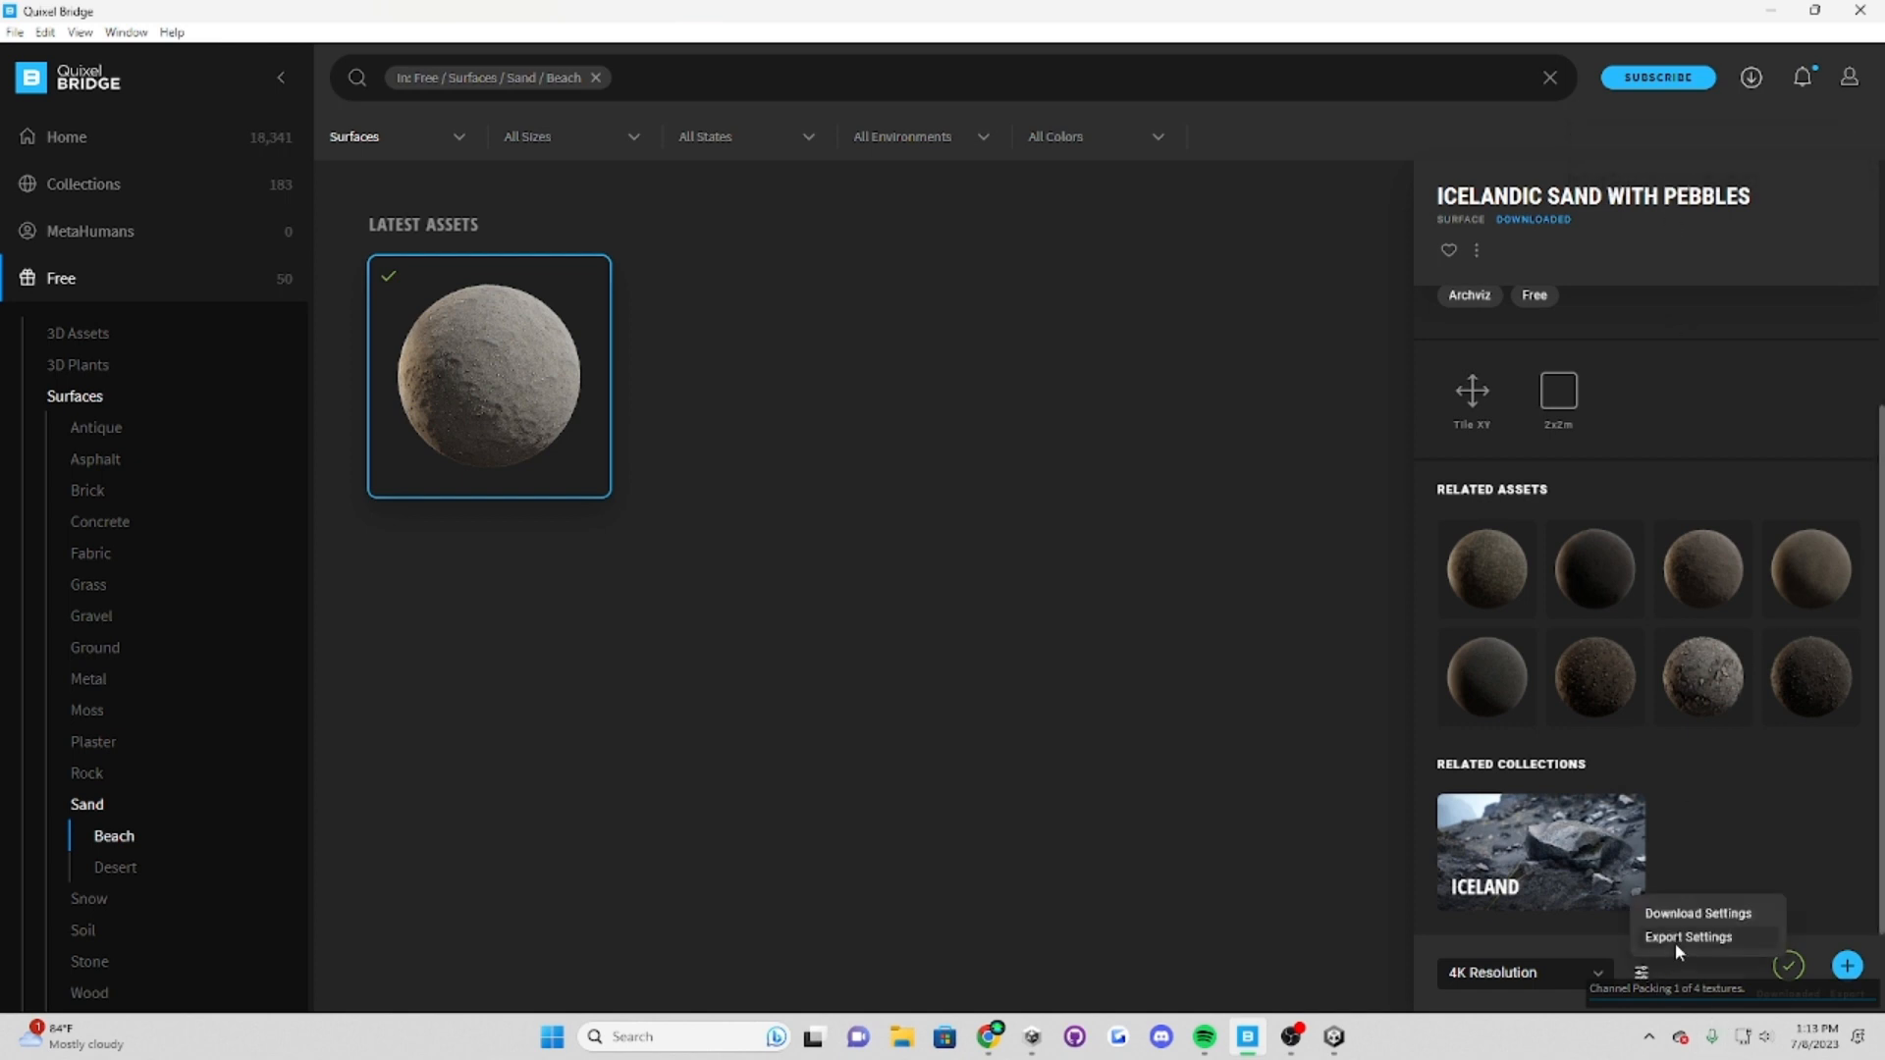
left_click(1675, 940)
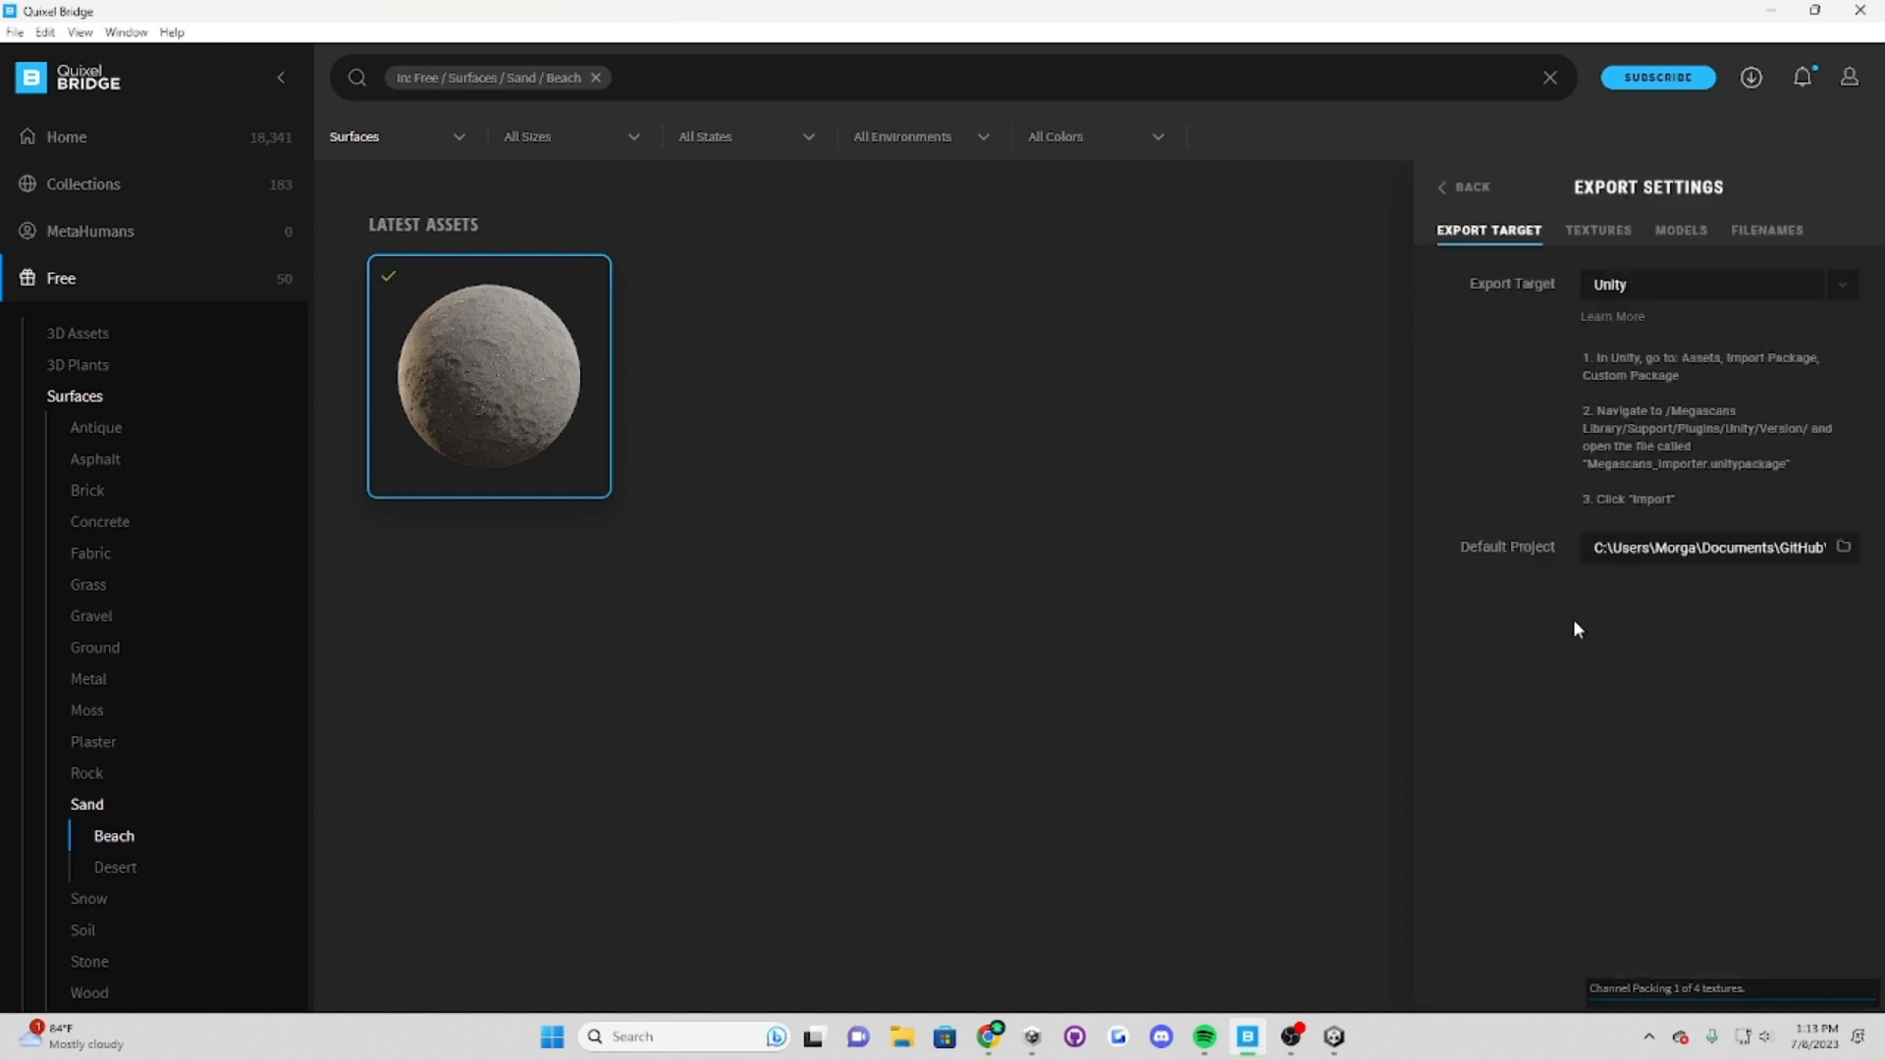
left_click(1852, 292)
scroll(1715, 407, "down", 3)
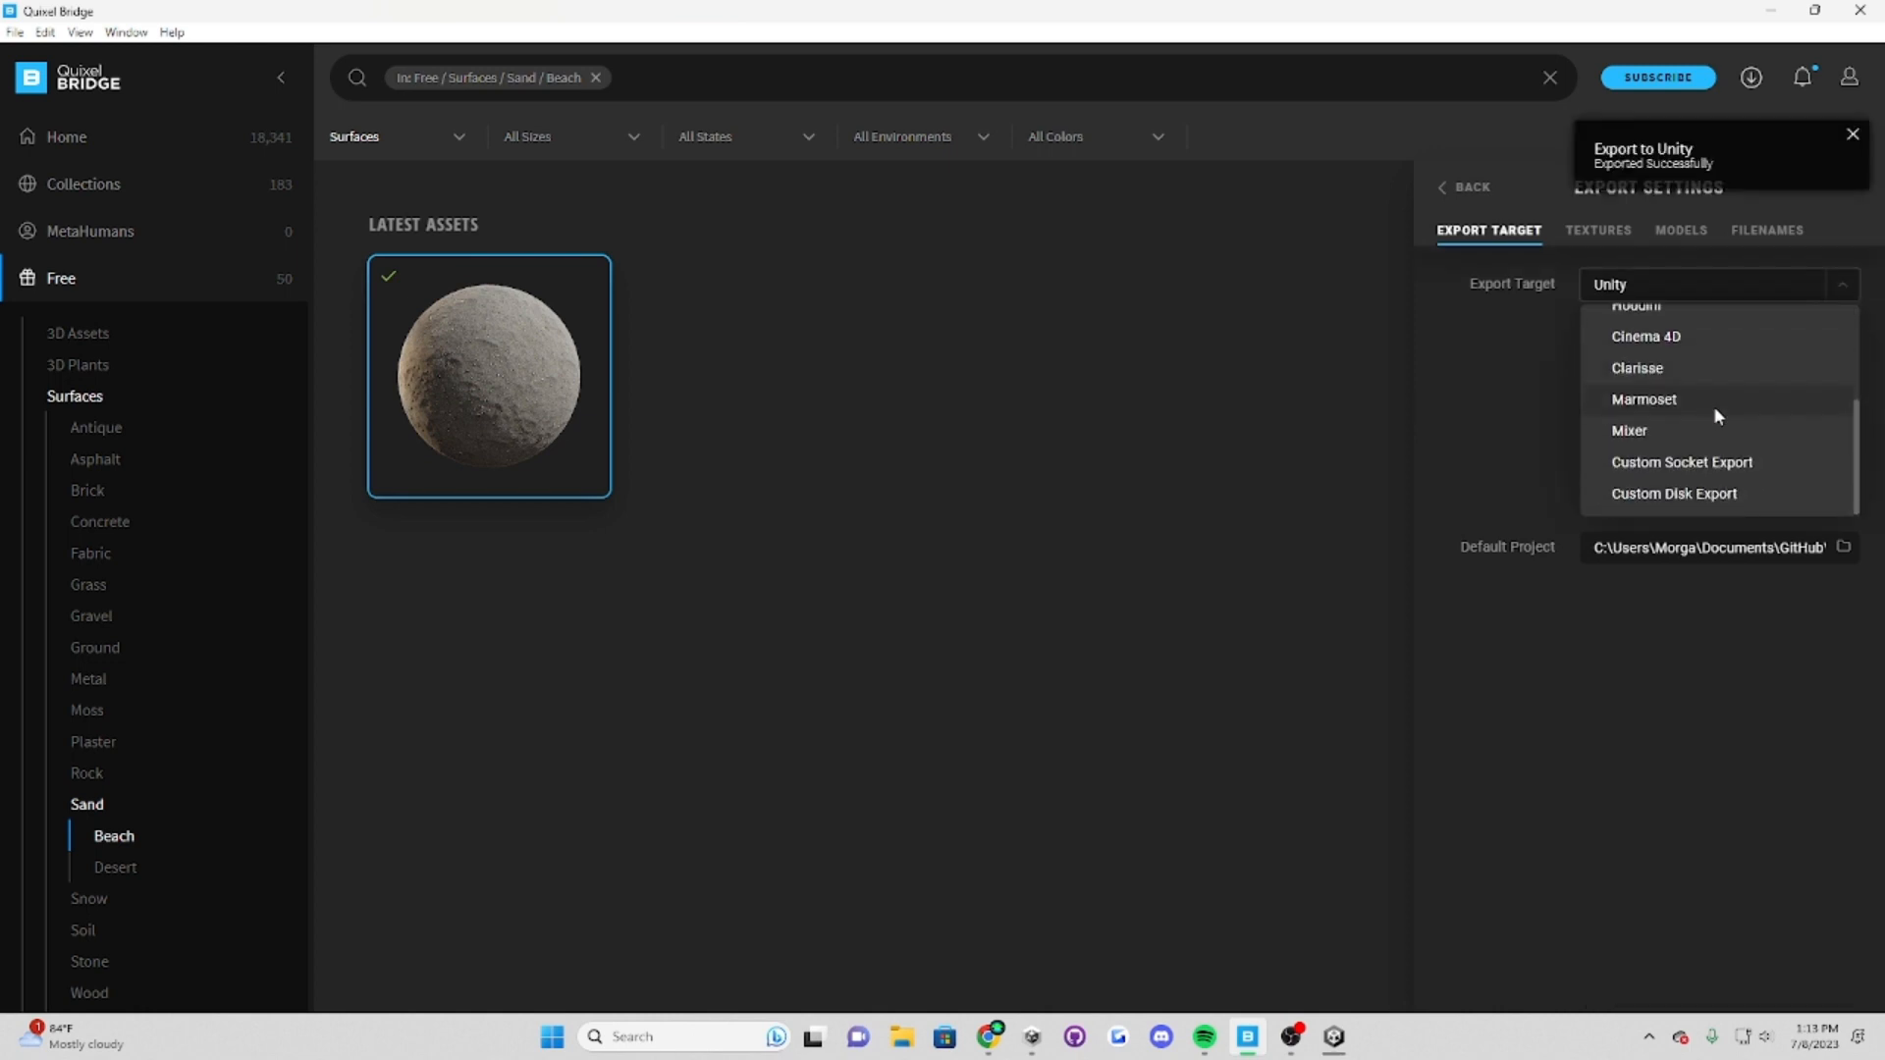
scroll(1714, 415, "up", 3)
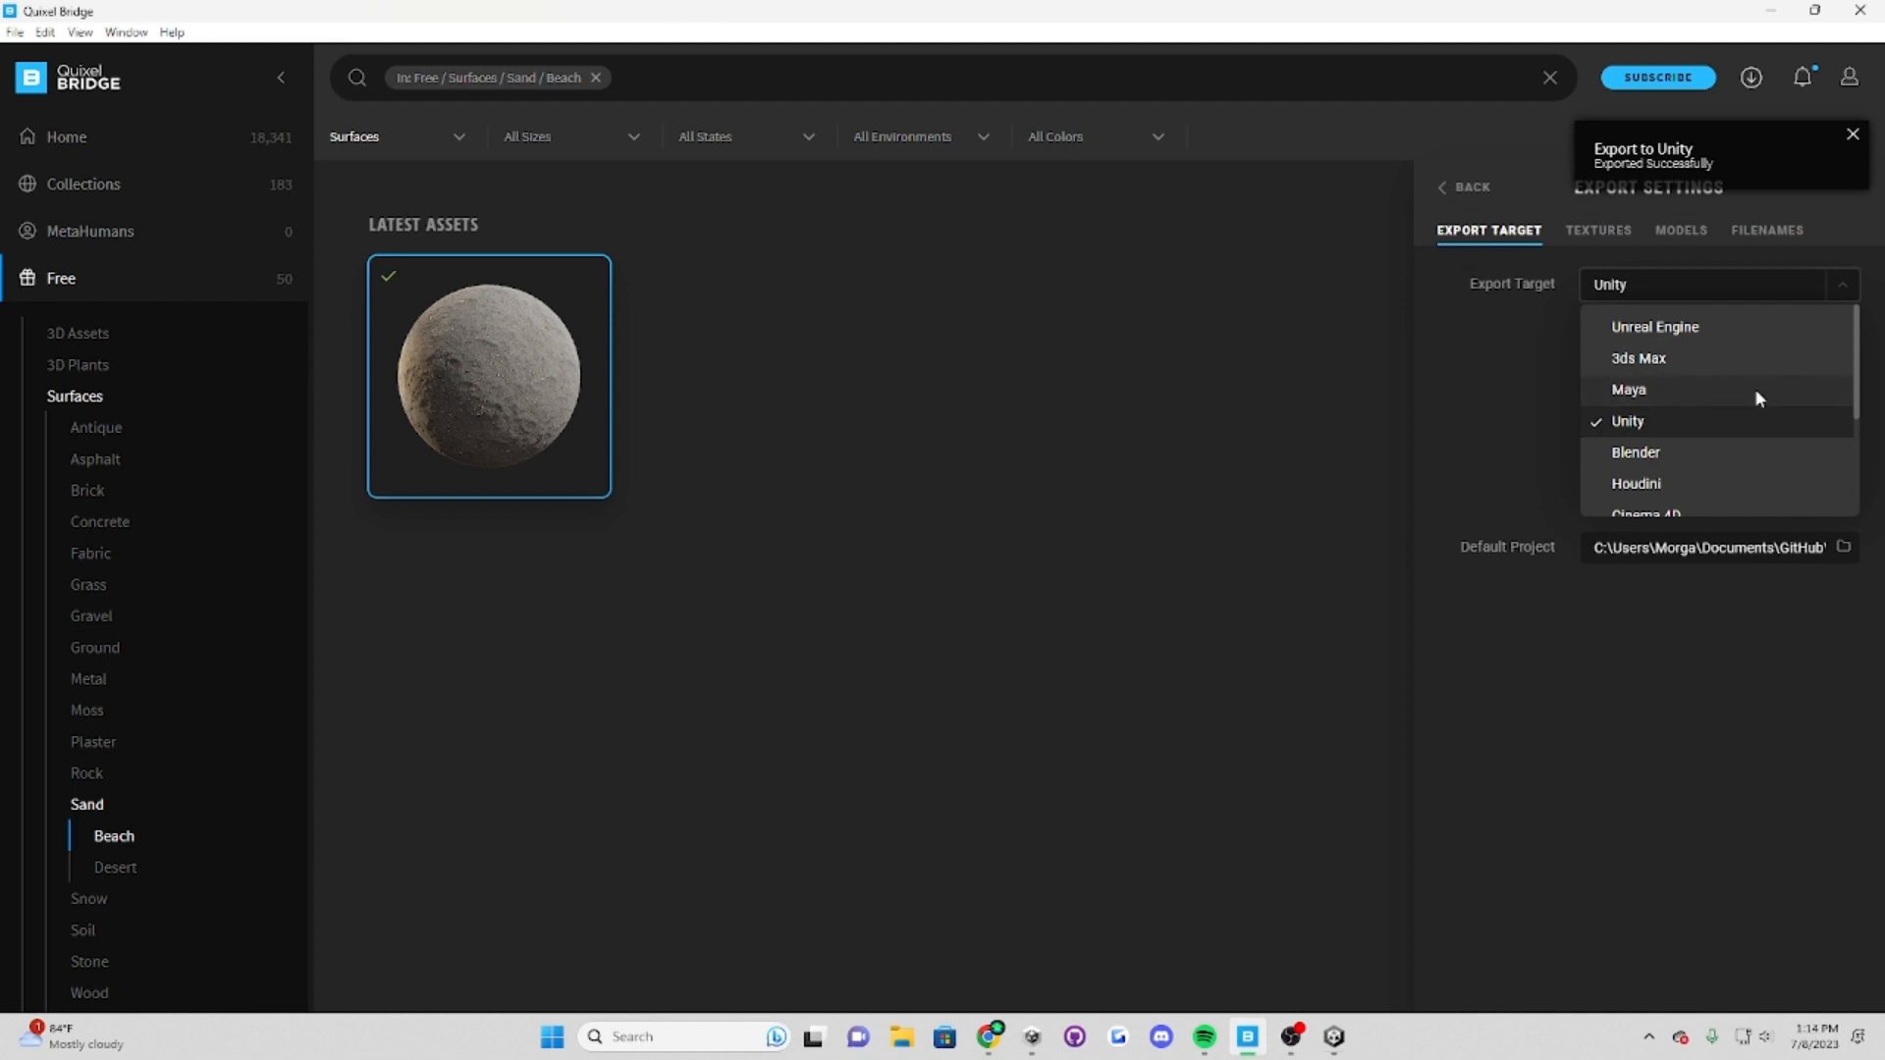
left_click(1646, 430)
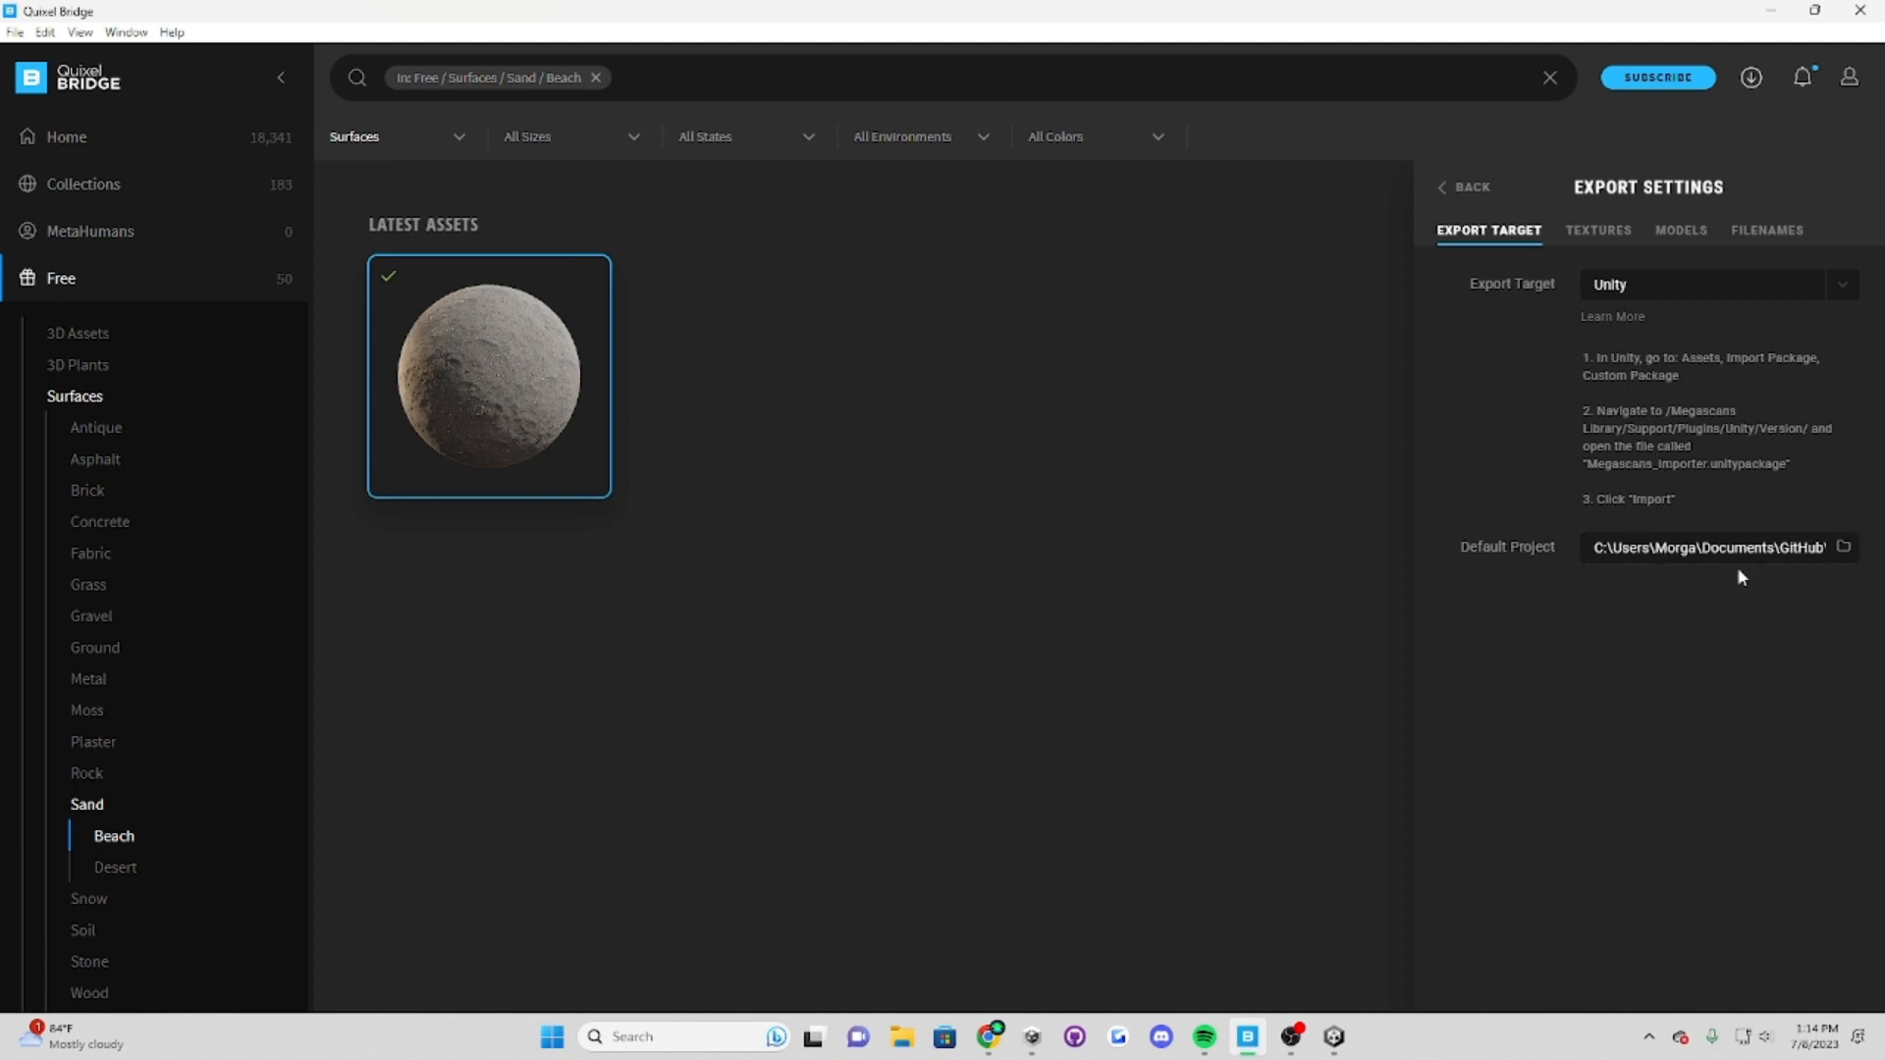
Step: Set the export's default project to the Megascans folder in RealisticNarrative's Assets and return to the surface's details
left_click(1842, 548)
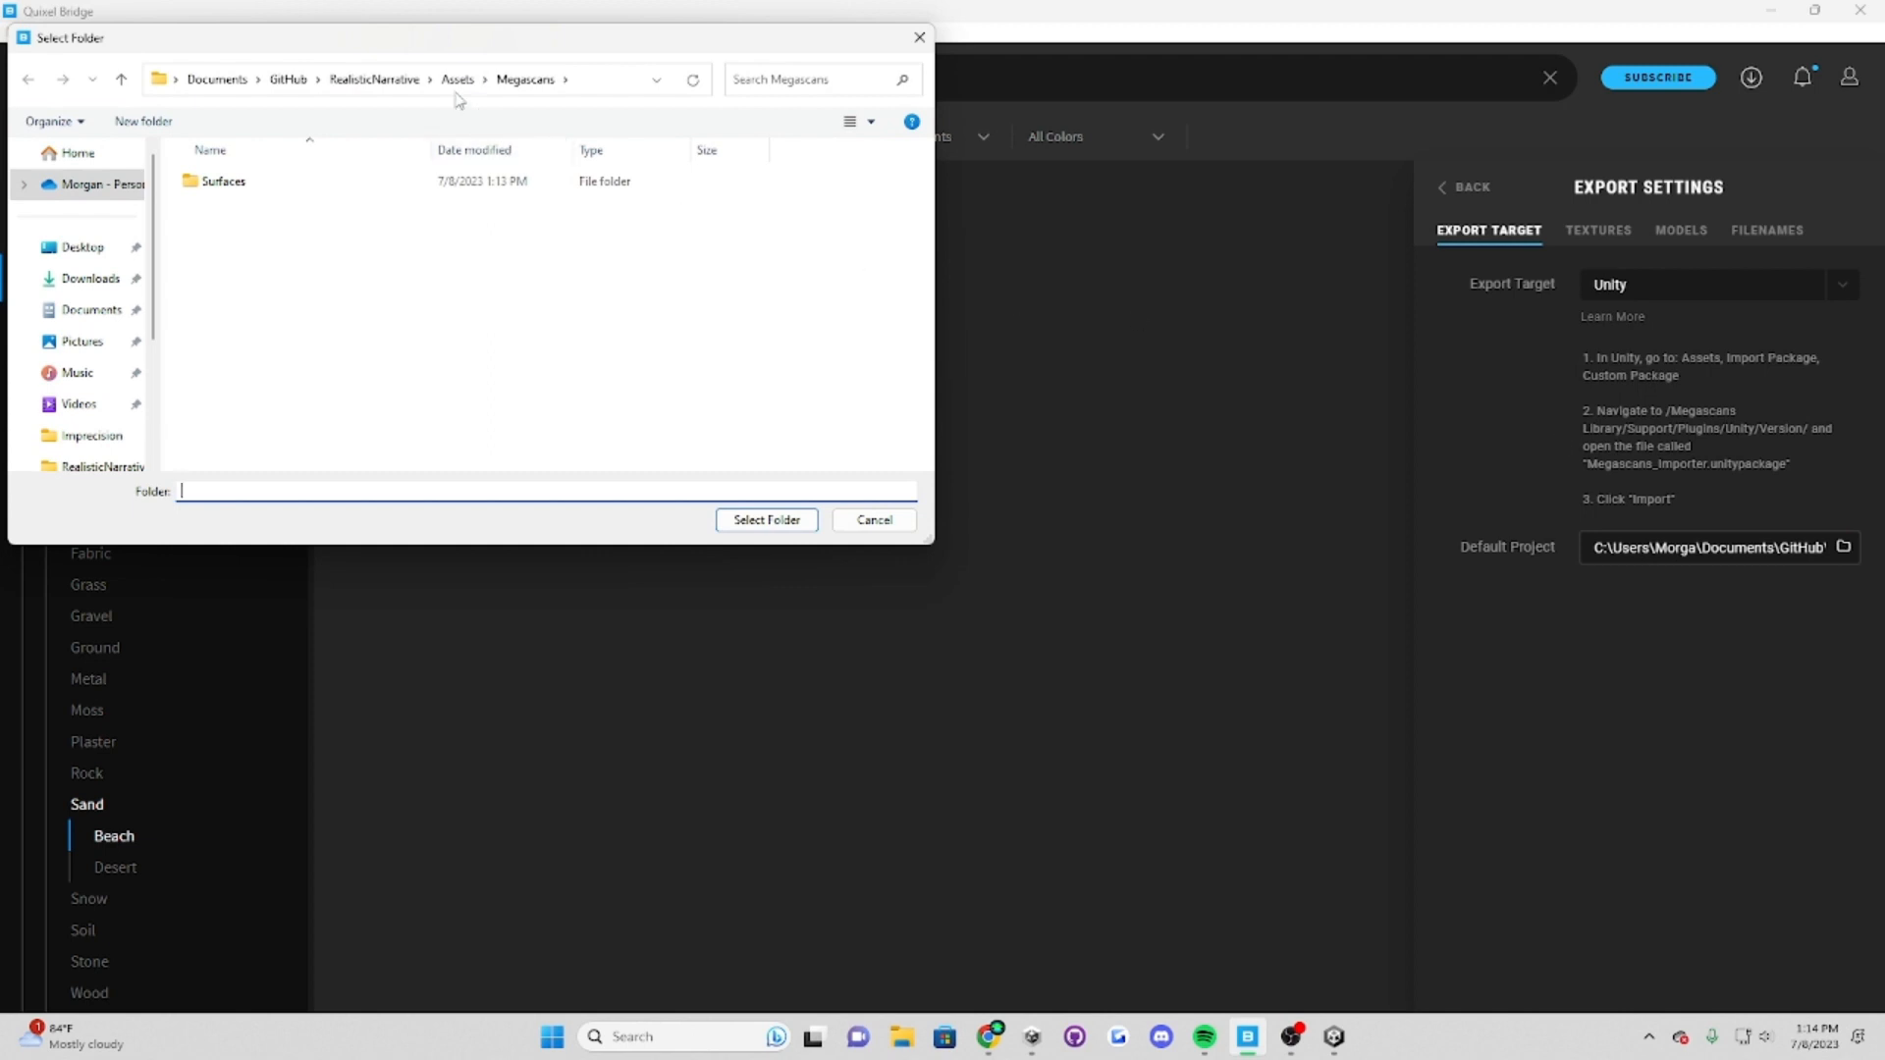
left_click(367, 82)
double_click(218, 182)
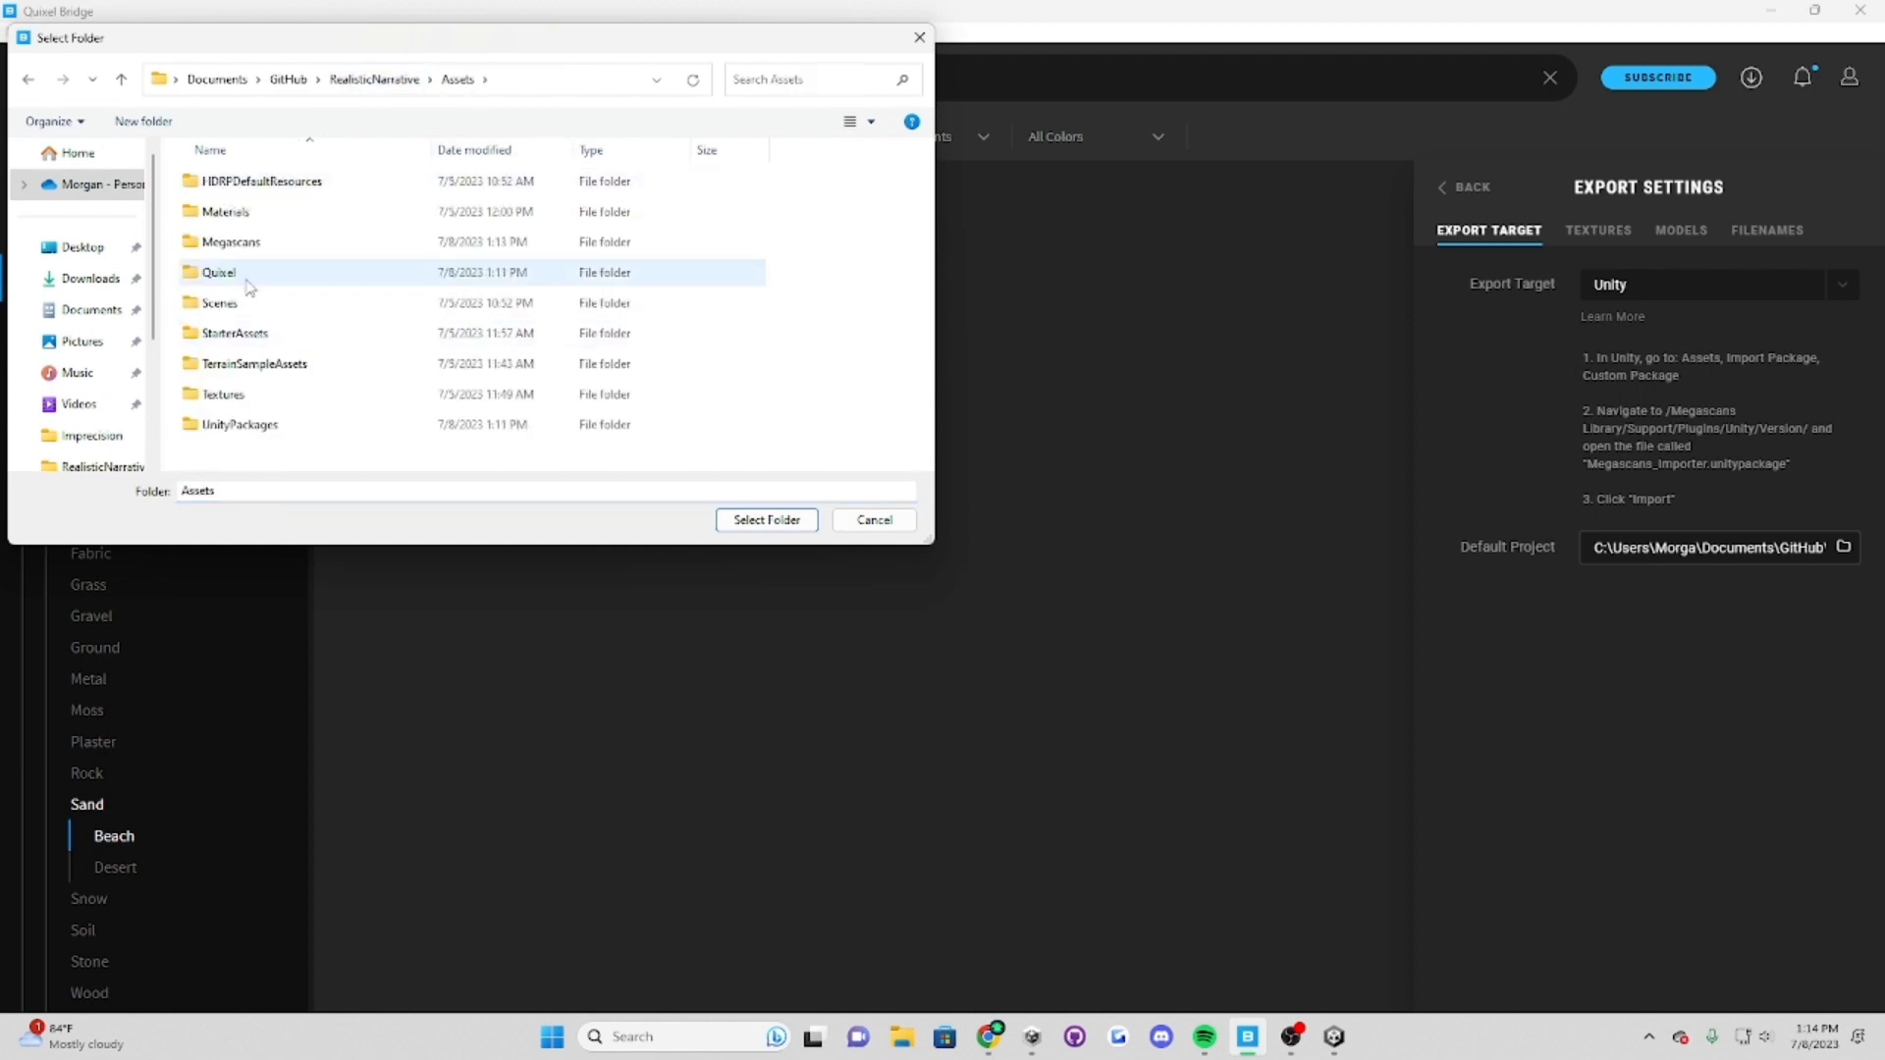
double_click(246, 245)
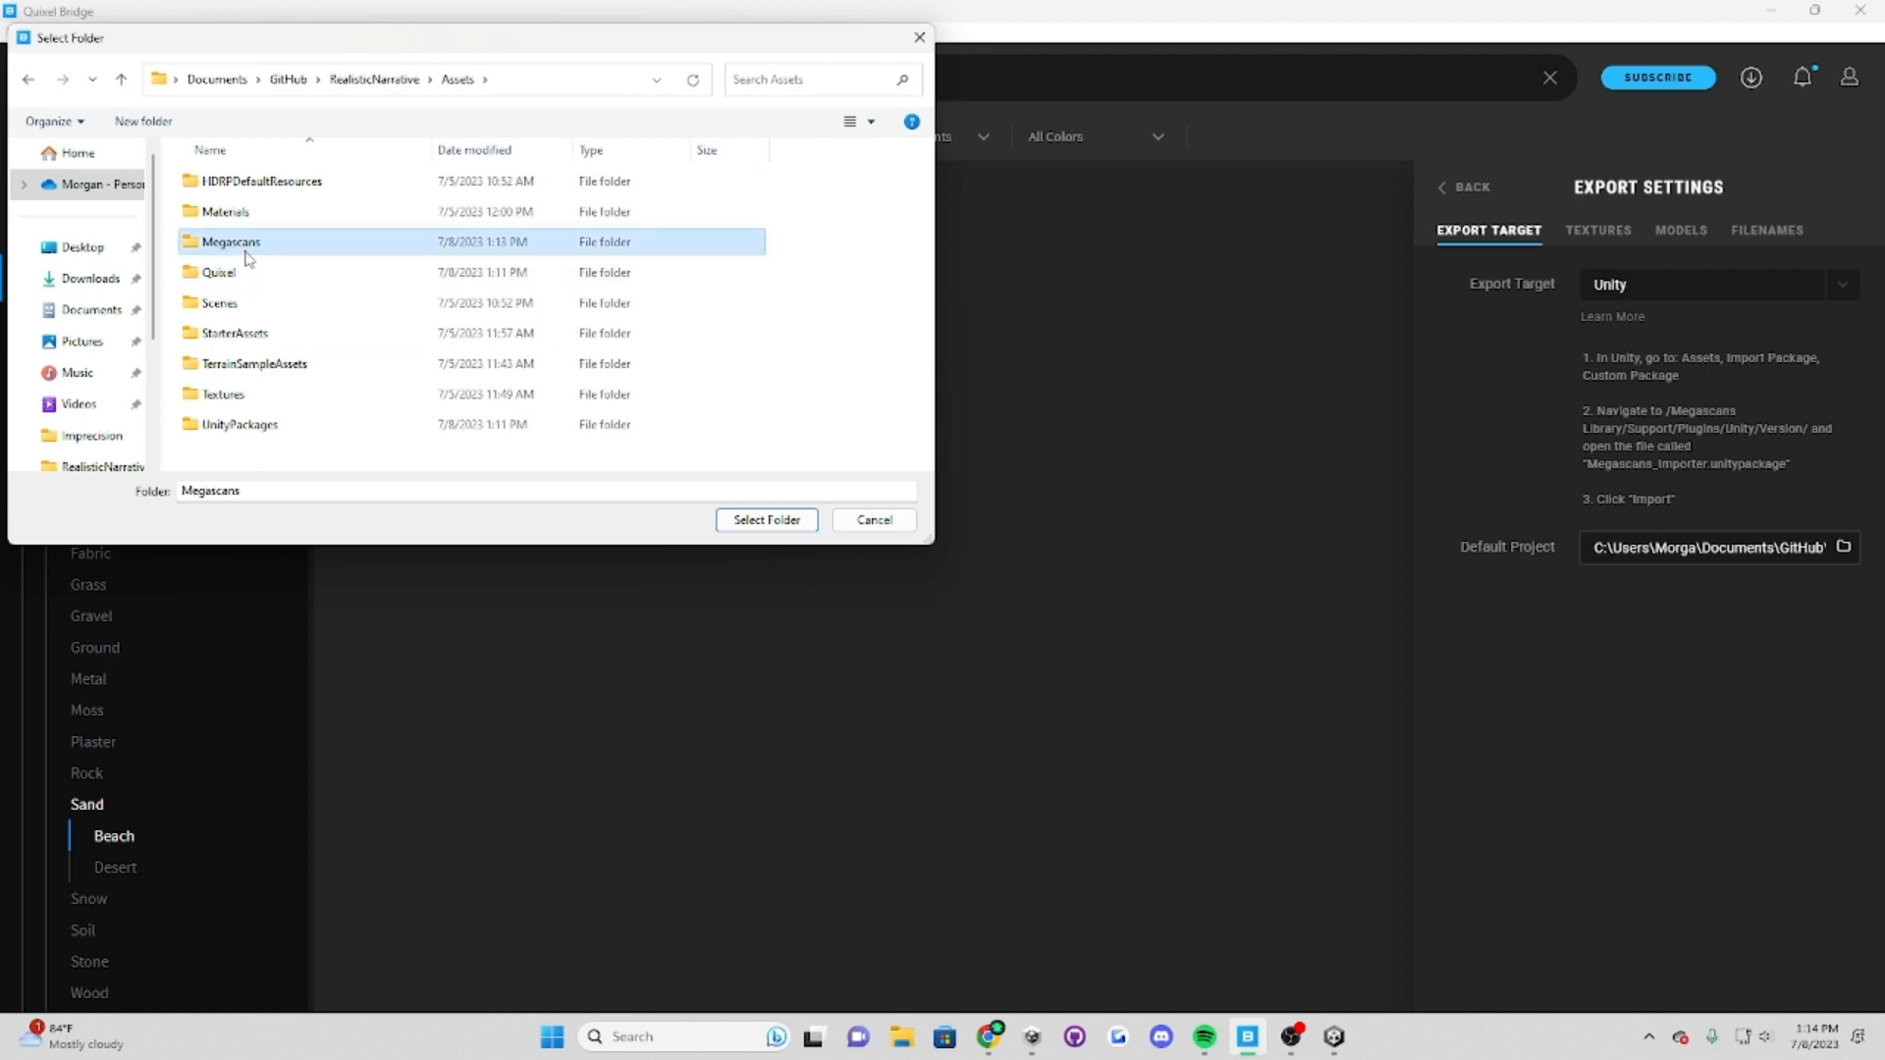
left_click(767, 520)
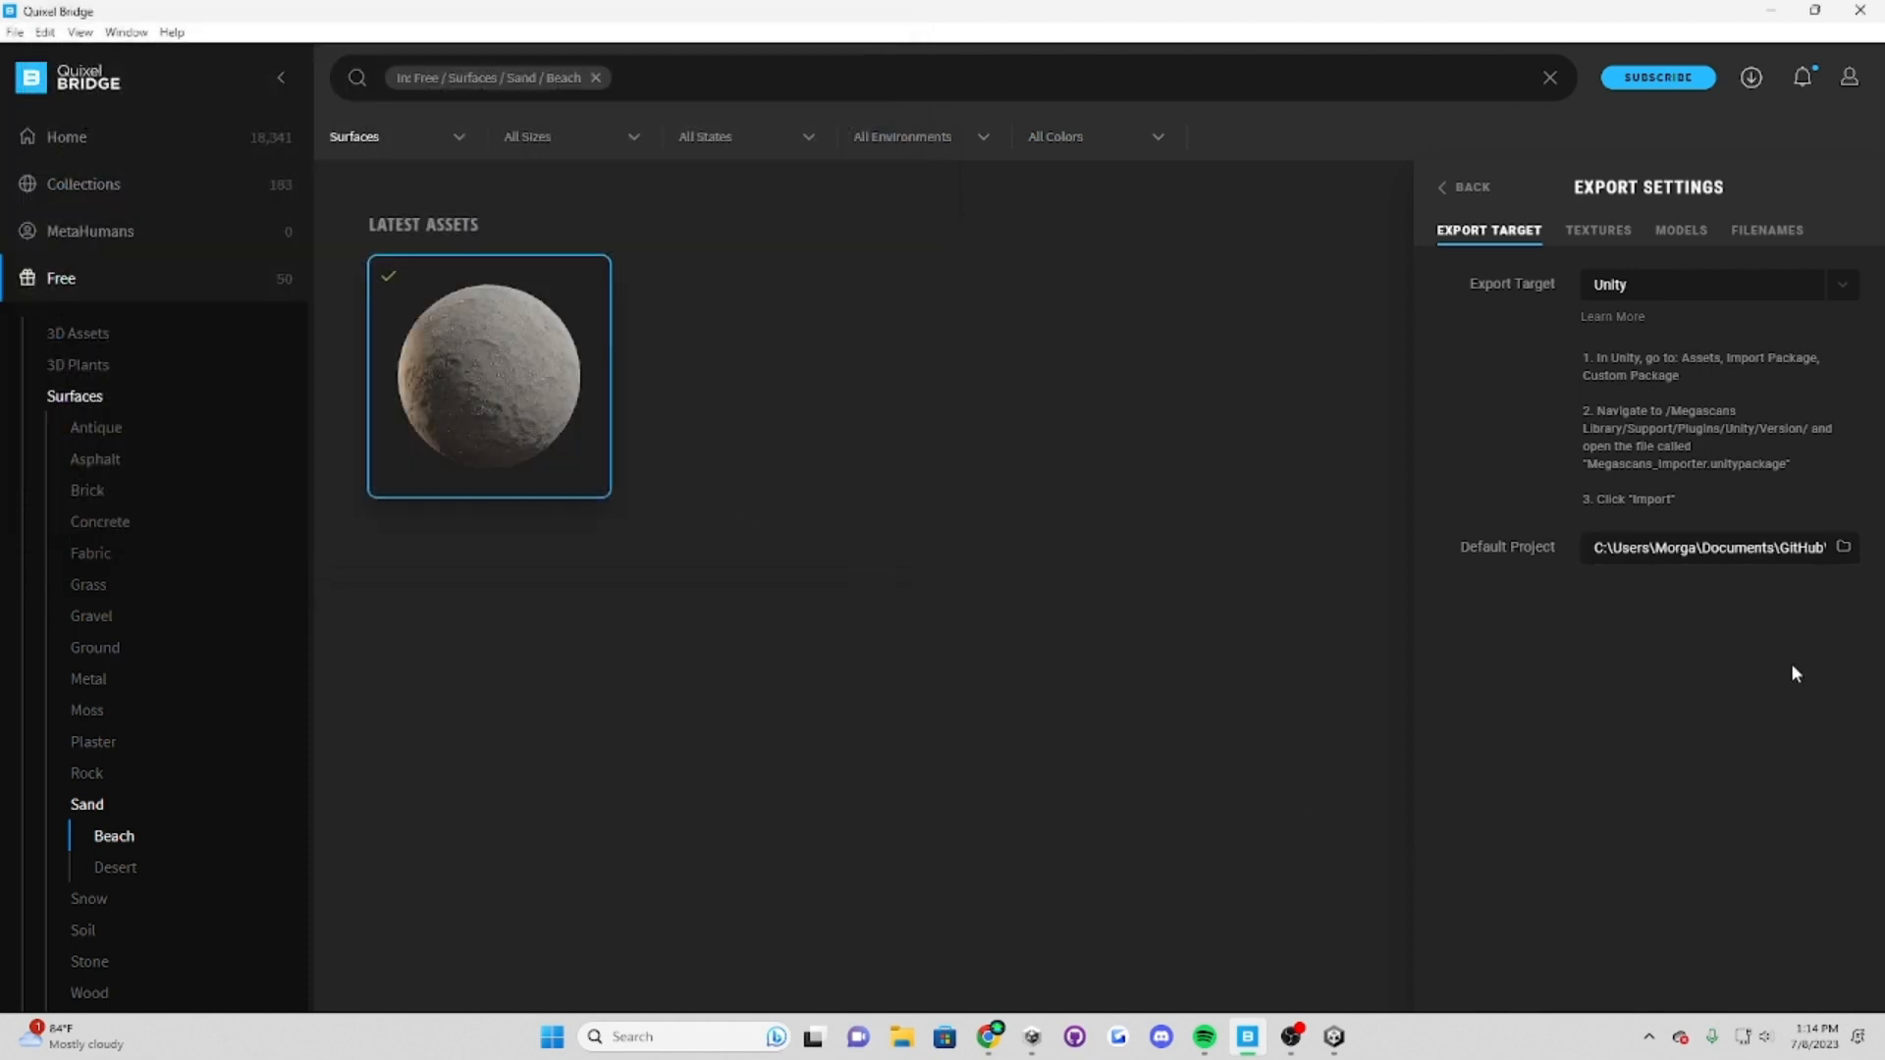
left_click(1477, 186)
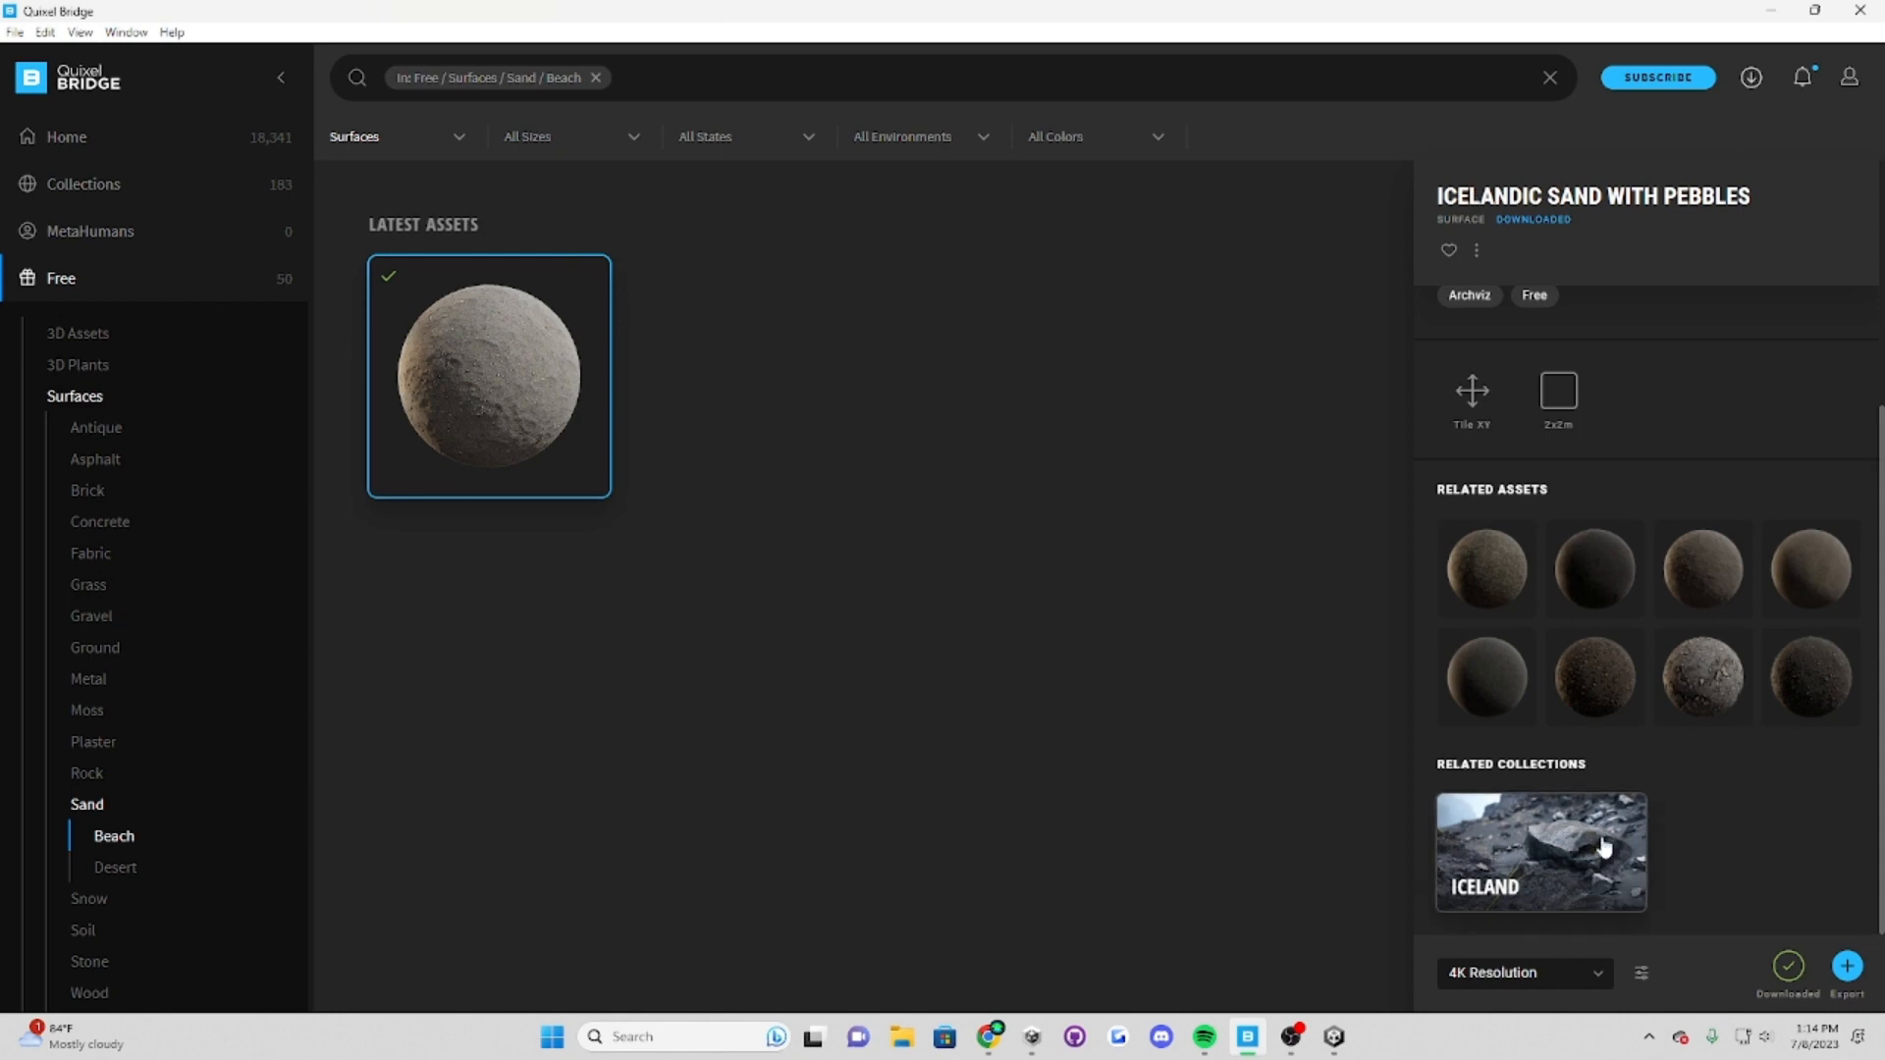
Step: Switch to Unity and examine the Materials and Textures folders of the imported Icelandic Sand with Pebbles surface under Megascans/Surfaces
left_click(1337, 1042)
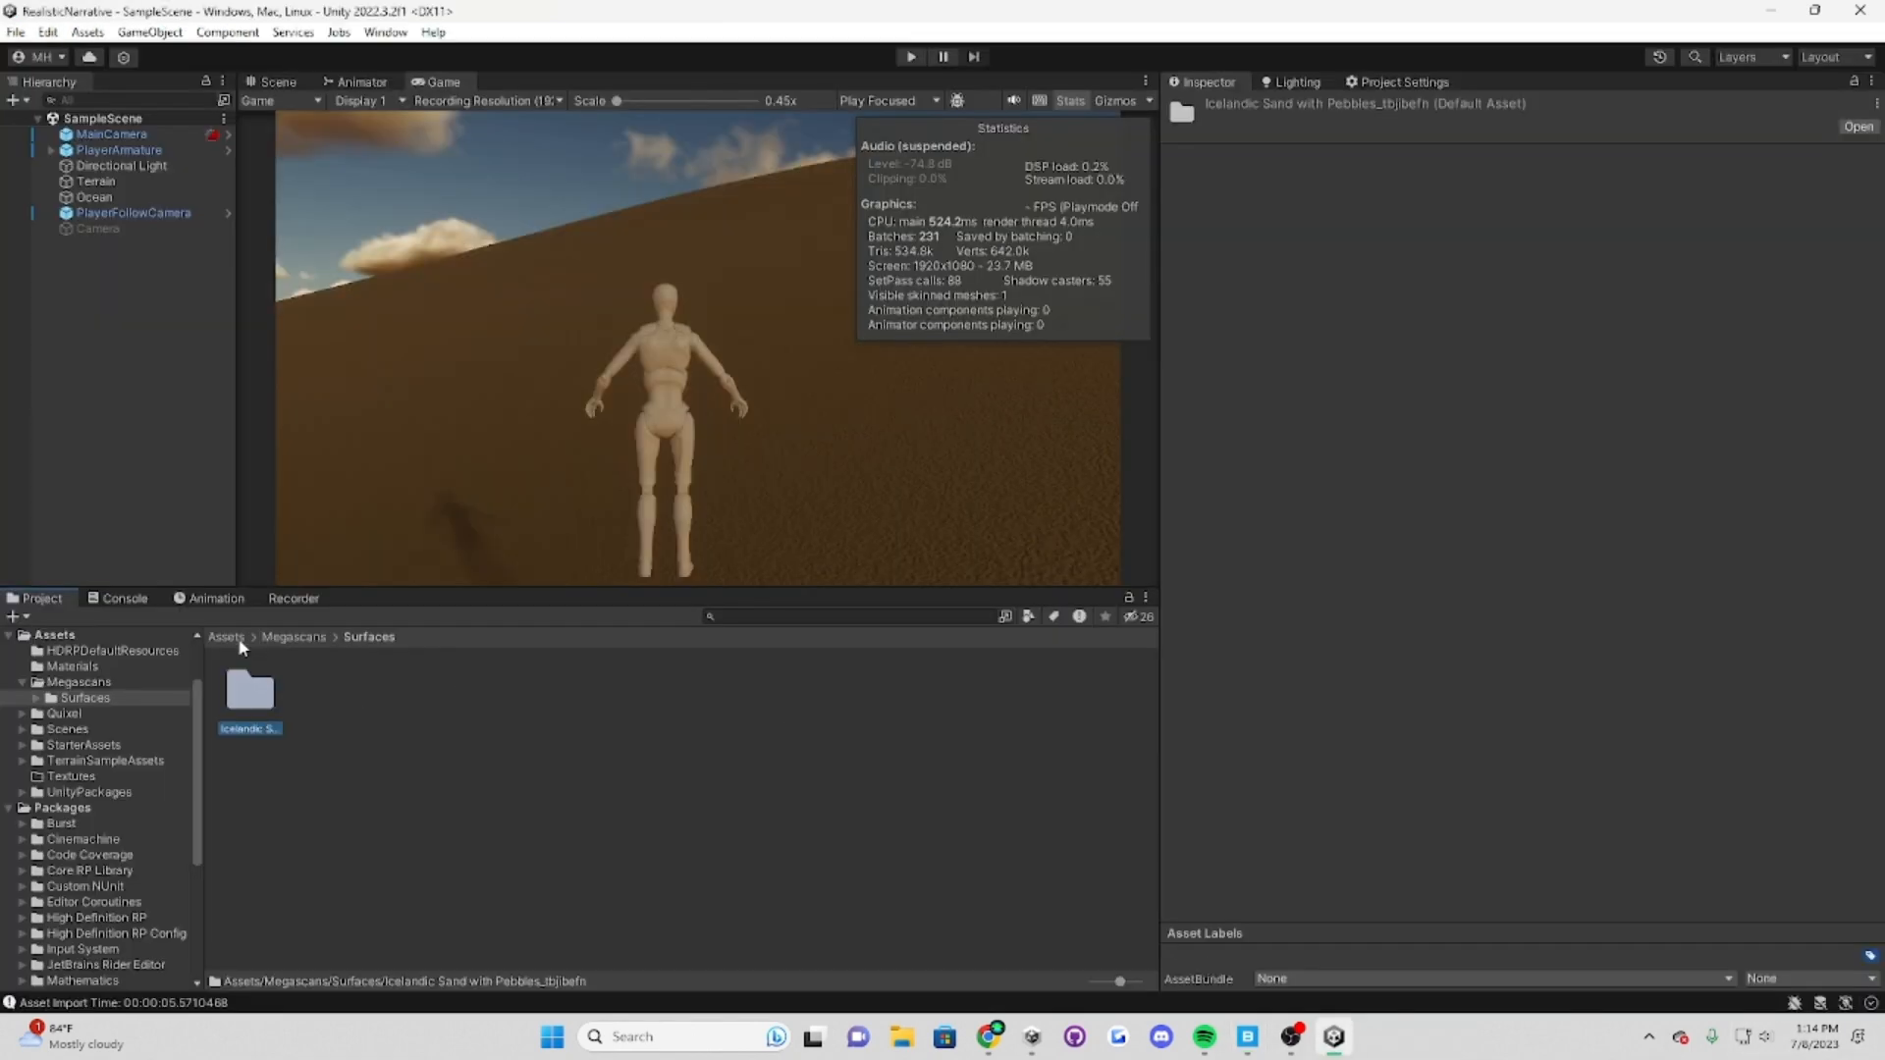
left_click(226, 637)
double_click(320, 683)
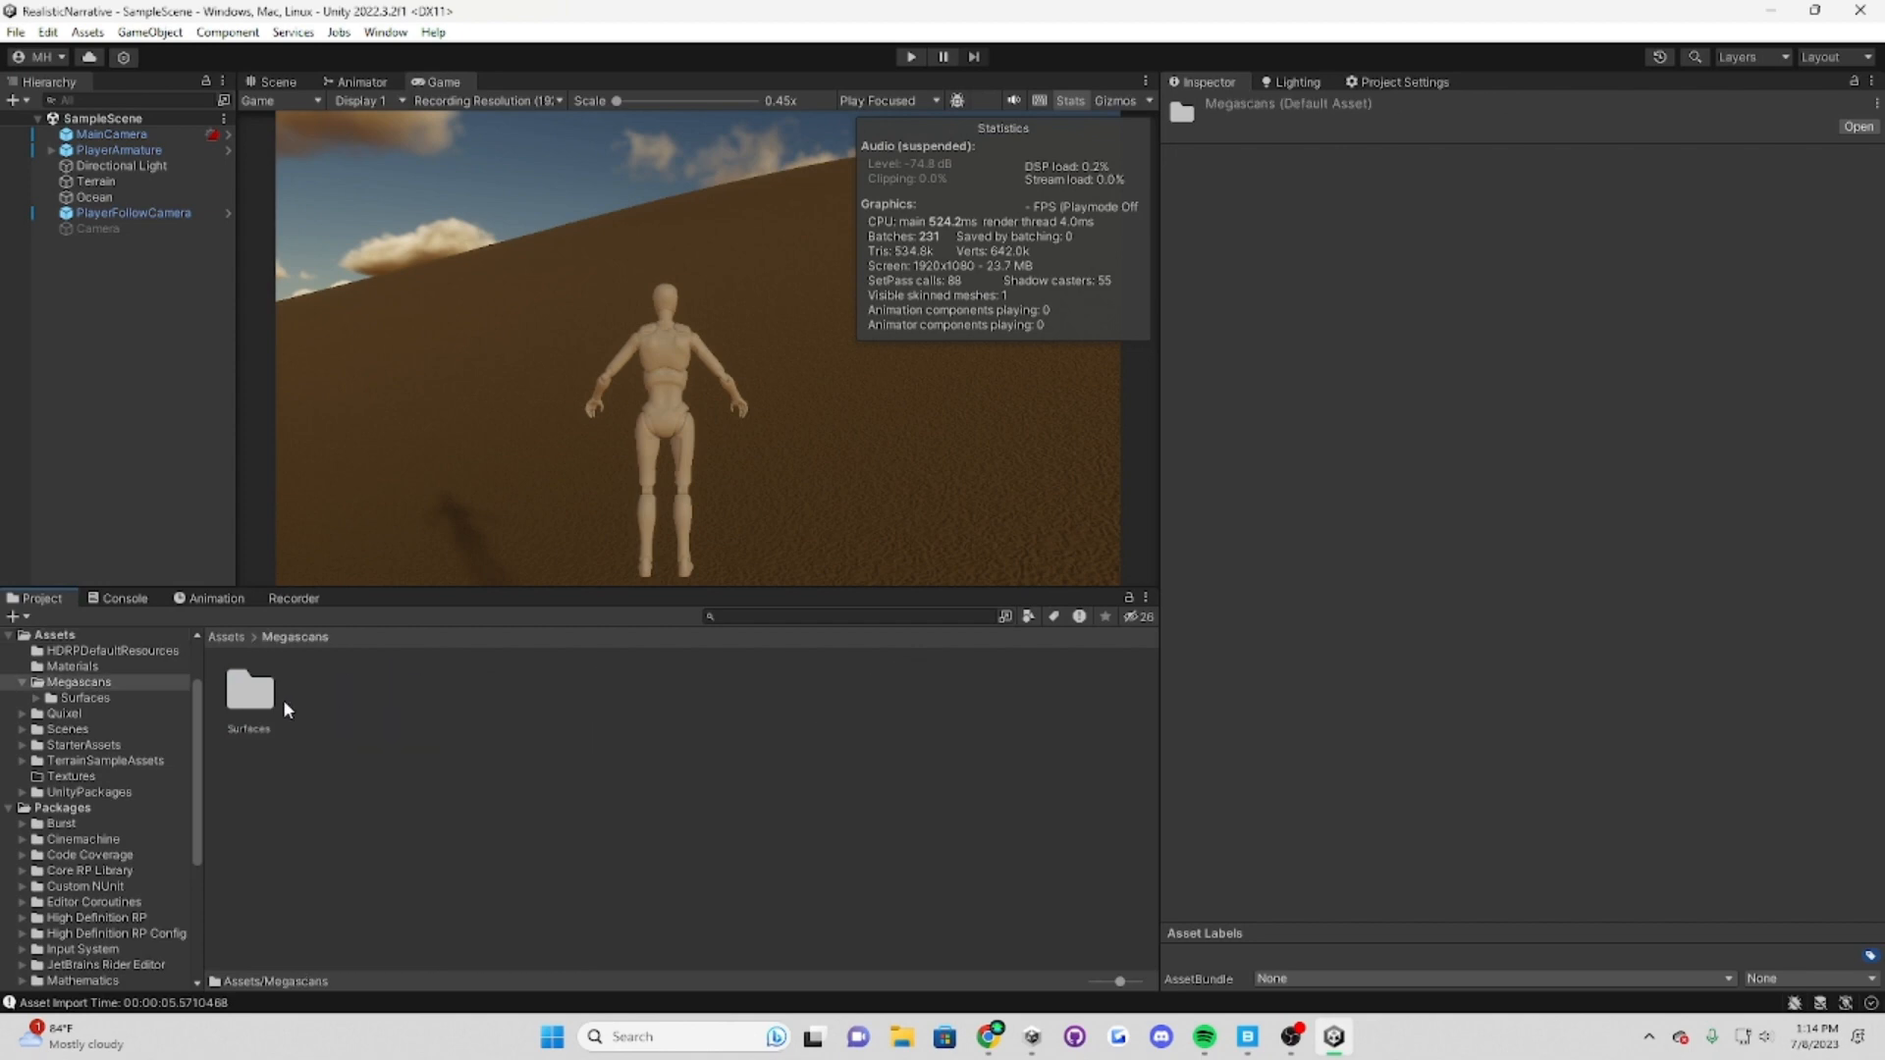
double_click(273, 698)
double_click(273, 698)
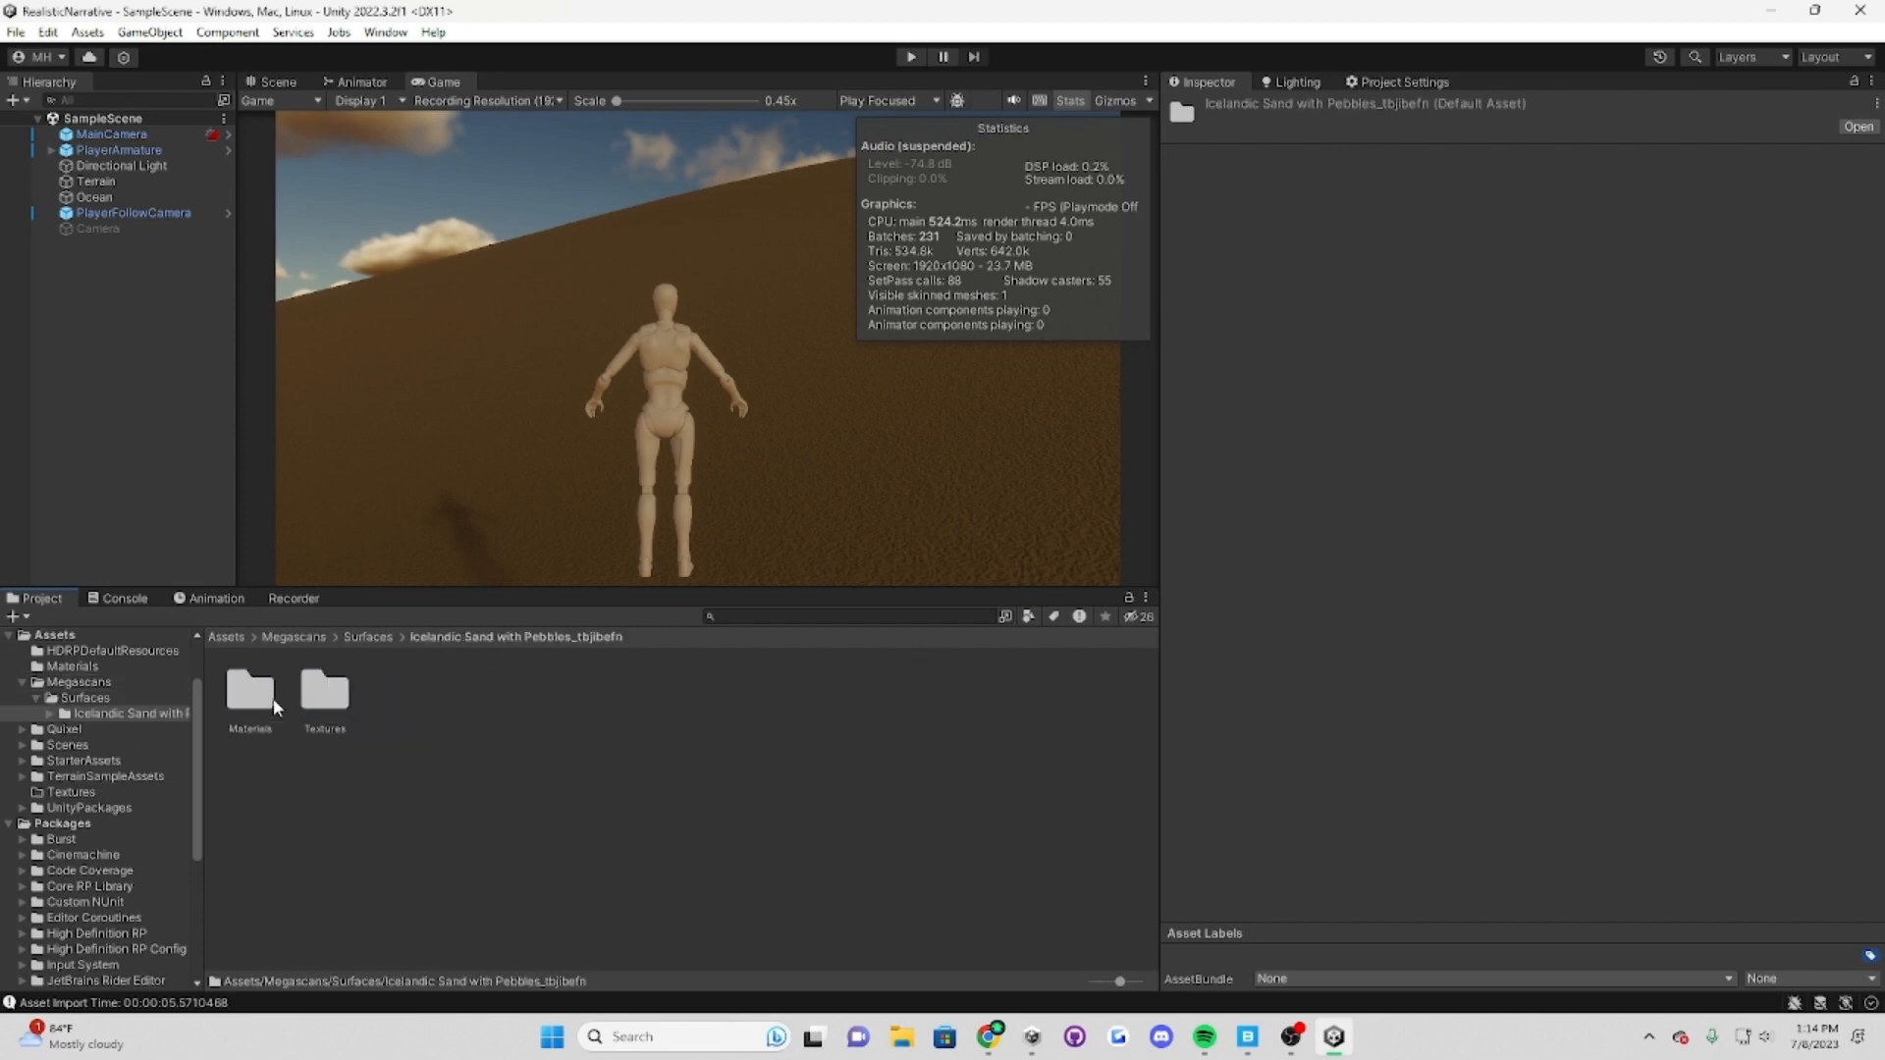
double_click(273, 698)
left_click(485, 635)
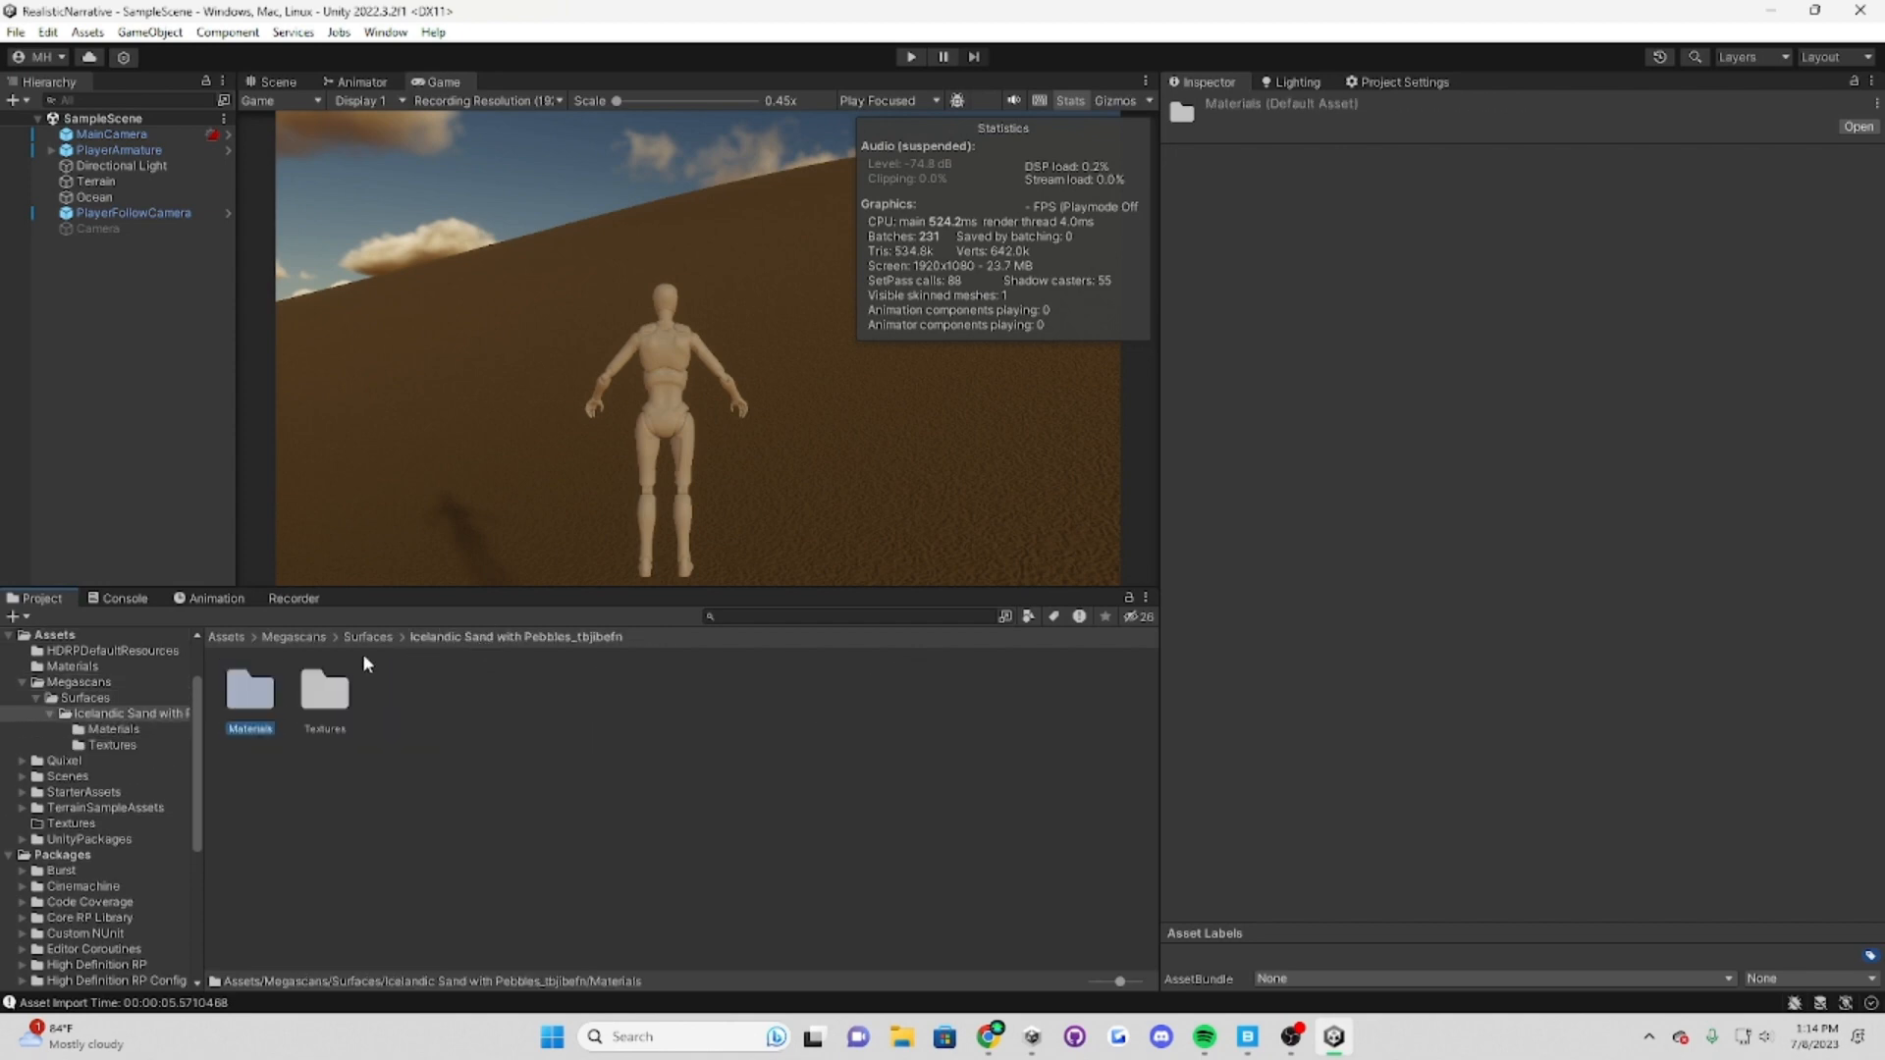
double_click(324, 692)
left_click(489, 636)
Step: Set the shader of the imported Icelandic Sand with Pebbles material to HDRP/Lit
double_click(257, 692)
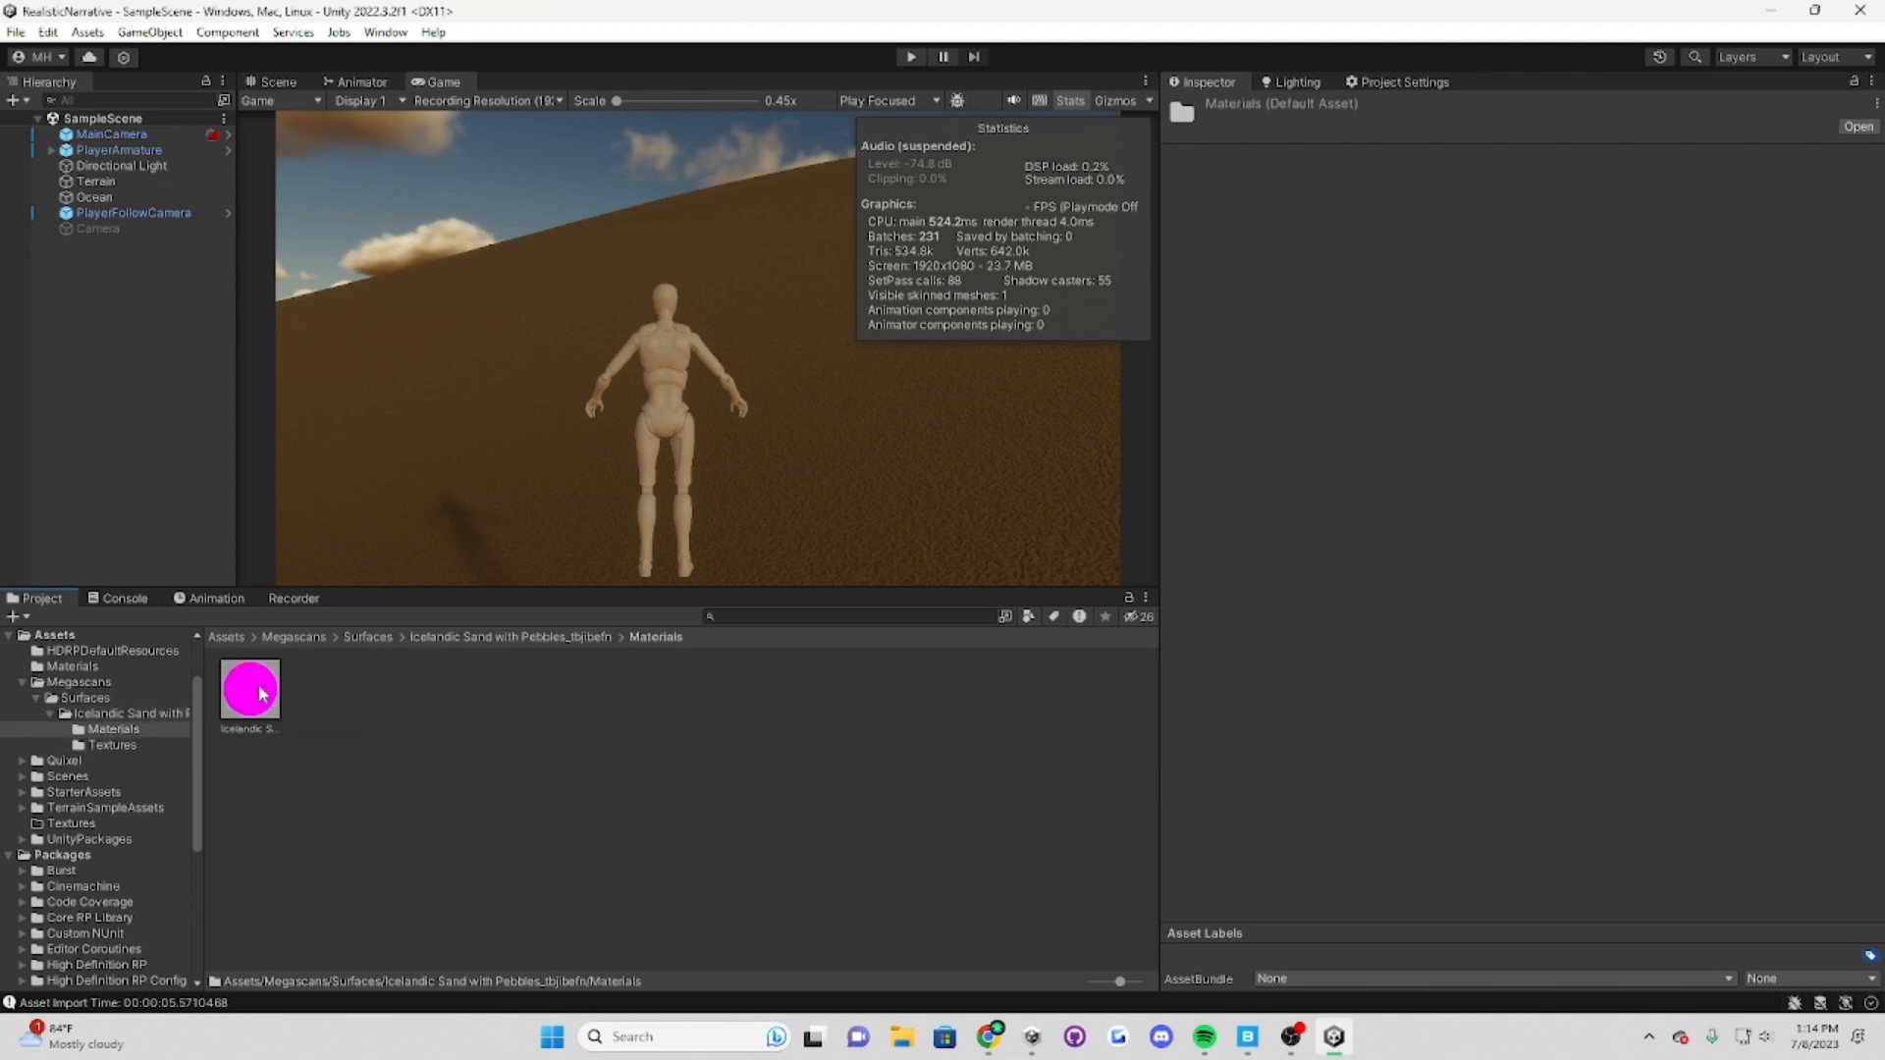
left_click(260, 692)
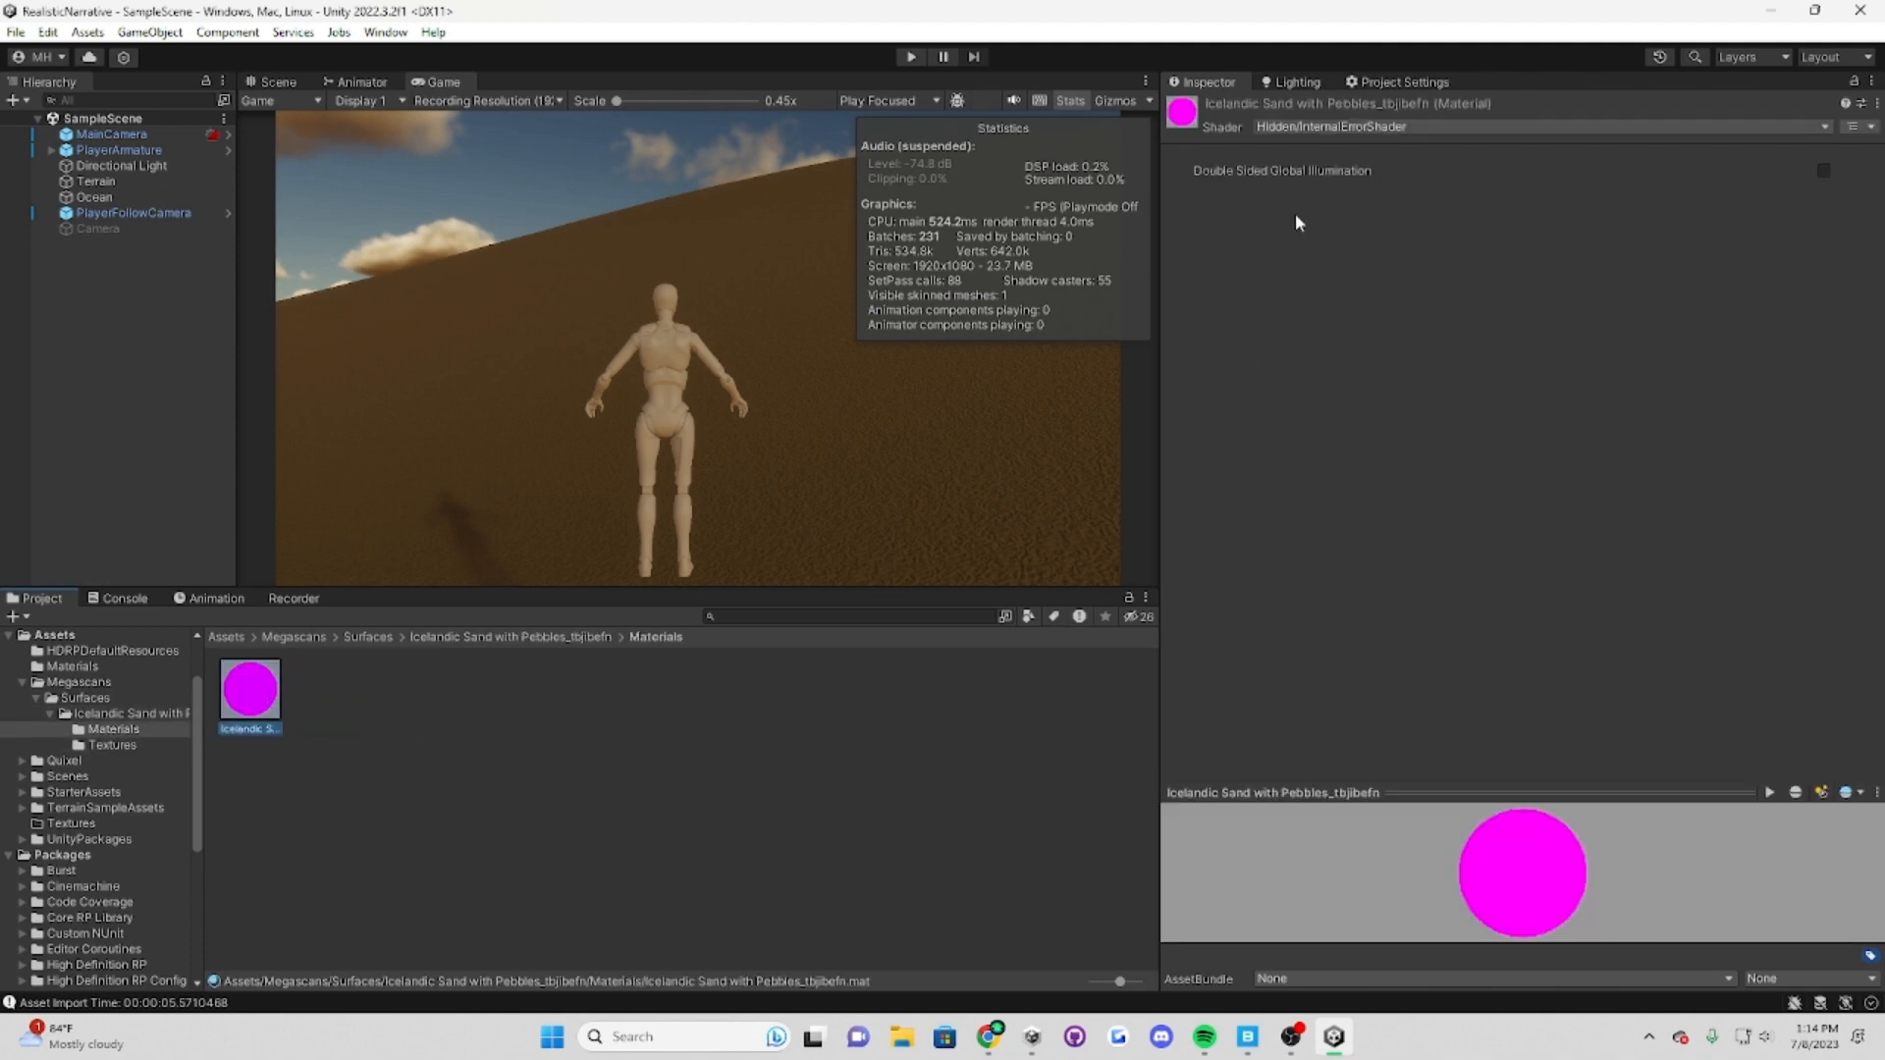
left_click(1287, 127)
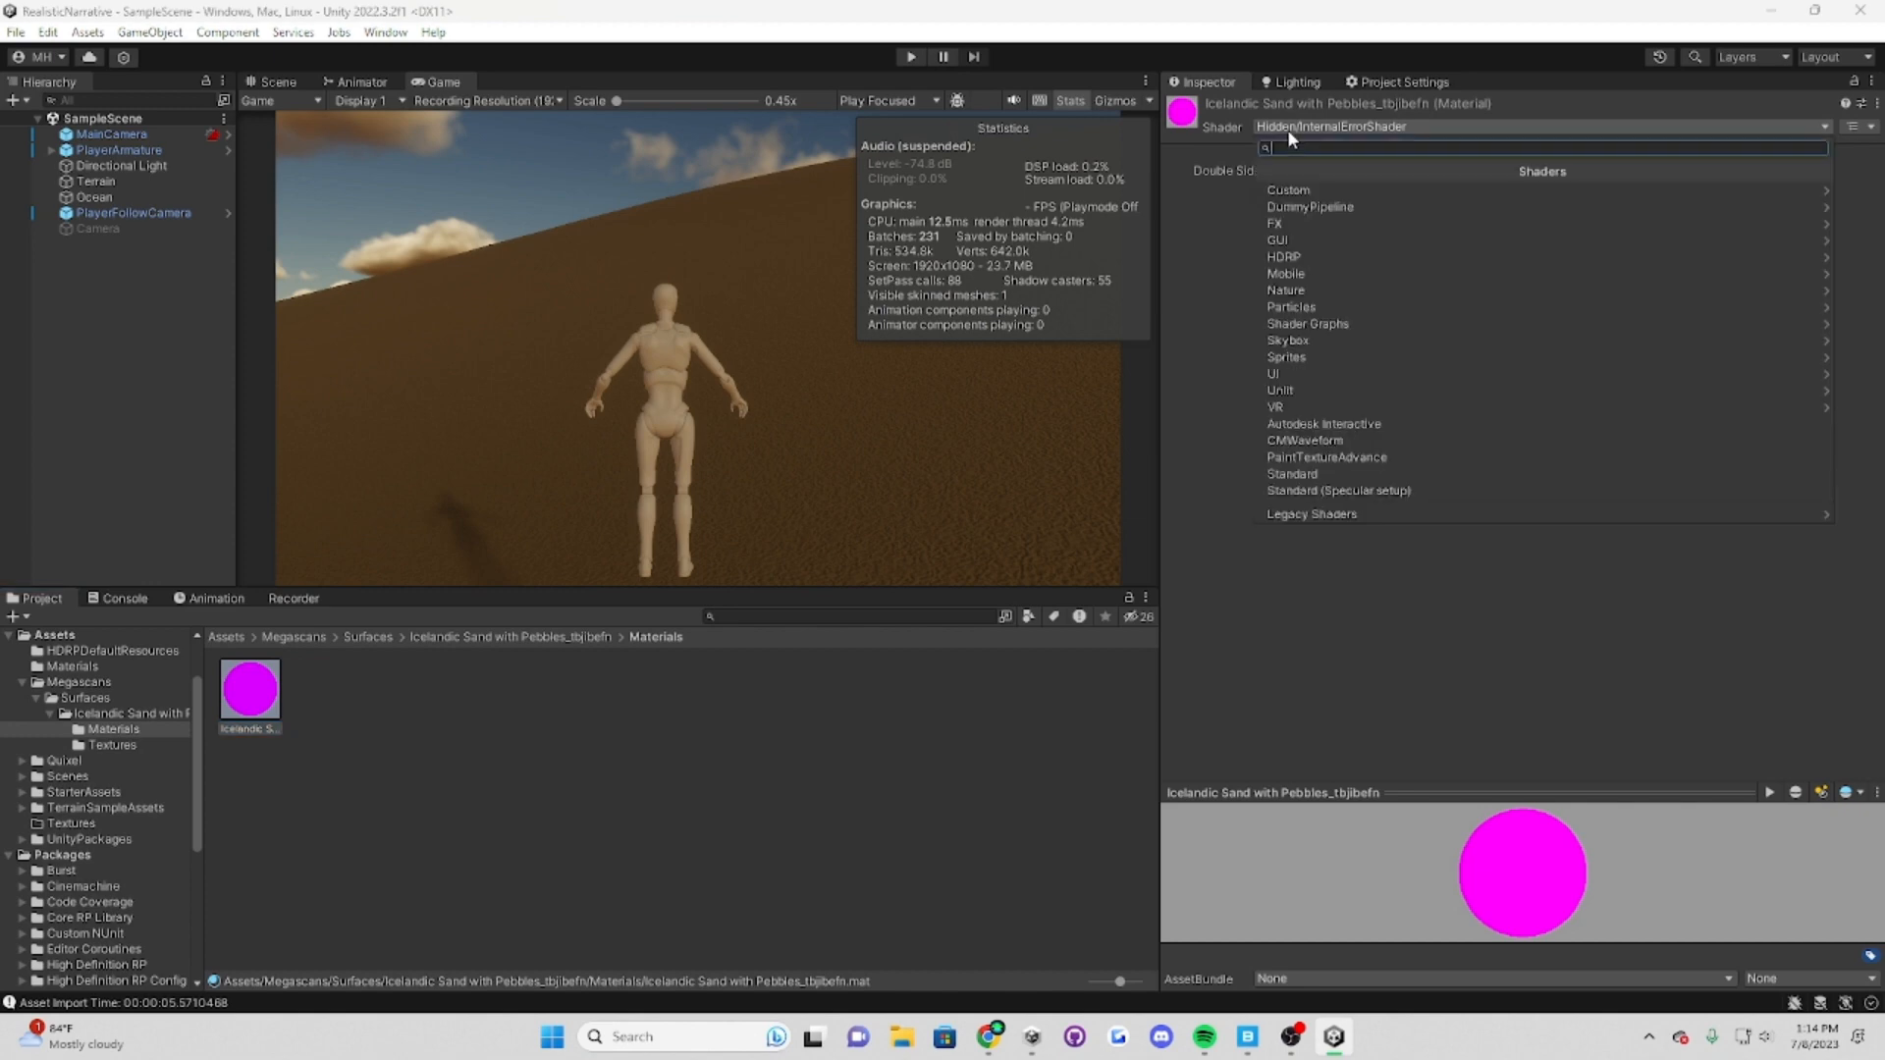
left_click(1309, 260)
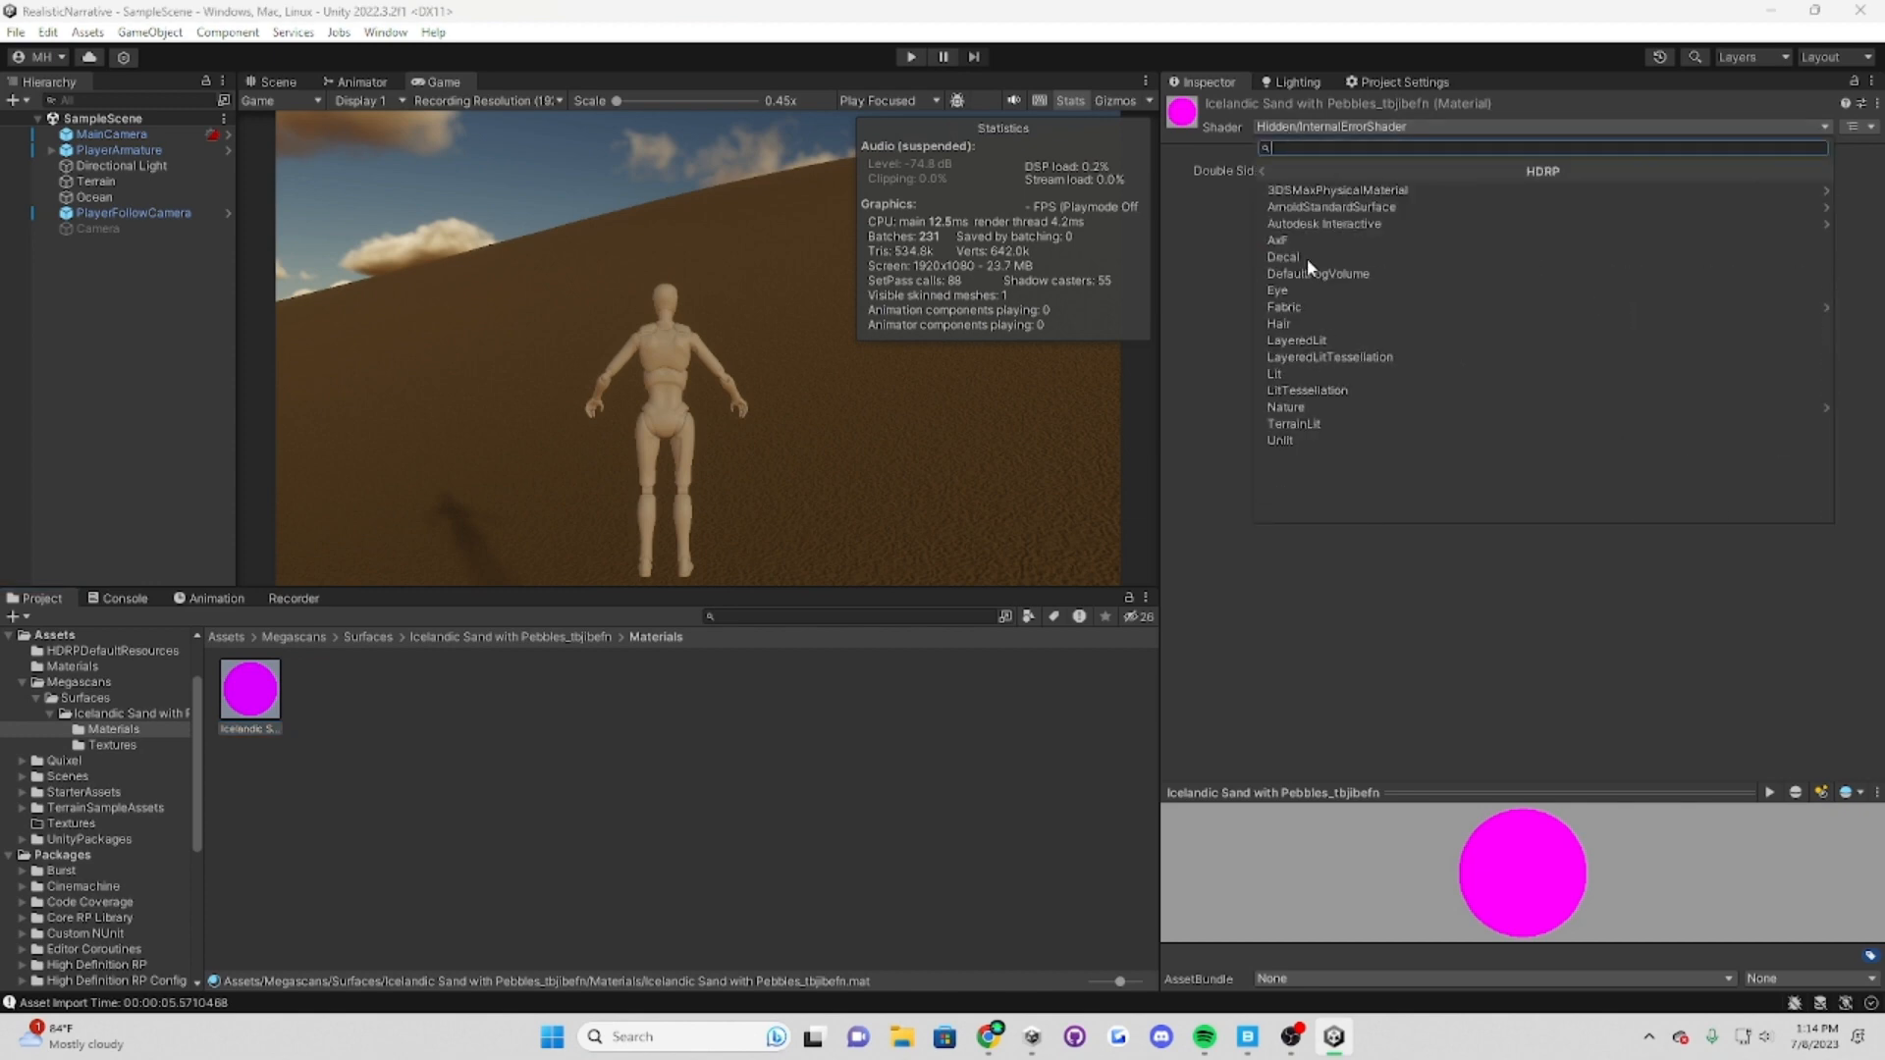
left_click(1324, 375)
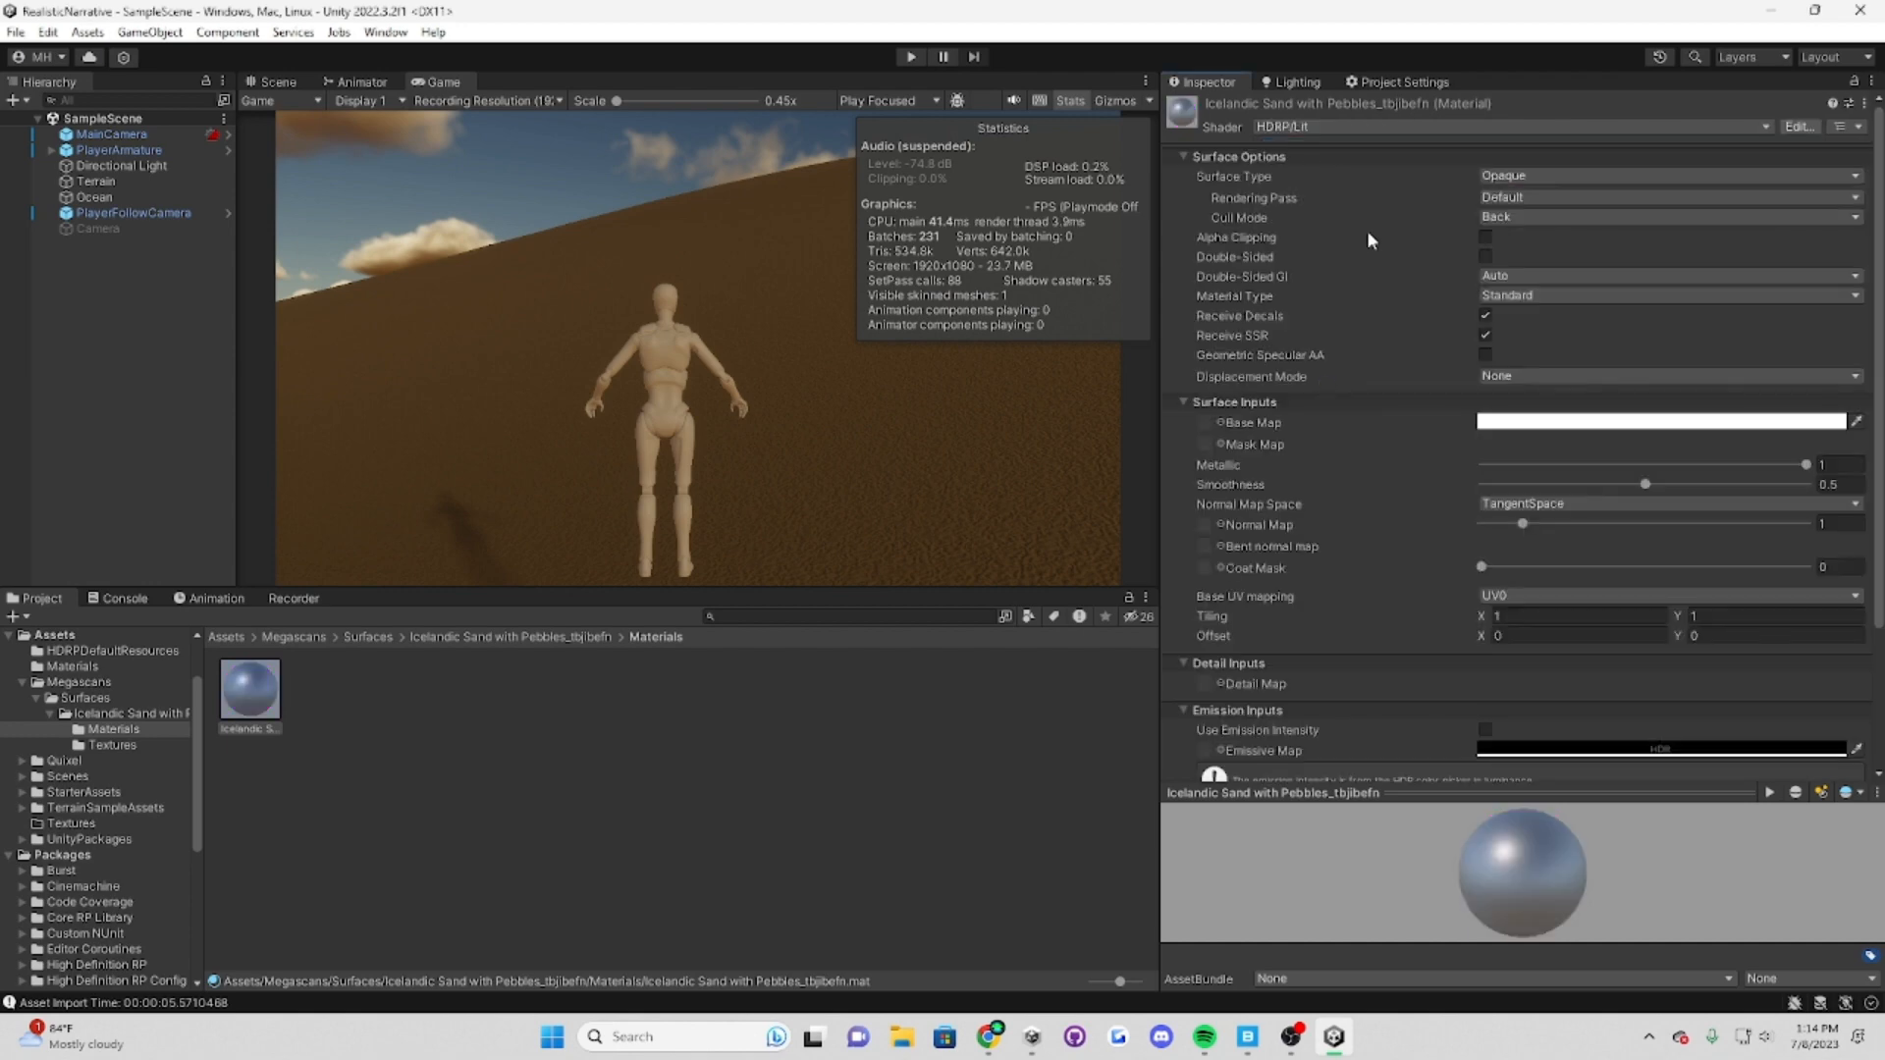
Step: Assign the surface's albedo, mask and normal textures to the Icelandic Sand material's Base Map, Mask Map and Normal Map
left_click(446, 637)
left_click(305, 712)
double_click(306, 709)
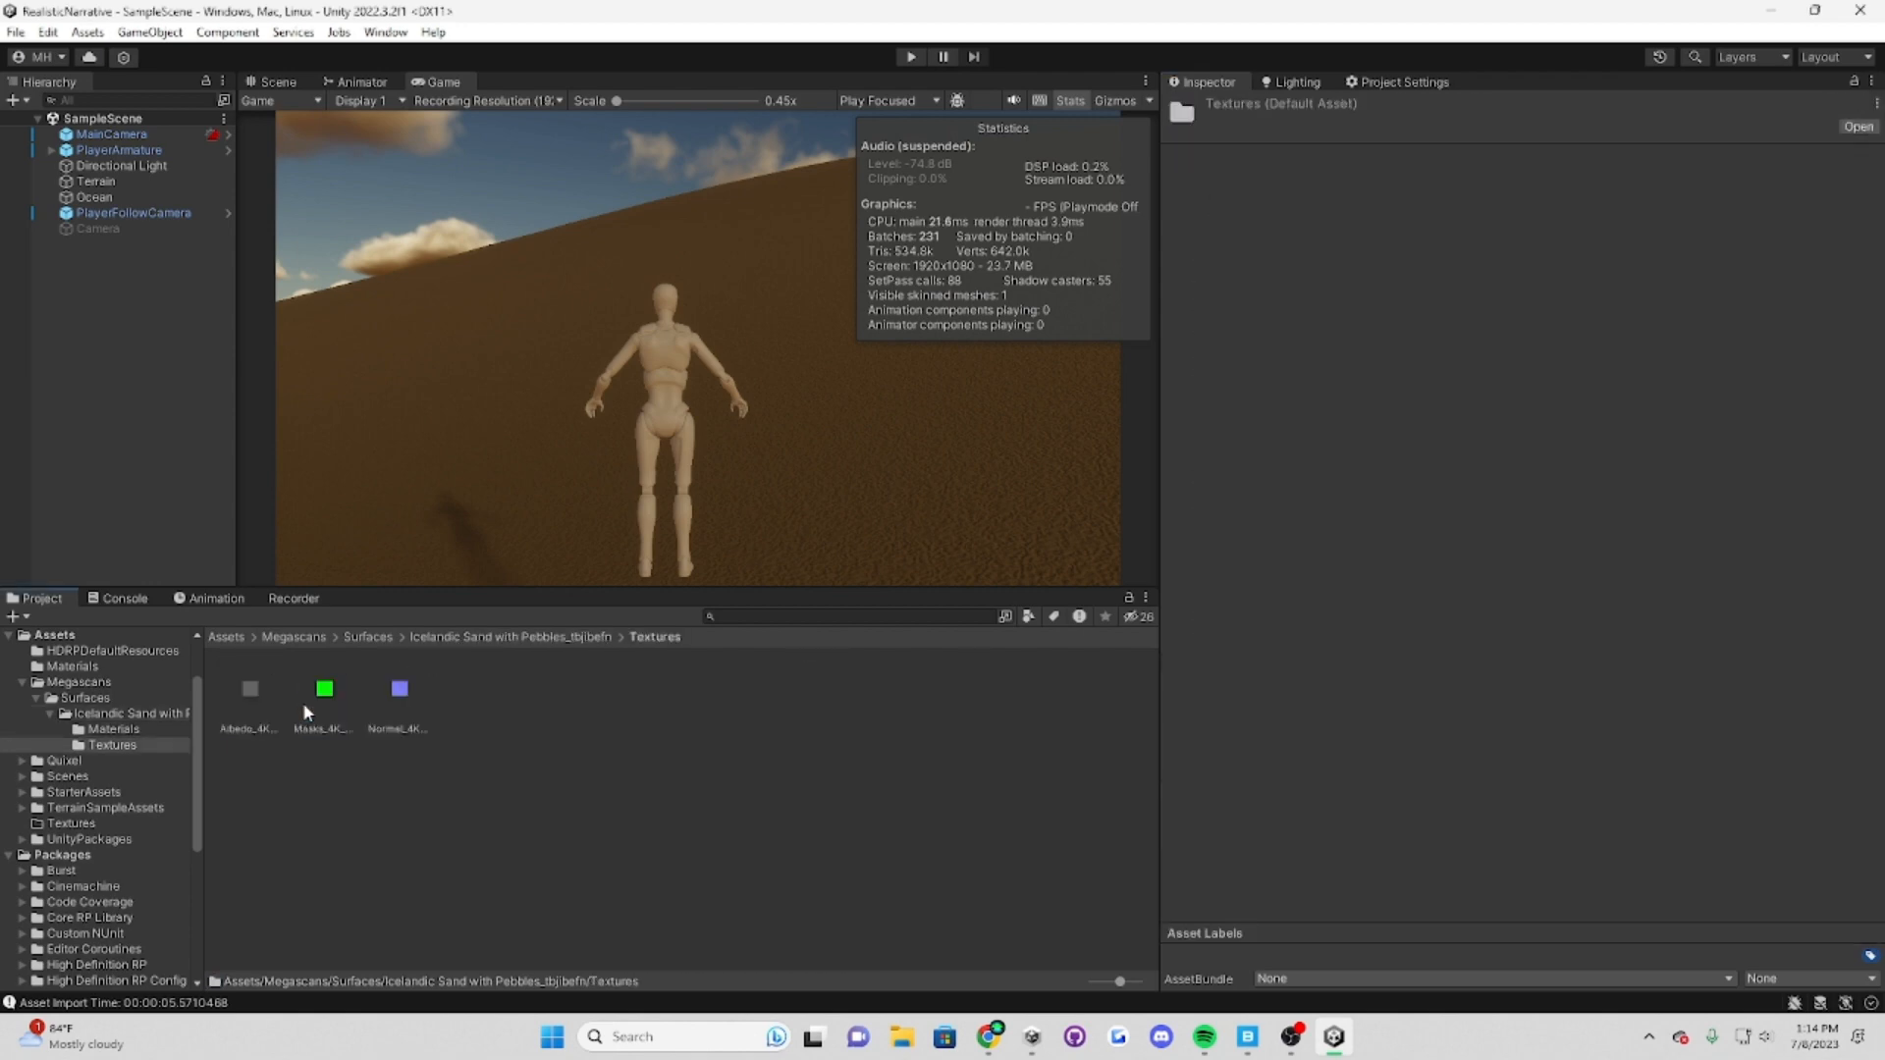
left_click(108, 730)
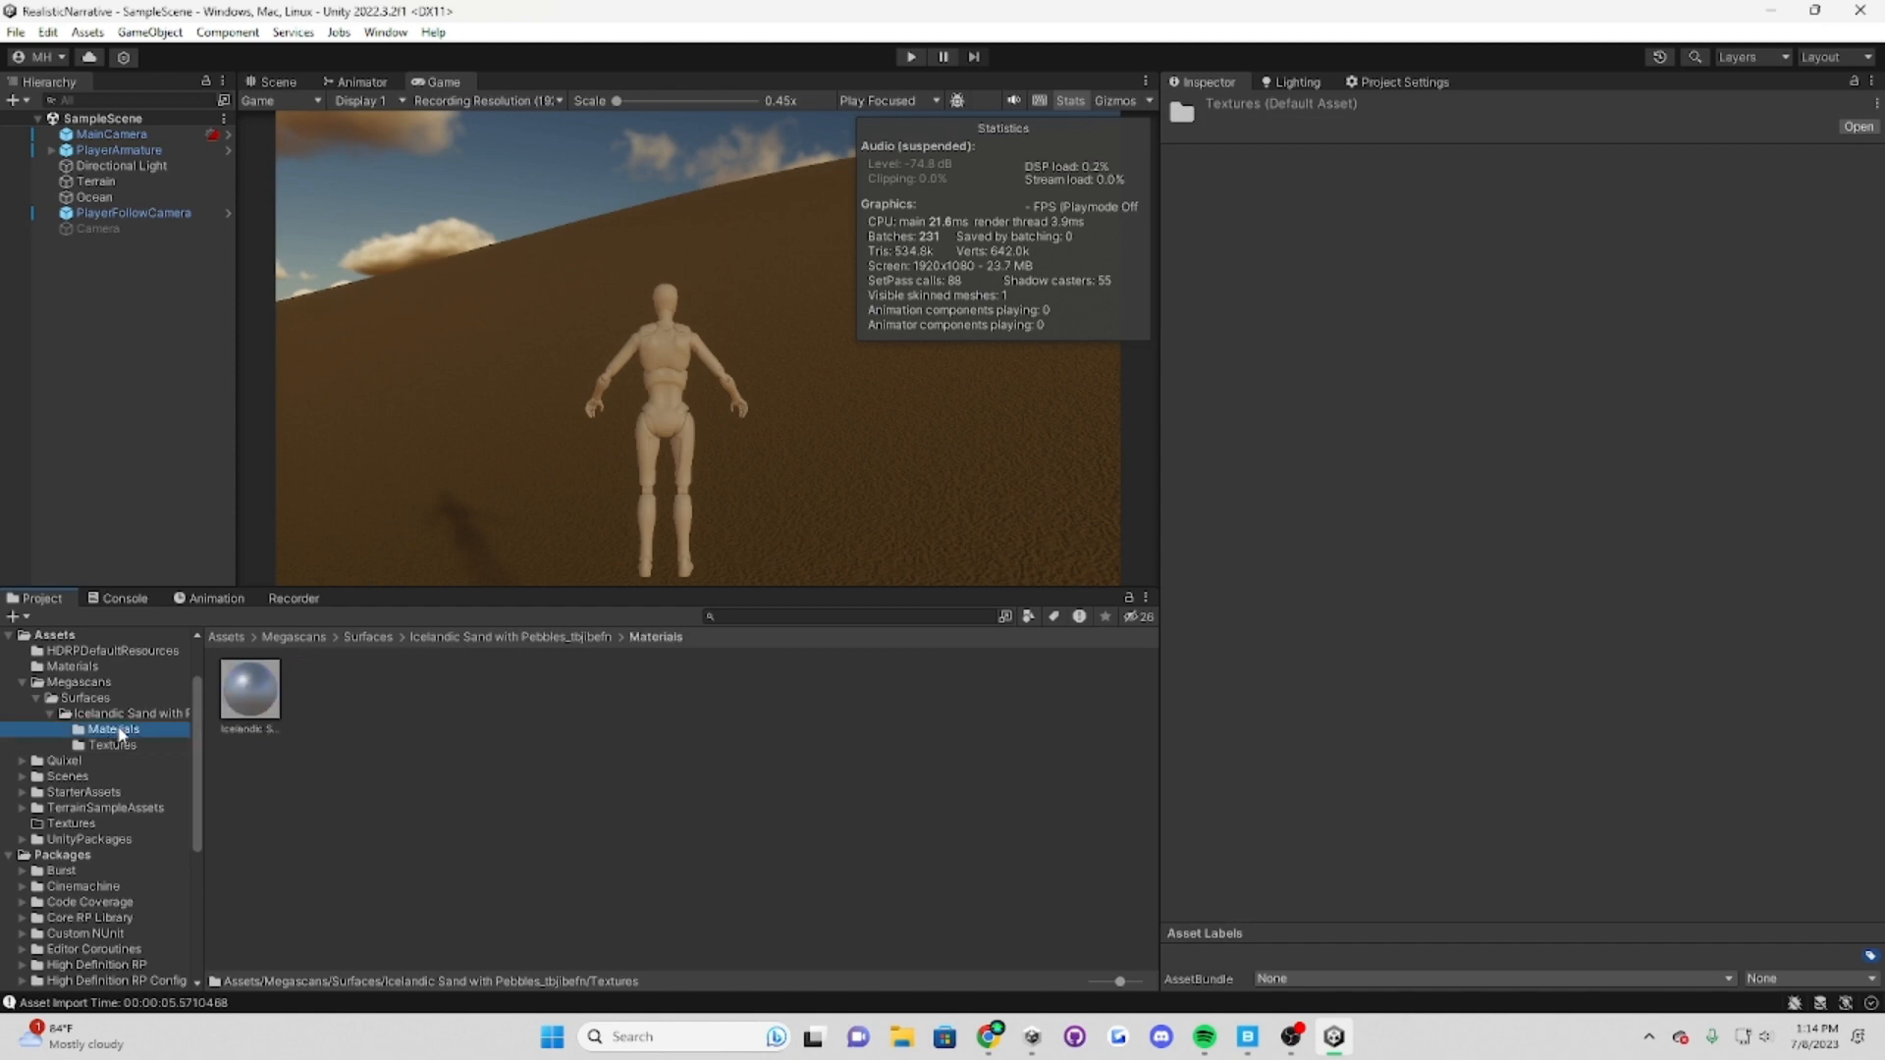
left_click(265, 709)
left_click(150, 743)
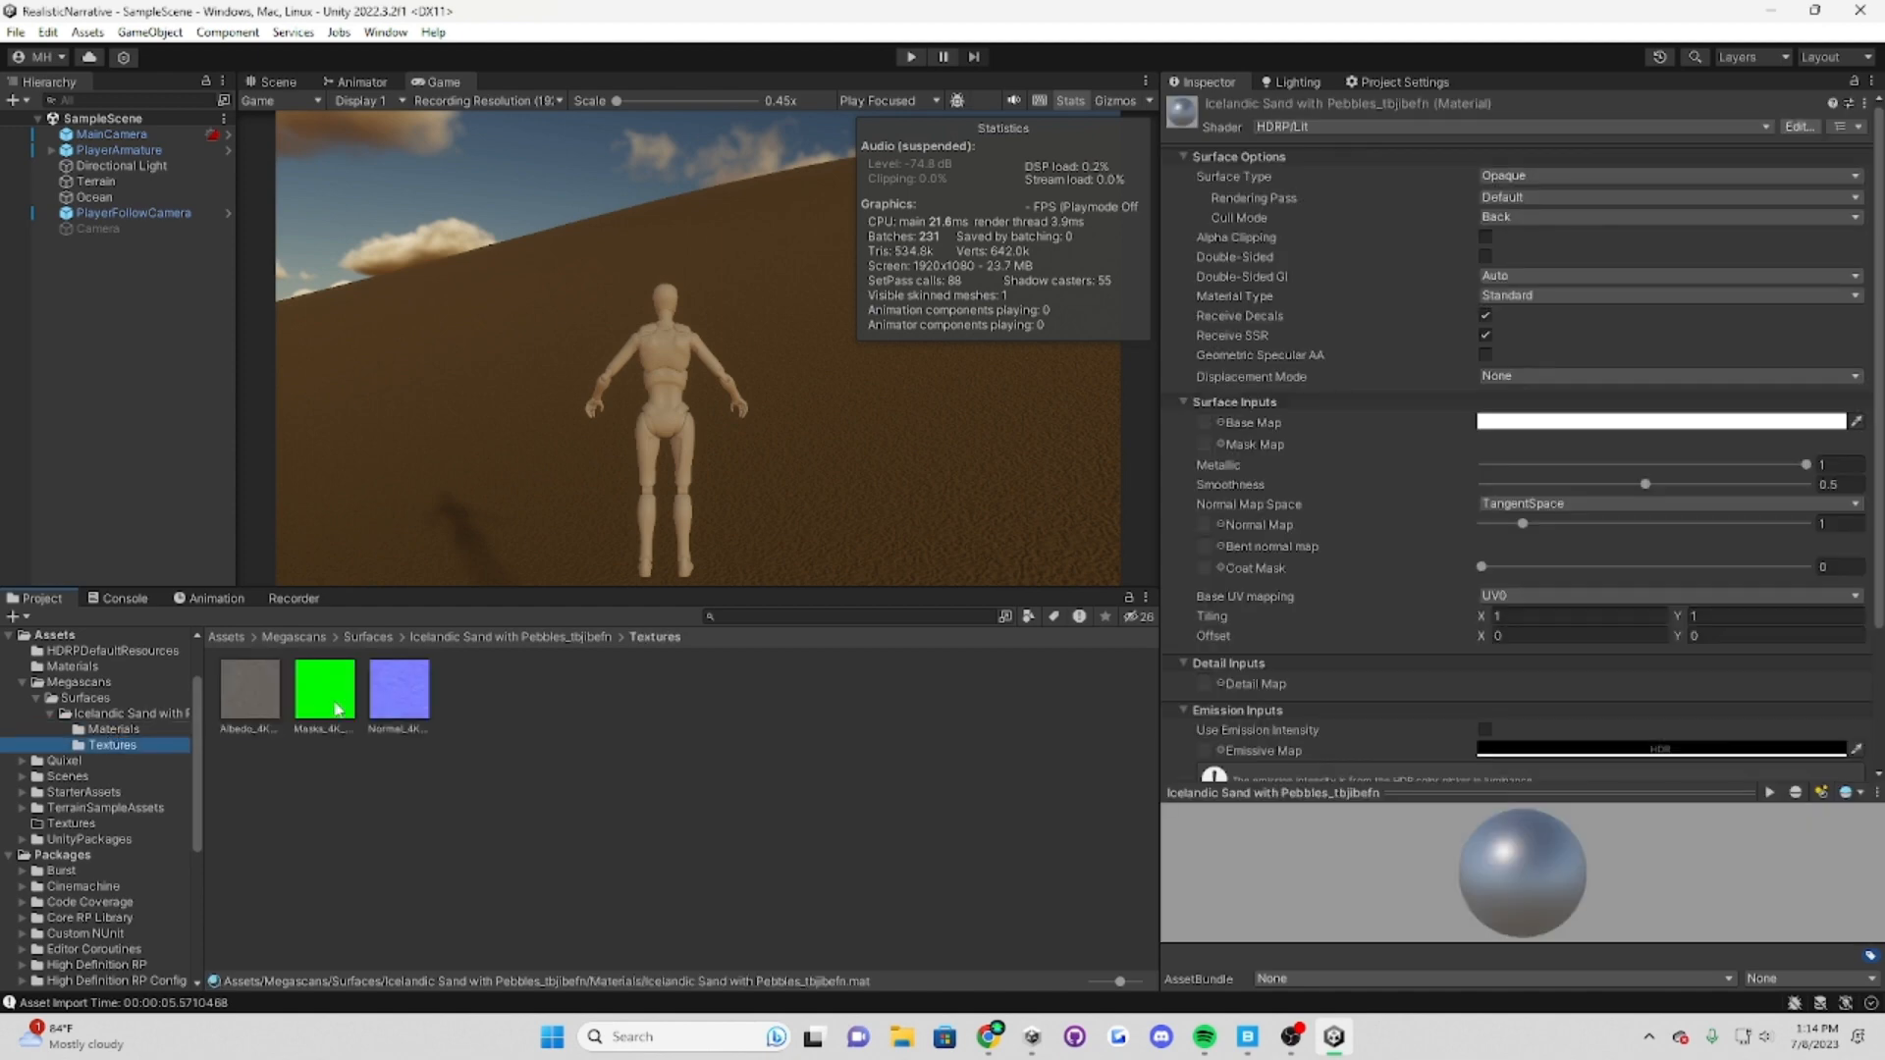
left_click_drag(242, 705, 1211, 428)
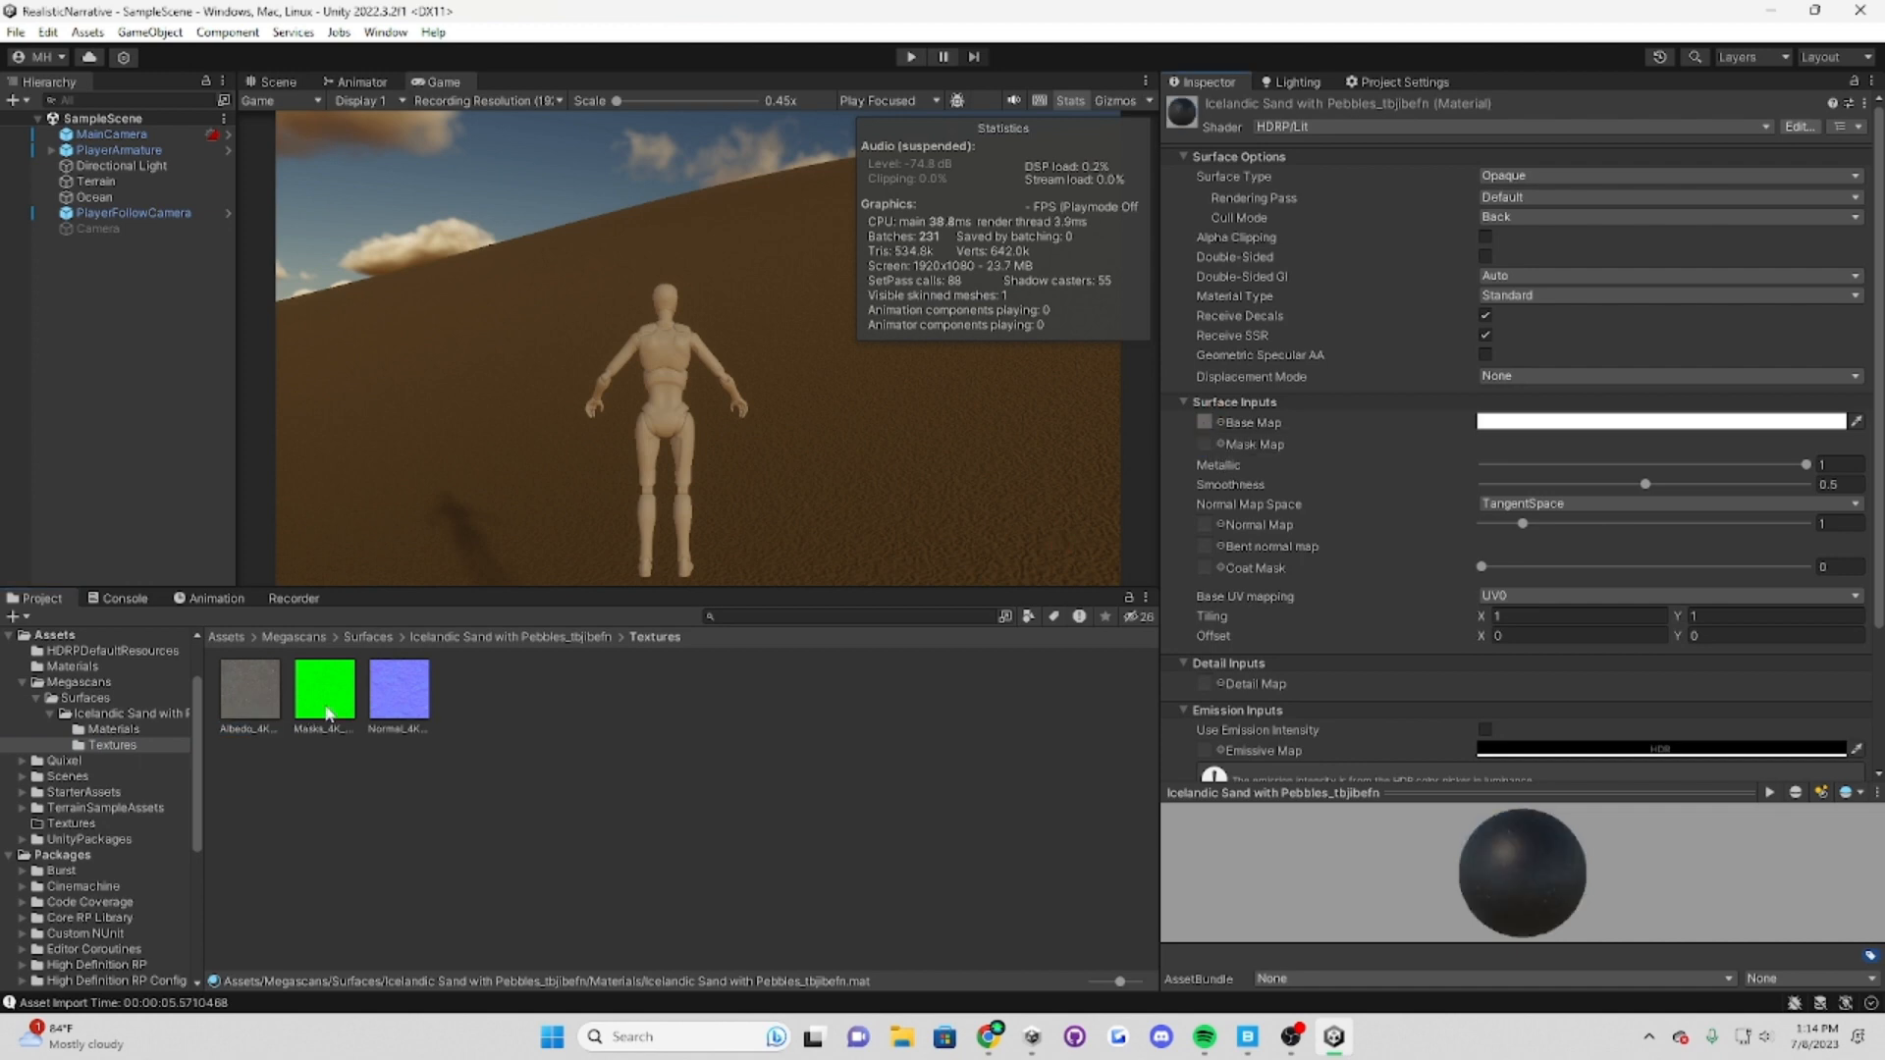
left_click_drag(326, 714, 1206, 446)
left_click_drag(402, 692, 1204, 550)
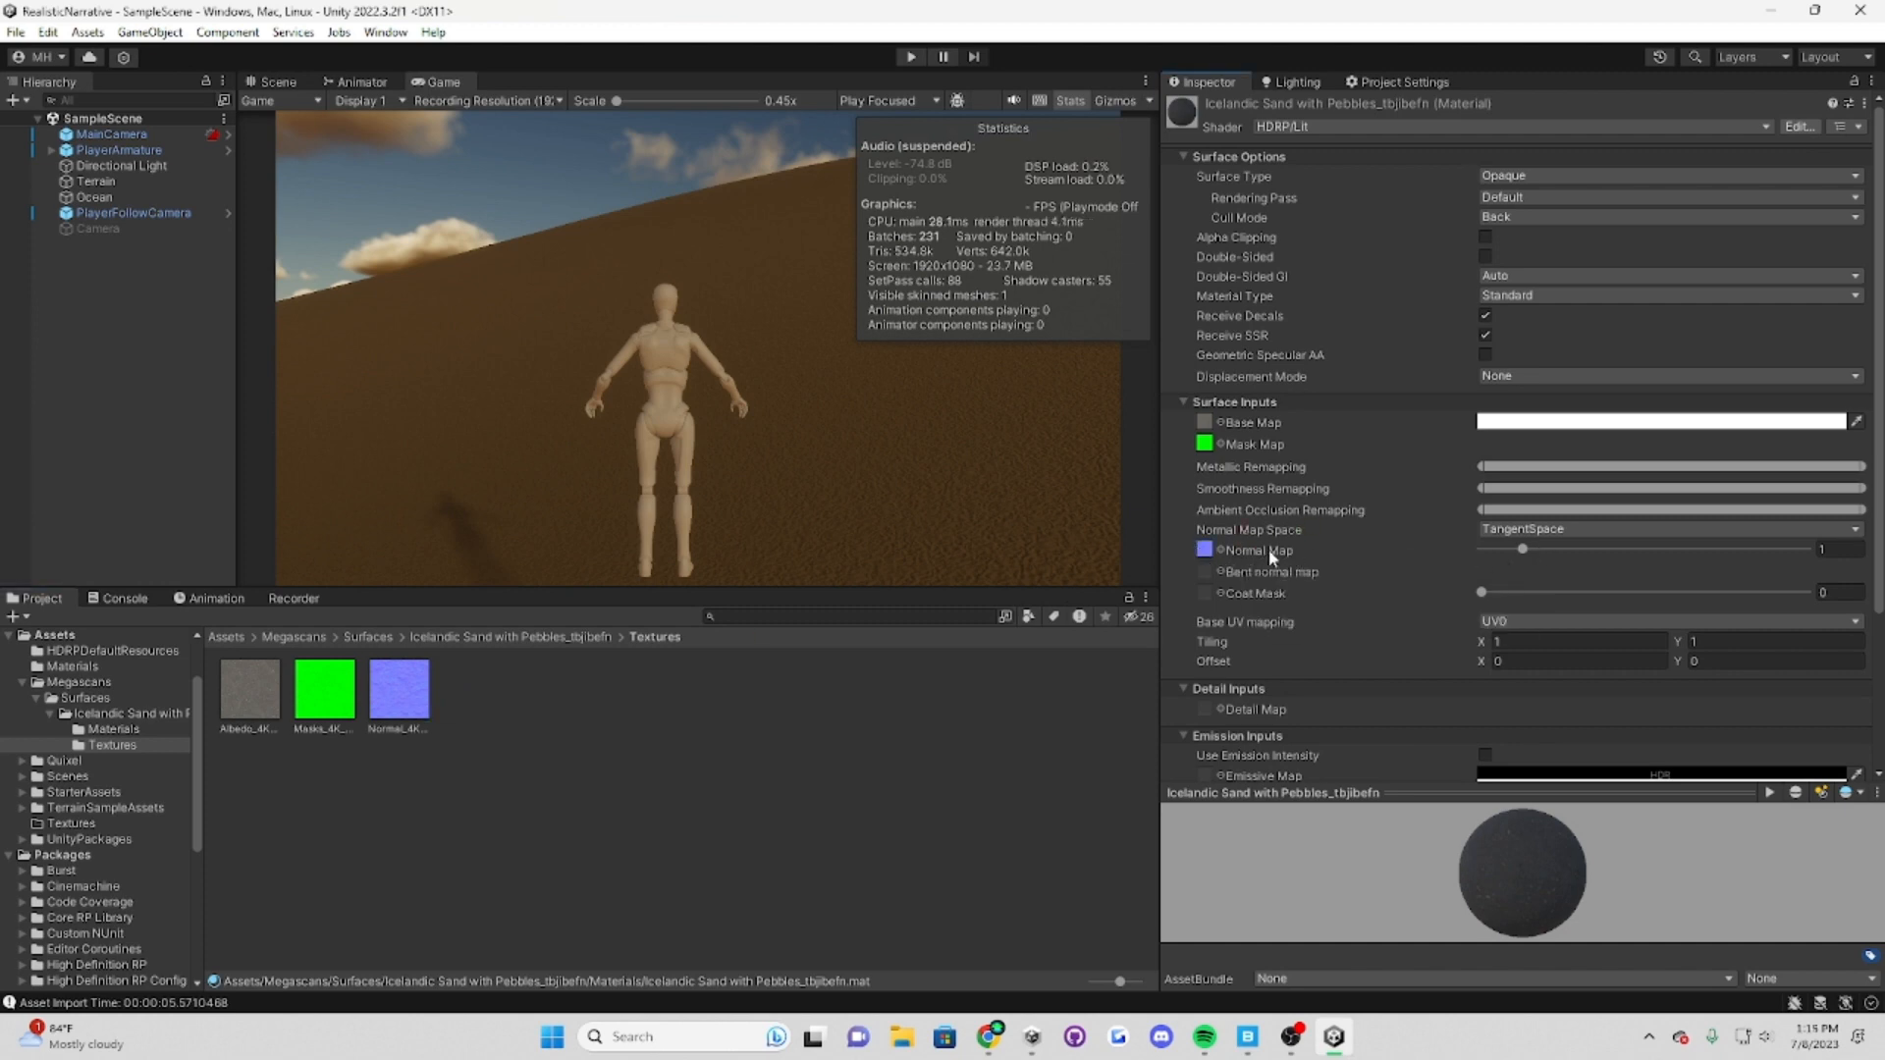
Step: Create a terrain layer named Icelandic Sand in the Icelandic Sand with Pebbles surface's Materials folder
left_click(542, 636)
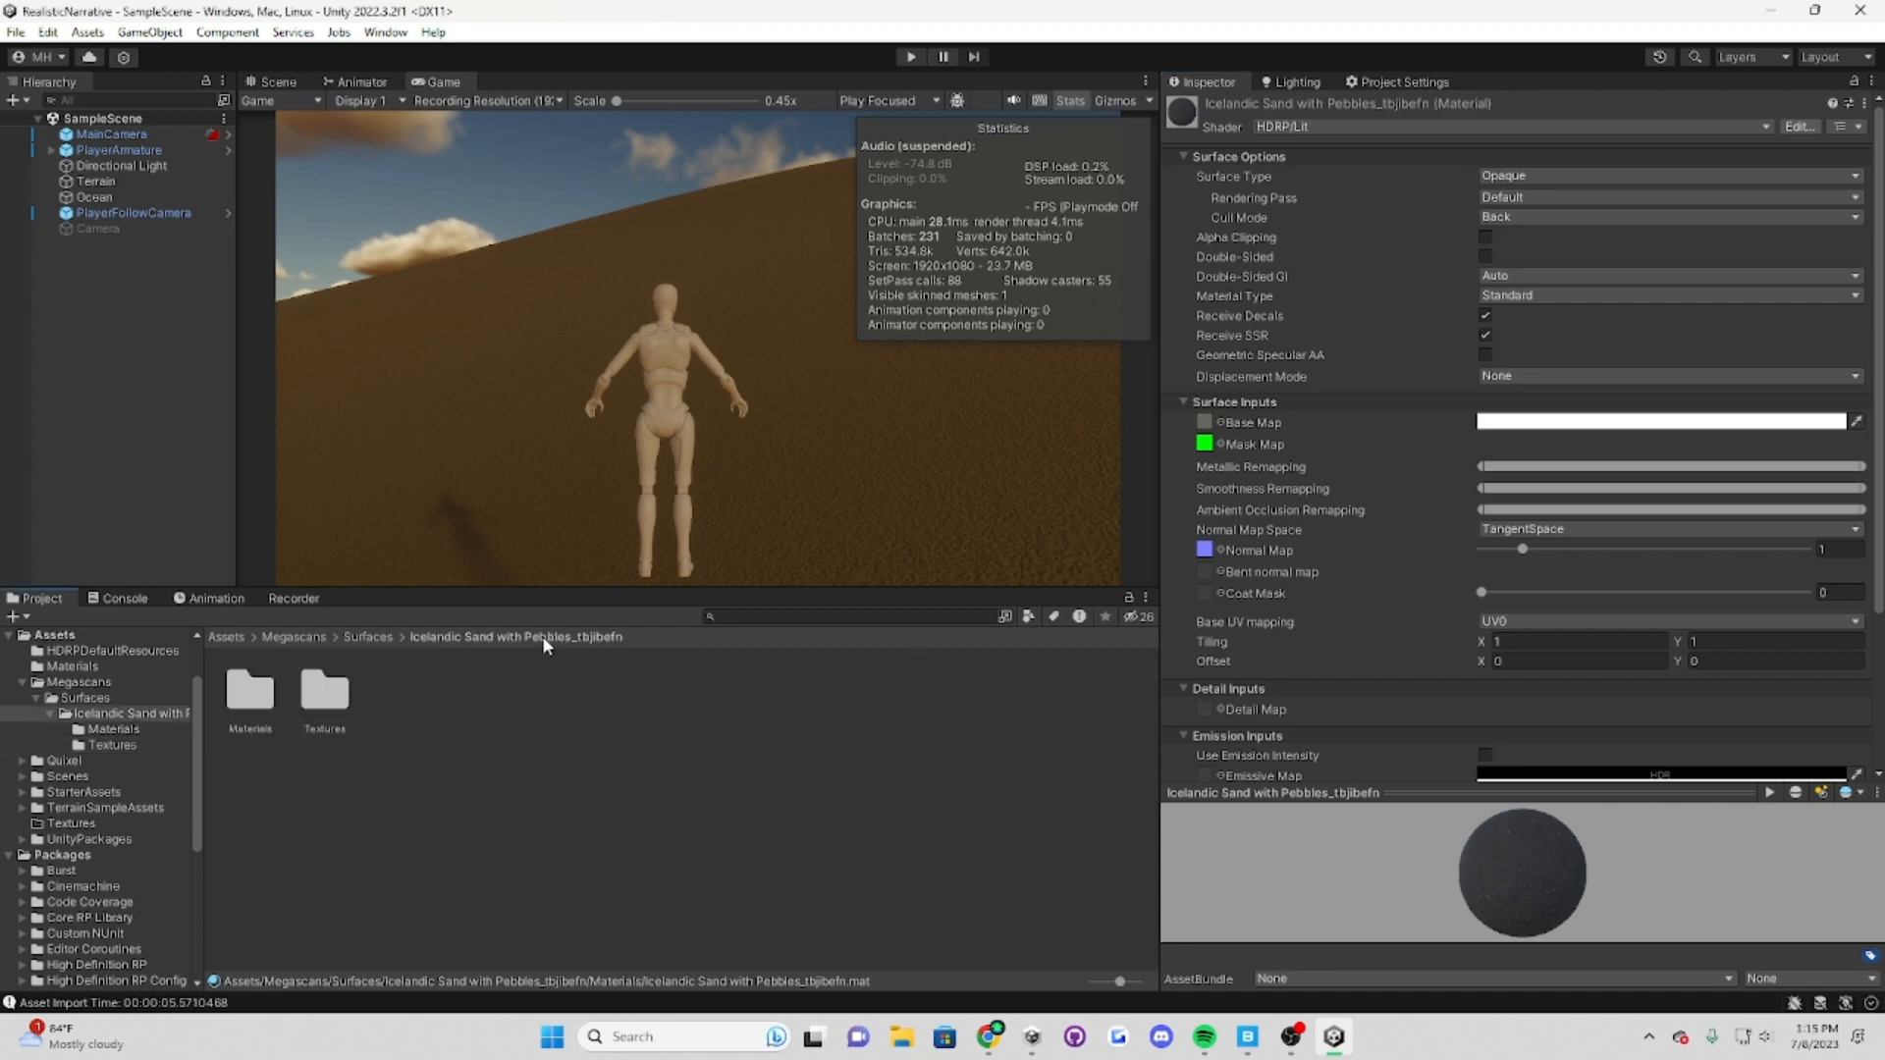
left_click(371, 639)
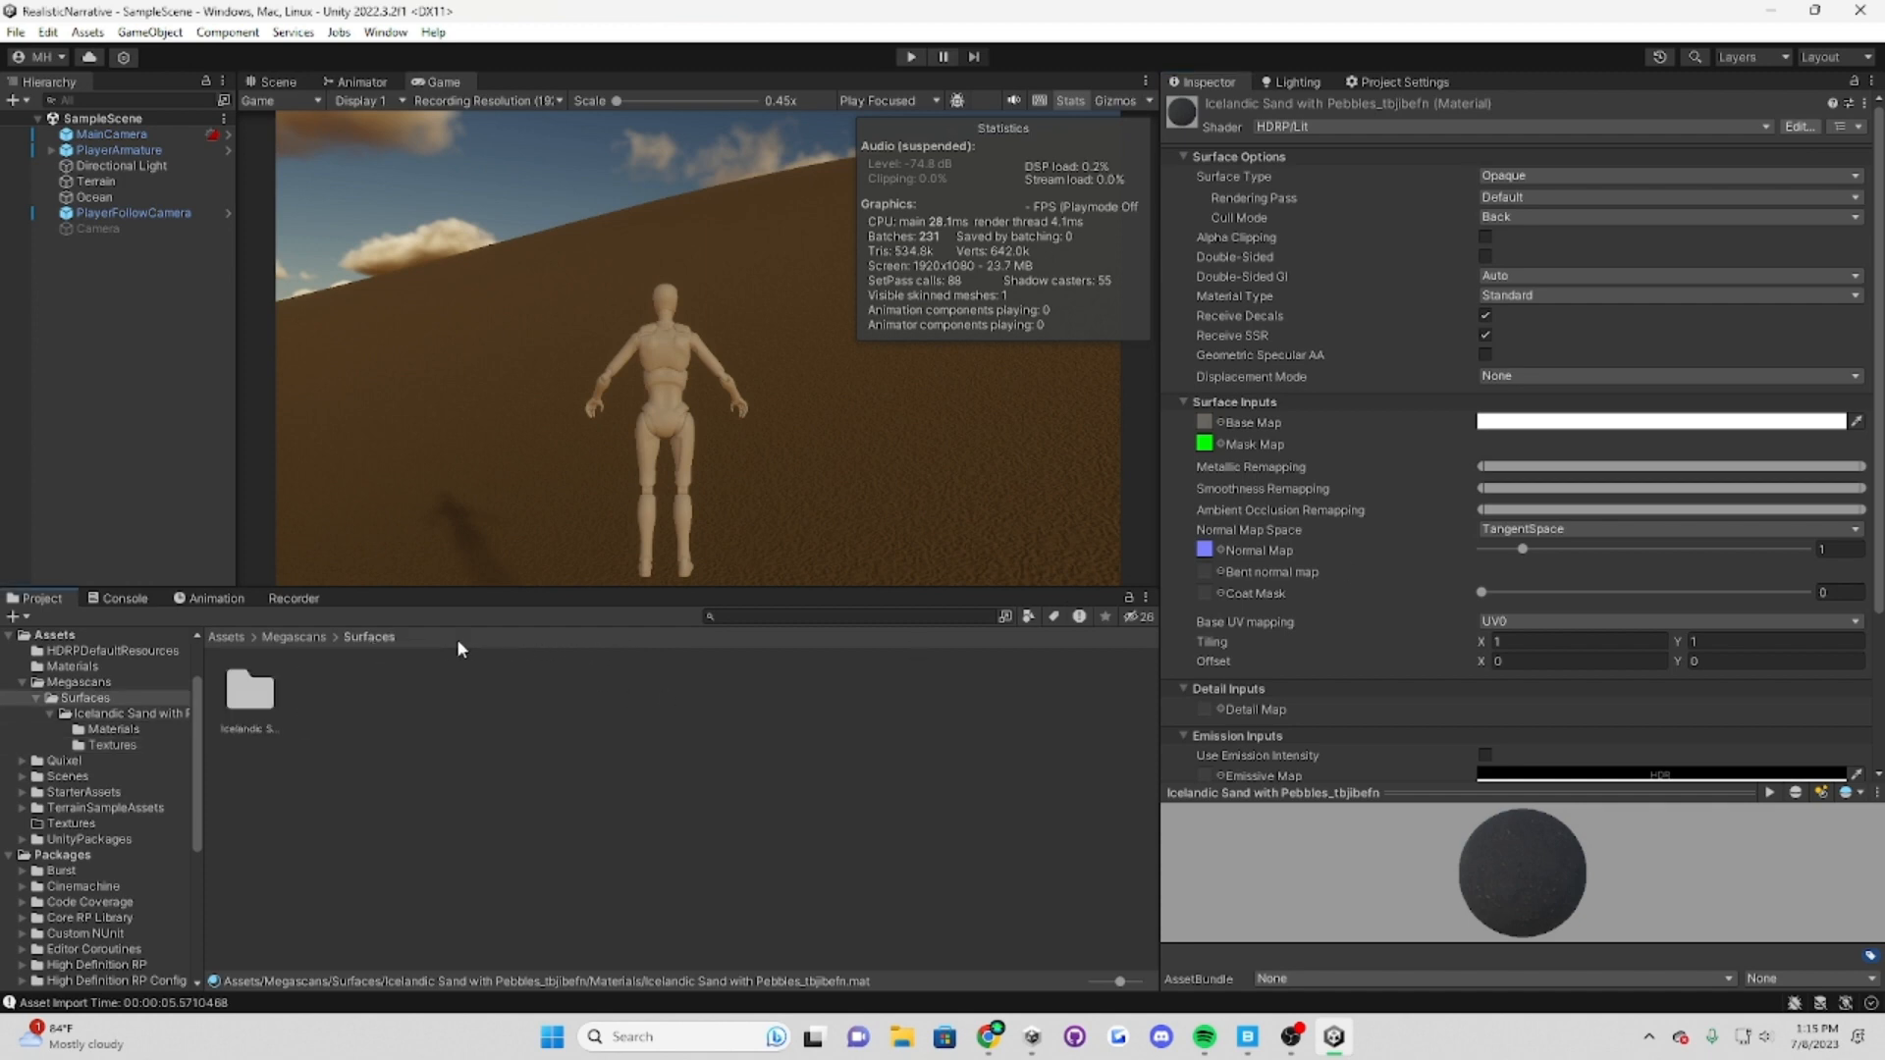
double_click(263, 697)
double_click(265, 697)
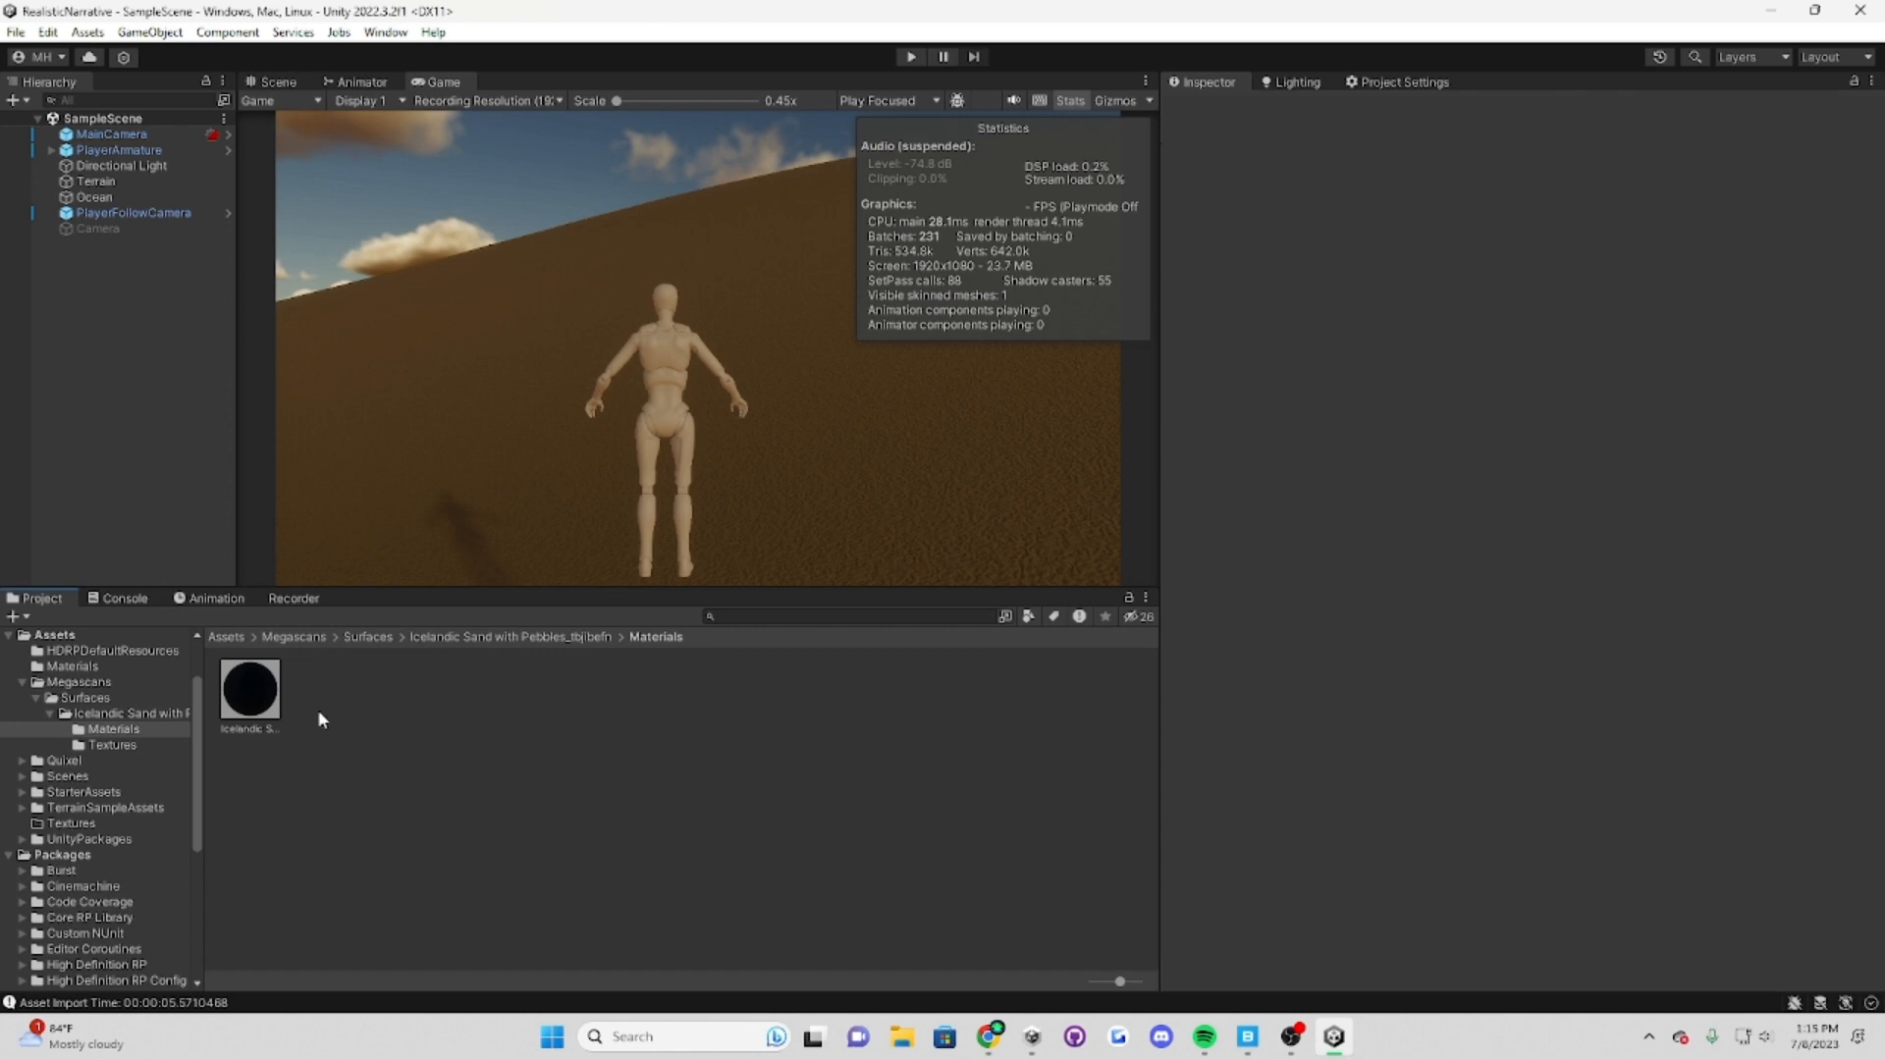
right_click(316, 709)
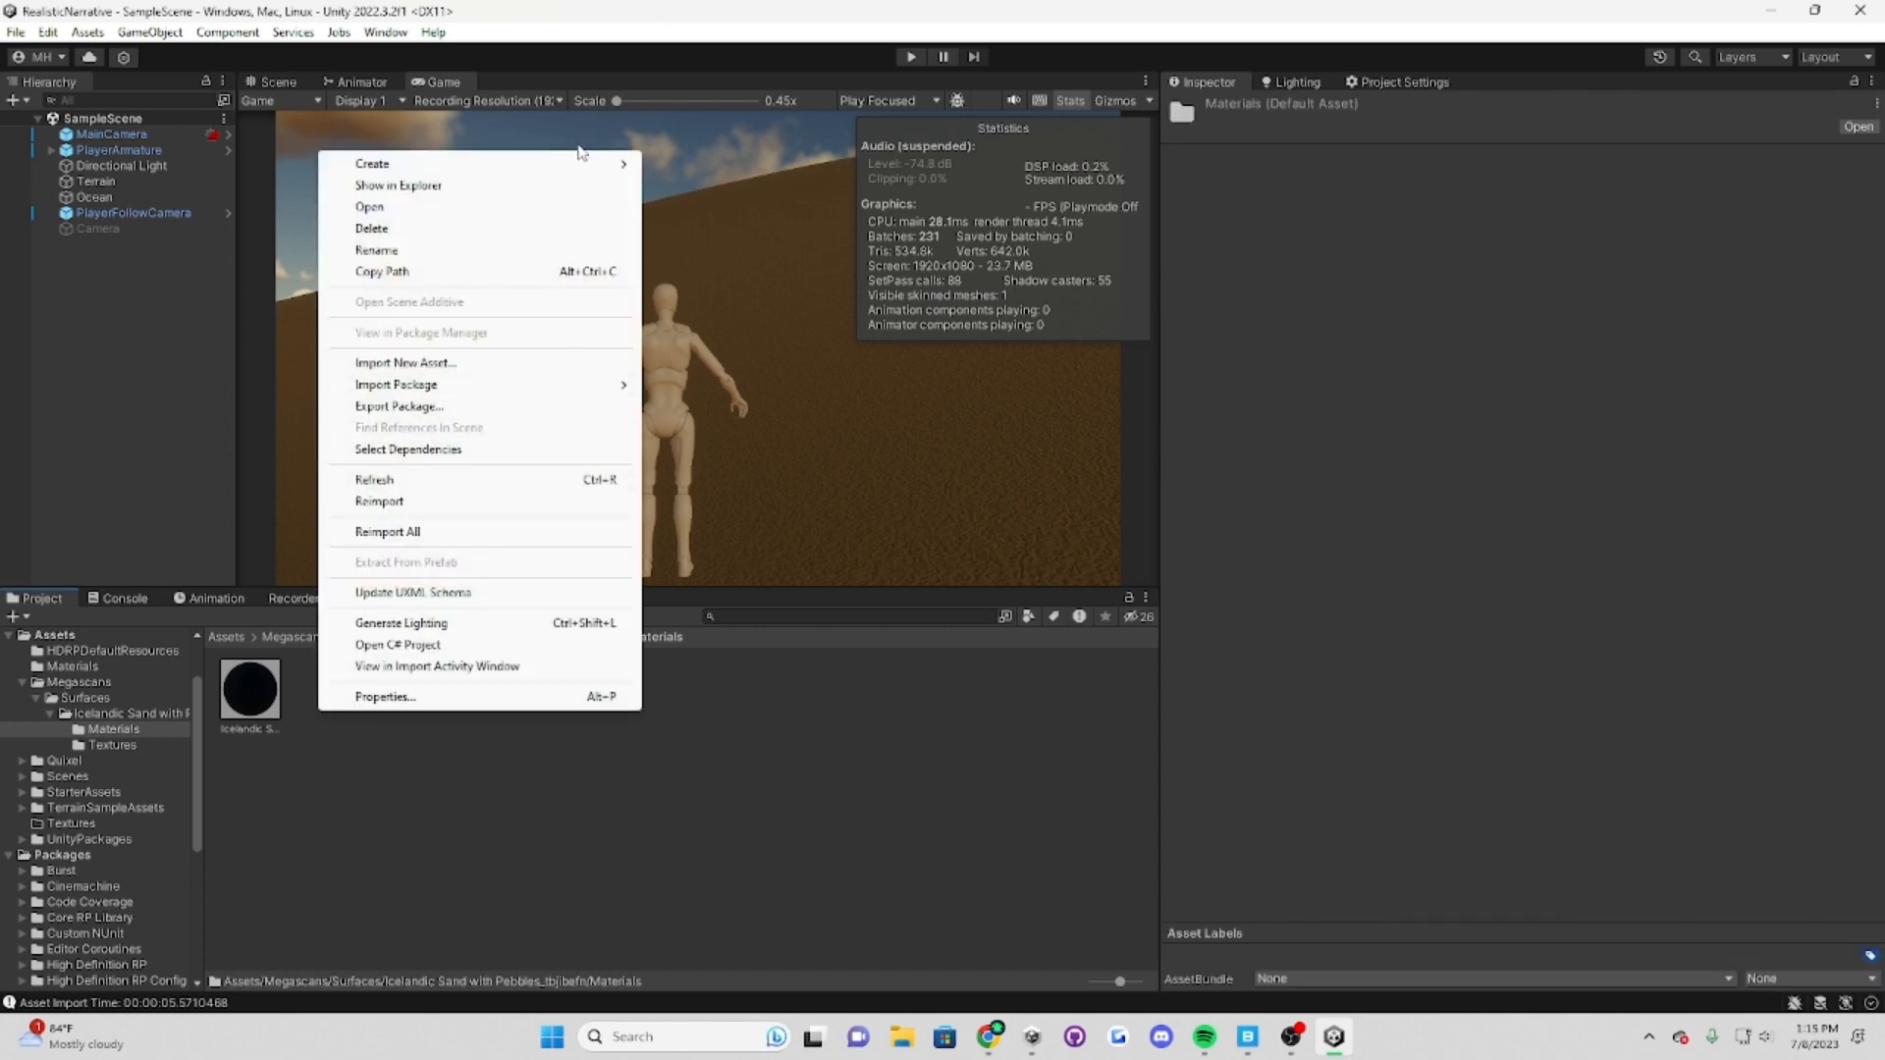
mouse_move(579, 169)
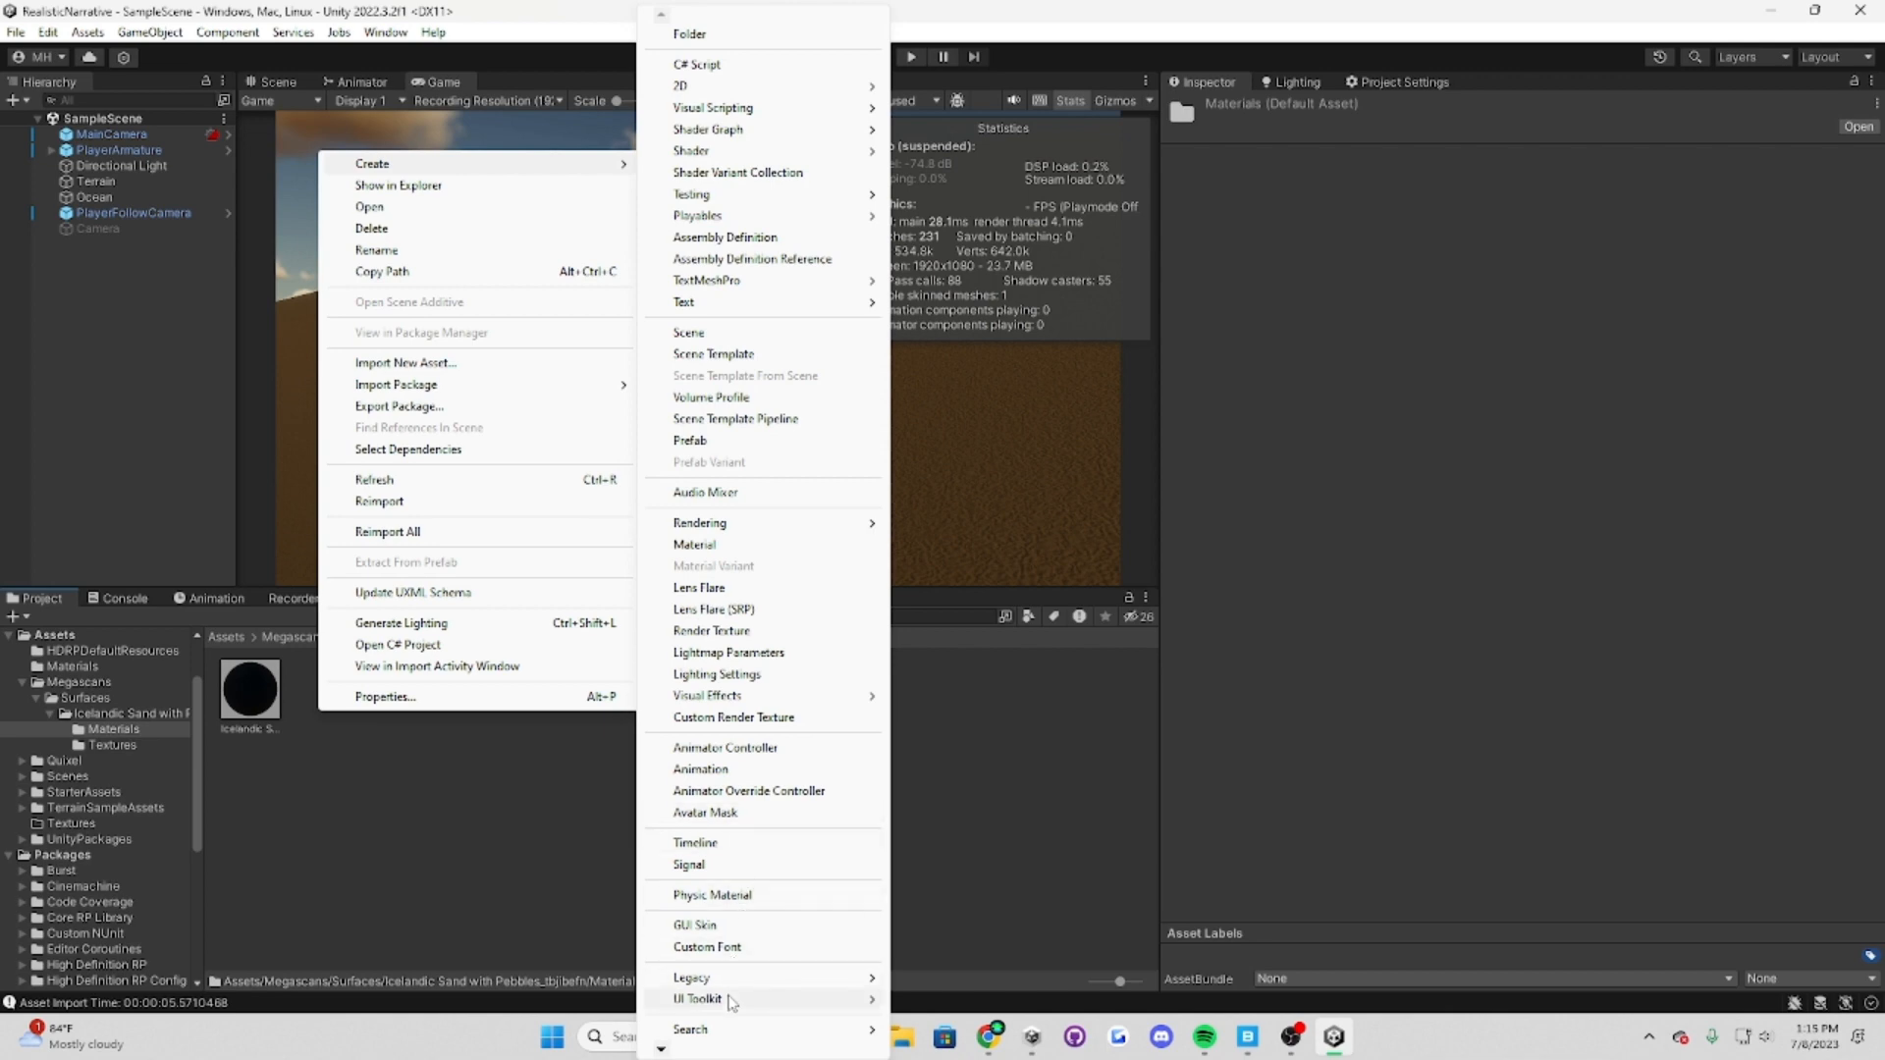
mouse_move(723, 996)
mouse_move(665, 1048)
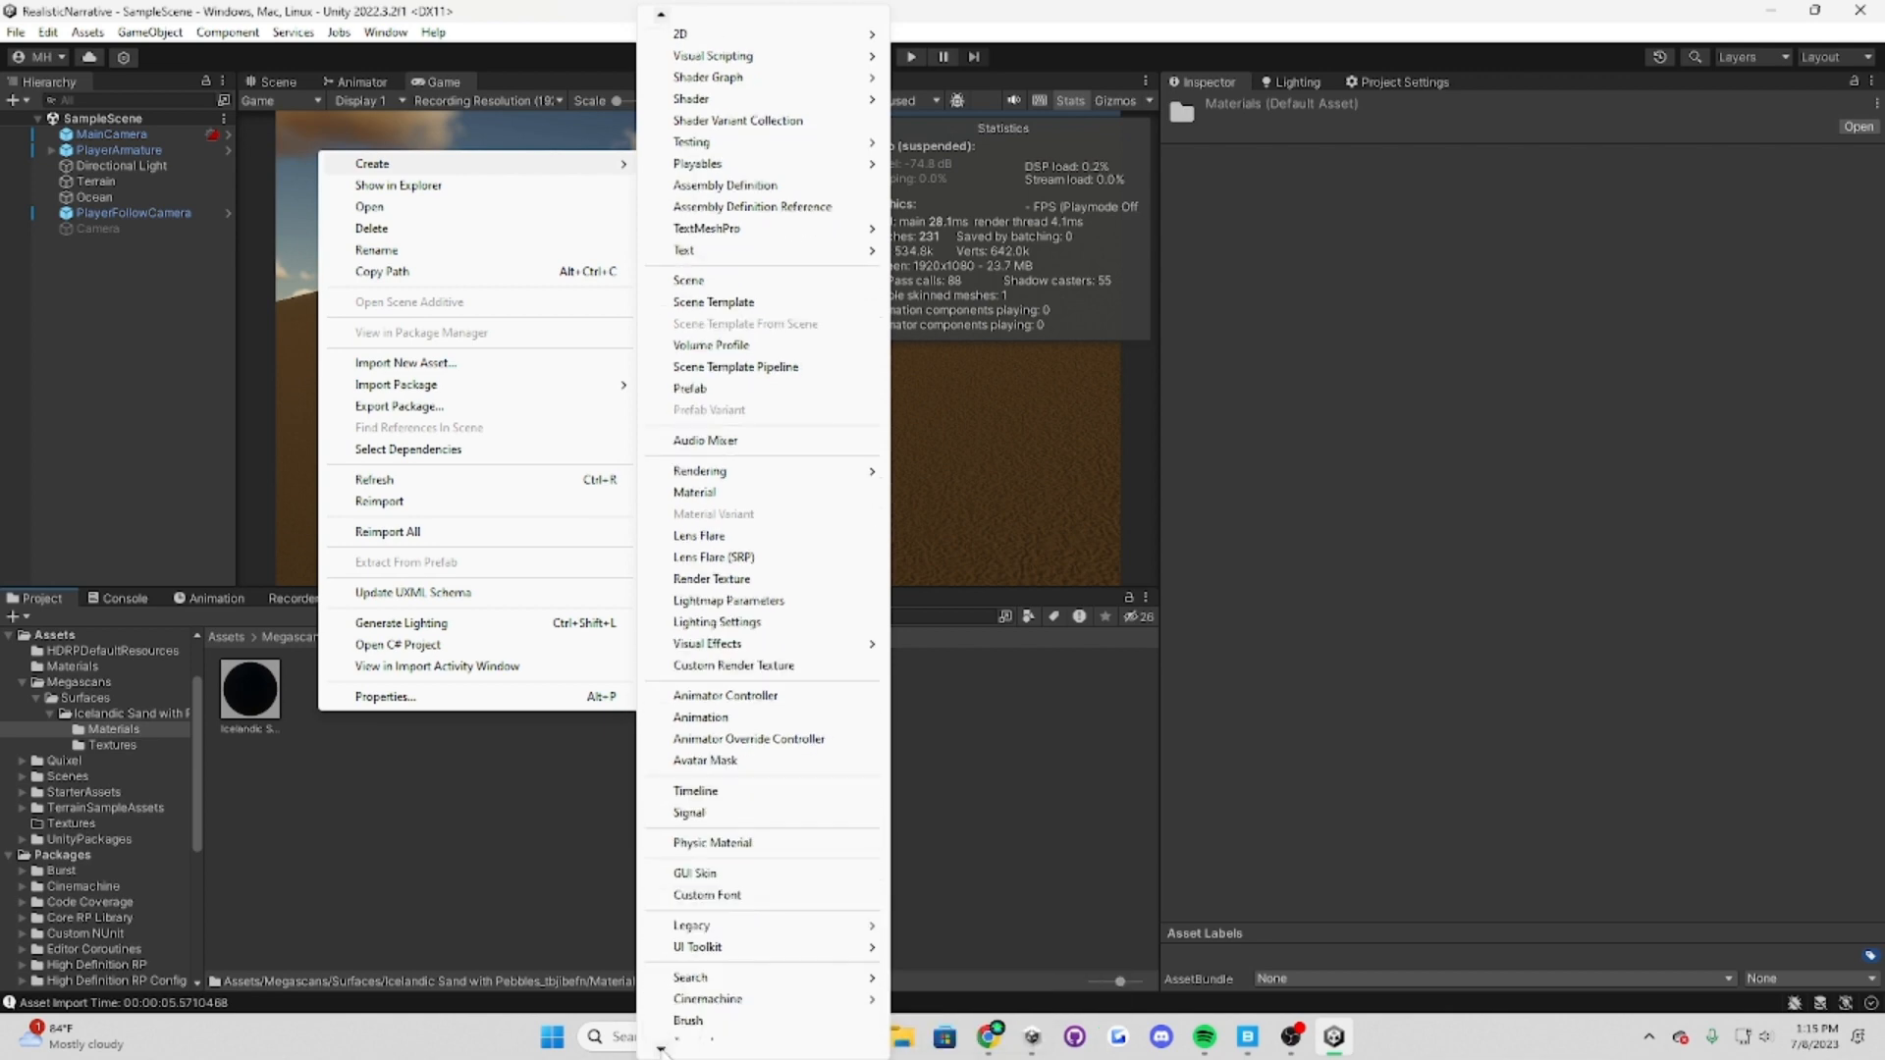
left_click(709, 979)
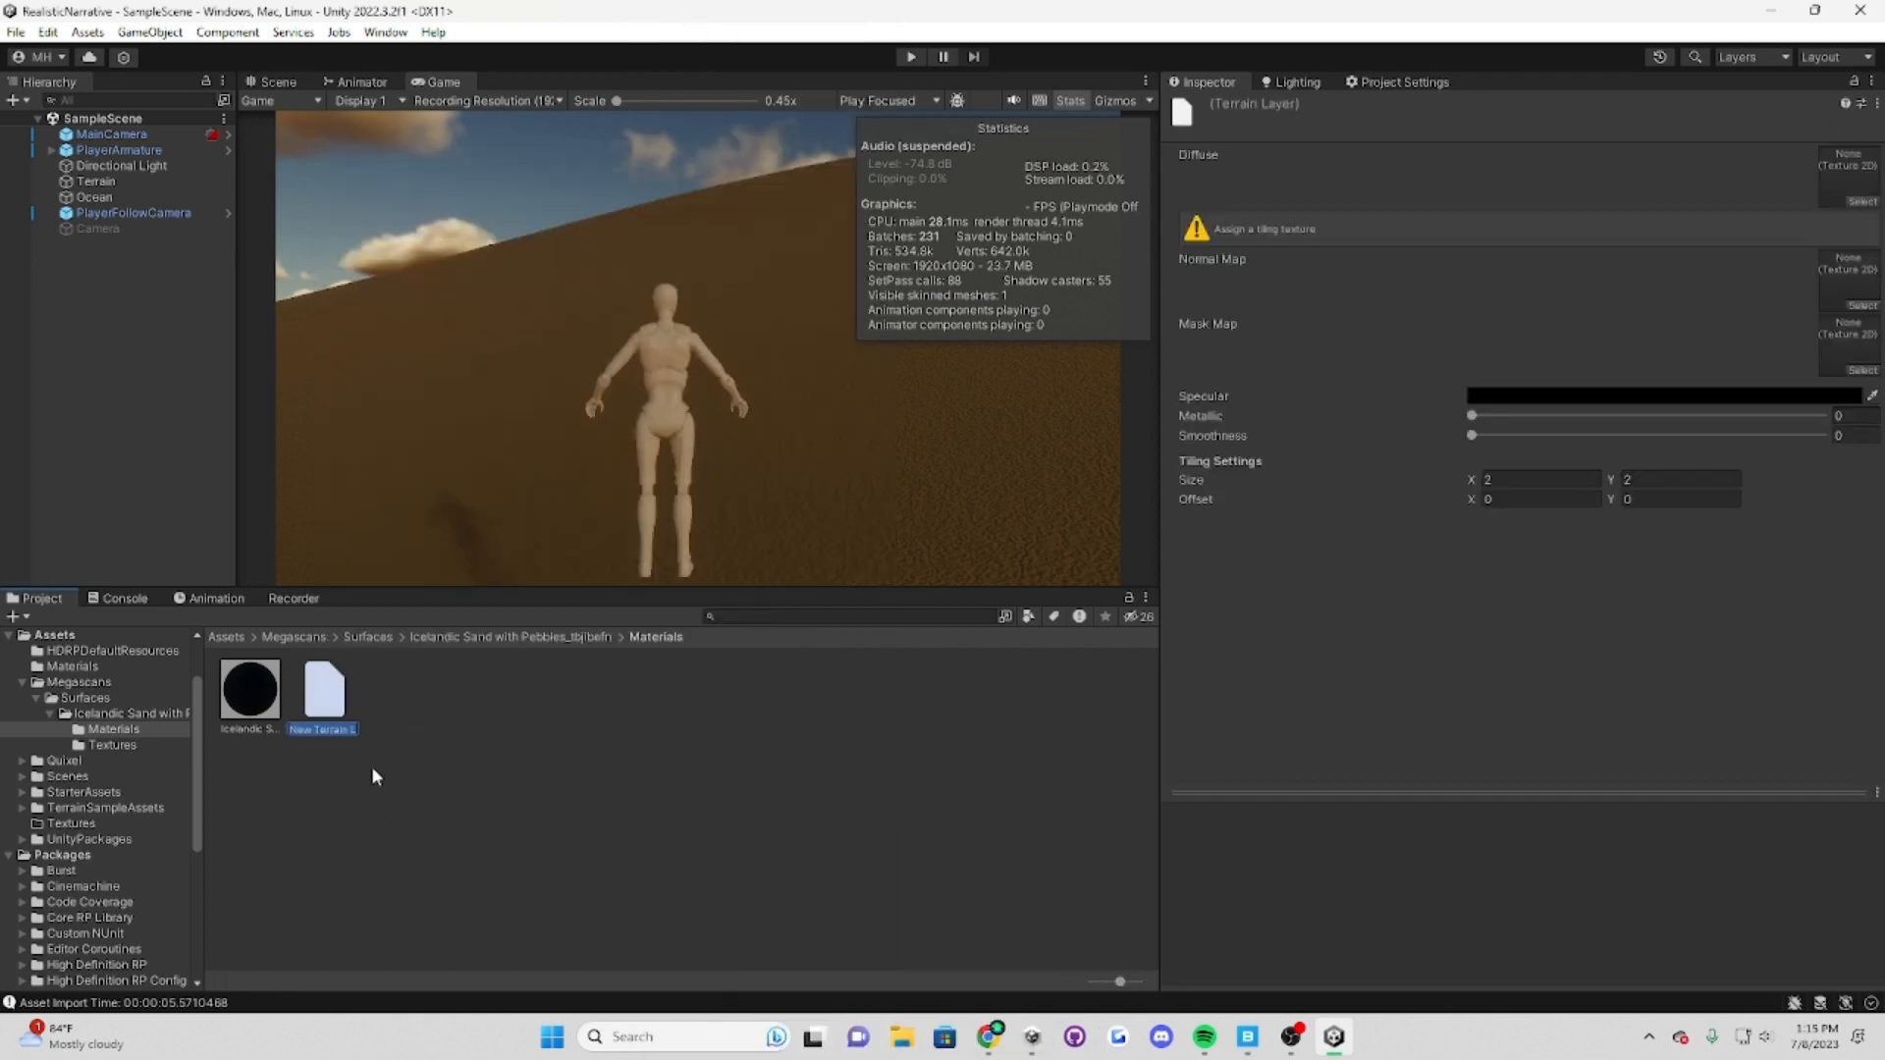
type("Icelandic Sand")
key("Return")
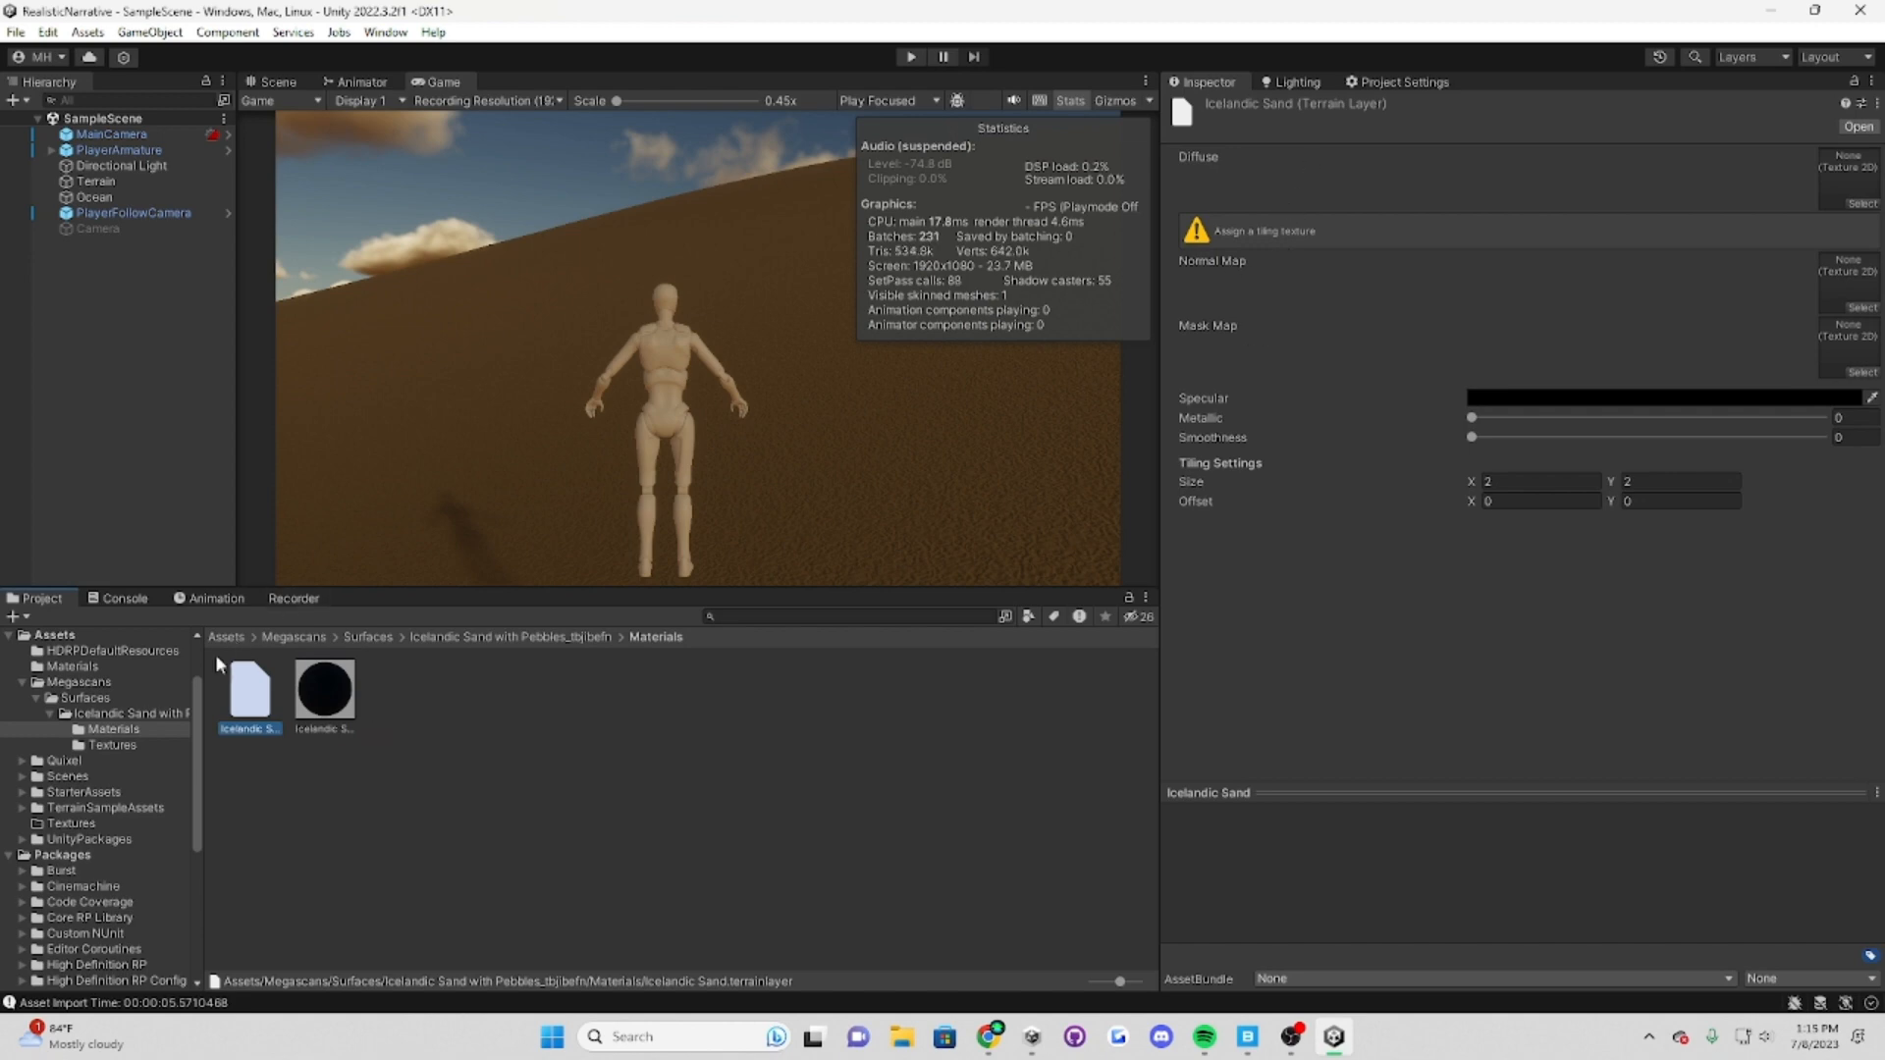
Step: Assign the surface's albedo, mask and normal textures to the Icelandic Sand terrain layer's Diffuse, Mask Map and Normal Map
left_click(106, 745)
left_click_drag(249, 689, 1864, 189)
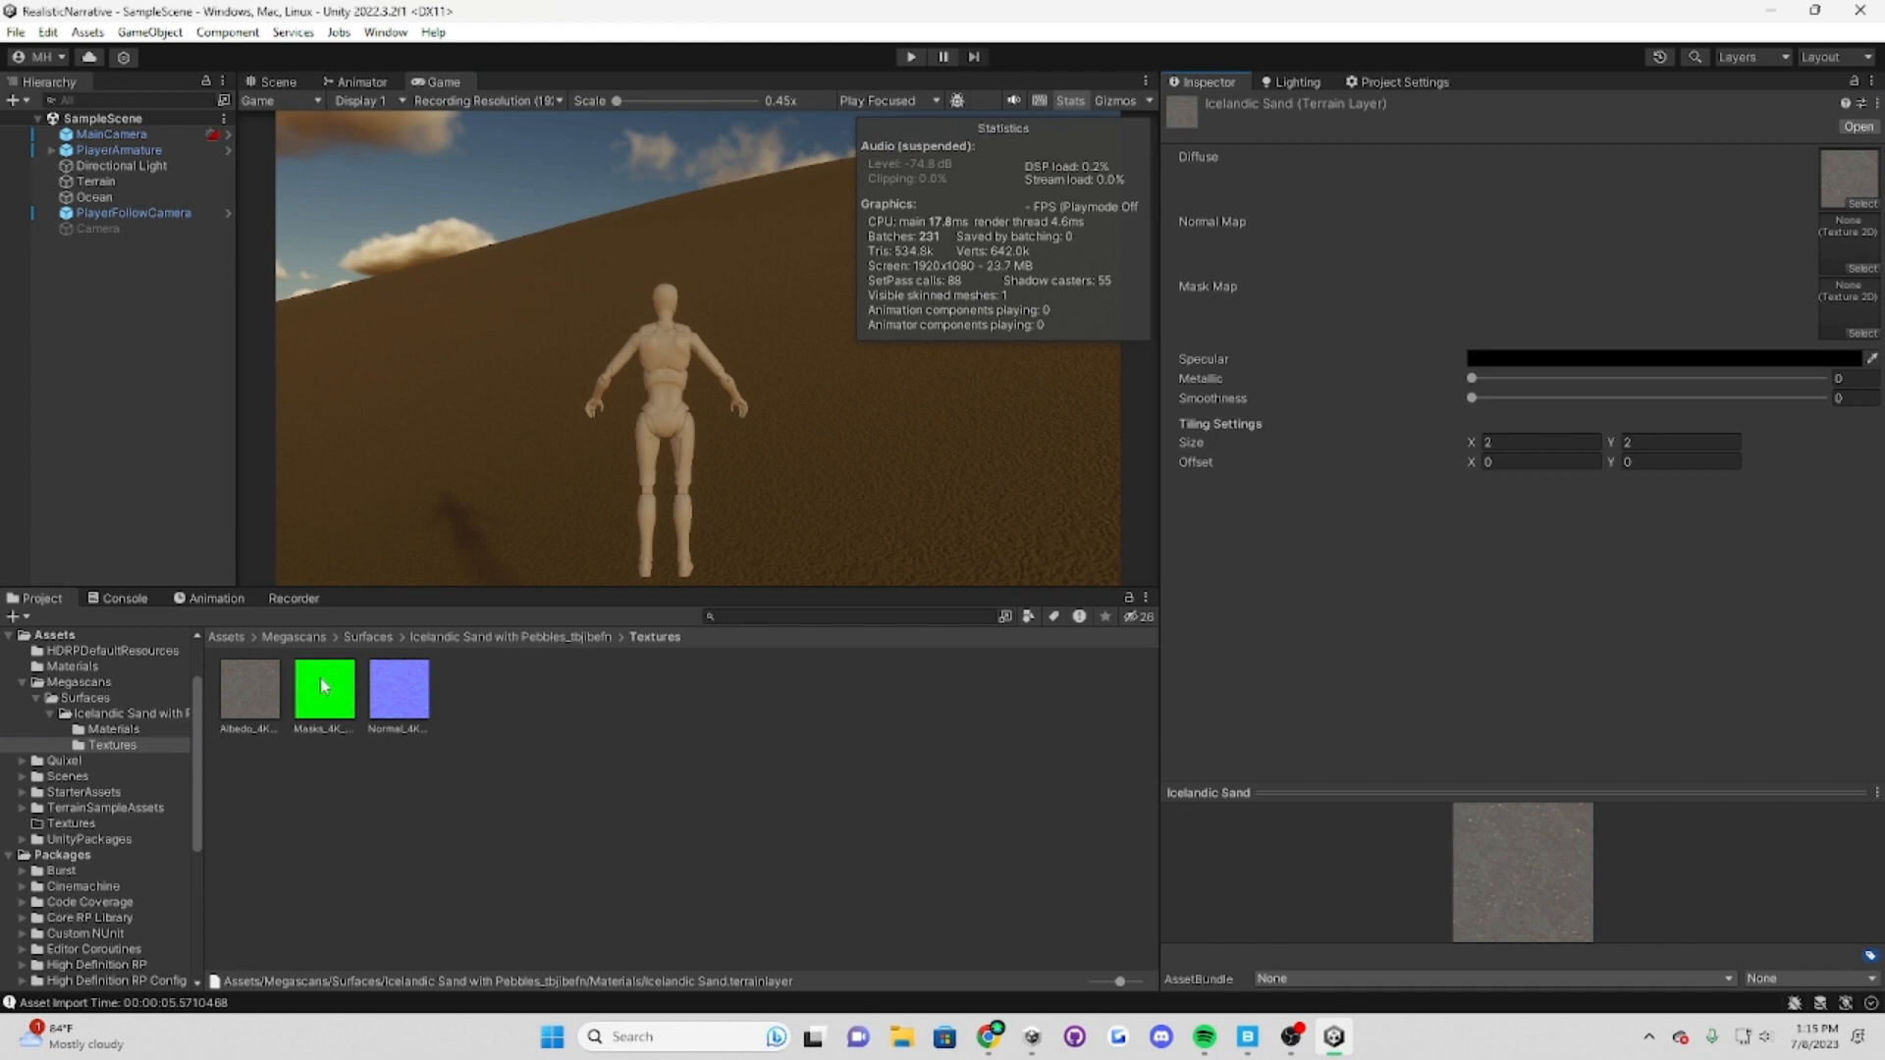
left_click_drag(320, 677, 1849, 307)
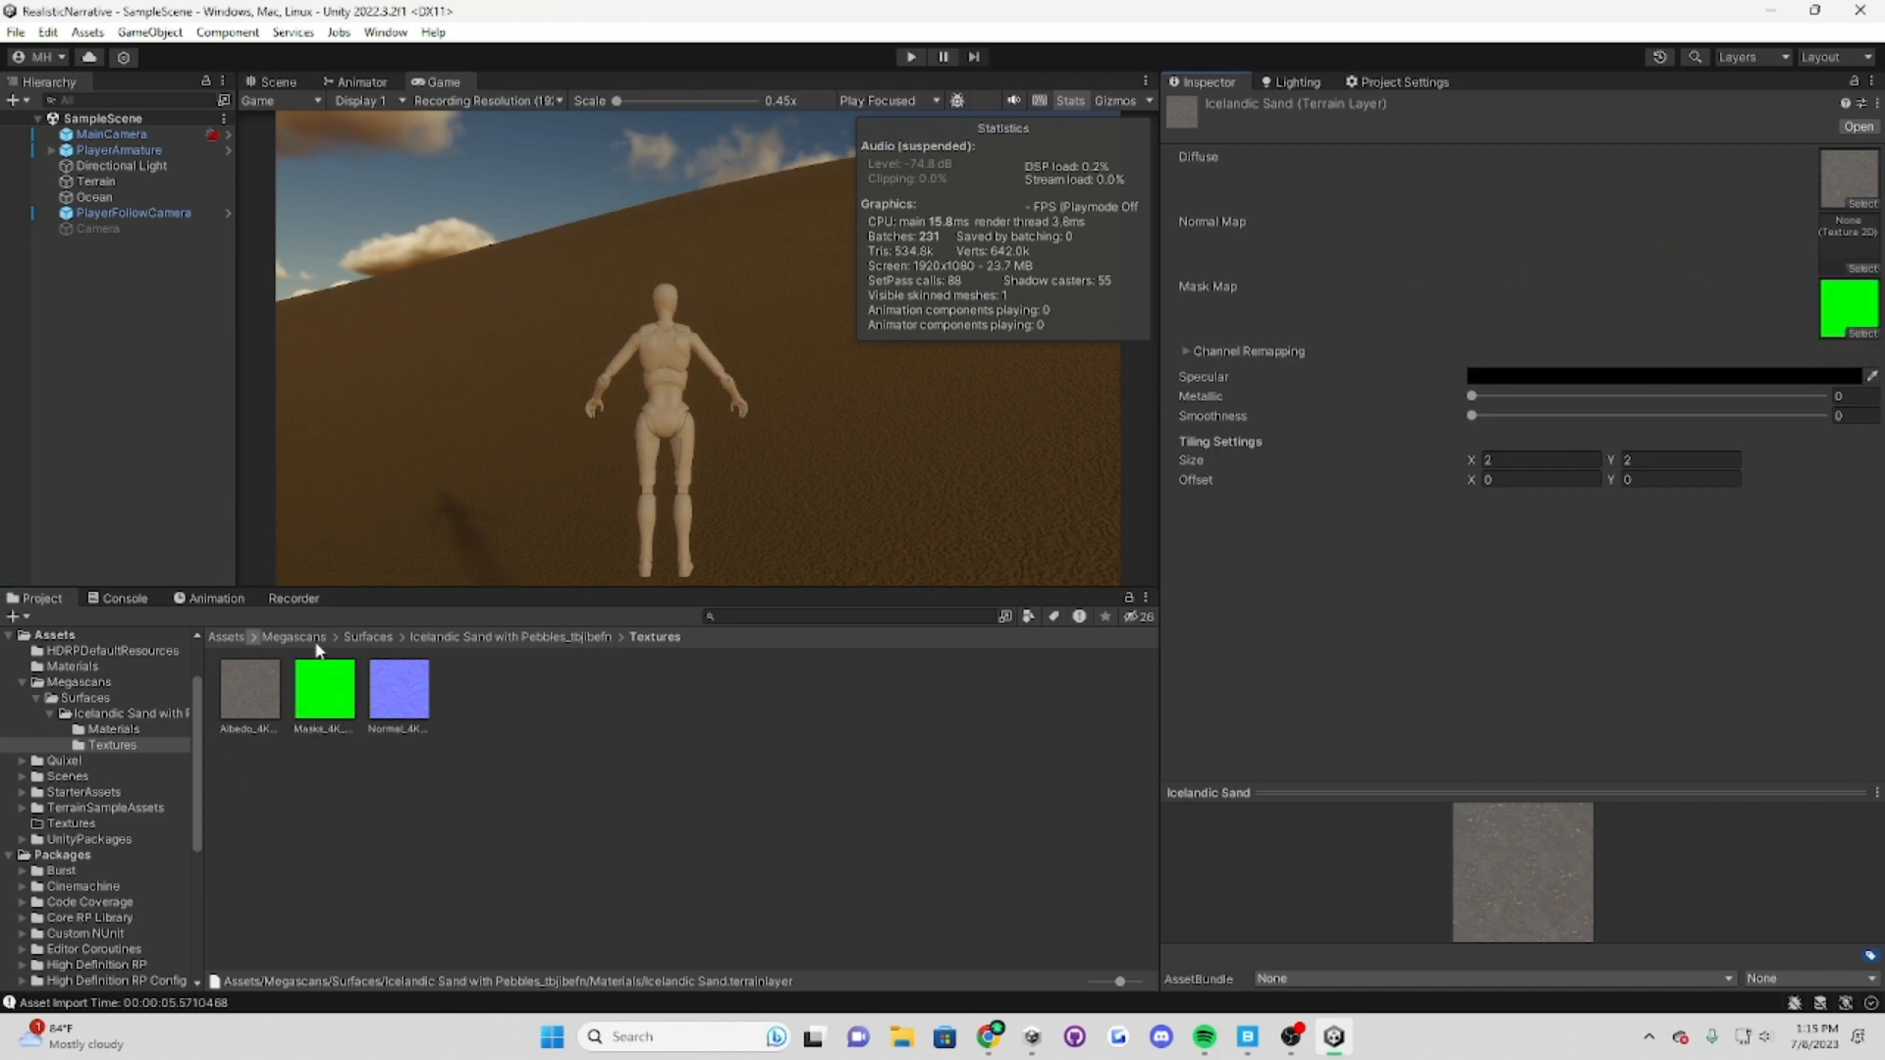
left_click_drag(398, 689, 1863, 259)
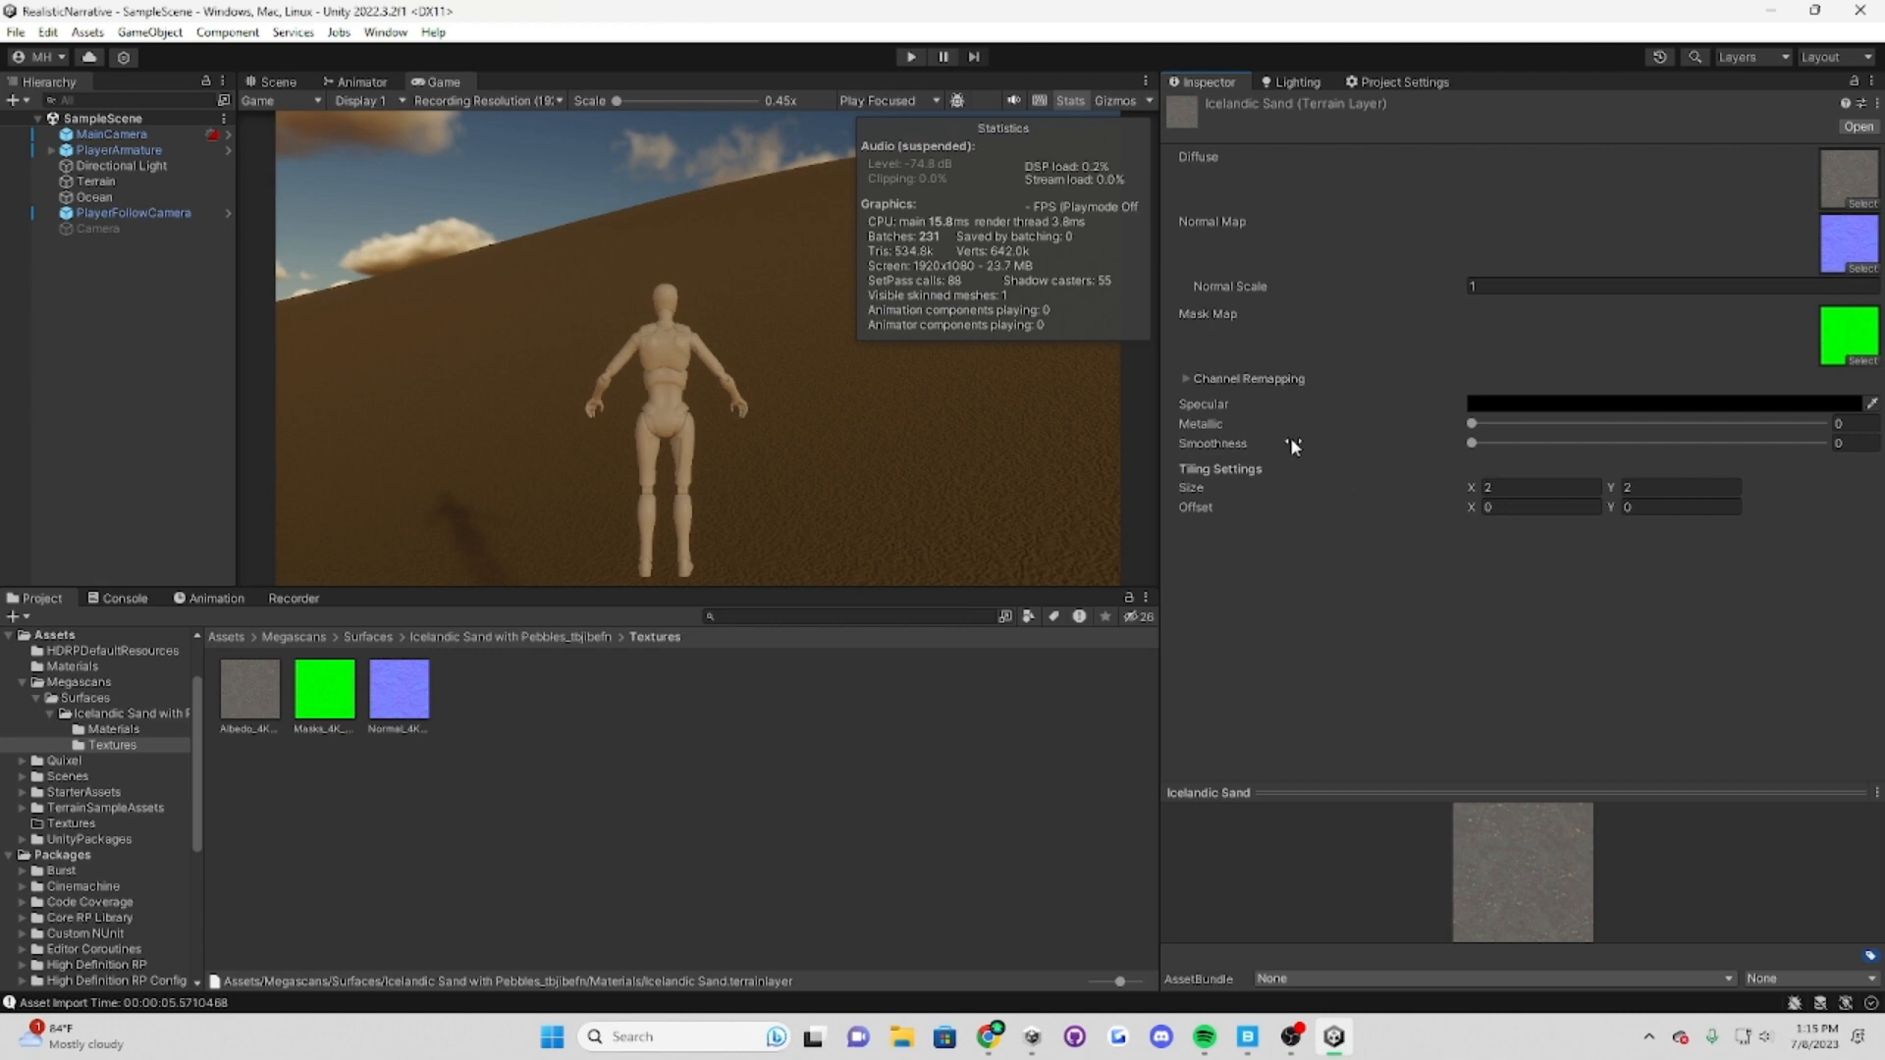
Step: Return to the surface's Materials folder and review the Icelandic Sand terrain layer's settings
left_click(462, 636)
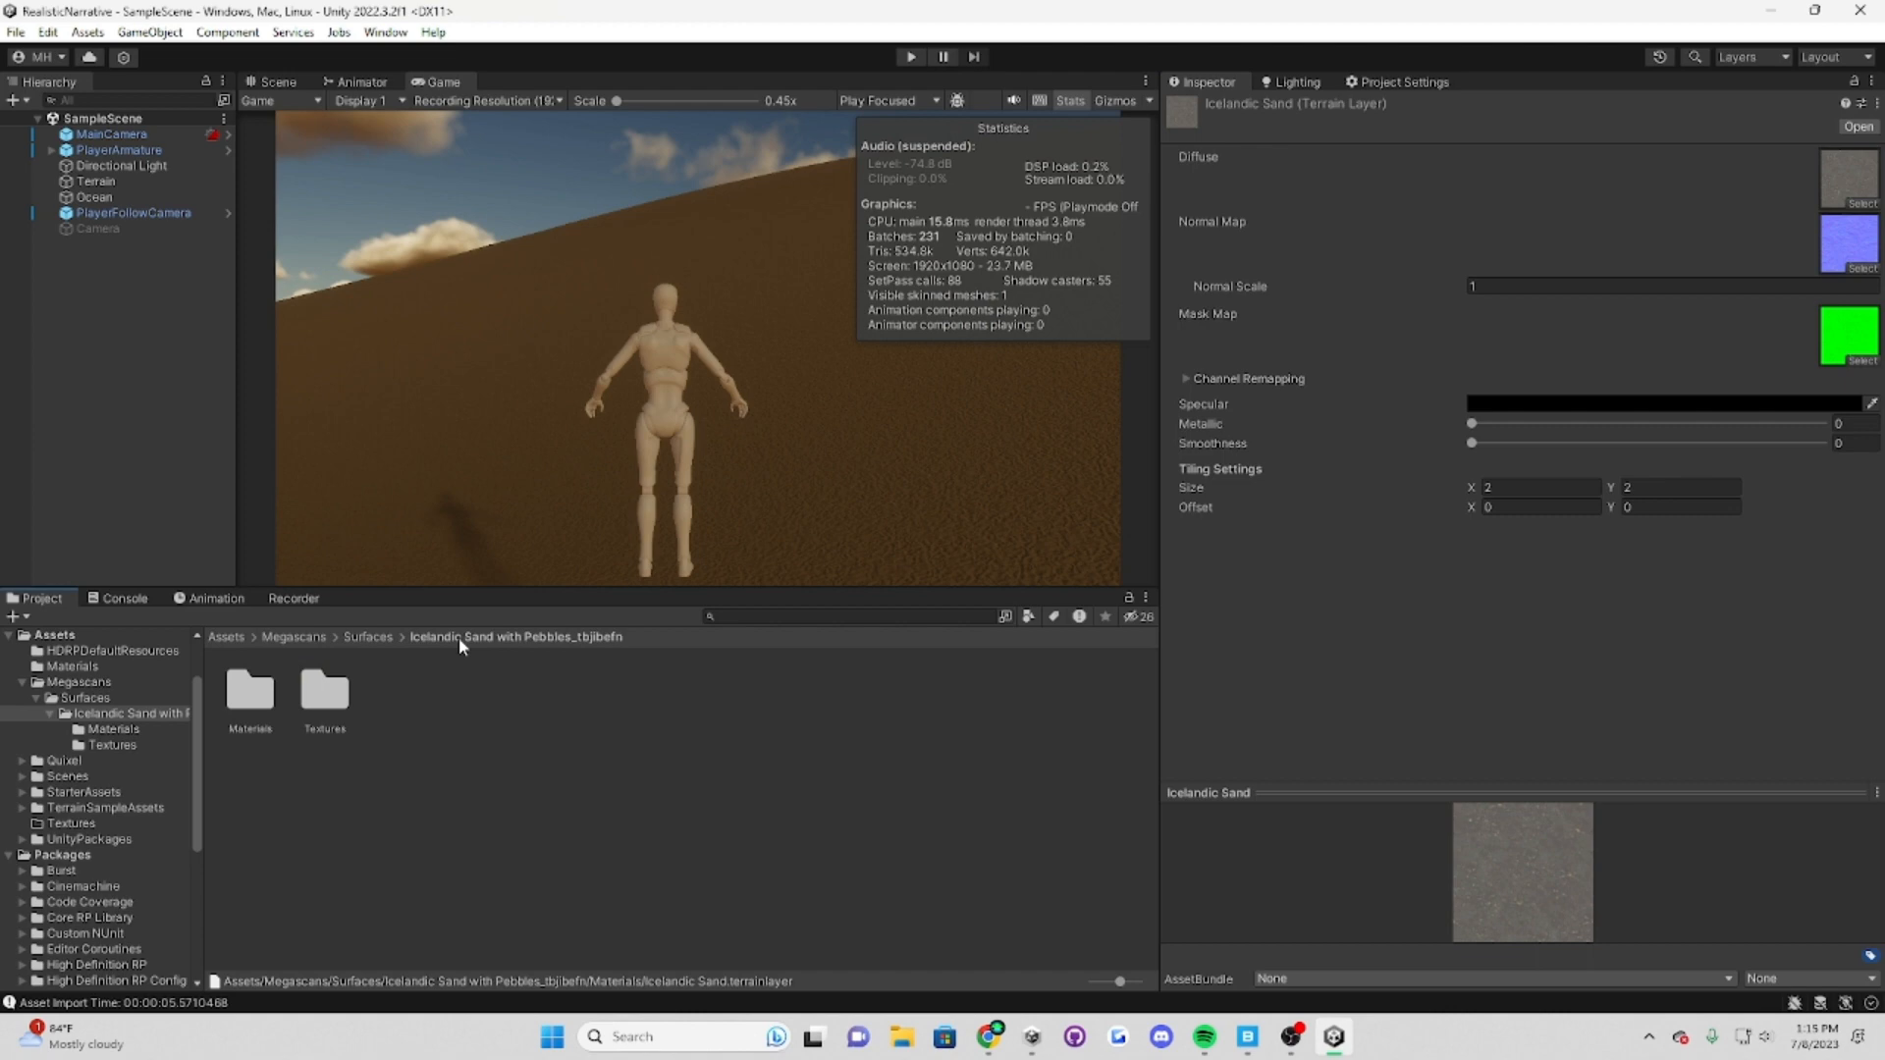
double_click(341, 695)
left_click(511, 636)
double_click(257, 692)
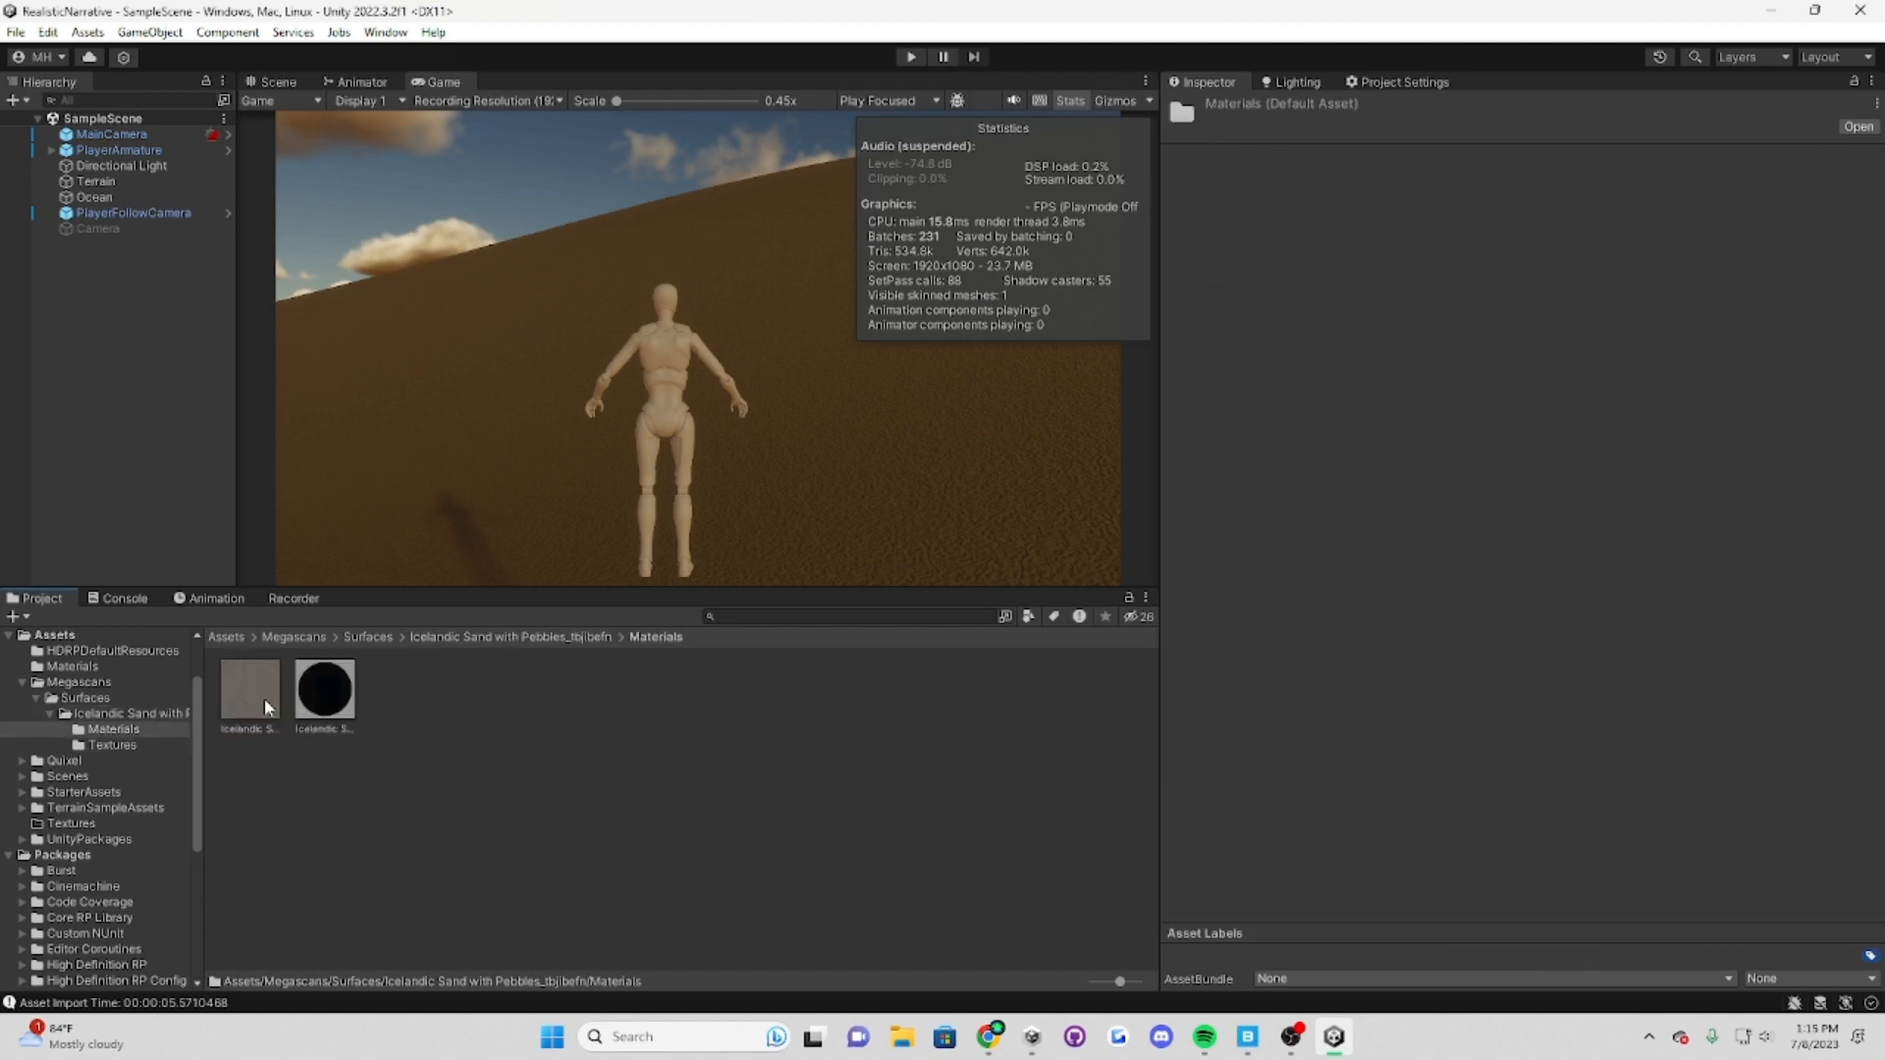
left_click(261, 722)
left_click(396, 534)
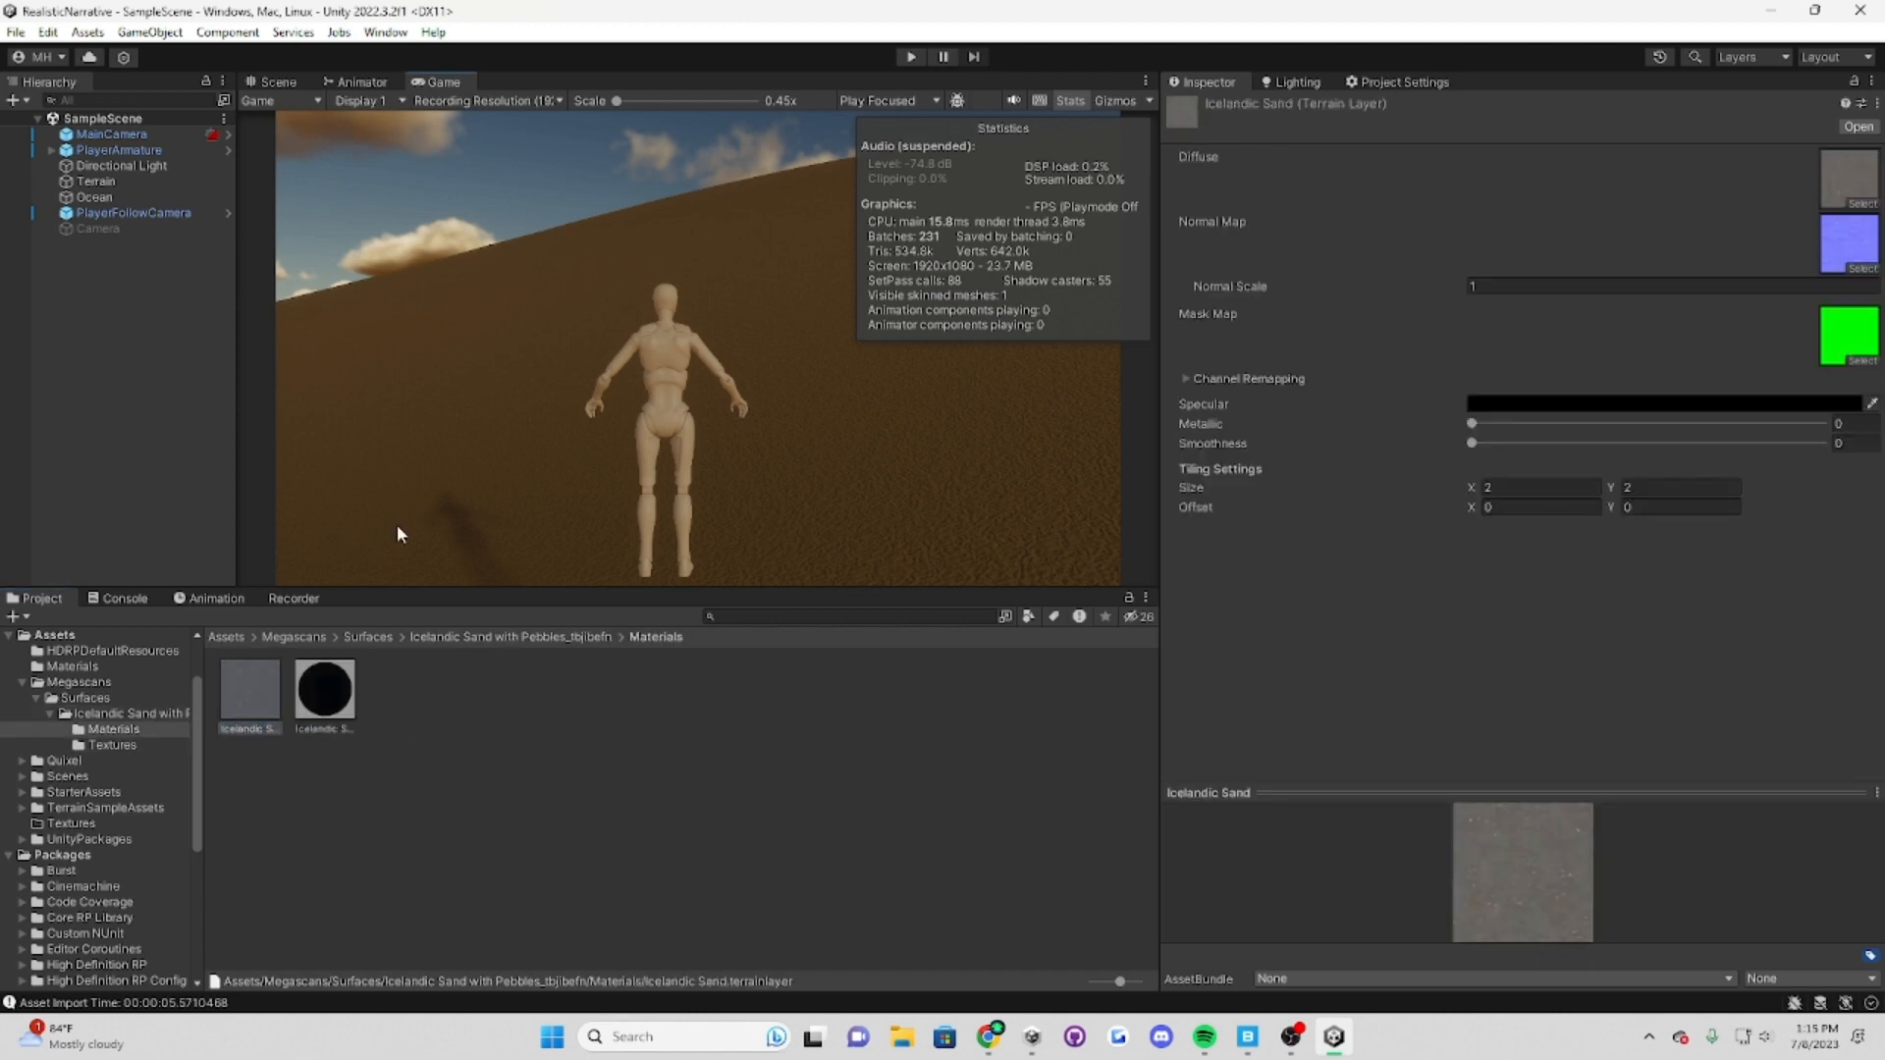
Step: Replace the Terrain's Sand_TerrainLayer with the Icelandic Sand terrain layer in the Paint Texture layer palette
left_click(120, 182)
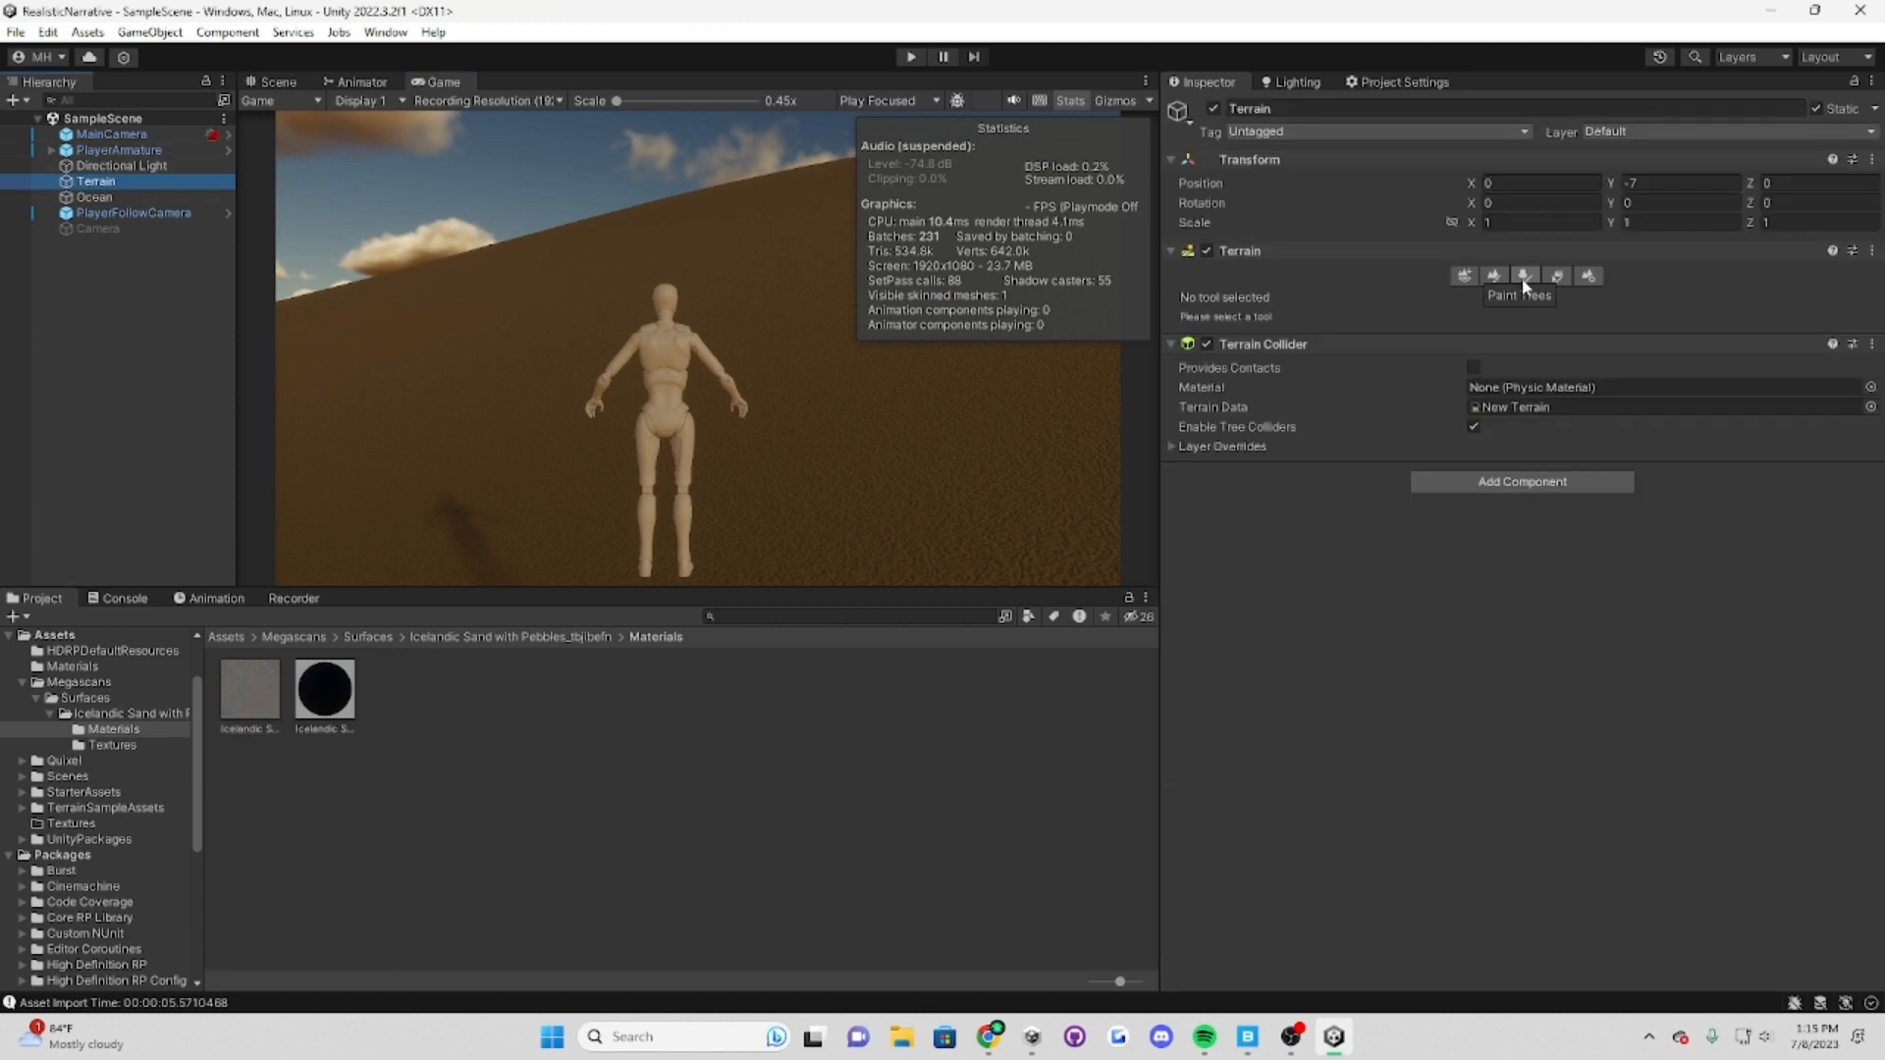
left_click(1493, 277)
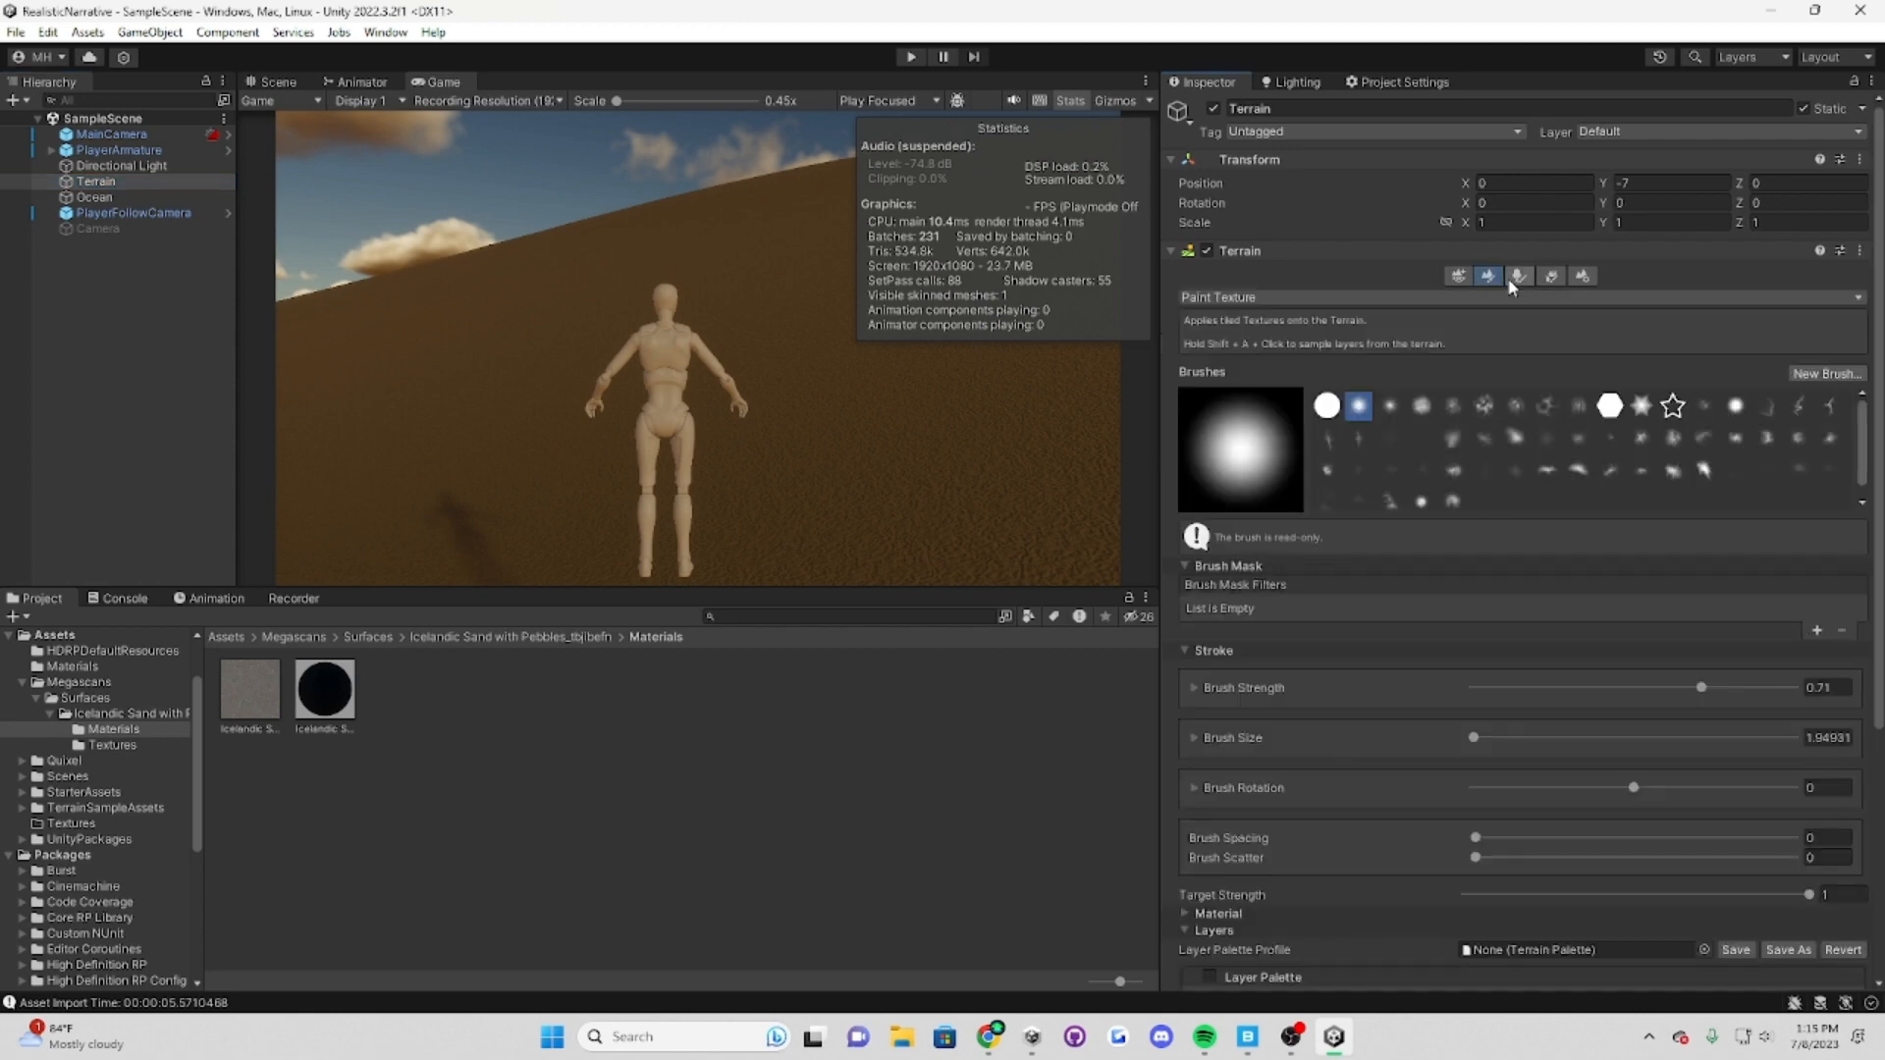
left_click(1299, 294)
left_click(1290, 511)
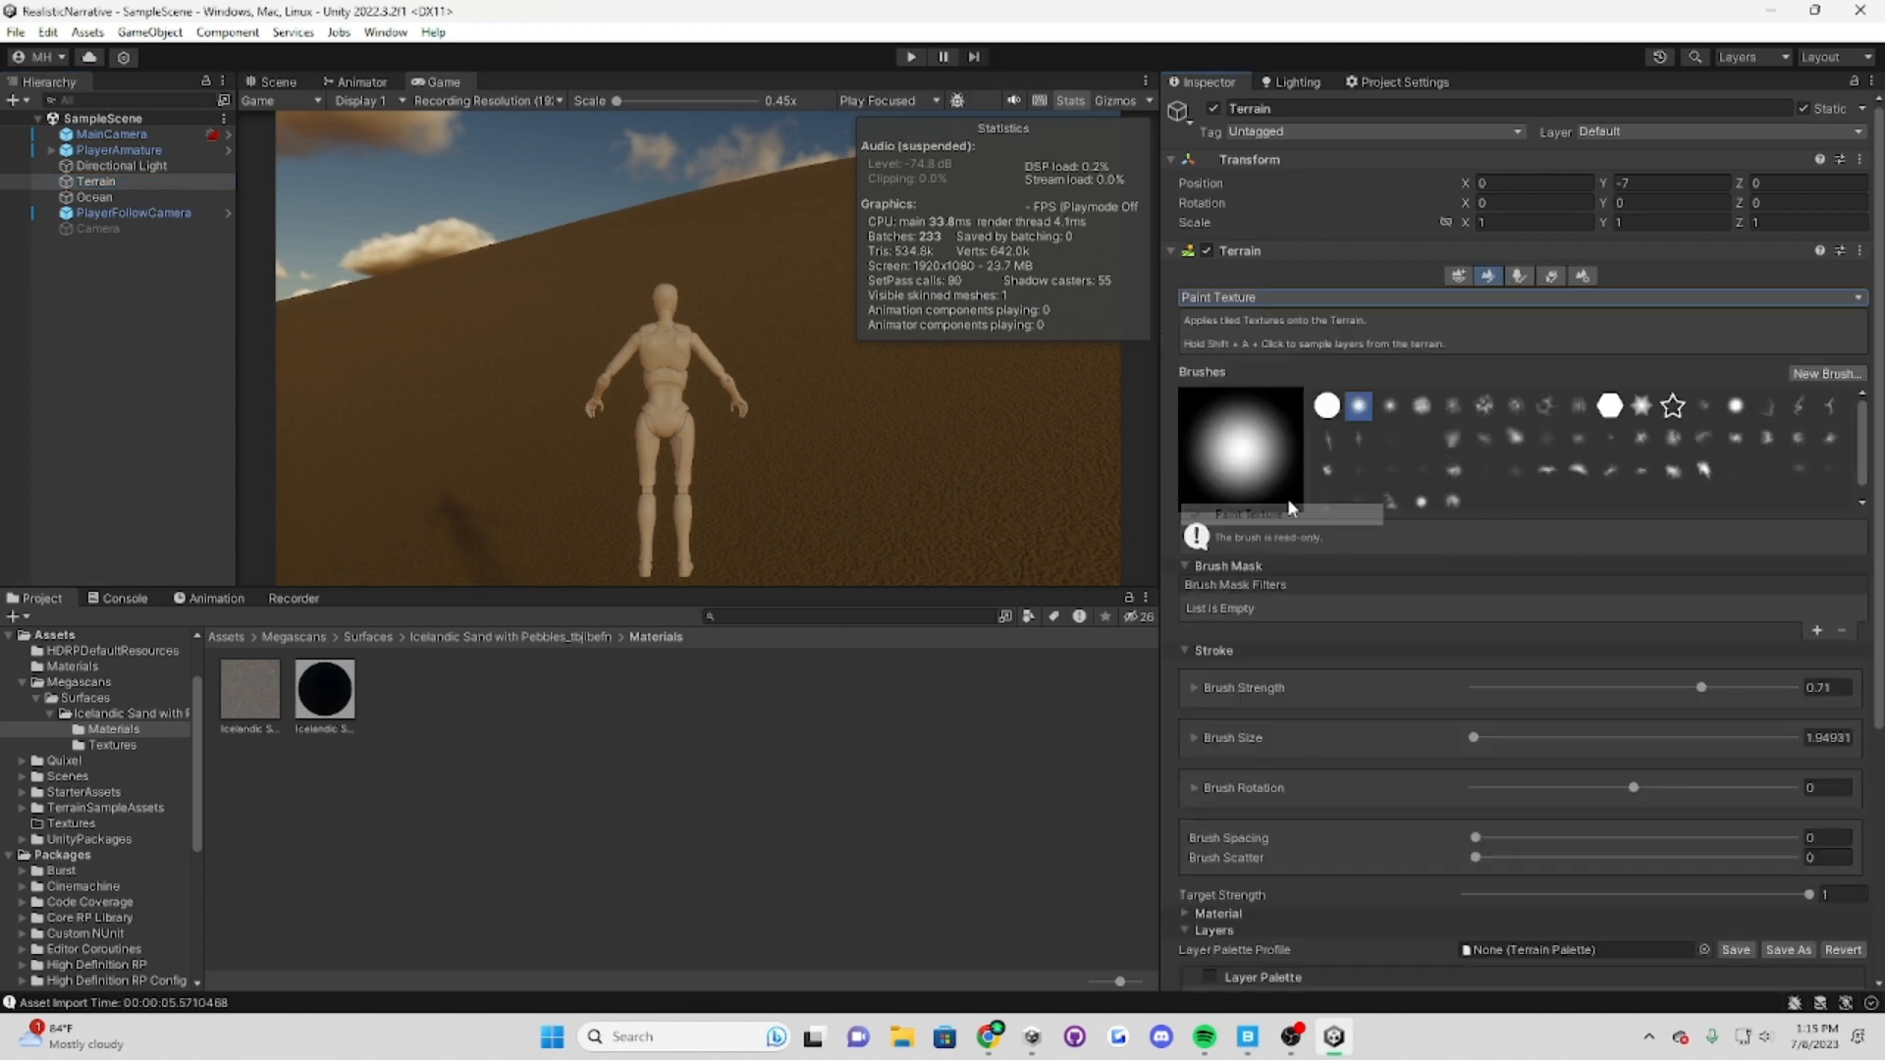
scroll(1389, 644, "down", 4)
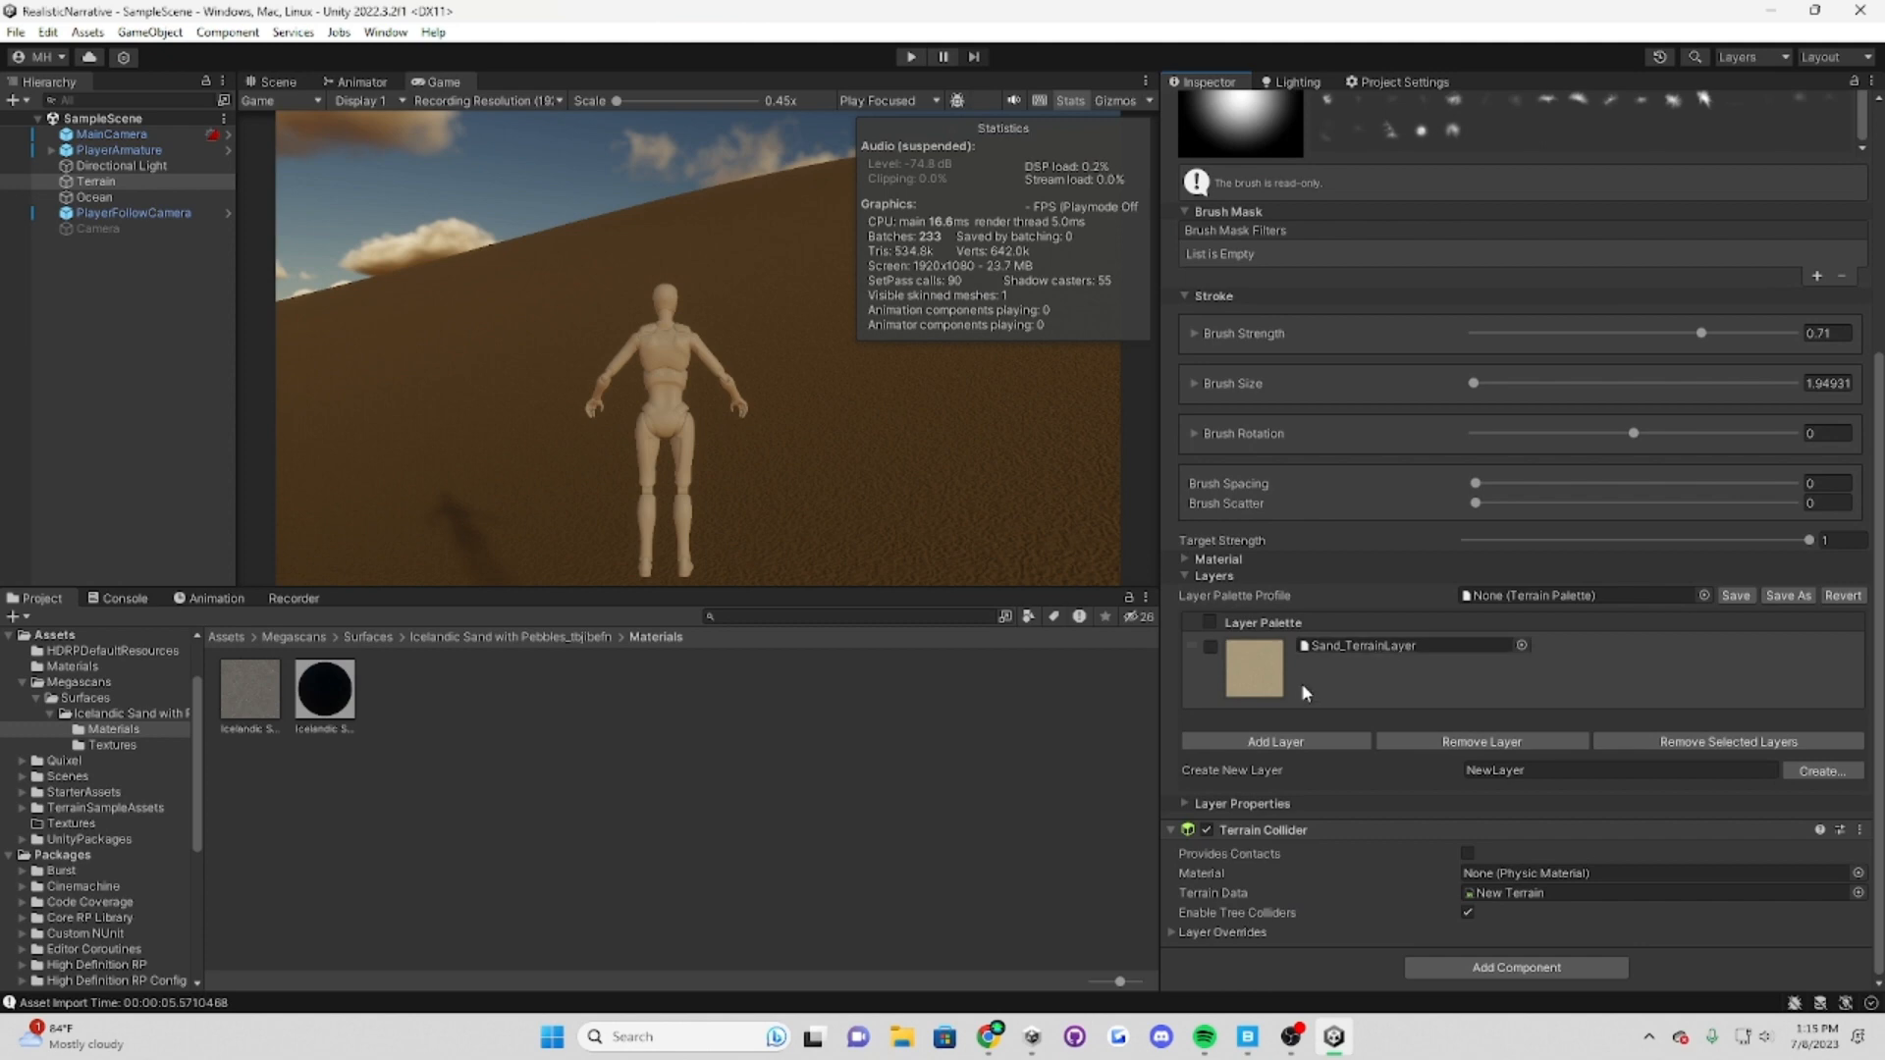
left_click(1521, 645)
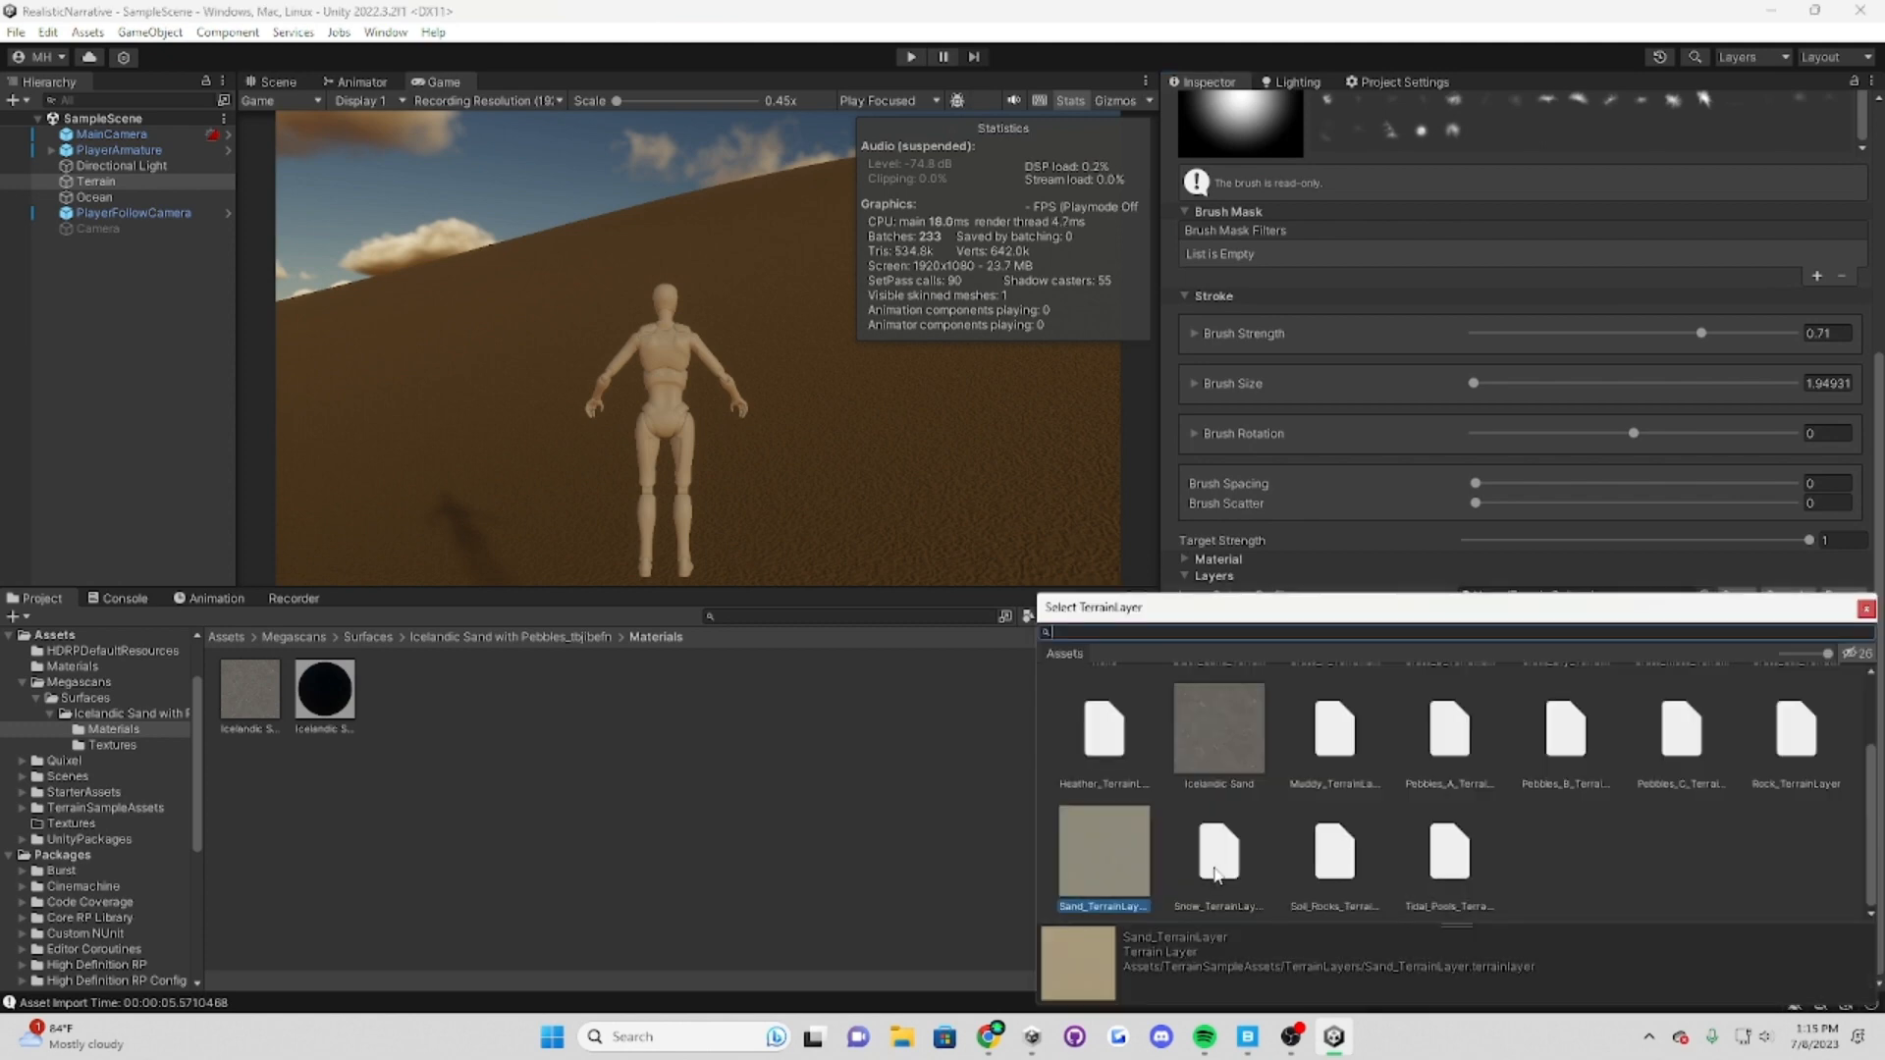
left_click(1240, 746)
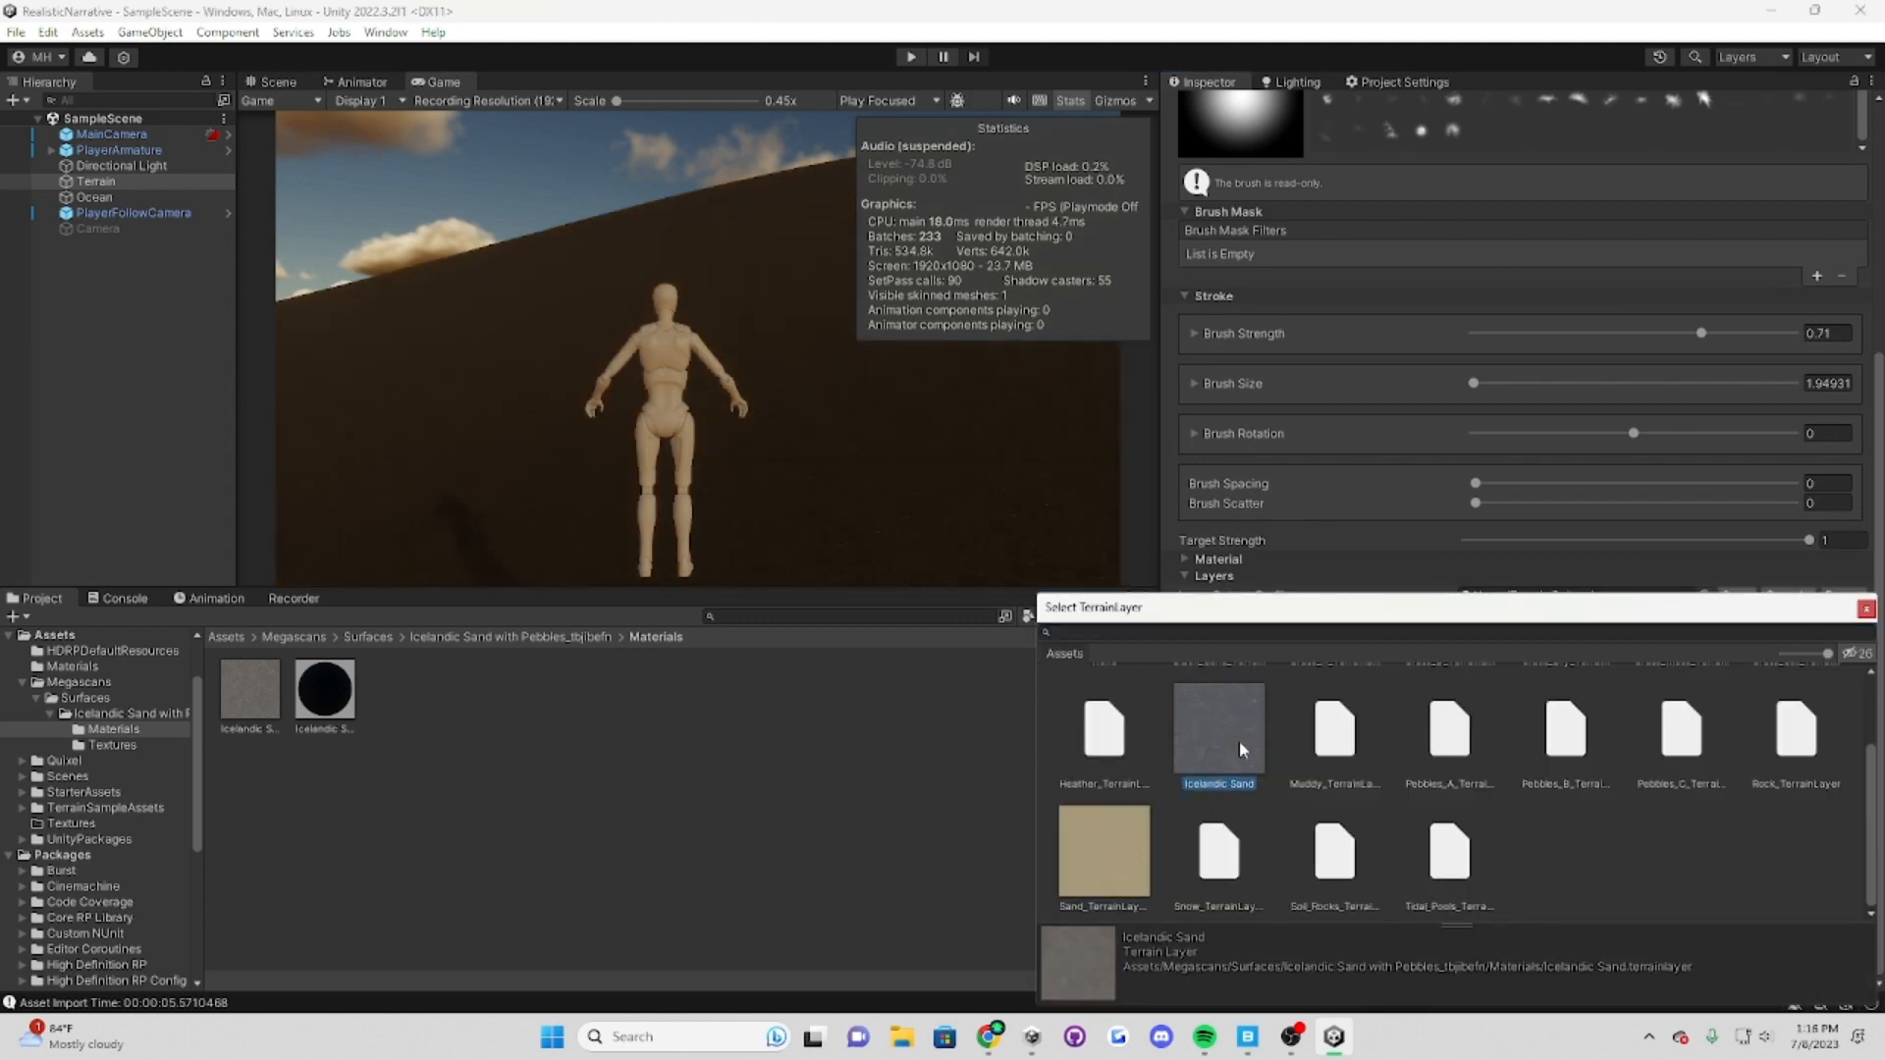
double_click(1239, 740)
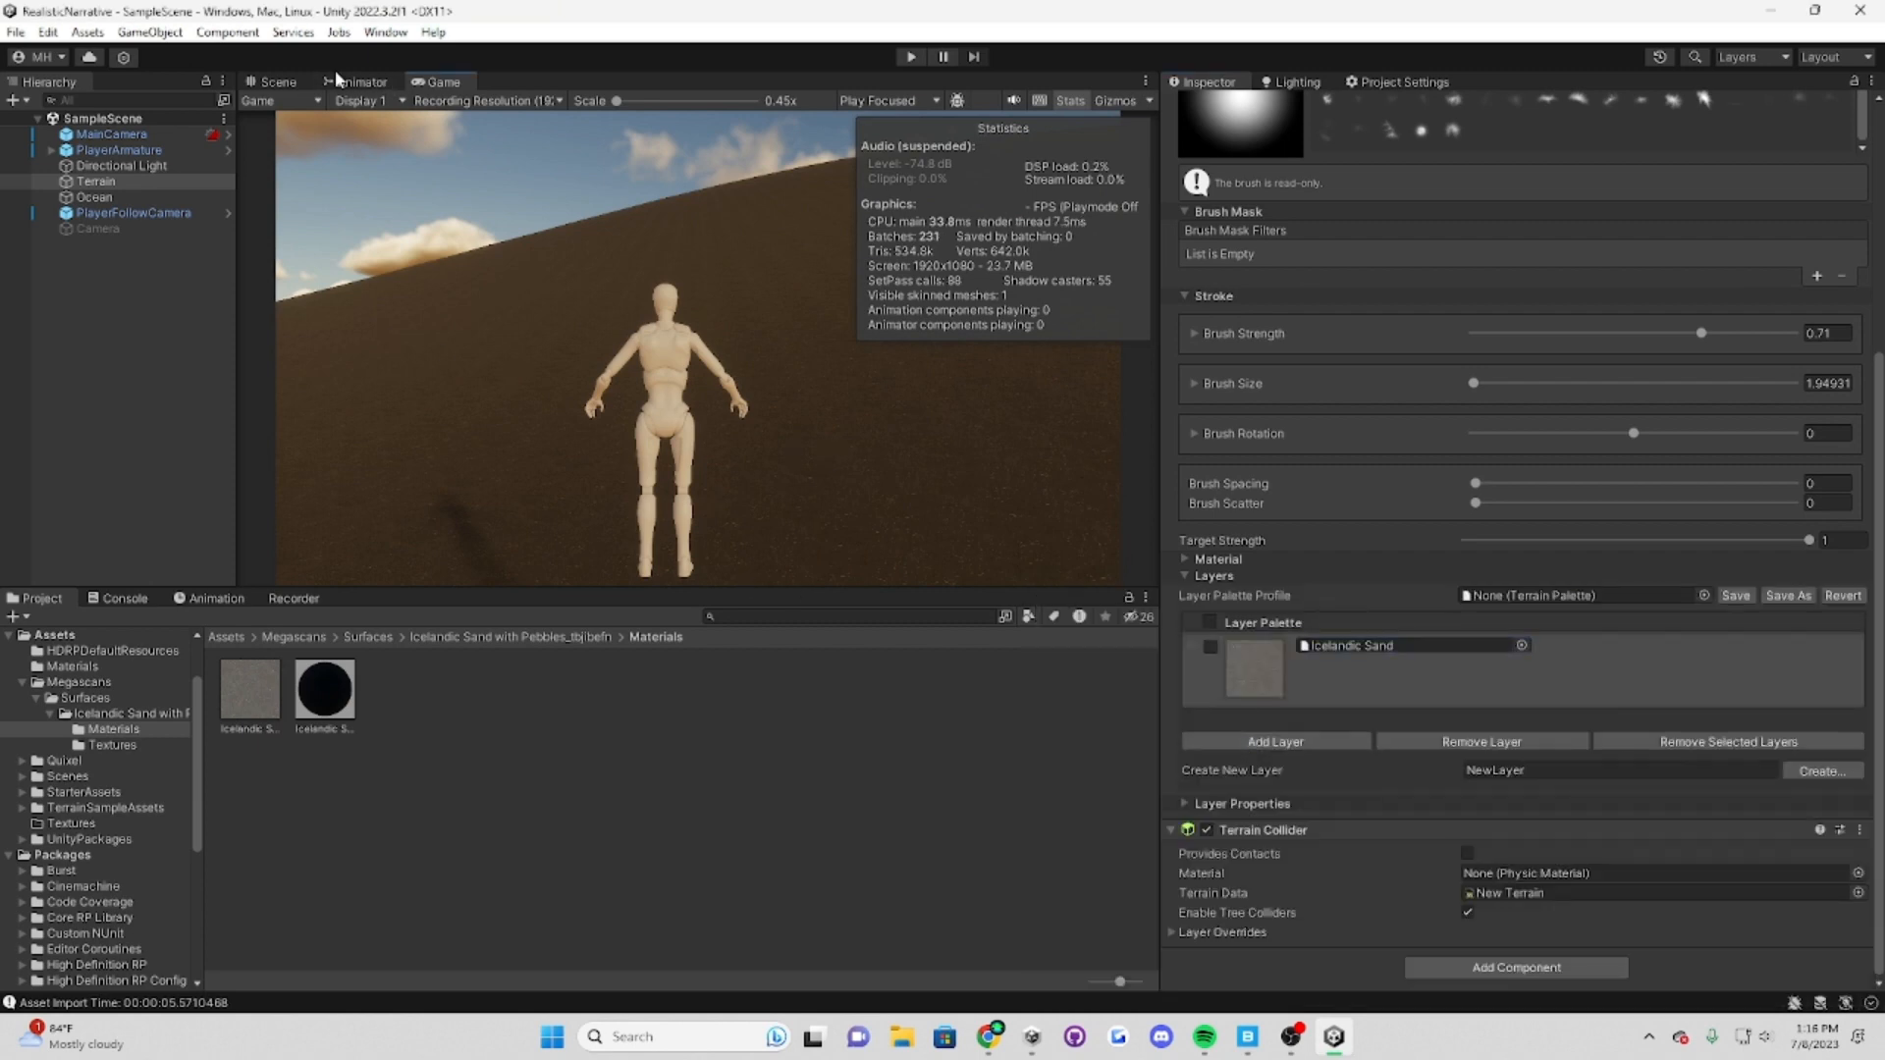
Step: Examine the retextured terrain around the character and shoreline in the Scene view
left_click(285, 81)
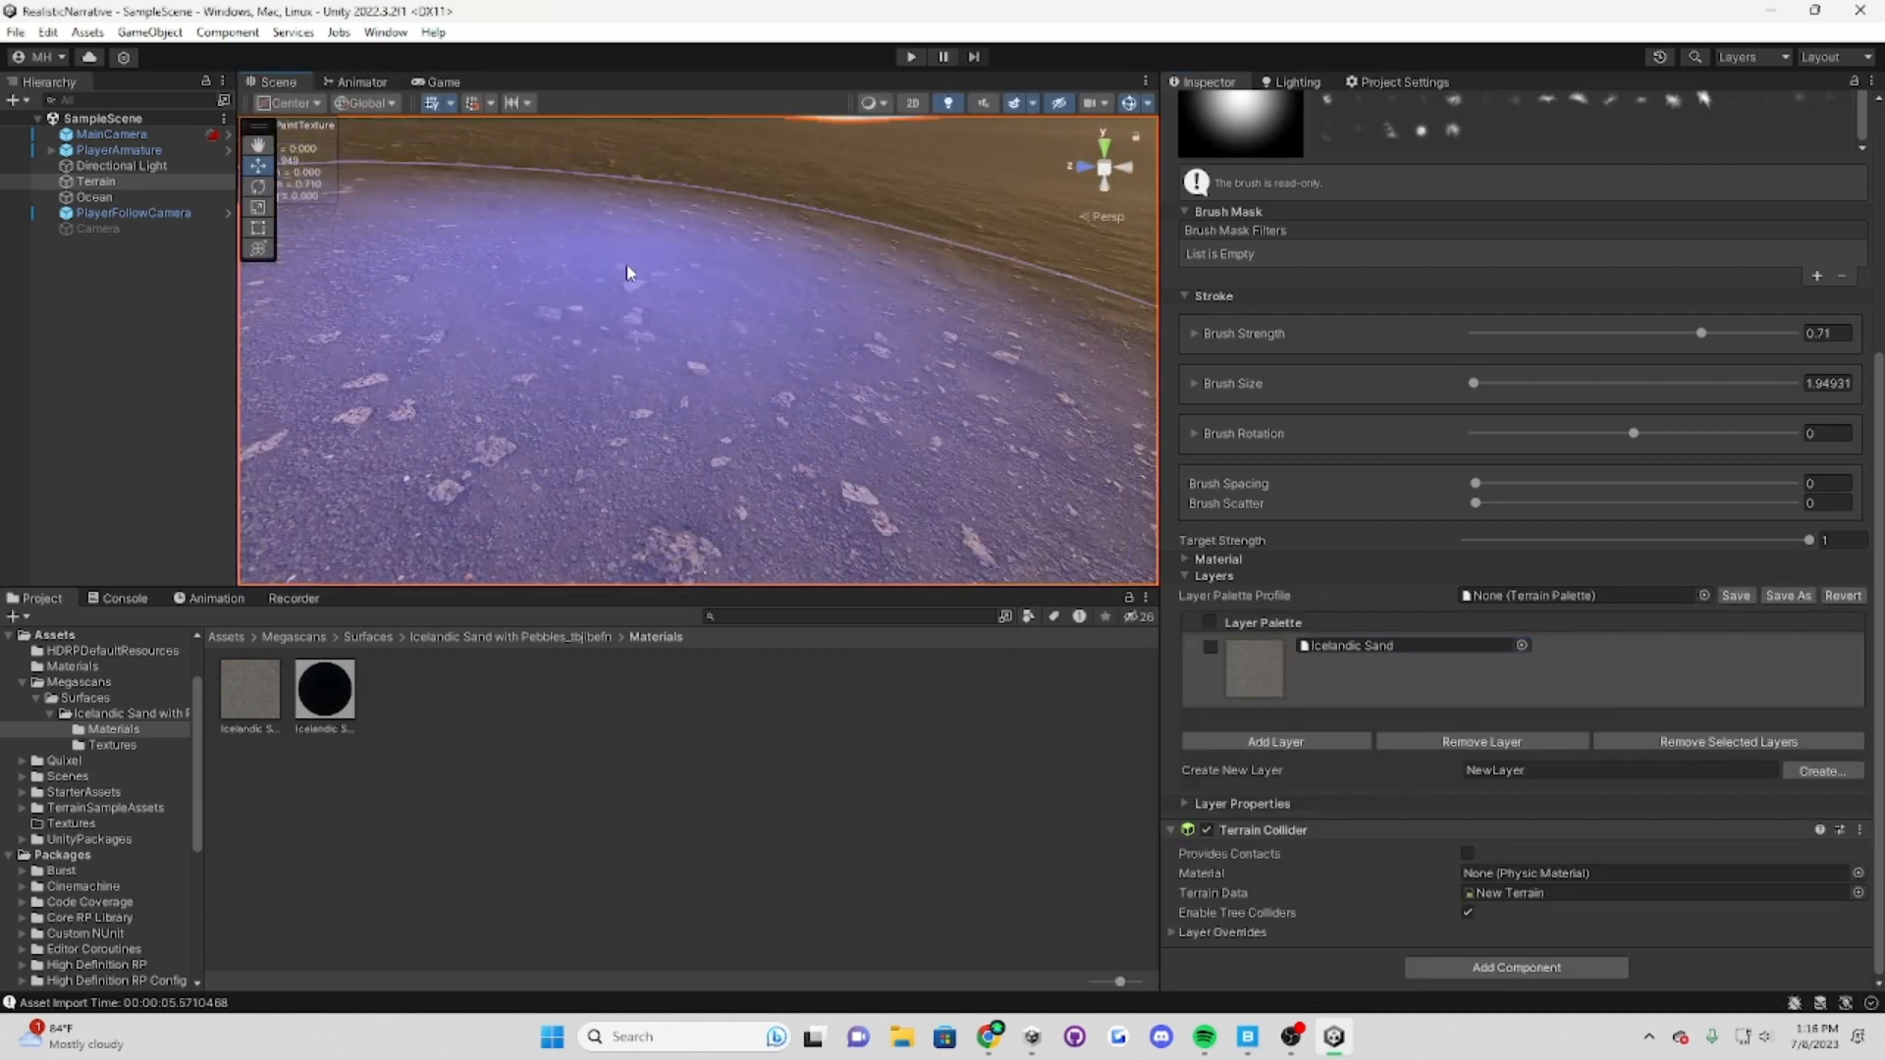
mouse_move(630, 273)
right_mouse_down()
mouse_move(992, 370)
mouse_move(1074, 357)
mouse_move(1247, 202)
mouse_move(1256, 270)
mouse_move(1259, 140)
mouse_move(1315, 207)
mouse_move(1319, 160)
mouse_move(1314, 295)
right_mouse_up()
key("s")
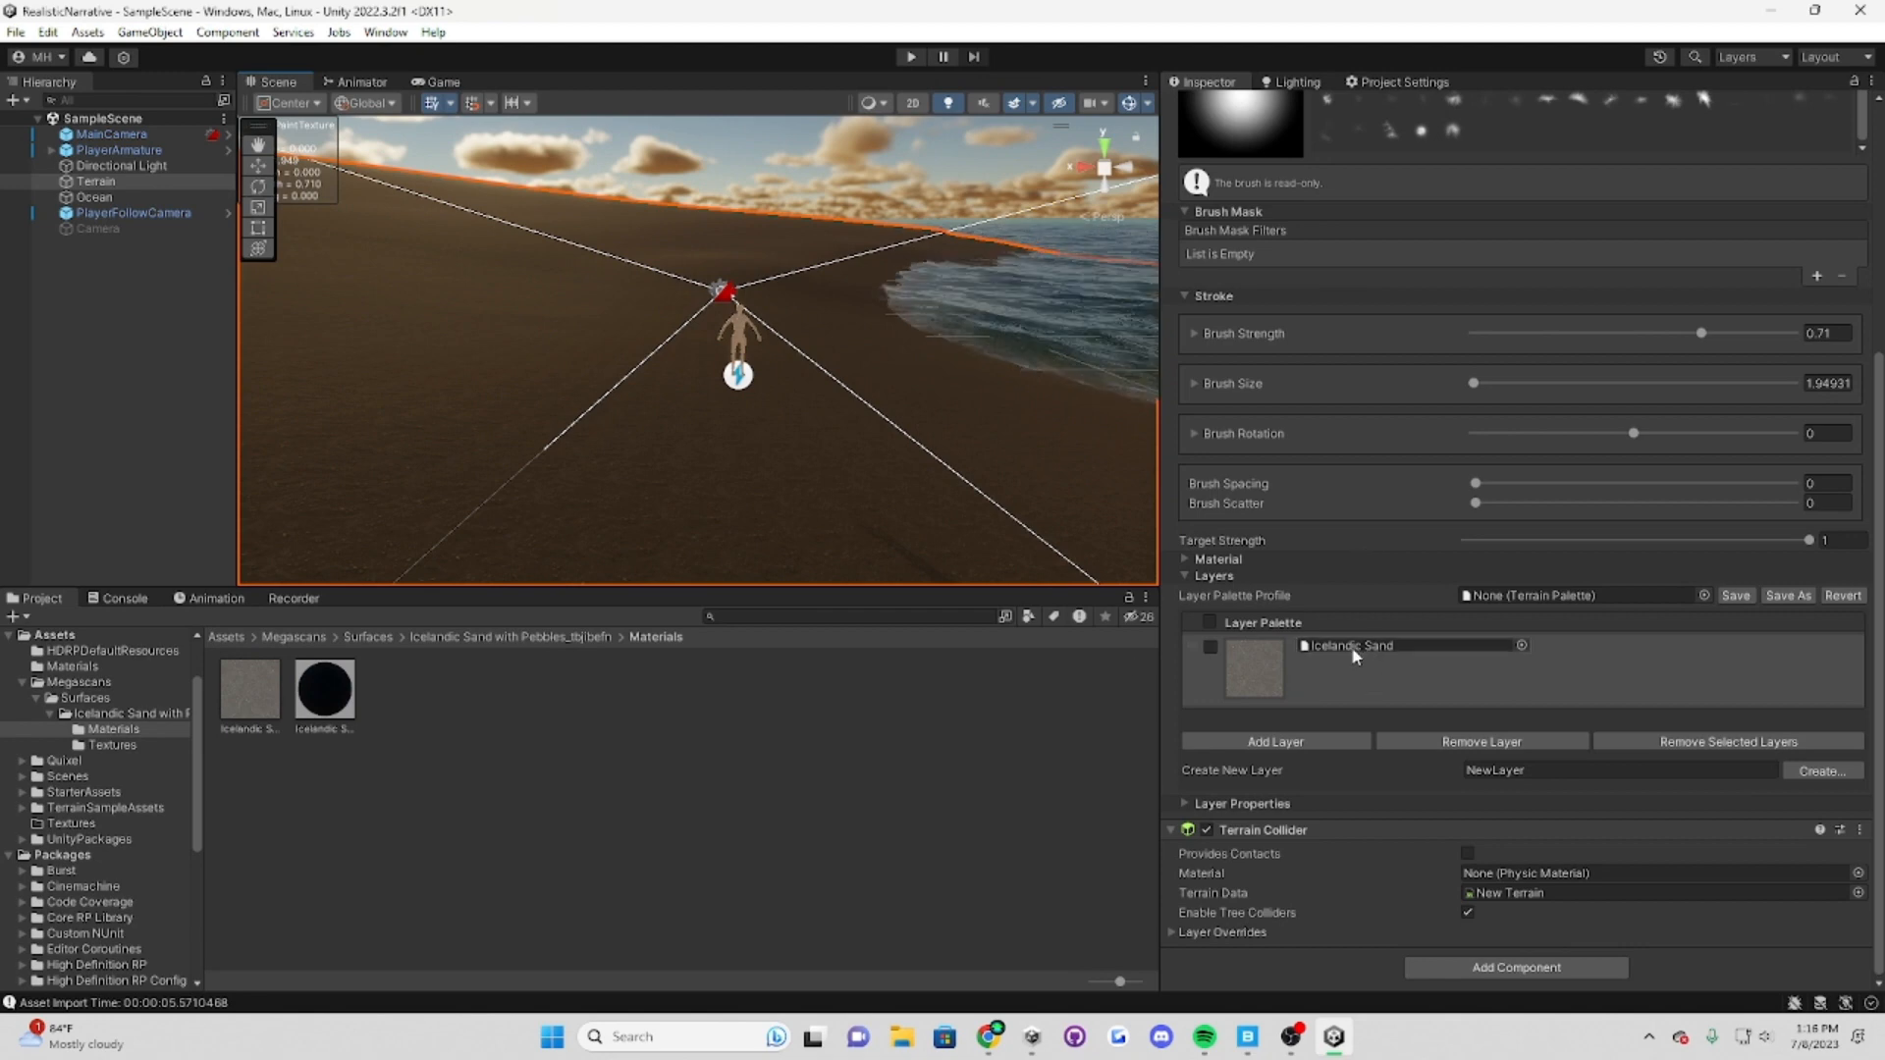
Step: Show the Icelandic Sand terrain layer's settings, run the game and enlarge the Game view to inspect the ground
left_click(257, 693)
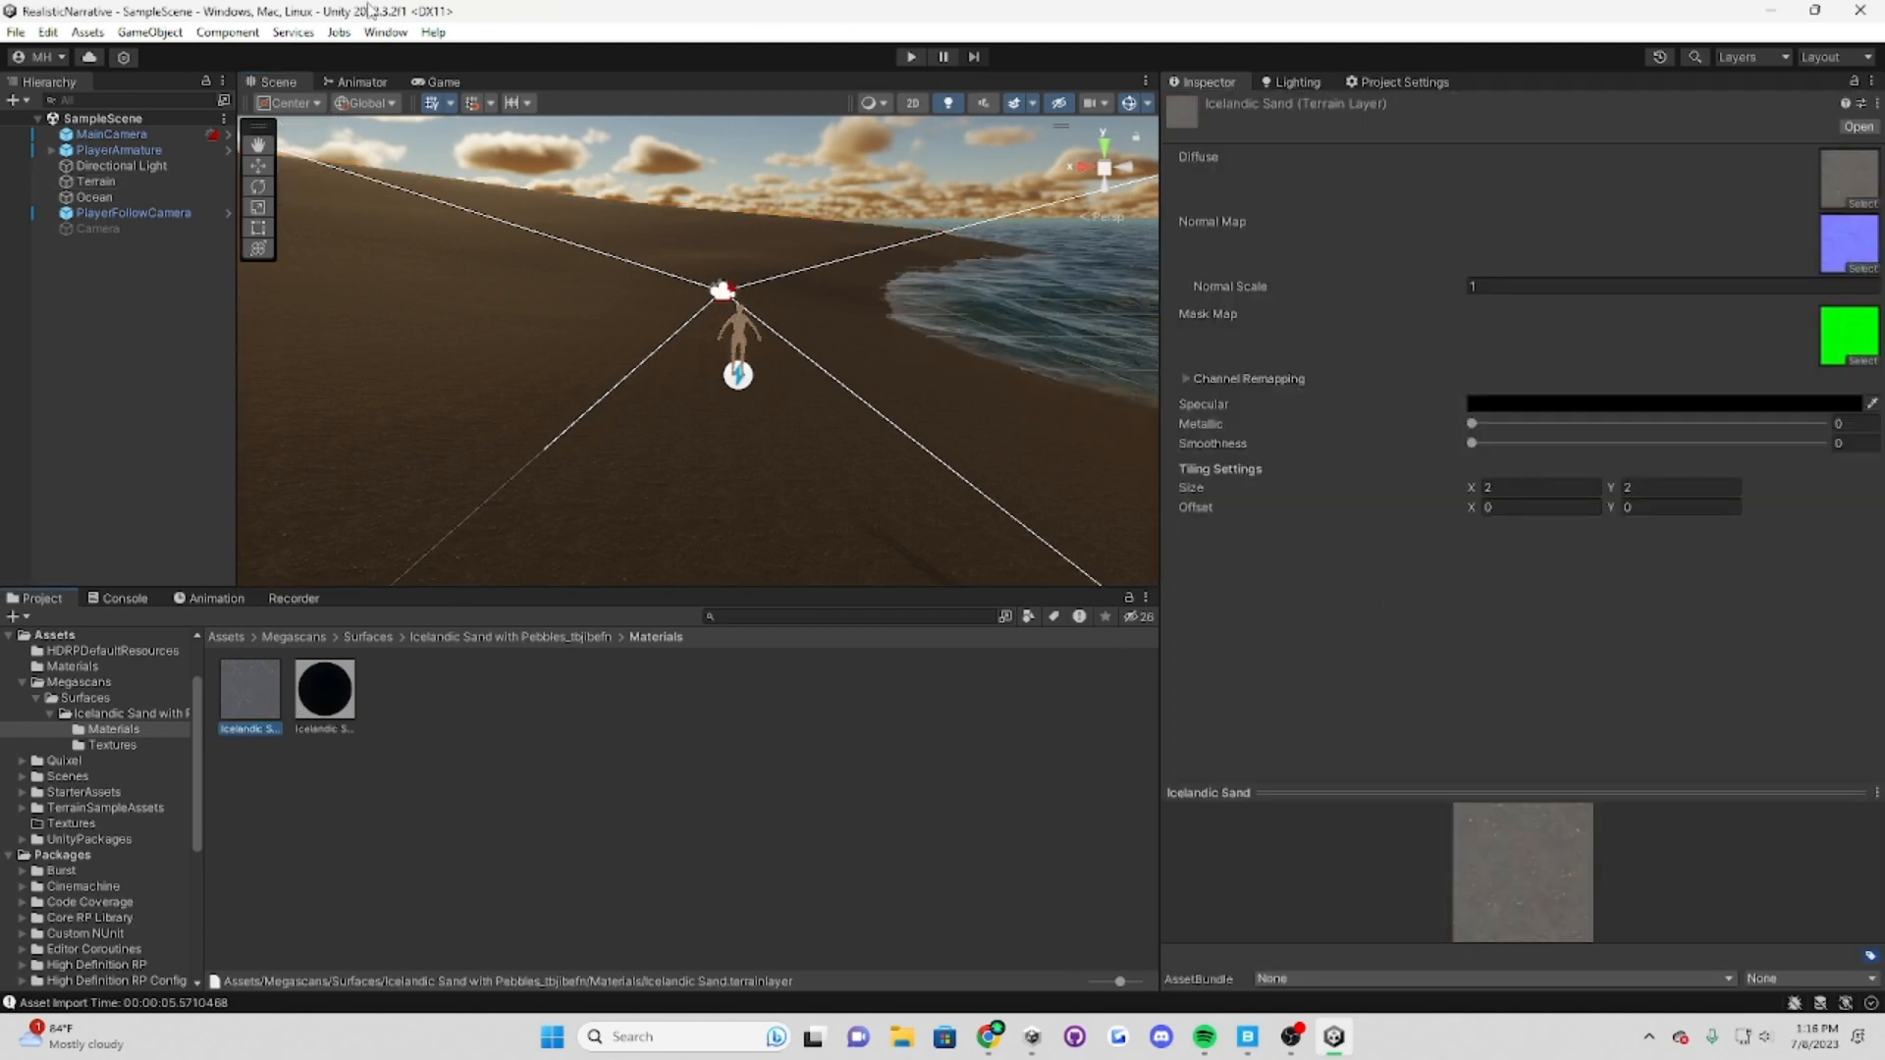
left_click(438, 83)
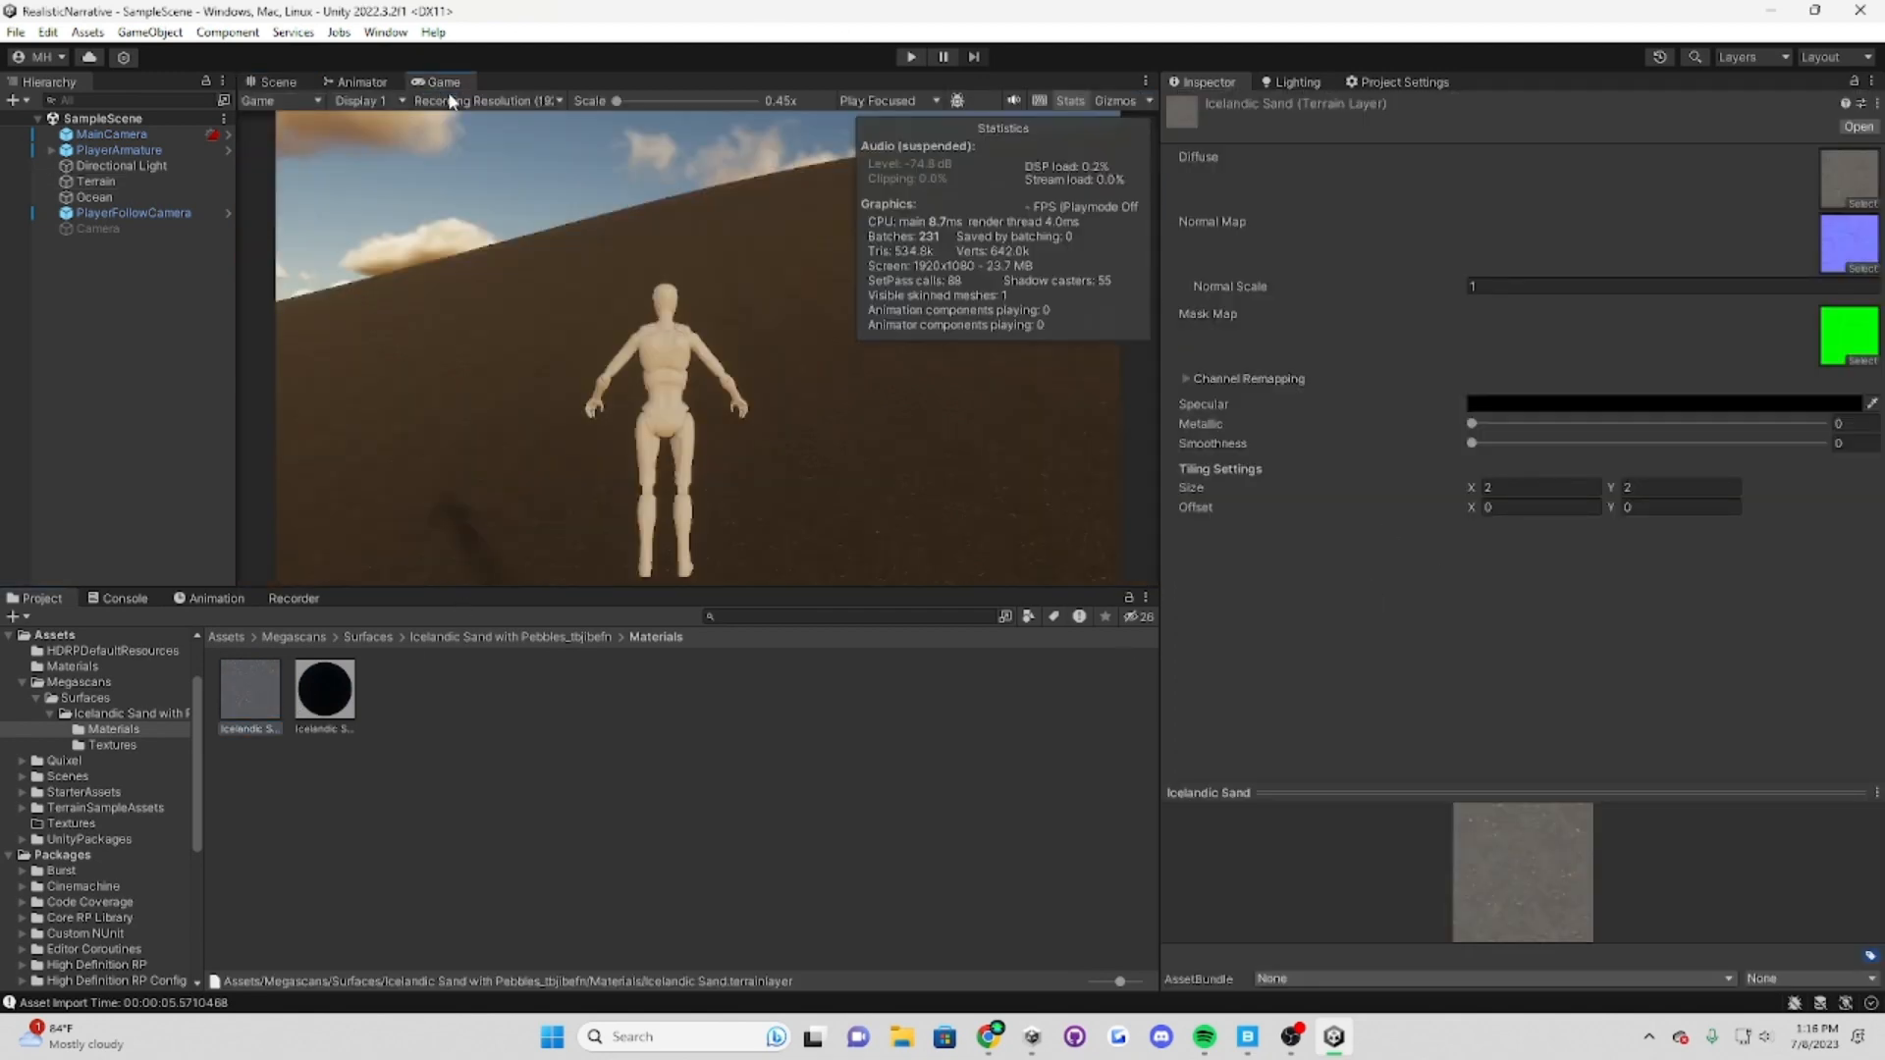
left_click(911, 58)
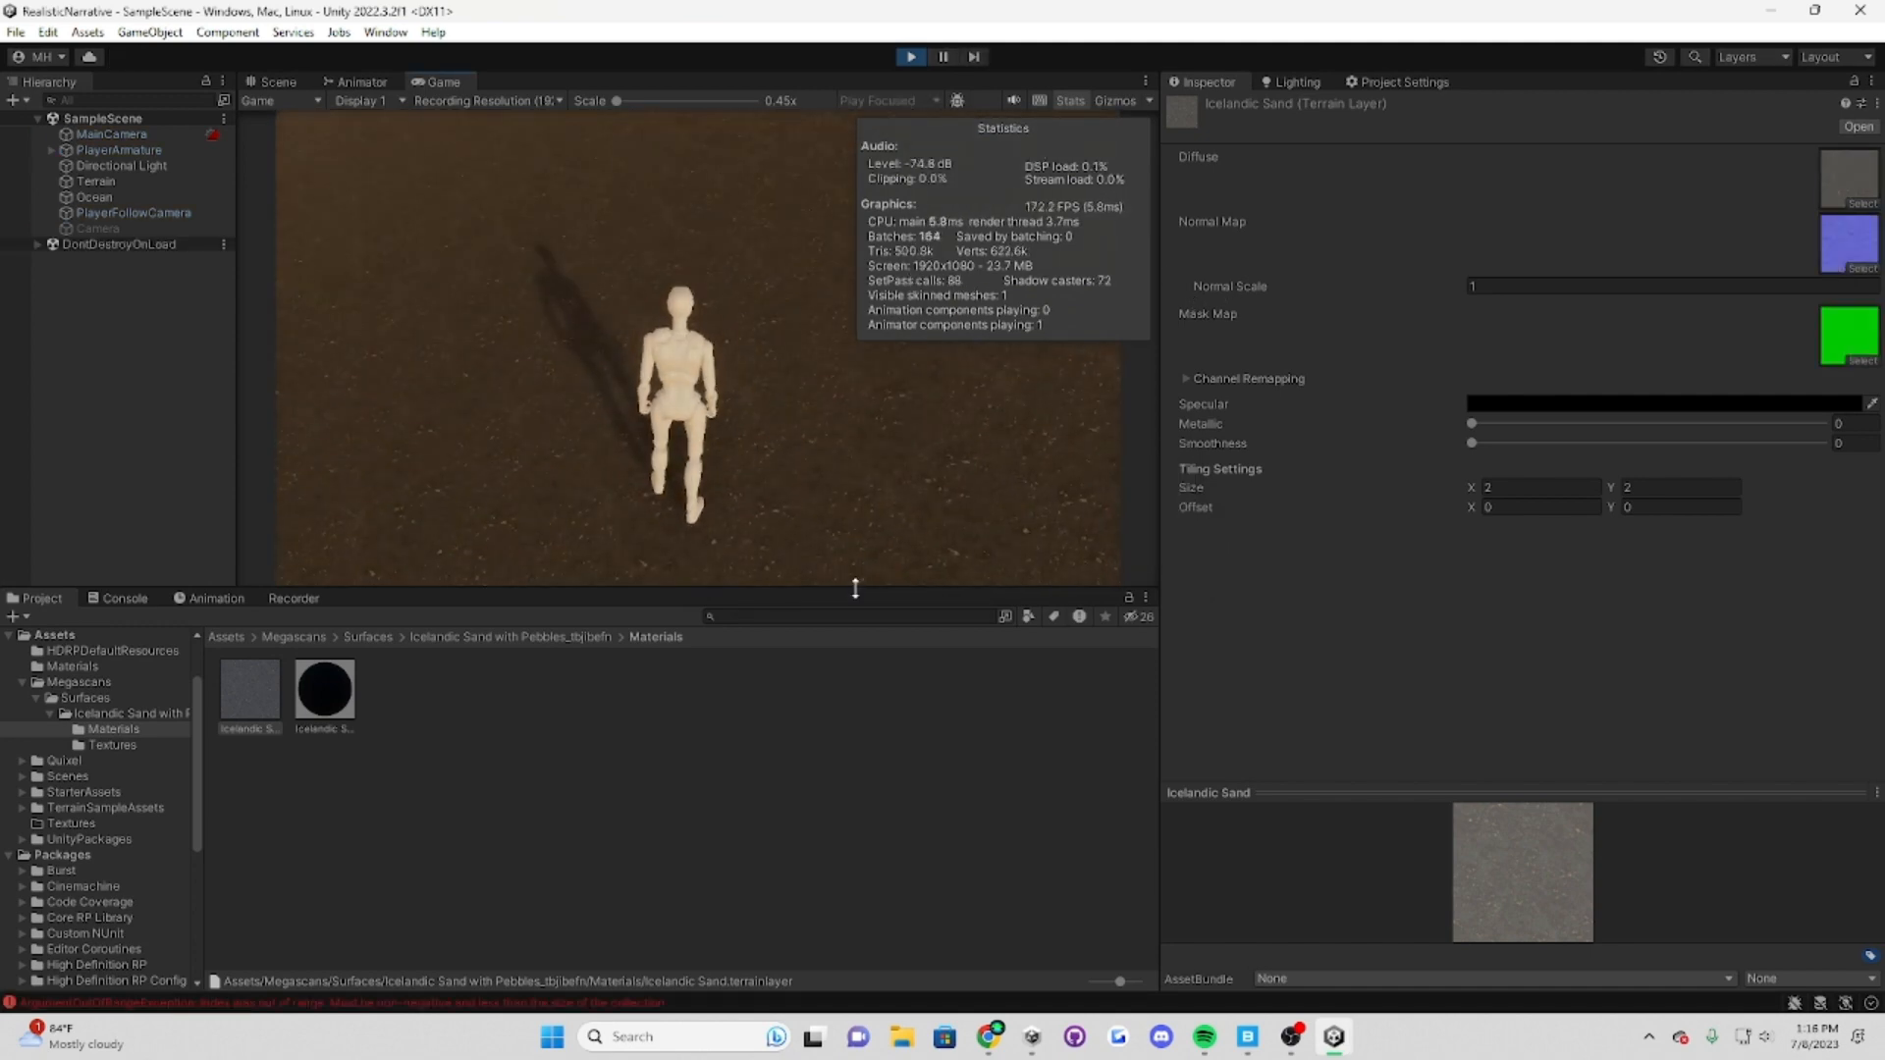
left_click_drag(855, 587, 880, 830)
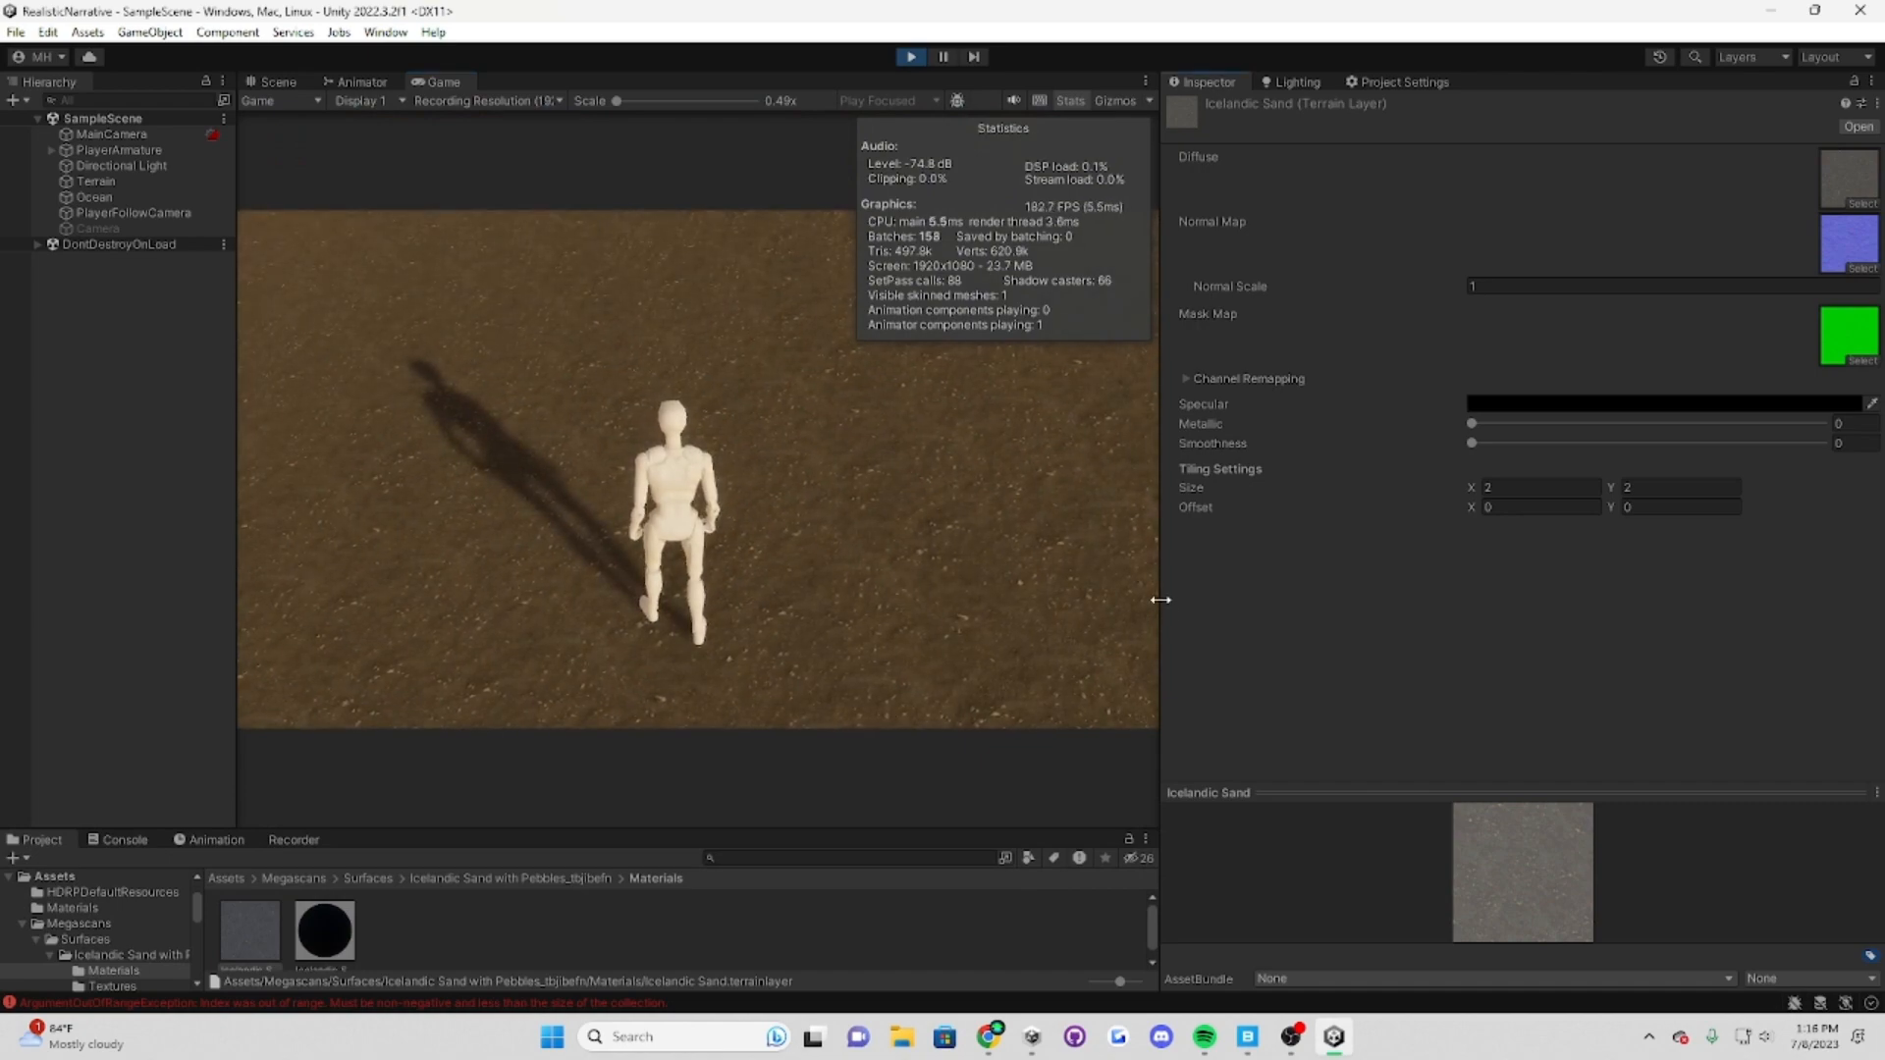
left_click_drag(1162, 601, 1509, 607)
left_click(1211, 611)
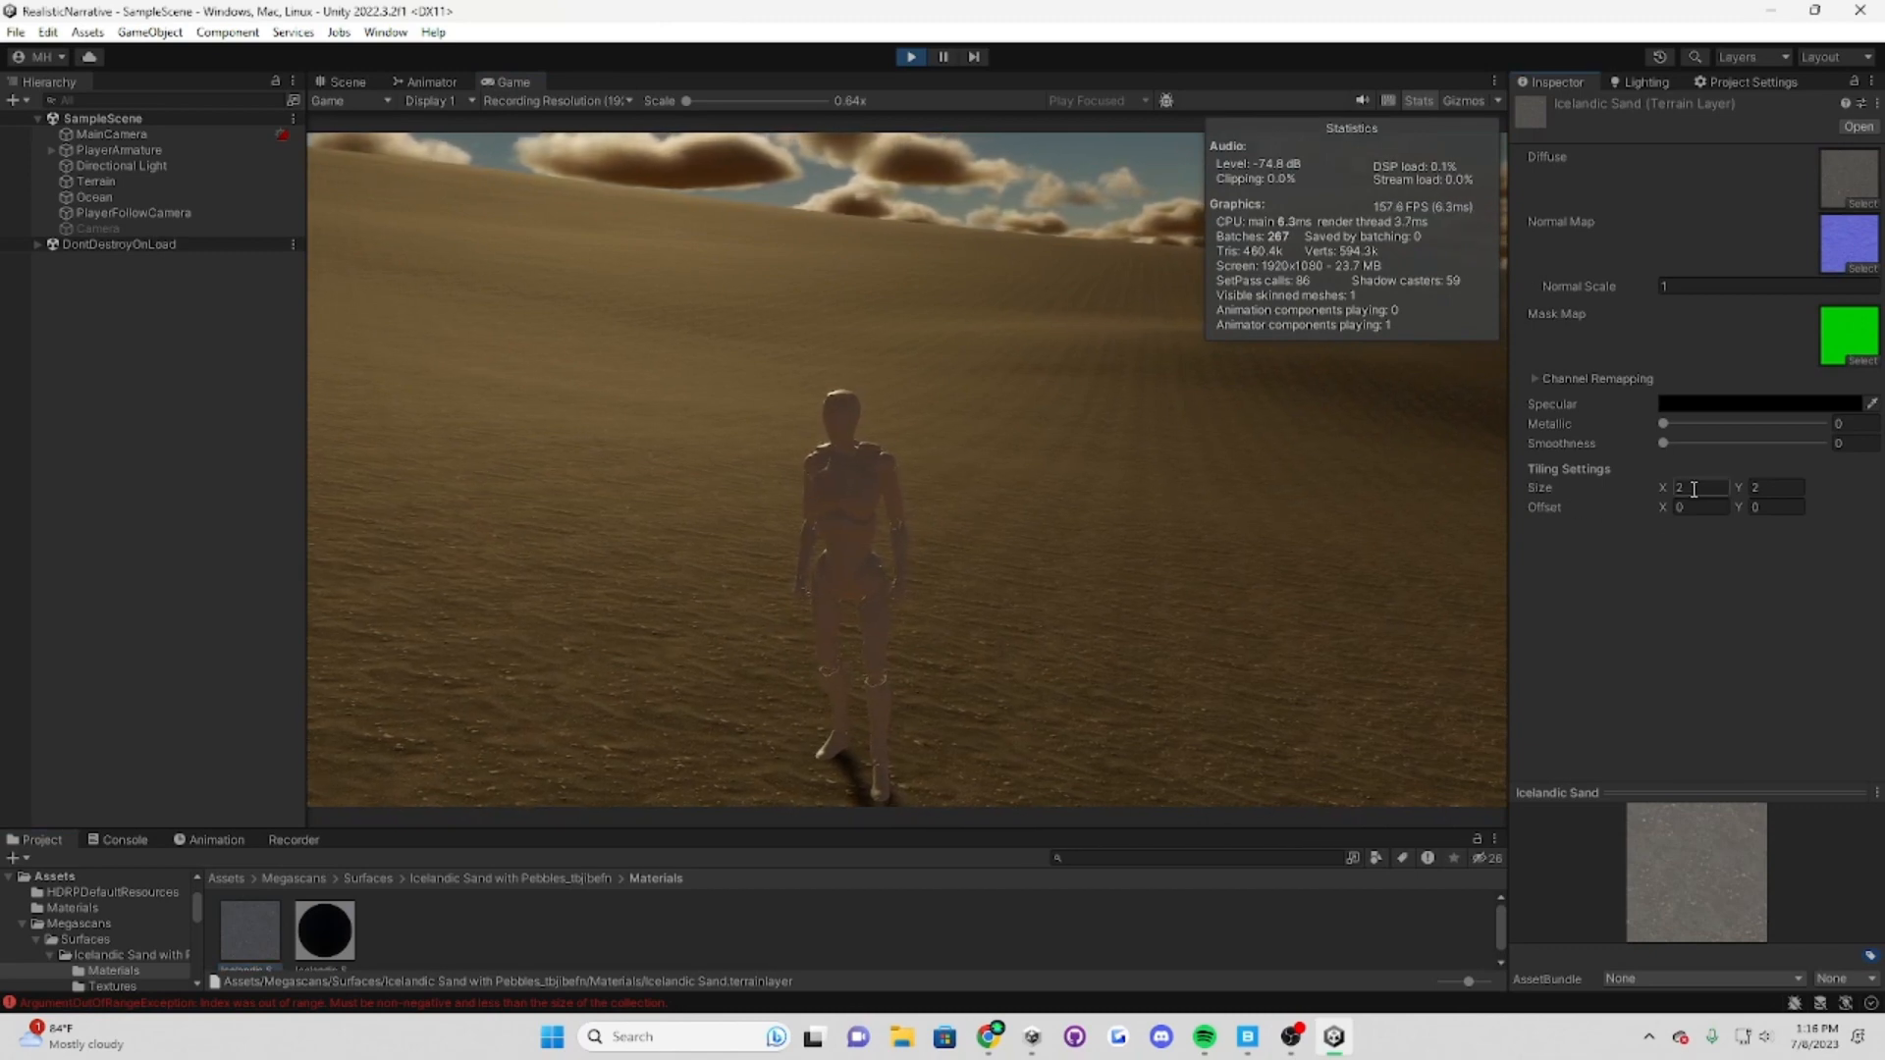
Step: Try tiling sizes of 4 by 4 and 8 by 8 on the Icelandic Sand terrain layer
left_click_drag(1663, 490, 1673, 496)
type("4")
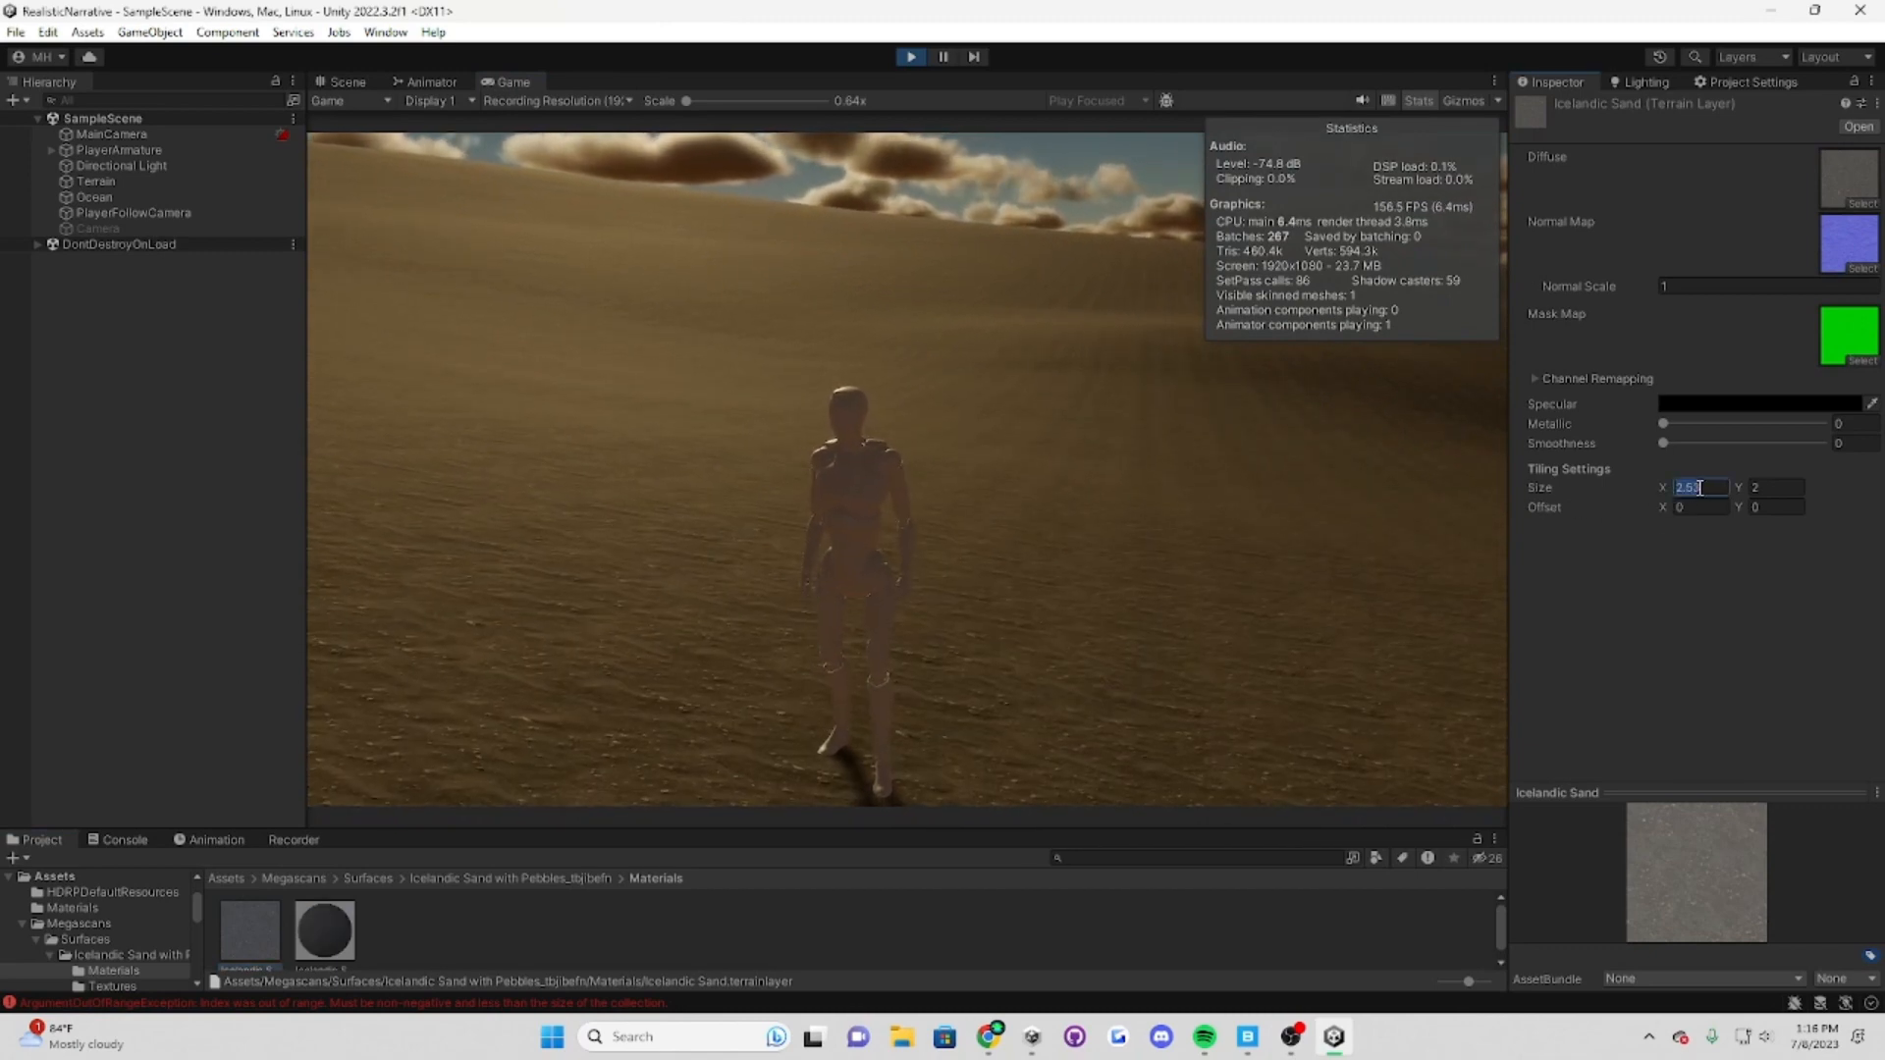
left_click(1772, 485)
type("4")
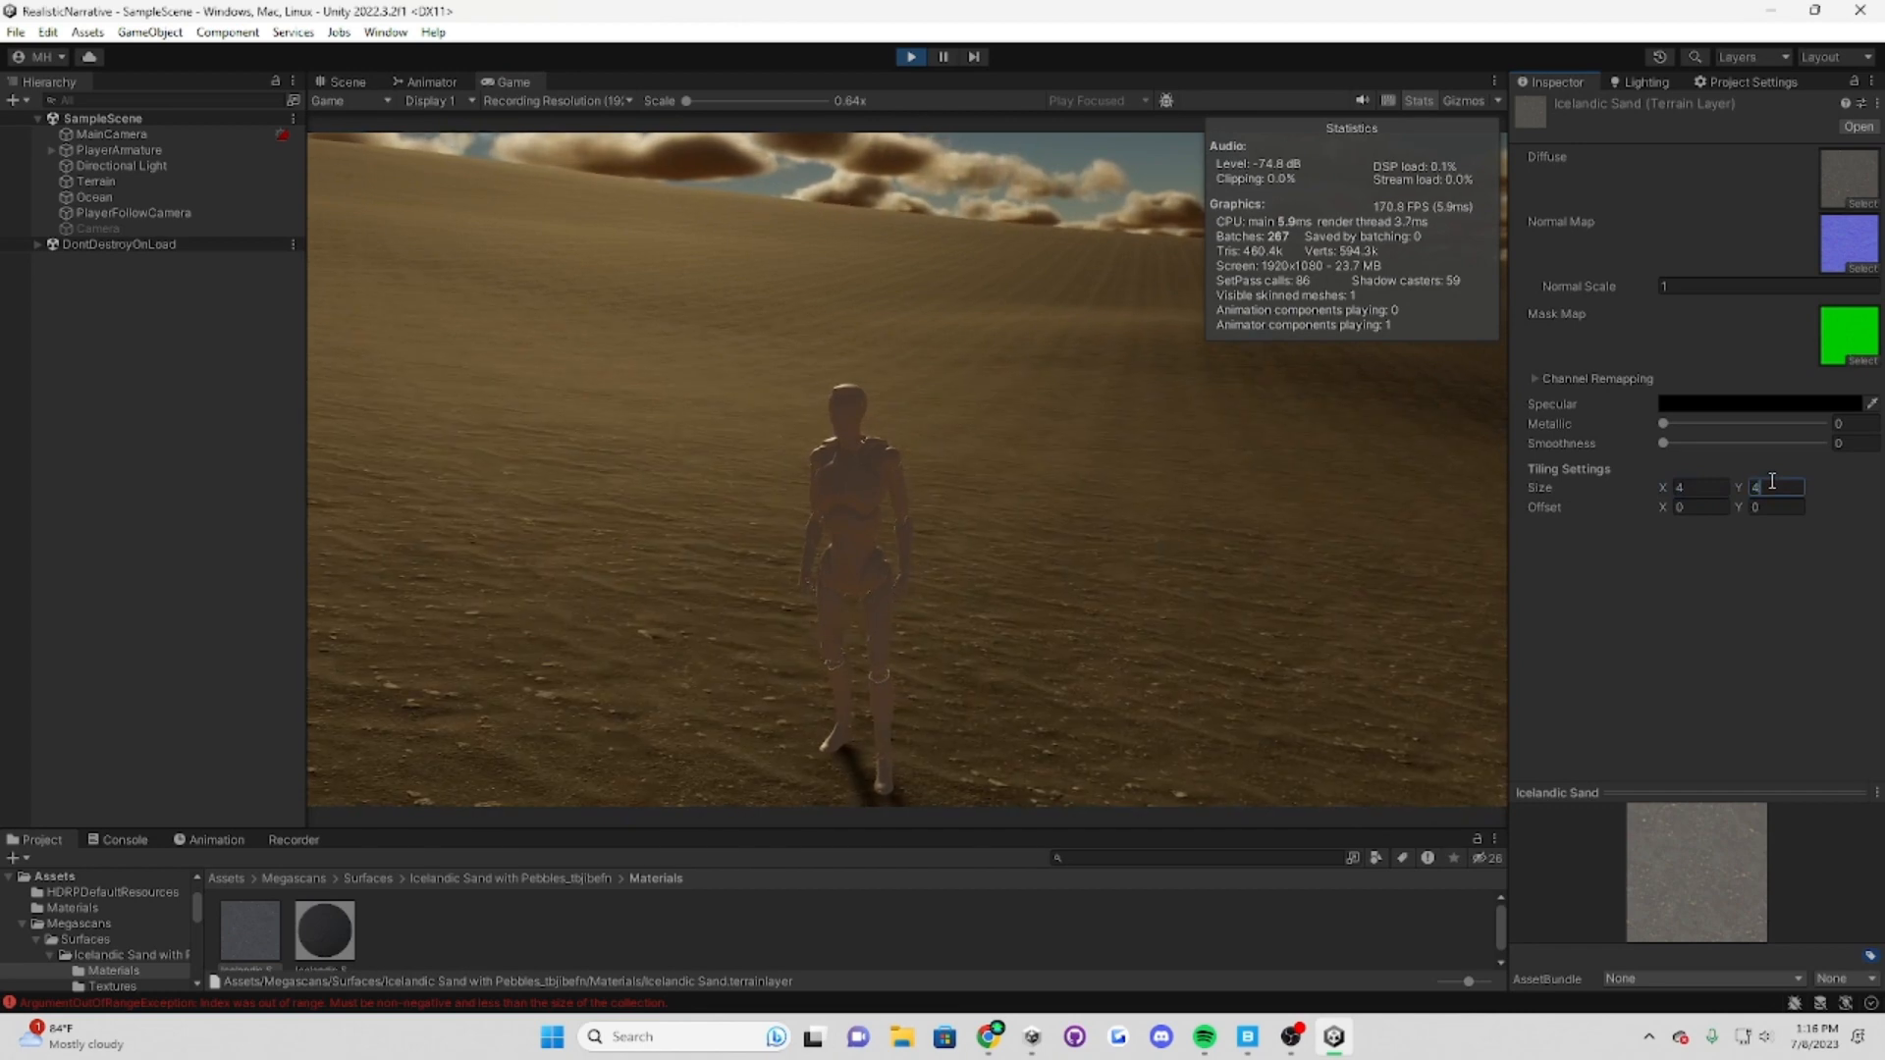
left_click(1723, 488)
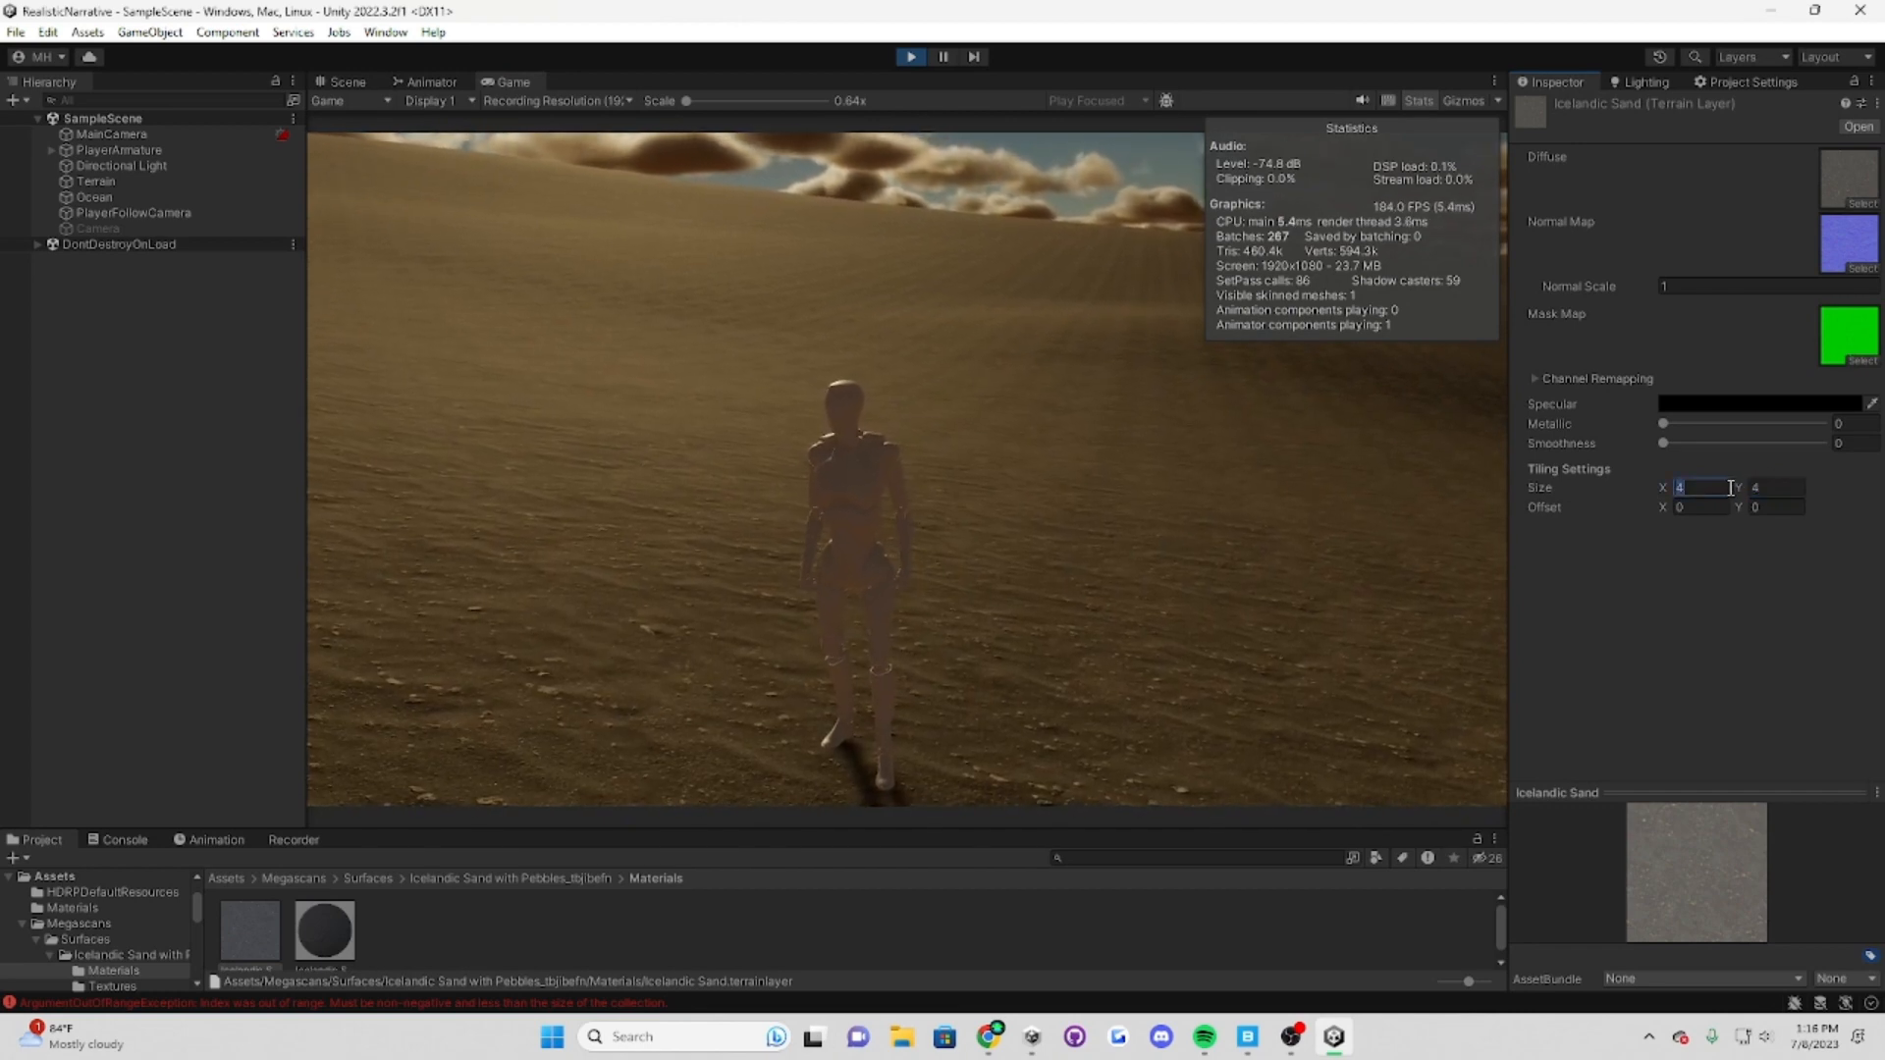
type("8")
left_click(1791, 490)
type("8")
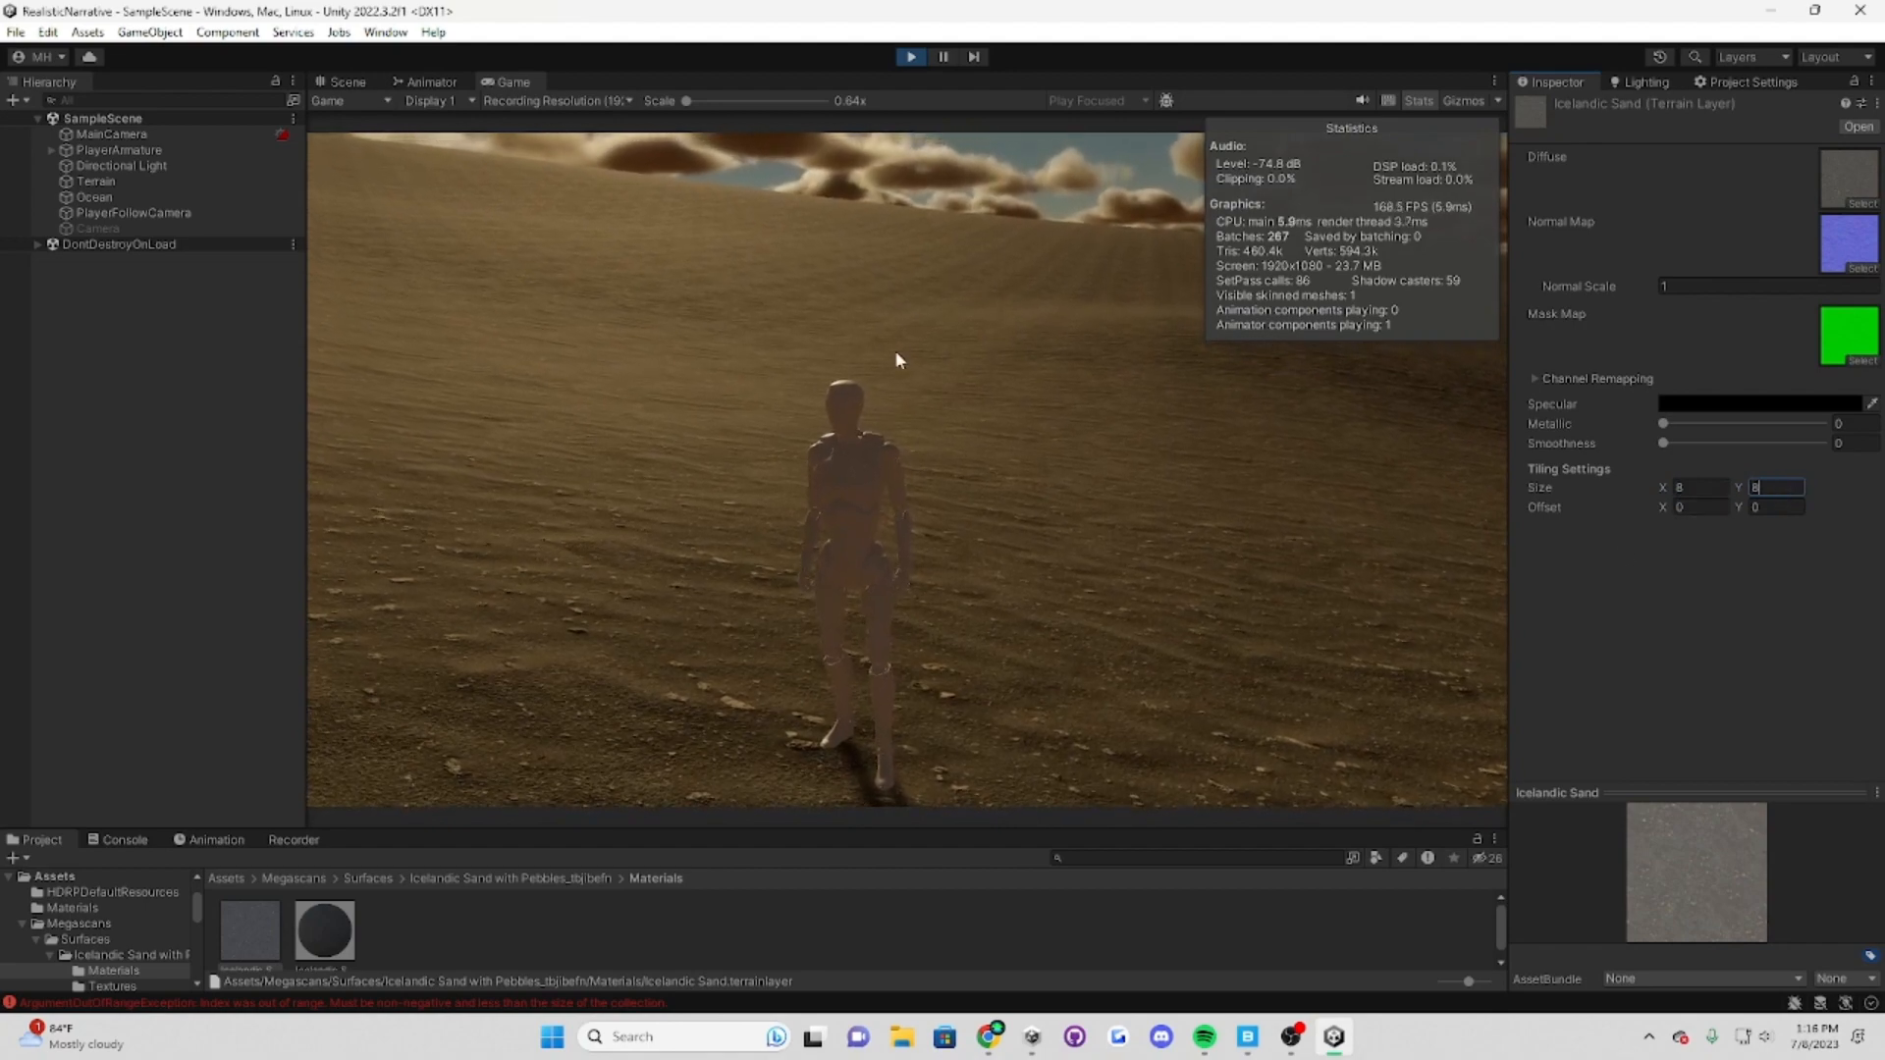
Step: Set the Icelandic Sand terrain layer's tiling size to X 16 and Y 16 and check it in the running game
left_click(1705, 486)
type("16")
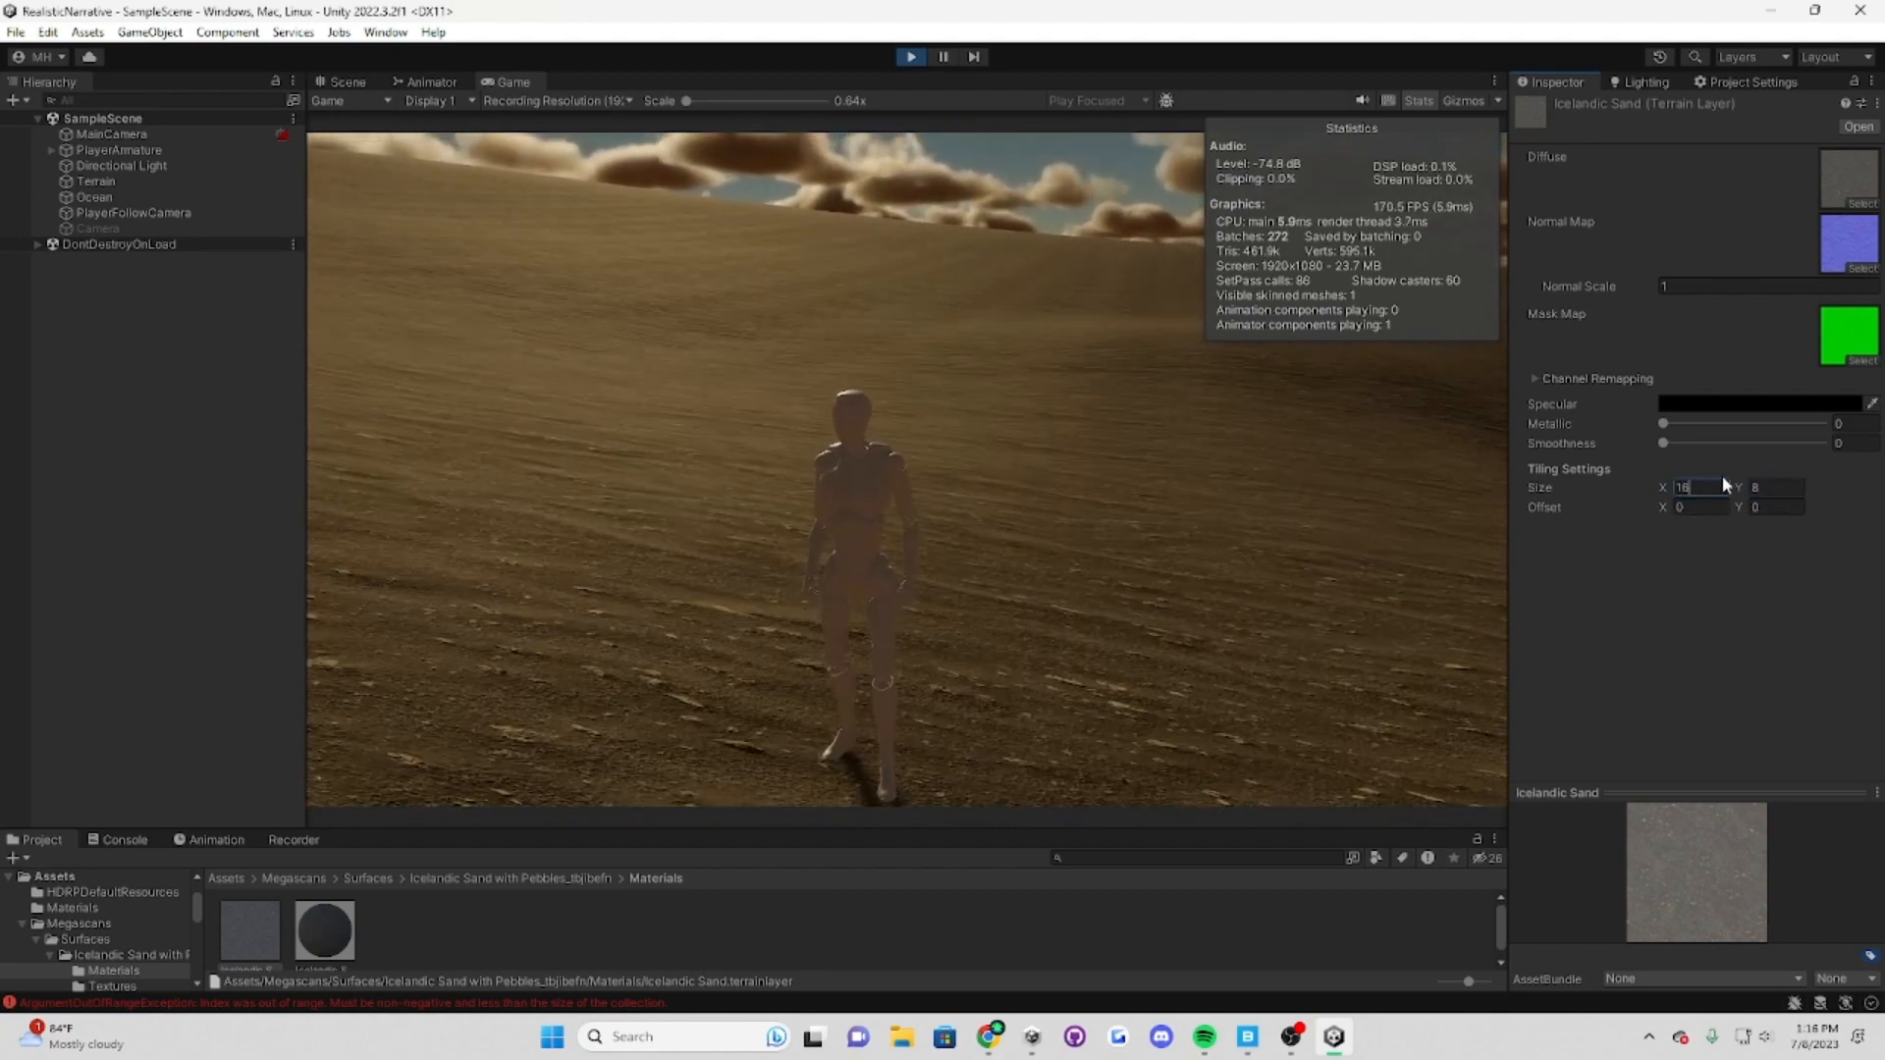
left_click(1795, 490)
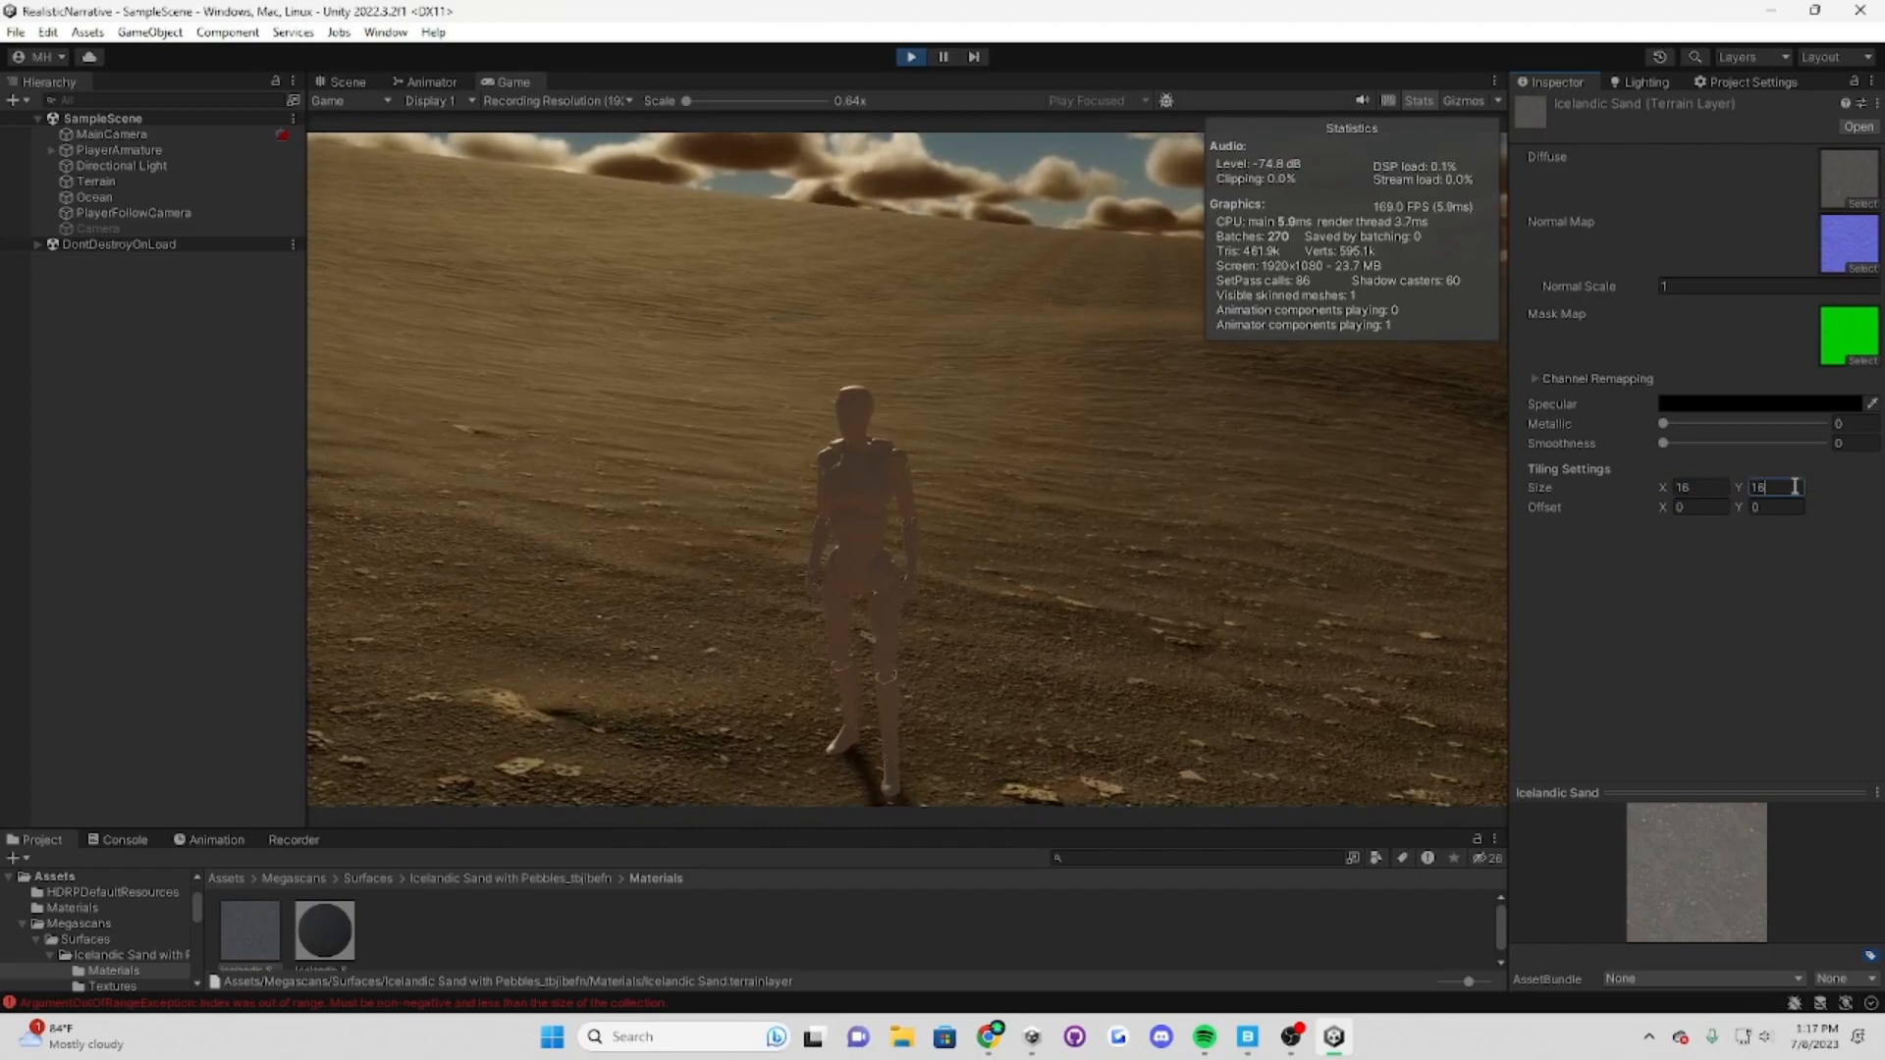
left_click(1494, 563)
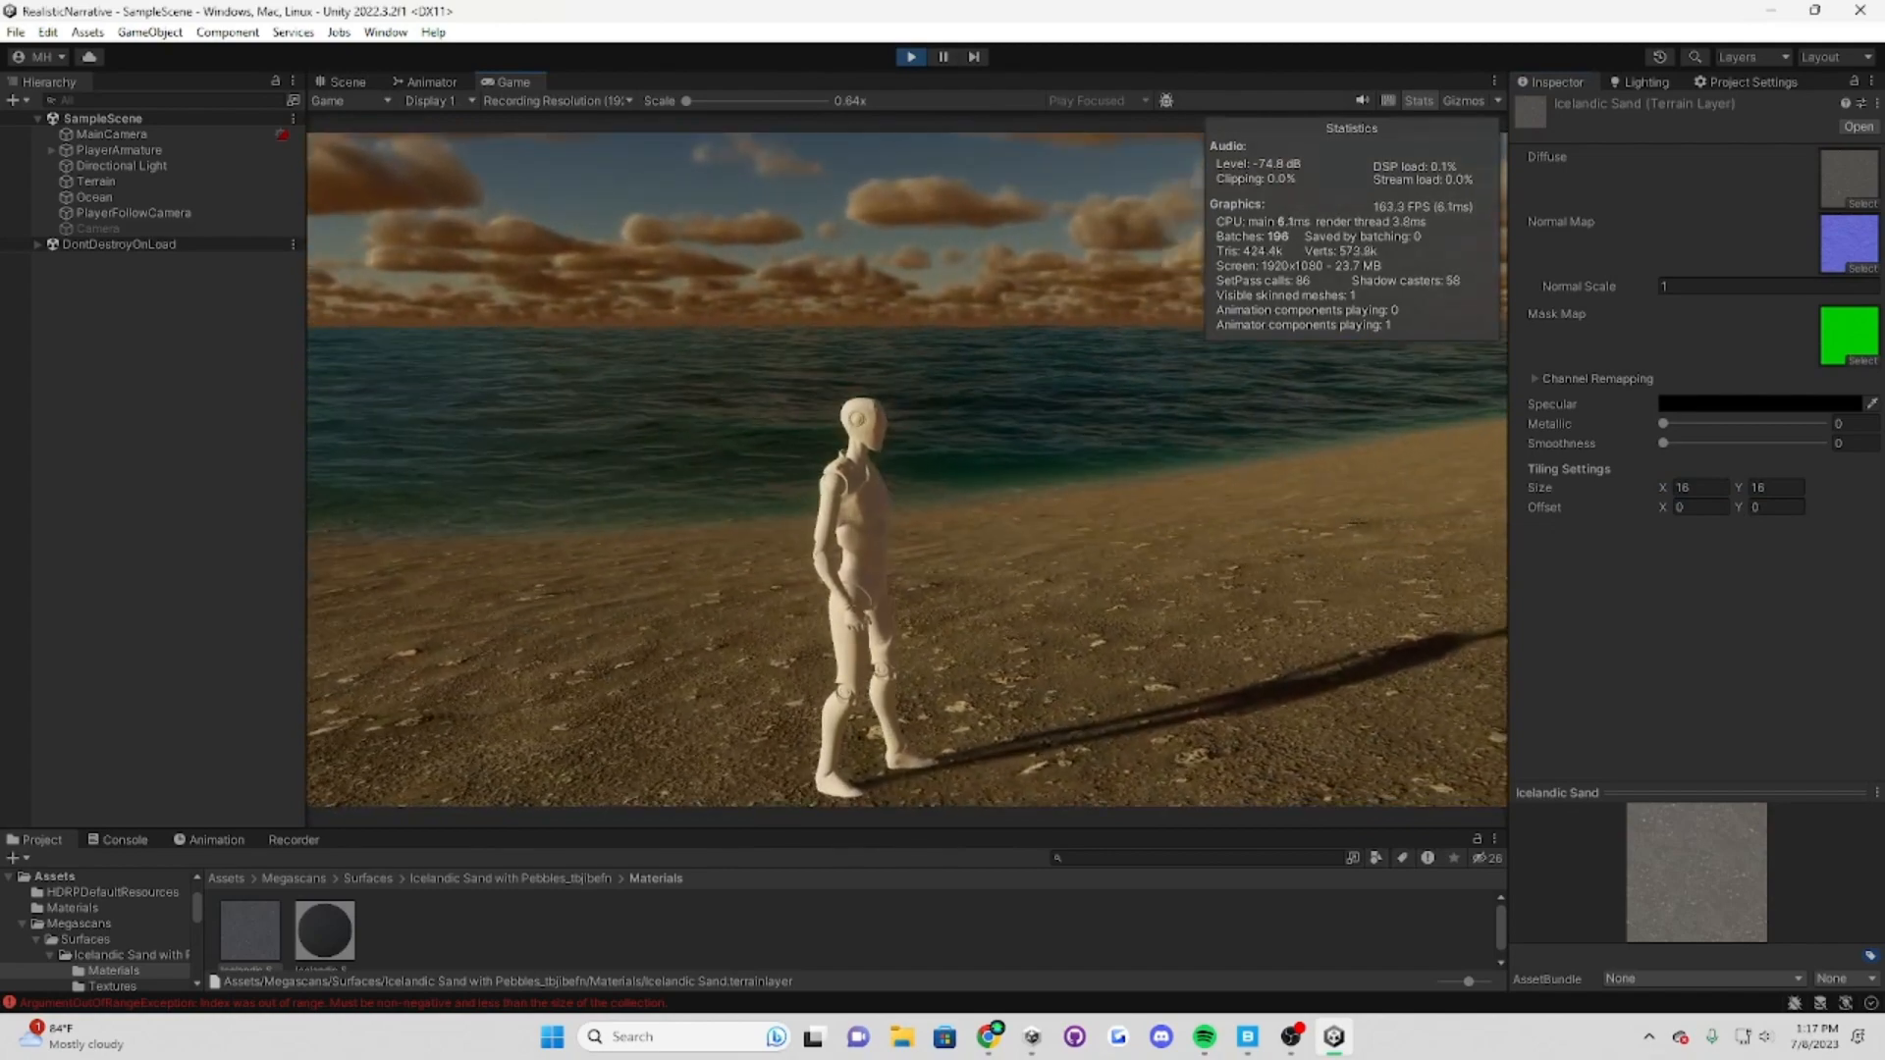
Step: Walk the character around the shore and dunes to inspect the sand tiling, and stop the running game
key("w")
key("d")
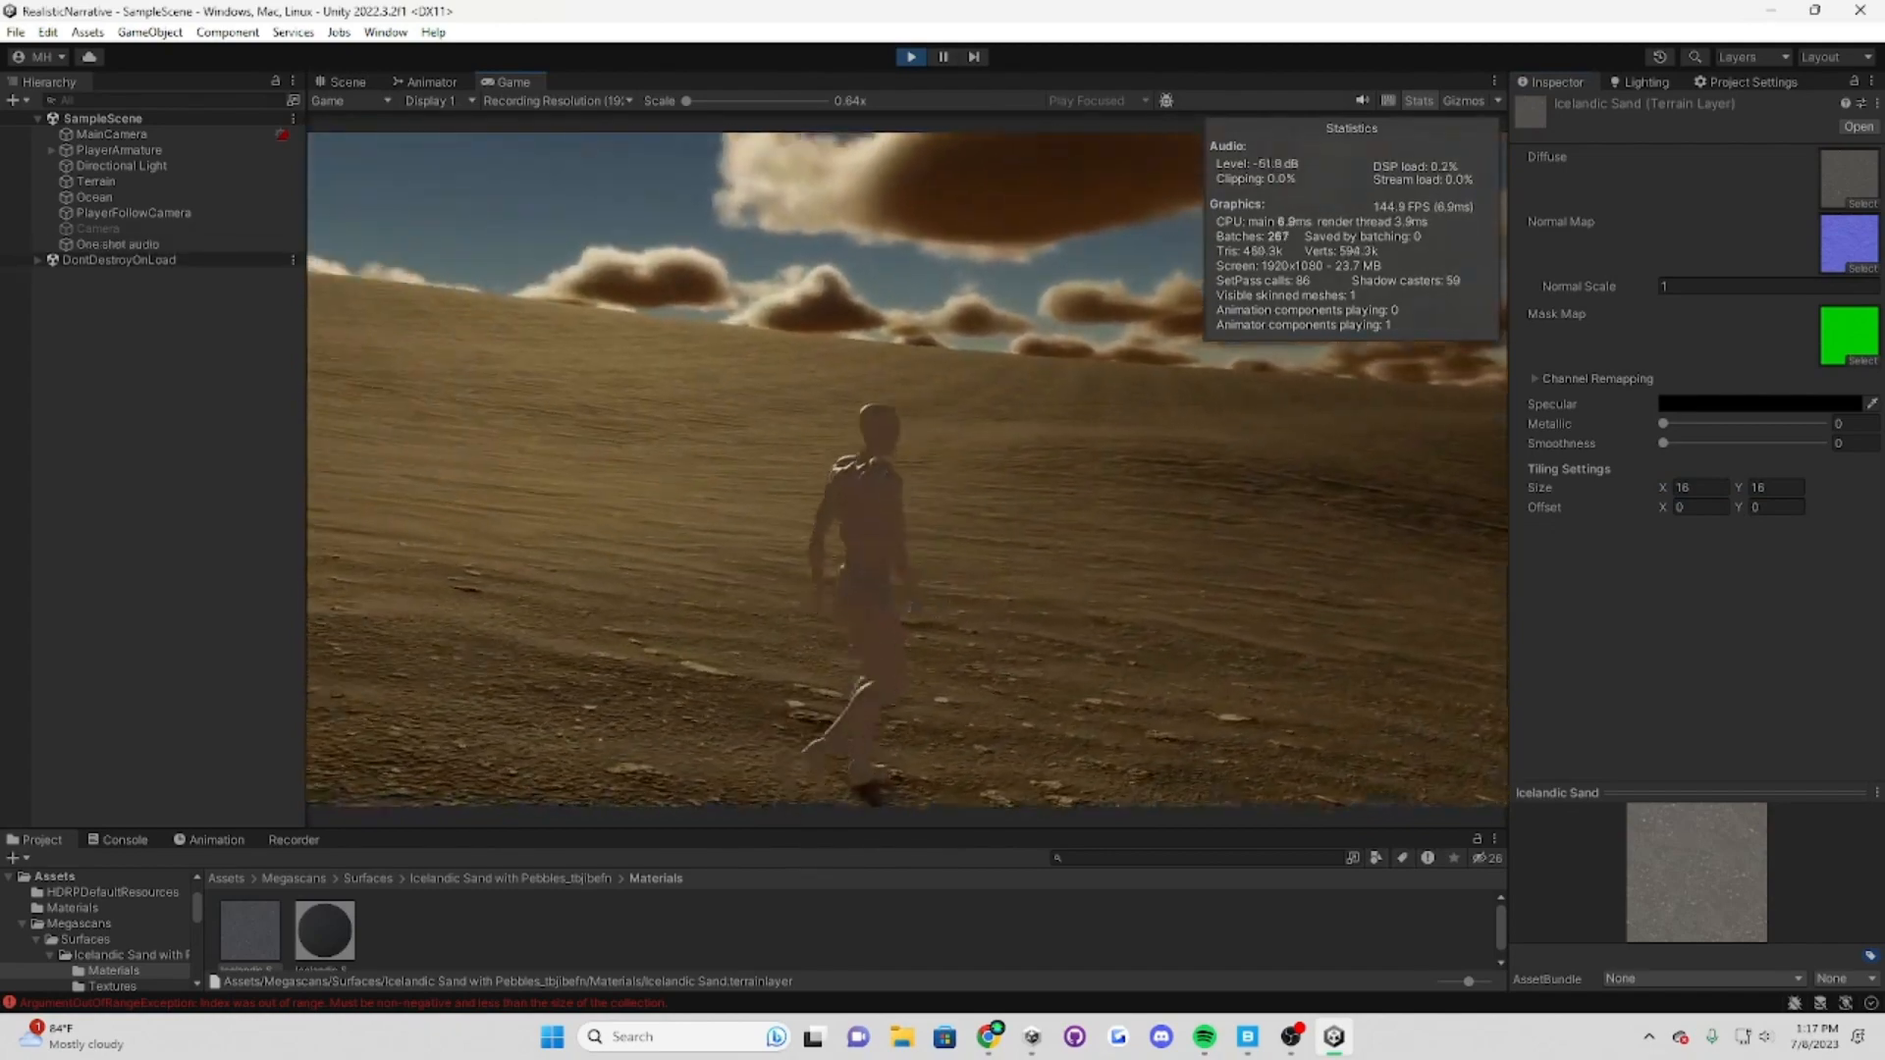
key("d")
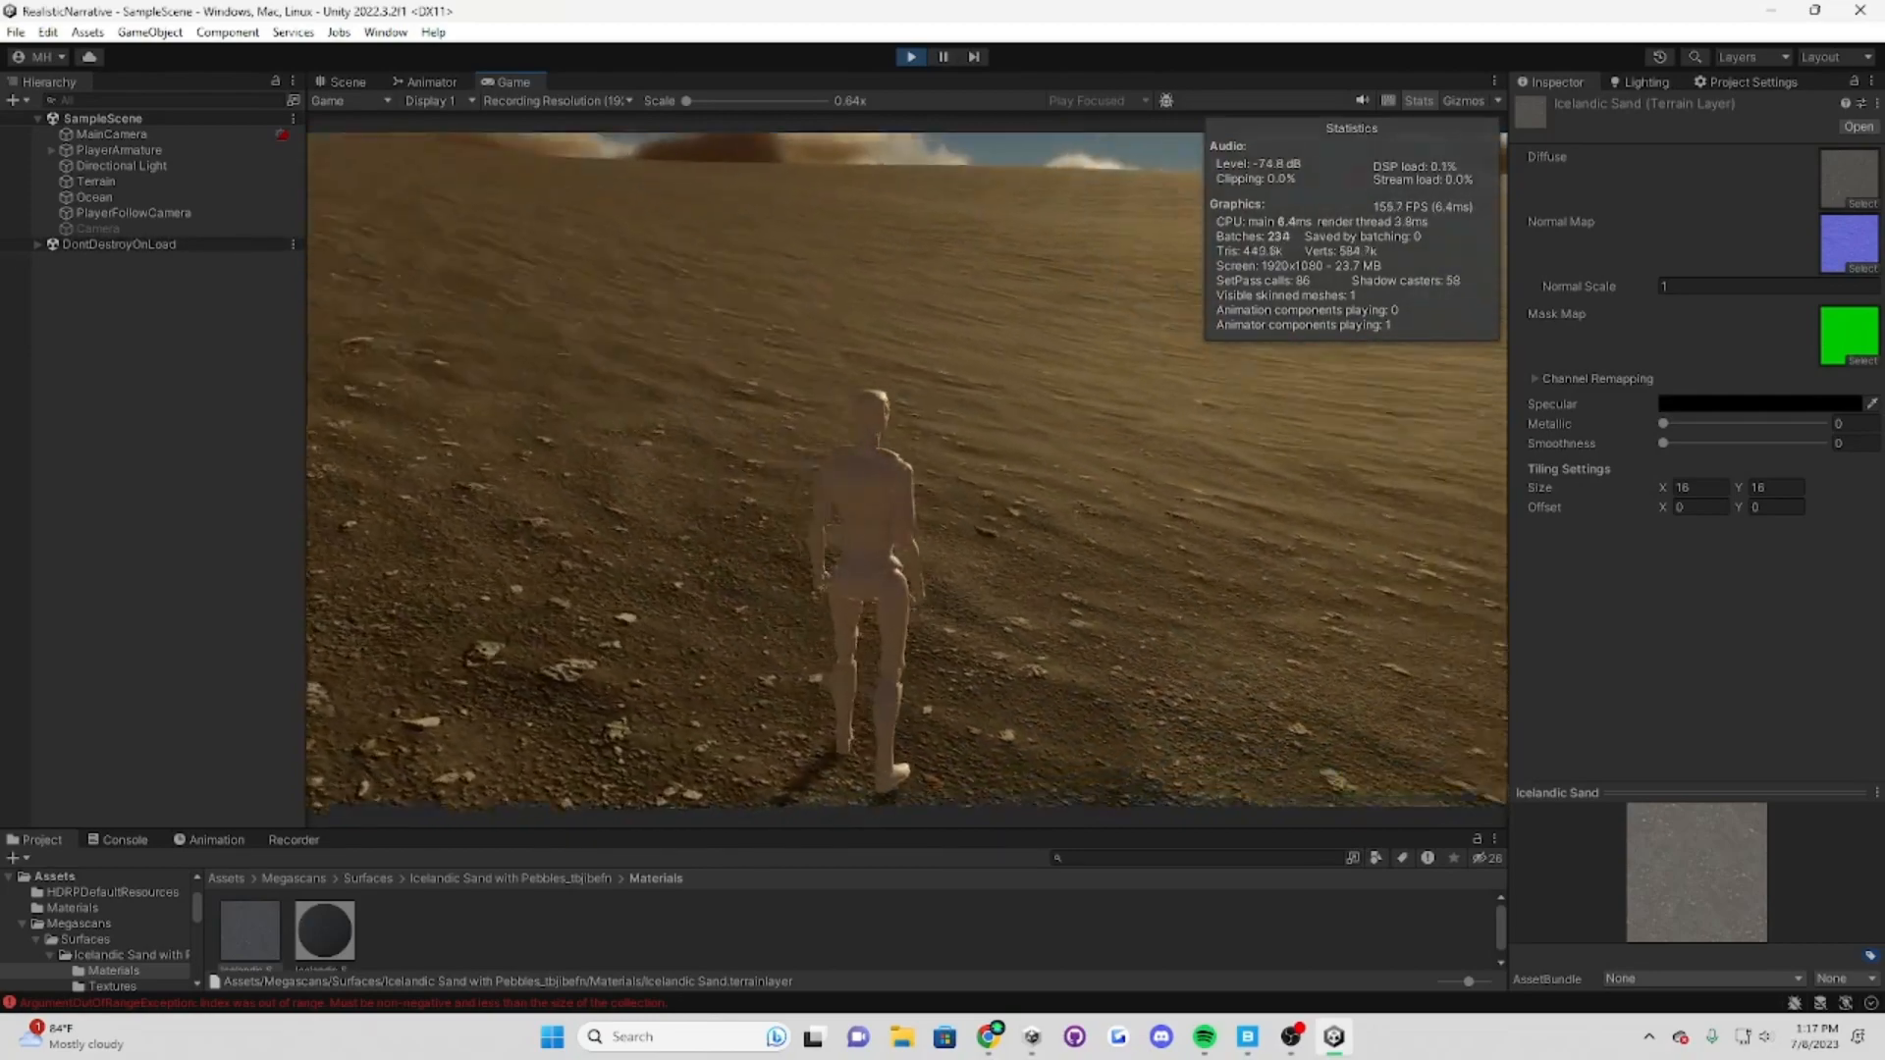
key("a")
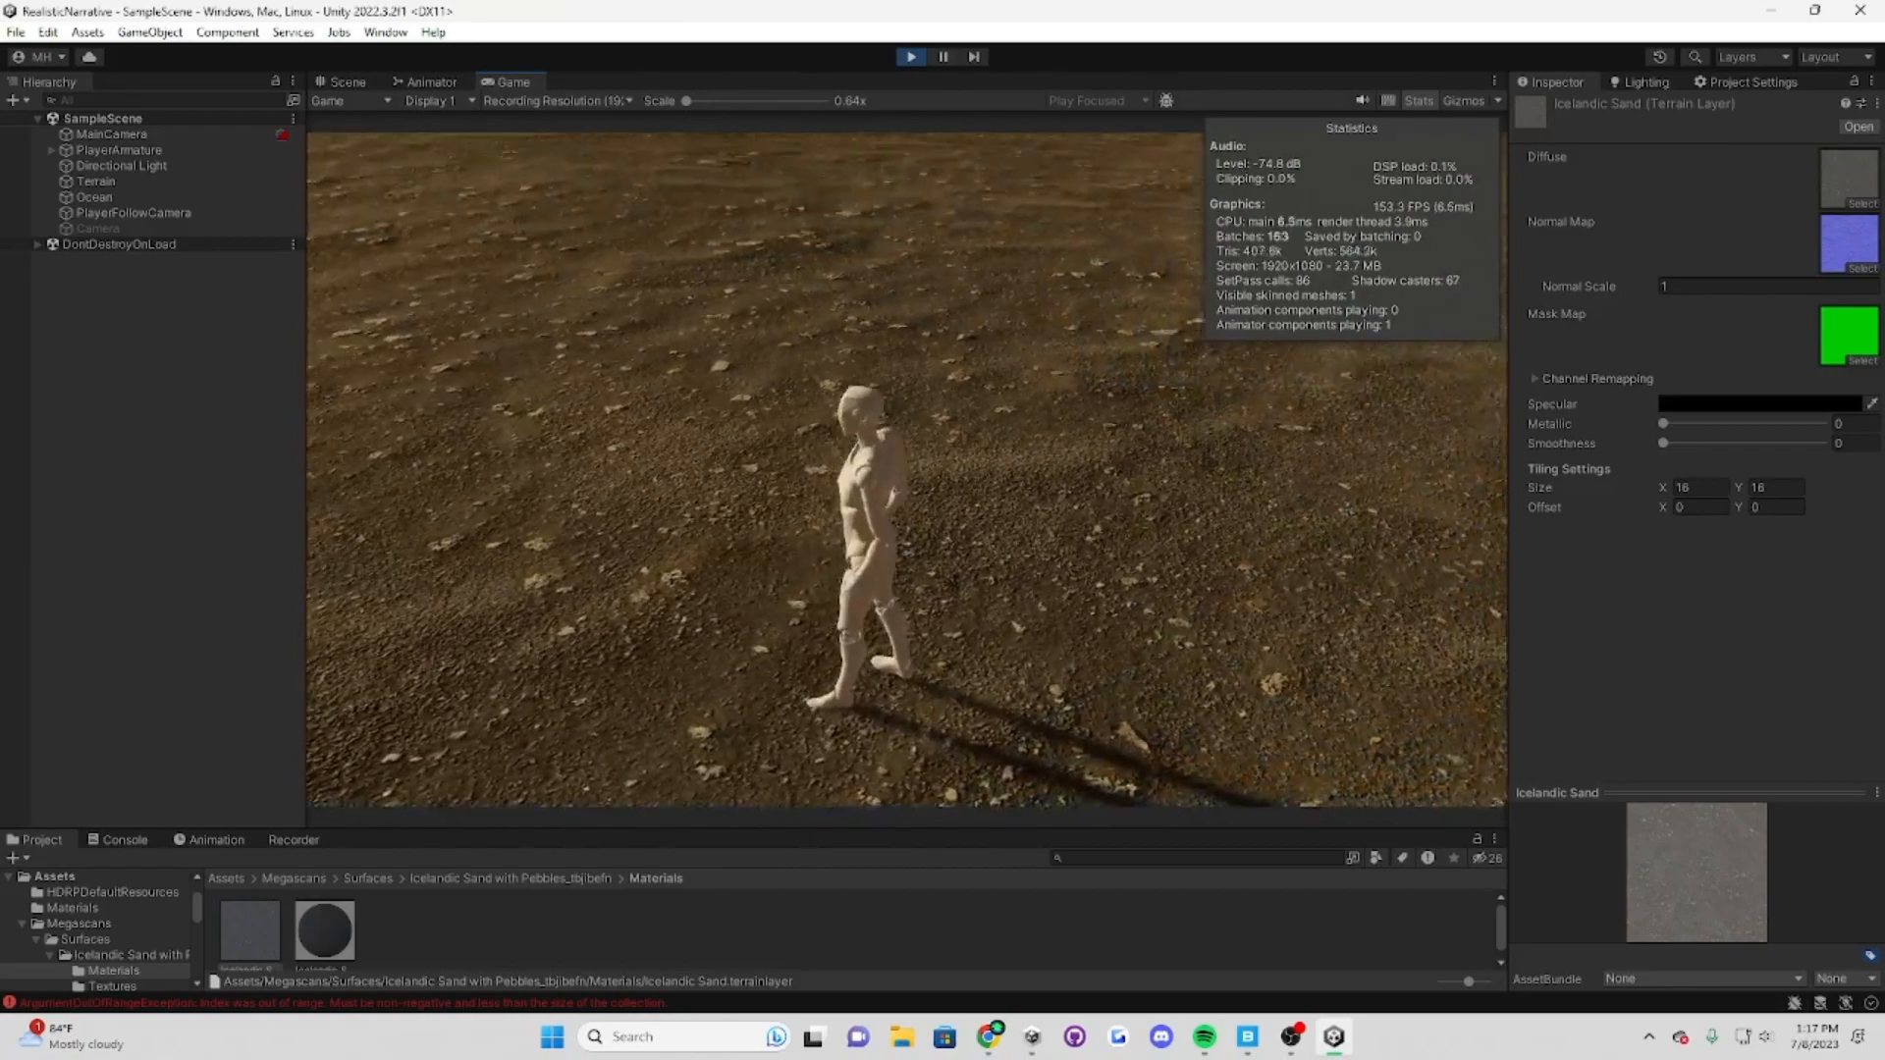
key("w")
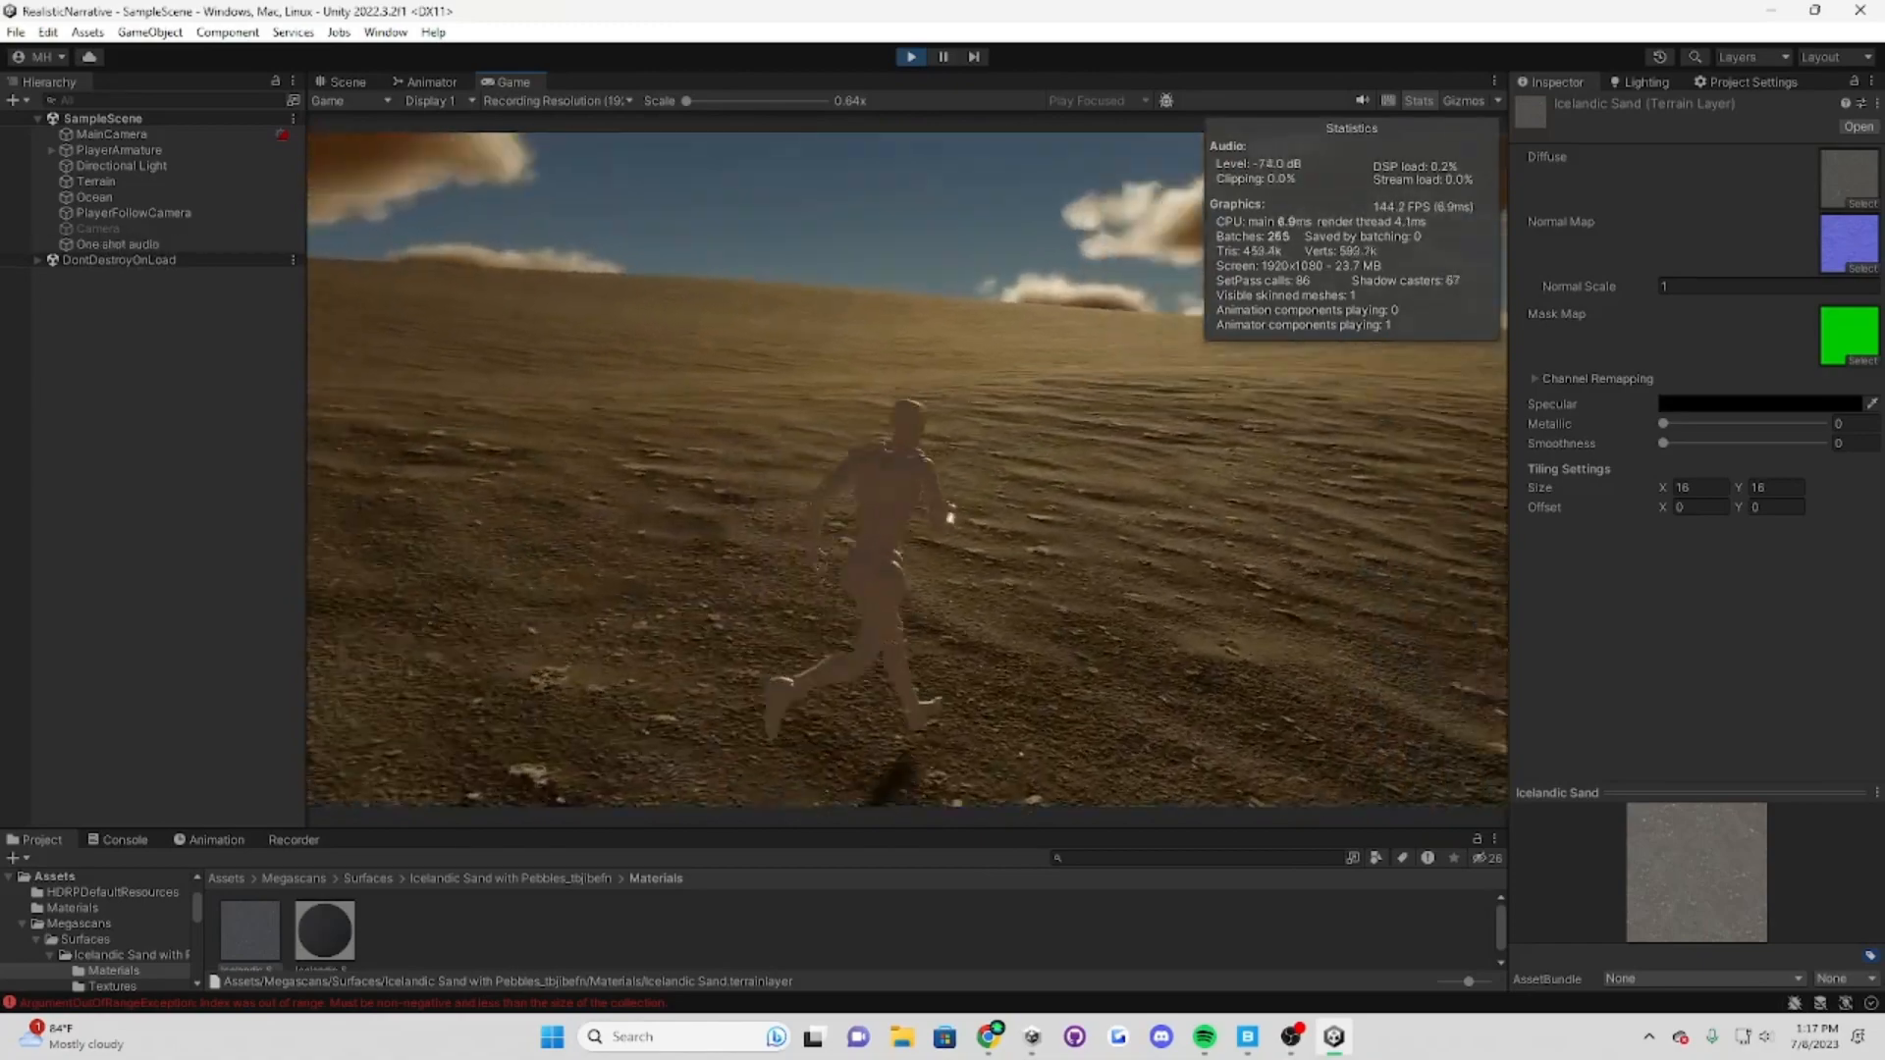
key("a")
key("s")
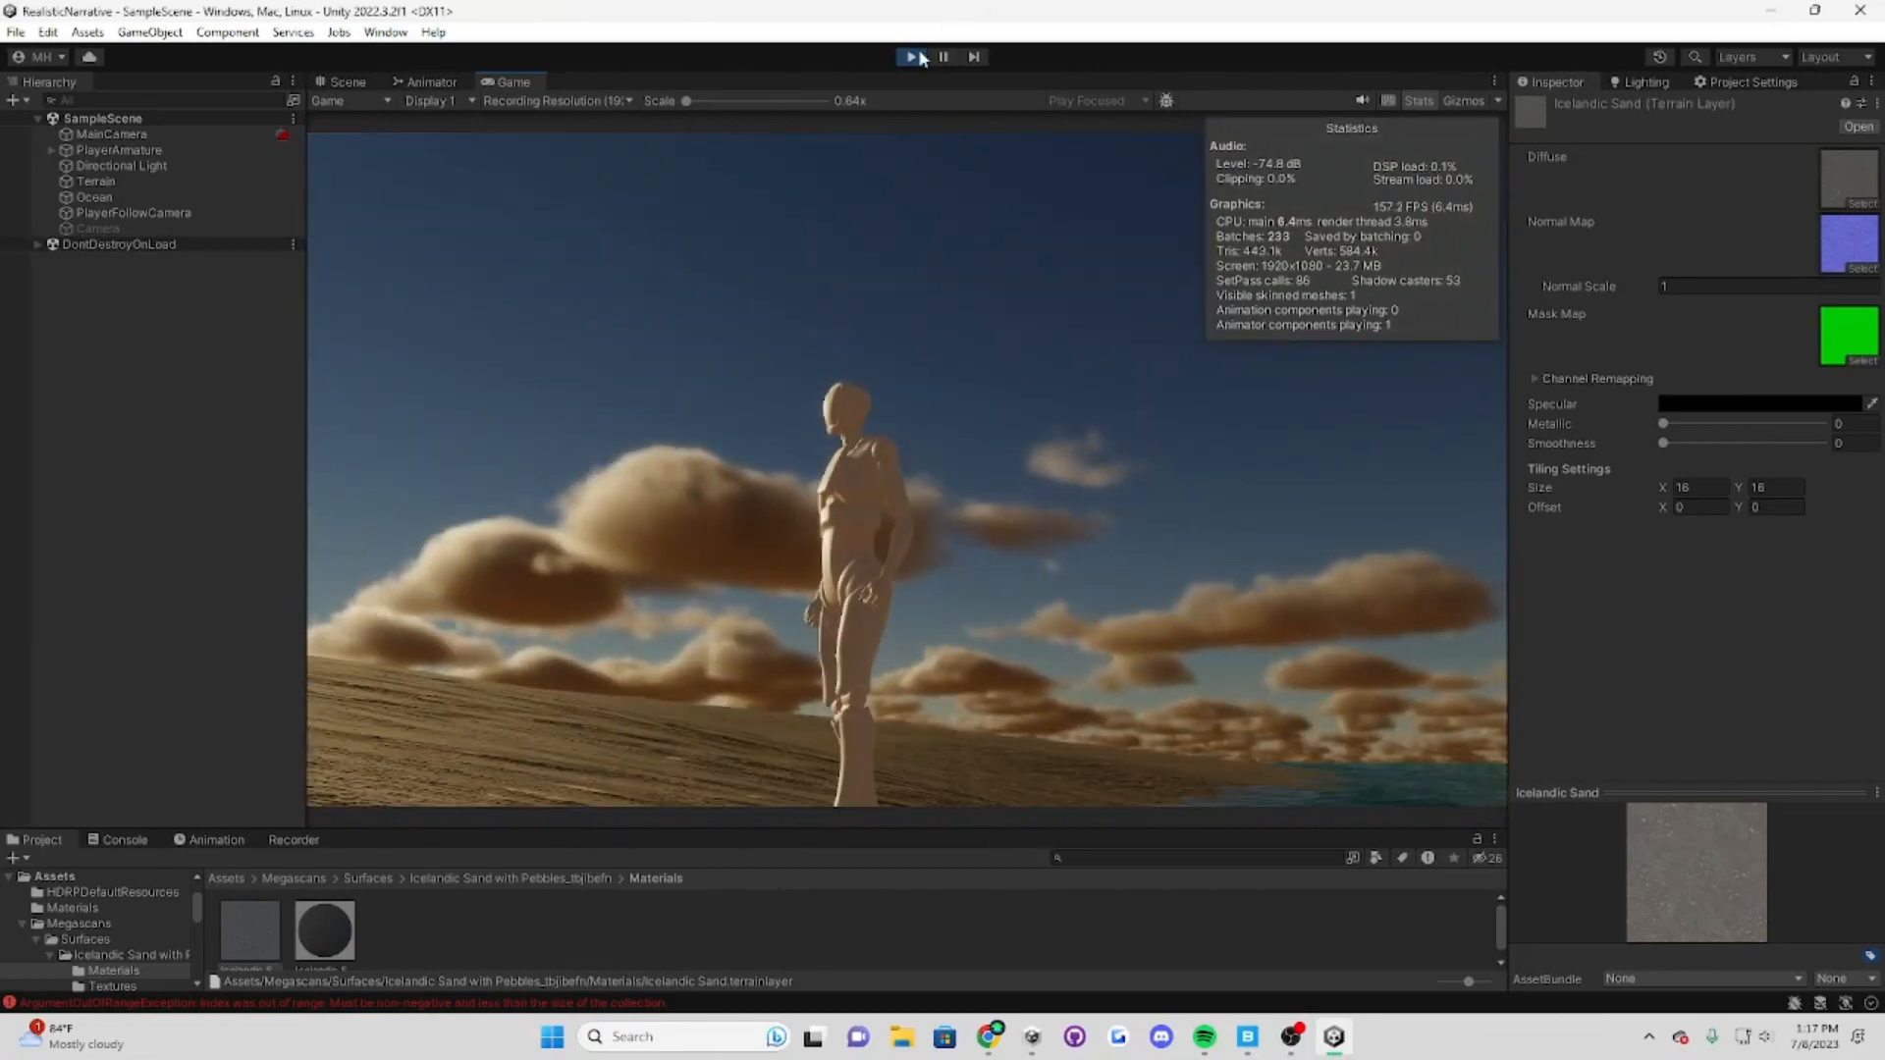
left_click(911, 56)
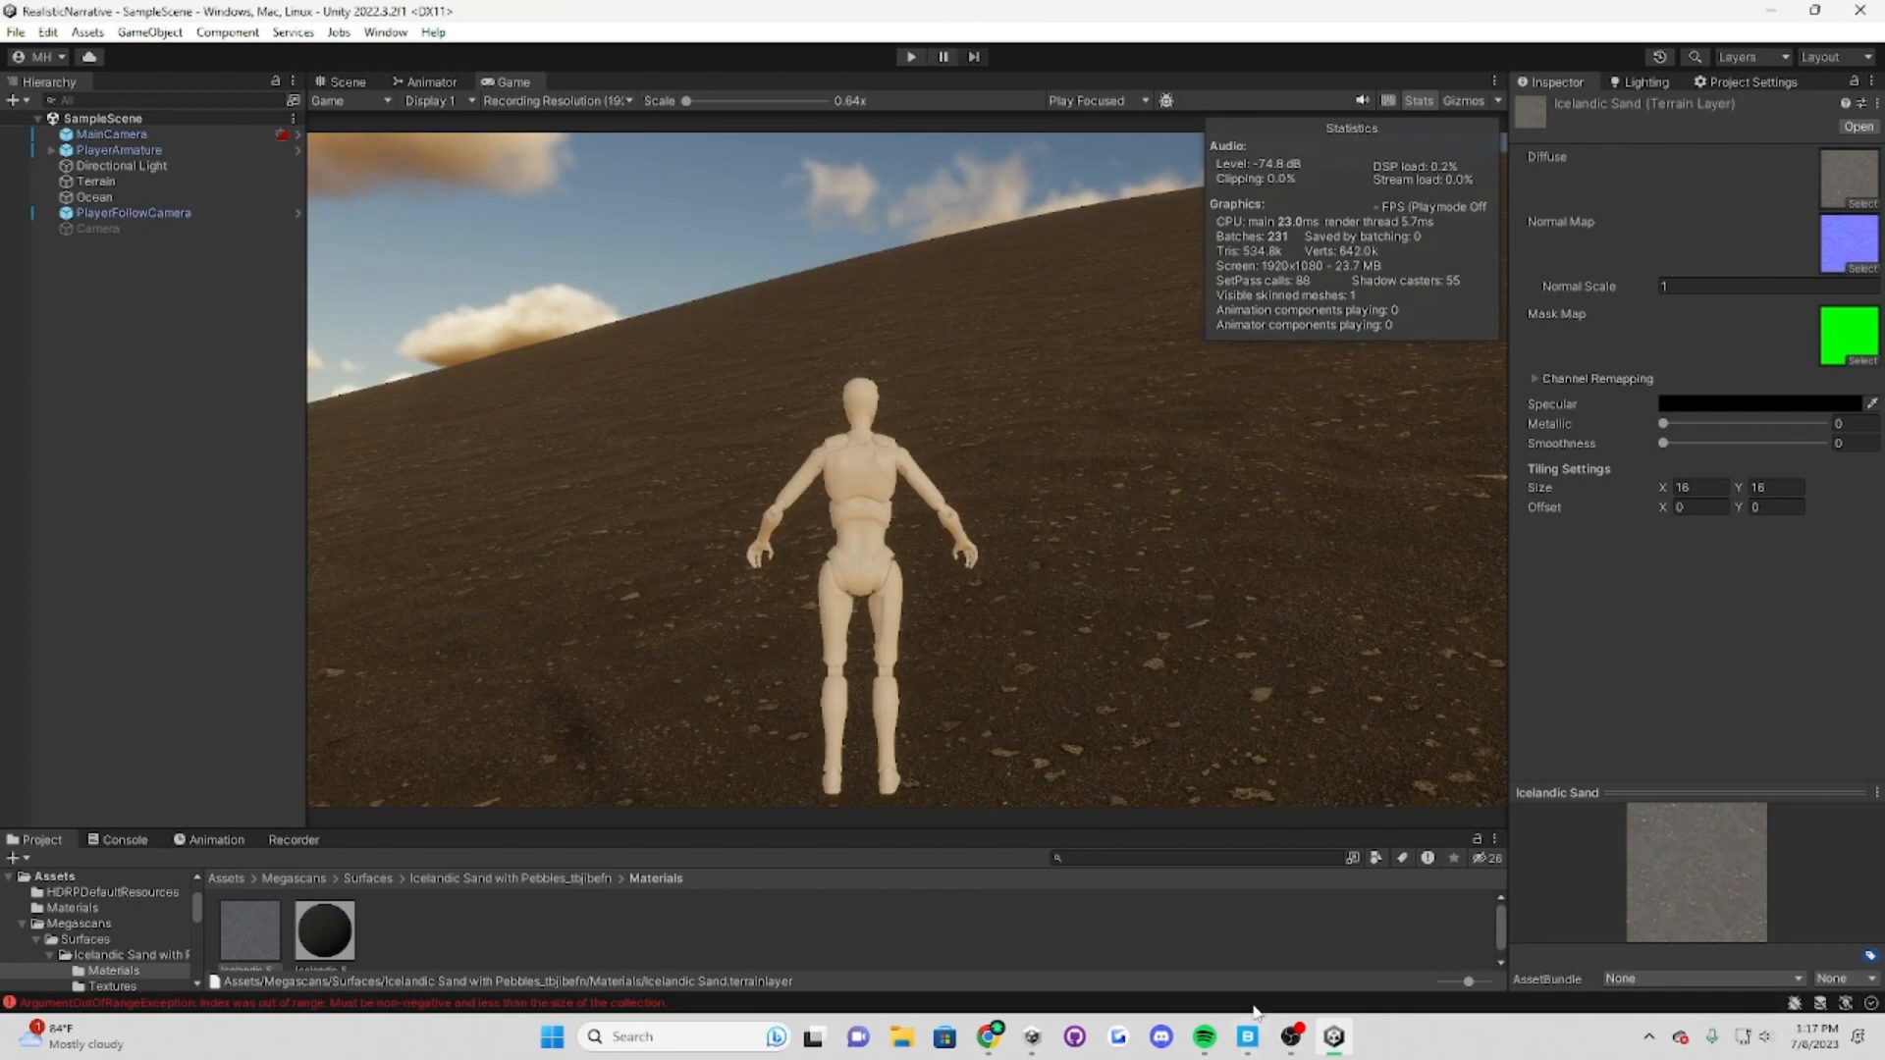
Step: Switch to Quixel Bridge and browse the free Nature 3D assets
left_click(1248, 1037)
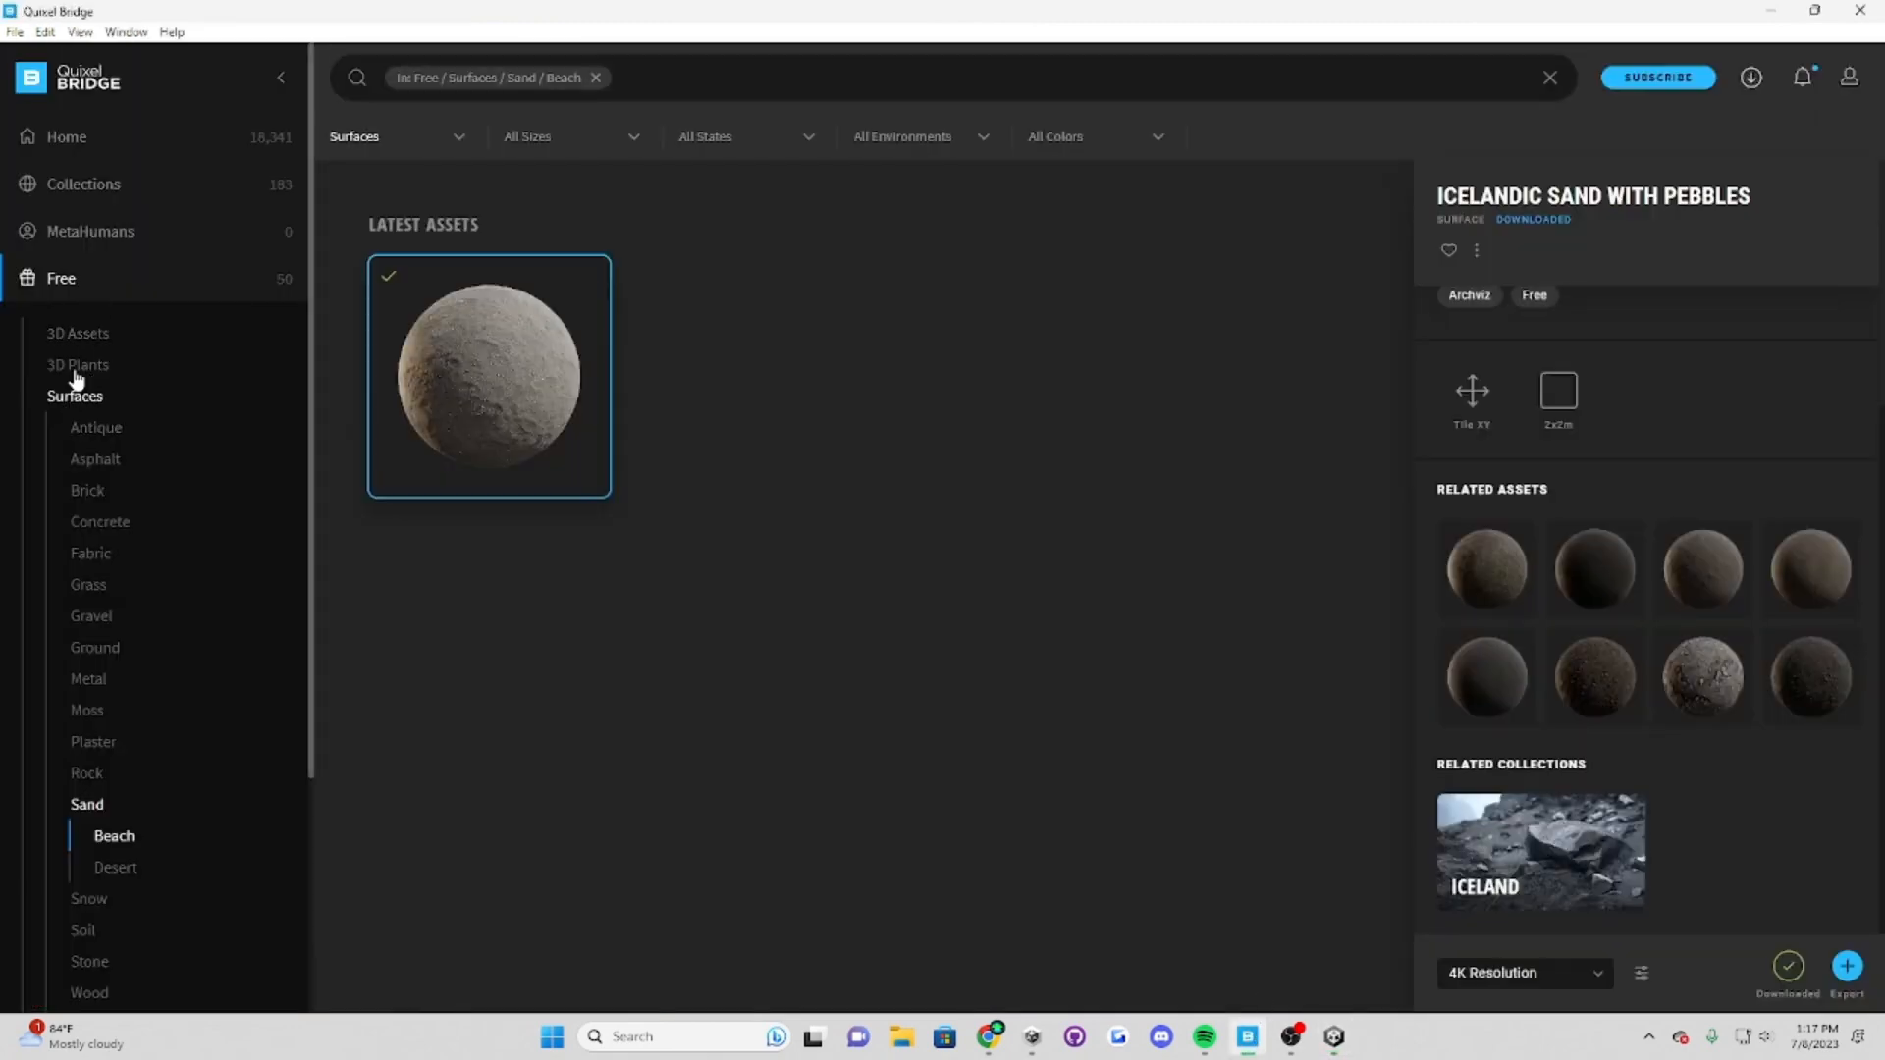
left_click(95, 335)
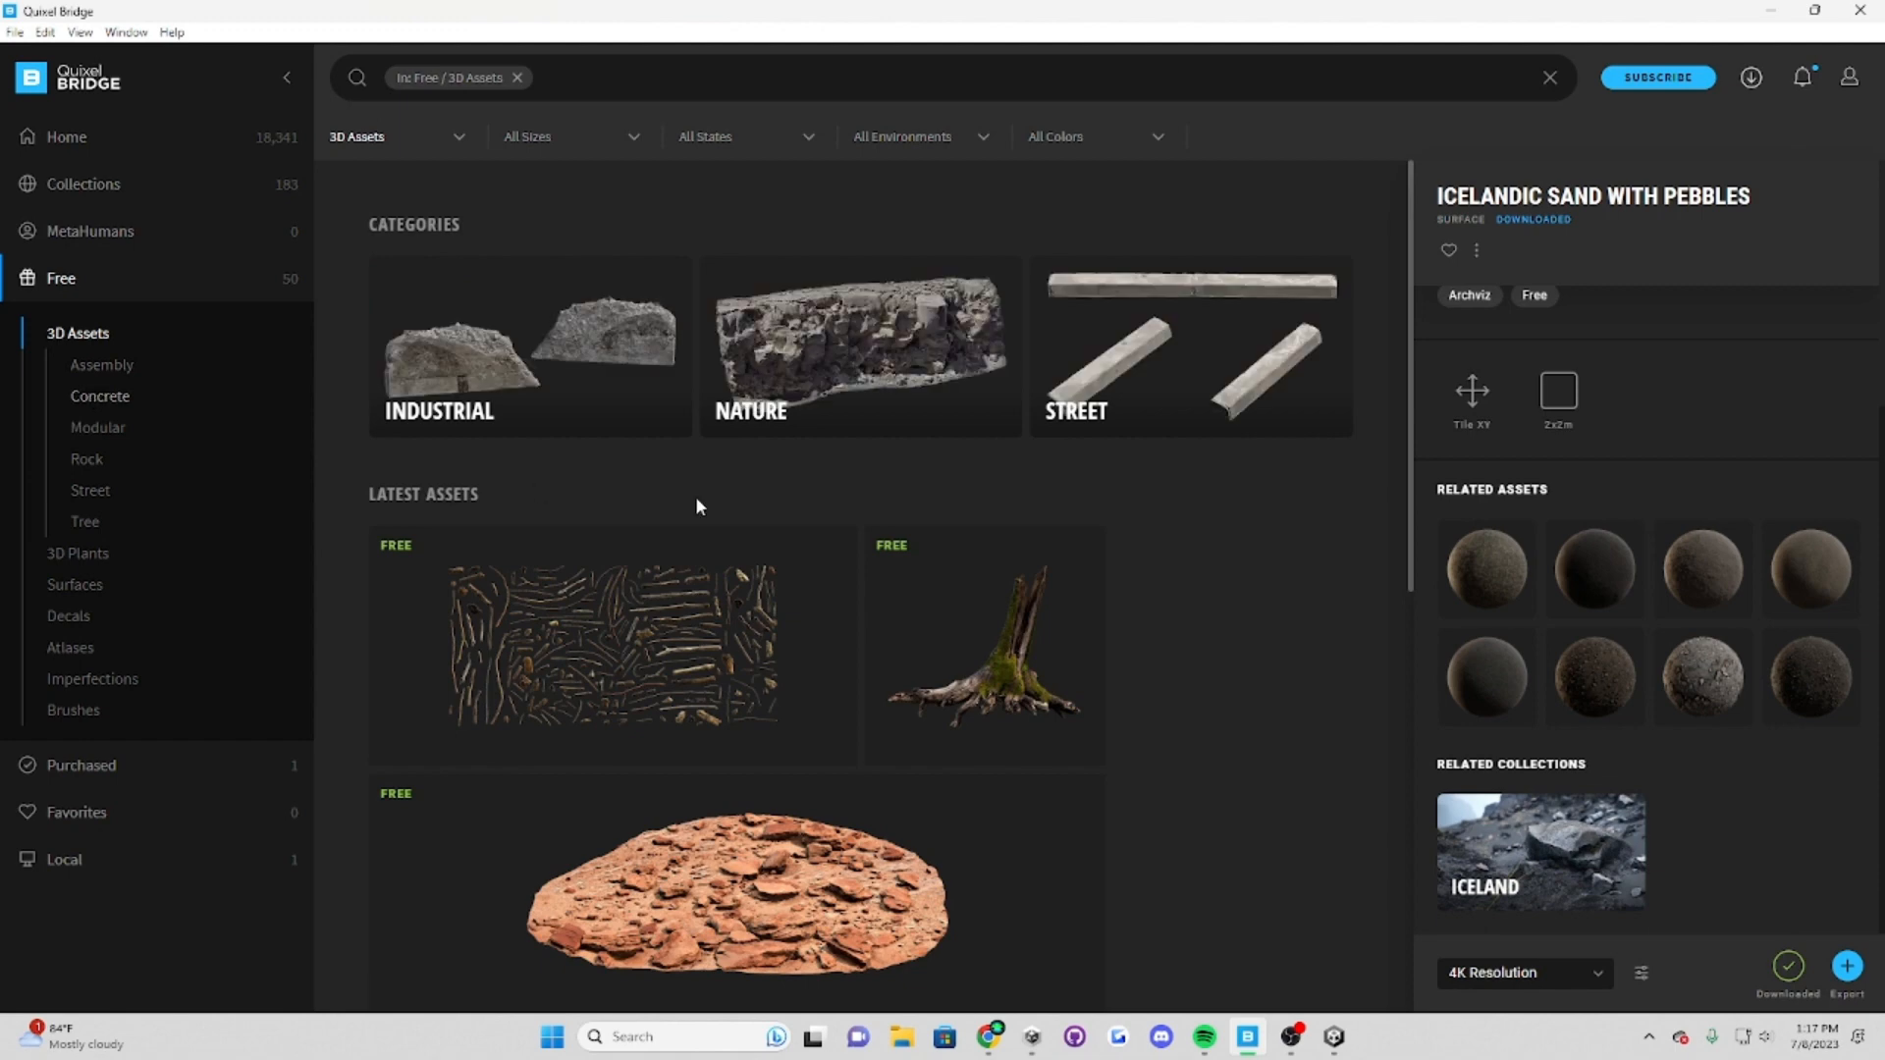
left_click(972, 384)
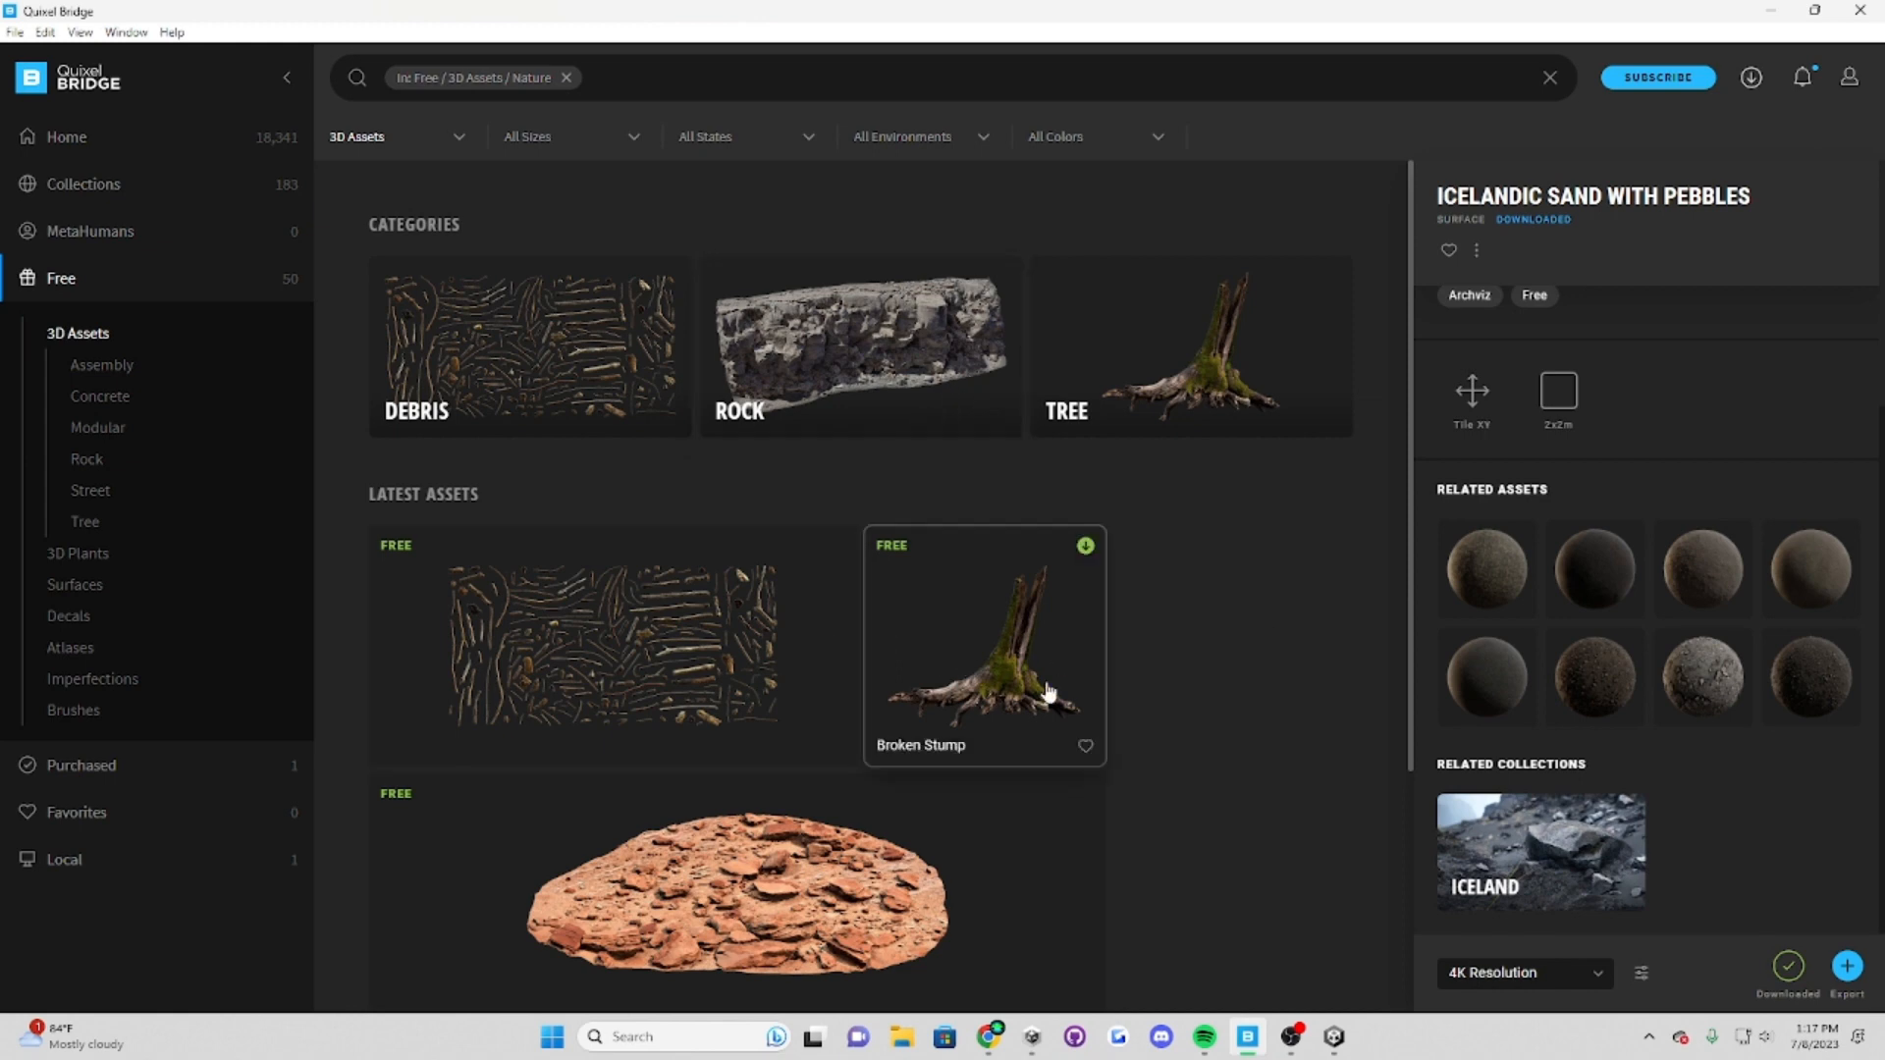
scroll(1074, 694, "down", 3)
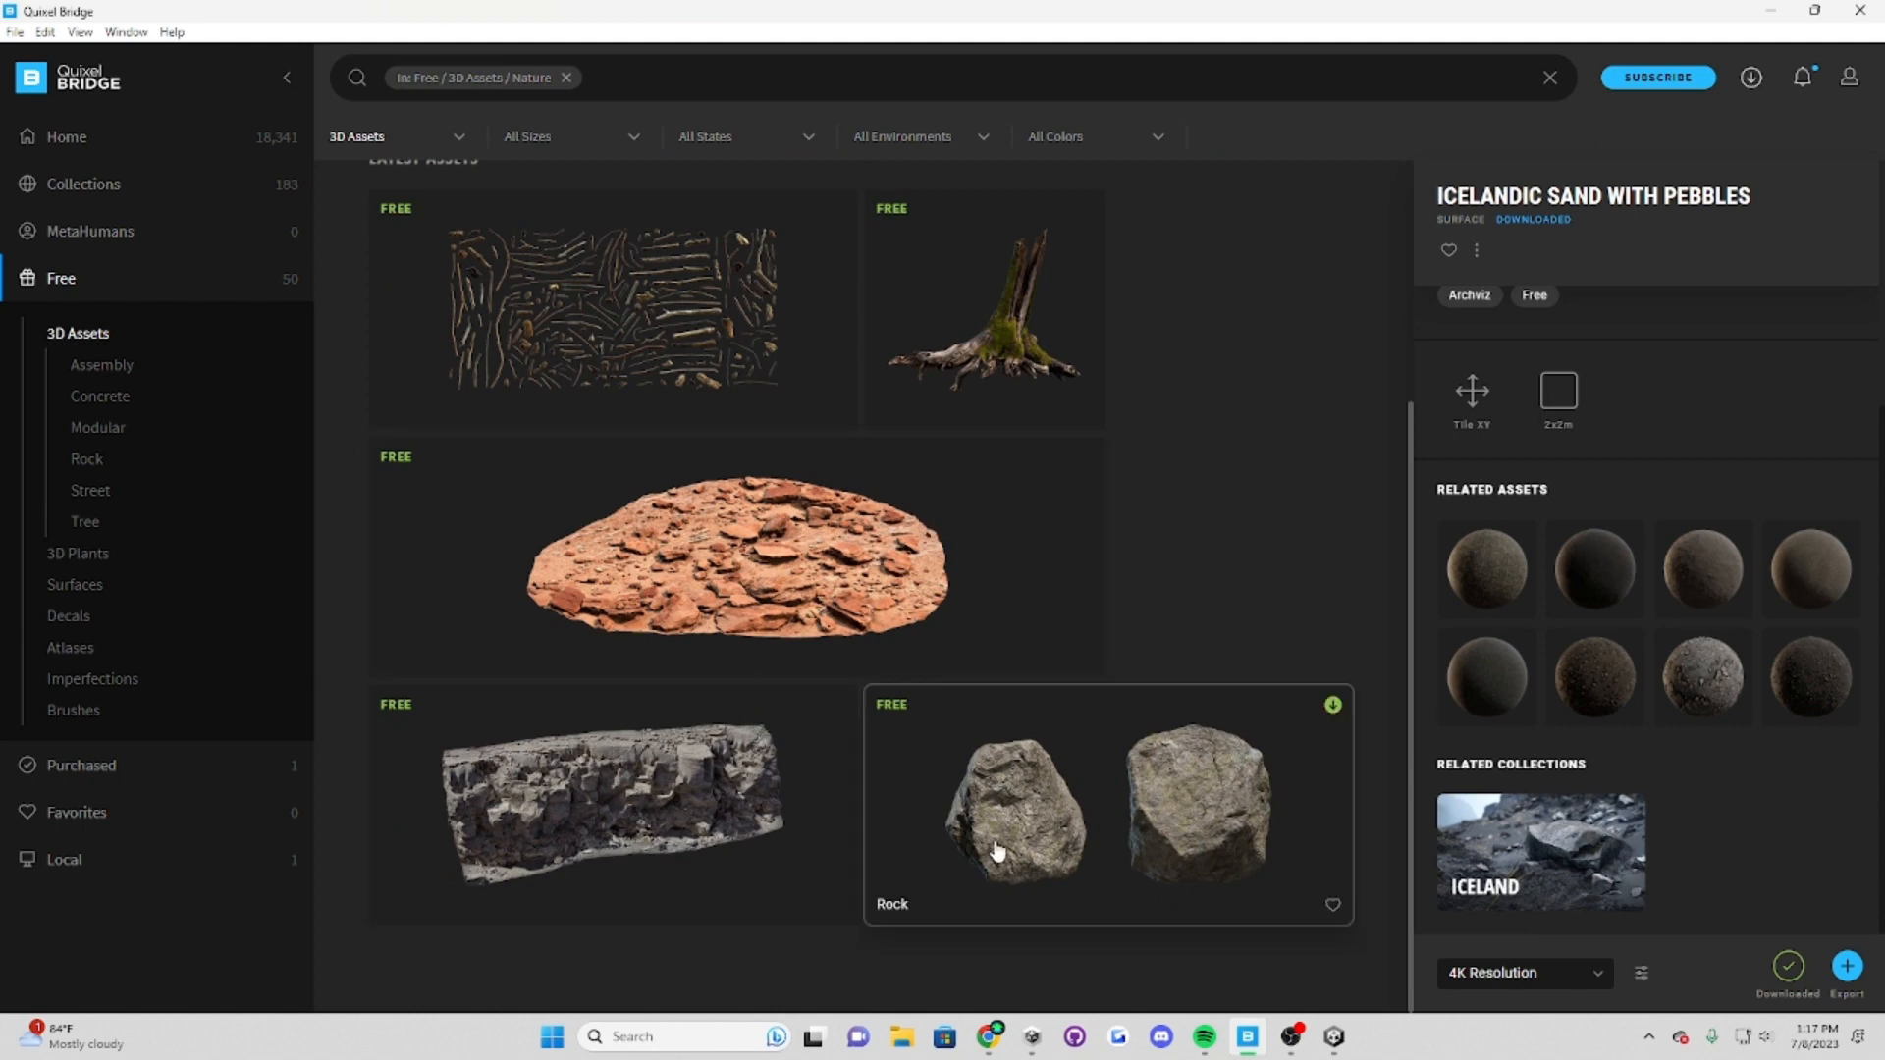
Step: Inspect the Huge Icelandic Lava Cliff 3D asset's details and download it at 4K resolution
left_click(734, 862)
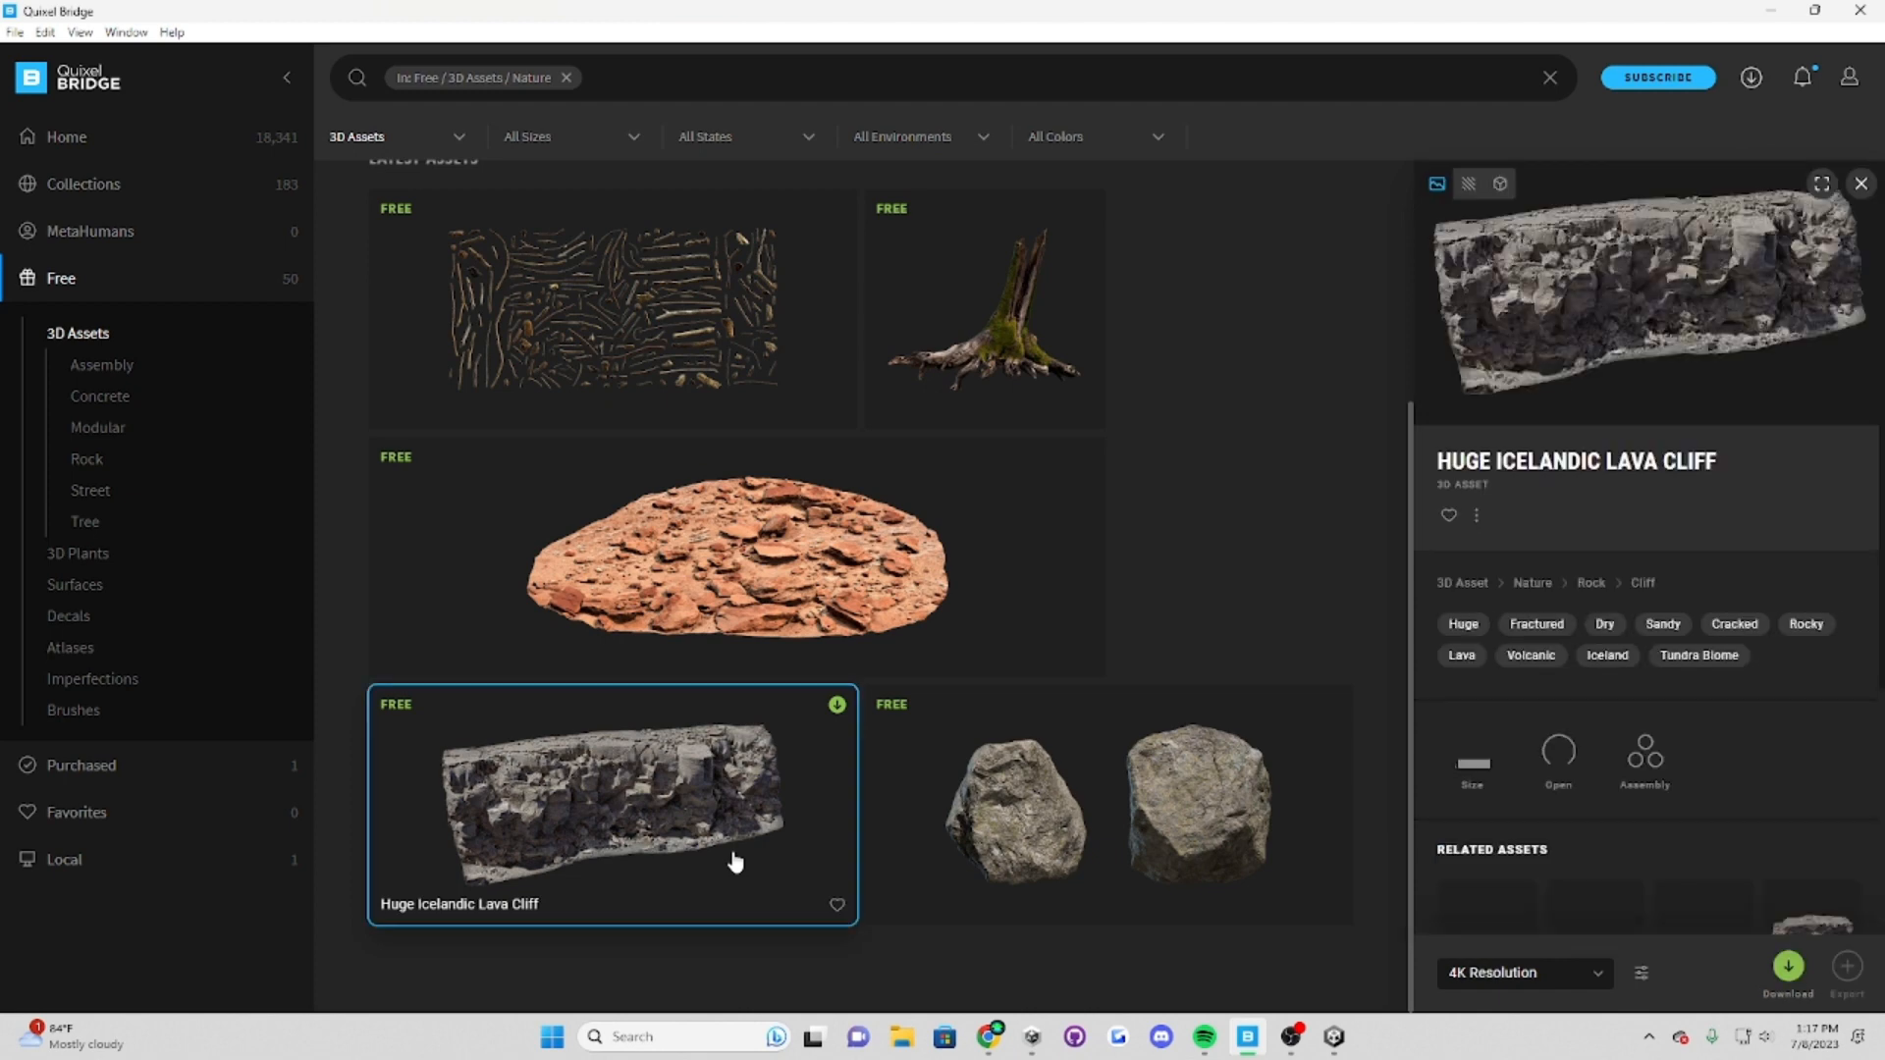
scroll(1804, 465, "down", 1)
scroll(1804, 465, "down", 2)
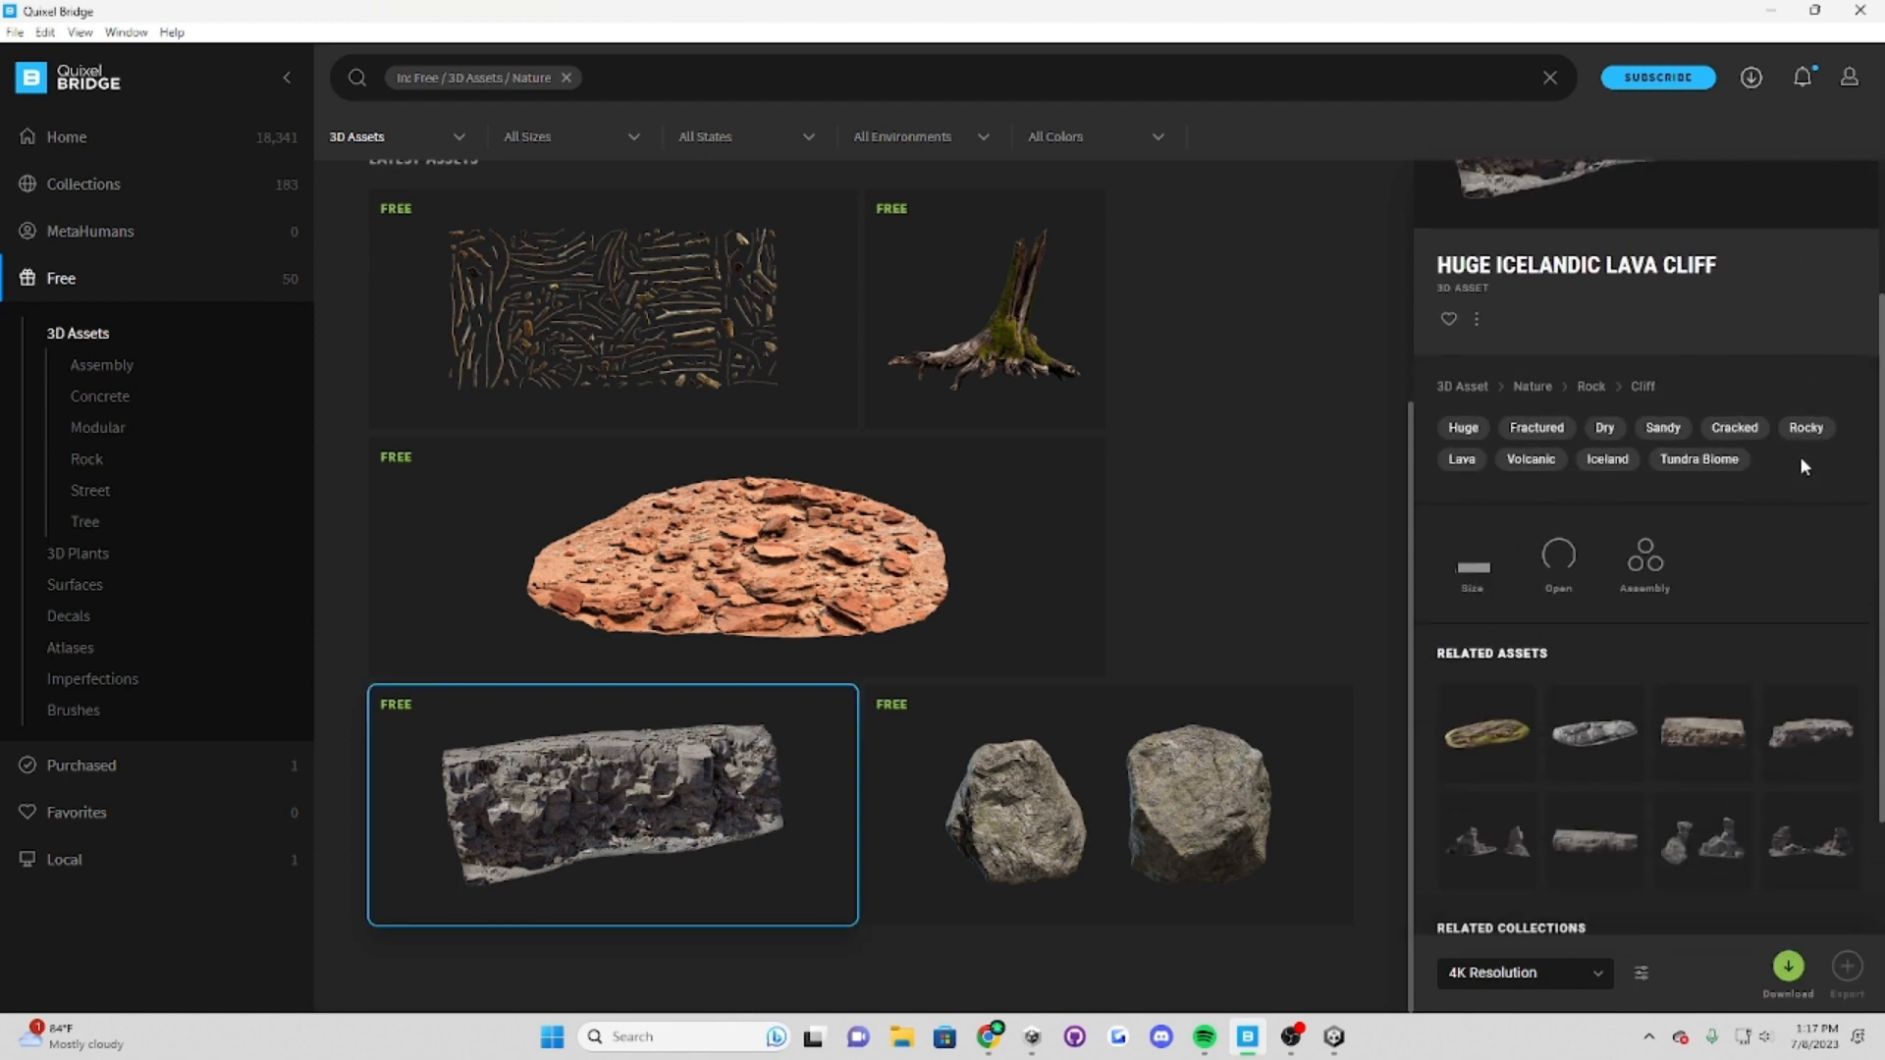
scroll(1804, 465, "down", 2)
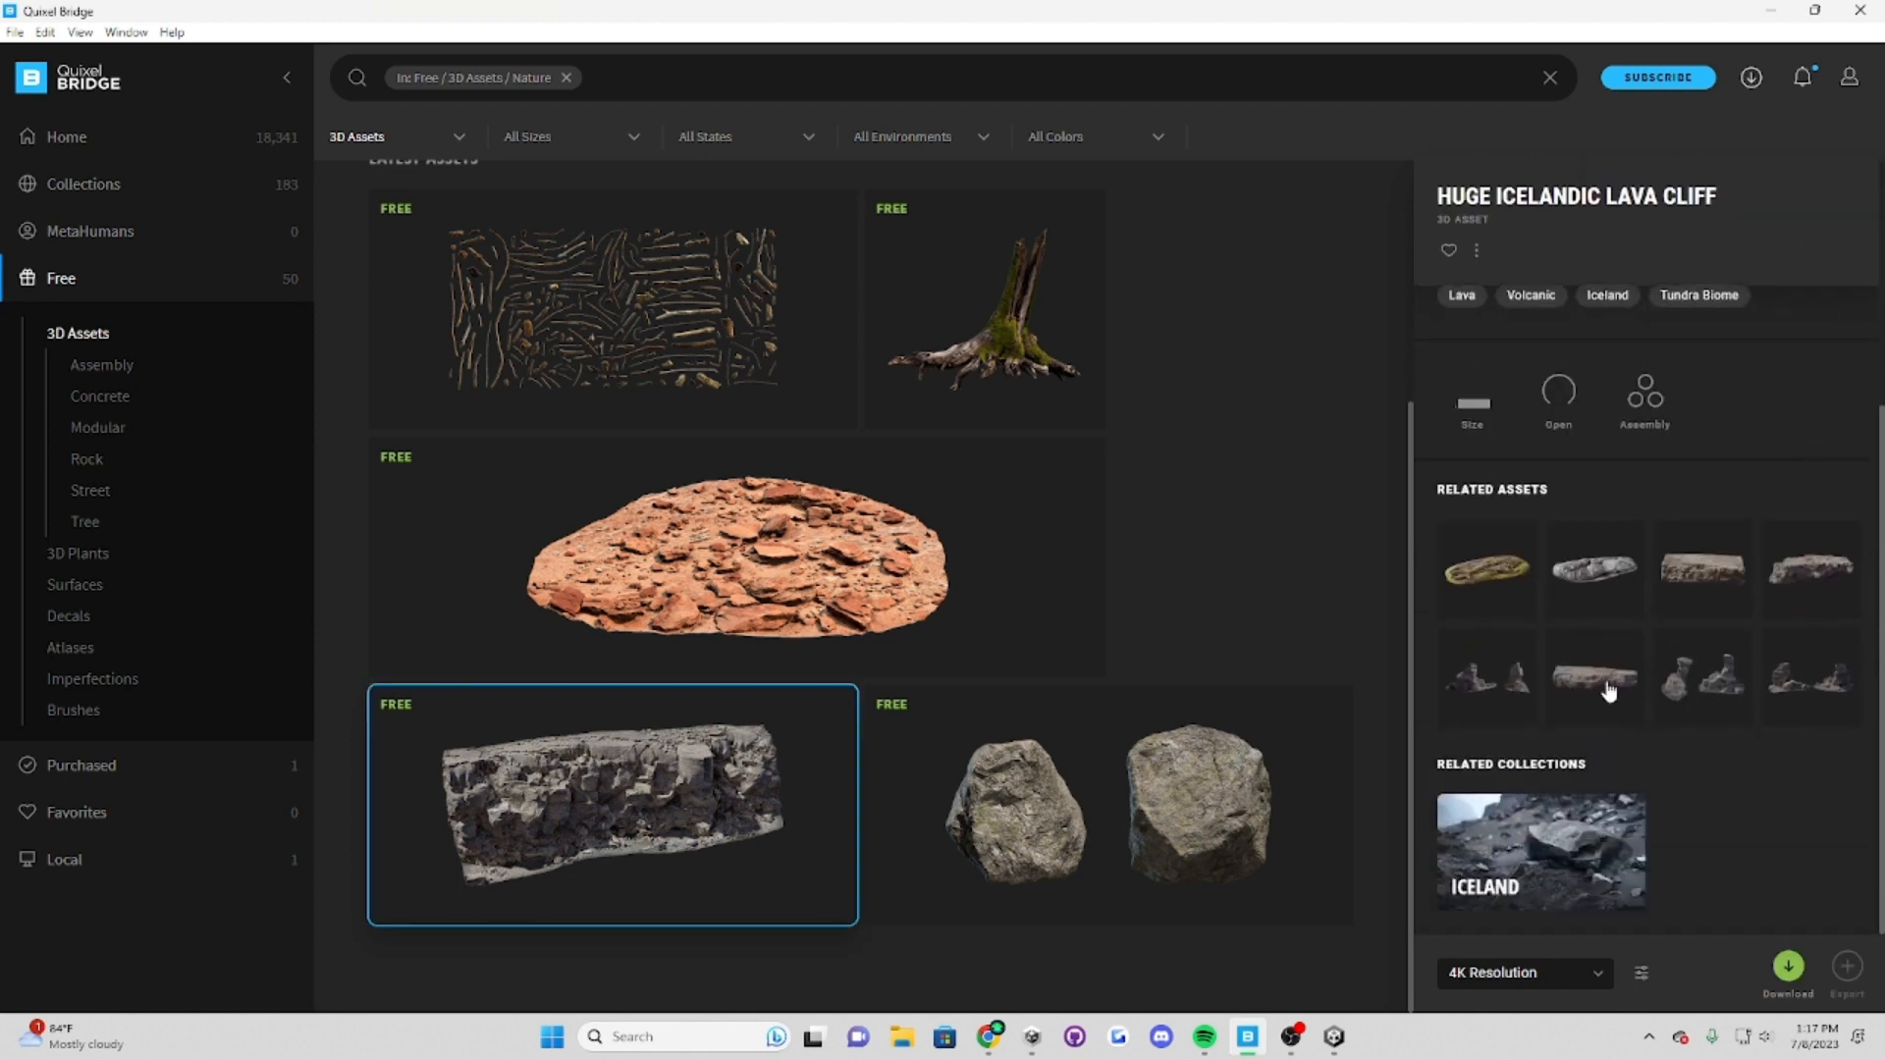
left_click(1576, 972)
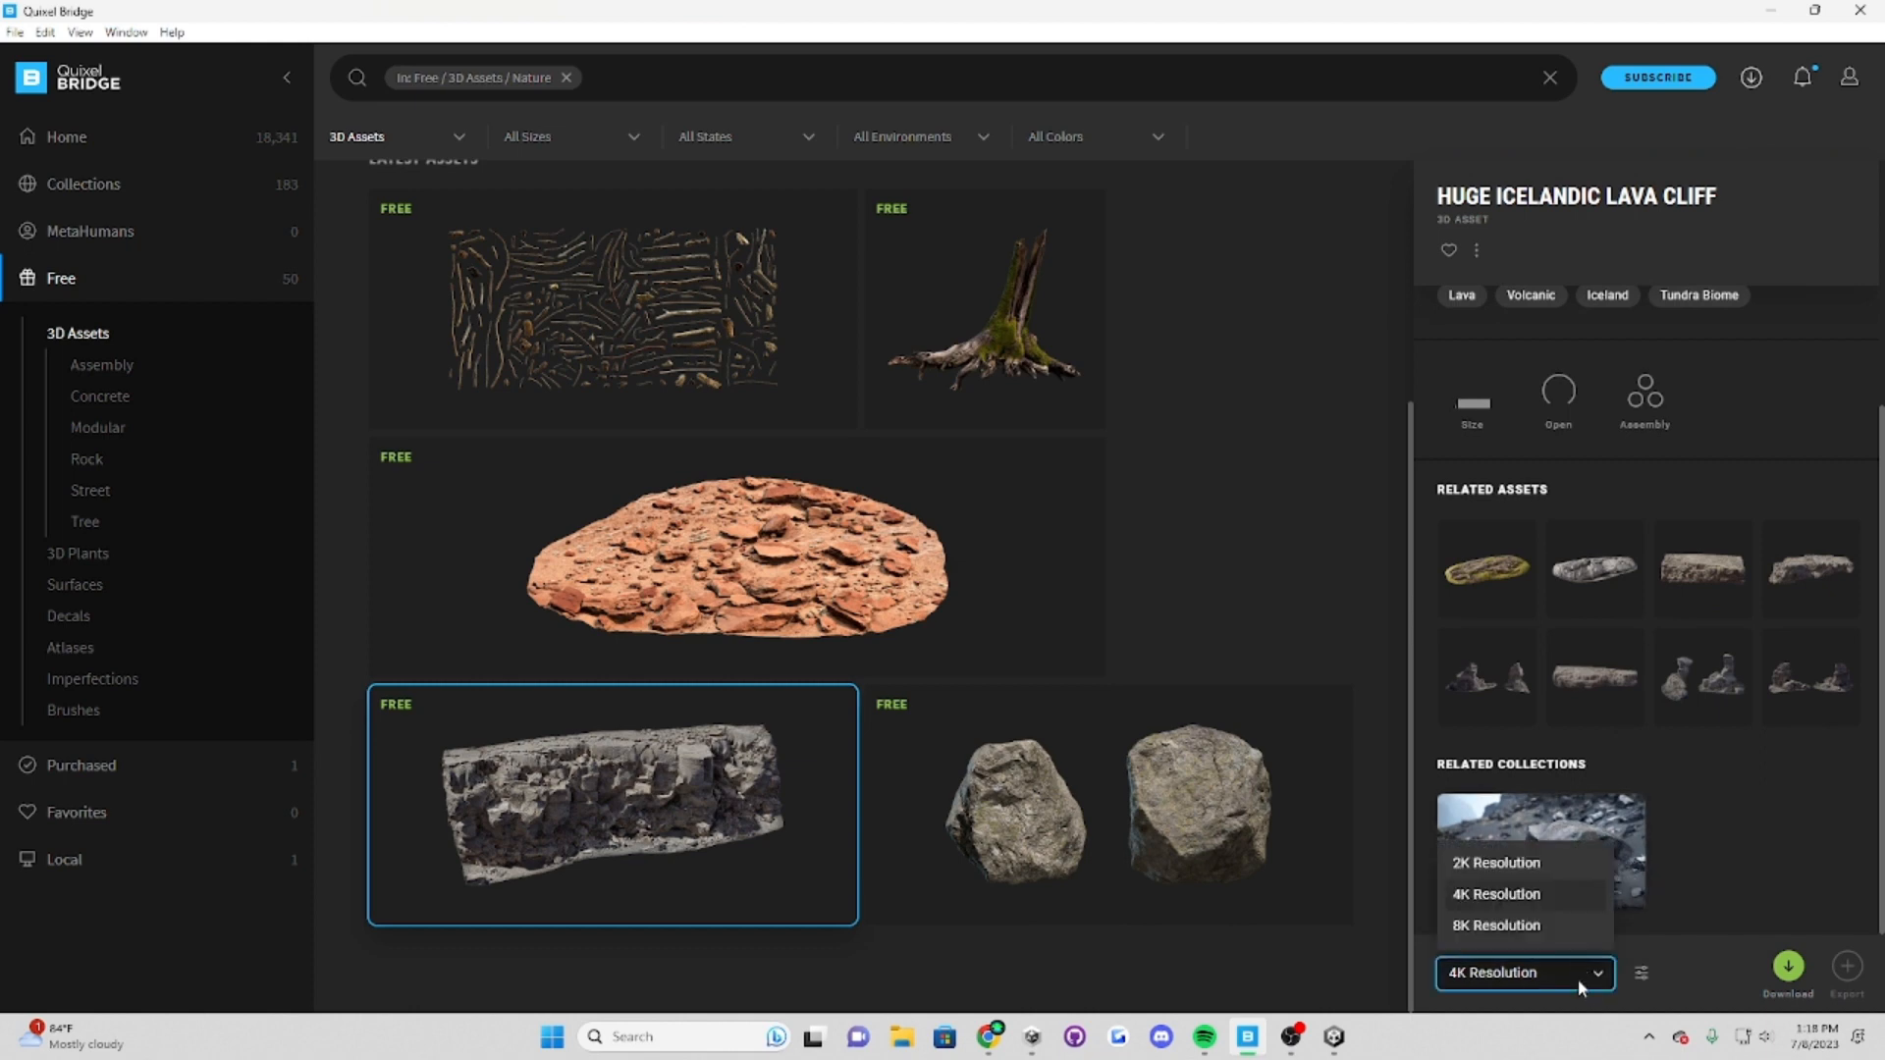
left_click(1577, 974)
left_click(1788, 967)
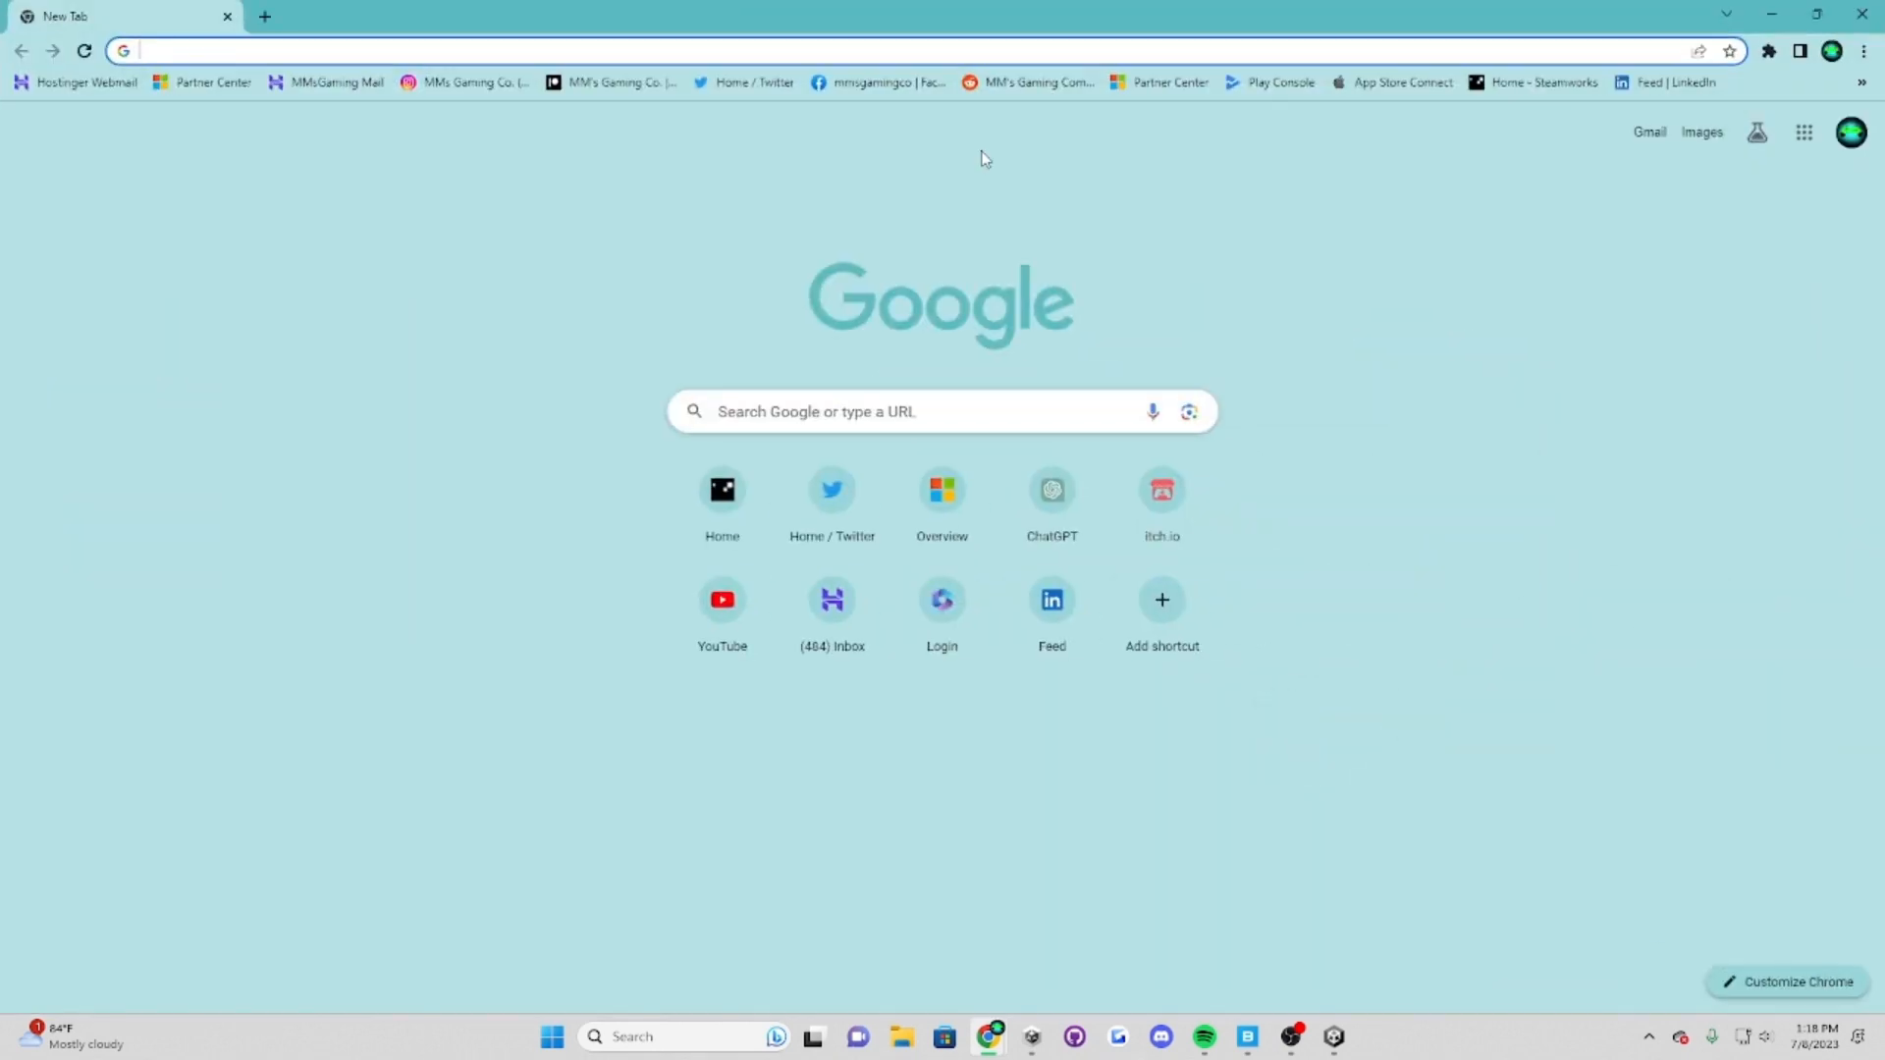
Step: Switch to Chrome and search Google Images for "icelandic beach"
type("icelandi")
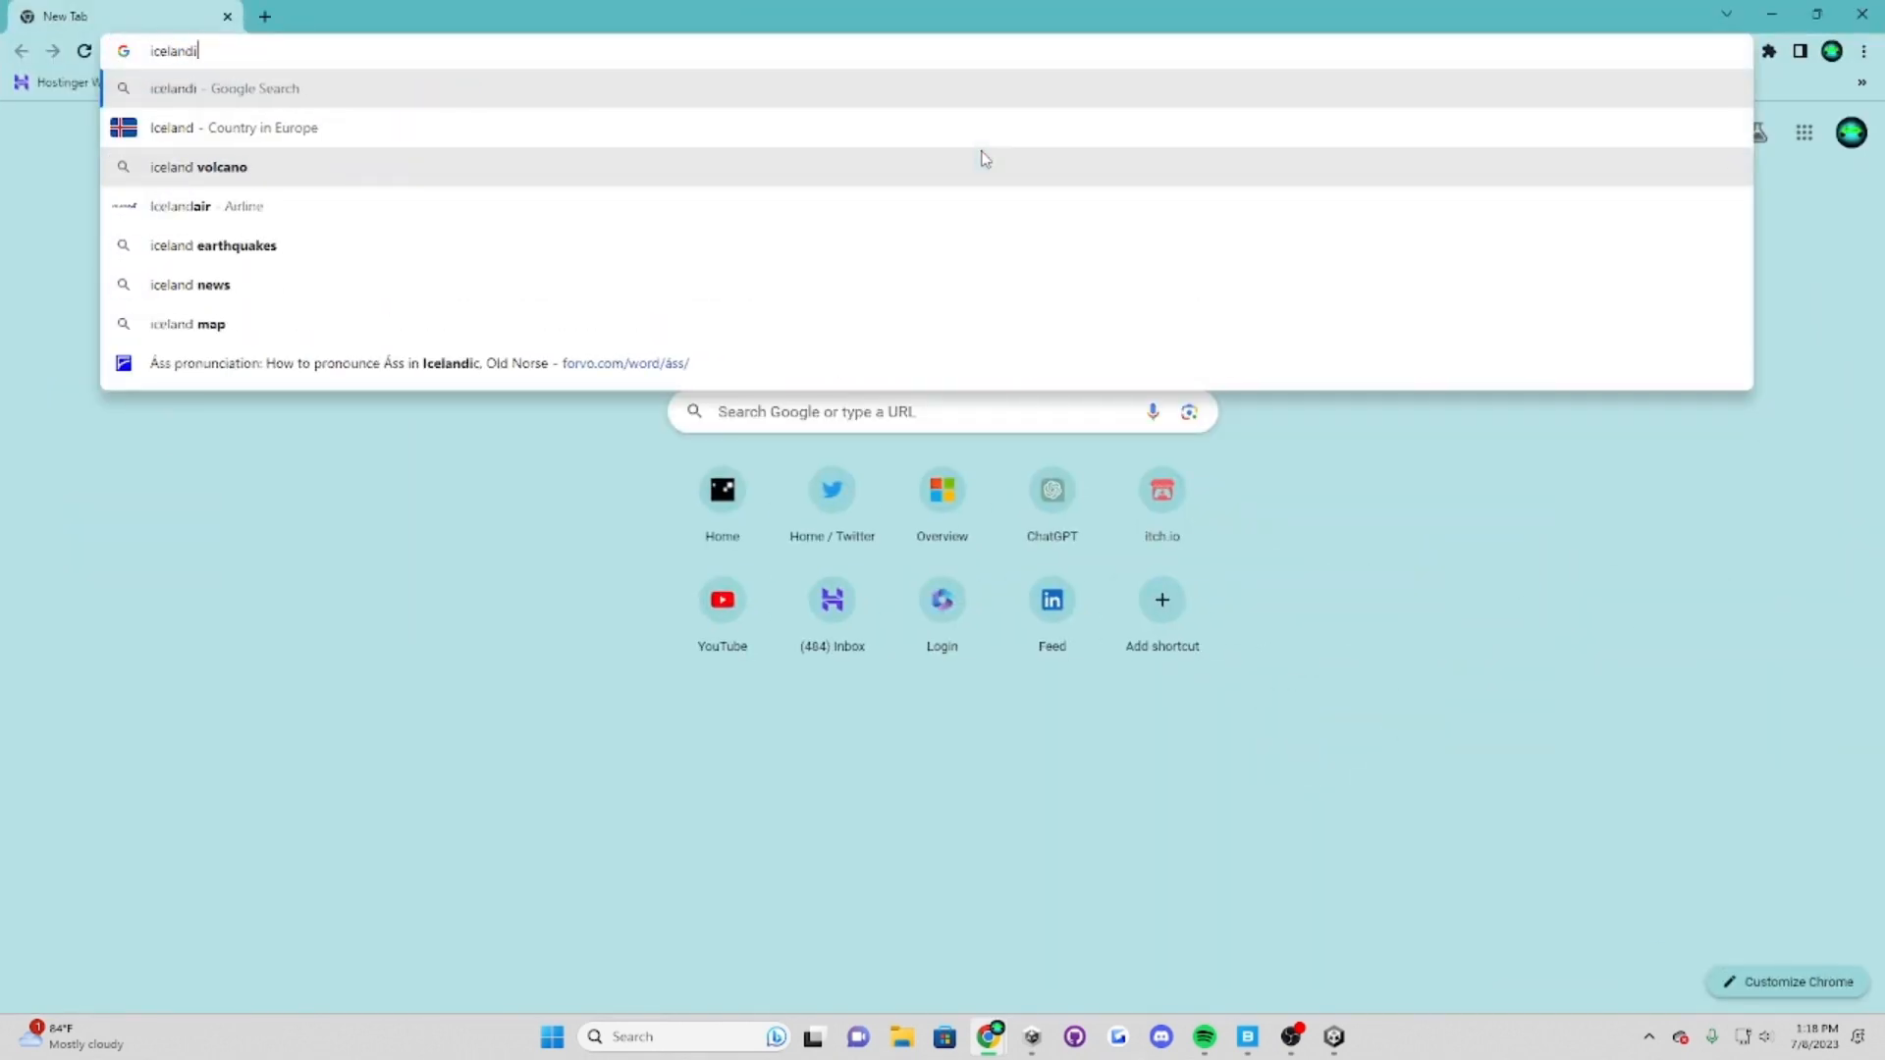
type("c bea\\c")
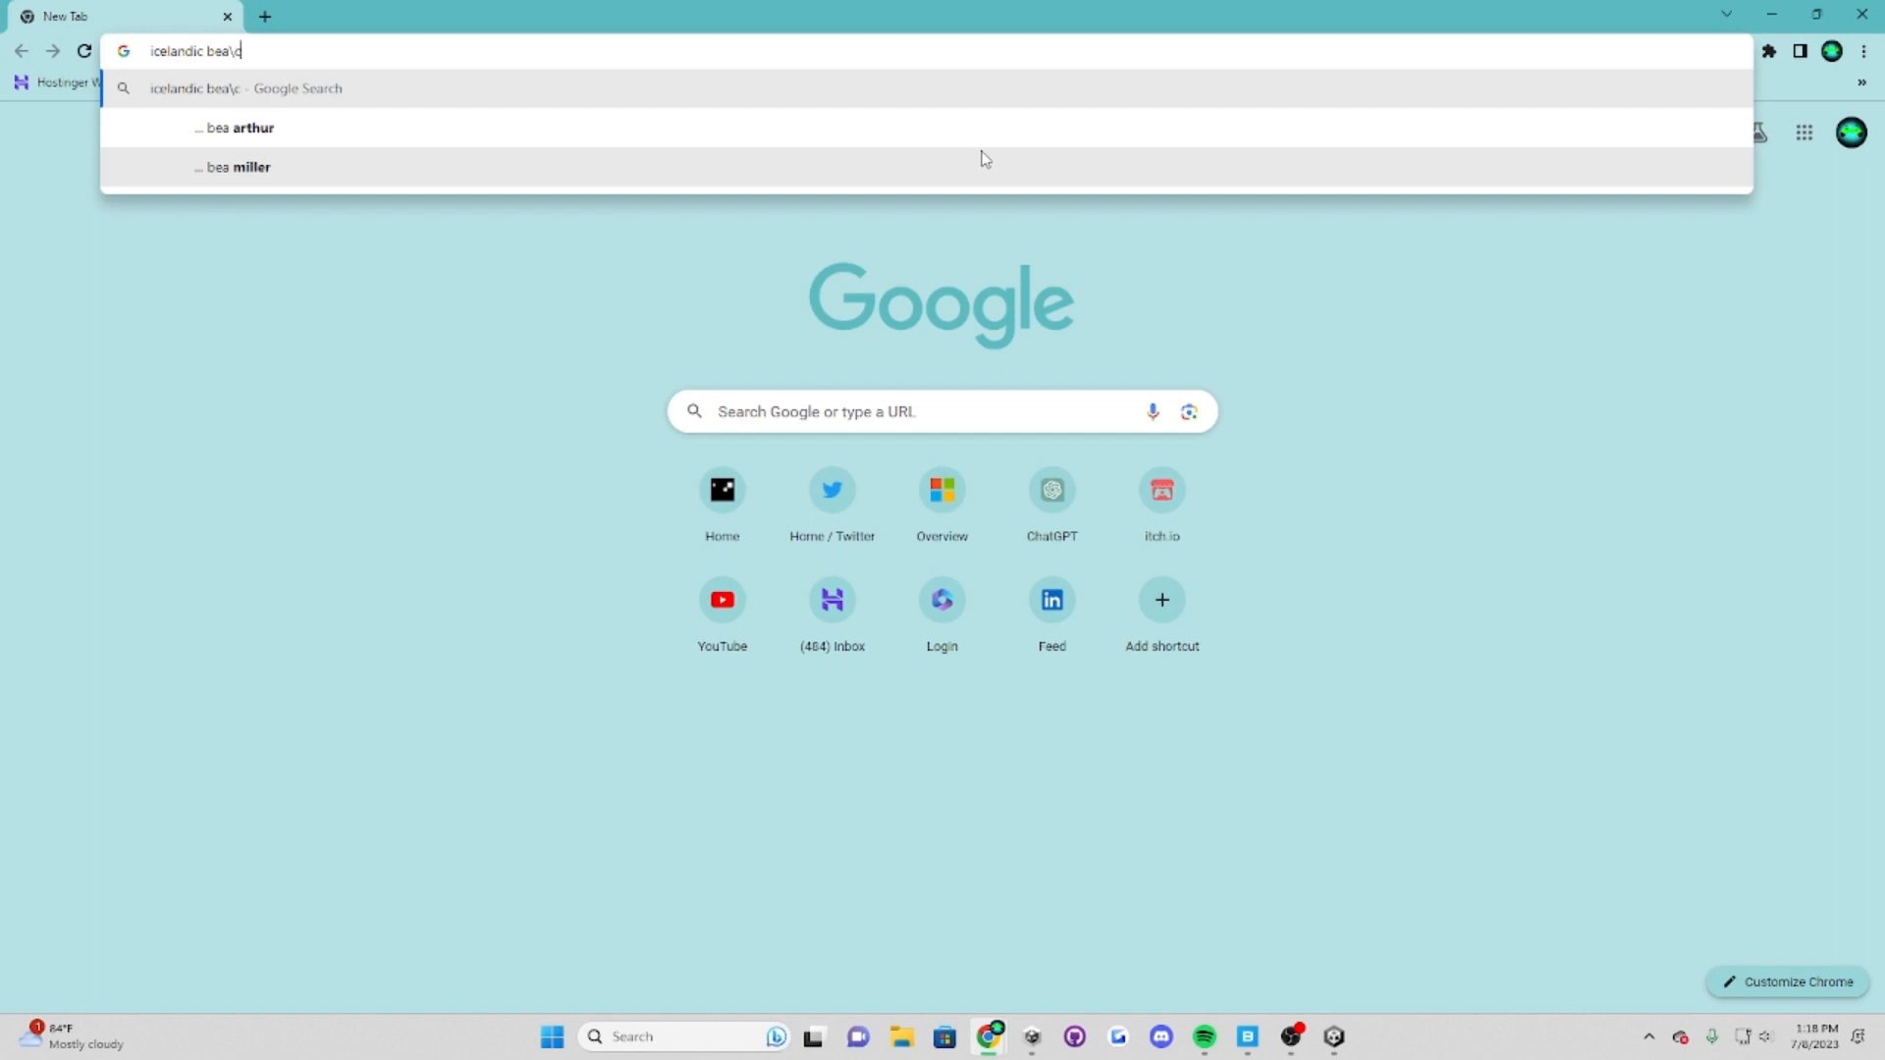
key("BackSpace")
key("BackSpace")
type("ch")
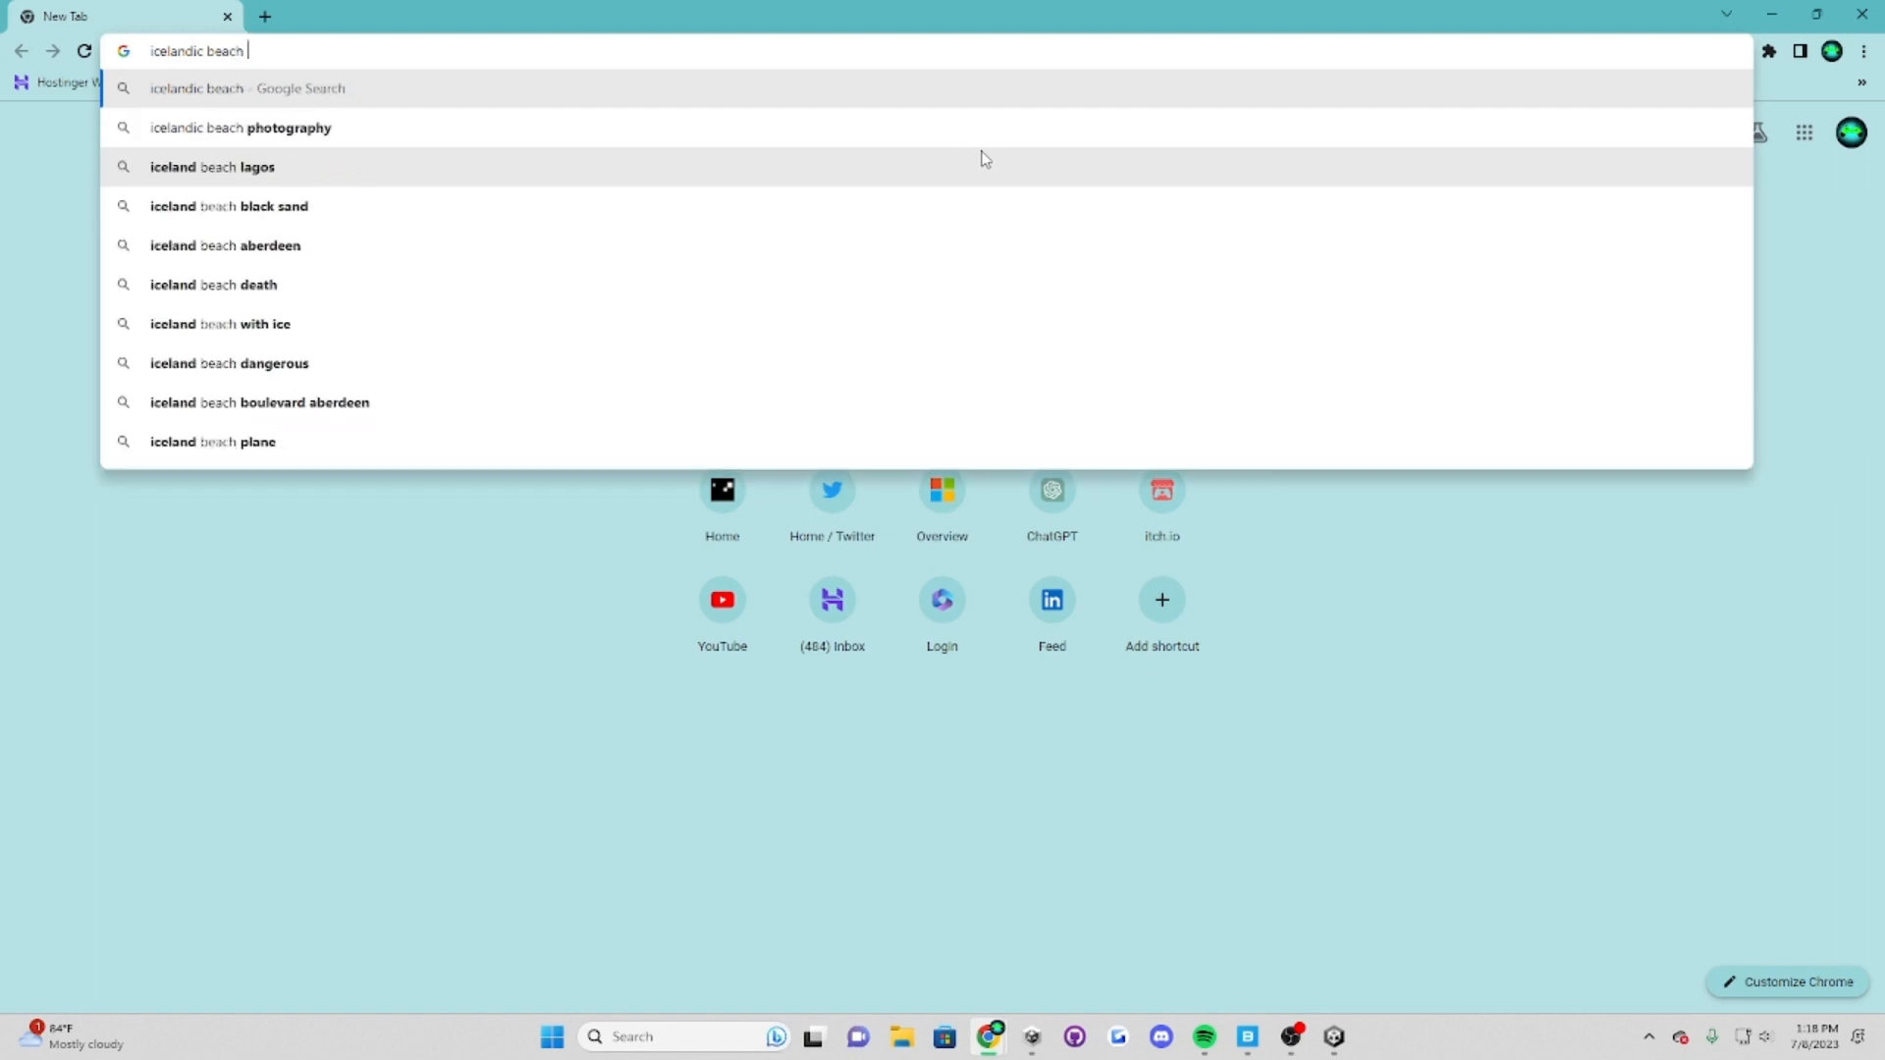
key("Return")
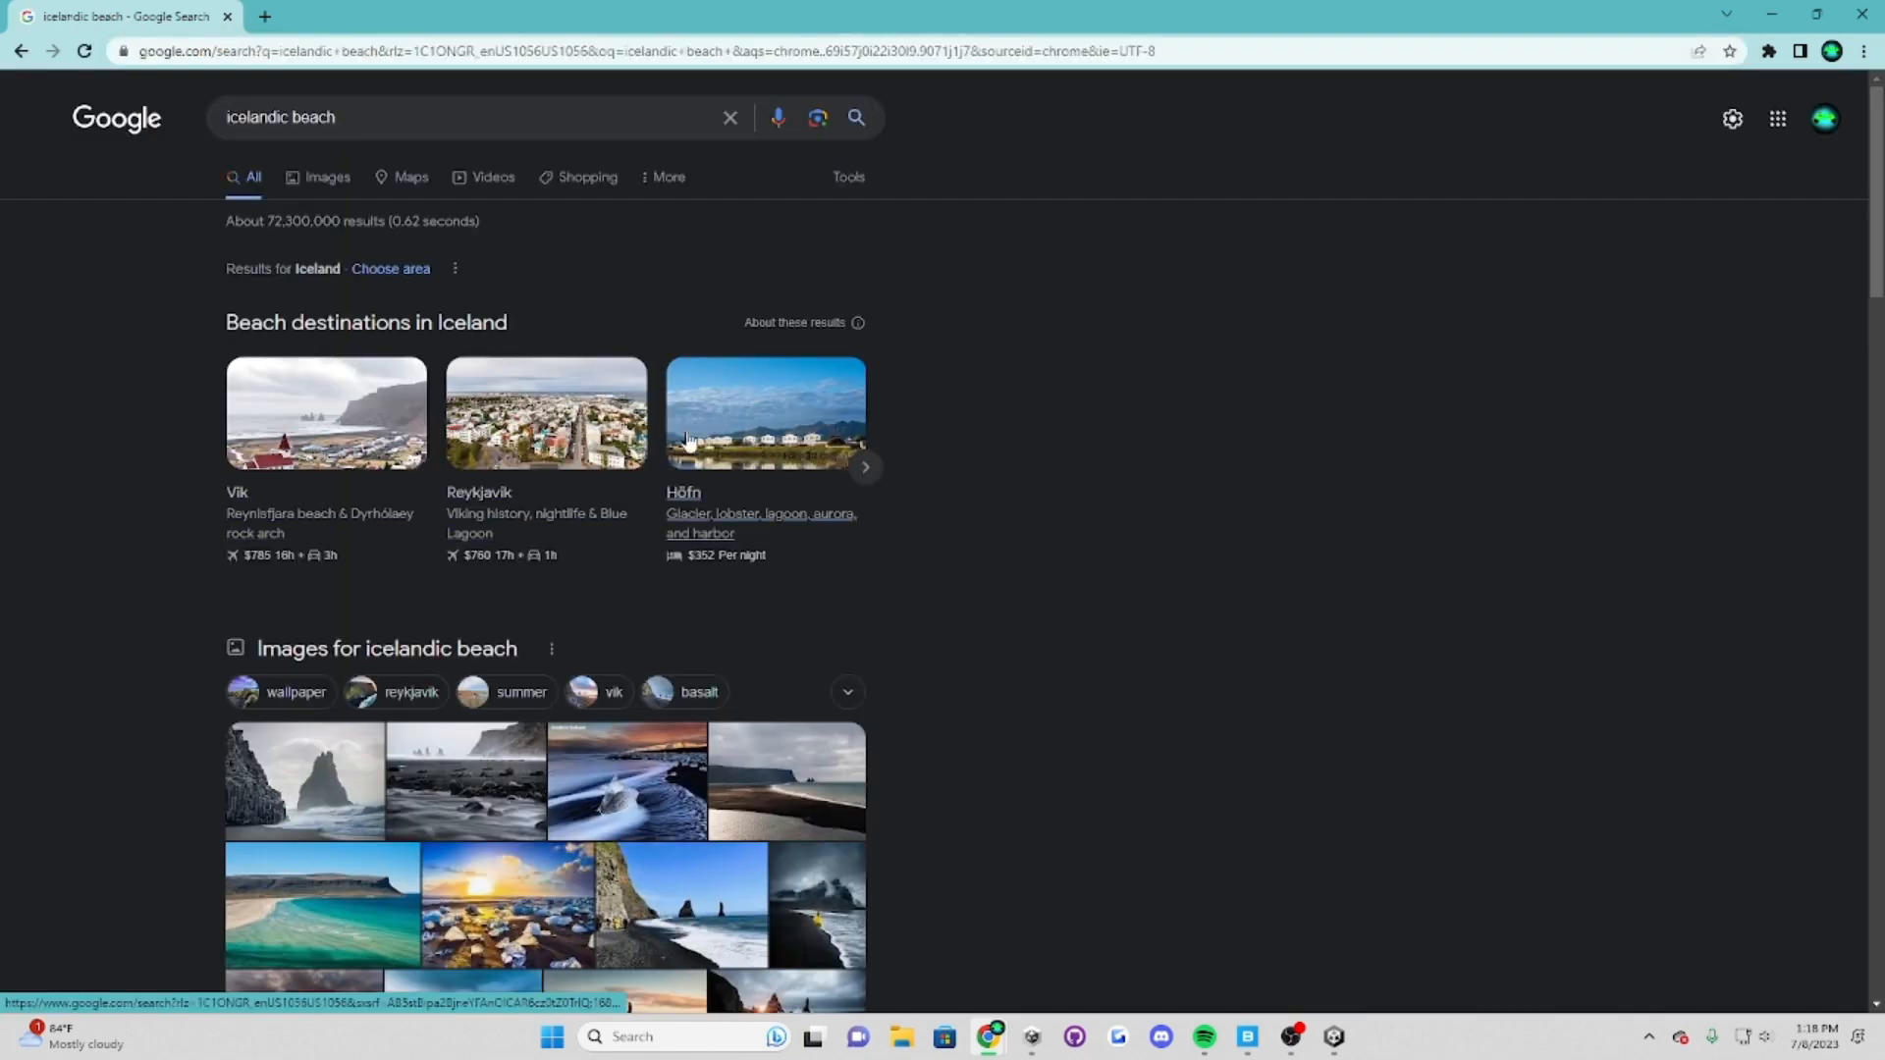
left_click(330, 178)
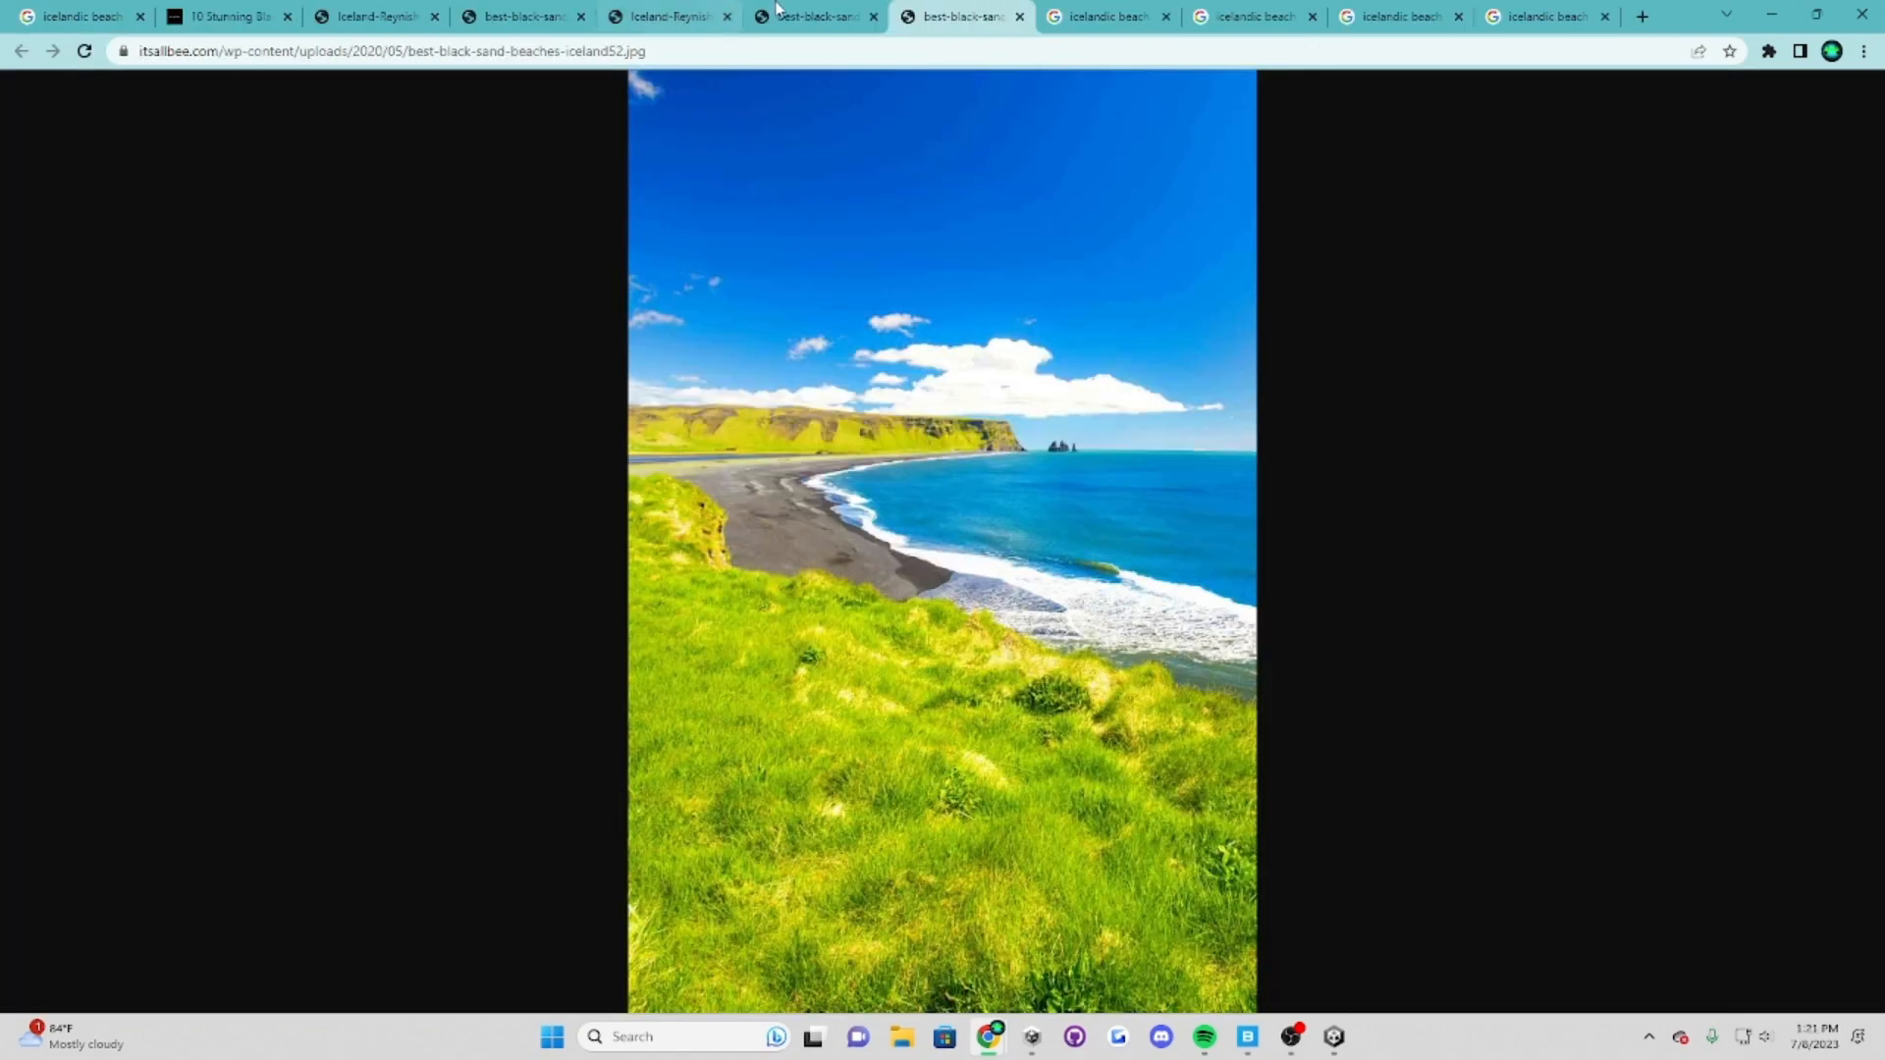
Step: Compare the opened Icelandic beach reference photos, examining the cliffs, black sand and shoreline
left_click(822, 12)
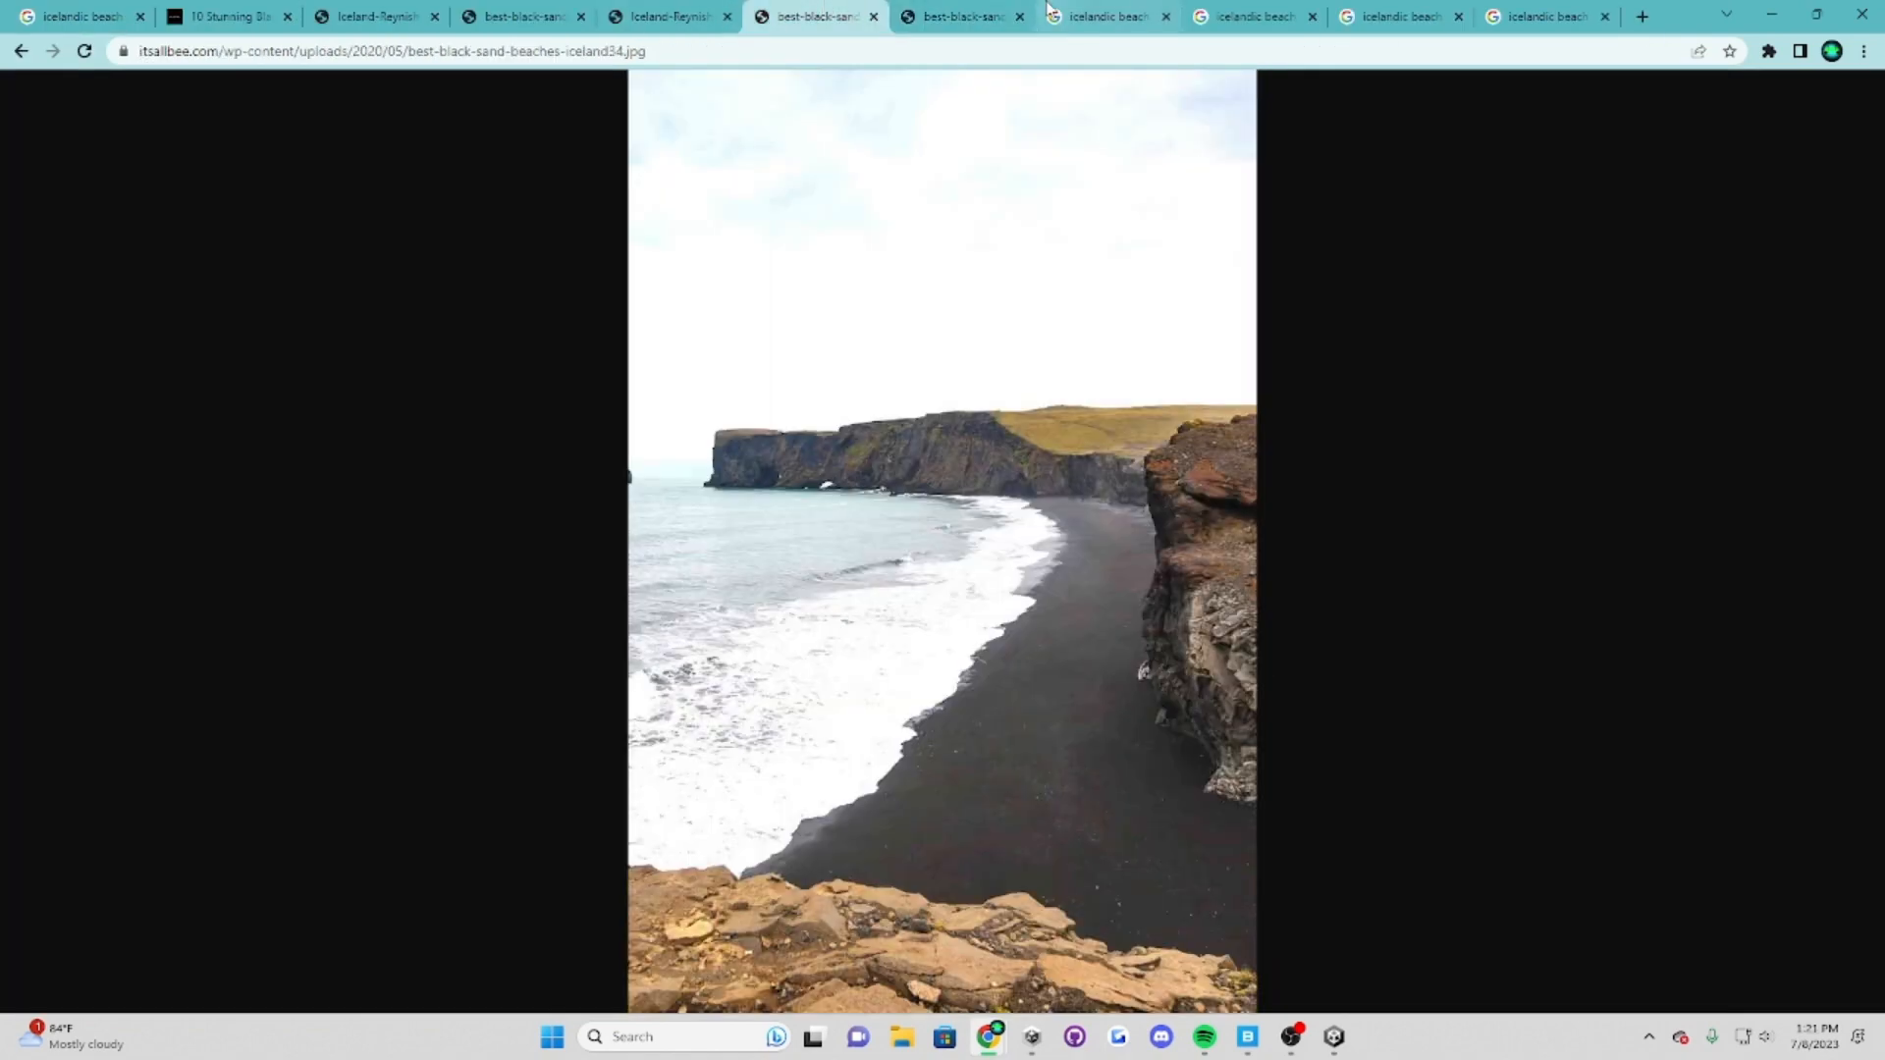
left_click(678, 11)
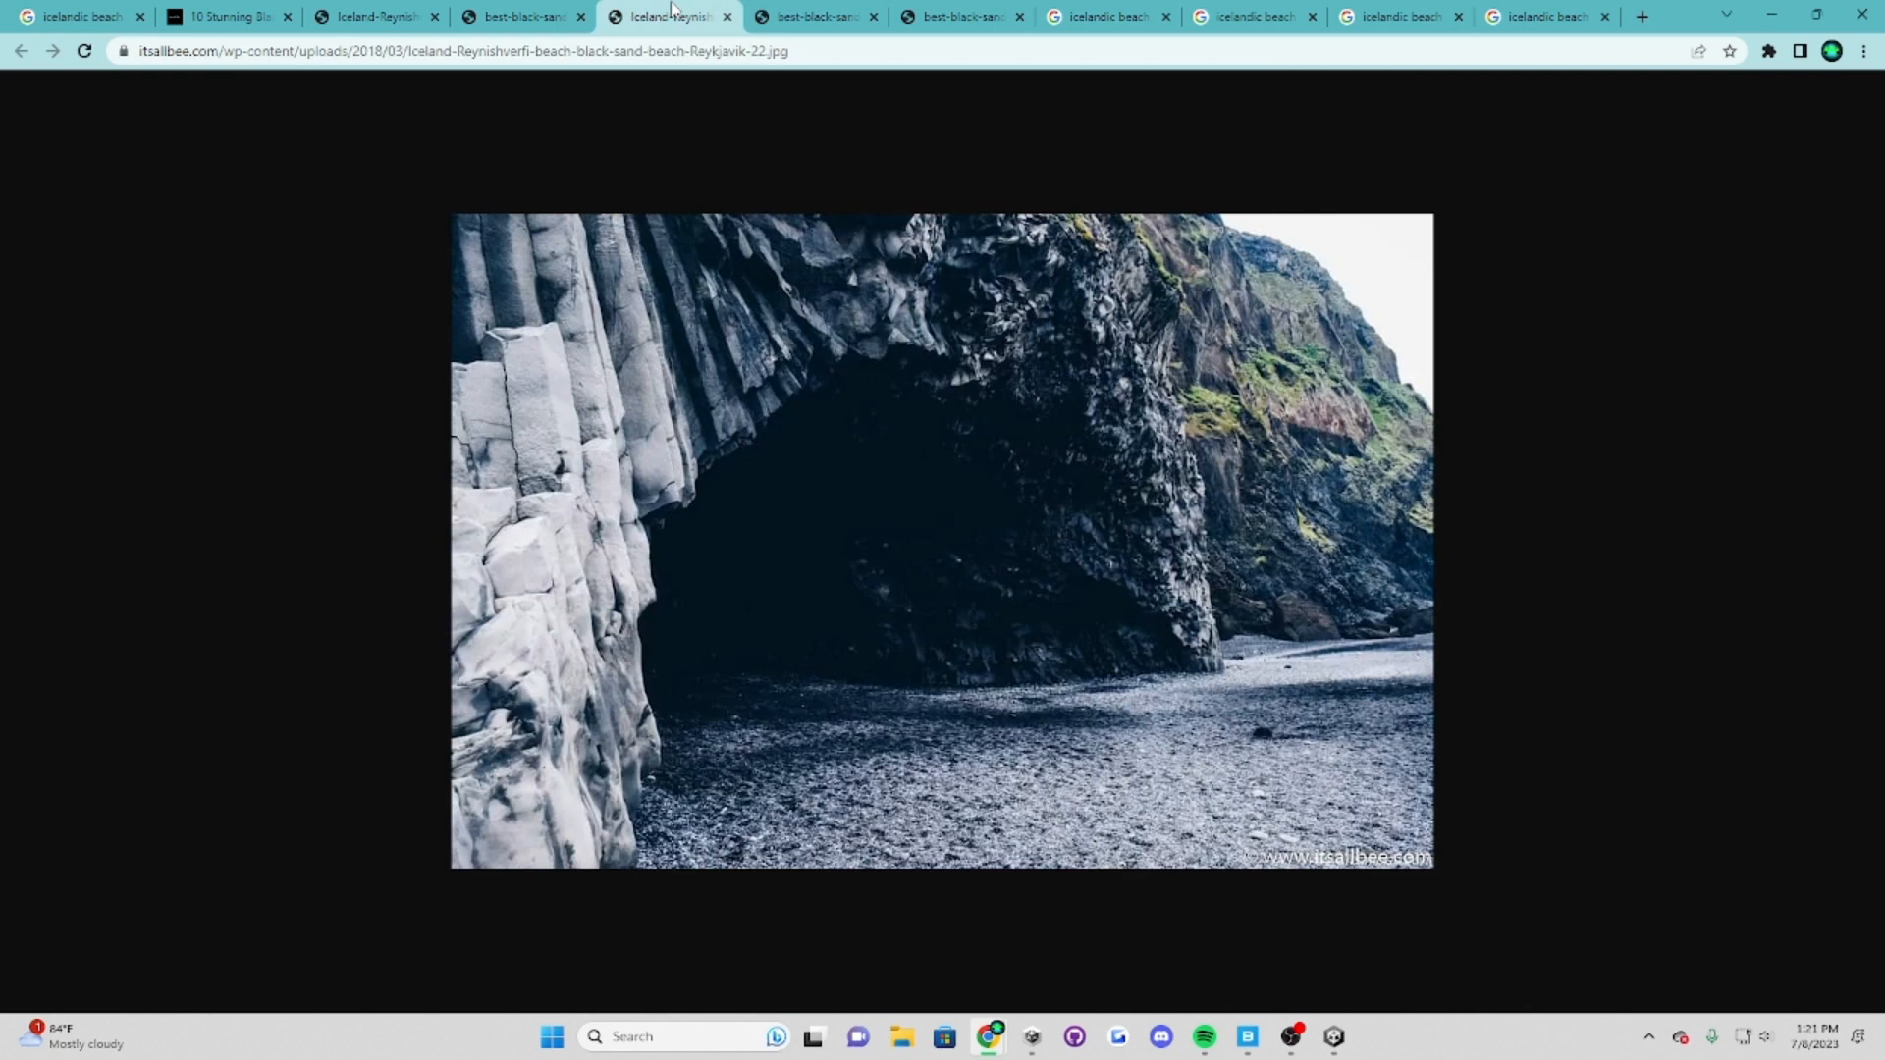
left_click(496, 14)
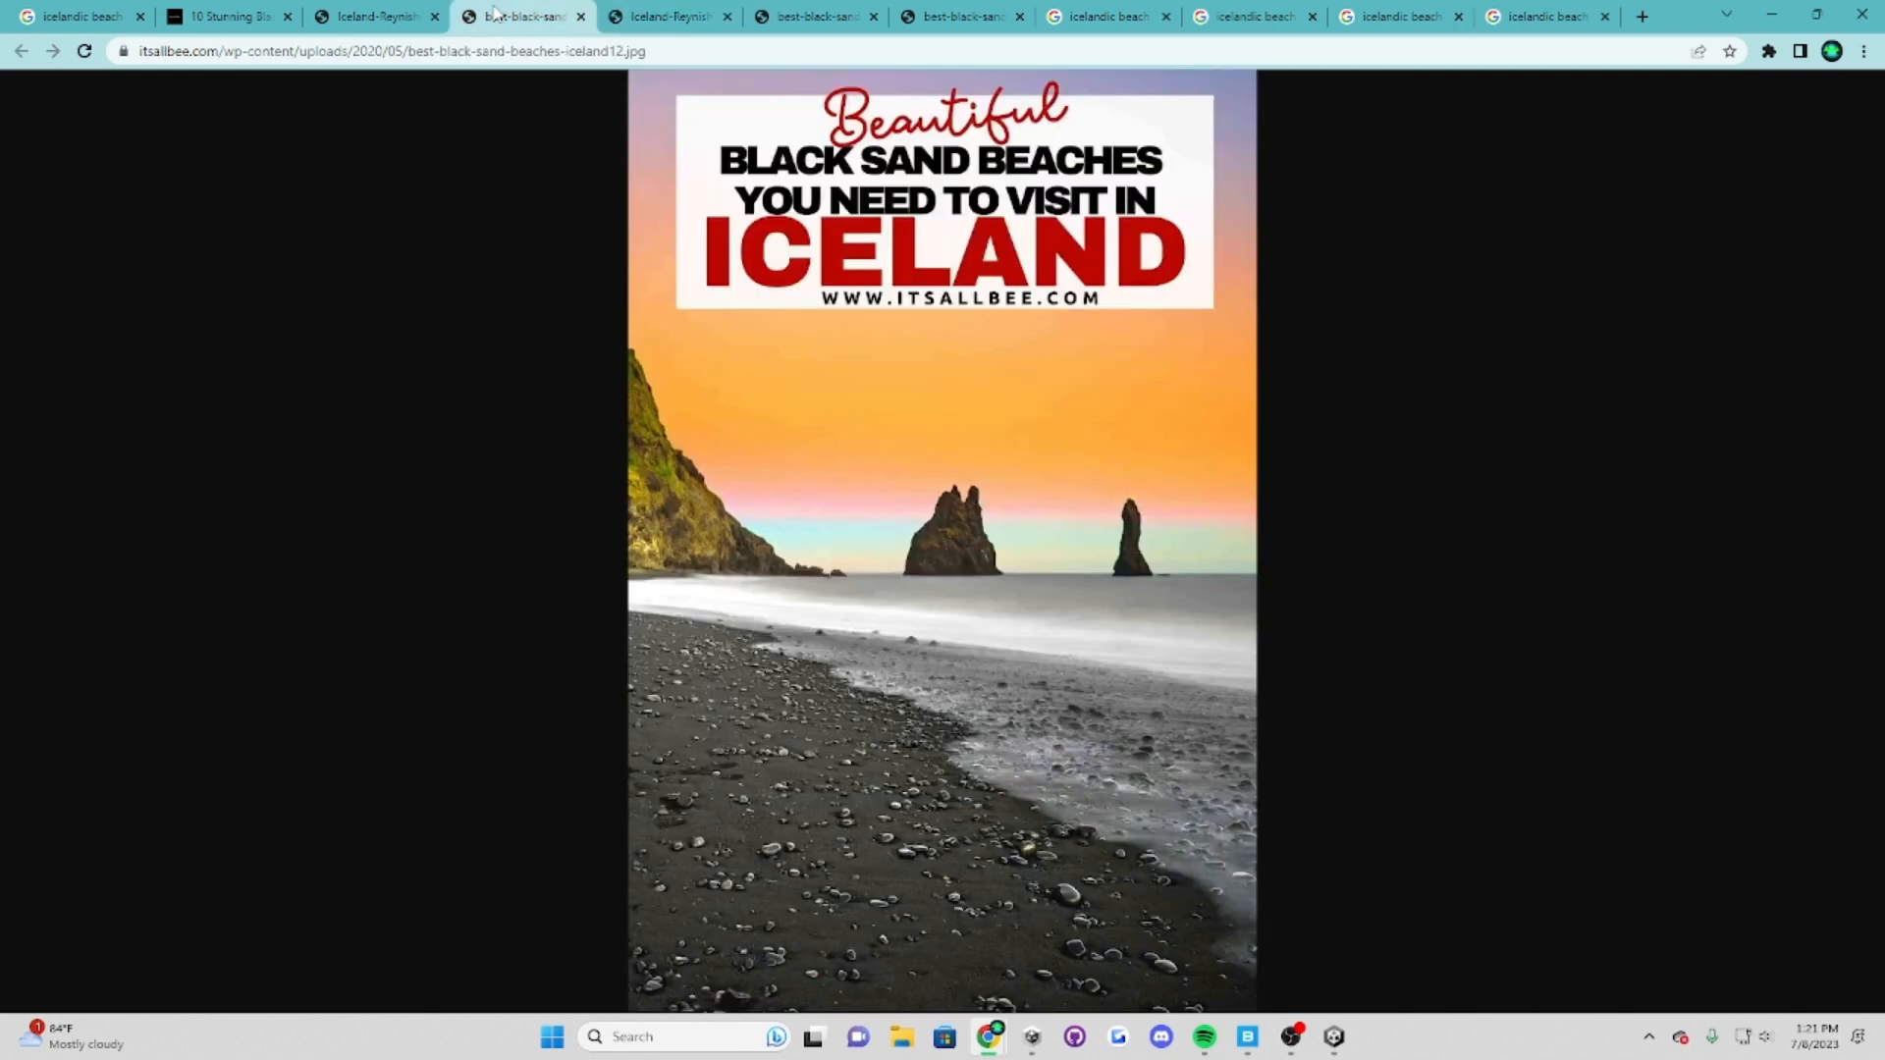
left_click(383, 14)
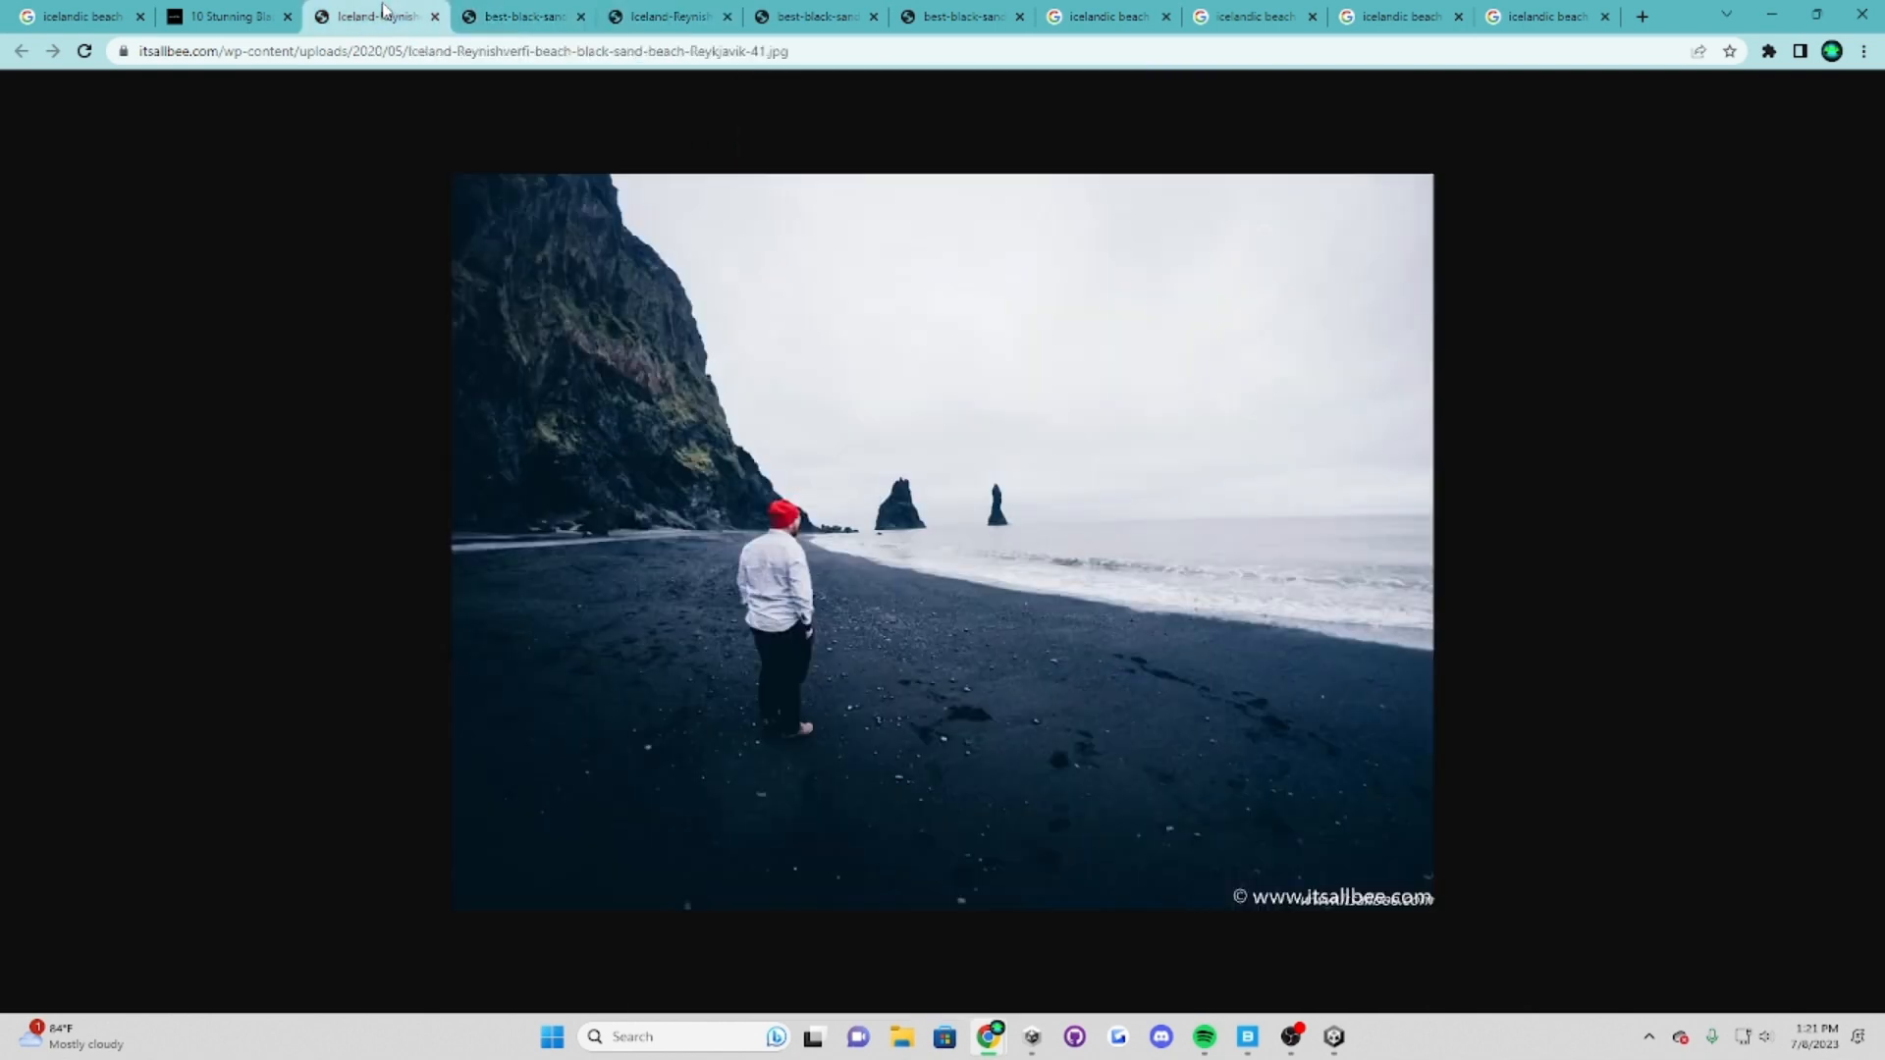
left_click(658, 12)
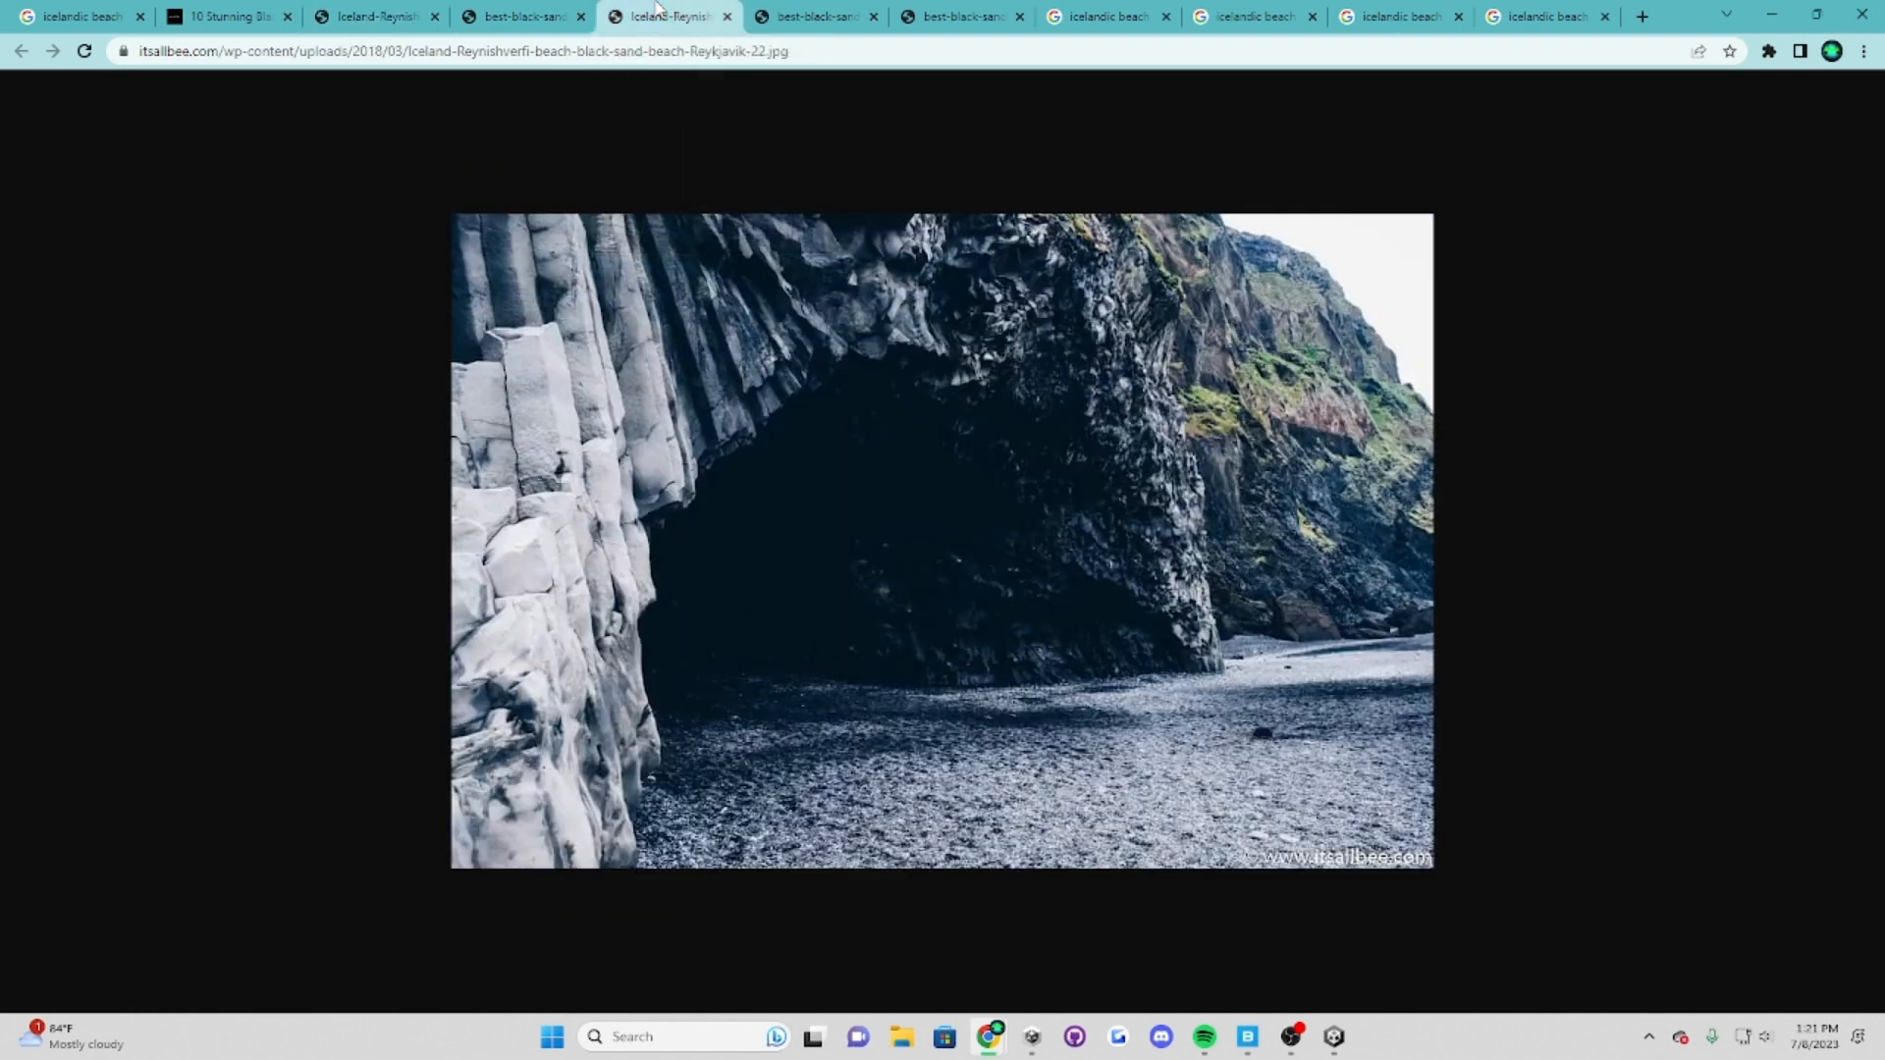
left_click(801, 15)
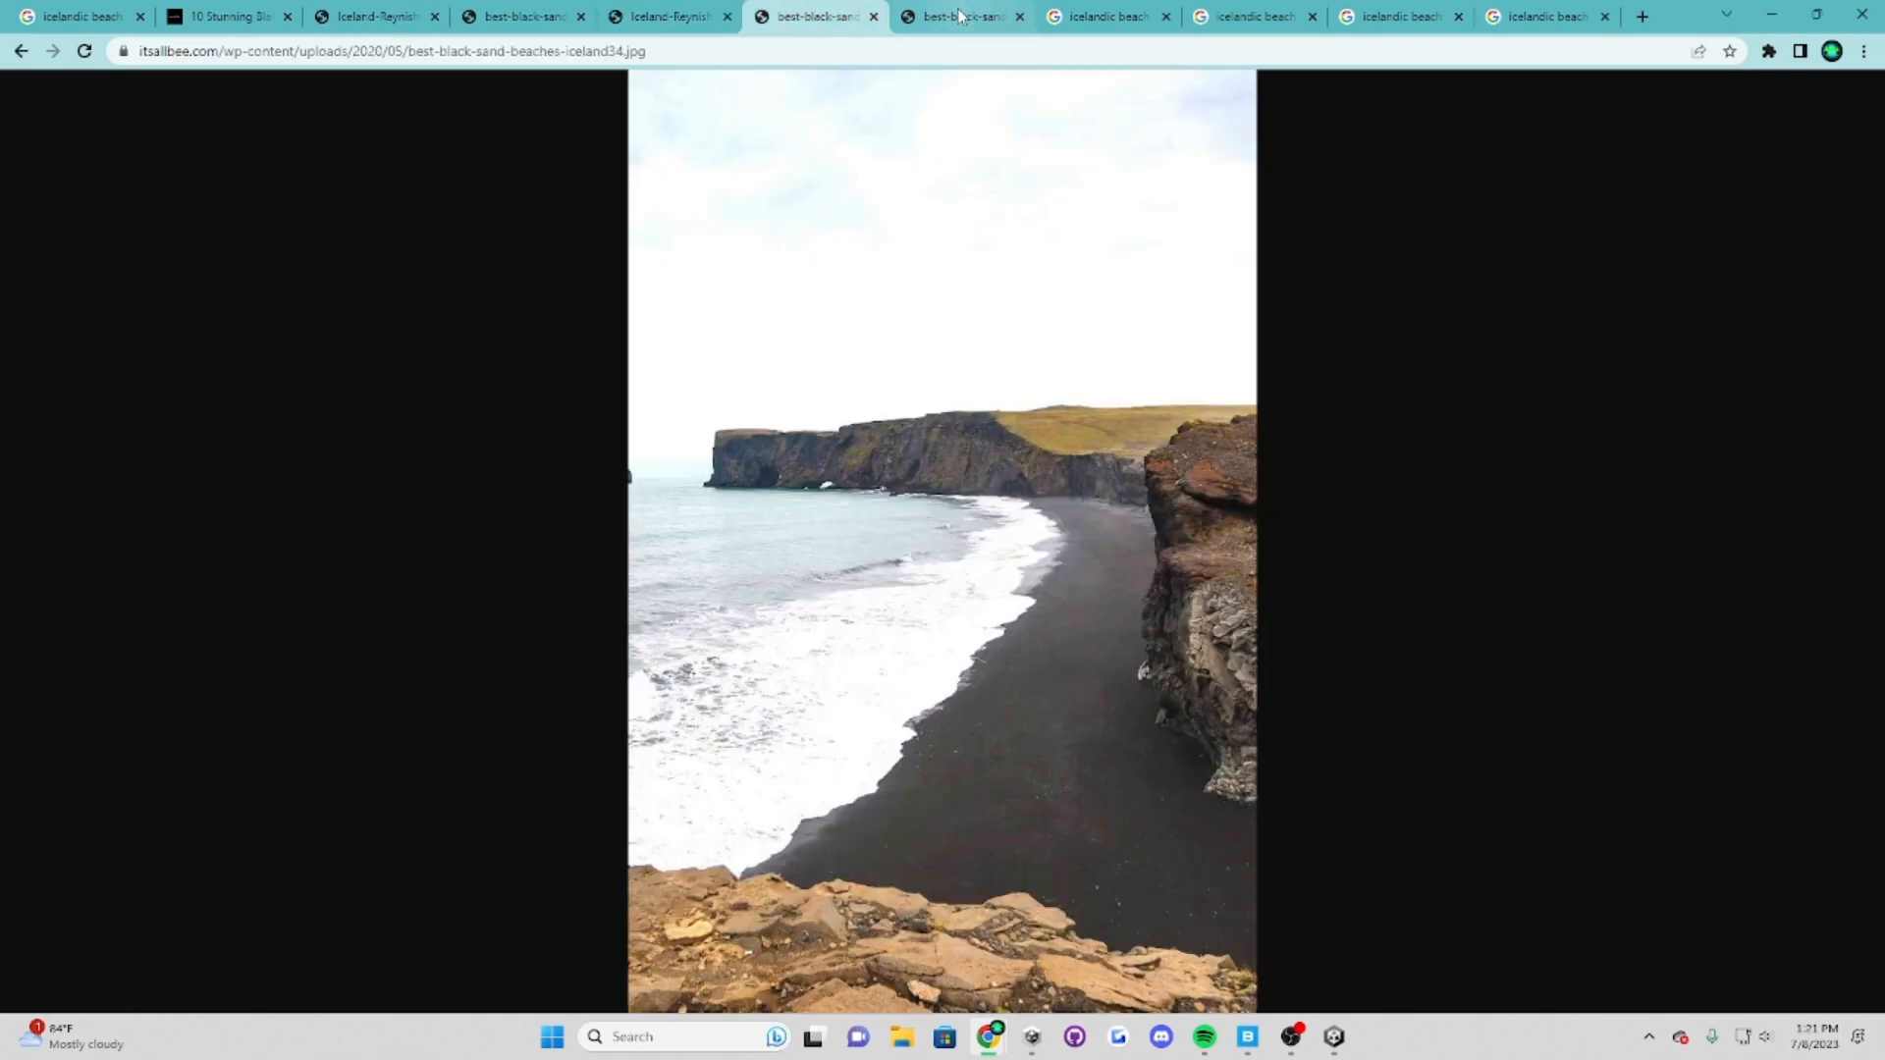
left_click(960, 14)
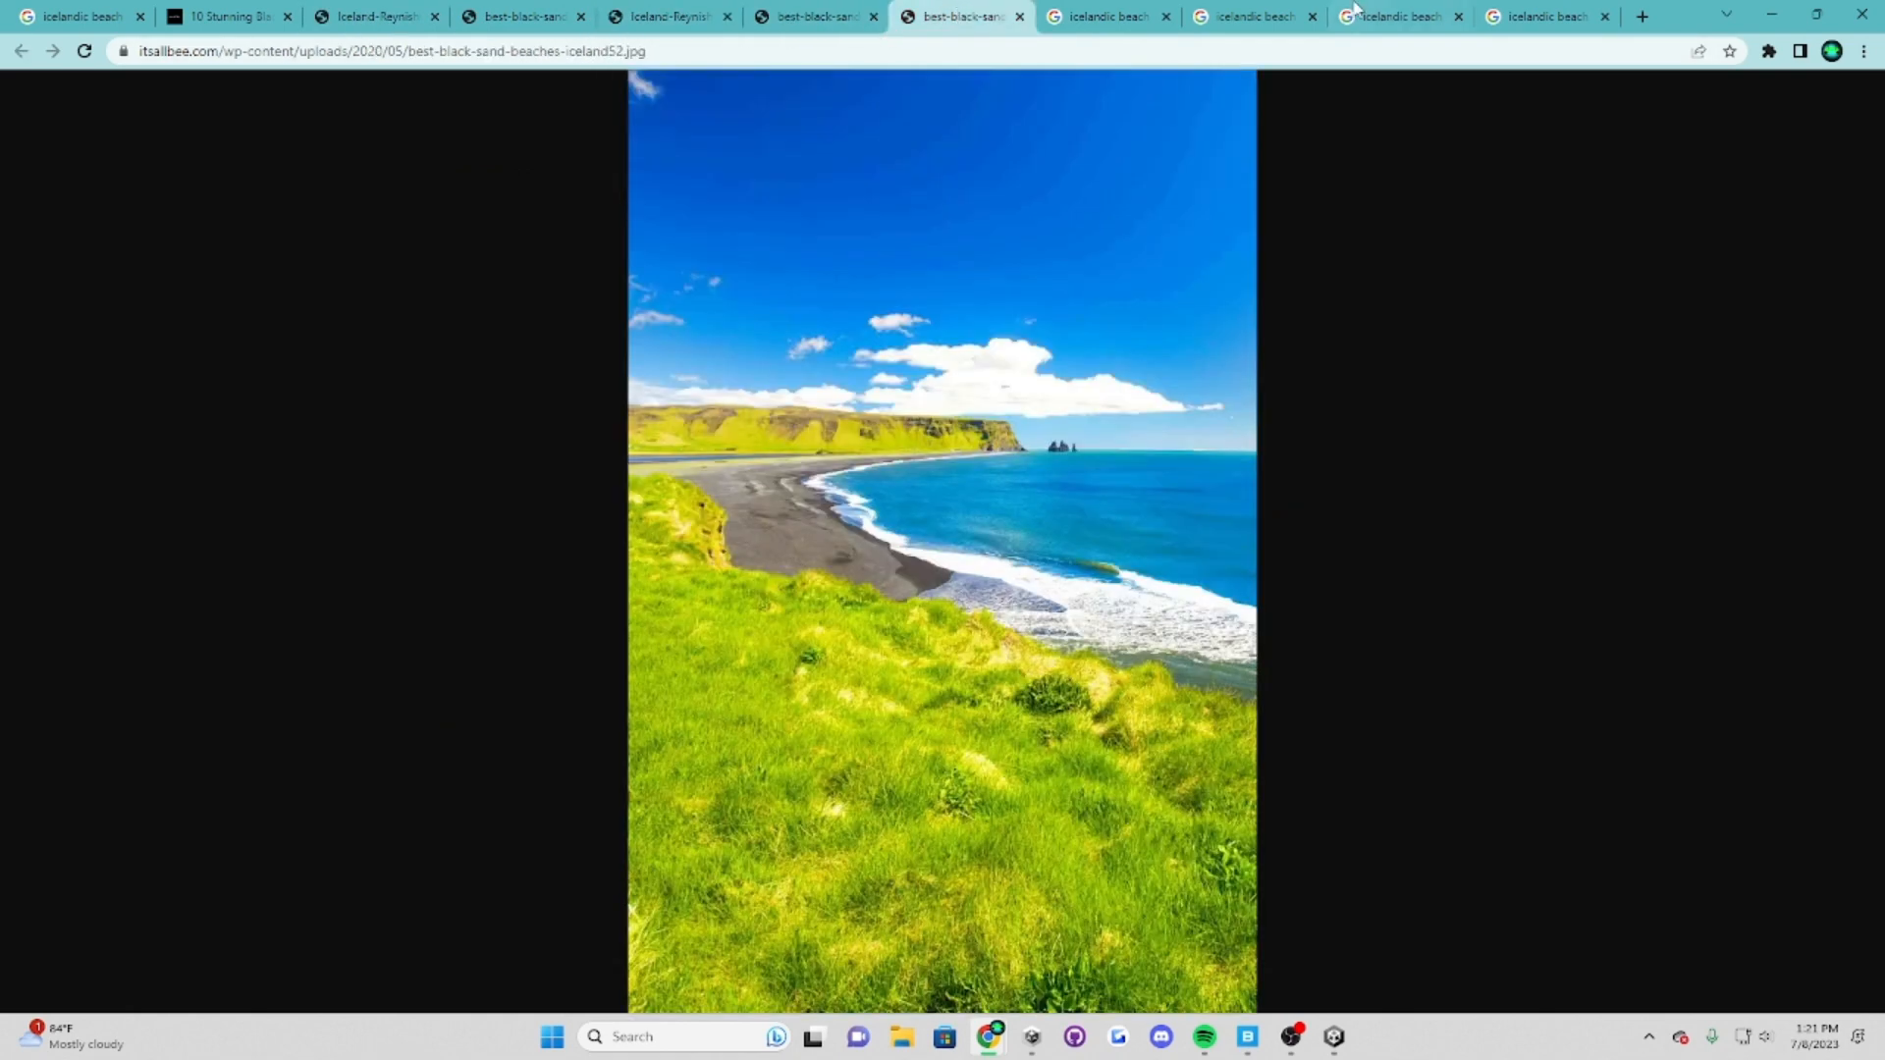
left_click(1137, 15)
left_click(1255, 8)
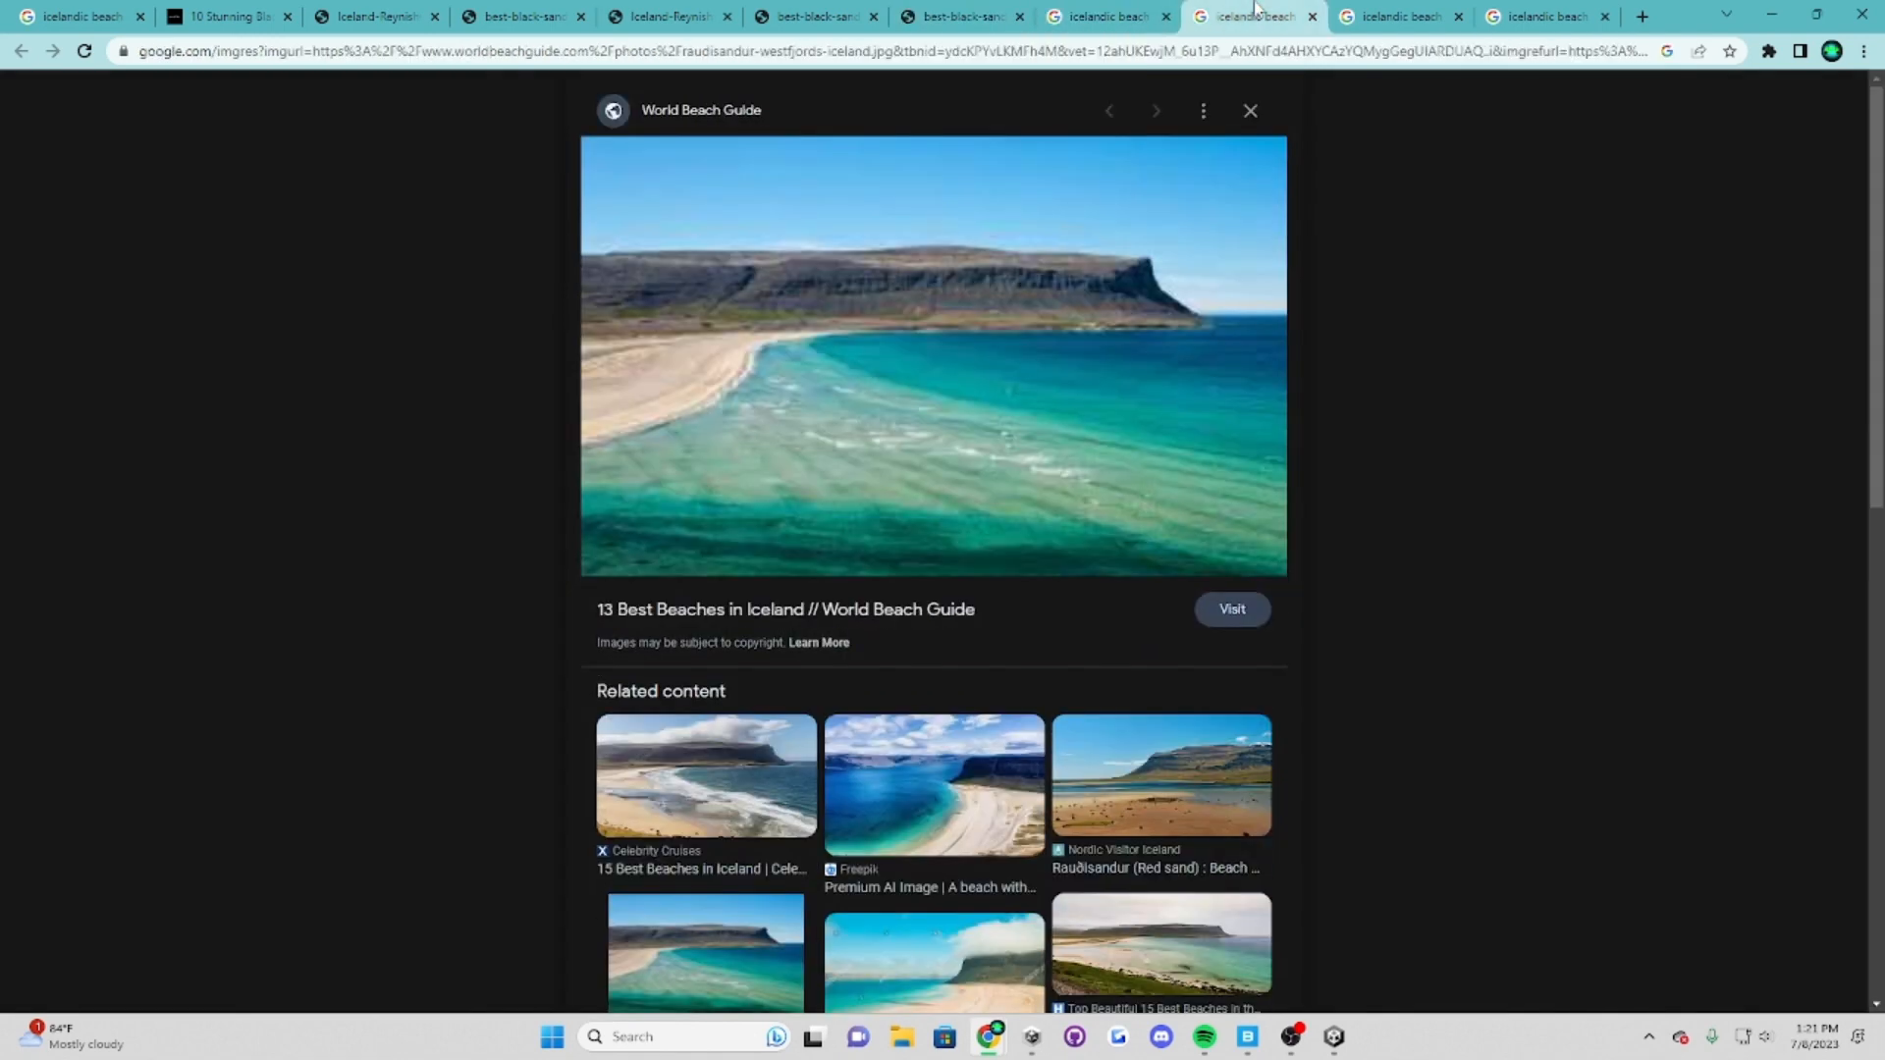
Step: Return to the photo of the grassy black-sand coast and close the four extra Google image result pages
left_click(962, 15)
left_click(1165, 17)
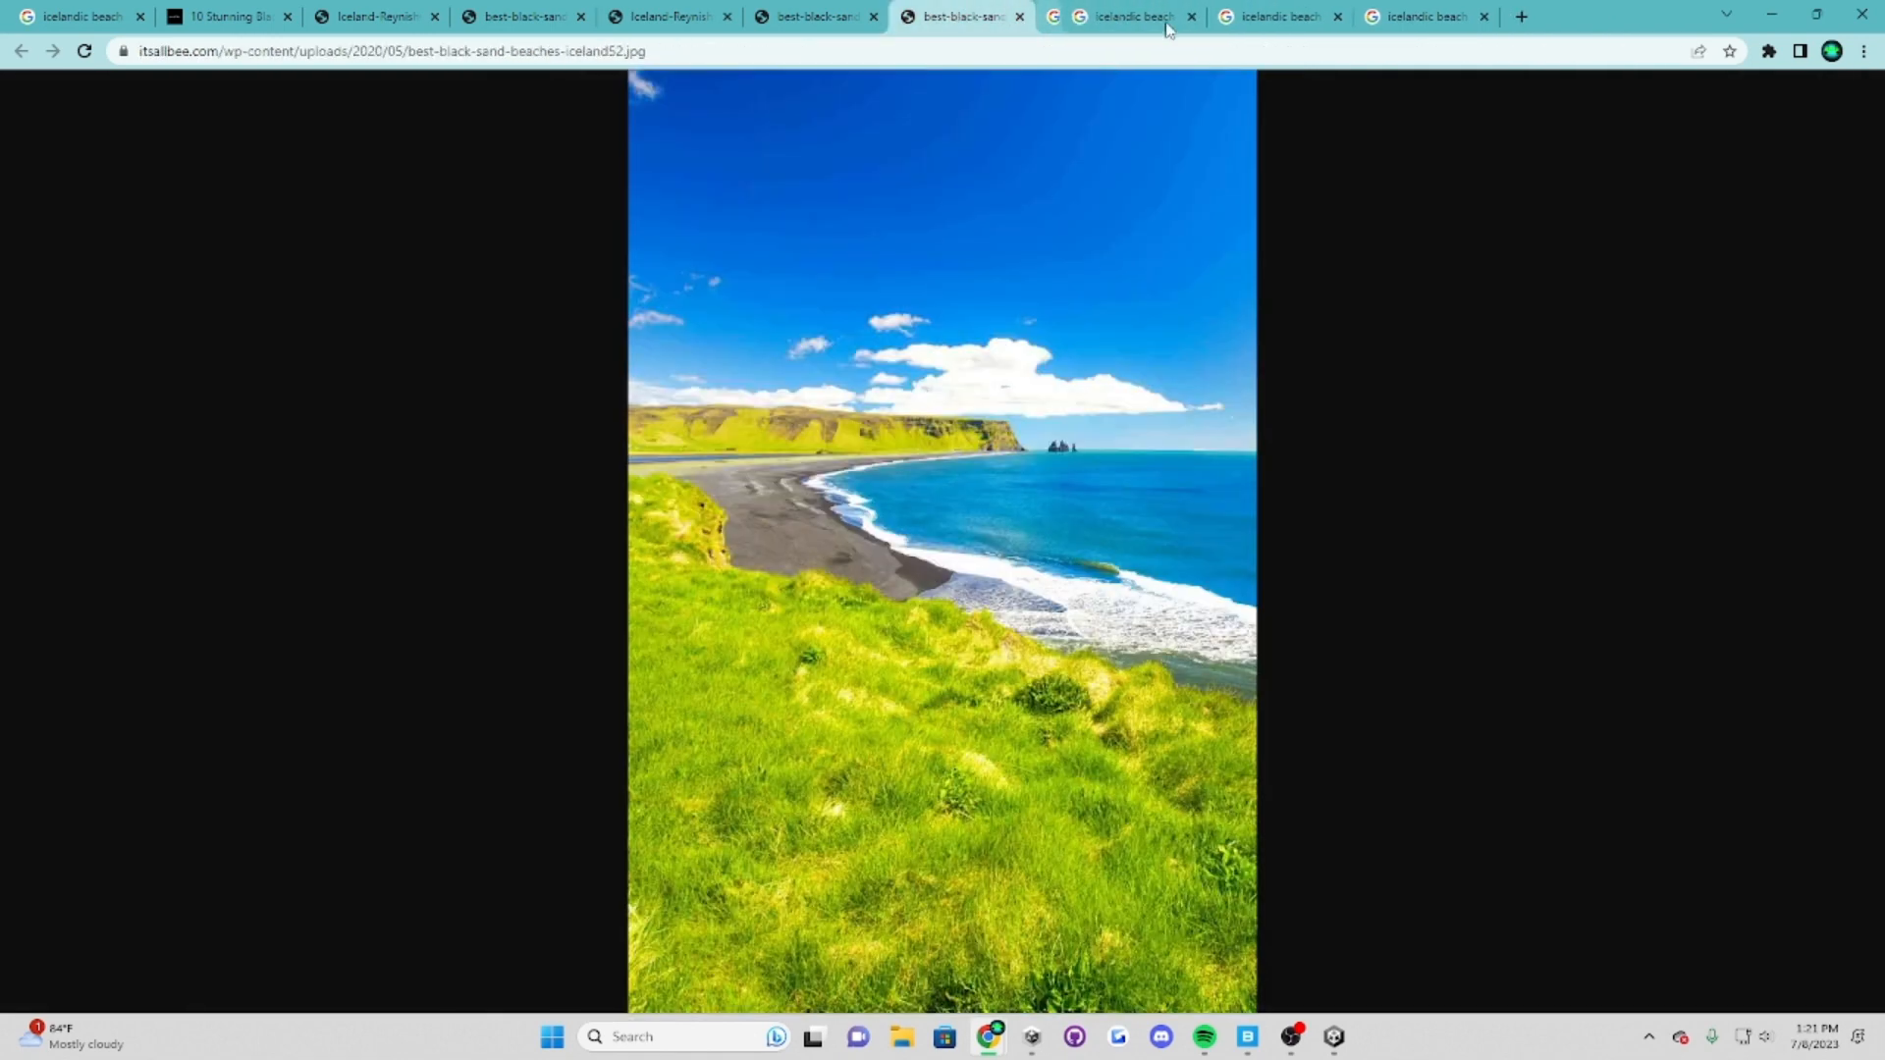
left_click(1165, 17)
left_click(1164, 18)
left_click(1164, 17)
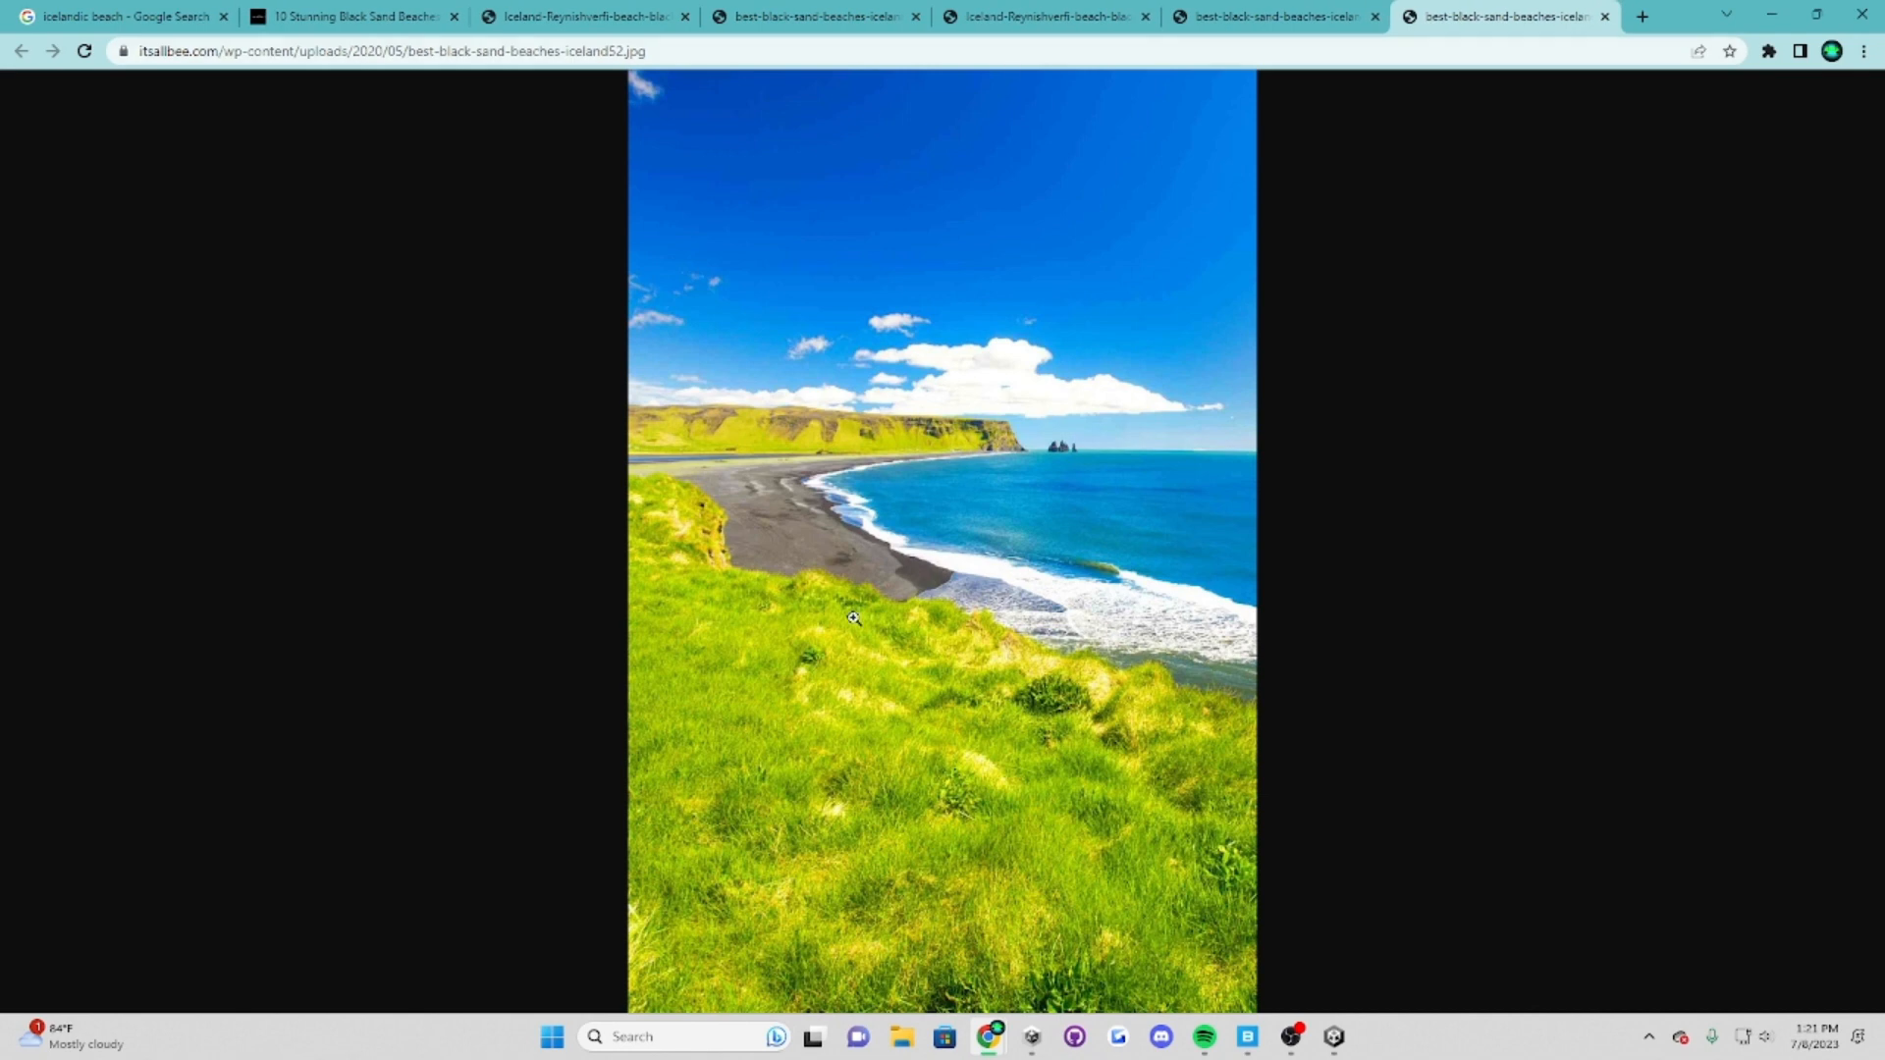
Step: Look over the Icelandic beach image results and view the grassy coast photo again
left_click(187, 17)
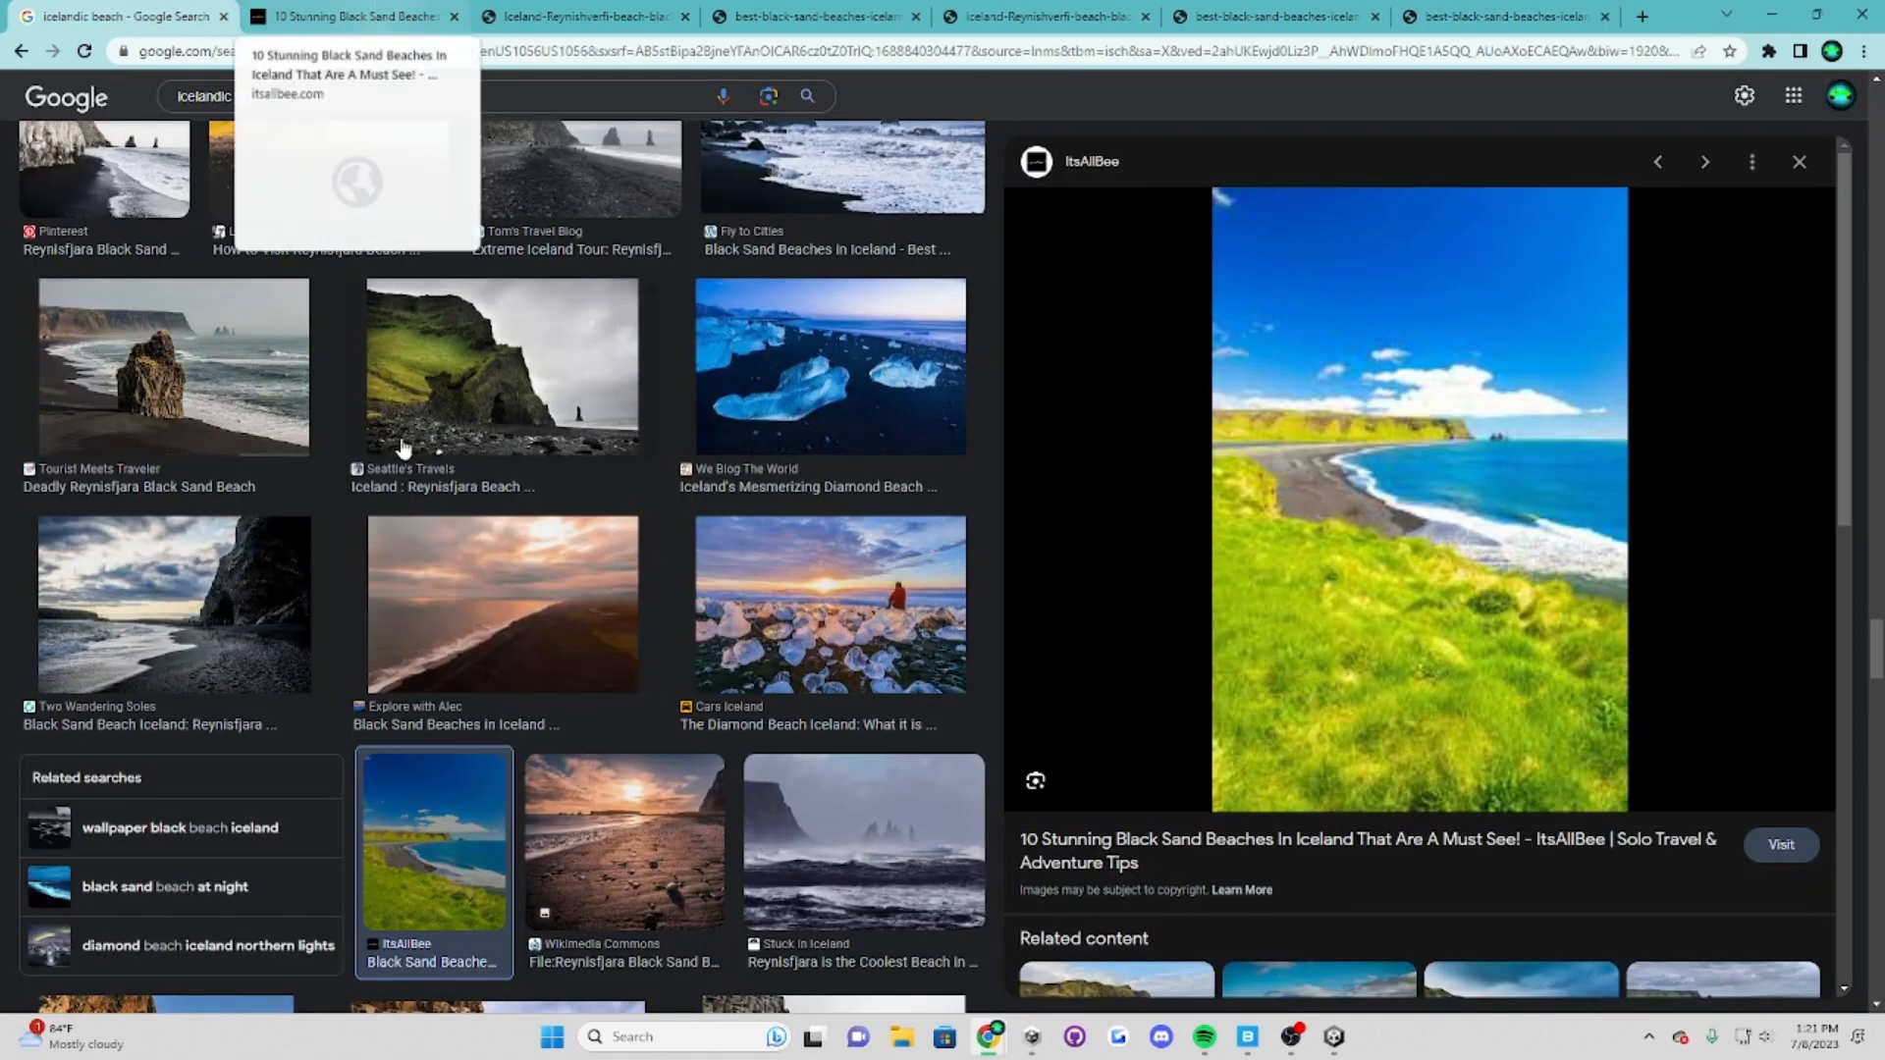
left_click(1253, 22)
left_click(1487, 17)
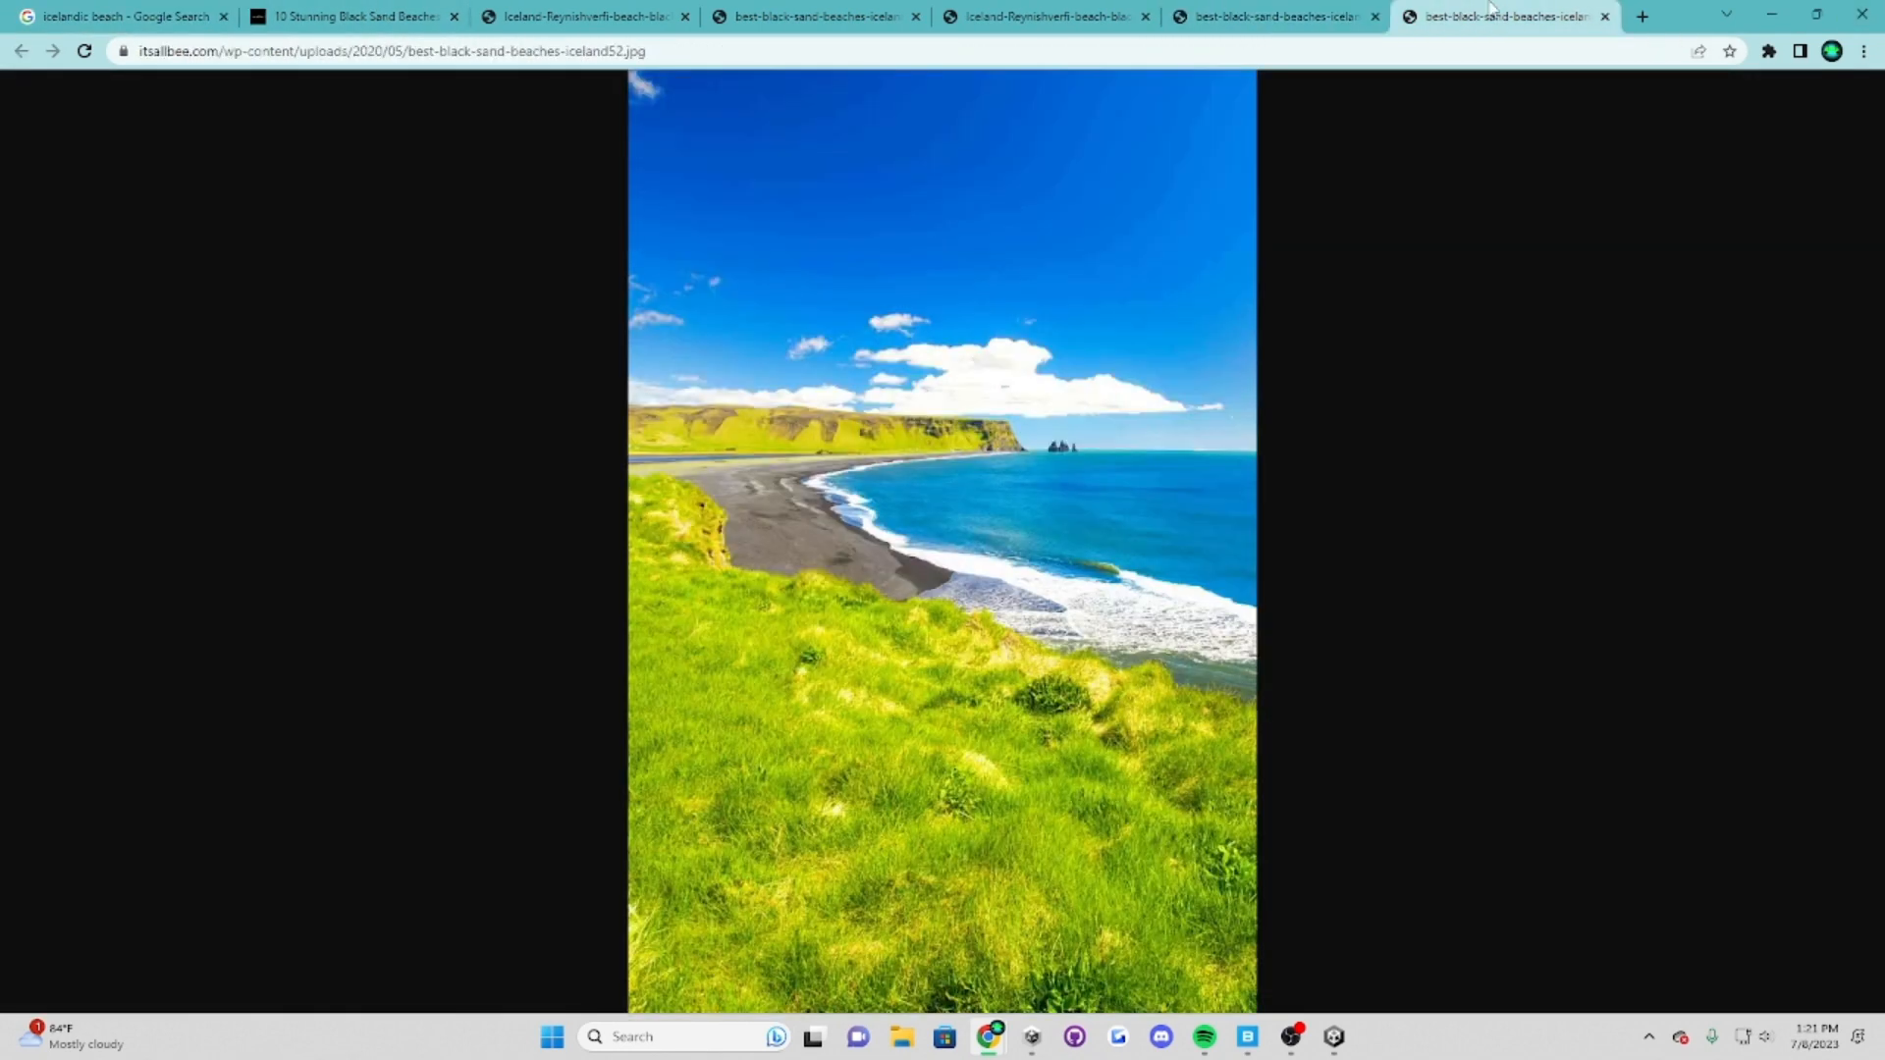
Step: Switch back to Quixel Bridge and try to export the Huge Icelandic Lava Cliff at 4K resolution
left_click(1772, 14)
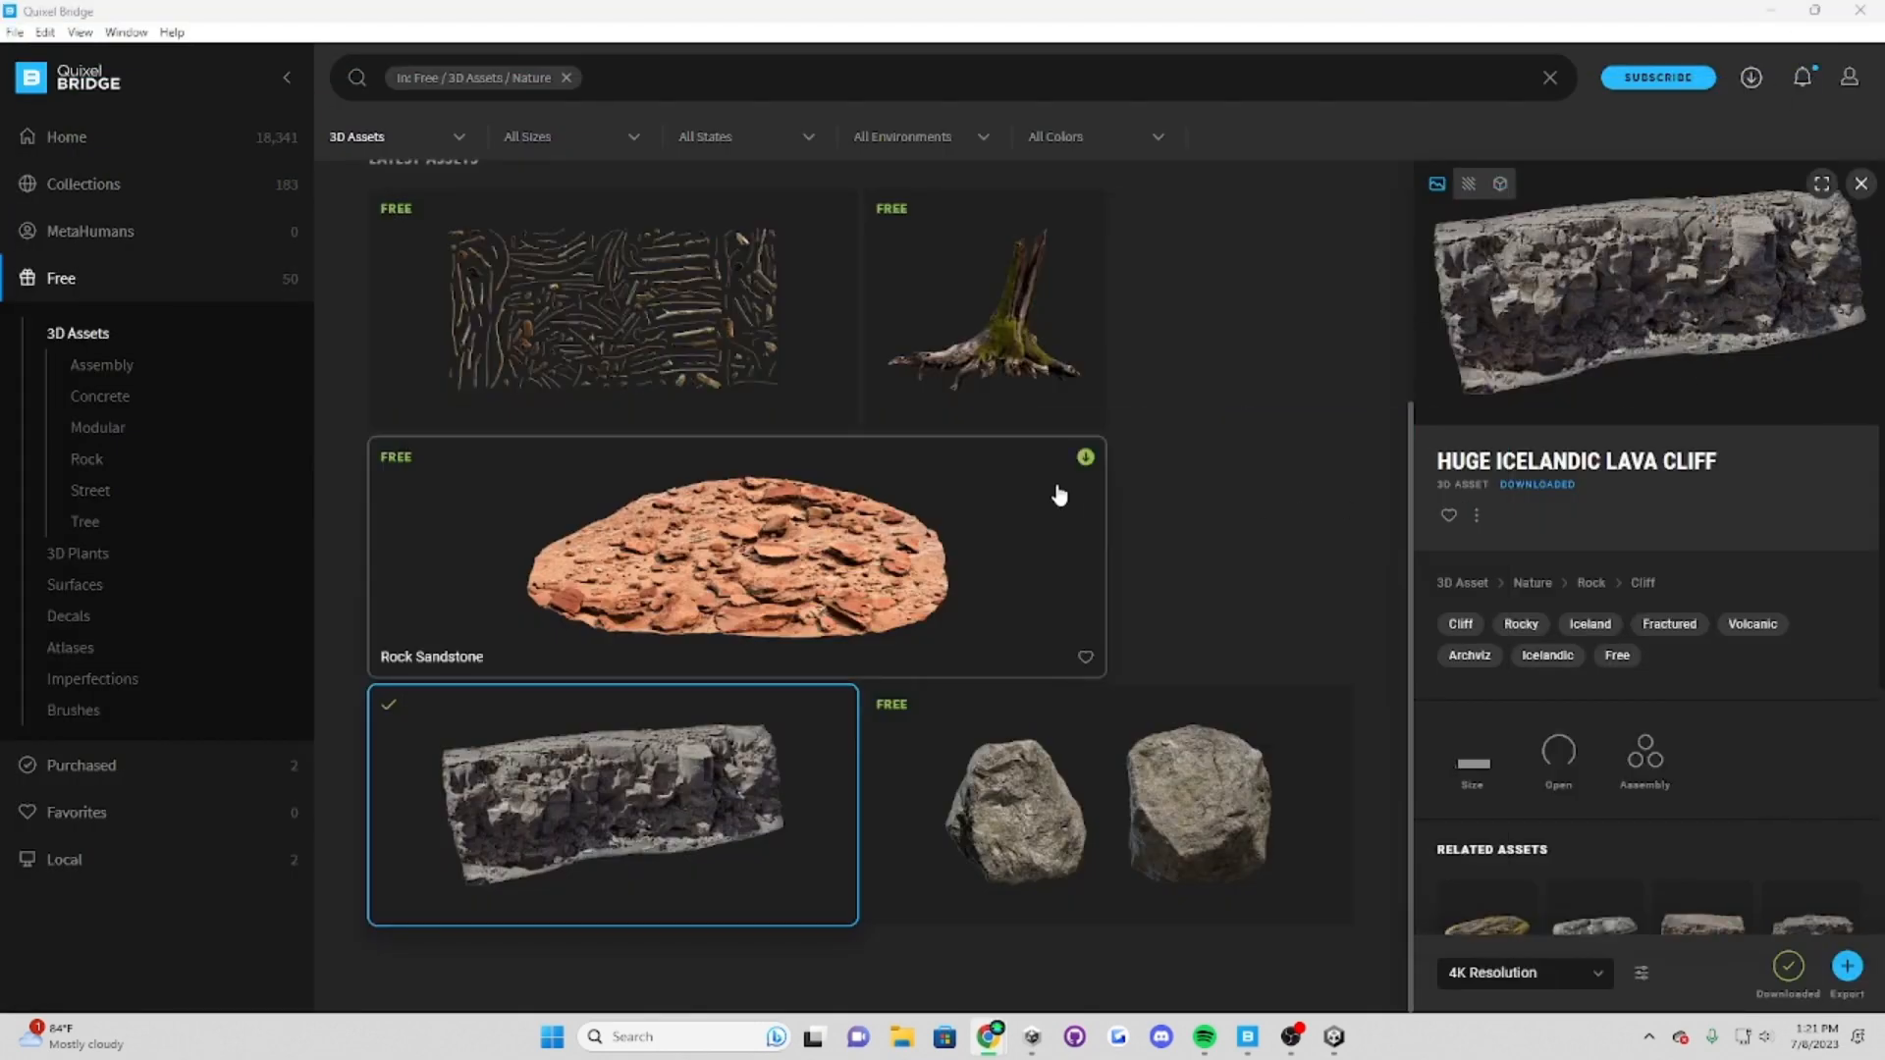
left_click(1847, 968)
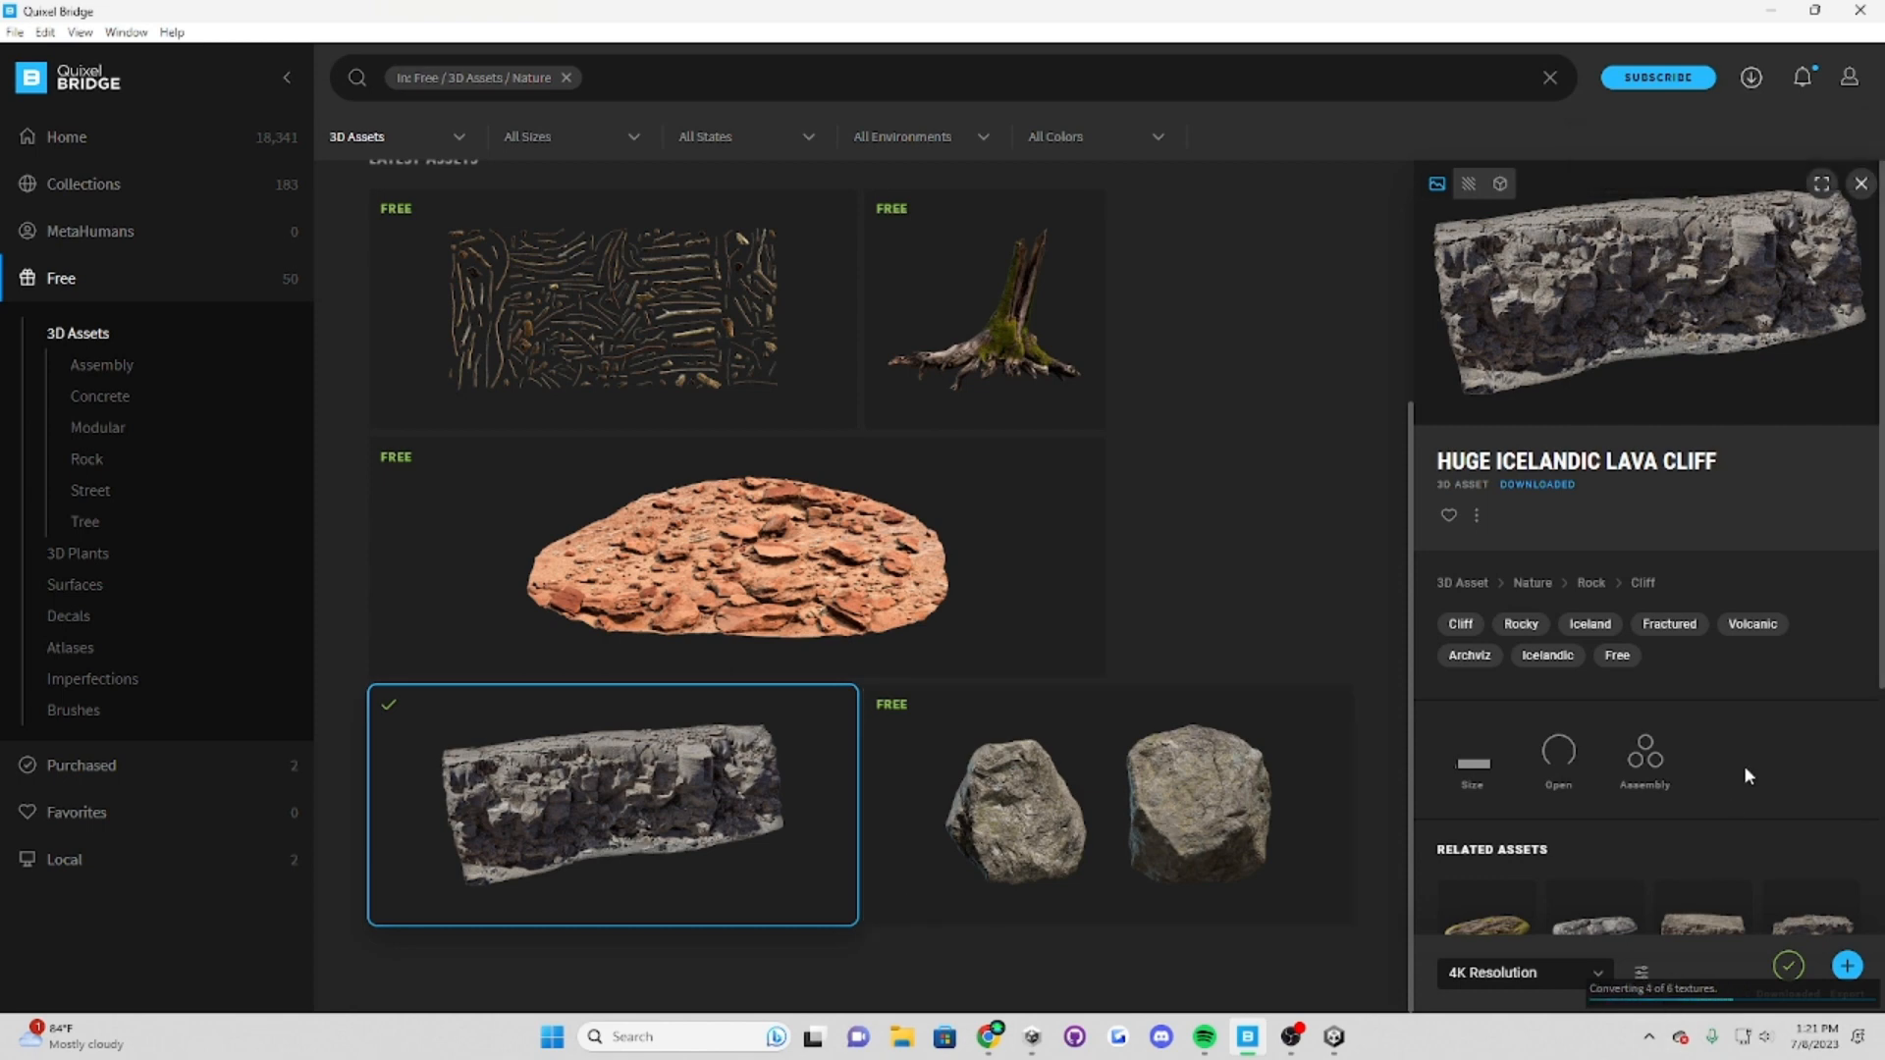
scroll(1743, 764, "down", 5)
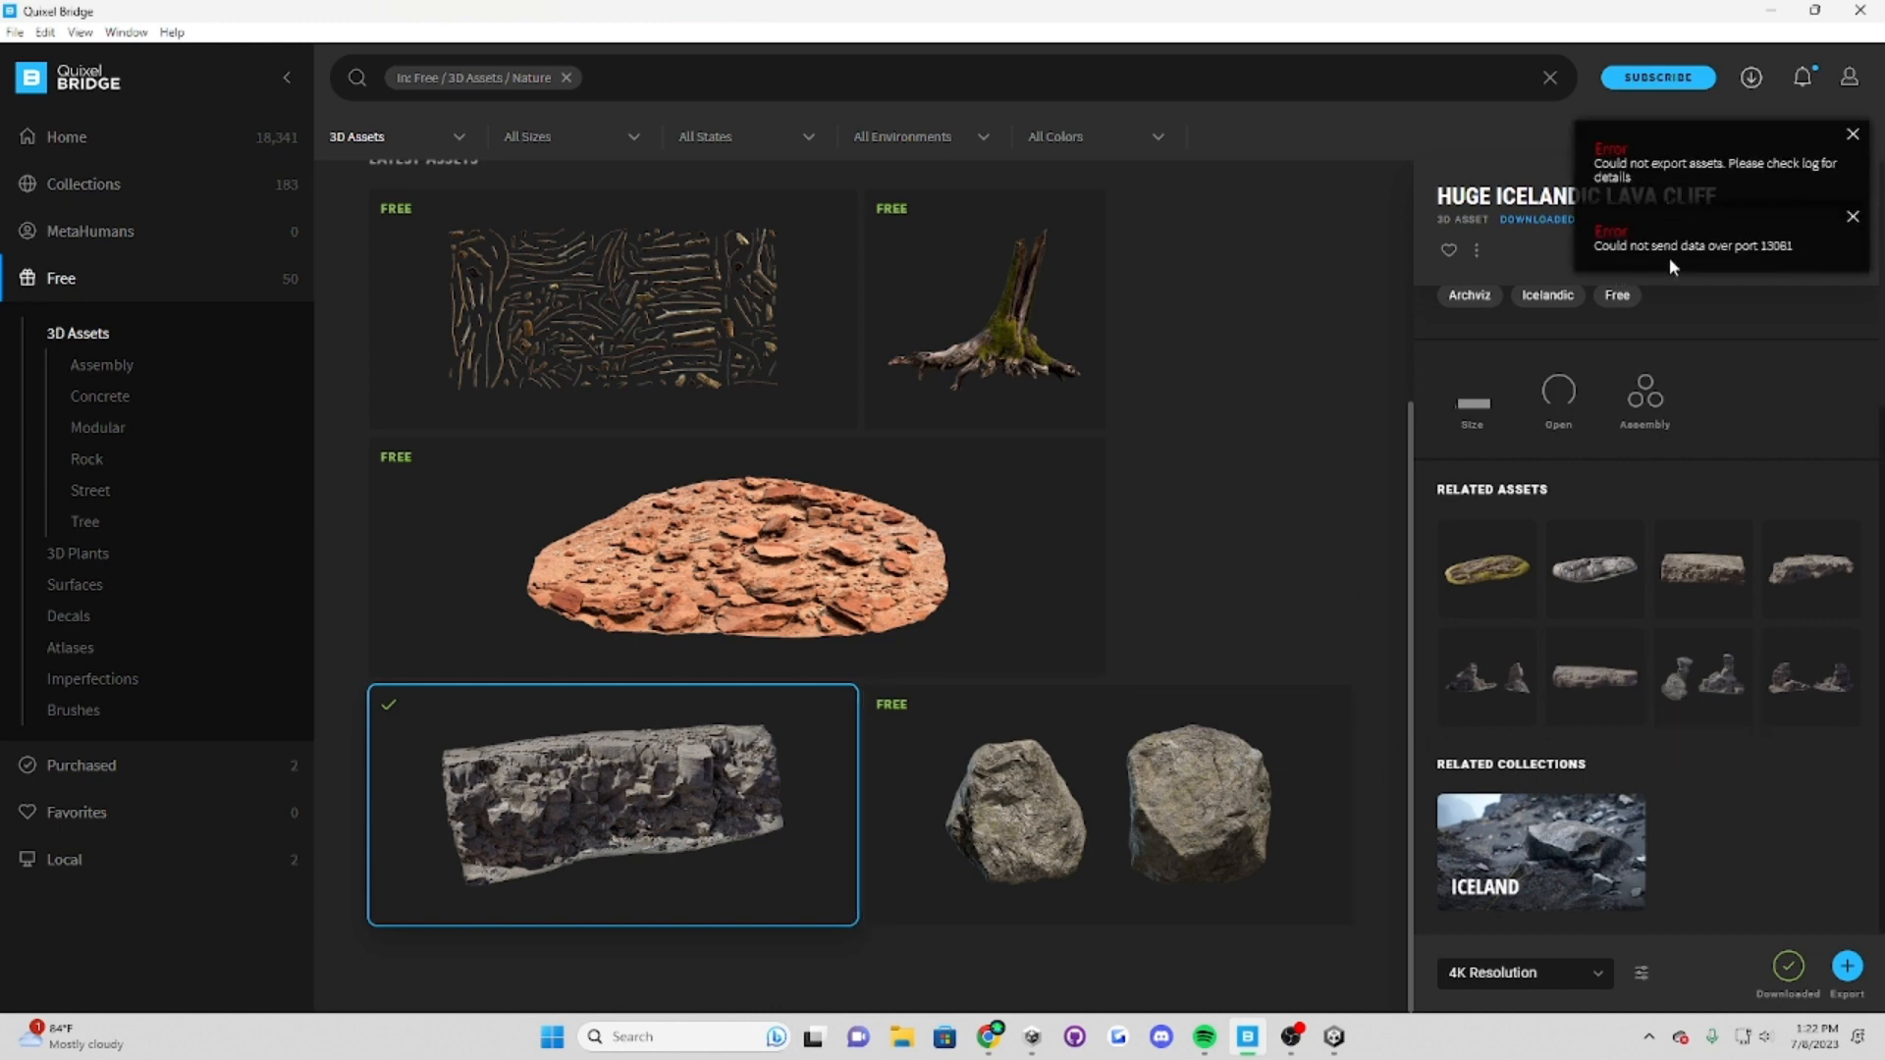
Step: Review the texture and model download settings for the Huge Icelandic Lava Cliff
left_click(1640, 973)
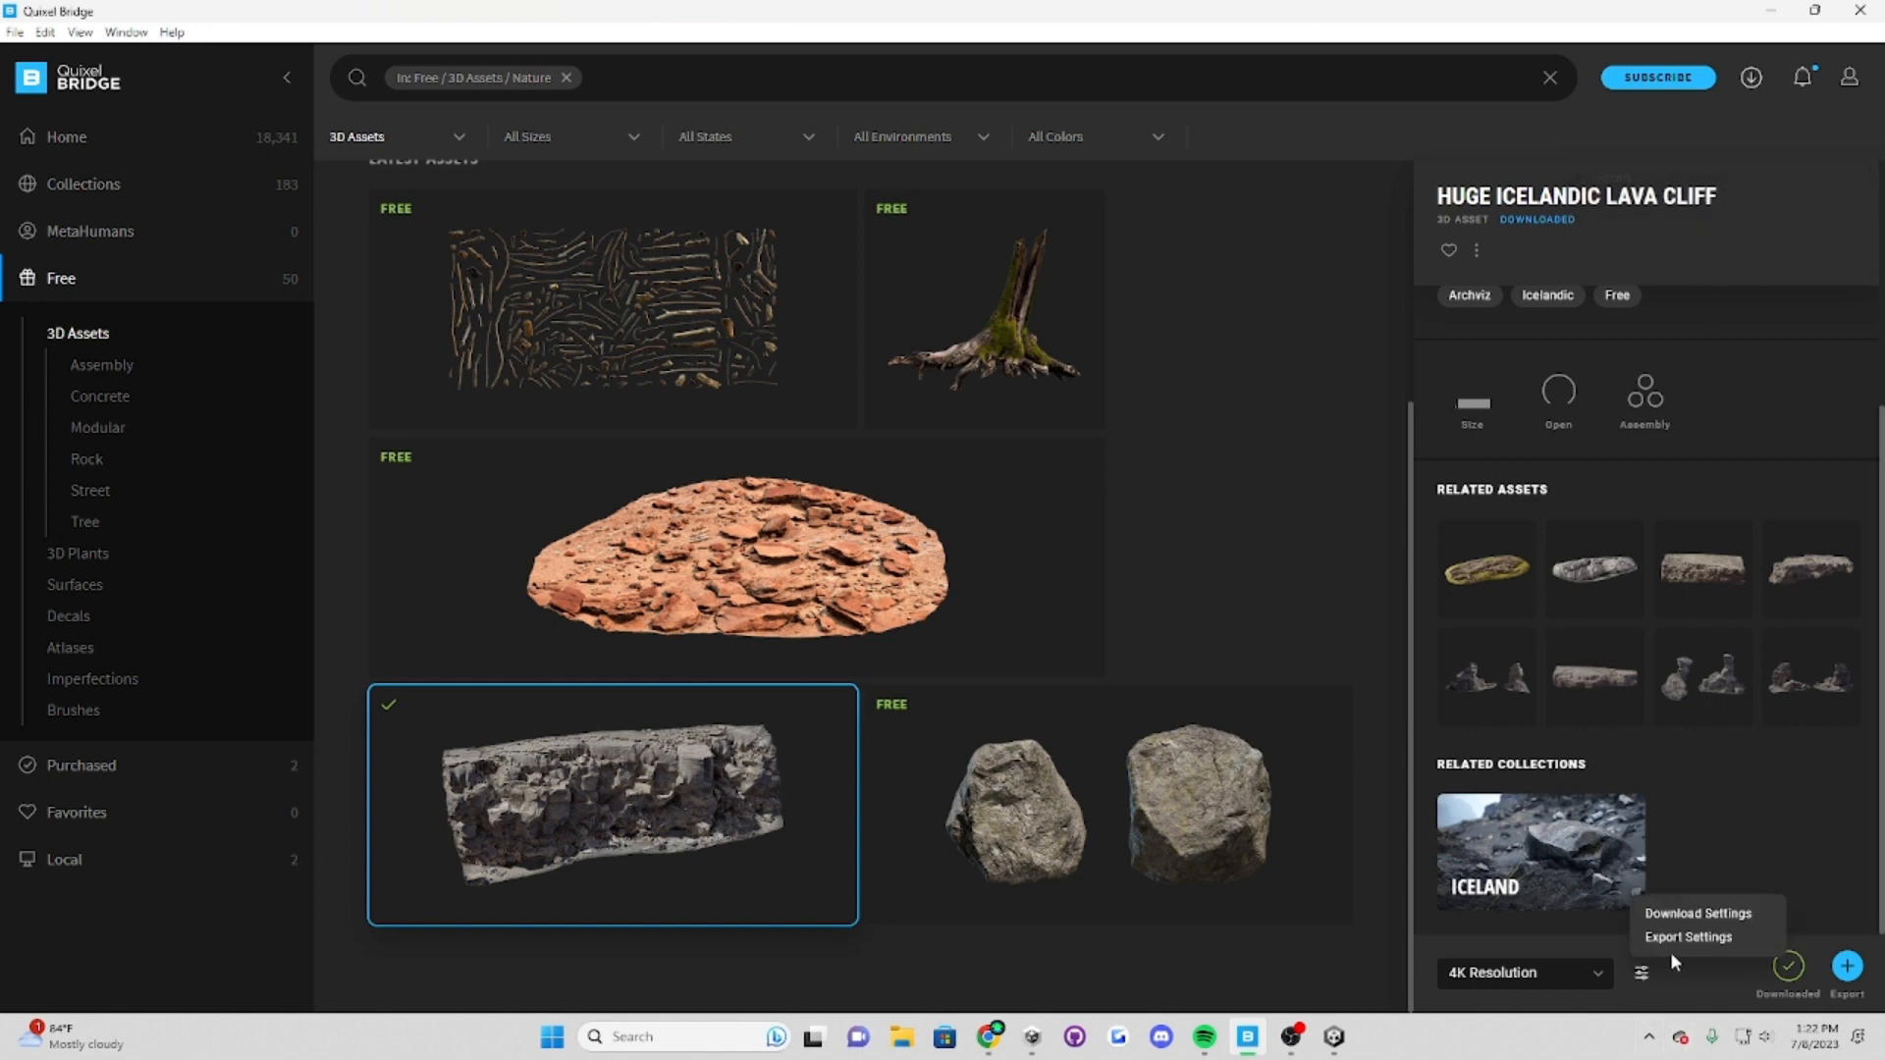
left_click(1699, 915)
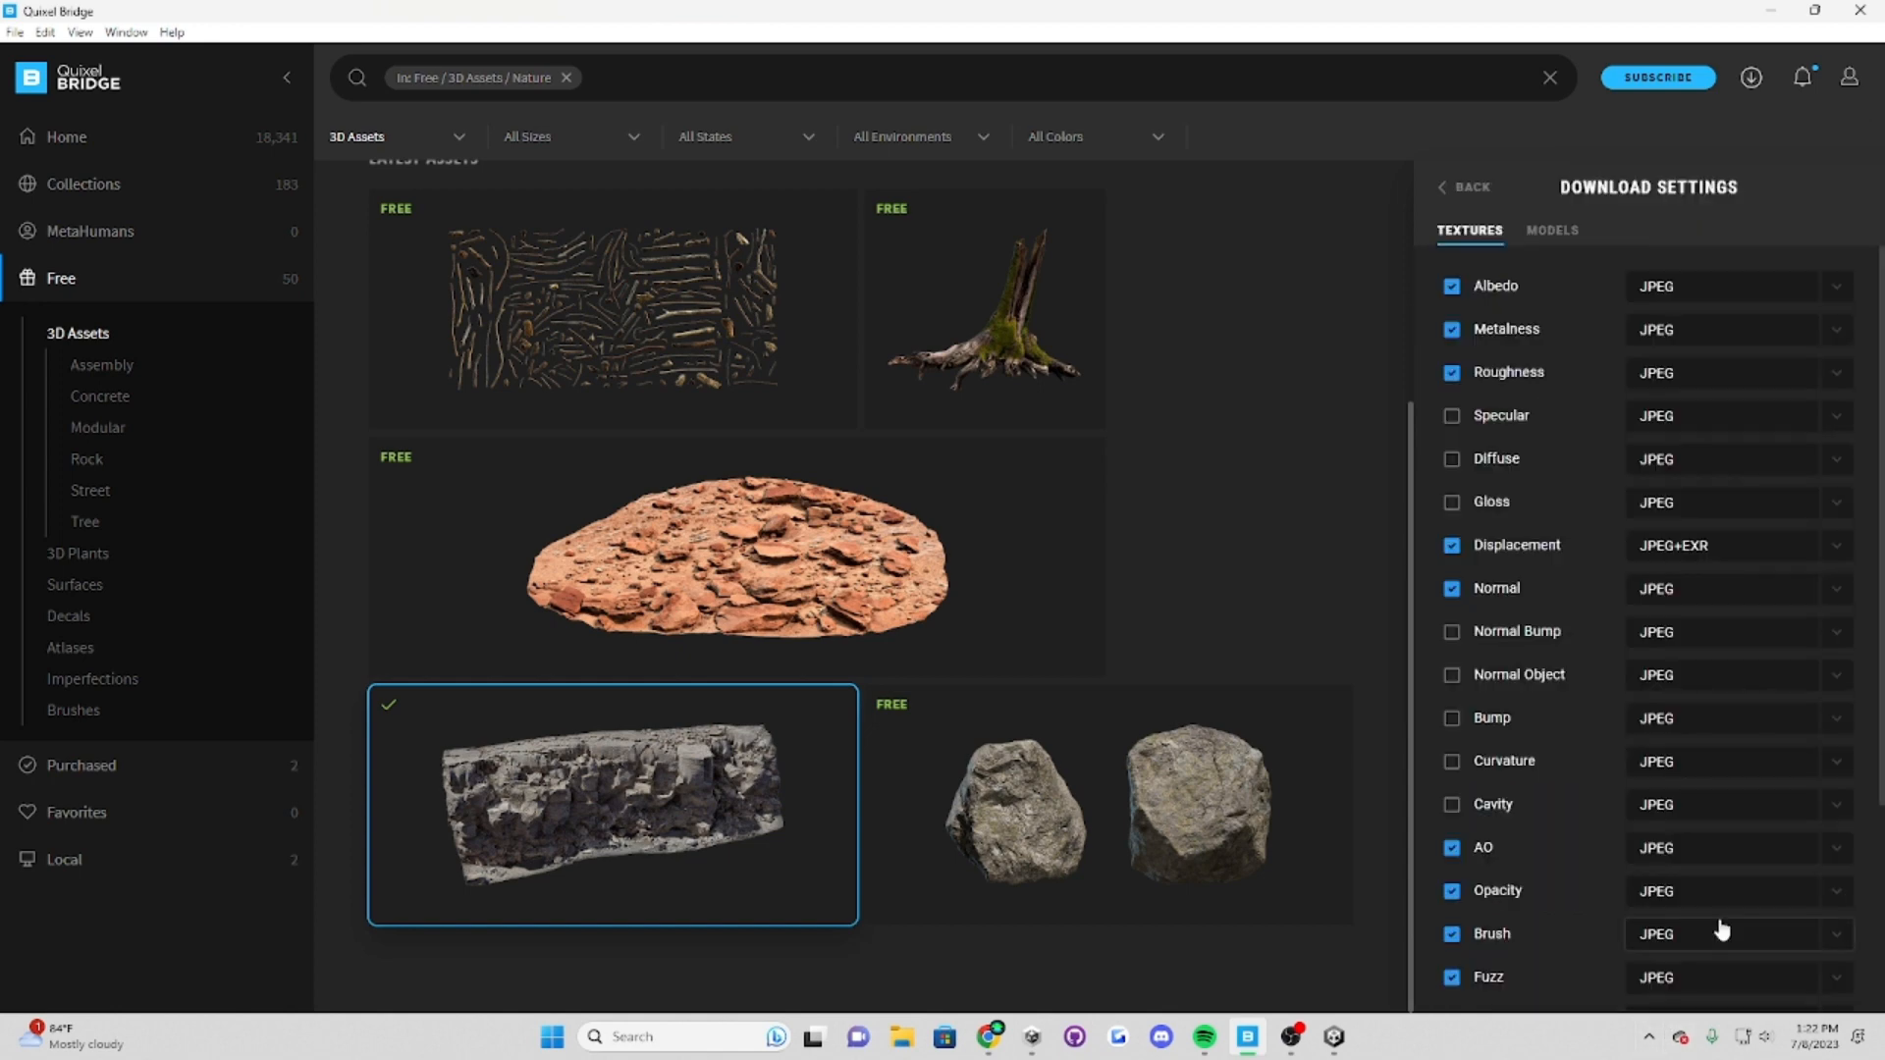
left_click(1539, 230)
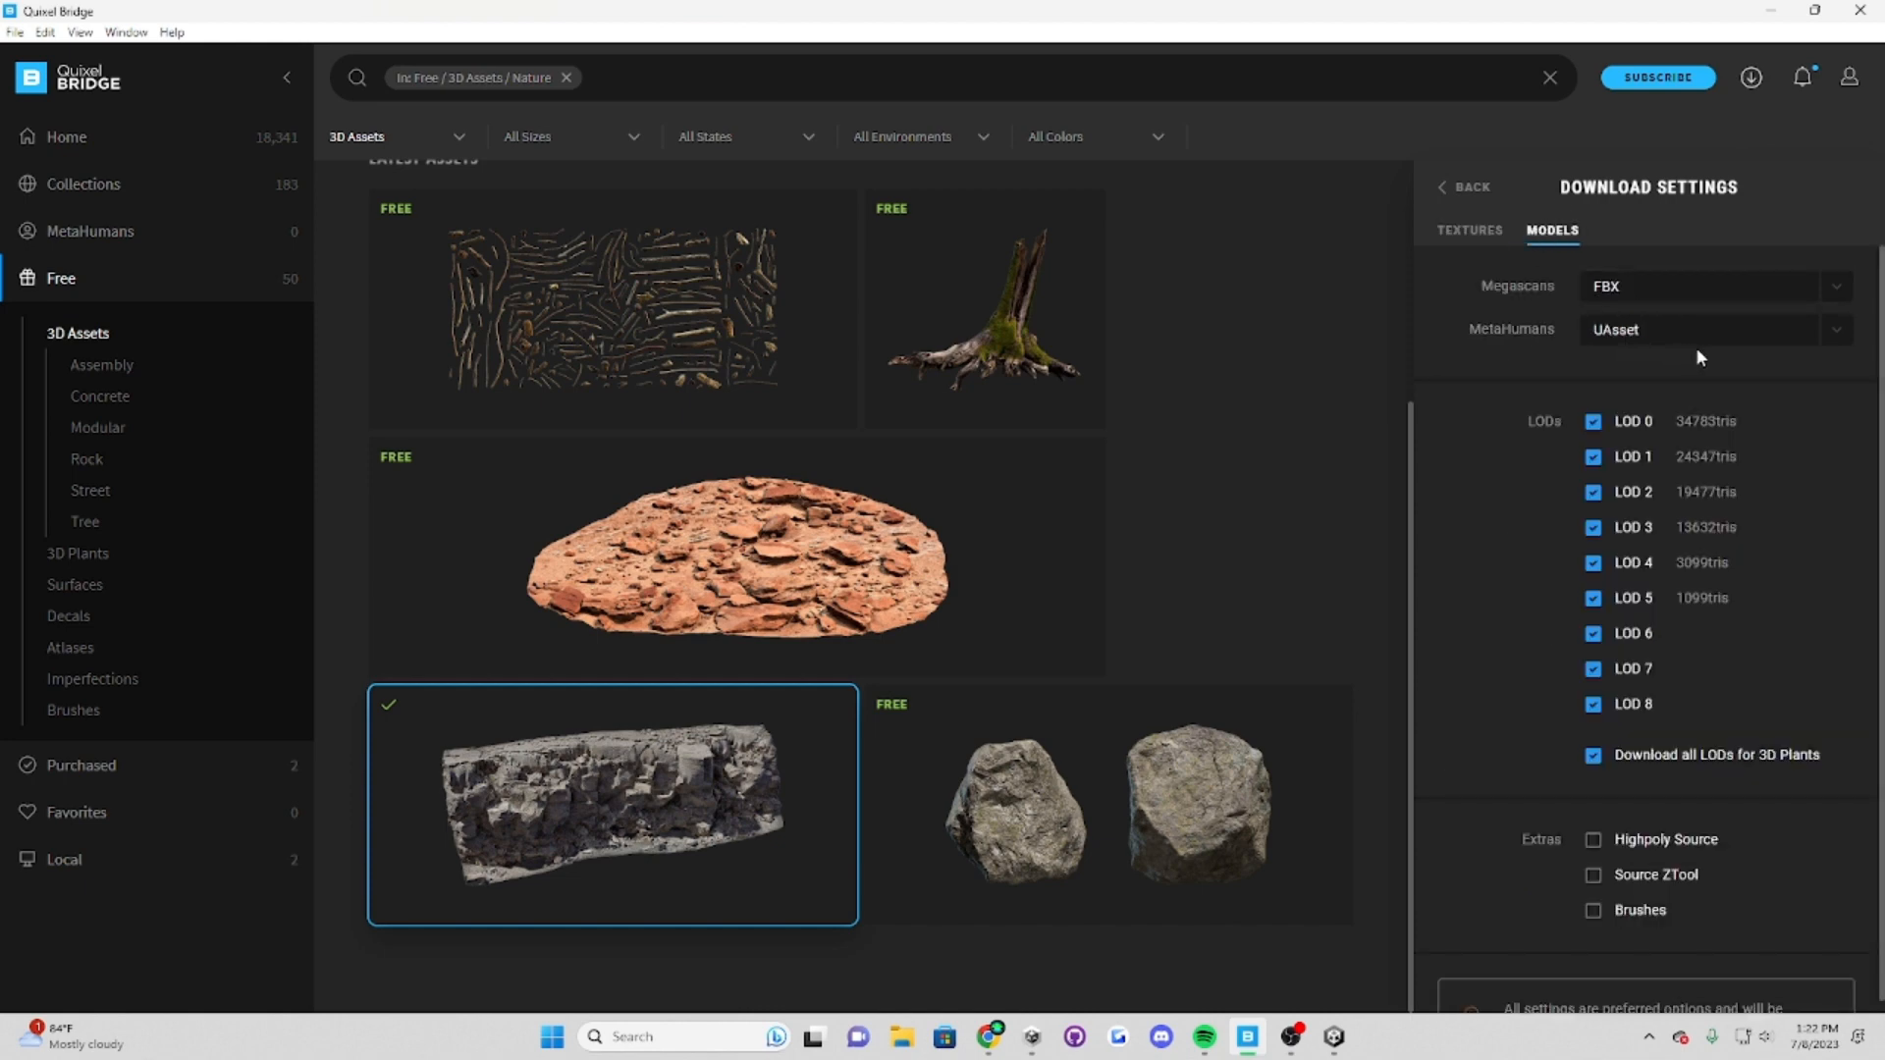
scroll(1743, 545, "down", 2)
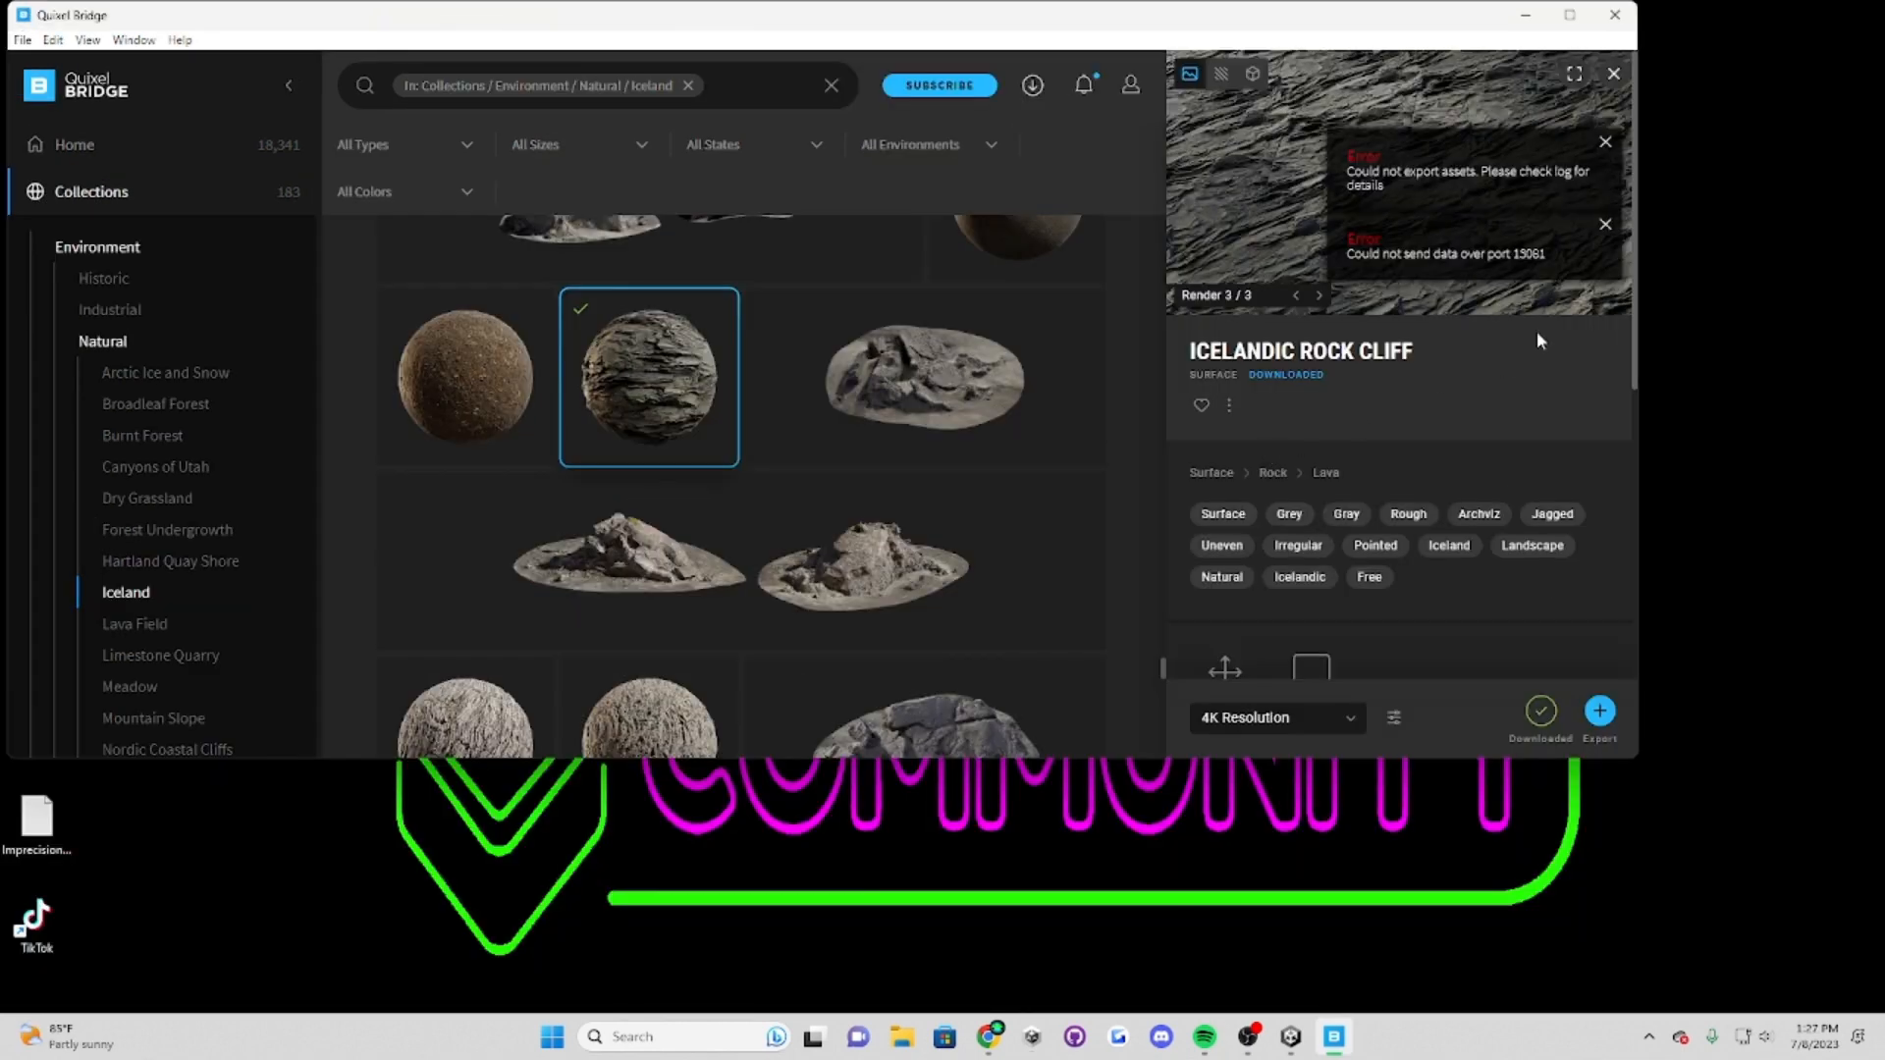
Step: Copy the Bridge port error text and search Google in Chrome for "quixel bridge Error Could not send data over port 13081"
left_click_drag(1547, 256, 1347, 246)
key("ctrl+c")
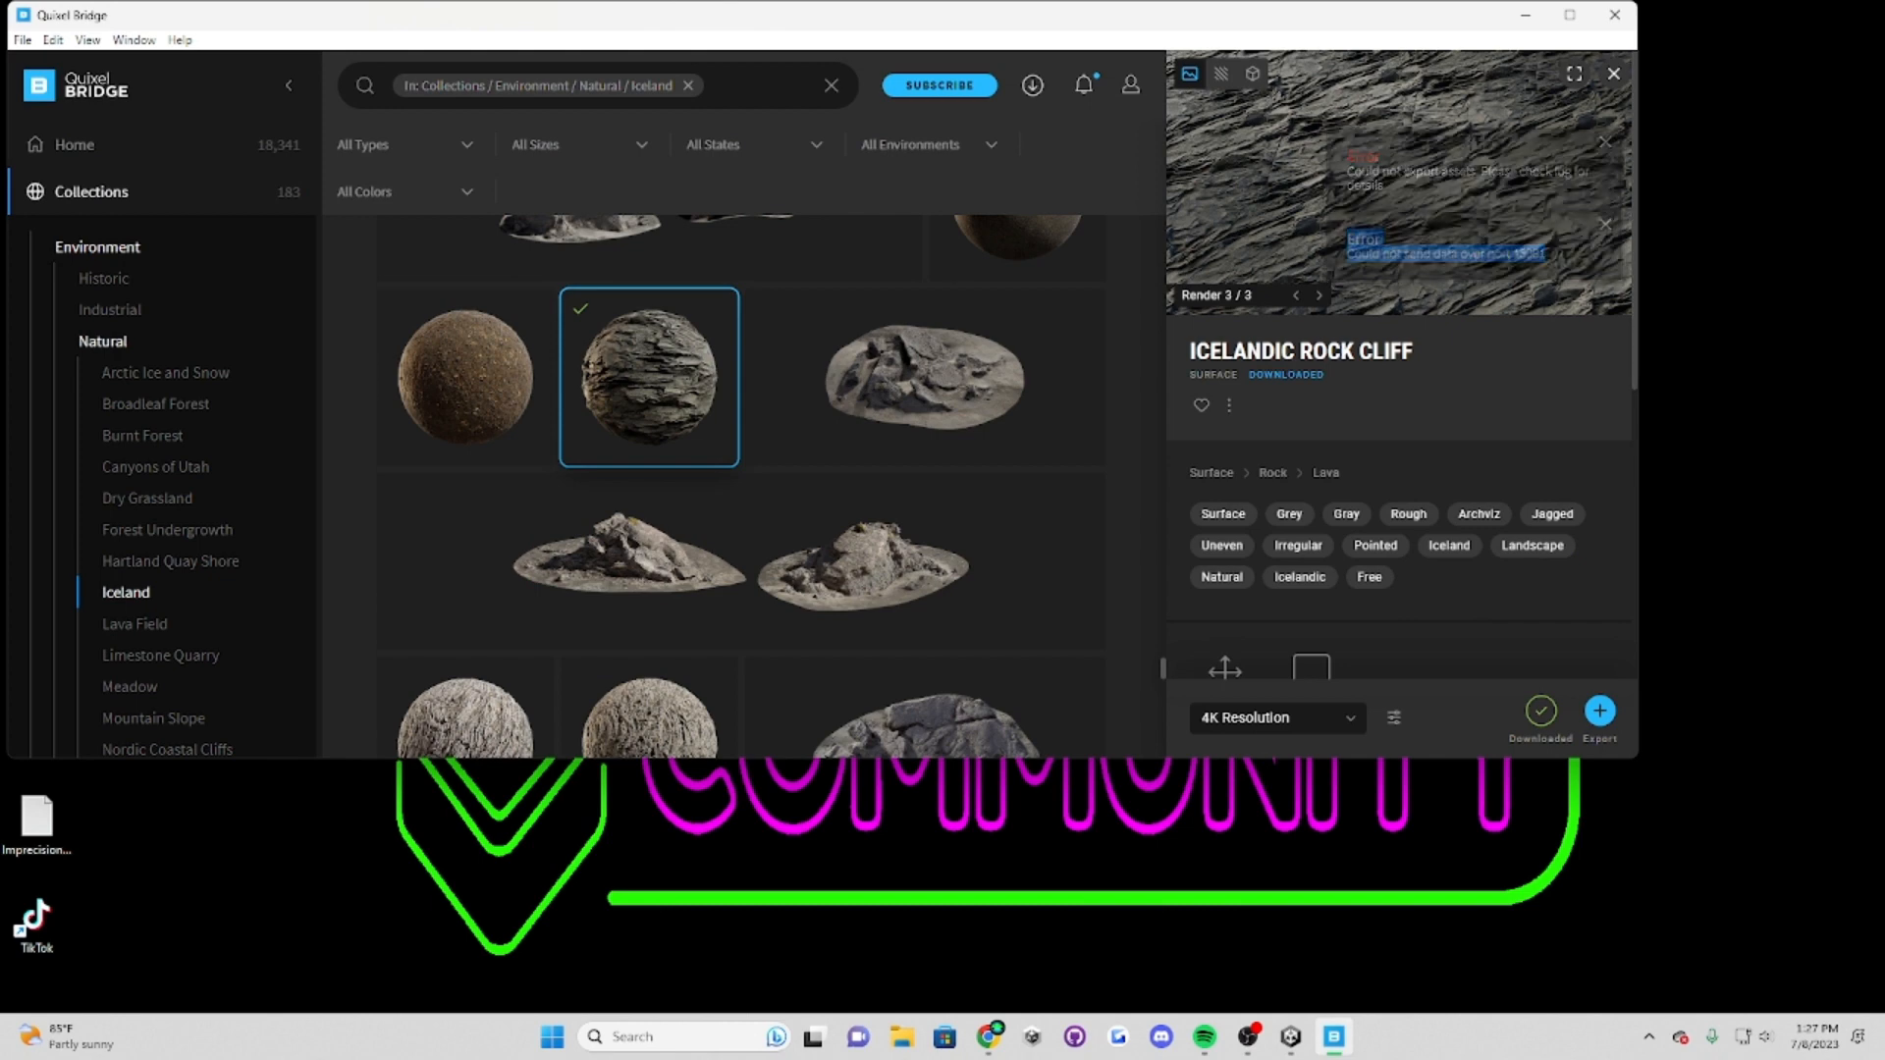
left_click(989, 1036)
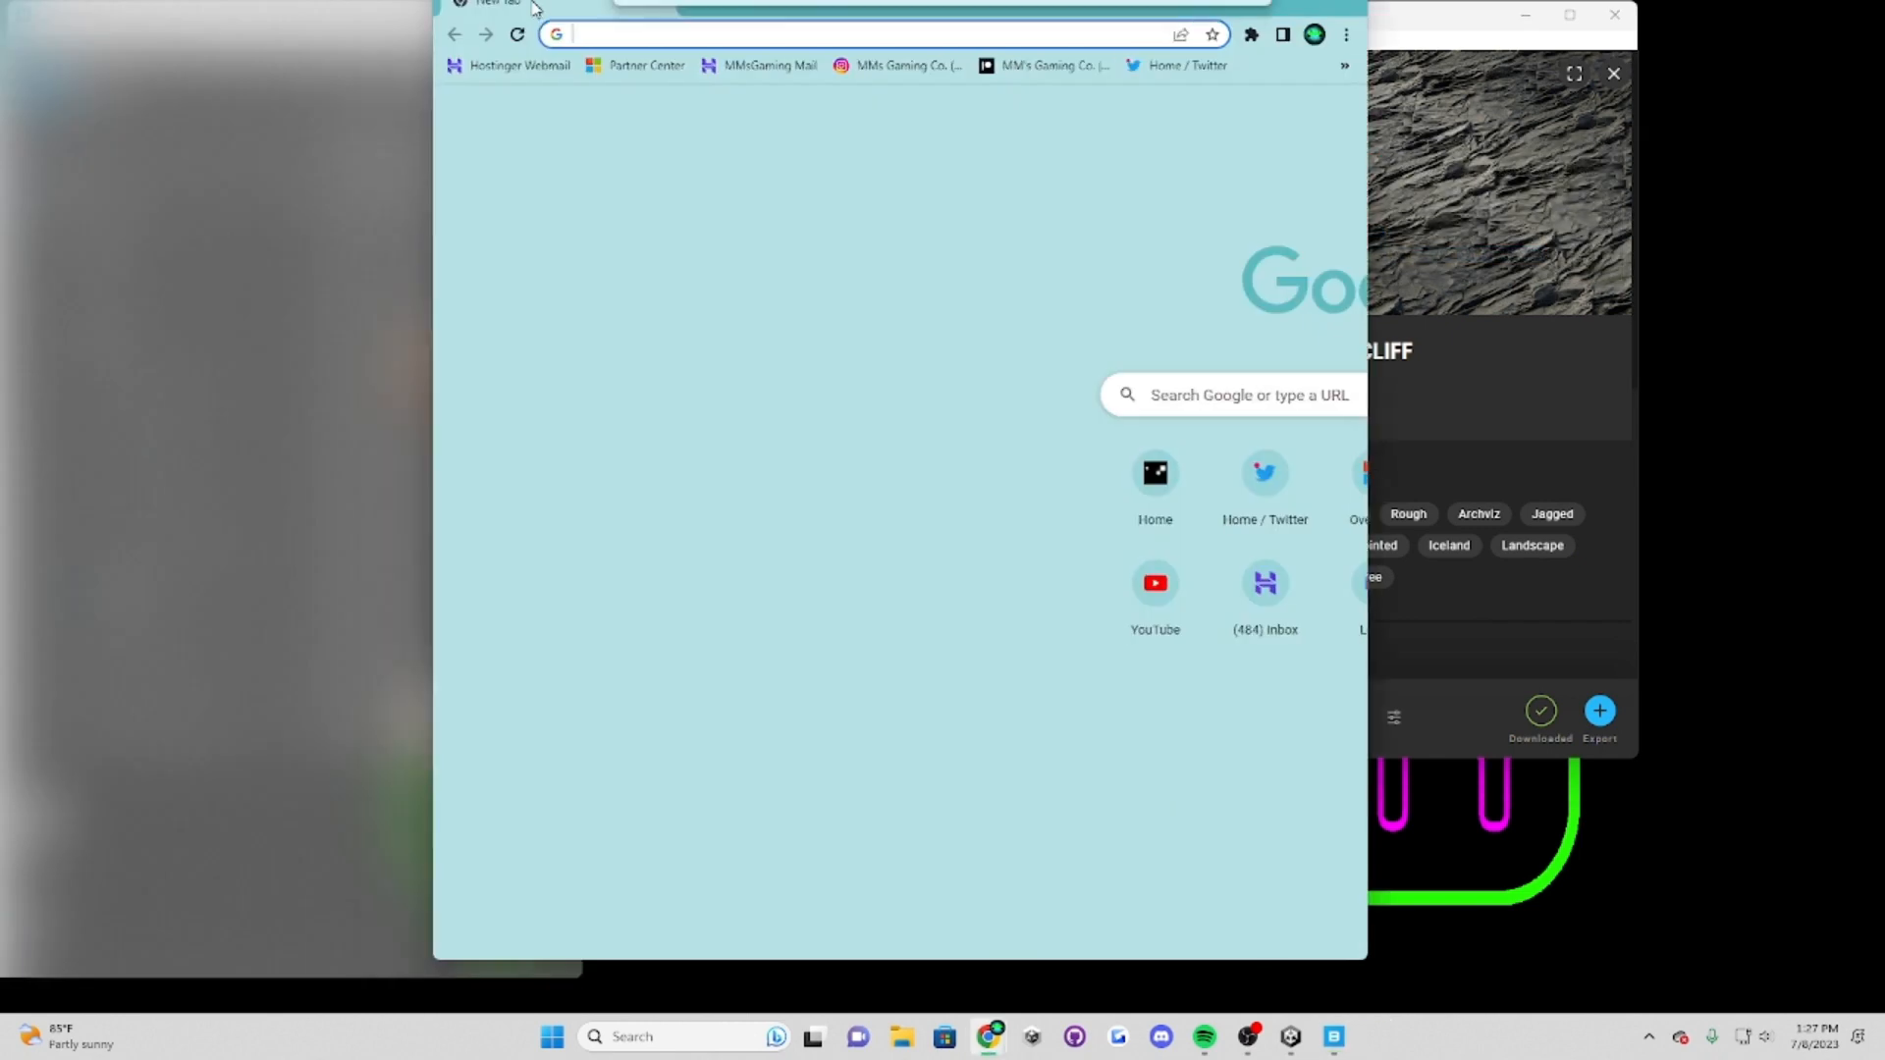
left_click_drag(530, 12, 617, 11)
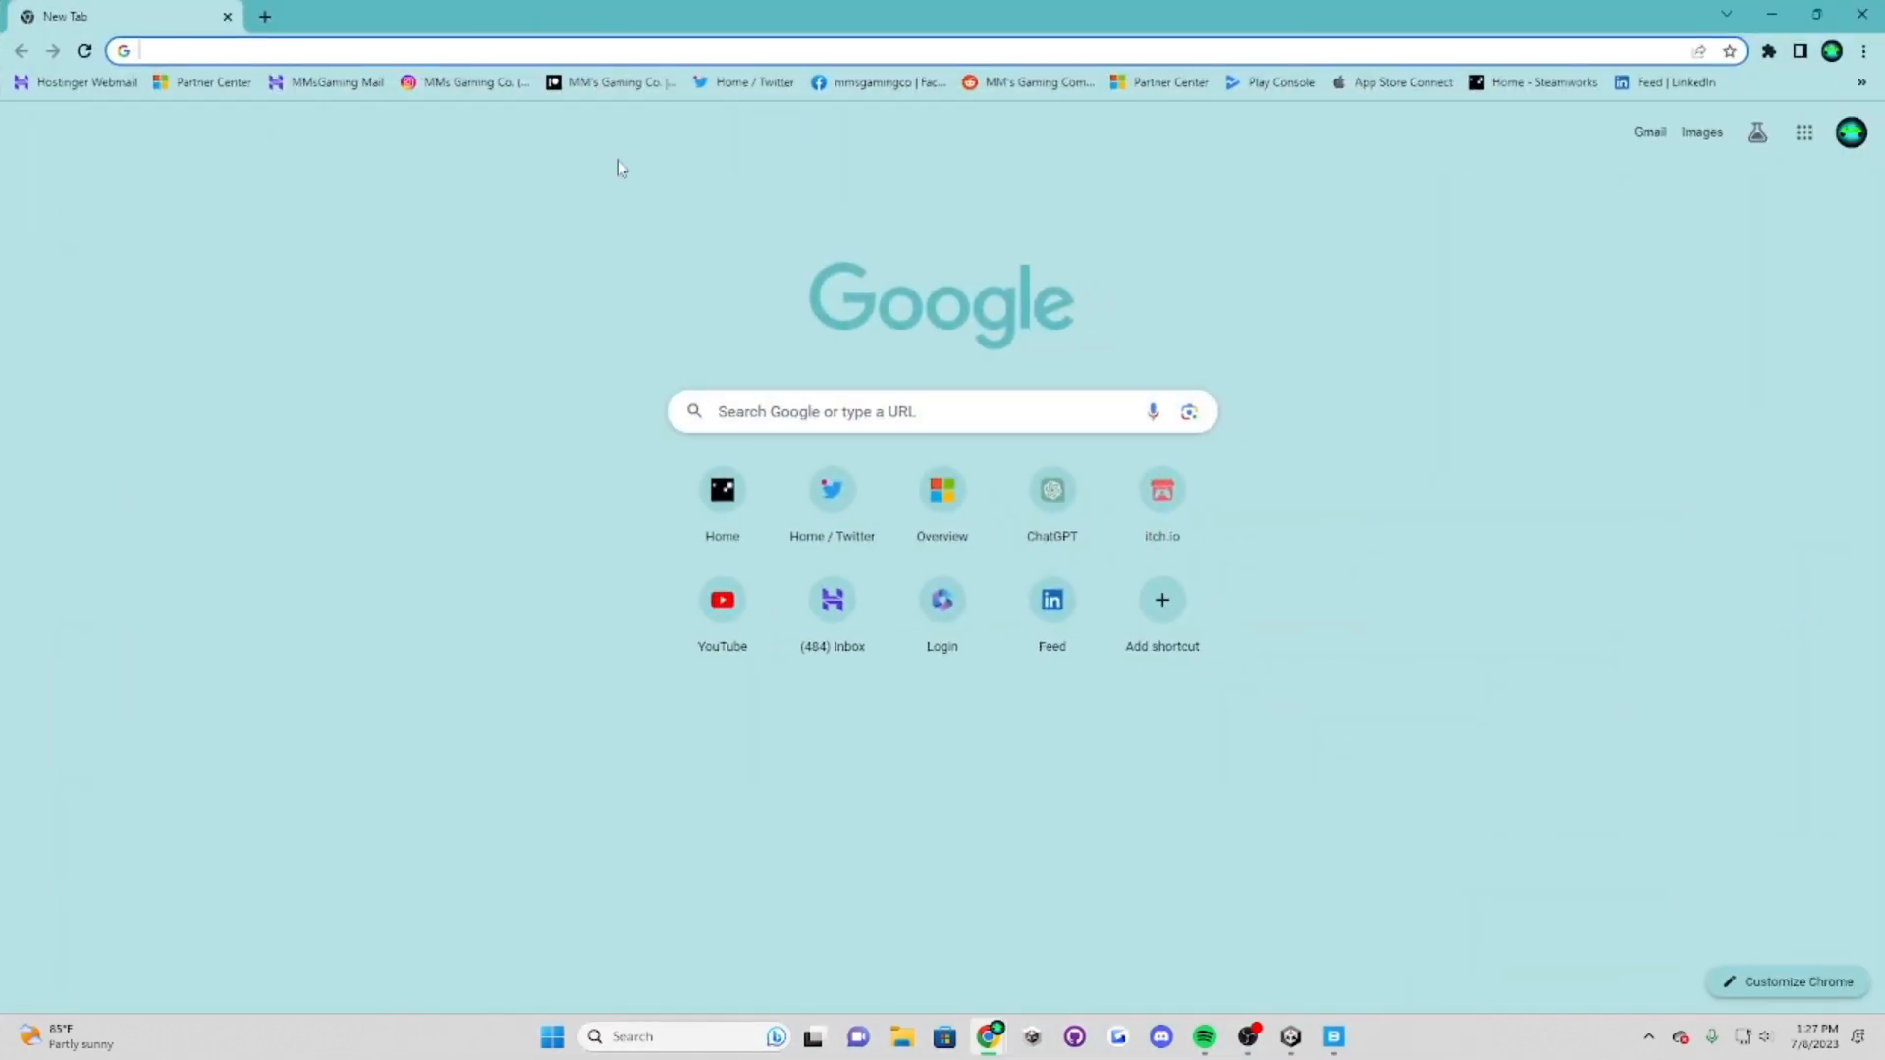
type("quixel brid")
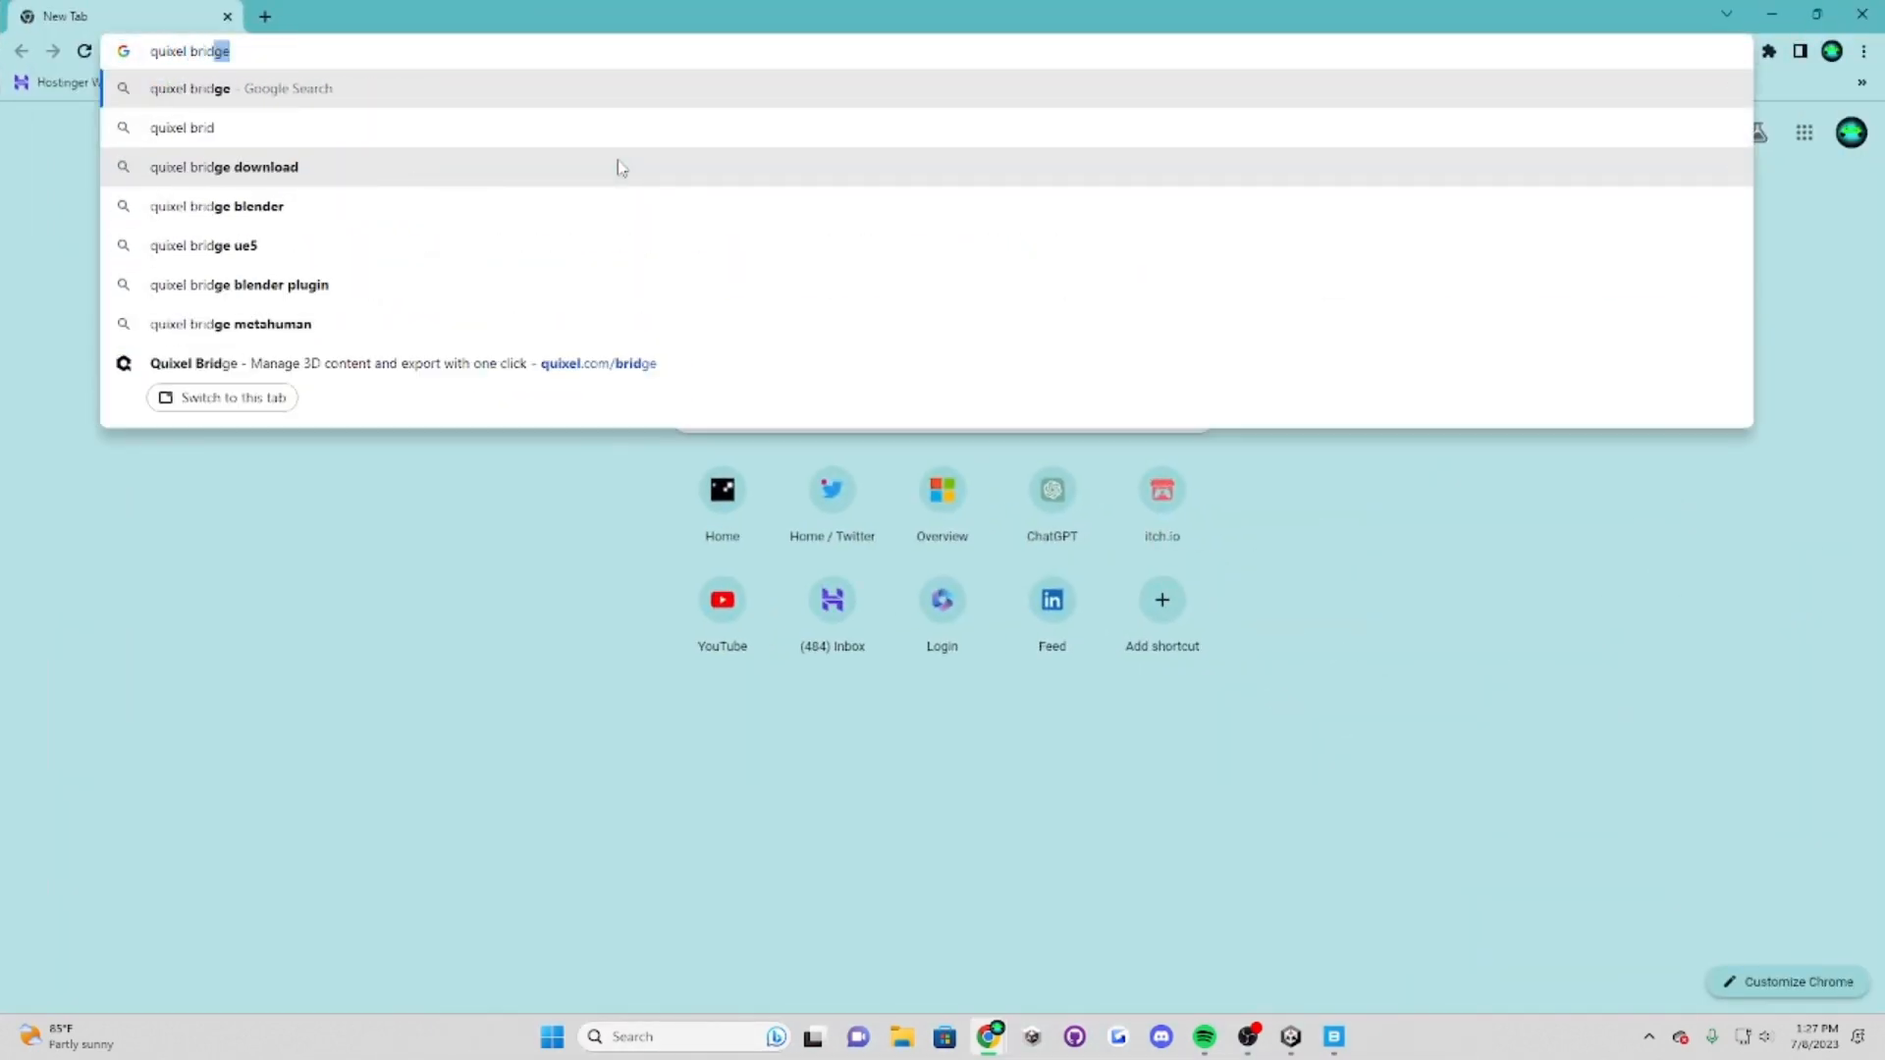
type("ge")
key("ctrl+v")
key("Return")
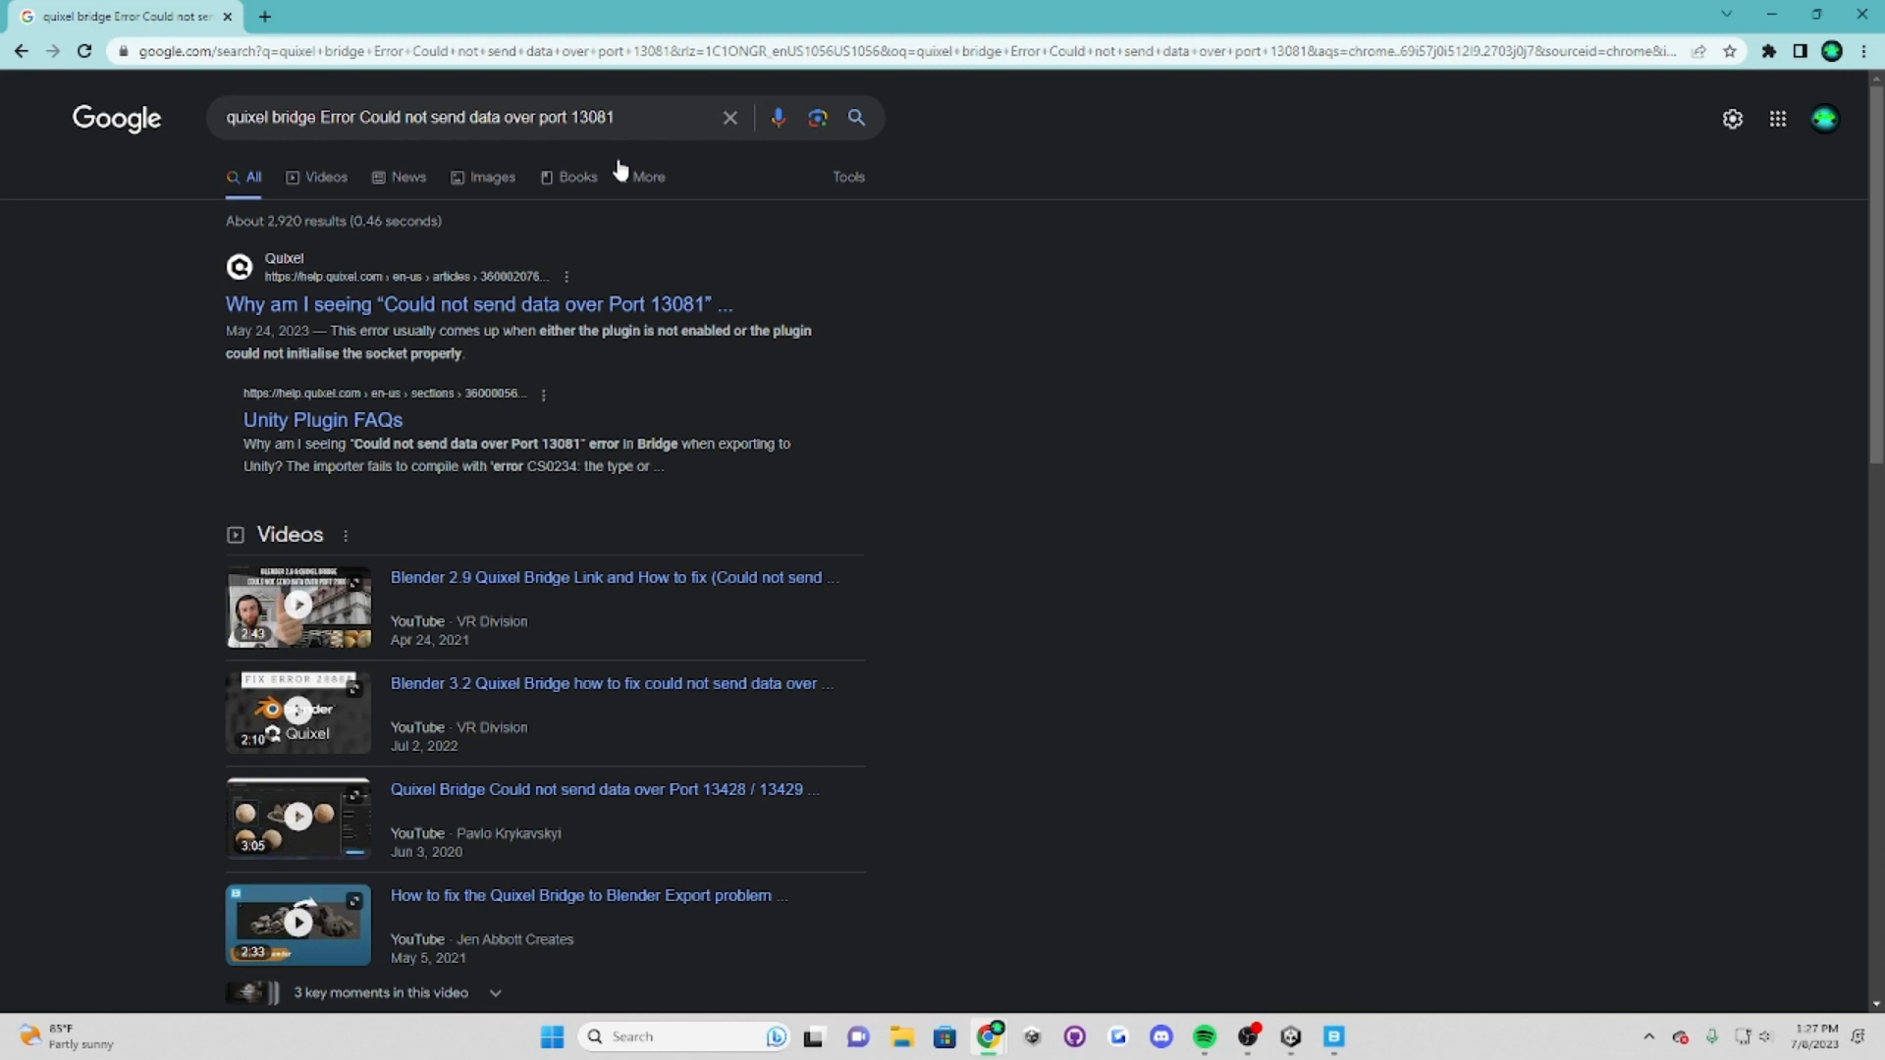
Step: Read the Quixel help article on the port 13081 error when exporting to Unity, and put the browser away
left_click(623, 304)
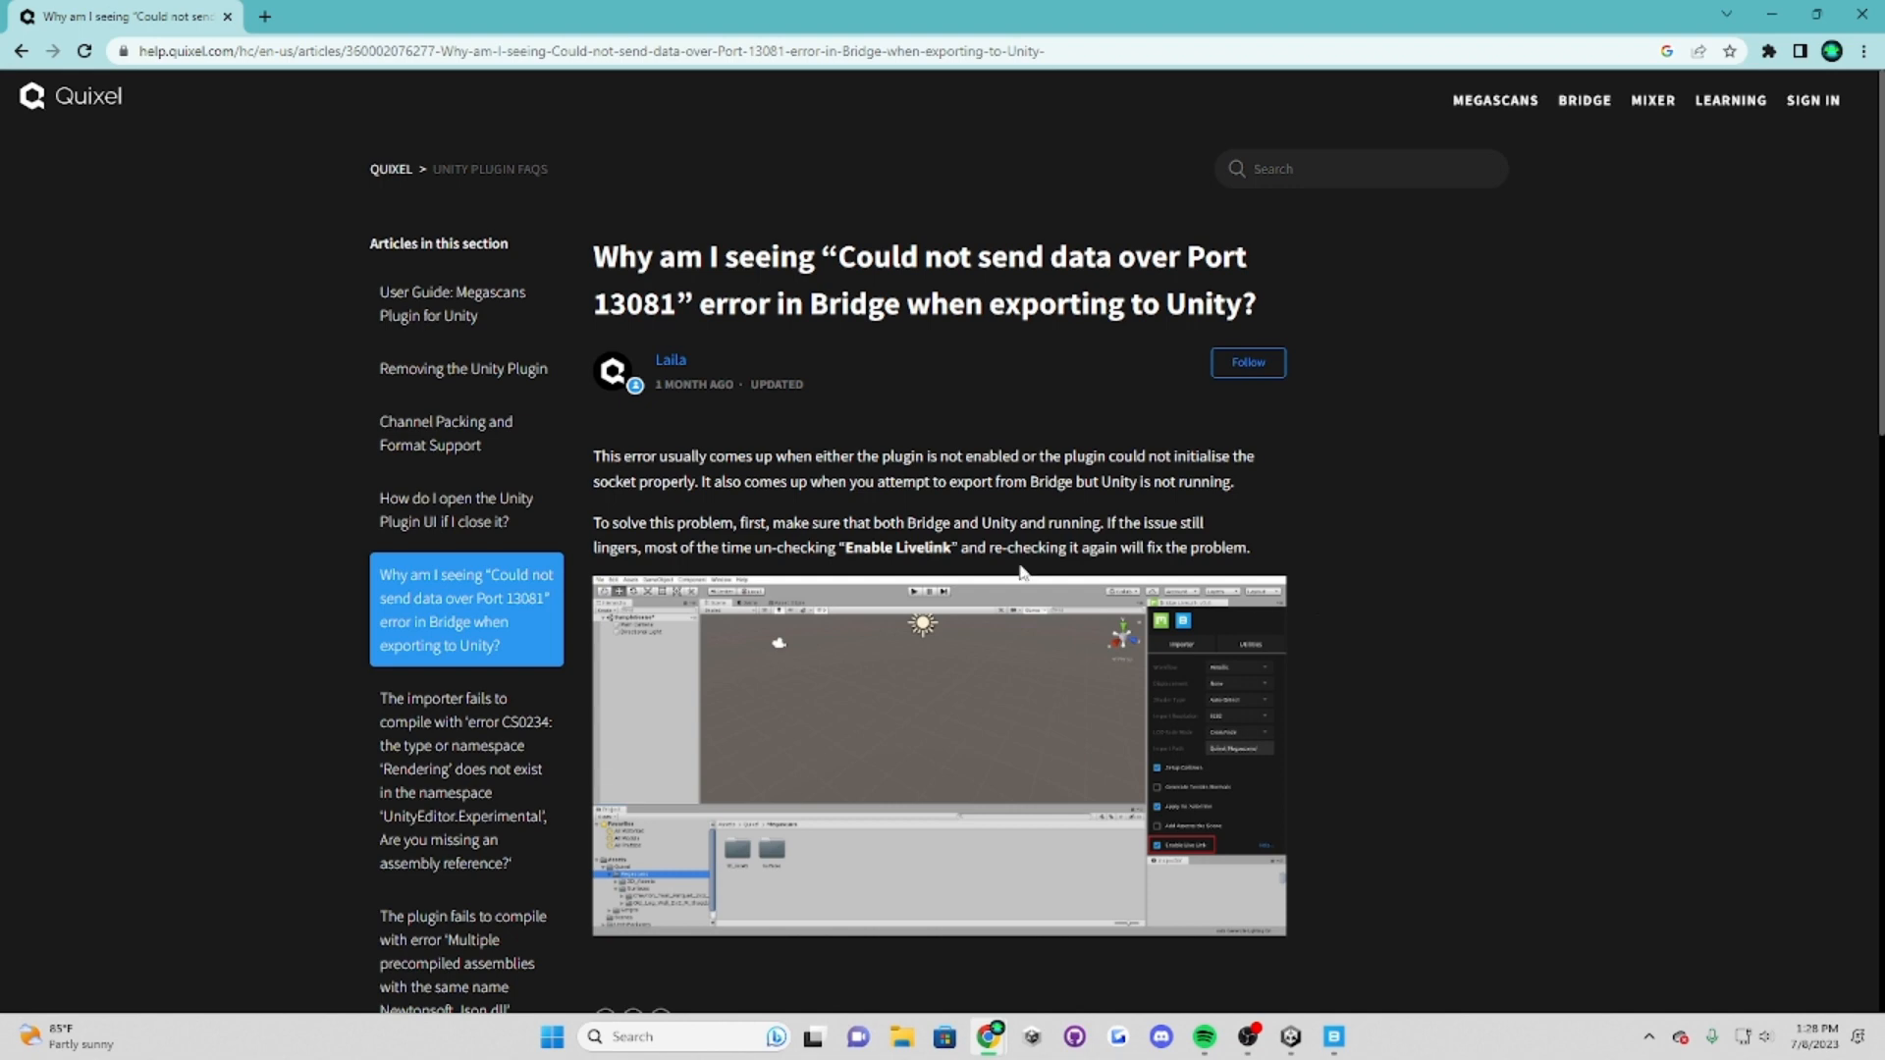
left_click(1817, 14)
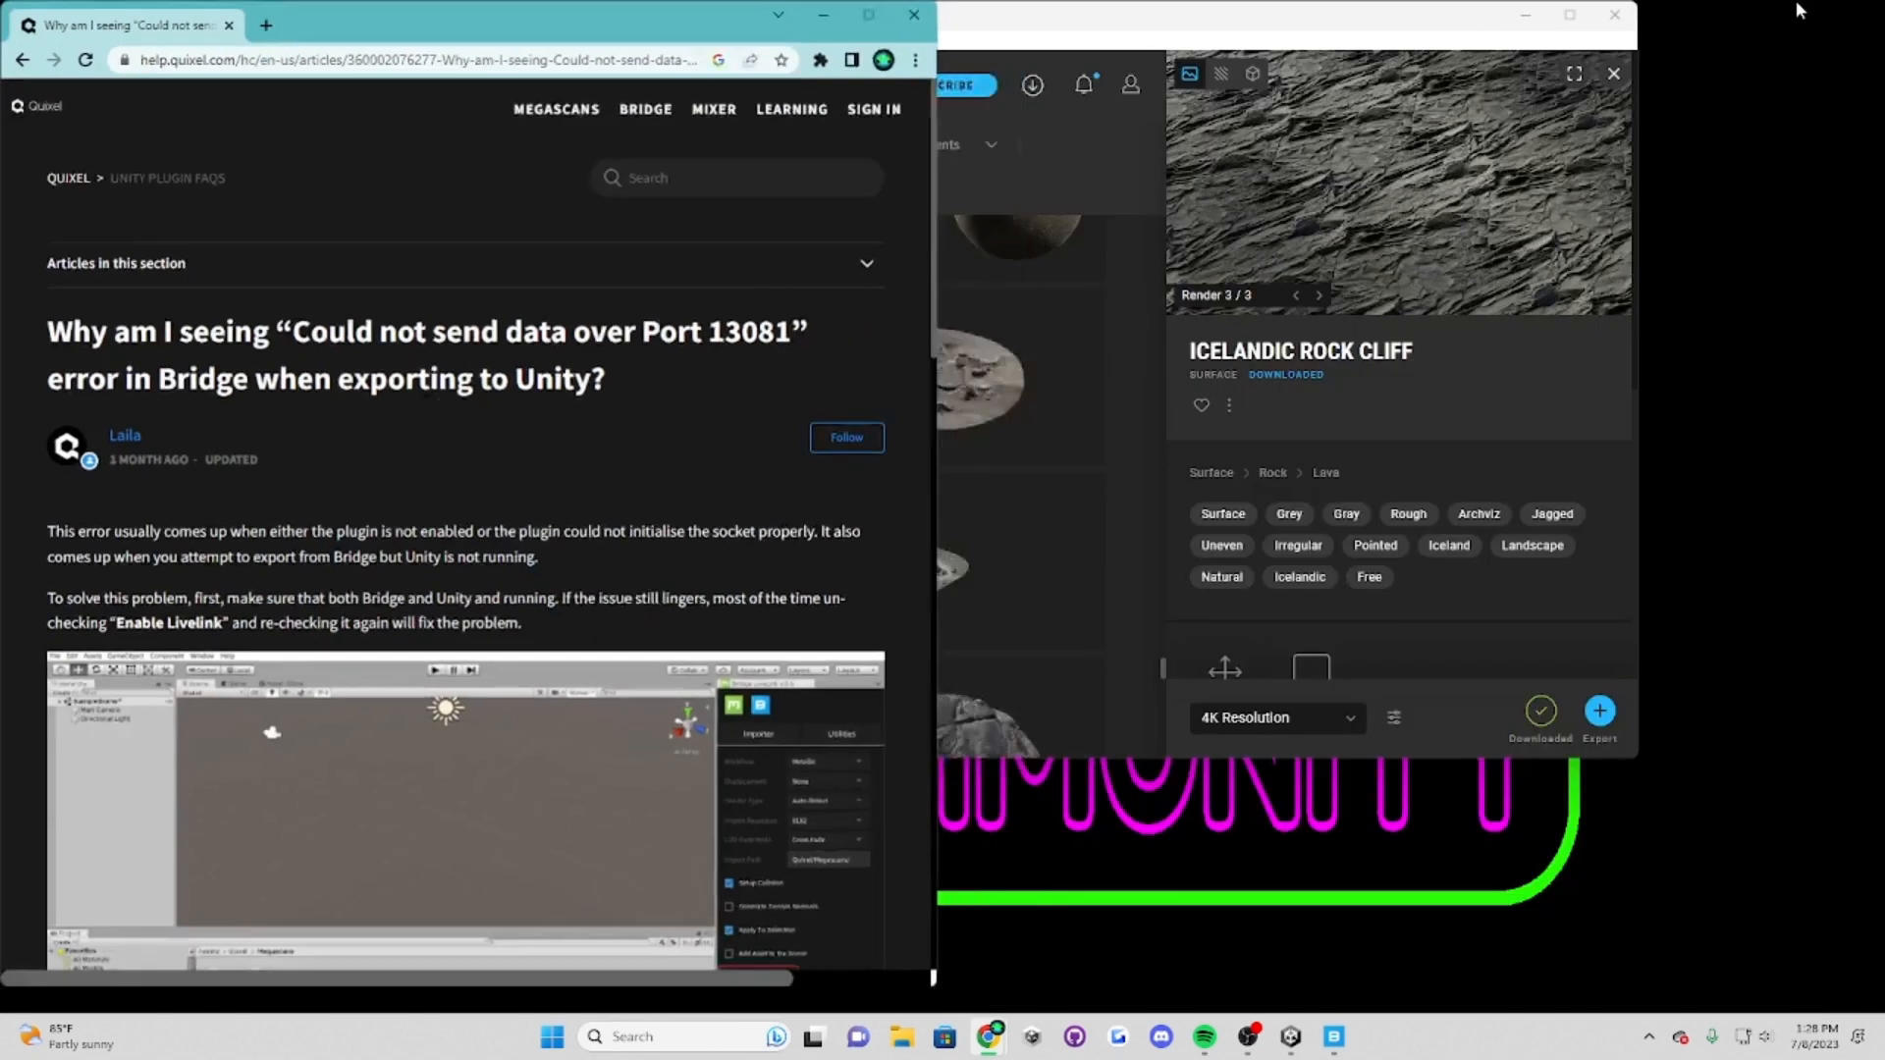
left_click(868, 15)
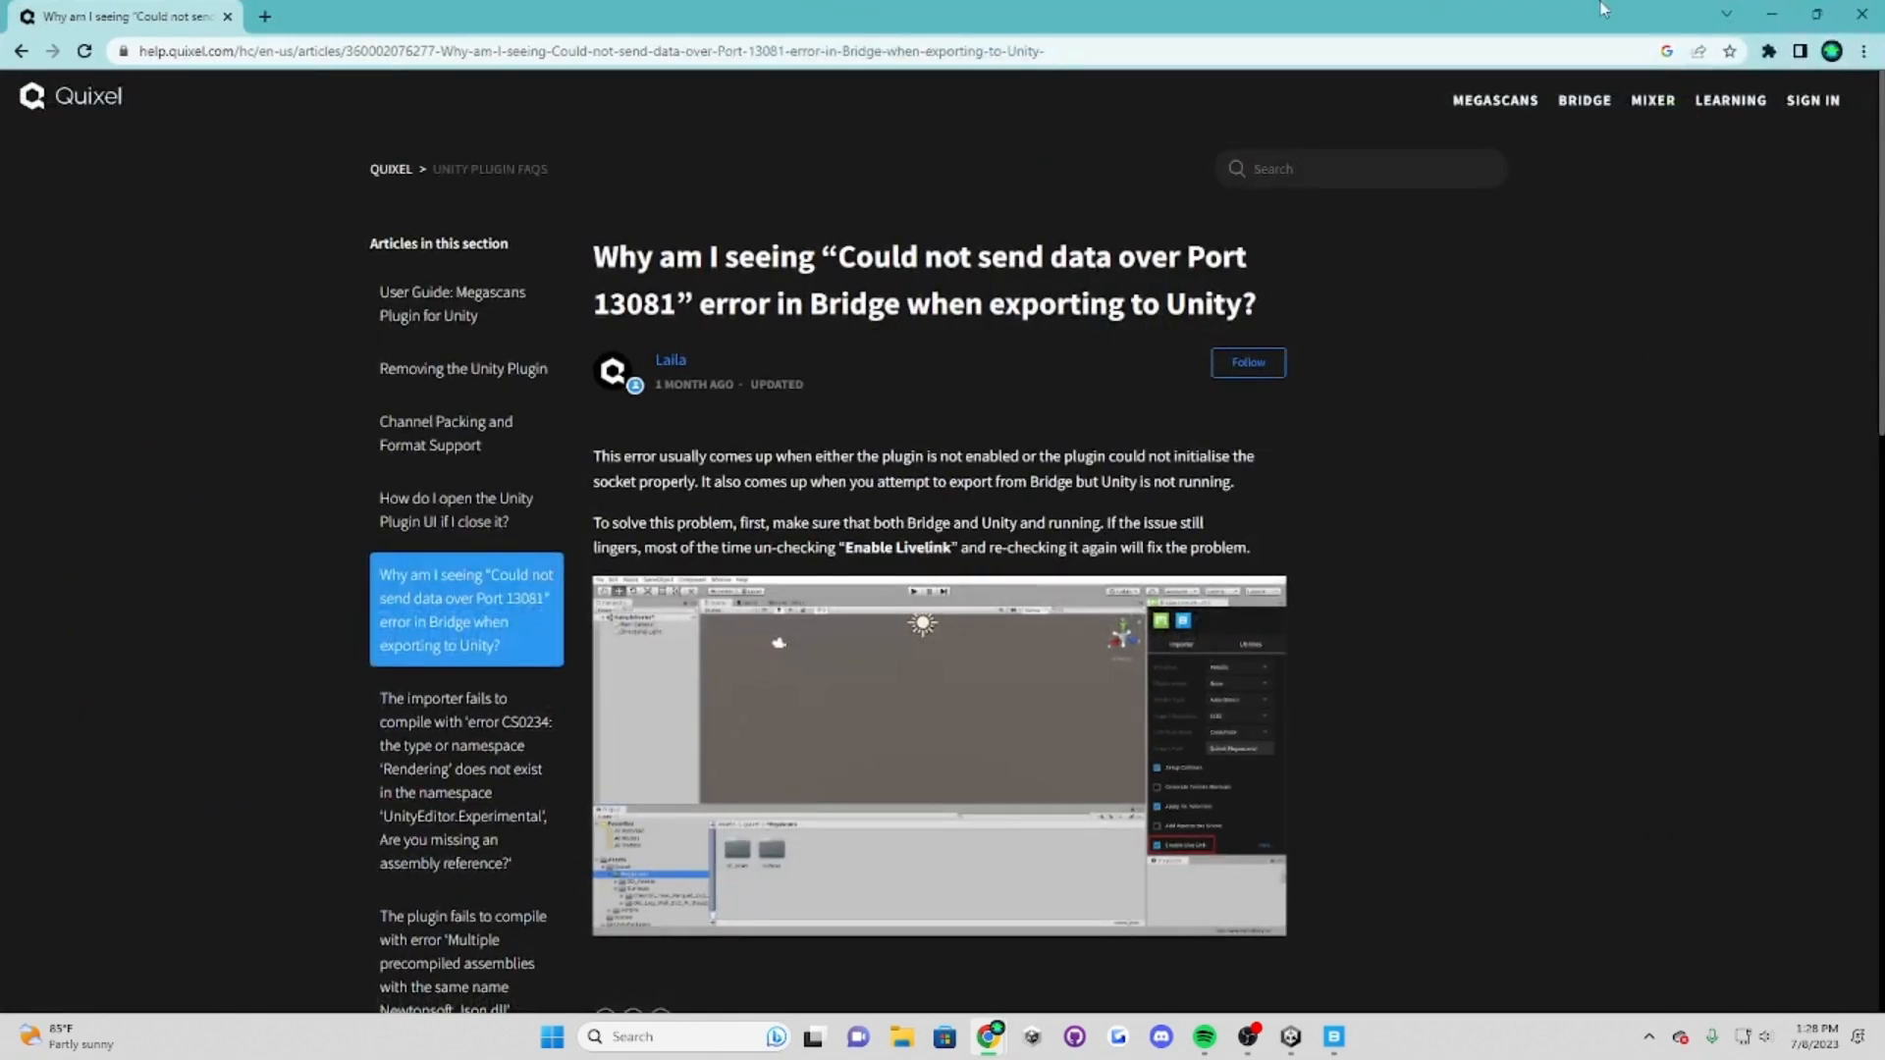
left_click(1774, 15)
Step: Switch to Unity and re-enable the plugin in the Quixel Bridge Plugin v3.13 settings, closing them again
left_click(1291, 1037)
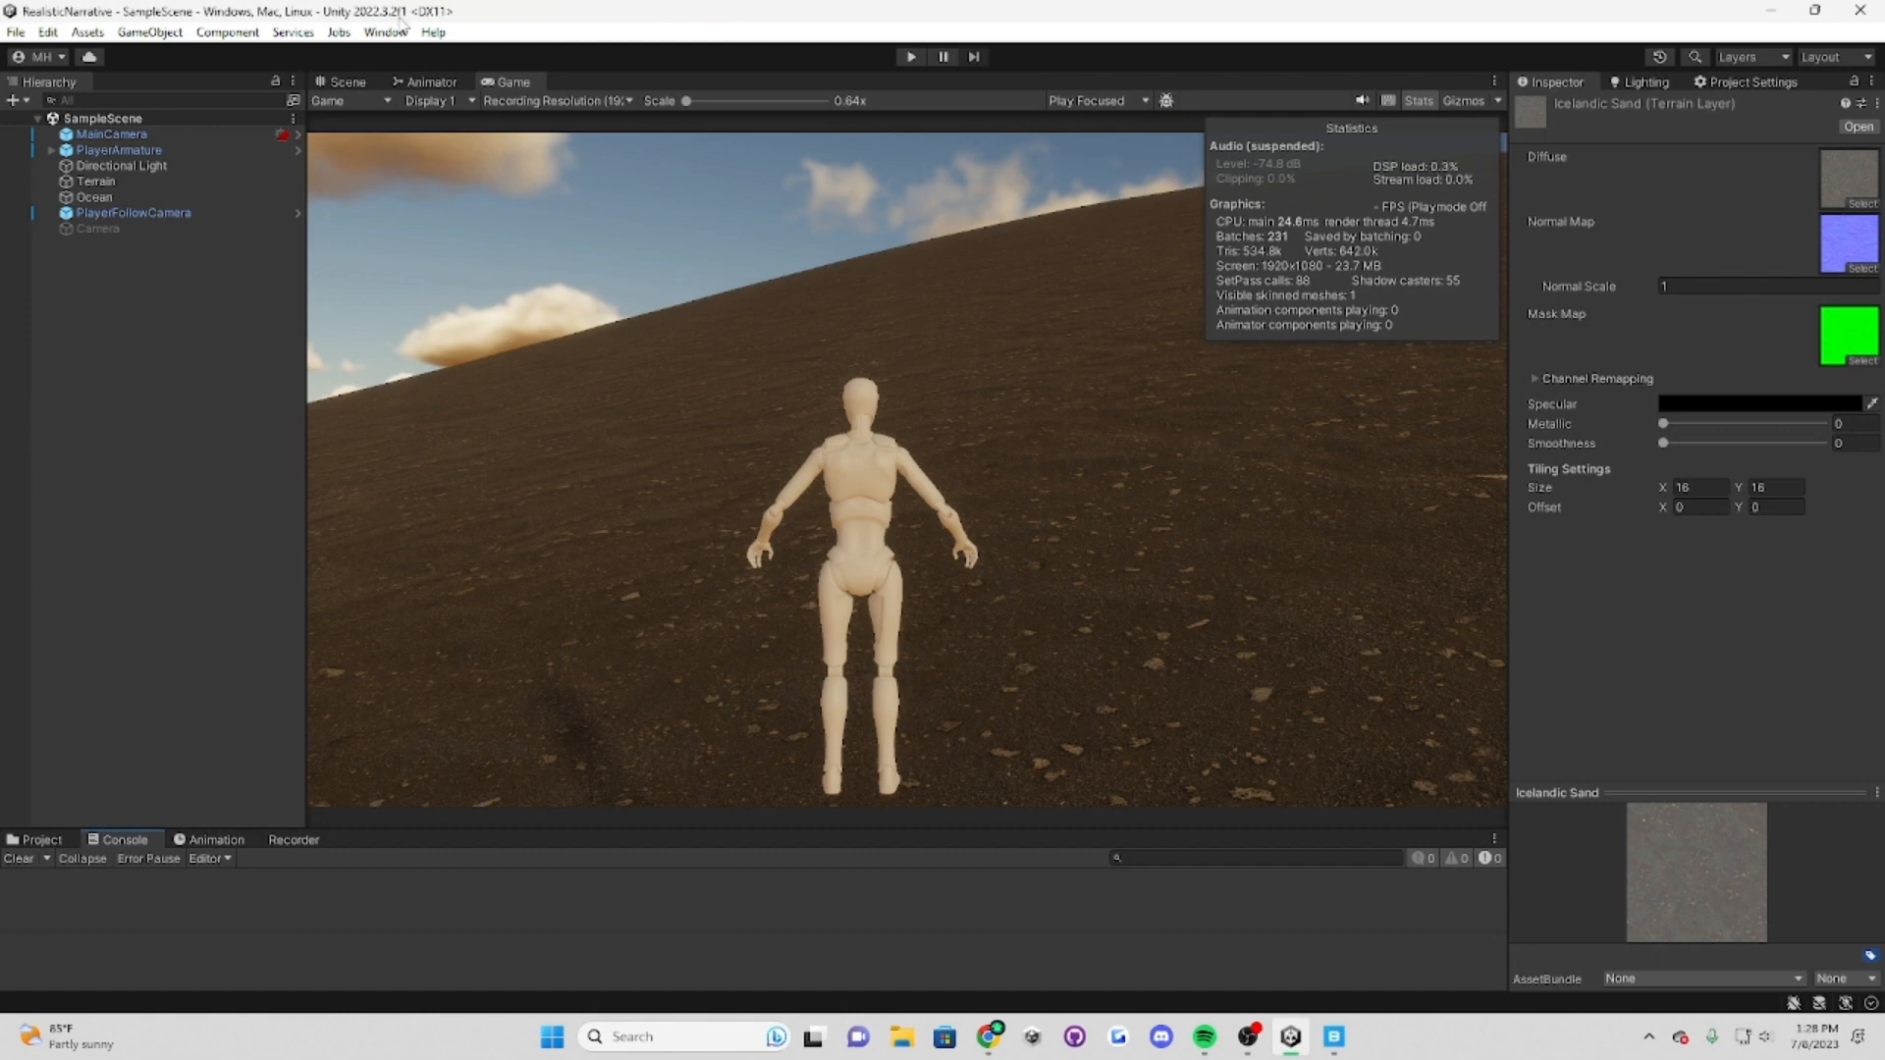
left_click(385, 33)
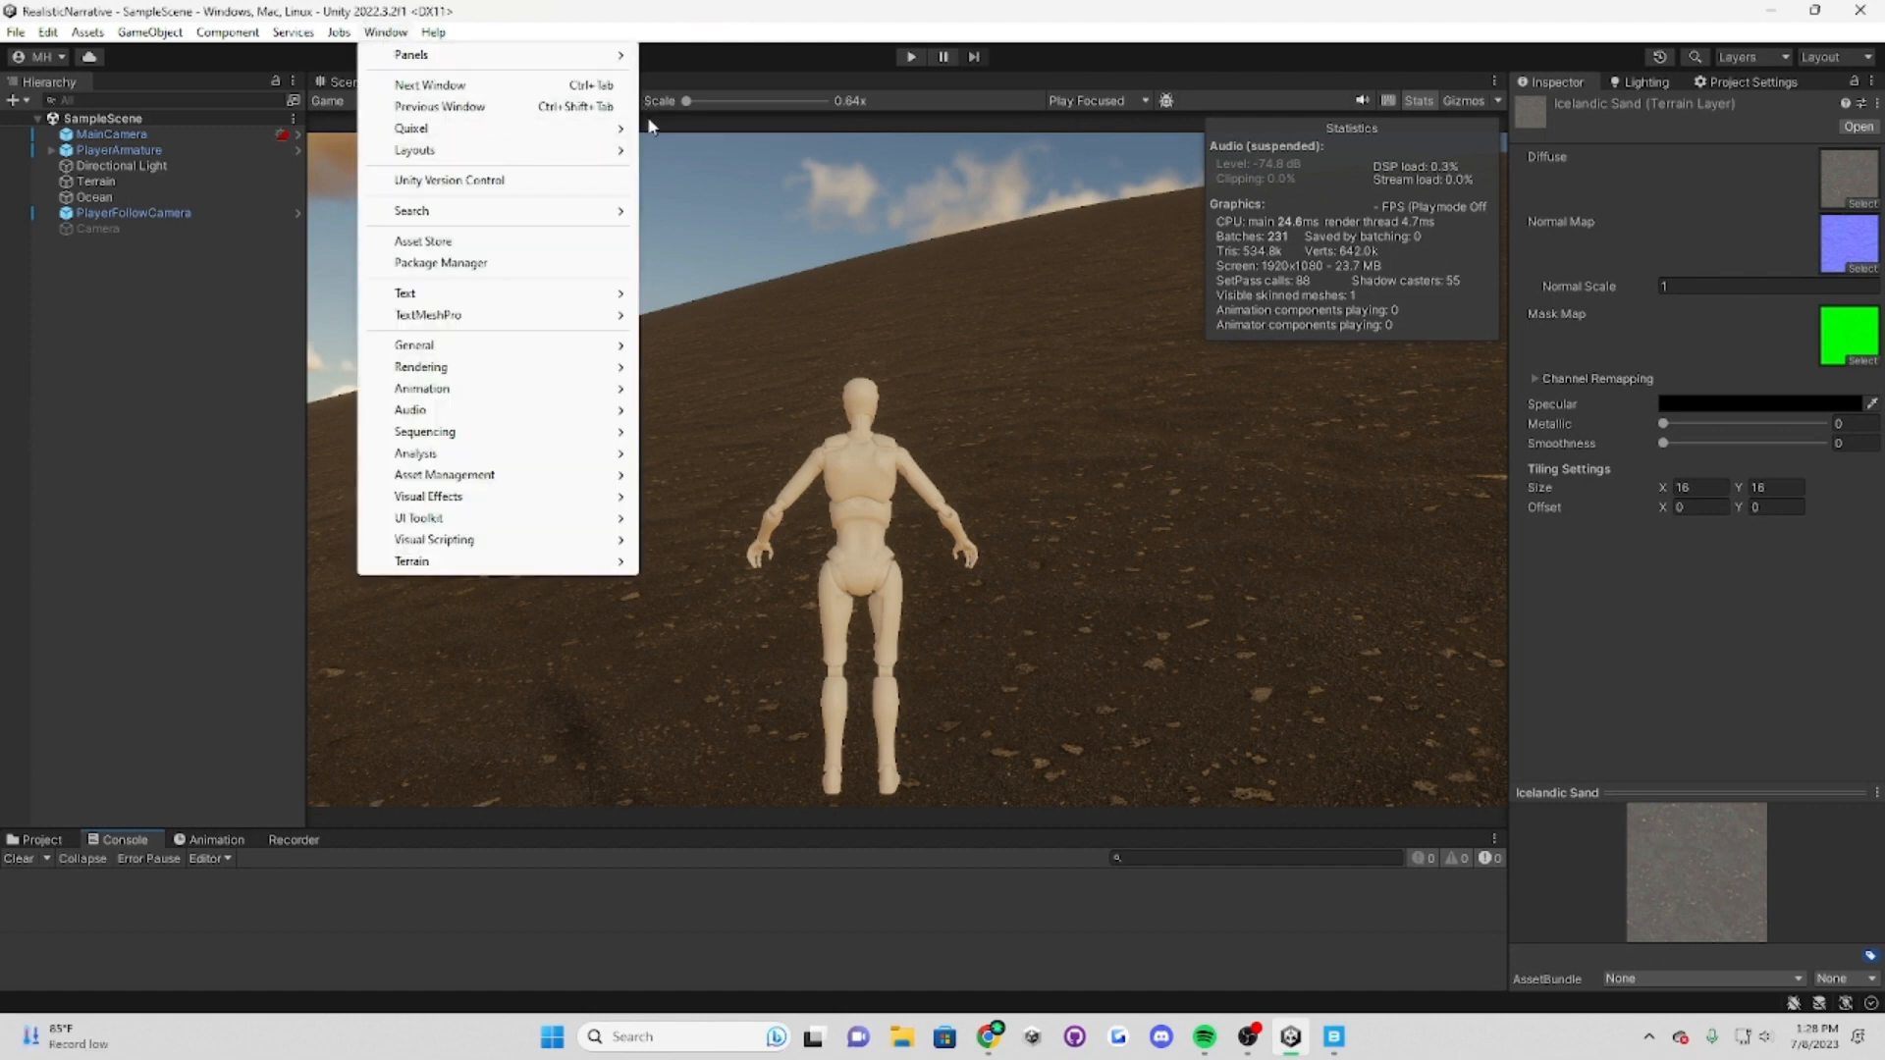
left_click(699, 128)
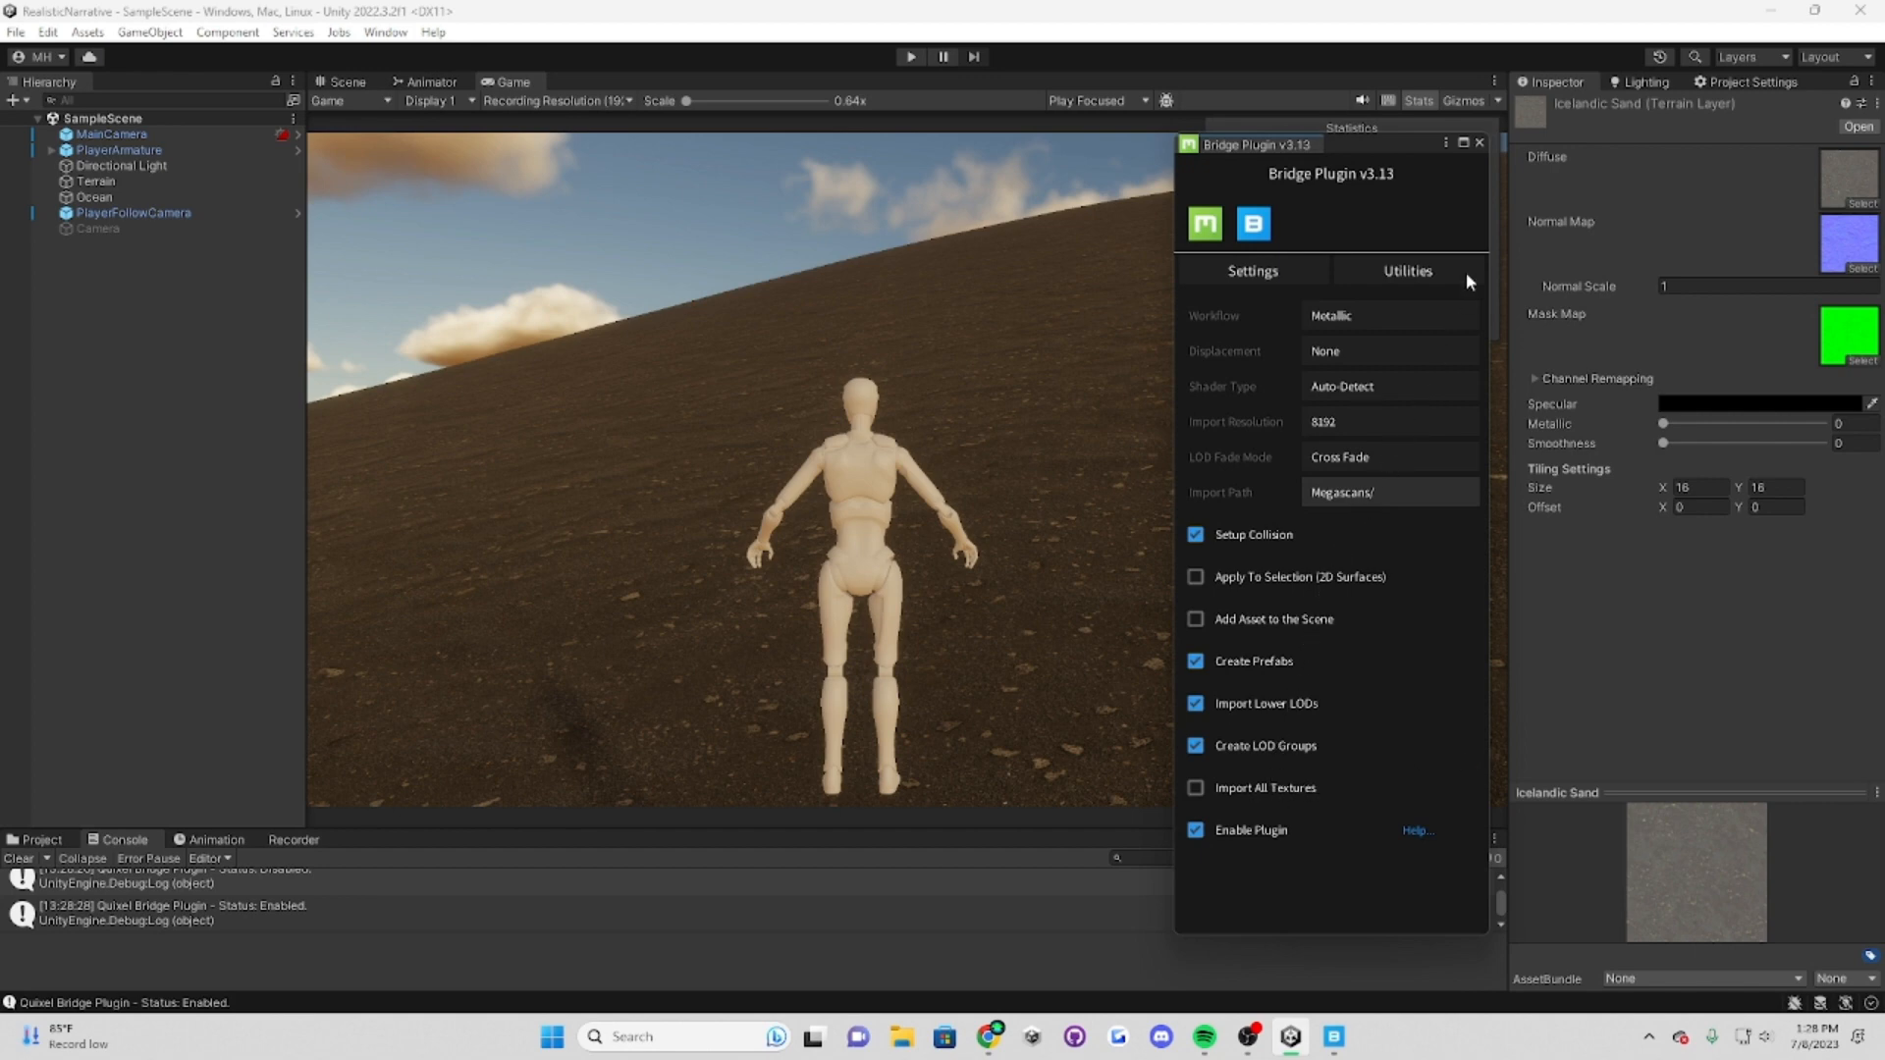
left_click(1479, 144)
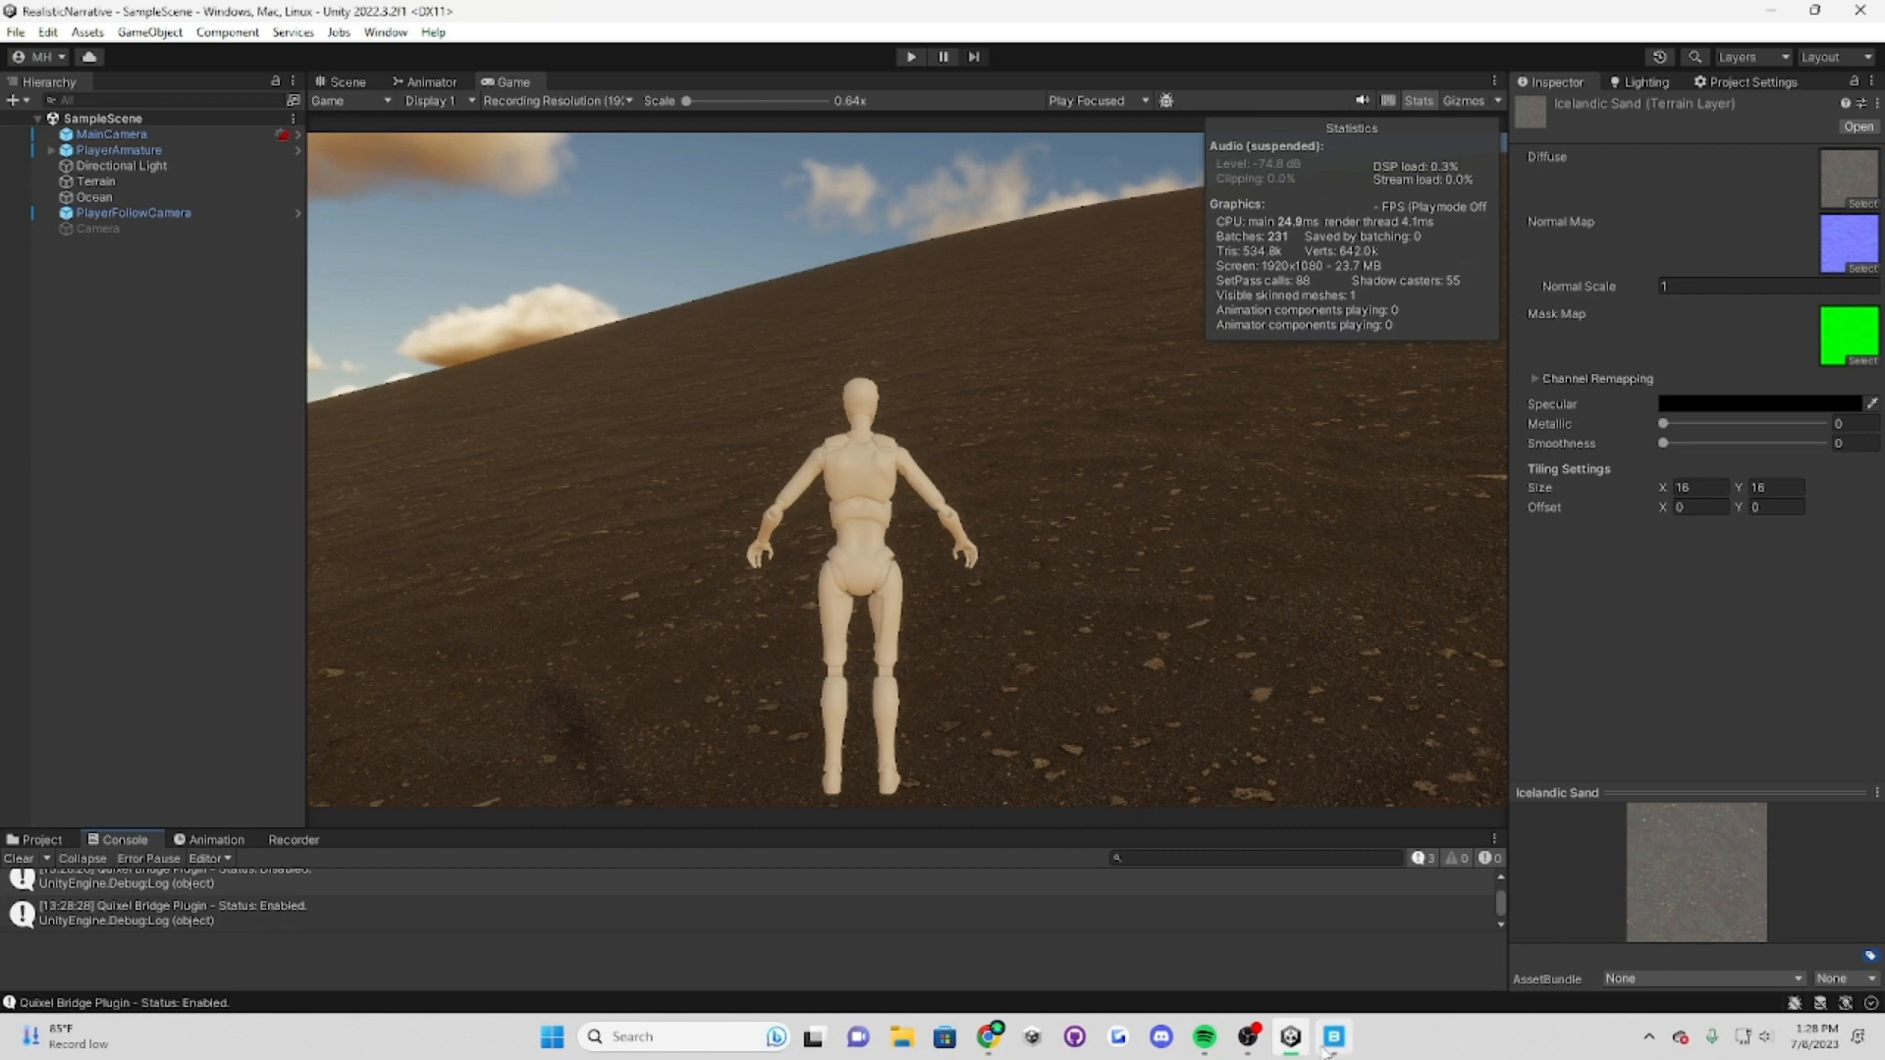
Step: Switch to Quixel Bridge and export the downloaded Icelandic Rock Cliff surface to Unity at 4K resolution
left_click(1328, 1046)
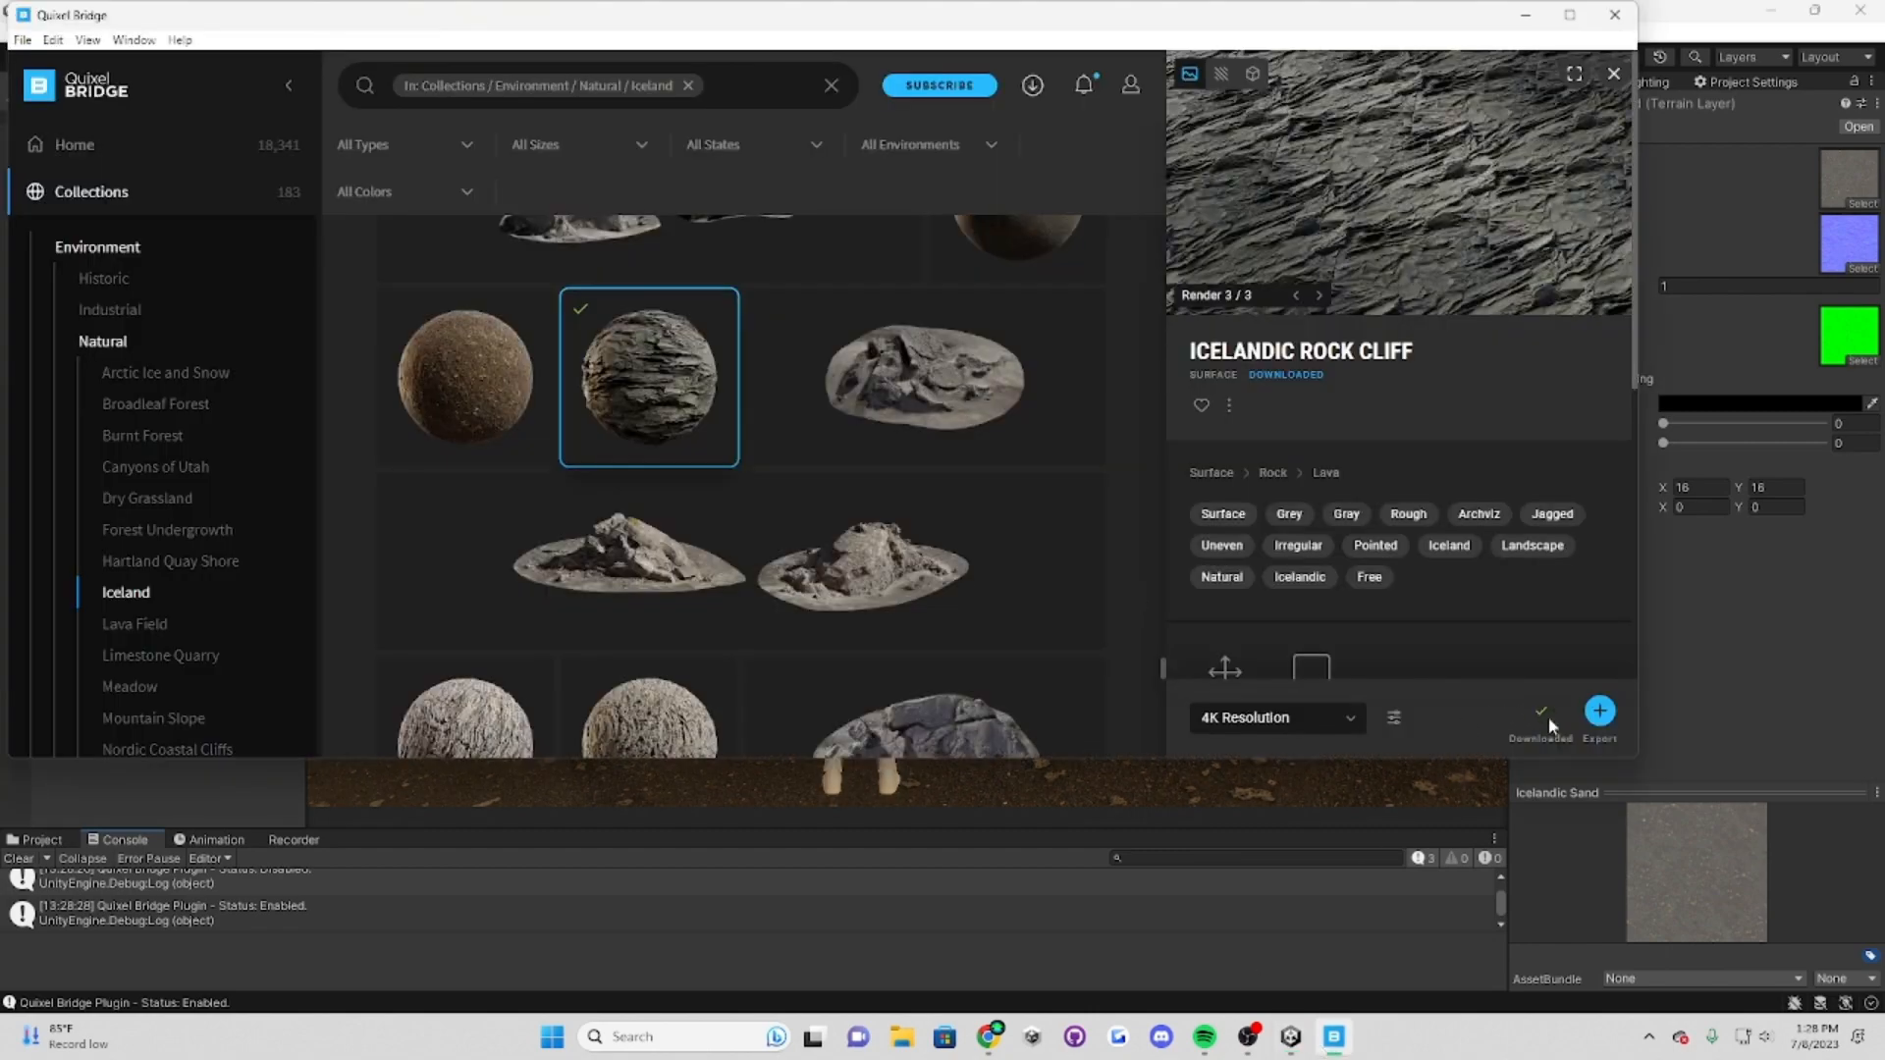
left_click(1597, 714)
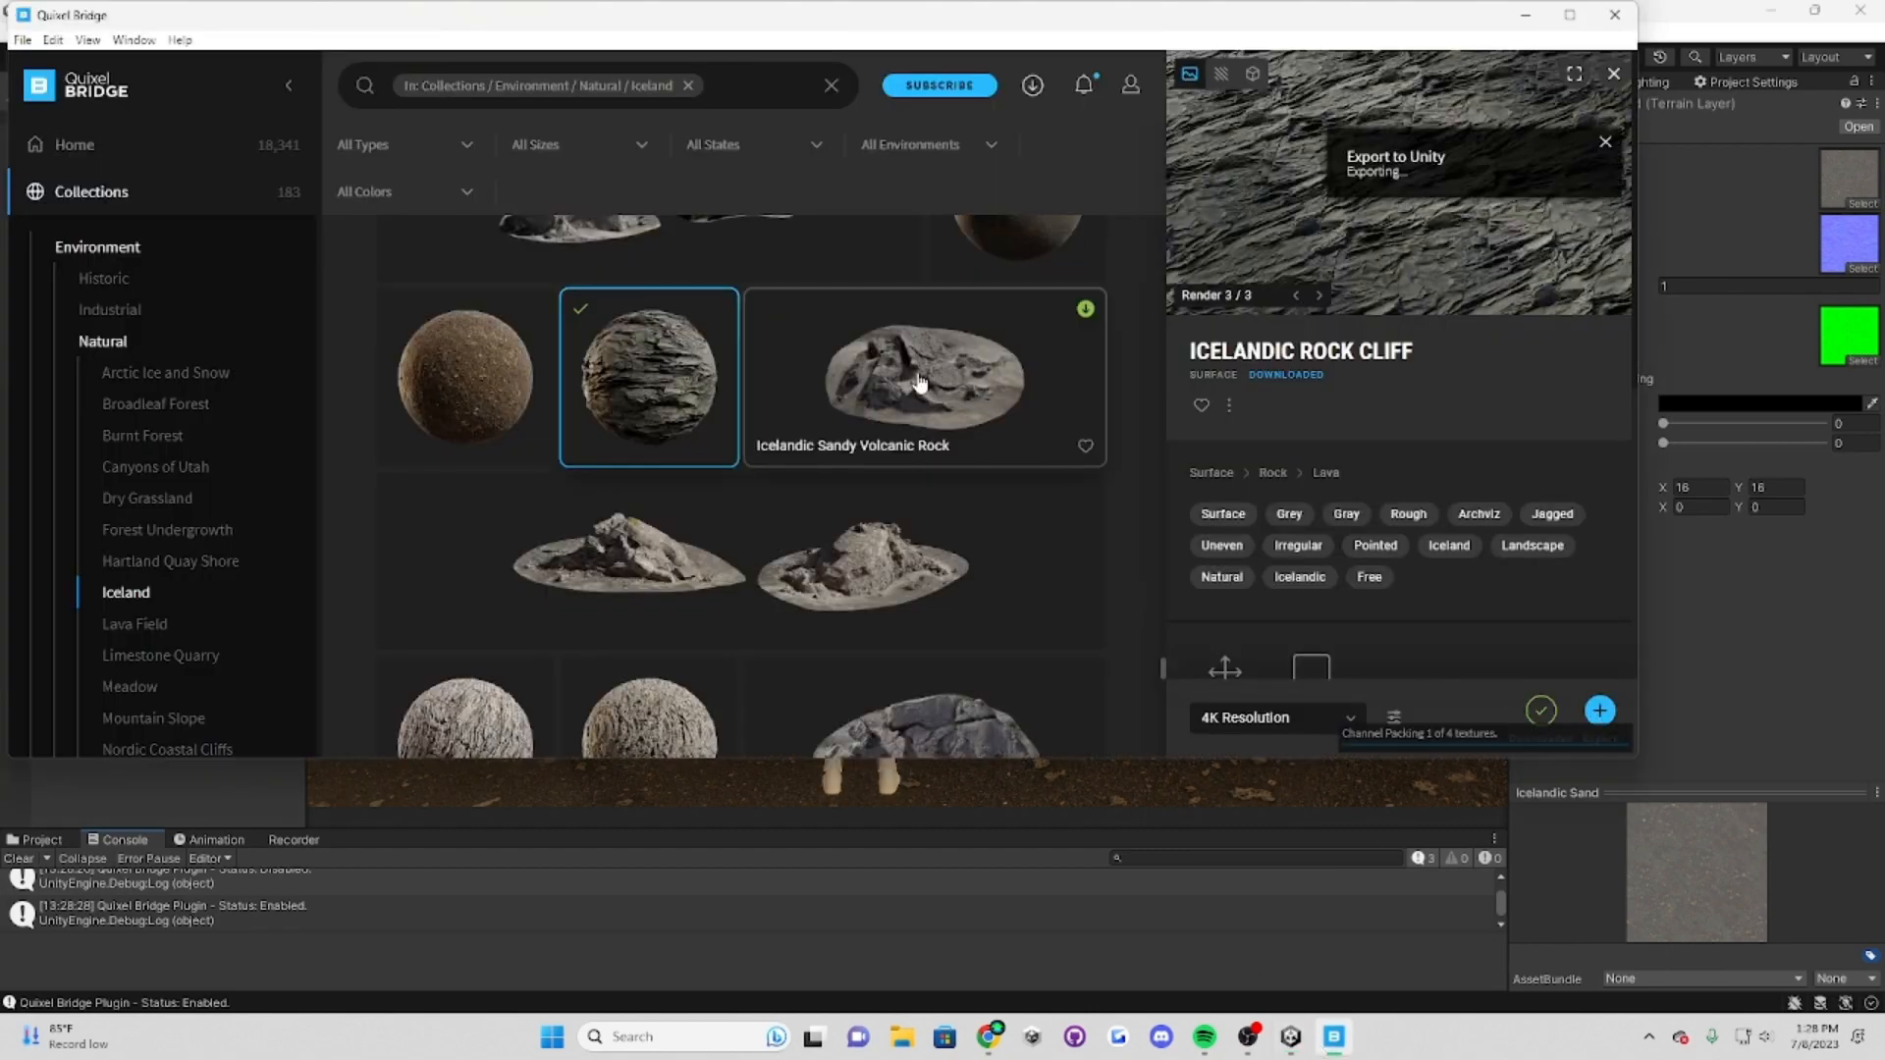
Step: Find the free pale Icelandic Rock Cliff surface in the Iceland collection, download it at 4K resolution and export it to Unity
scroll(923, 377, "down", 10)
scroll(923, 378, "down", 10)
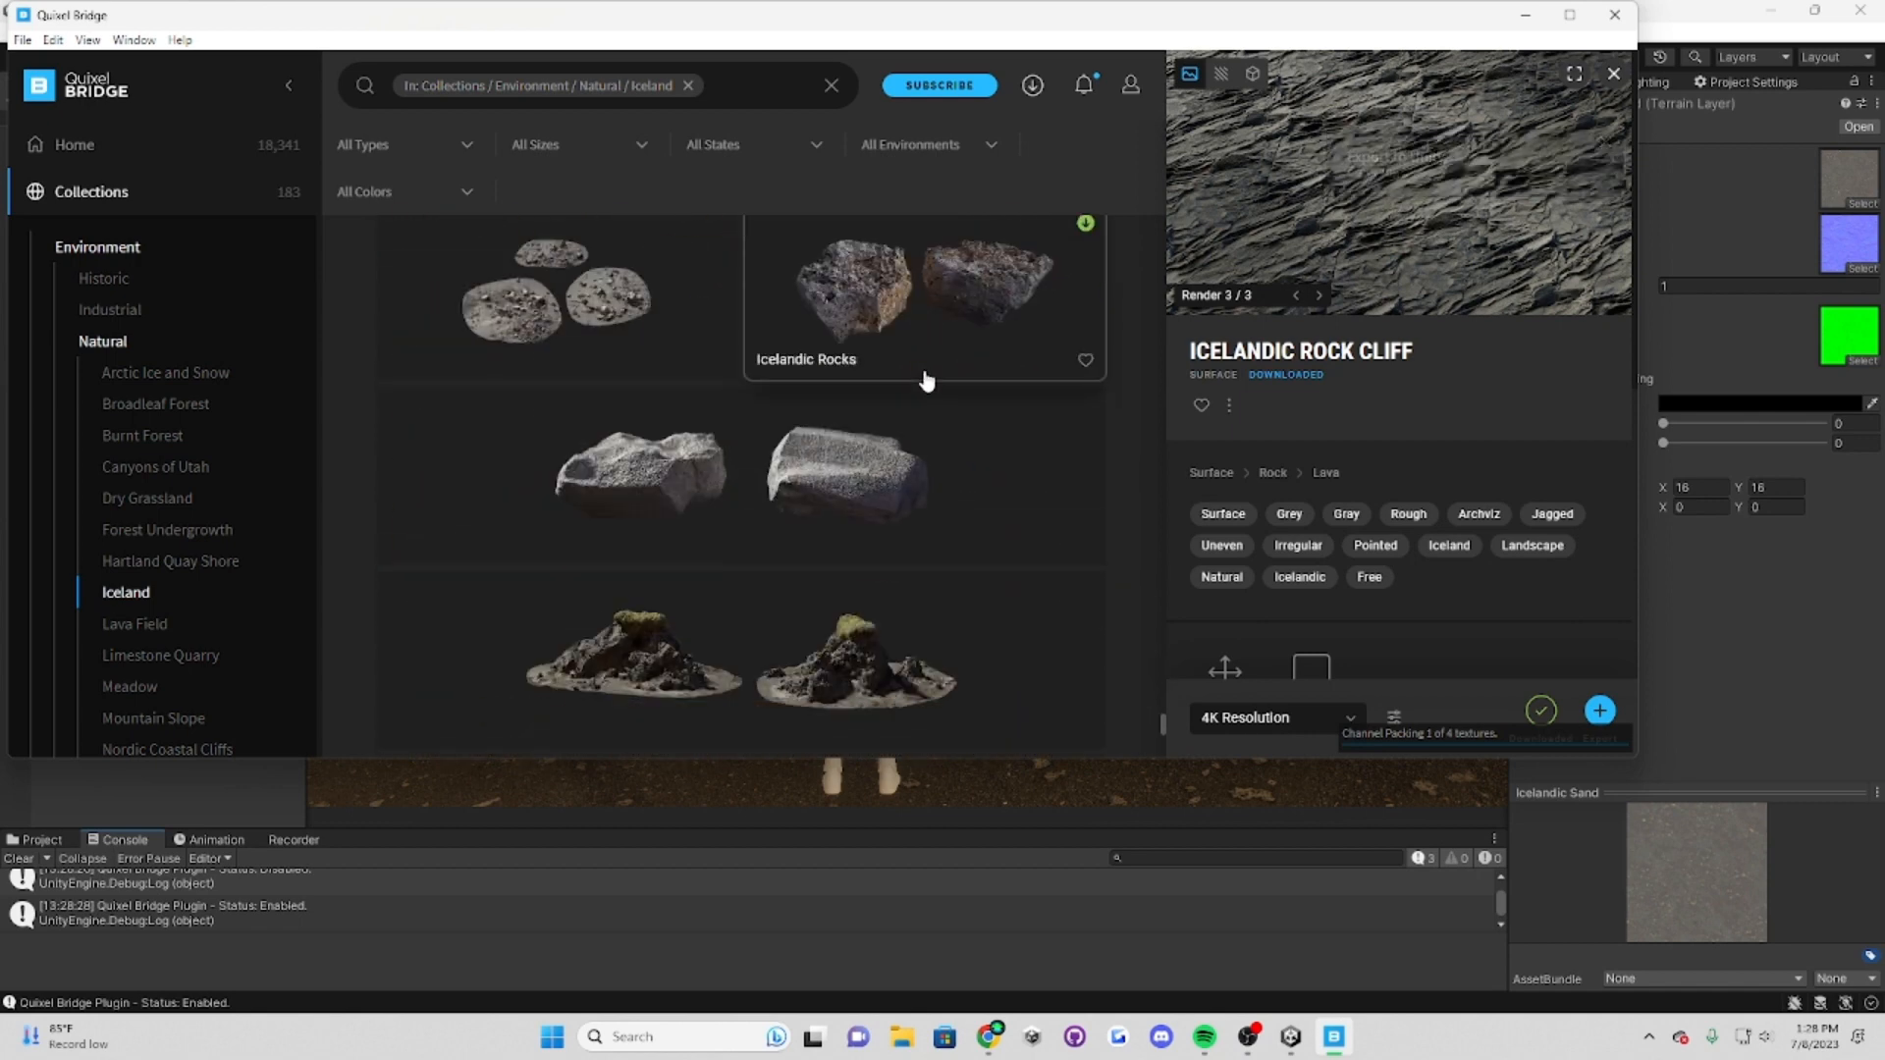
scroll(923, 377, "down", 2)
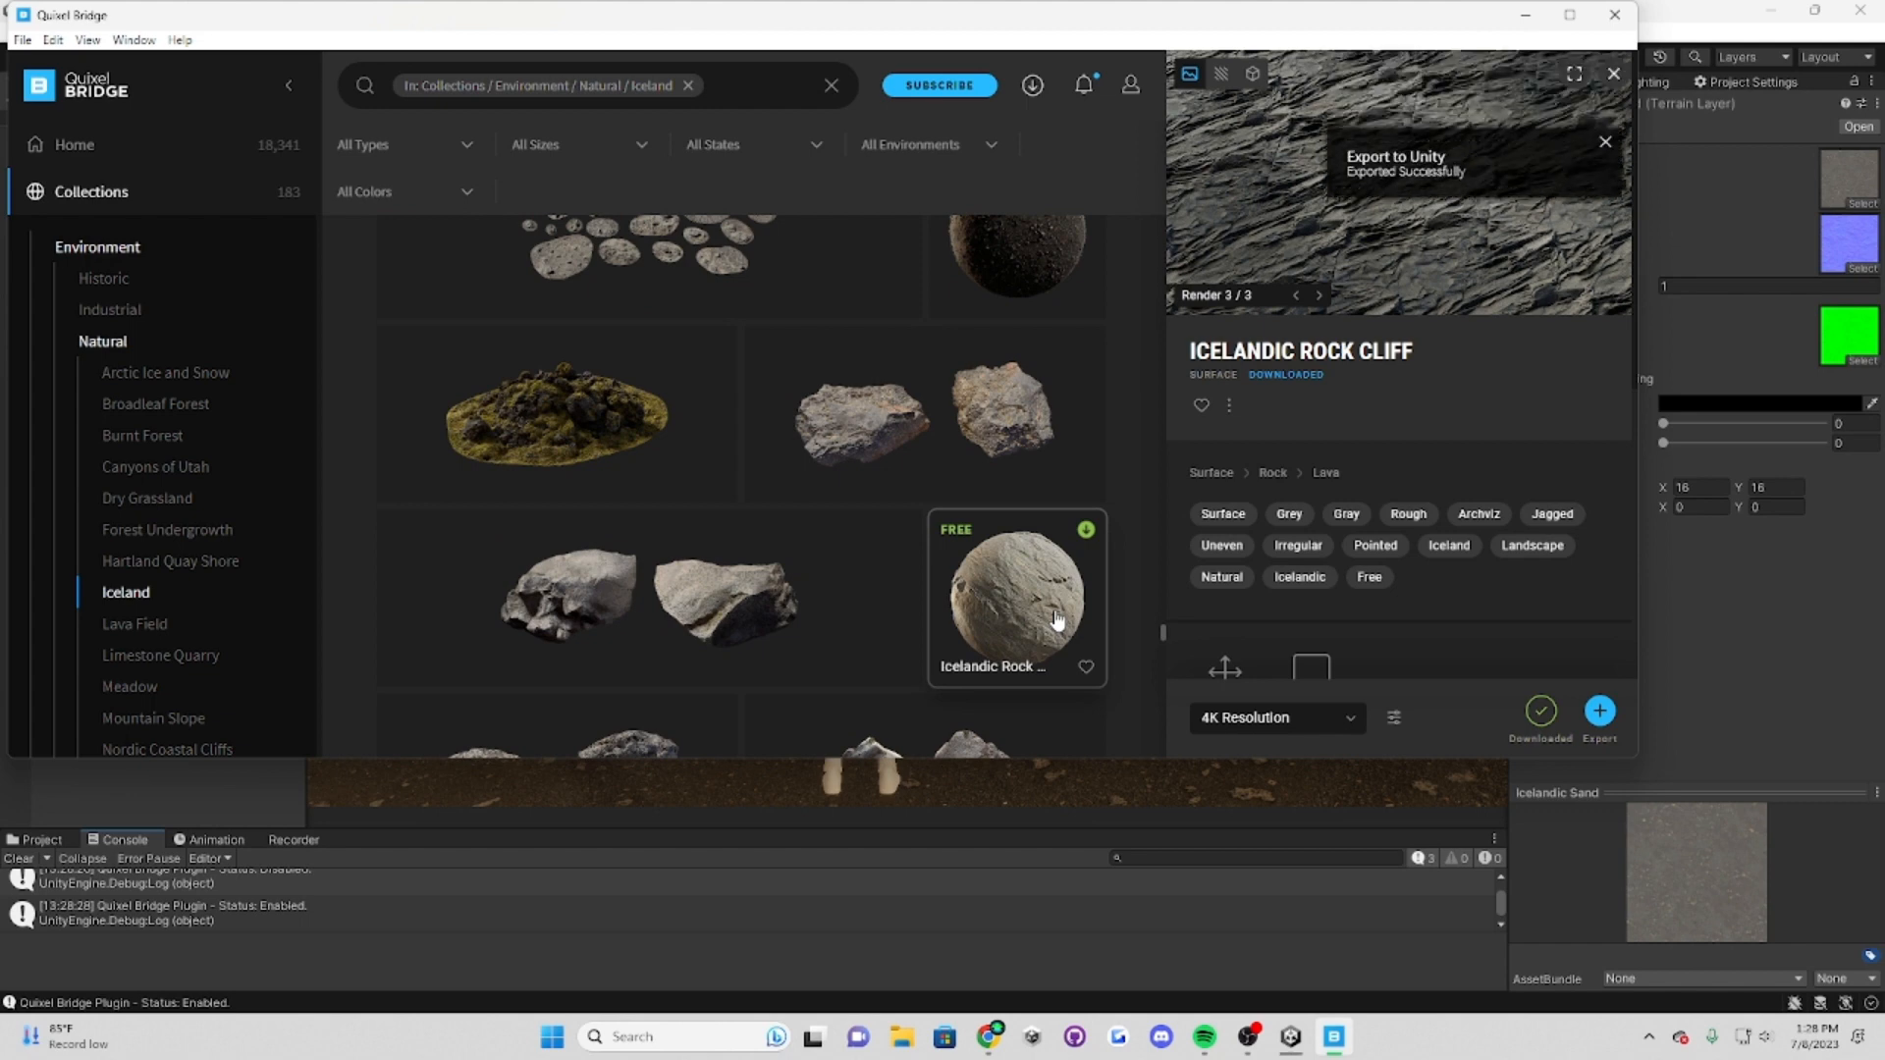
left_click(1057, 618)
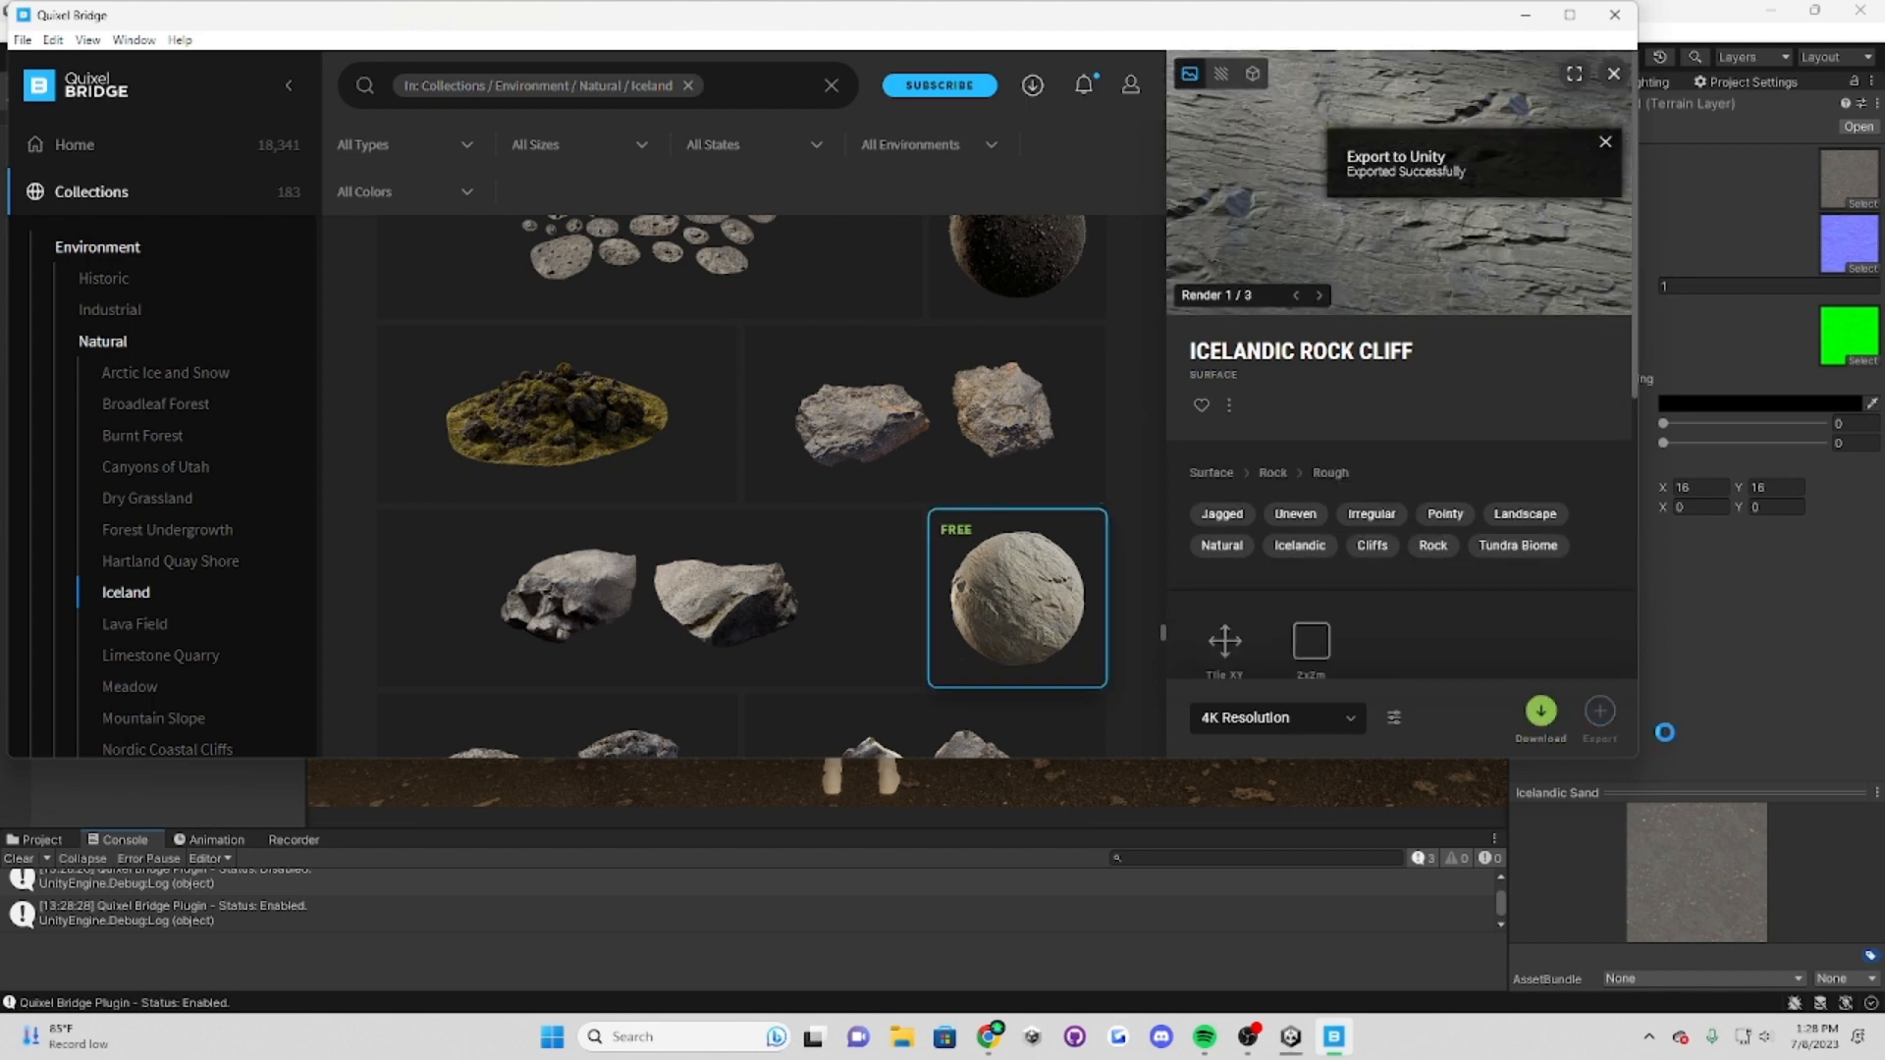
scroll(1088, 516, "down", 8)
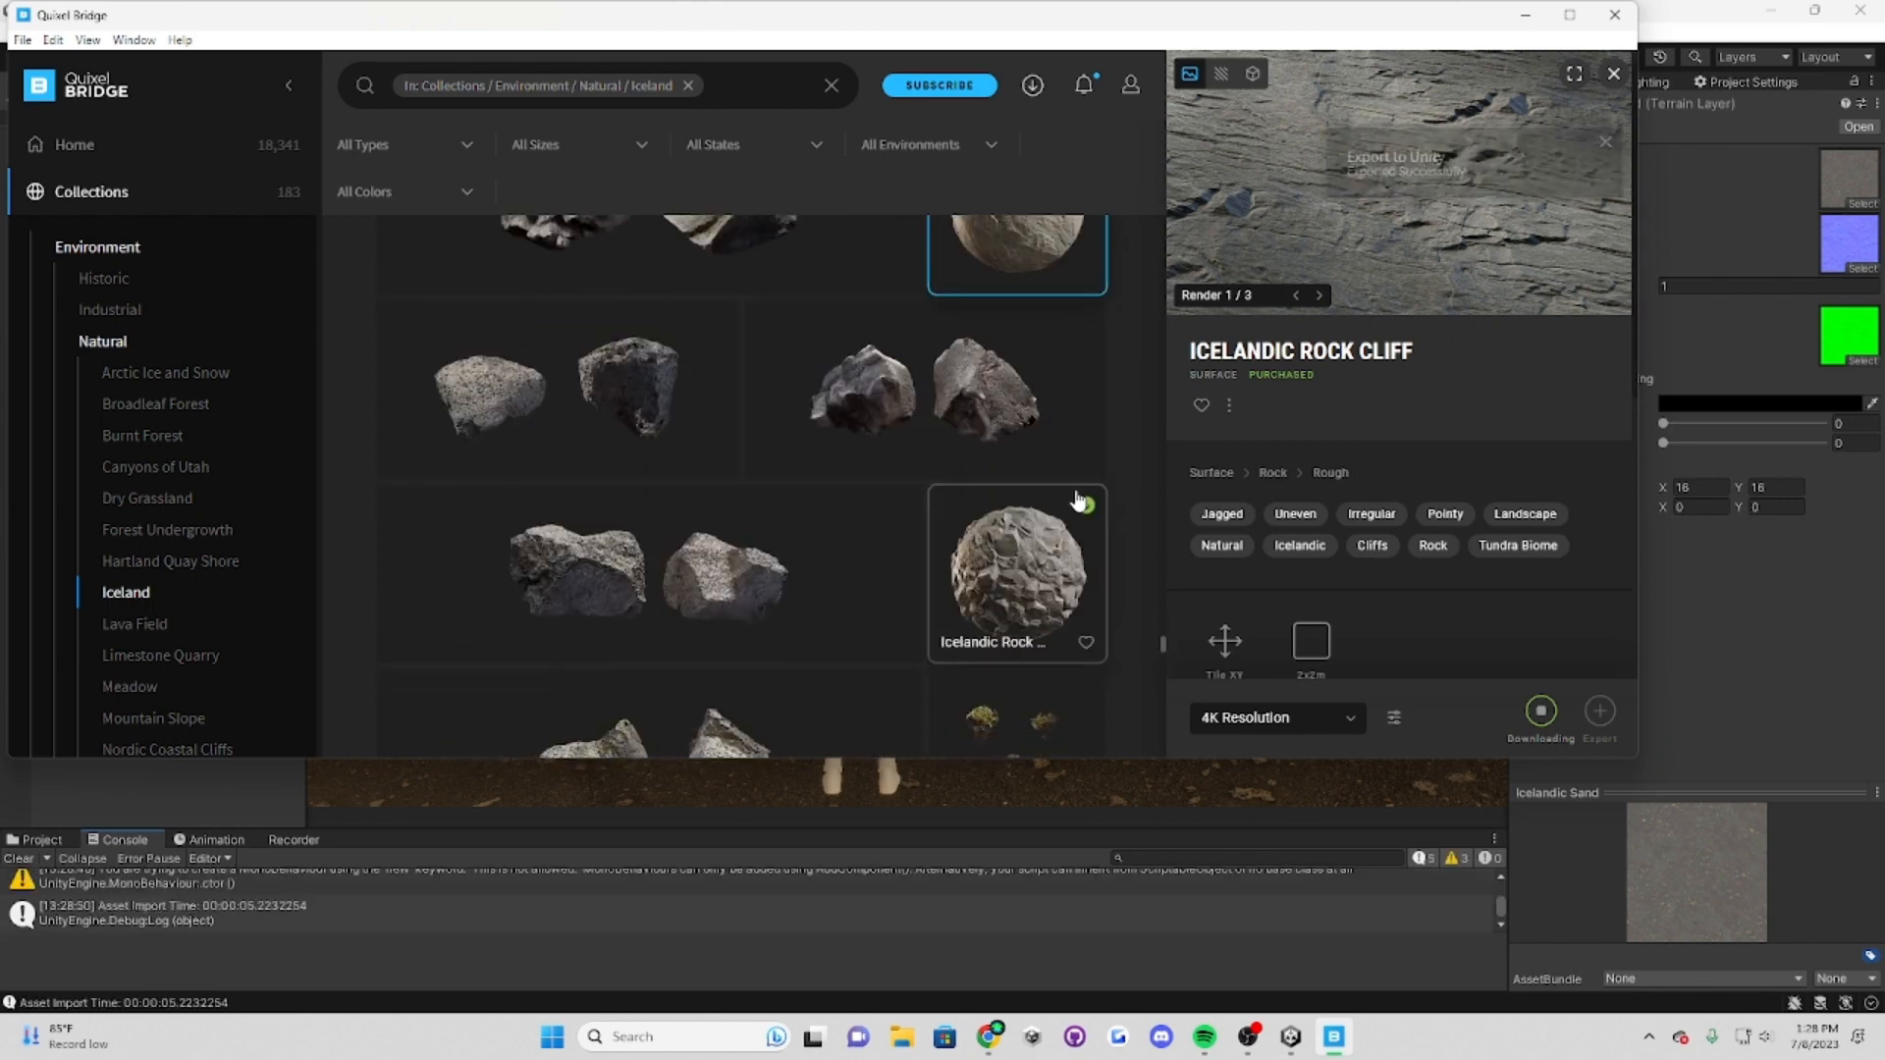
scroll(1088, 506, "down", 8)
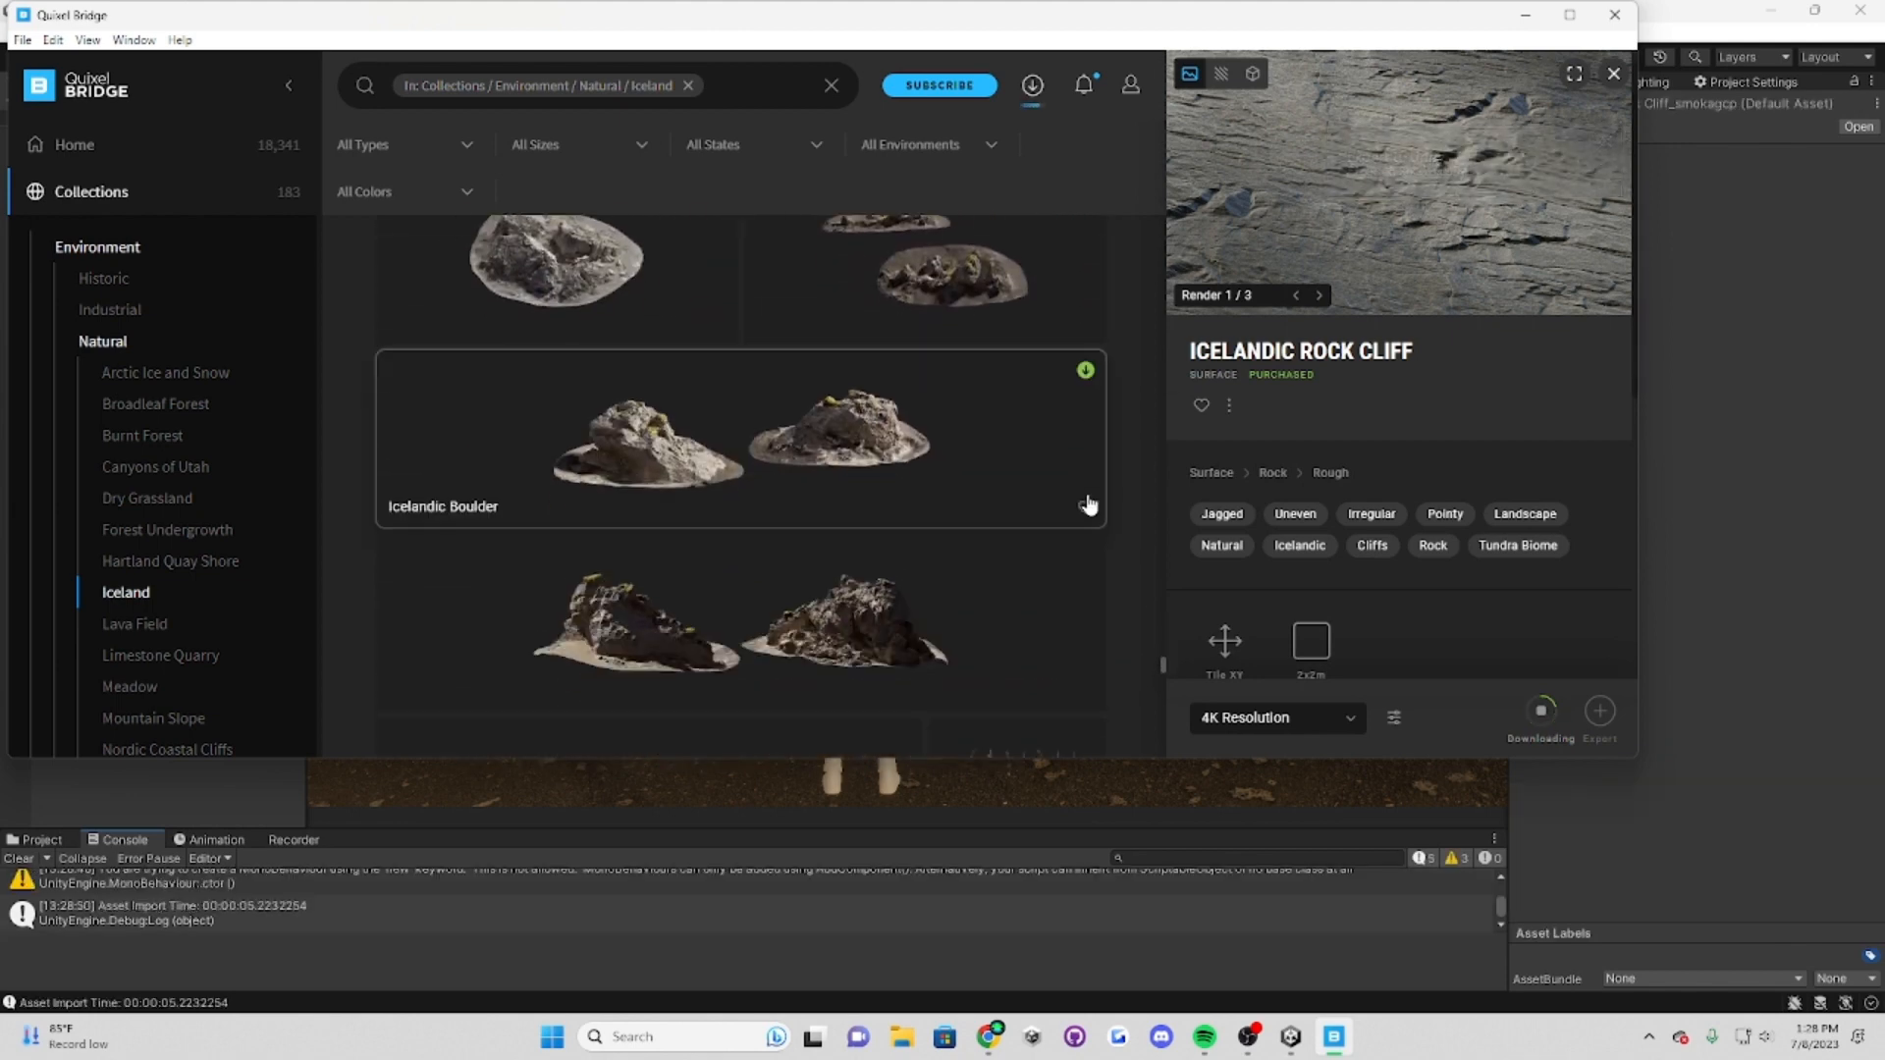
scroll(1081, 520, "down", 8)
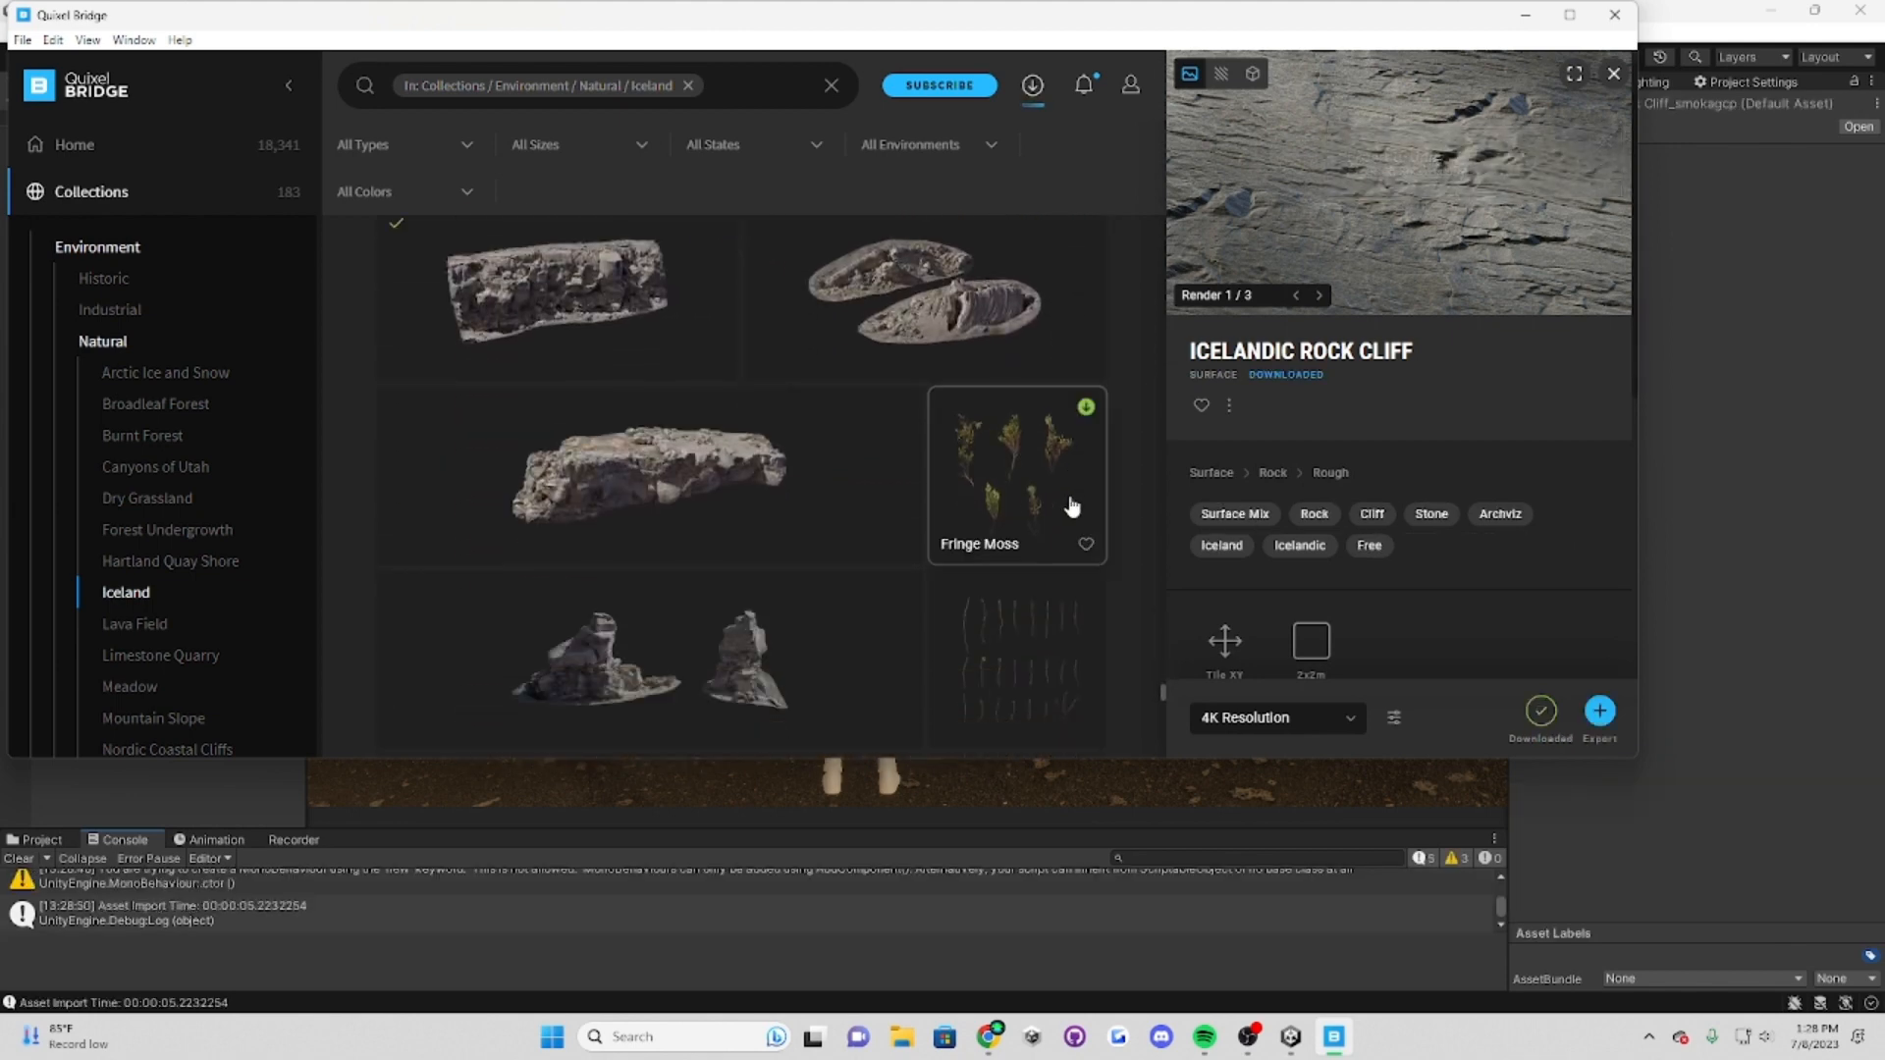
left_click(1599, 710)
scroll(986, 589, "down", 3)
scroll(980, 599, "down", 8)
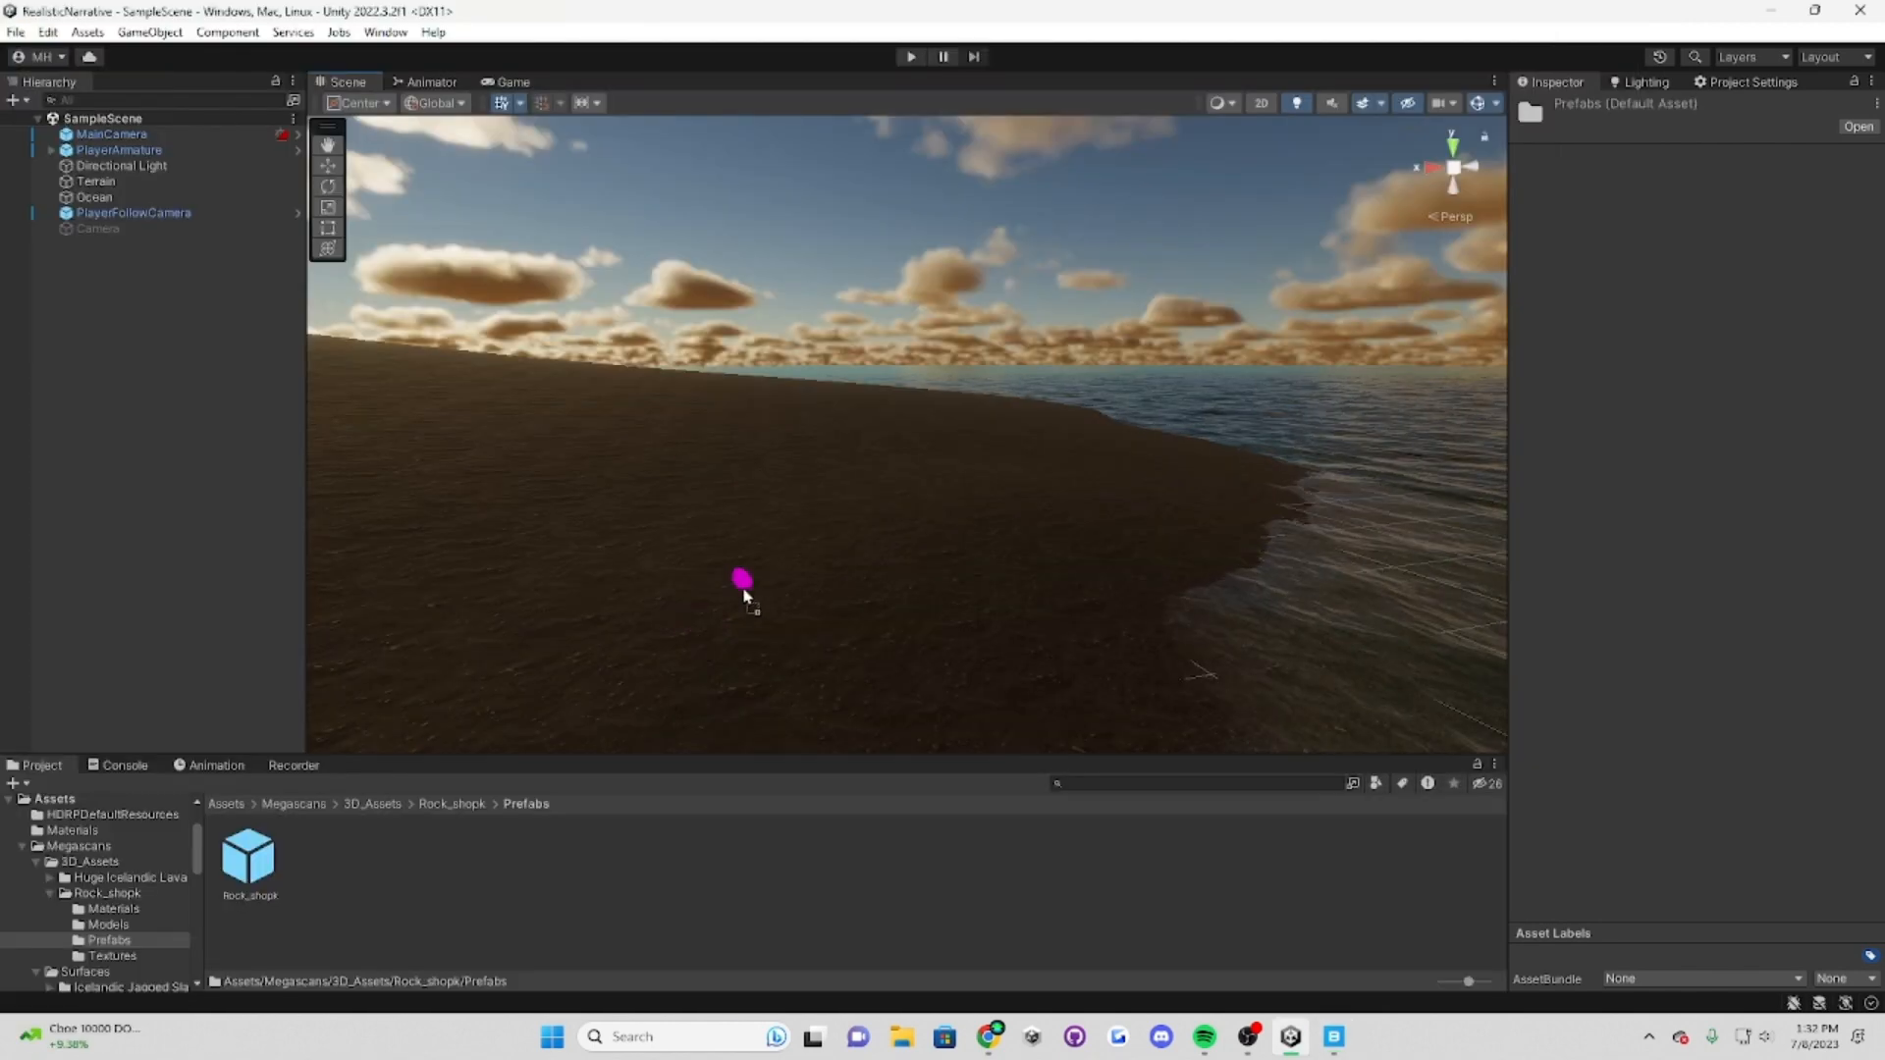
Step: Place the Rock_shopk prefab on the sand near the shoreline in the Unity scene
left_click_drag(745, 589, 841, 698)
right_click_drag(842, 699, 1075, 772)
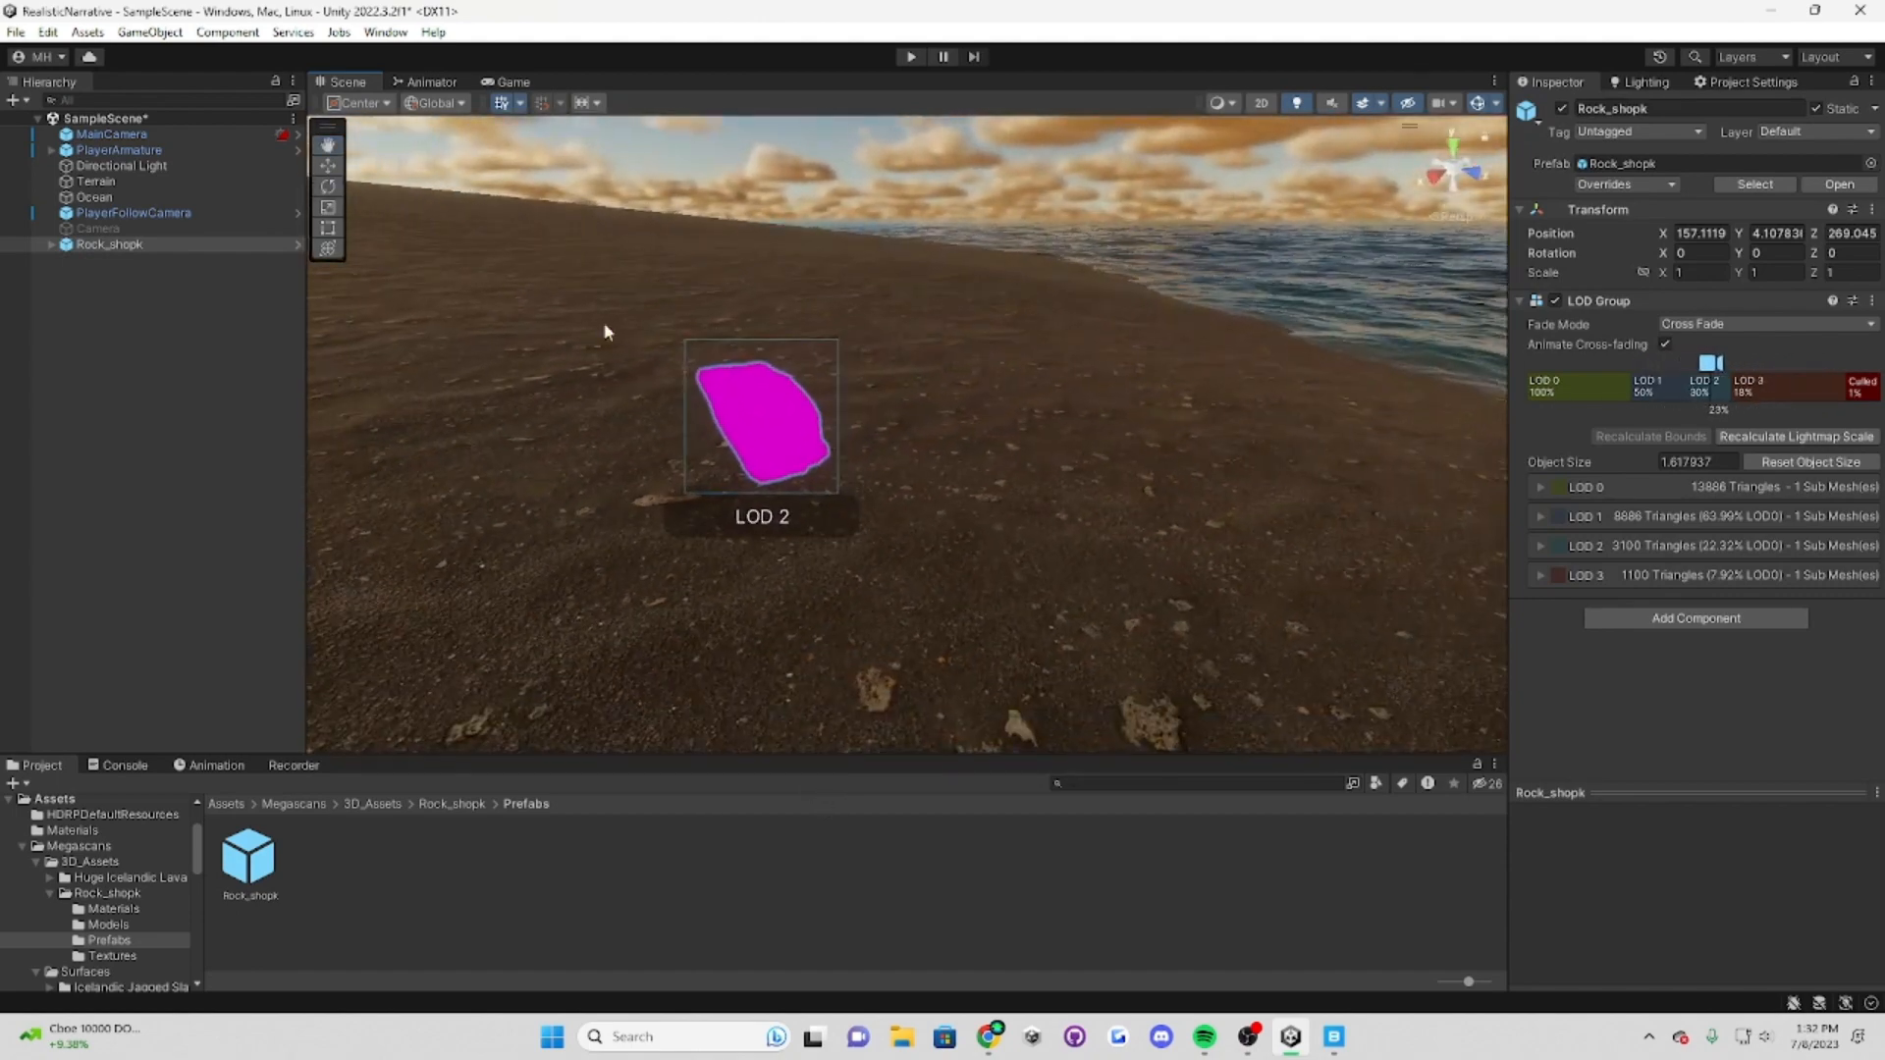
Step: Convert all built-in materials in the project to HDRP, accepting that the existing materials are overwritten
left_click(87, 33)
mouse_move(385, 33)
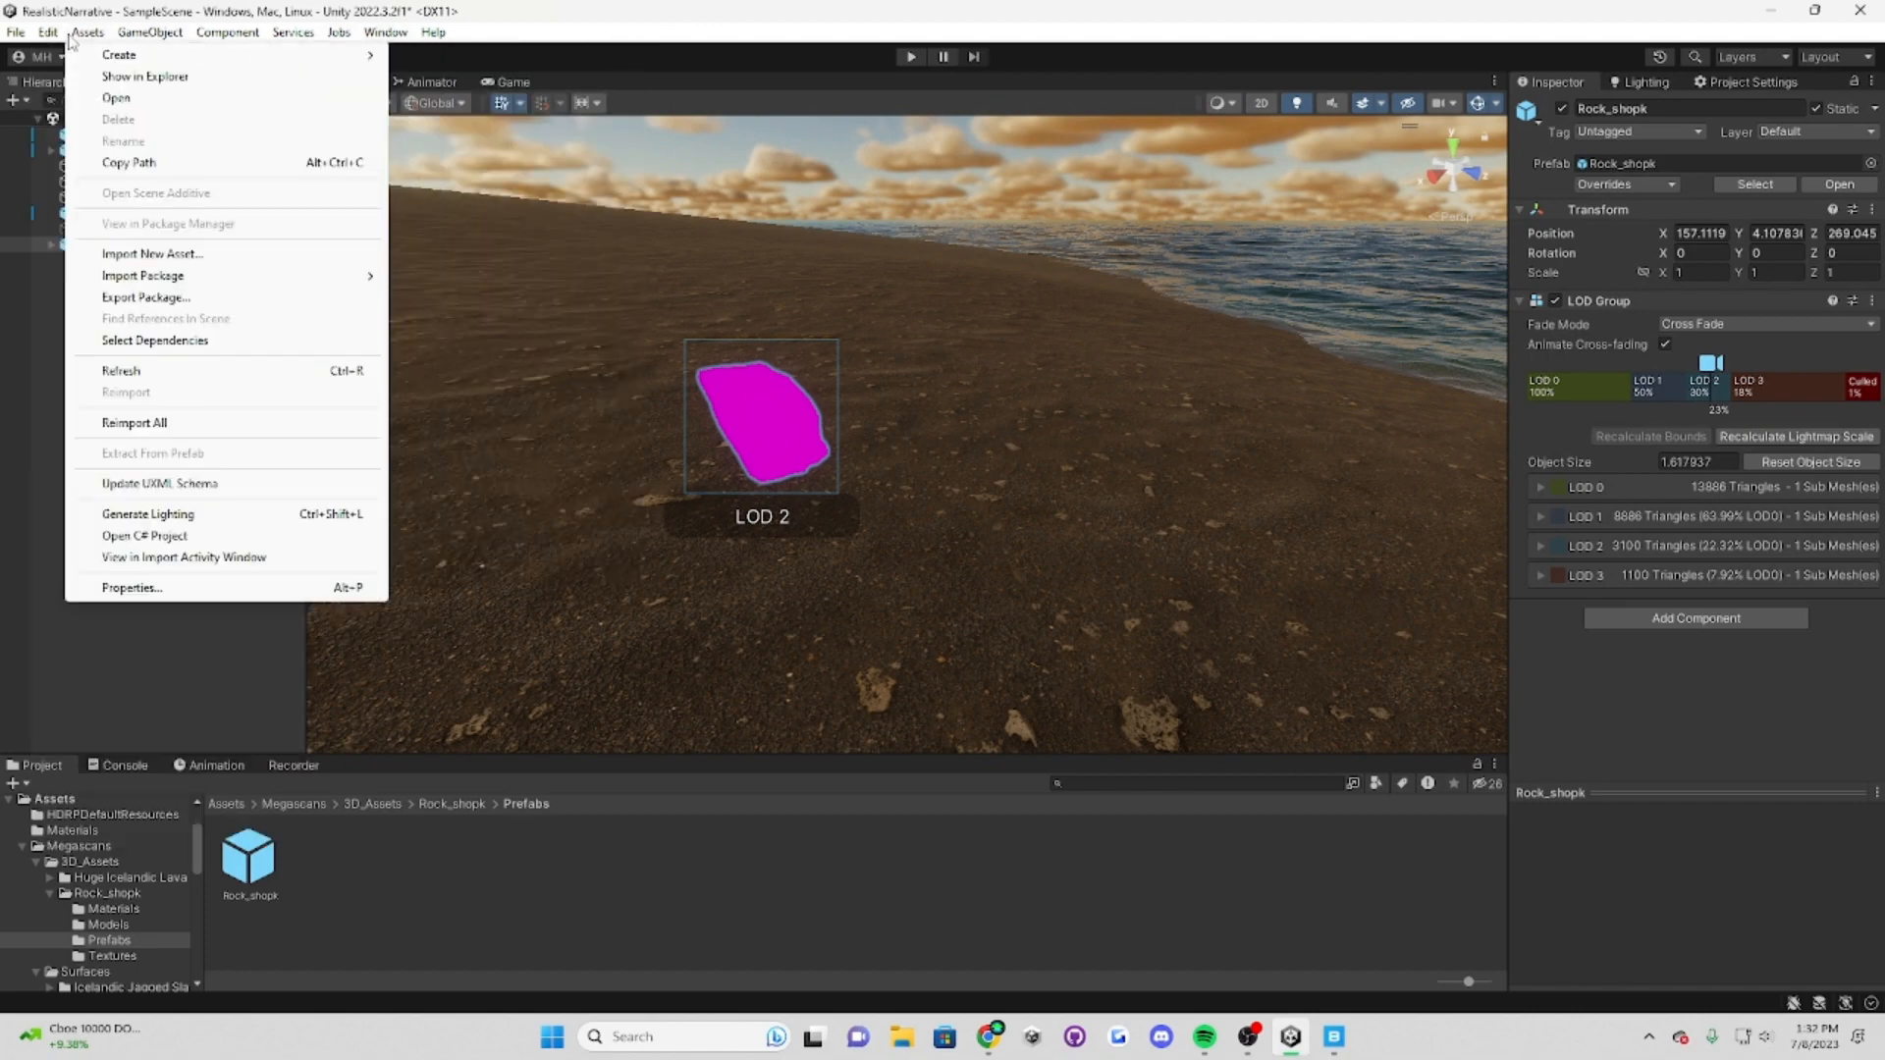
mouse_move(47, 32)
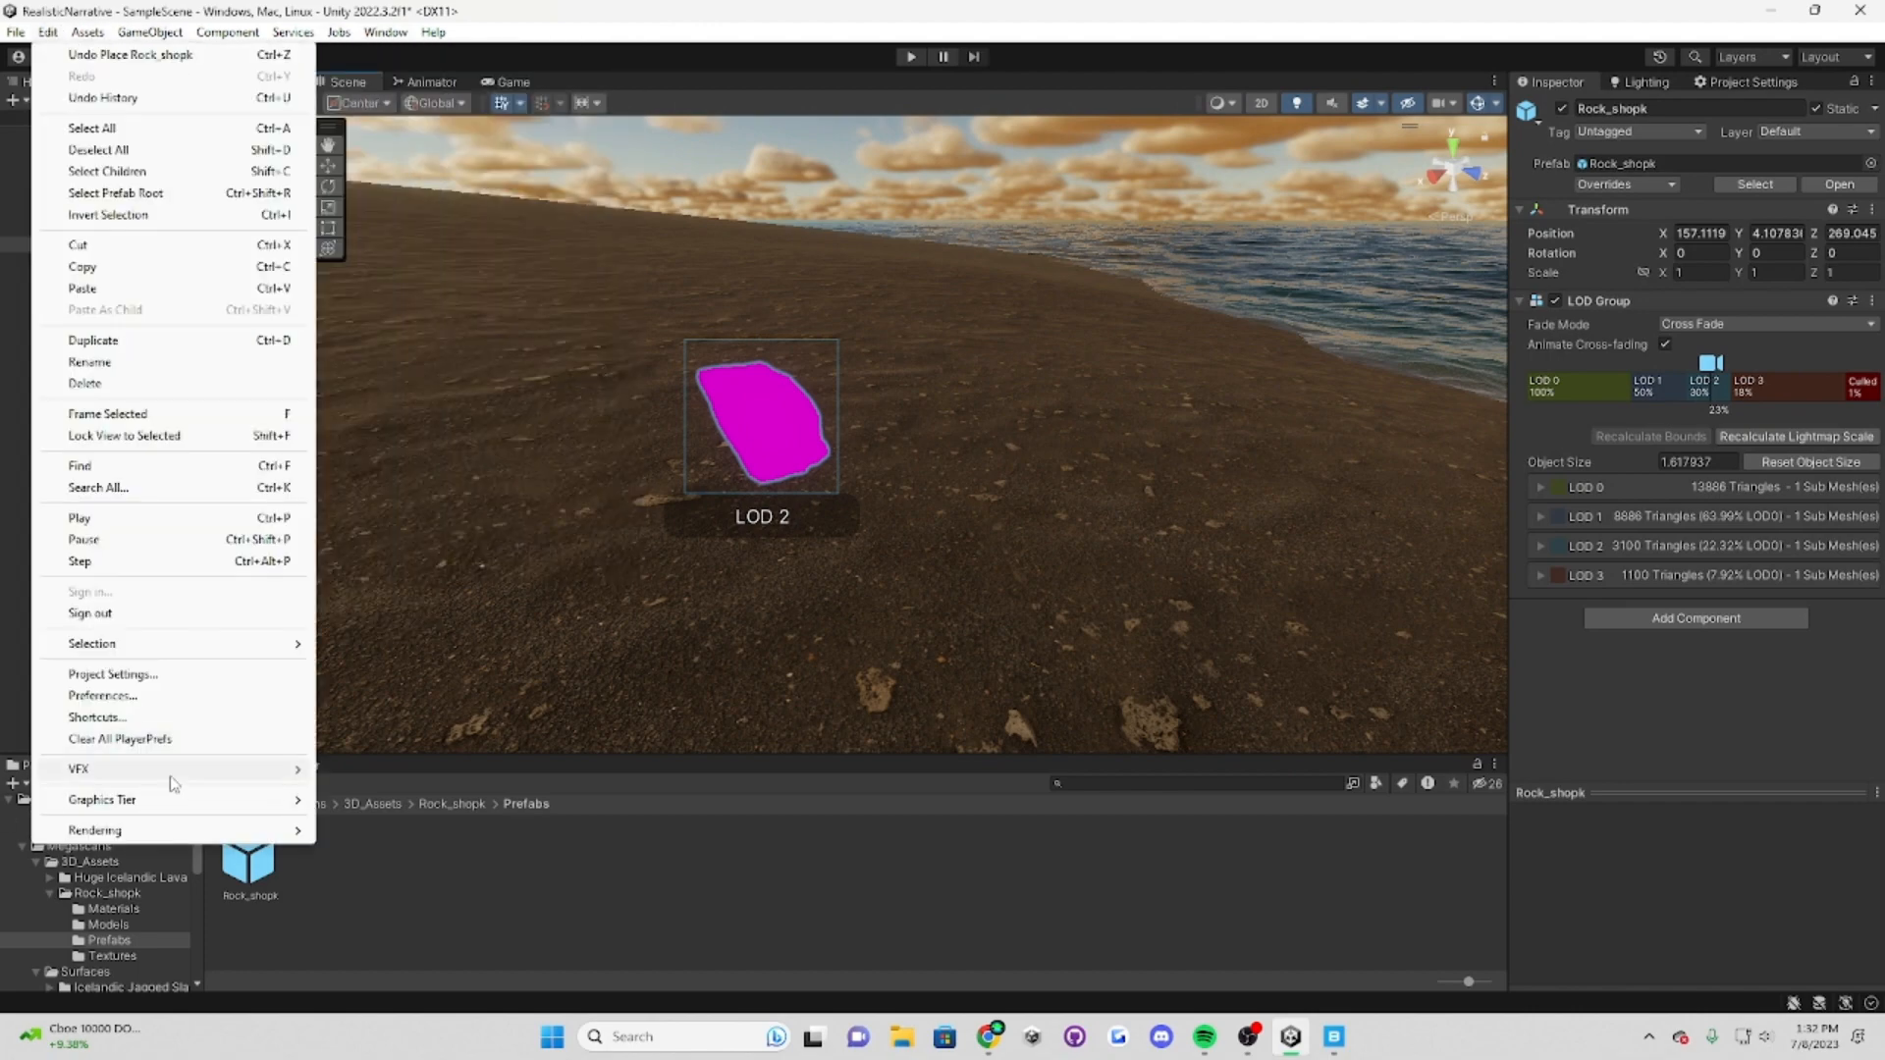
mouse_move(149, 833)
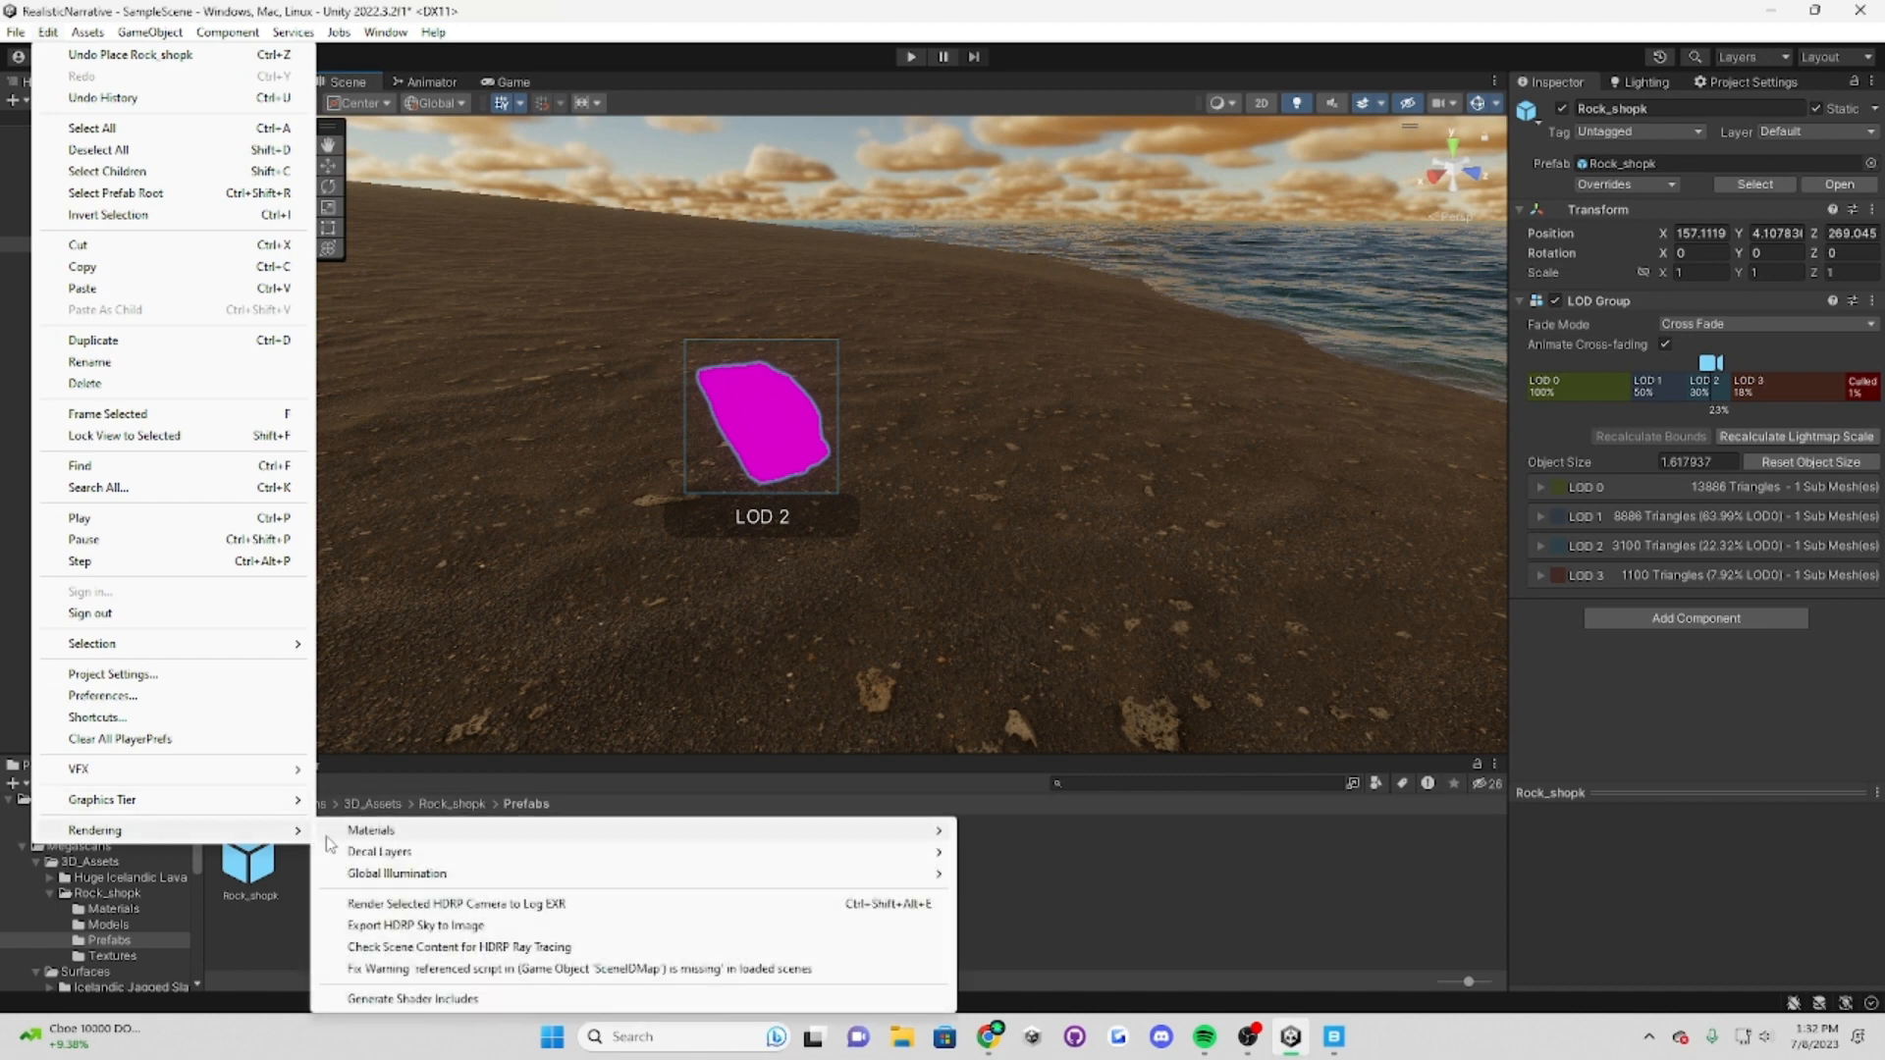
mouse_move(491, 842)
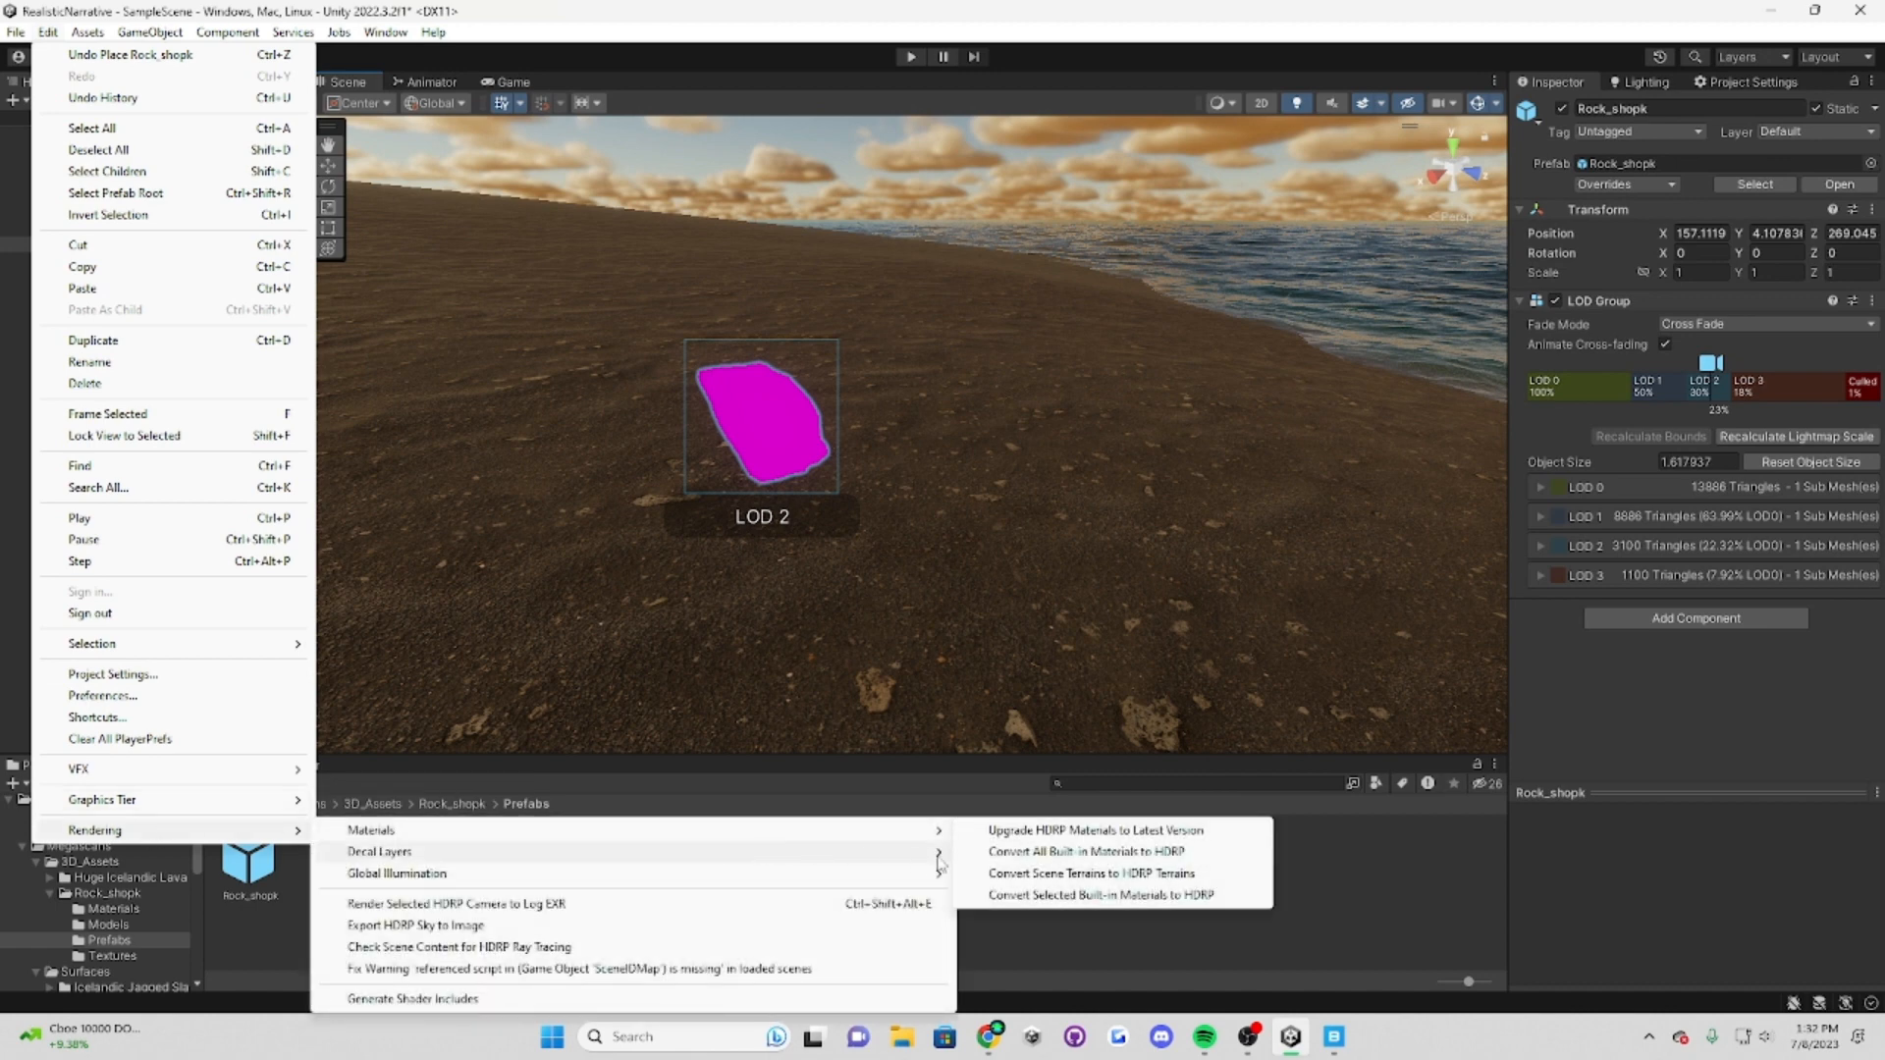
left_click(1061, 852)
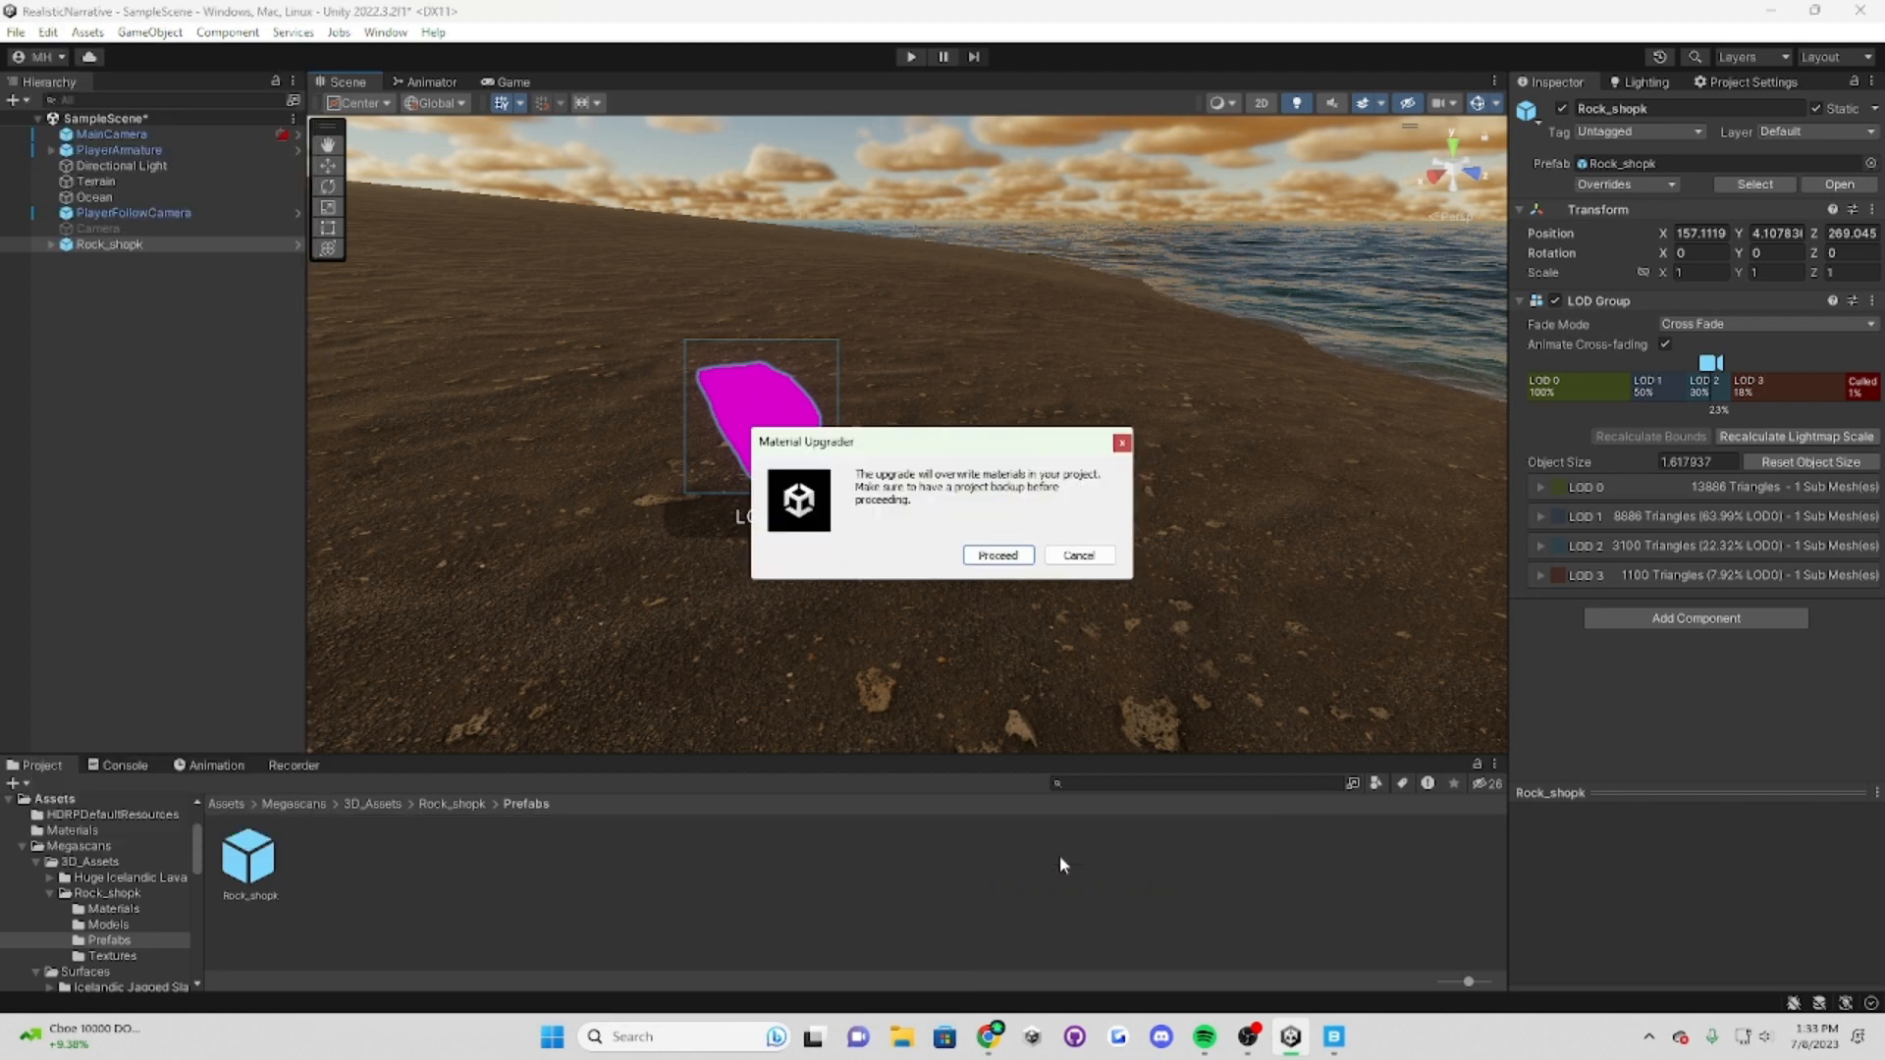
left_click(1021, 557)
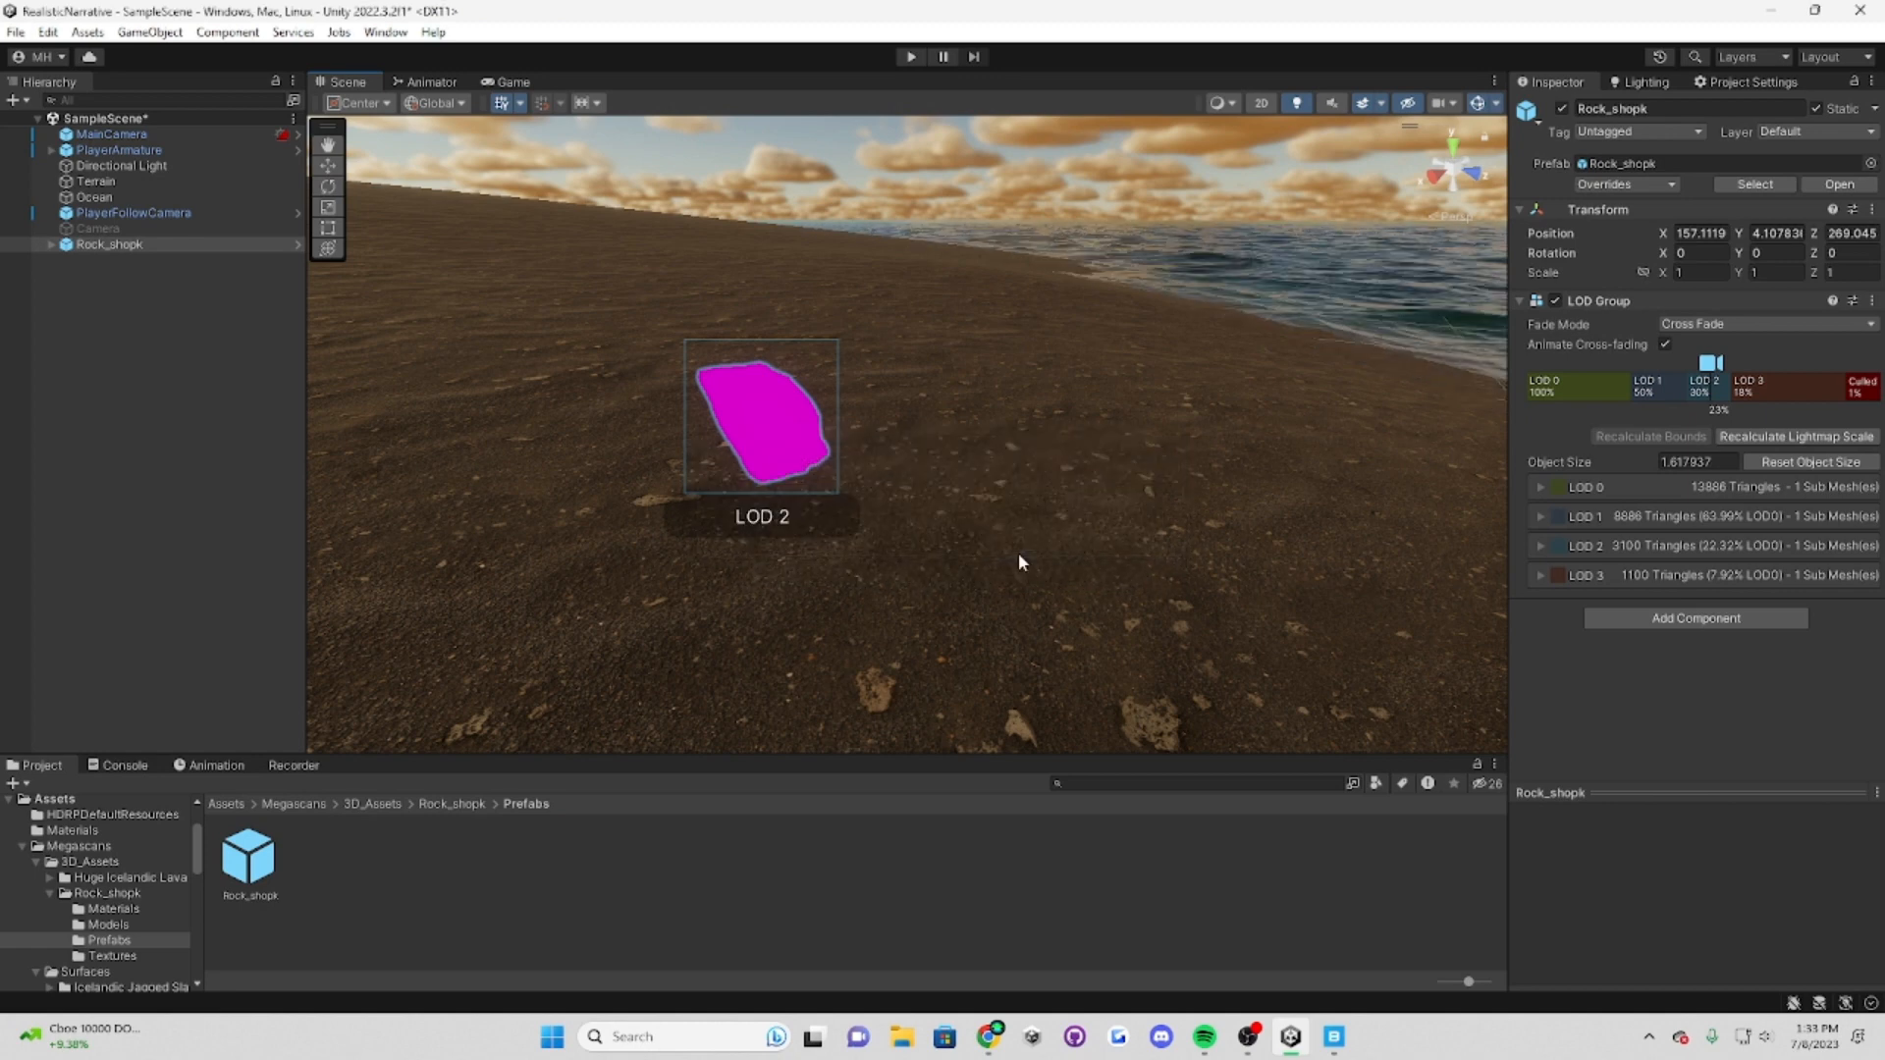
Step: Try to convert the materials of the selected Rock_shopk scene object from built-in to HDRP
left_click(16, 32)
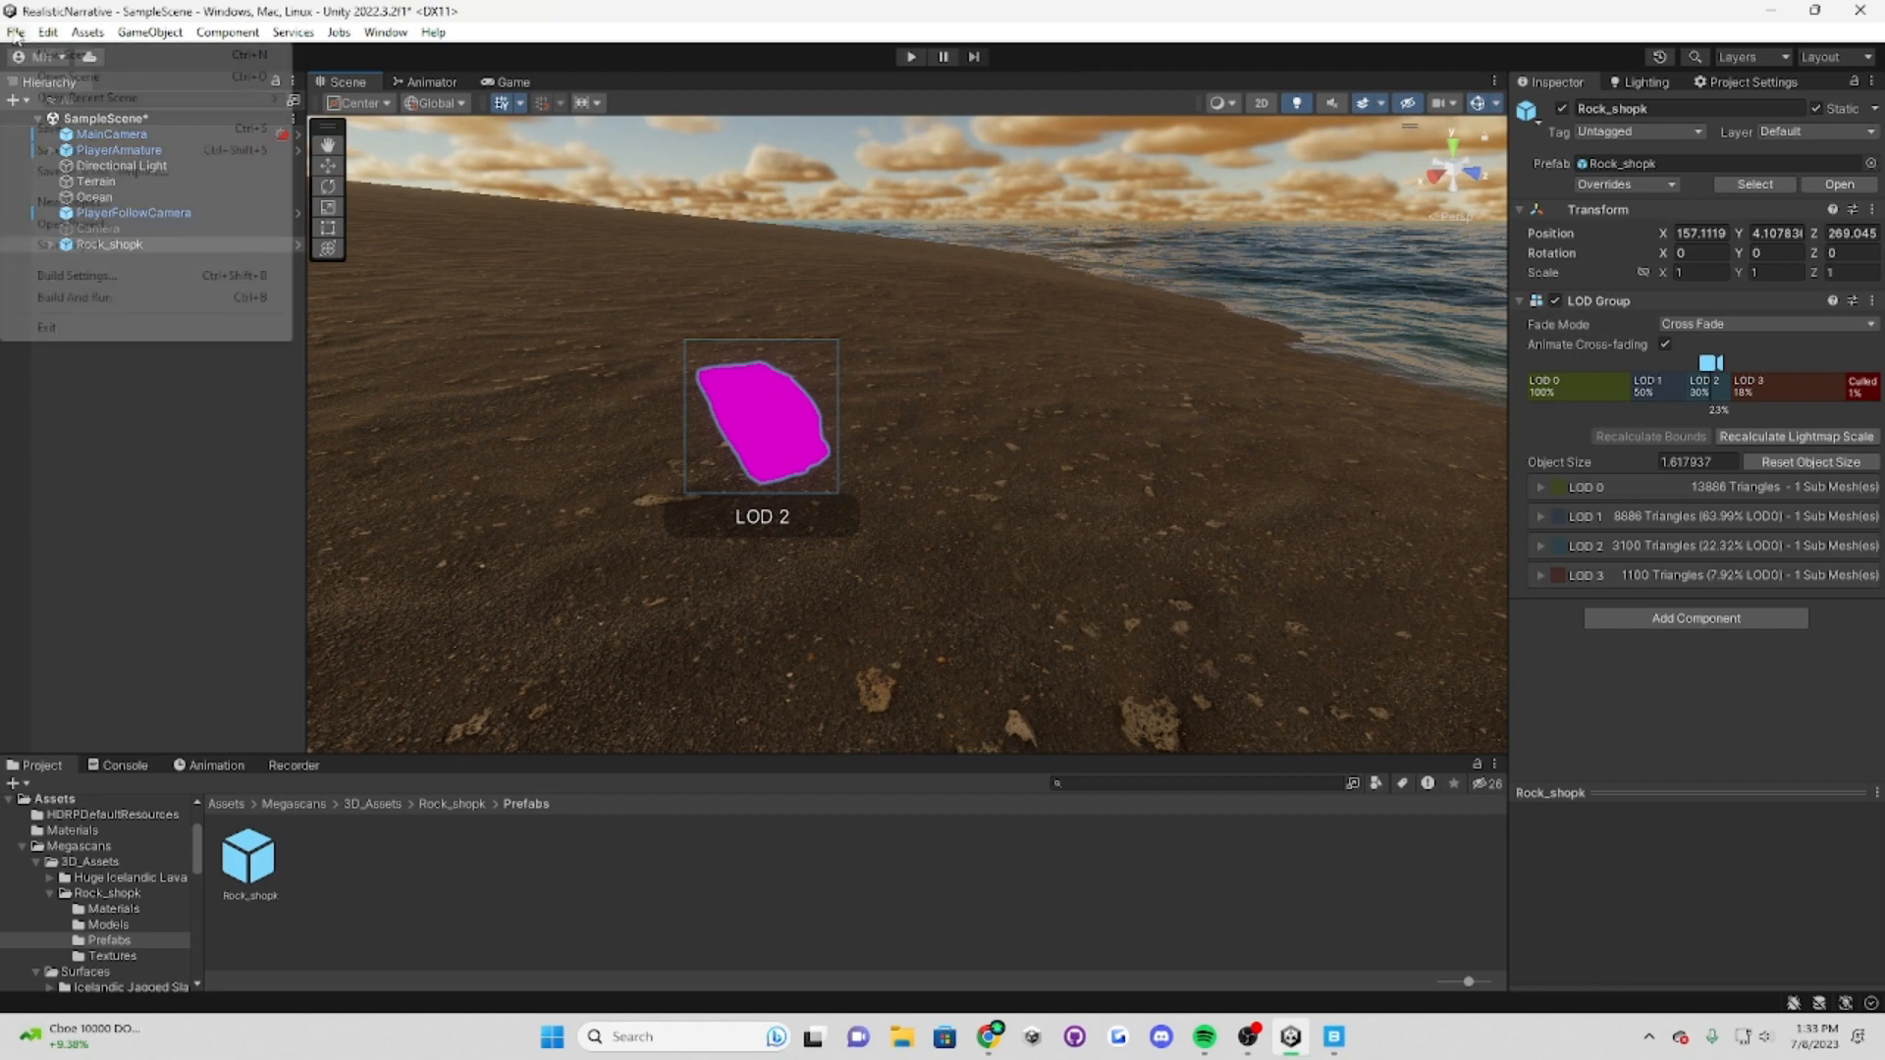
mouse_move(85, 35)
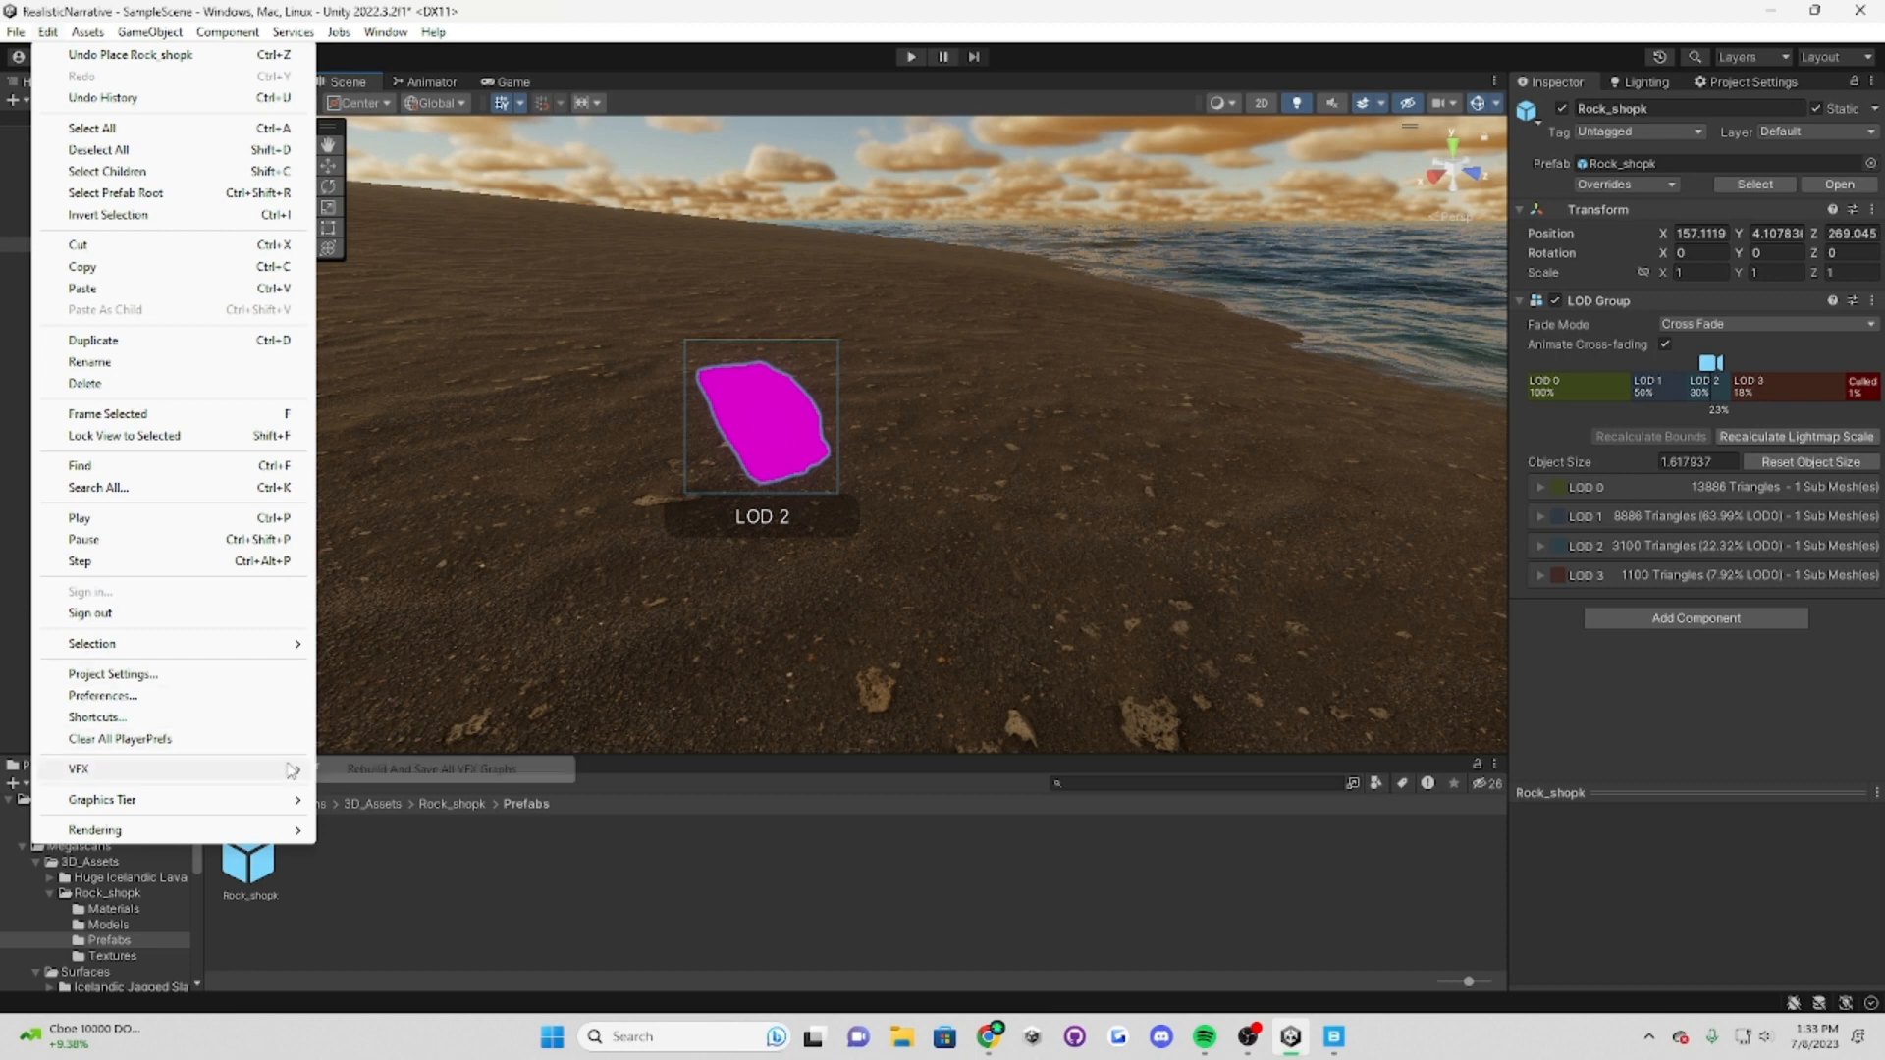
mouse_move(285, 831)
mouse_move(488, 877)
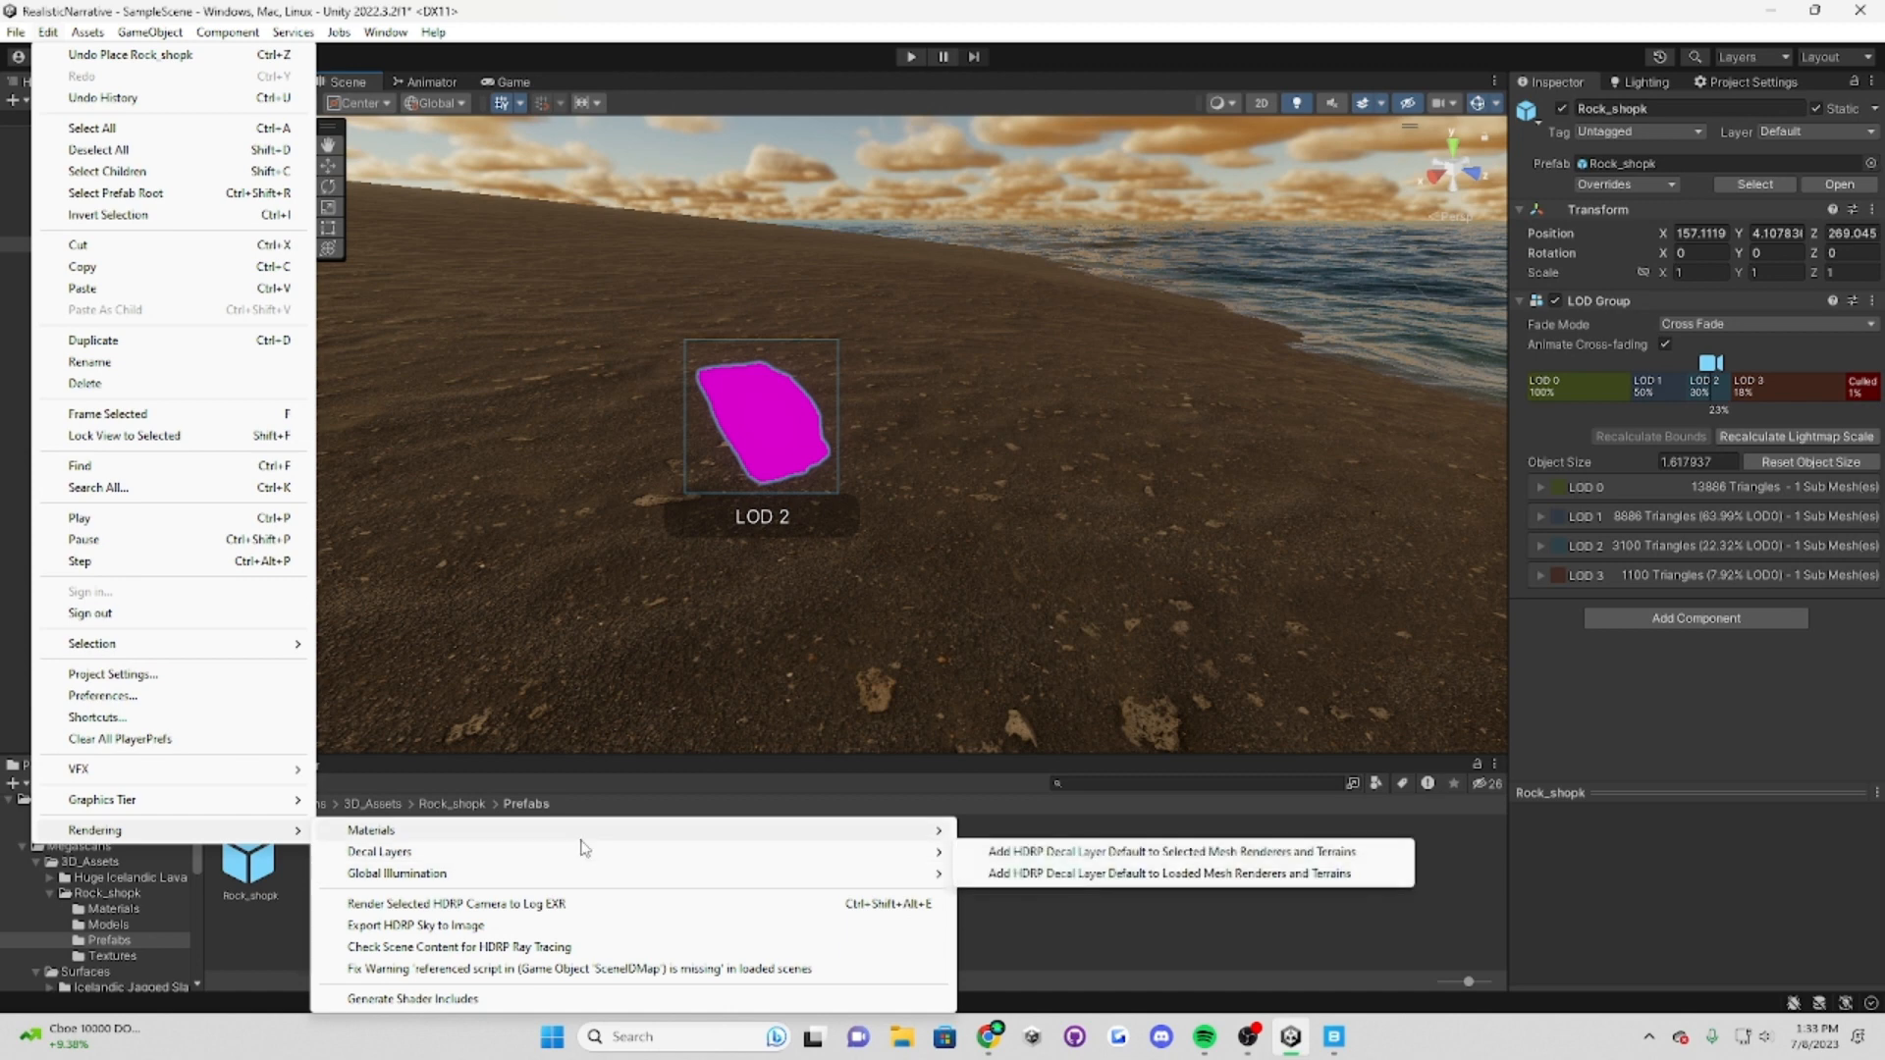
mouse_move(585, 844)
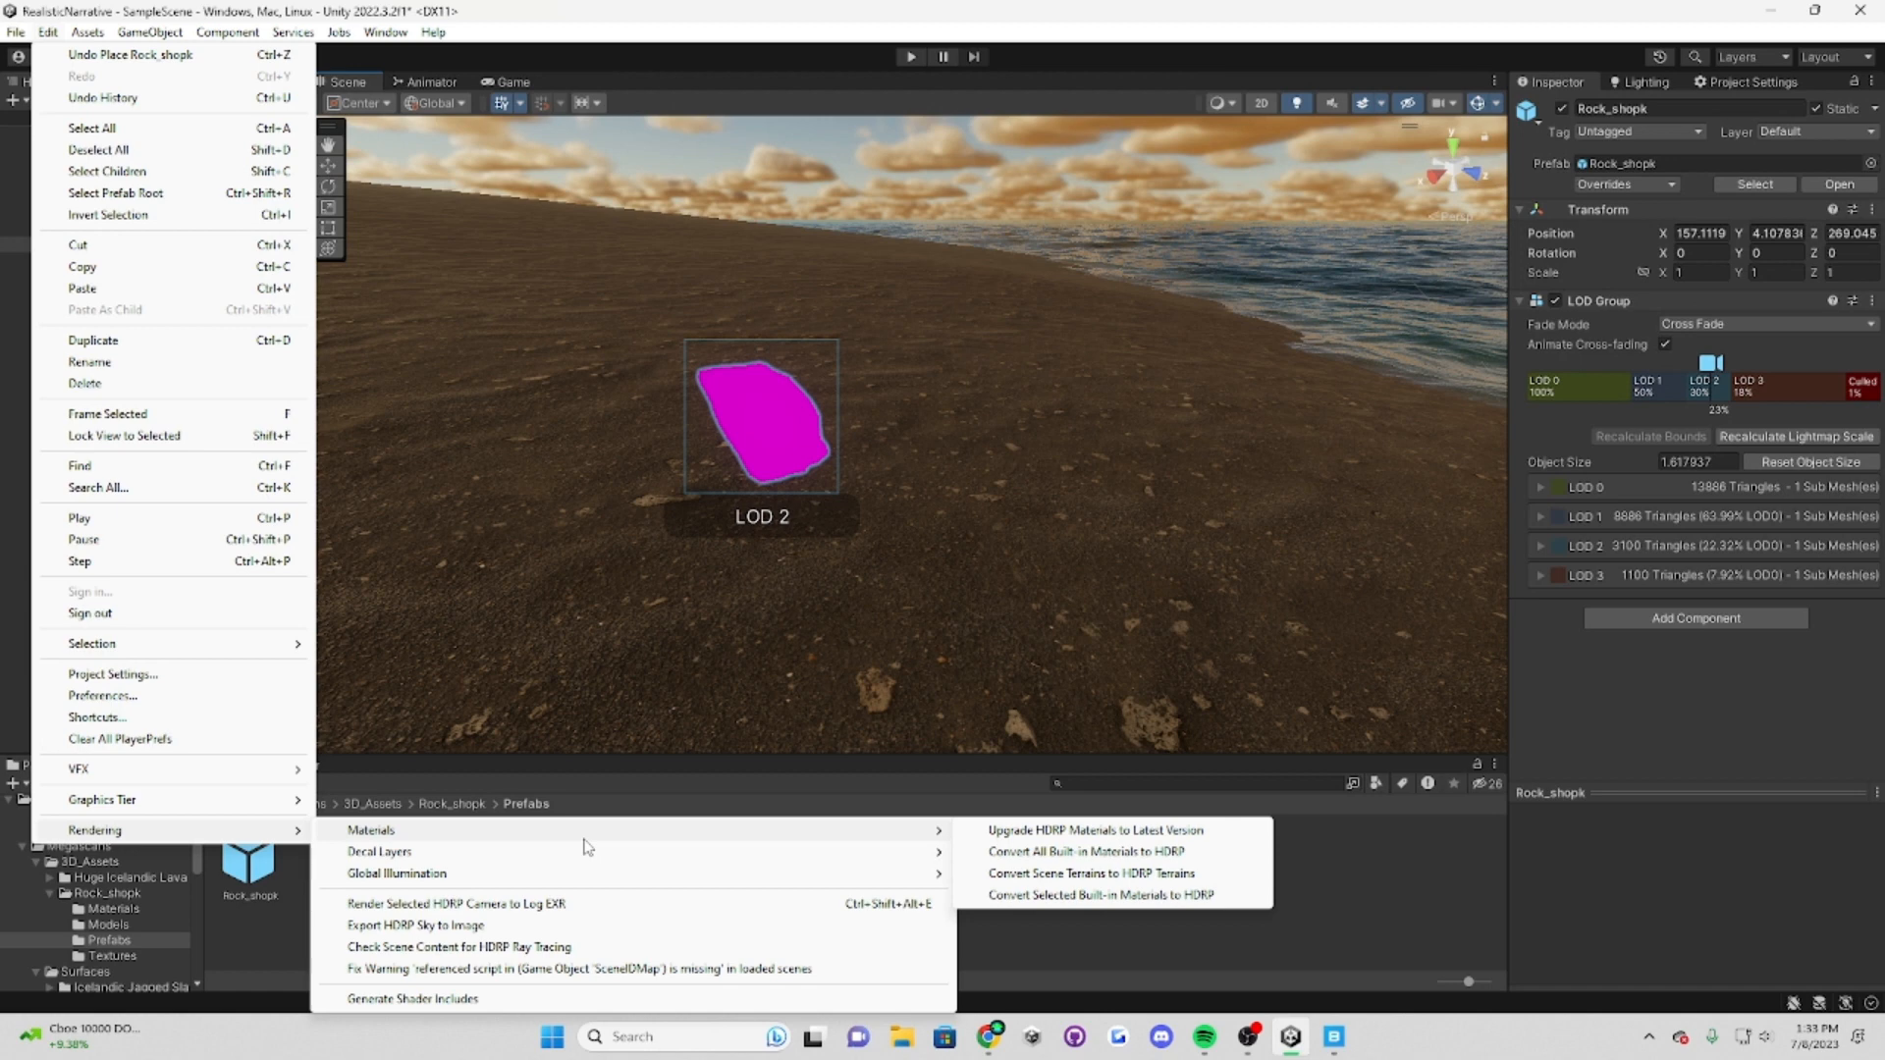
left_click(1031, 895)
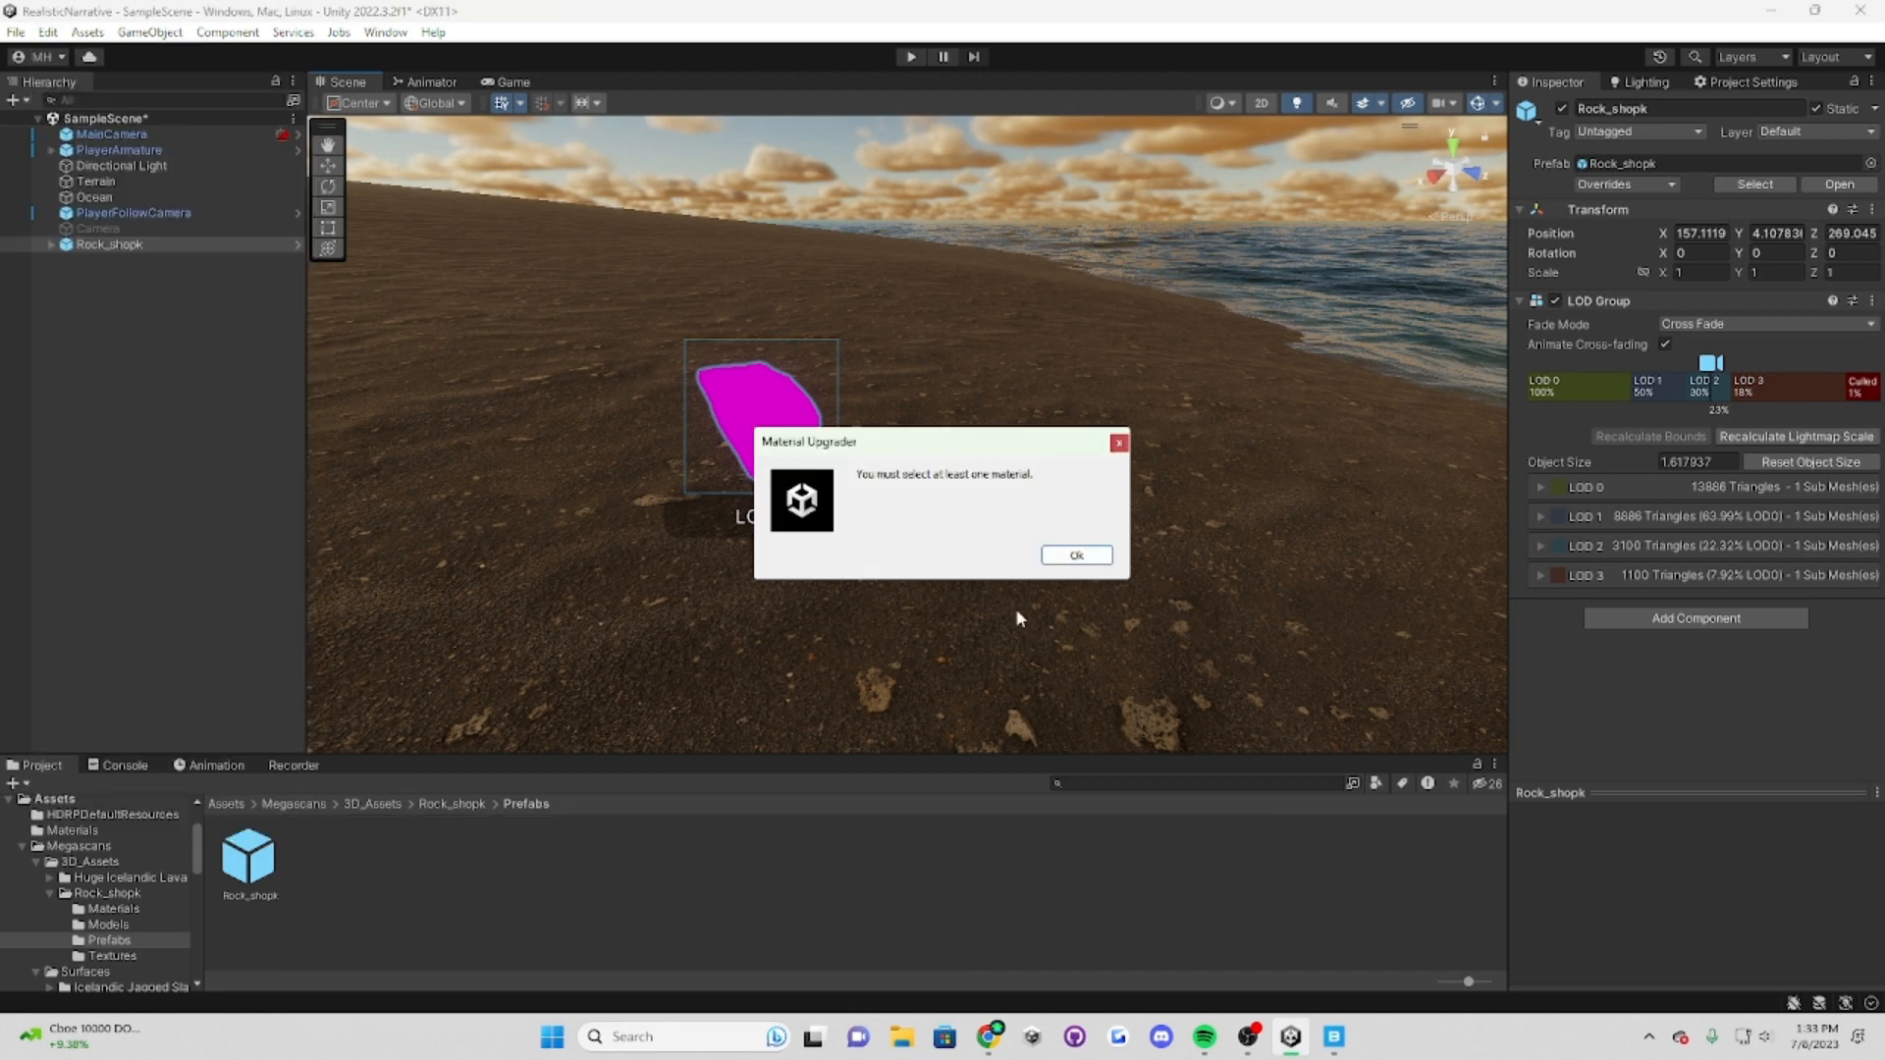
left_click(1059, 558)
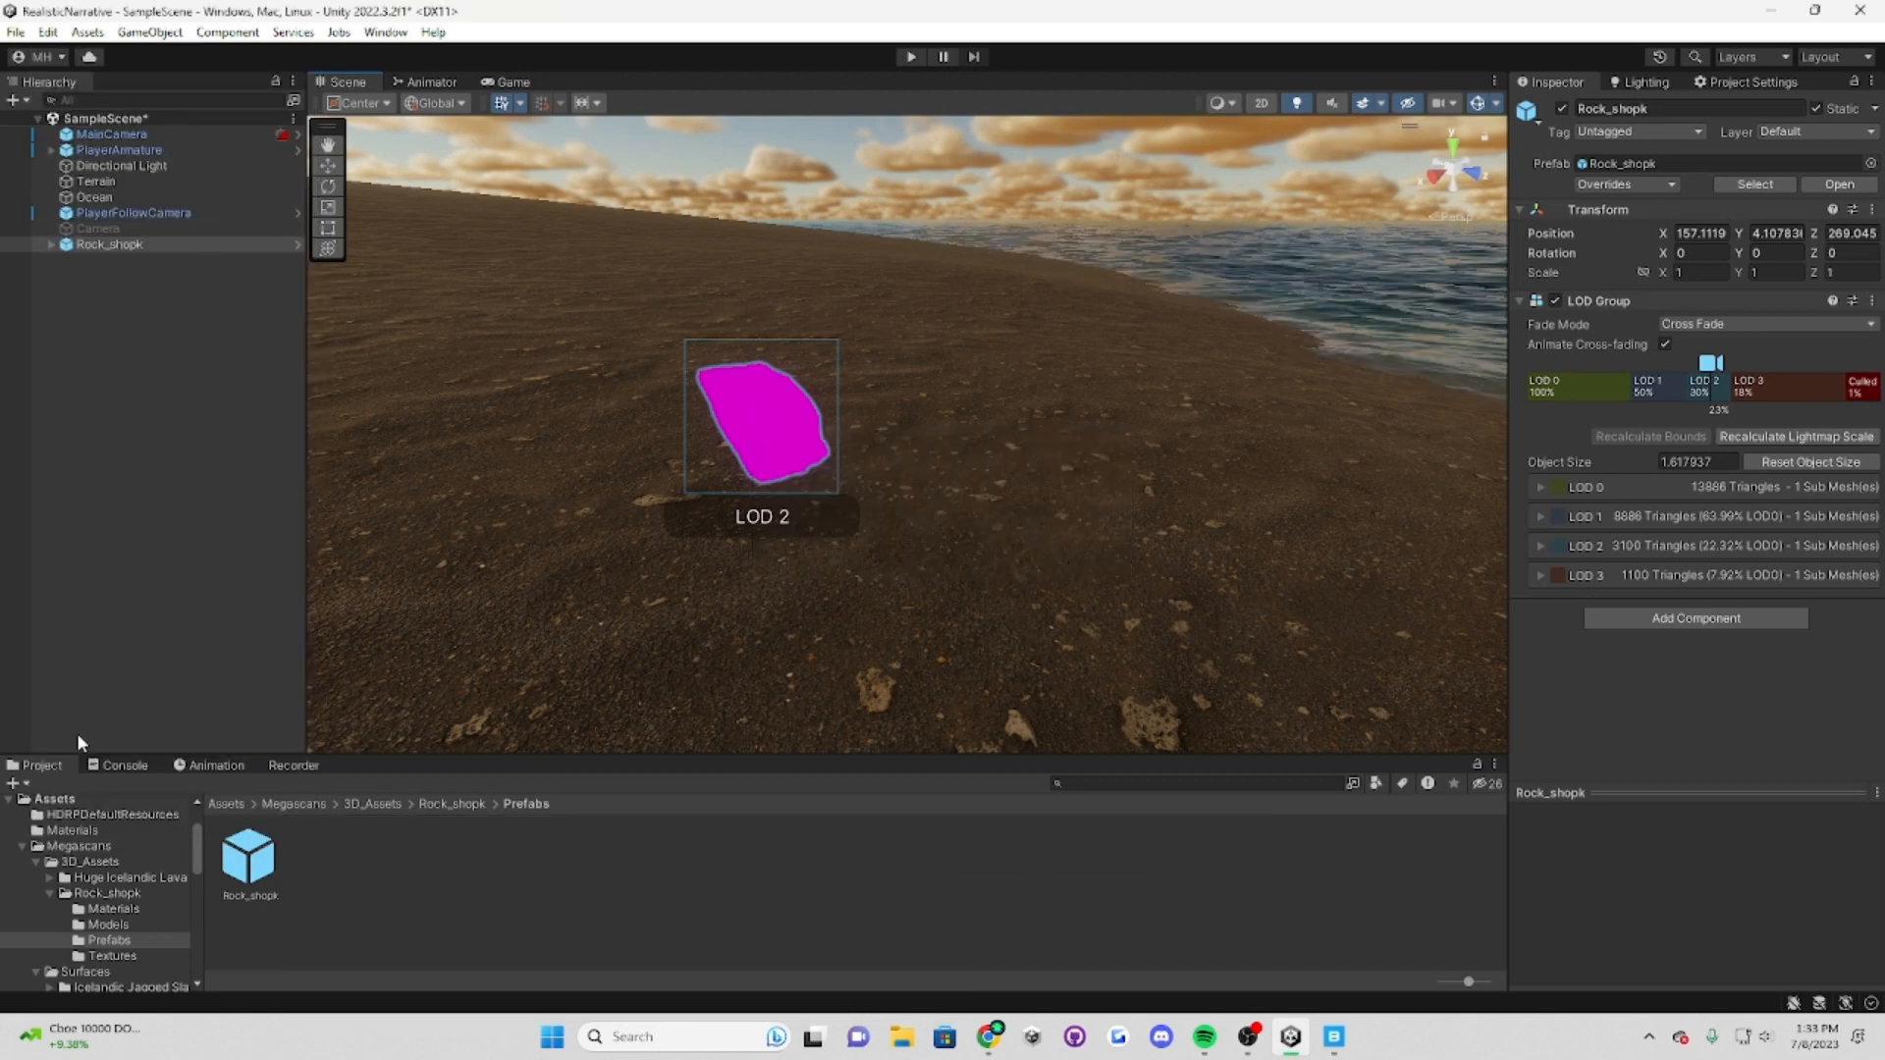
Step: Expand Rock_shopk, select its Rock_LOD0_shopk mesh and locate the material assigned to it in the project
left_click(51, 247)
left_click(51, 245)
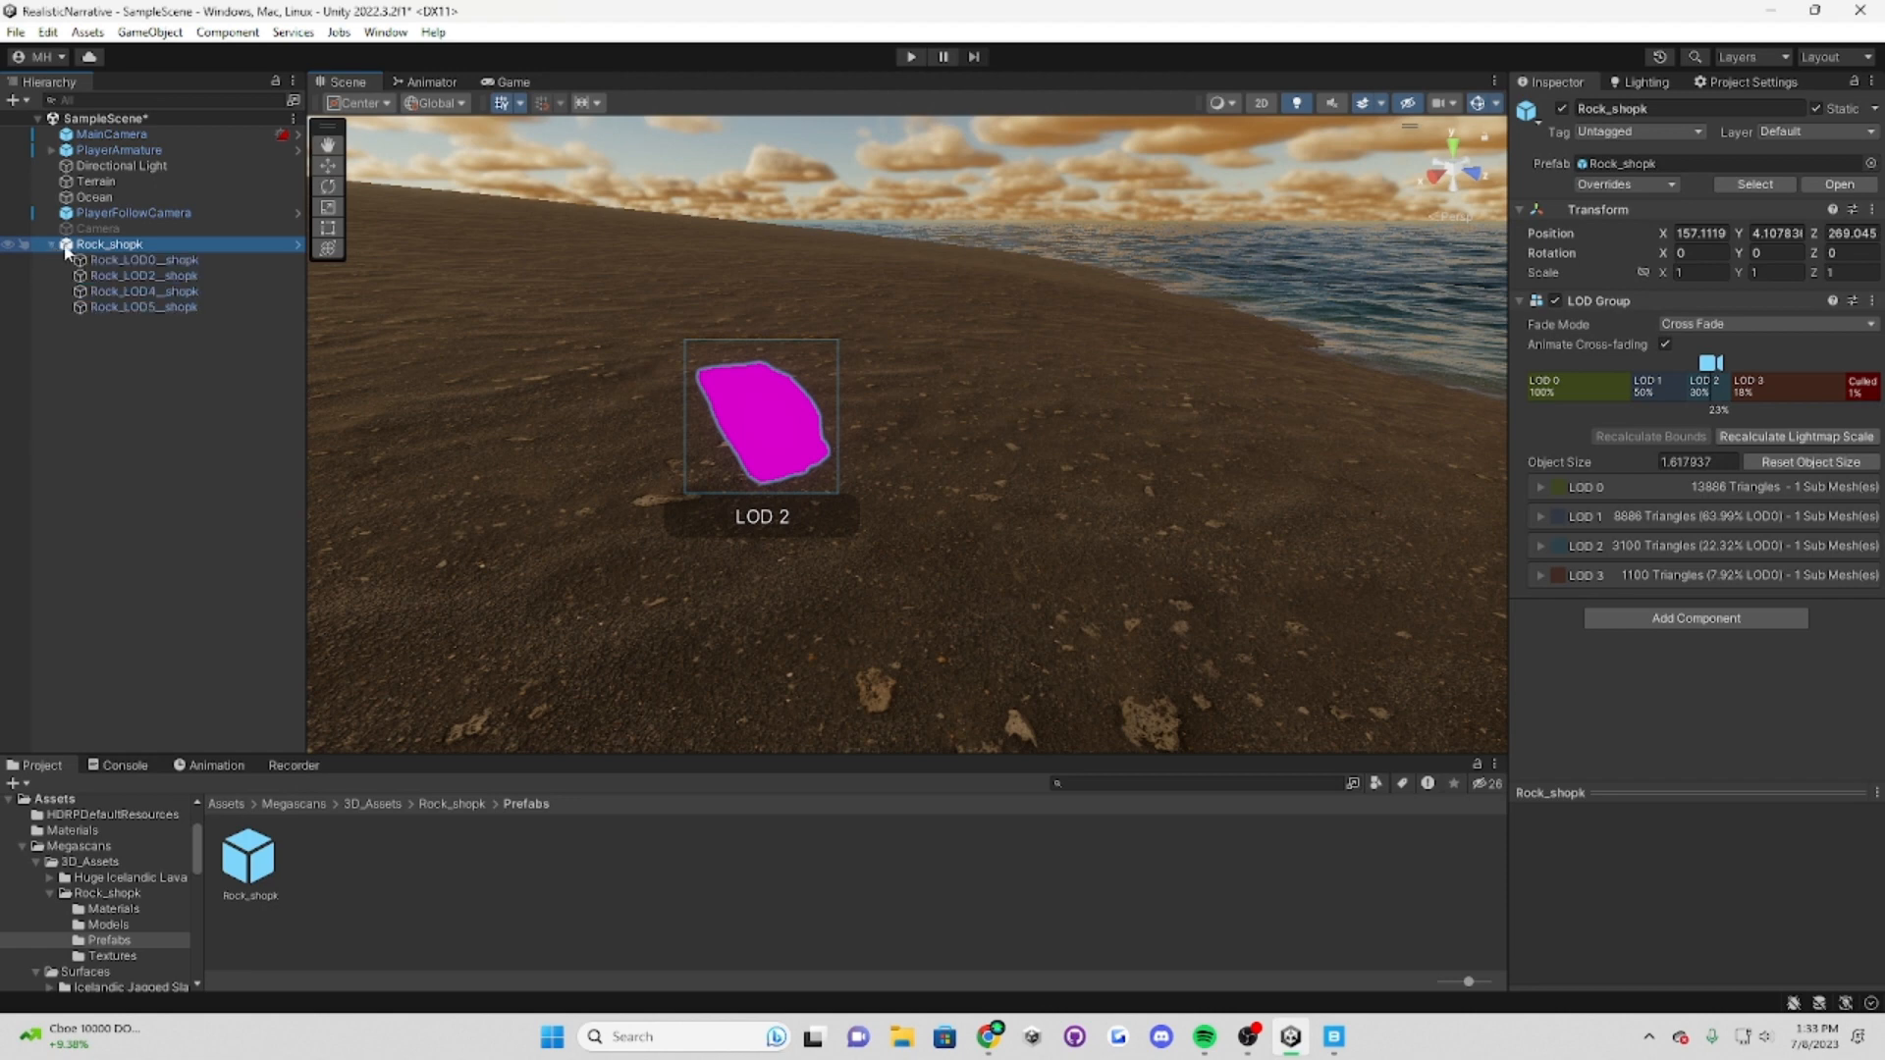
left_click(145, 261)
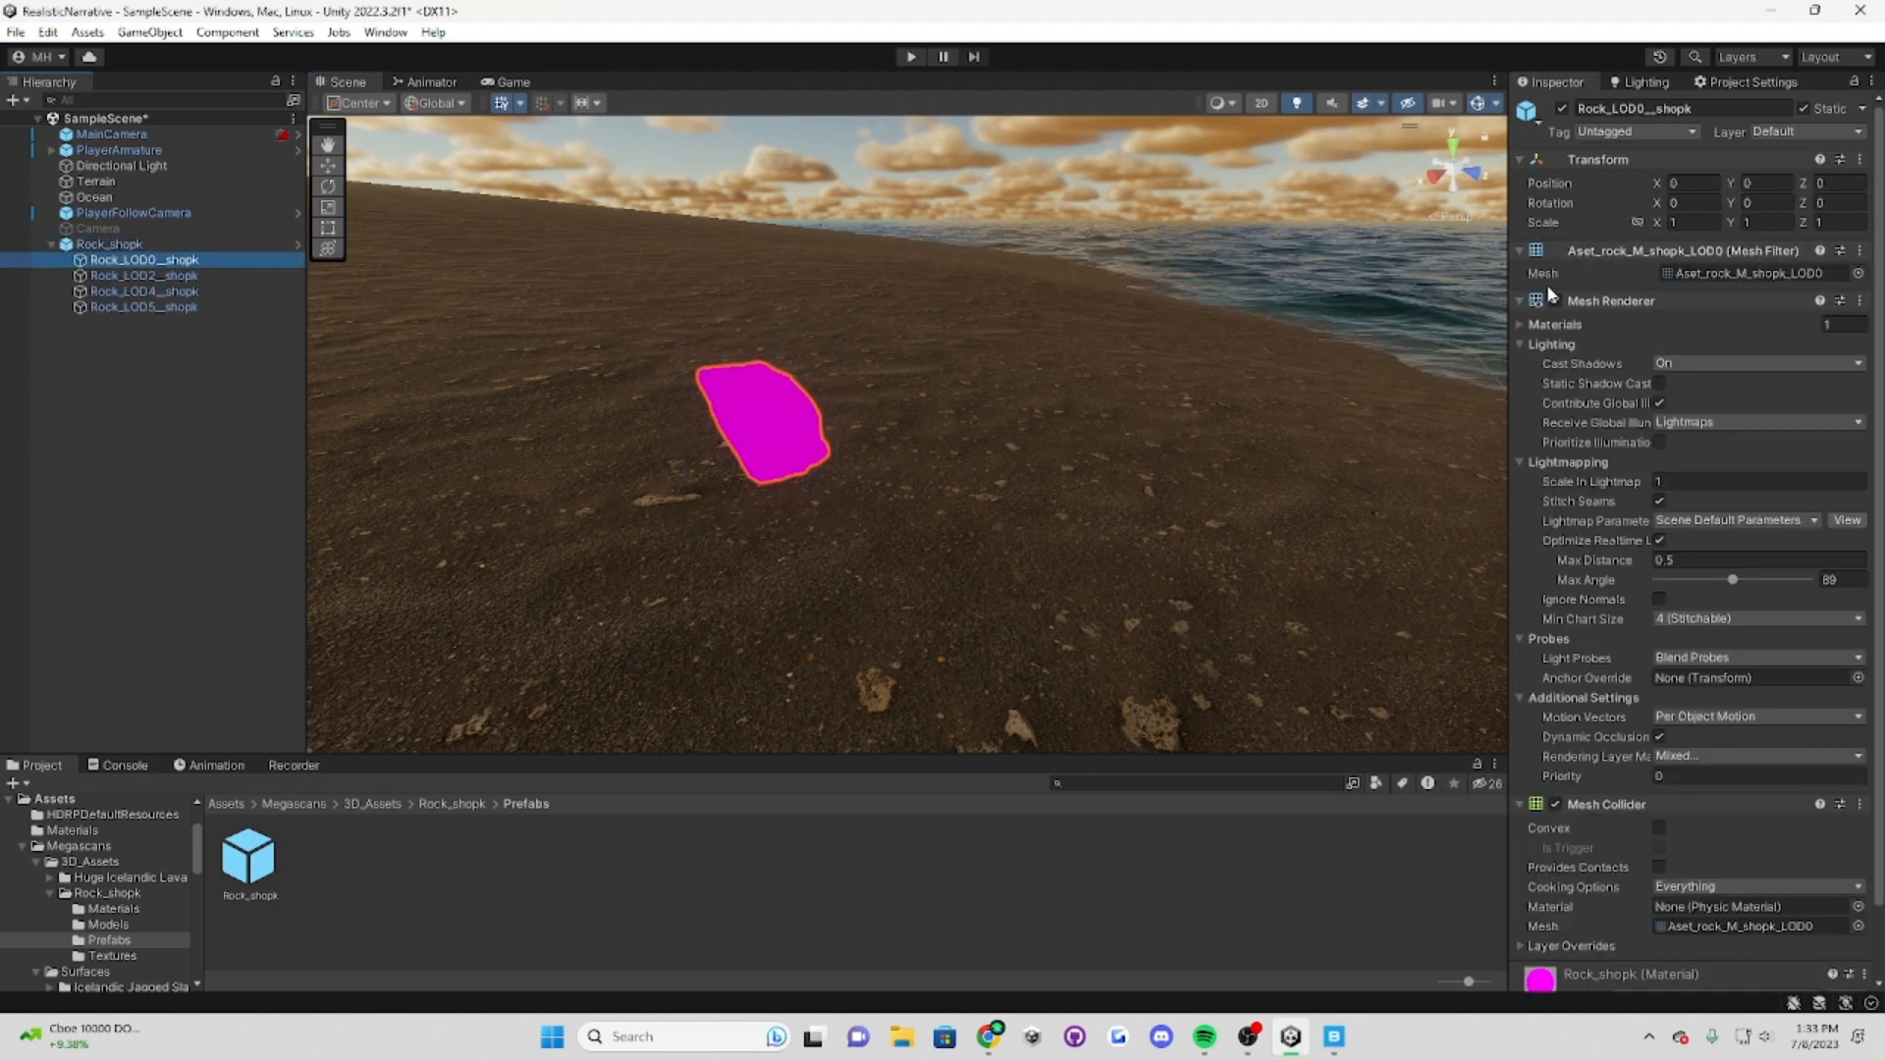
left_click(1519, 322)
left_click(1734, 353)
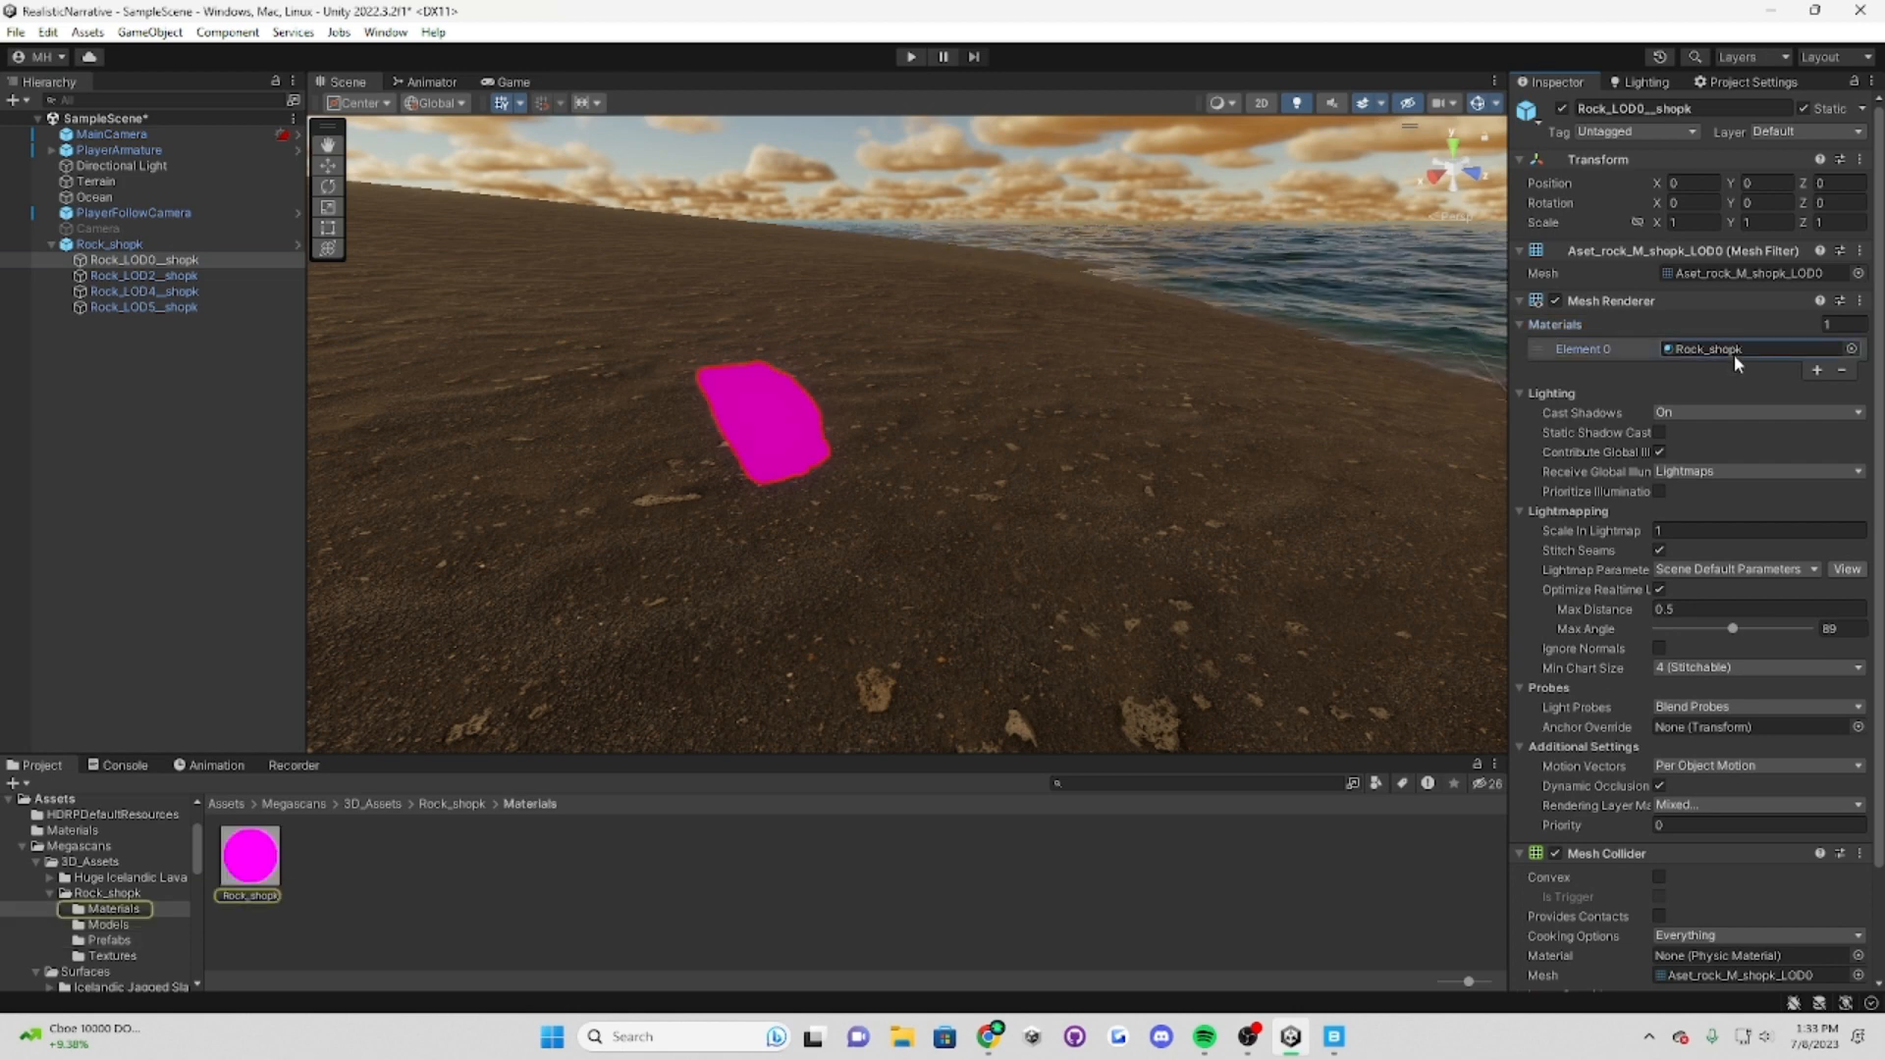
Step: Try the HDRP conversion of selected built-in materials with the Rock_LOD0_shopk mesh selected
left_click(83, 33)
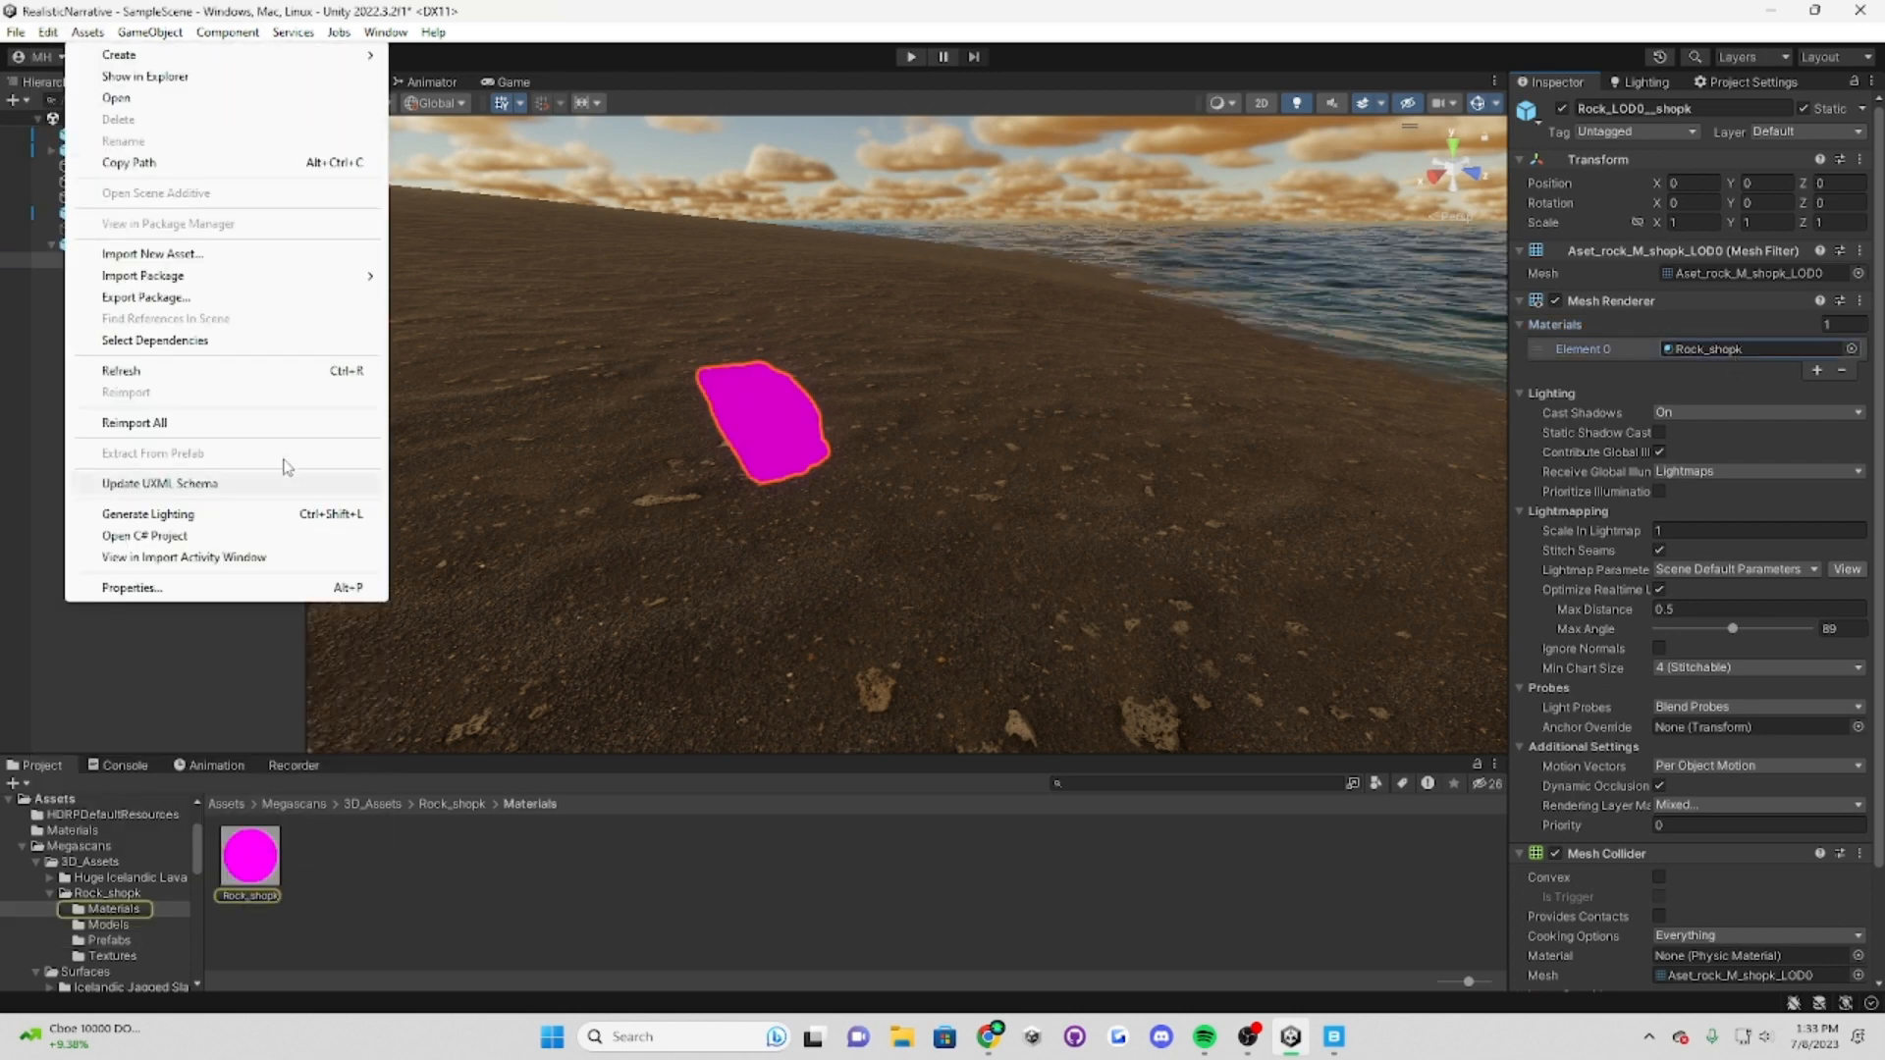
mouse_move(62, 35)
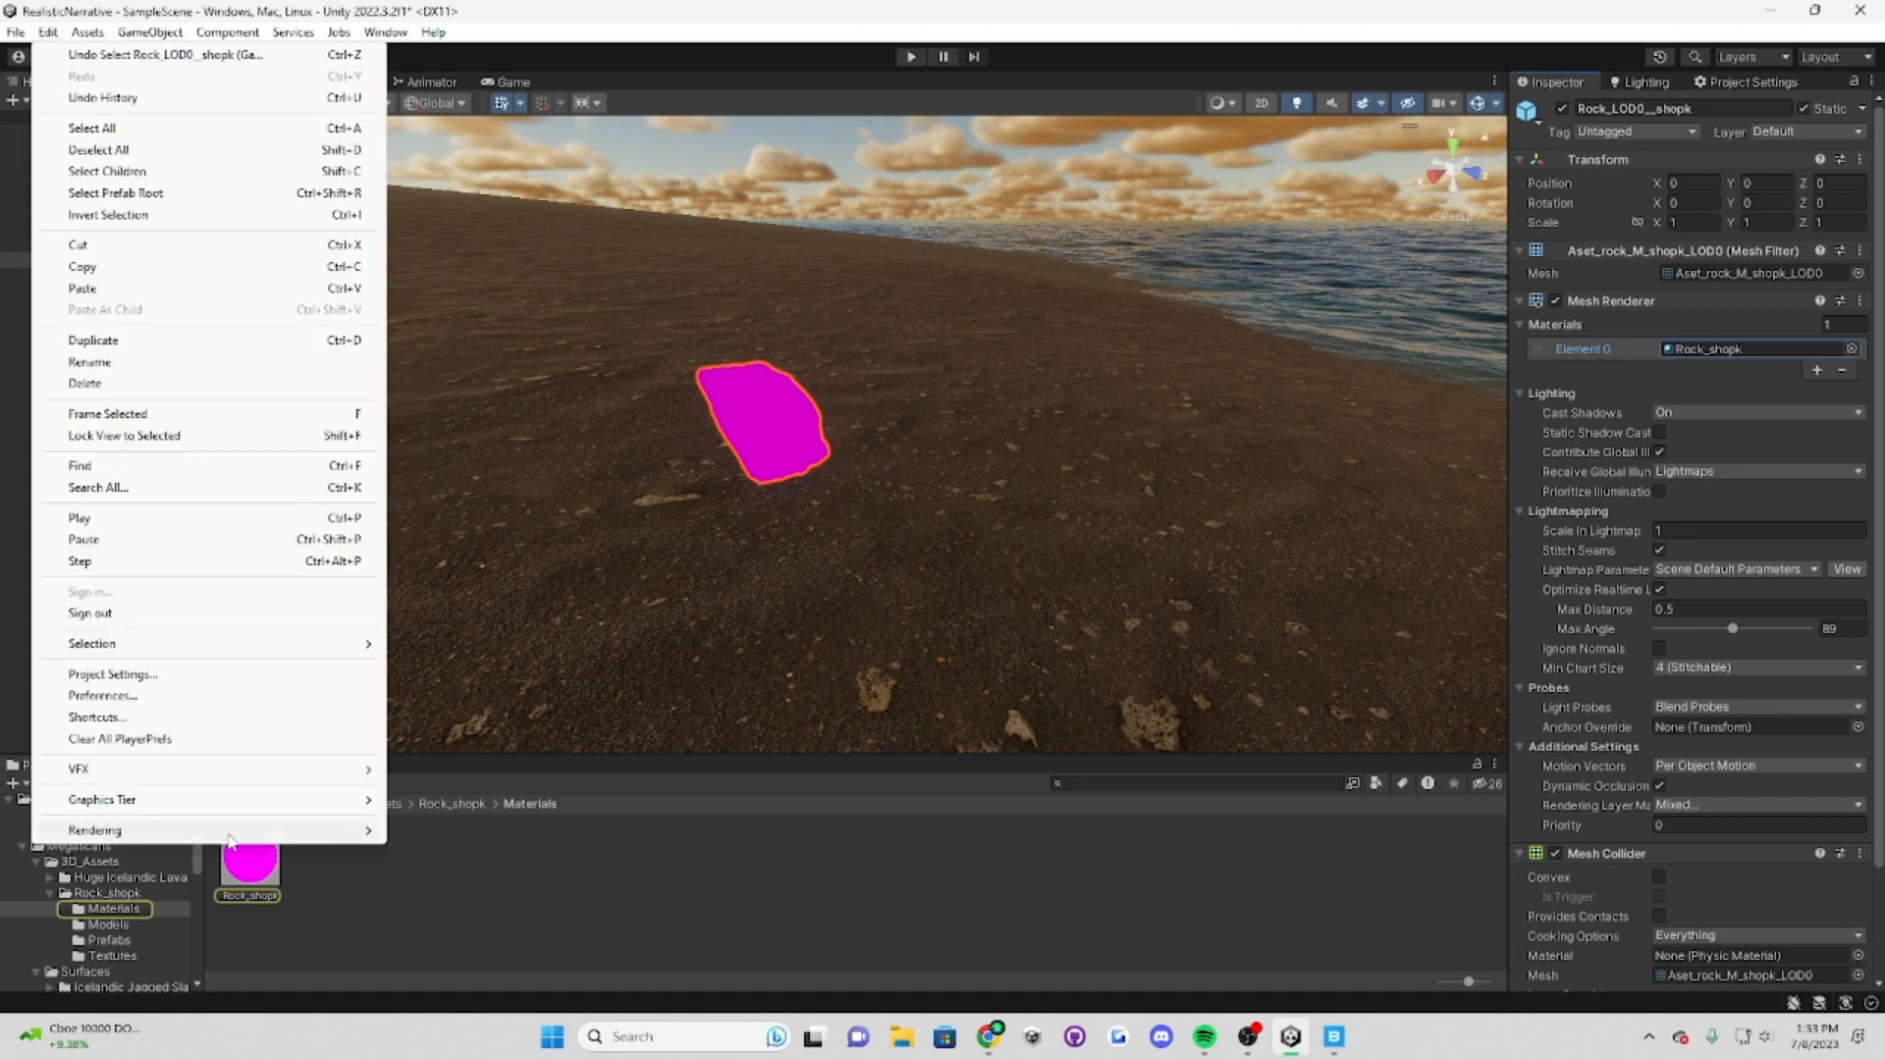
mouse_move(734, 840)
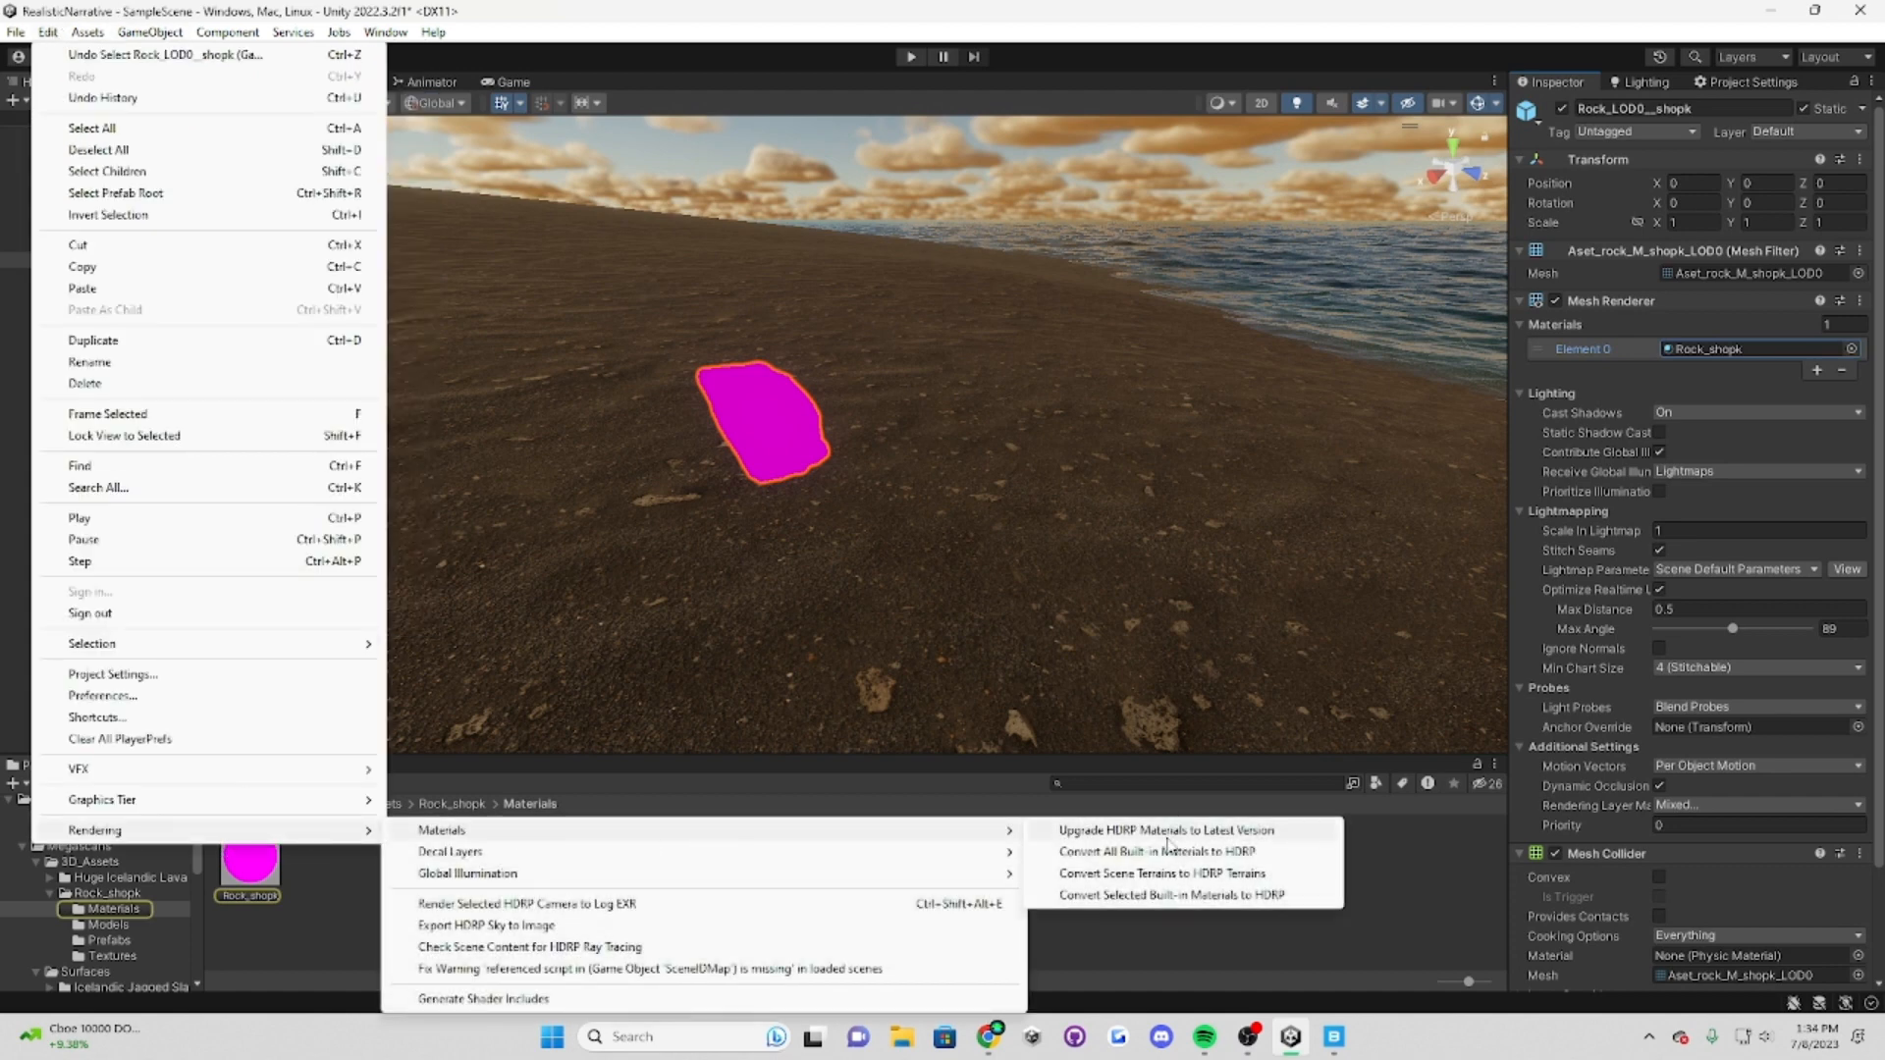
left_click(1154, 894)
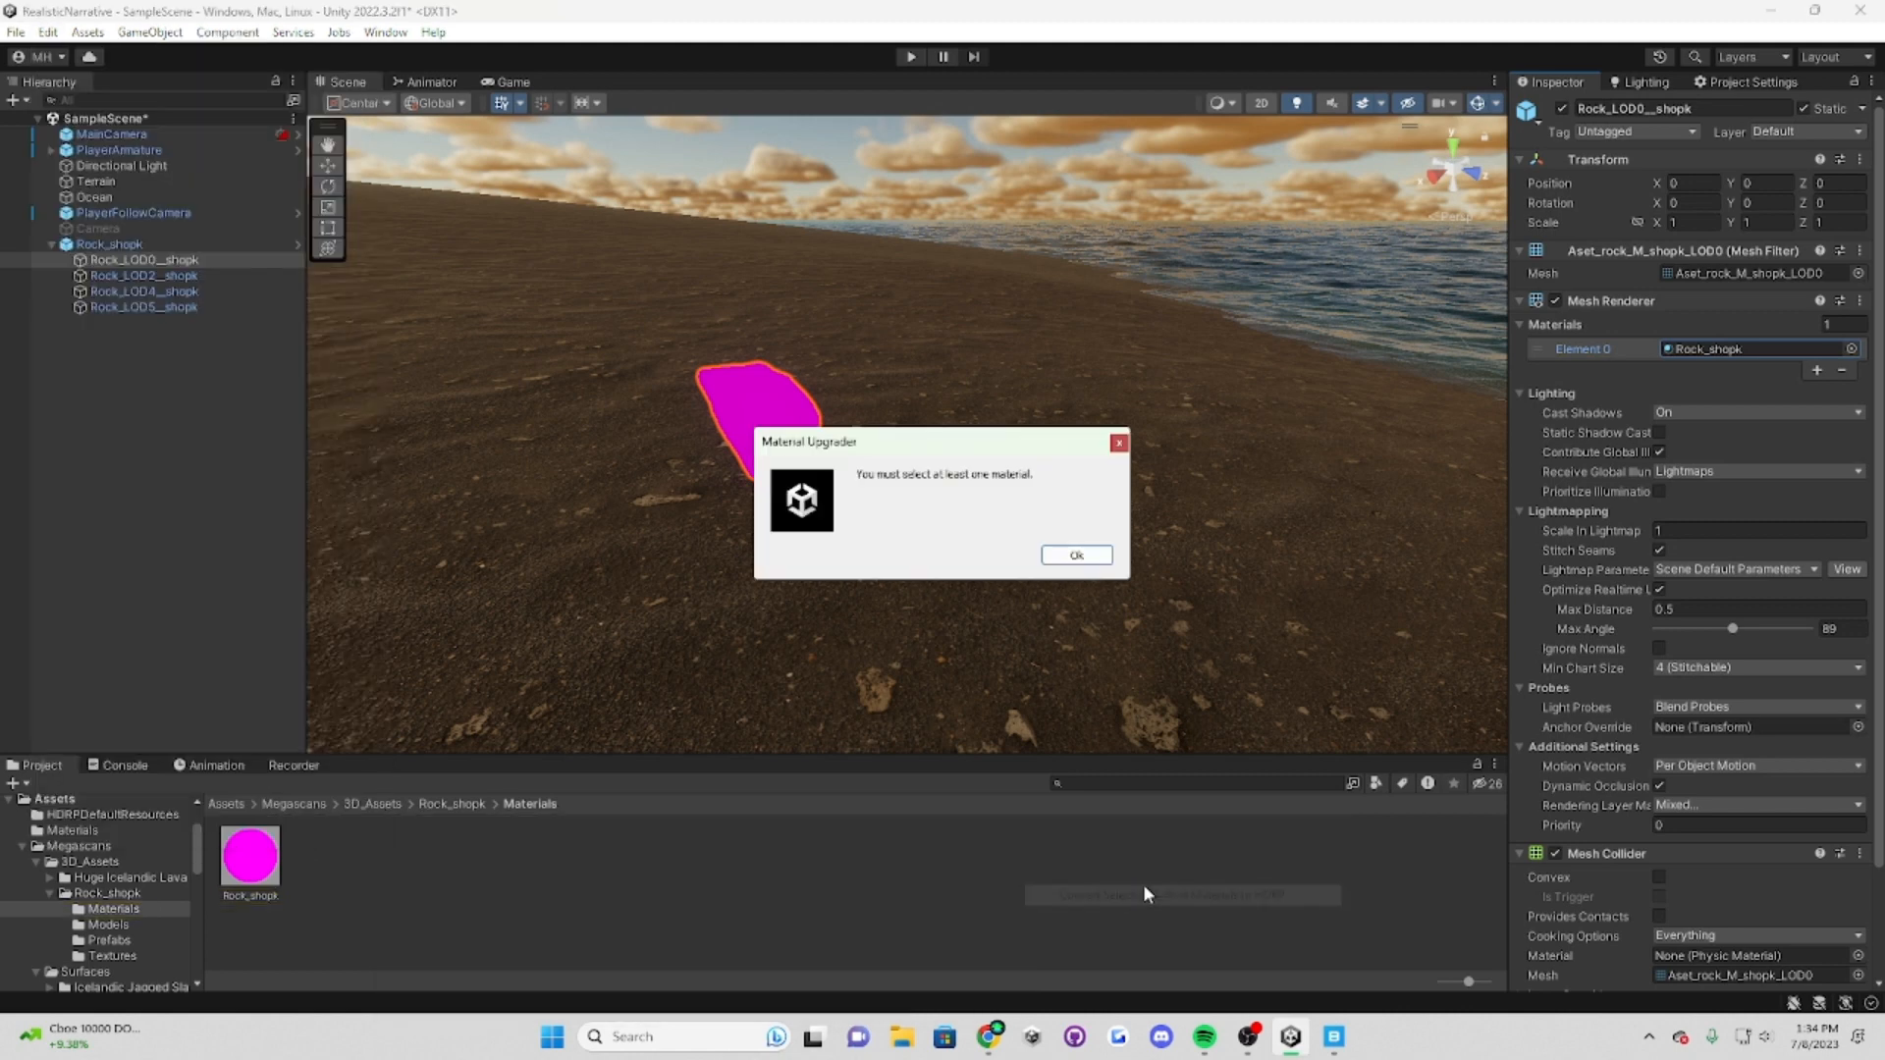
left_click(1077, 556)
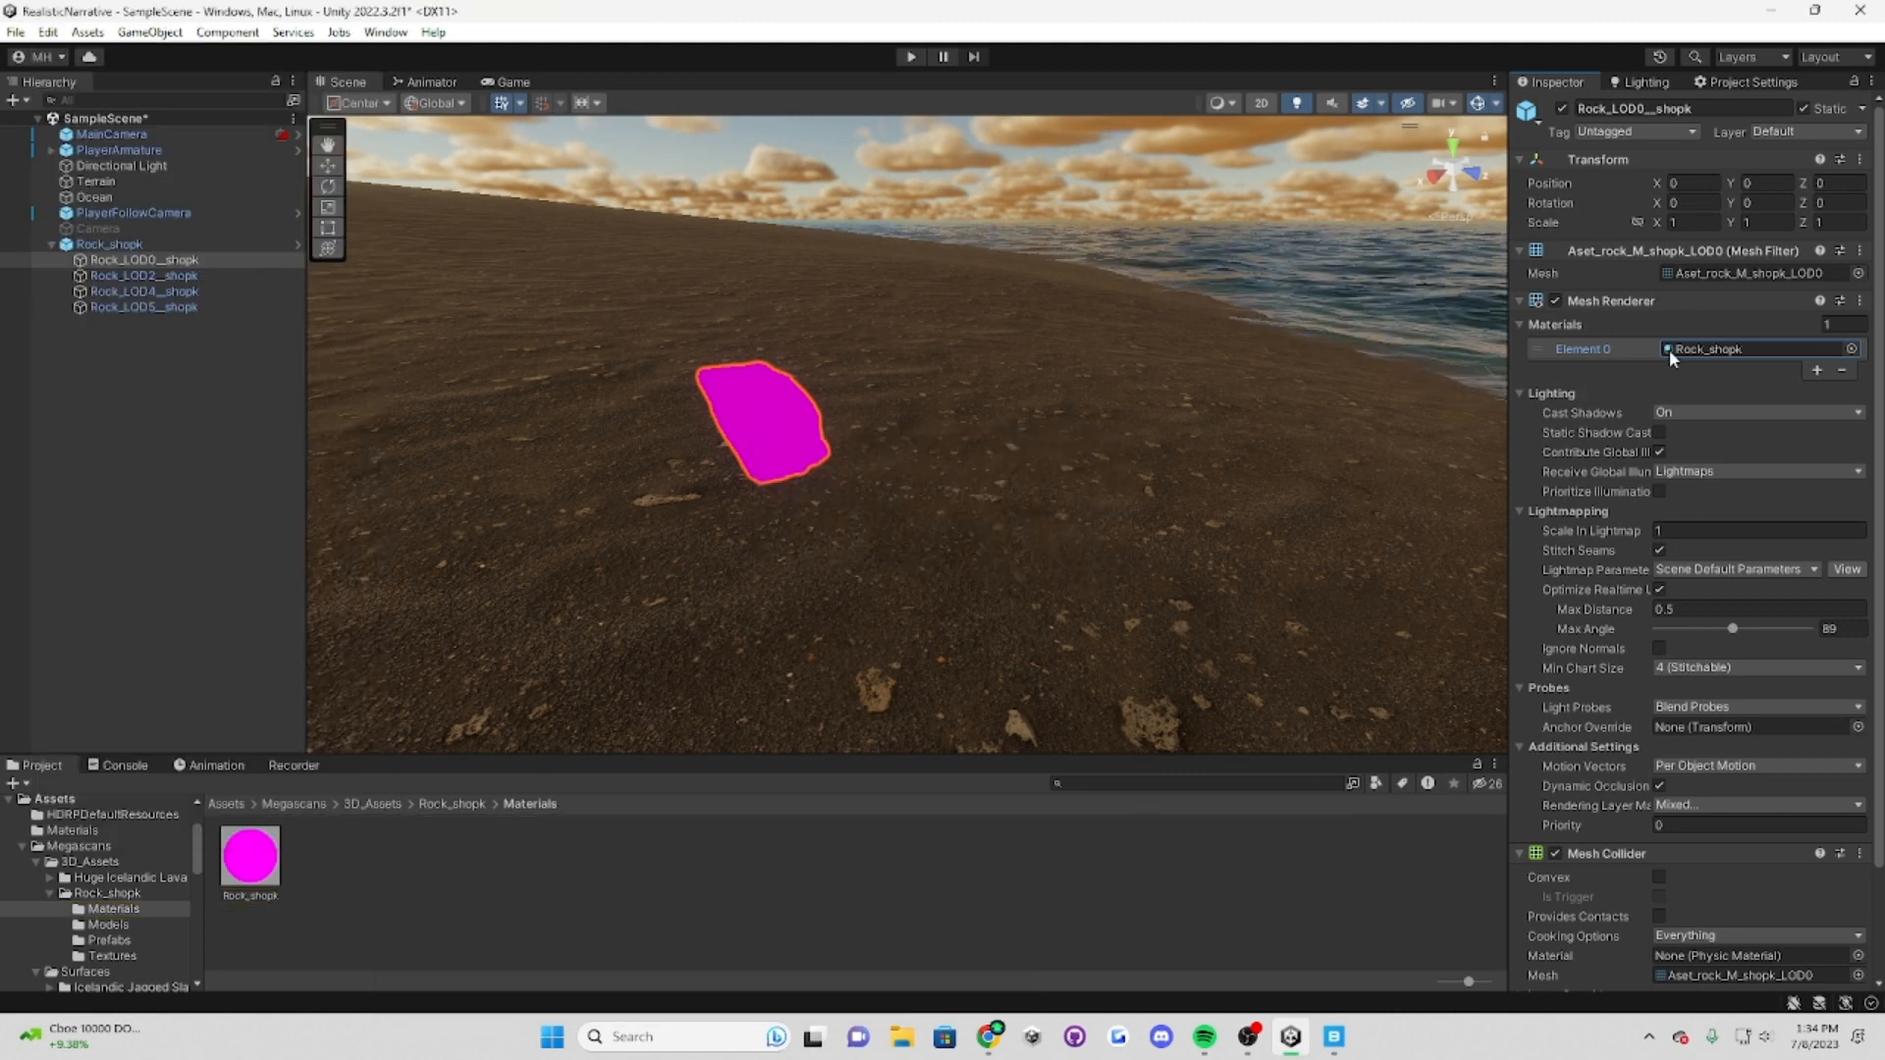
Step: Try converting the Rock_shopk material asset itself to HDRP, accepting that it is overwritten, and check the console
left_click(258, 860)
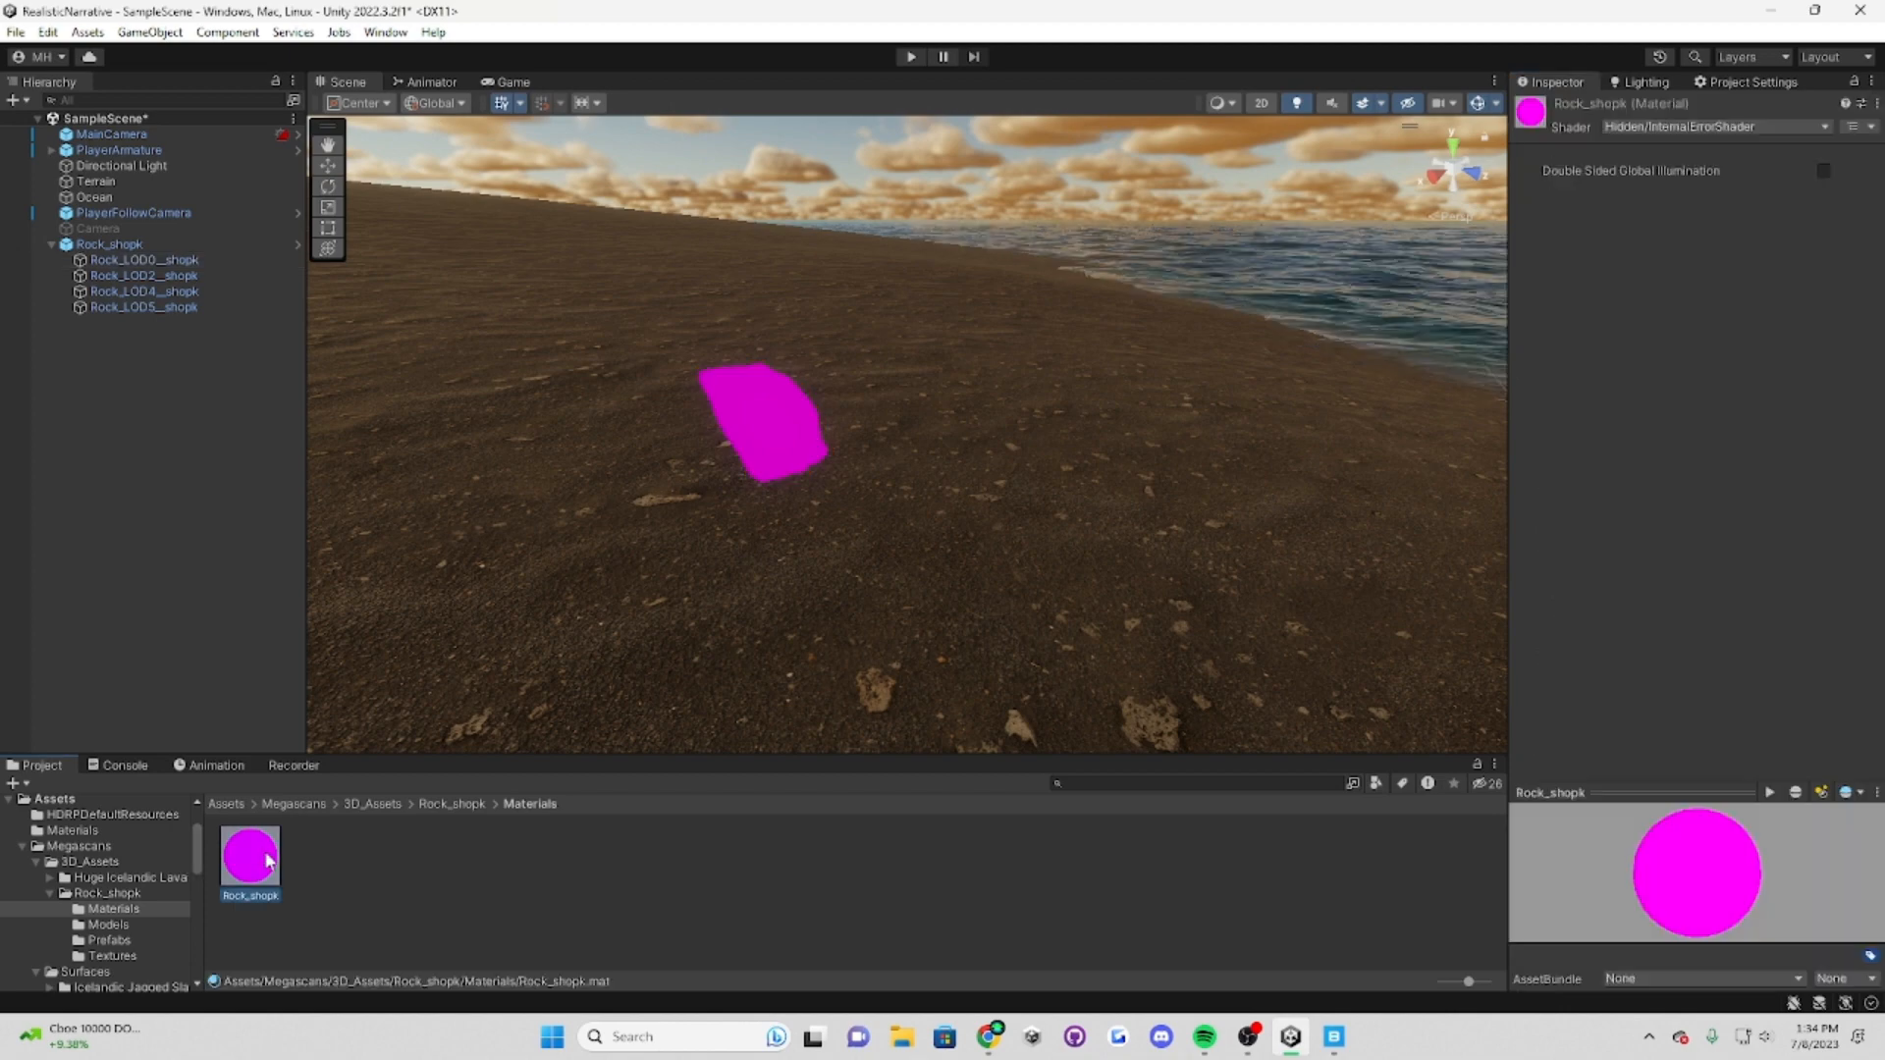
left_click(48, 32)
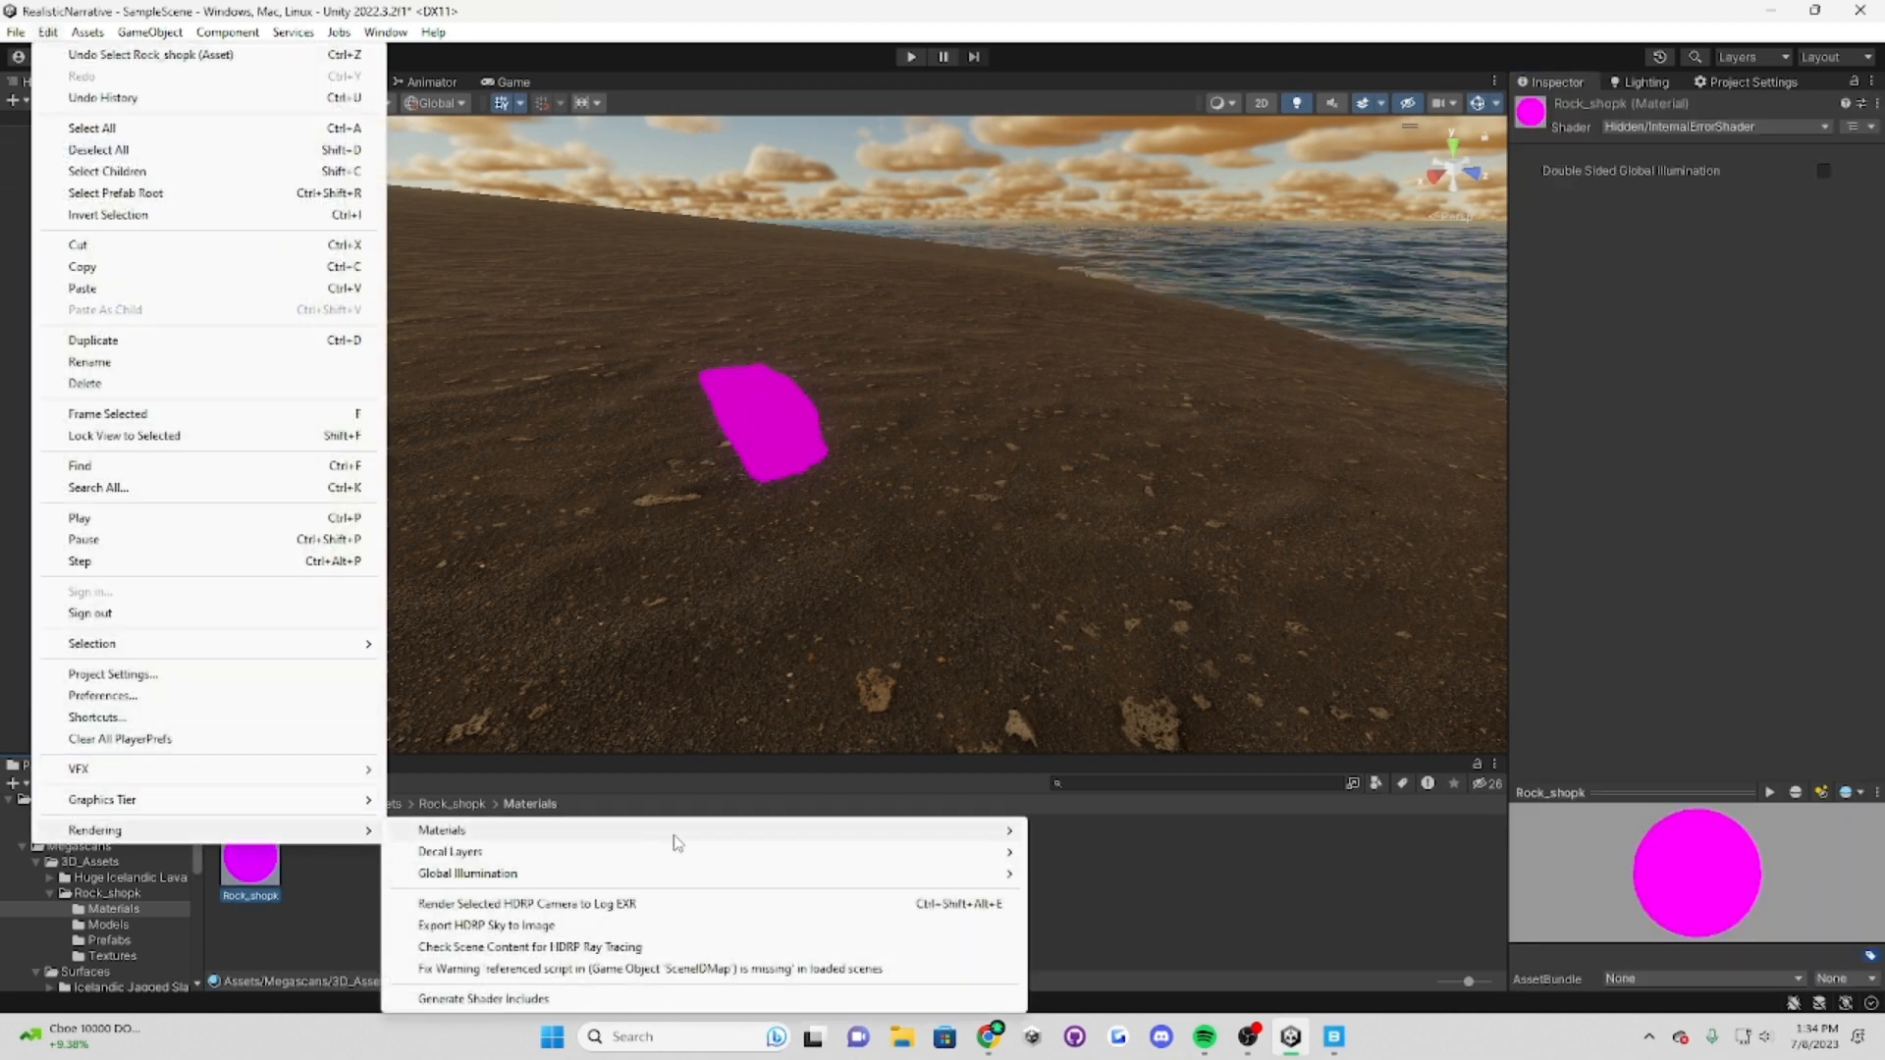
mouse_move(880, 835)
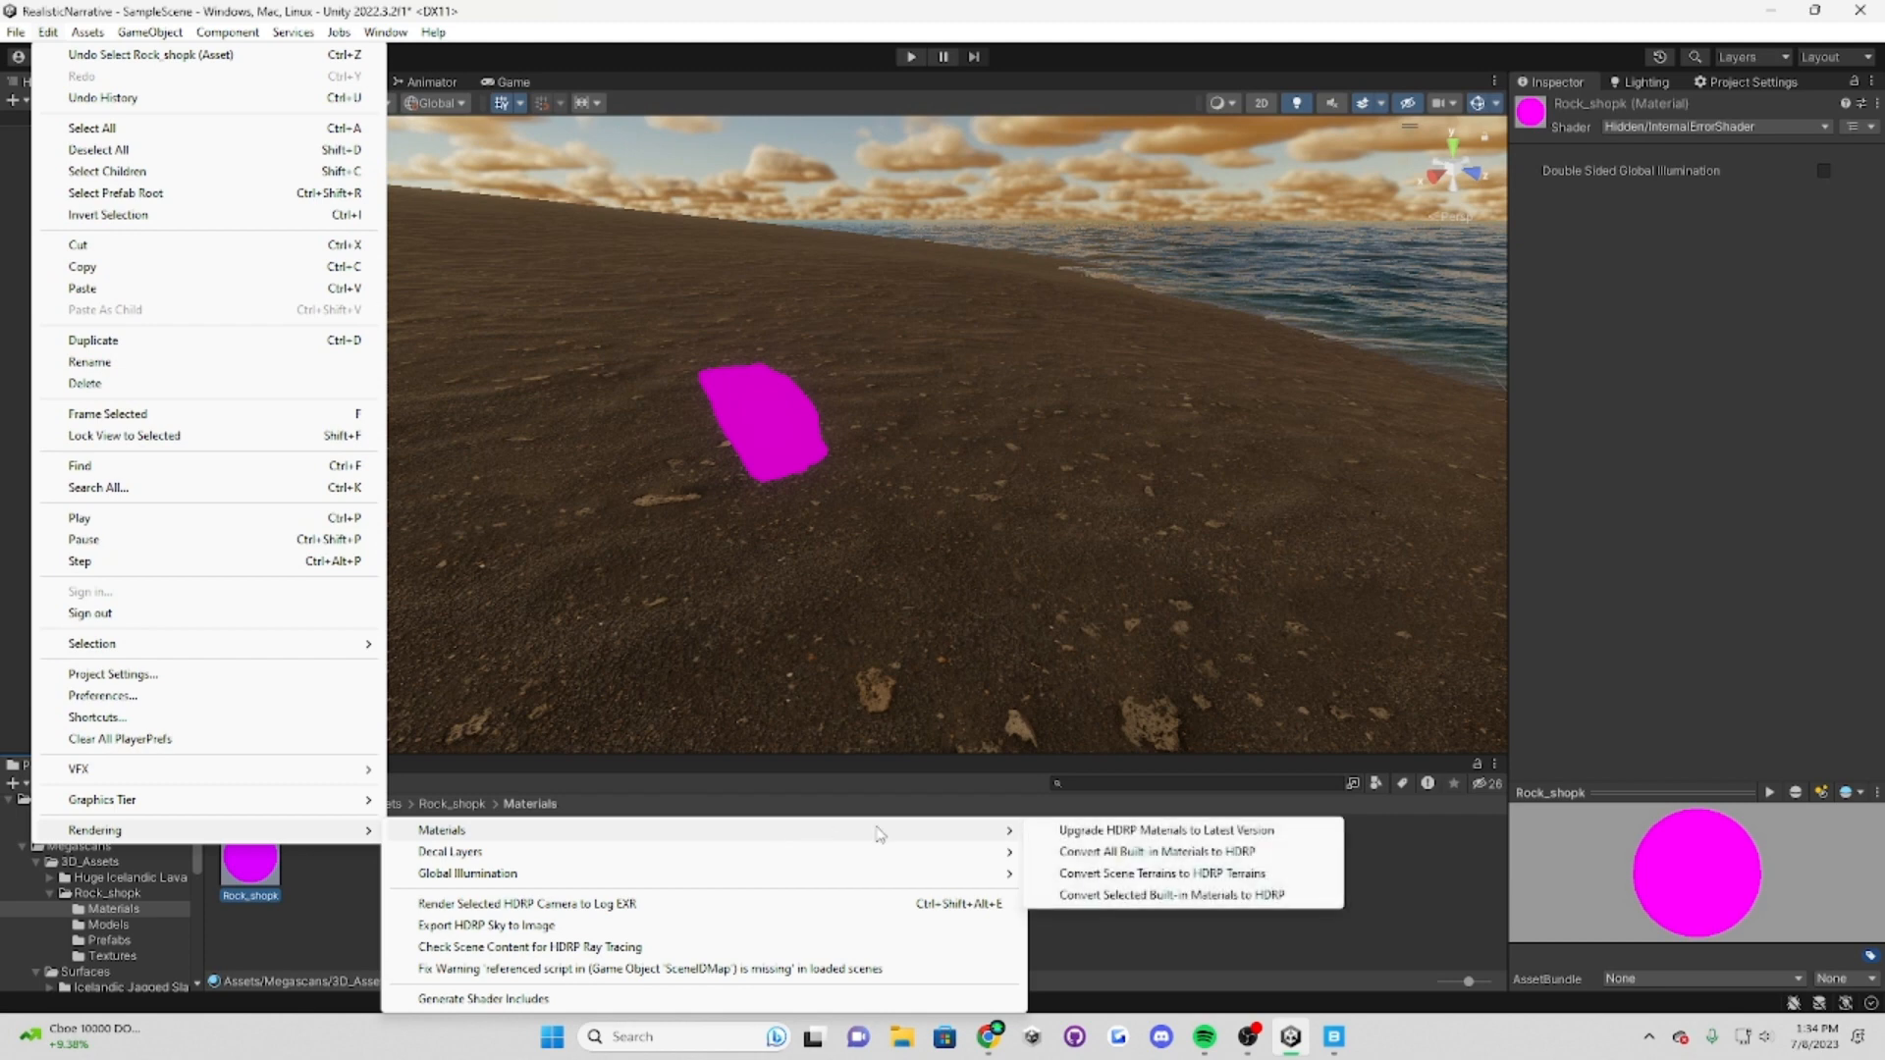
left_click(1146, 896)
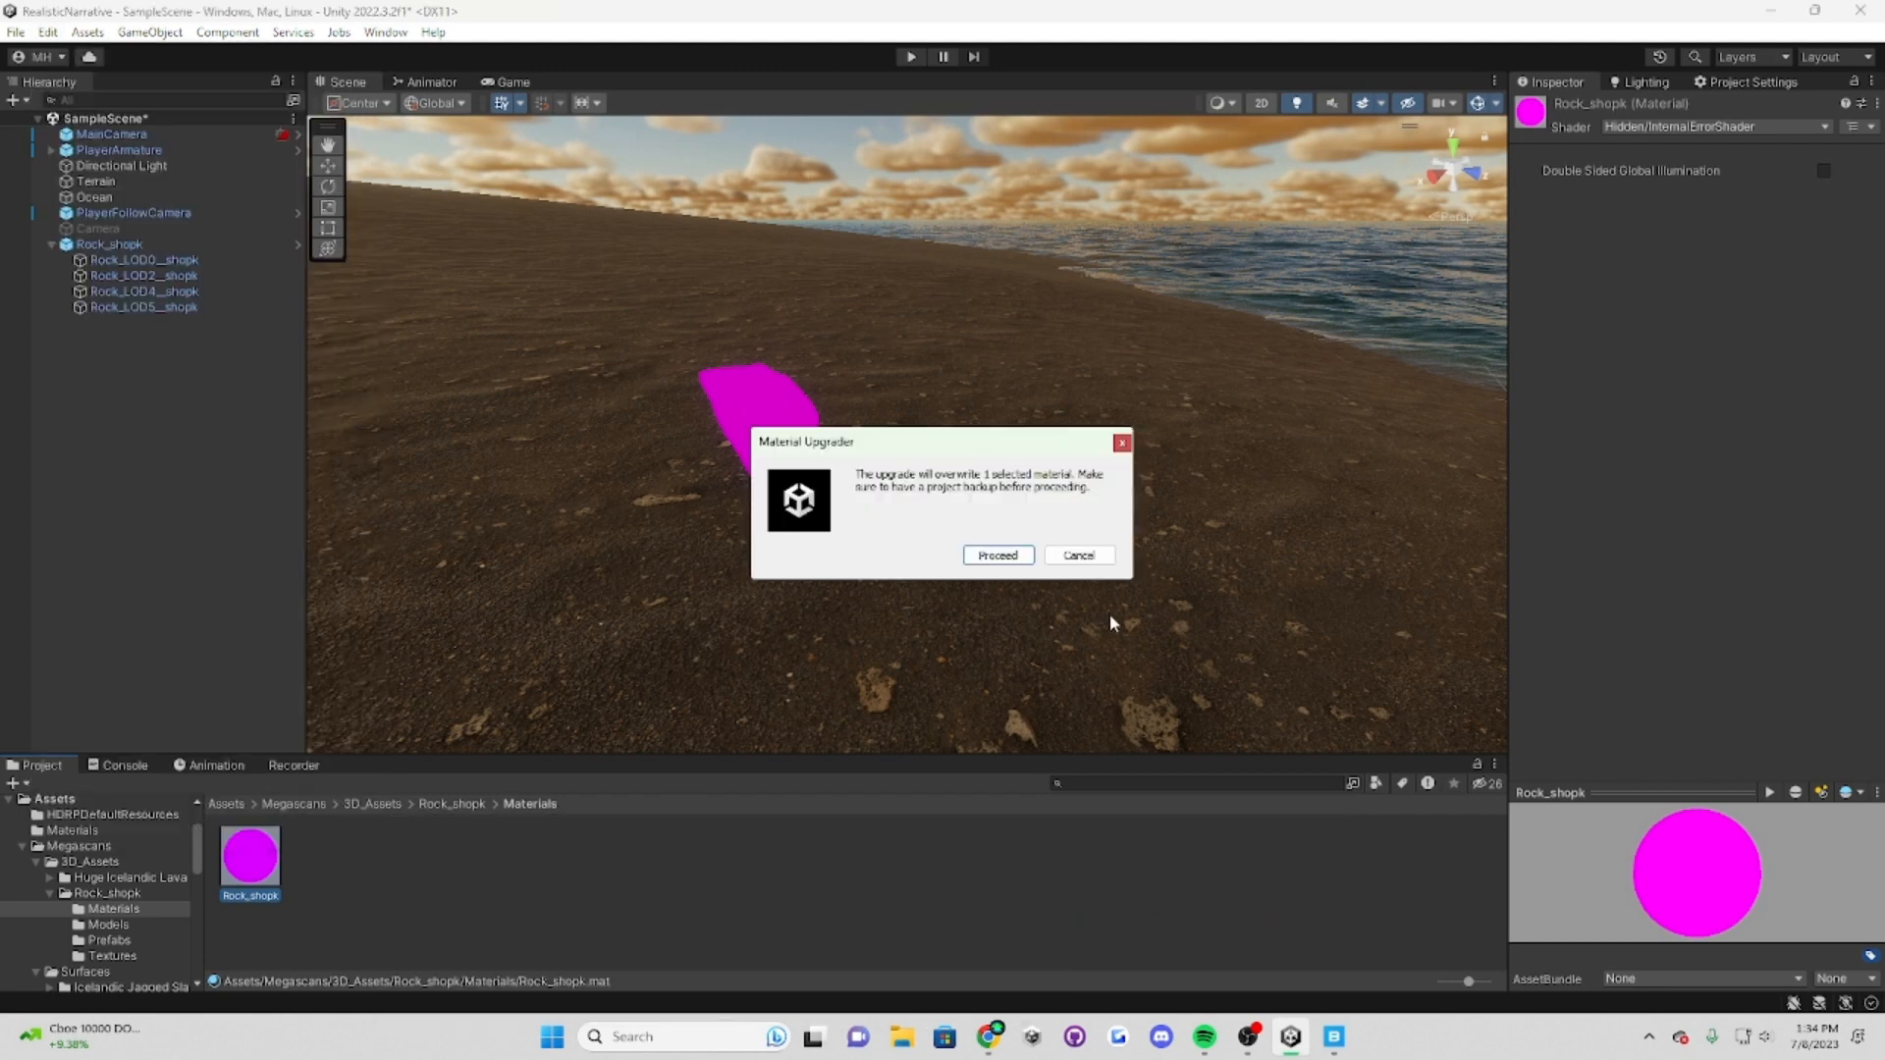
left_click(1019, 560)
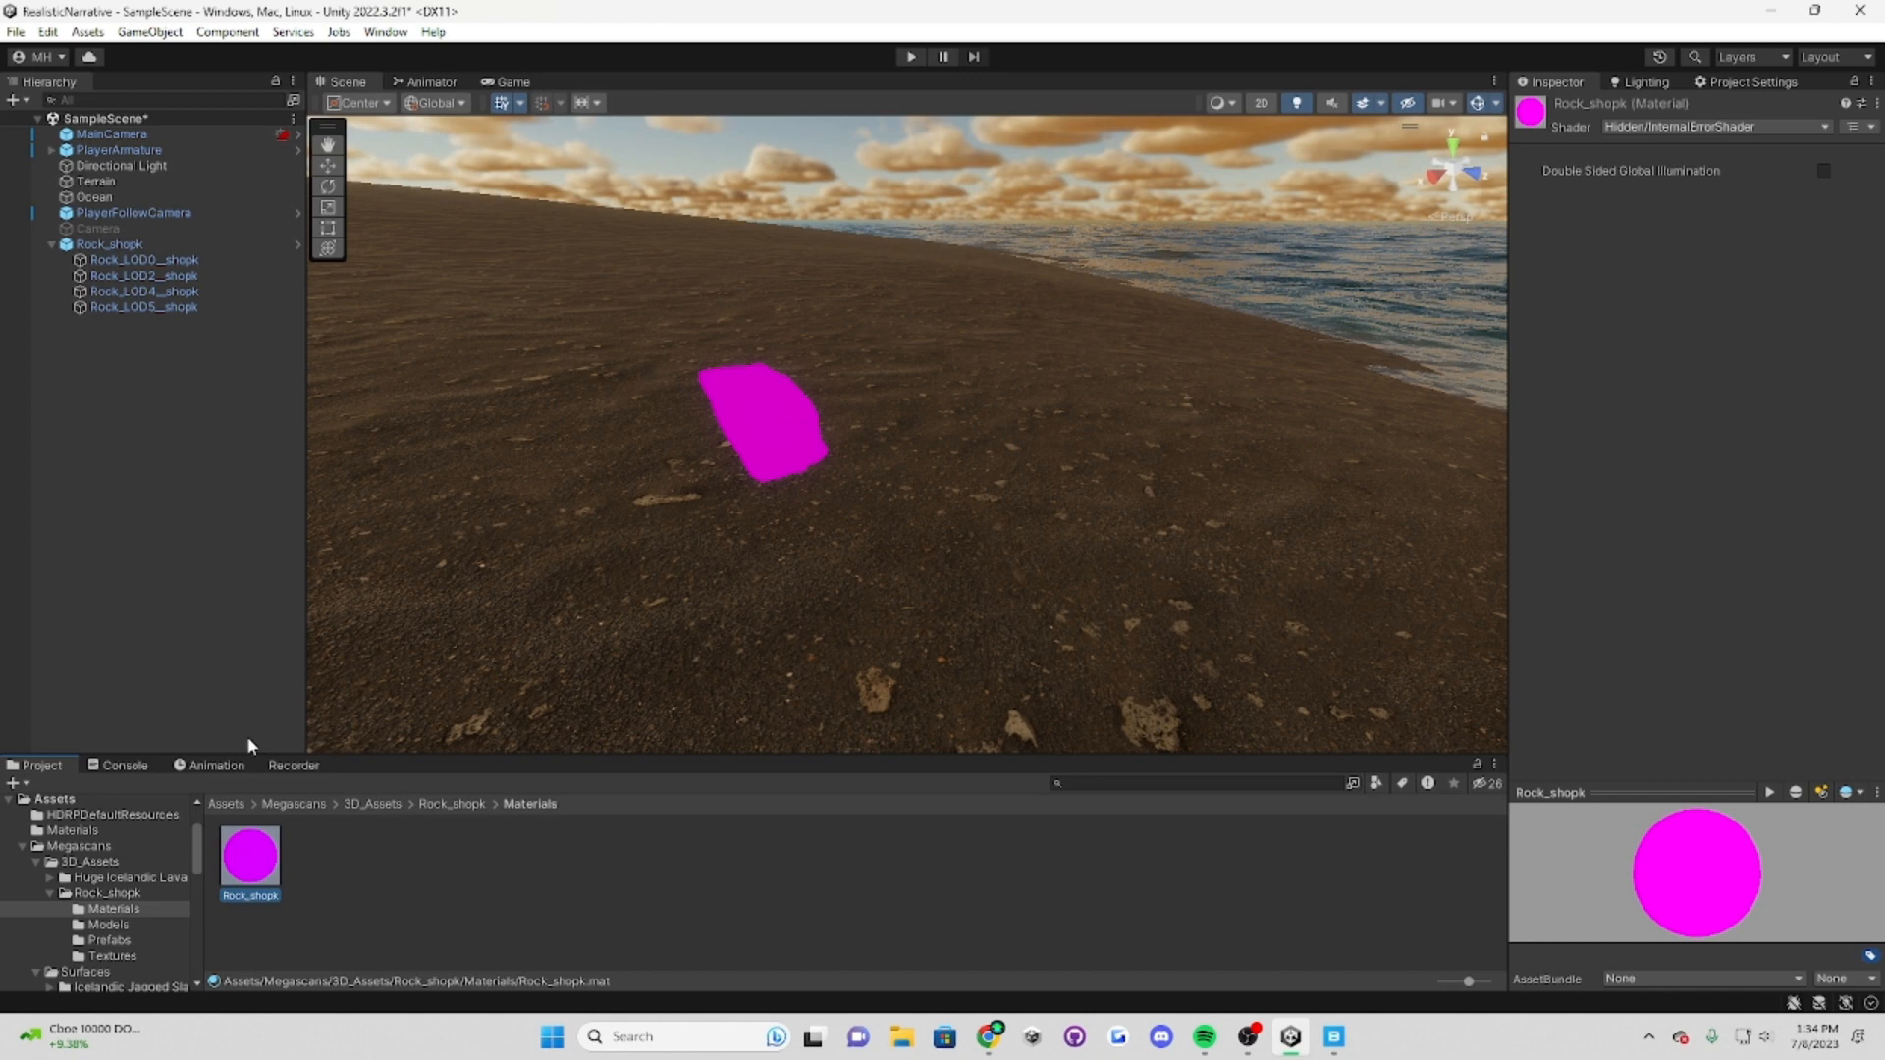
left_click(123, 766)
left_click(37, 766)
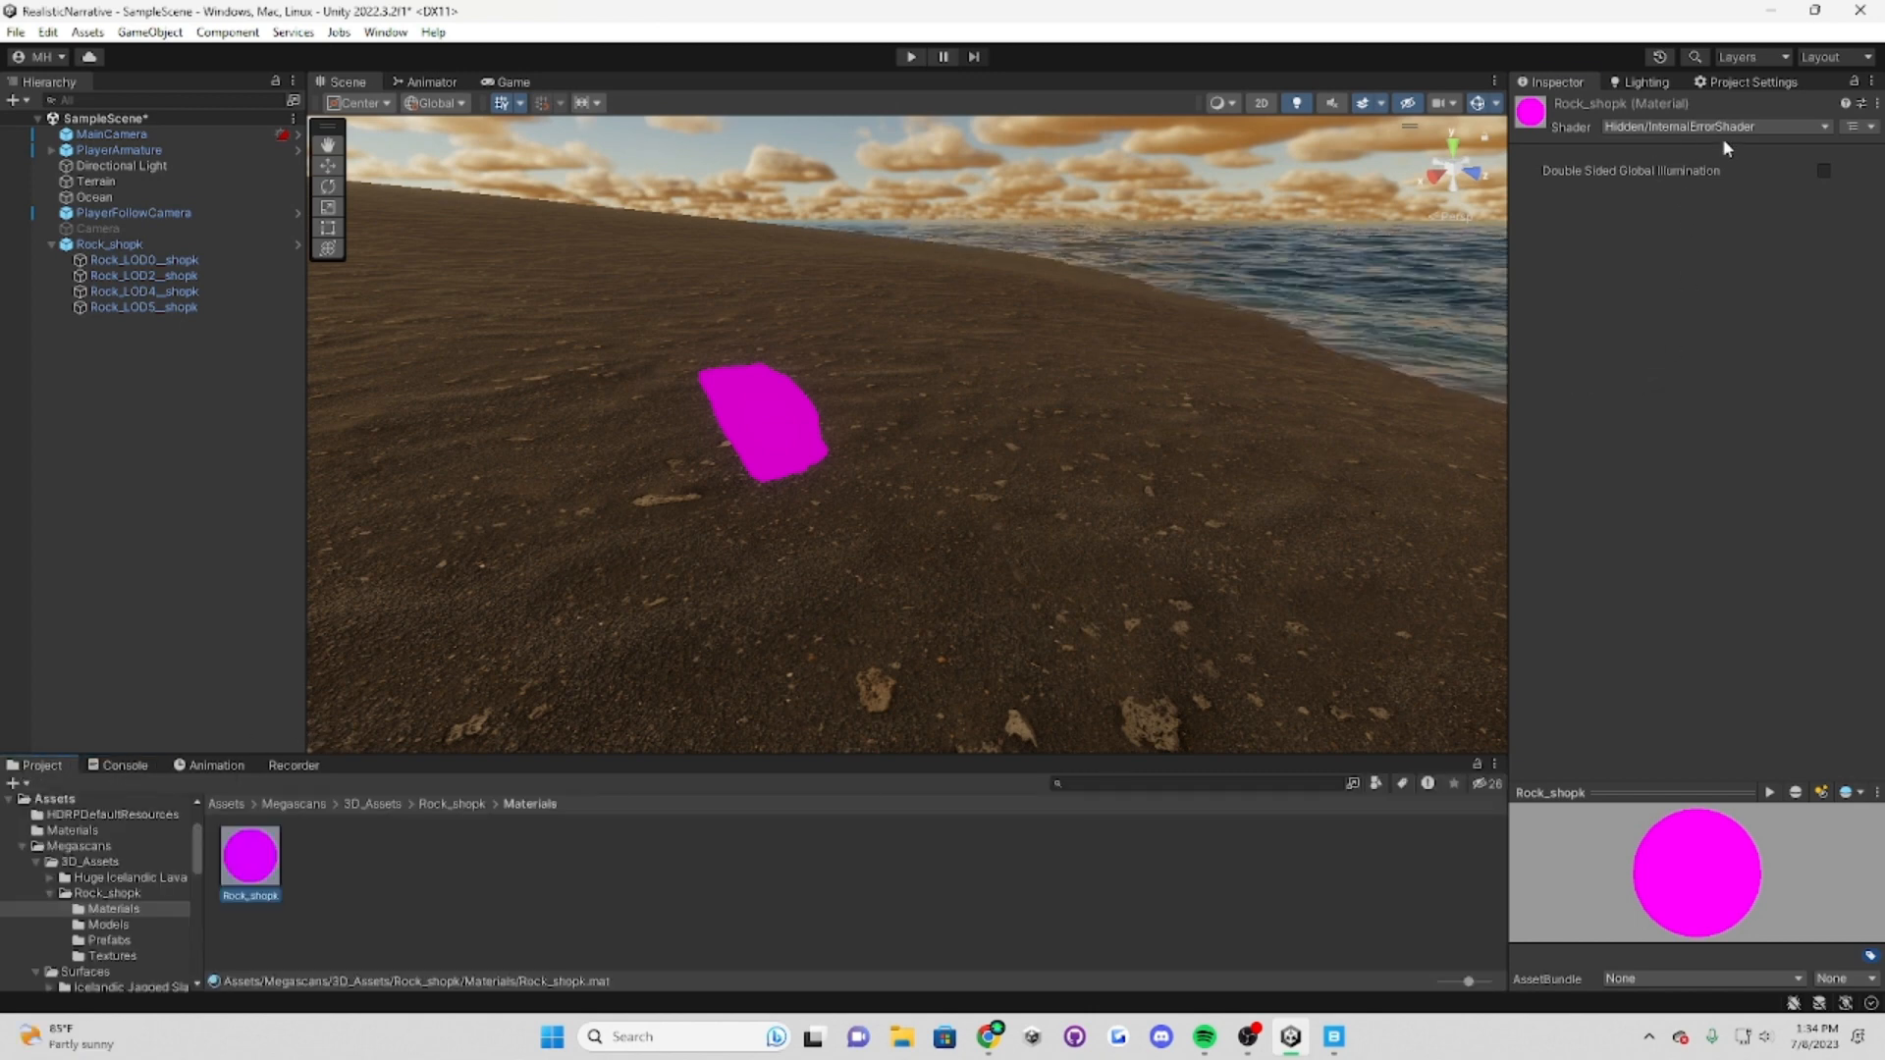
Step: Set the shader of the Rock_shopk material to HDRP/Lit
left_click(1753, 125)
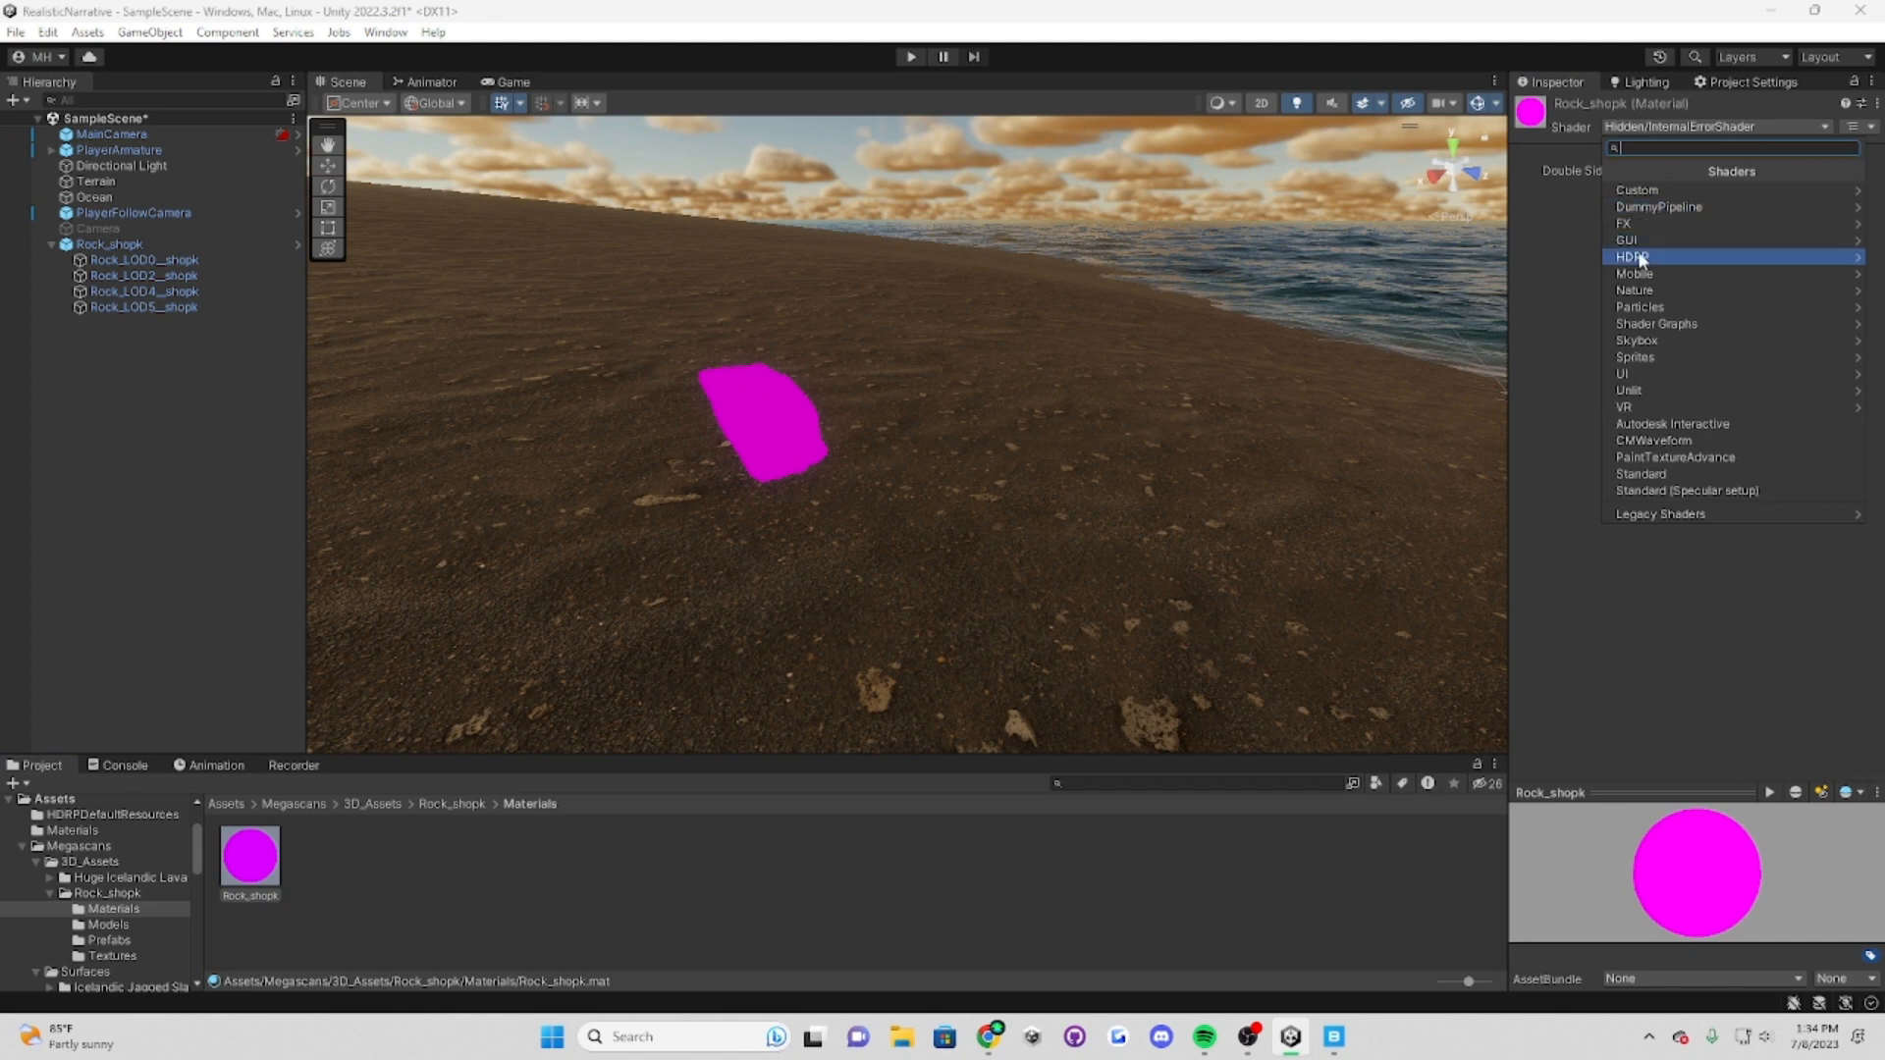
left_click(1640, 258)
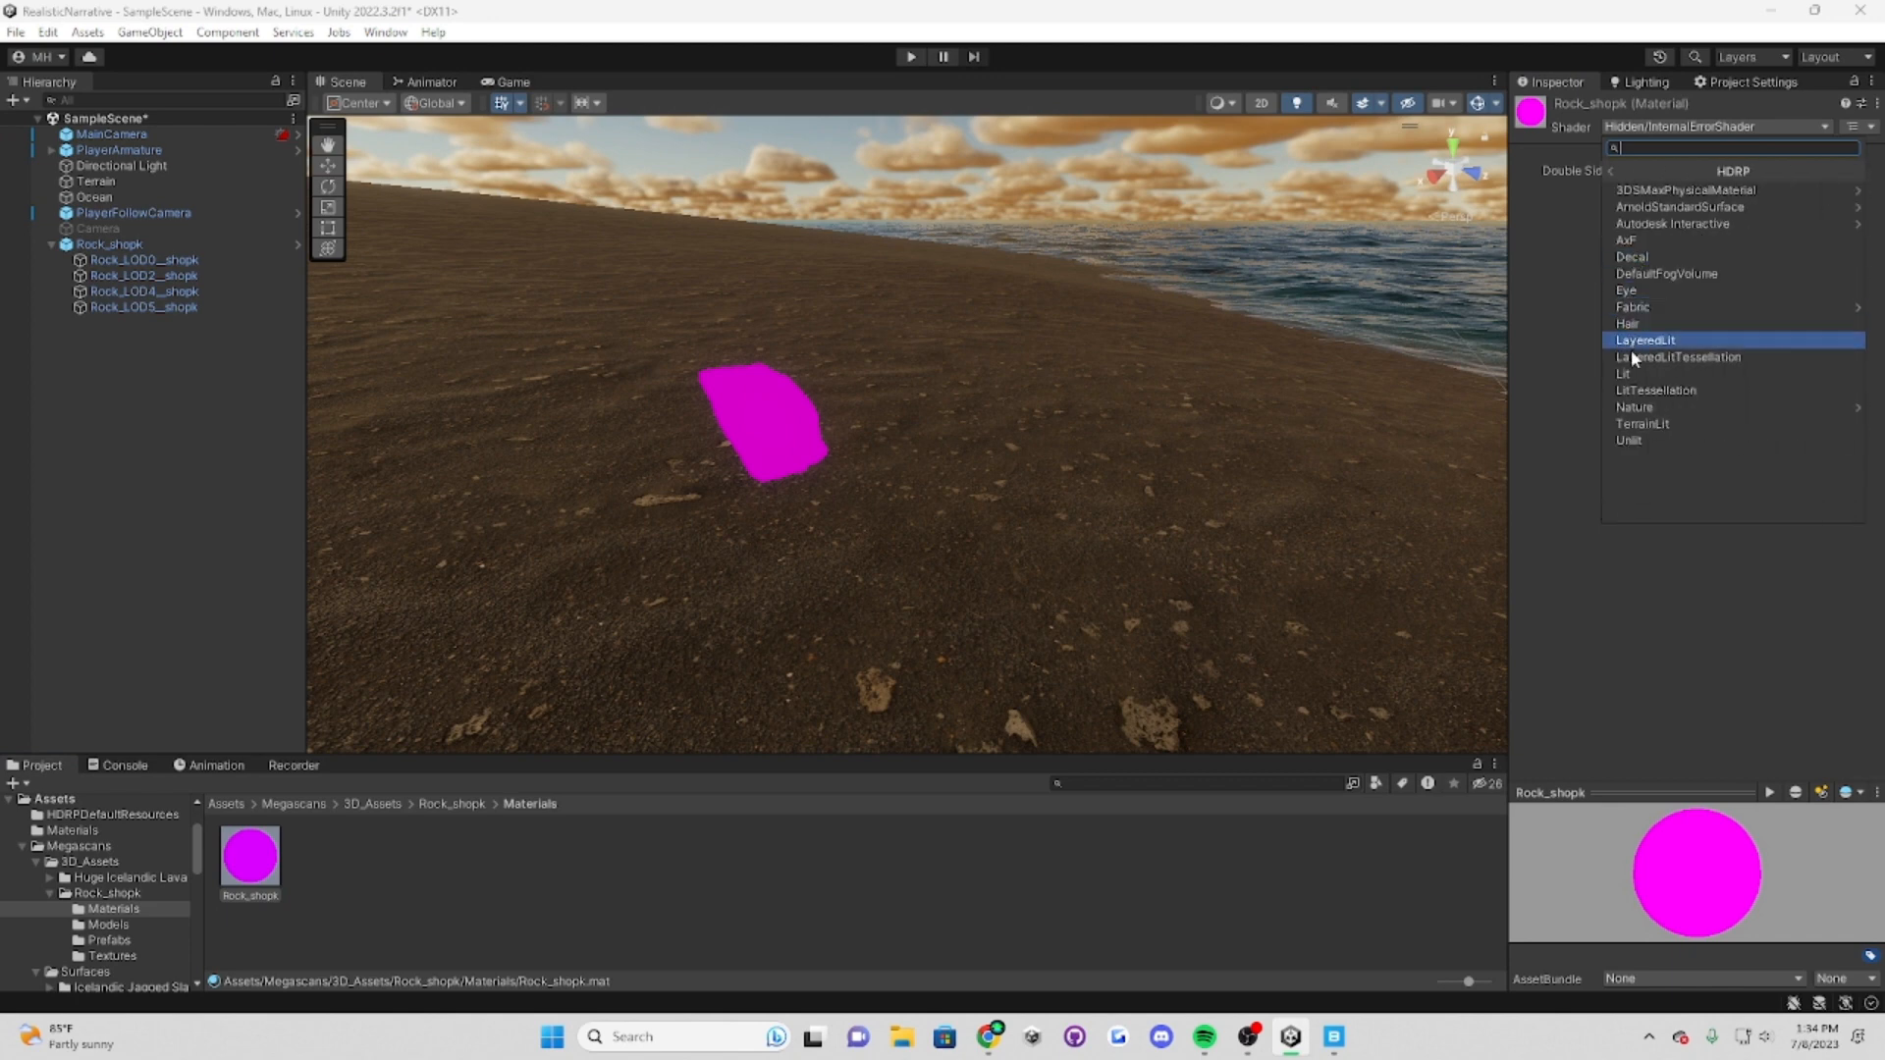
left_click(1645, 375)
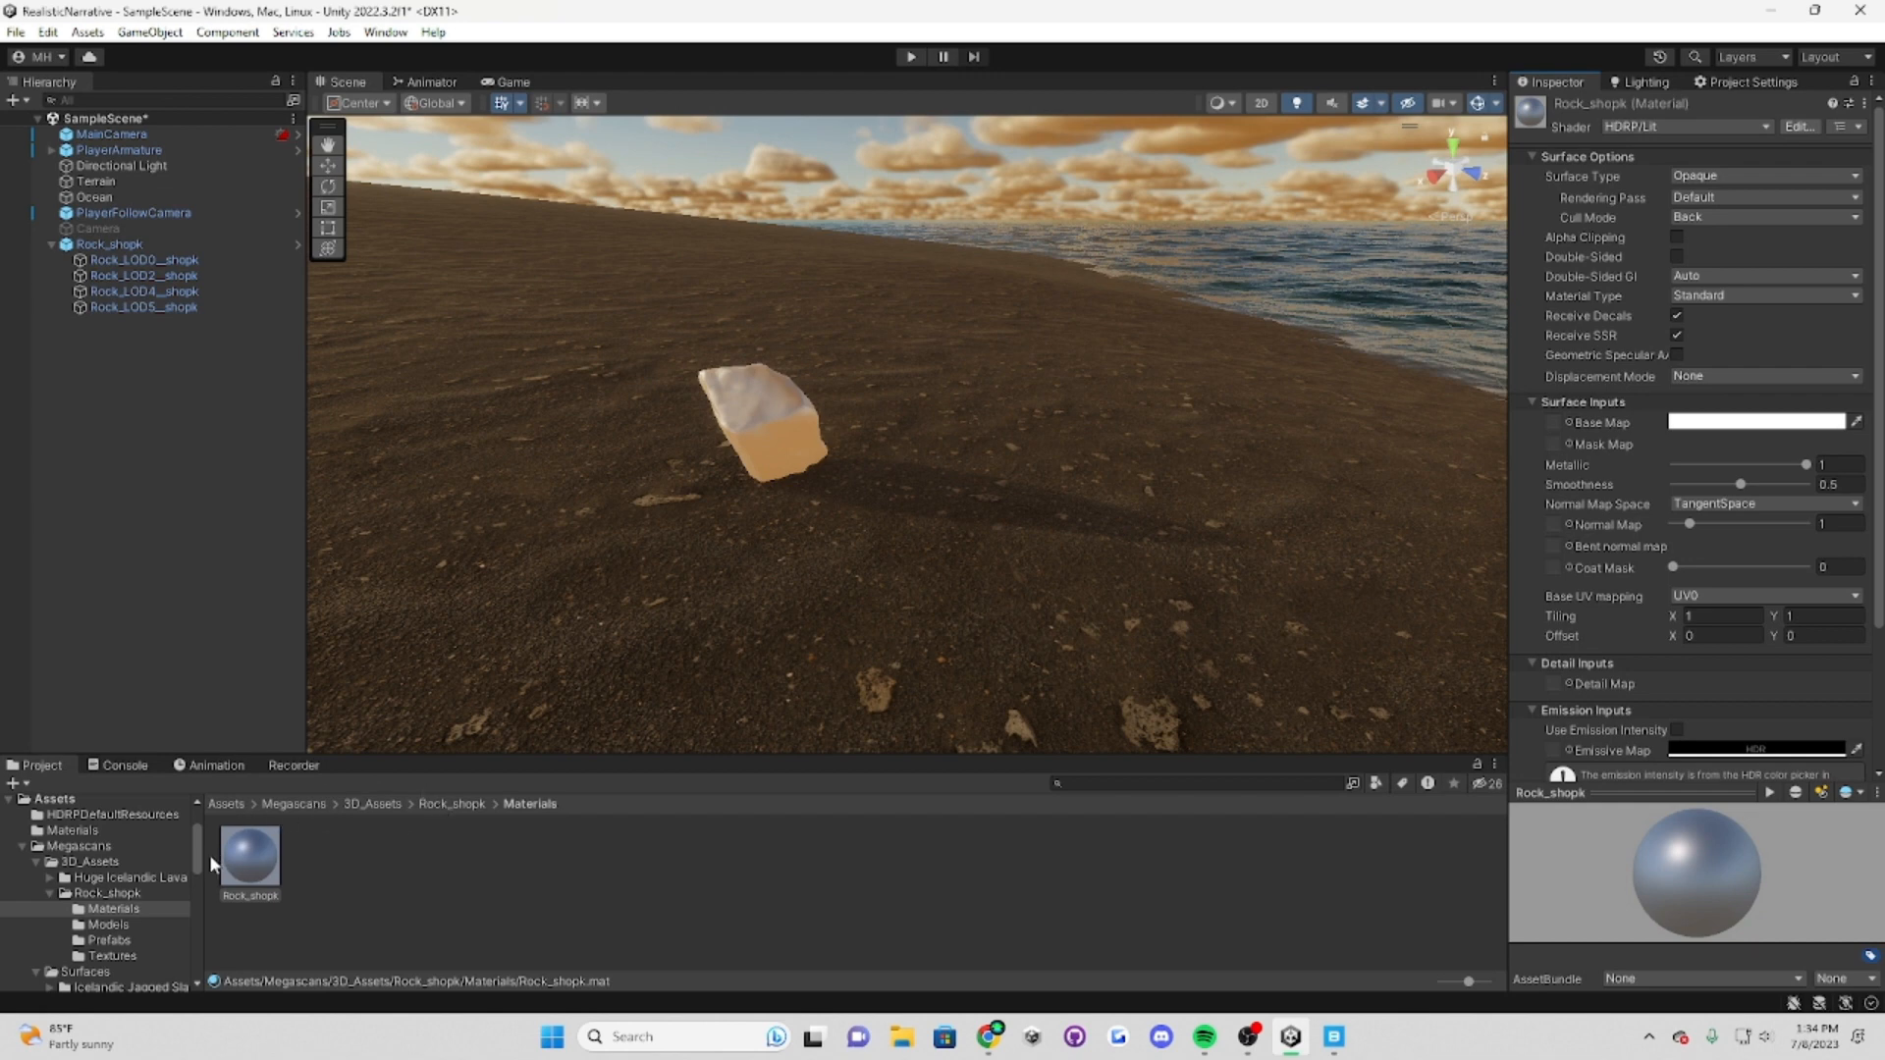
Step: Assign Rock_shopk's albedo, masks and normal textures to the material's Base Map, Mask Map and Normal Map
left_click(110, 956)
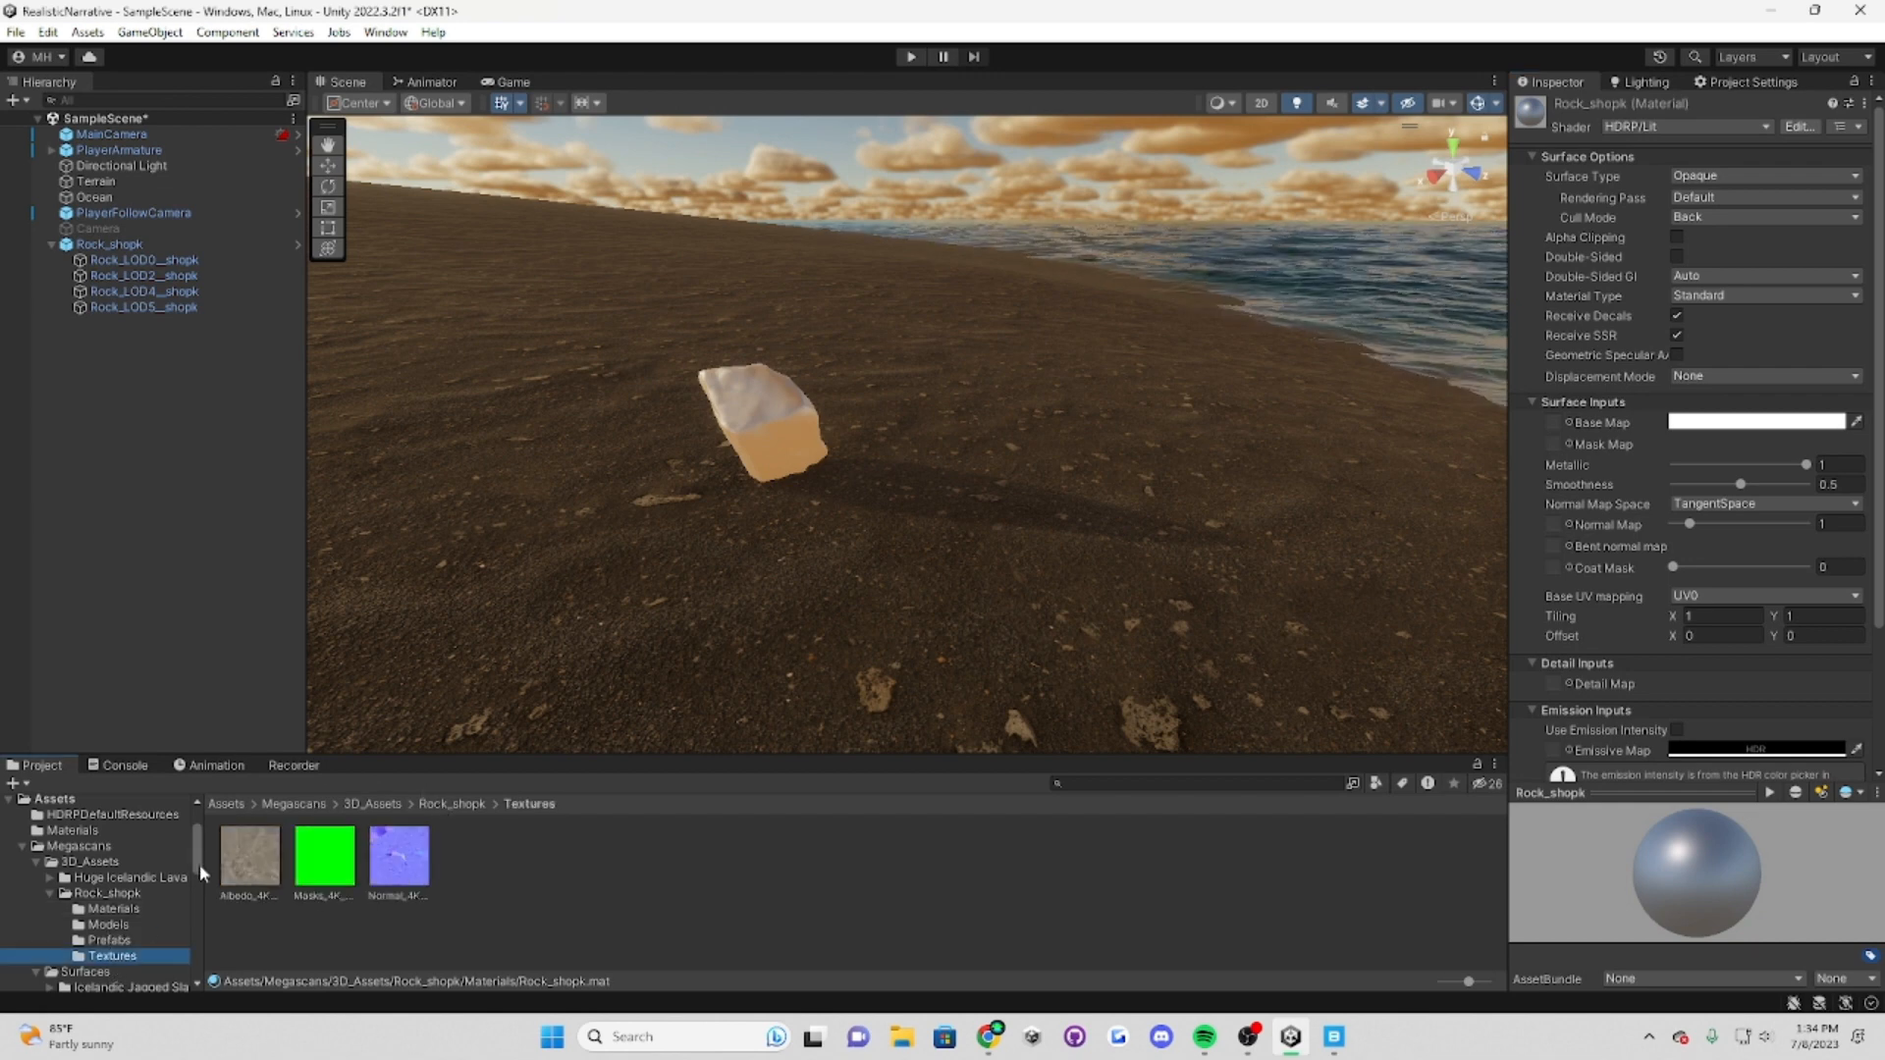
left_click(243, 850)
left_click_drag(244, 851, 1554, 422)
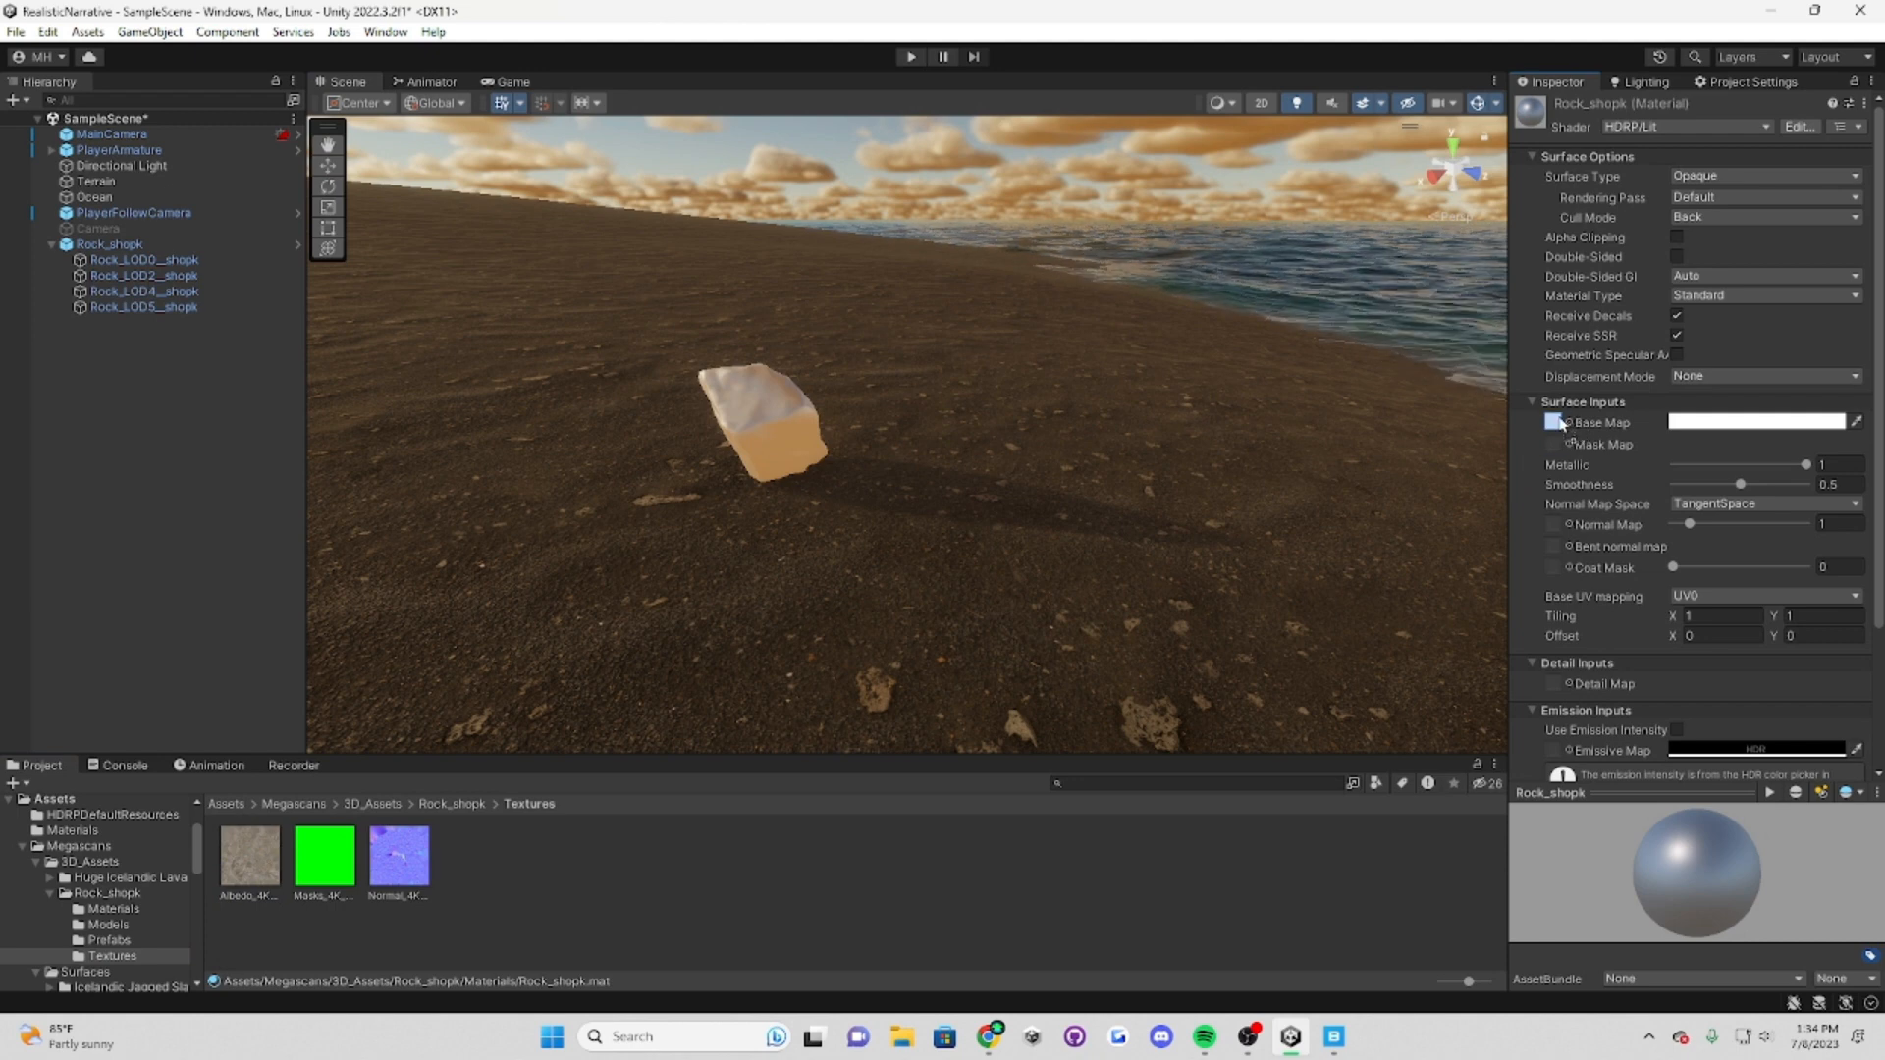
left_click_drag(324, 854, 1553, 444)
left_click_drag(398, 854, 1553, 550)
Step: Examine the textured Huge Icelandic Lava Cliff up close and its placement along the shoreline
right_click_drag(1277, 609, 1661, 595)
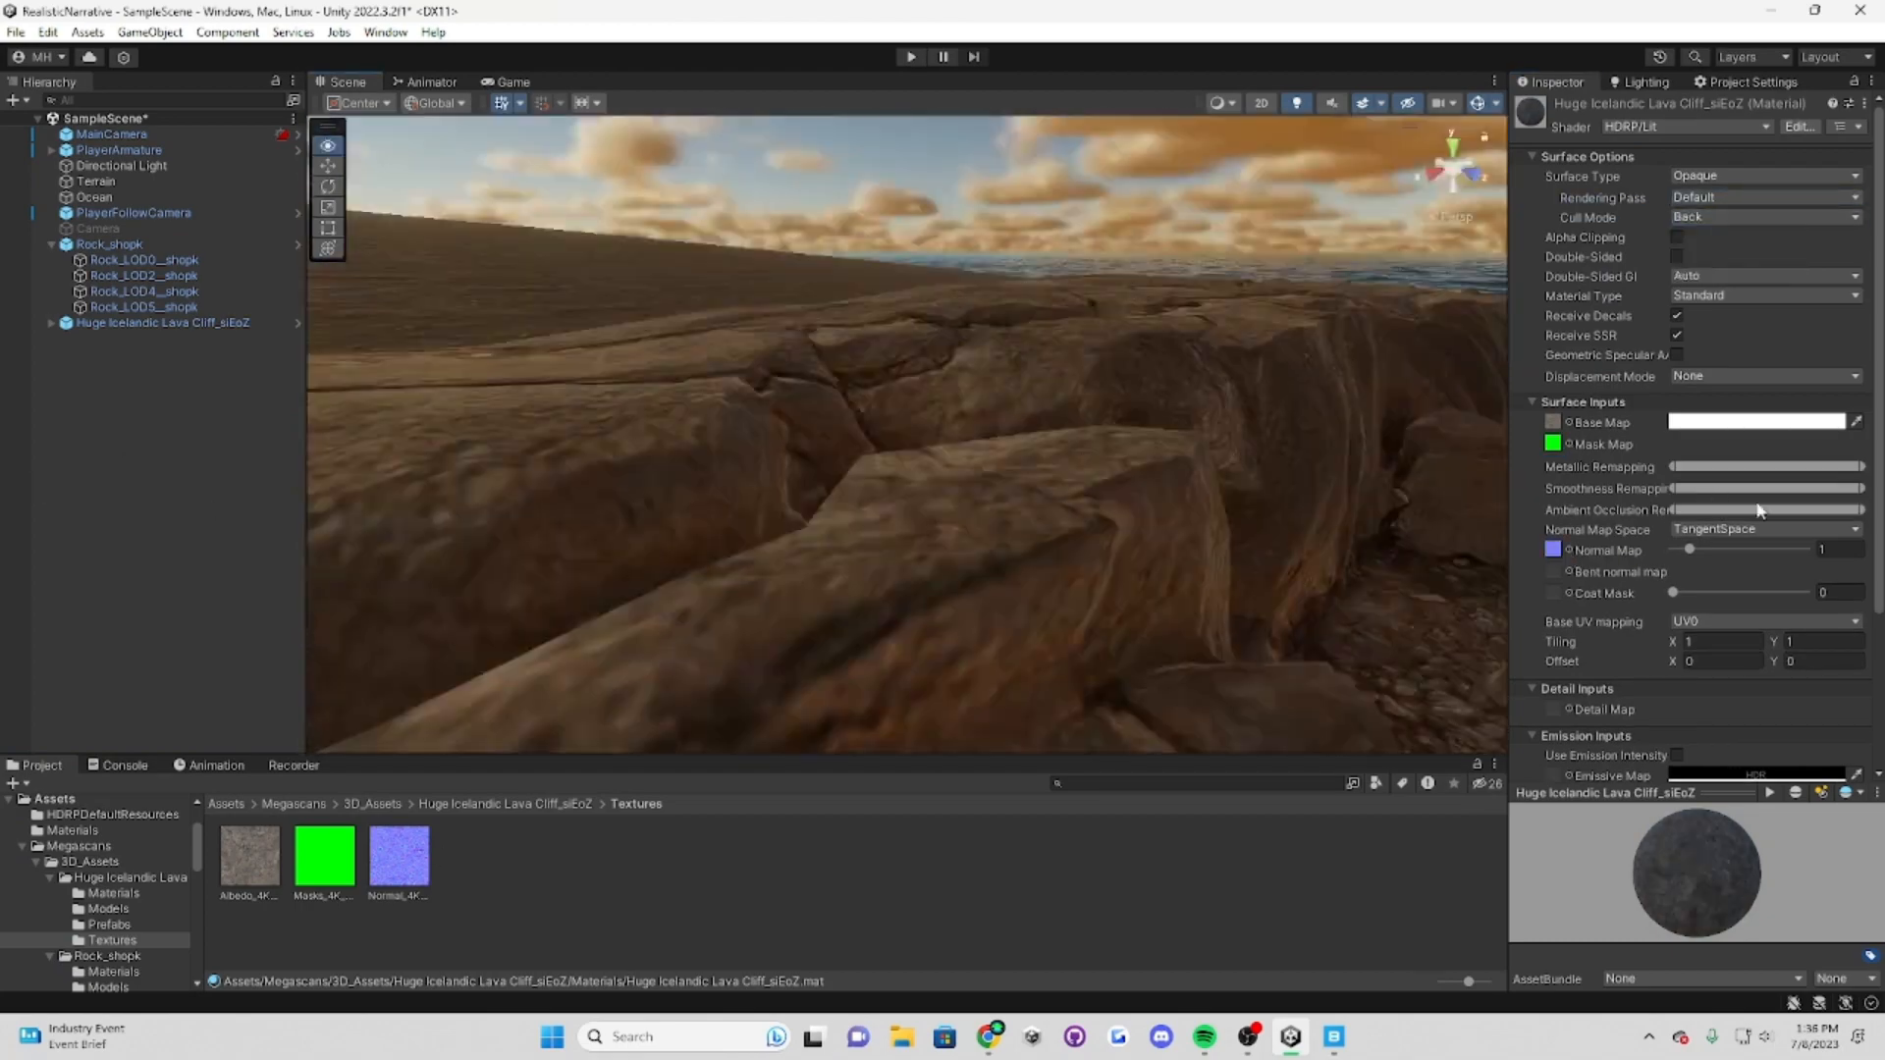
scroll(1629, 687, "down", 5)
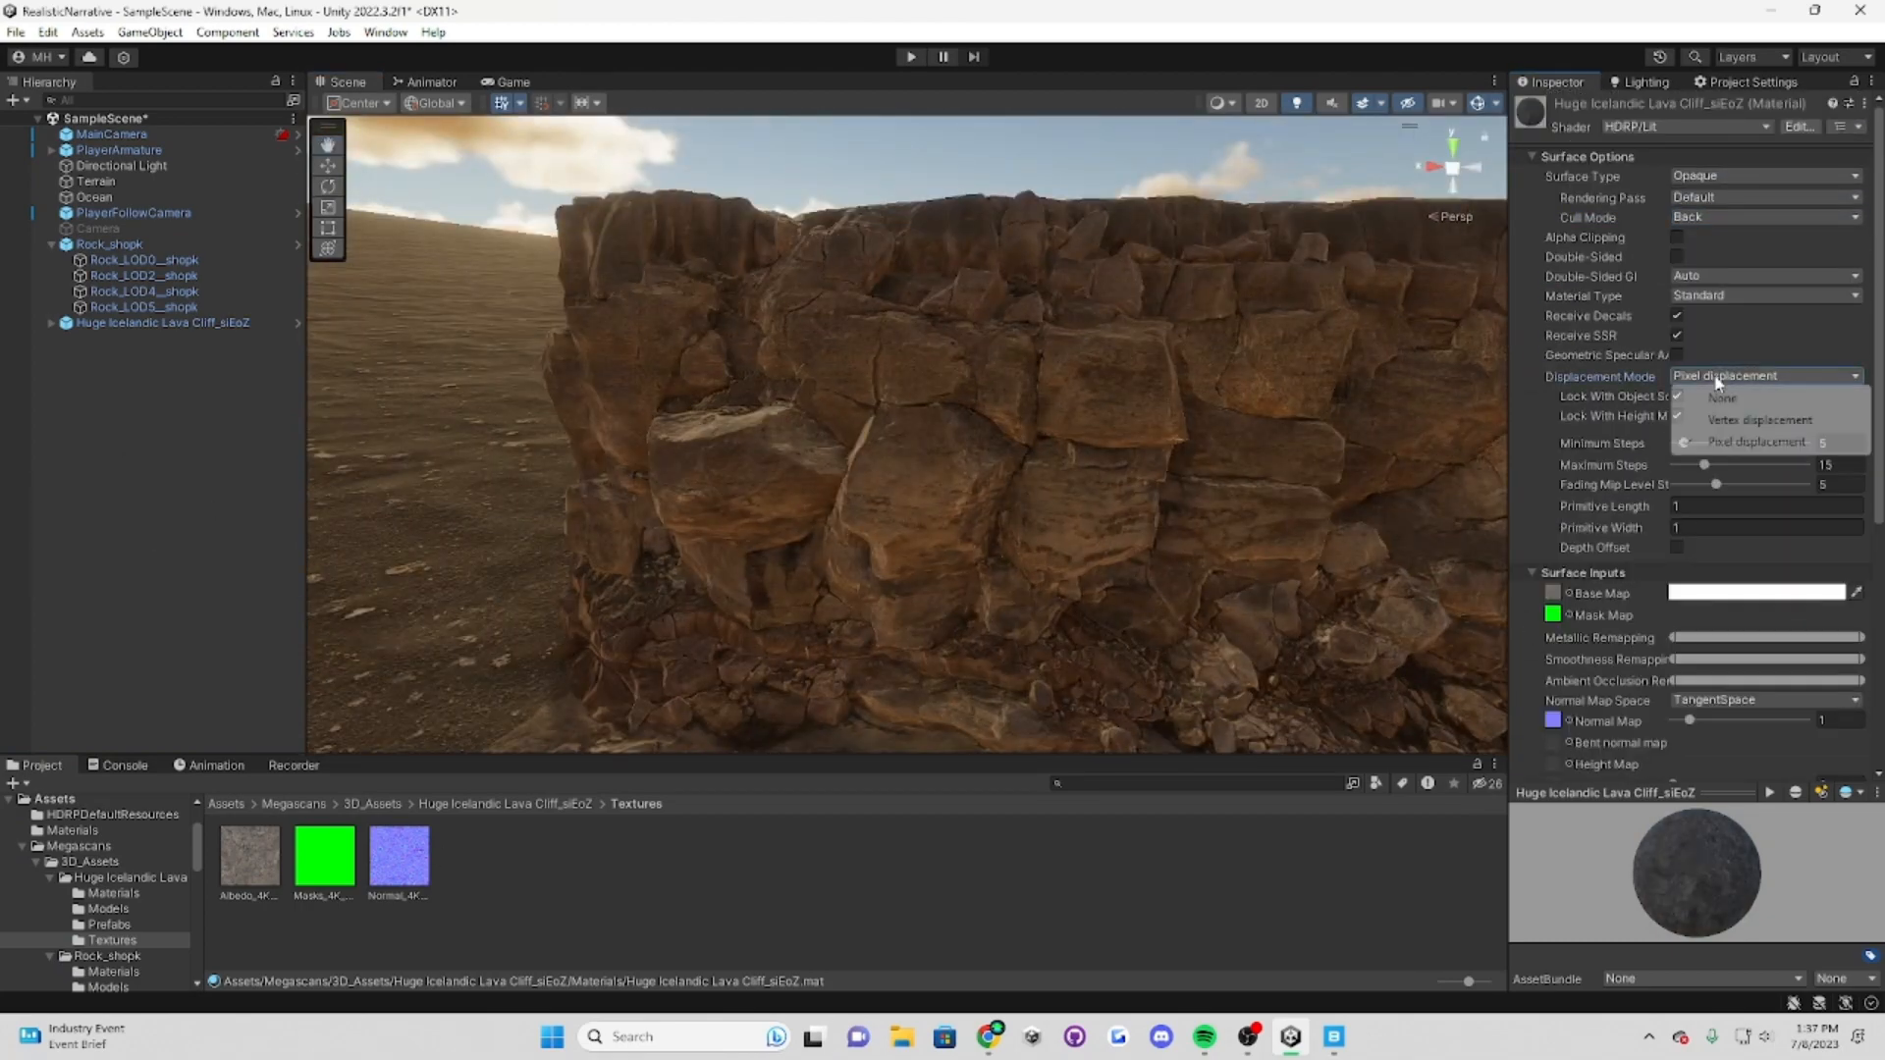
mouse_move(985, 1041)
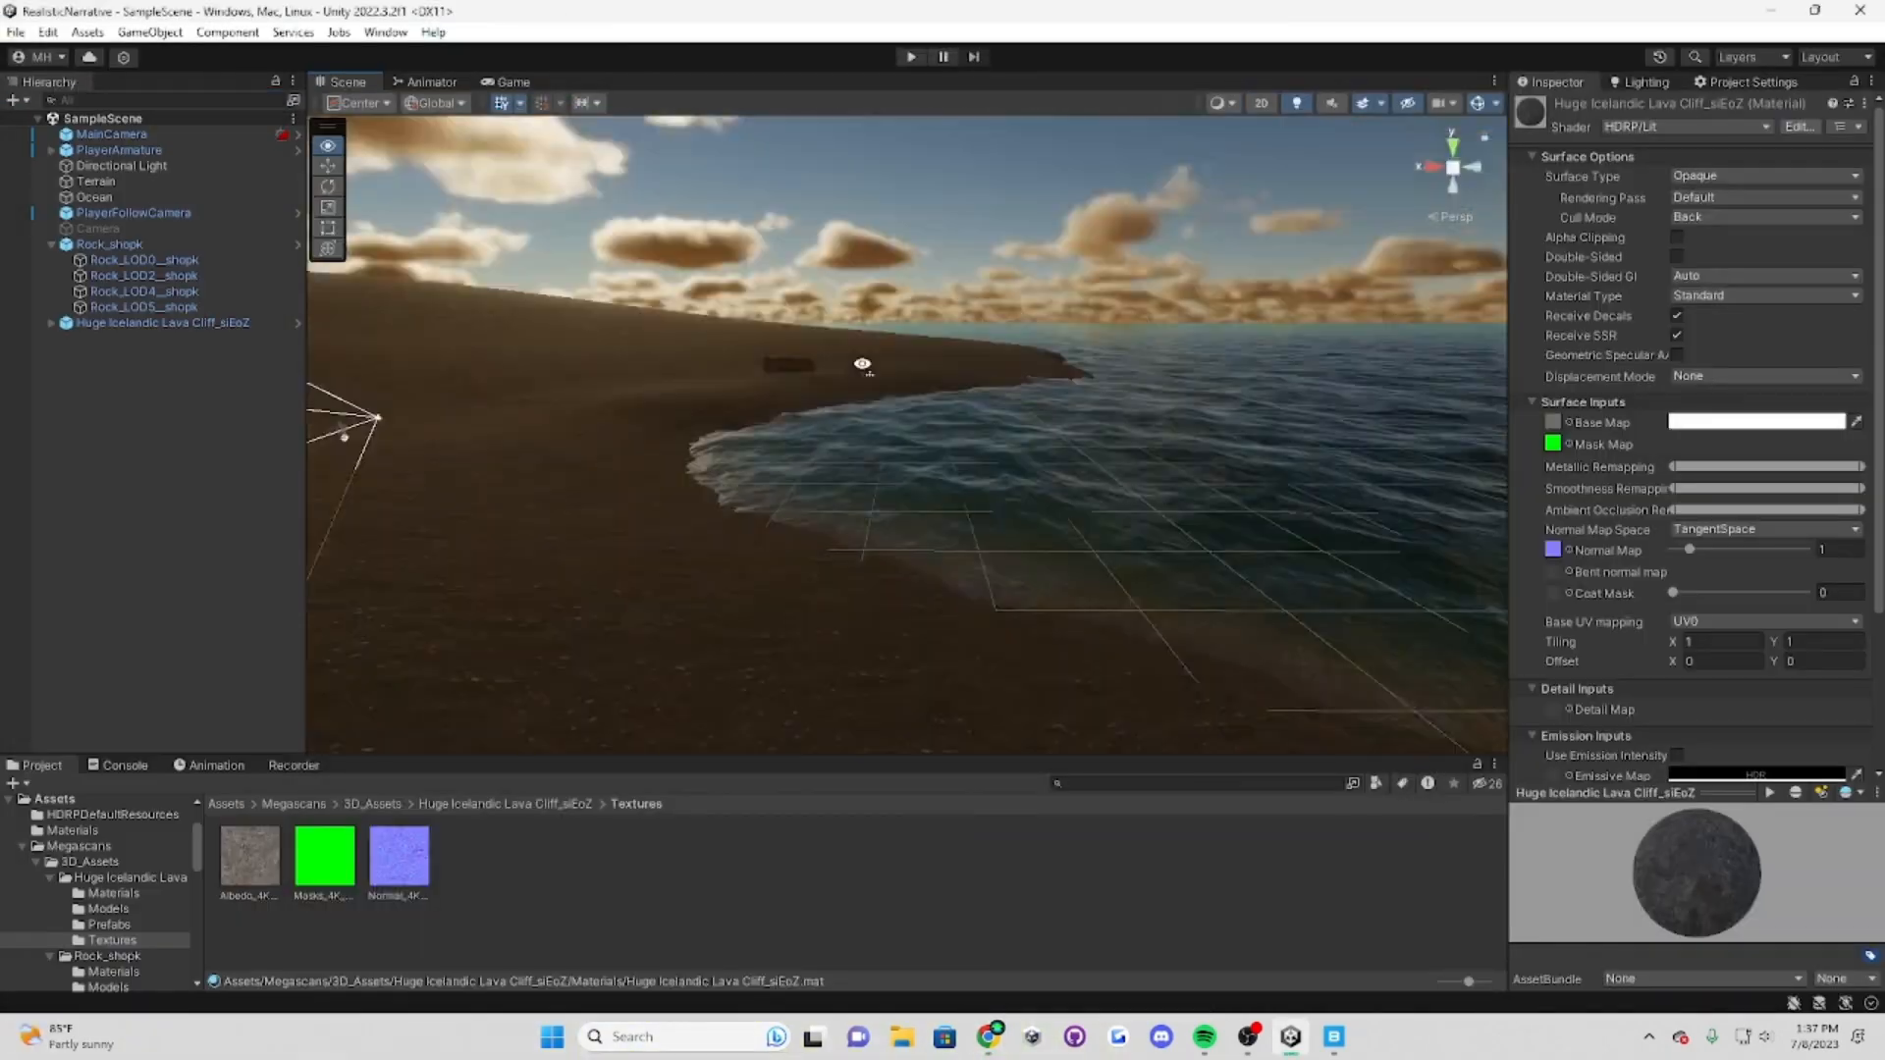
double_click(163, 324)
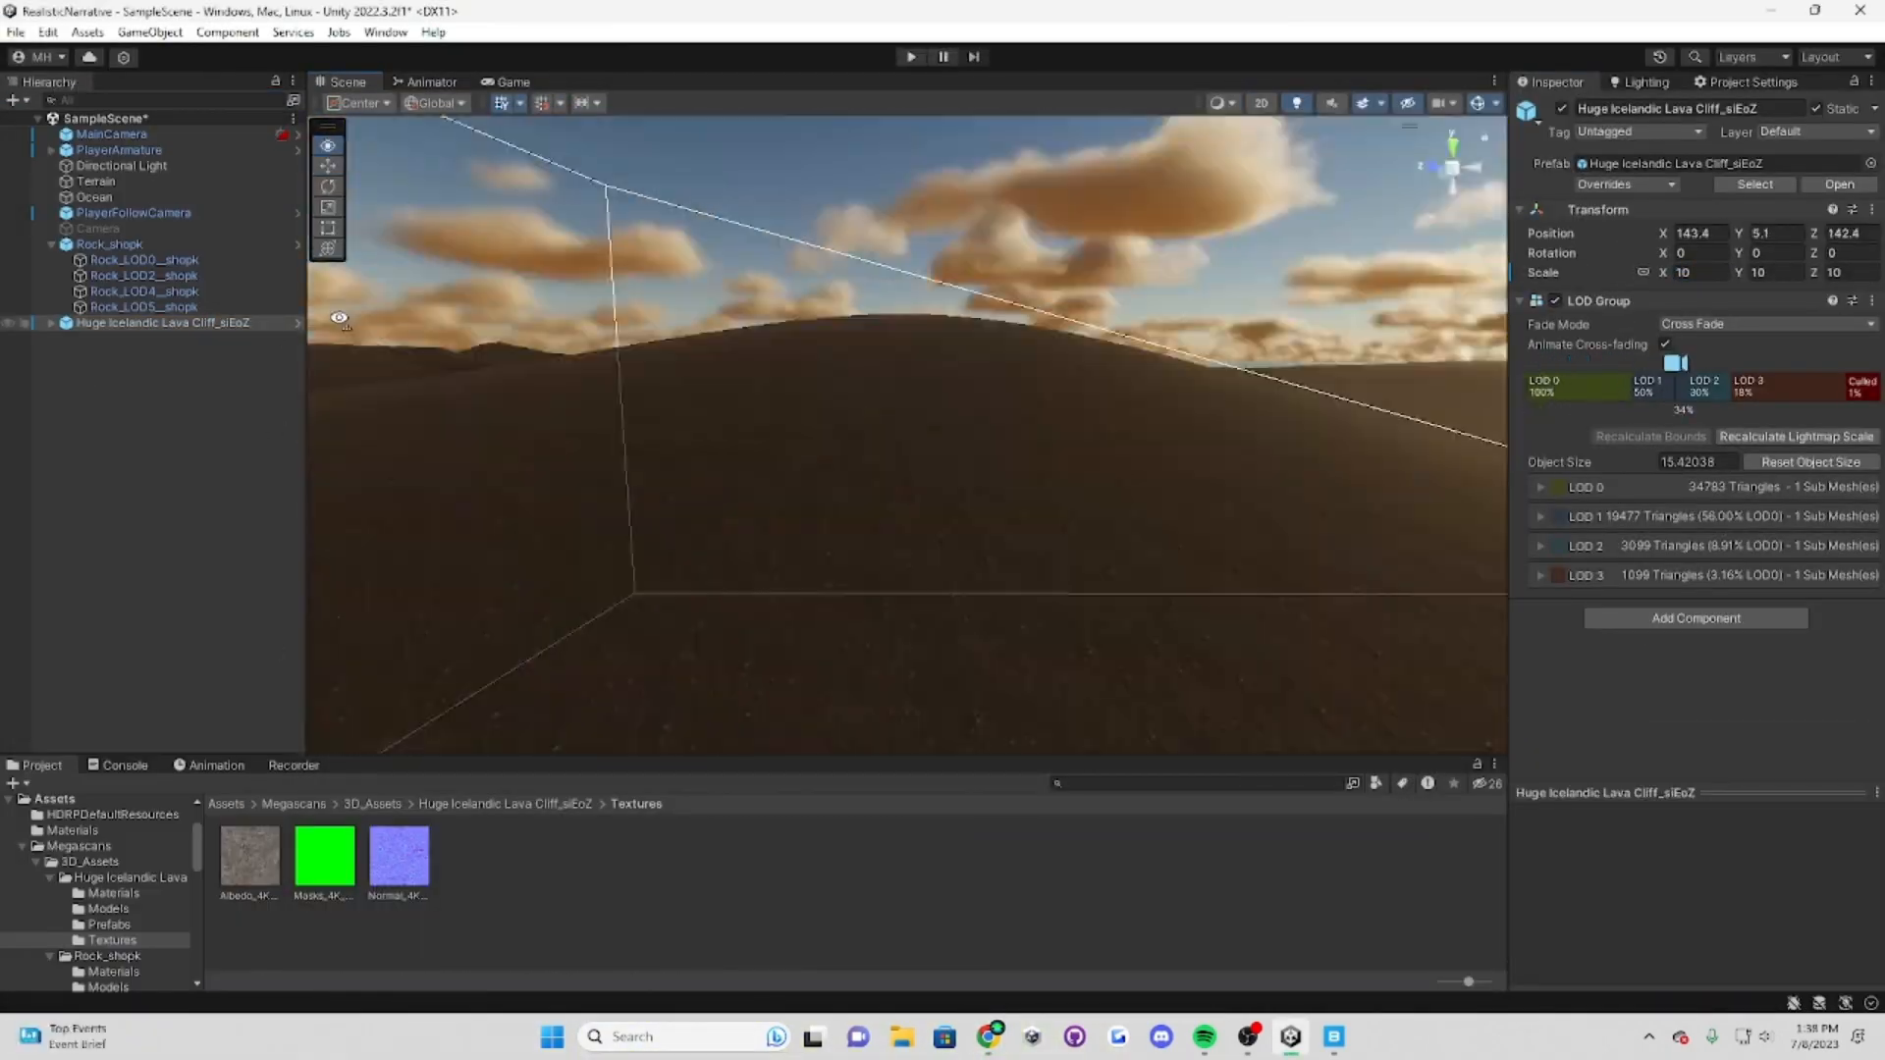
mouse_move(338, 317)
right_mouse_down()
mouse_move(834, 324)
mouse_move(854, 383)
right_mouse_up()
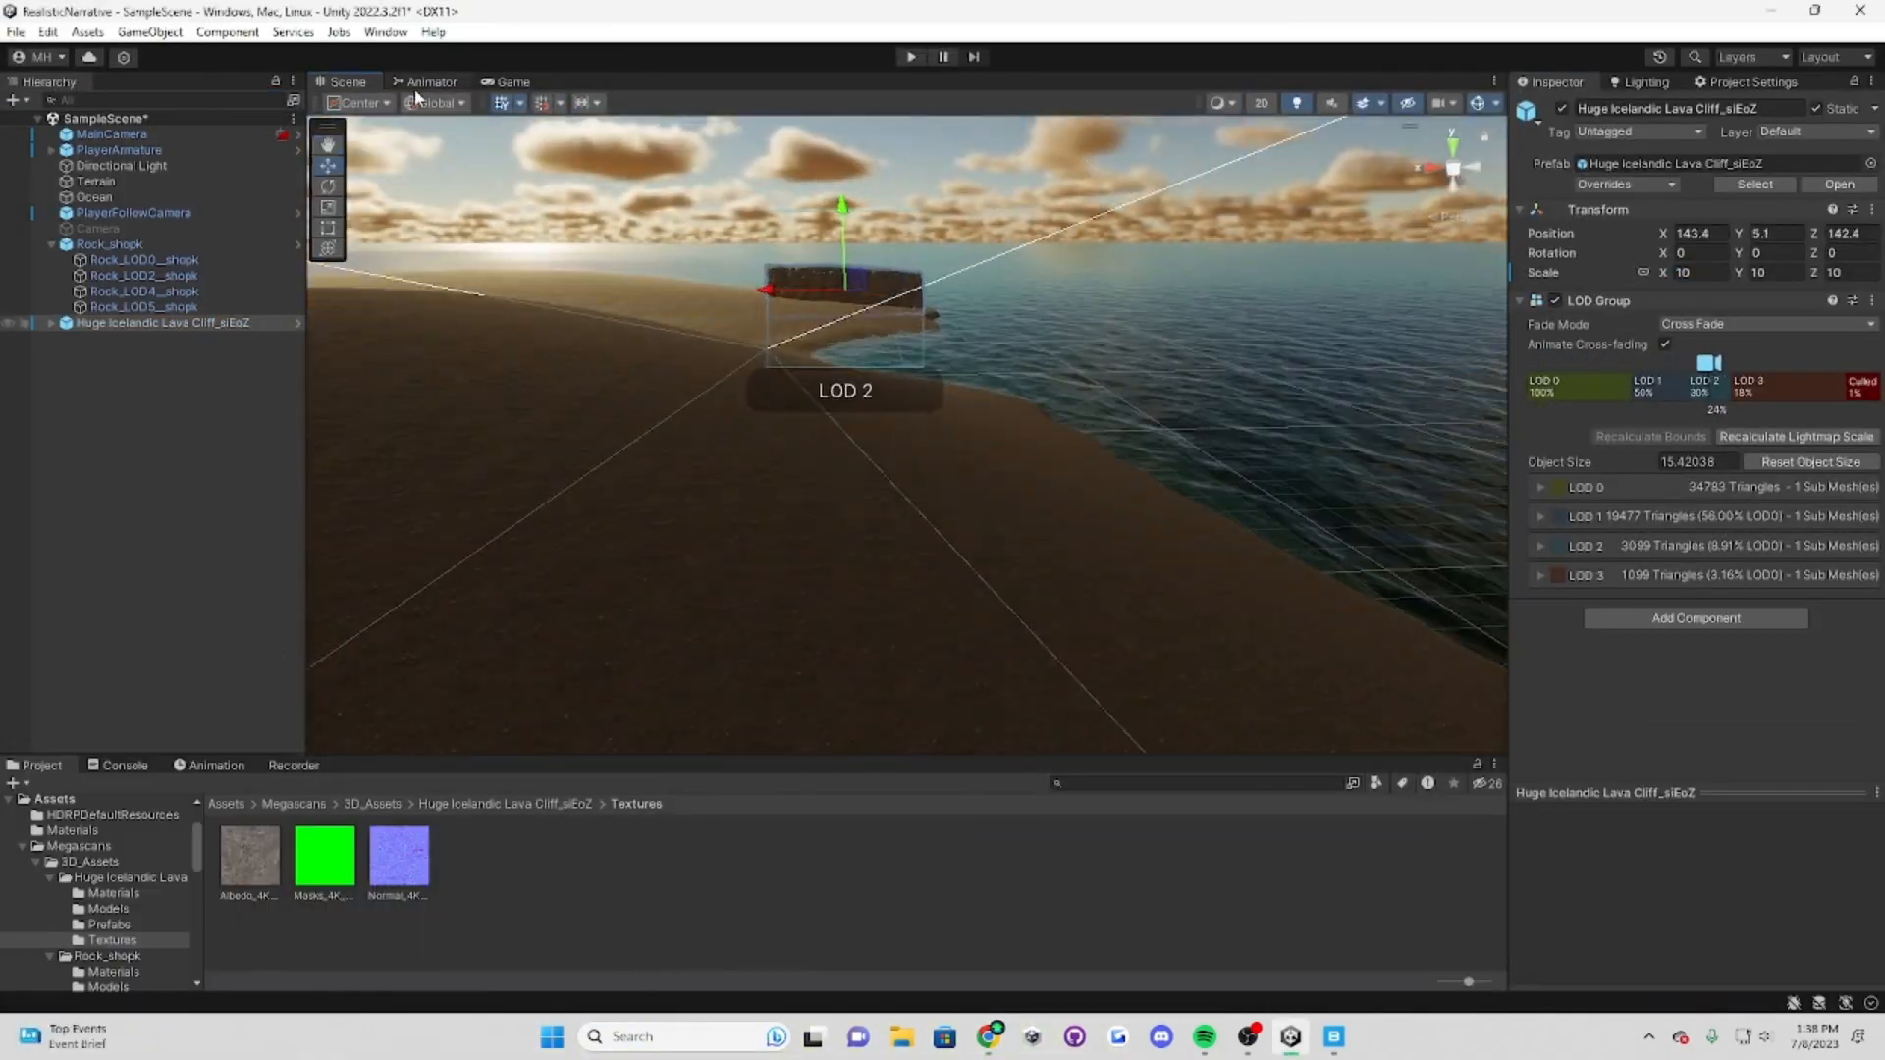
Step: Reshape the terrain along the shoreline with the Set Height brush at strength 1, sampling target heights of -5.313481 and -3.623684 from the seabed
left_click(96, 182)
left_click(1662, 276)
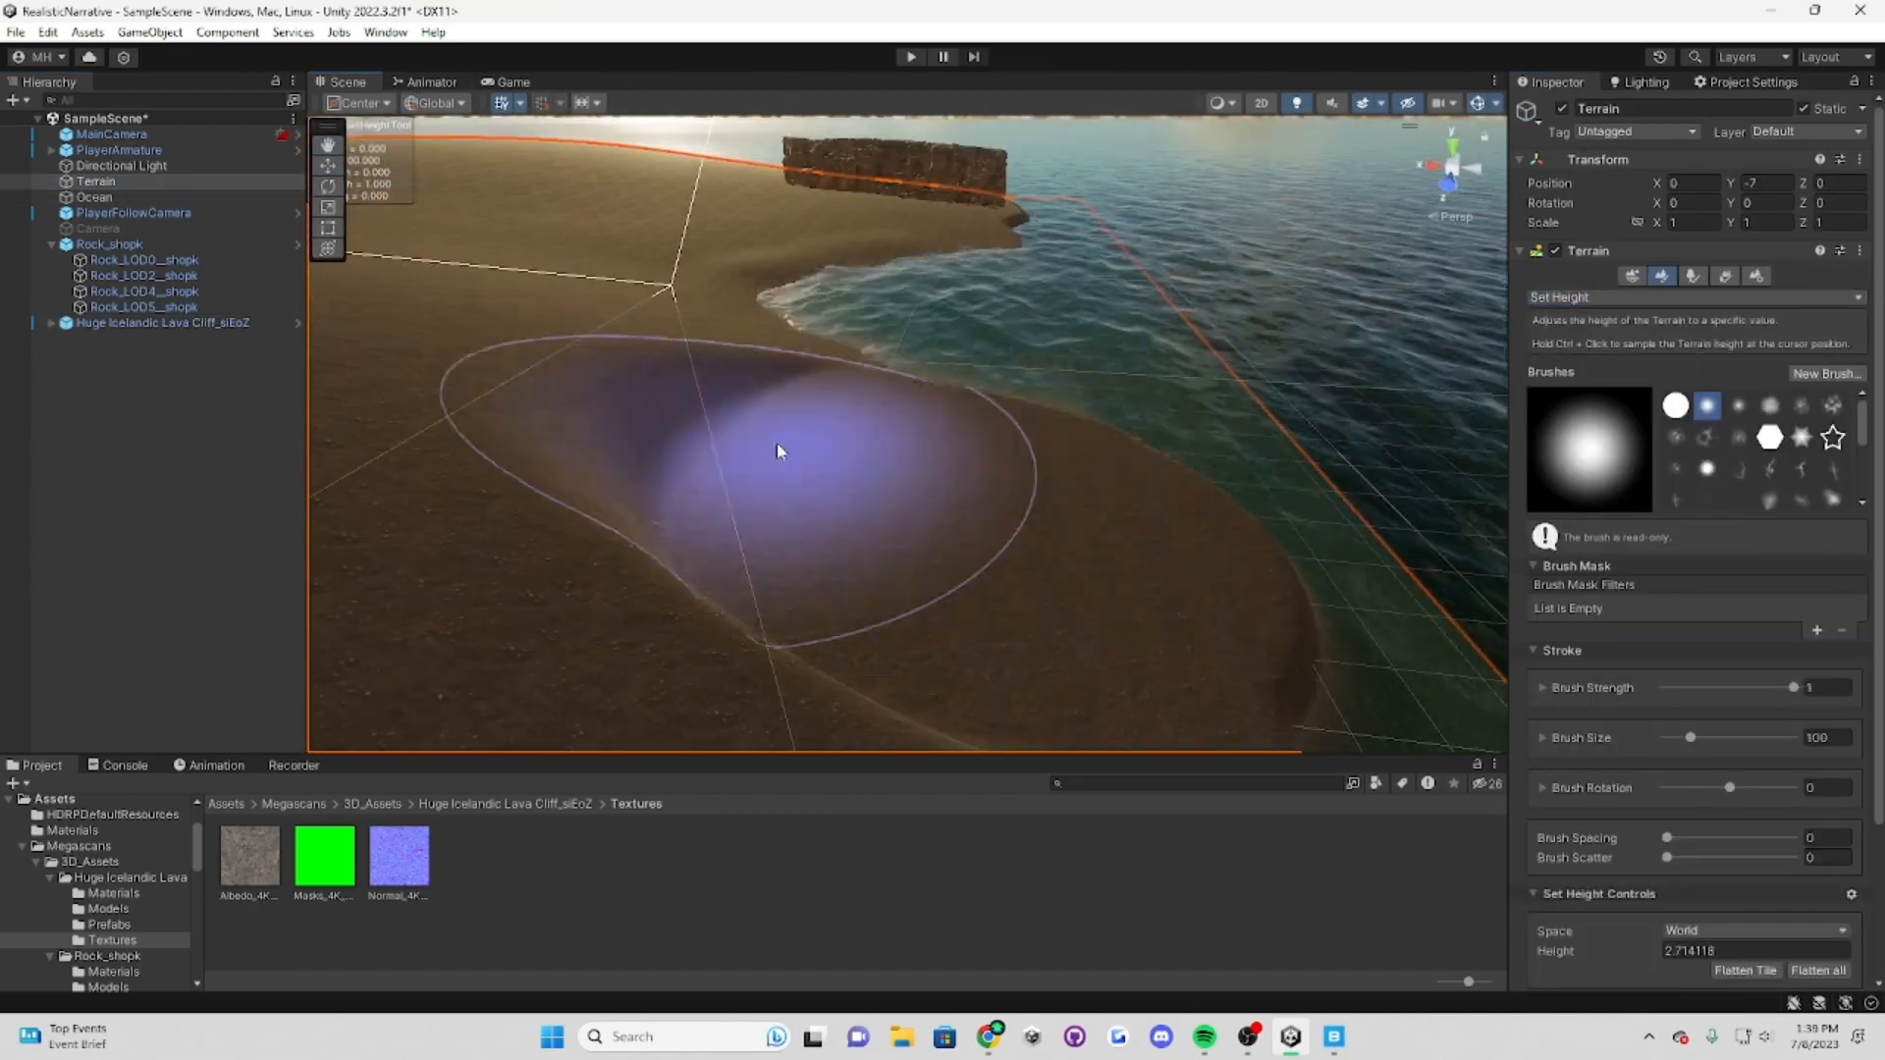
left_click_drag(779, 451, 884, 510)
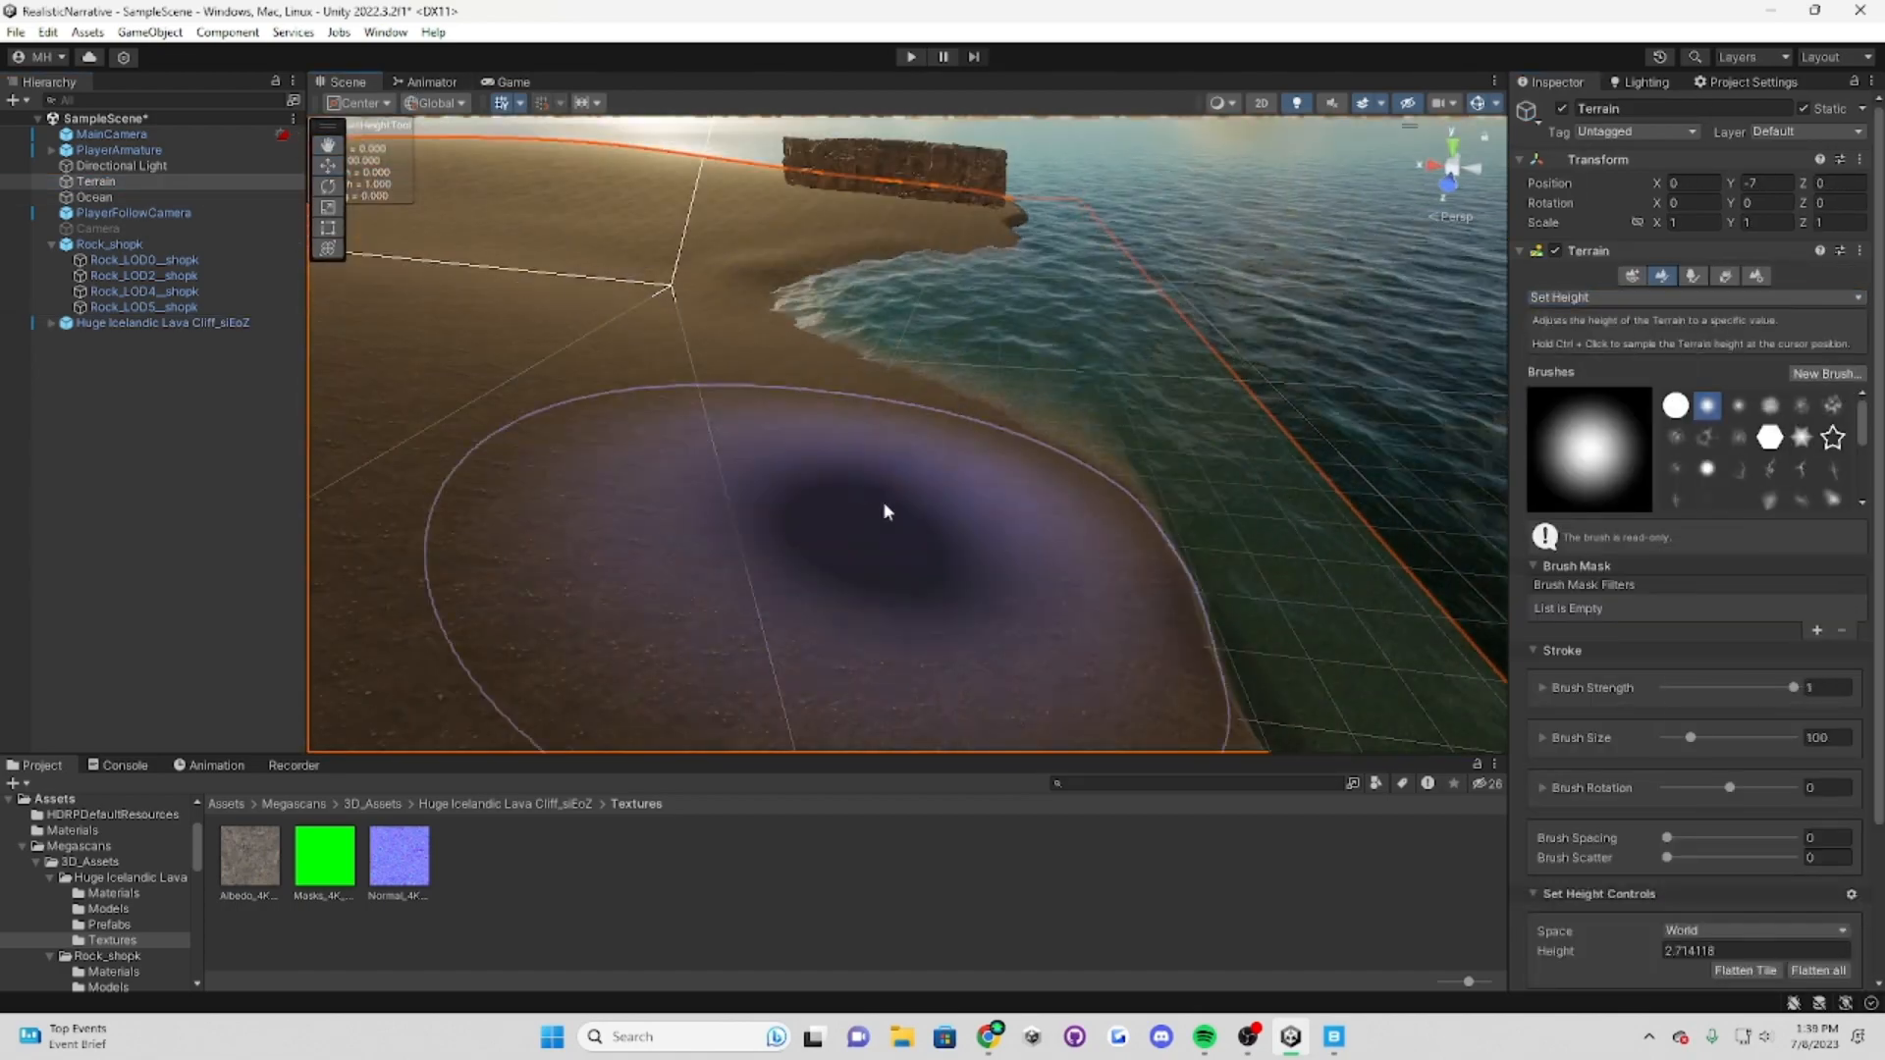
left_click(962, 224, "ctrl")
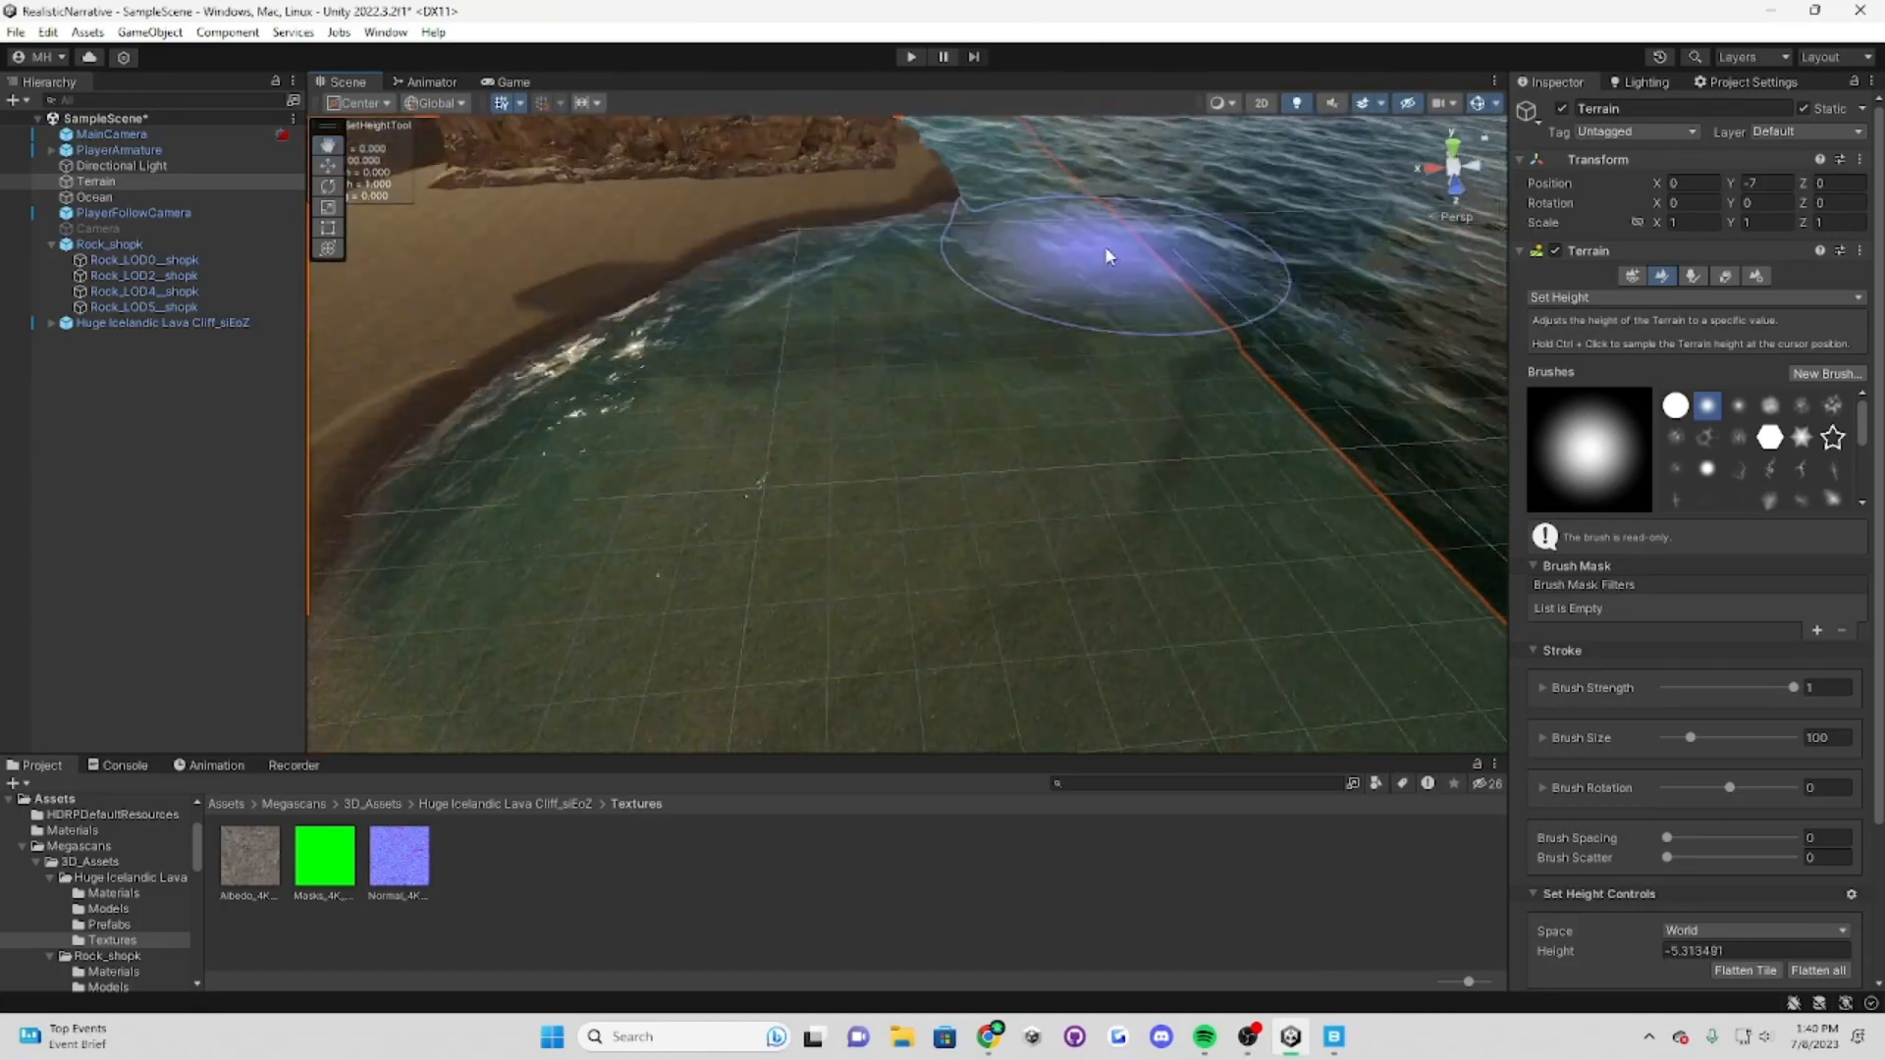
left_click(1041, 332, "ctrl")
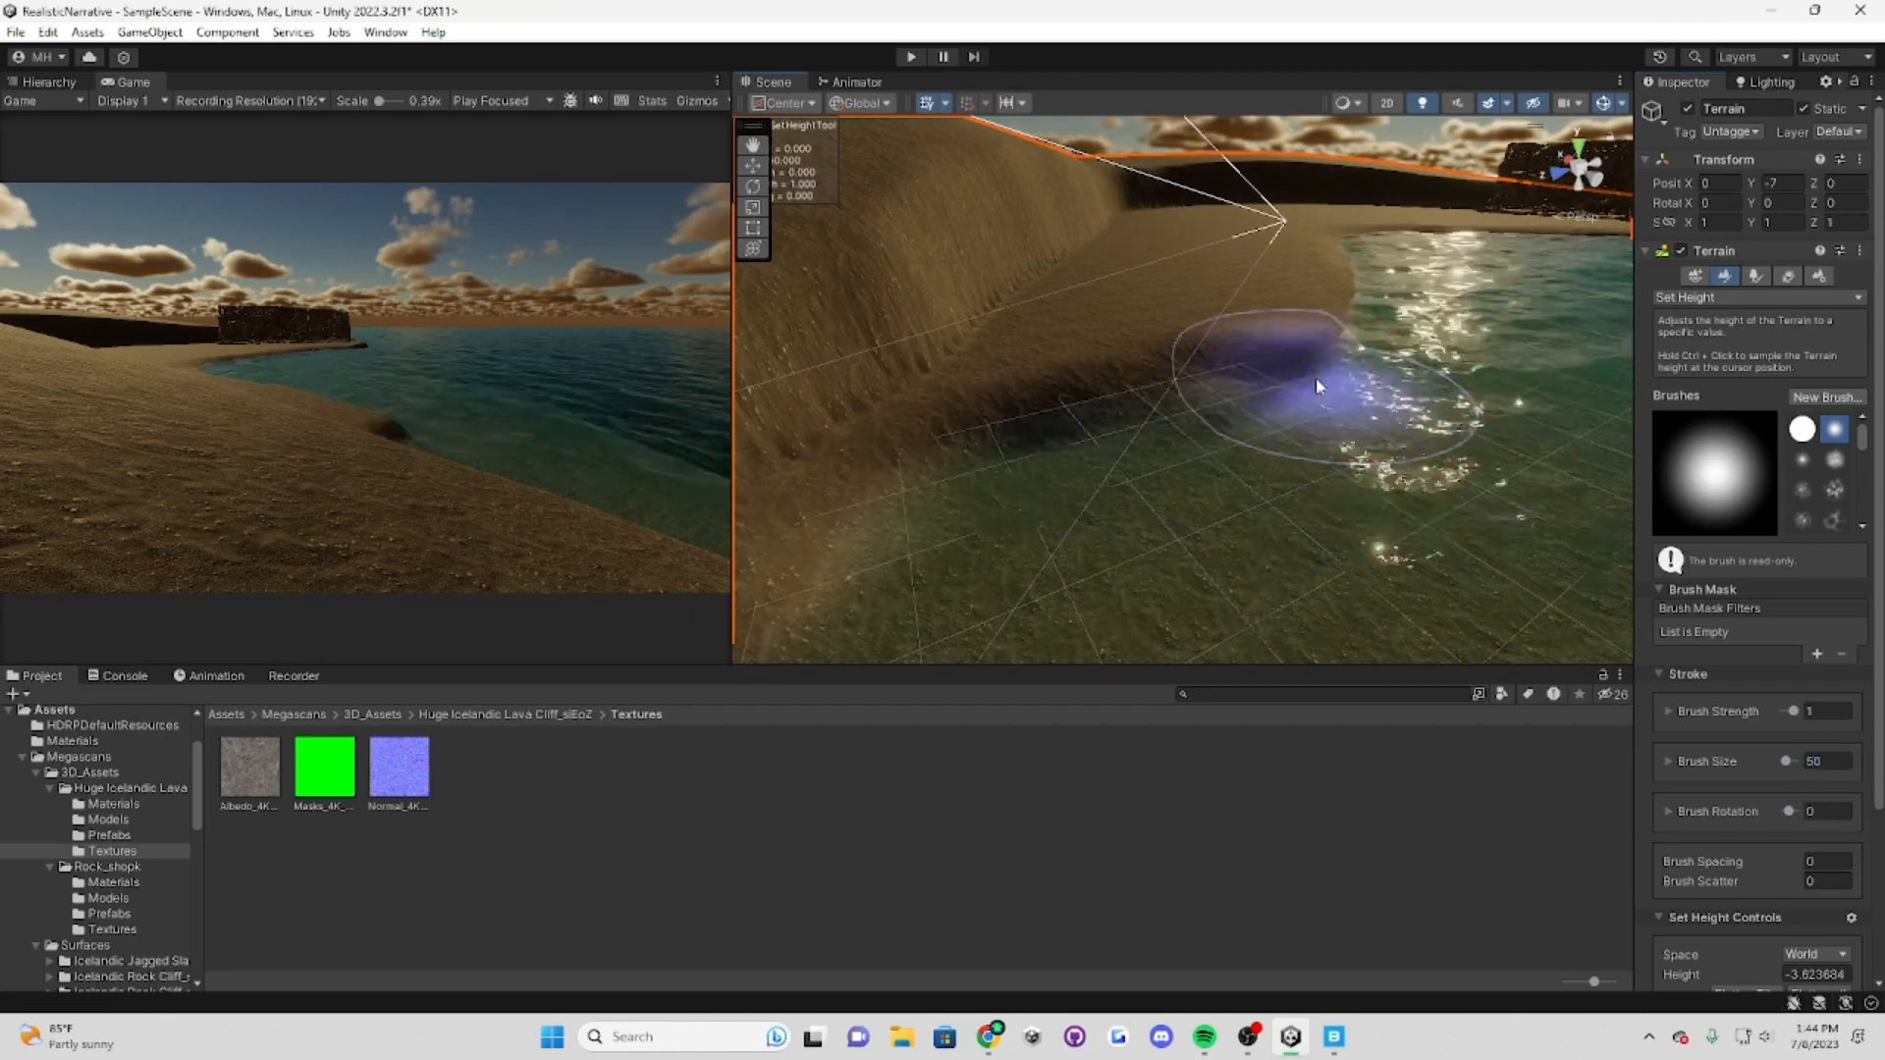
Step: Flatten the shoreline shallows to a sampled height of -1.189398 with the Set Height tool at brush size 50
middle_click_drag(1316, 378, 1421, 354)
left_click(1328, 418, "ctrl")
mouse_move(1328, 418)
right_mouse_down()
mouse_move(1225, 450)
mouse_move(1251, 501)
mouse_move(1460, 593)
right_mouse_up()
left_click(1251, 510)
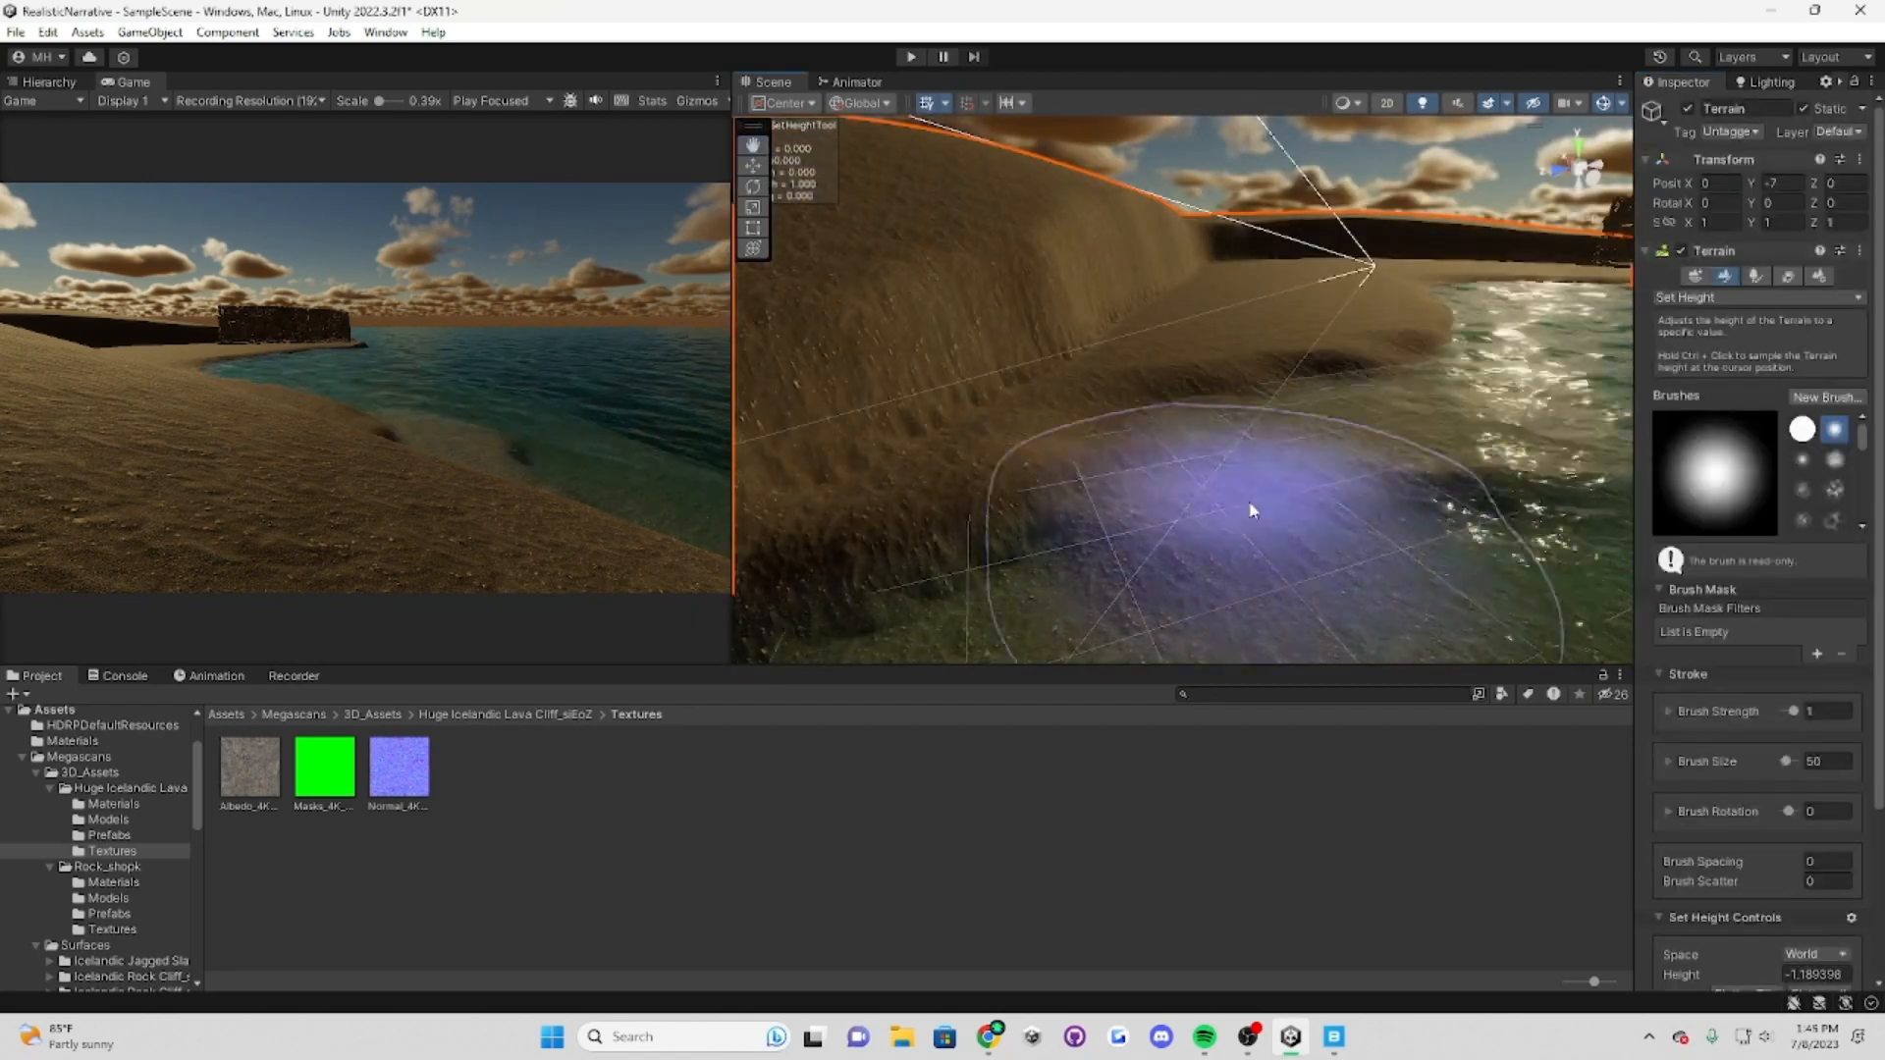
Step: Level the sand dunes to a sampled height of 1.926186 with the Set Height tool, using brush size 33
left_click_drag(1768, 766, 1747, 771)
scroll(1346, 189, "up", 3)
mouse_move(1276, 461)
right_mouse_down()
mouse_move(1268, 322)
mouse_move(1148, 400)
mouse_move(1250, 294)
mouse_move(1275, 425)
mouse_move(1147, 172)
mouse_move(1100, 432)
right_mouse_up()
right_click_drag(1224, 356, 1291, 546)
right_click_drag(896, 583, 1346, 451)
left_click(995, 423, "ctrl")
mouse_move(975, 357)
right_mouse_down()
mouse_move(1094, 539)
mouse_move(1090, 387)
mouse_move(1246, 320)
mouse_move(741, 192)
mouse_move(890, 423)
right_mouse_up()
left_click(1094, 539)
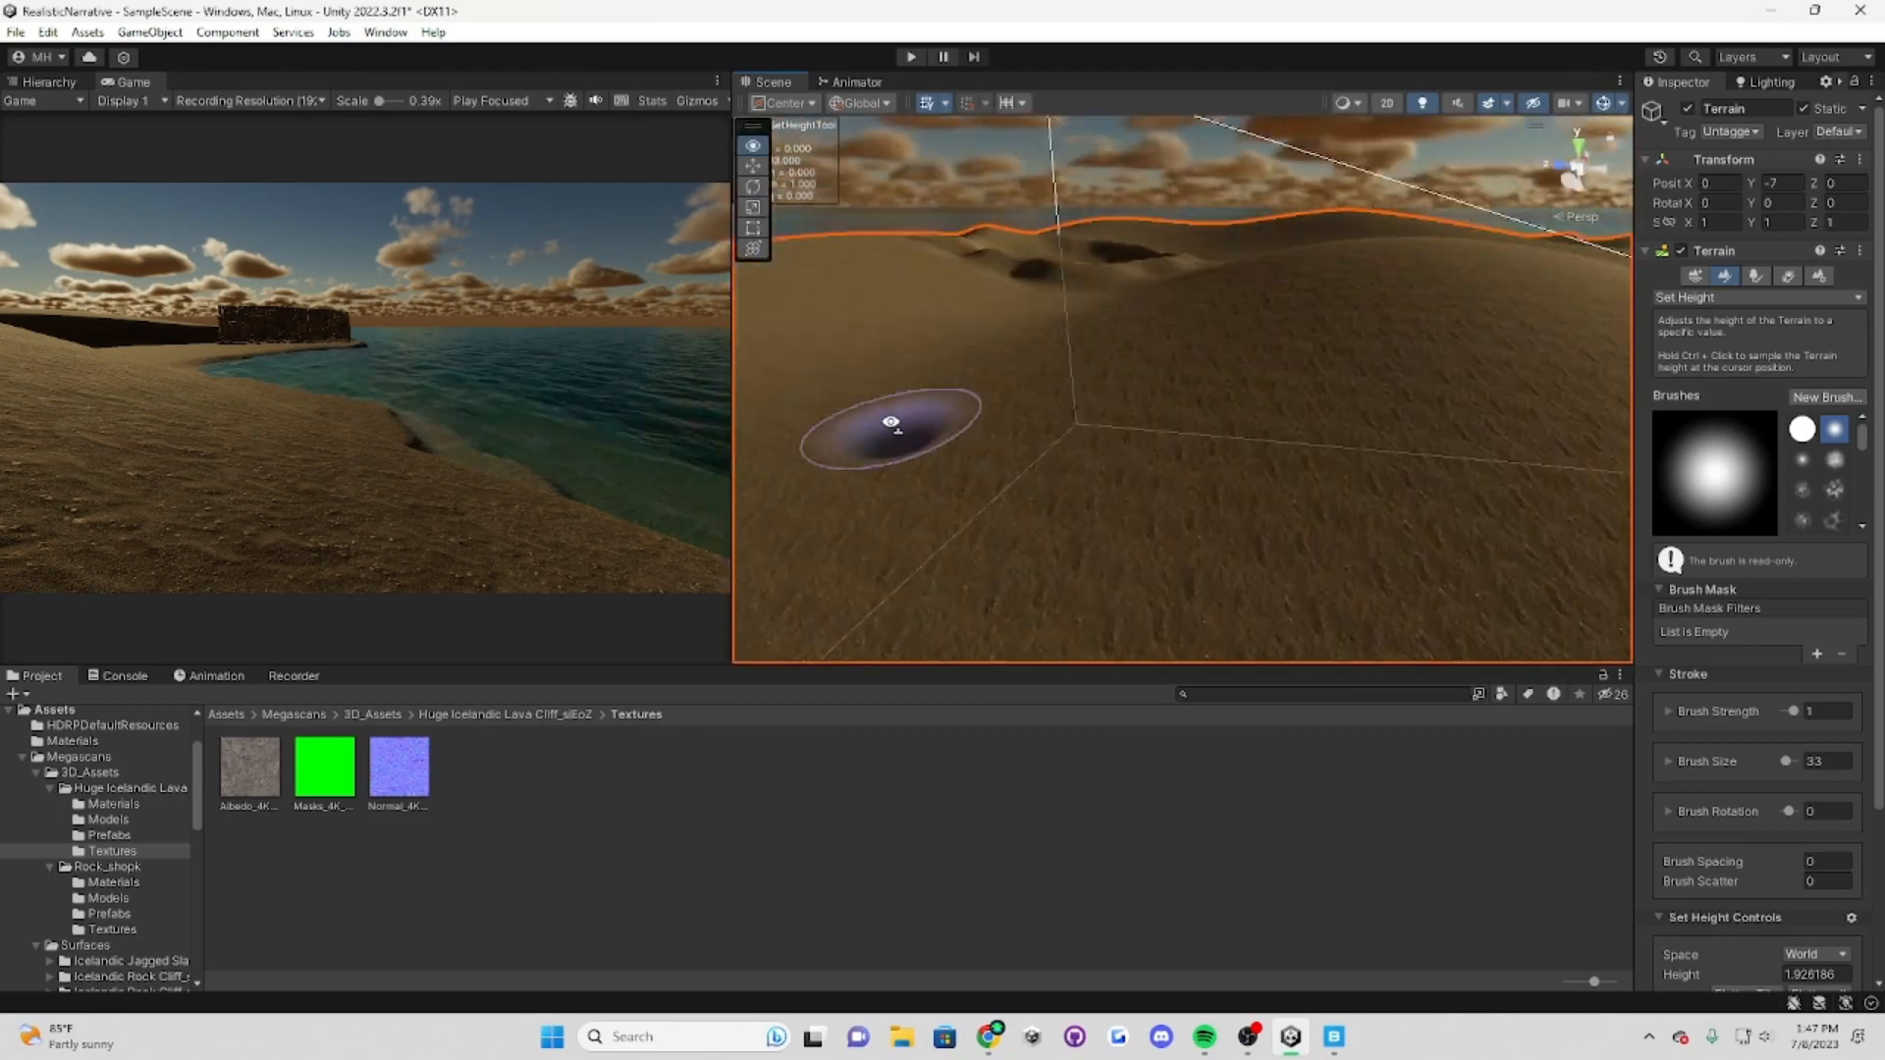
Step: Build up the dunes beside the bay with Raise or Lower Terrain, using brush size 100 and strength 0.05
left_click(1836, 738)
type("100")
mouse_move(1424, 432)
right_mouse_down()
mouse_move(1147, 221)
mouse_move(1111, 491)
right_mouse_up()
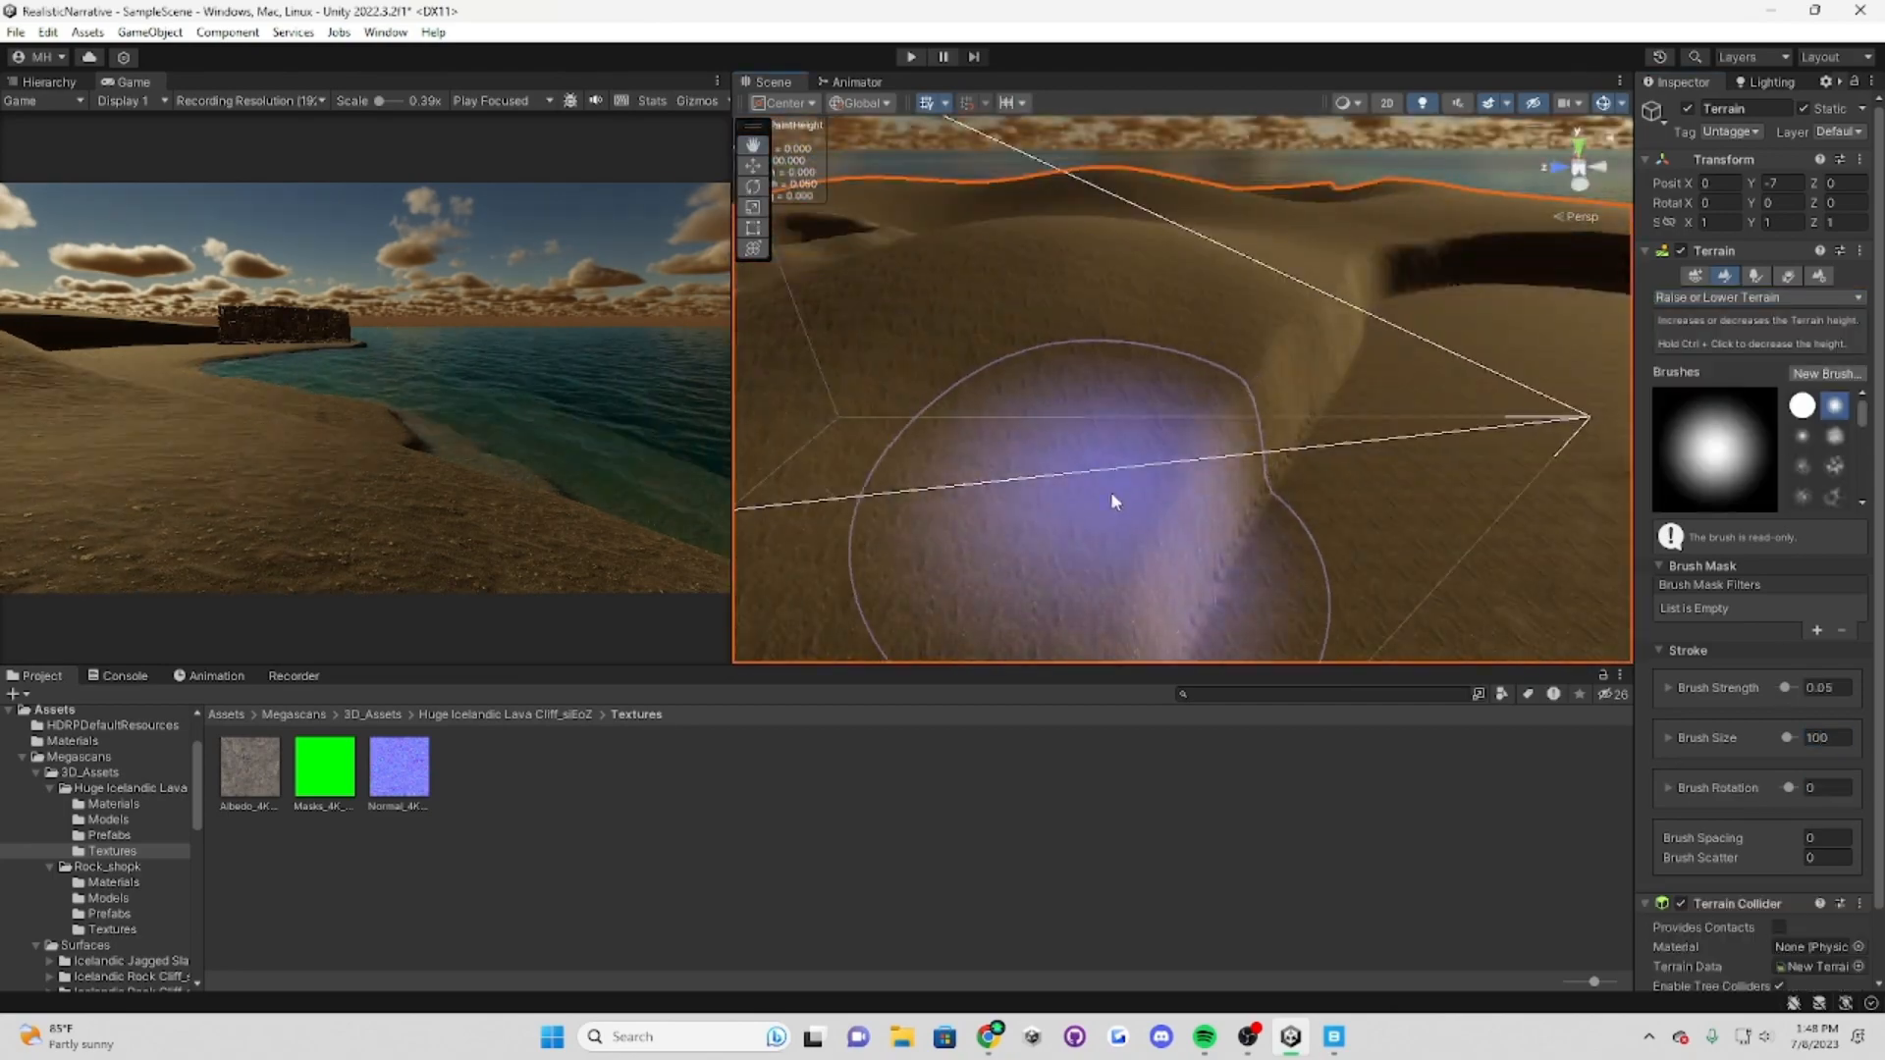
right_click_drag(948, 246, 1409, 361)
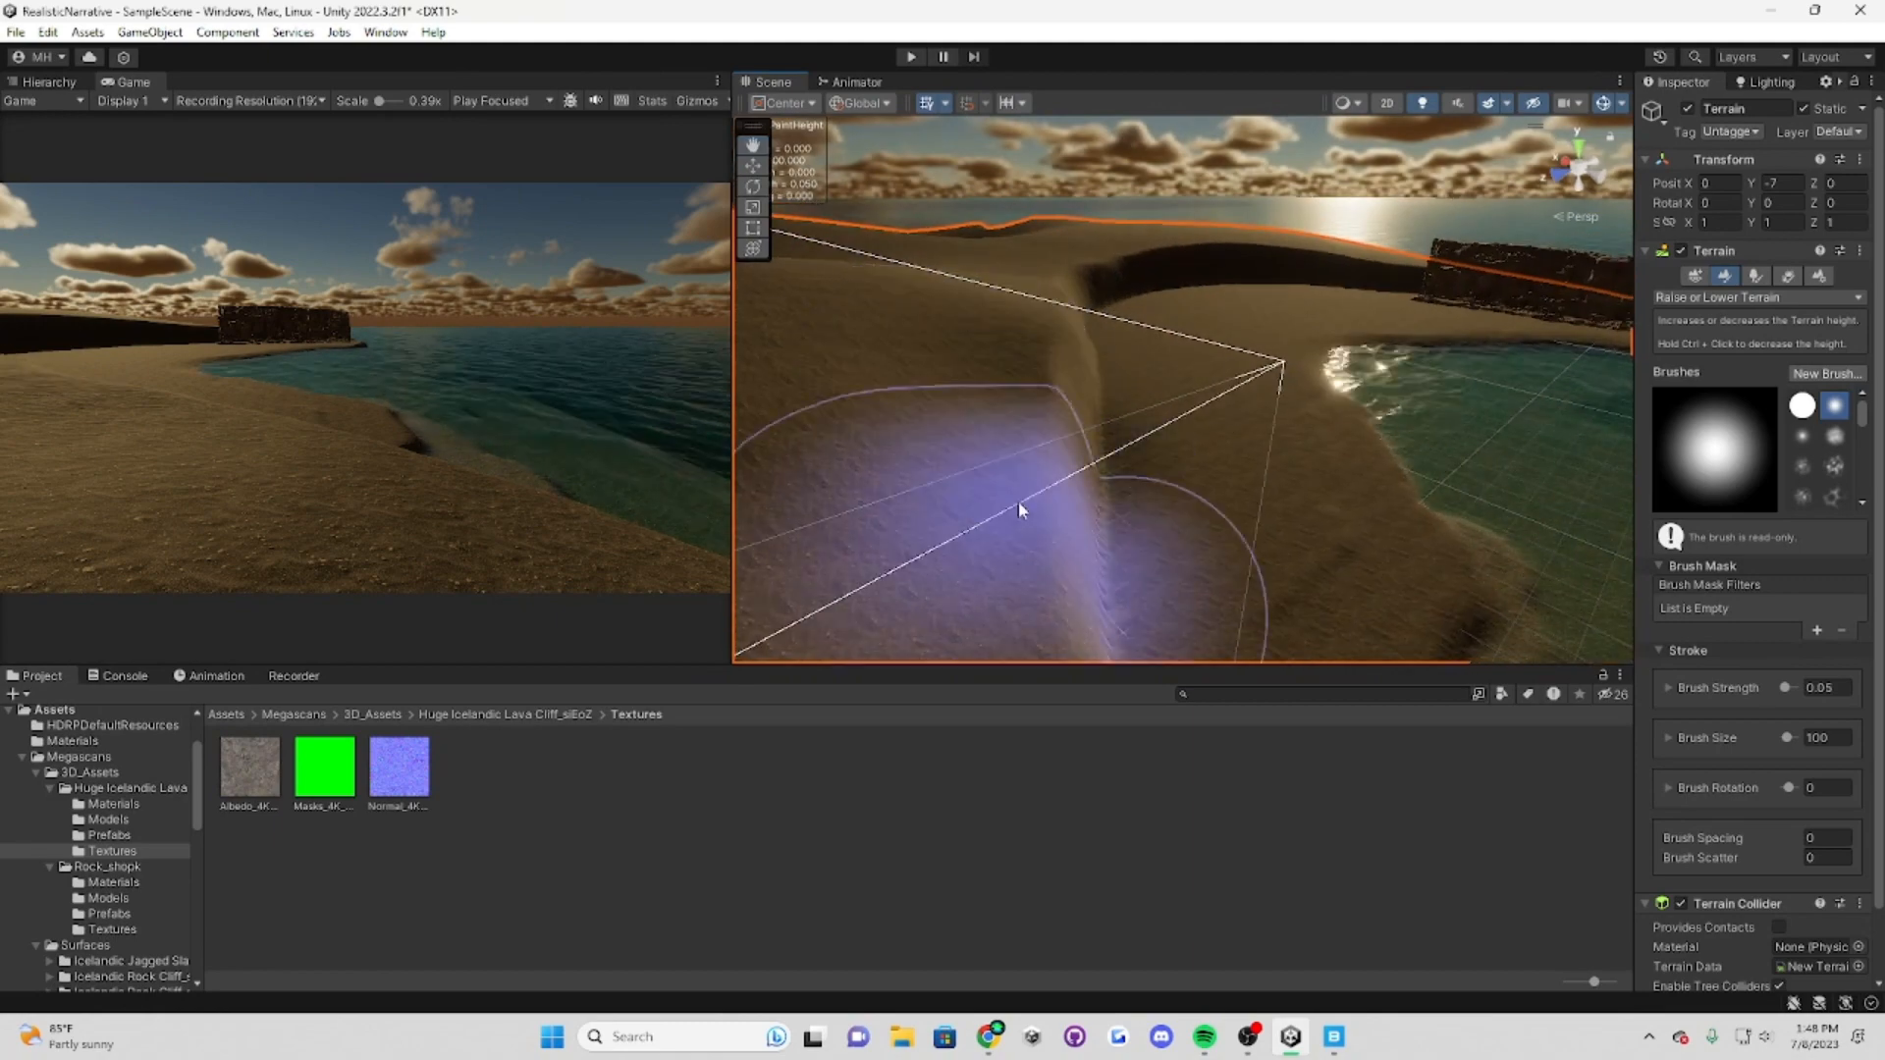
left_click_drag(1018, 510, 1021, 575, "alt")
left_click_drag(1119, 383, 953, 373, "alt")
left_click_drag(891, 499, 1439, 408, "alt")
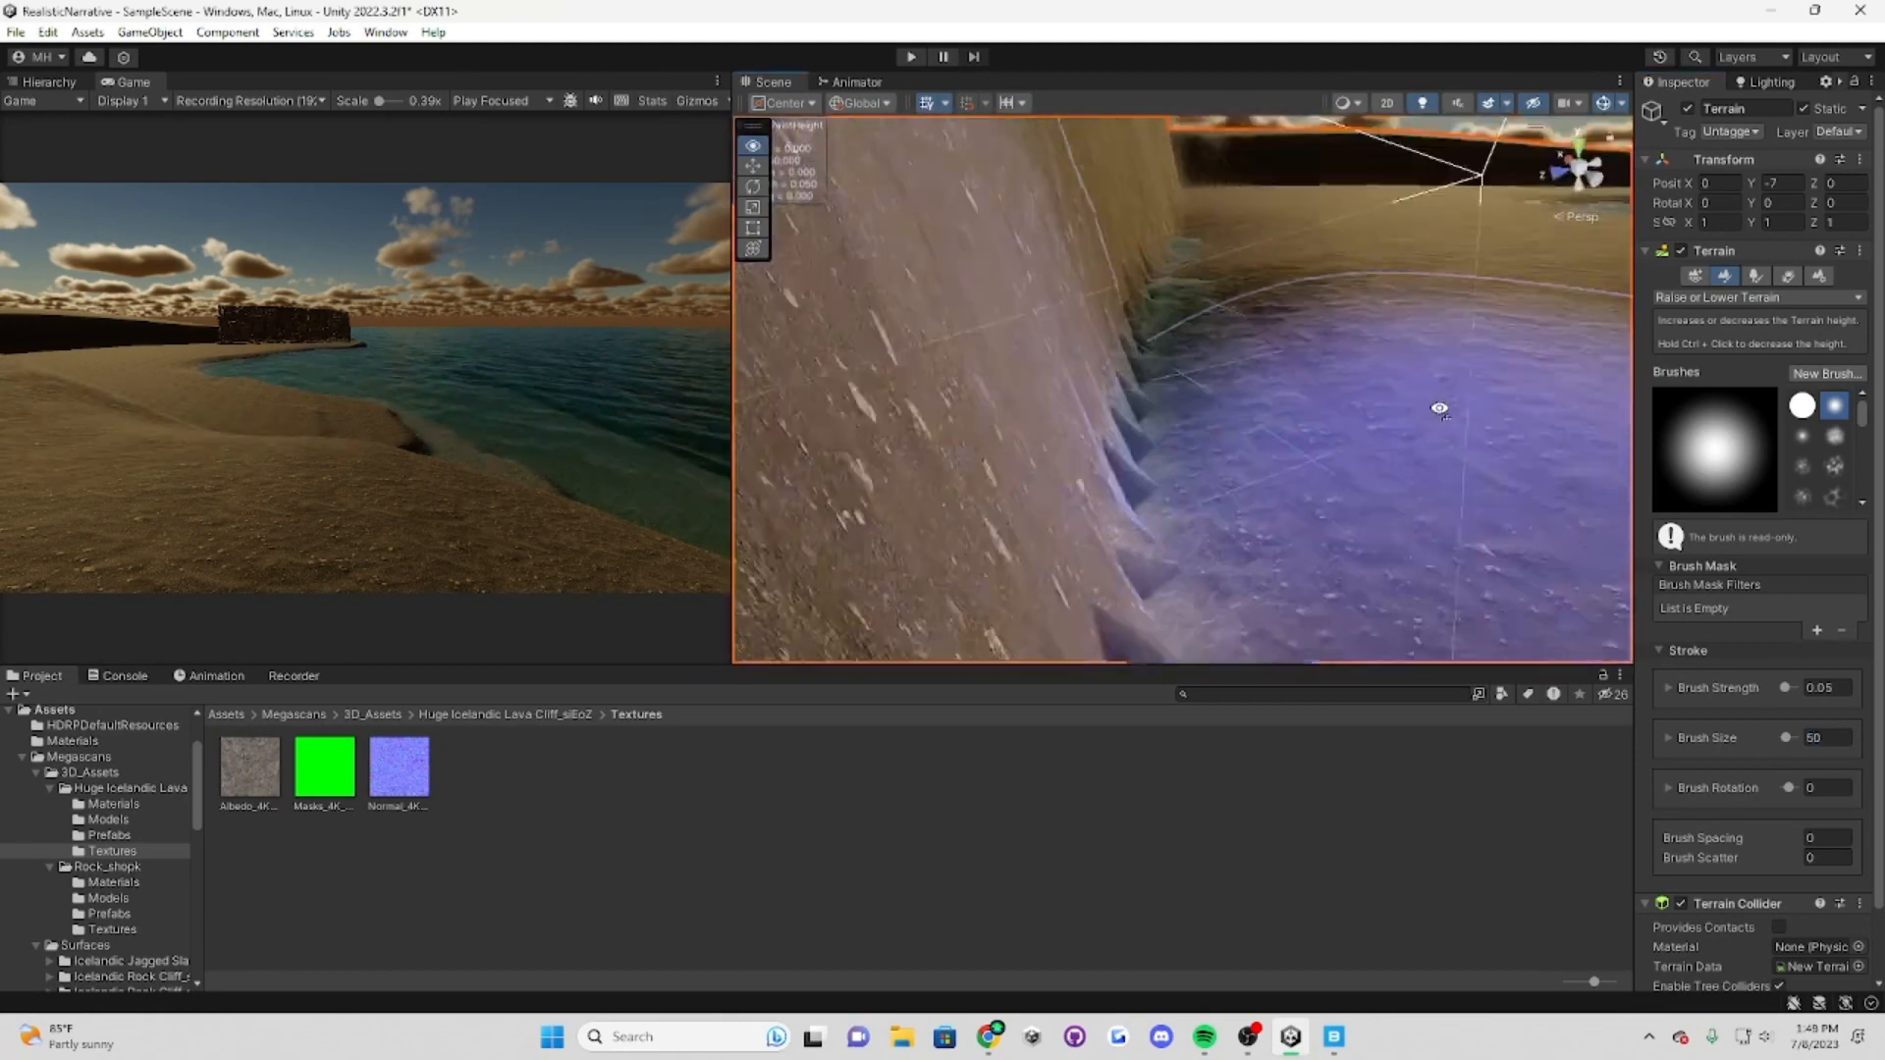
Step: Sculpt the ground at the foot of the steep terrain wall with Raise or Lower Terrain at brush size 25
scroll(1439, 408, "down", 2)
left_click(1826, 737)
type("25")
mouse_move(1126, 331)
right_mouse_down()
mouse_move(1123, 203)
mouse_move(1157, 370)
right_mouse_up()
Step: Soften the sculpted terrain with the Smooth Height tool at brush size 15
key("F3")
scroll(1157, 370, "up", 2)
left_click(1827, 714)
type("15")
mouse_move(1375, 462)
right_mouse_down()
mouse_move(1043, 480)
mouse_move(880, 552)
mouse_move(1498, 430)
mouse_move(1257, 452)
mouse_move(1400, 446)
mouse_move(1284, 450)
mouse_move(1351, 320)
mouse_move(1092, 471)
mouse_move(1422, 572)
mouse_move(1527, 394)
mouse_move(1346, 547)
mouse_move(1451, 387)
mouse_move(1085, 438)
mouse_move(873, 398)
mouse_move(1346, 328)
mouse_move(993, 438)
mouse_move(1148, 460)
mouse_move(1276, 511)
right_mouse_up()
Step: Extend the high plateau behind the rock cliff with the Set Height tool at a sampled height of 38.04242, brush size 33
left_click(1757, 297)
left_click(1718, 362)
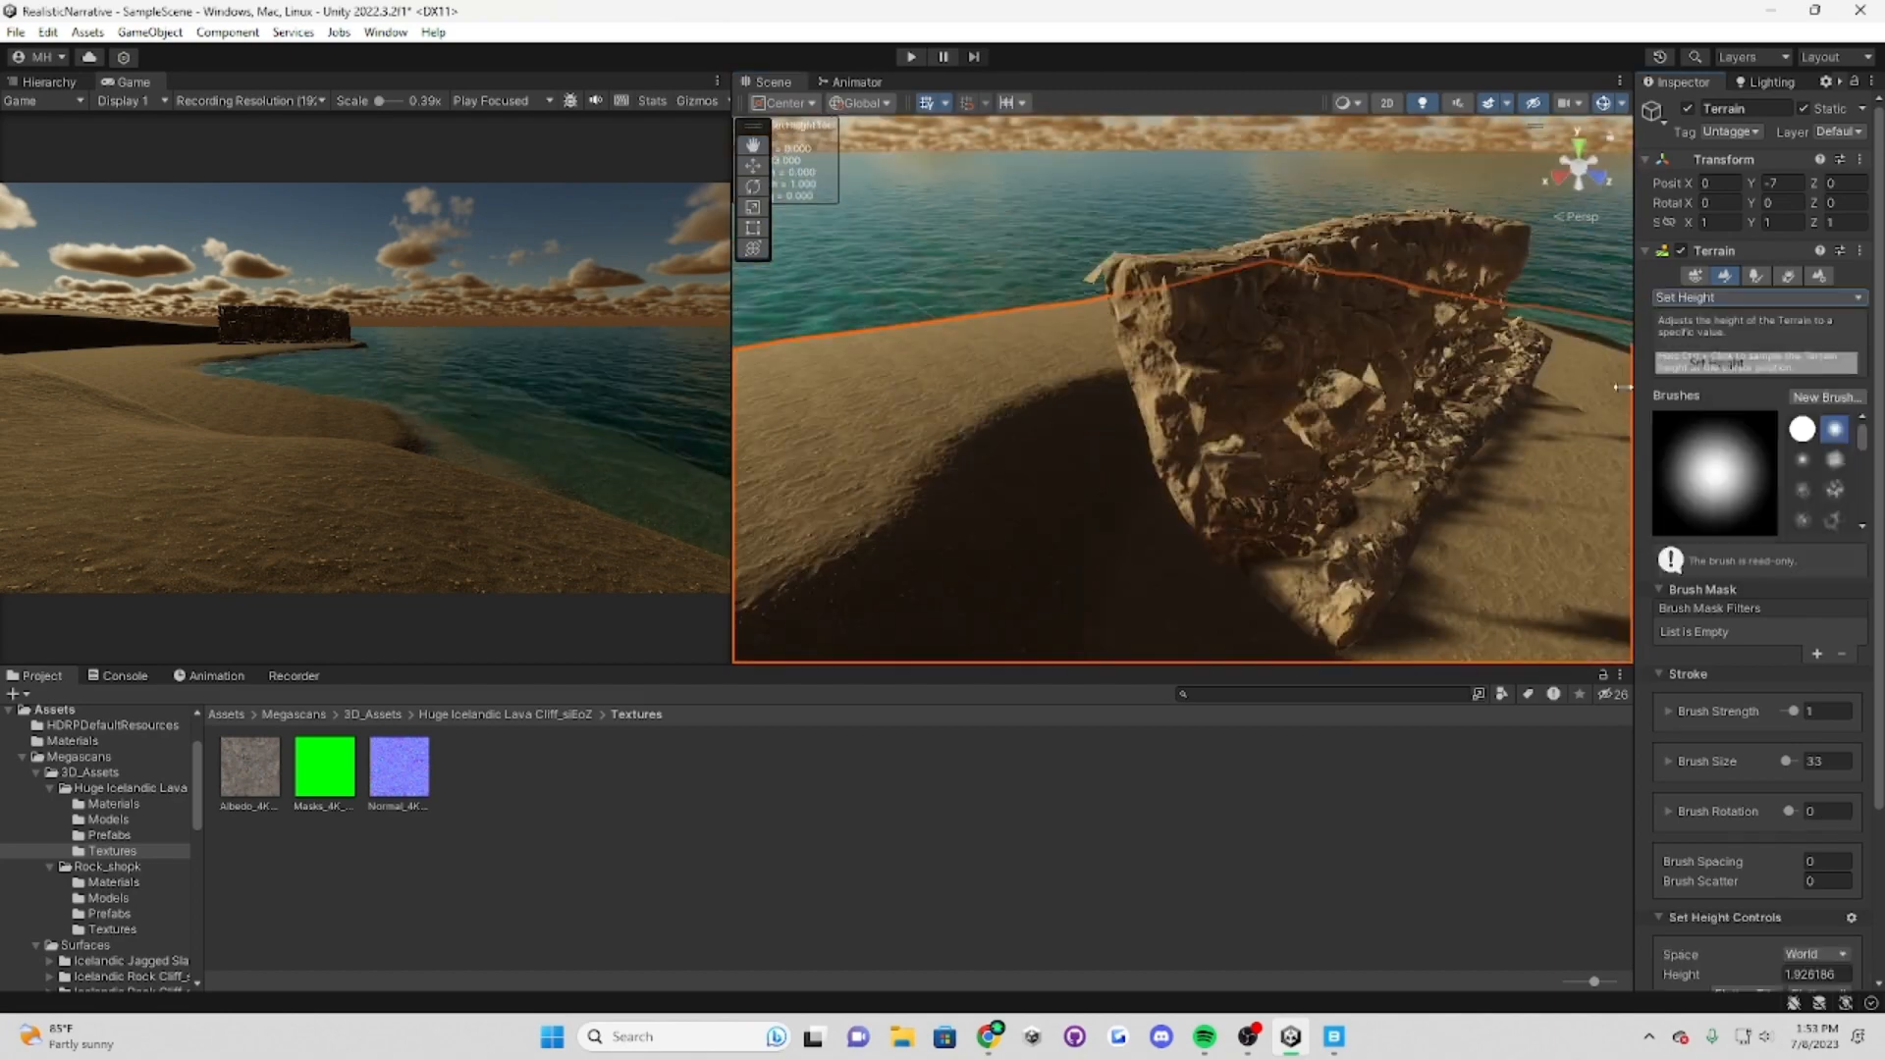
mouse_move(1424, 393)
right_mouse_down()
mouse_move(1305, 336)
mouse_move(1274, 357)
right_mouse_up()
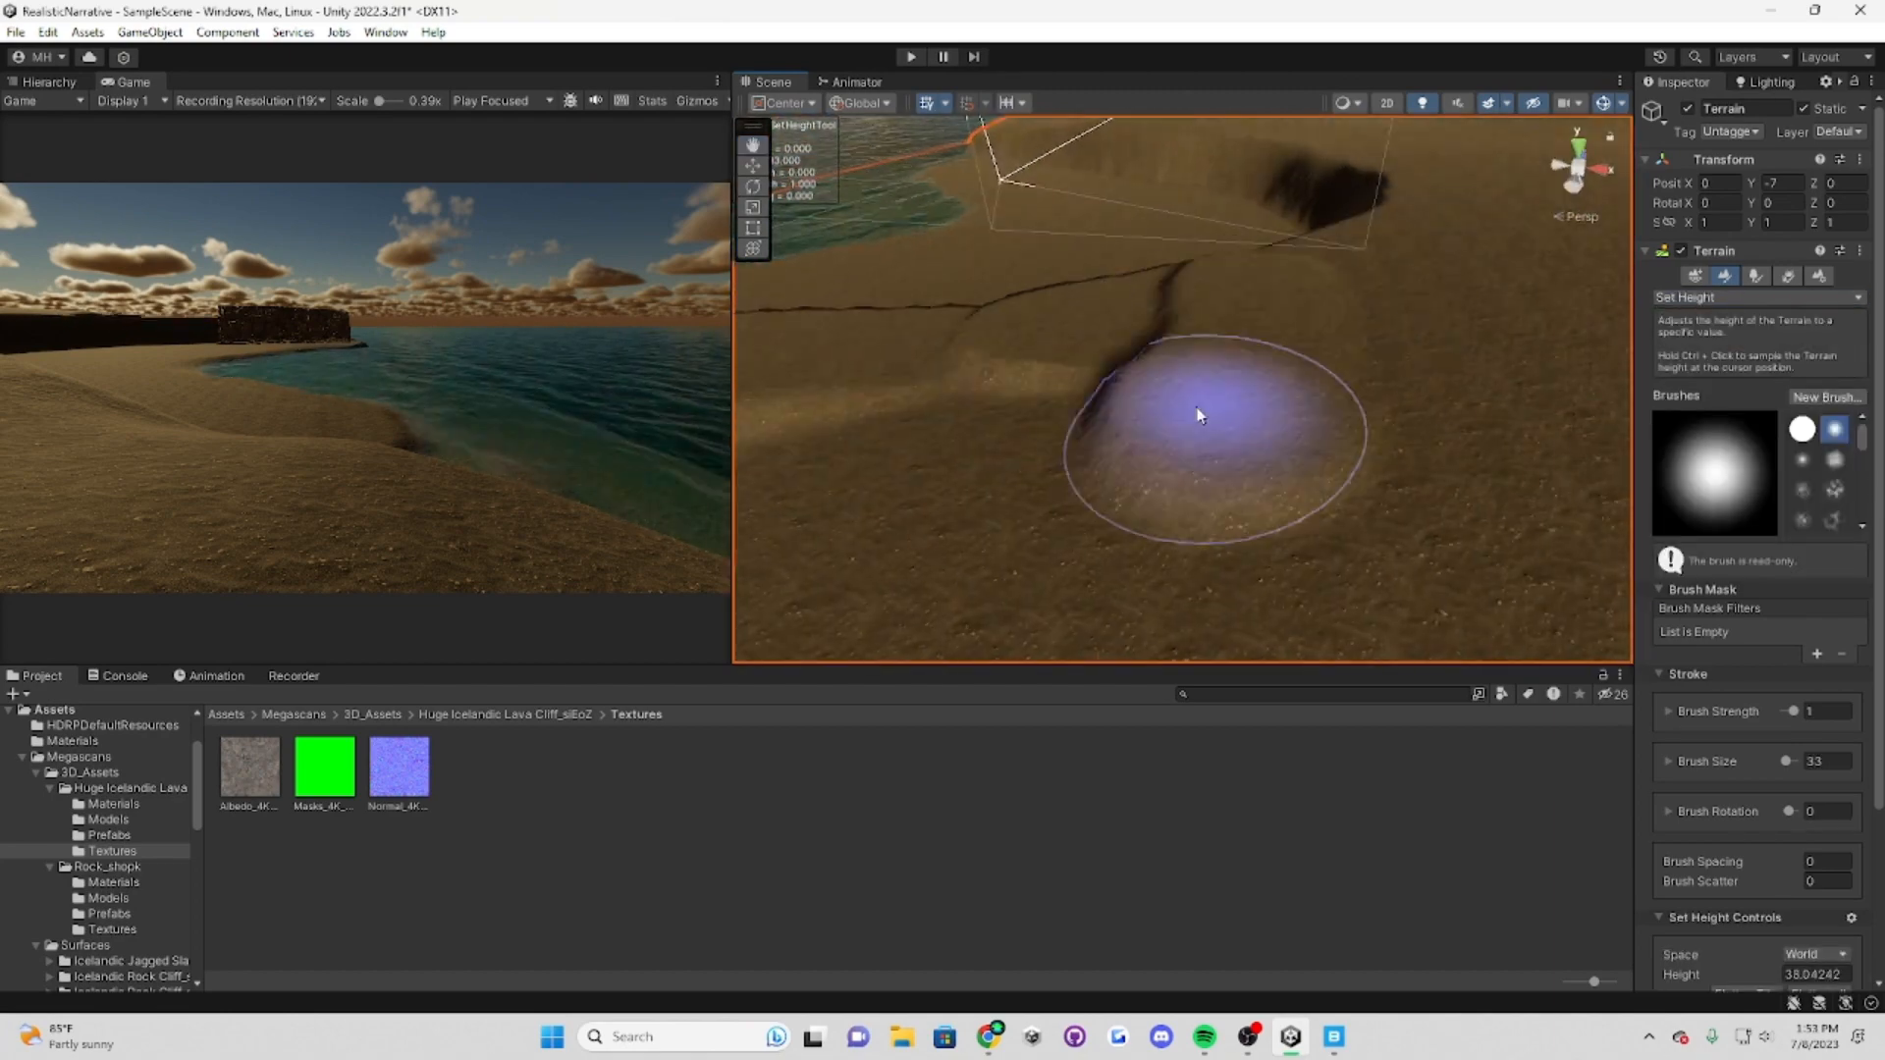
right_click_drag(863, 400, 1371, 398)
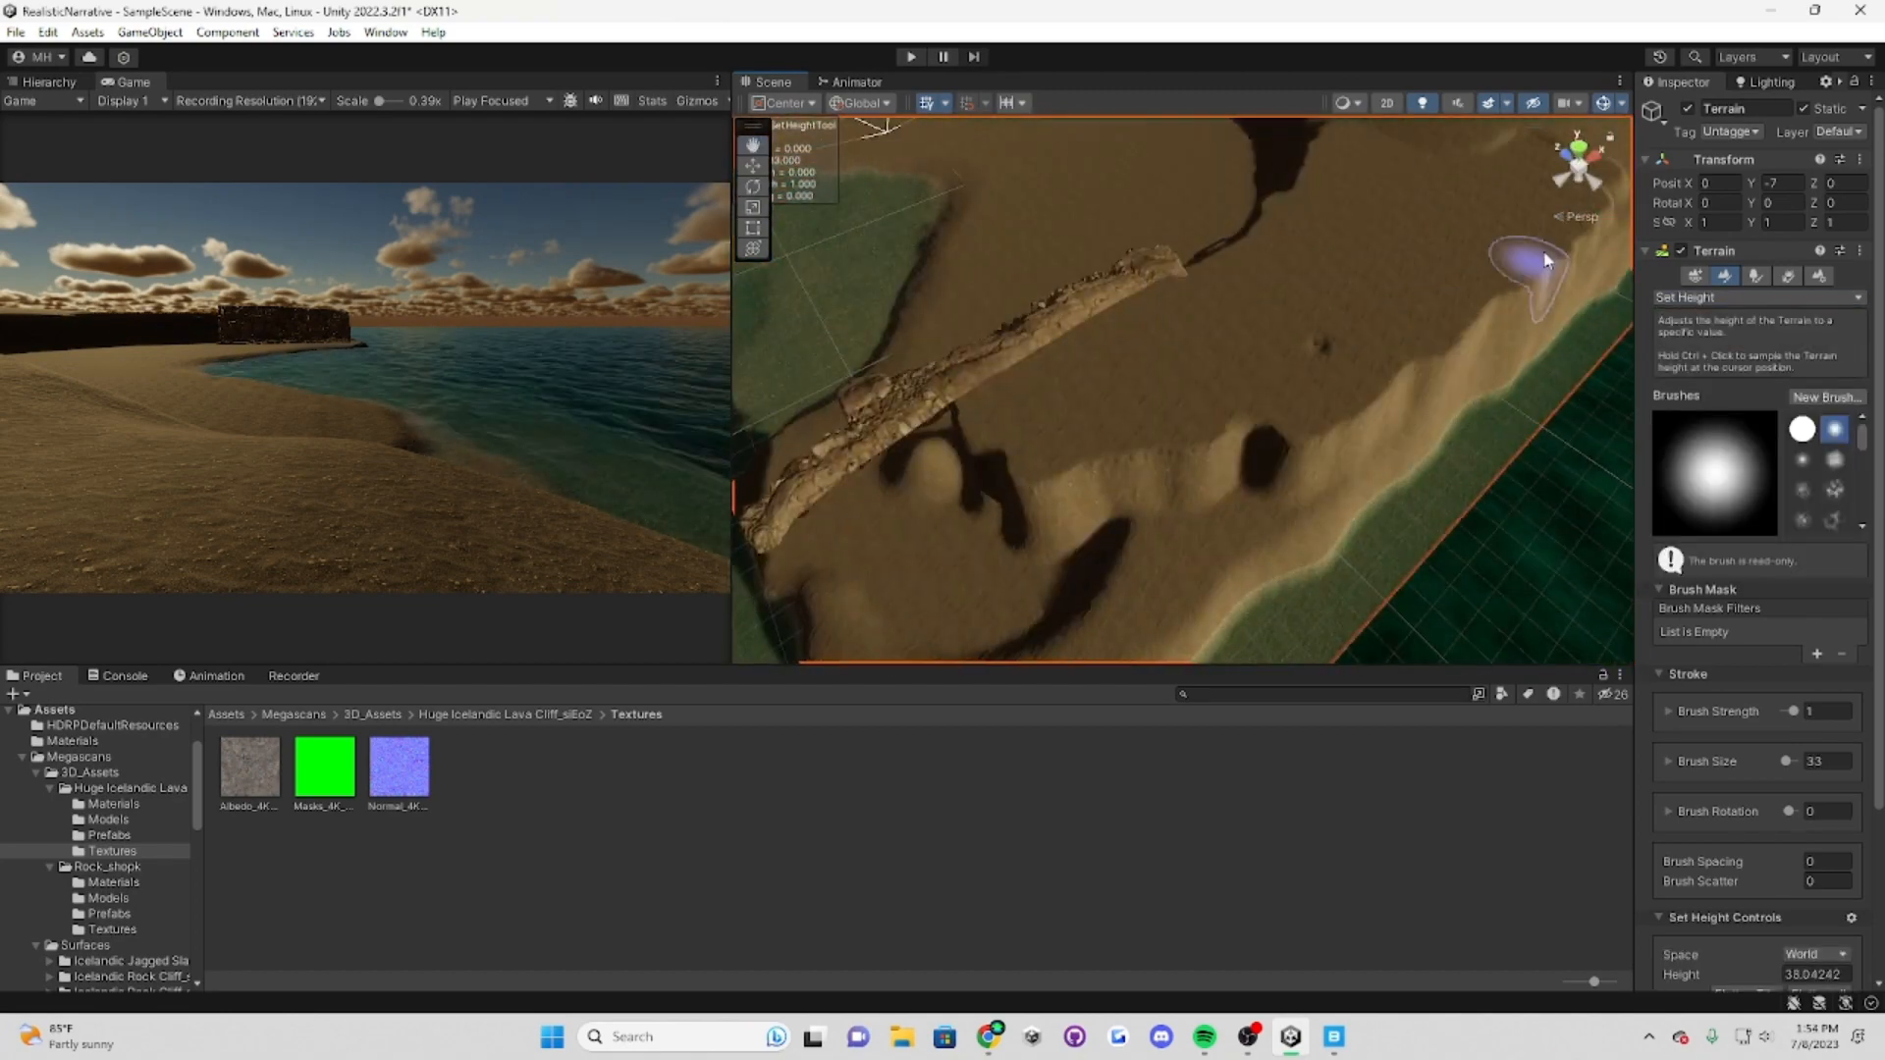
right_click_drag(1183, 472, 1306, 393)
left_click(1267, 210)
left_click(1193, 359)
Step: Blend the terrain against the end of the rock cliff with Smooth Height at brush size 15 and strength 1
left_click(1758, 297)
left_click(1710, 490)
right_click_drag(1090, 319, 1082, 464)
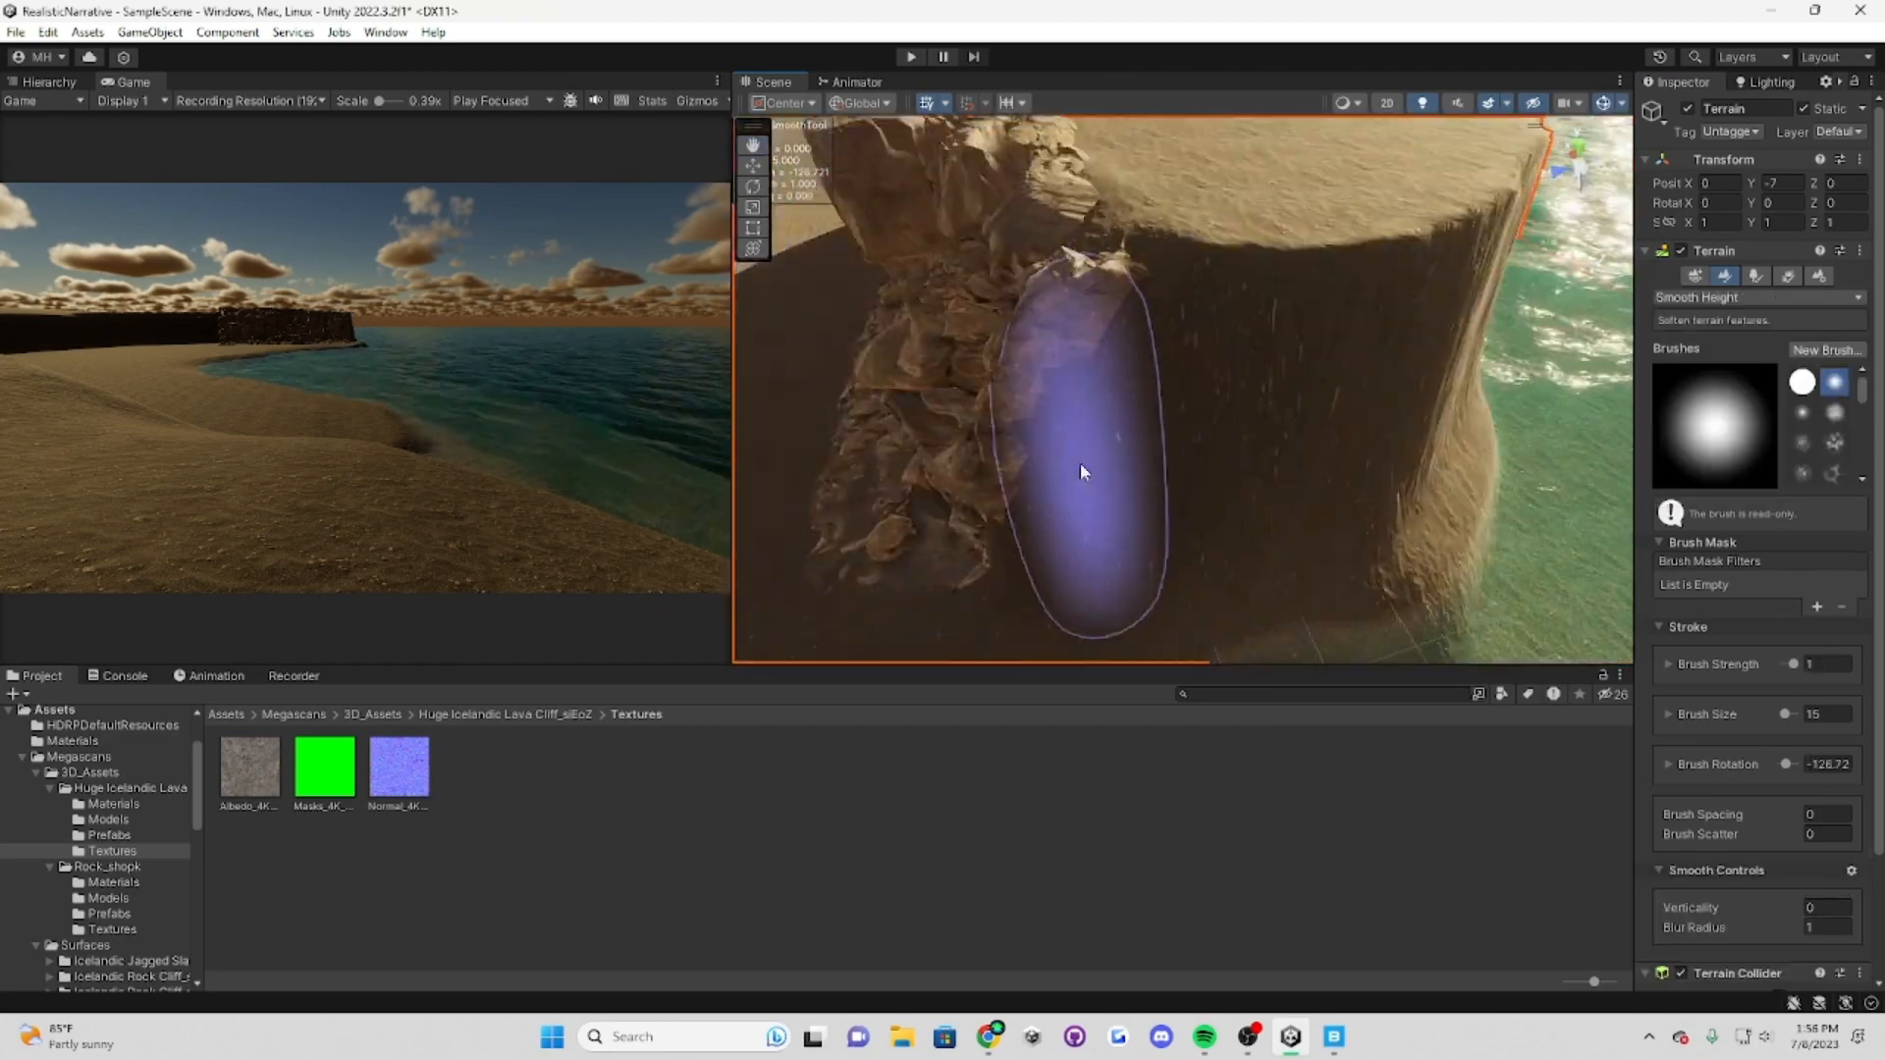
mouse_move(1248, 278)
right_mouse_down()
mouse_move(1322, 206)
mouse_move(1233, 387)
mouse_move(1257, 324)
mouse_move(1249, 384)
right_mouse_up()
right_click_drag(1154, 493, 1202, 354)
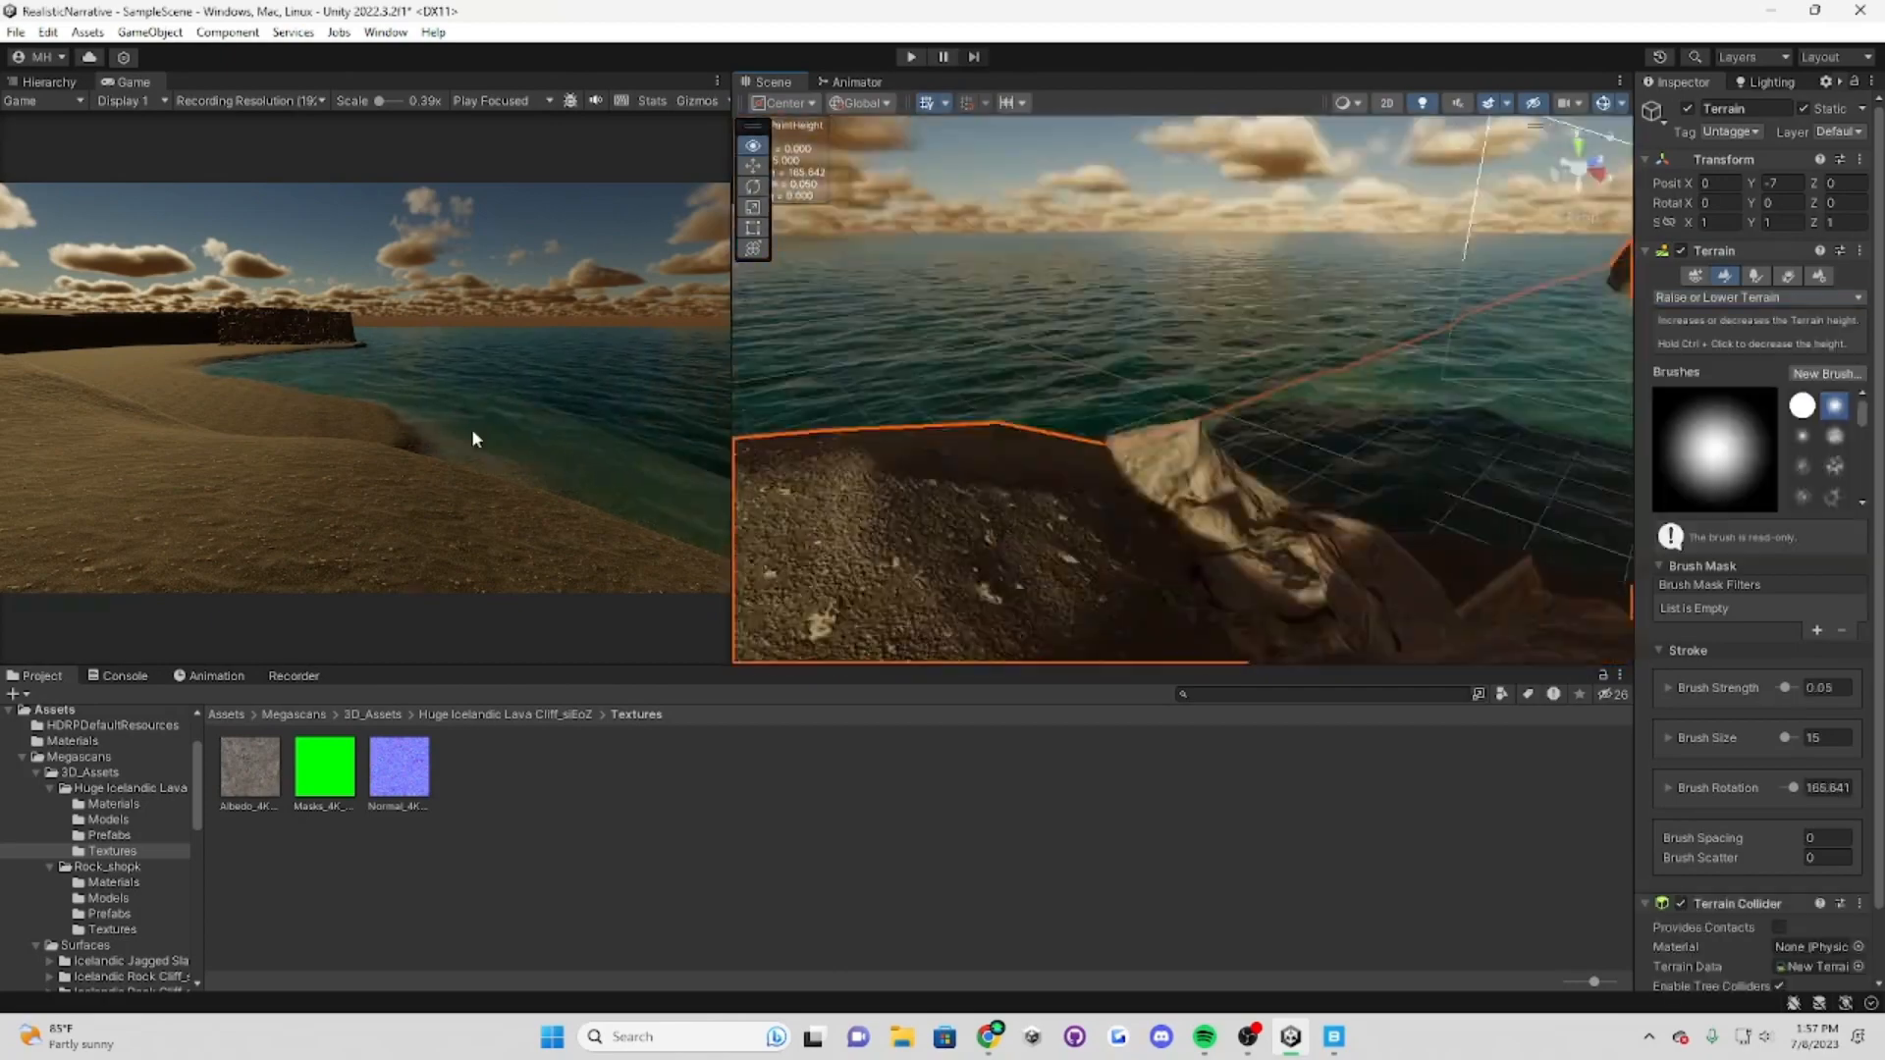
Step: Soften the plateau's steep edge near the rock cliff with the Smooth Height tool at brush size 10
left_click(1758, 297)
left_click(1728, 492)
mouse_move(1178, 413)
right_mouse_down()
mouse_move(1106, 476)
mouse_move(1338, 287)
mouse_move(1073, 451)
mouse_move(1370, 415)
mouse_move(1441, 367)
right_mouse_up()
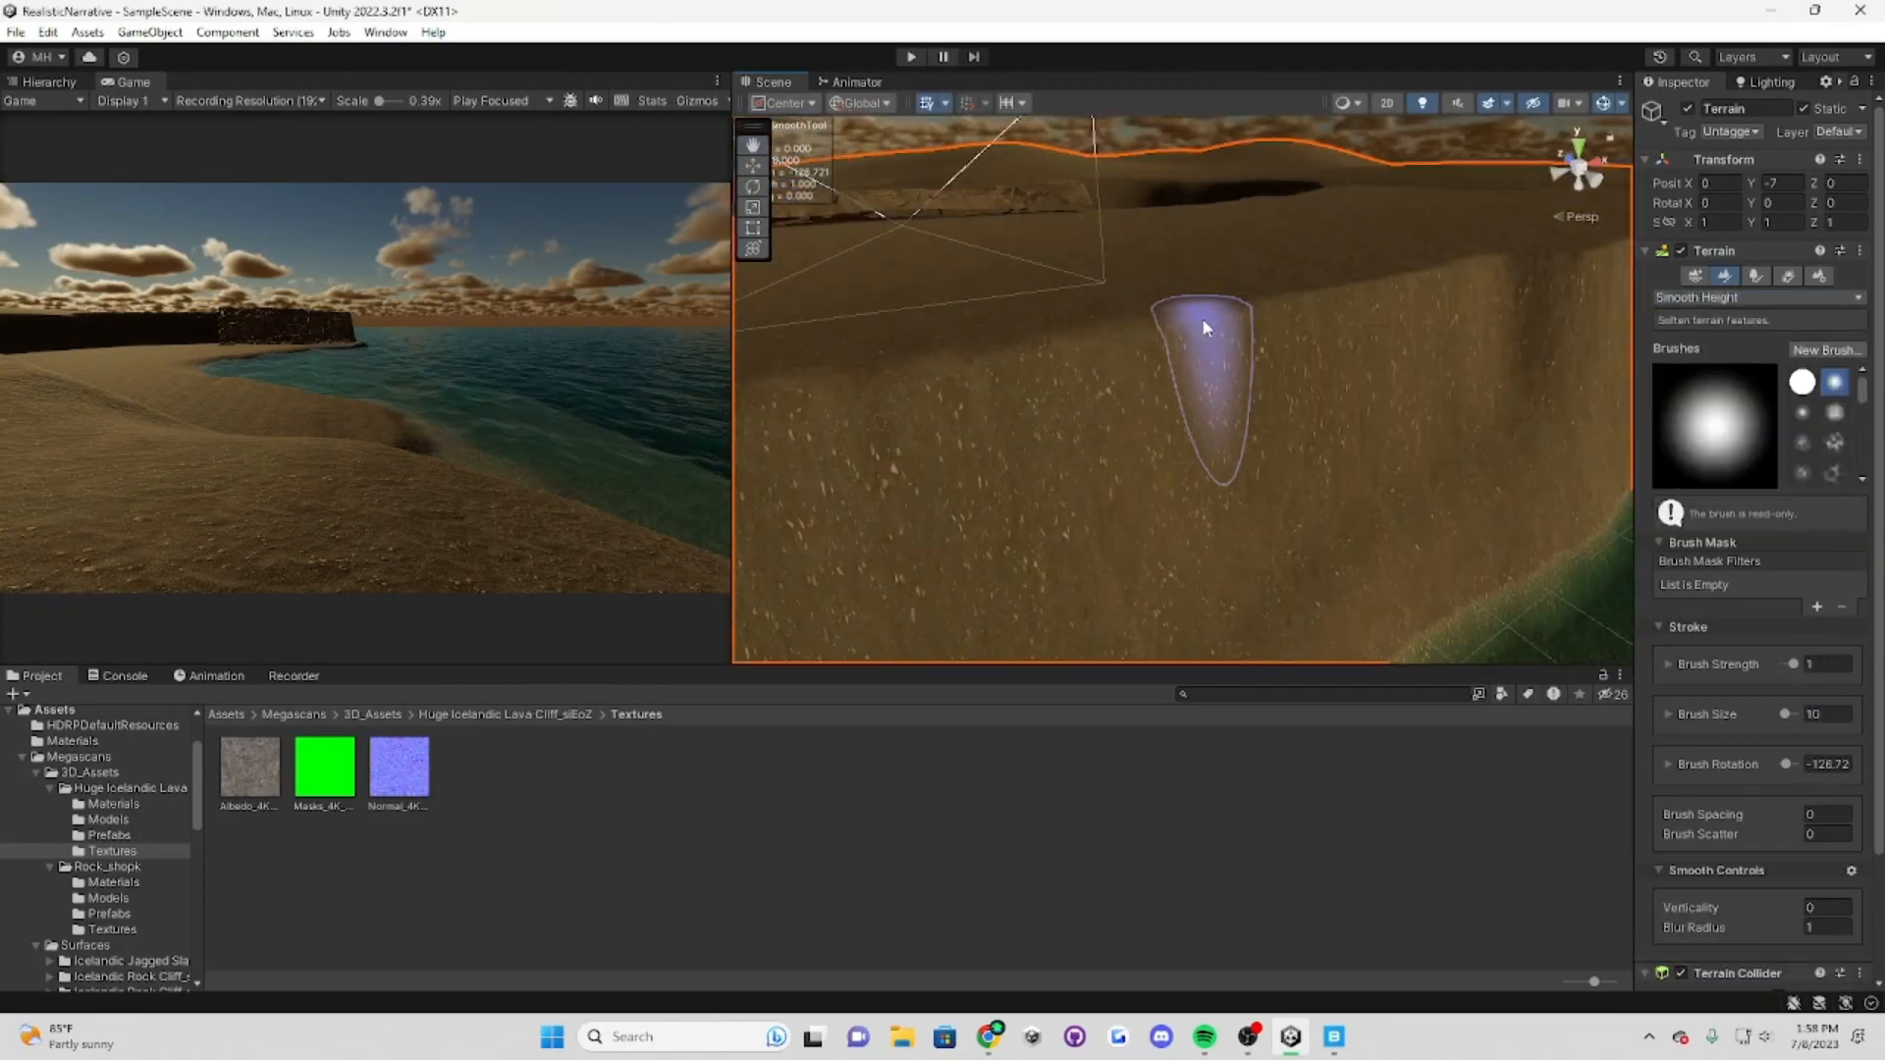
right_click_drag(1576, 249, 1375, 294)
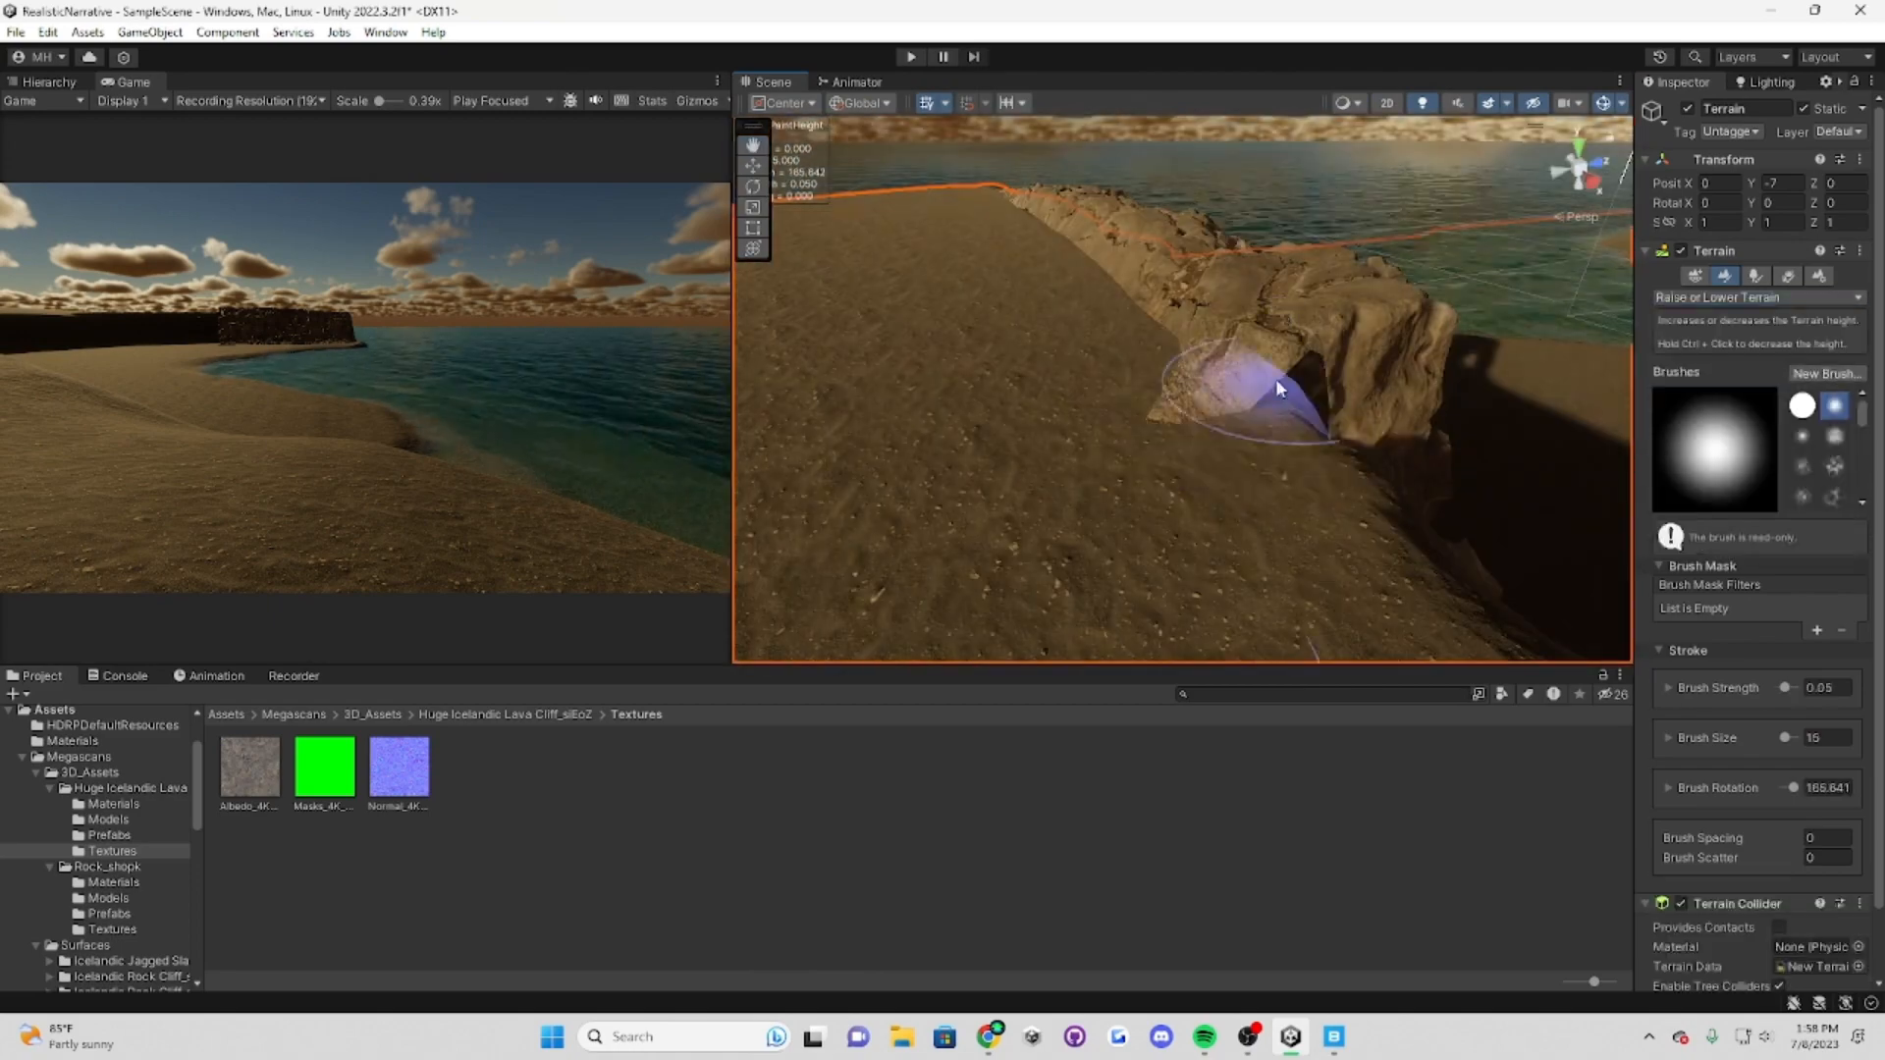
mouse_move(1276, 379)
right_mouse_down()
mouse_move(1304, 327)
mouse_move(1286, 367)
right_mouse_up()
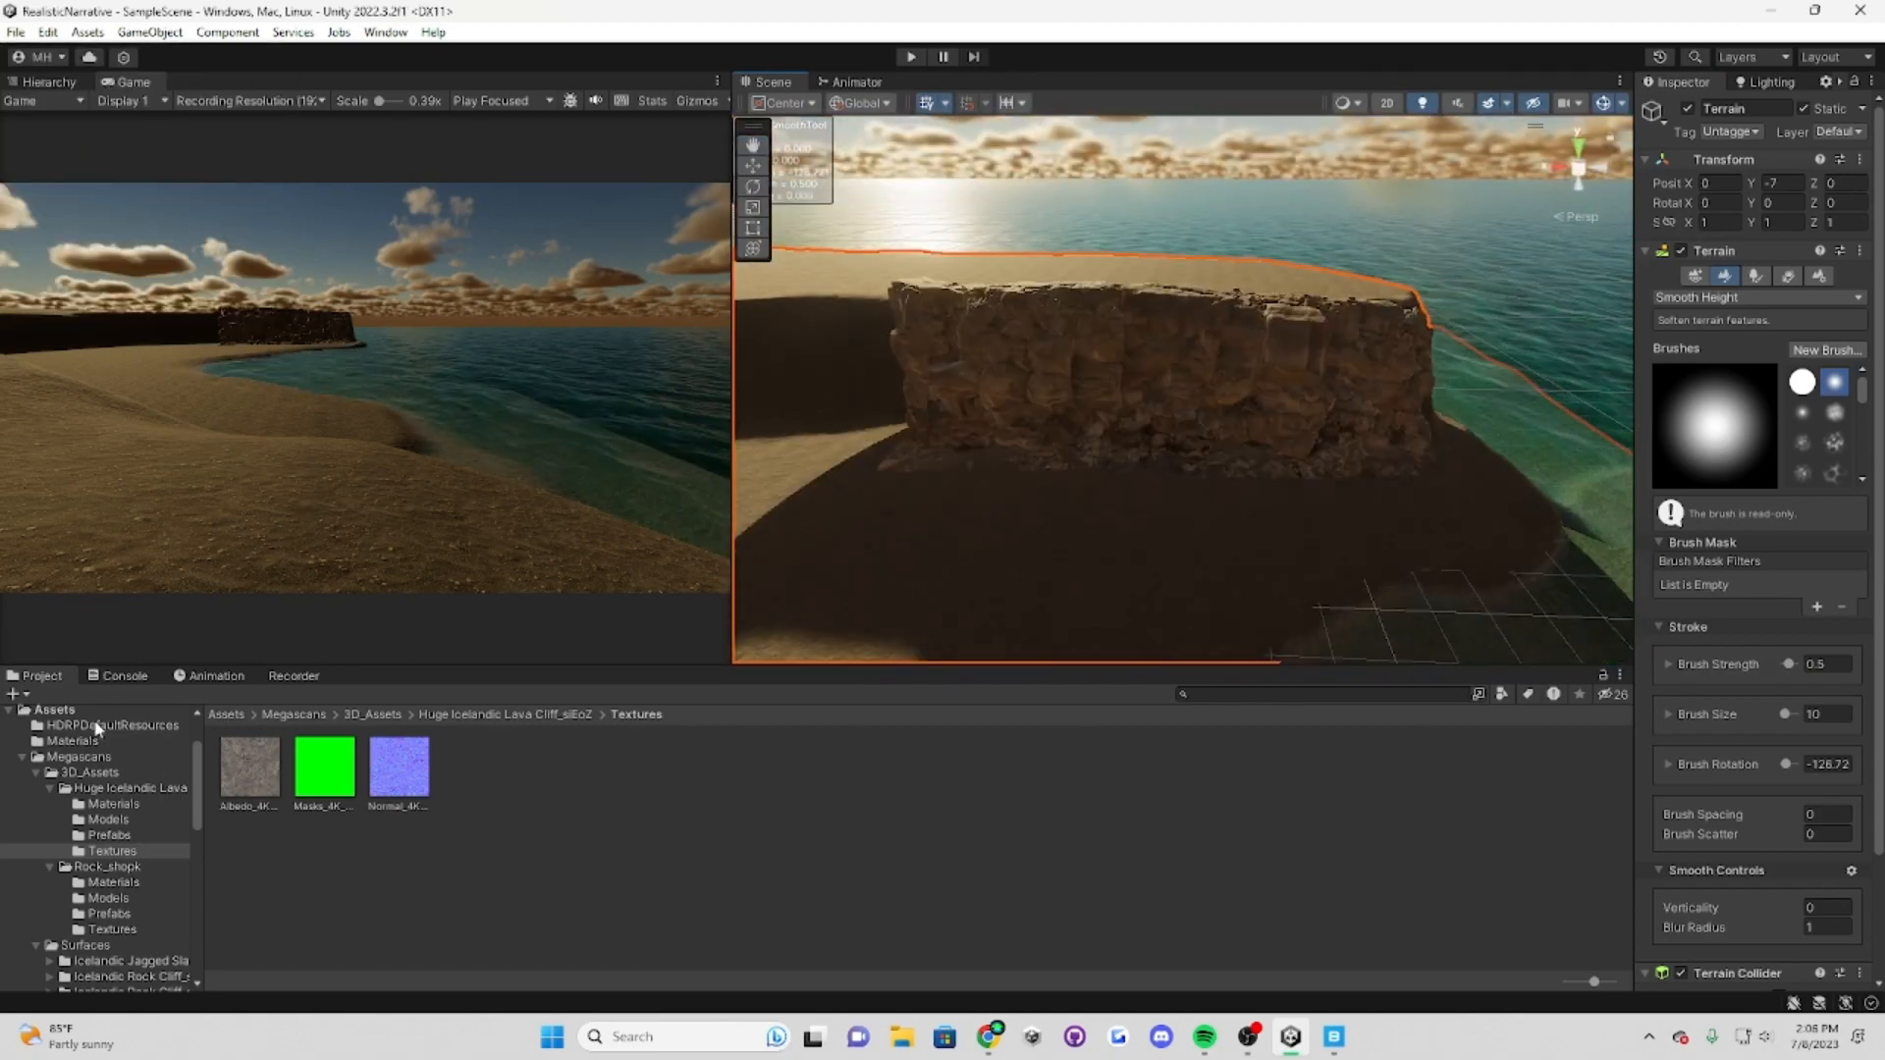
Step: Place a copy of the Huge Icelandic Lava Cliff alongside the original and adjust its Y rotation to follow the plateau wall
left_click(1161, 450)
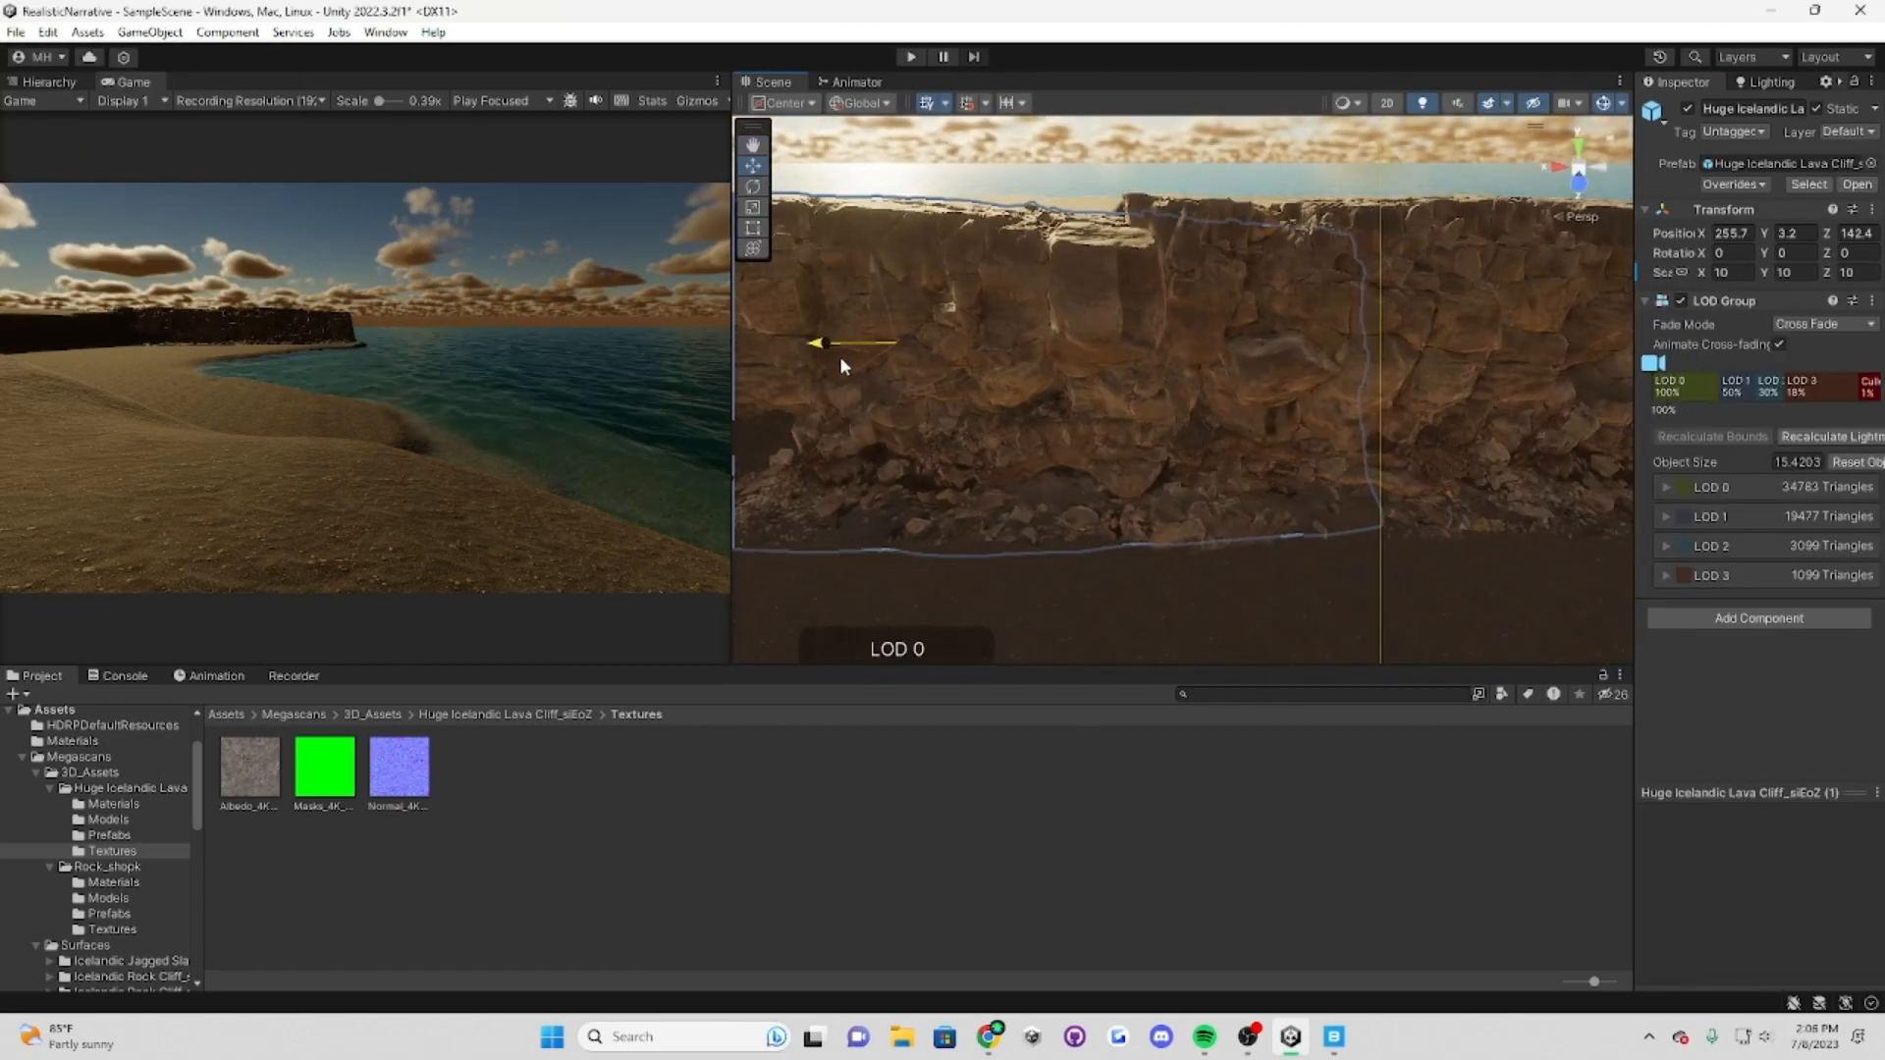
right_click_drag(842, 362, 1494, 548)
left_click_drag(1764, 252, 1558, 271)
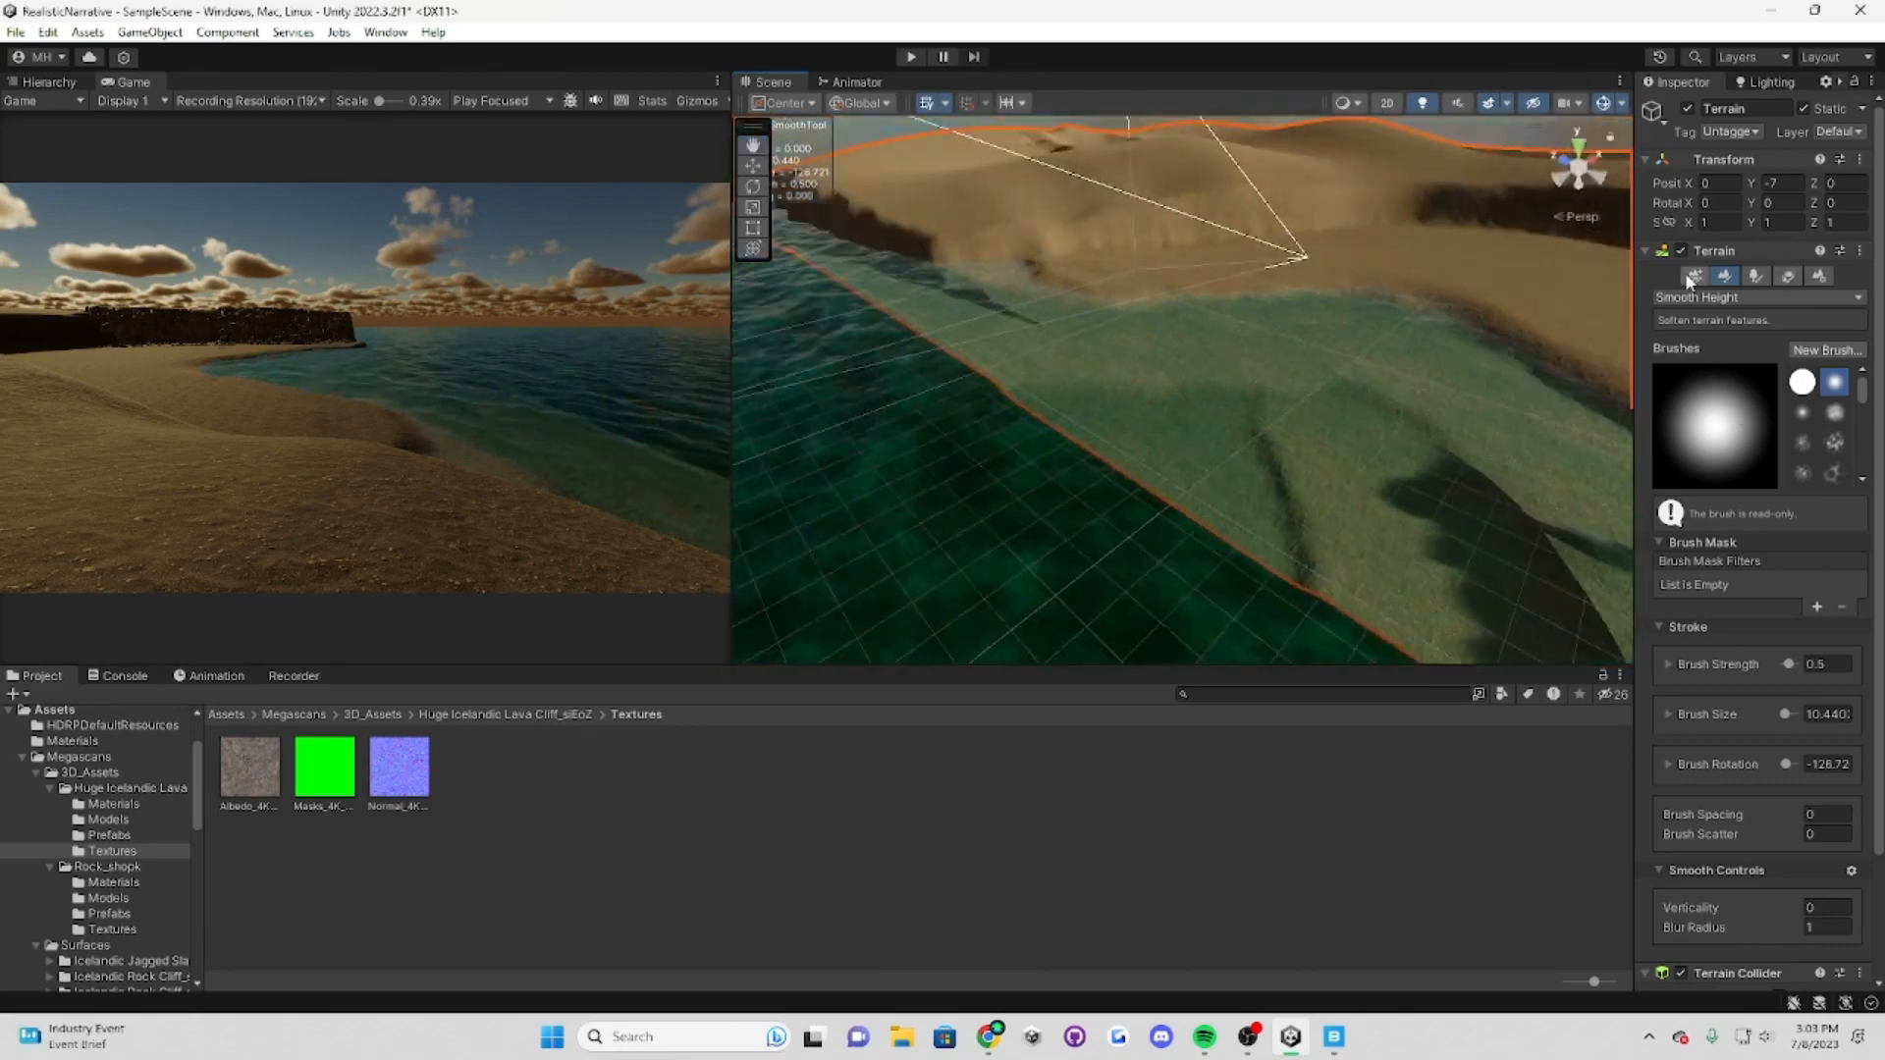
Step: Create the eight neighboring terrain tiles around the island, and raise the main terrain to Y 40 and the ocean to Y 47
left_click(1692, 277)
right_click_drag(1473, 334, 1277, 456)
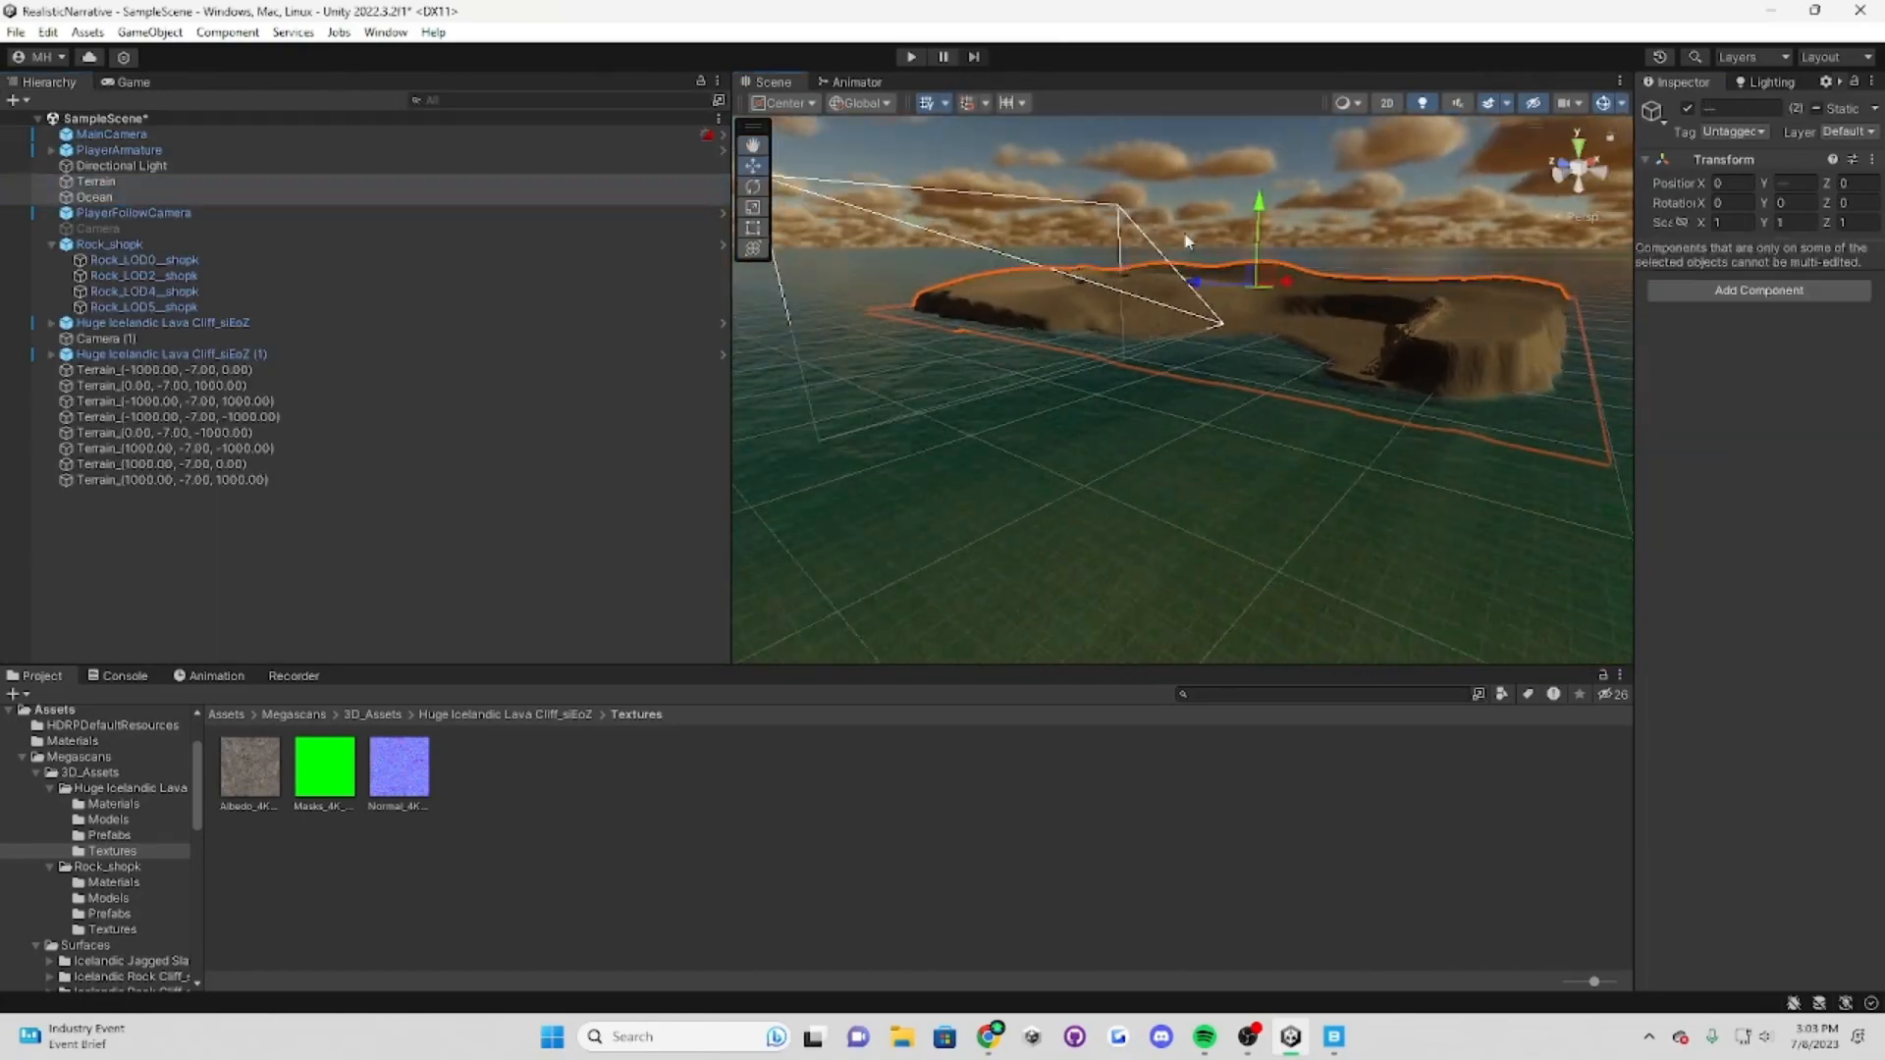
mouse_move(1178, 393)
right_mouse_down()
mouse_move(704, 382)
mouse_move(648, 289)
mouse_move(1339, 253)
mouse_move(1269, 474)
mouse_move(1233, 492)
mouse_move(1334, 251)
mouse_move(1216, 491)
mouse_move(1179, 471)
right_mouse_up()
left_click(1269, 473)
left_click(1269, 473)
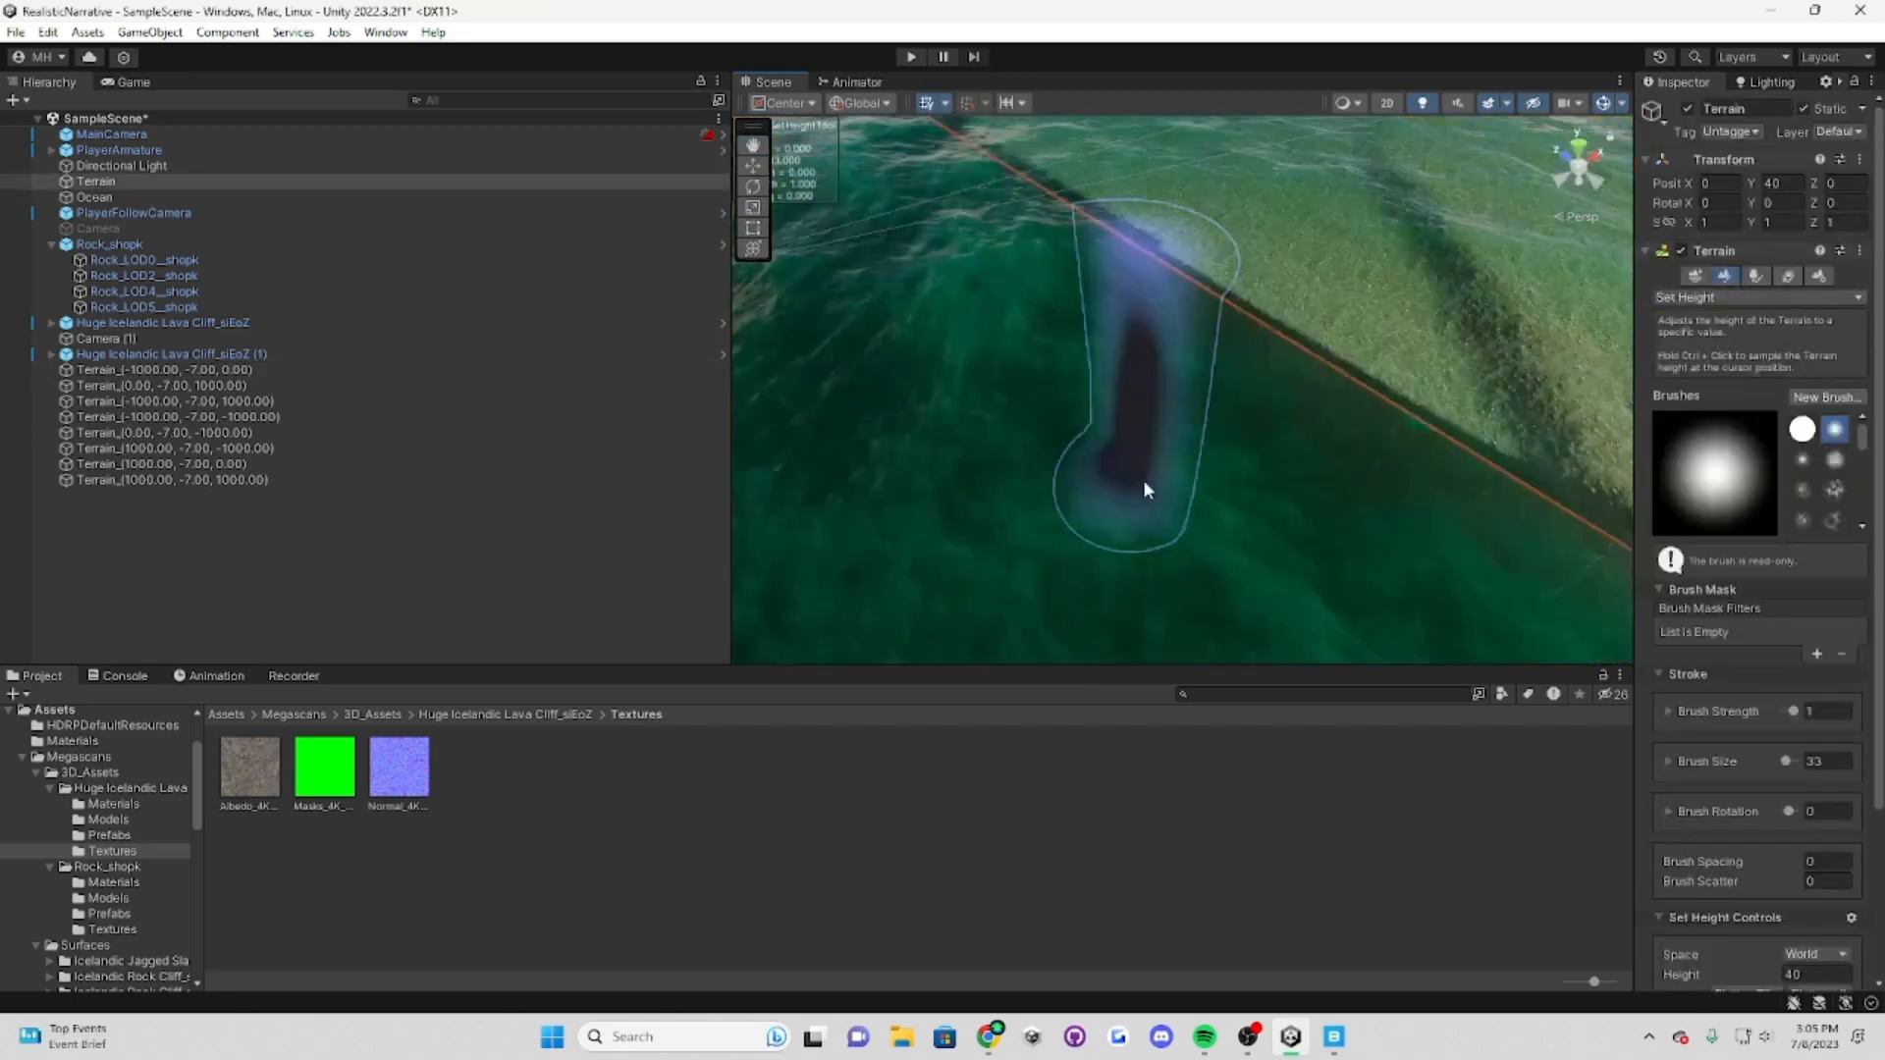
Step: Extend the shallow seabed onto the neighboring tile at X -1000, Z 0 with Set Height at 40, increasing the brush size to 60
left_click(1144, 482)
right_click_drag(1144, 482, 1649, 496)
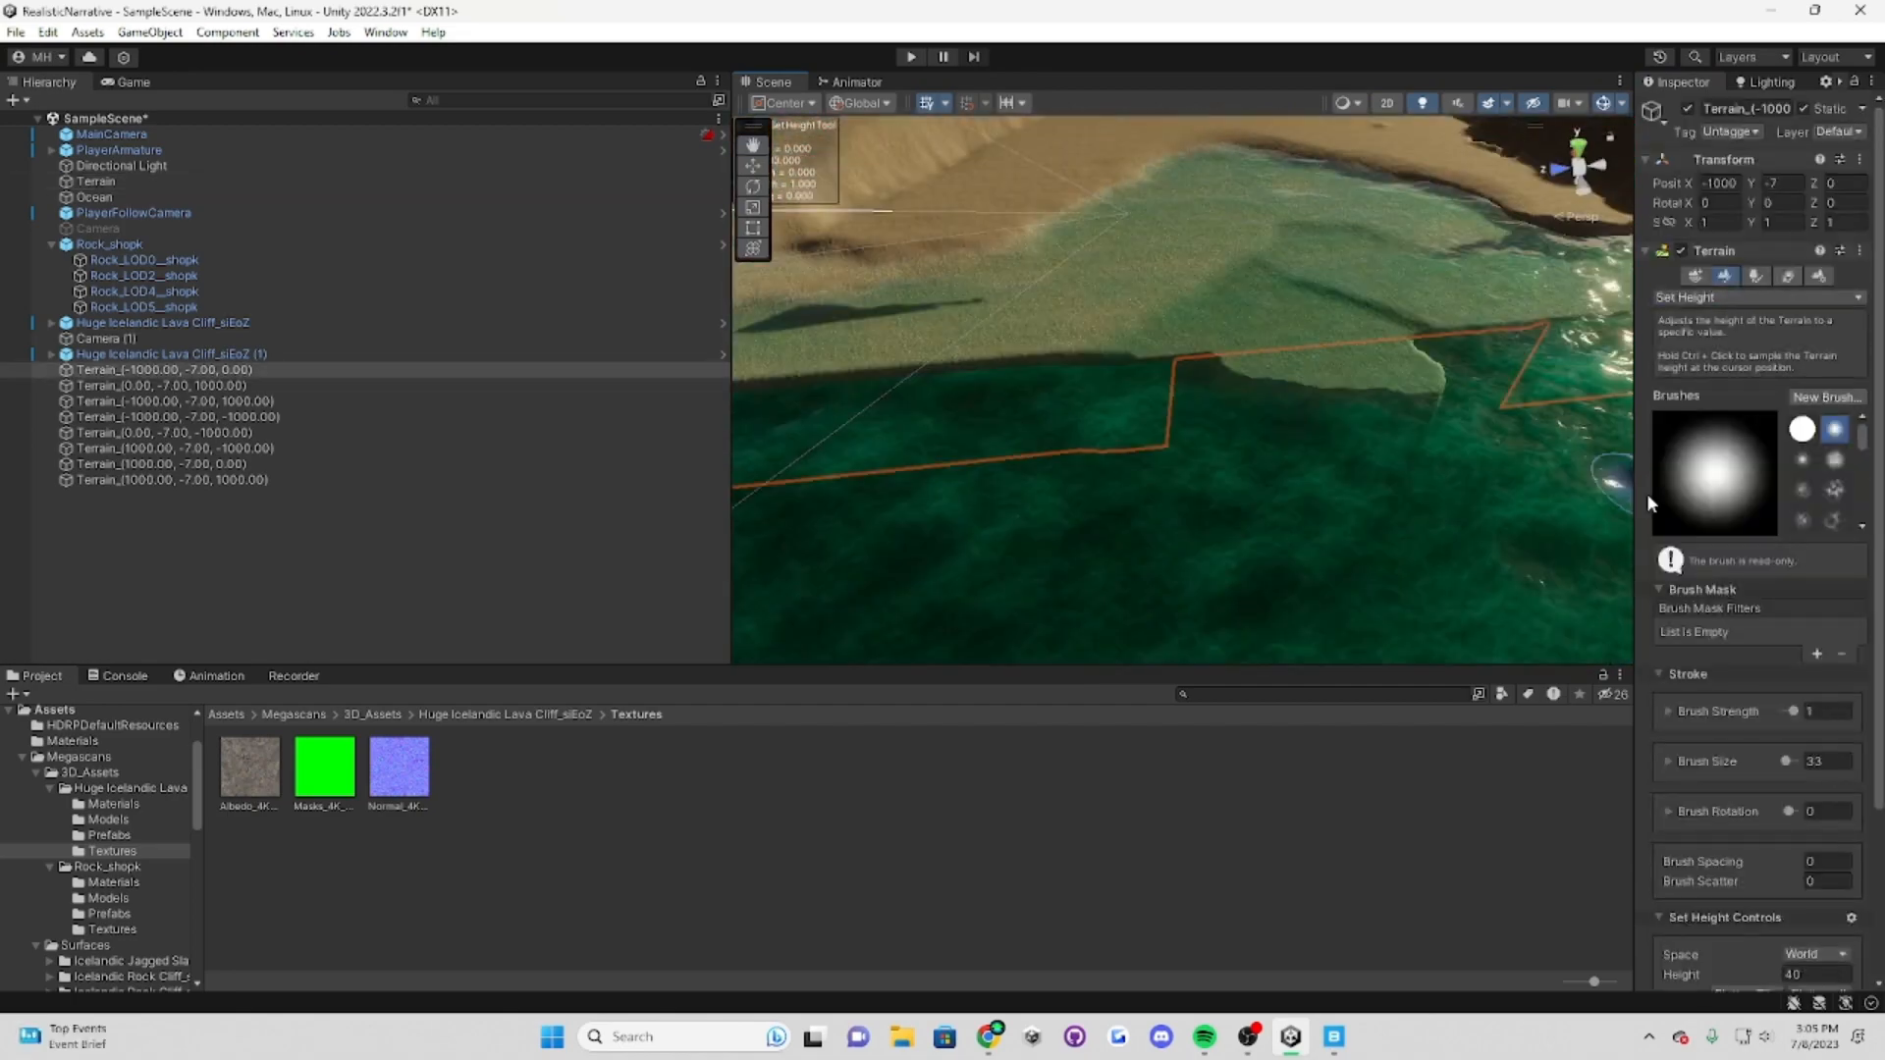
mouse_move(1451, 650)
right_mouse_down()
mouse_move(1478, 542)
mouse_move(1122, 485)
right_mouse_up()
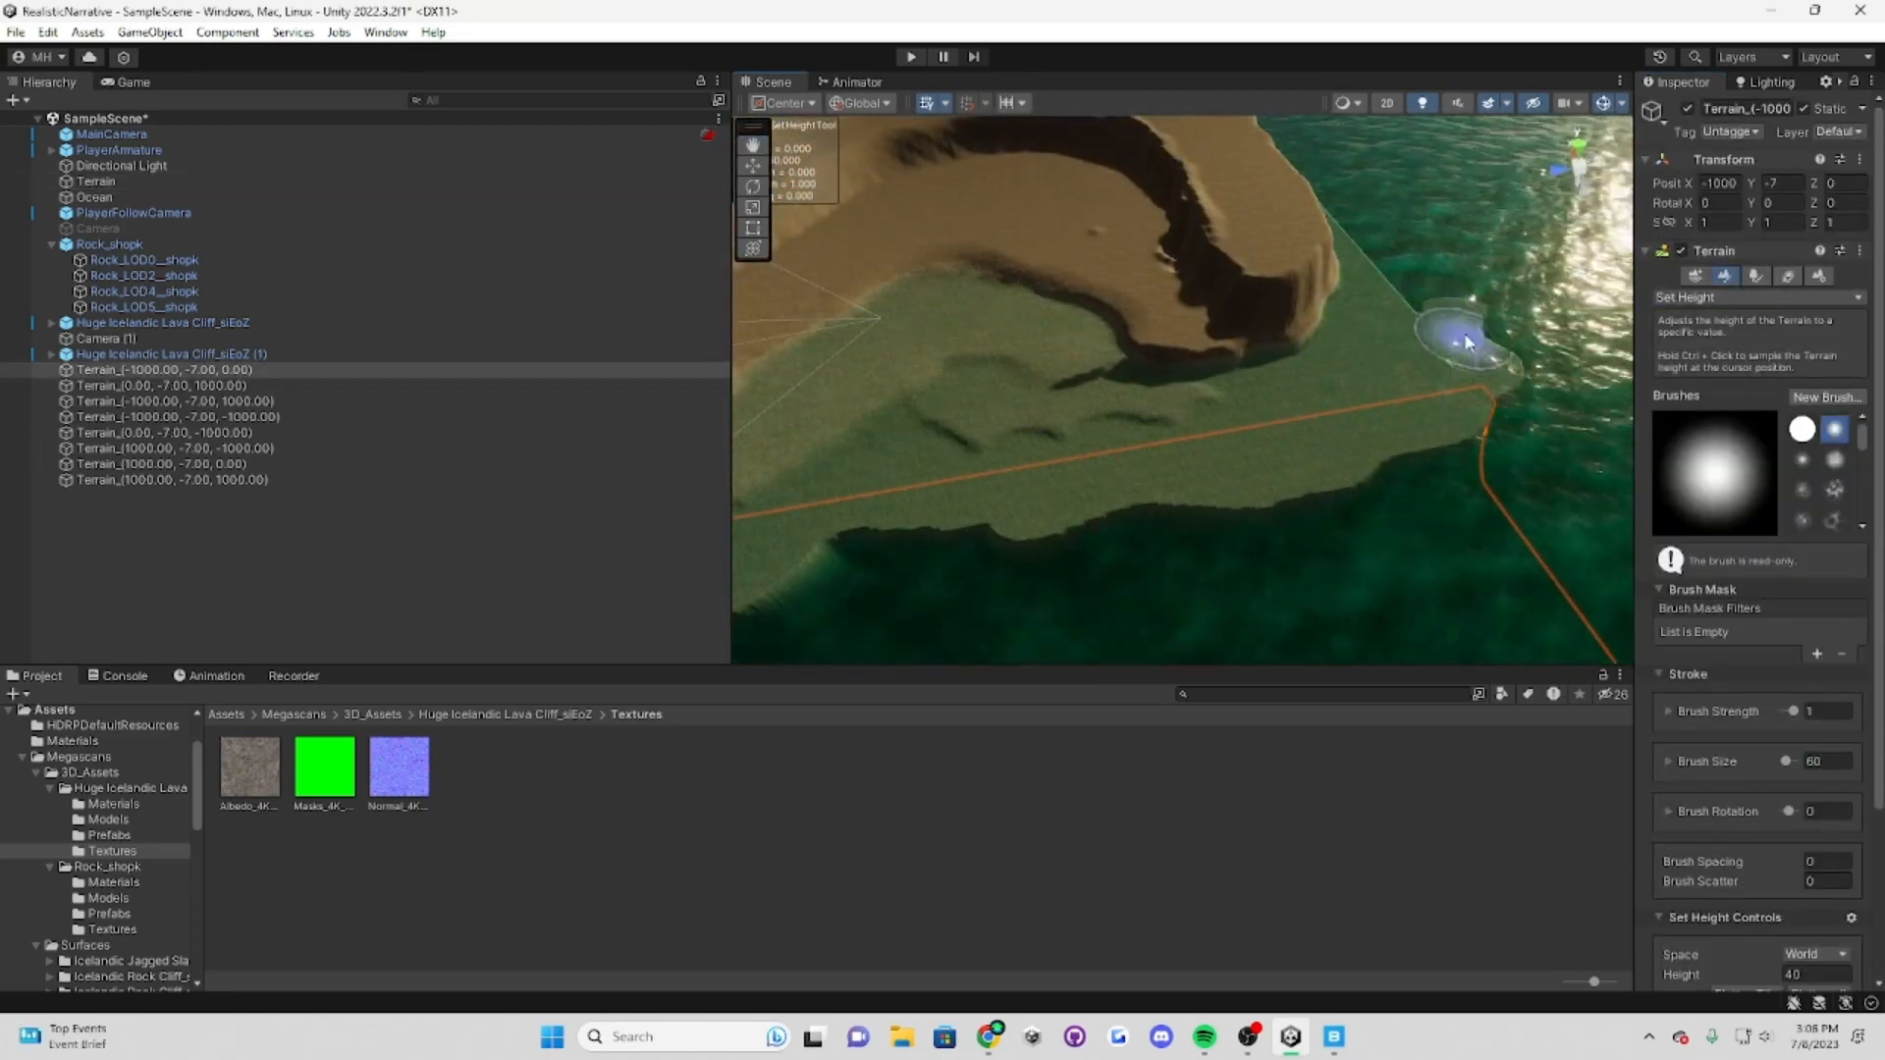
mouse_move(1467, 341)
right_mouse_down()
mouse_move(976, 399)
mouse_move(1094, 184)
mouse_move(1093, 110)
mouse_move(1099, 342)
mouse_move(1322, 140)
mouse_move(1875, 192)
mouse_move(982, 491)
mouse_move(1070, 452)
right_mouse_up()
mouse_move(1071, 452)
left_mouse_down()
mouse_move(1098, 216)
mouse_move(1026, 172)
left_mouse_up()
mouse_move(1026, 172)
right_mouse_down()
mouse_move(1181, 410)
mouse_move(1052, 514)
mouse_move(1066, 486)
right_mouse_up()
left_click_drag(1066, 486, 972, 471)
right_click_drag(972, 471, 1485, 403)
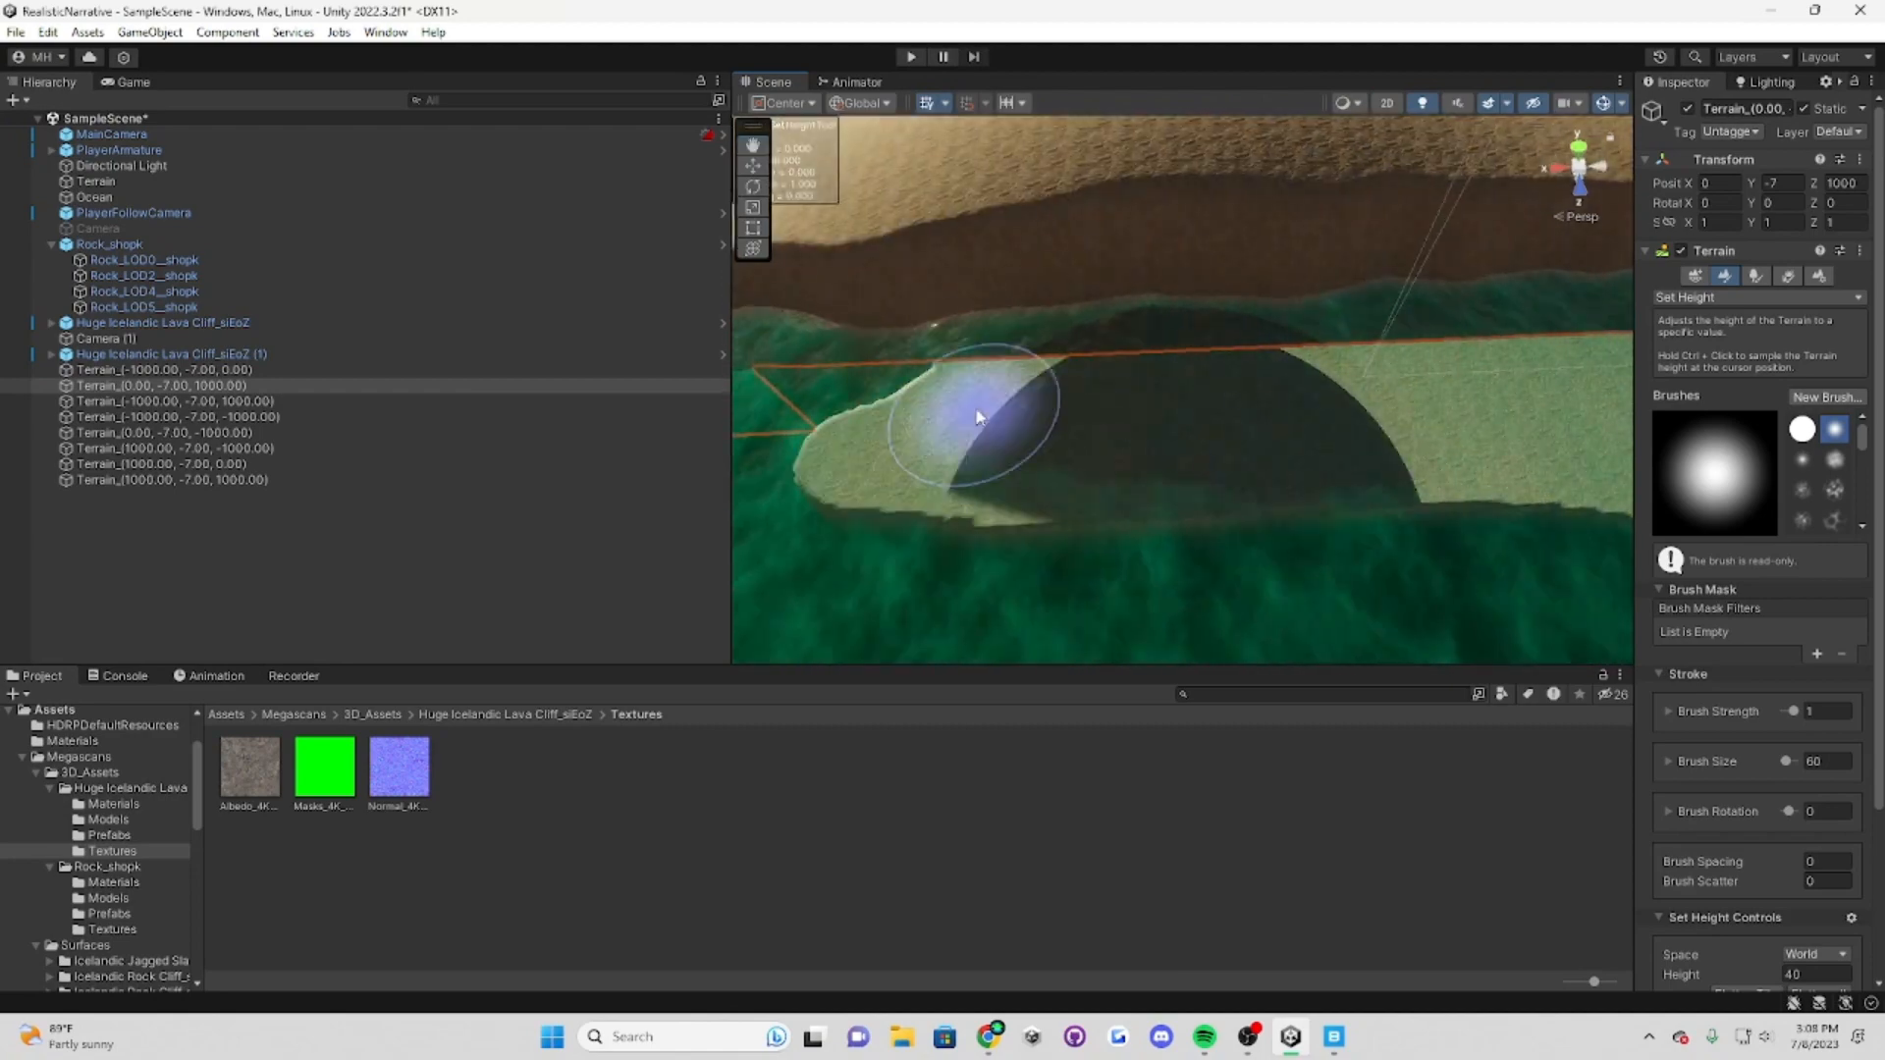
Step: Paint the height 40 seabed shelf along the island edge on the Z 1000 and X 1000 tiles, using brush size 61.2
mouse_move(977, 417)
right_mouse_down()
mouse_move(913, 211)
mouse_move(993, 456)
mouse_move(871, 341)
mouse_move(1350, 433)
right_mouse_up()
left_click(993, 457)
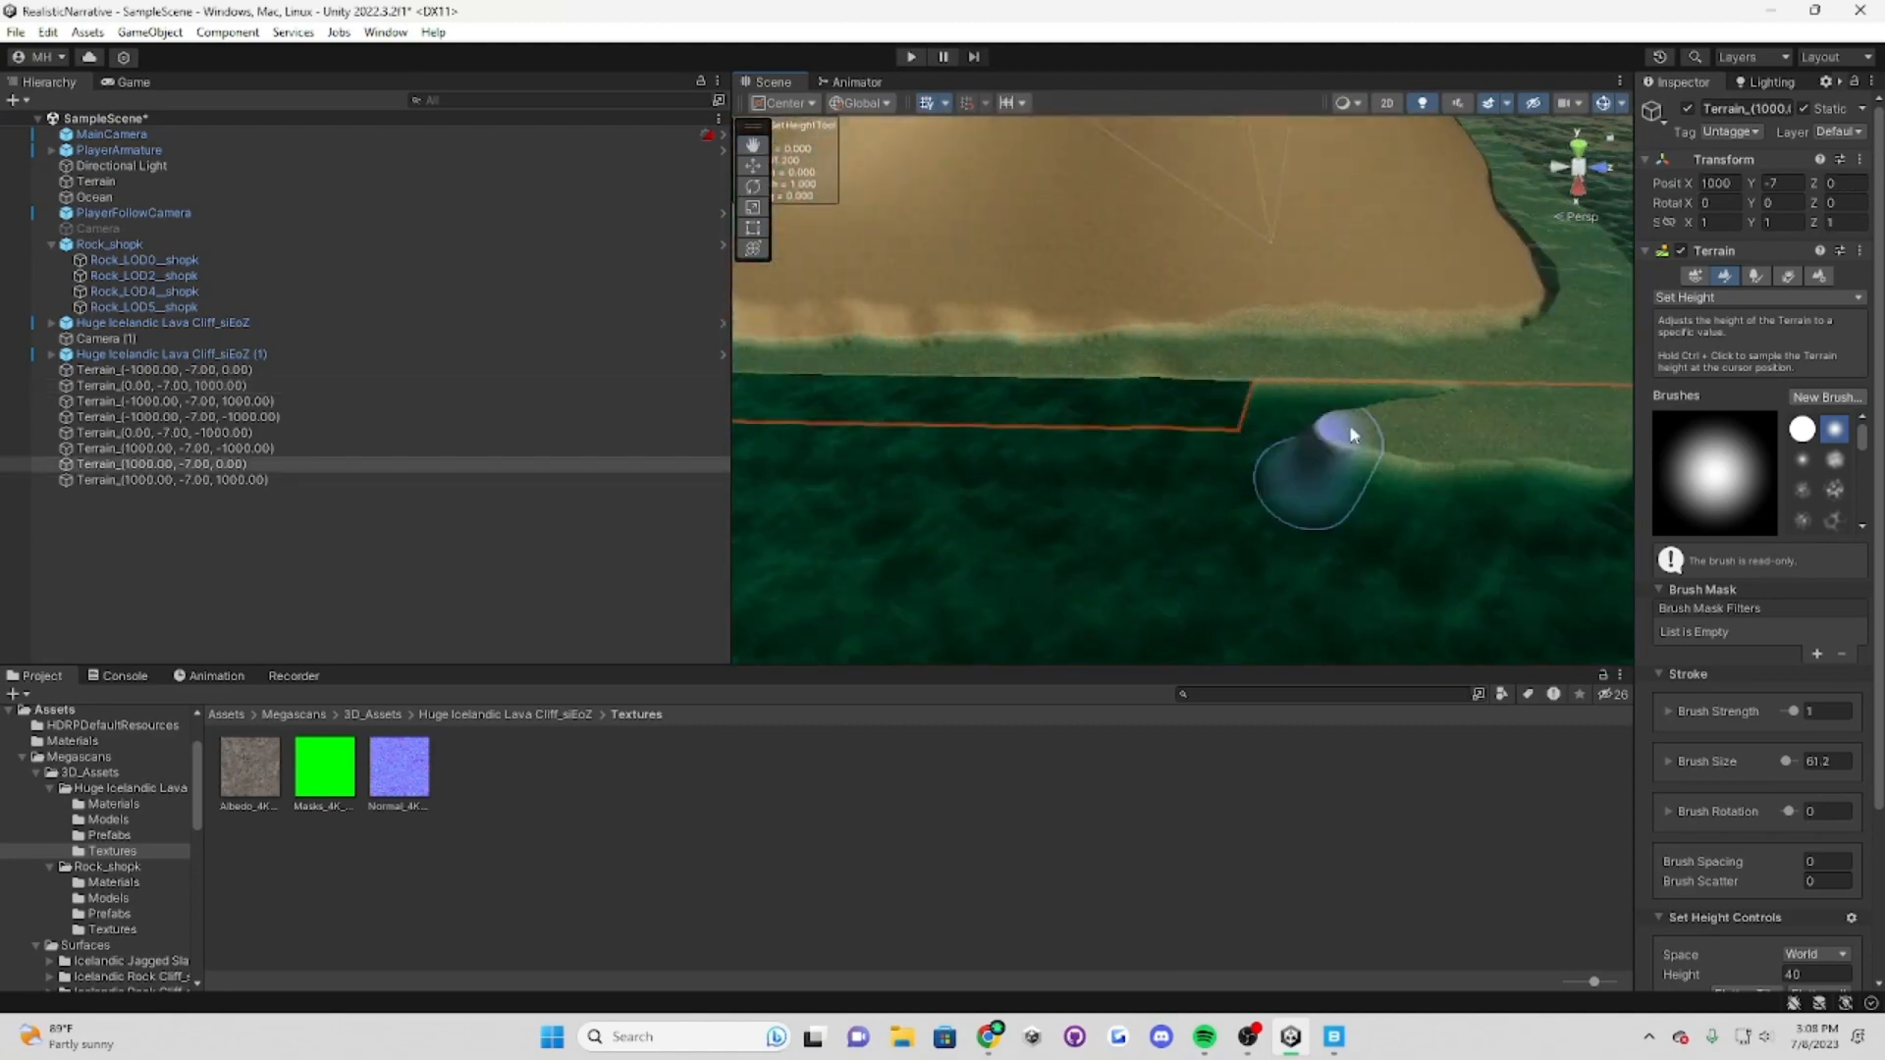
right_click_drag(1032, 407, 1070, 389)
right_click_drag(1252, 396, 1361, 491)
left_click(979, 443)
mouse_move(979, 444)
right_mouse_down()
mouse_move(1364, 405)
mouse_move(982, 468)
mouse_move(1186, 395)
mouse_move(1330, 438)
mouse_move(1011, 442)
mouse_move(1565, 421)
mouse_move(1571, 294)
right_mouse_up()
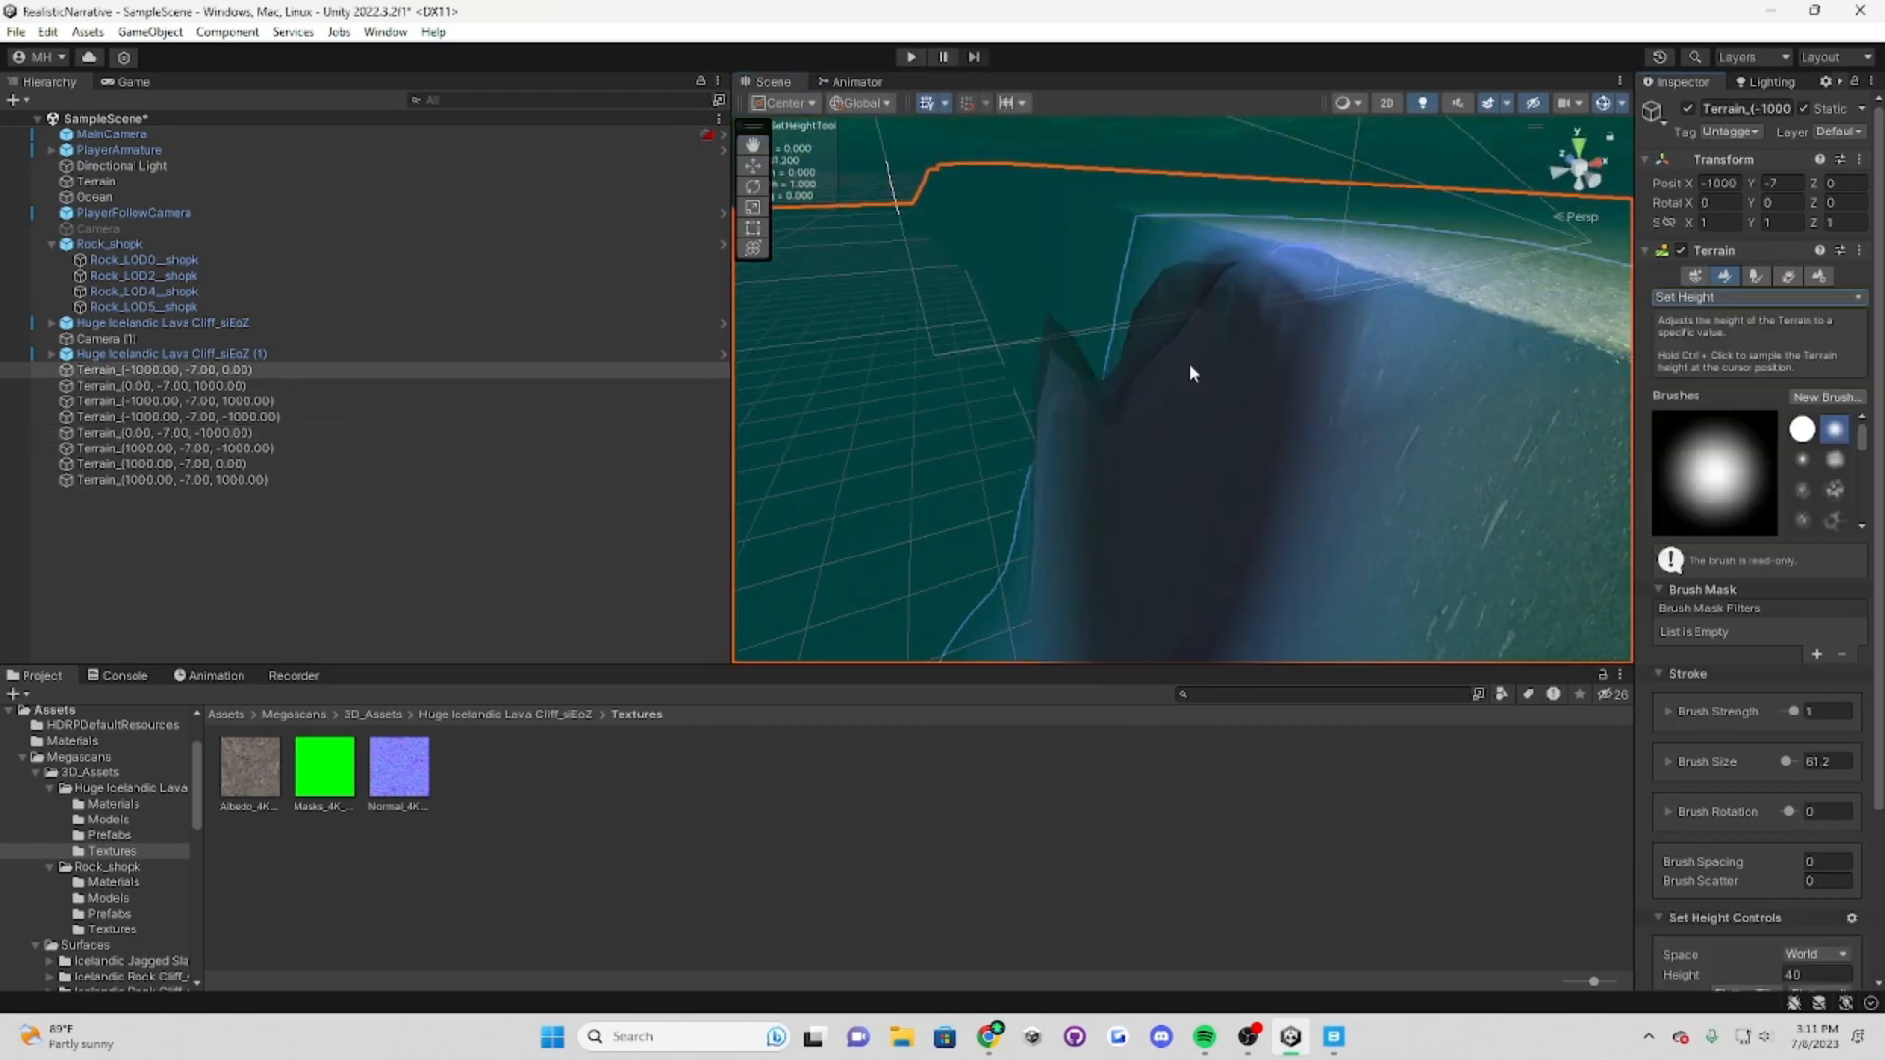
Step: Shape the deeper seabed on the neighboring tiles with Set Height at a sampled height of 0.5731945, brush size 61.2
right_click_drag(1188, 363, 1502, 616)
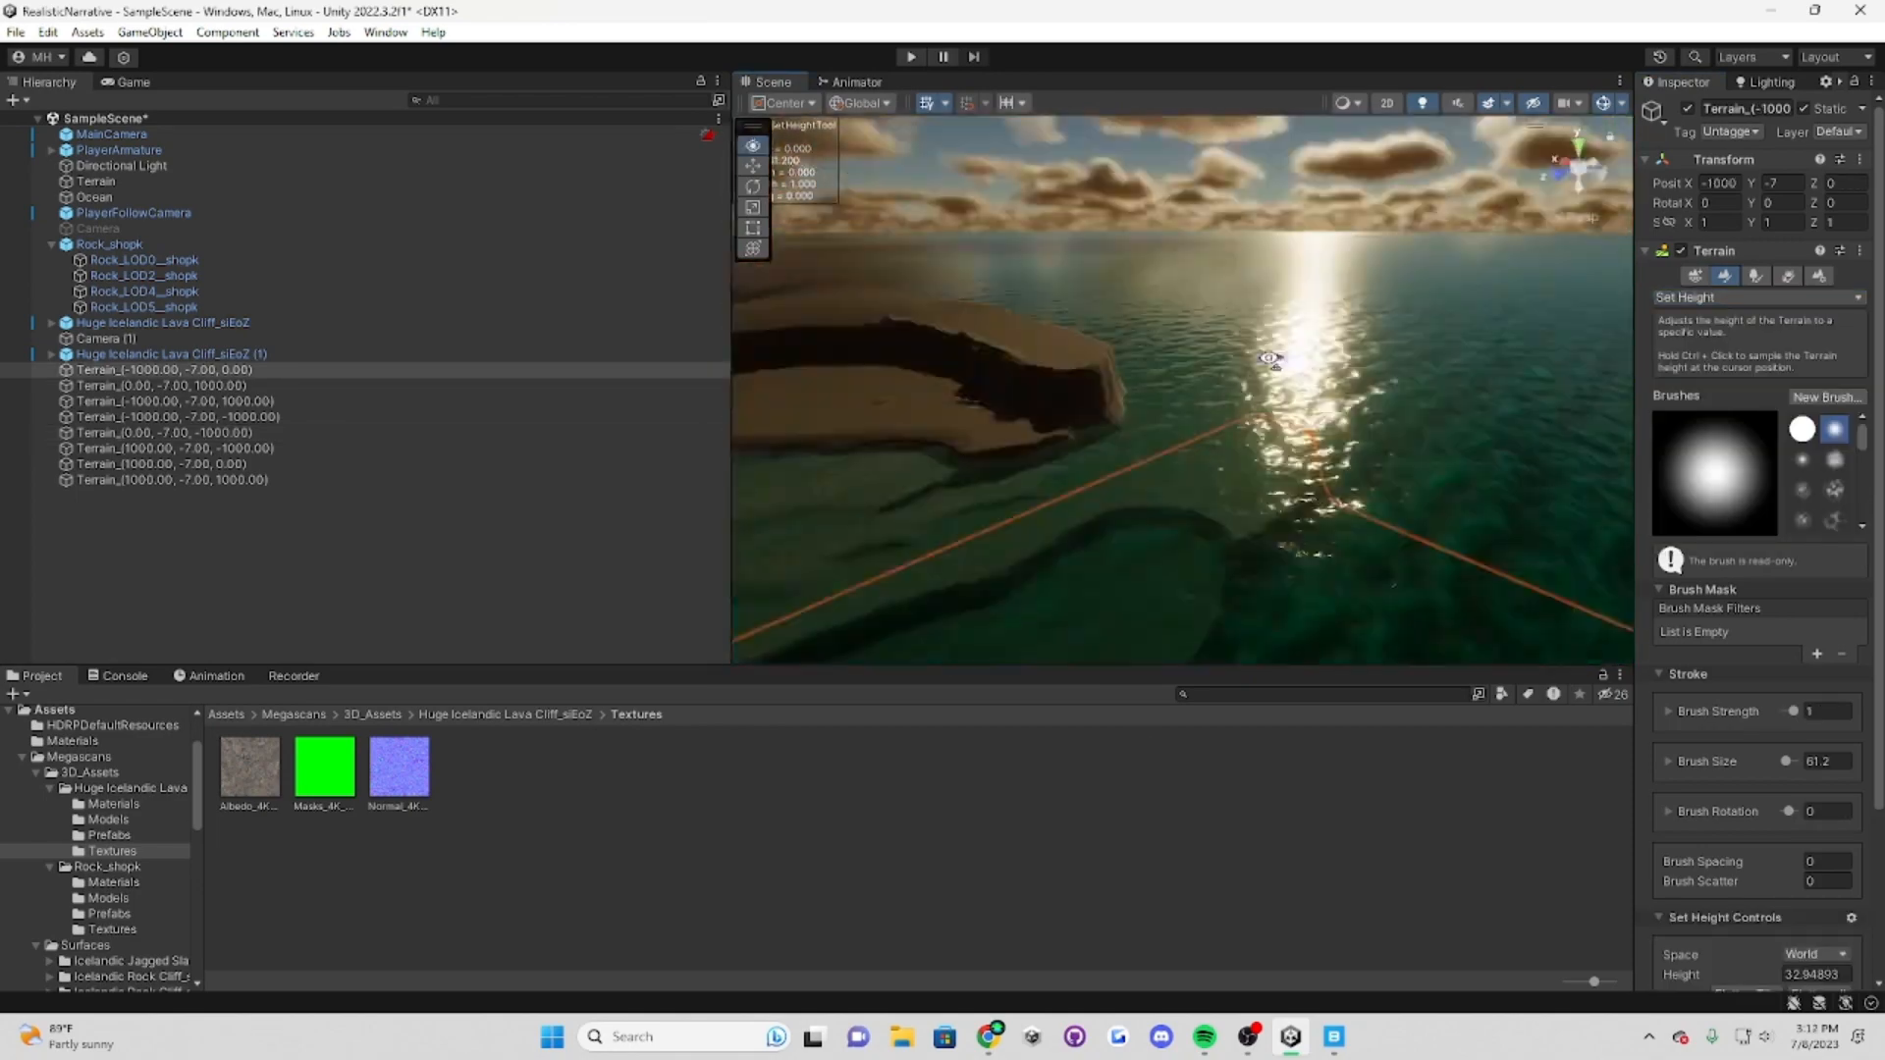
right_click_drag(1428, 479, 982, 373)
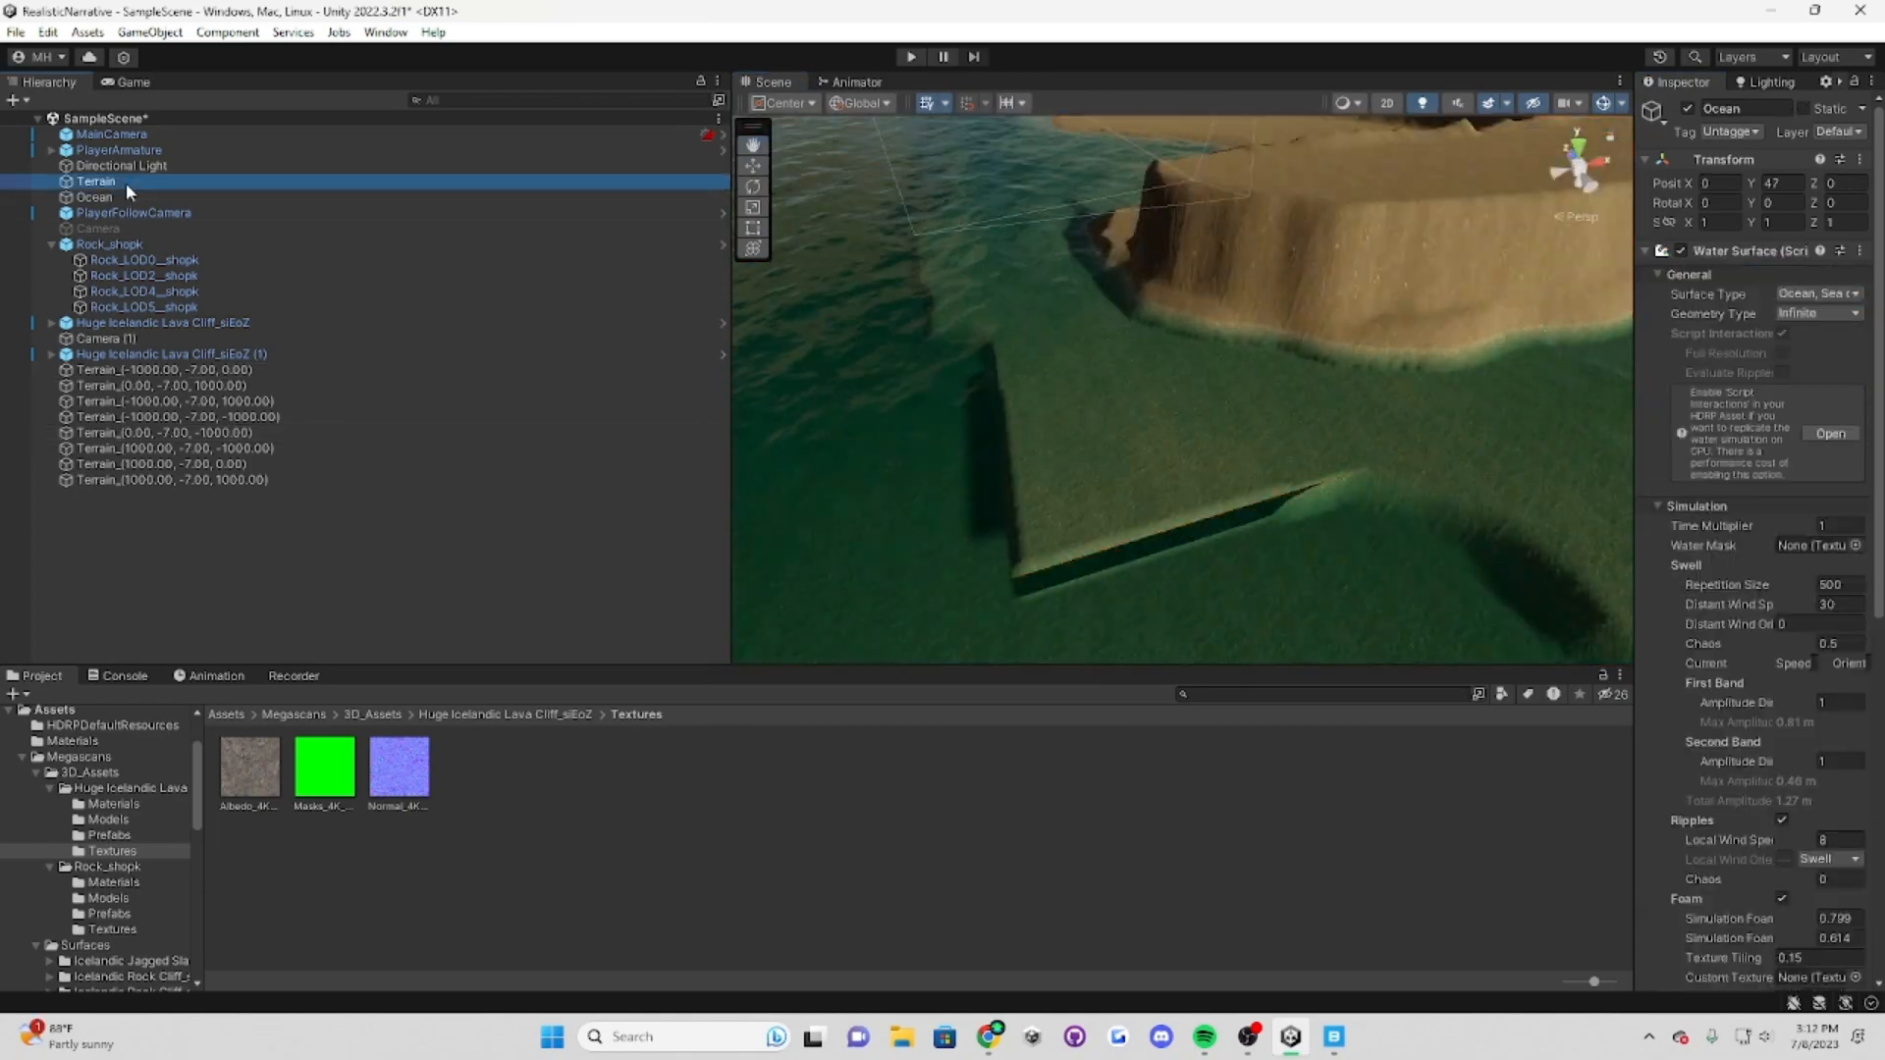
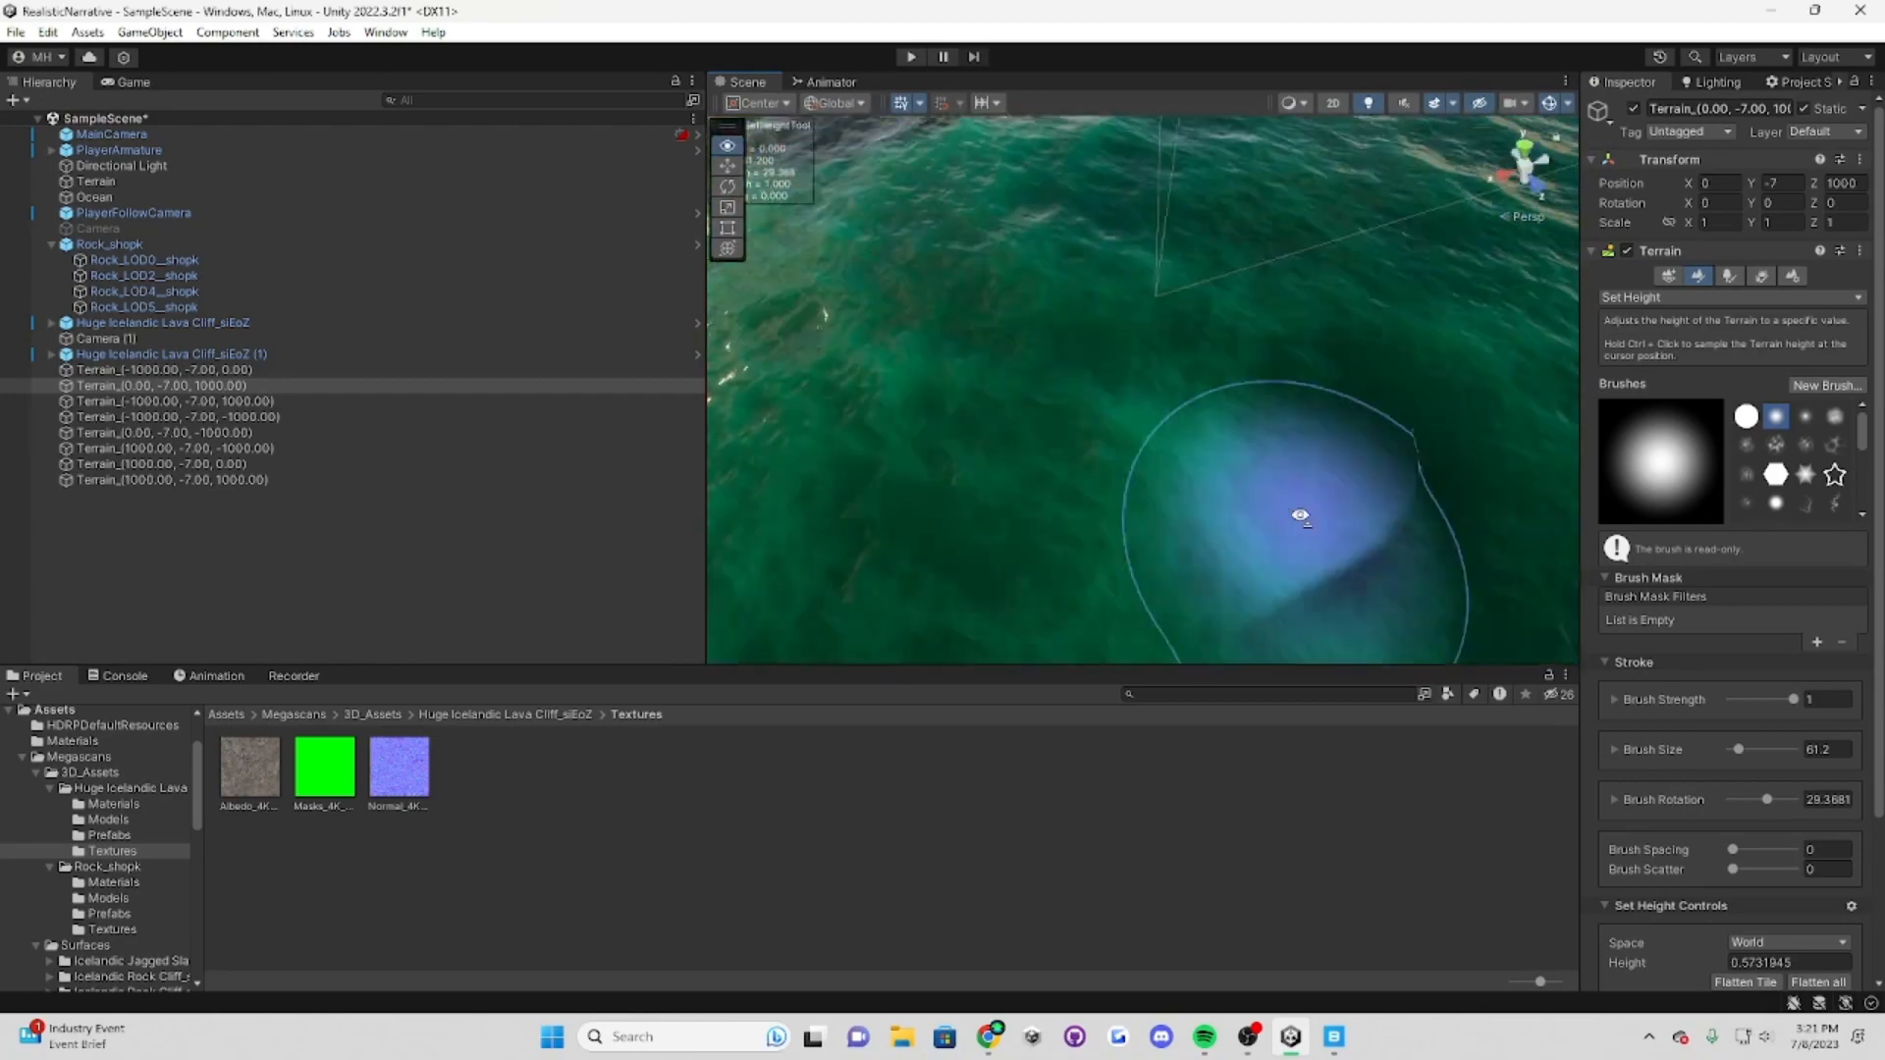
left_click(1371, 103)
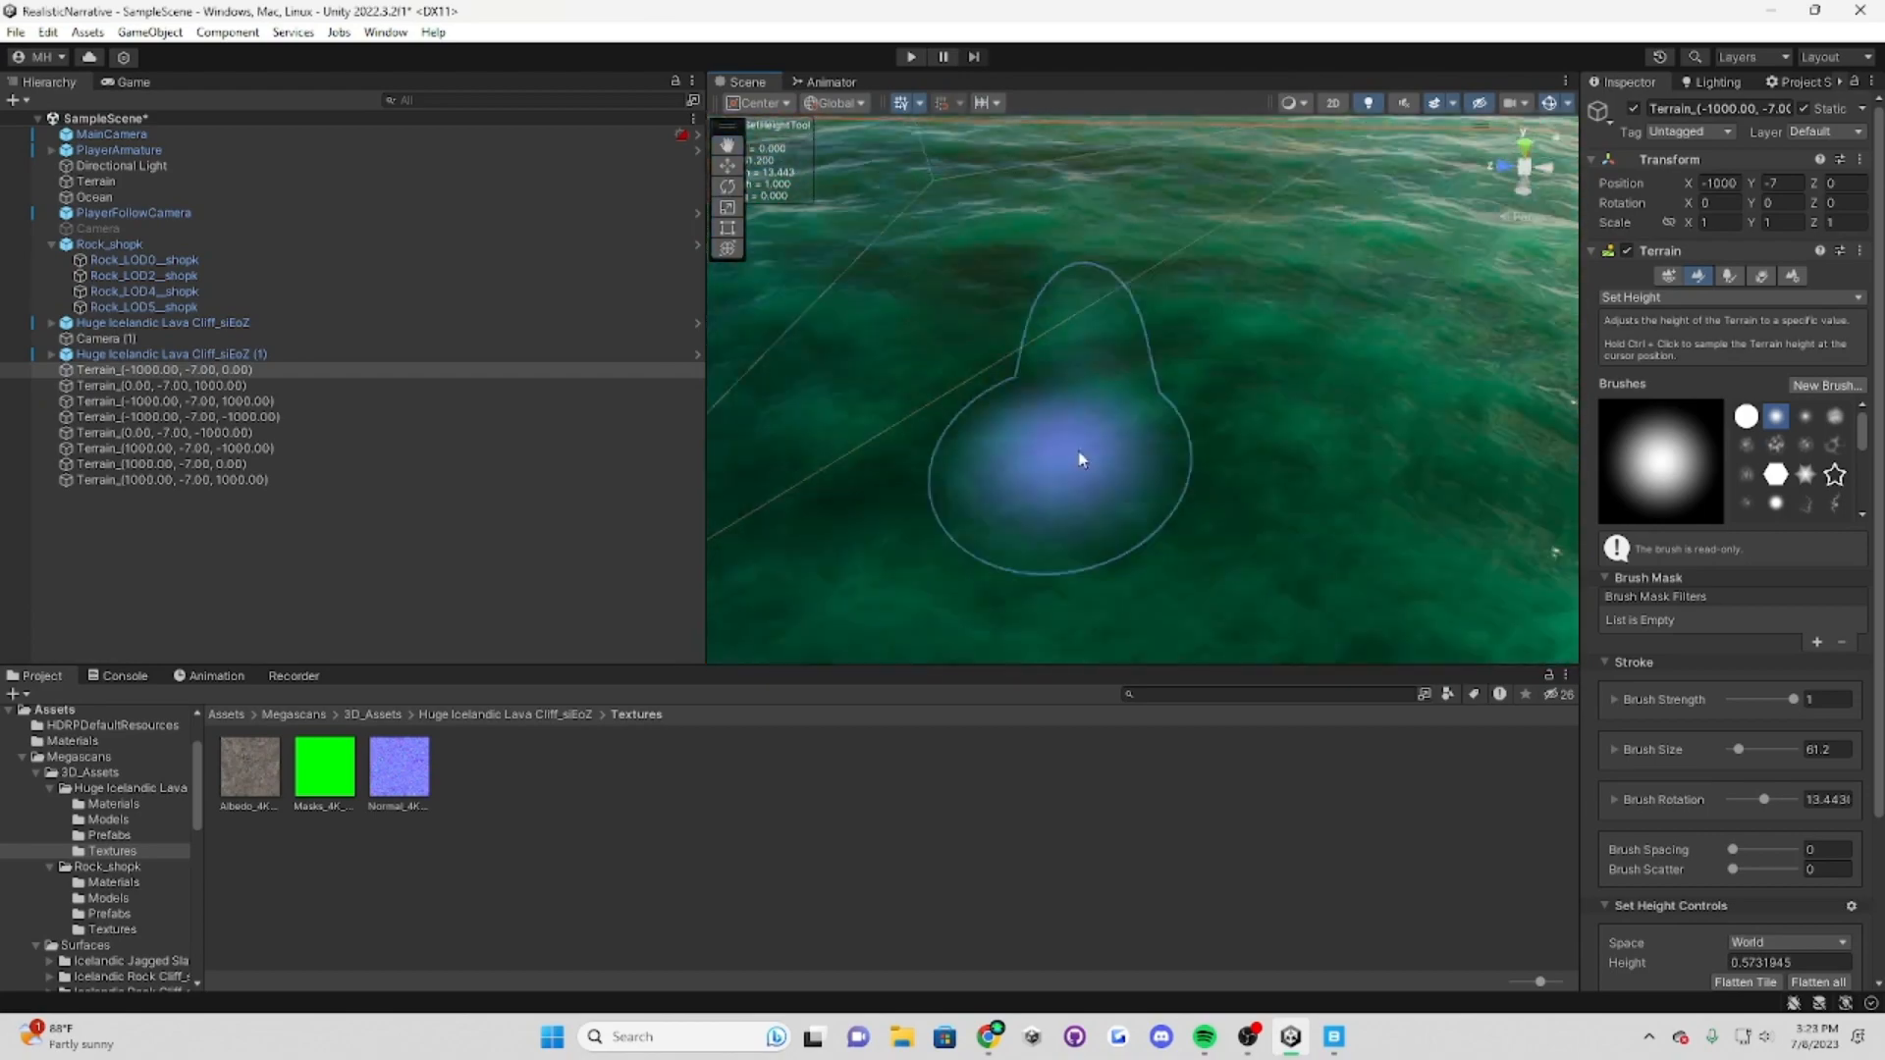
right_click_drag(1353, 579, 1361, 469)
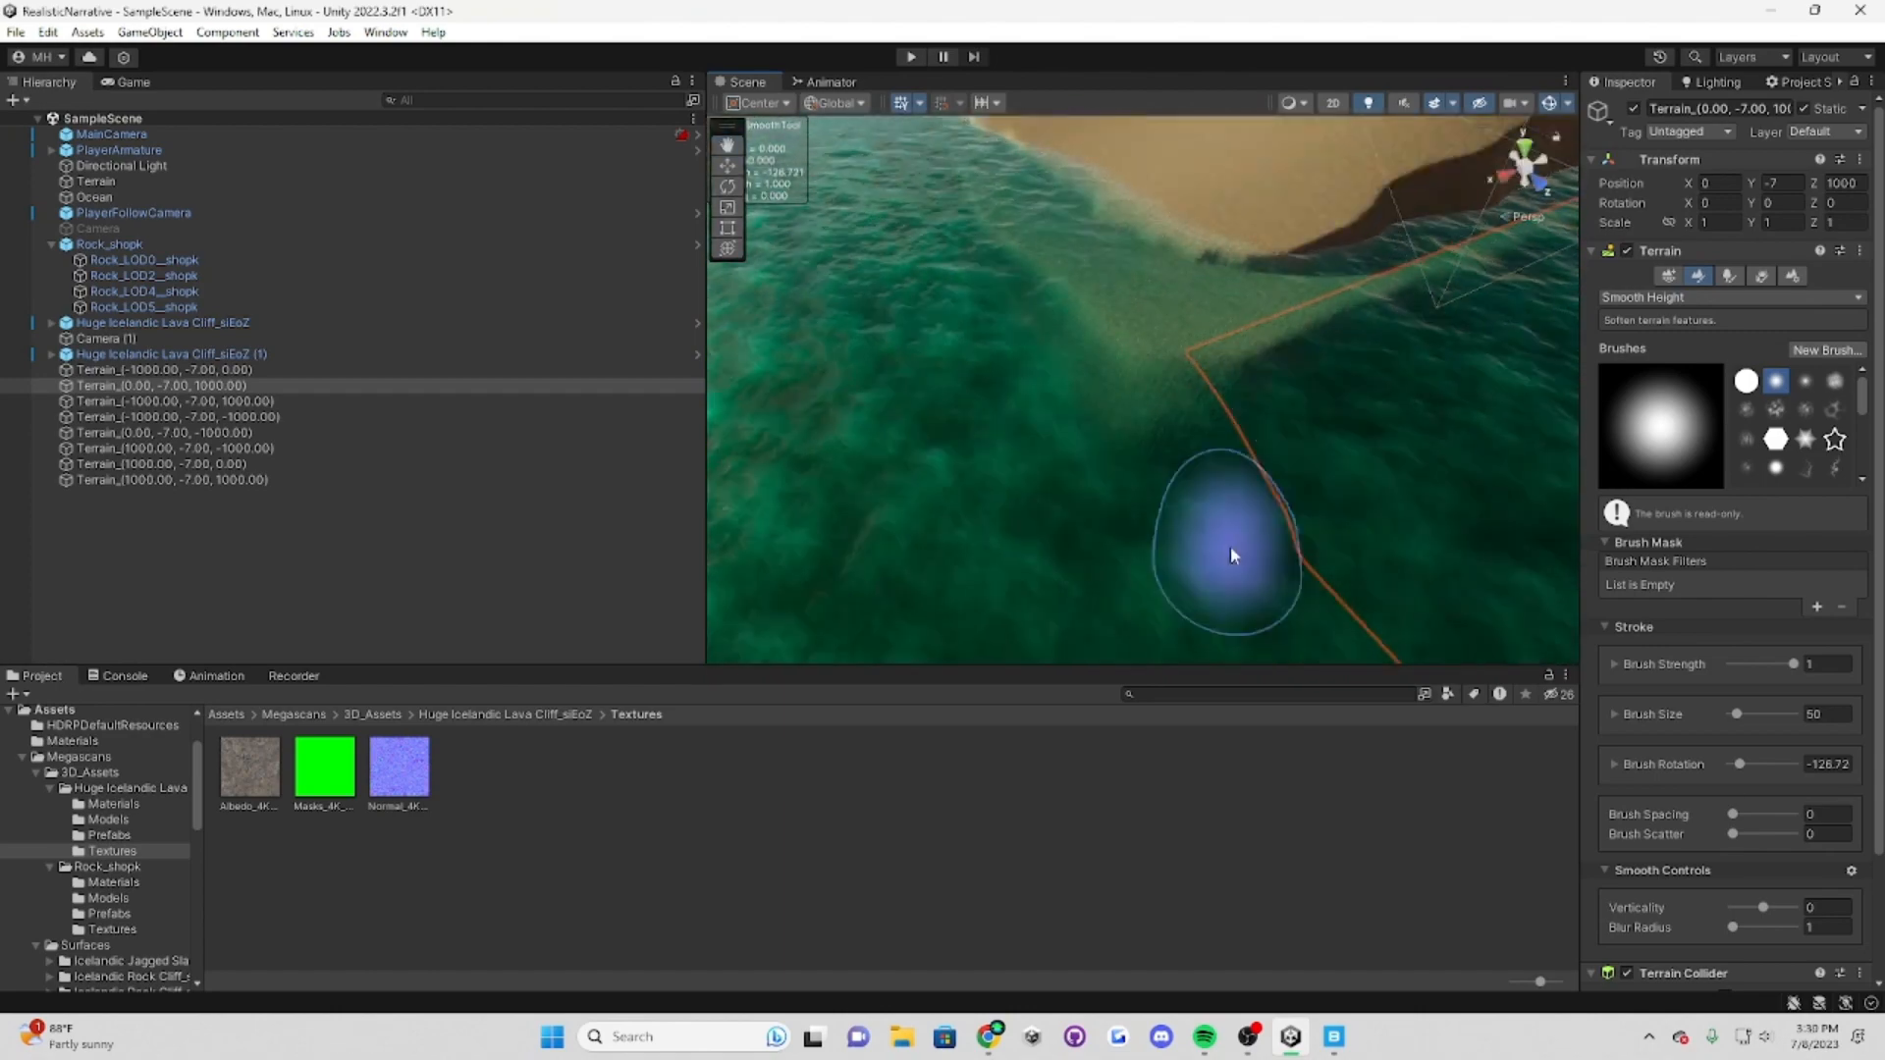
Step: Smooth the underwater slopes along the Z 1000 and X 1000 tiles with Smooth Height at brush size 50, strength 1
left_click_drag(1232, 556, 850, 509)
right_click_drag(850, 509, 1145, 475)
left_click_drag(1145, 475, 1009, 367)
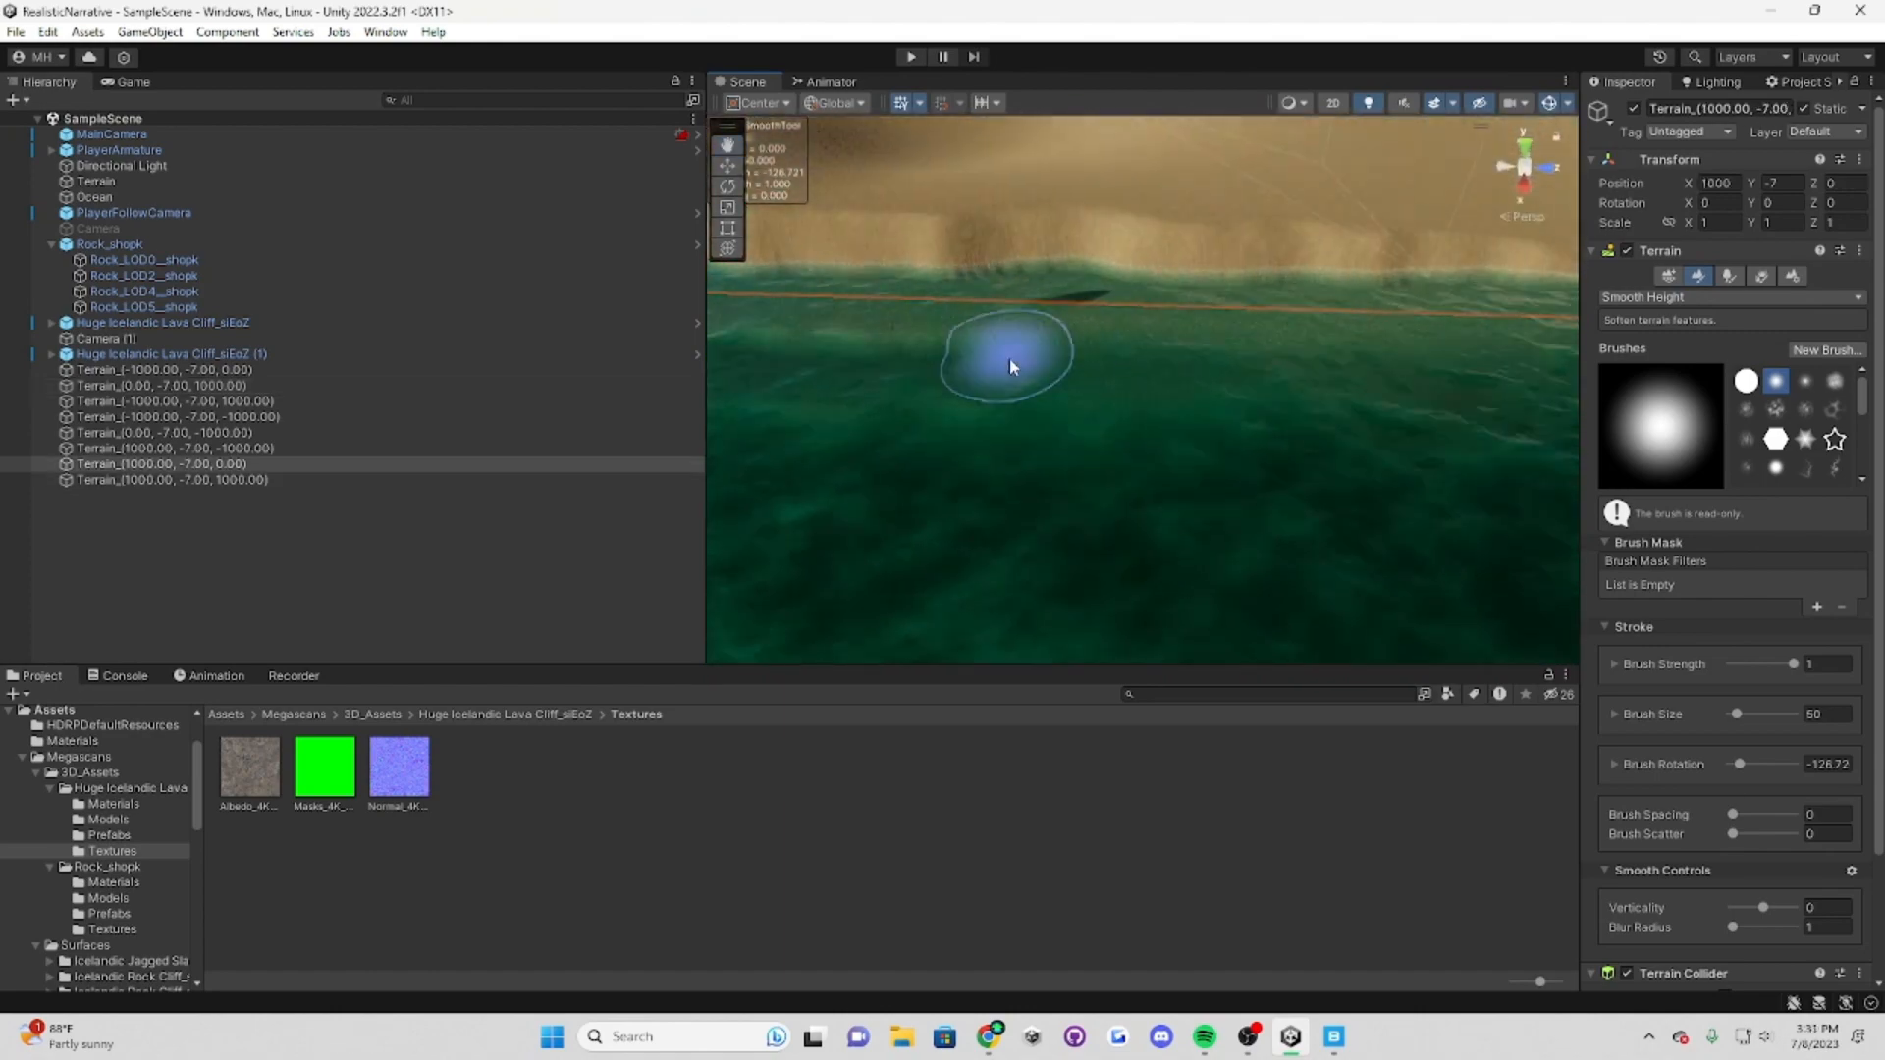
key("Left")
middle_click_drag(819, 390, 1039, 463)
mouse_move(1039, 463)
right_mouse_down()
mouse_move(1300, 475)
mouse_move(1086, 536)
mouse_move(1317, 324)
right_mouse_up()
Step: Smooth the underwater slope along the island edge on the tile at X 0, Z -1000
left_click(1300, 475)
left_click(1086, 536)
right_click_drag(1056, 521, 1110, 547)
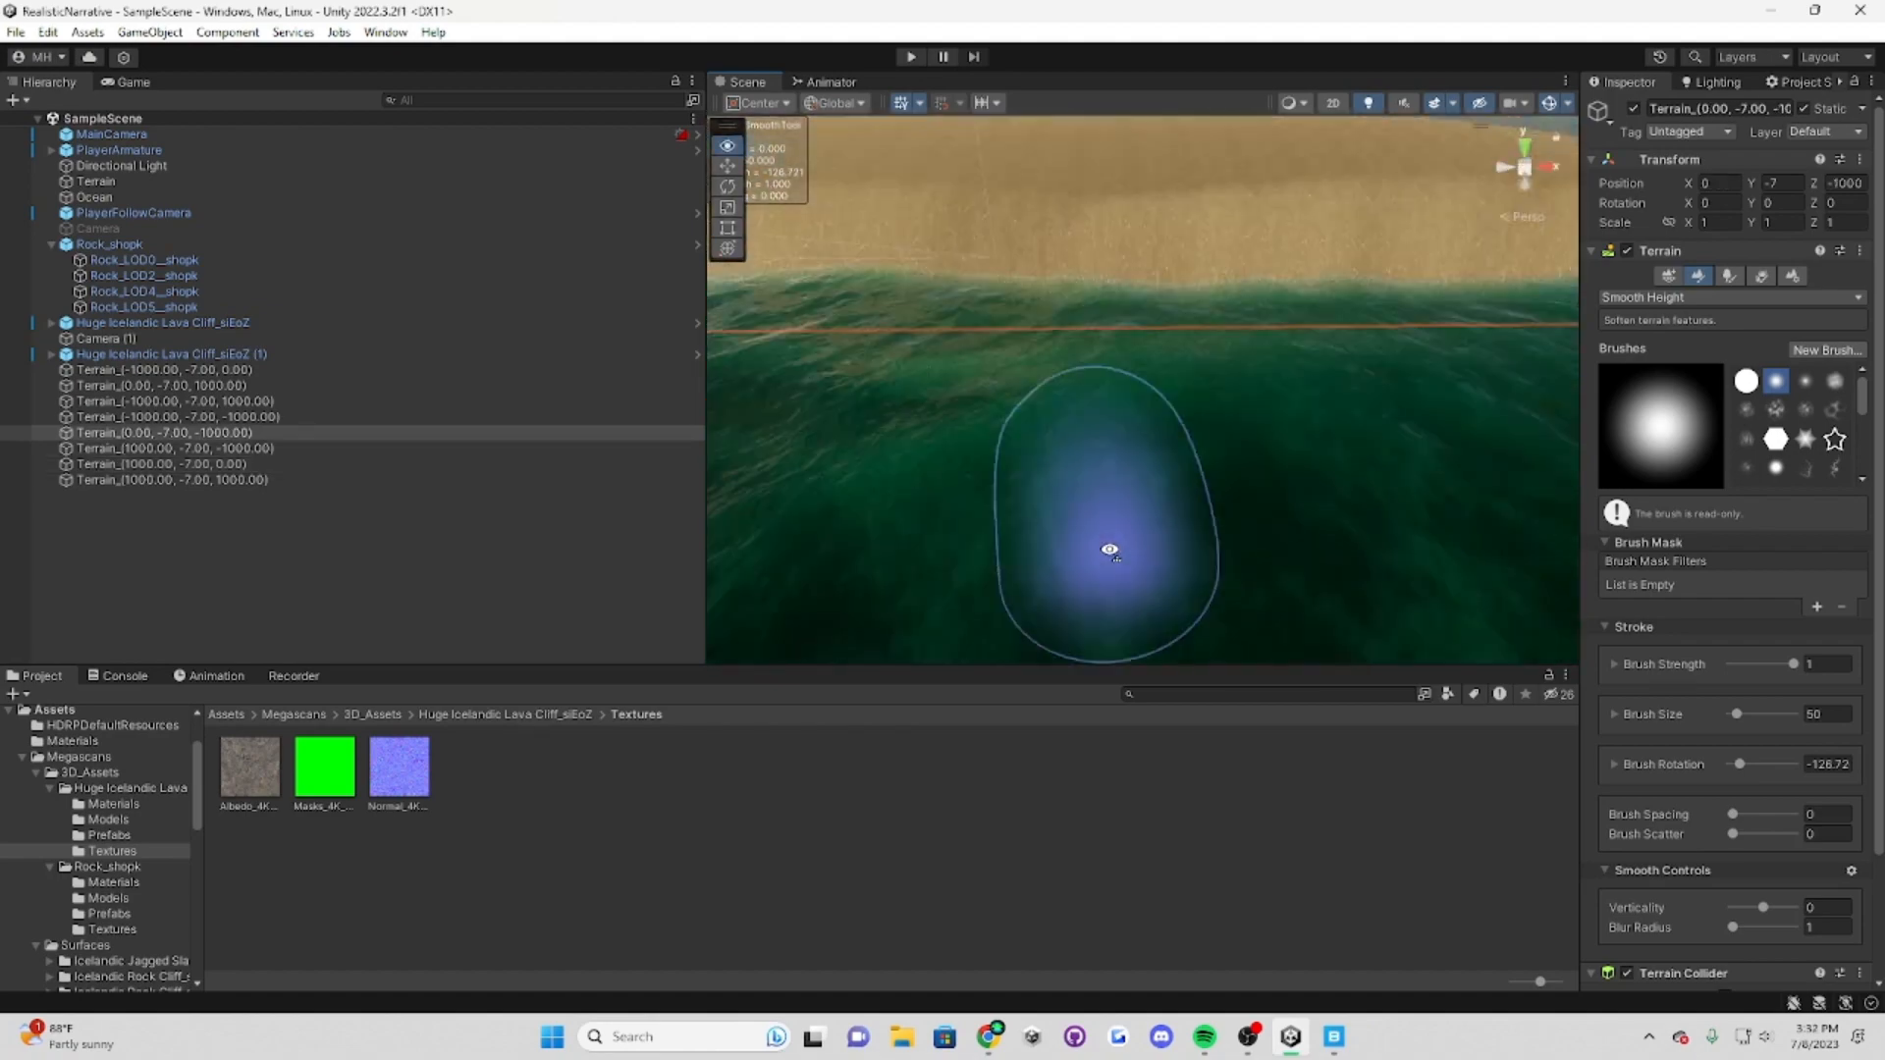
mouse_move(1111, 547)
left_mouse_down()
mouse_move(926, 408)
mouse_move(900, 444)
mouse_move(1029, 421)
mouse_move(1096, 309)
mouse_move(1050, 473)
mouse_move(1158, 476)
left_mouse_up()
mouse_move(1159, 476)
right_mouse_down()
mouse_move(1181, 480)
mouse_move(1069, 564)
mouse_move(1280, 501)
mouse_move(1305, 521)
mouse_move(1178, 472)
right_mouse_up()
left_click_drag(1178, 472, 861, 381)
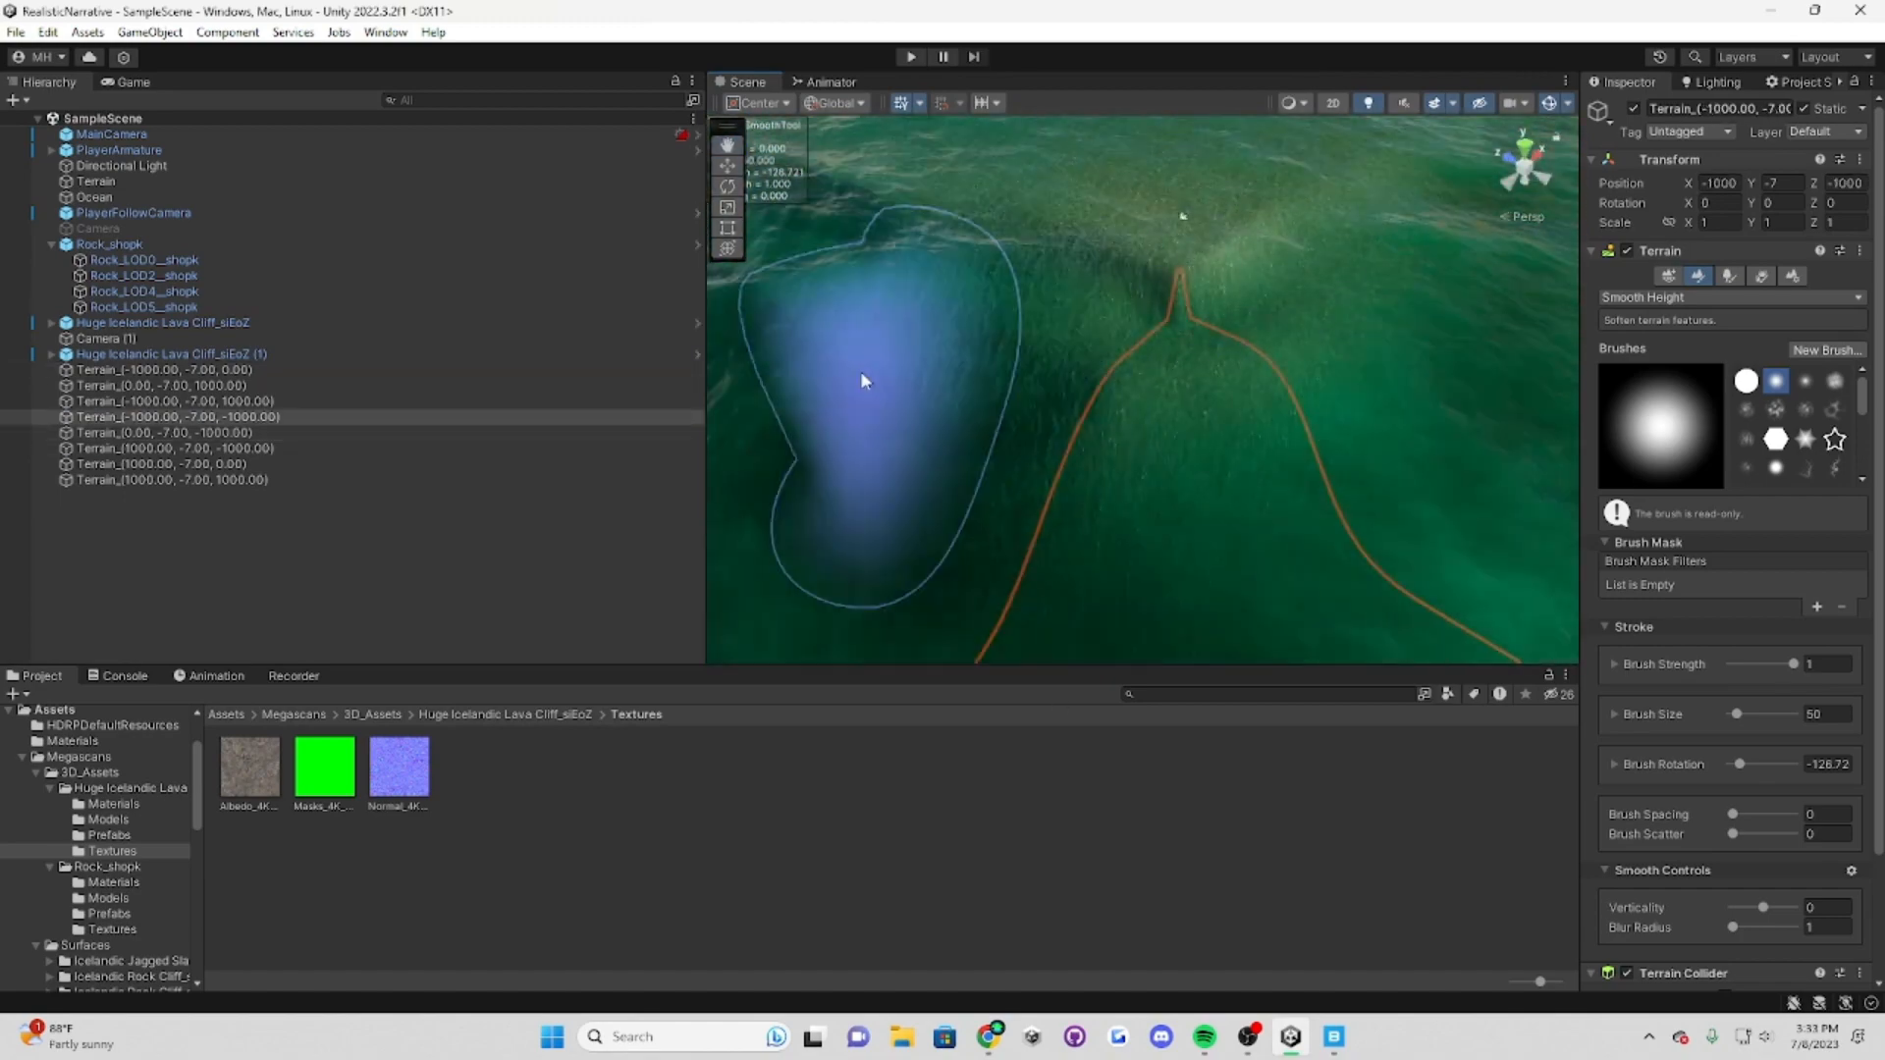
Step: Smooth the seabed ridge around the corner where the X -1000, Z -1000 tile meets its neighboring tiles
left_click(862, 373)
mouse_move(862, 374)
right_mouse_down()
mouse_move(1431, 381)
mouse_move(1414, 447)
mouse_move(1276, 285)
mouse_move(1210, 259)
mouse_move(1246, 517)
mouse_move(1300, 433)
mouse_move(1023, 318)
mouse_move(1180, 362)
mouse_move(1254, 425)
mouse_move(1077, 265)
mouse_move(983, 340)
mouse_move(863, 379)
mouse_move(1086, 463)
mouse_move(1107, 501)
mouse_move(967, 457)
mouse_move(883, 598)
mouse_move(1114, 462)
mouse_move(1380, 509)
mouse_move(1247, 570)
mouse_move(884, 337)
mouse_move(1011, 307)
mouse_move(863, 471)
mouse_move(1467, 473)
mouse_move(1006, 521)
mouse_move(1276, 387)
mouse_move(1098, 539)
mouse_move(1484, 659)
mouse_move(1119, 639)
mouse_move(1633, 462)
mouse_move(972, 118)
mouse_move(1392, 480)
mouse_move(1061, 492)
mouse_move(1139, 453)
mouse_move(1061, 547)
mouse_move(1342, 510)
mouse_move(1493, 539)
mouse_move(902, 458)
right_mouse_up()
left_click(1431, 381)
left_click(1275, 285)
left_click(1246, 518, "shift")
left_click(1023, 318)
left_click(1180, 362, "shift")
left_click(1078, 265, "shift")
left_click(1247, 569, "shift")
left_click(884, 336, "shift")
left_click(1010, 307, "shift")
left_click(863, 471, "shift")
left_click(1485, 660, "shift")
left_click(1119, 639)
key("a")
left_click(1069, 480)
left_click(1061, 547)
scroll(1620, 530, "down", 1)
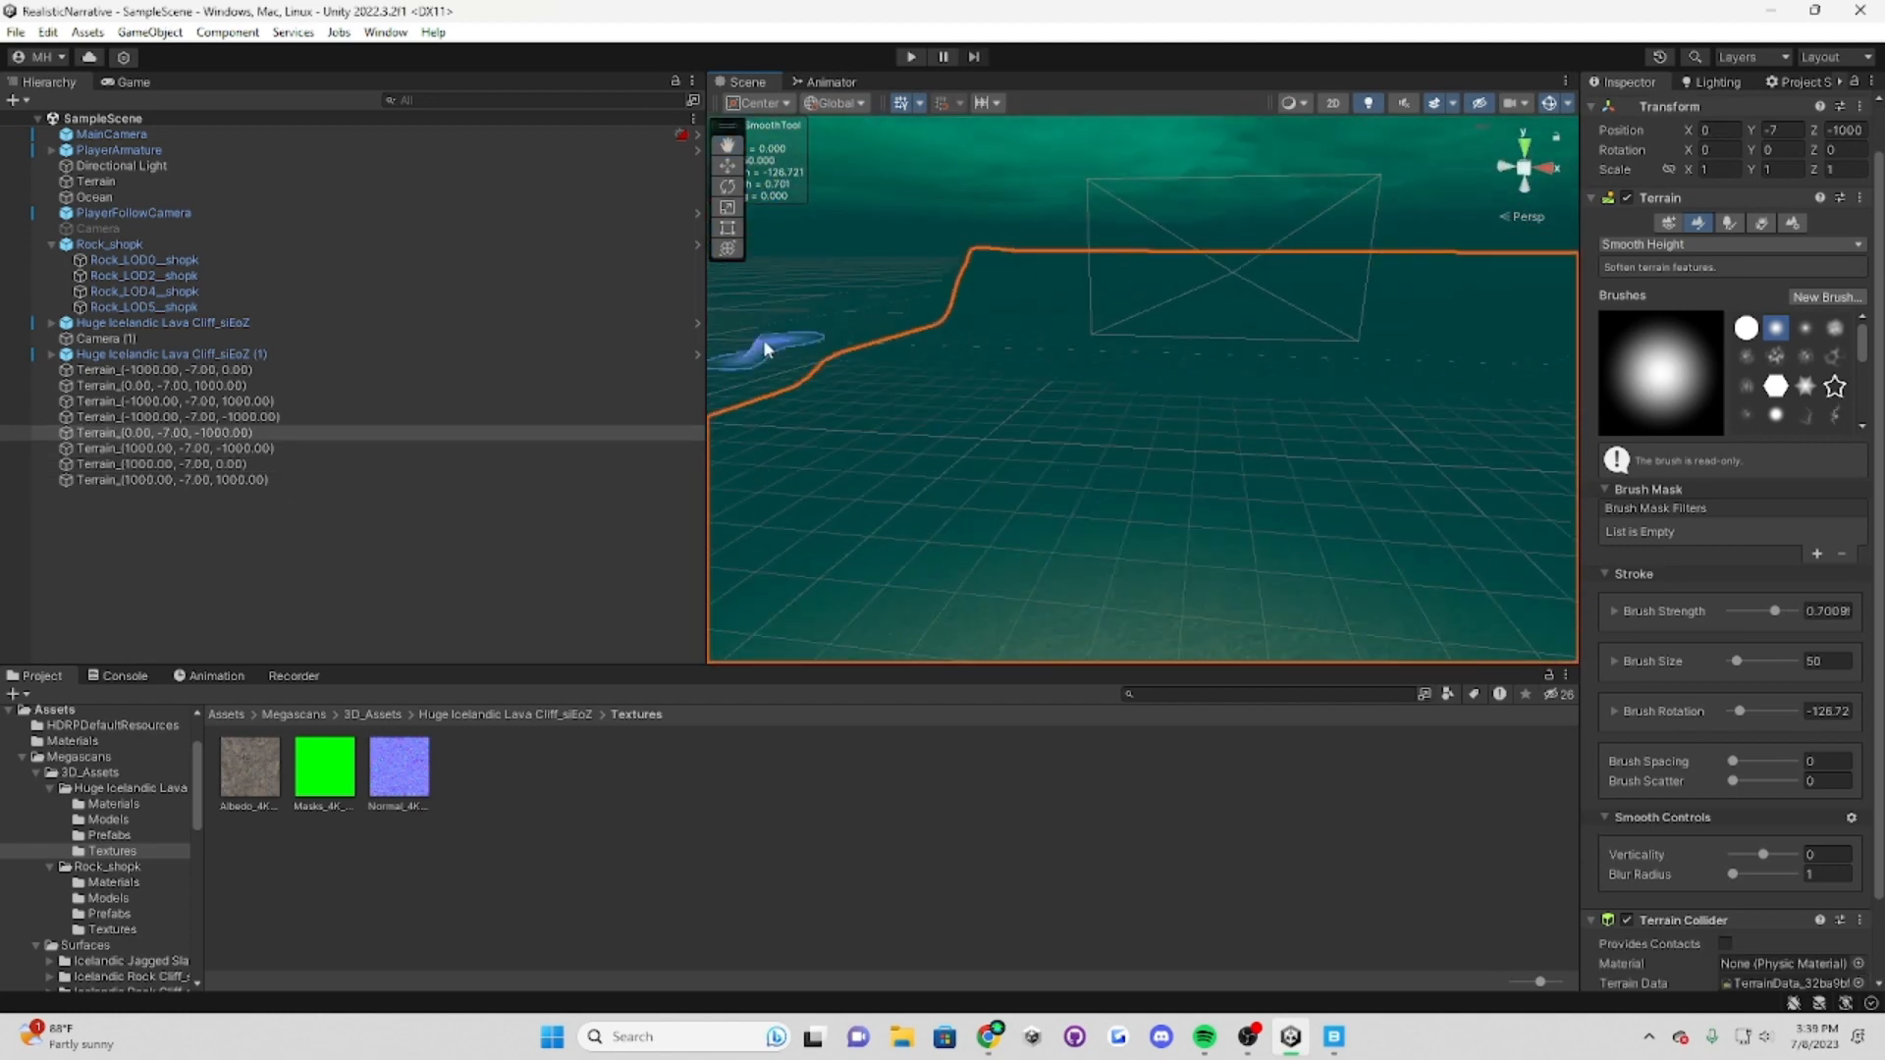
Step: Smooth the seabed on the tile at X -1000, Z 0 with a brush strength of about 0.7
right_click_drag(764, 350, 1204, 446)
left_click_drag(1204, 446, 807, 454)
right_click_drag(807, 453, 883, 473)
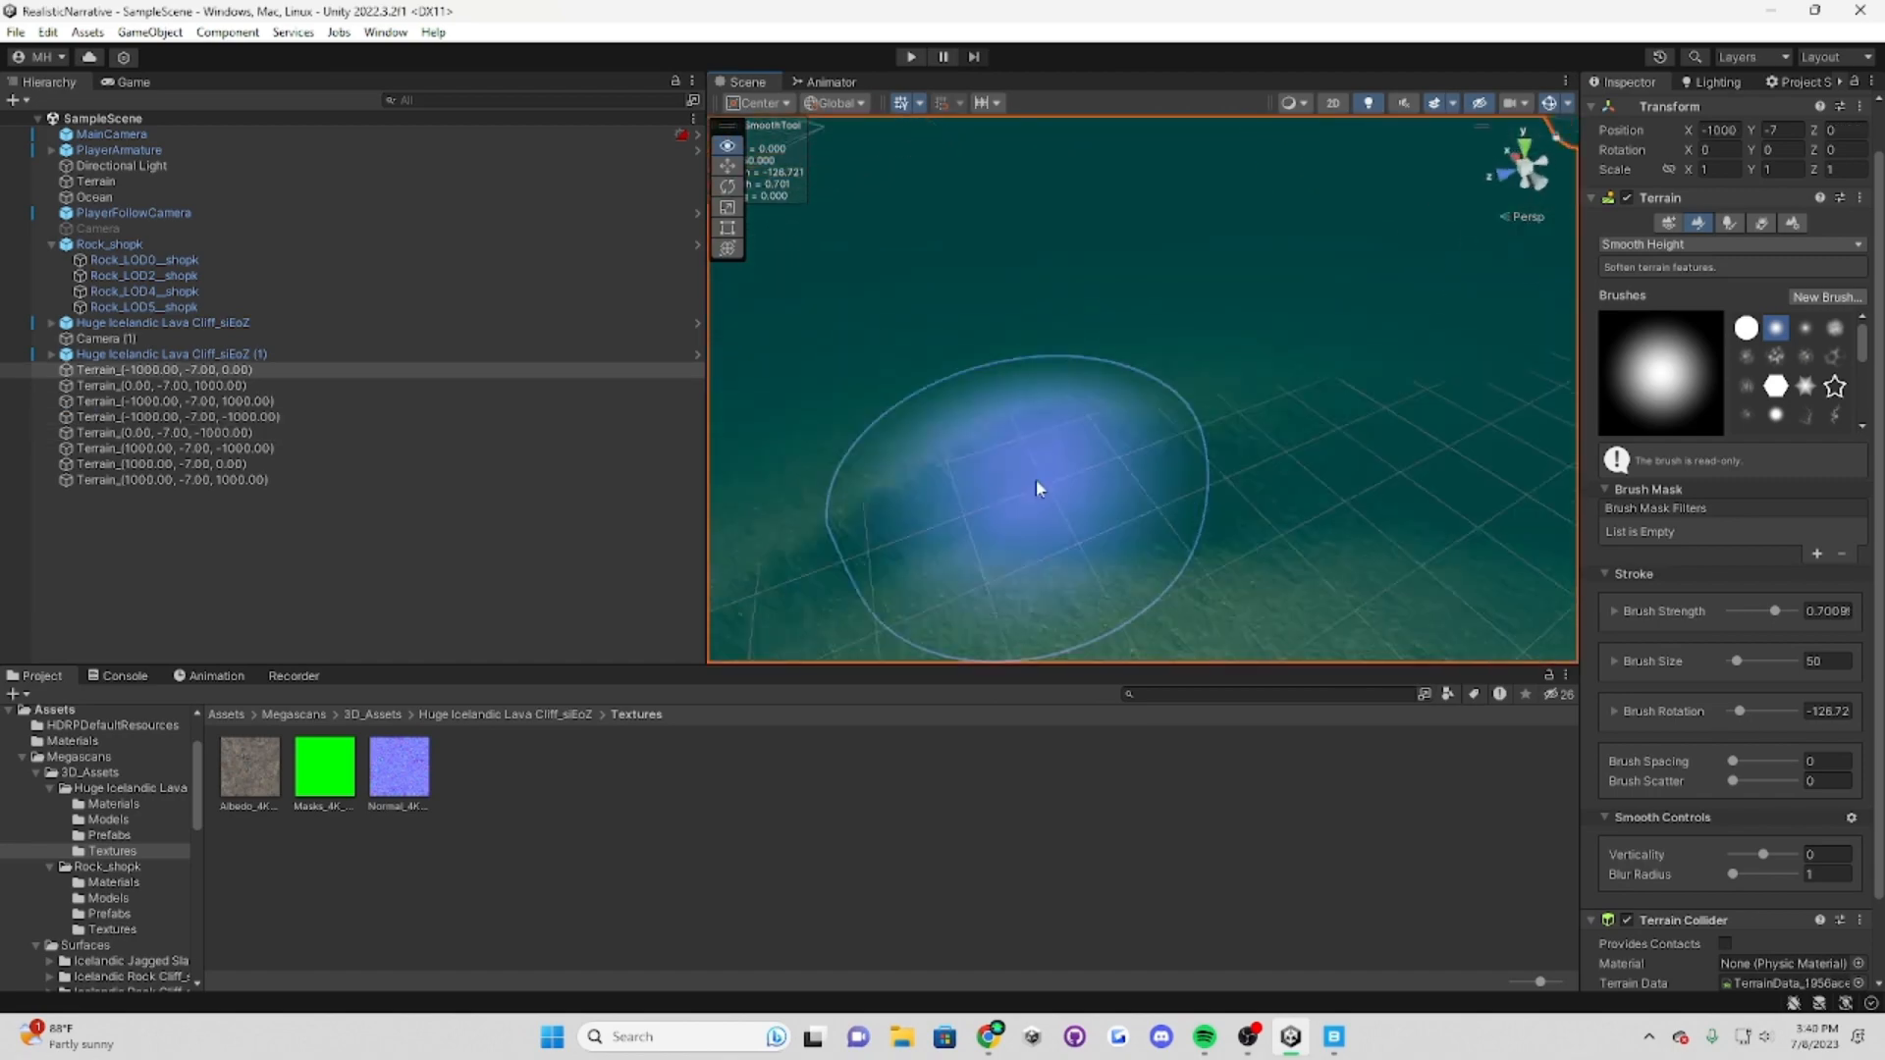
mouse_move(1014, 427)
right_mouse_down()
mouse_move(1263, 476)
mouse_move(1270, 446)
mouse_move(1829, 628)
mouse_move(1364, 530)
mouse_move(1342, 425)
mouse_move(1123, 429)
mouse_move(1216, 434)
mouse_move(1022, 455)
mouse_move(912, 276)
mouse_move(1110, 359)
right_mouse_up()
Step: Smooth the steep underwater wall on the tile at X 0, Z 1000 with brush strength 1
key("a")
key("a")
left_click(1364, 530)
left_click(1022, 454)
key("w")
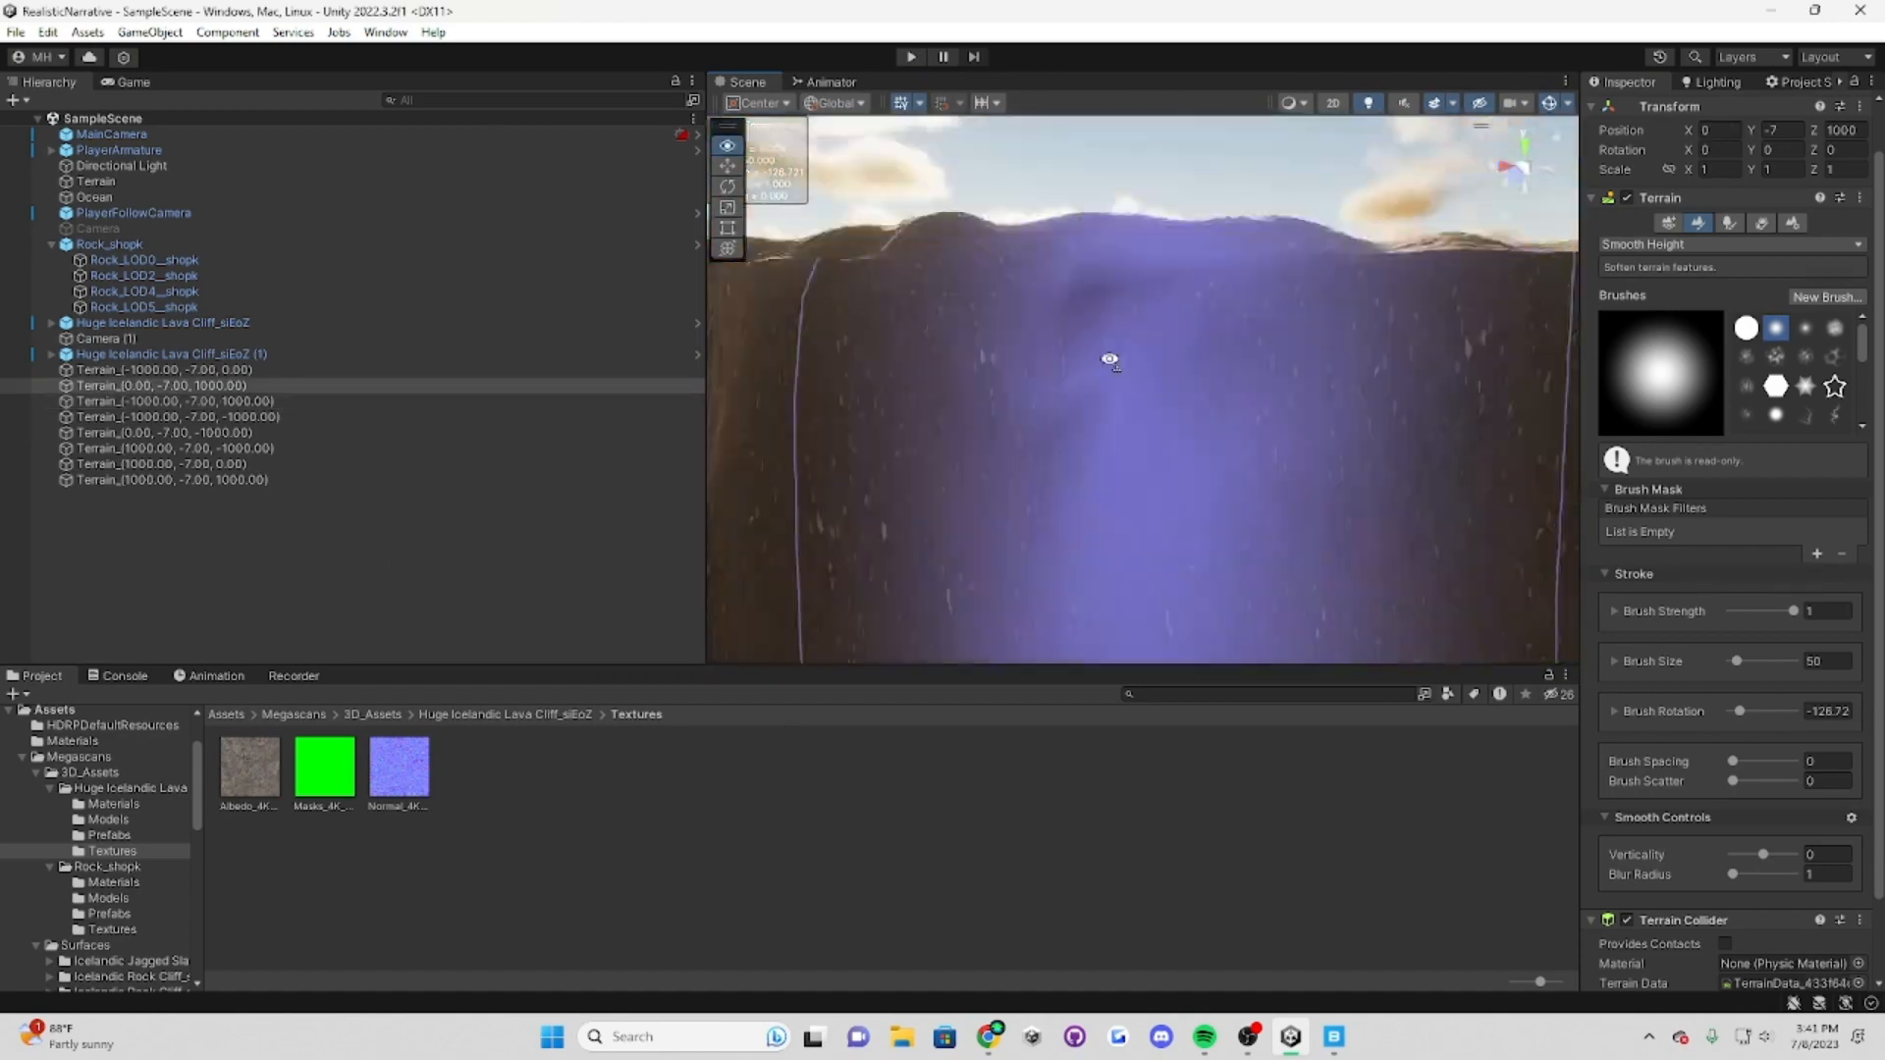
Step: Finish smoothing the upper part of the underwater wall on the tile at X 0, Z 1000
left_click_drag(1101, 239, 1112, 251)
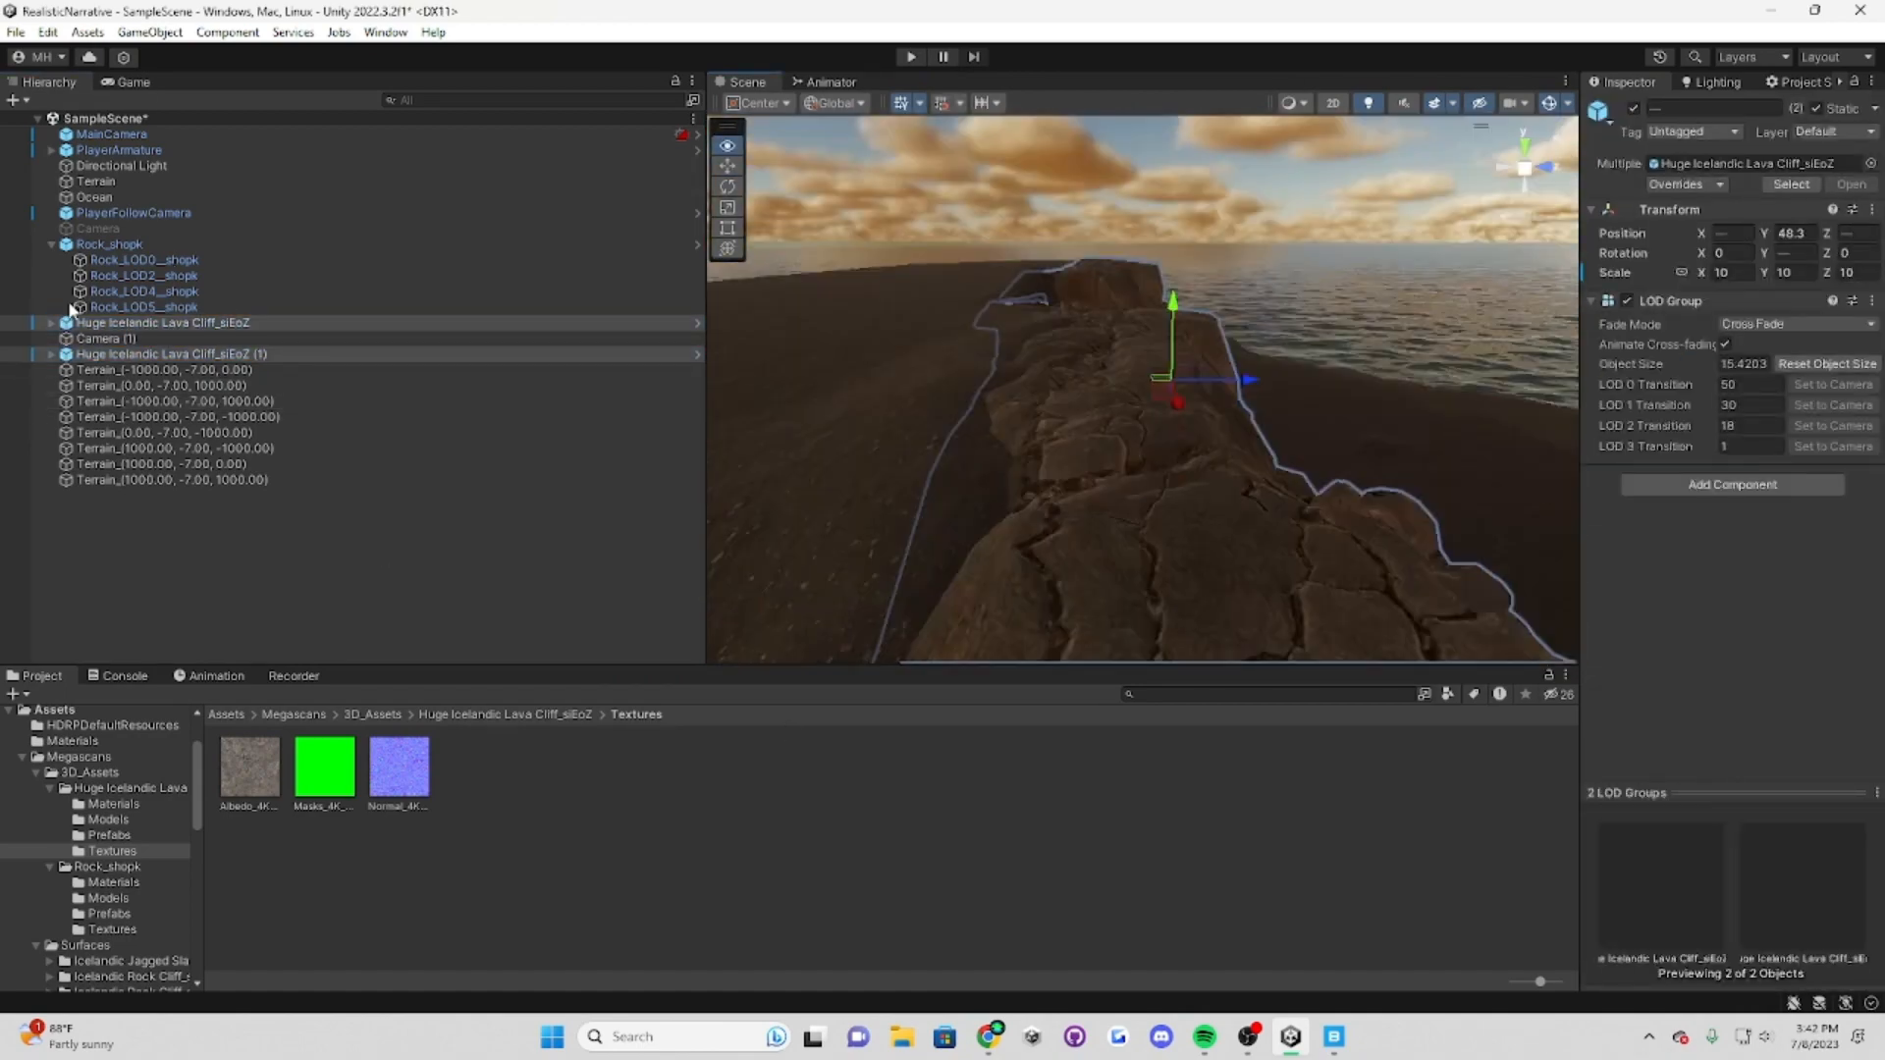
Step: Adjust the height of both Huge Icelandic Lava Cliff rocks to about Y 49.8 so they sit into the terrain
right_click_drag(1068, 322, 1220, 202)
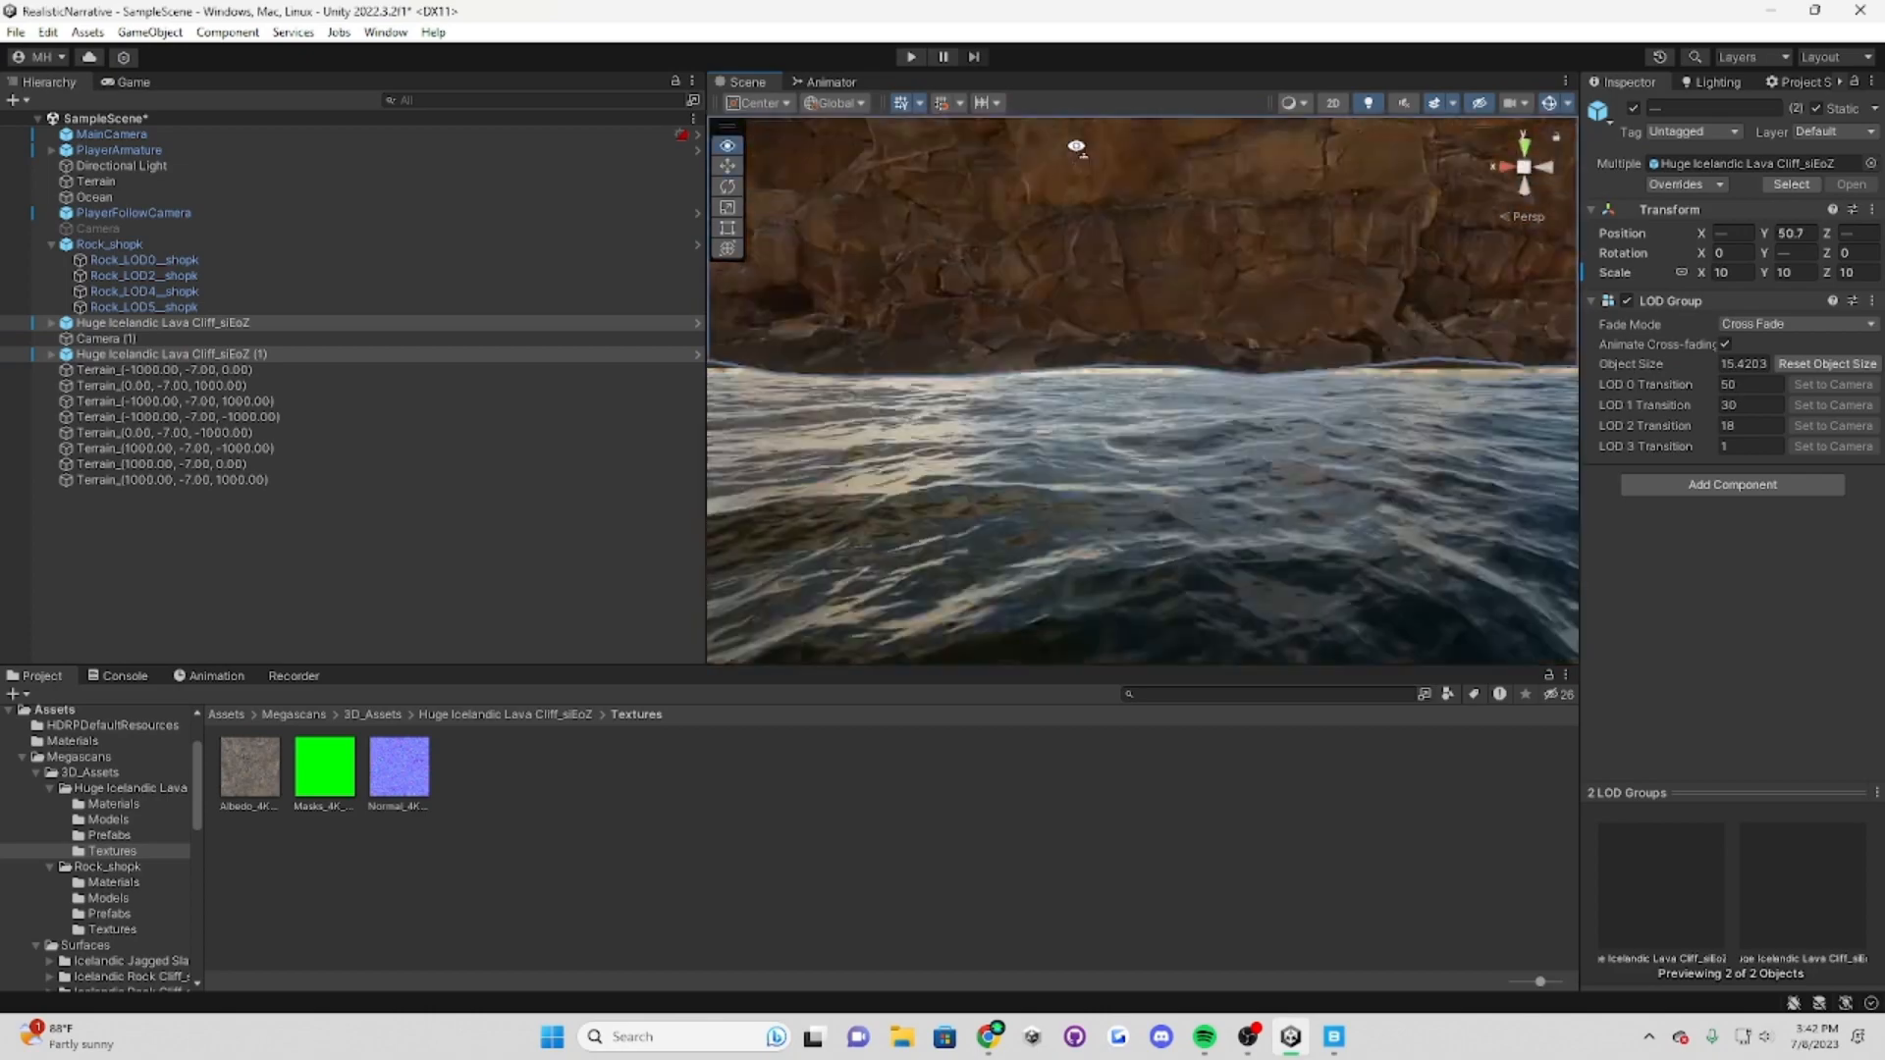
right_click_drag(1130, 246, 763, 492)
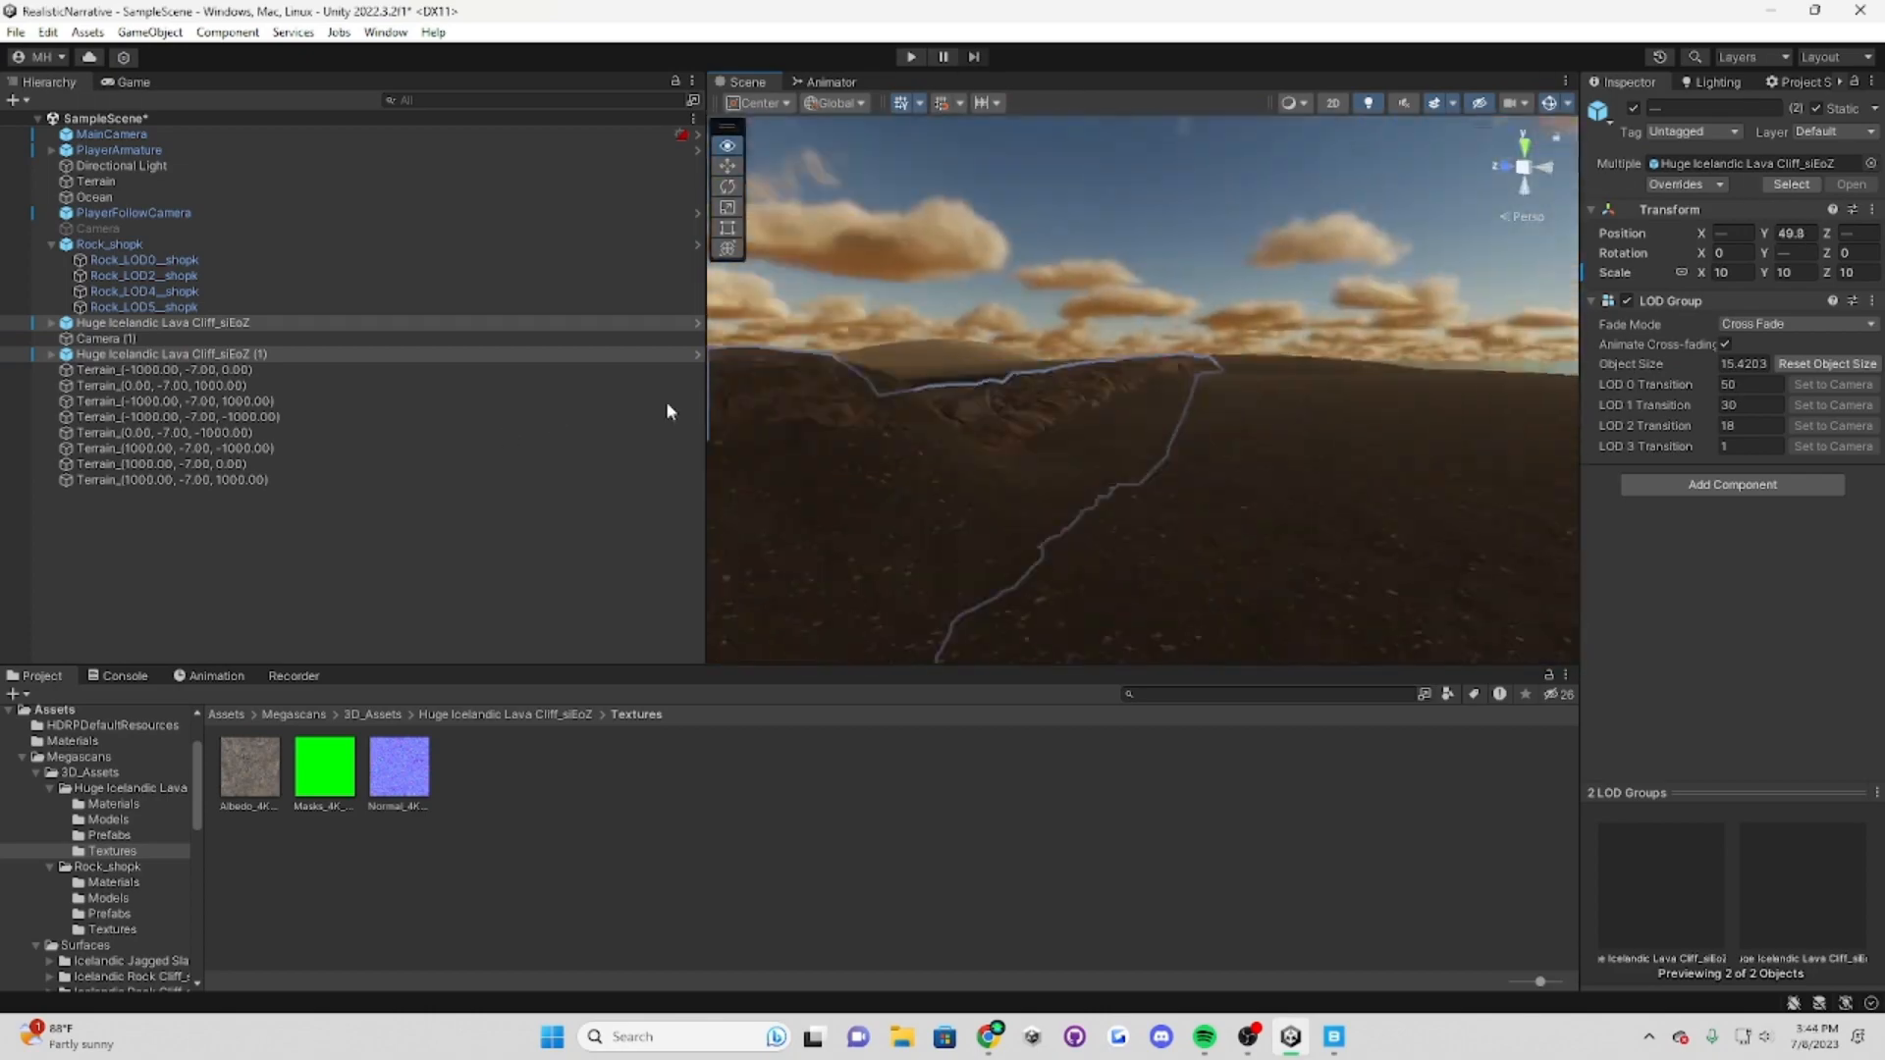
right_click_drag(667, 411, 557, 513)
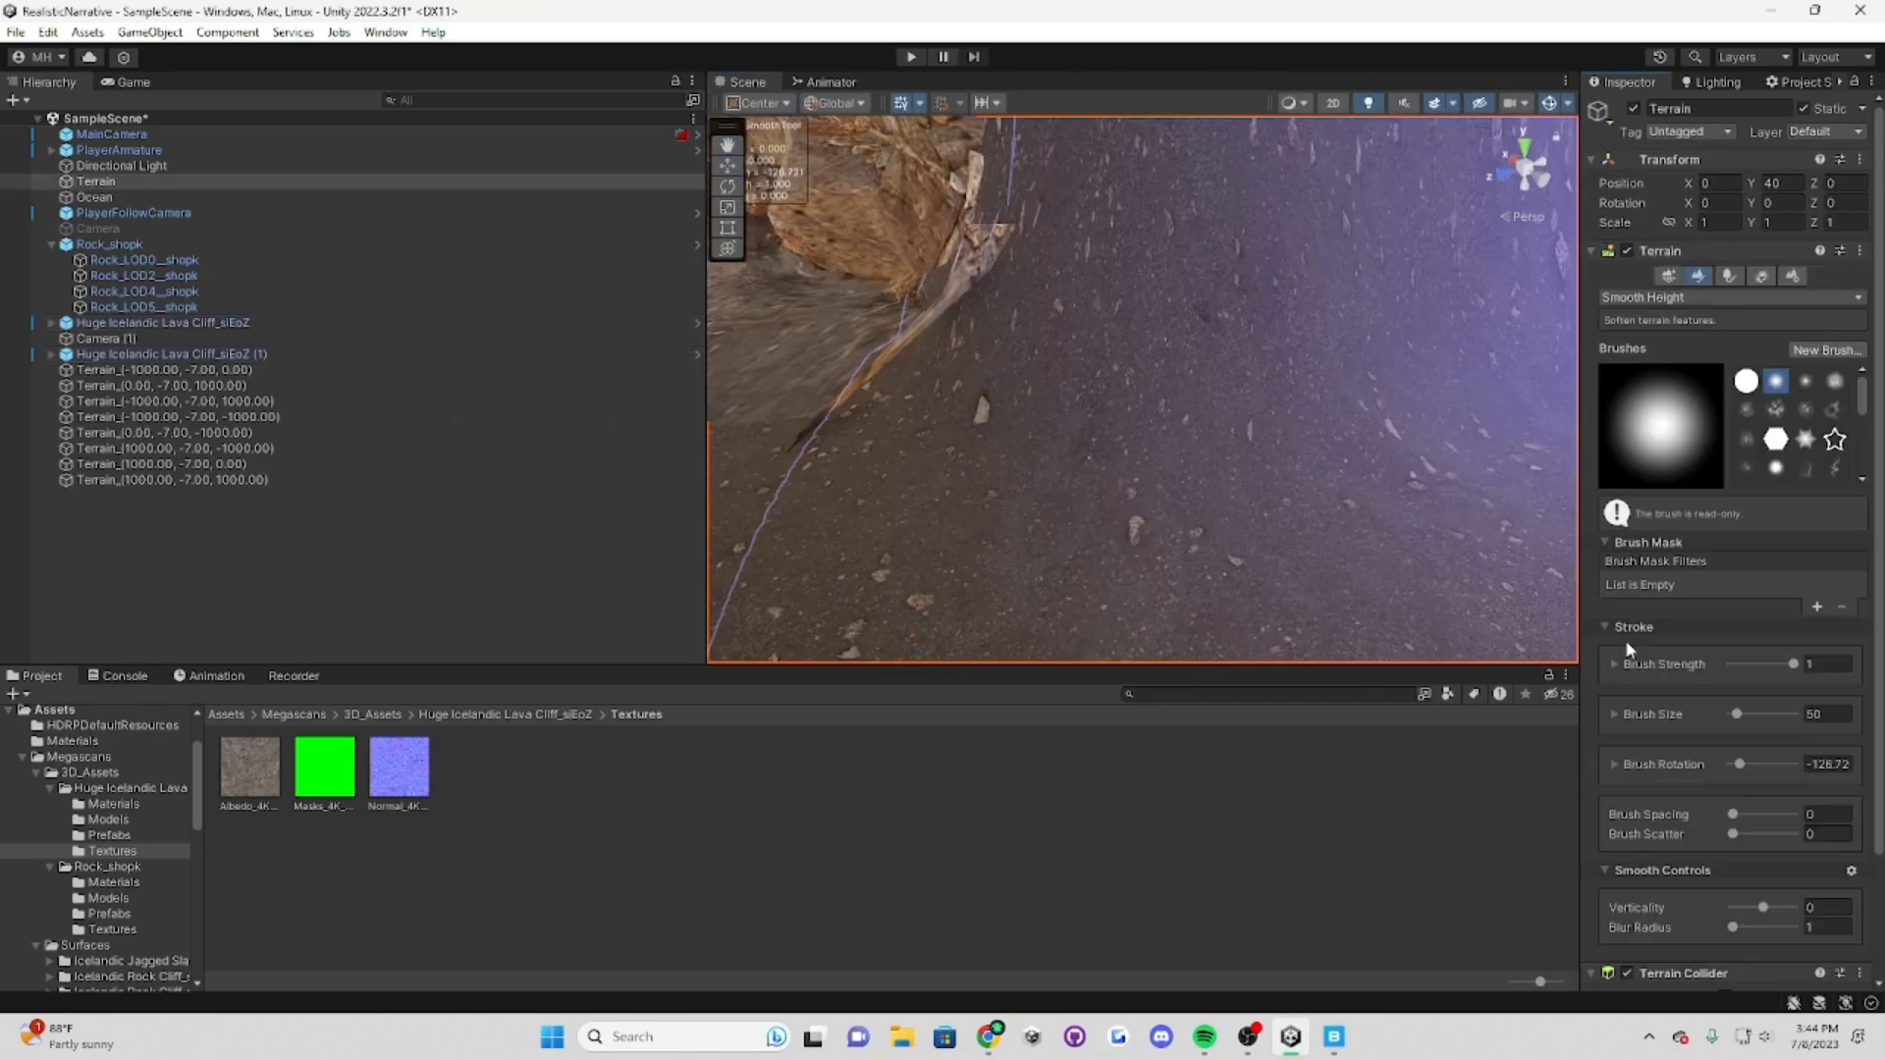
right_click_drag(1628, 648, 899, 359)
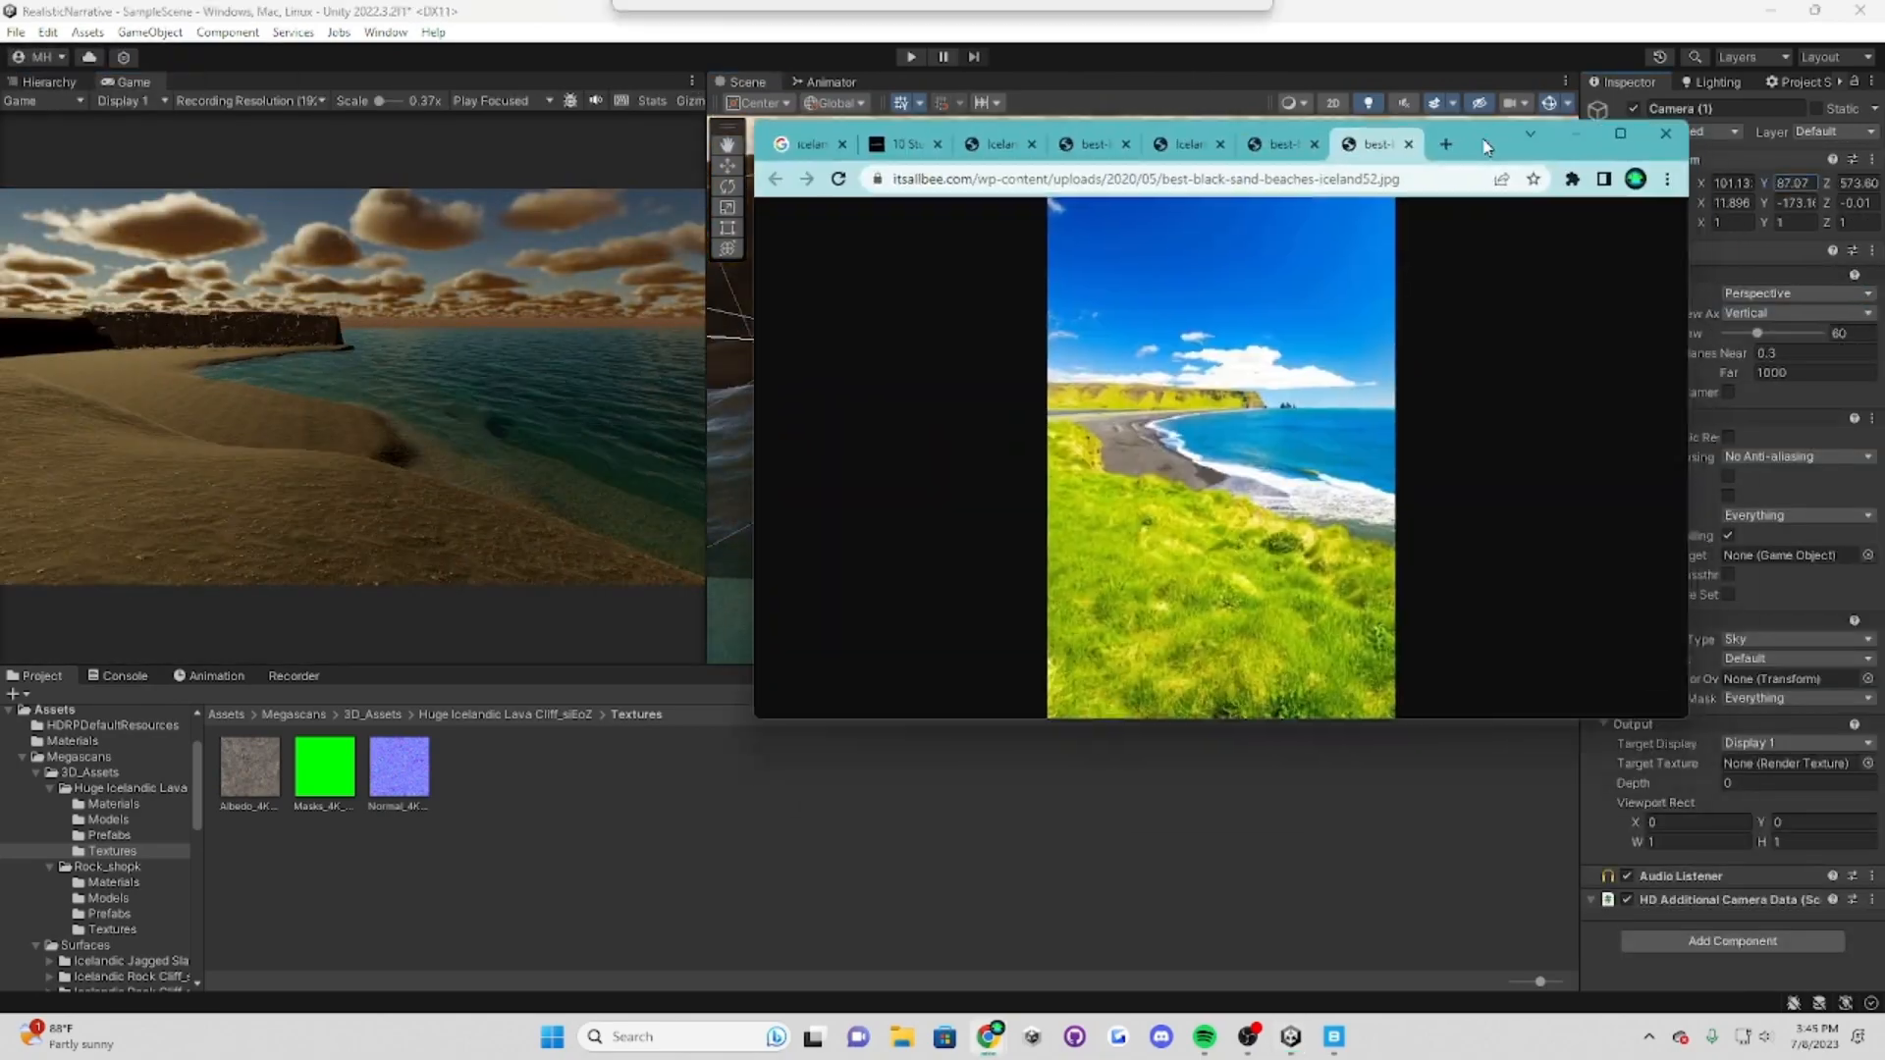
Step: Adjust Camera (1) to match the black sand beach reference photo and set its rotation to X 0, Y -180, Z 0
left_click_drag(1484, 139, 1265, 122)
mouse_move(1765, 183)
left_mouse_down()
mouse_move(1718, 179)
mouse_move(1742, 180)
left_mouse_up()
left_click_drag(1701, 202, 1569, 192)
mouse_move(987, 1037)
left_click(1727, 203)
type("0")
key("Tab")
type("-180")
key("Tab")
type("0")
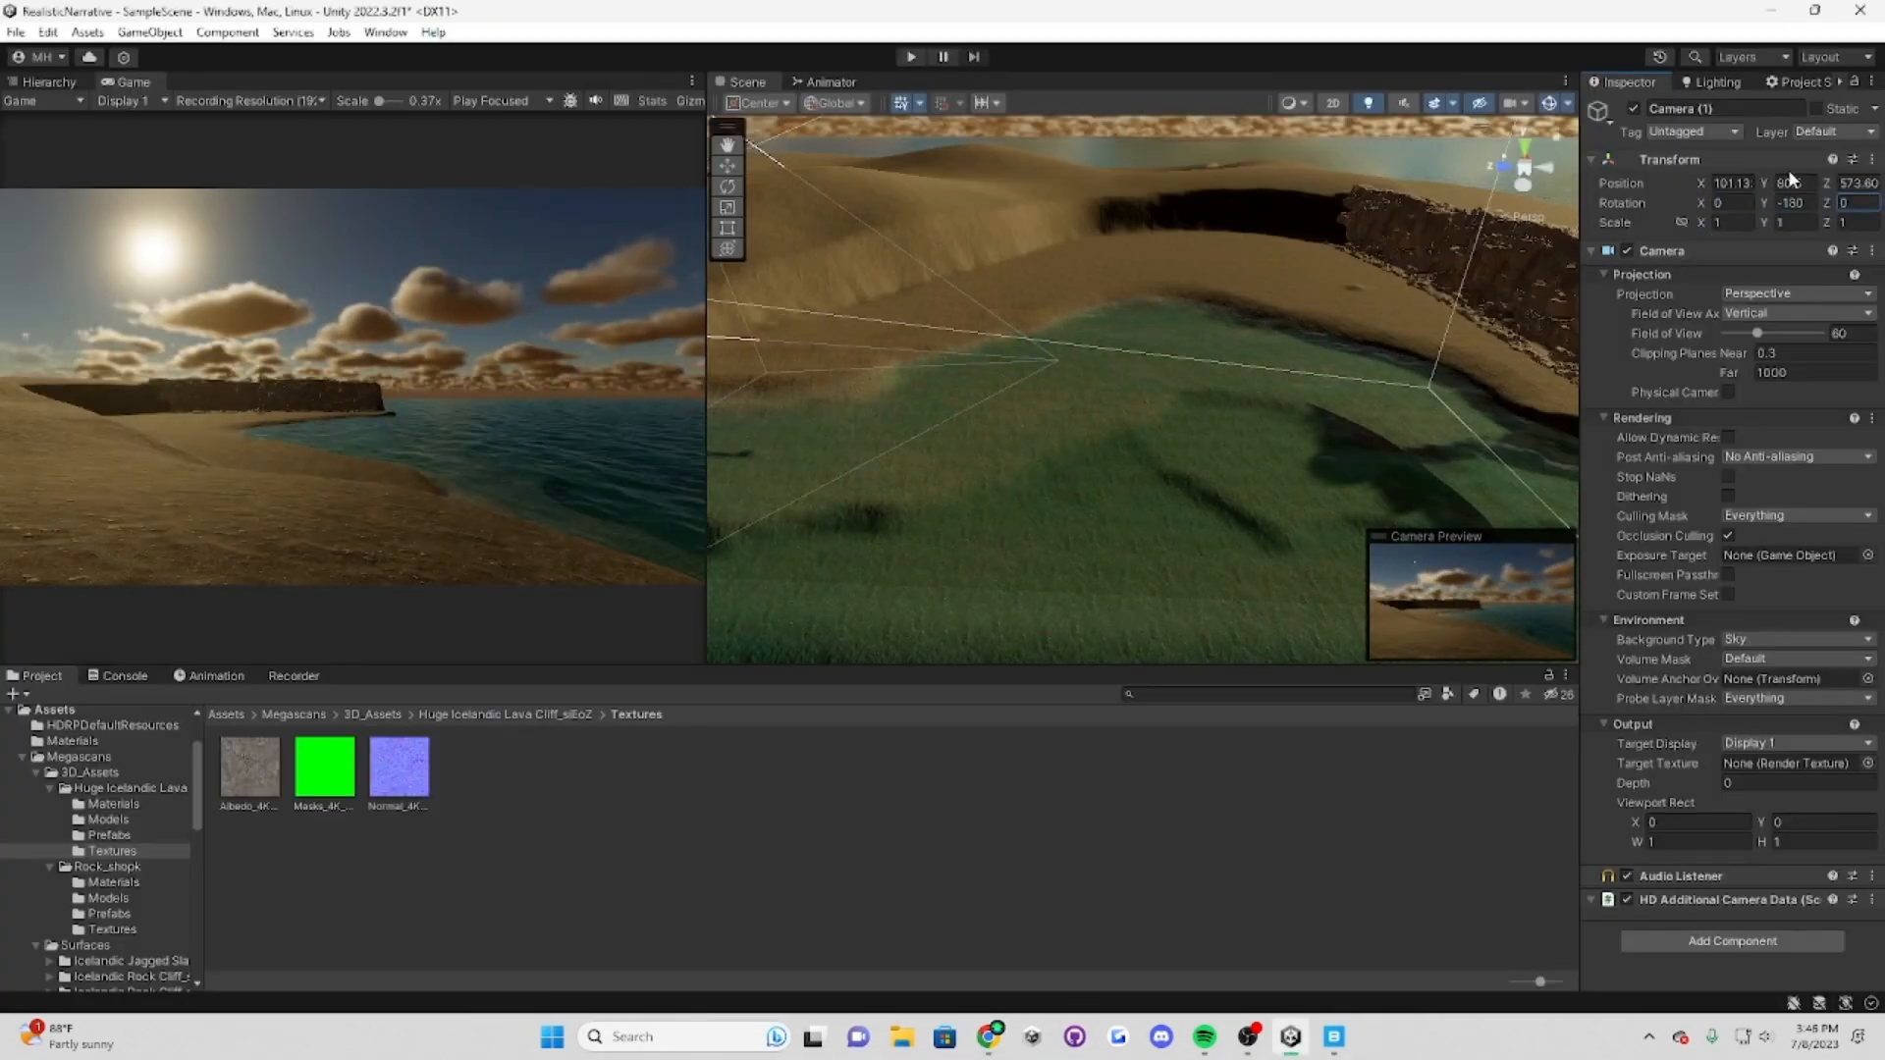
Step: Fine-tune Camera (1)'s height, X position and X rotation to frame the beach and the cliff
left_click_drag(1765, 183, 1760, 182)
left_click_drag(1701, 183, 1779, 183)
left_click_drag(1702, 202, 1880, 196)
Step: Look through the imported Megascans surface folders and inspect the Icelandic Jagged Slate Rock folder
right_click_drag(1355, 433, 1021, 334)
left_click(106, 866)
left_click(127, 977)
left_click(293, 715)
double_click(324, 769)
left_click(250, 769)
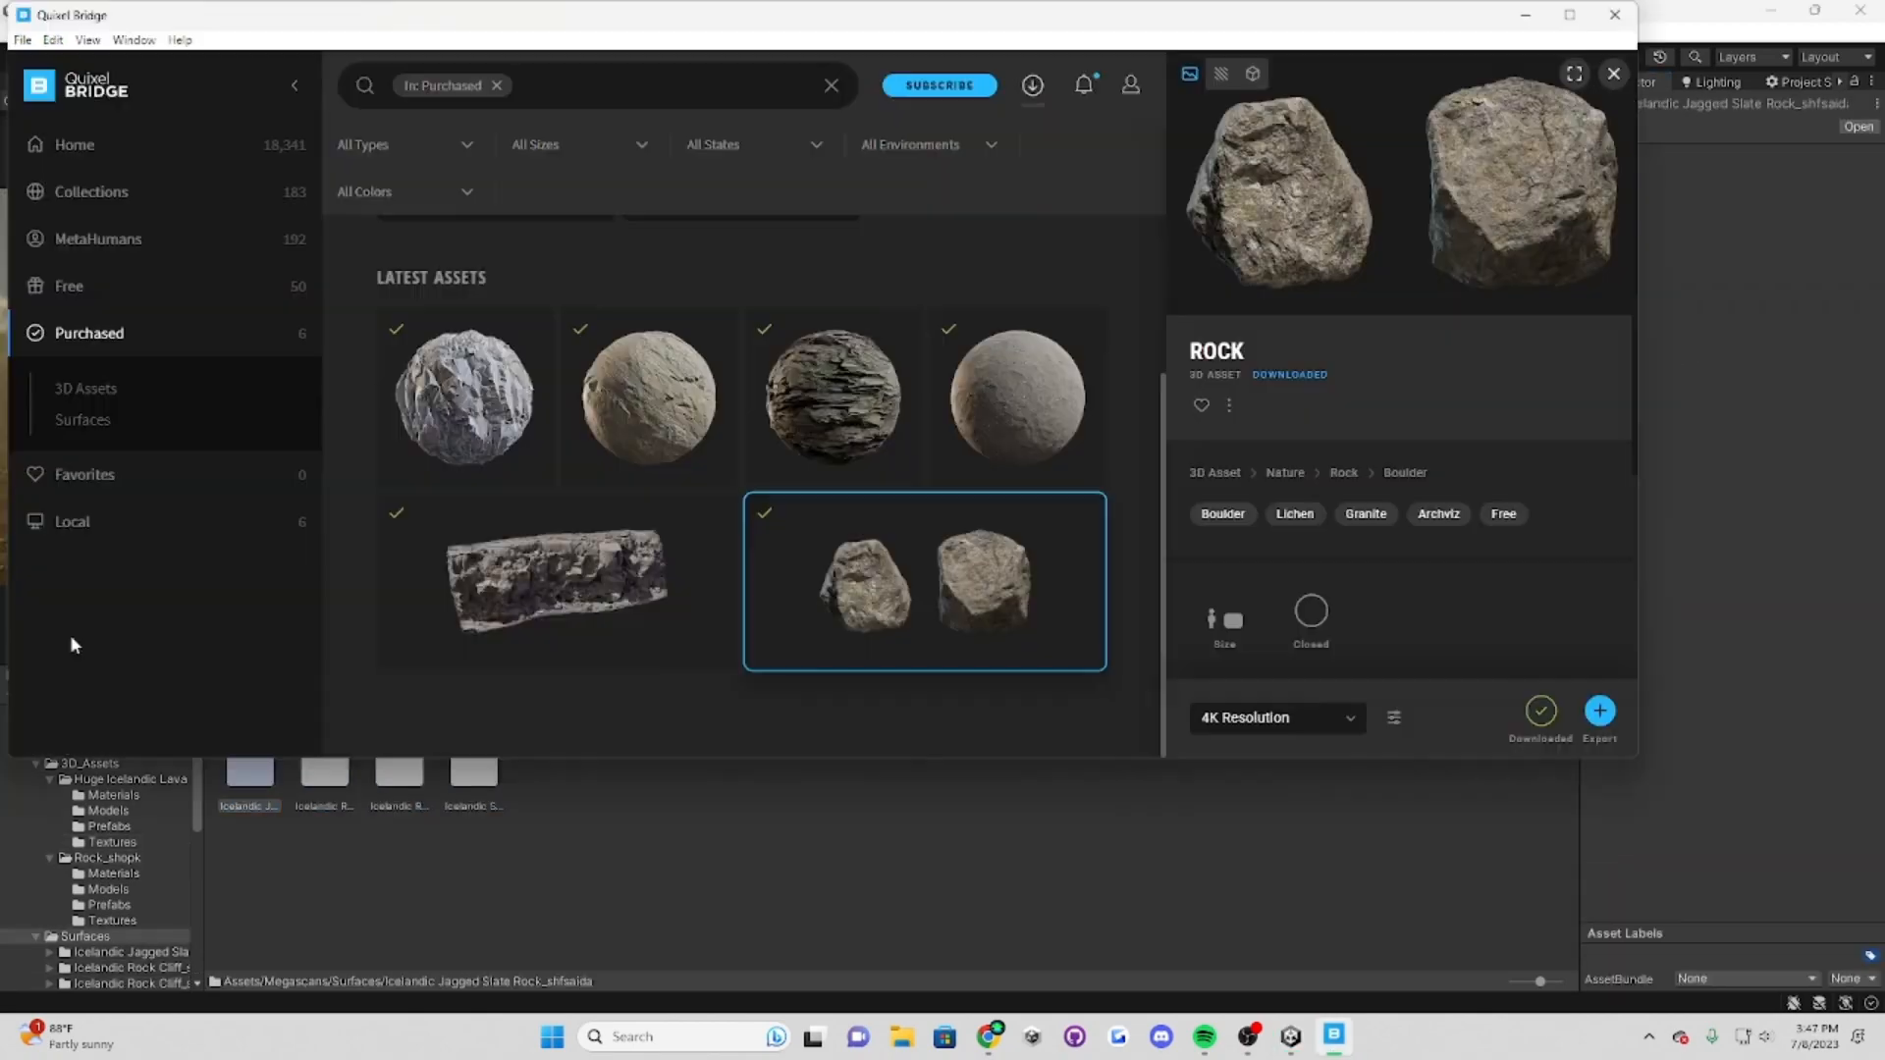
Step: Switch to Quixel Bridge and examine the purchased jagged slate and rock cliff surfaces
left_click(464, 402)
left_click(845, 402)
left_click_drag(1281, 18, 1281, 299)
left_click(486, 661)
Step: Set the texture brush size to 10 and paint the Icelandic Rock Cliff layer over the steep cliff walls
scroll(1237, 687, "down", 3)
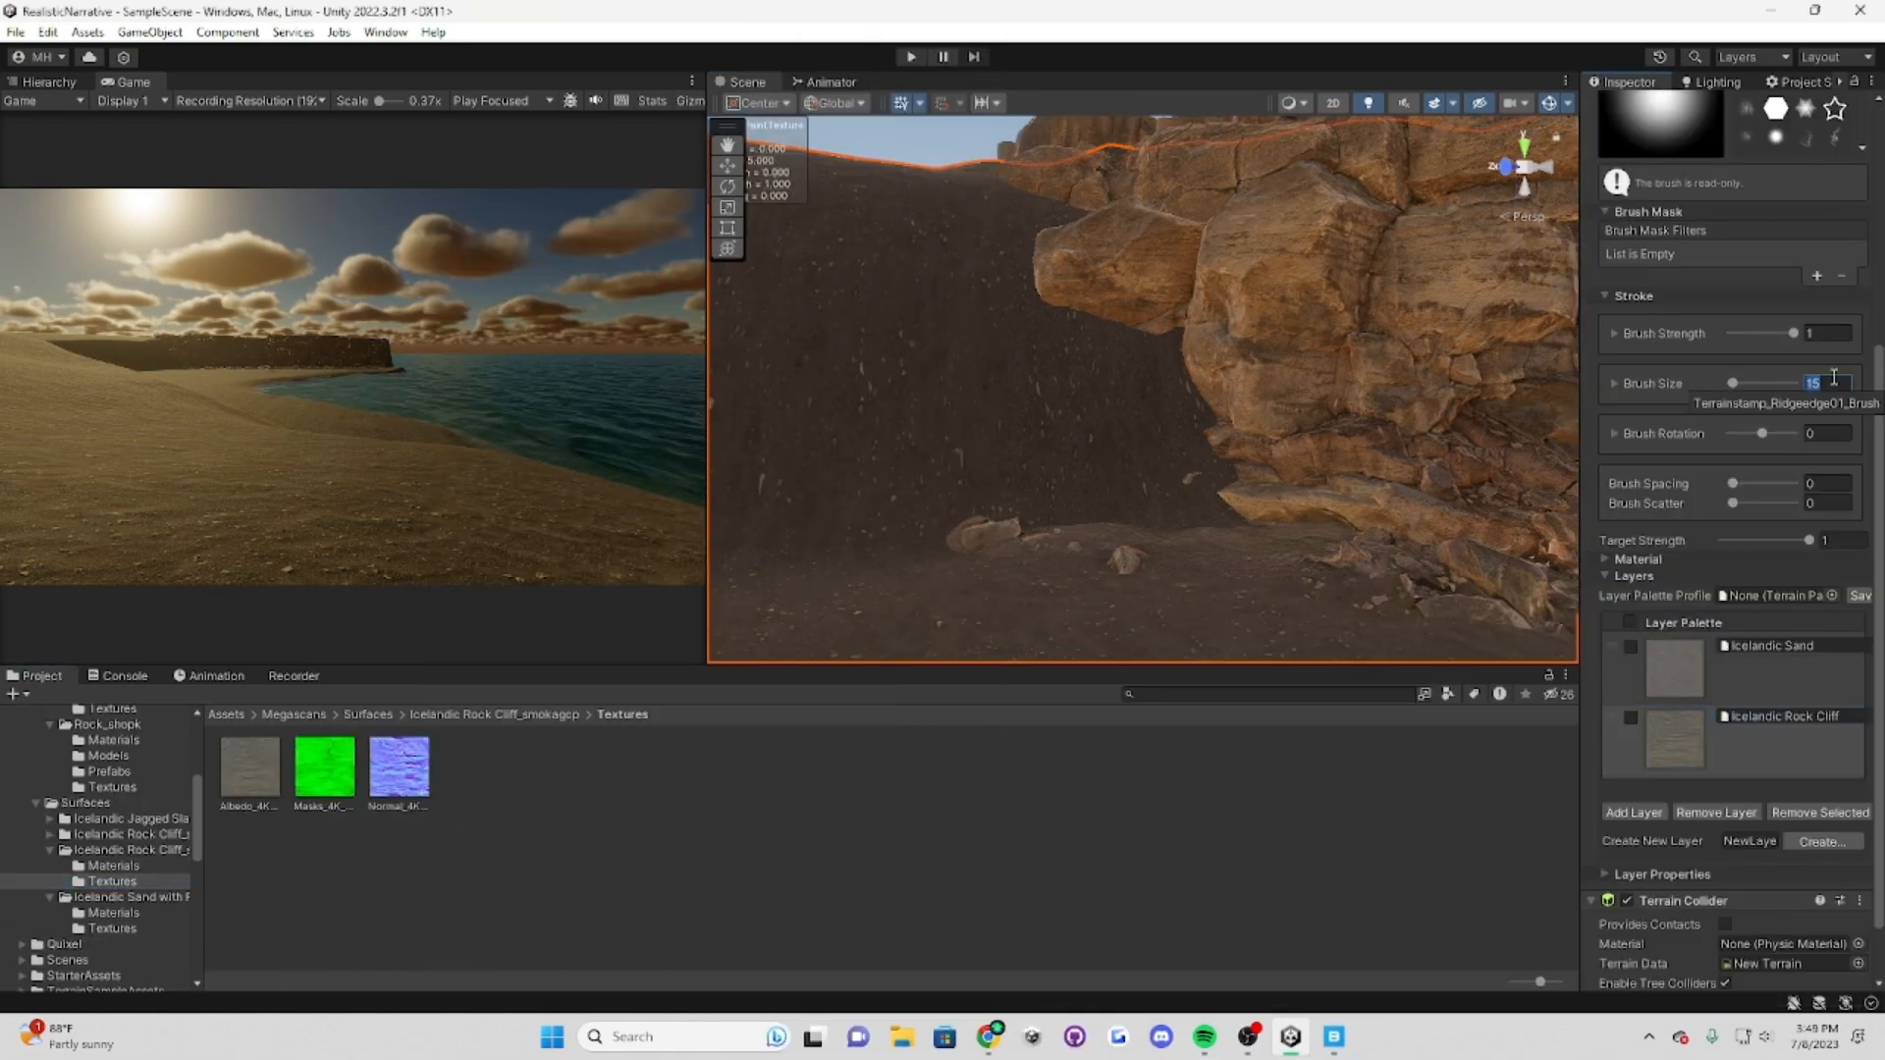
type("10")
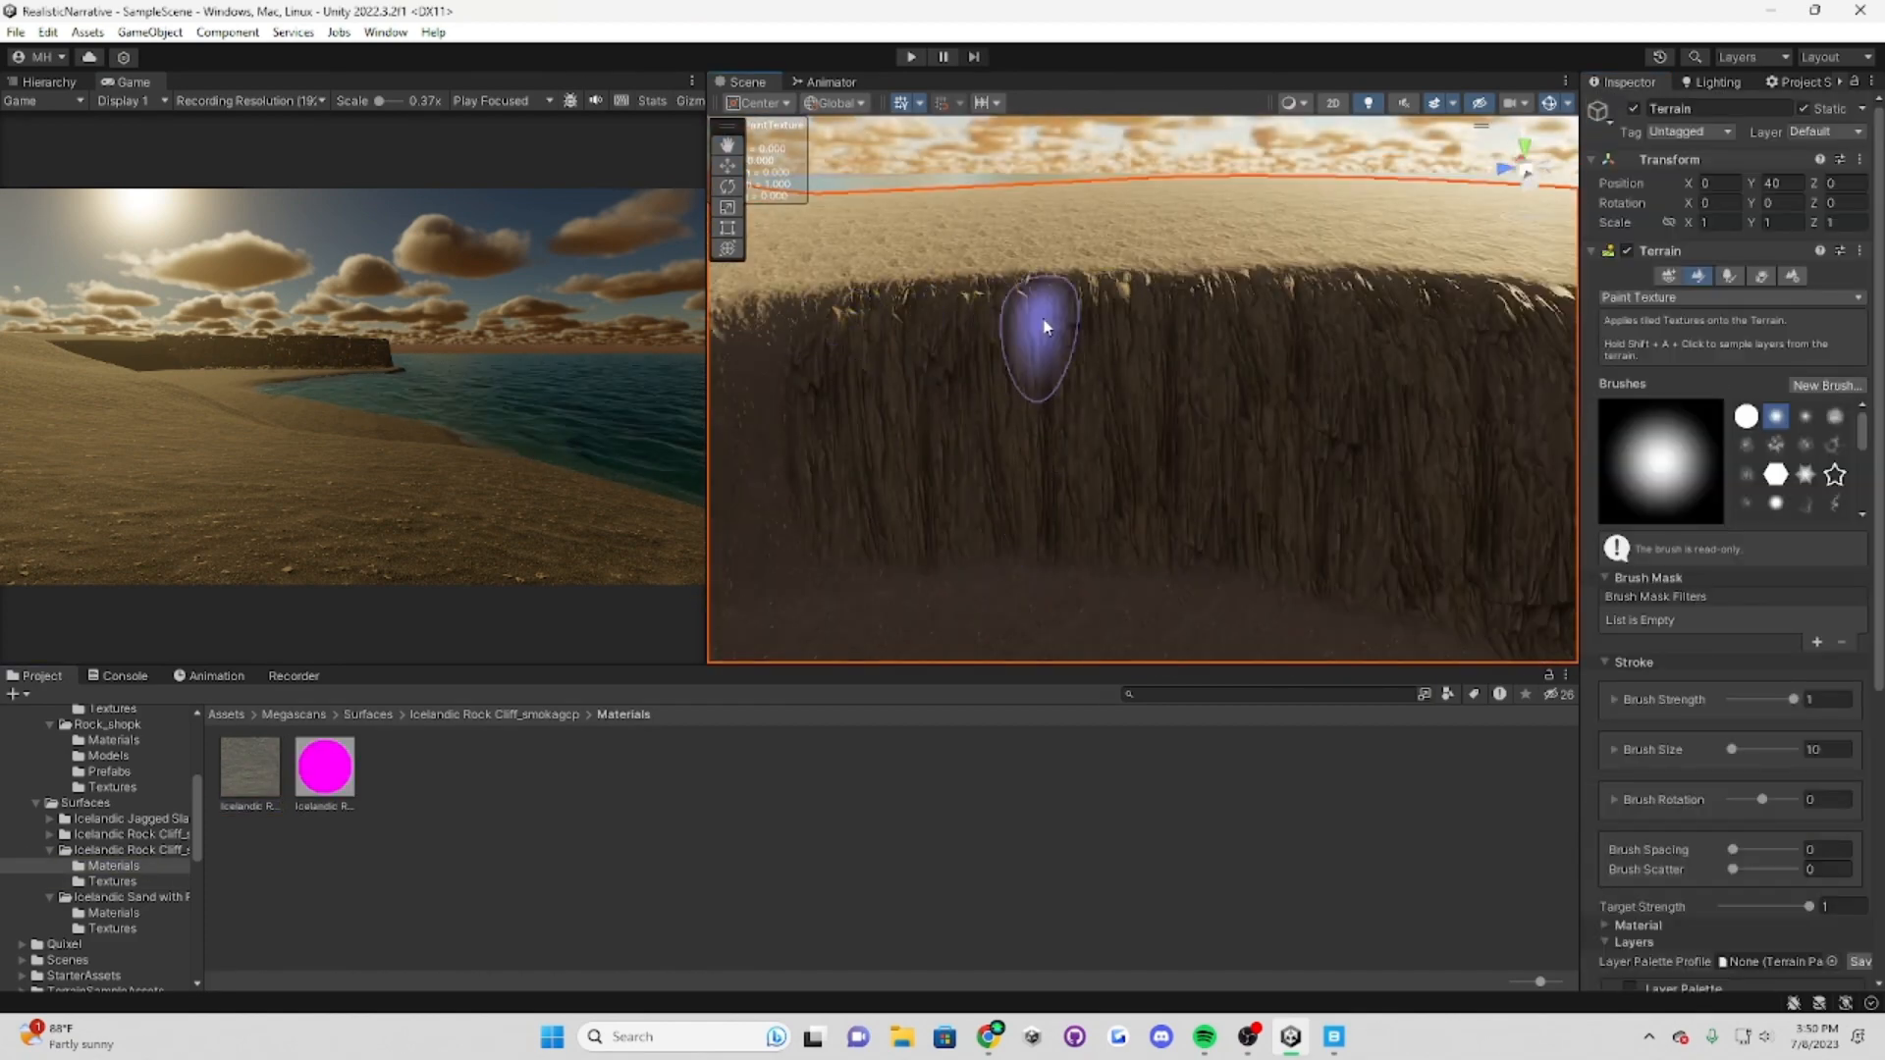
right_click_drag(1044, 327, 1016, 382)
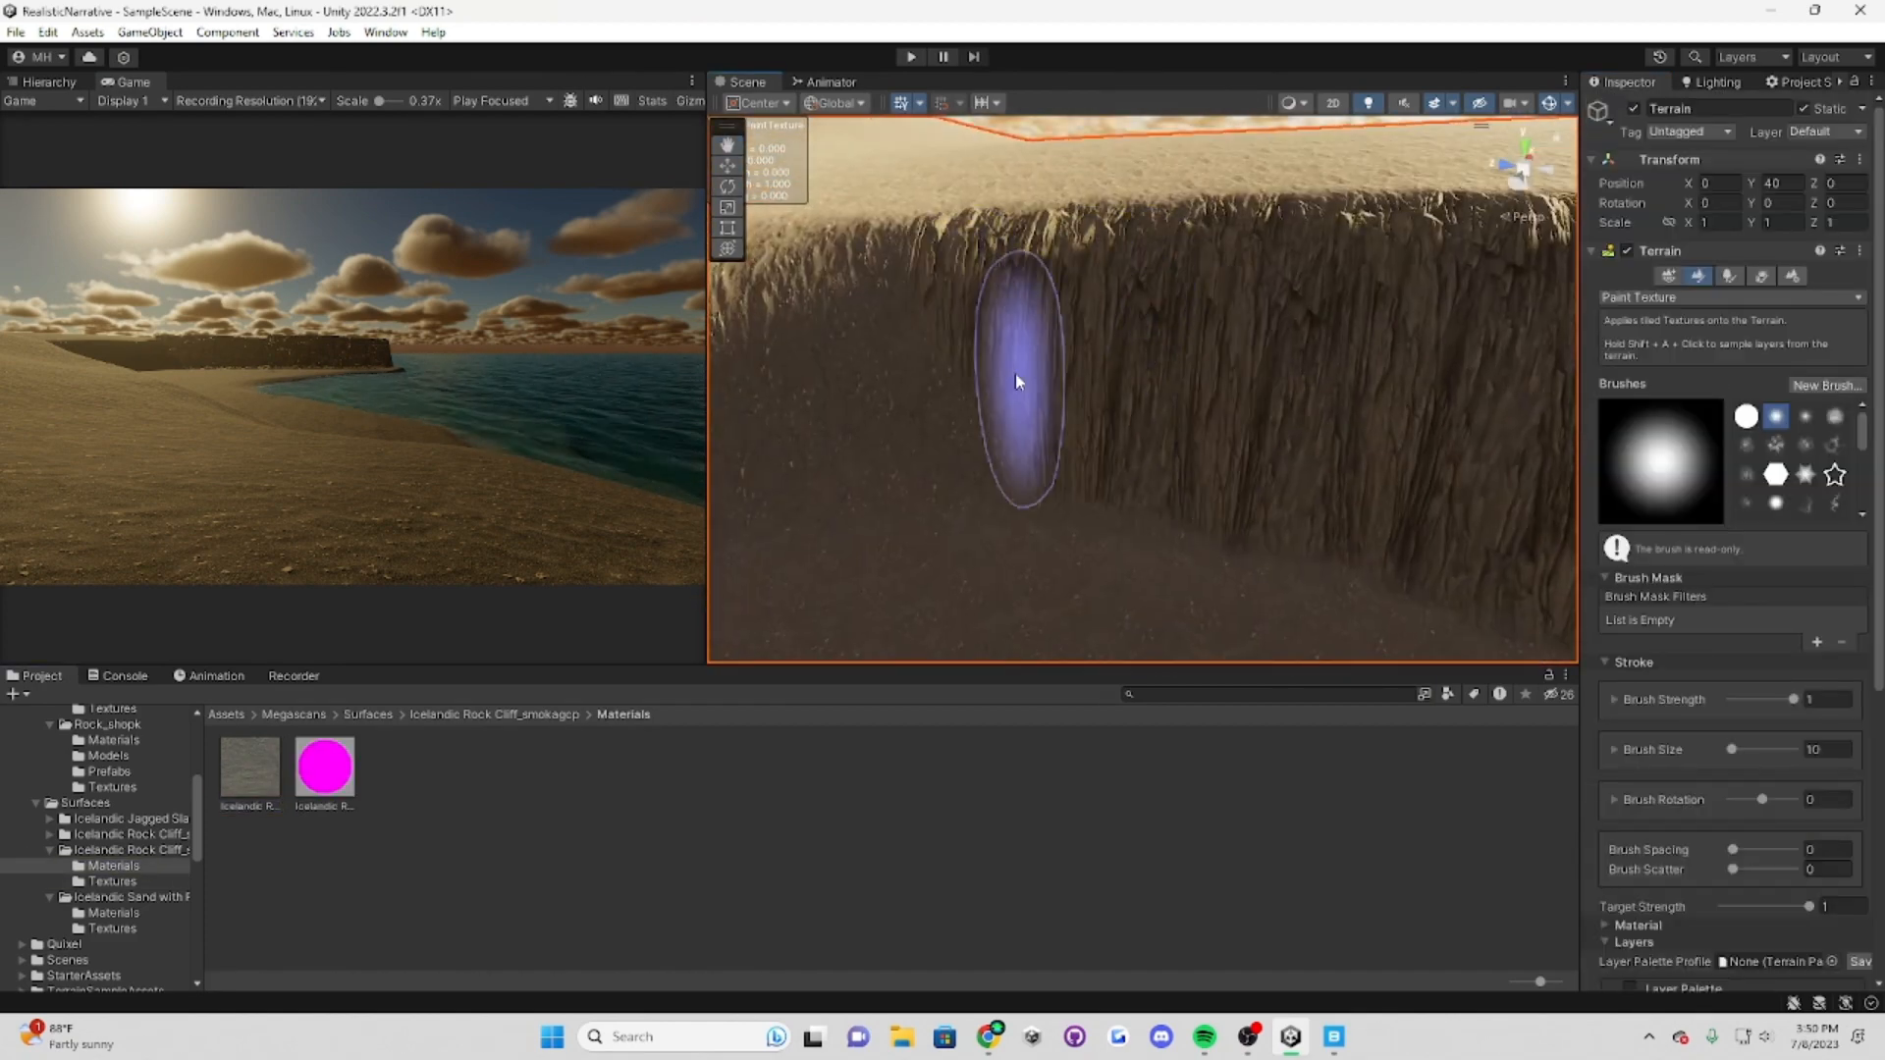
right_click_drag(1127, 405, 1137, 451)
right_click_drag(1464, 284, 1232, 300)
mouse_move(1233, 299)
left_mouse_down()
mouse_move(1050, 258)
mouse_move(835, 442)
left_mouse_up()
mouse_move(834, 442)
right_mouse_down()
mouse_move(1001, 423)
mouse_move(1189, 313)
right_mouse_up()
left_click_drag(1189, 313, 979, 515)
mouse_move(979, 509)
right_mouse_down()
mouse_move(994, 326)
mouse_move(715, 370)
mouse_move(1098, 293)
right_mouse_up()
mouse_move(827, 461)
right_mouse_down()
mouse_move(998, 480)
mouse_move(1060, 442)
right_mouse_up()
left_click_drag(1060, 442, 959, 387)
right_click_drag(959, 386, 1094, 480)
left_click_drag(1094, 480, 894, 403)
mouse_move(894, 402)
right_mouse_down()
mouse_move(1107, 406)
mouse_move(1284, 337)
mouse_move(1178, 393)
right_mouse_up()
Step: Create a terrain layer named Icelandic Jagged Slate Rock in that surface's Materials folder
left_click(496, 714)
left_click(128, 818)
double_click(249, 766)
right_click(333, 802)
left_click(757, 976)
type("Icelandic Sand")
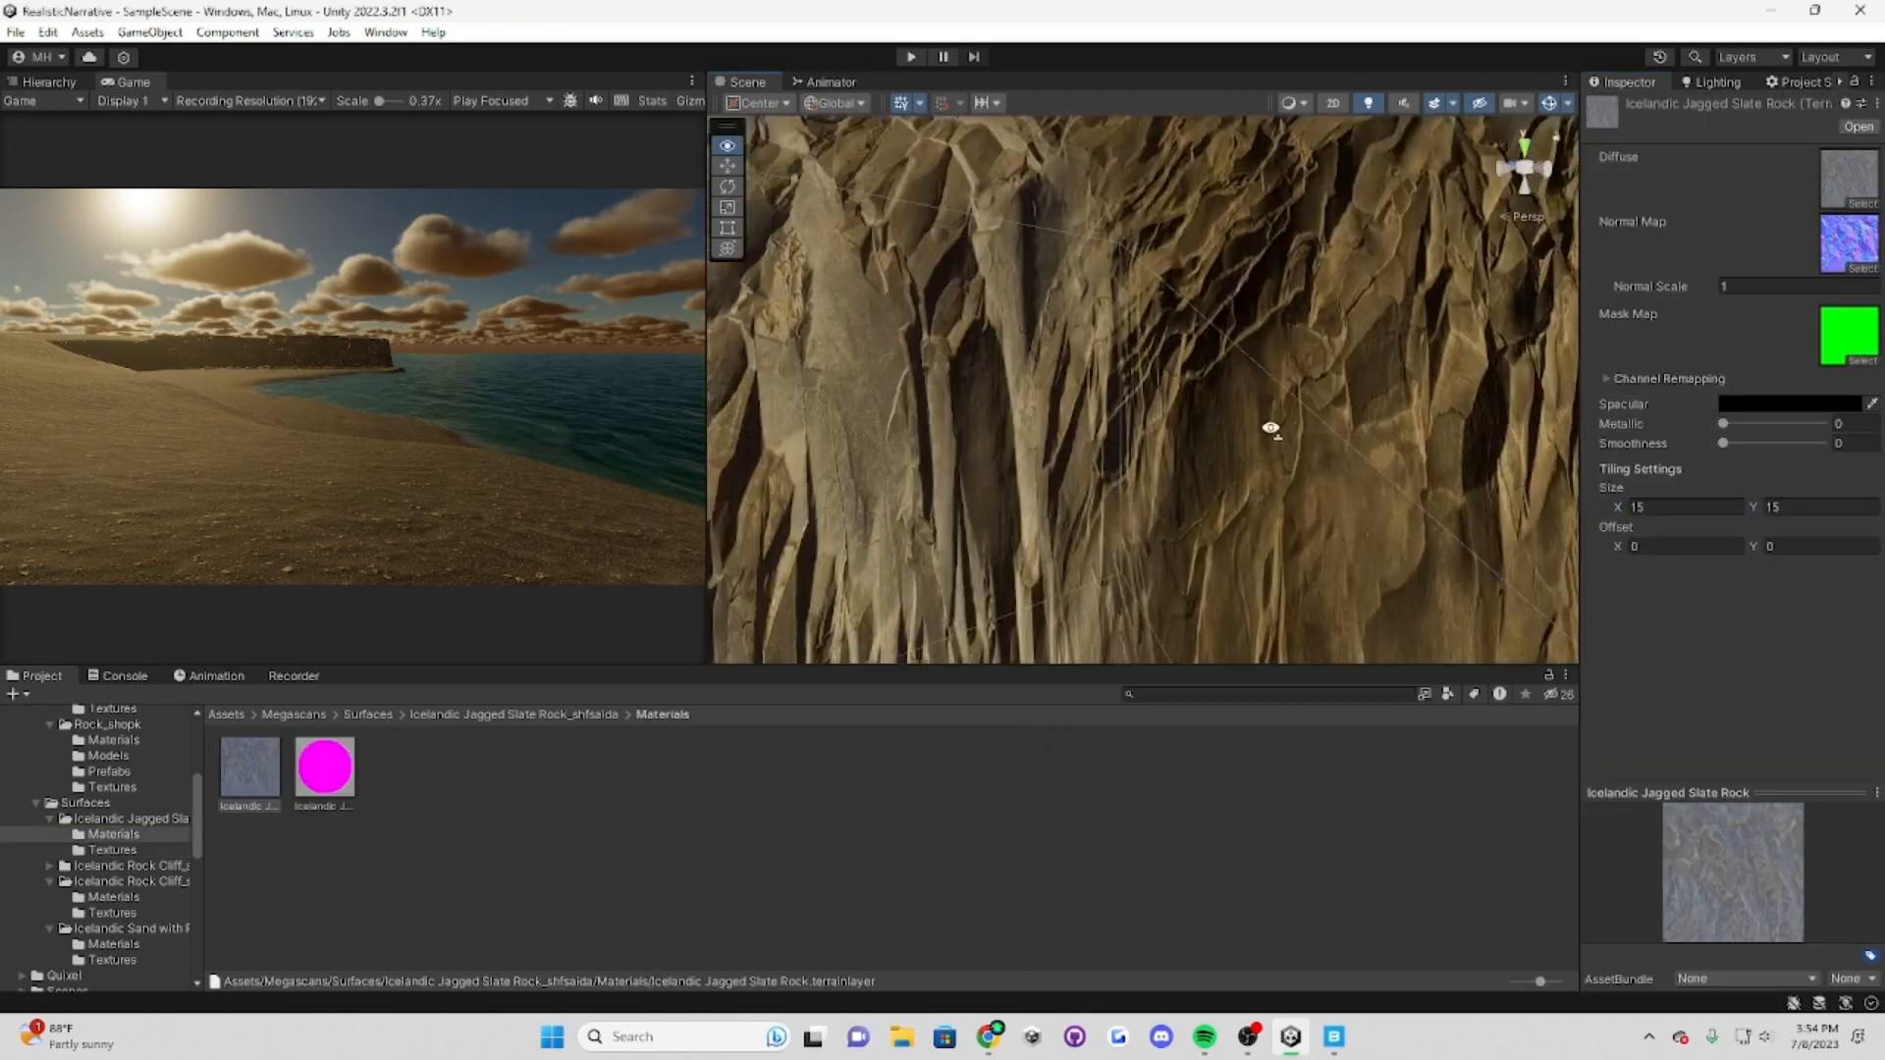
Step: Paint rock texture along the sea cliff below the sandy plateau with brush size 10
right_click_drag(1270, 422, 1346, 379)
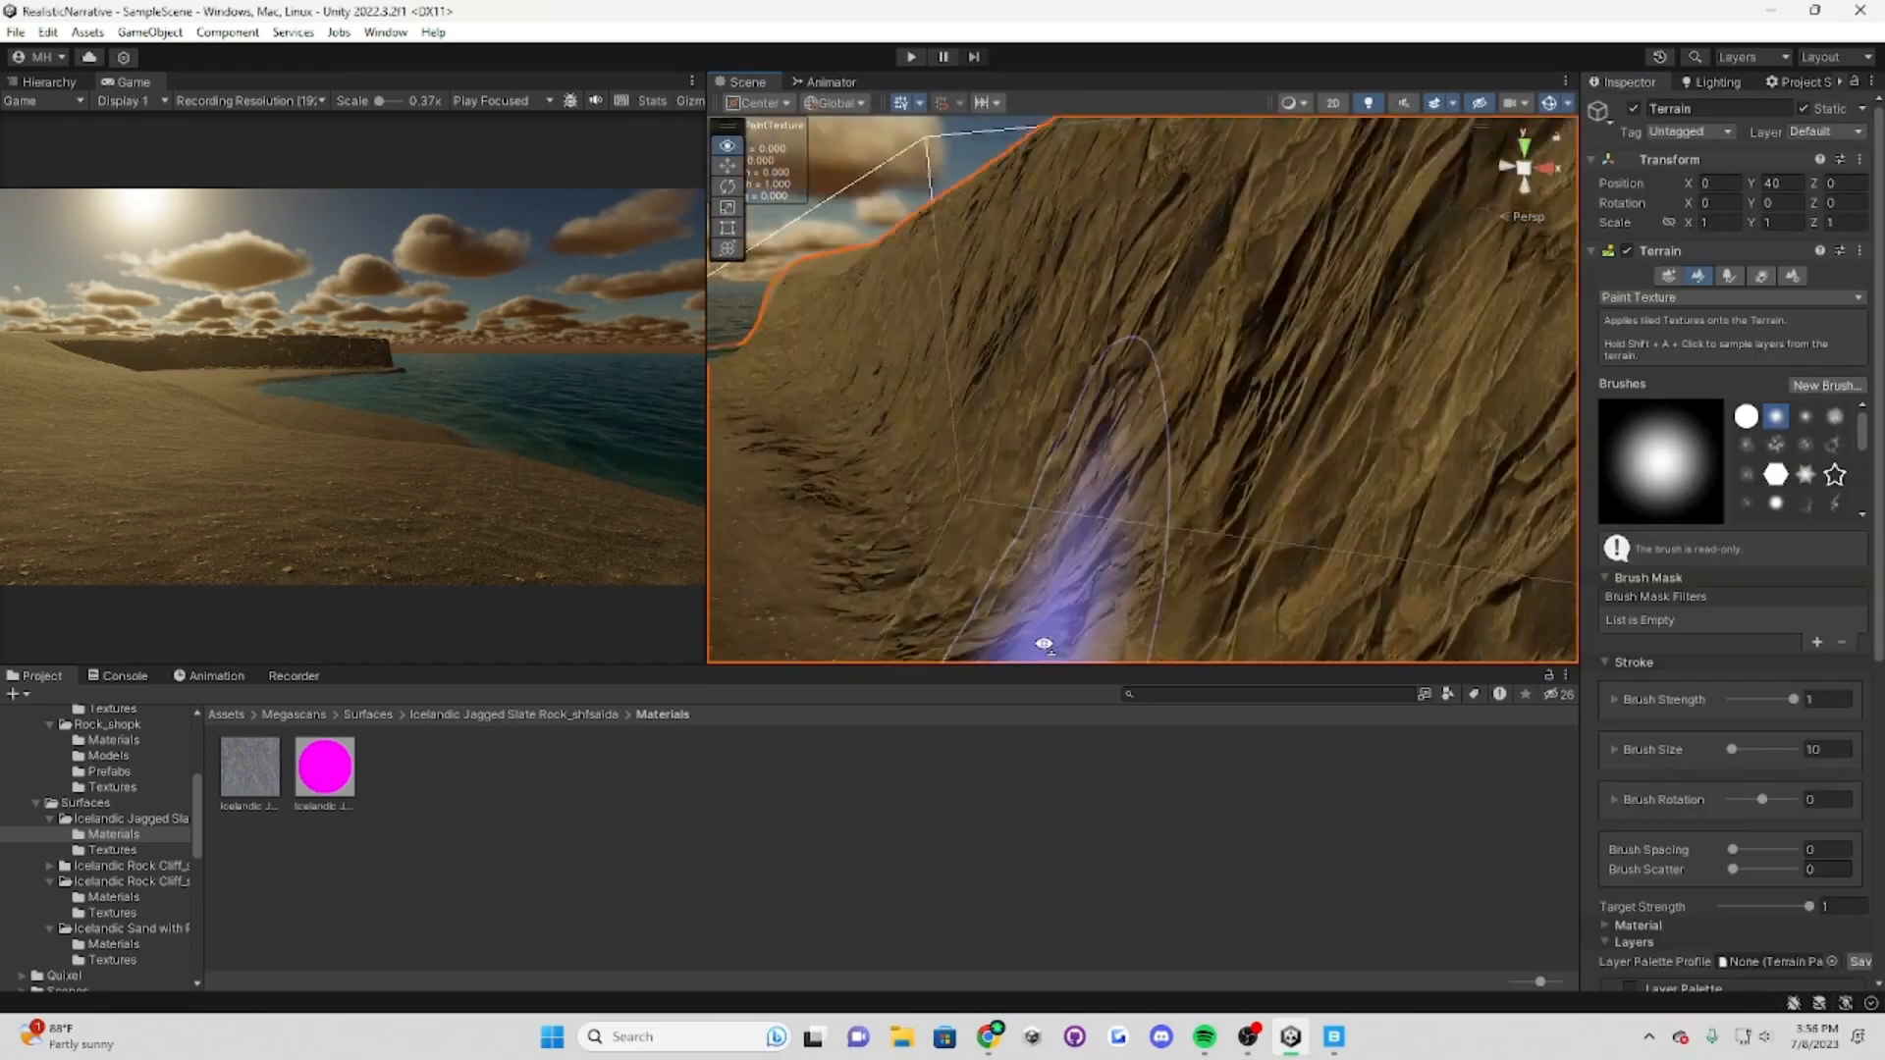
mouse_move(1072, 353)
right_mouse_down()
mouse_move(1115, 362)
mouse_move(829, 387)
right_mouse_up()
left_click_drag(829, 387, 1031, 349)
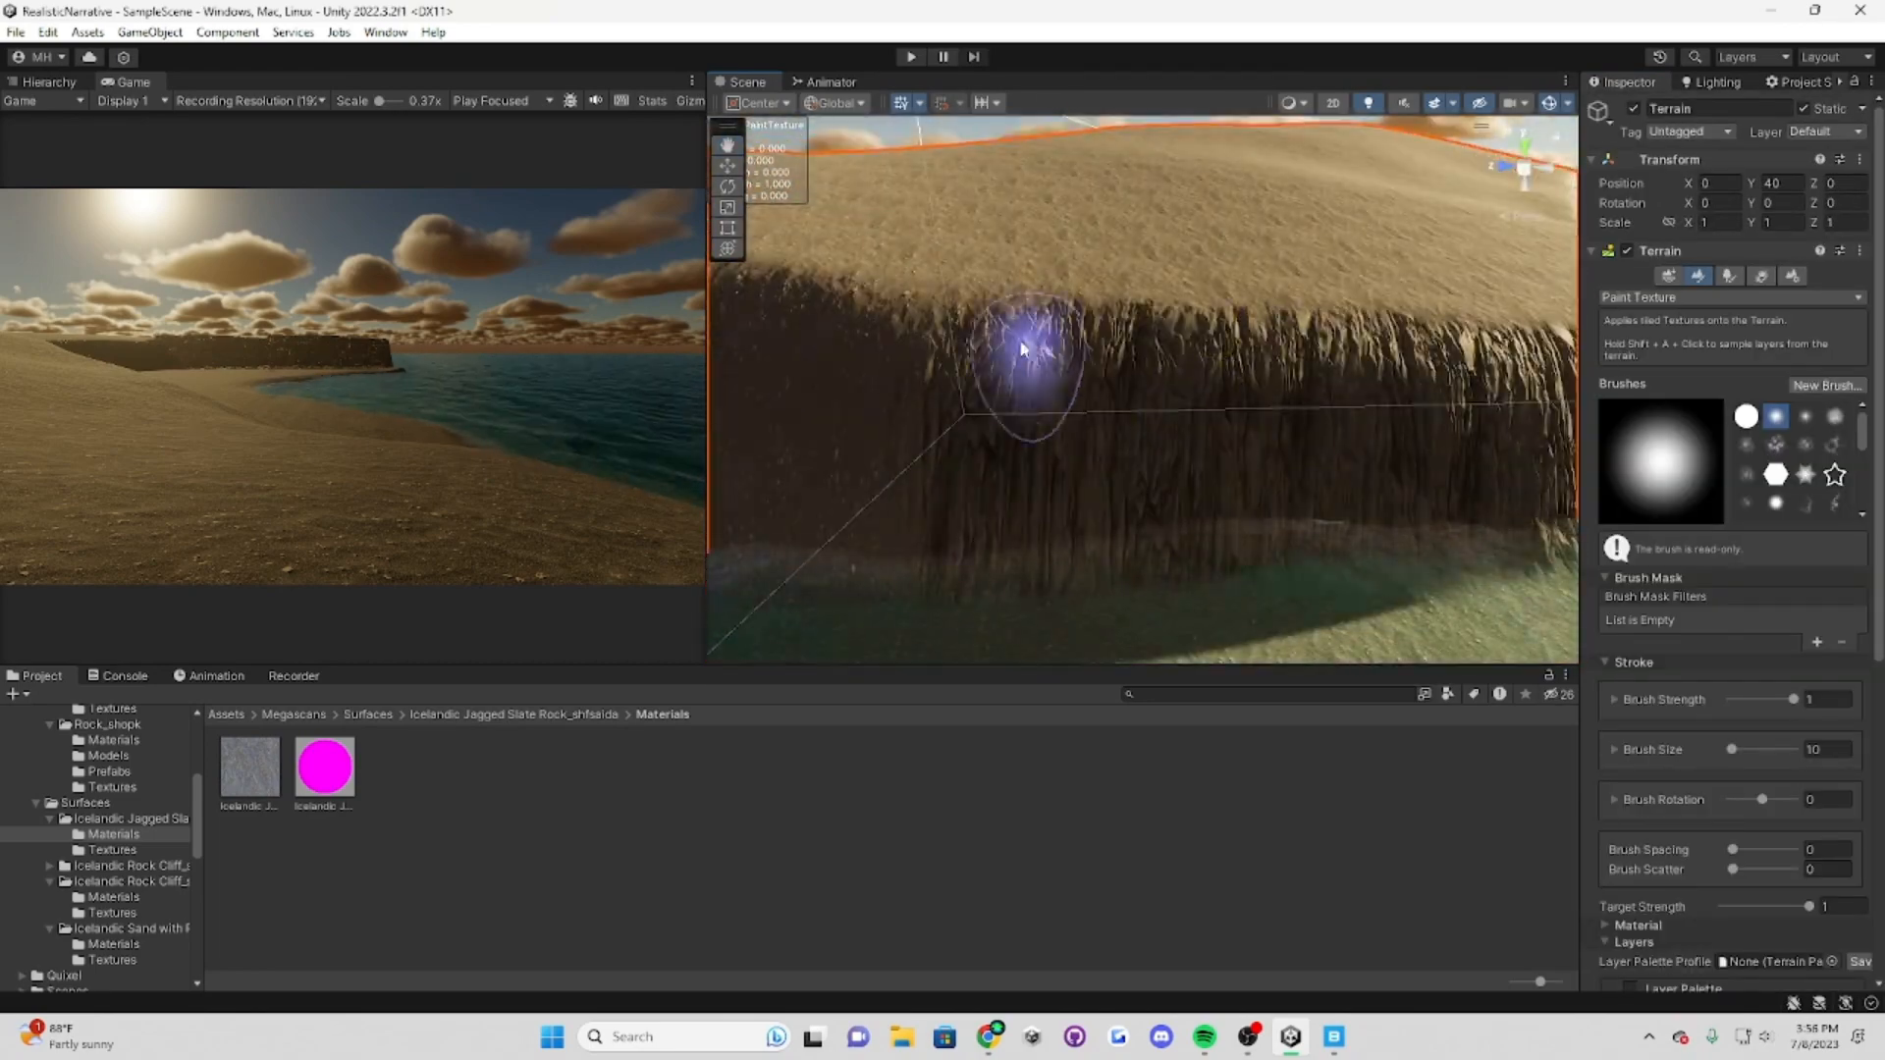
right_click_drag(1031, 349, 1060, 447)
left_click_drag(1059, 447, 1193, 454, "alt")
right_click_drag(1322, 350, 1129, 295)
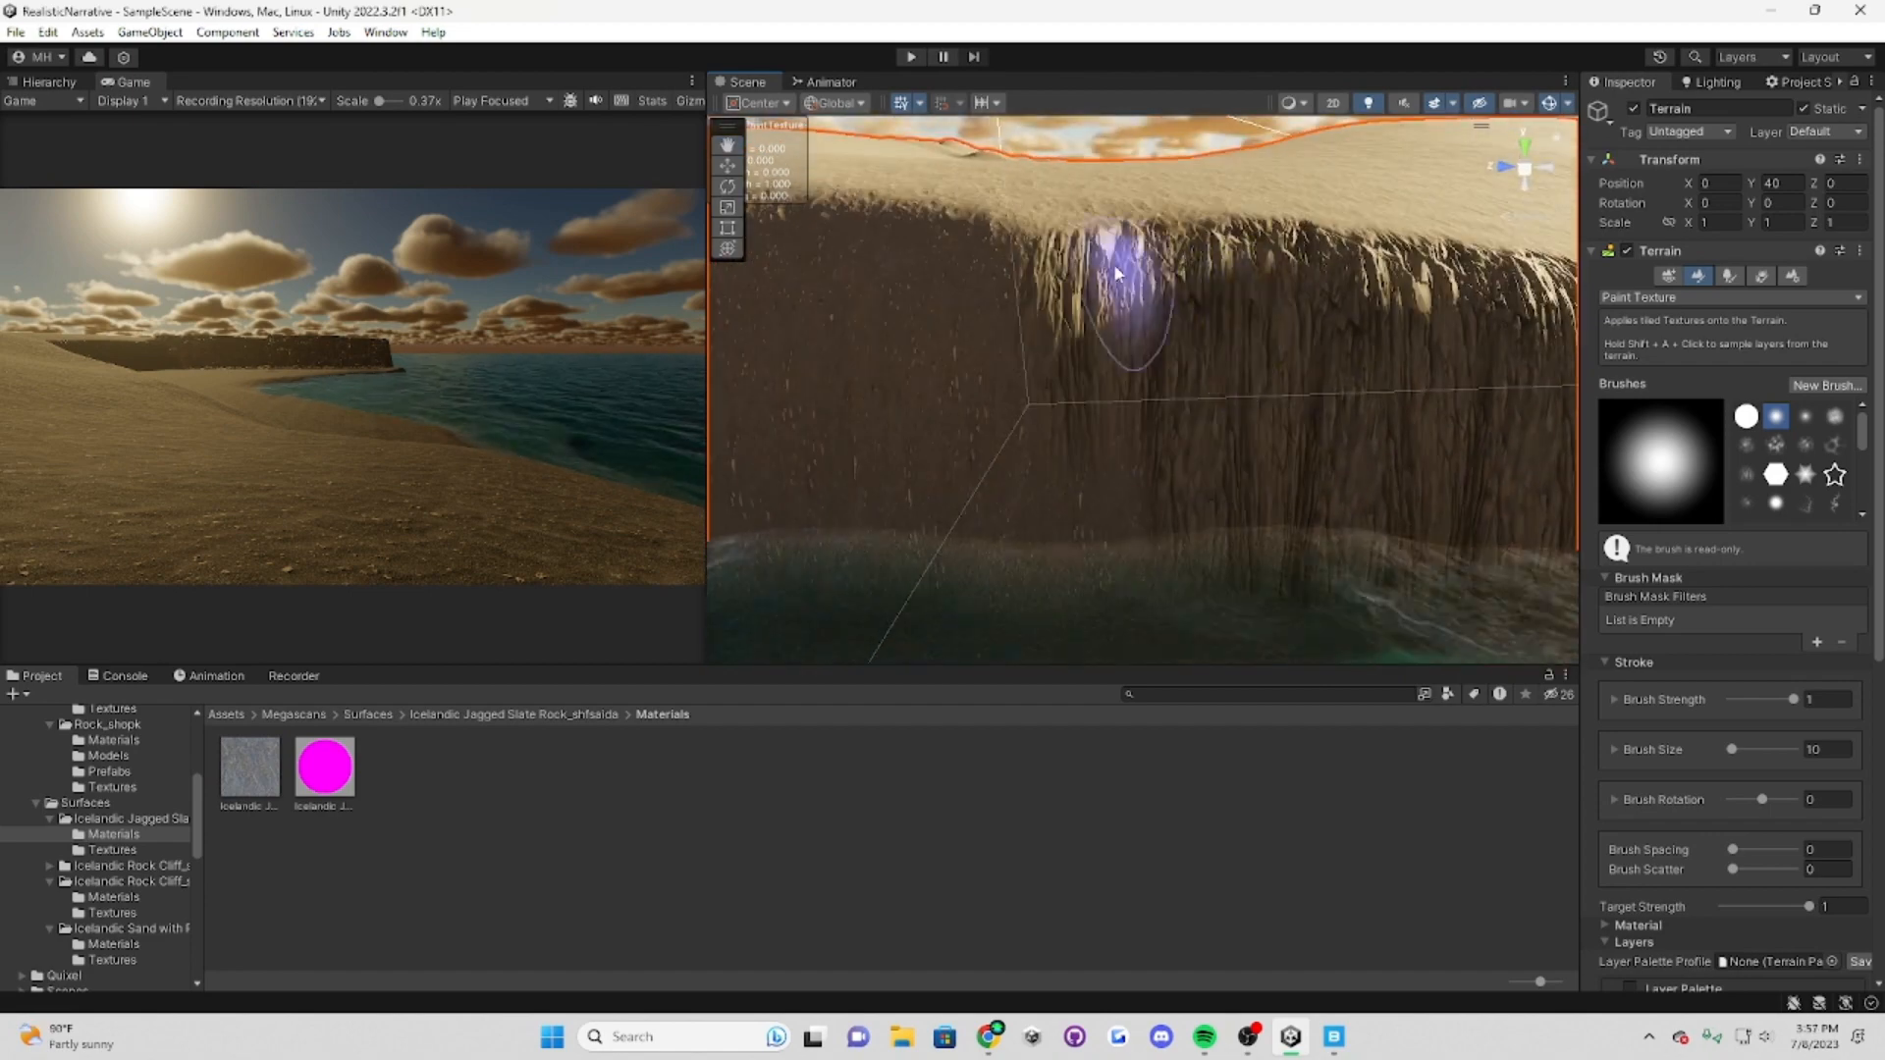
Step: Extend the rock texture along the bare stretch of the sea cliff down to the waterline
left_click_drag(1129, 295, 946, 526)
right_click_drag(947, 526, 1173, 393)
mouse_move(1173, 392)
left_mouse_down()
mouse_move(880, 366)
mouse_move(1146, 449)
left_mouse_up()
mouse_move(1146, 448)
right_mouse_down()
mouse_move(1060, 462)
mouse_move(1106, 245)
mouse_move(1114, 398)
right_mouse_up()
right_click_drag(854, 282, 1115, 400)
left_click_drag(1115, 399, 1246, 420)
right_click_drag(1246, 420, 1090, 438)
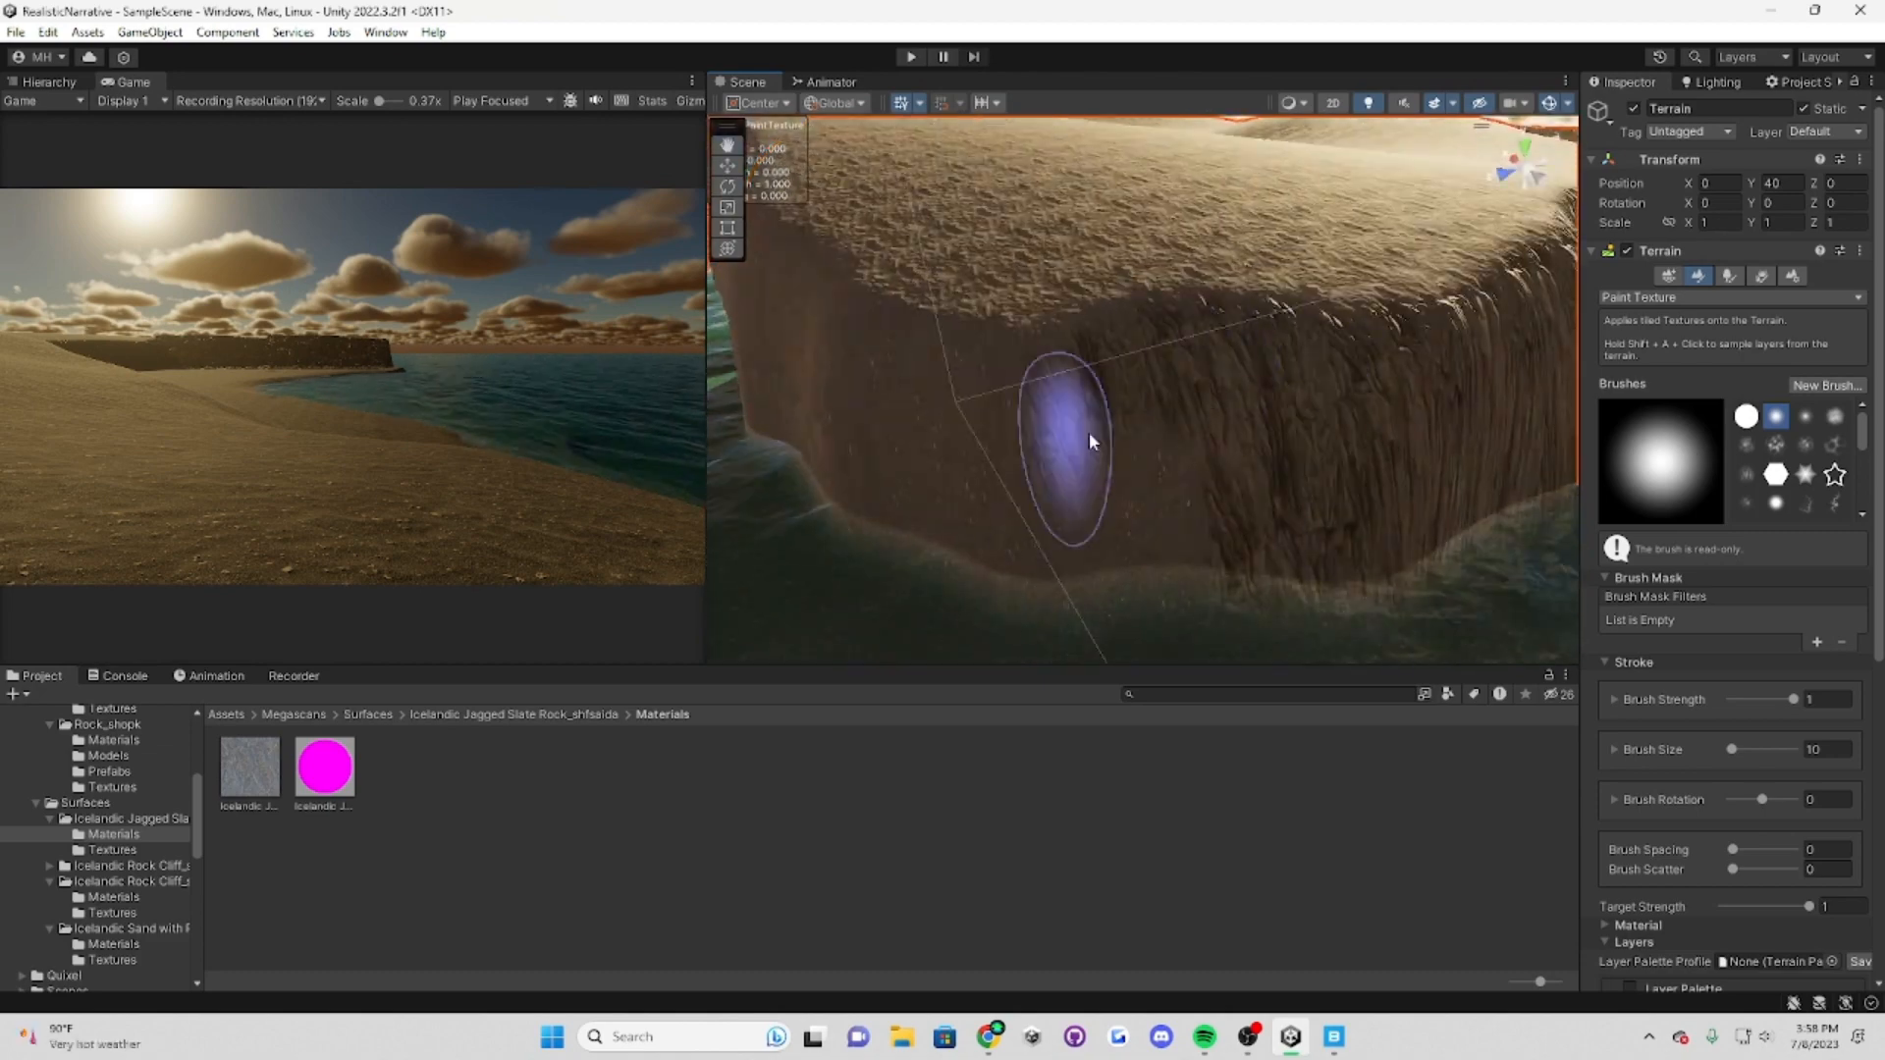
Step: Cover the cliff face around the headland with rock texture from the sandy rim to the water
left_click_drag(1090, 438, 1411, 369)
mouse_move(1411, 369)
right_mouse_down()
mouse_move(1153, 475)
mouse_move(1097, 416)
mouse_move(1103, 463)
mouse_move(1157, 295)
mouse_move(1263, 370)
mouse_move(1265, 162)
right_mouse_up()
left_click_drag(1262, 162, 1031, 393)
right_click_drag(1031, 393, 1330, 261)
mouse_move(980, 324)
right_mouse_down()
mouse_move(934, 639)
mouse_move(1123, 227)
mouse_move(1165, 349)
mouse_move(1250, 412)
mouse_move(963, 303)
mouse_move(1107, 353)
mouse_move(1028, 367)
mouse_move(1071, 304)
right_mouse_up()
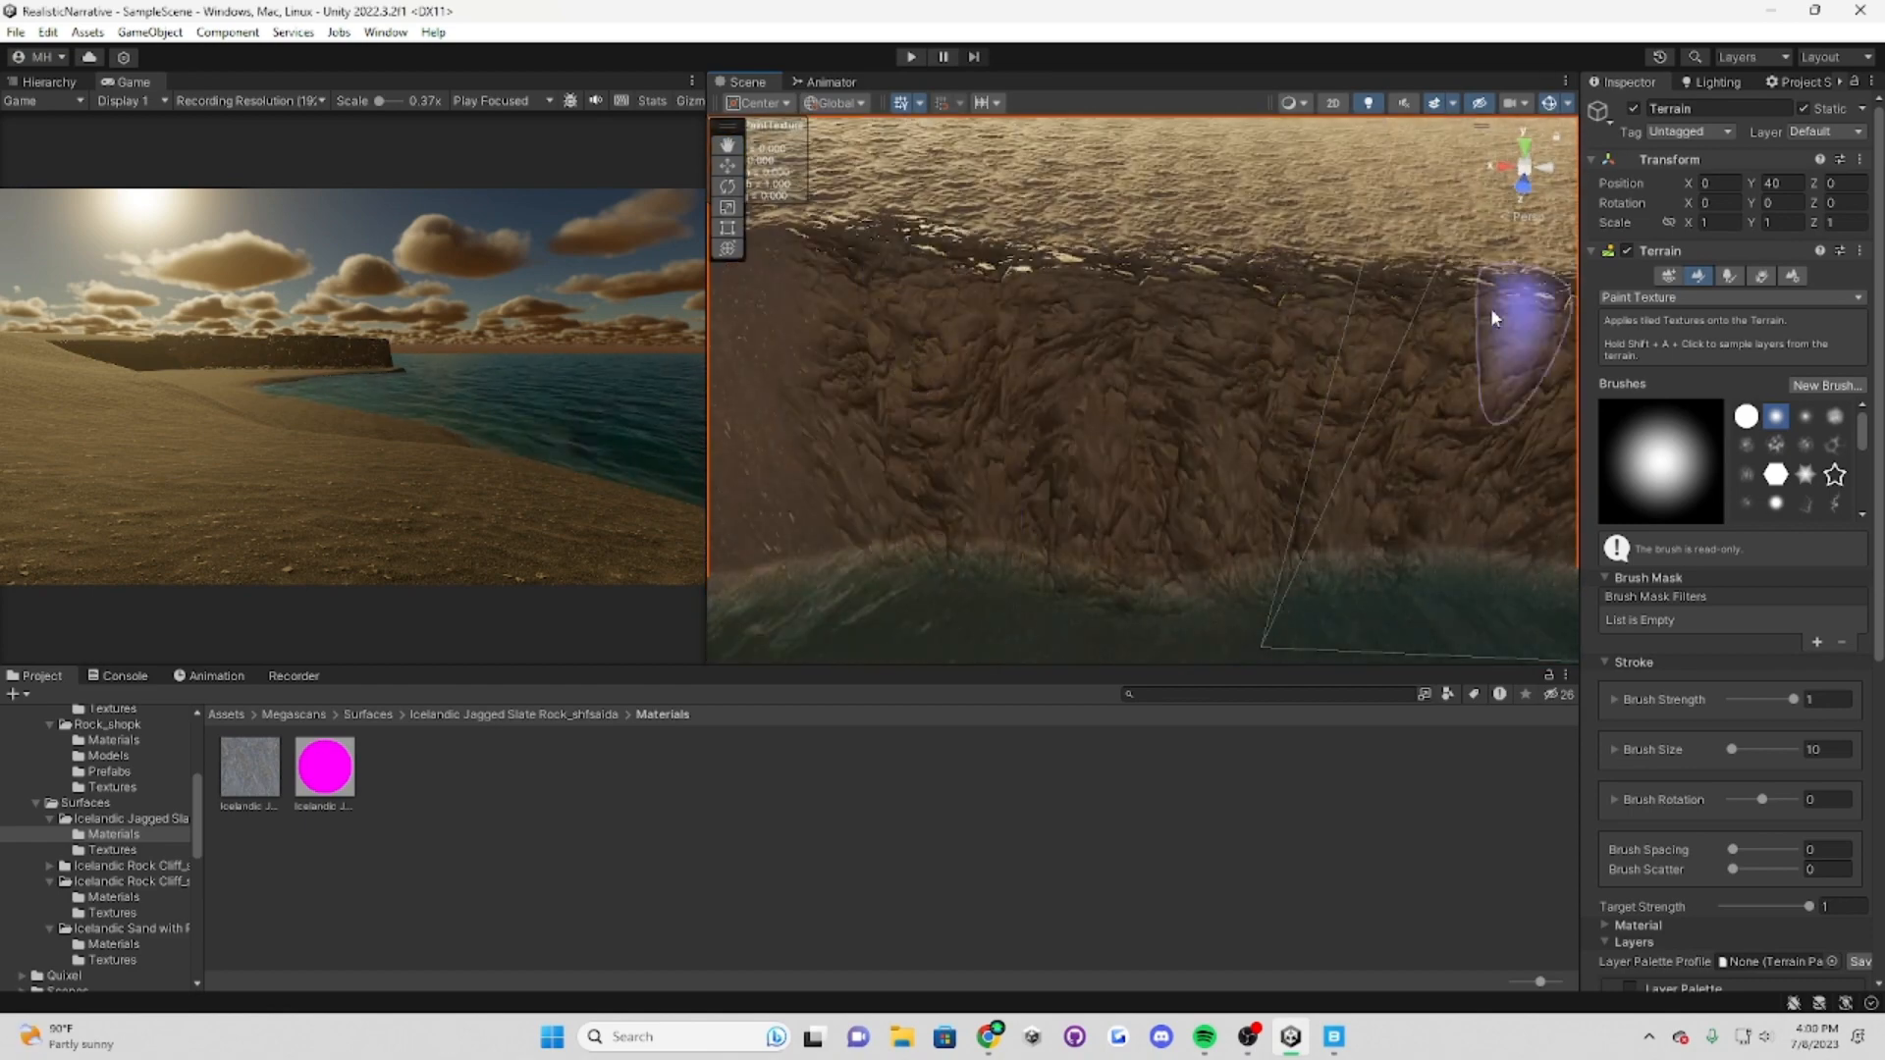
right_click_drag(1491, 316, 1293, 335)
mouse_move(834, 556)
right_mouse_down()
mouse_move(1195, 320)
mouse_move(1086, 491)
mouse_move(1186, 528)
mouse_move(1269, 531)
mouse_move(871, 324)
mouse_move(933, 488)
mouse_move(1019, 404)
mouse_move(1081, 392)
right_mouse_up()
Step: Set the brush size to 5 and smooth the terrain height along the low shoreline cliff
left_click(1825, 749)
type("5")
mouse_move(1306, 521)
right_mouse_down()
mouse_move(1228, 502)
mouse_move(1161, 441)
right_mouse_up()
left_click(1676, 492)
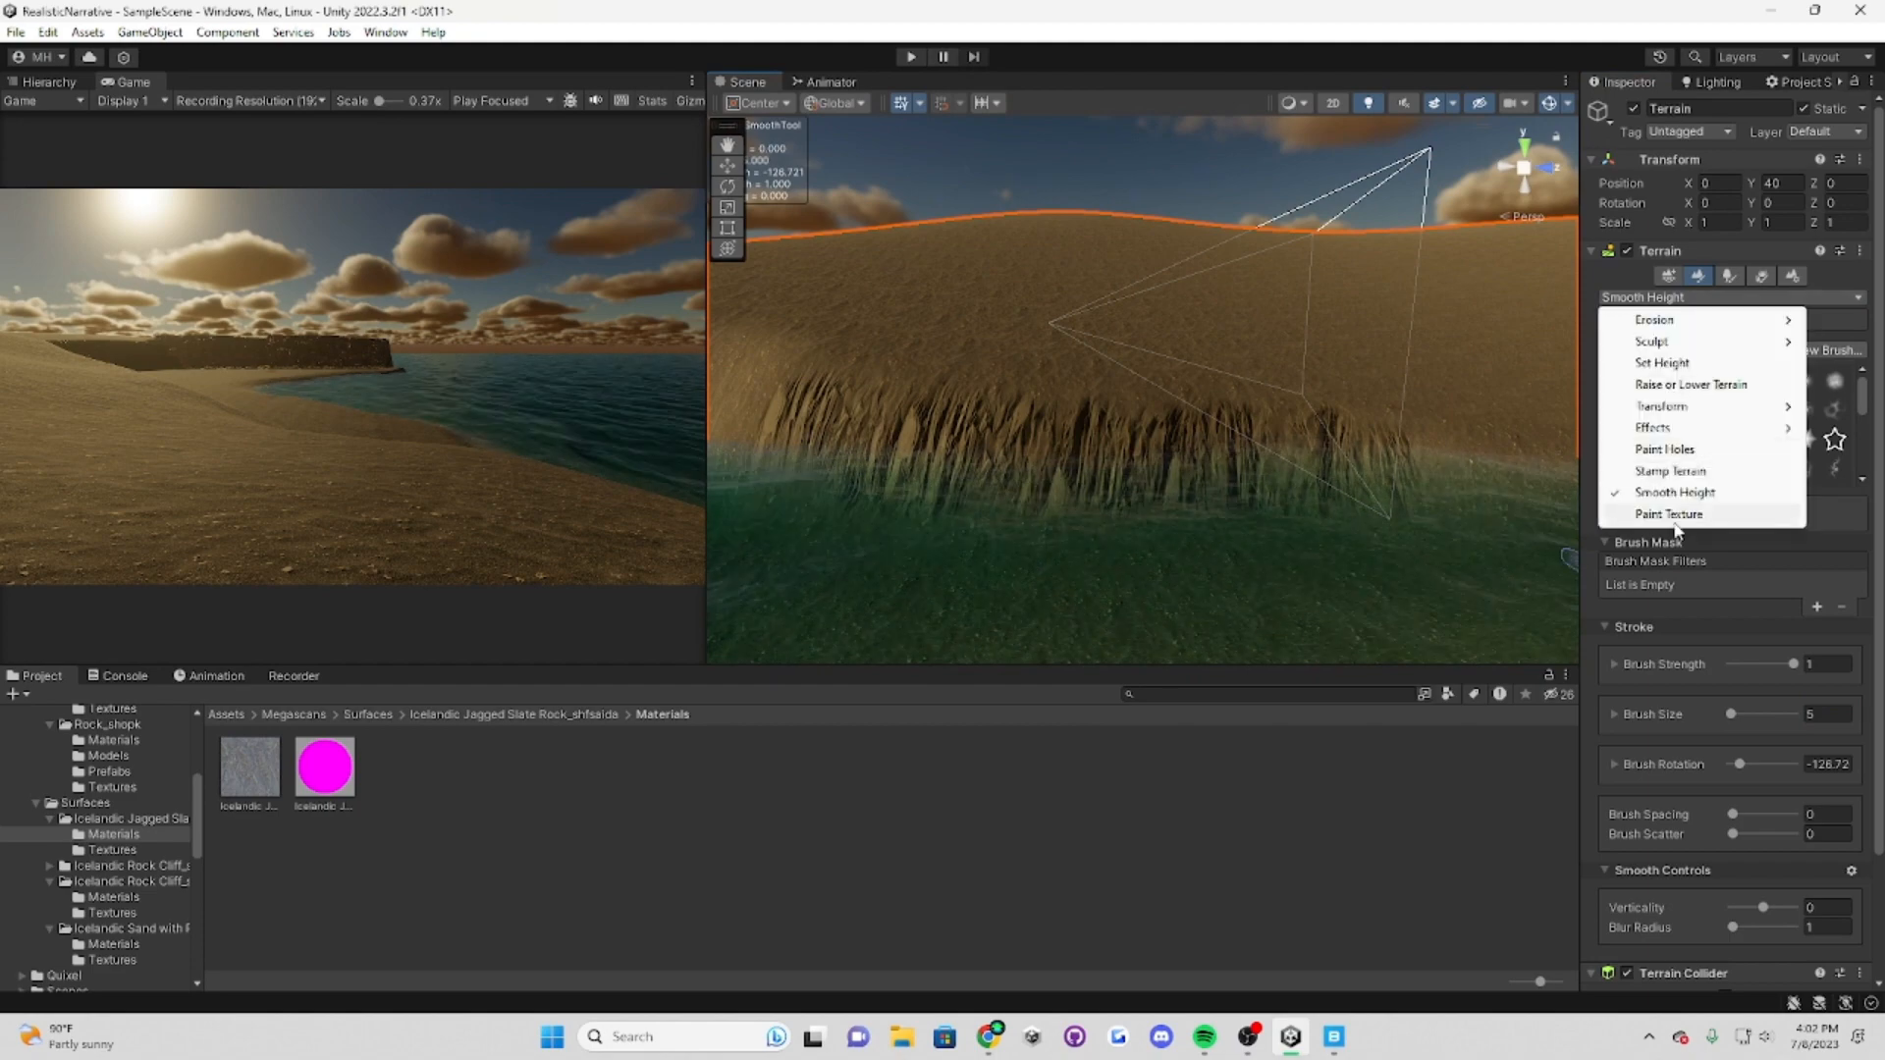
Step: Paint rock texture over the bare shoreline cliff down to the seabed with brush size 5
left_click(1671, 516)
mouse_move(988, 477)
right_mouse_down()
mouse_move(1006, 413)
mouse_move(1100, 304)
right_mouse_up()
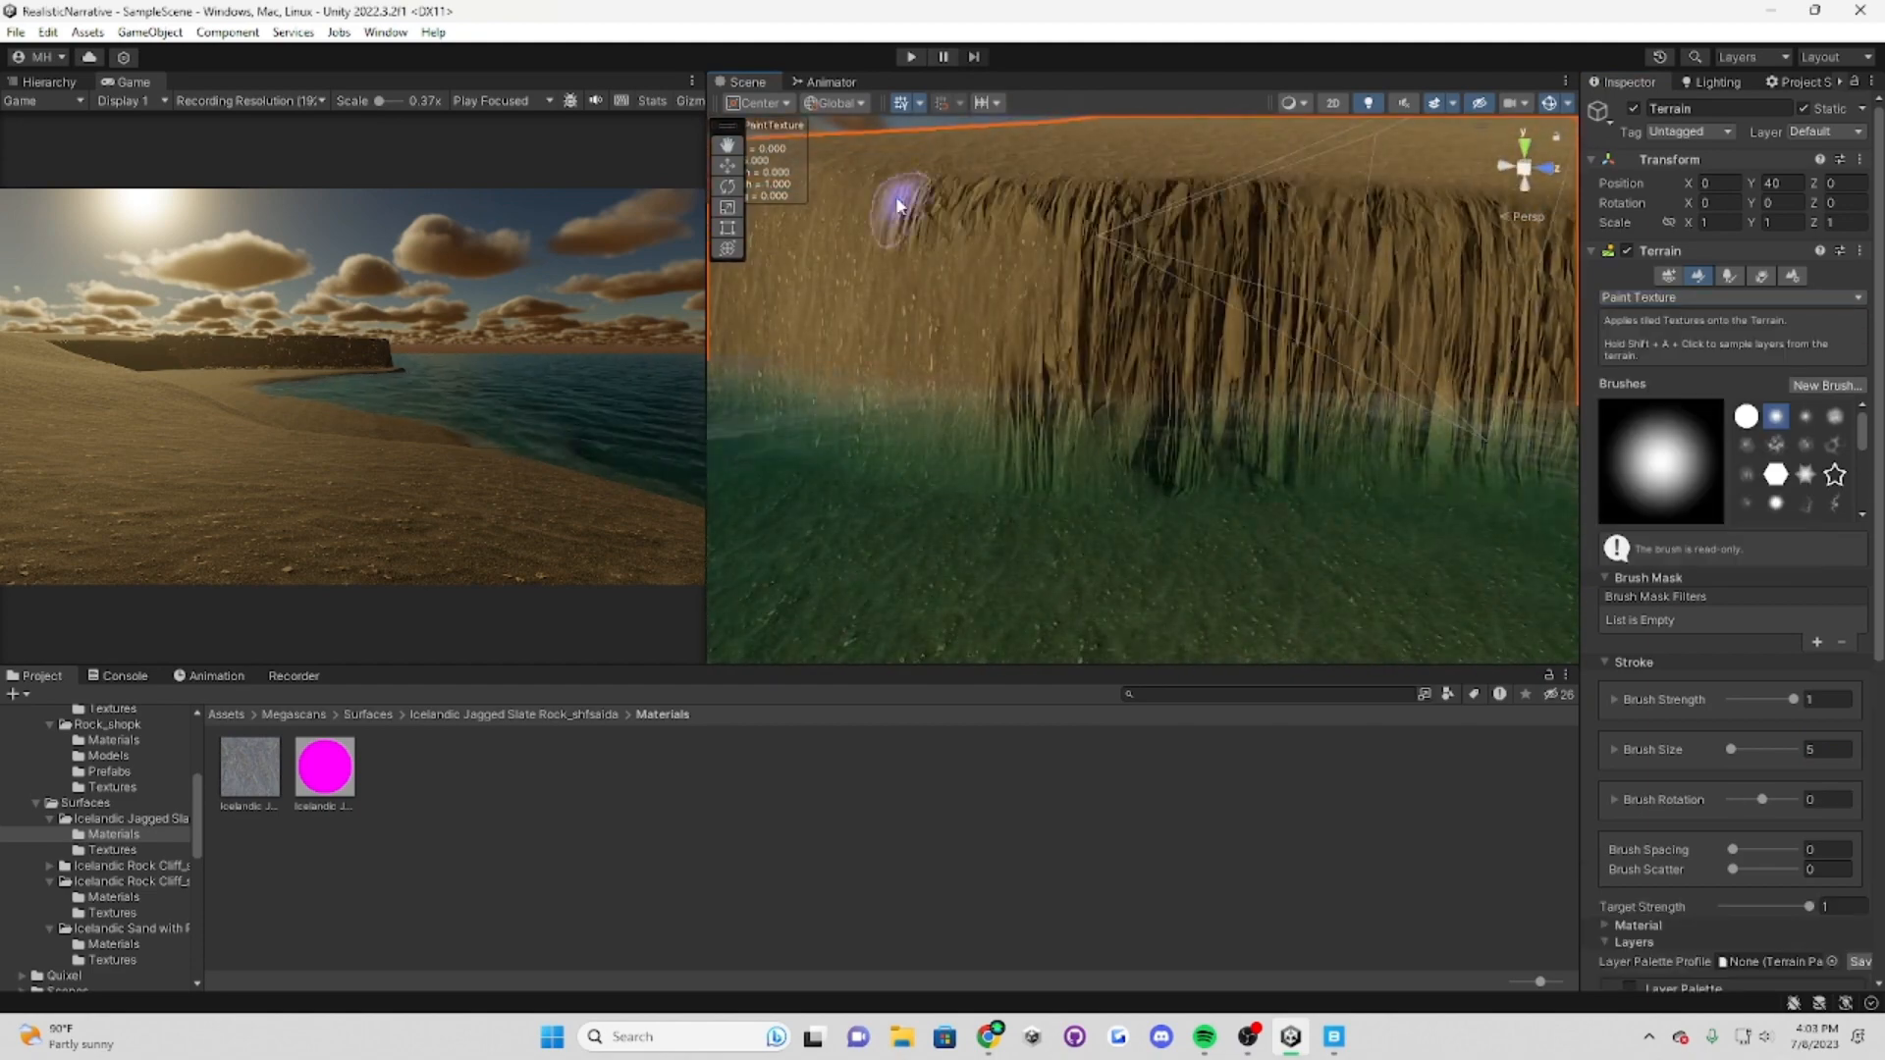
right_click_drag(1023, 484, 1133, 214)
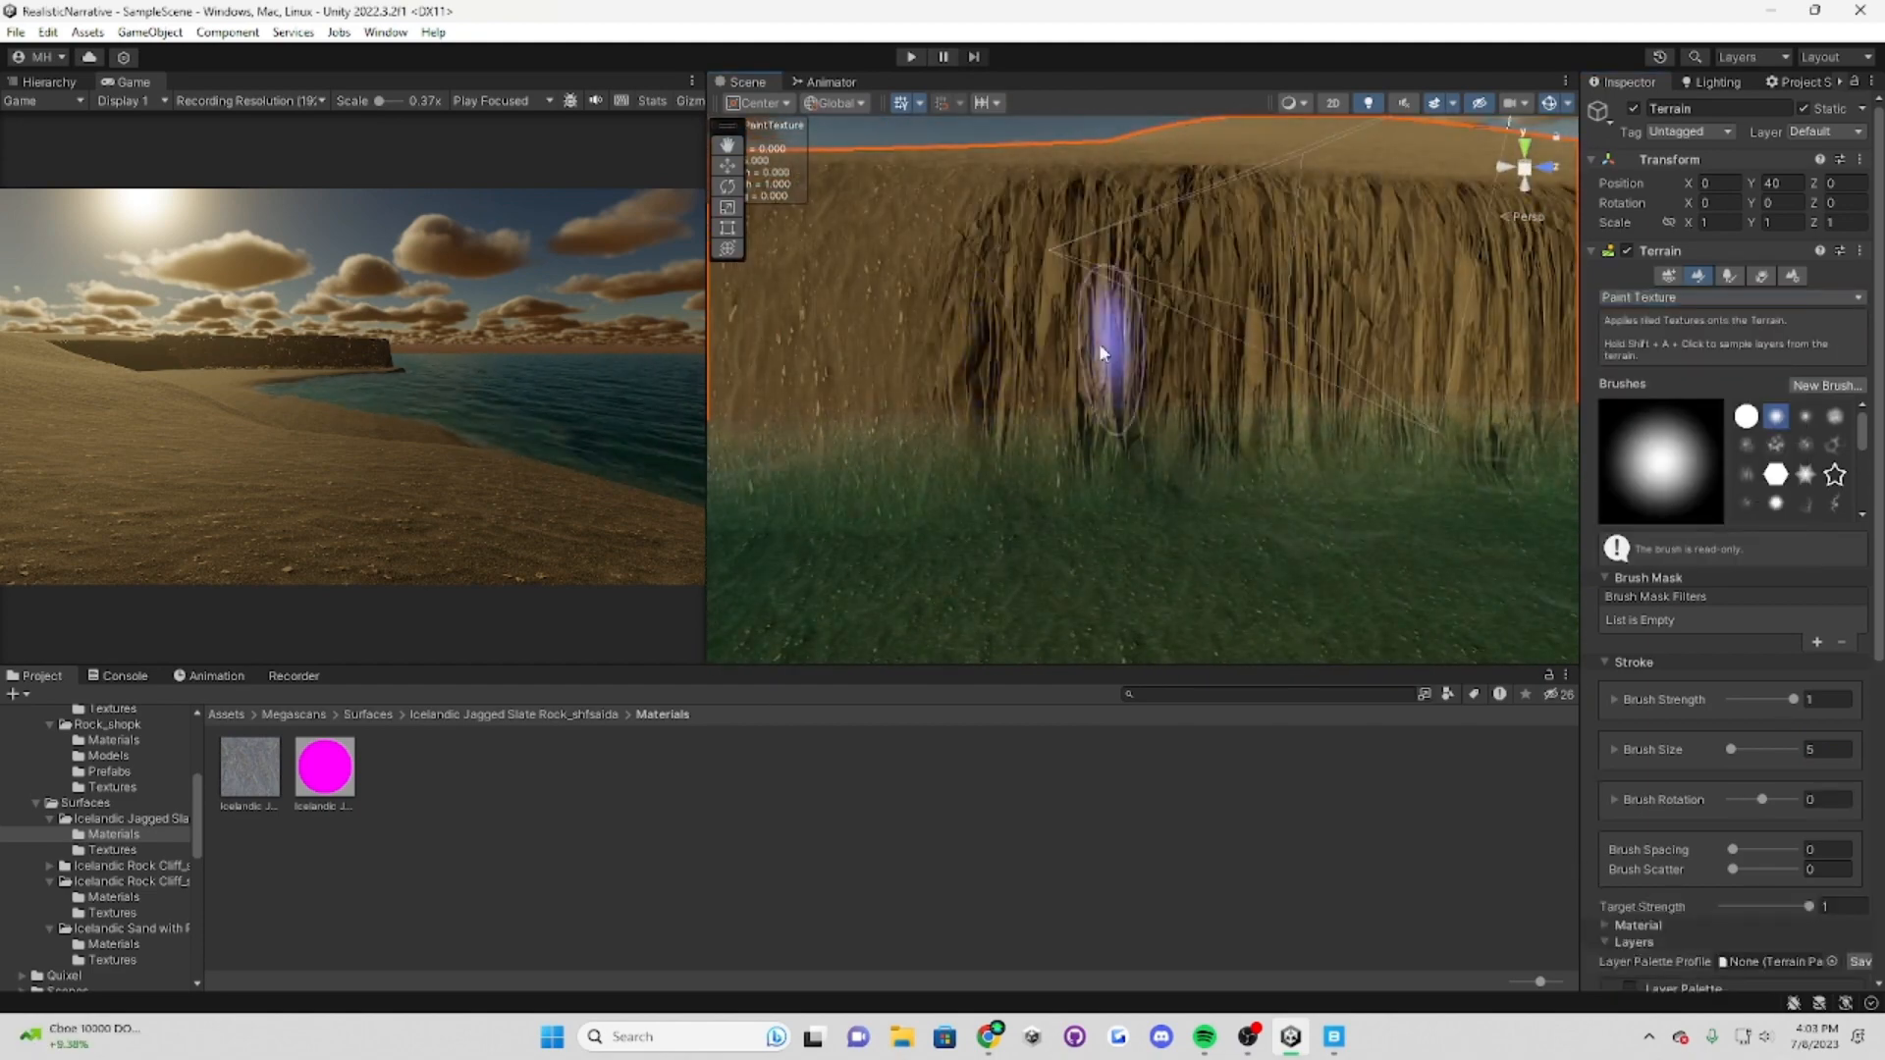
mouse_move(1102, 354)
right_mouse_down()
mouse_move(1111, 244)
mouse_move(1200, 332)
right_mouse_up()
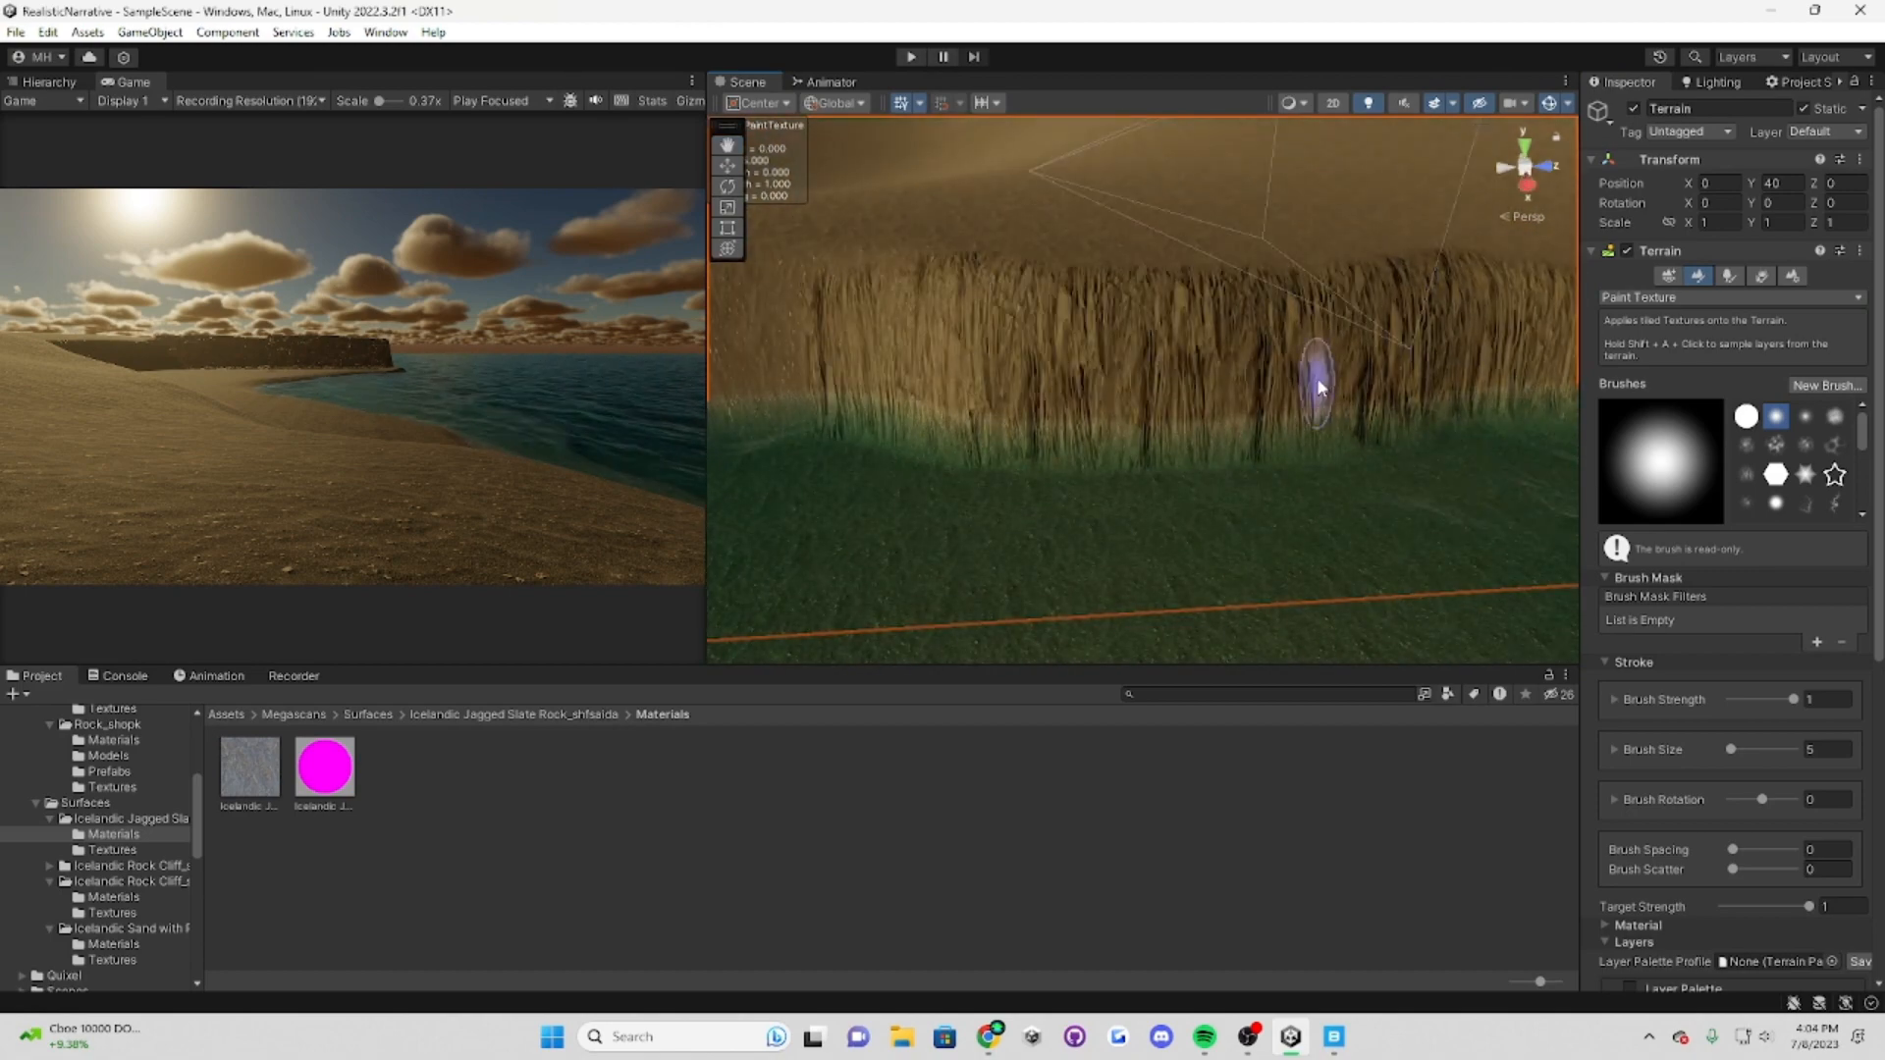
right_click_drag(1320, 388, 1071, 567)
right_click_drag(984, 366, 1178, 323)
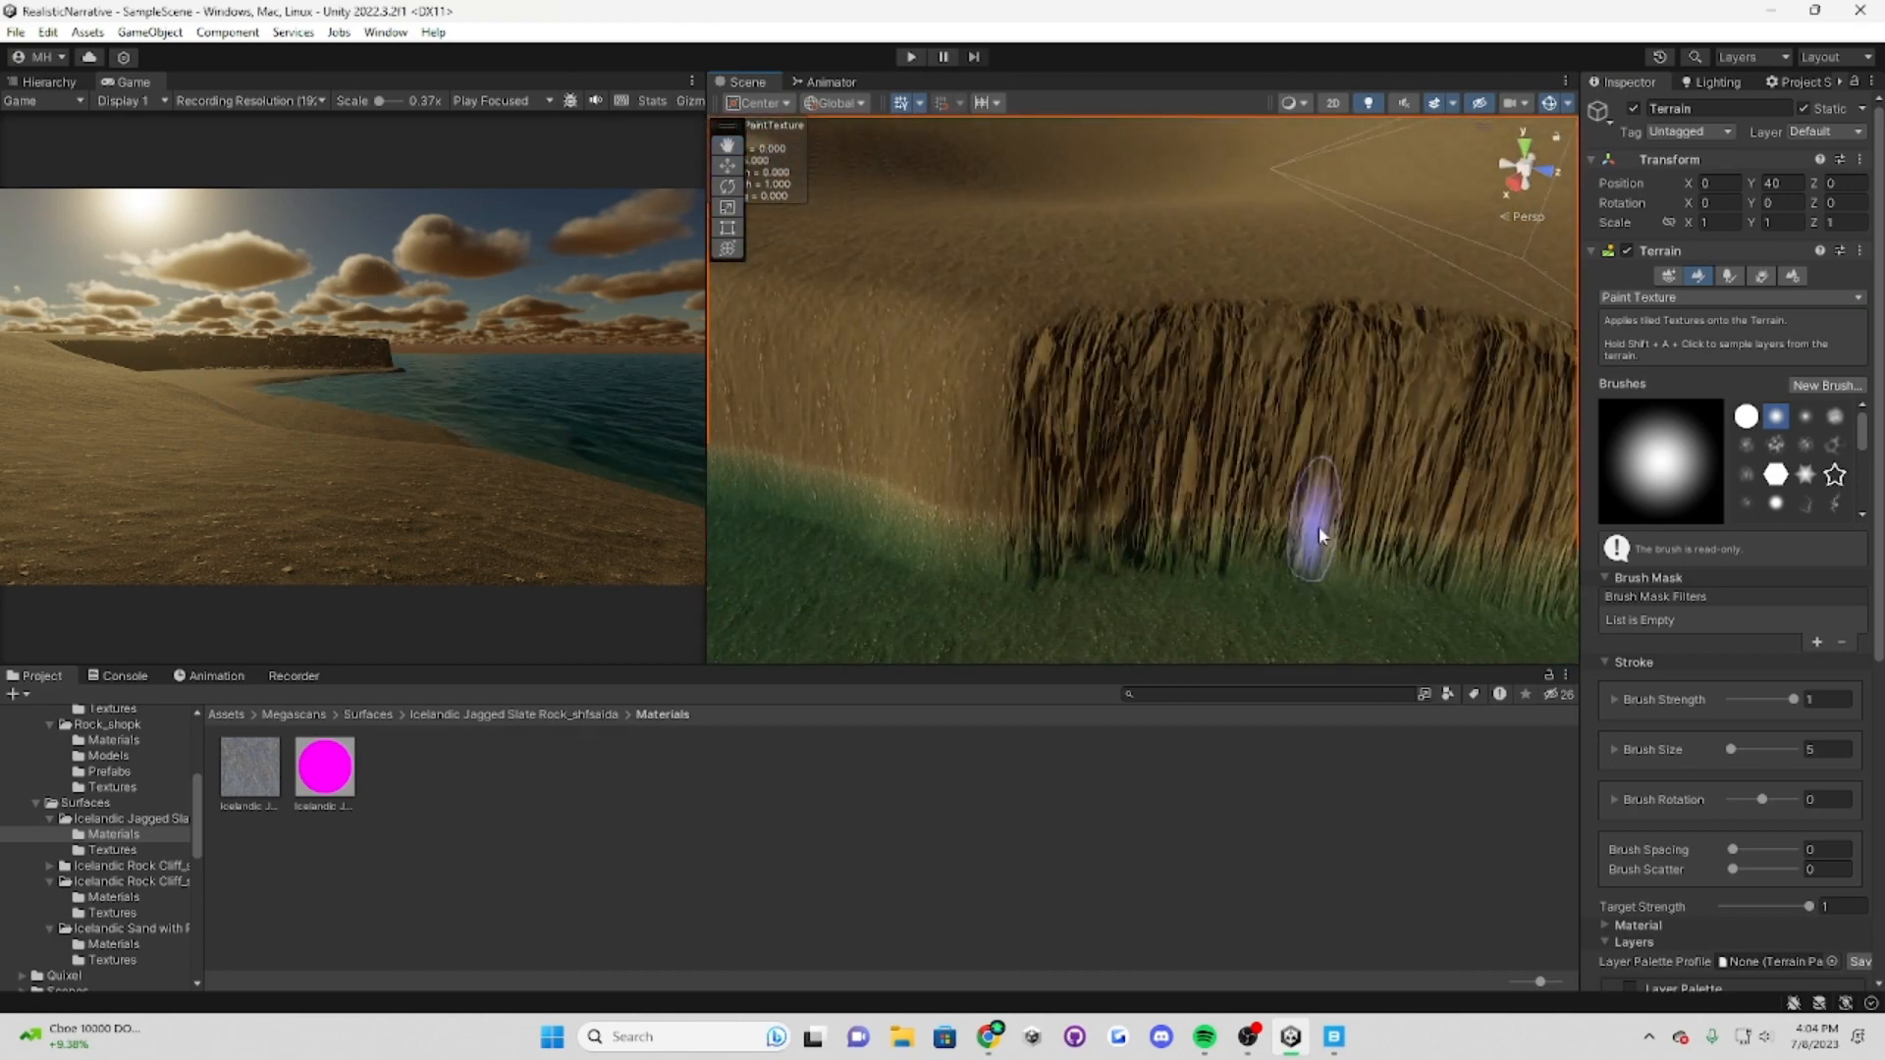
right_click_drag(1321, 535, 1014, 316)
Step: Return from height smoothing to texture painting and continue the rock along the cliff towards the headland tip
key("F3")
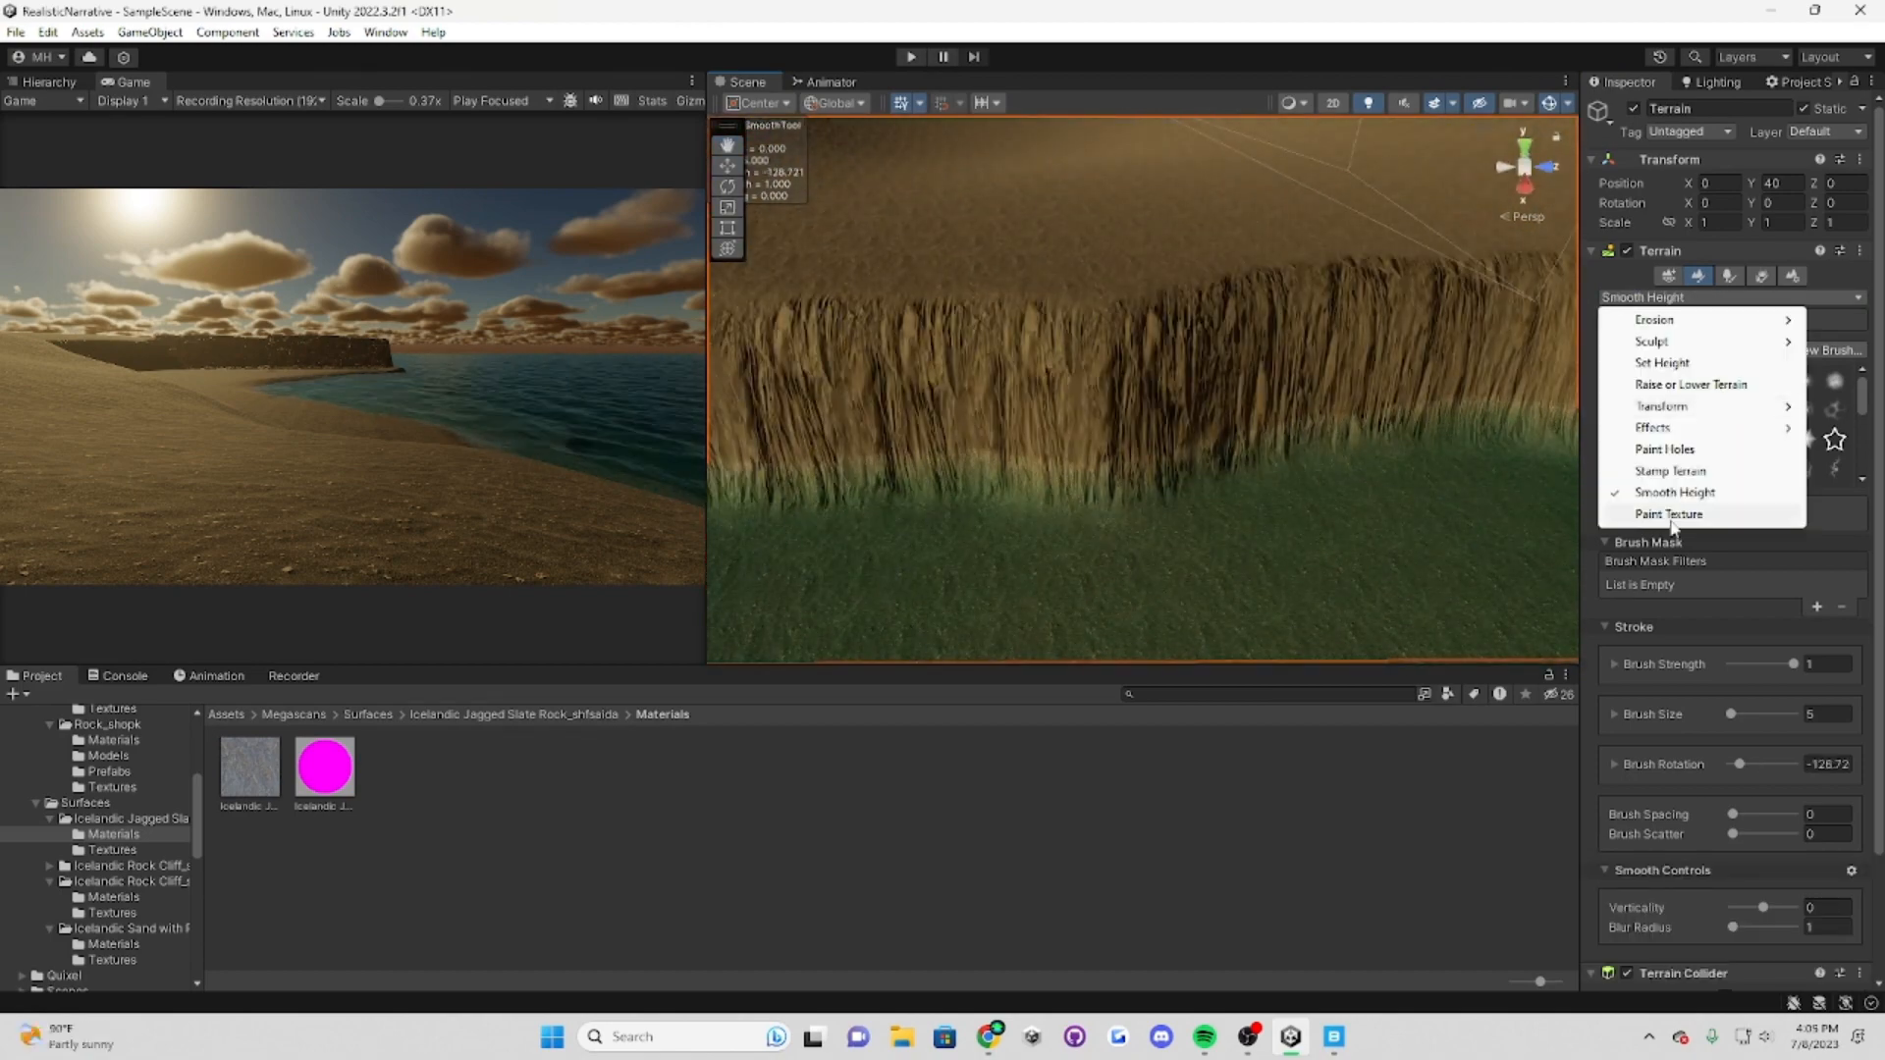
left_click(1672, 514)
right_click_drag(929, 510, 1164, 303)
right_click_drag(815, 501, 1037, 377)
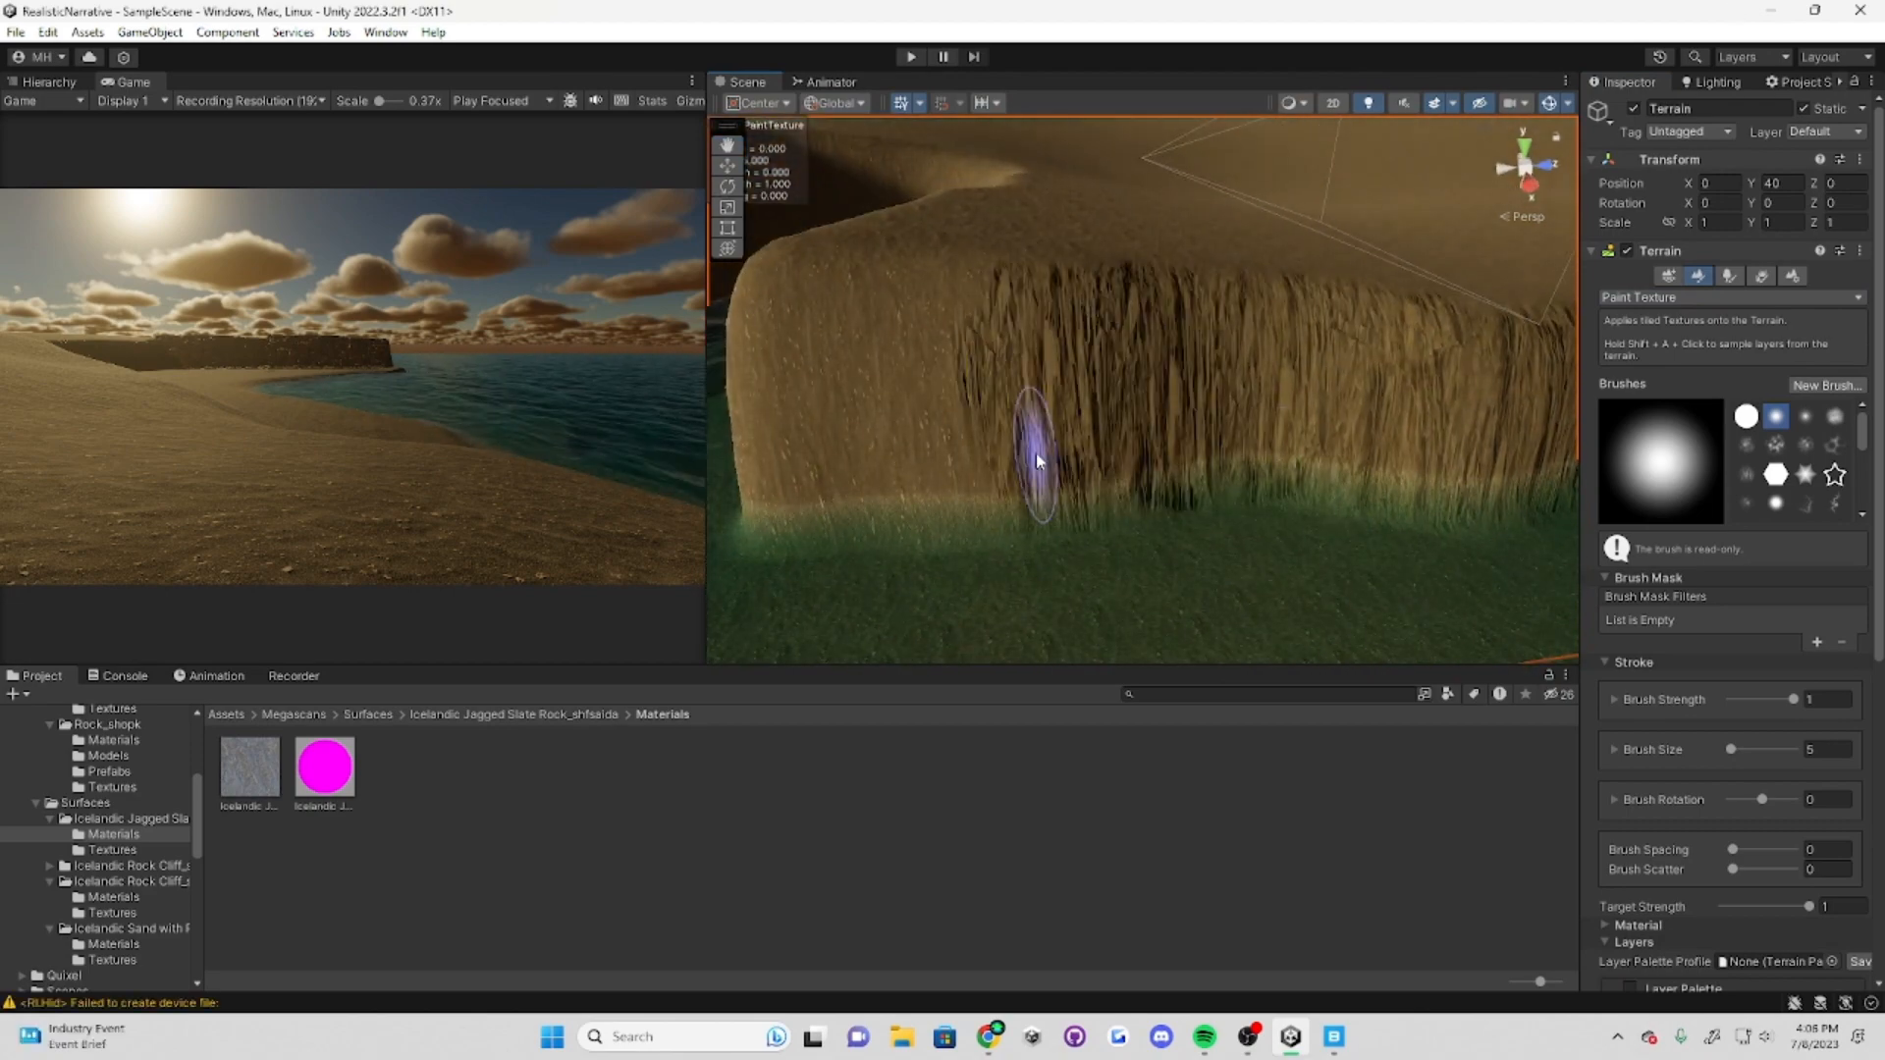
right_click_drag(1038, 459, 1190, 346)
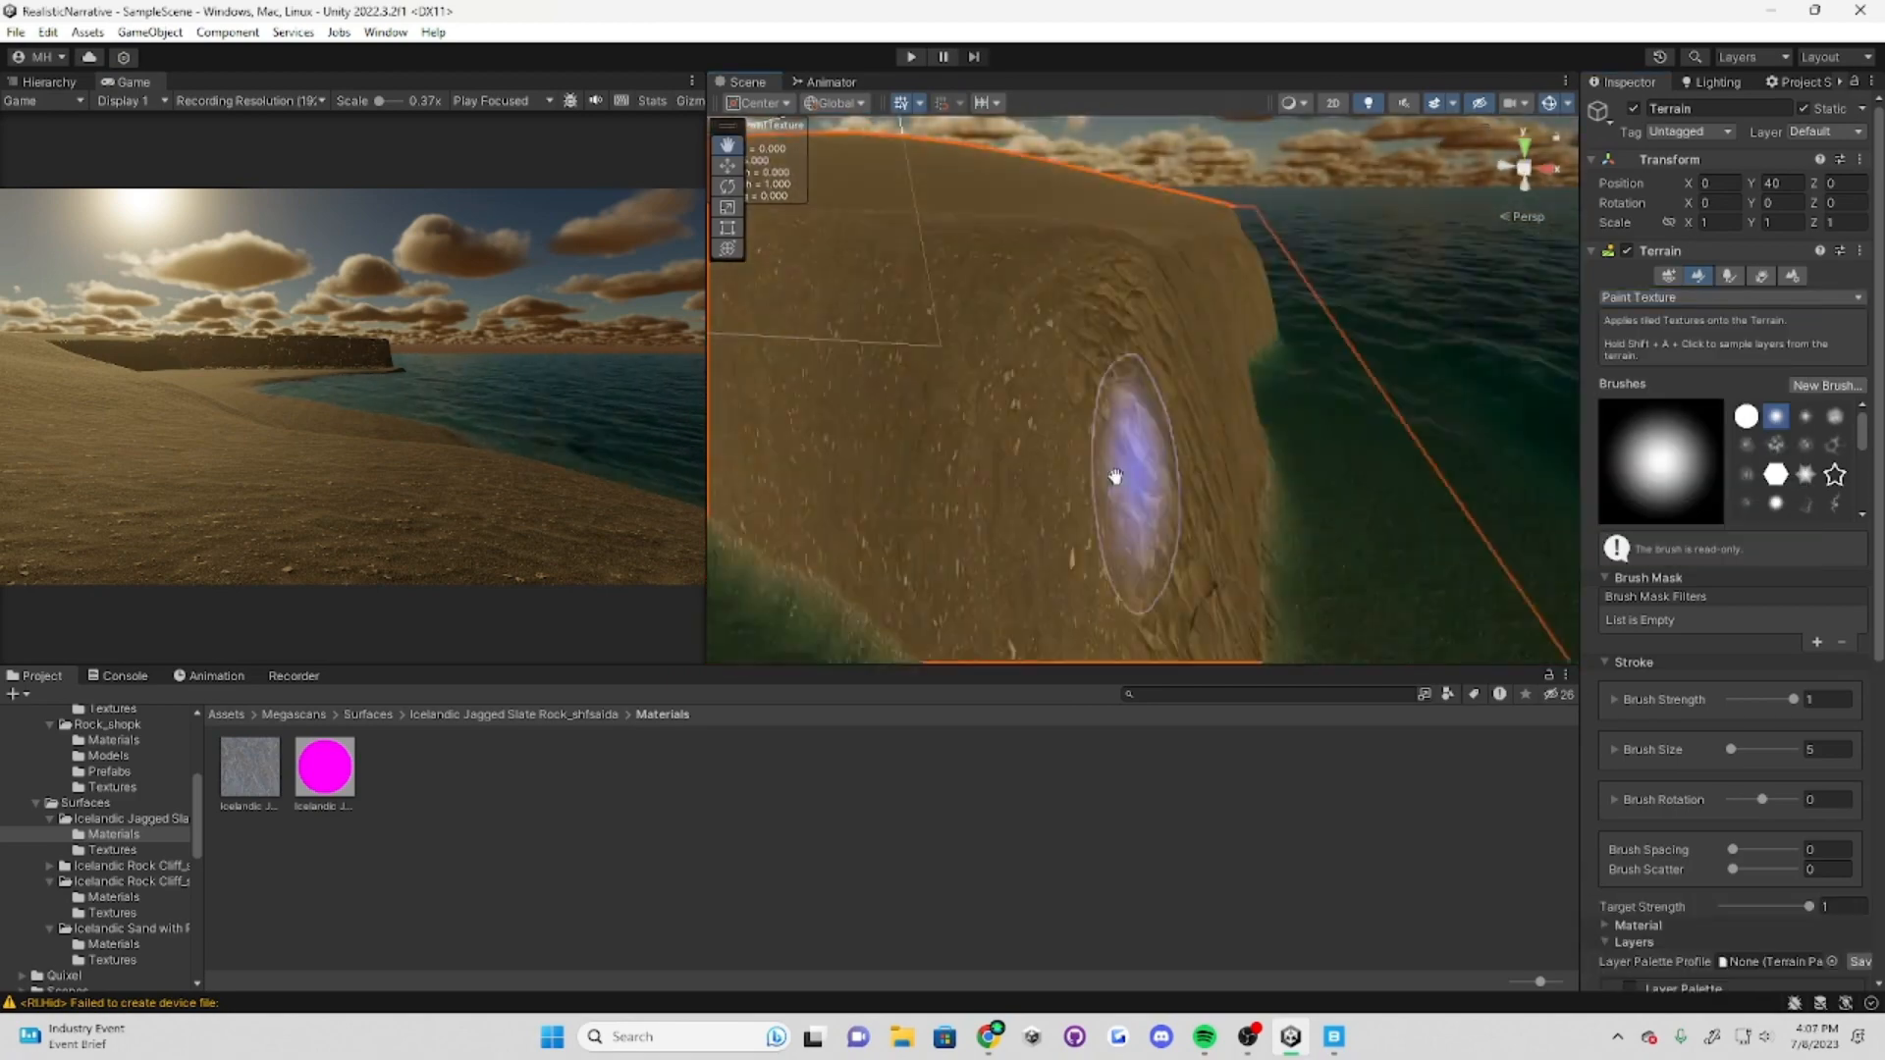
Step: Paint rock texture over the corner and the broad end wall of the headland
right_click_drag(1116, 475, 1339, 409)
left_click_drag(1338, 408, 1237, 242)
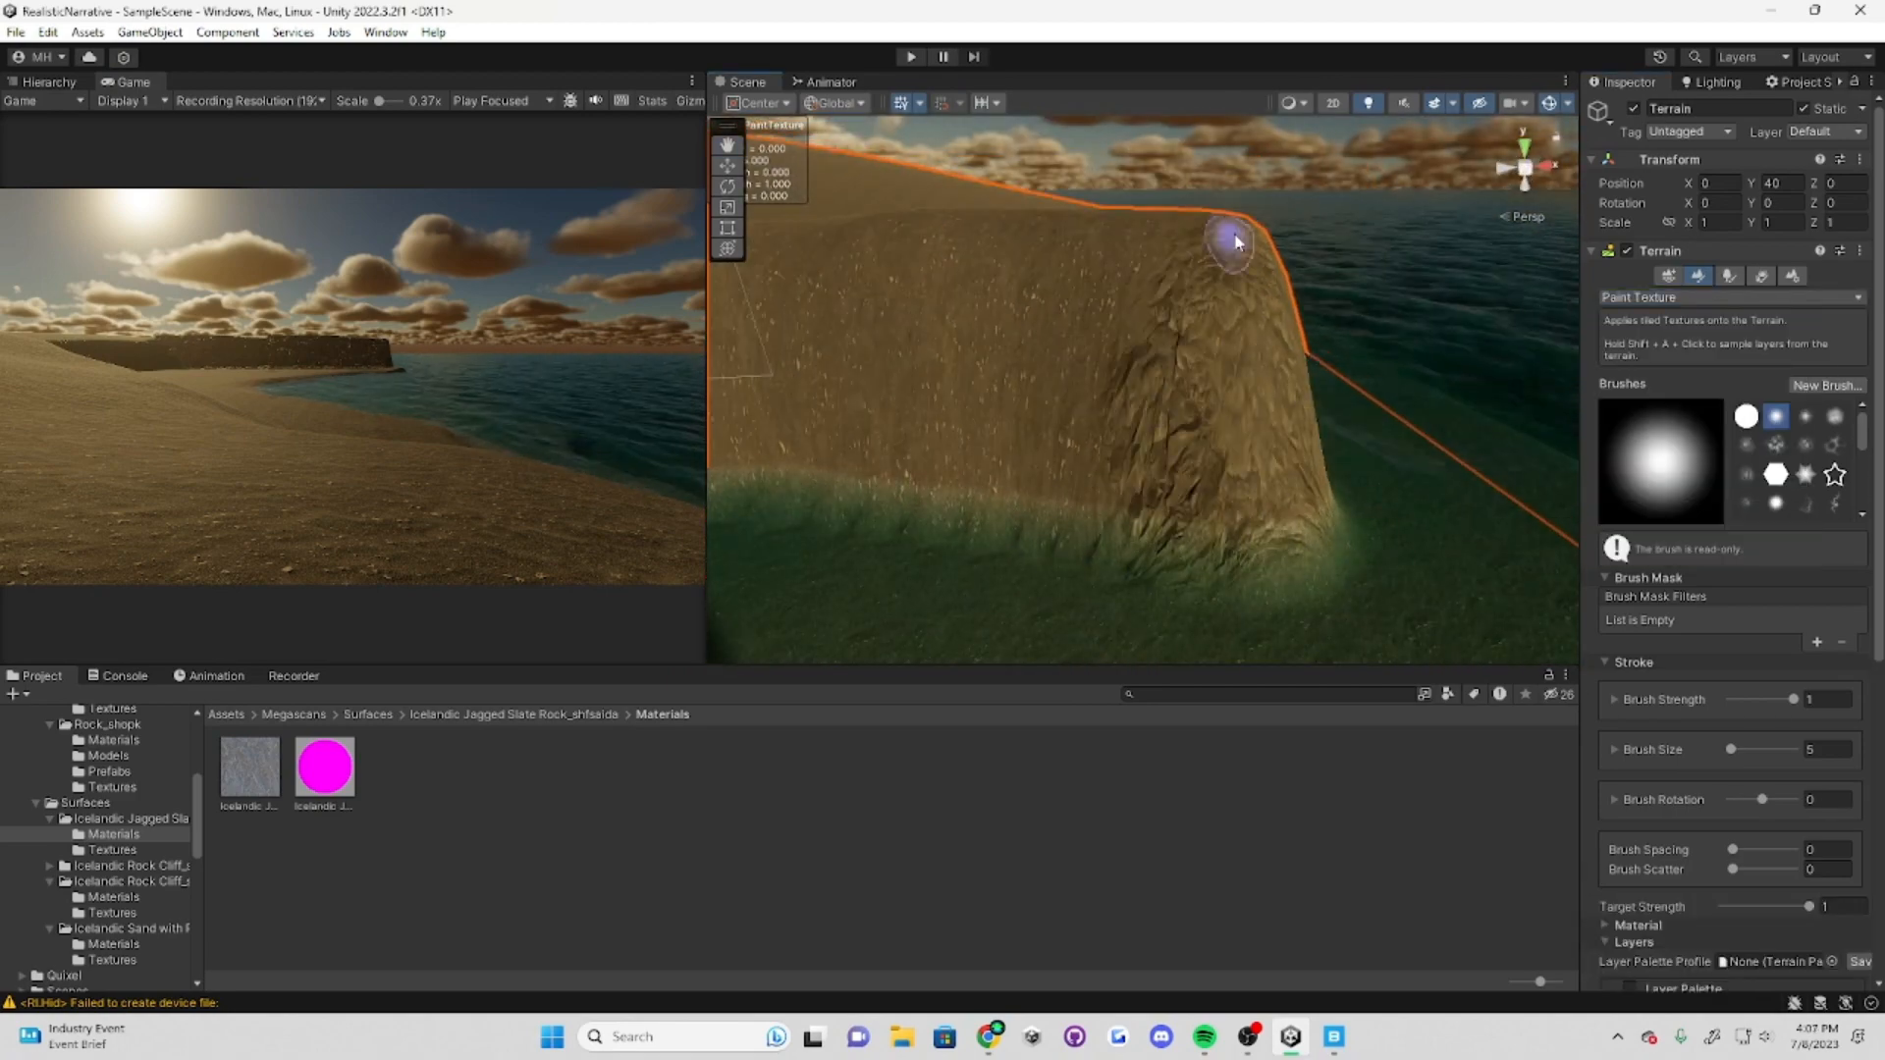
right_click_drag(1004, 275, 1110, 475)
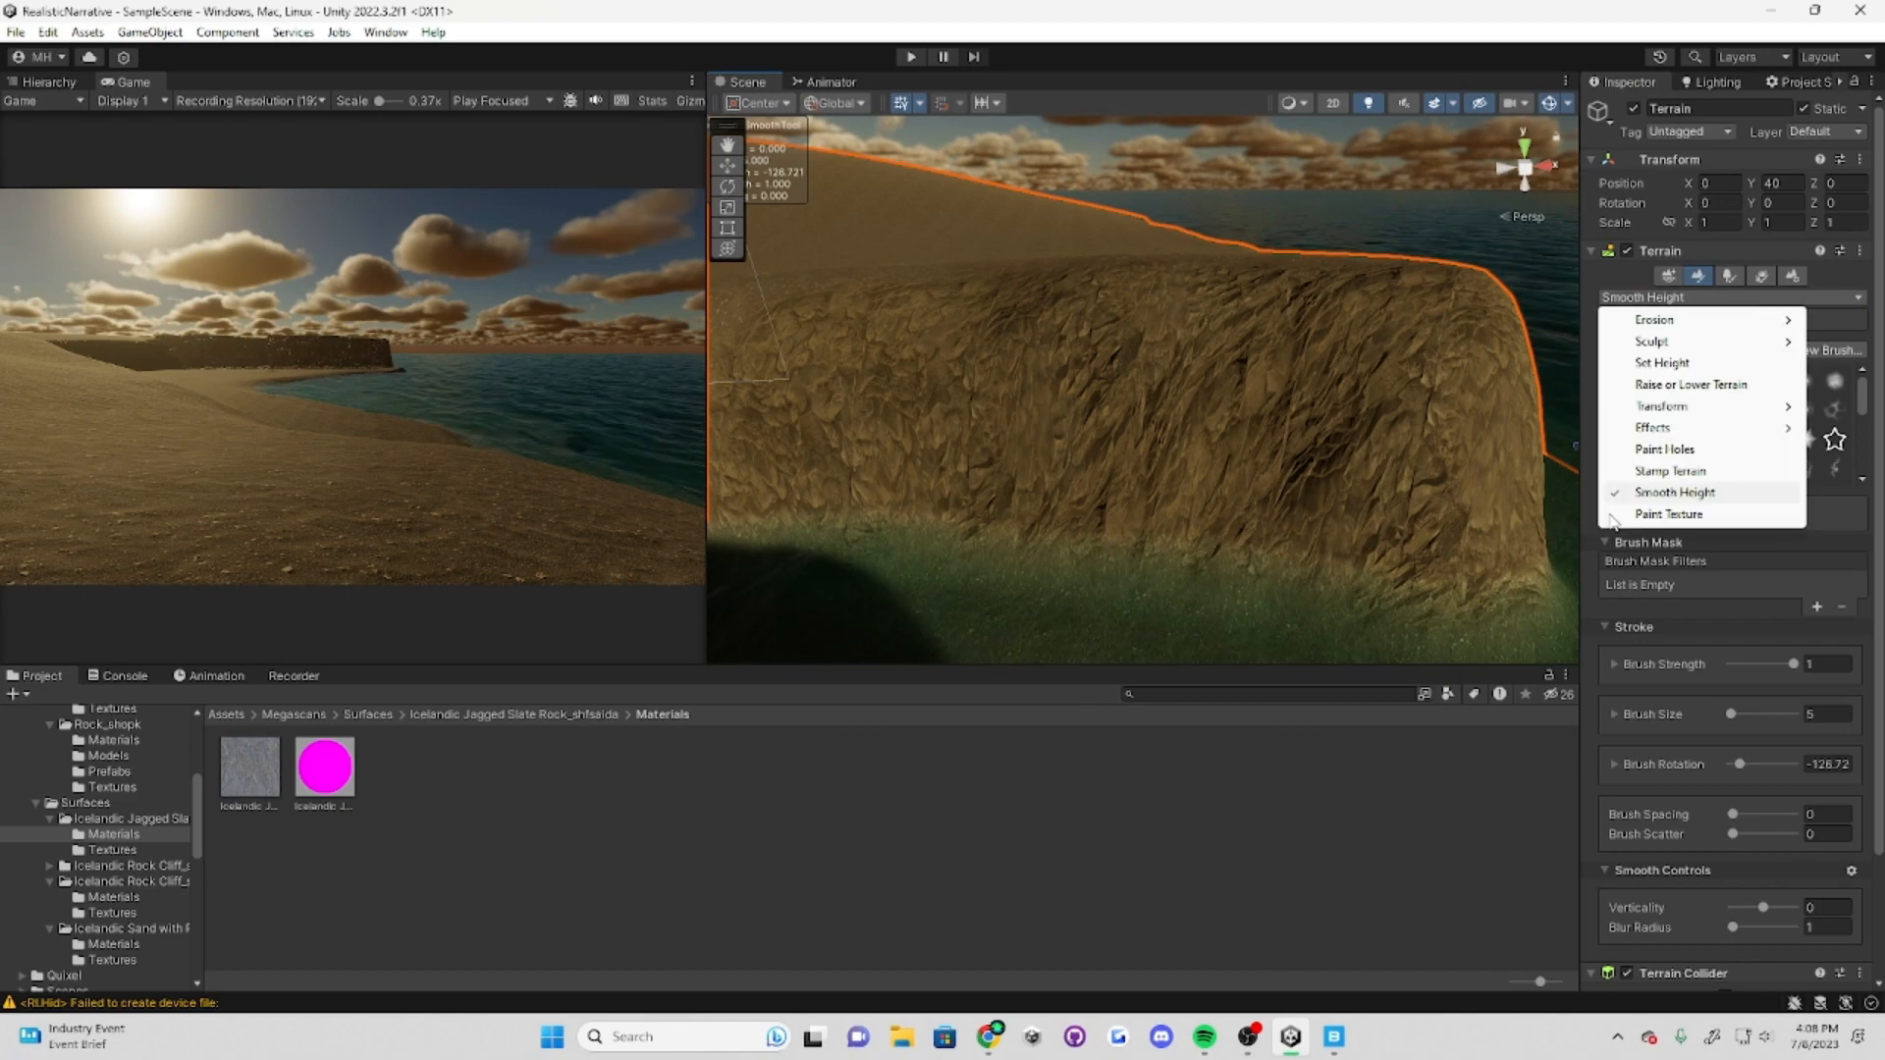
Step: Paint rock texture on the shaded curved wall of the cove with the Paint Texture tool
left_click(1669, 514)
mouse_move(1139, 383)
right_mouse_down()
mouse_move(1240, 332)
mouse_move(1063, 371)
right_mouse_up()
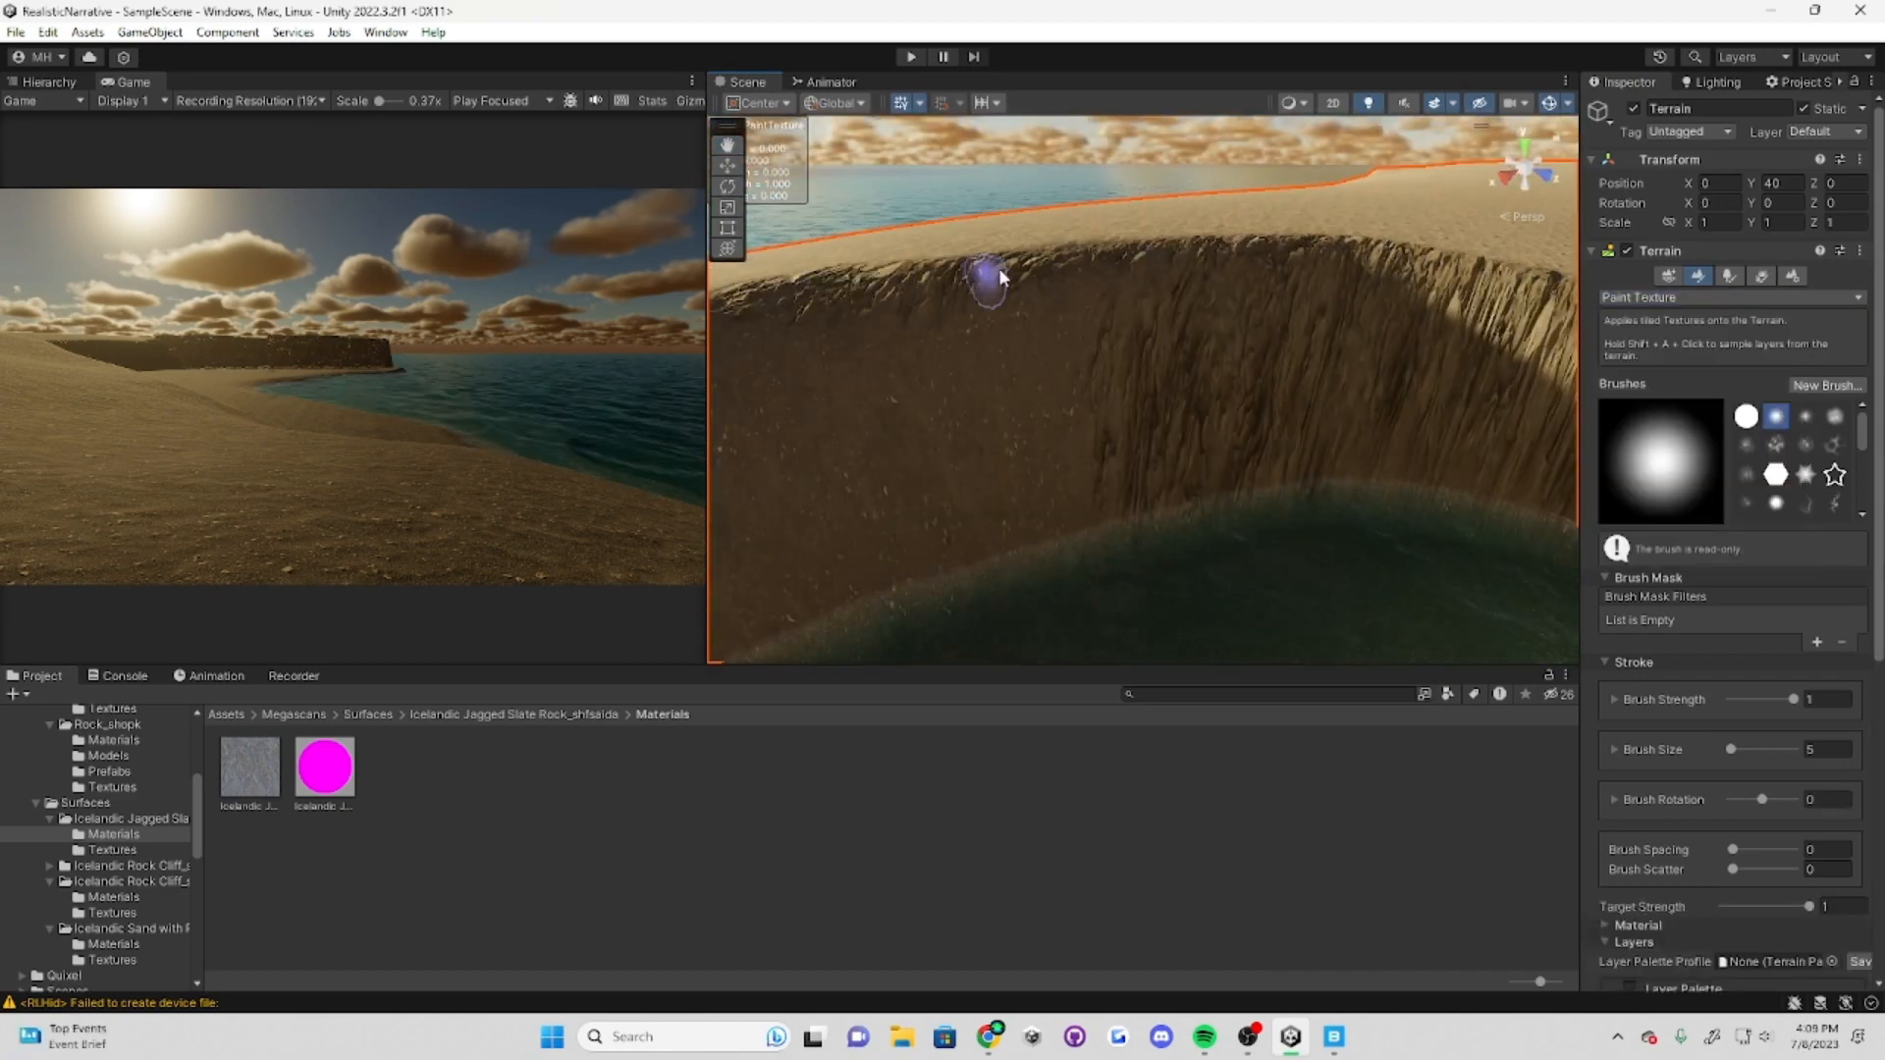
right_click_drag(1001, 277, 1088, 380)
right_click_drag(959, 552, 1221, 278)
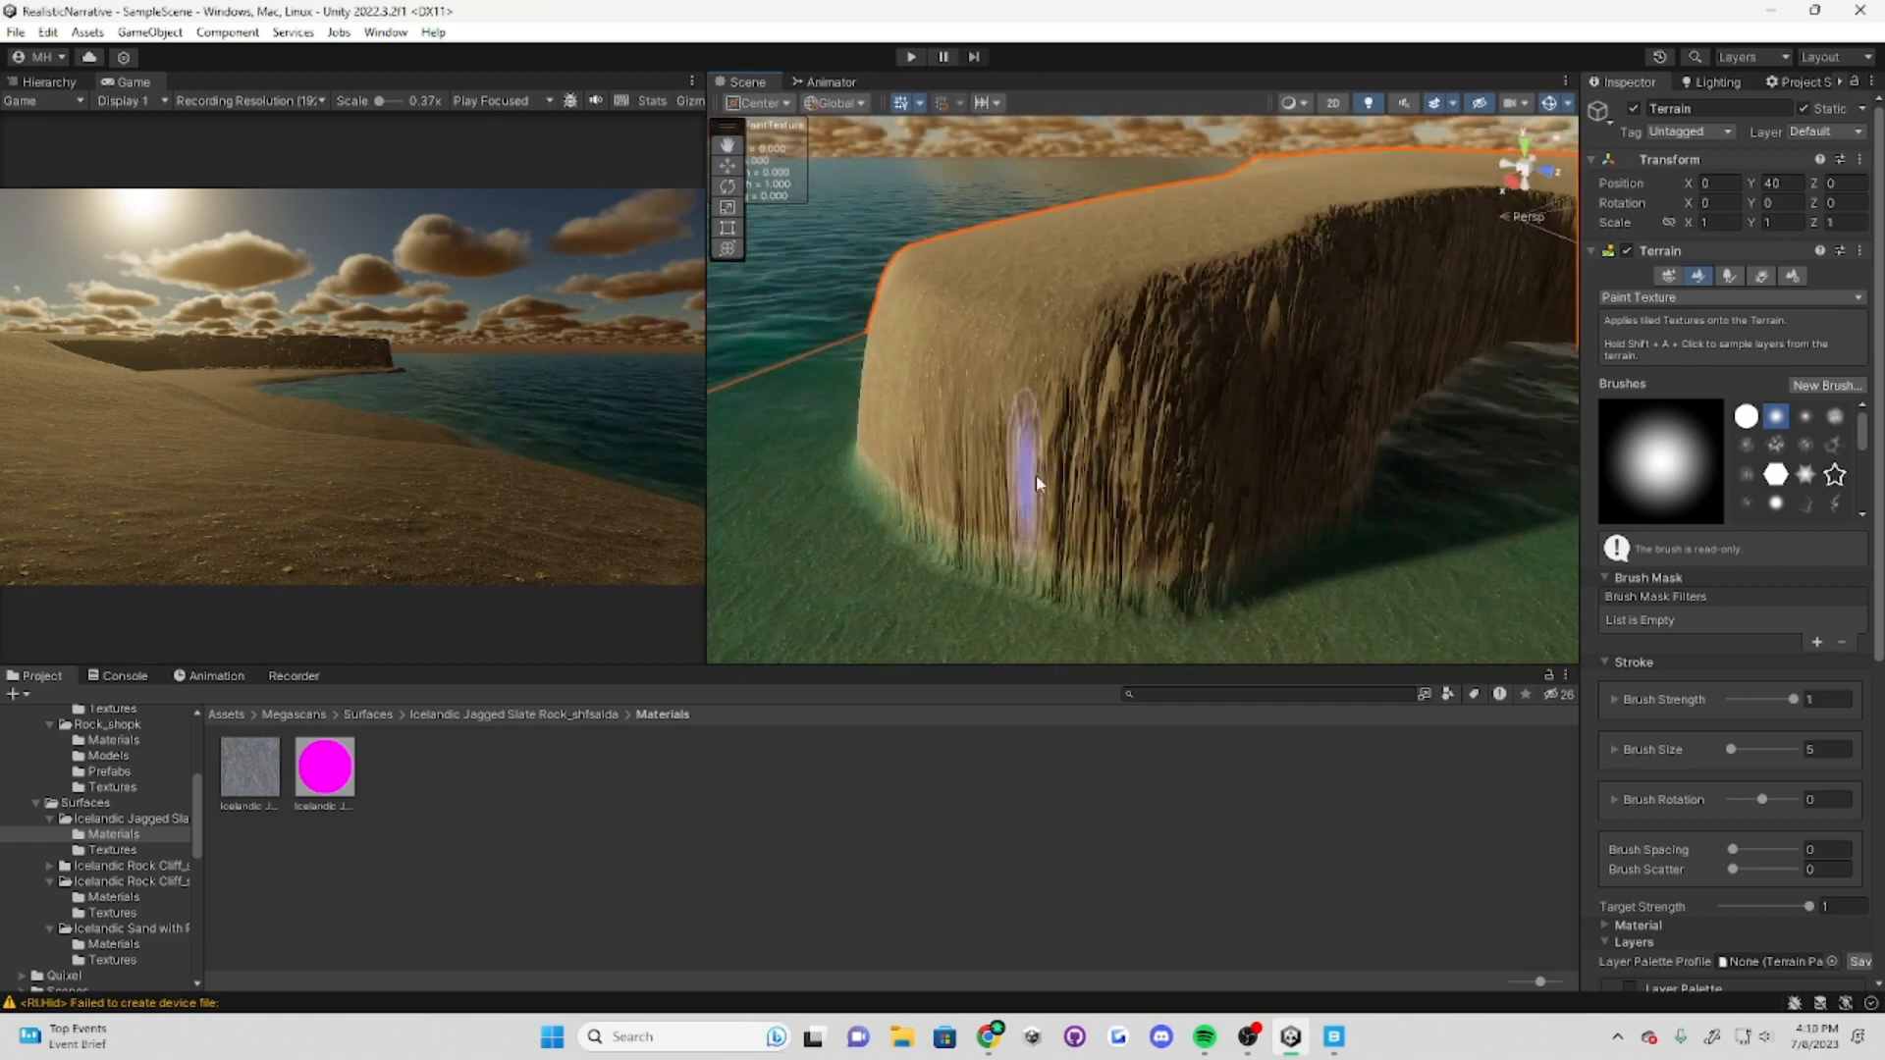
Step: Wrap the rock texture around the rounded tip of the headland onto its outer side
mouse_move(1038, 483)
right_mouse_down()
mouse_move(1431, 412)
mouse_move(1183, 481)
right_mouse_up()
right_click_drag(1020, 305, 1149, 349)
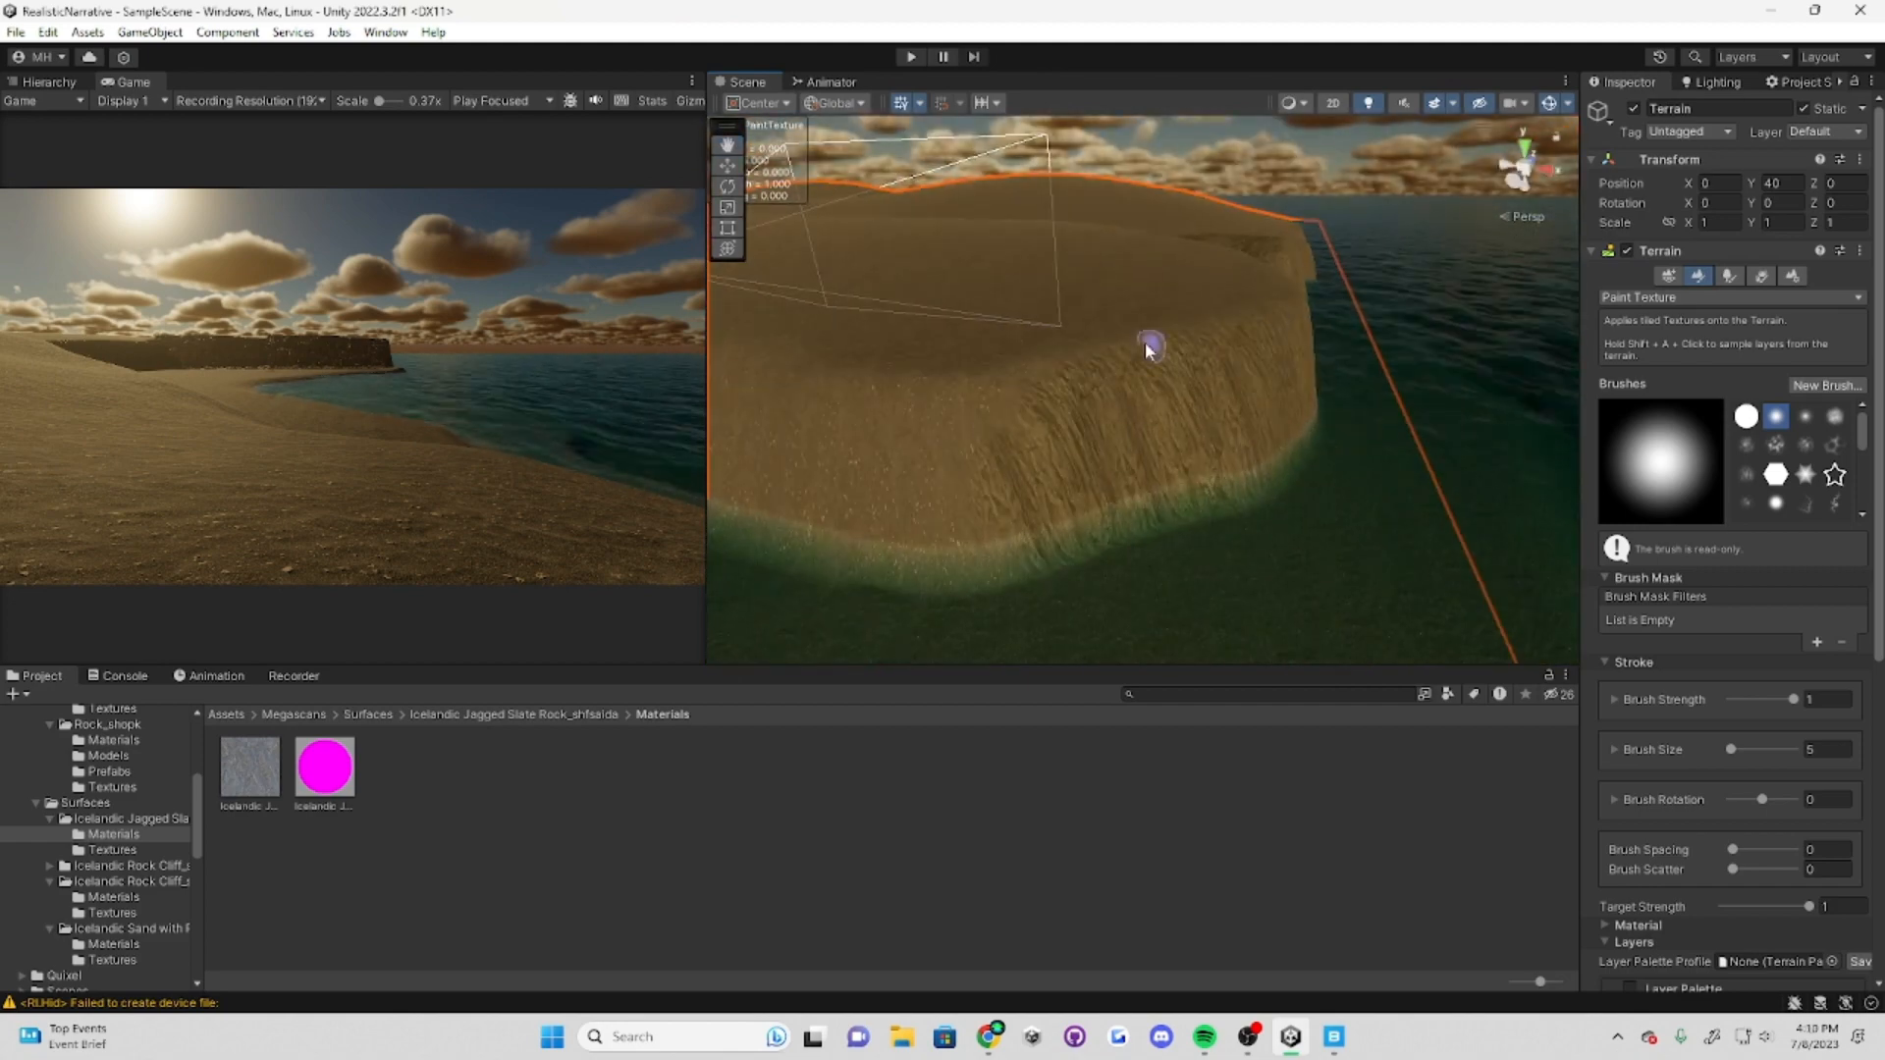
mouse_move(913, 527)
right_mouse_down()
mouse_move(1178, 385)
mouse_move(1115, 446)
mouse_move(1513, 432)
right_mouse_up()
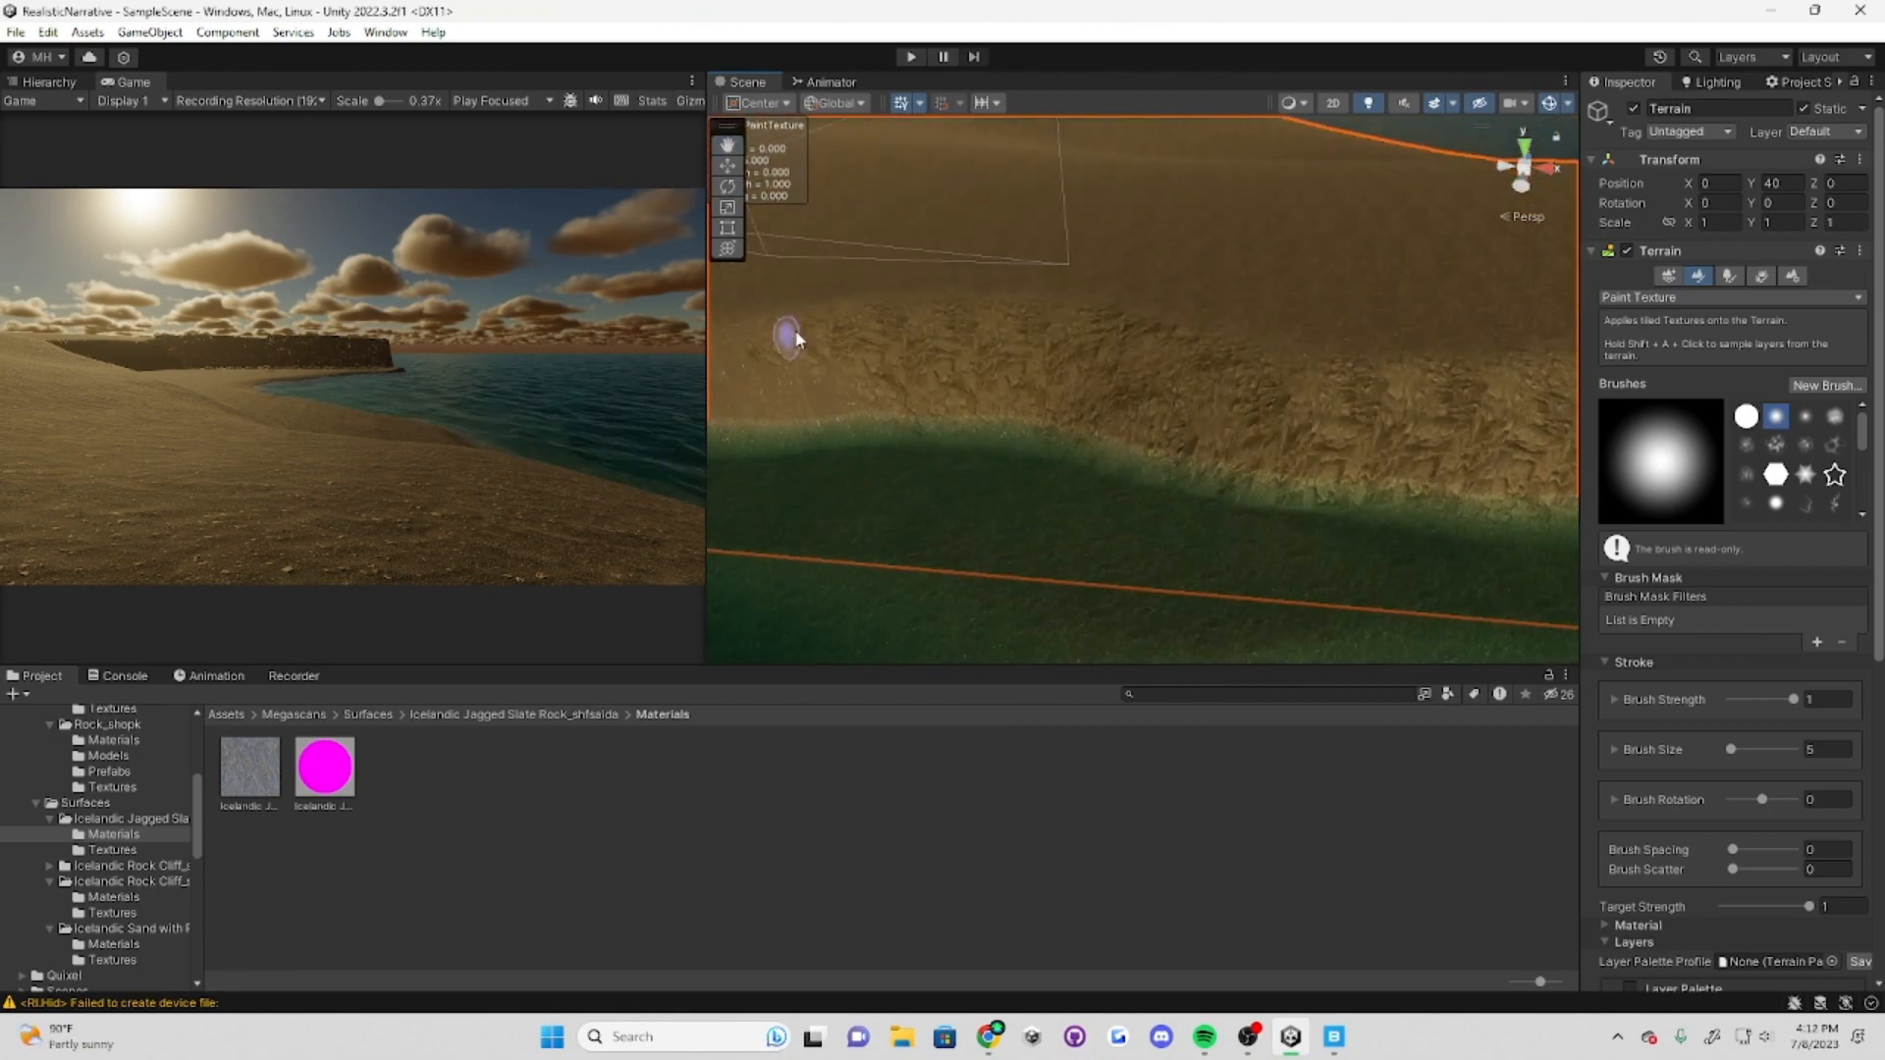
Step: Continue painting the rock texture along the long outer cliff face towards the headland, from the clifftop to the waterline
right_click_drag(868, 401, 1500, 390)
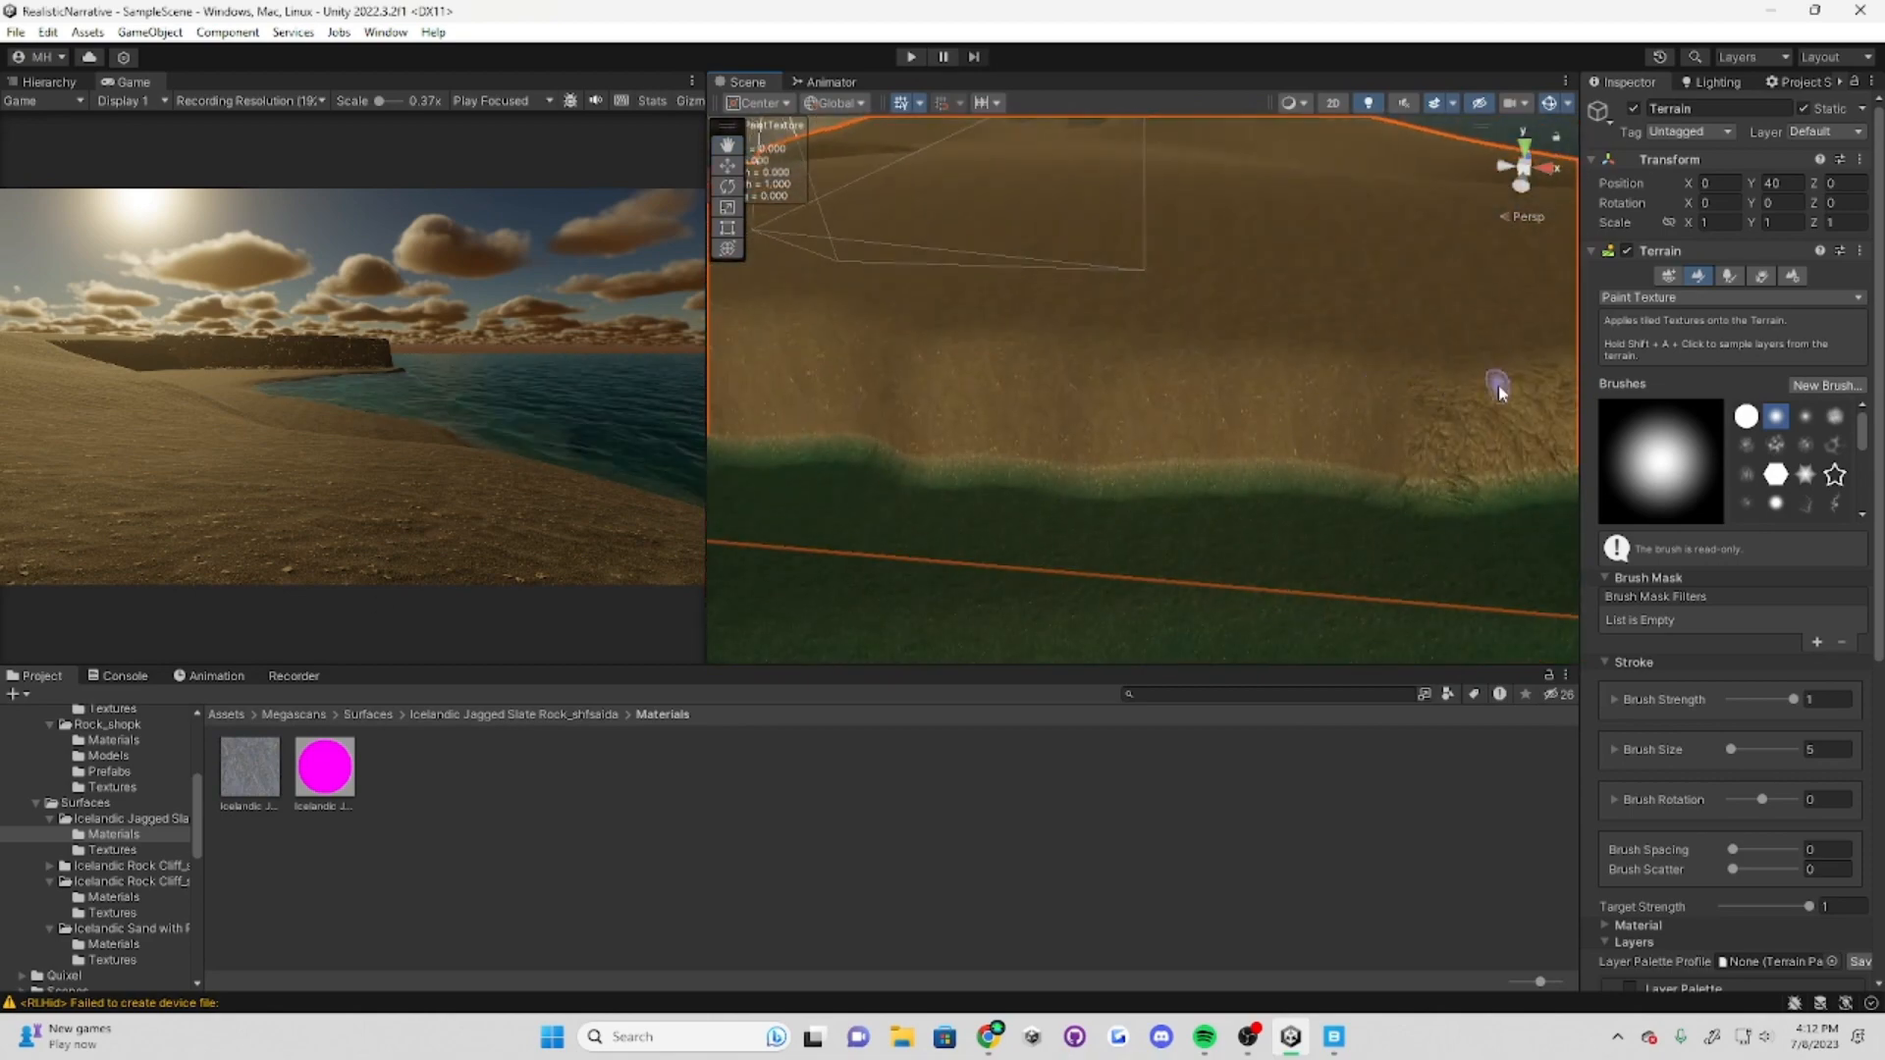
right_click_drag(1093, 413, 625, 361)
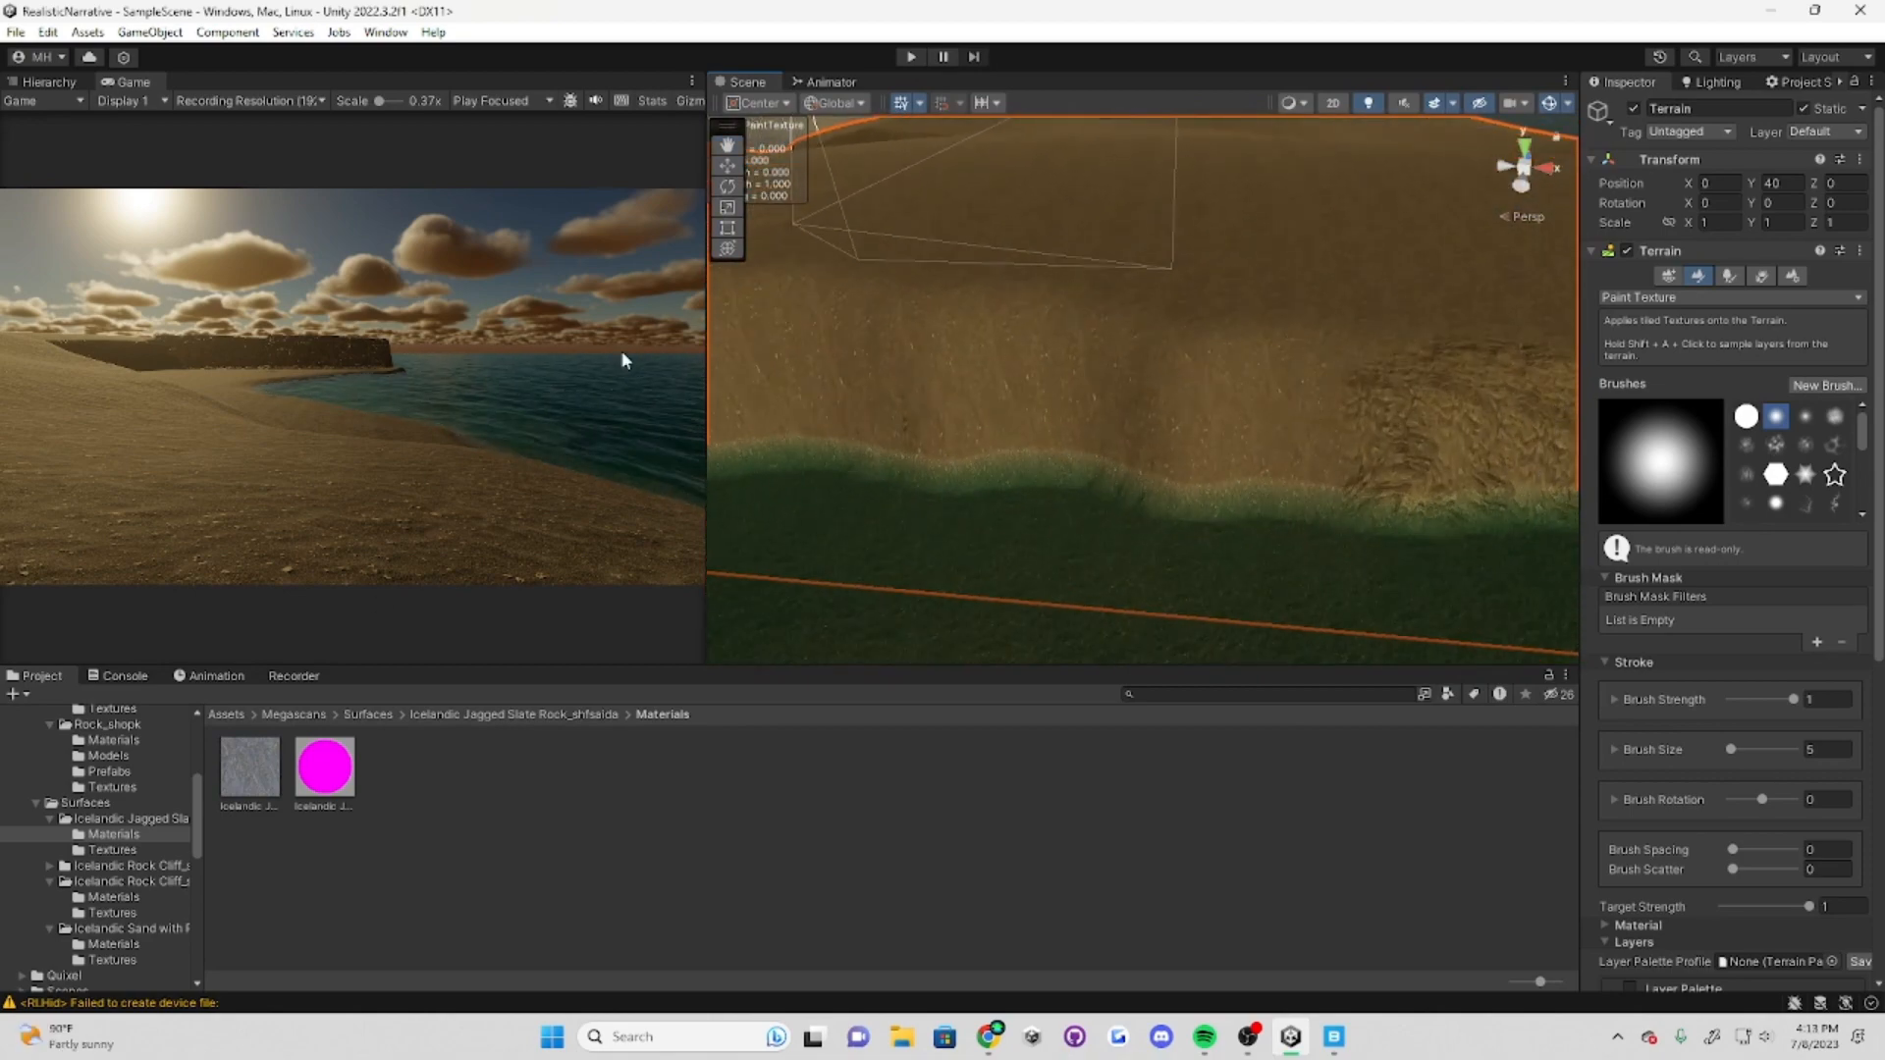
right_click_drag(1151, 424, 1407, 503)
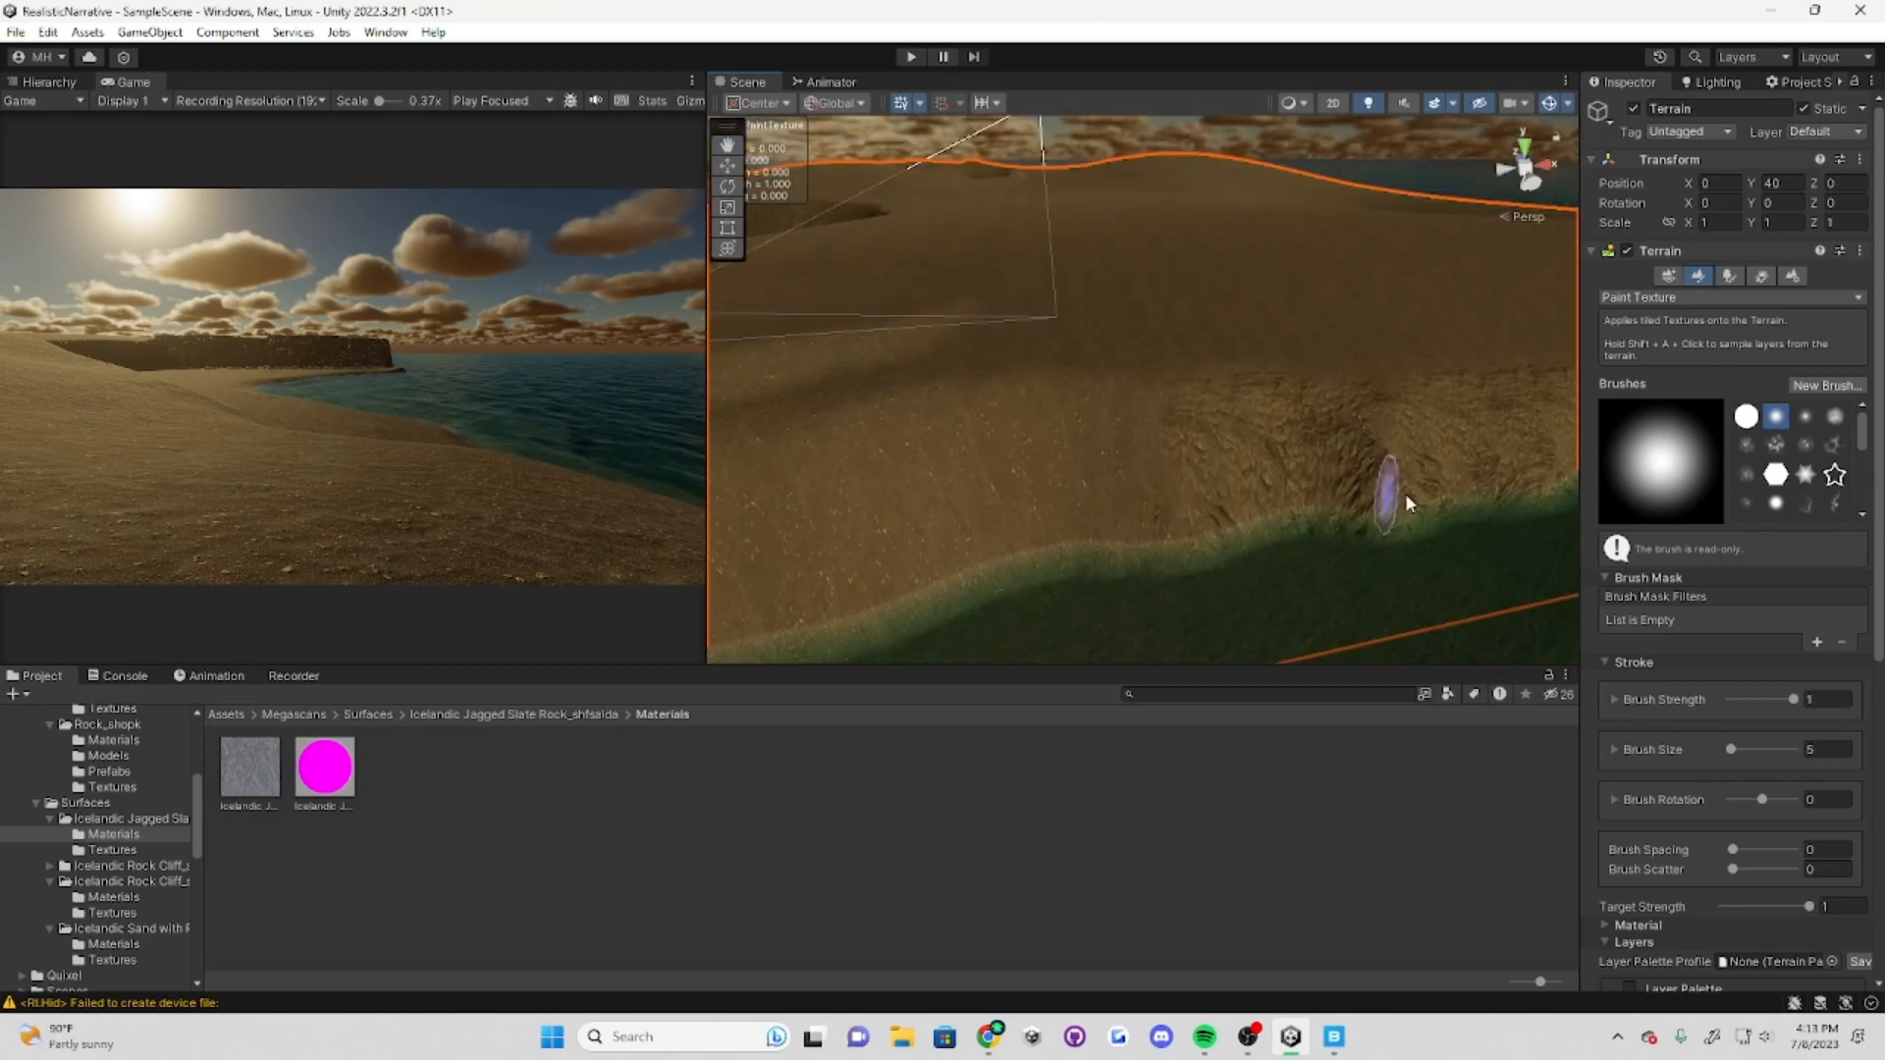
right_click_drag(1054, 543, 1436, 288)
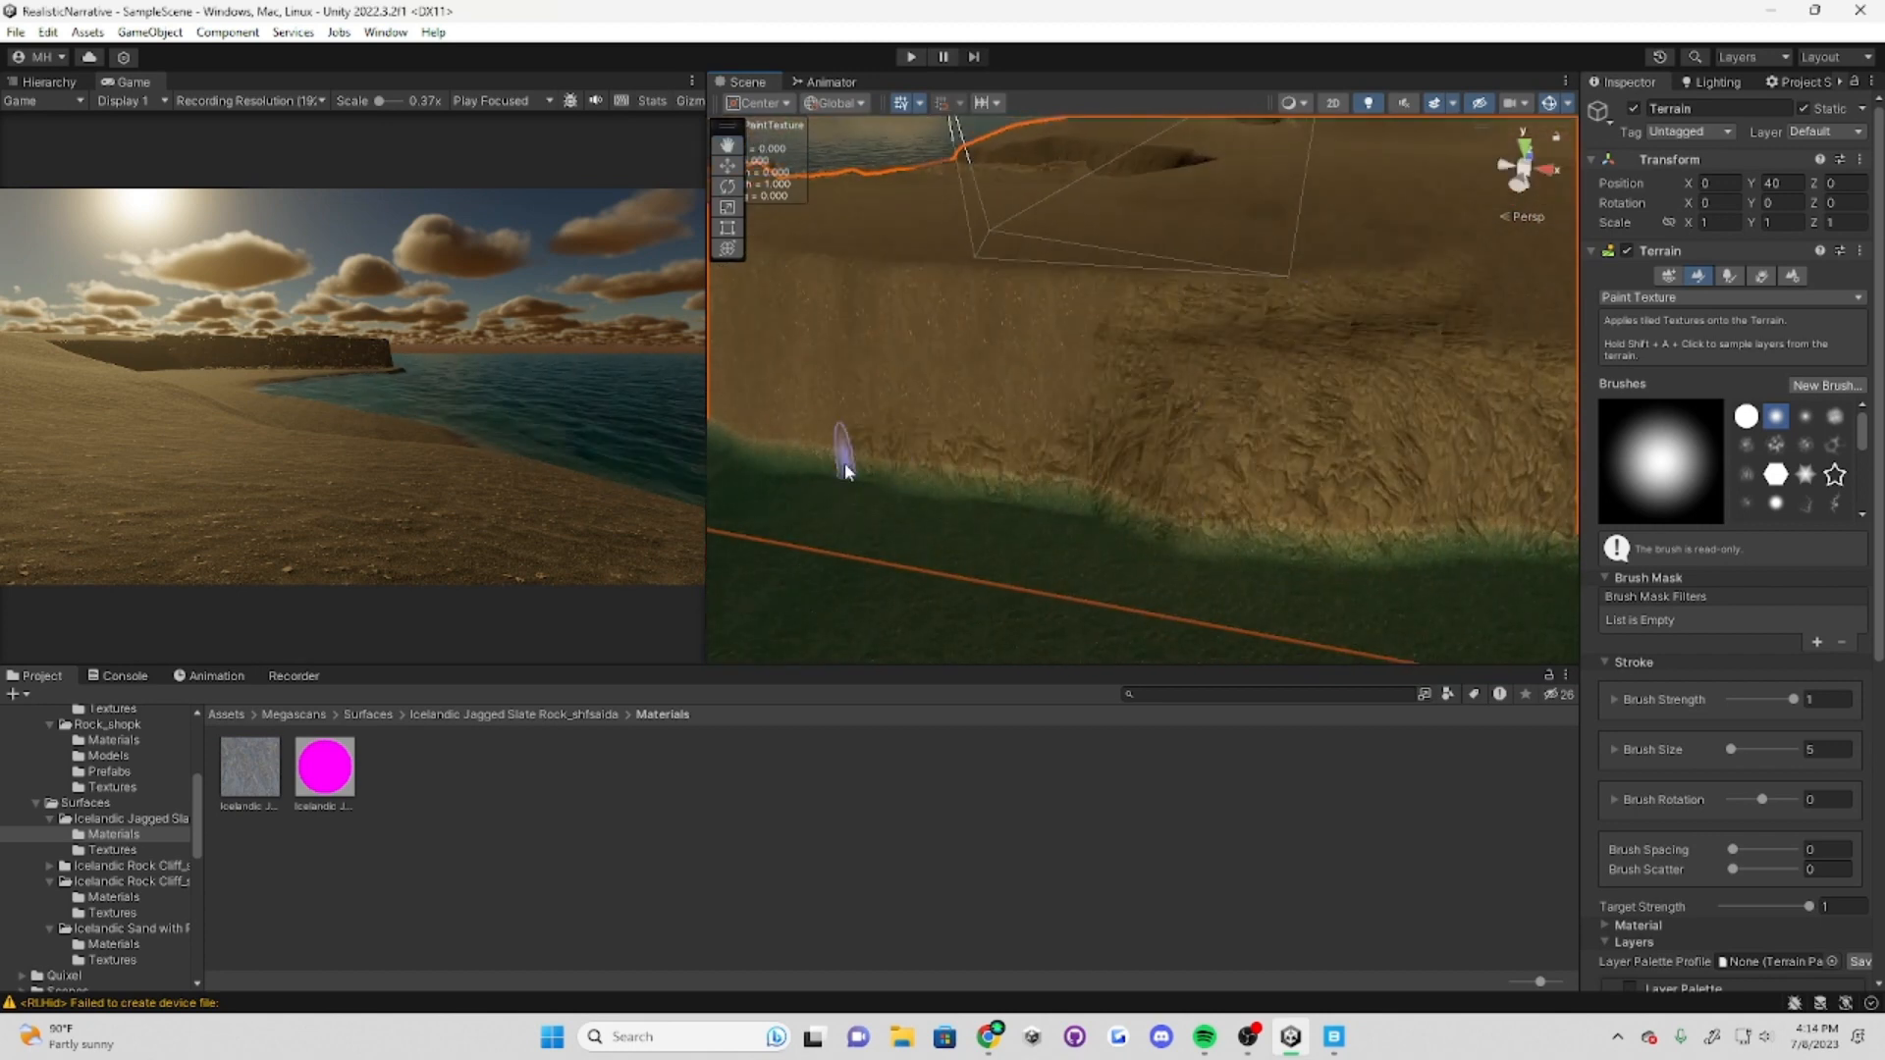
right_click_drag(961, 291, 1253, 309)
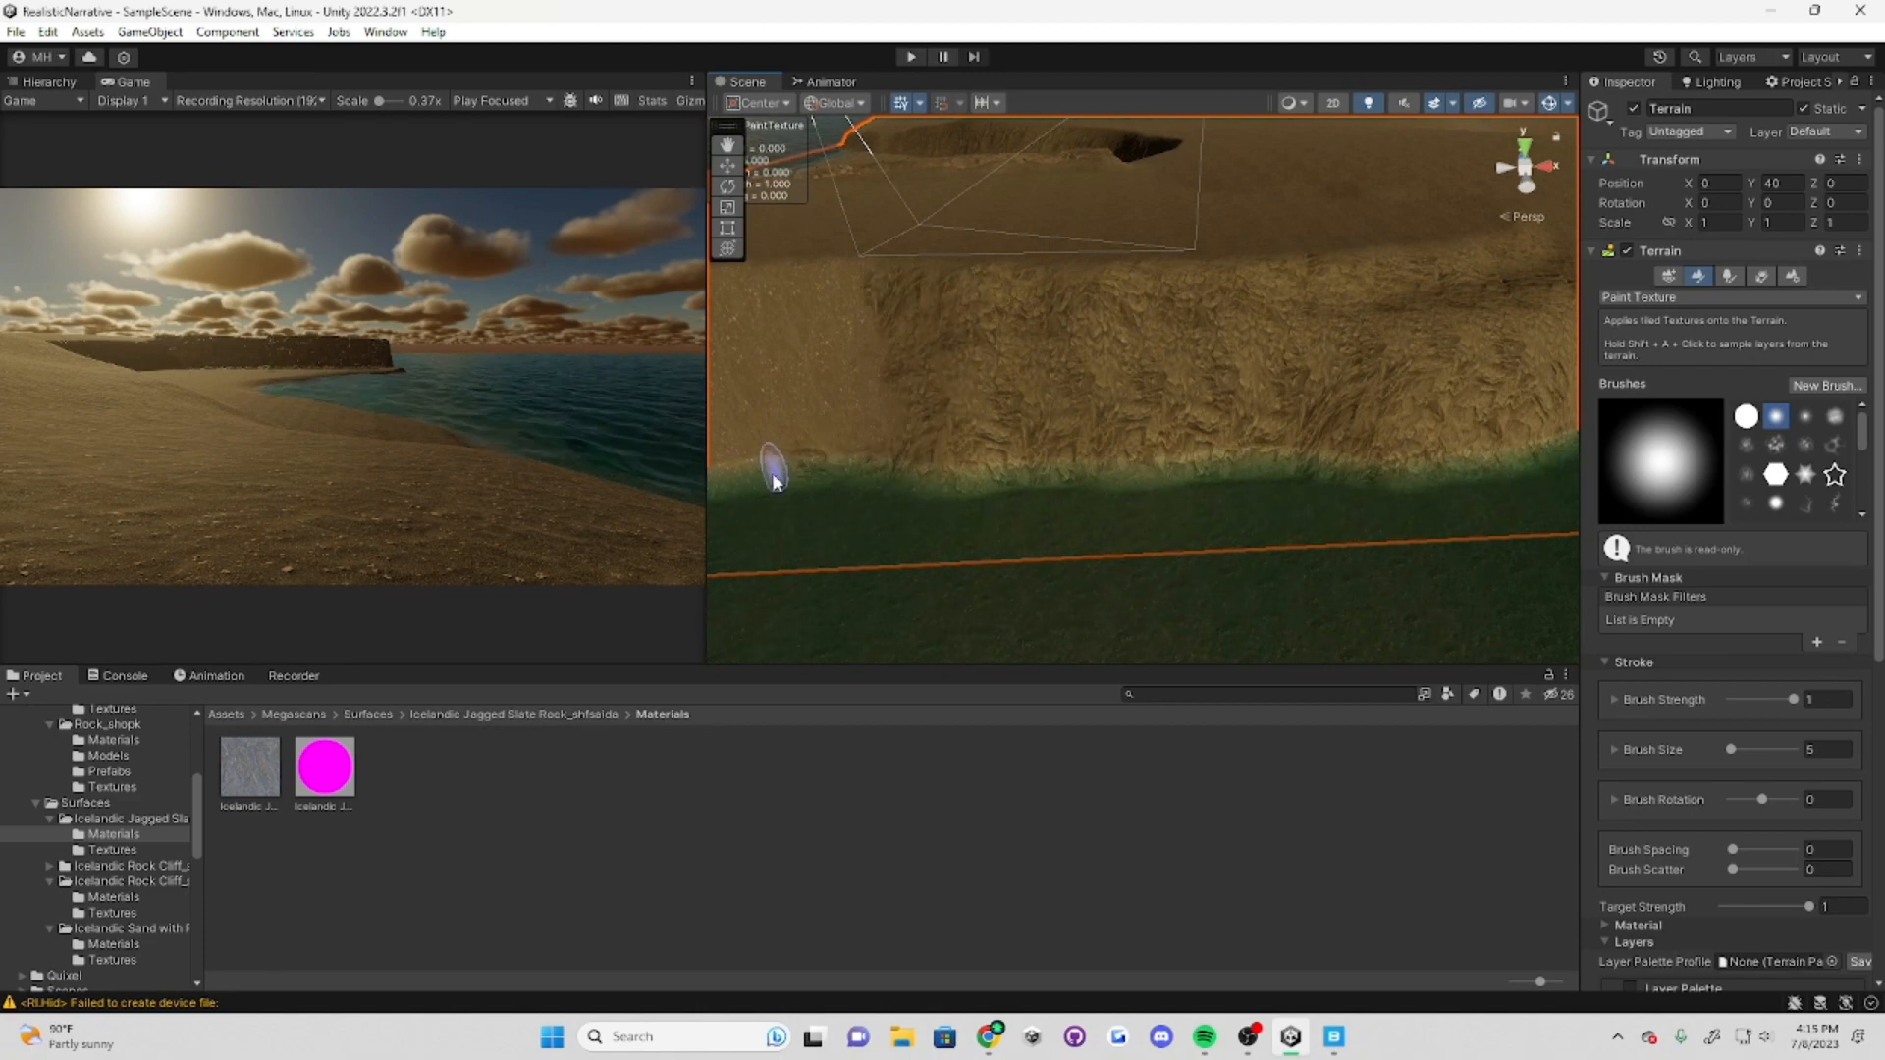
middle_click_drag(901, 302, 1312, 286)
middle_click_drag(732, 413, 1433, 303)
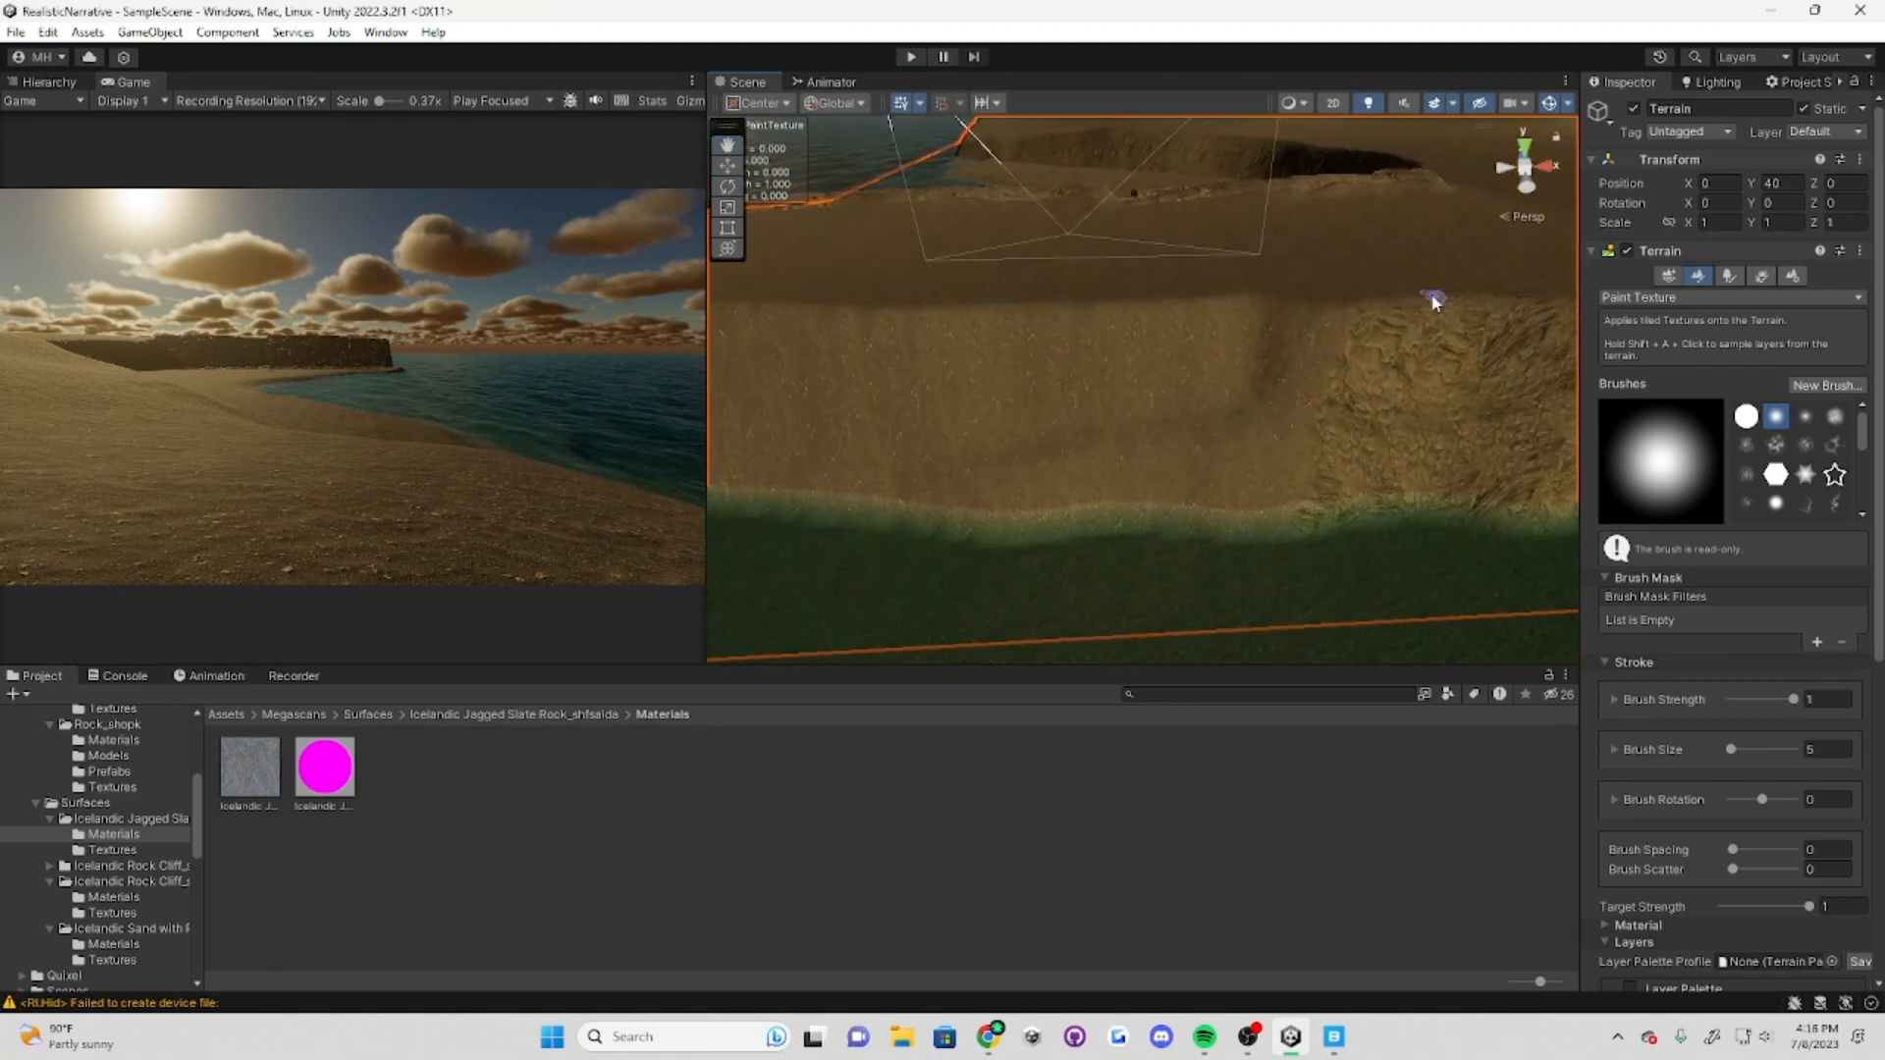
right_click_drag(1157, 444, 1390, 324)
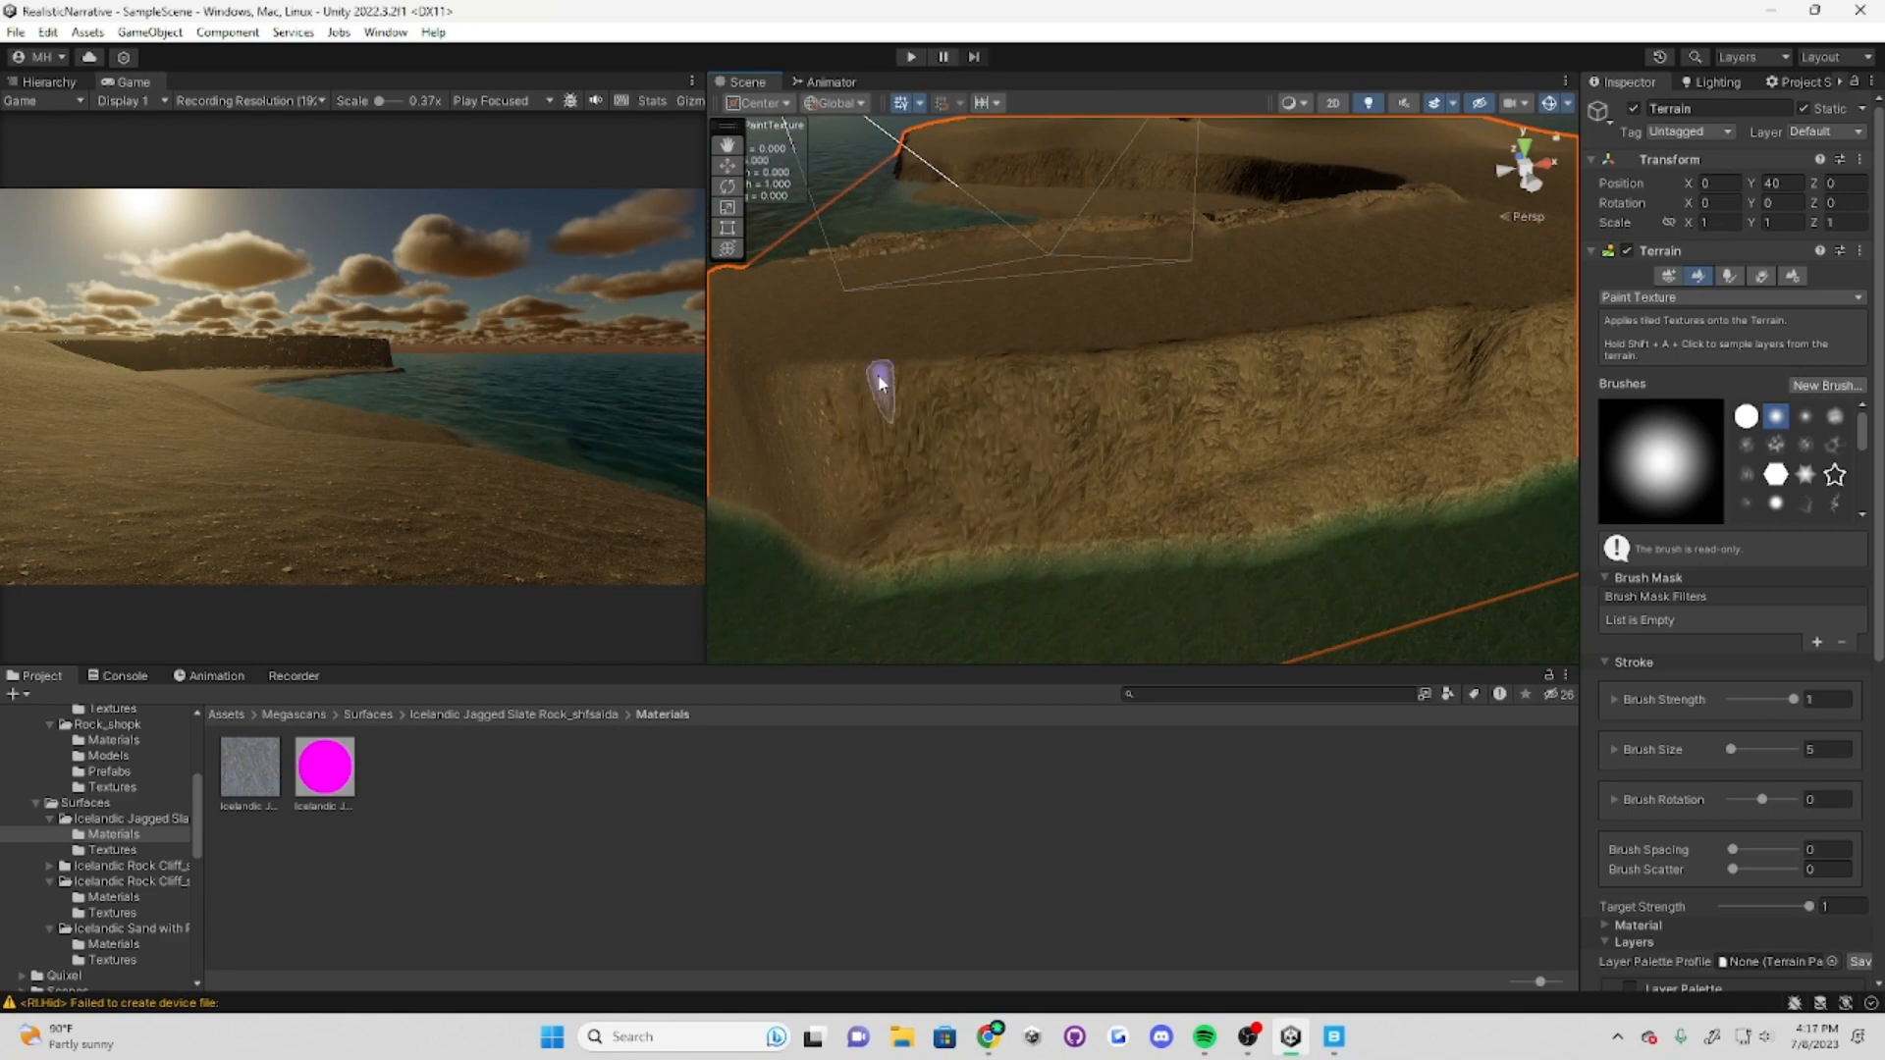
Step: Paint rock texture on the headland's end wall and around onto its shaded side beside the boulders
right_click_drag(881, 383, 1417, 338)
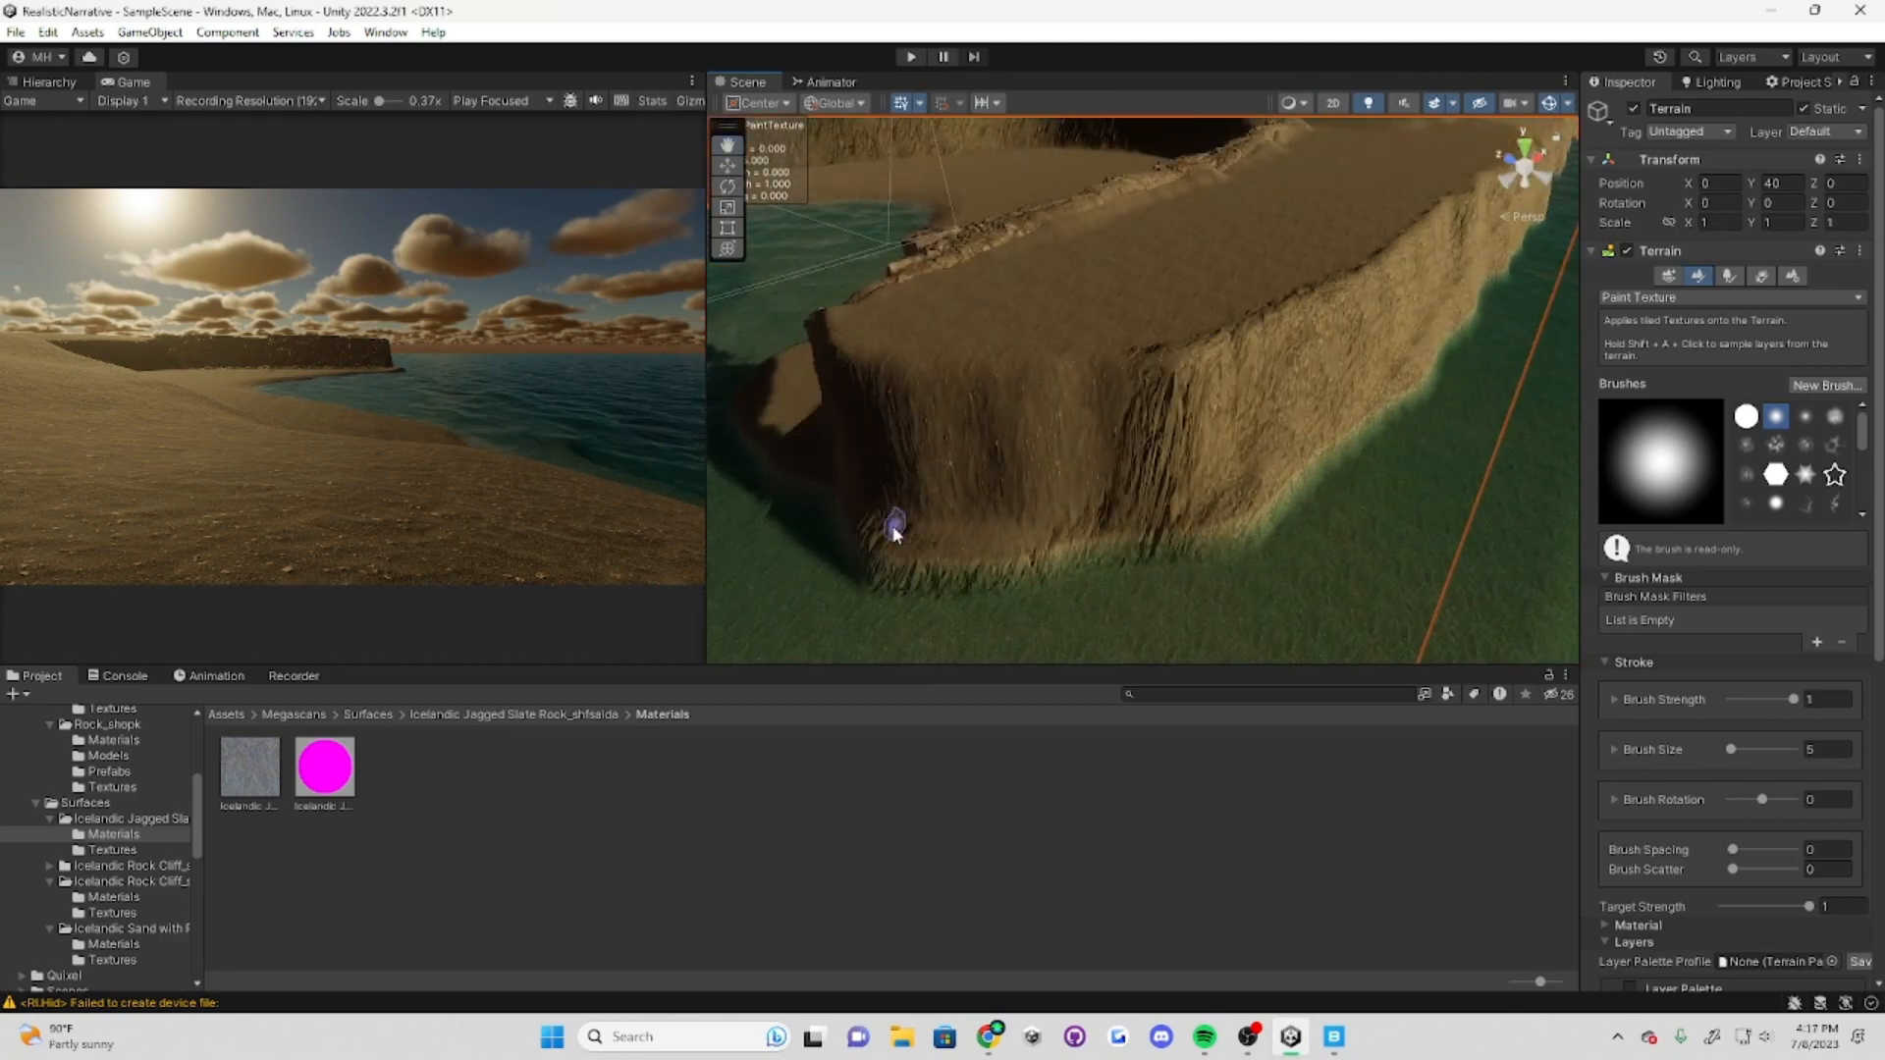
right_click_drag(1215, 464, 1164, 306)
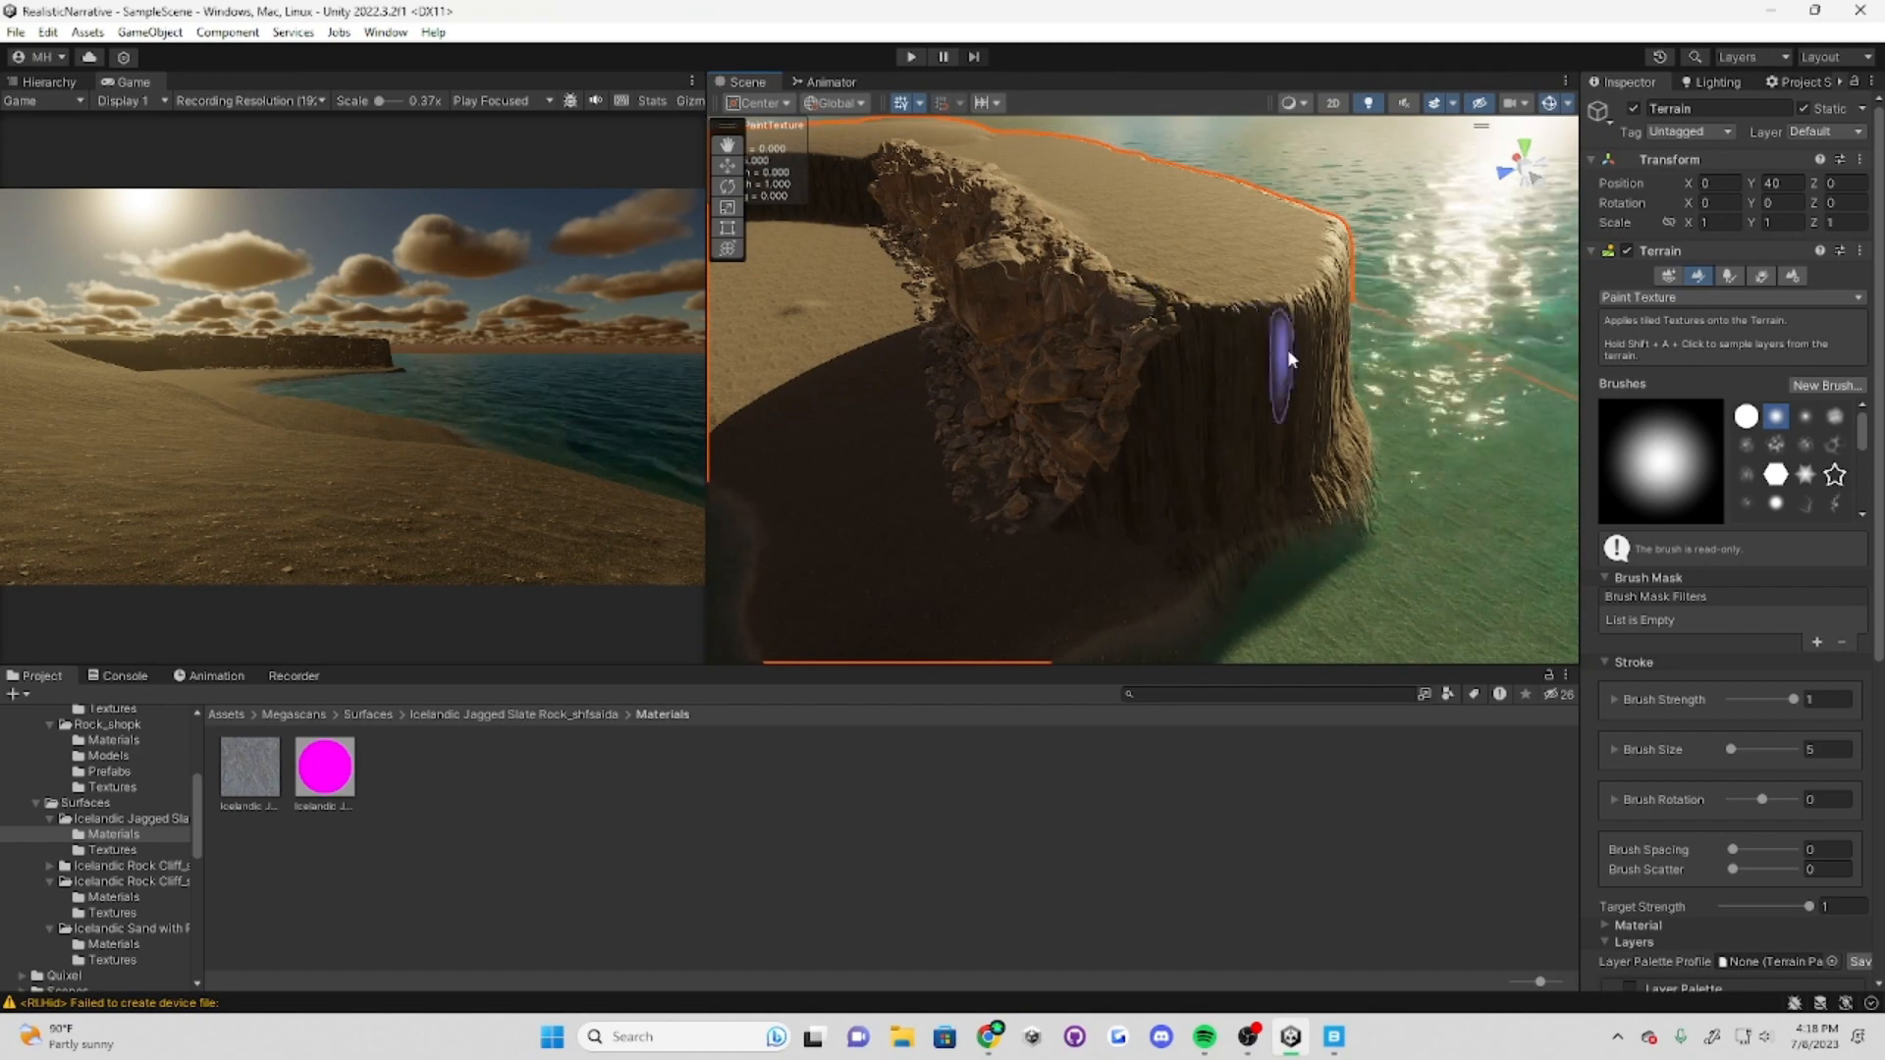
right_click_drag(1287, 349, 1191, 447)
right_click_drag(1313, 452, 1407, 417)
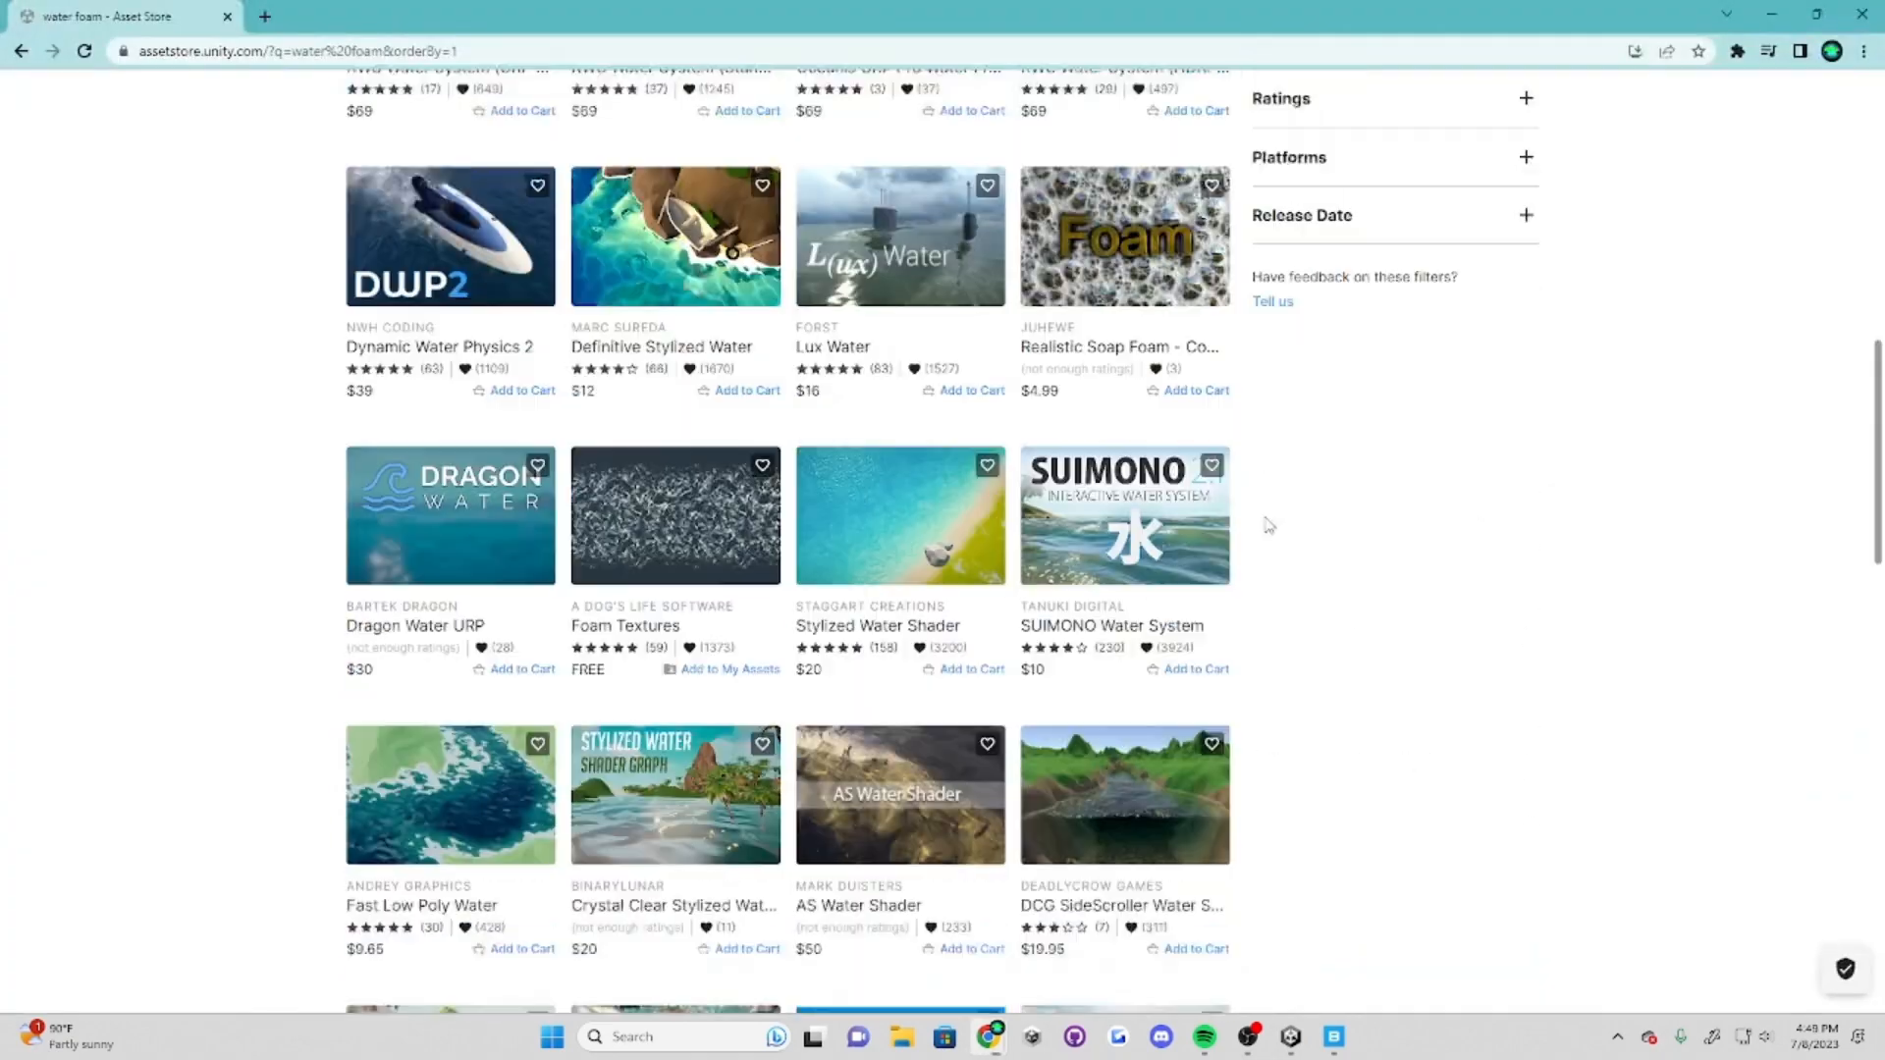
Step: In the Unity Asset Store, open the free Foam Textures package and add it to My Assets
scroll(1317, 471, "down", 5)
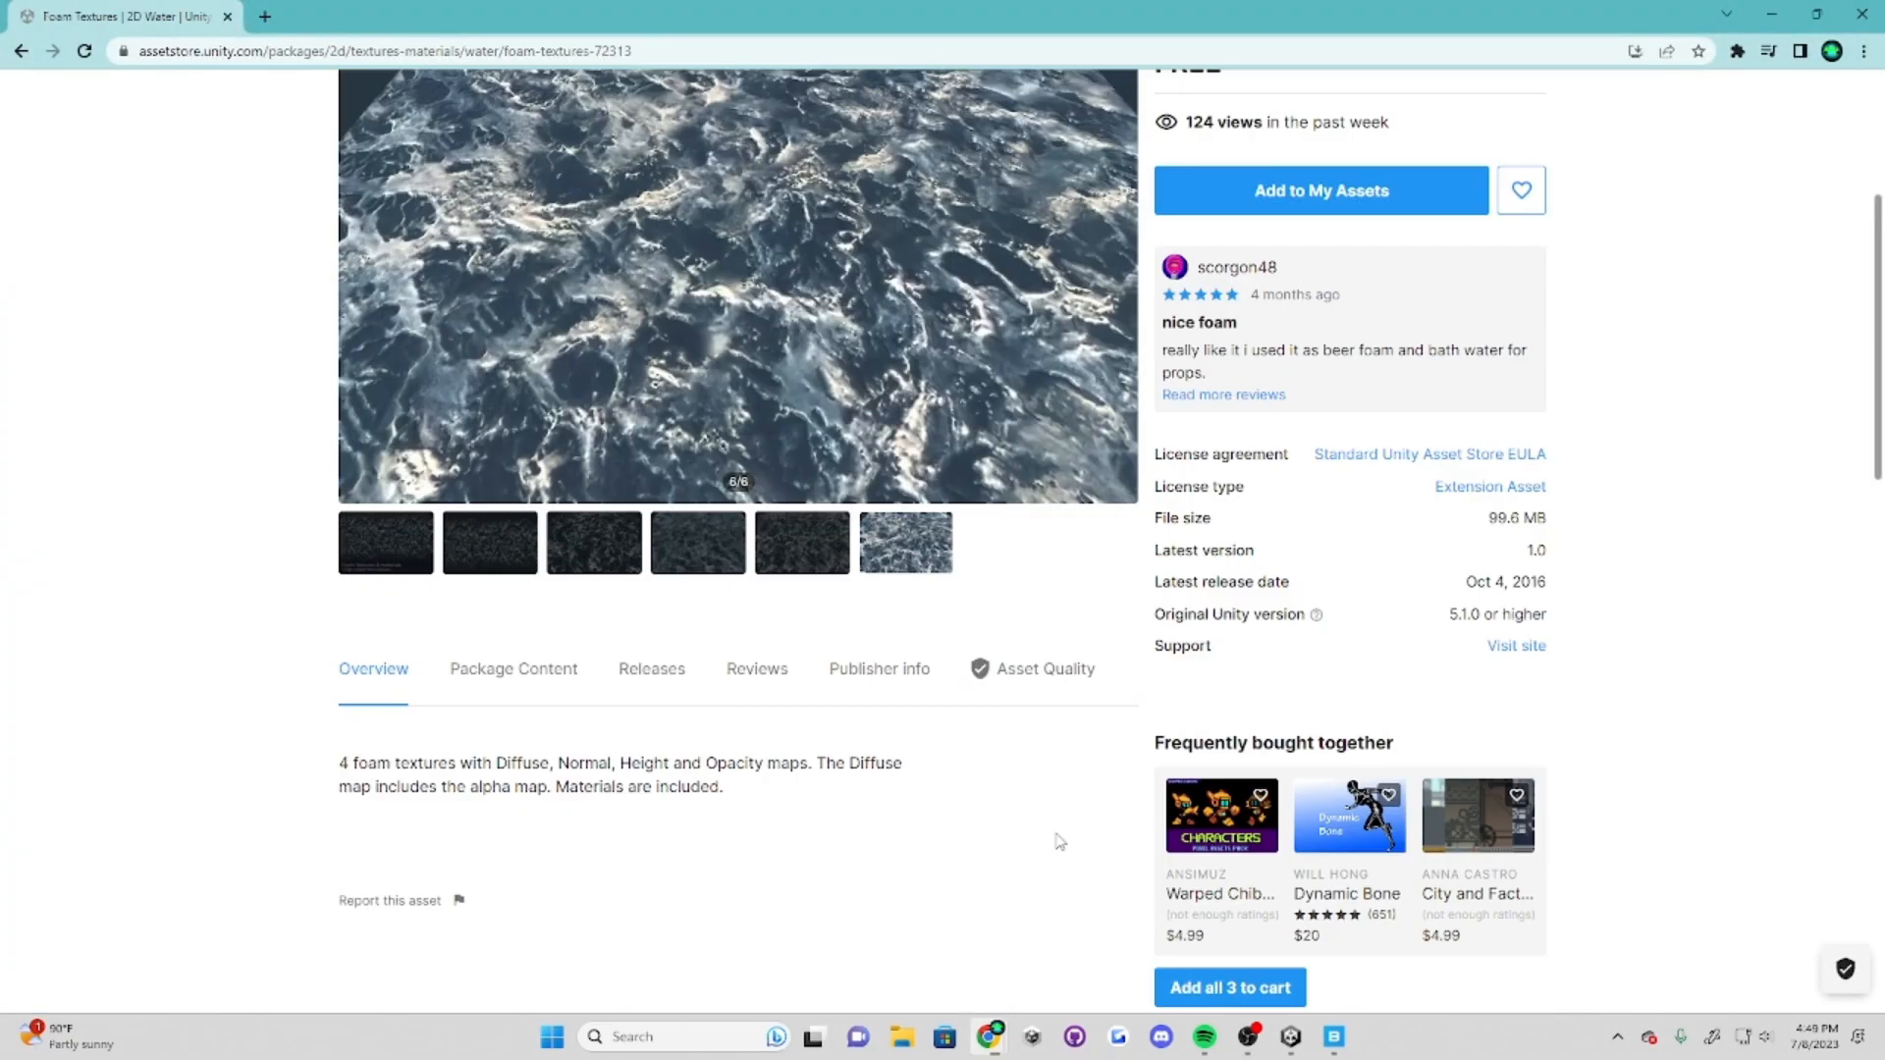
scroll(1058, 842, "up", 2)
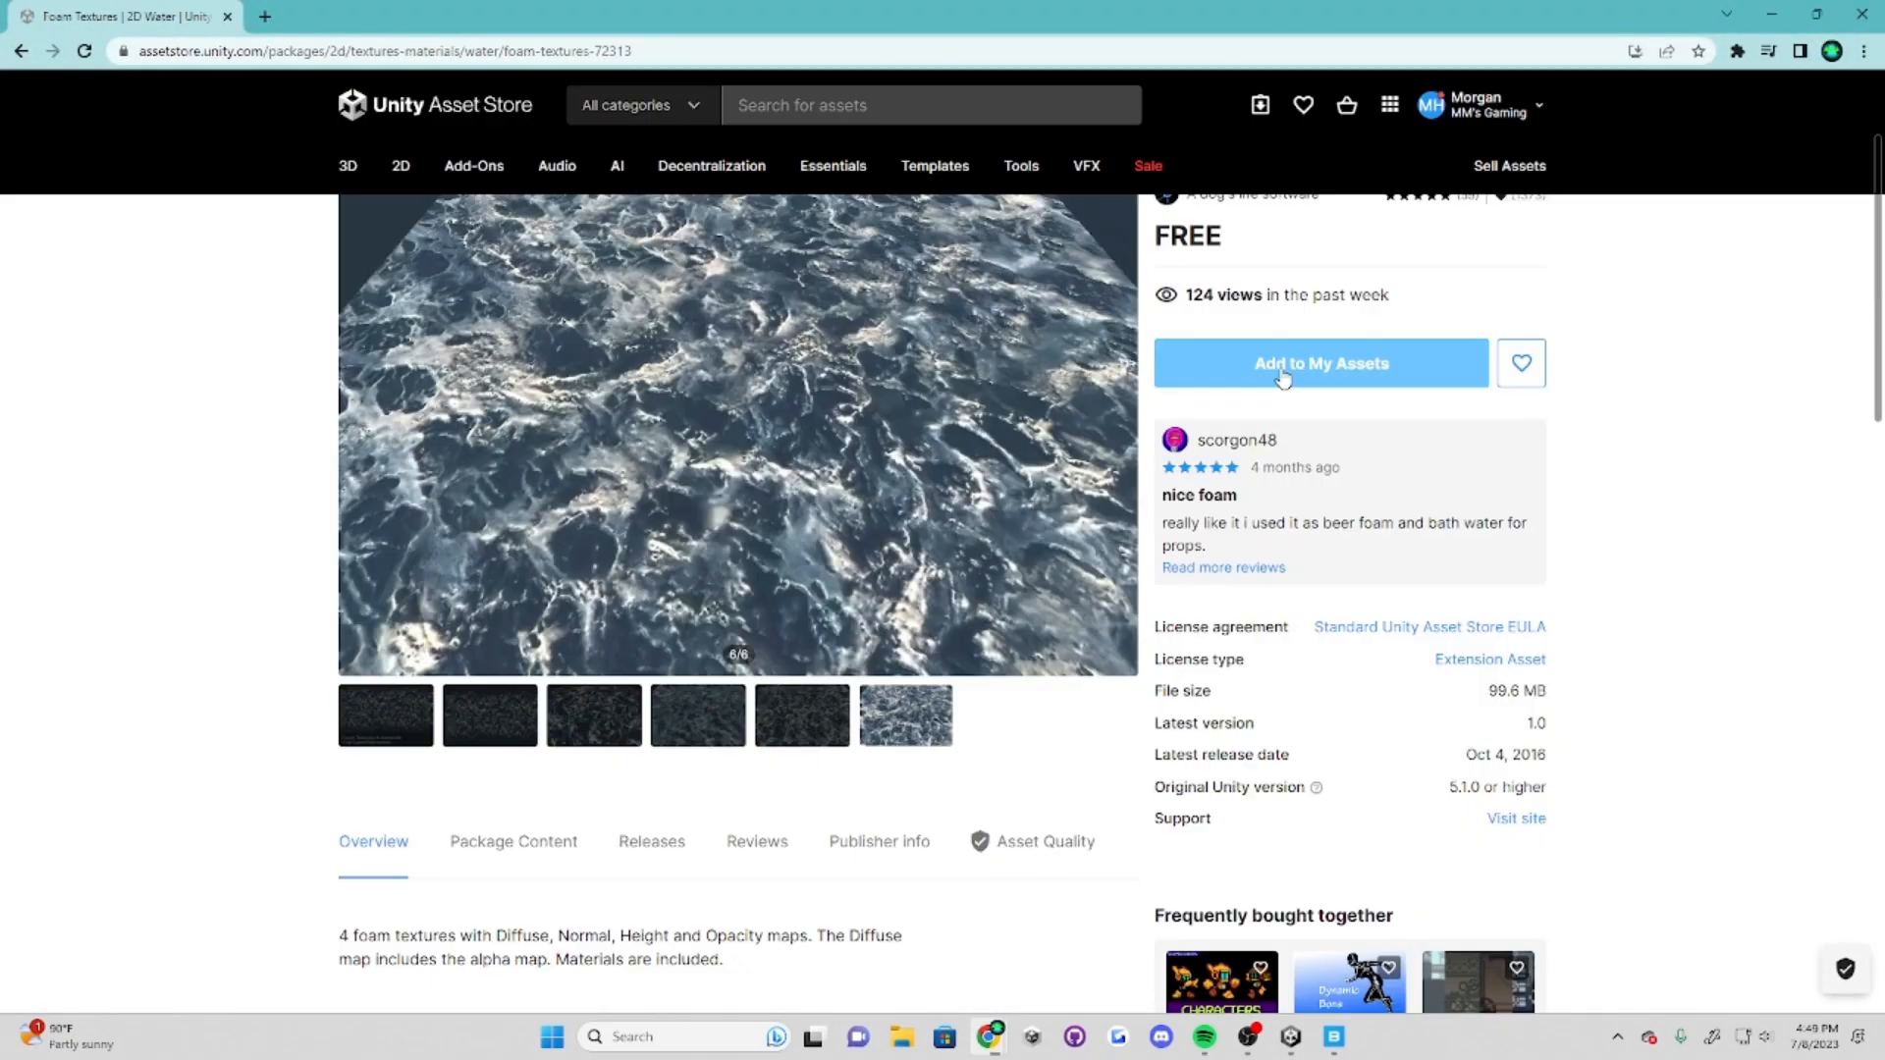
left_click(1283, 374)
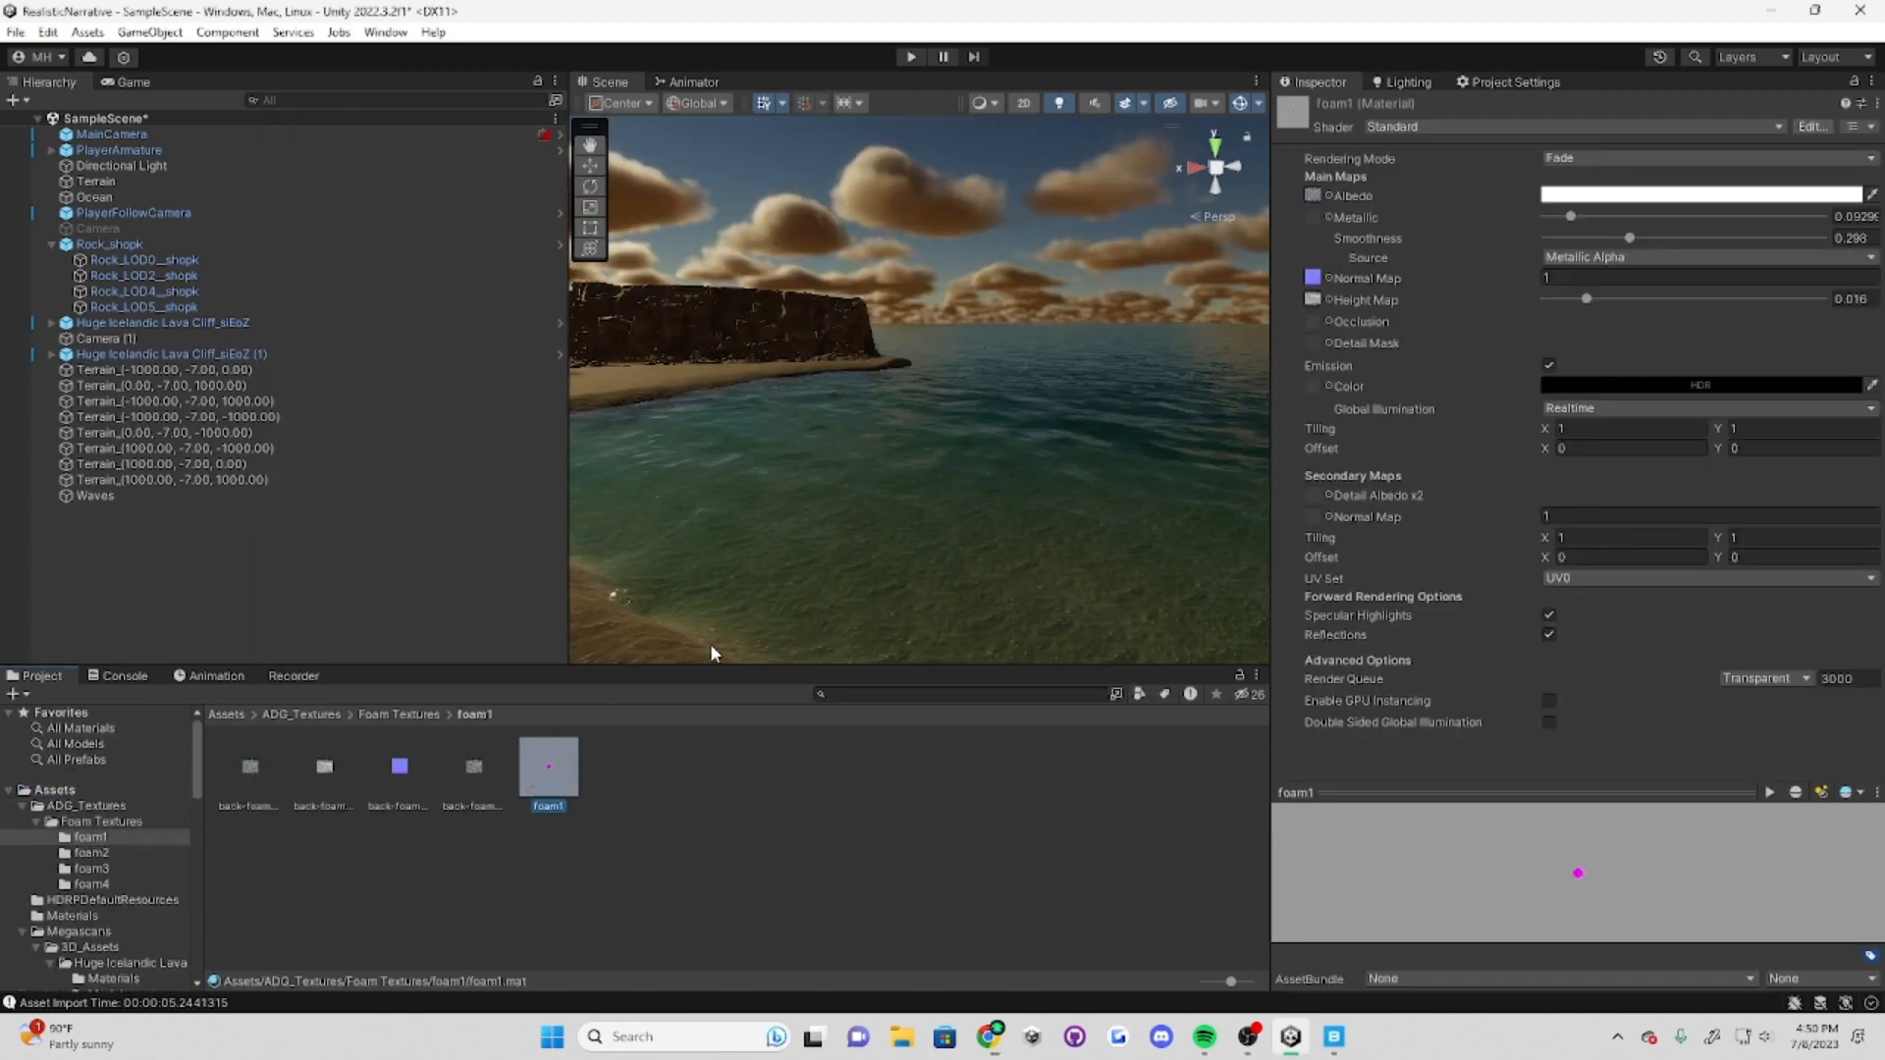
Step: Assign back-foam_Diffuse as the ocean's custom foam texture and make its Wind Speed Dimmer curve fall from 1.0 to 0.0
left_click(47, 31)
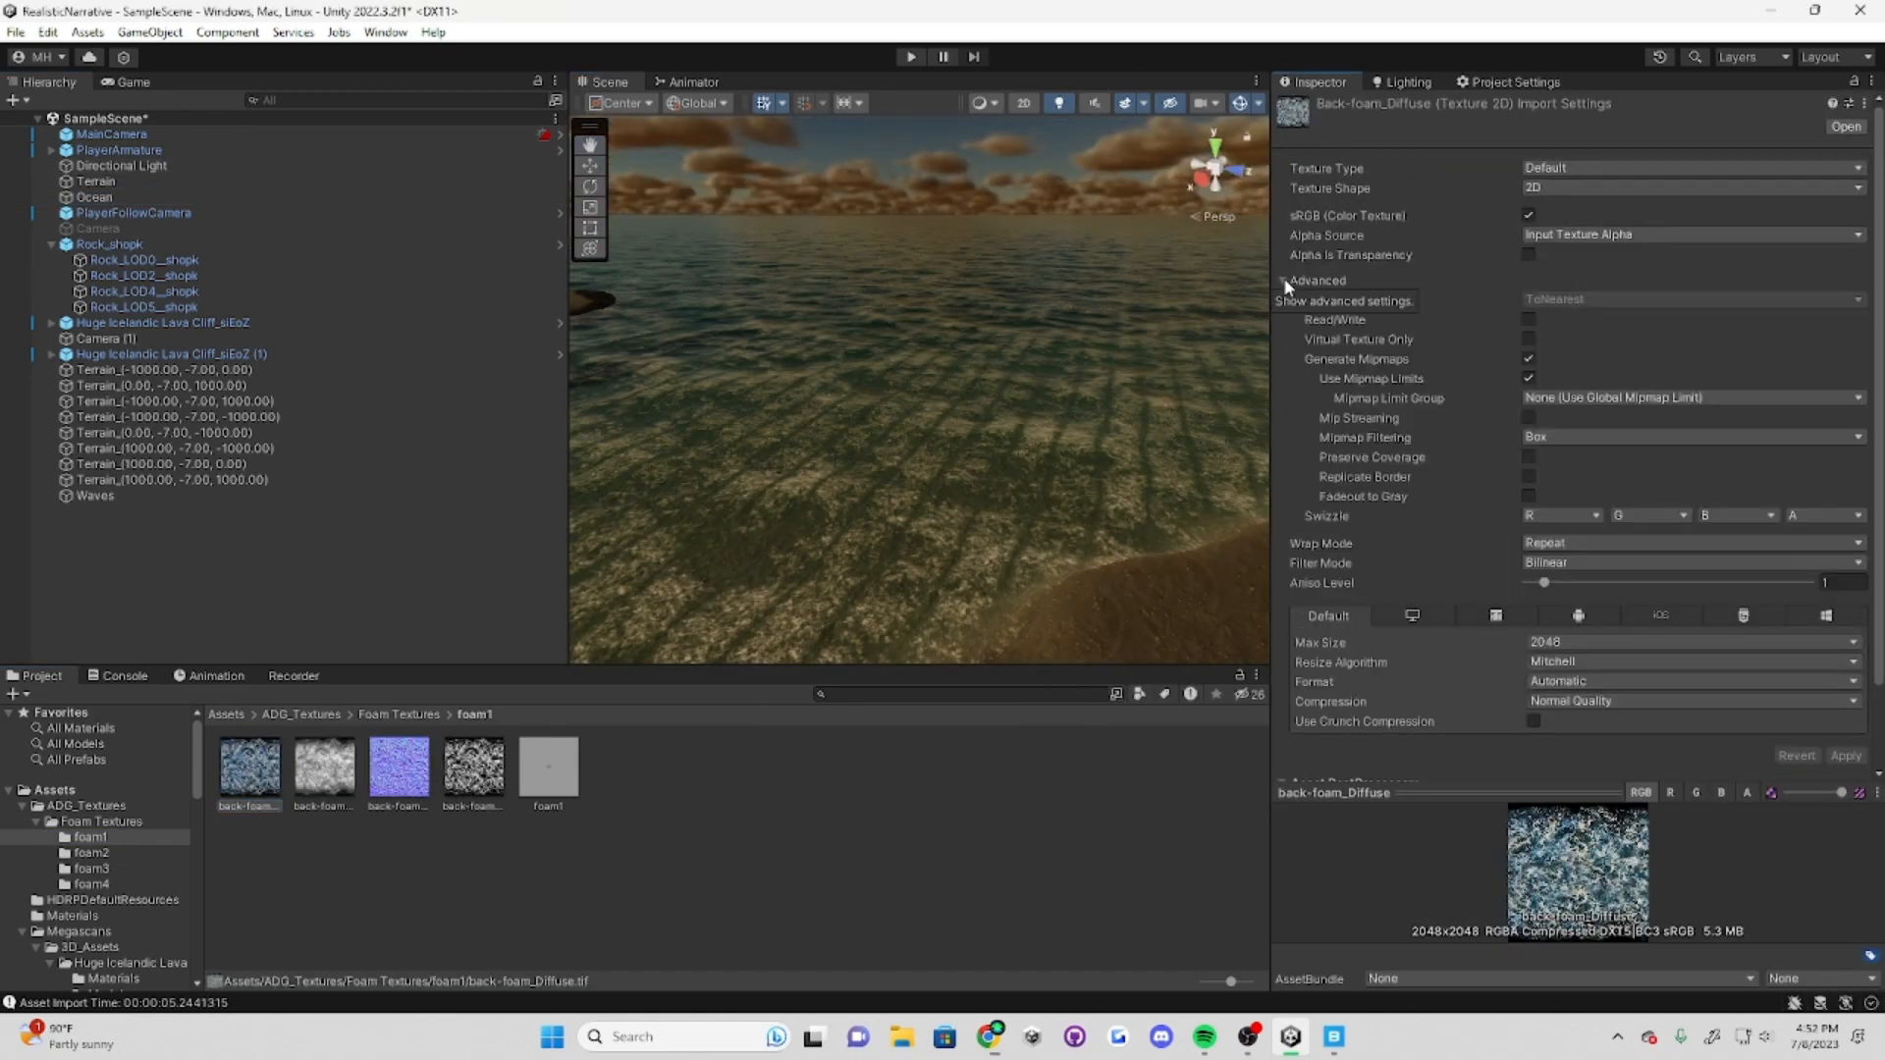
left_click(1371, 626)
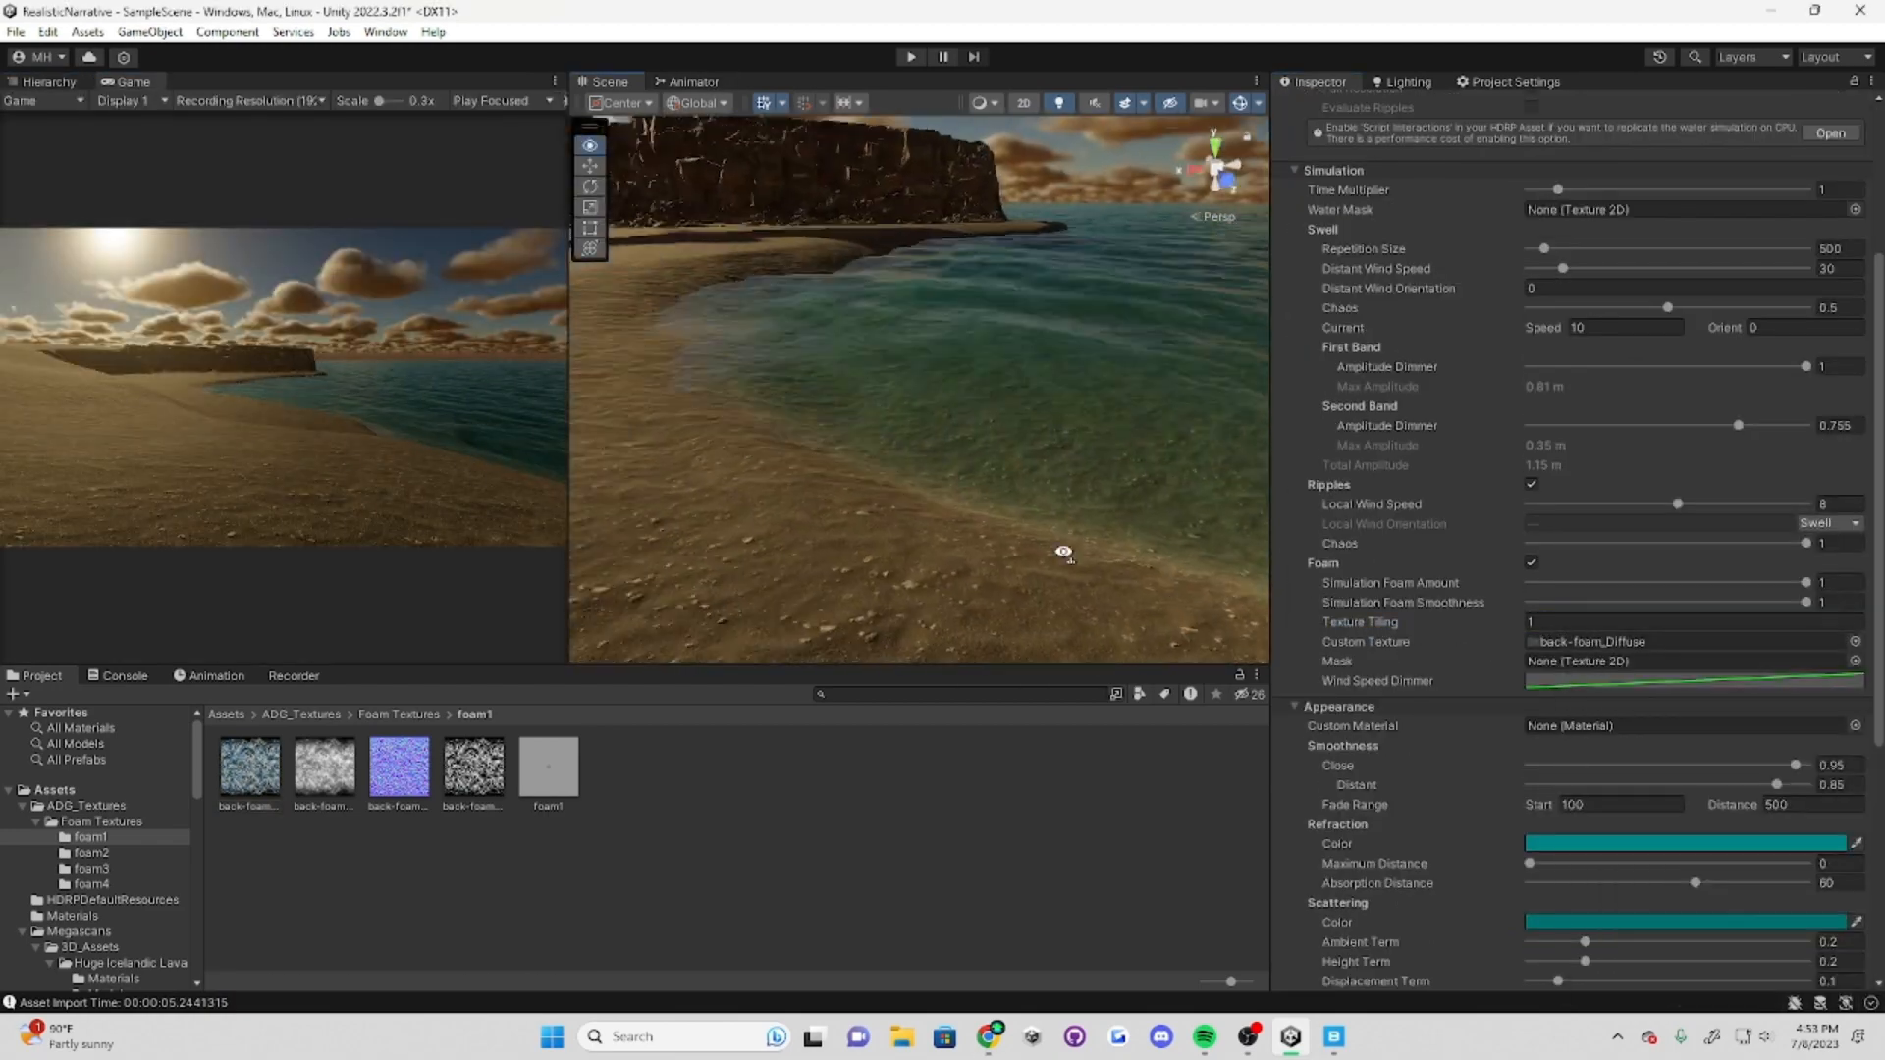
left_click(1694, 680)
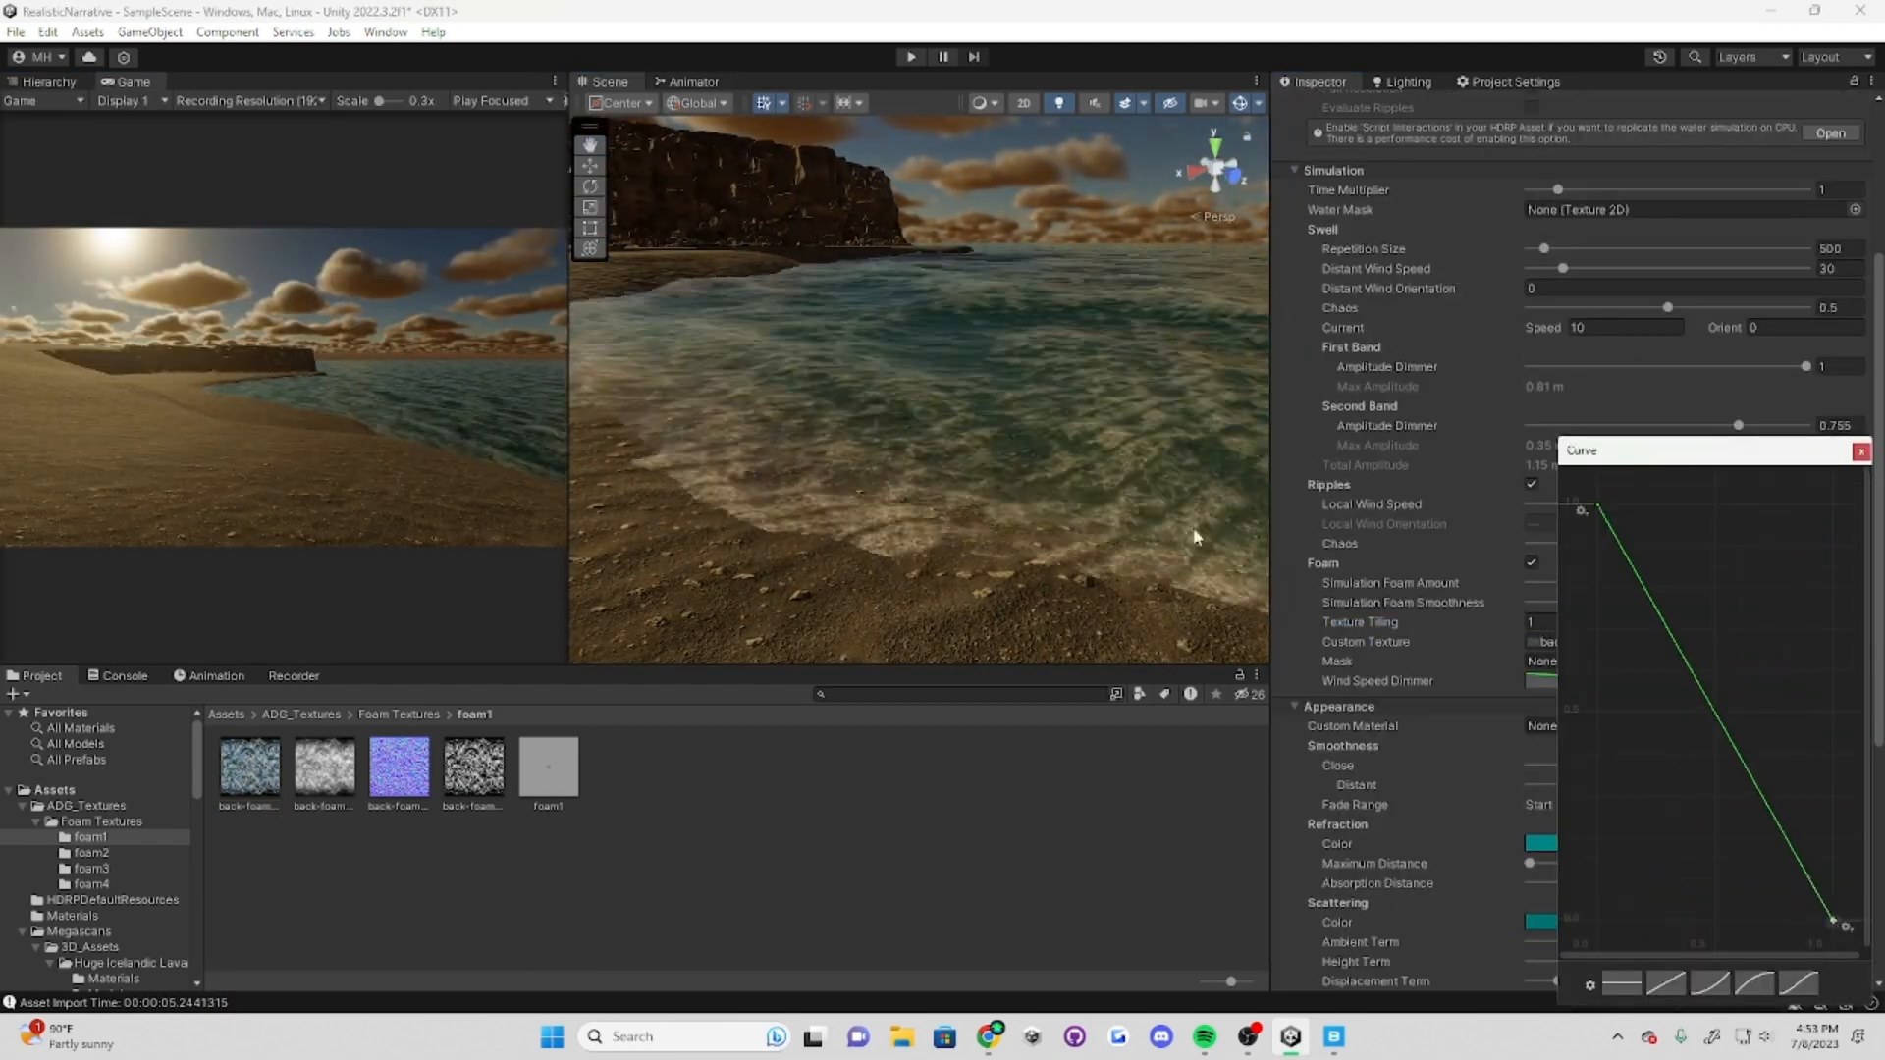
right_click_drag(1194, 537, 1056, 515)
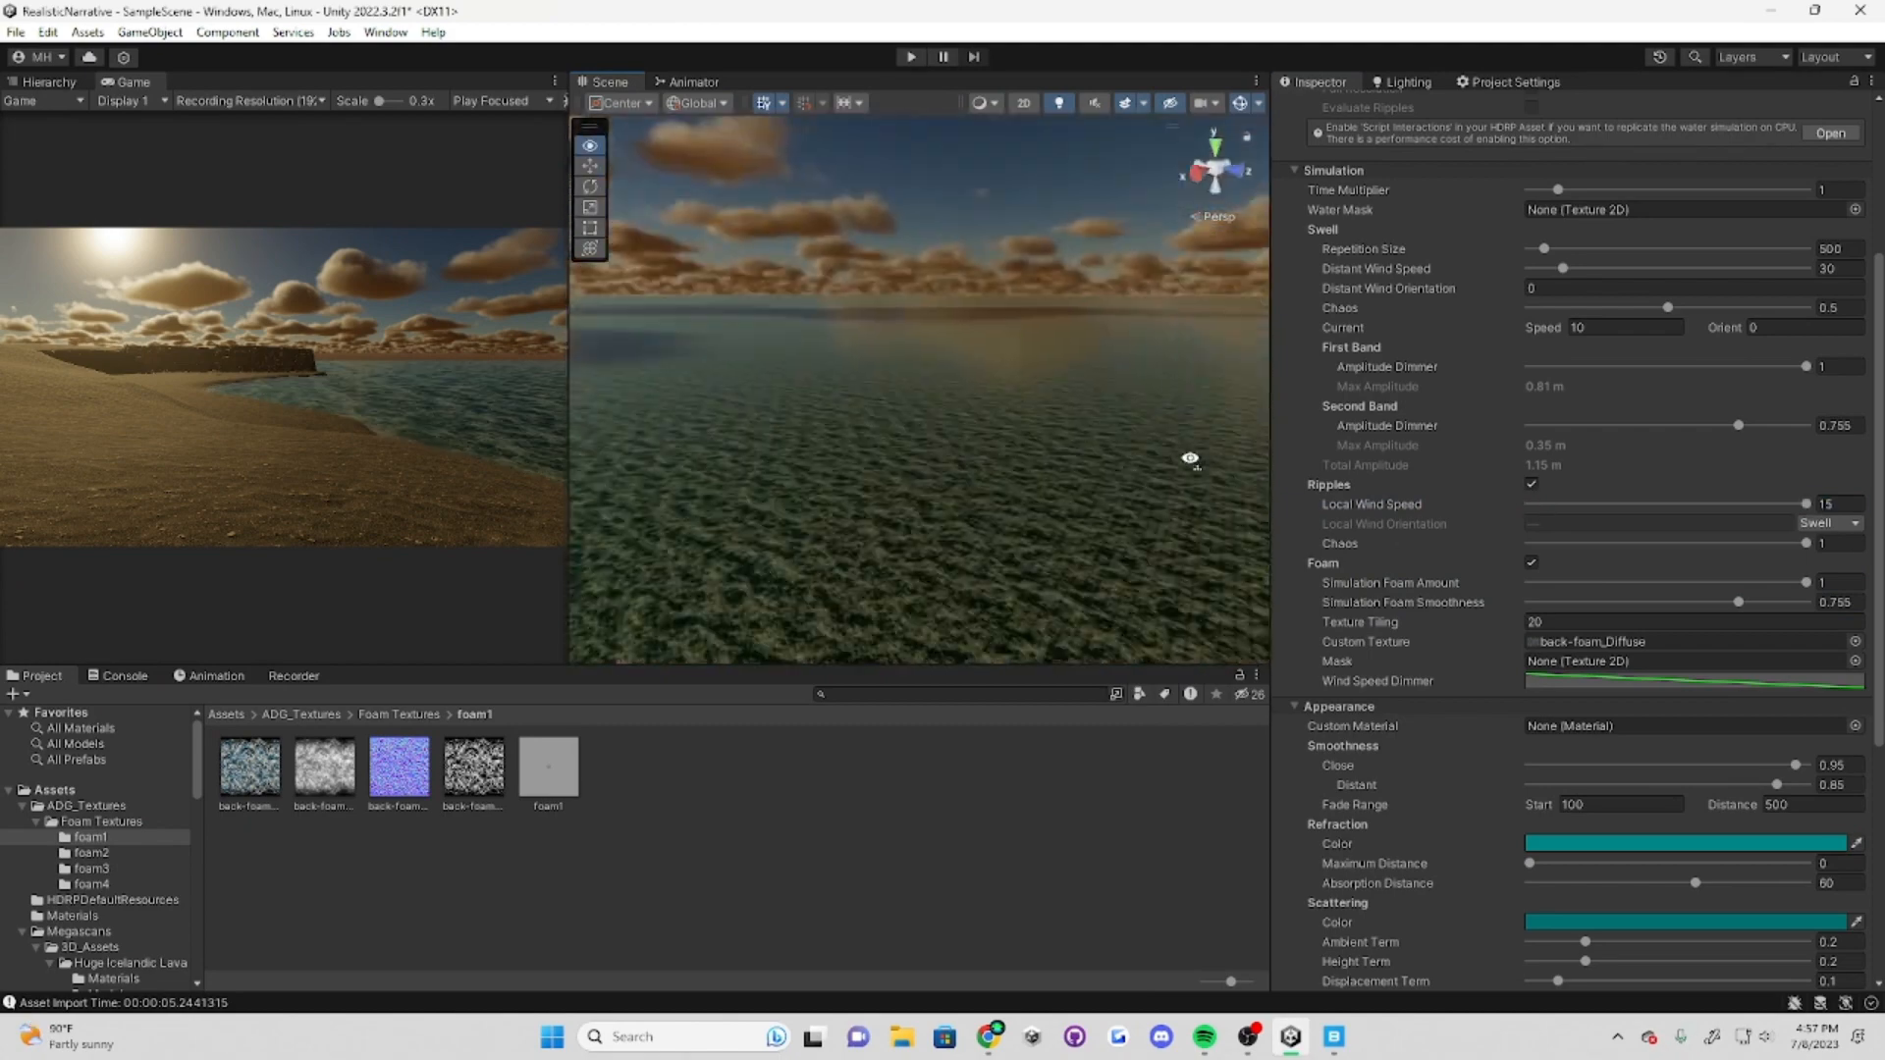
scroll(1515, 687, "down", 7)
left_click(1519, 965)
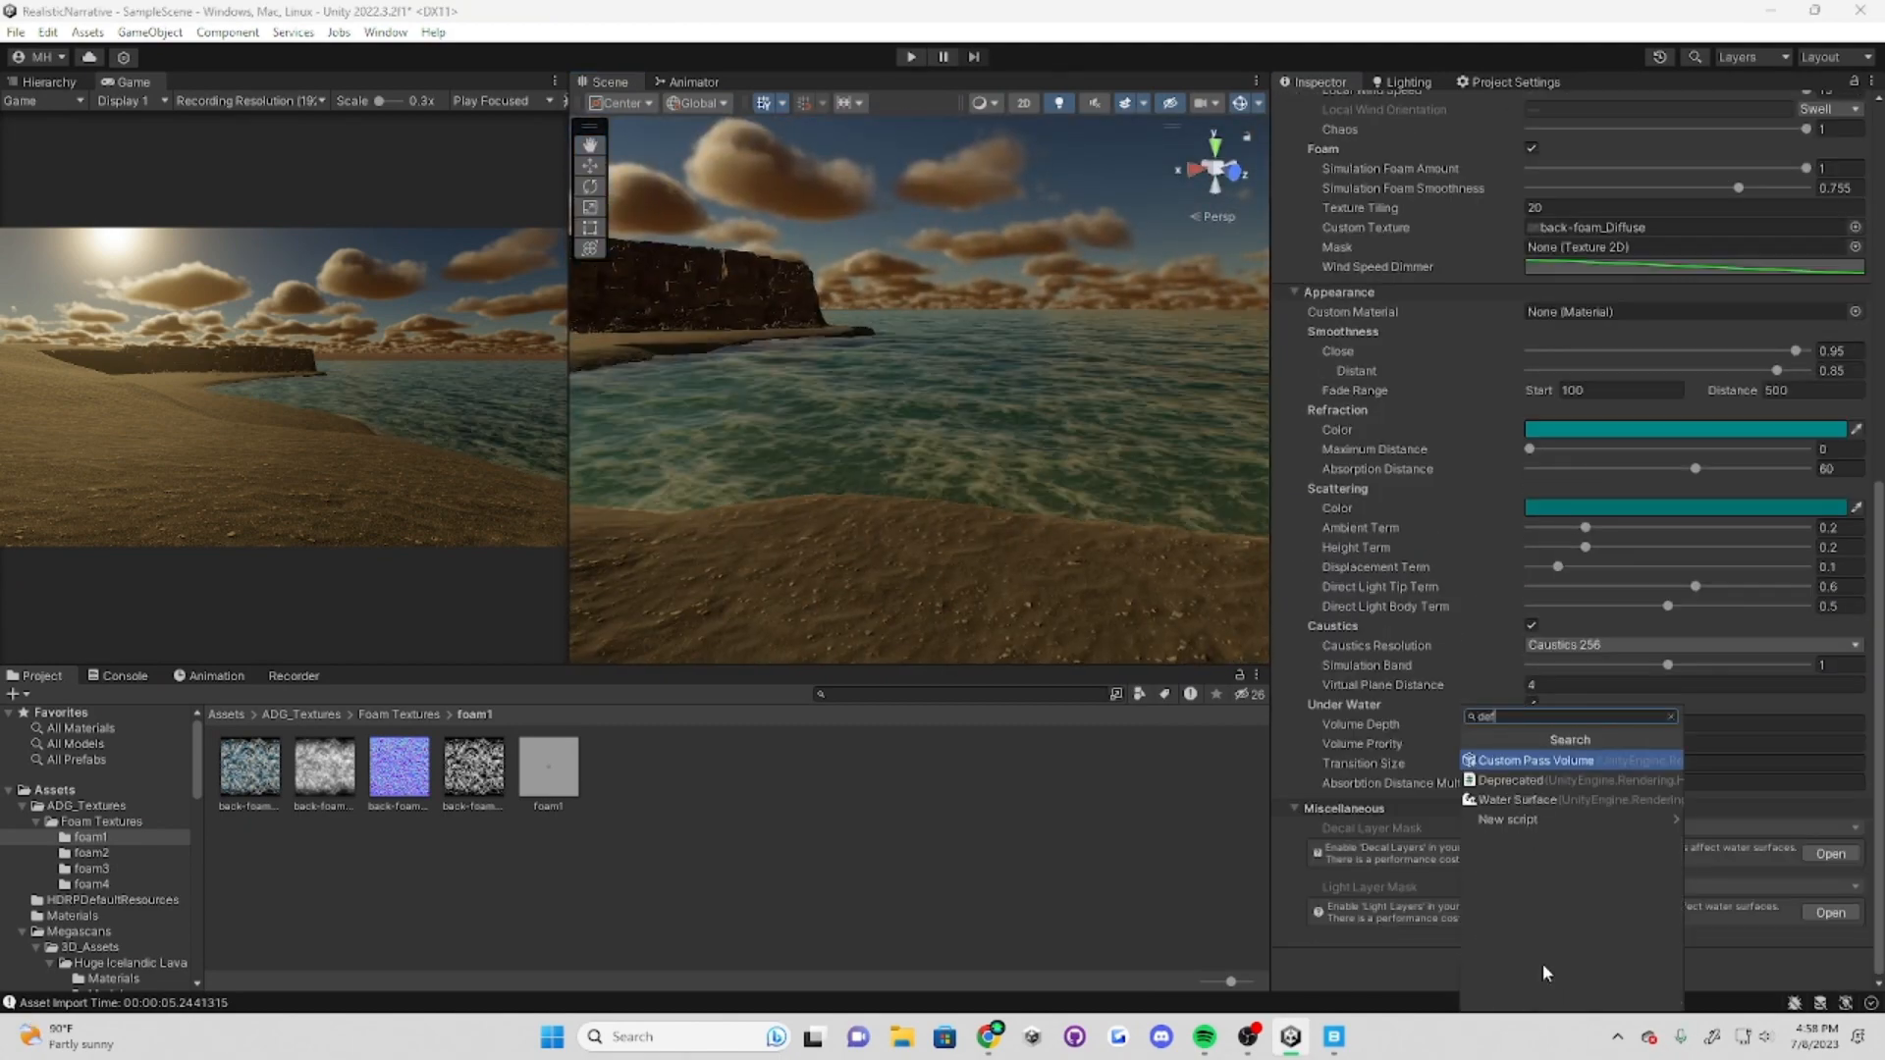
left_click(1010, 446)
key("ctrl+z")
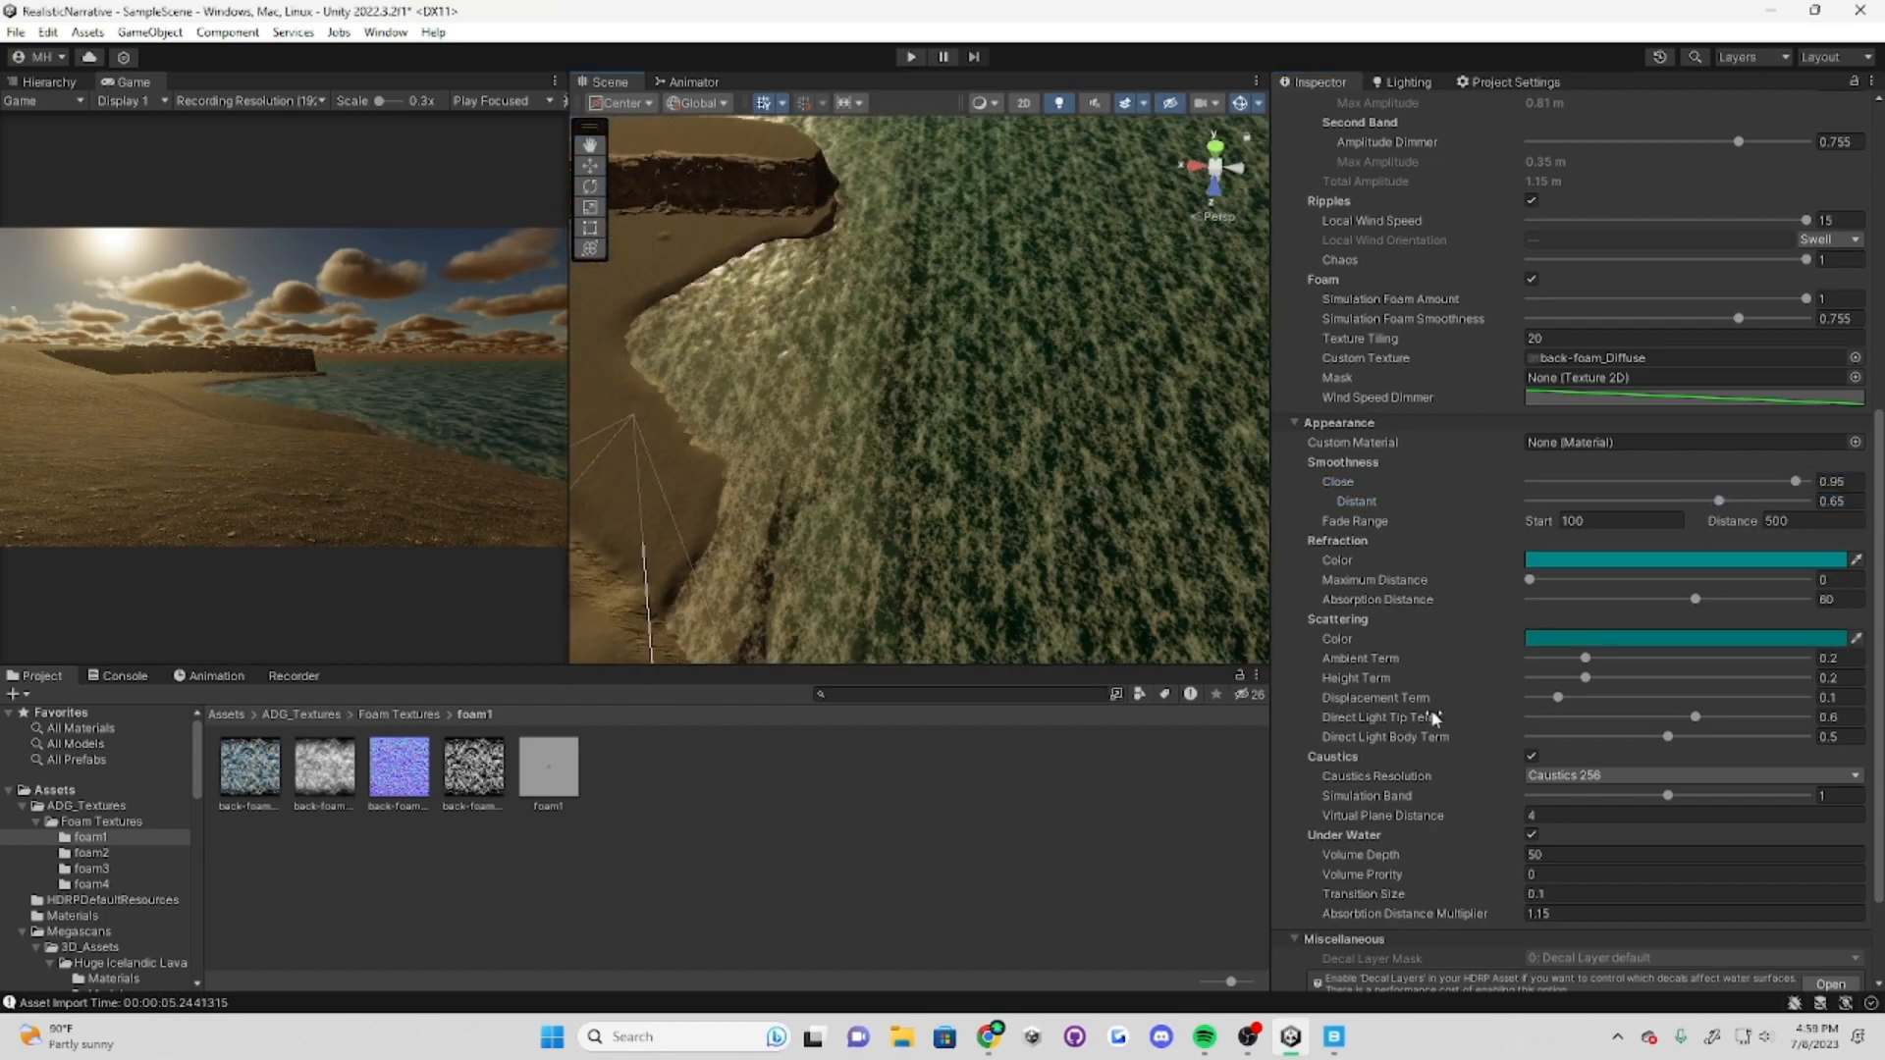
Step: Set the ocean's Simulation Foam Amount to 0.55 and its Second Band Amplitude Dimmer to 0.751
scroll(1464, 505, "up", 5)
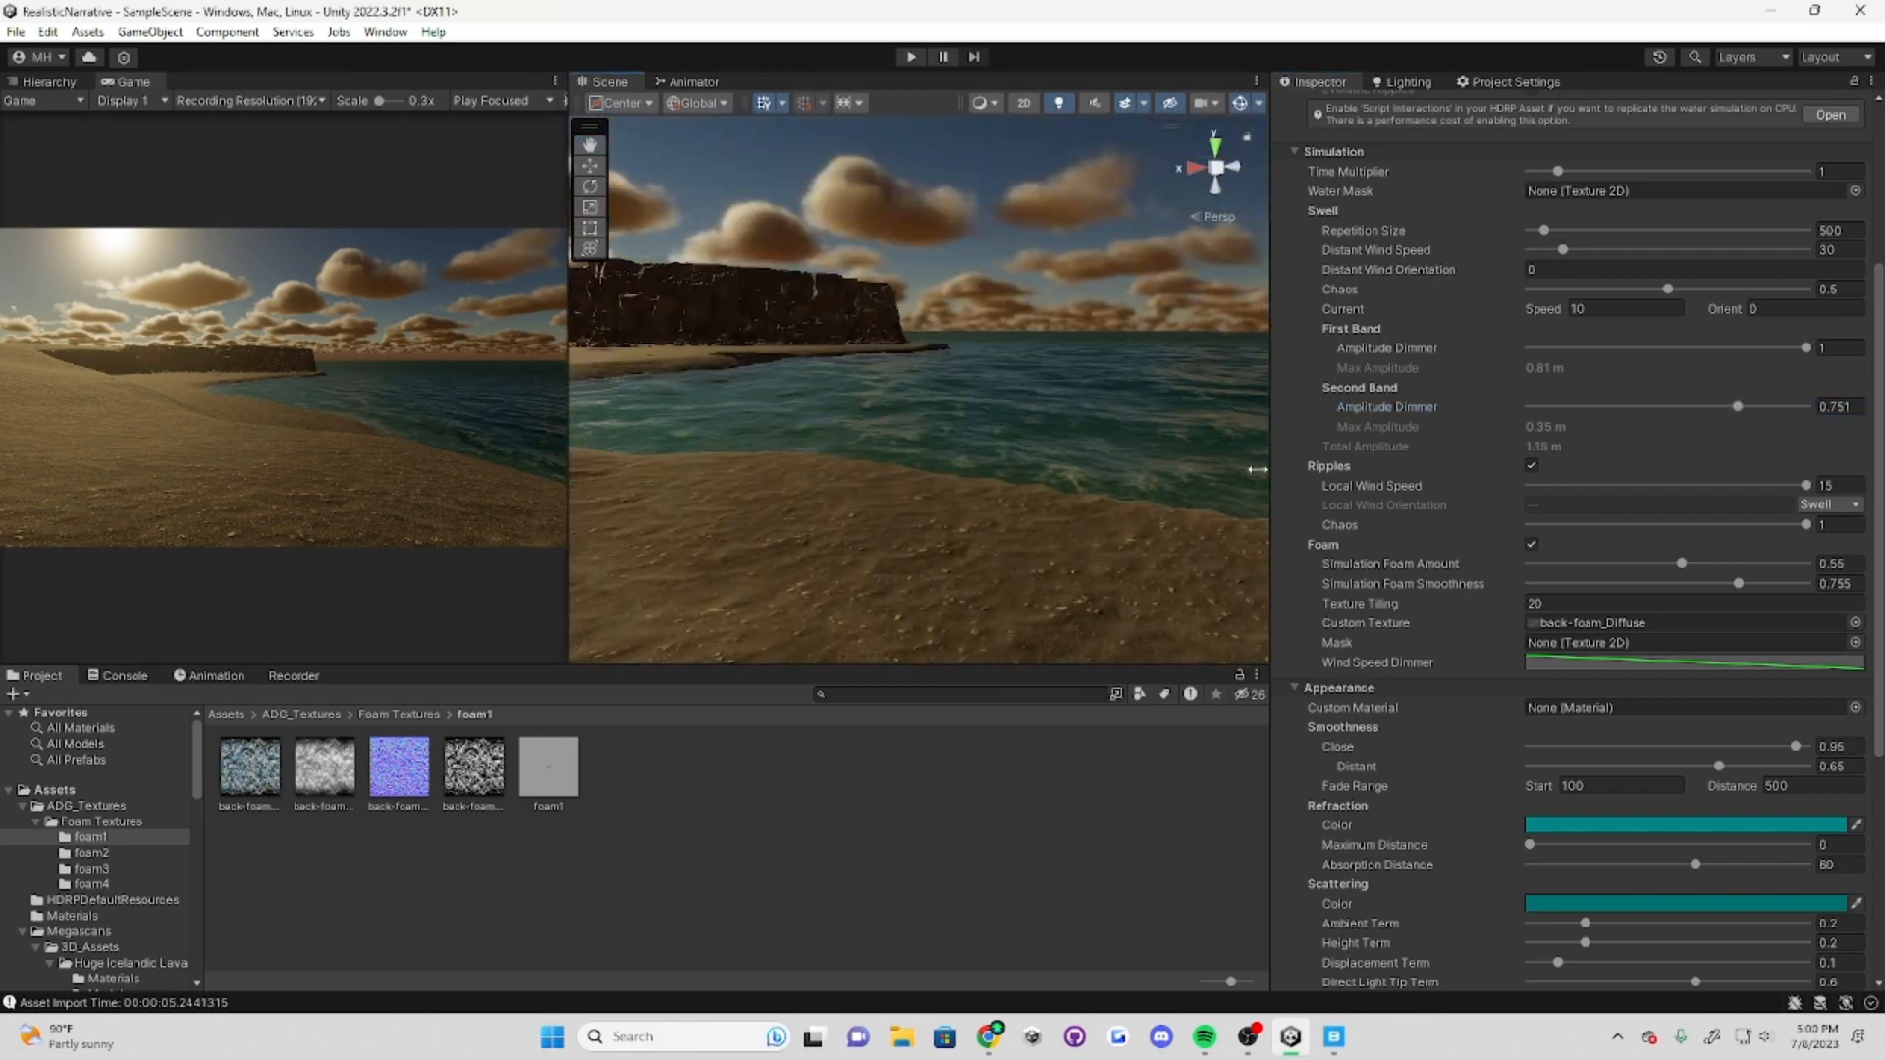
Step: Create a terrain layer called Wild Grass in the Materials folder of the Megascans Wild Grass surface
scroll(98, 854, "down", 10)
left_click(105, 920)
left_click(226, 714)
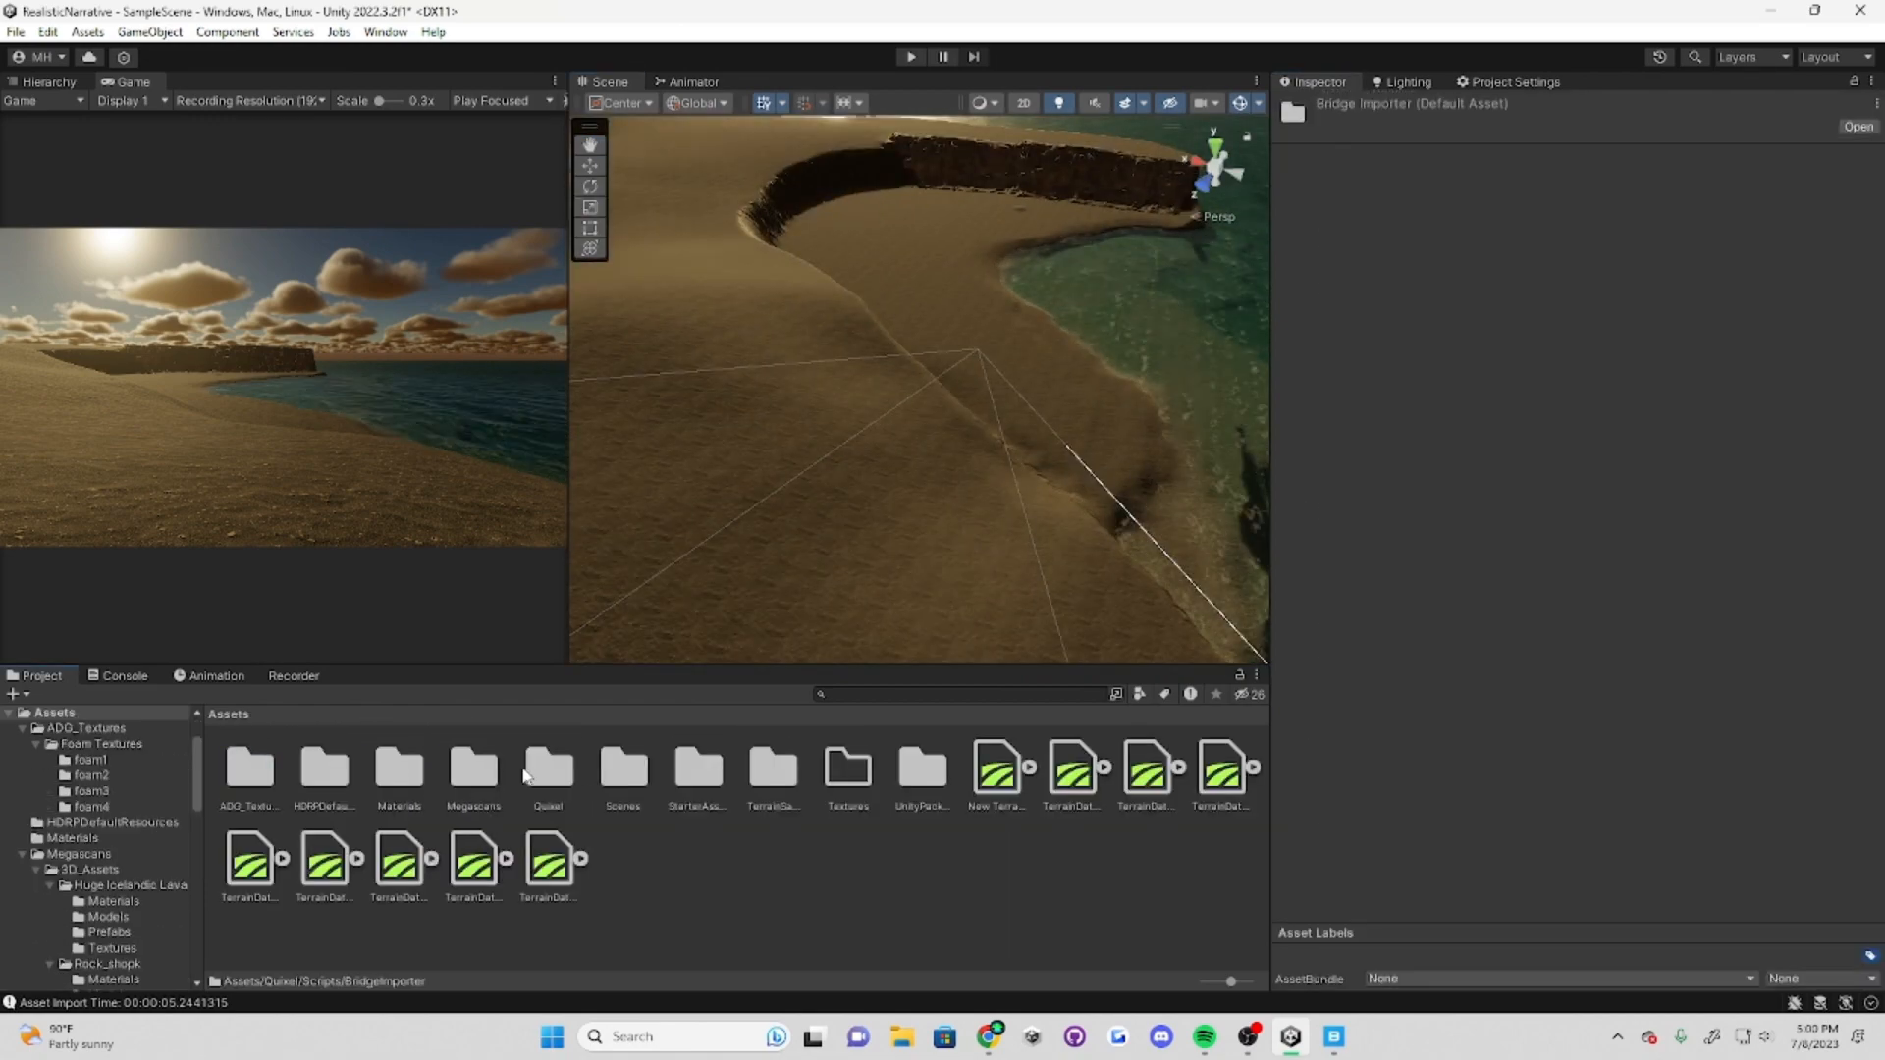
scroll(98, 855, "down", 8)
left_click(113, 983)
right_click(350, 769)
left_click(757, 979)
type("Wild Grass")
Step: Assign the Wild Grass albedo, normal and masks textures to the new layer's Diffuse, Normal Map and Mask Map
left_click(113, 940)
left_click_drag(249, 766, 1848, 174)
mouse_move(399, 766)
left_mouse_down()
mouse_move(1835, 300)
mouse_move(1848, 241)
left_mouse_up()
left_click_drag(324, 765, 1848, 335)
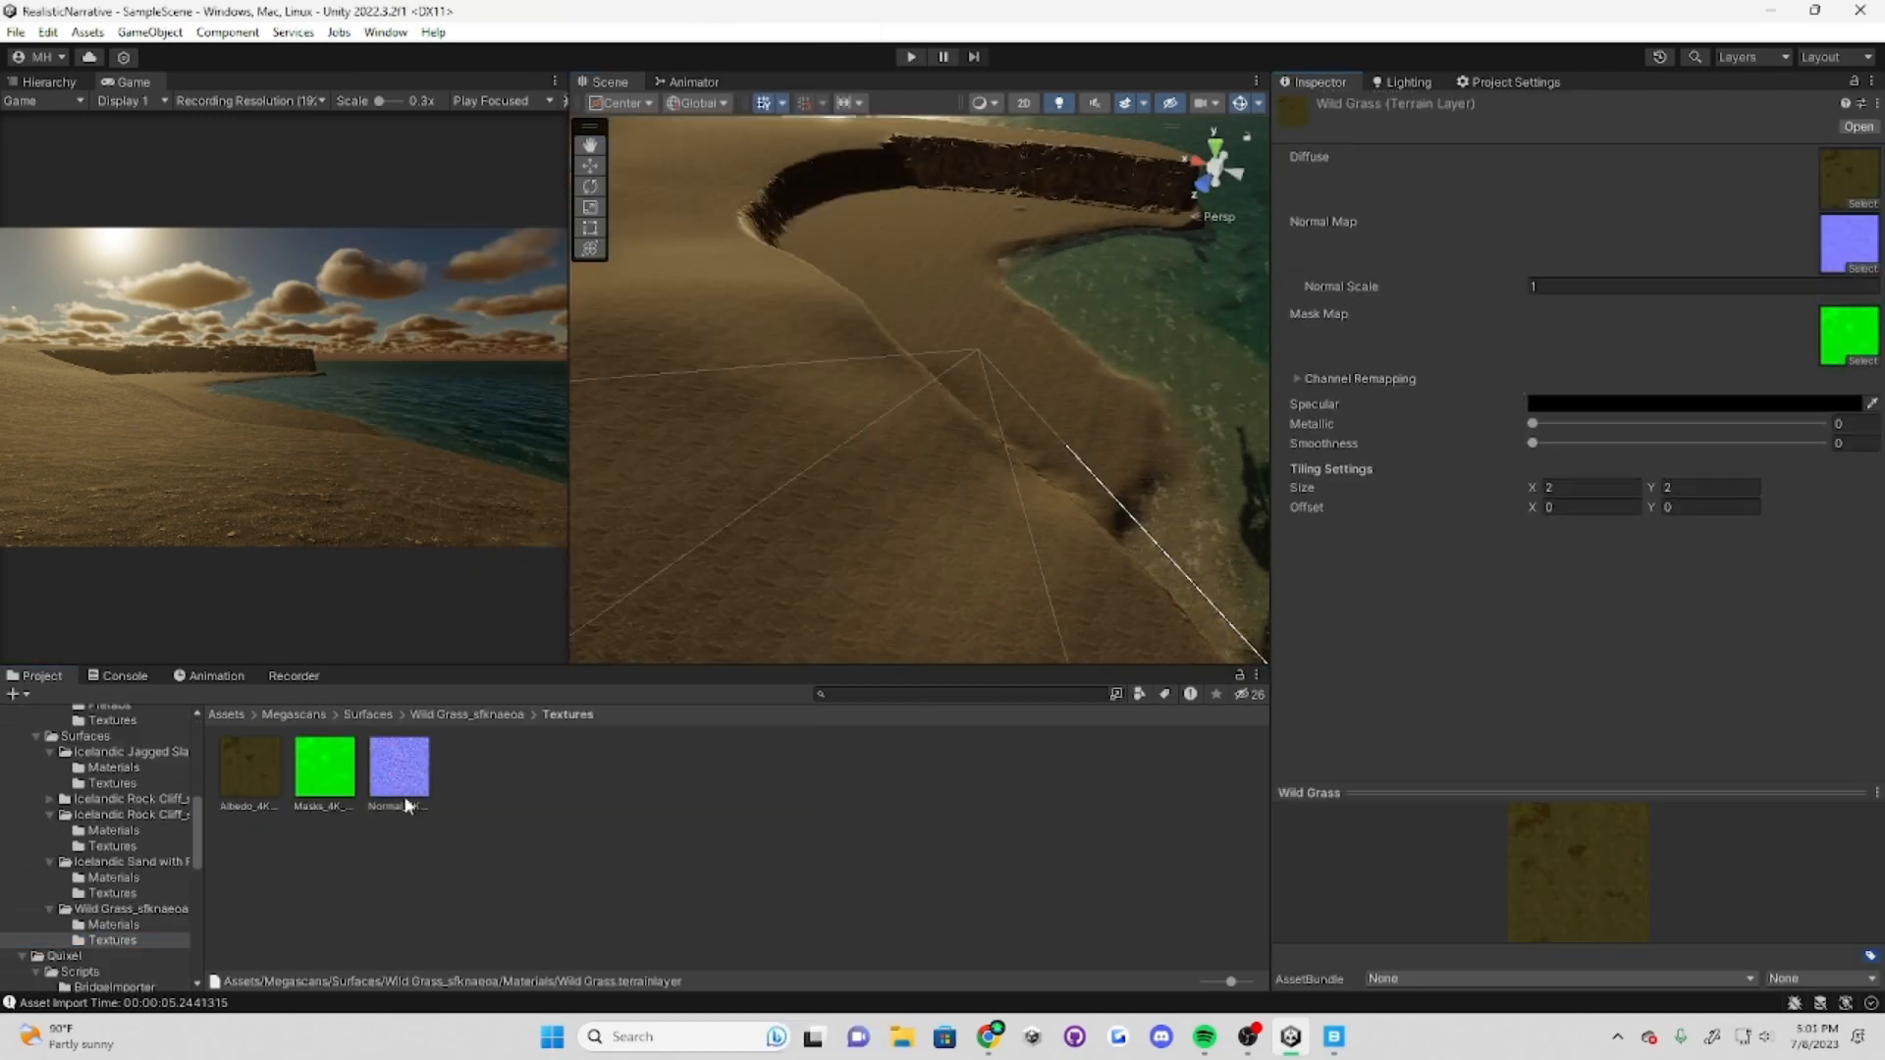
Step: Add Wild Grass to the terrain's layer palette and paint it broadly over the island plateau, using brush sizes 50 and about 144
left_click(884, 442)
left_click_drag(933, 550, 582, 409)
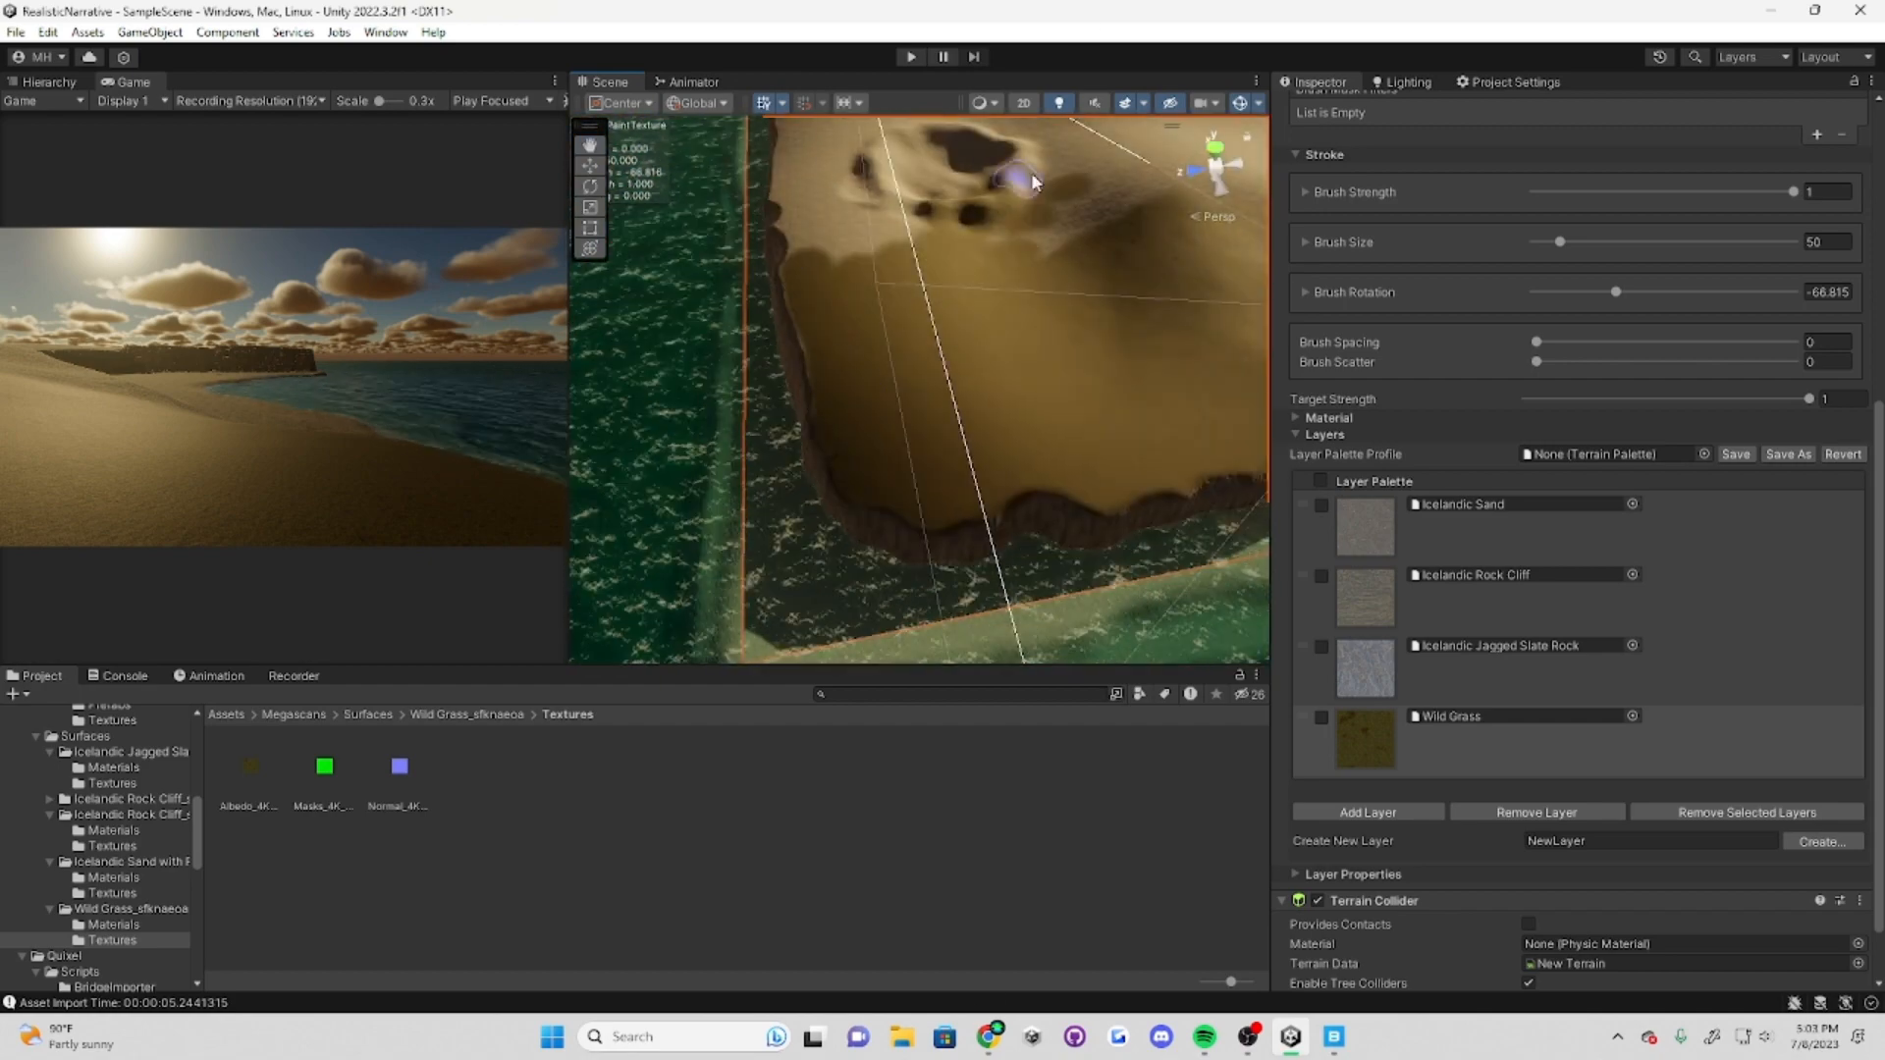
mouse_move(908, 140)
right_mouse_down()
mouse_move(1040, 320)
mouse_move(998, 295)
mouse_move(846, 282)
mouse_move(685, 437)
mouse_move(897, 374)
mouse_move(864, 337)
mouse_move(897, 278)
mouse_move(874, 178)
mouse_move(897, 252)
mouse_move(1123, 244)
mouse_move(883, 151)
mouse_move(834, 392)
mouse_move(1128, 505)
mouse_move(1257, 393)
right_mouse_up()
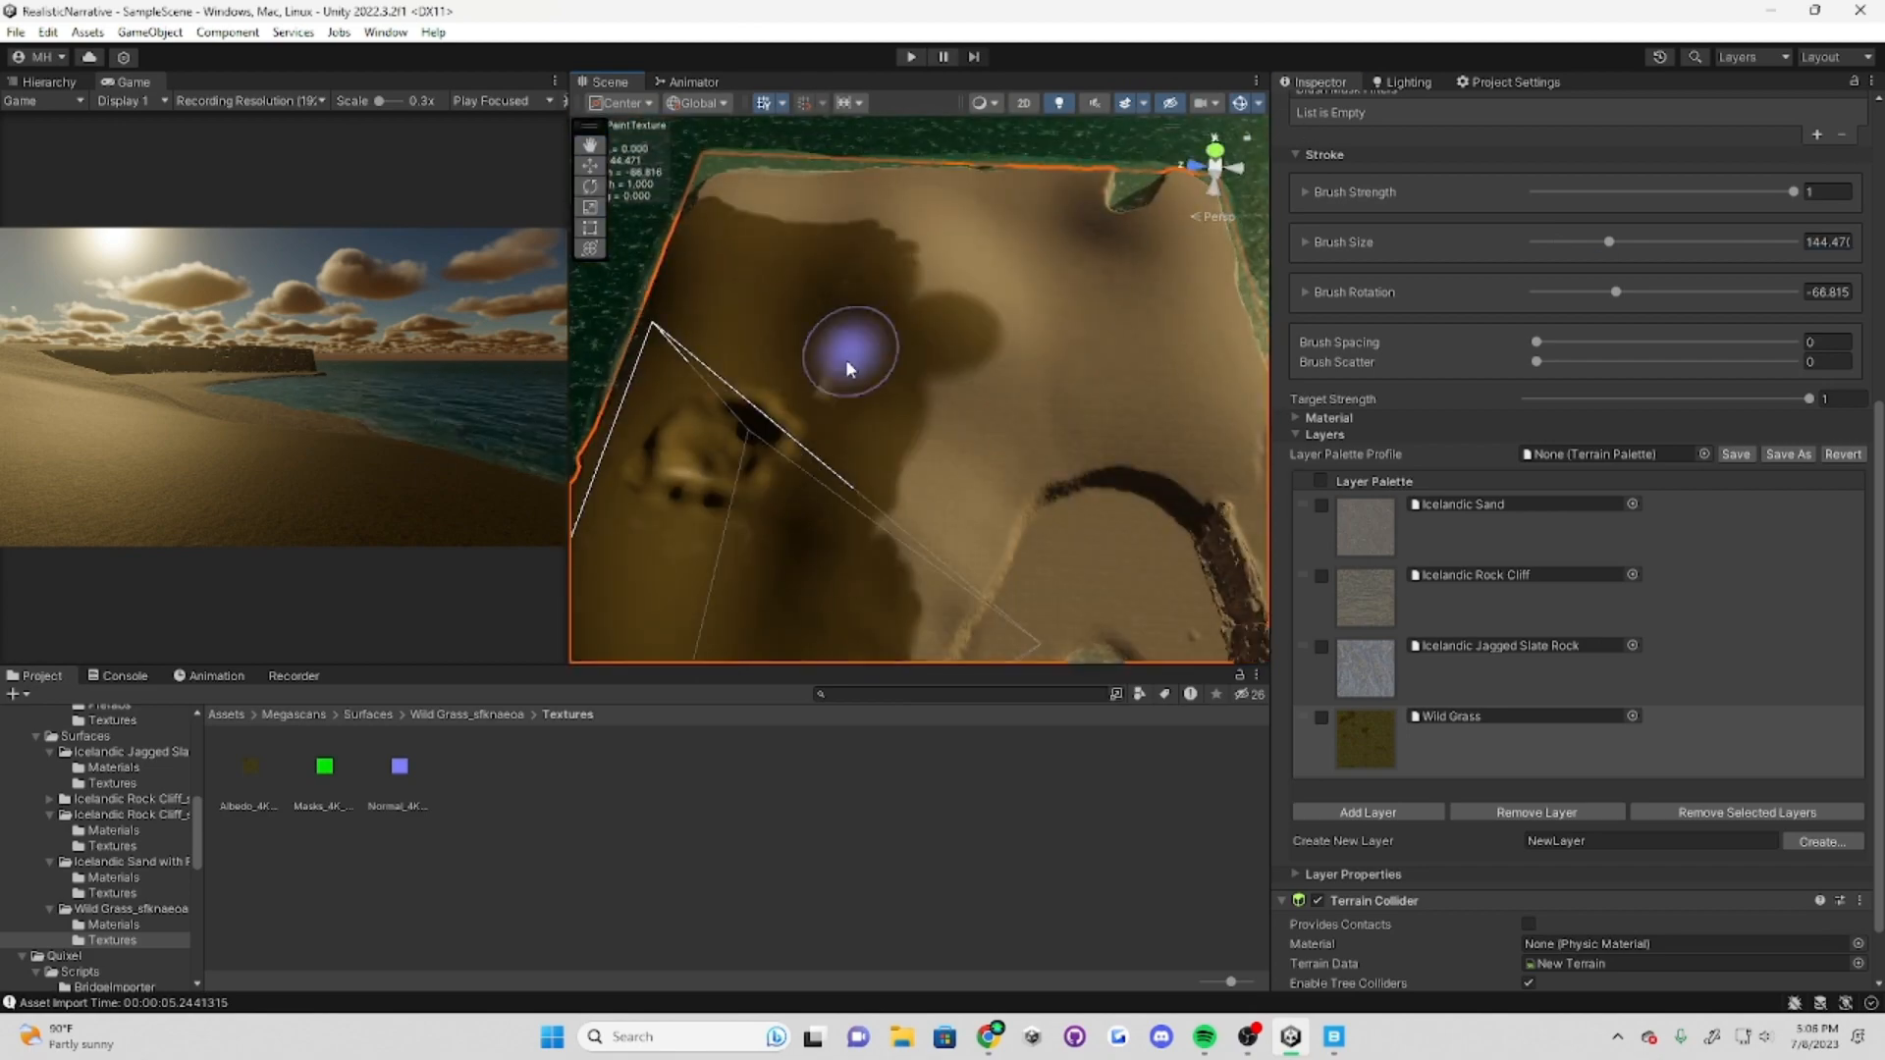
left_click_drag(855, 336, 969, 210)
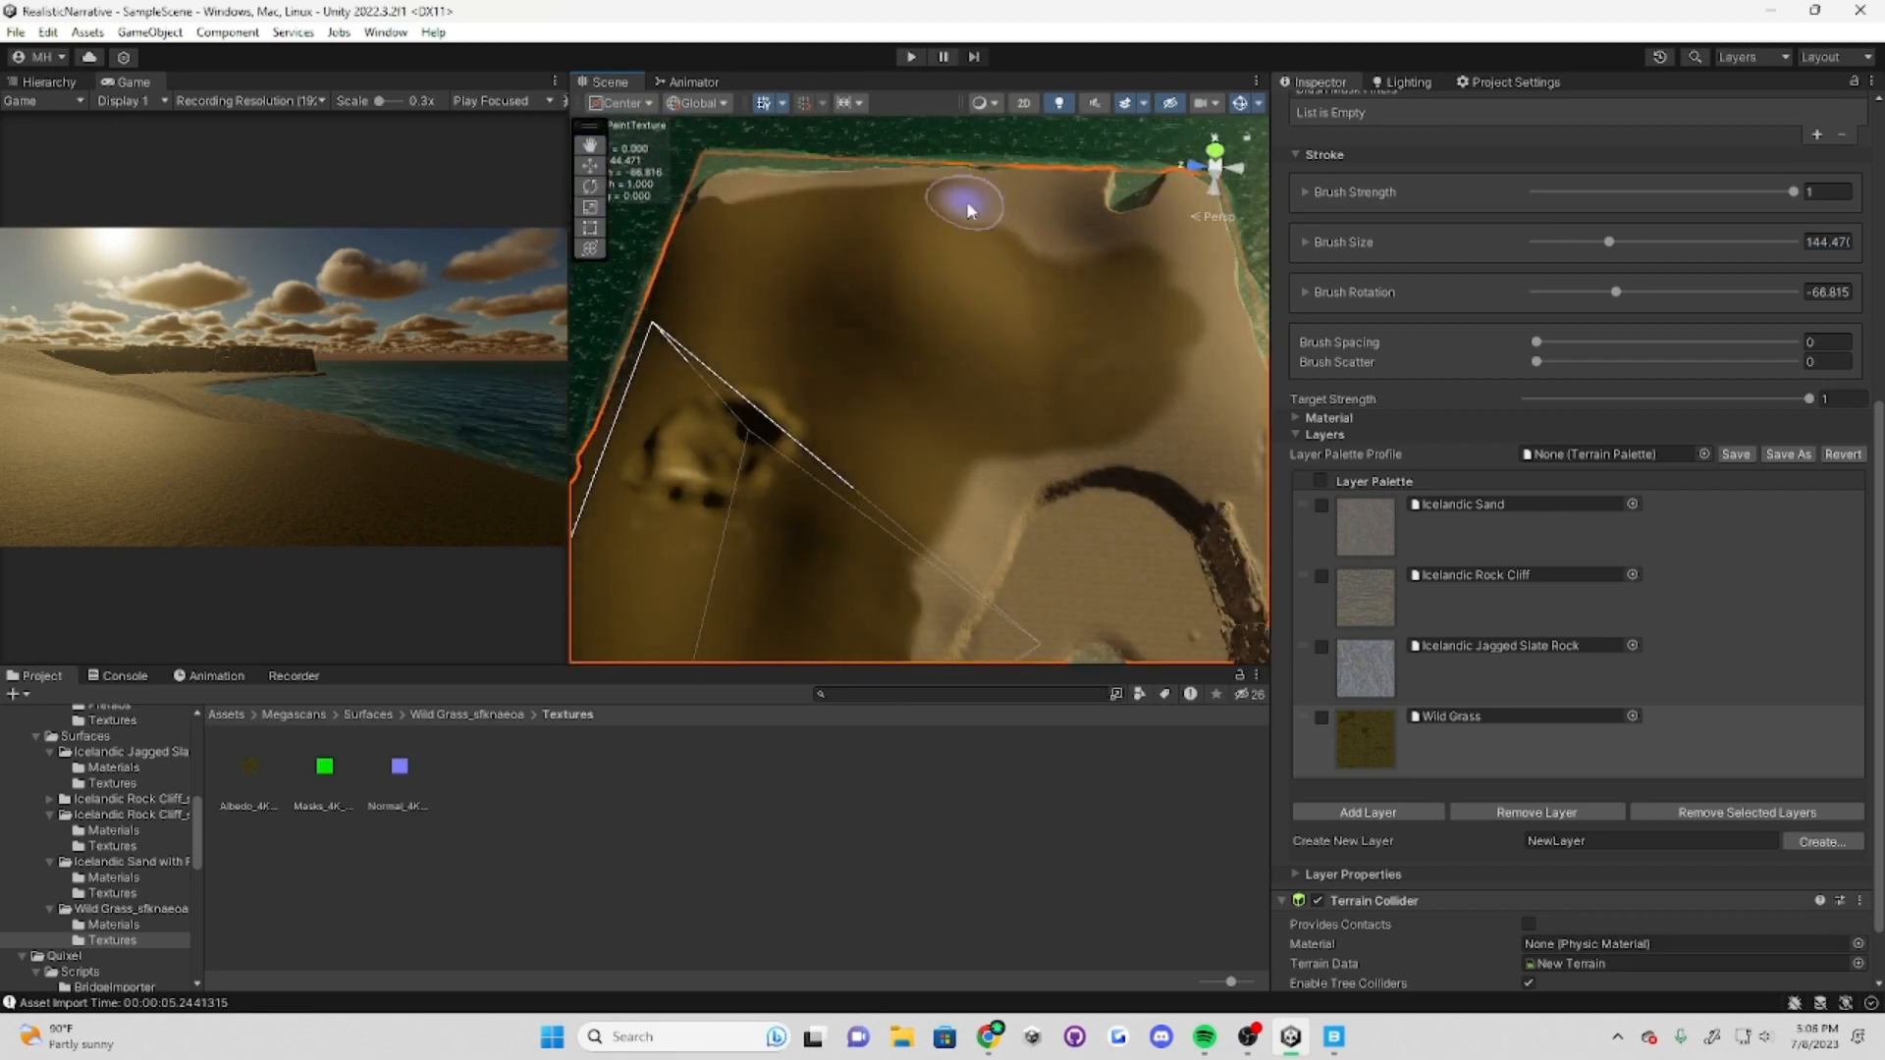
Step: Set the brush size to 50 and extend the Wild Grass over the remaining plateau towards the cliffs
mouse_move(883, 552)
right_mouse_down()
mouse_move(997, 408)
mouse_move(1129, 324)
mouse_move(854, 471)
right_mouse_up()
left_click(1826, 242)
type("50")
left_click_drag(854, 471, 825, 235)
right_click_drag(825, 235, 1078, 290)
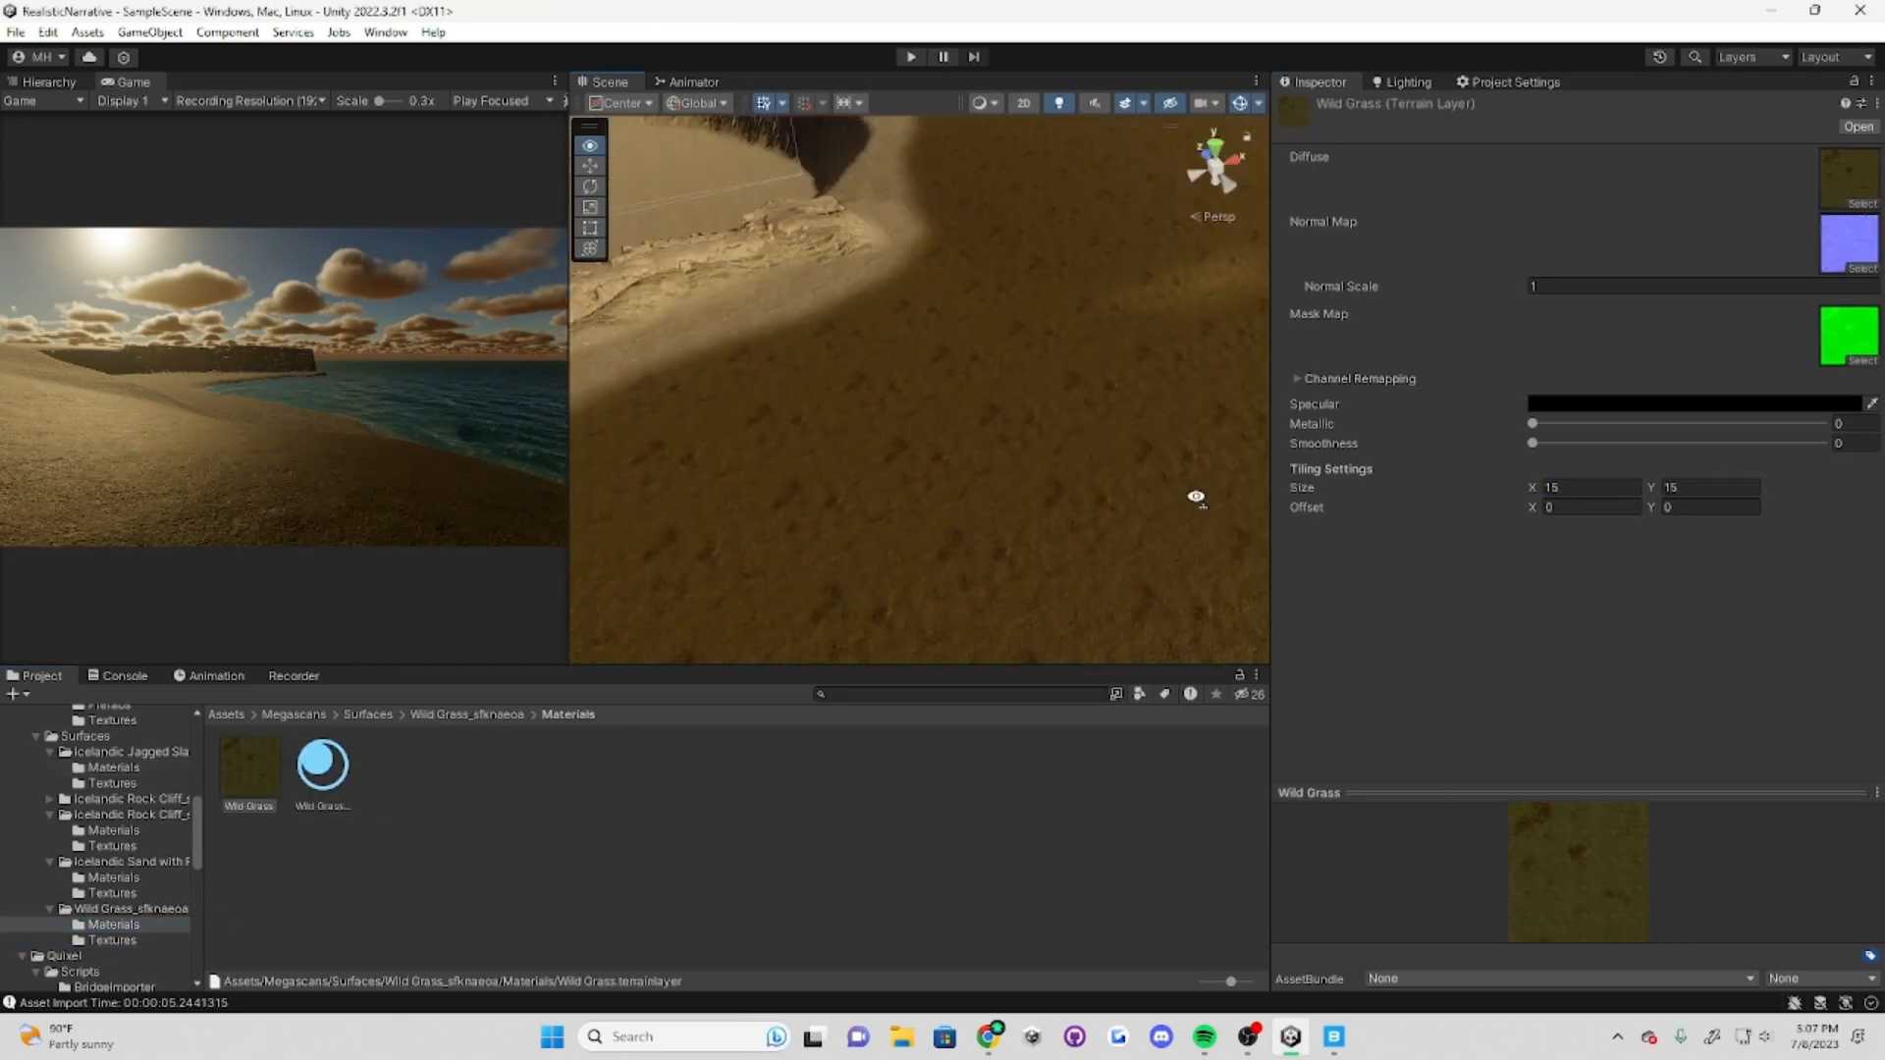
Step: Set the Wild Grass layer's tiling size to 30 in both X and Y
left_click(1709, 487)
type("30")
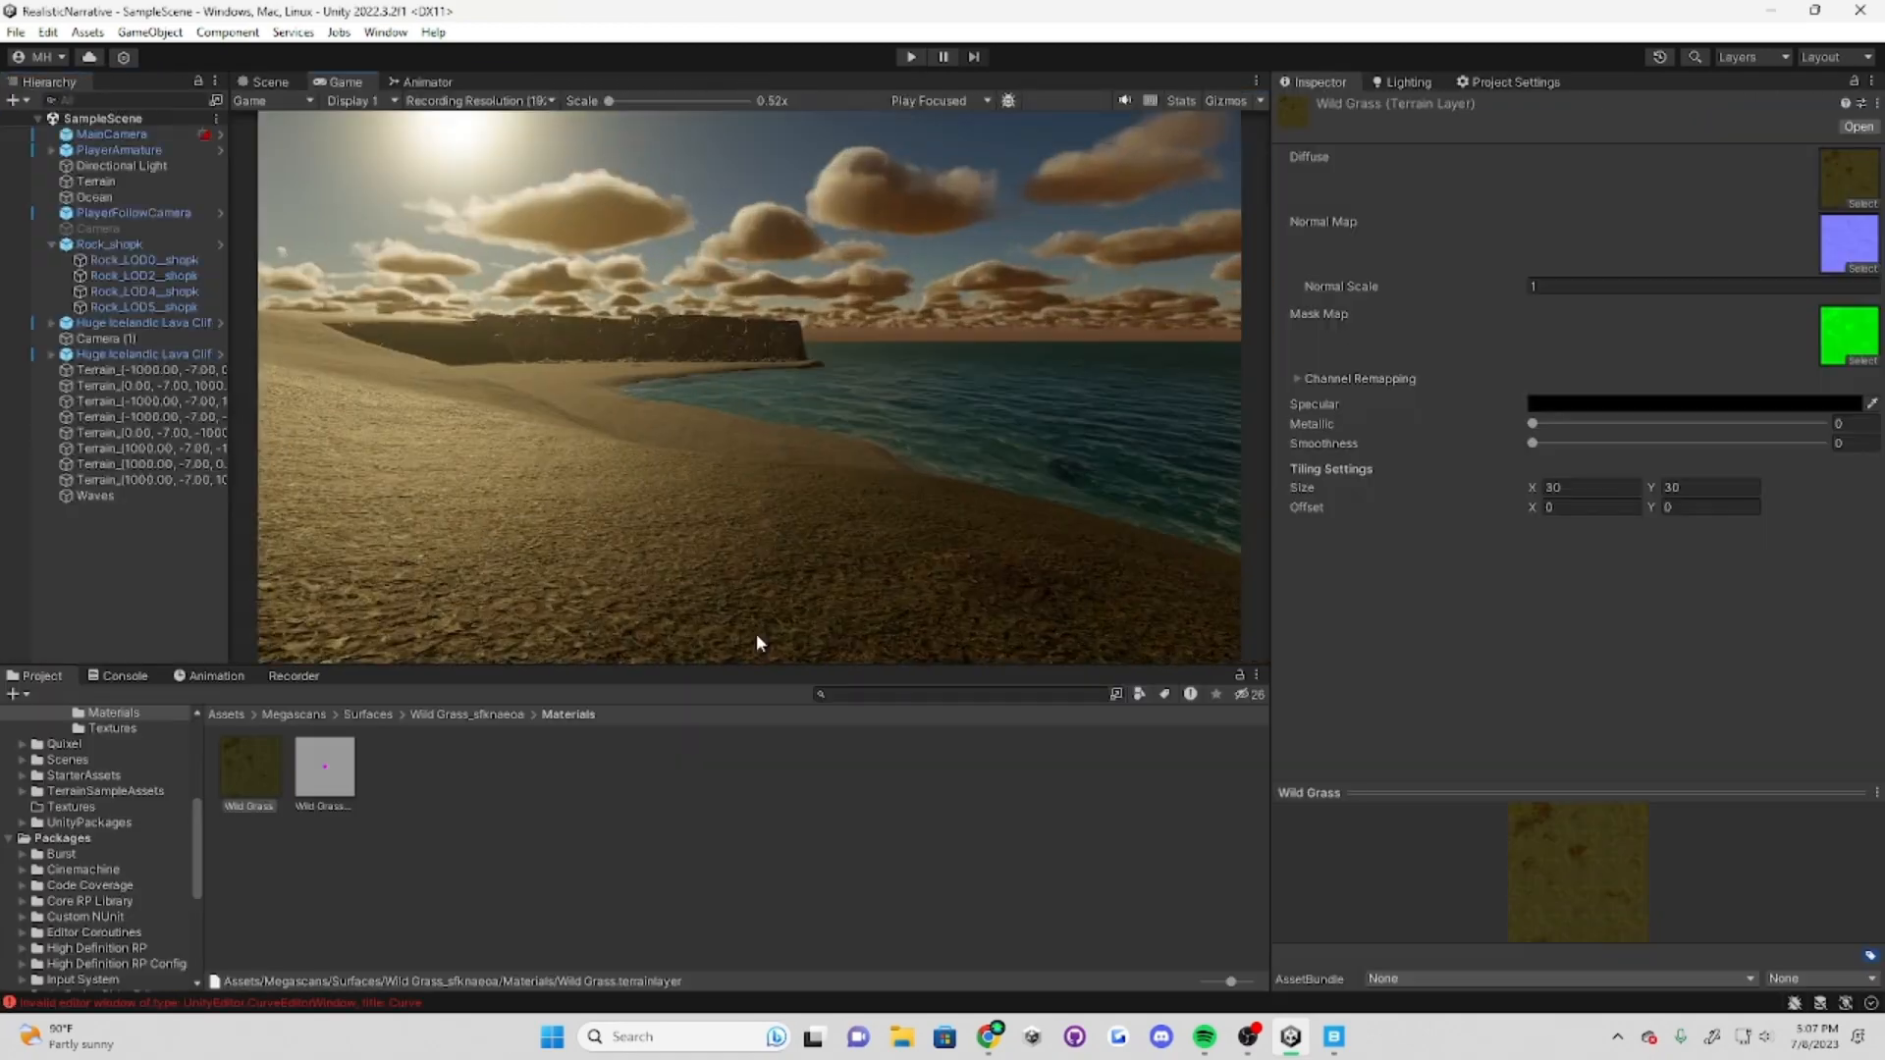
left_click(1613, 485)
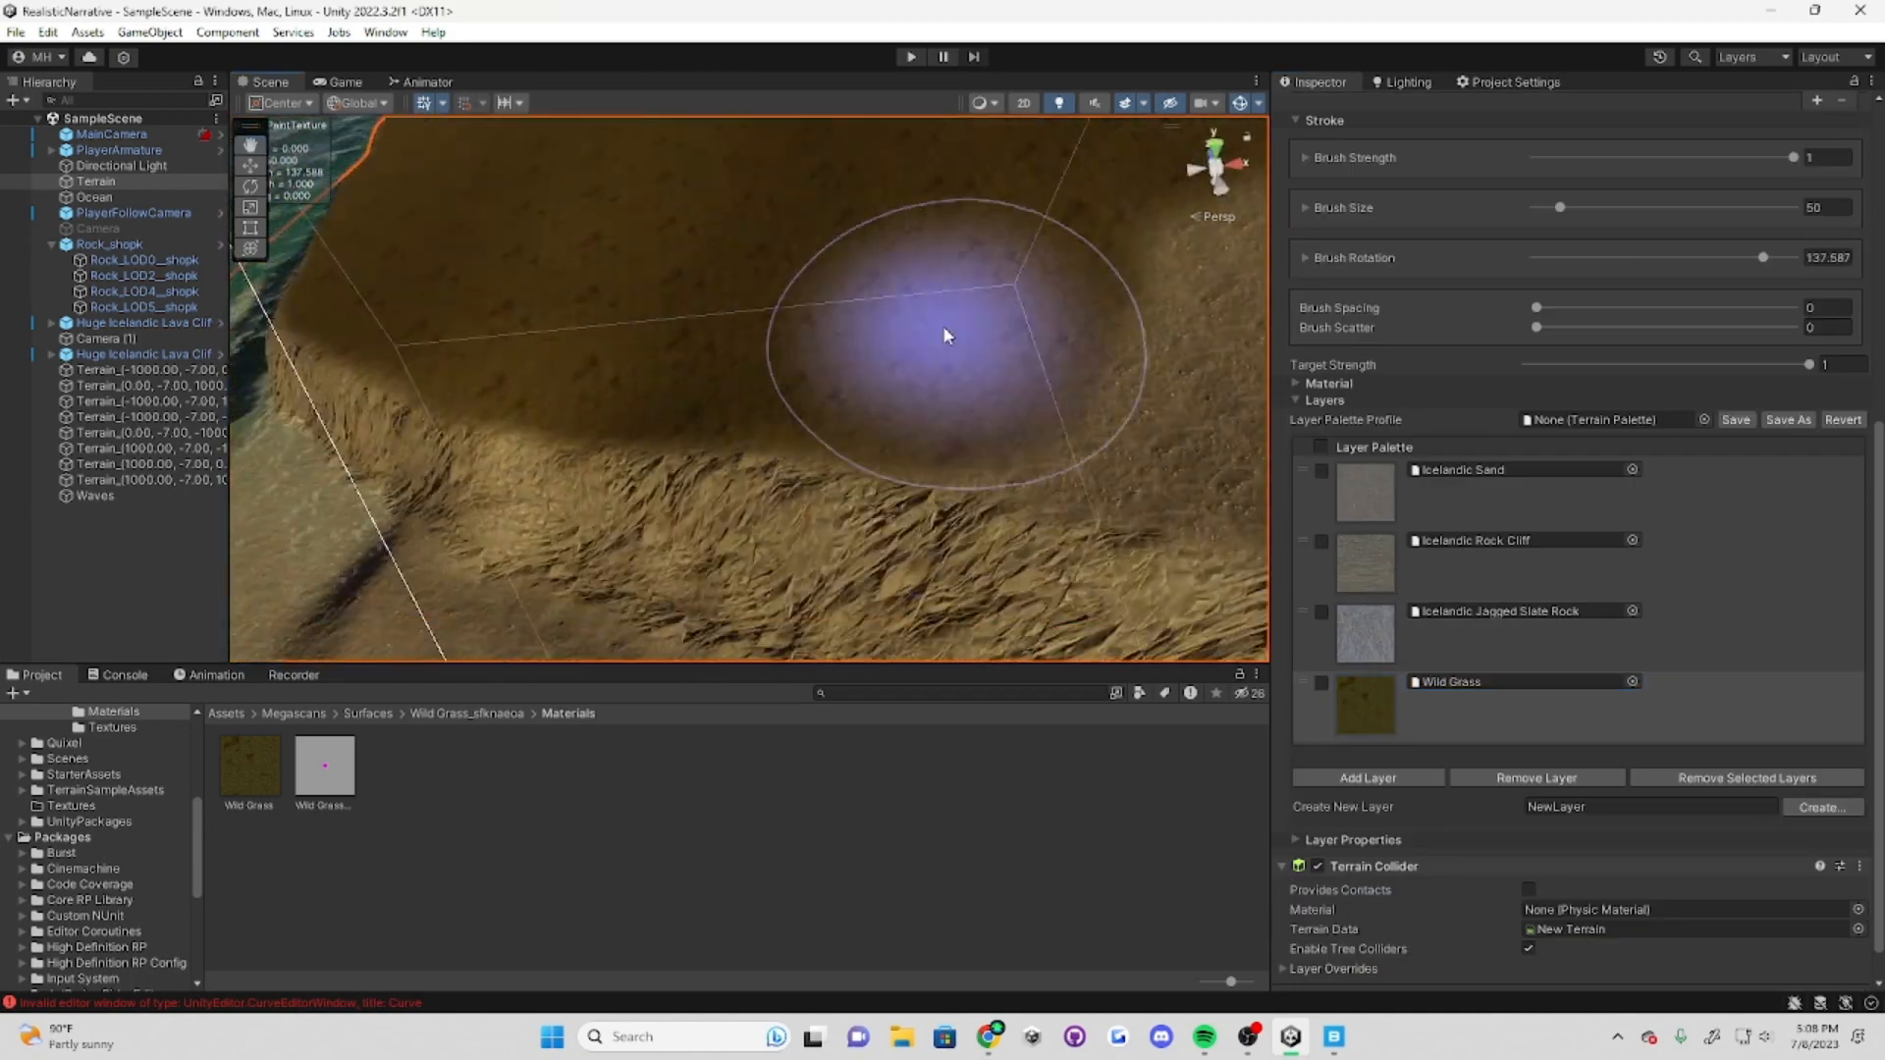
Step: Paint Wild Grass along the clifftop and the curved rim of the cove with the size 50 brush
left_click_drag(691, 361, 368, 377)
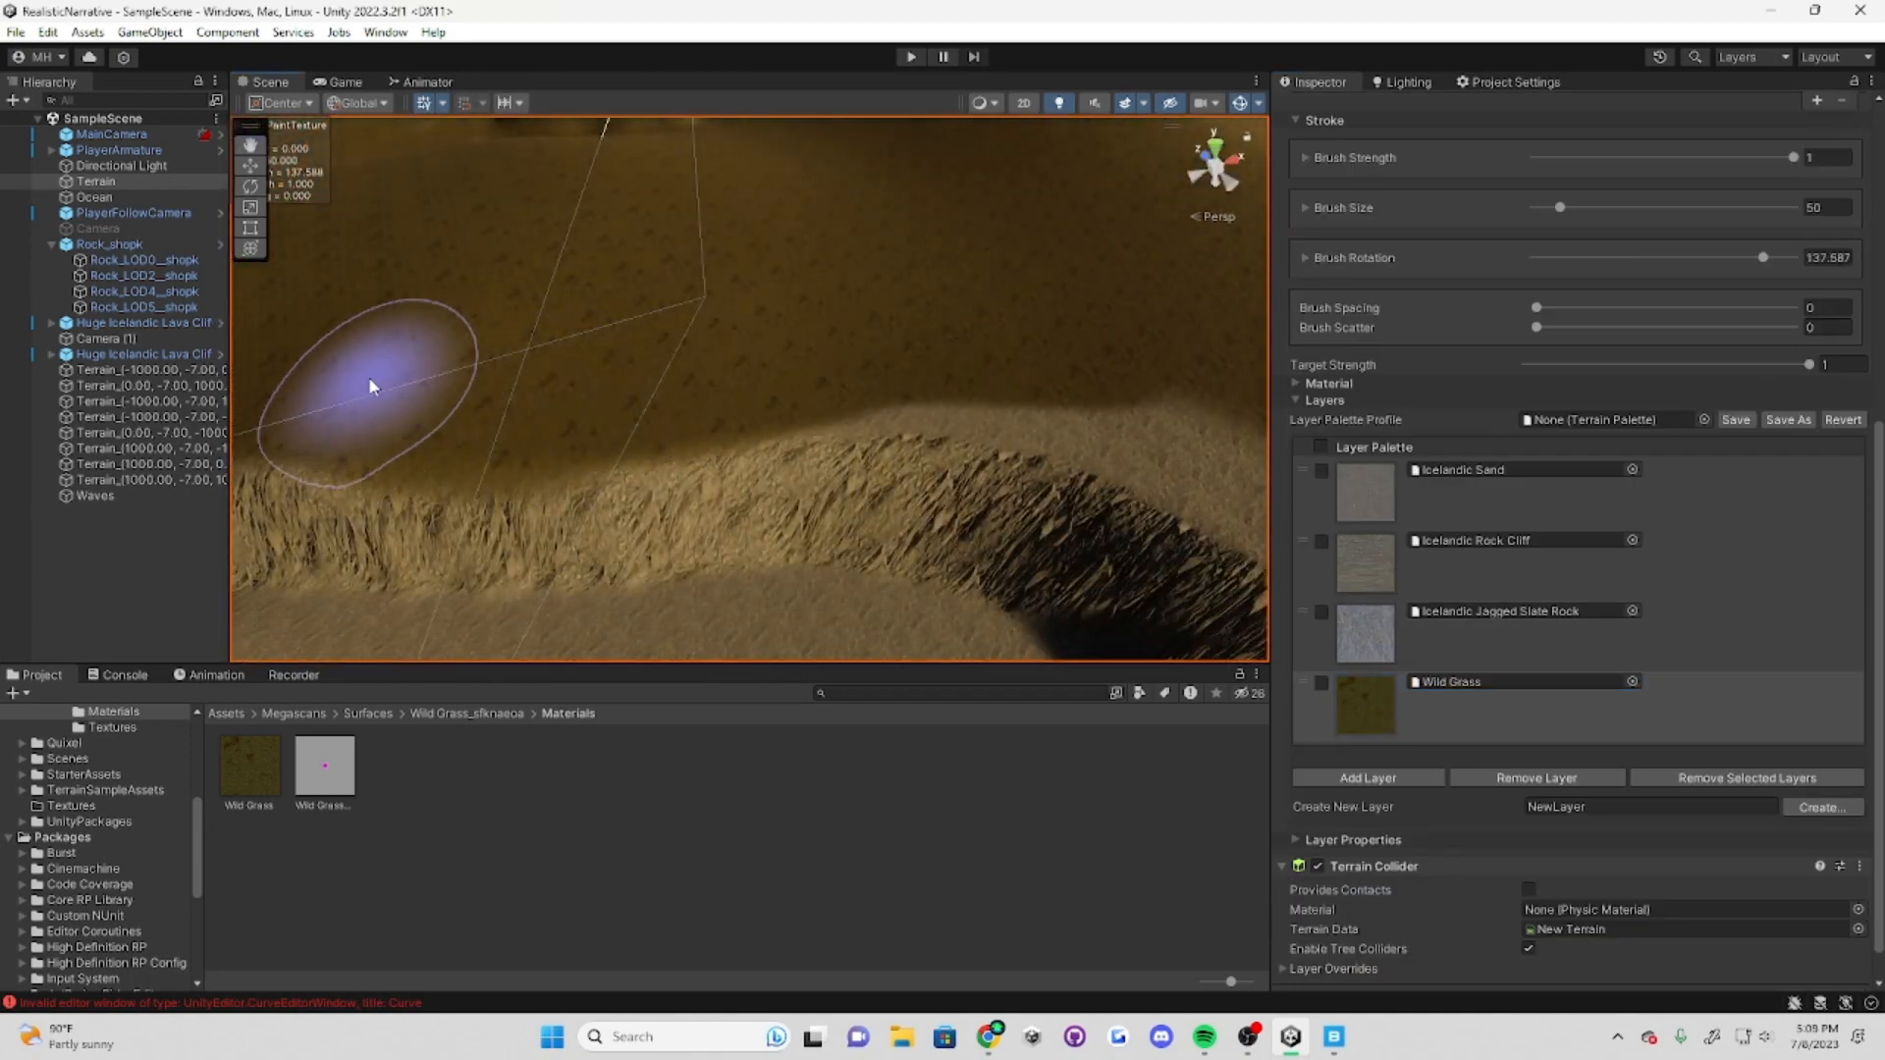
right_click_drag(823, 392, 636, 342)
left_click_drag(636, 341, 839, 338)
right_click_drag(840, 337, 1081, 390)
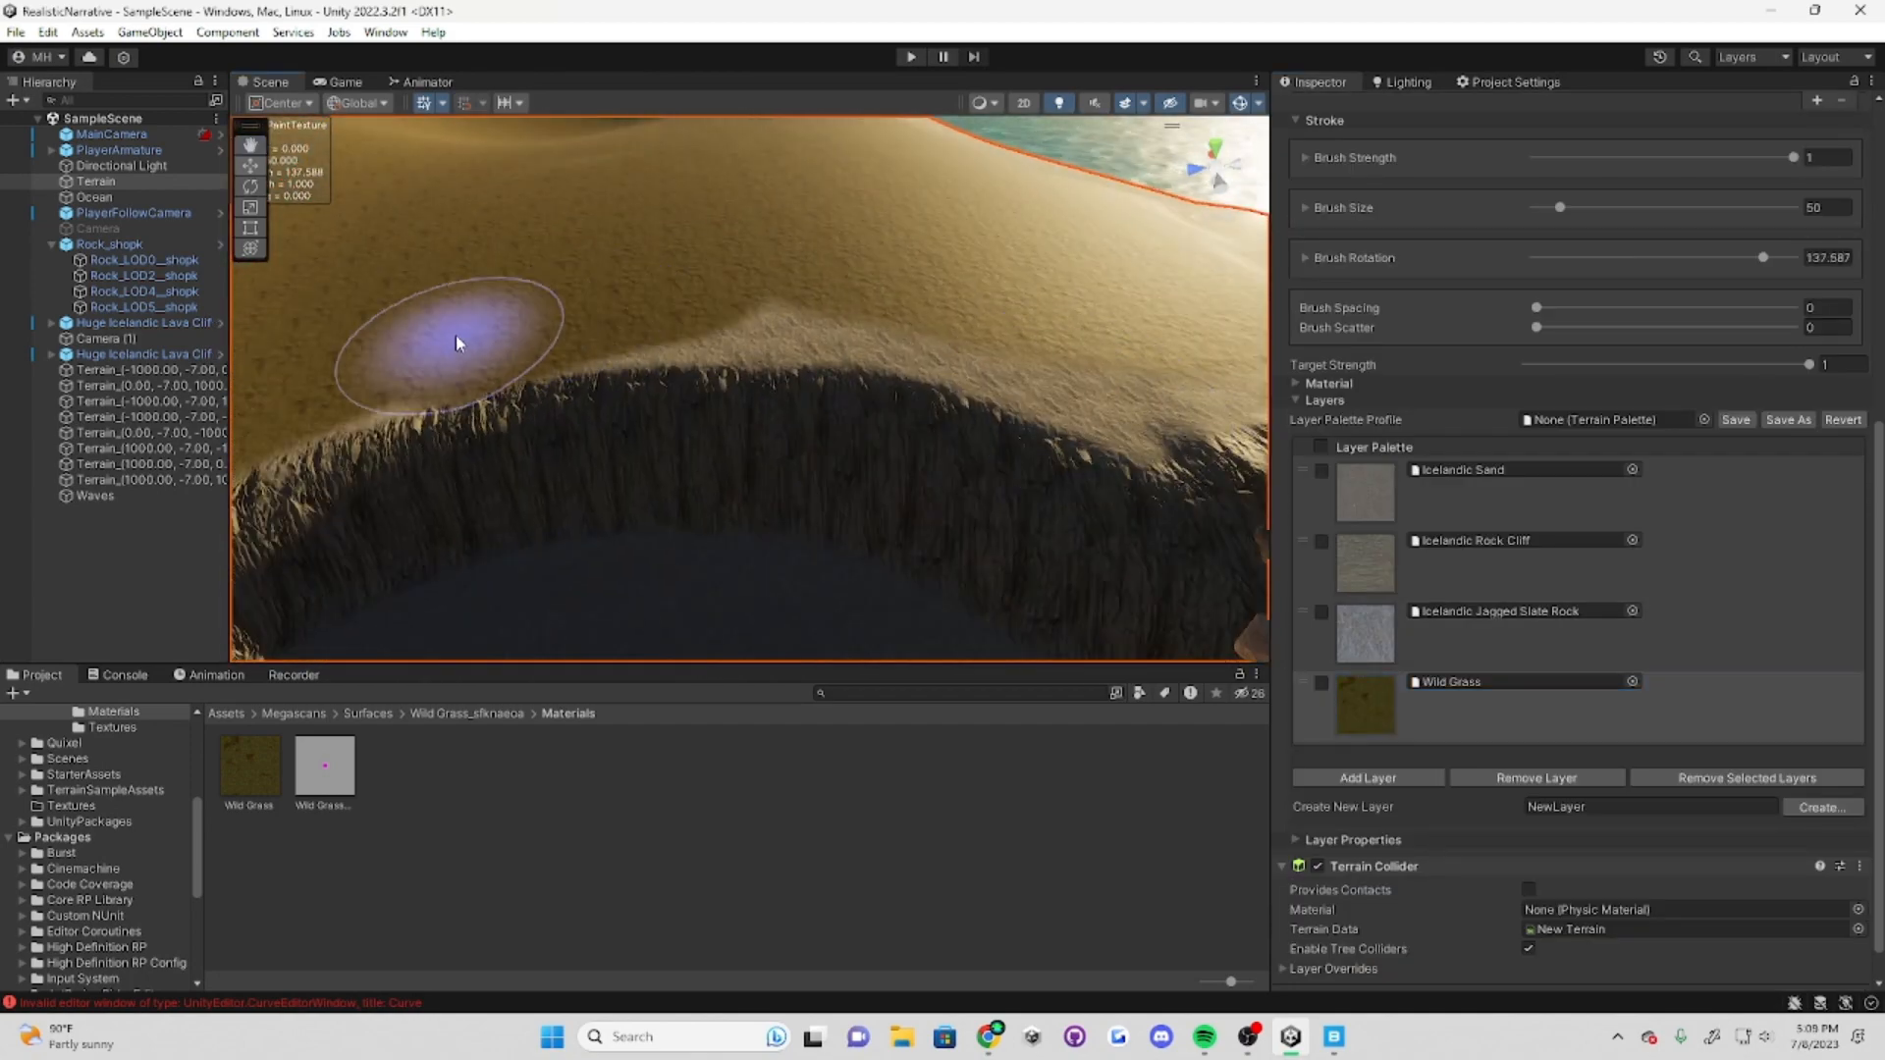
mouse_move(743, 311)
left_mouse_down()
mouse_move(787, 320)
mouse_move(450, 350)
left_mouse_up()
Step: Reduce the brush size to 5 and fill the bare sand between the plateau and the rocky cliff edge with Wild Grass
mouse_move(450, 350)
right_mouse_down()
mouse_move(980, 505)
mouse_move(1179, 393)
right_mouse_up()
left_click(1815, 209)
type("5")
mouse_move(920, 525)
left_mouse_down("alt")
mouse_move(842, 615)
mouse_move(761, 459)
left_mouse_up("alt")
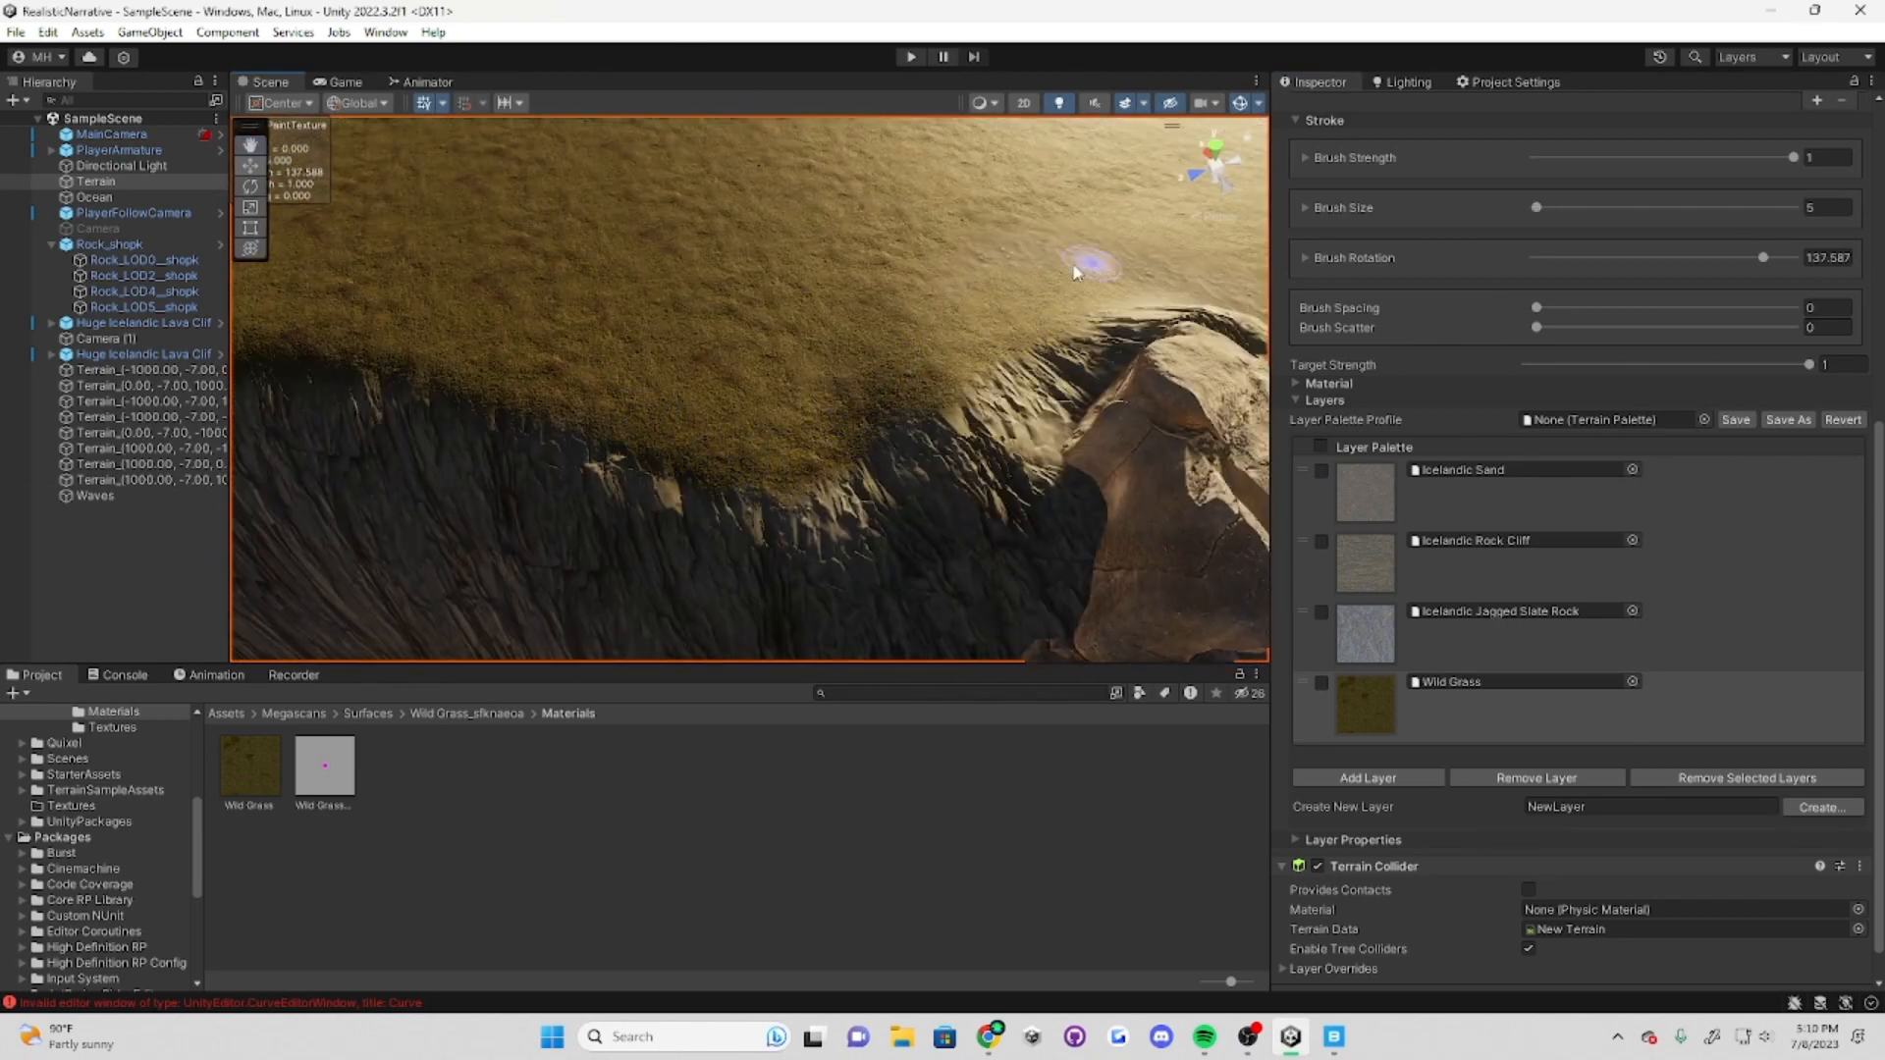
left_click_drag(582, 353, 762, 454, "alt")
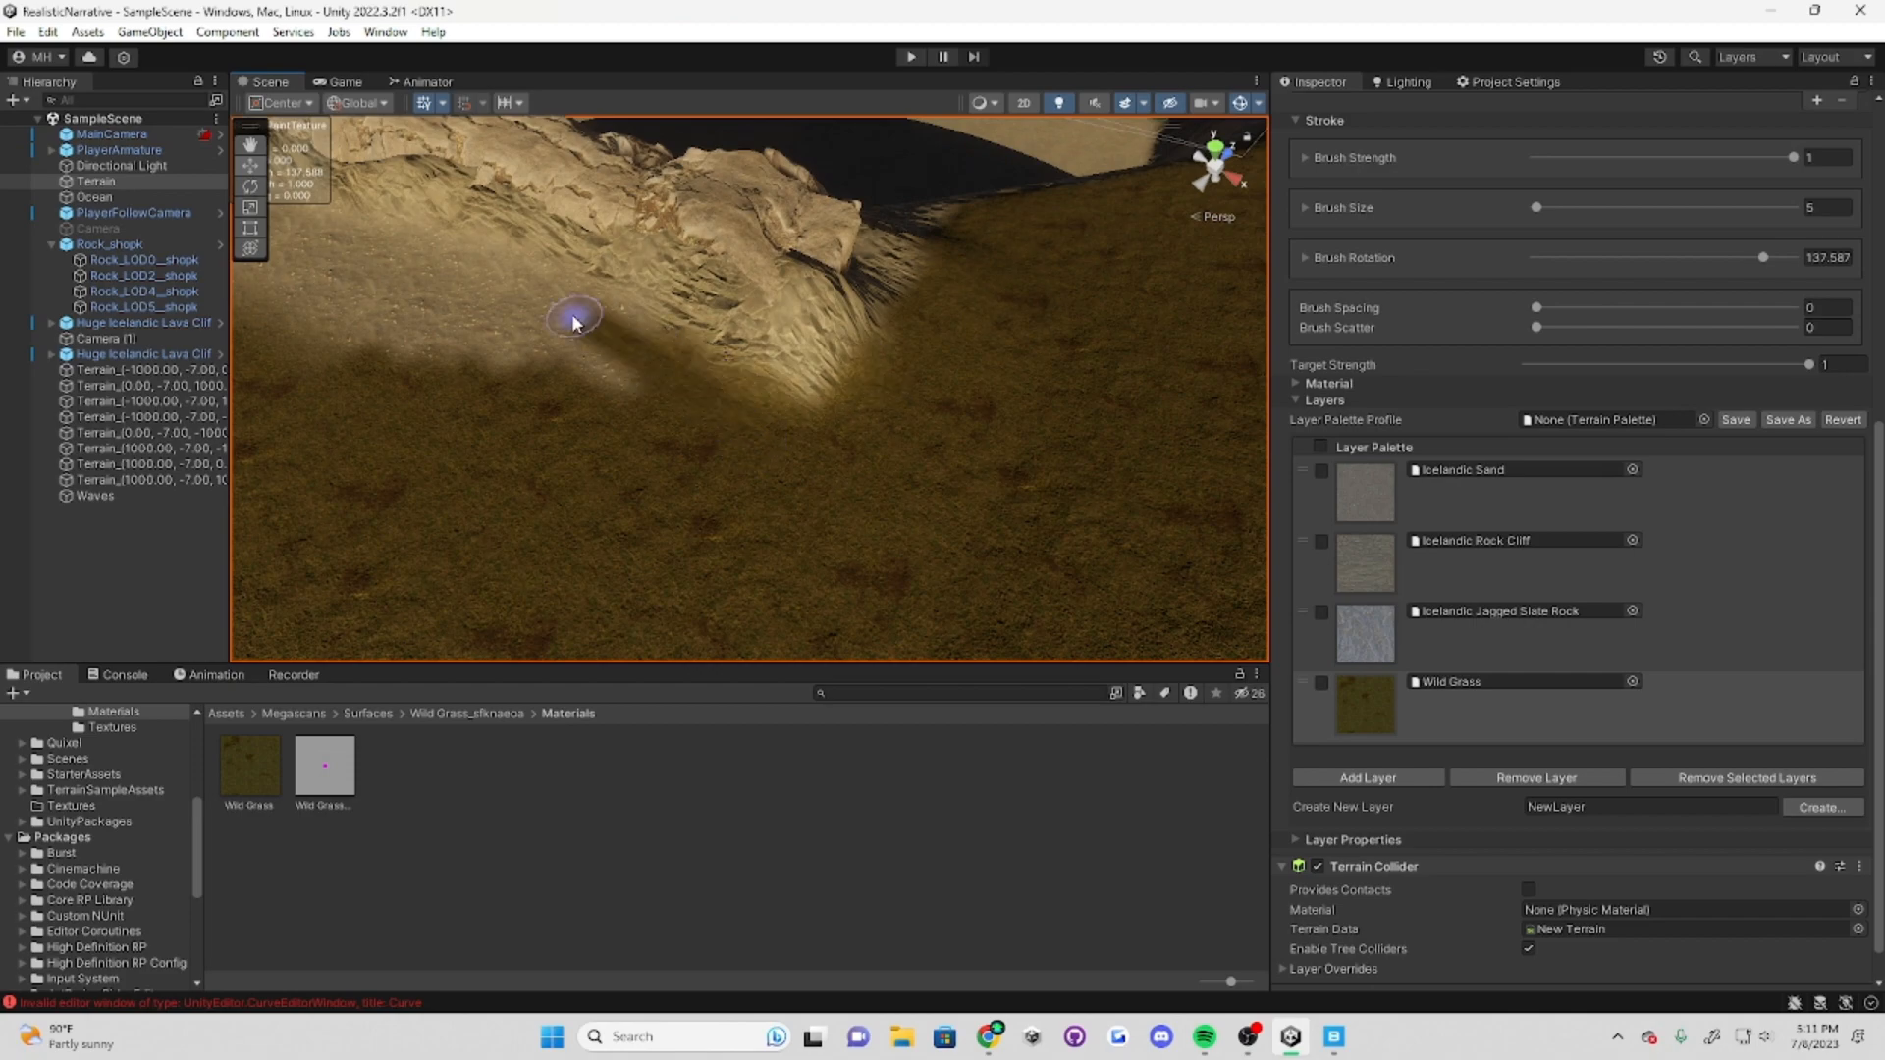
mouse_move(572, 324)
left_mouse_down()
mouse_move(403, 304)
mouse_move(614, 480)
mouse_move(622, 366)
mouse_move(543, 523)
mouse_move(353, 432)
left_mouse_up()
Step: Cover the flat top of the headland with the Icelandic Jagged Slate Rock layer using a brush size of 25
mouse_move(353, 432)
left_mouse_down("alt")
mouse_move(299, 433)
mouse_move(589, 432)
left_mouse_up("alt")
left_click(1365, 633)
left_click(1825, 207)
type("25")
mouse_move(1128, 421)
left_mouse_down("alt")
mouse_move(785, 373)
mouse_move(576, 261)
mouse_move(85, 282)
mouse_move(695, 428)
mouse_move(951, 447)
left_mouse_up("alt")
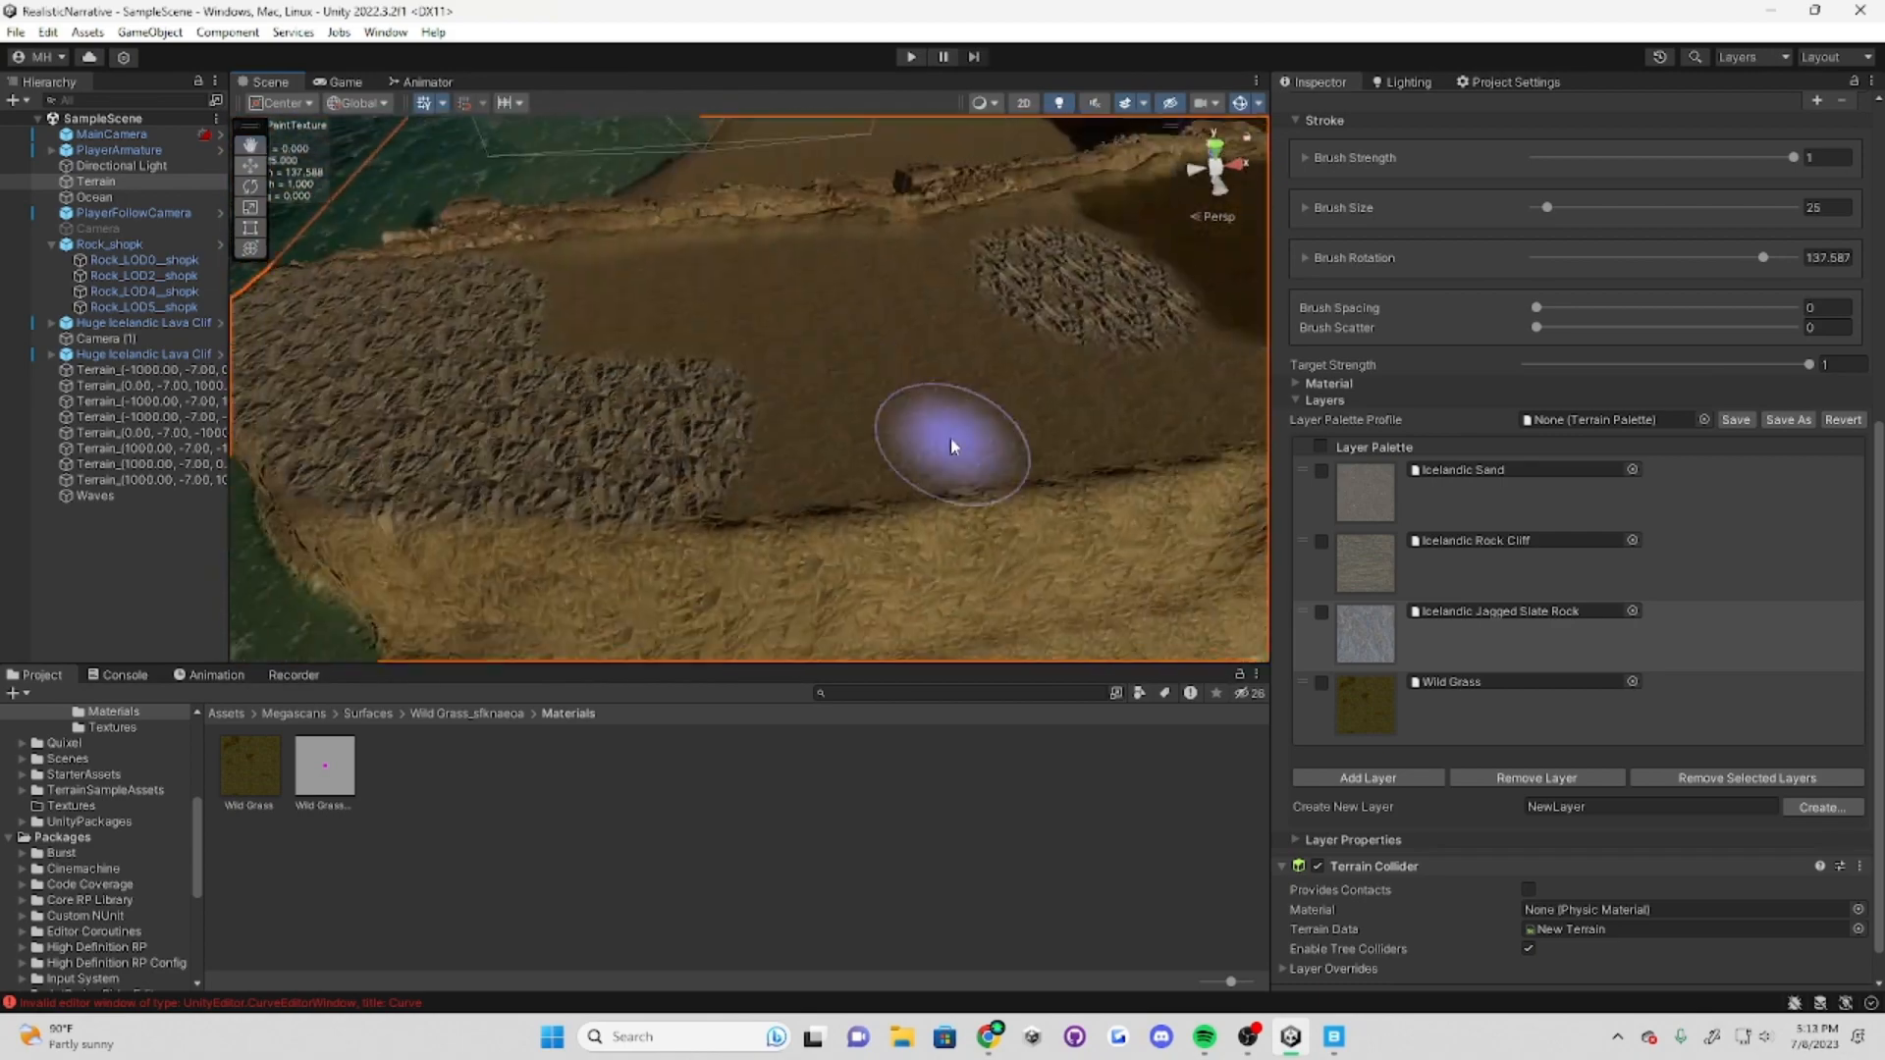
mouse_move(730, 266)
left_mouse_down()
mouse_move(749, 442)
mouse_move(957, 244)
left_mouse_up()
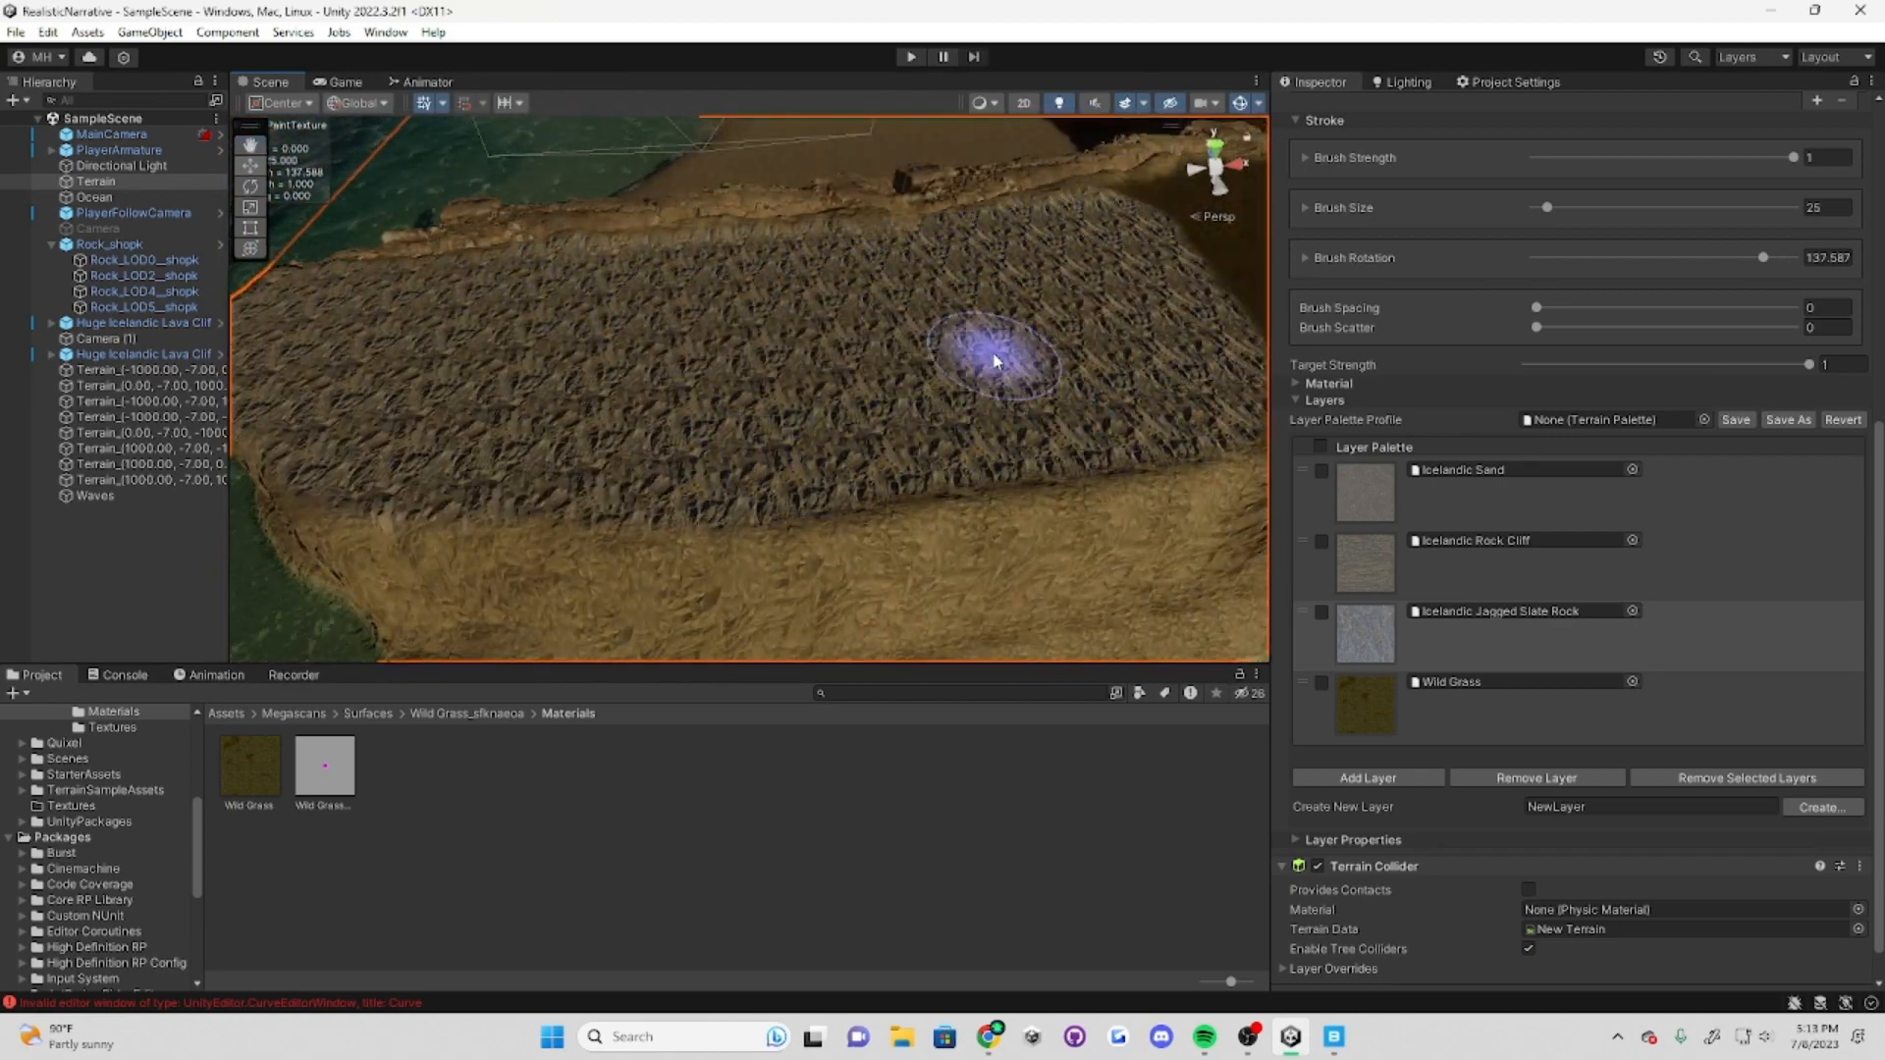
Step: Blend Wild Grass into the edge of the slate-covered headland with a brush size of 5
mouse_move(994, 362)
left_mouse_down("alt")
mouse_move(580, 404)
mouse_move(1022, 363)
mouse_move(648, 298)
left_mouse_up("alt")
key("w")
mouse_move(648, 299)
right_mouse_down()
mouse_move(788, 193)
mouse_move(1178, 610)
right_mouse_up()
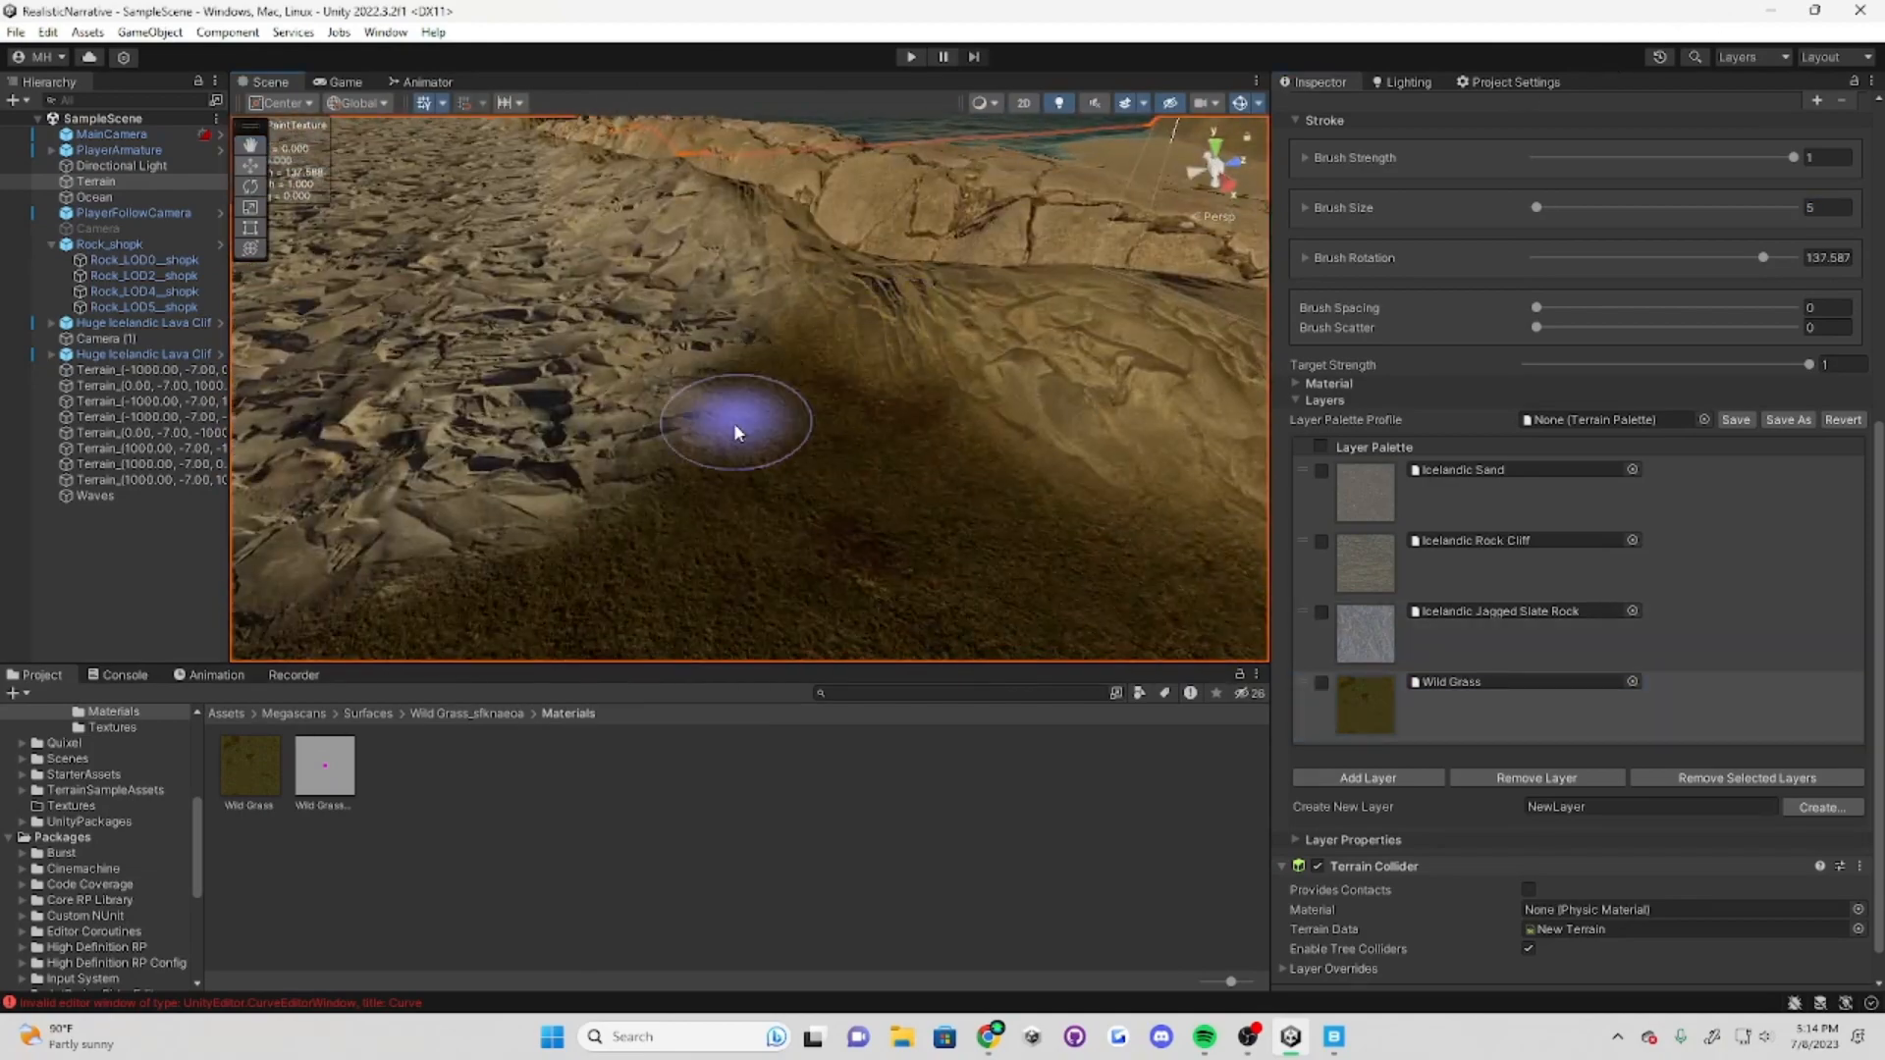
mouse_move(736, 420)
left_mouse_down("alt")
mouse_move(685, 379)
mouse_move(851, 381)
mouse_move(665, 344)
mouse_move(951, 433)
mouse_move(563, 399)
mouse_move(955, 338)
mouse_move(665, 408)
mouse_move(880, 361)
mouse_move(682, 492)
mouse_move(613, 224)
mouse_move(919, 393)
left_mouse_up("alt")
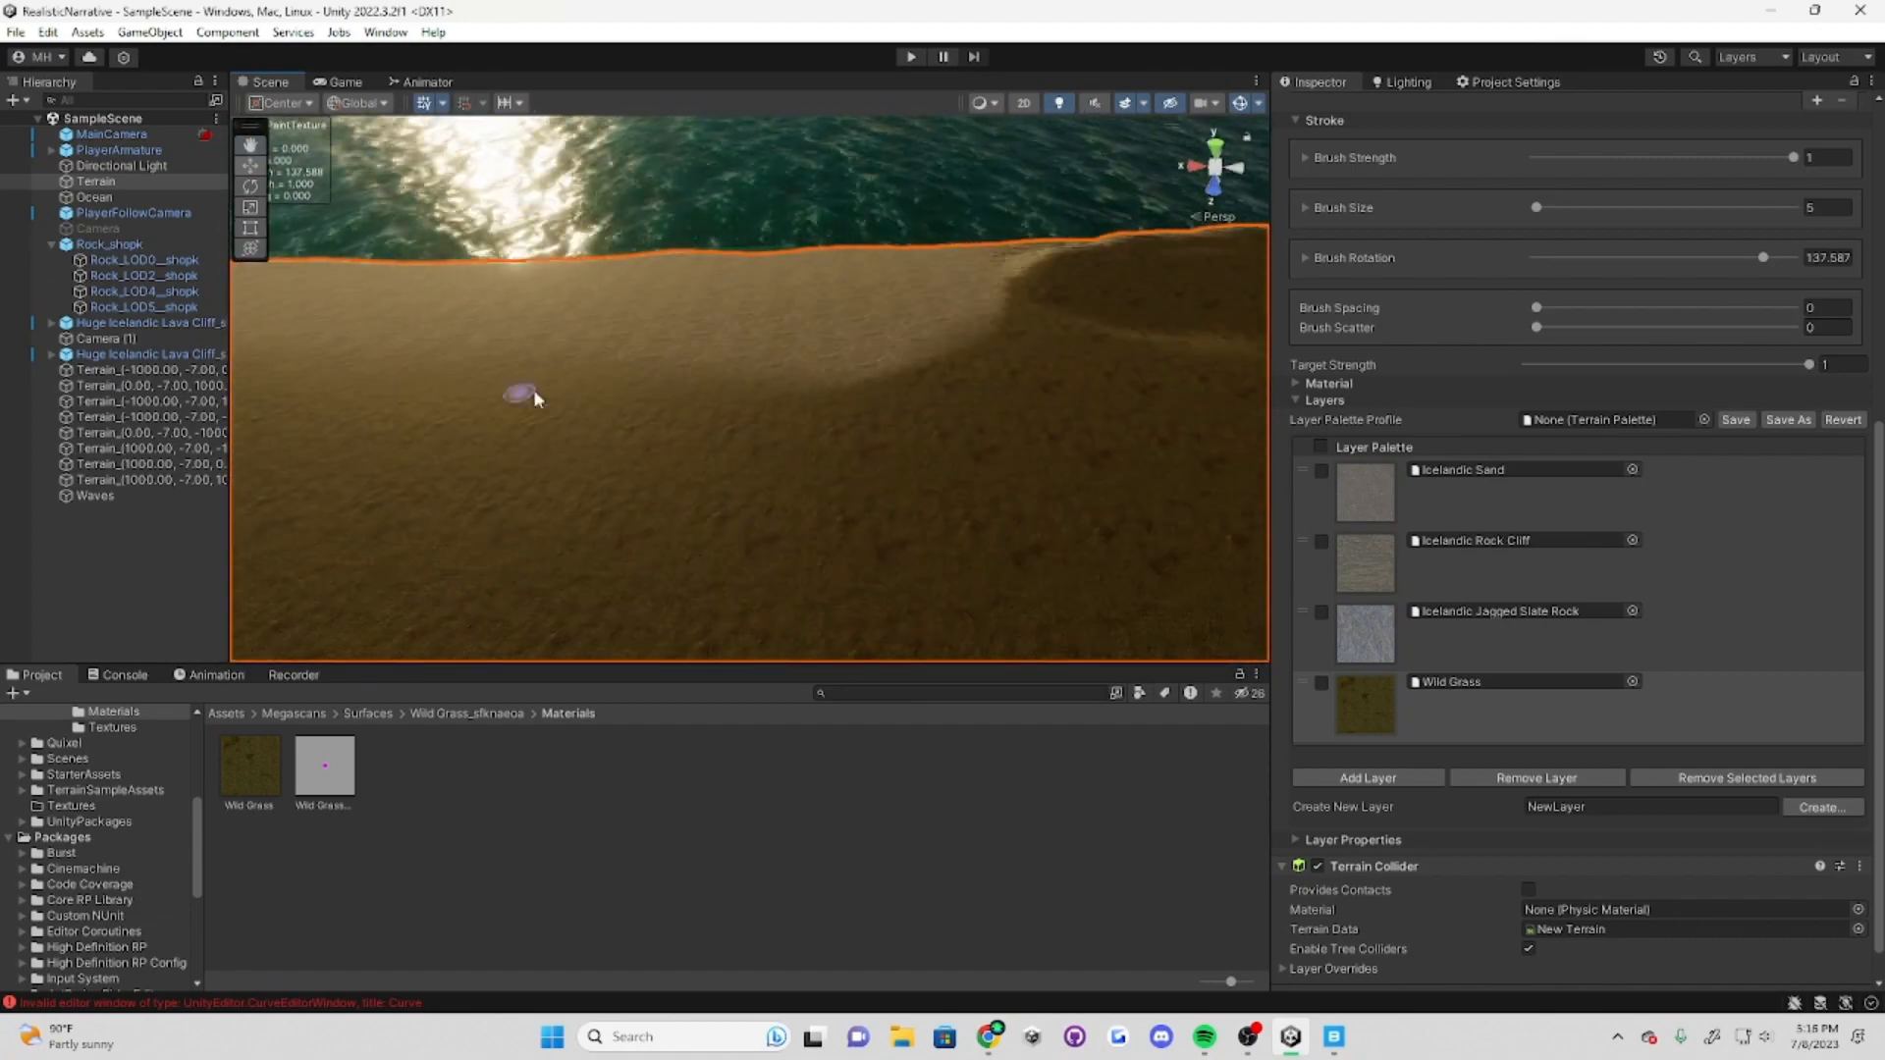
Step: Paint Wild Grass over the sandy slope around the cove with a brush size of 25 and check it in the Game view
left_click_drag(536, 399, 775, 376, "alt")
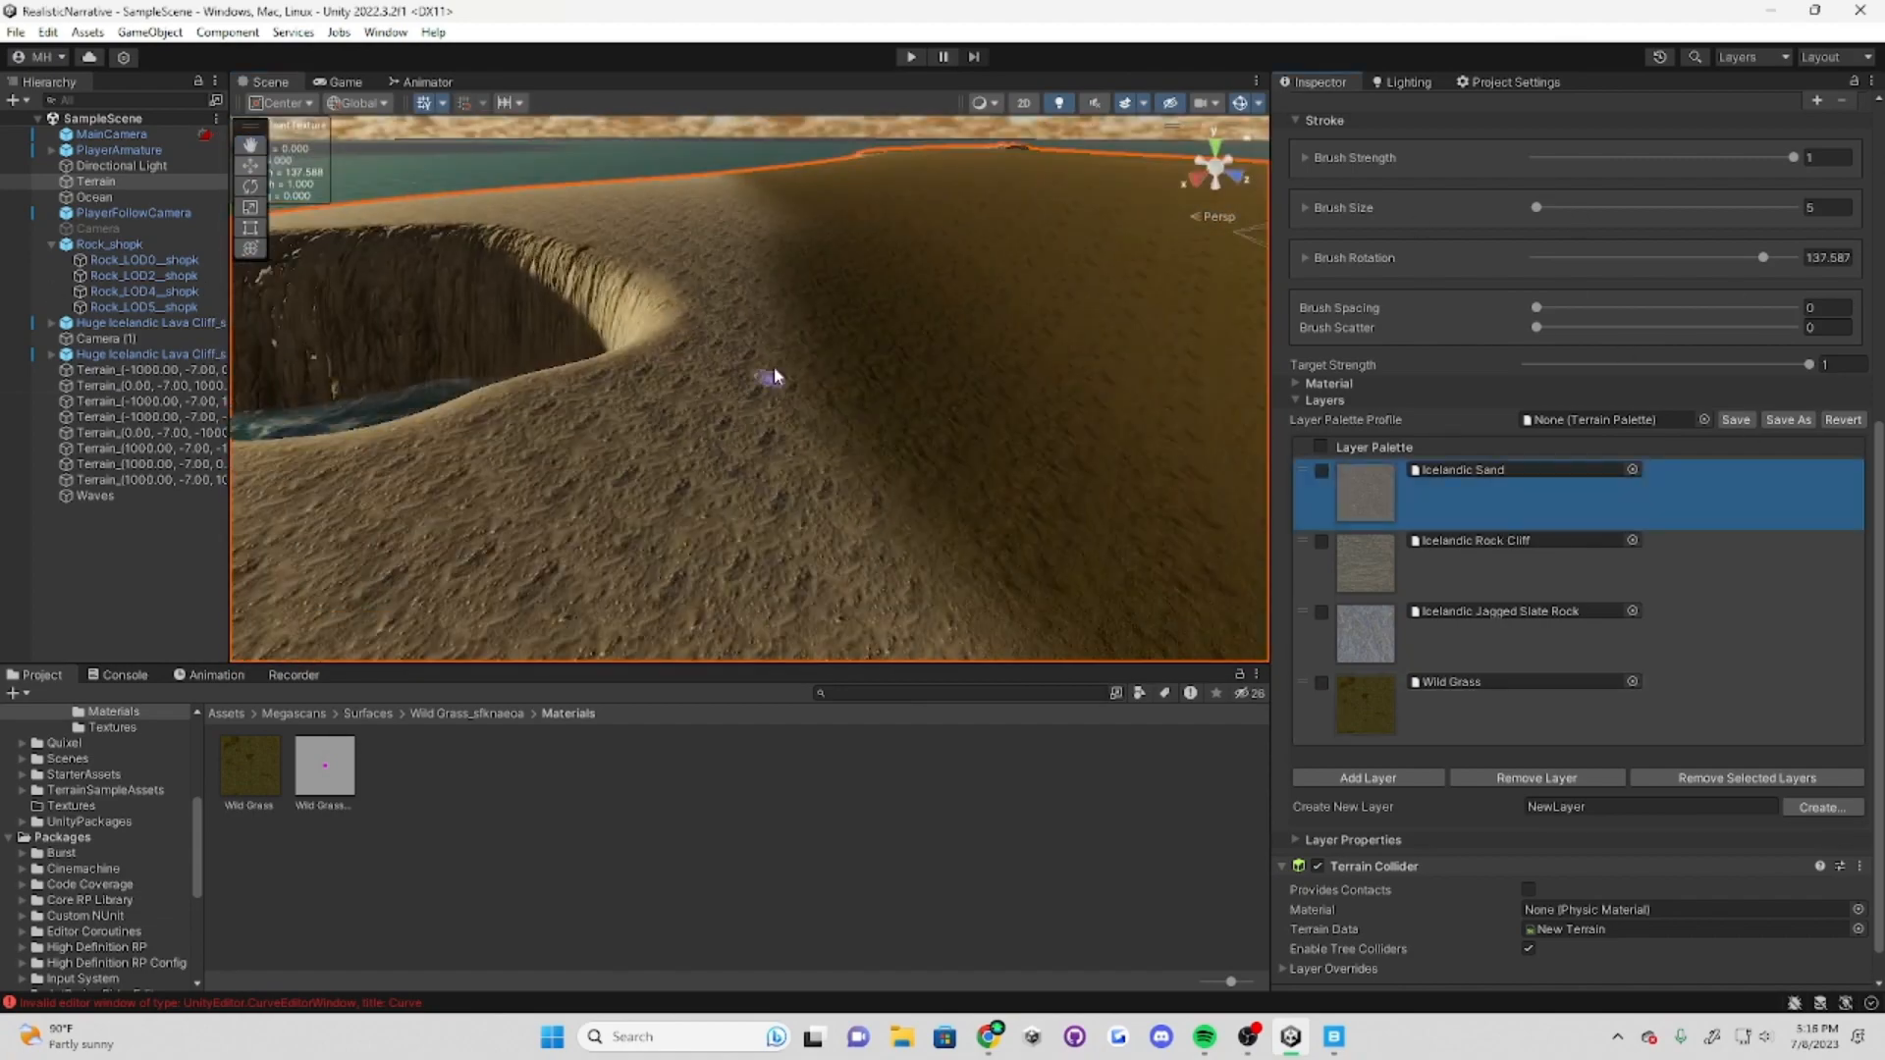
key("d")
key("s")
mouse_move(775, 376)
right_mouse_down()
mouse_move(816, 391)
mouse_move(737, 391)
mouse_move(1148, 412)
mouse_move(893, 219)
mouse_move(1447, 681)
right_mouse_up()
left_click(1443, 695)
right_click_drag(960, 547, 1506, 219)
left_click(345, 81)
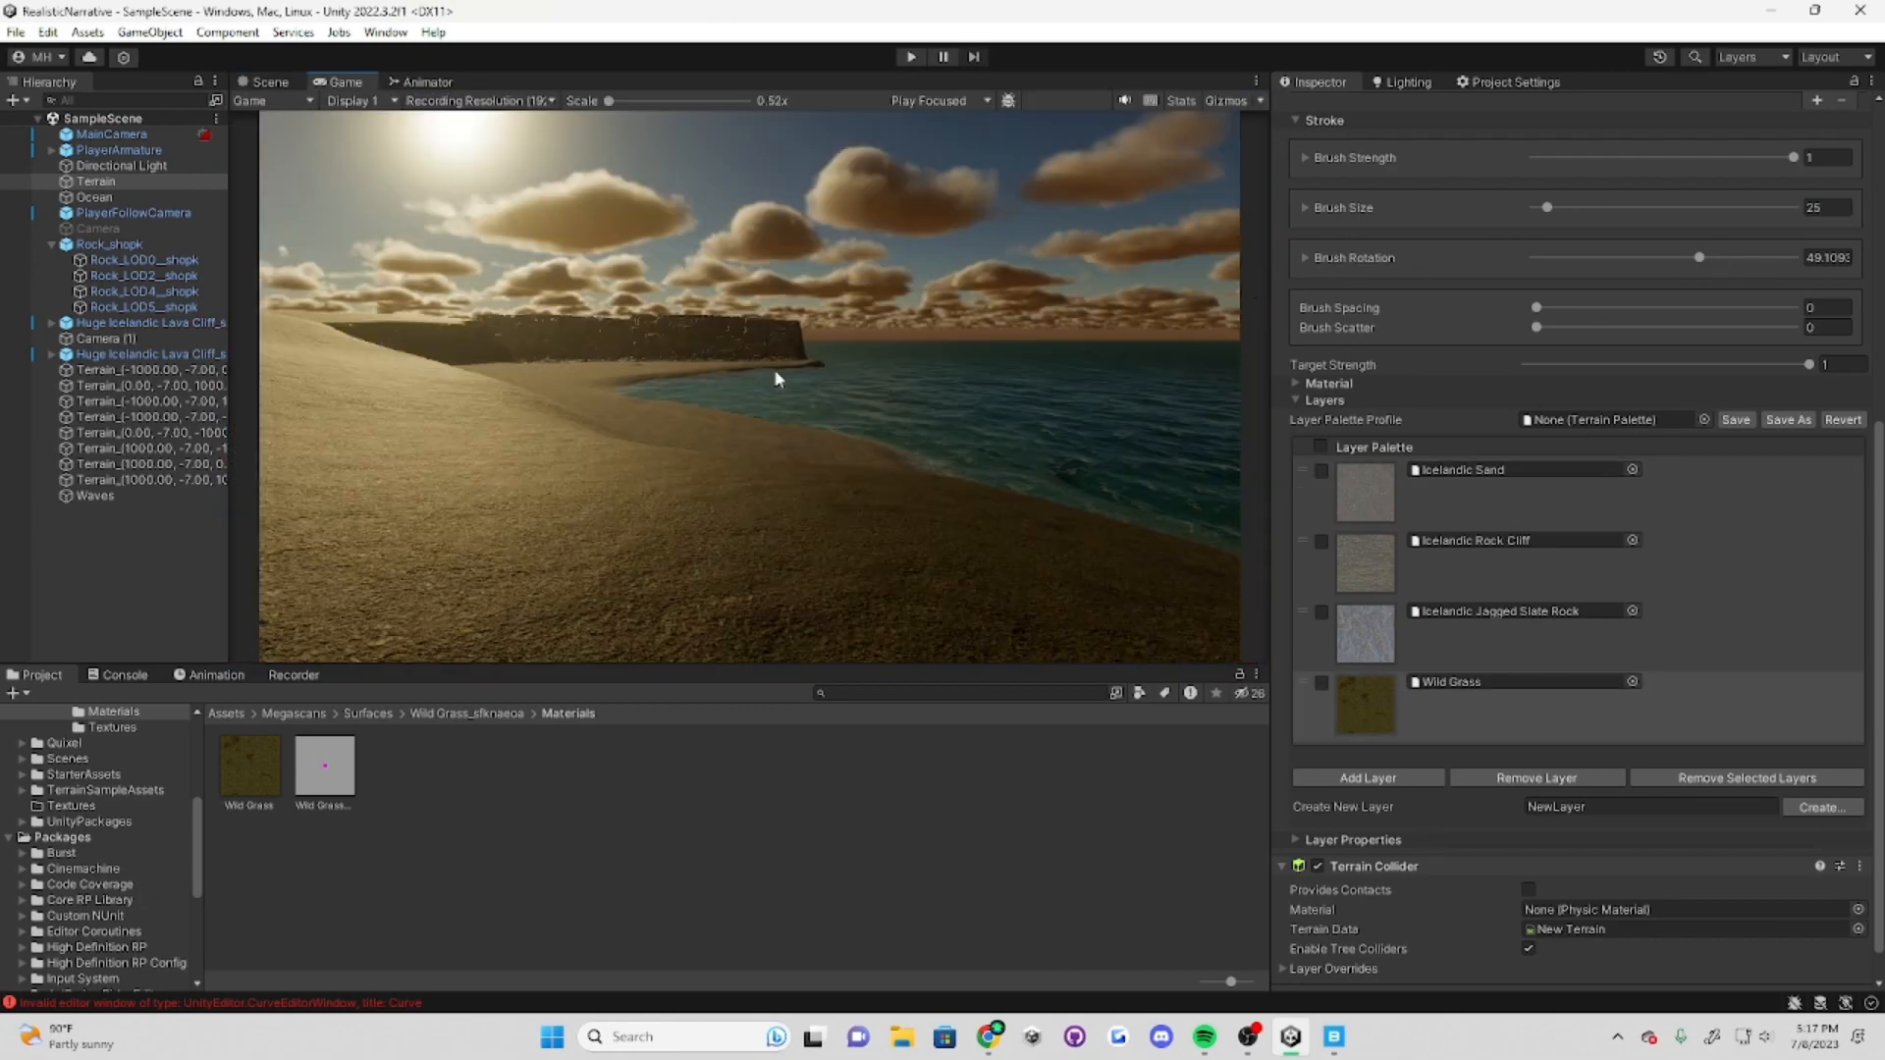
Step: Rotate the Directional Light to X 165 and Y 30 to change how the sun lights the coast
left_click(121, 165)
left_click_drag(1527, 202, 1561, 203)
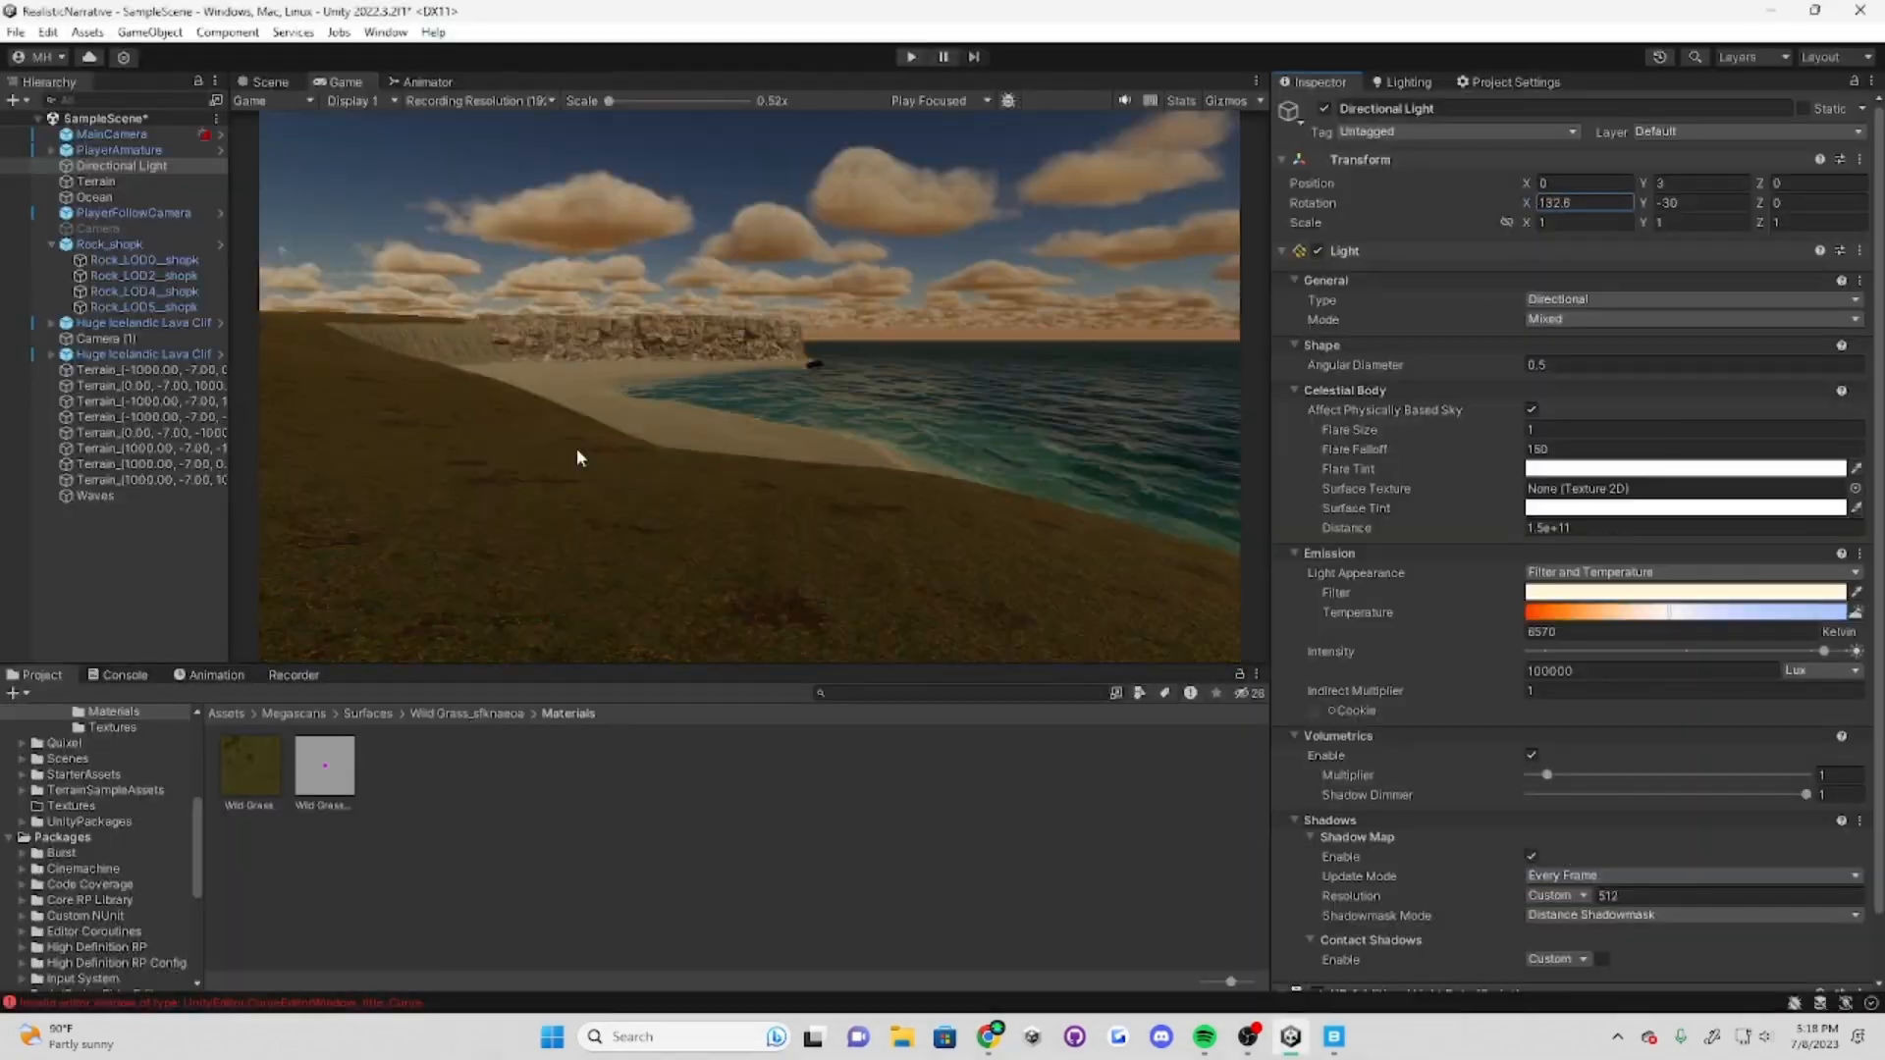
left_click_drag(576, 454, 938, 436)
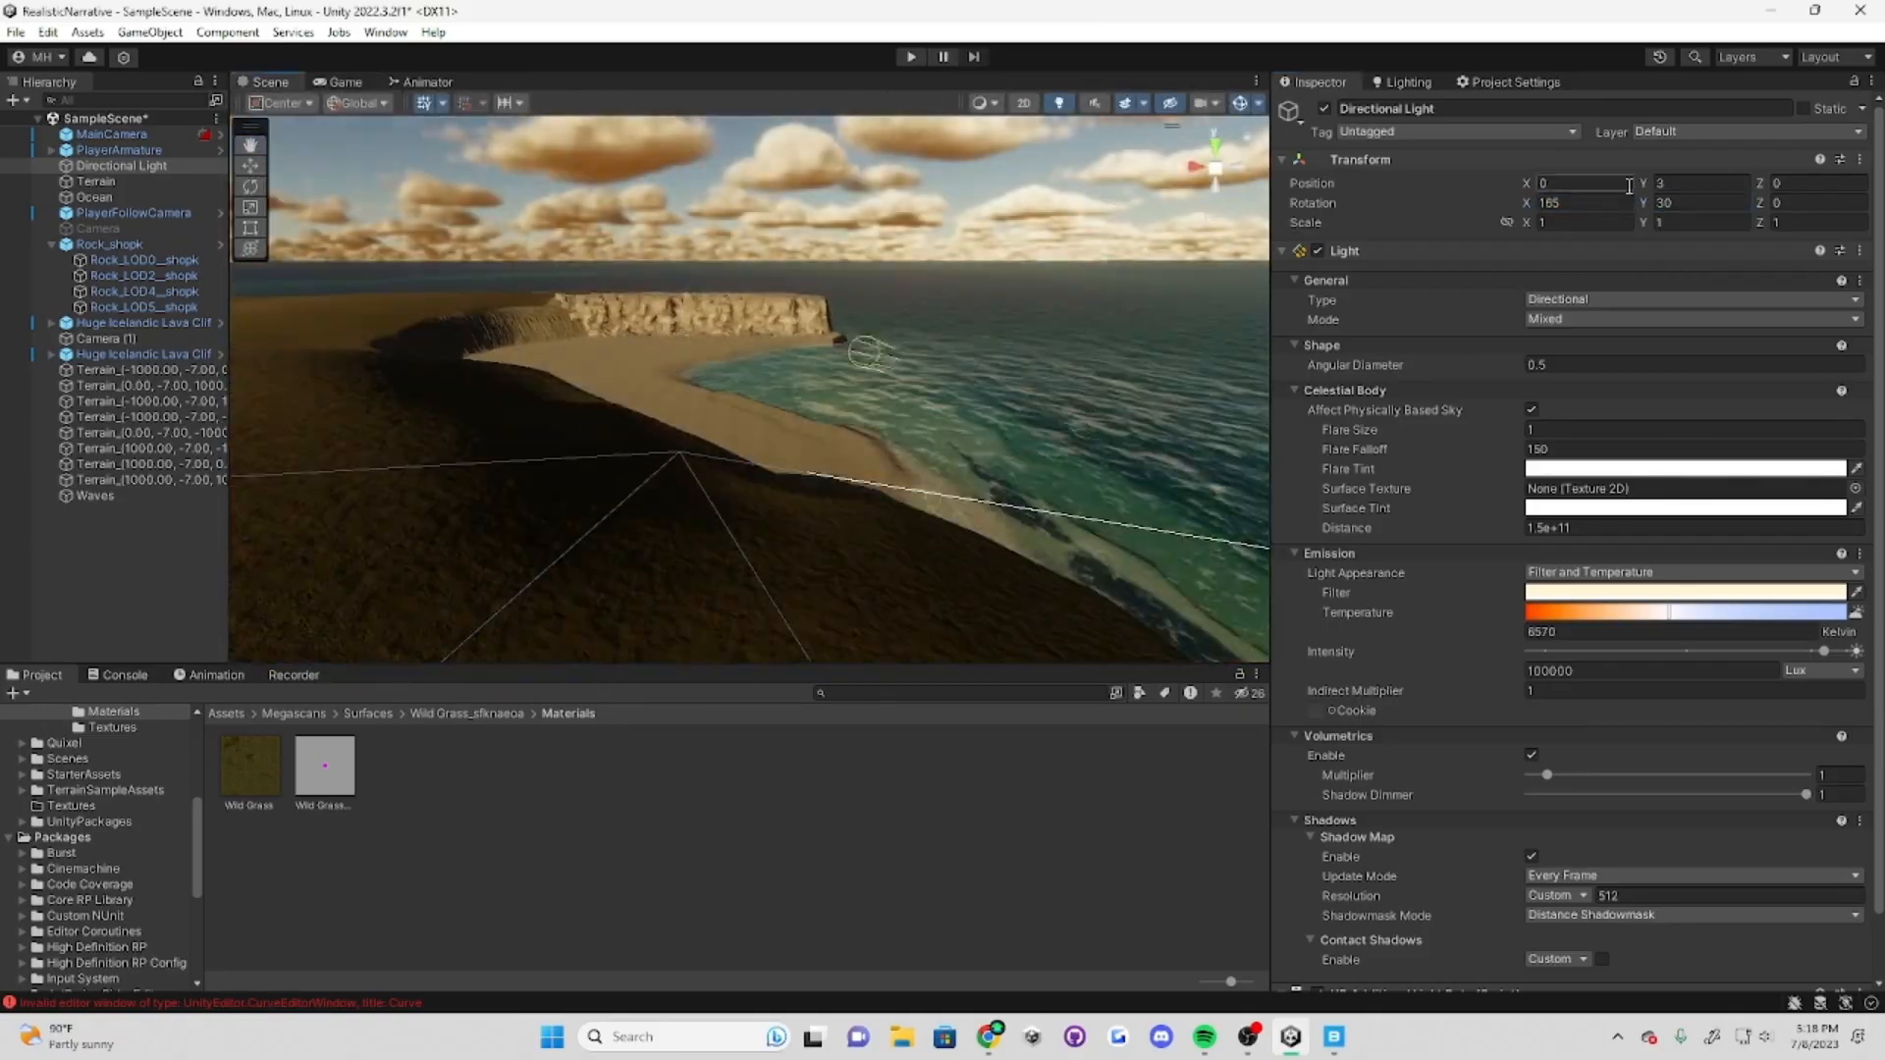
Step: Switch to Quixel Bridge and download the free Ribbon Grass 3D plant at 4K resolution
left_click(1334, 1037)
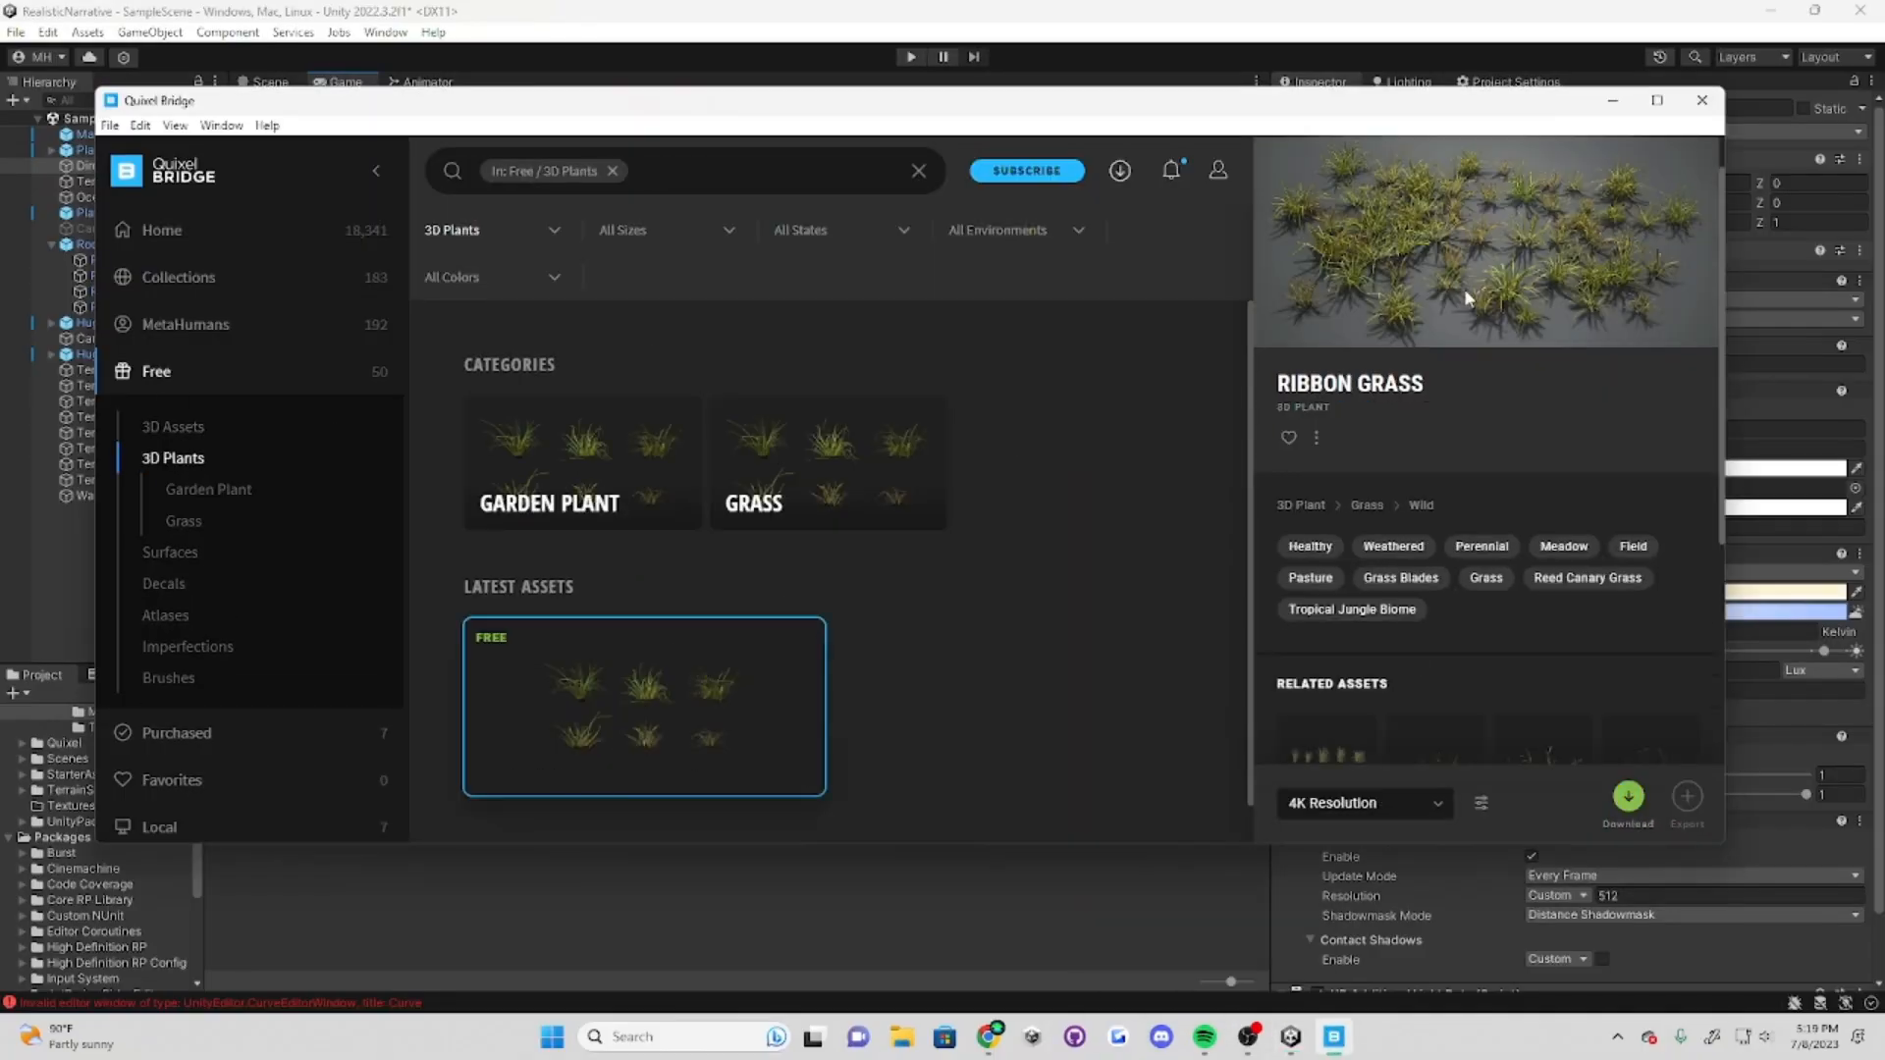
left_click(208, 489)
left_click(224, 520)
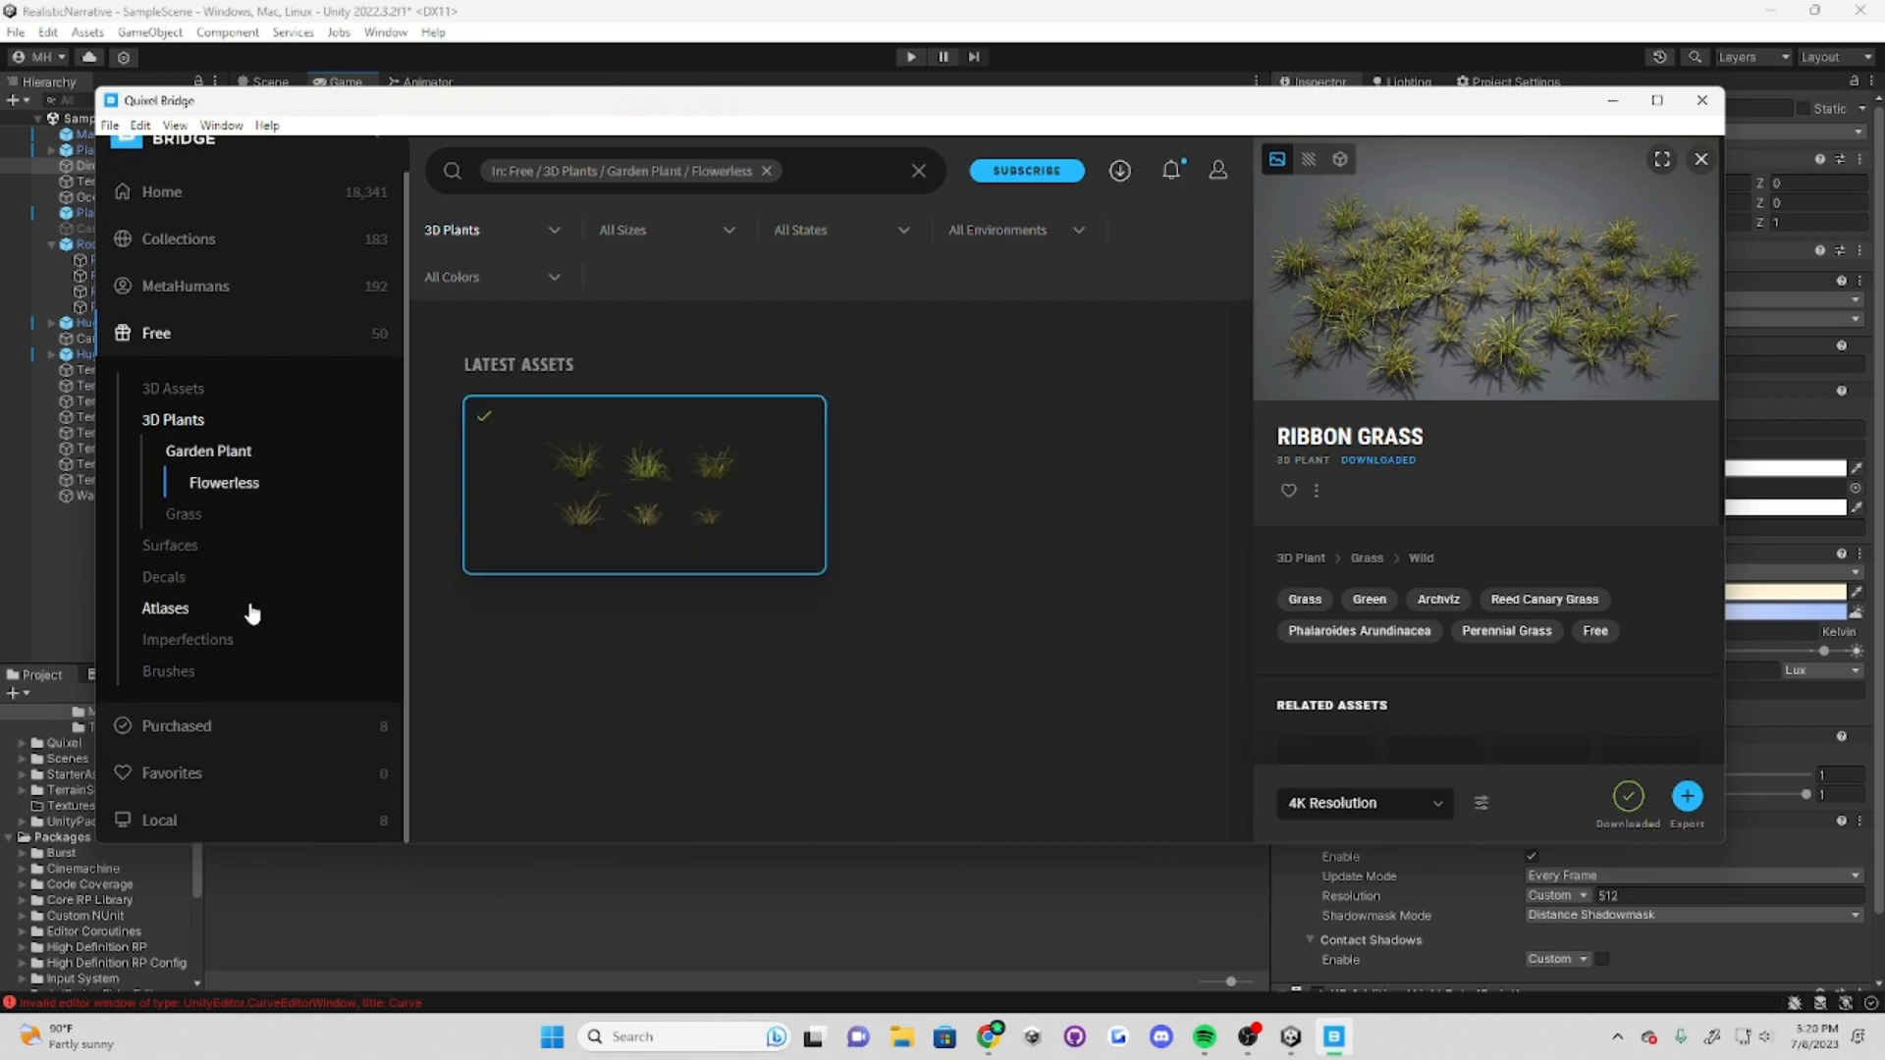
Step: Download the Broken Stump from the free Nature 3D assets at 4K resolution and export it to the Unity project
left_click(187, 640)
left_click(173, 422)
left_click(835, 462)
scroll(901, 598, "down", 3)
scroll(900, 598, "up", 2)
left_click(920, 592)
left_click(1628, 795)
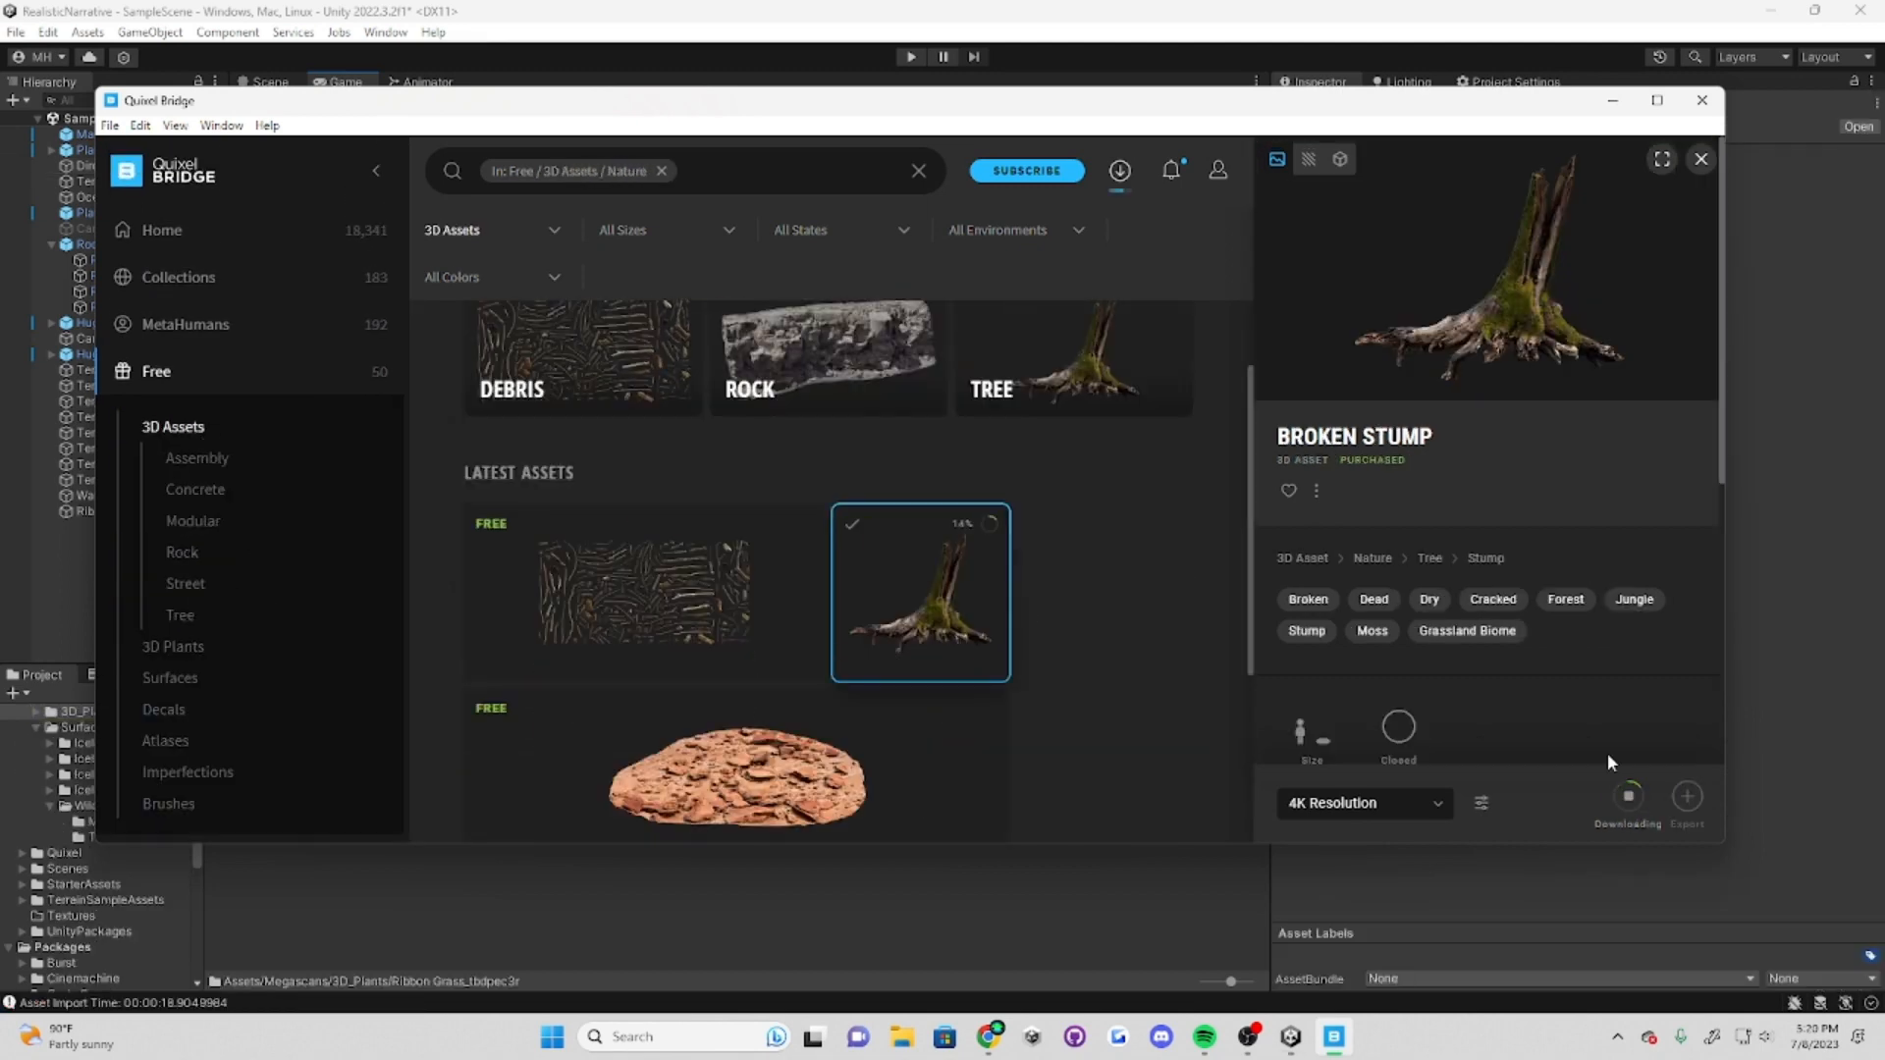
left_click(195, 489)
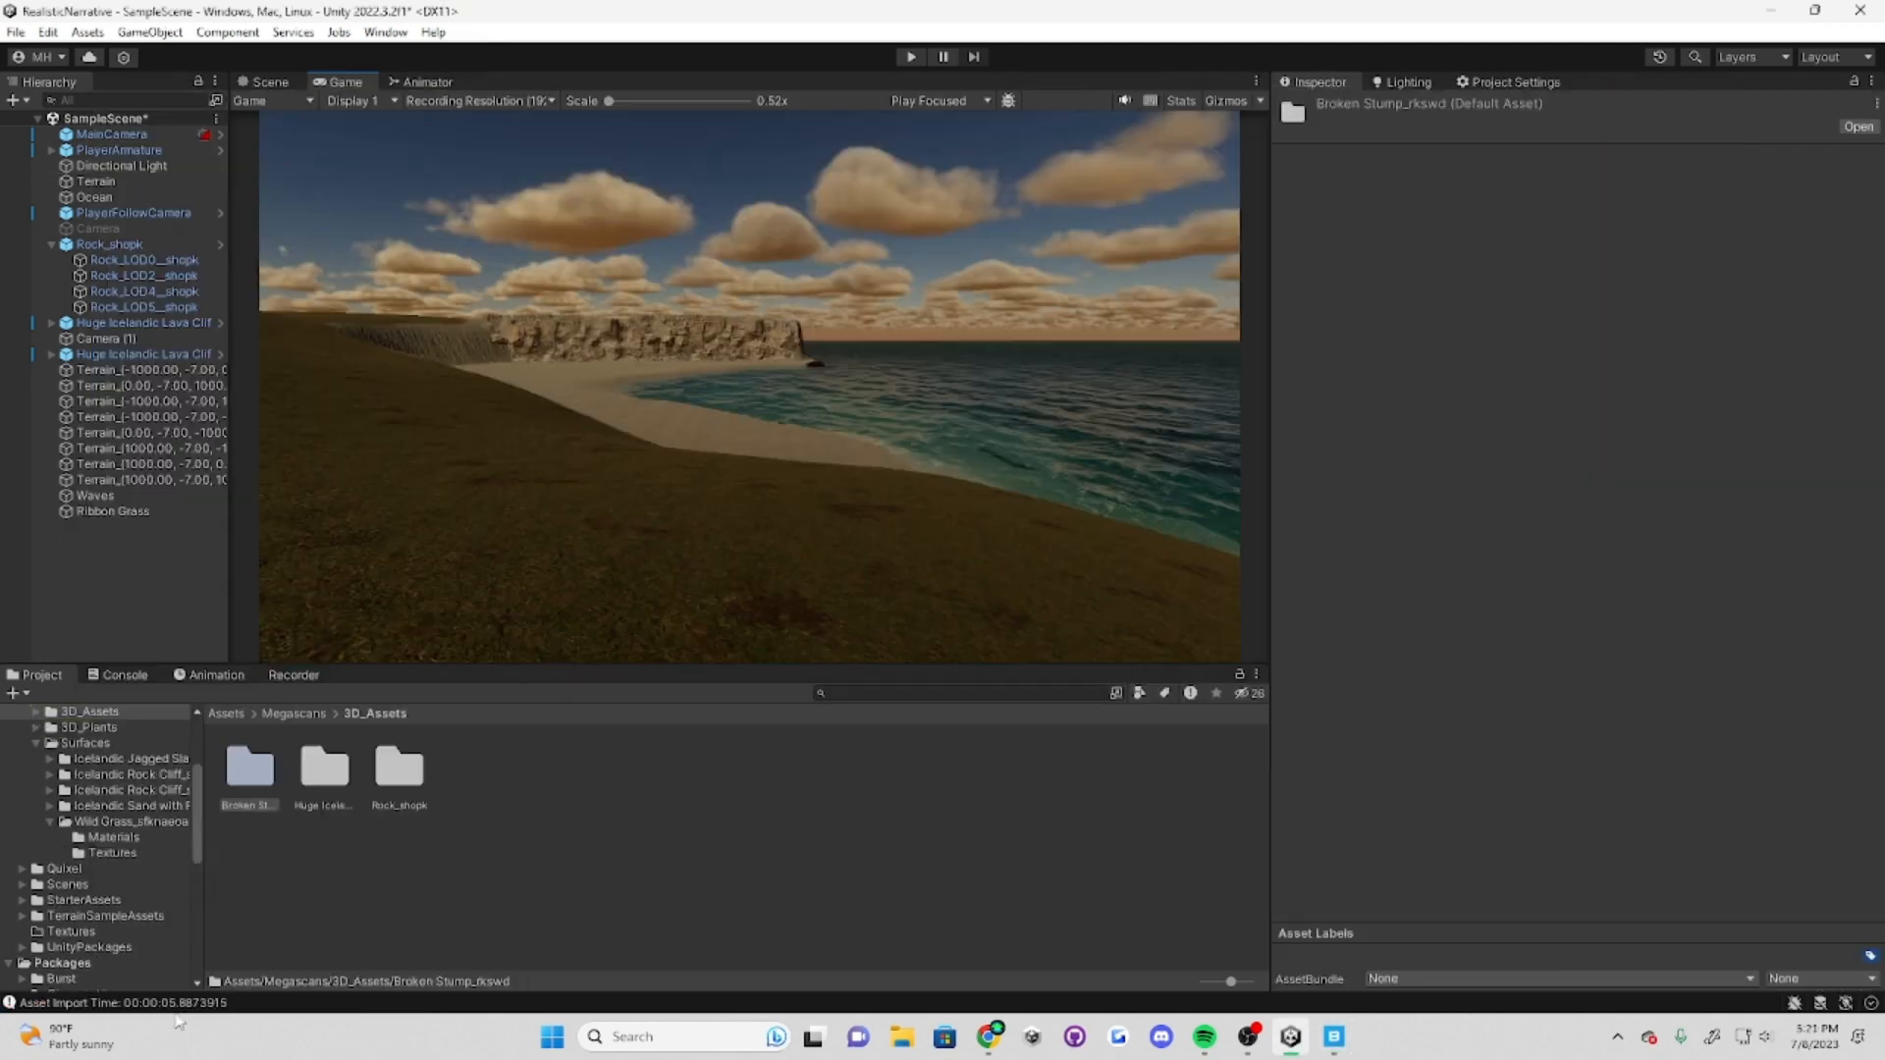
Step: Place the Ribbon Grass Var2 prefab on the grassy slope and inspect the plant's billboard albedo texture
double_click(250, 766)
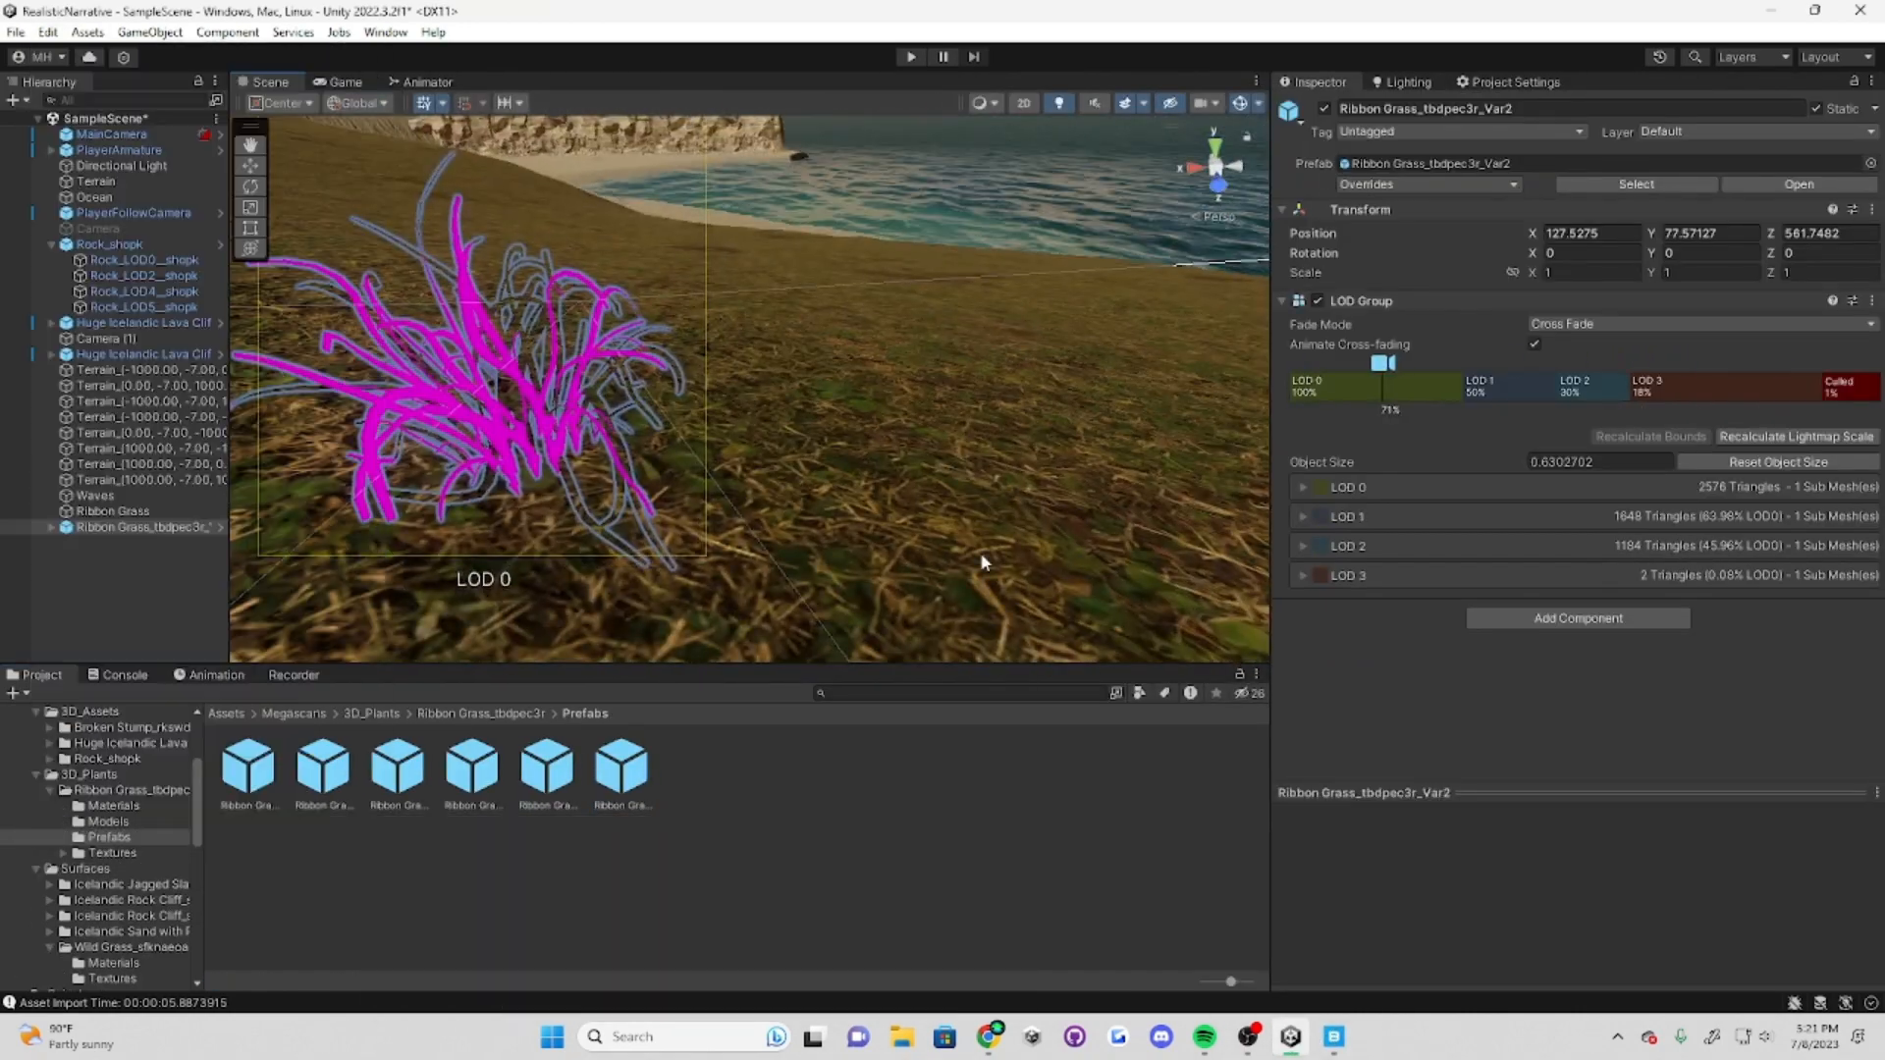
right_click_drag(981, 562, 903, 549)
left_click(112, 852)
double_click(249, 768)
left_click(265, 774)
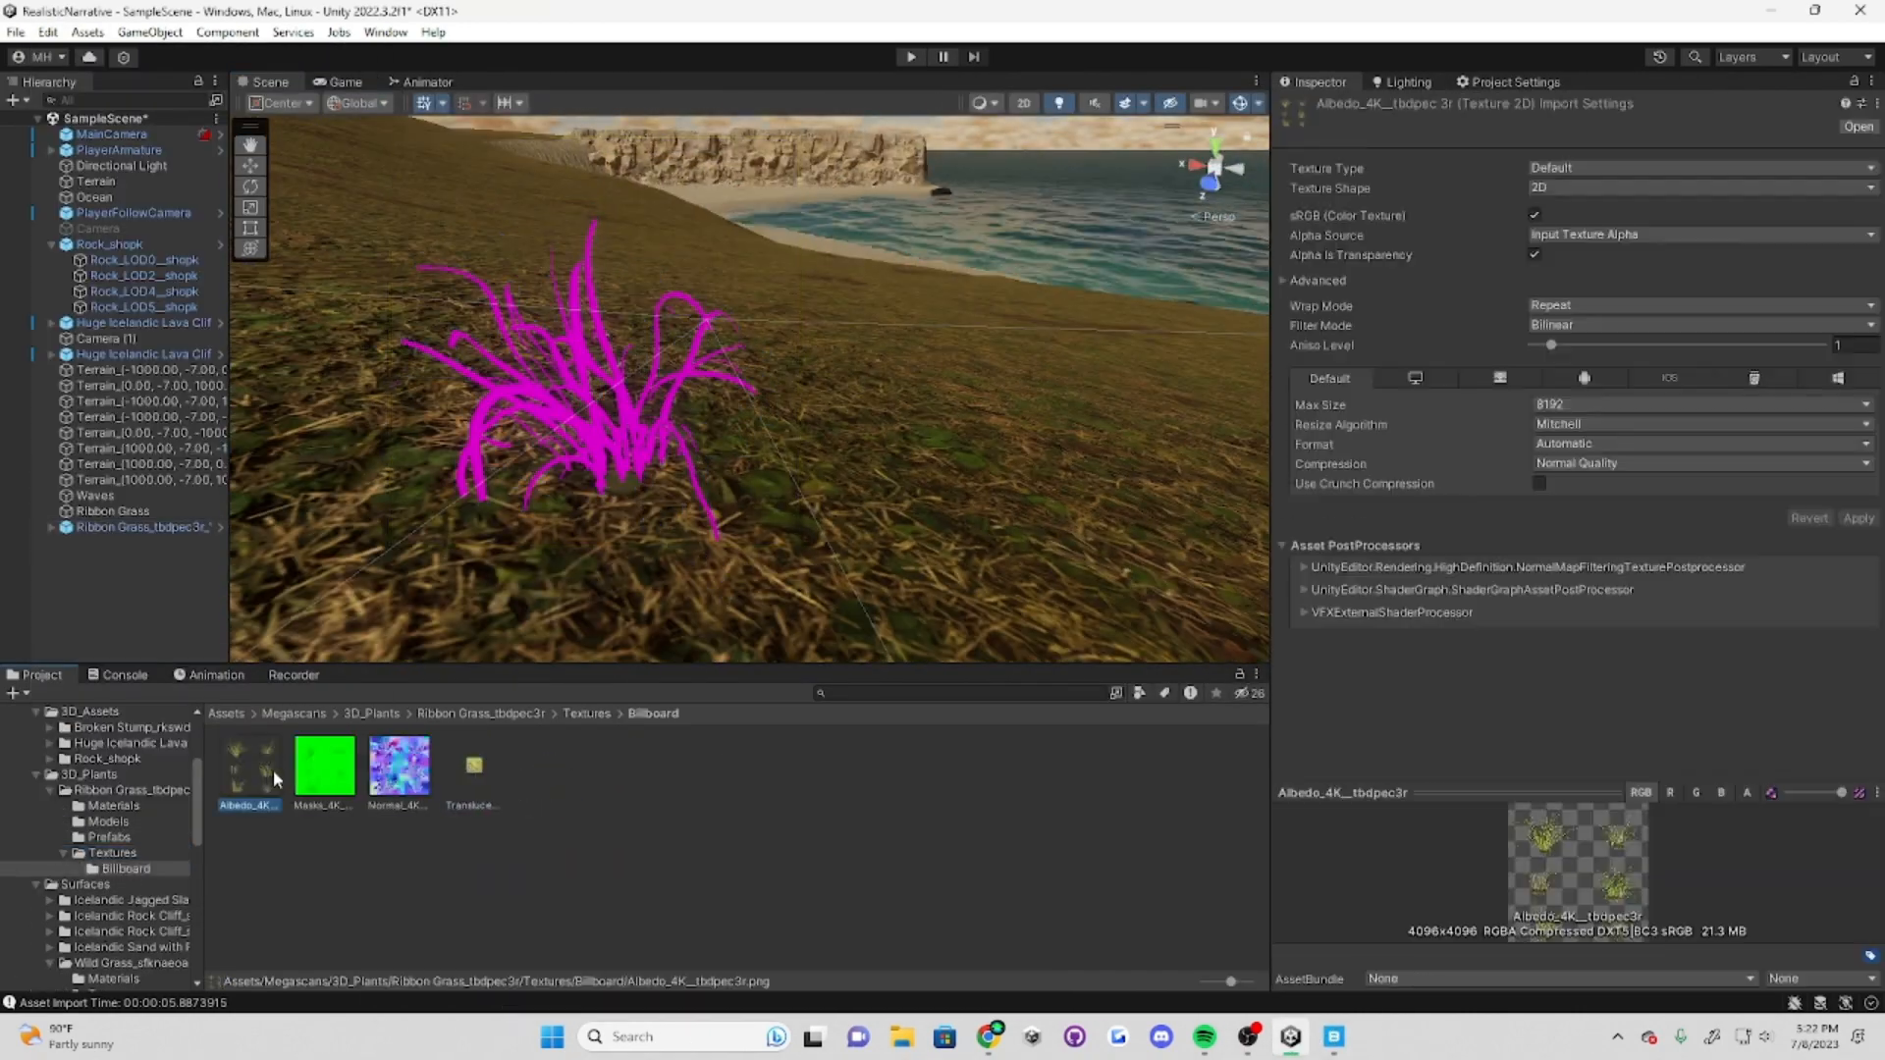
Step: Try the HDRP Decal and Lit shaders on the main Ribbon Grass material
left_click(113, 805)
left_click(251, 770)
left_click(1473, 126)
left_click(1473, 261)
left_click(1424, 256)
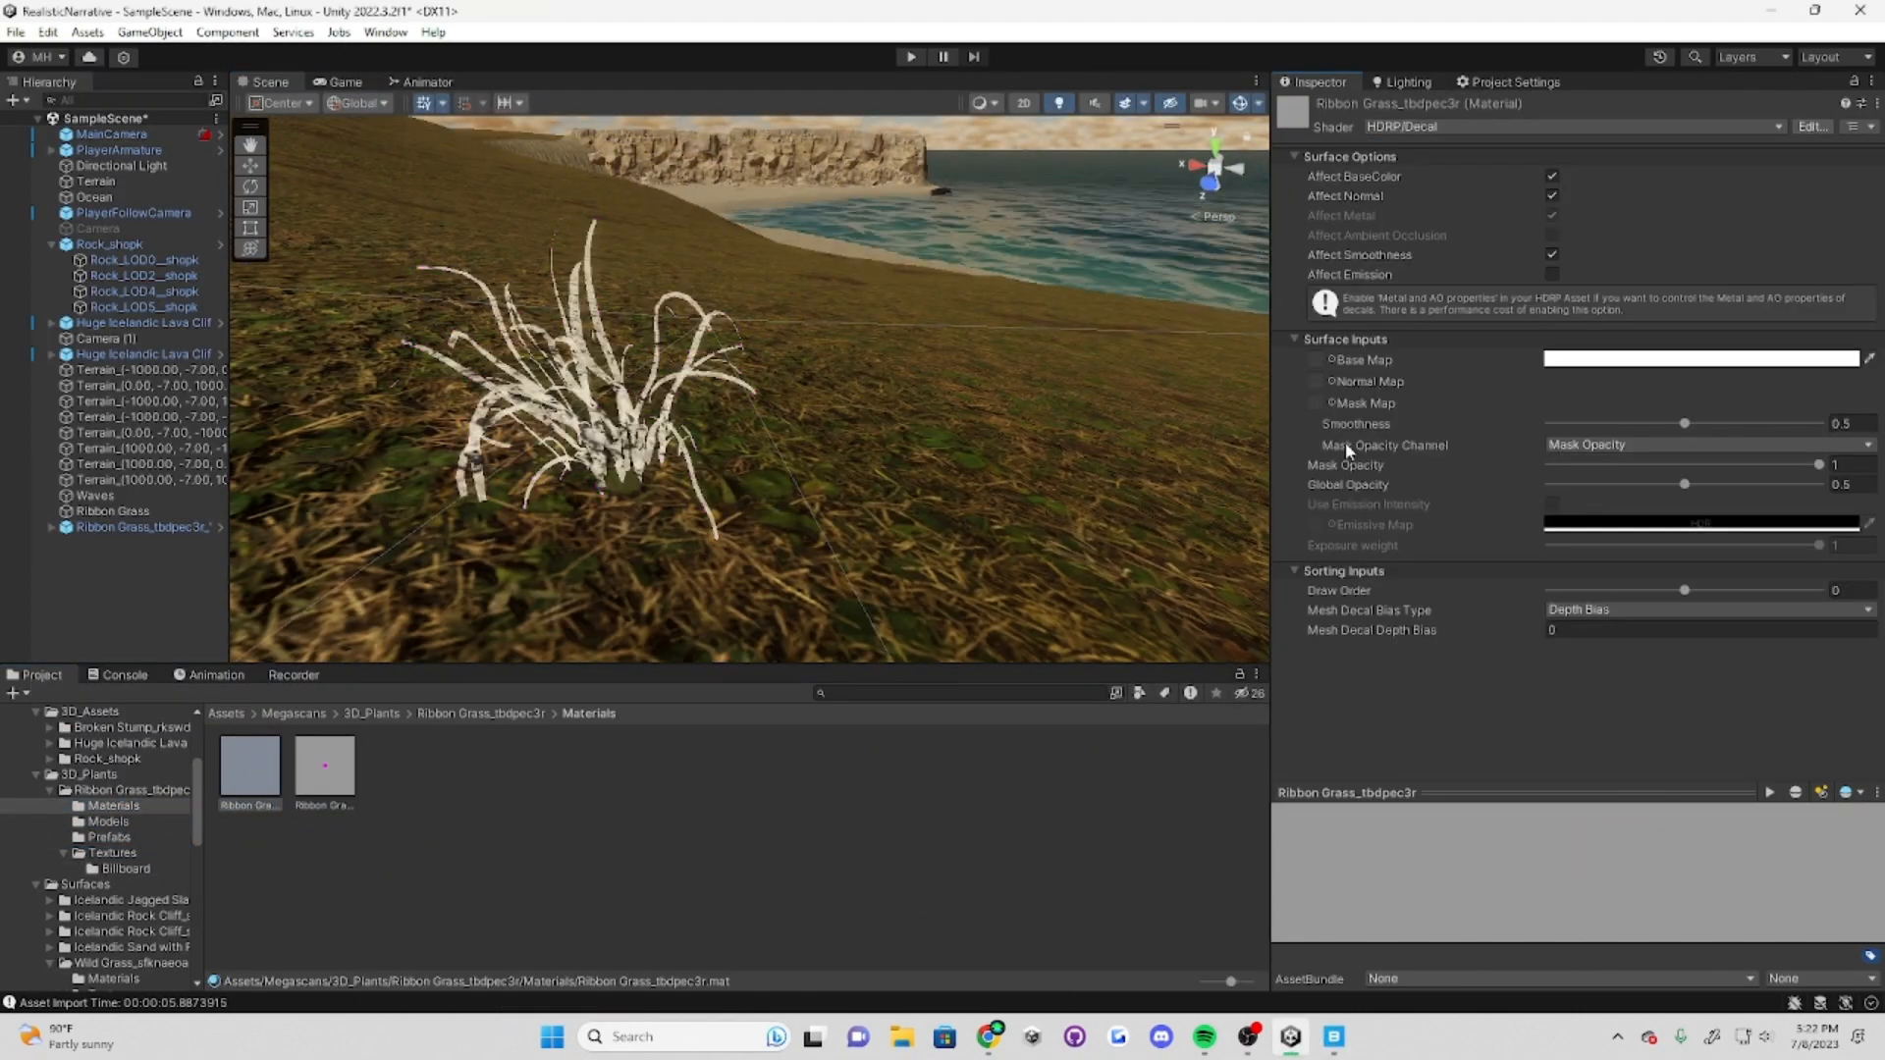
left_click(1423, 127)
left_click(1404, 373)
left_click(1414, 258)
Step: Assign the albedo, normal and mask textures to the Ribbon Grass material and set its shader to HDRP/Lit
left_click(112, 852)
left_click_drag(324, 766, 1316, 360)
left_click_drag(473, 766, 1316, 381)
left_click_drag(398, 766, 1315, 424)
right_click_drag(714, 442, 884, 324)
left_click(1522, 127)
left_click(1411, 375)
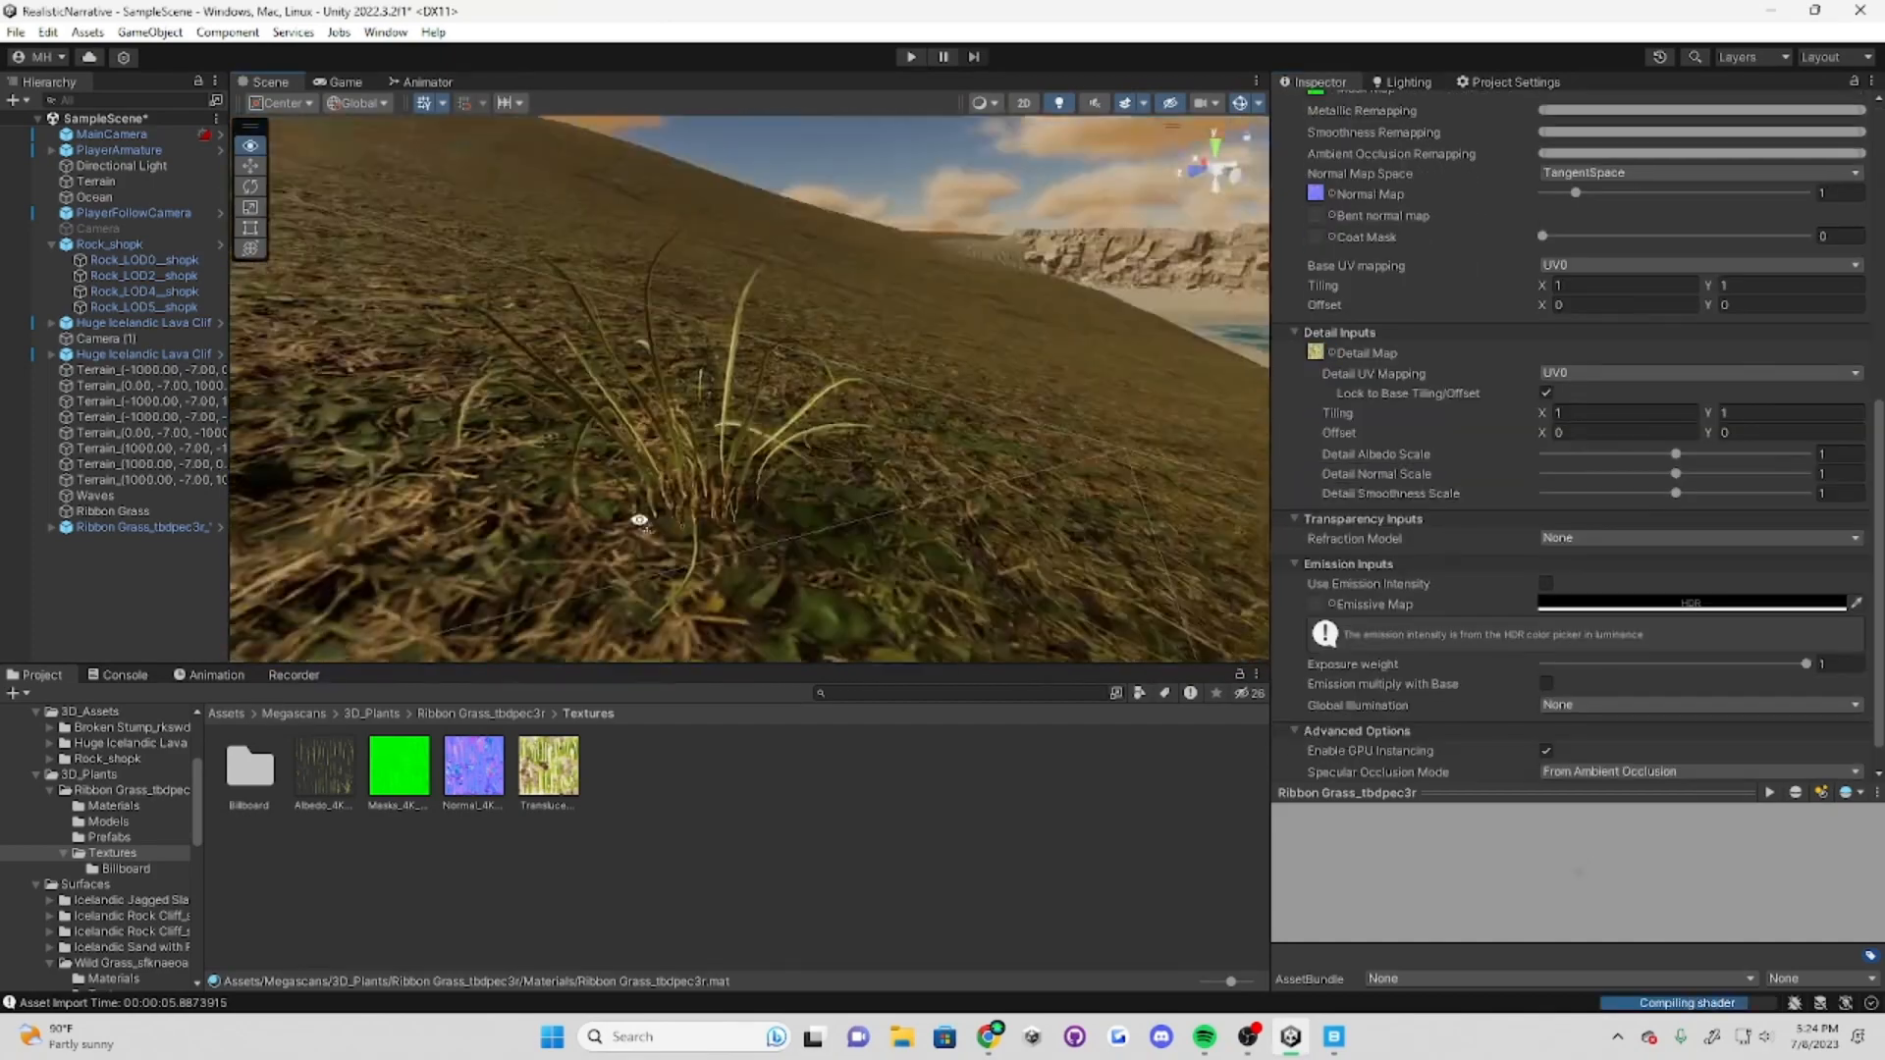
Step: Configure the Ribbon Grass material as an opaque, double-sided surface without a Detail Map
right_click_drag(631, 504, 715, 580)
key("s")
scroll(1424, 560, "up", 8)
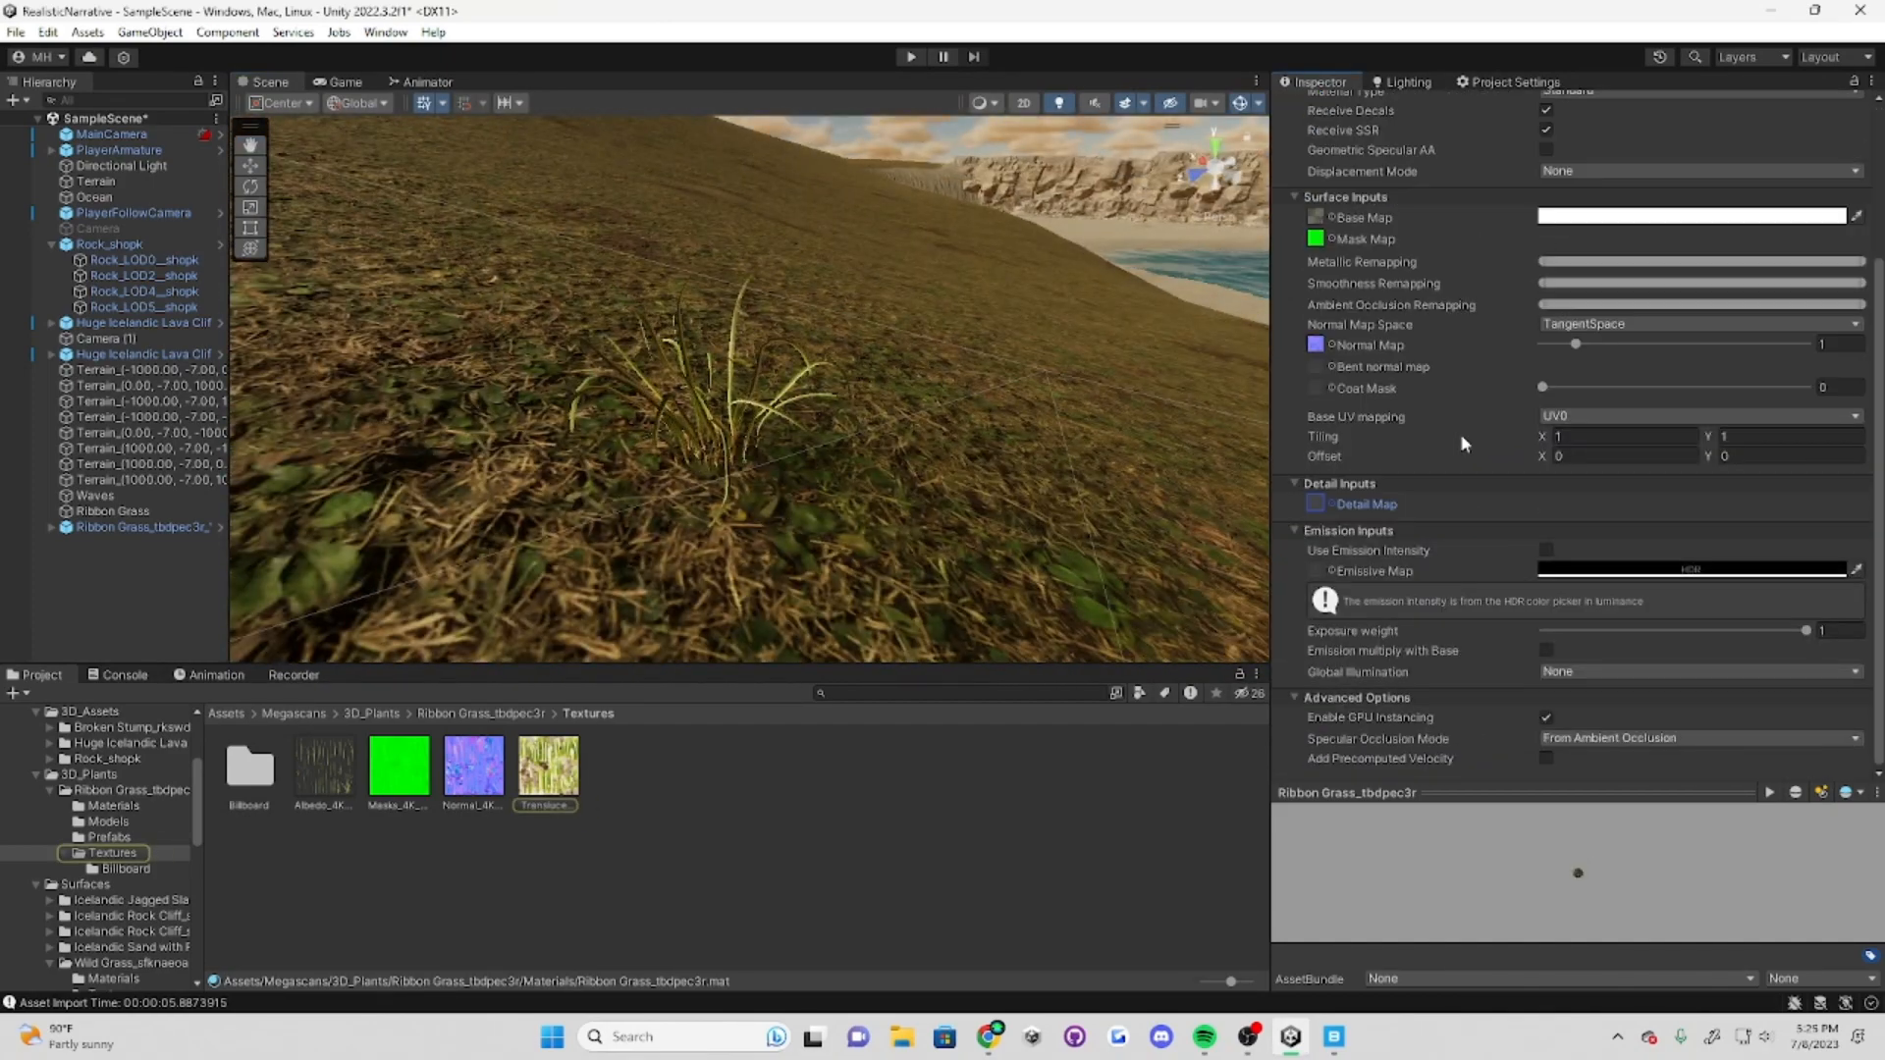
scroll(1461, 444, "up", 8)
right_click_drag(746, 412, 841, 299)
left_click(1547, 257)
left_click(1547, 257)
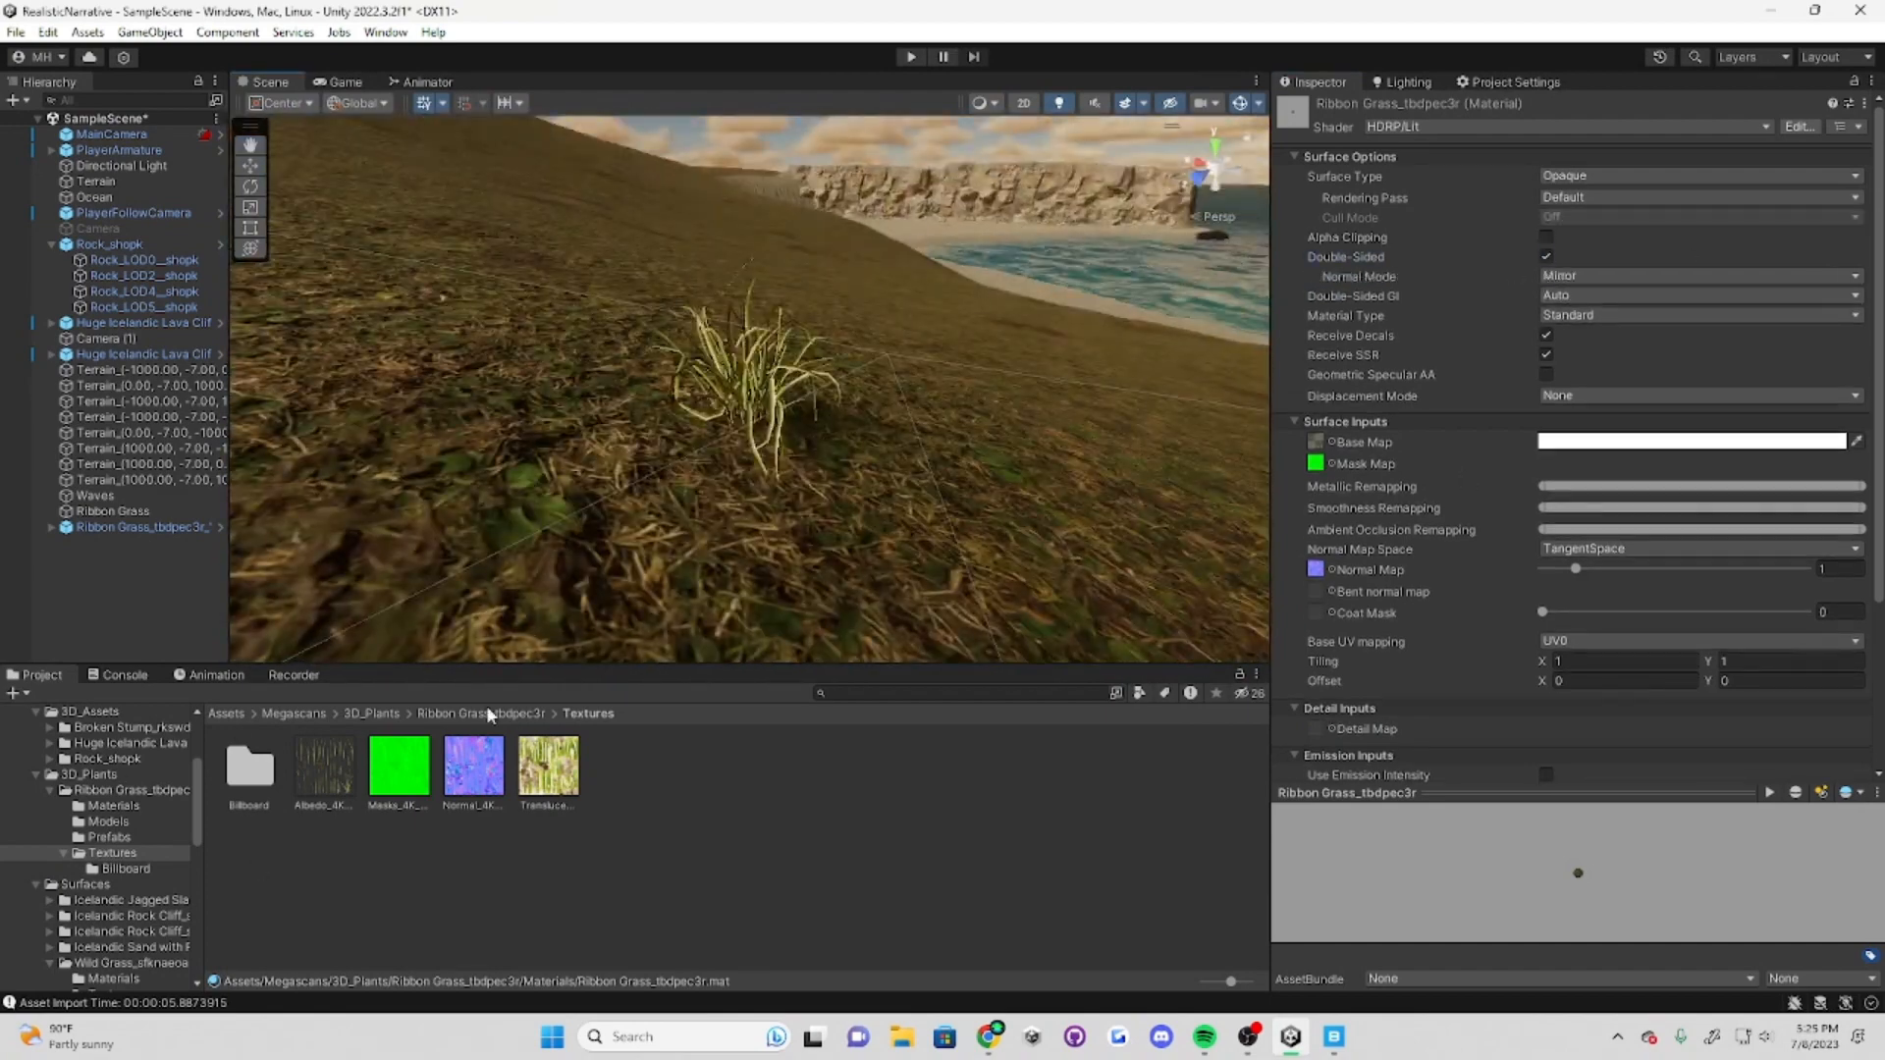
Step: Set the Ribbon Grass Billboard material to HDRP/Lit and assign its base, mask and normal maps from the Billboard textures
left_click(113, 805)
left_click(325, 770)
left_click(1424, 127)
left_click(1410, 257)
left_click(1410, 290)
left_click(125, 868)
left_click_drag(315, 782, 1316, 463)
Step: Try the HDRP/TerrainLit shader on the Ribbon Grass Billboard material and switch it back to HDRP/Lit
left_click(1540, 127)
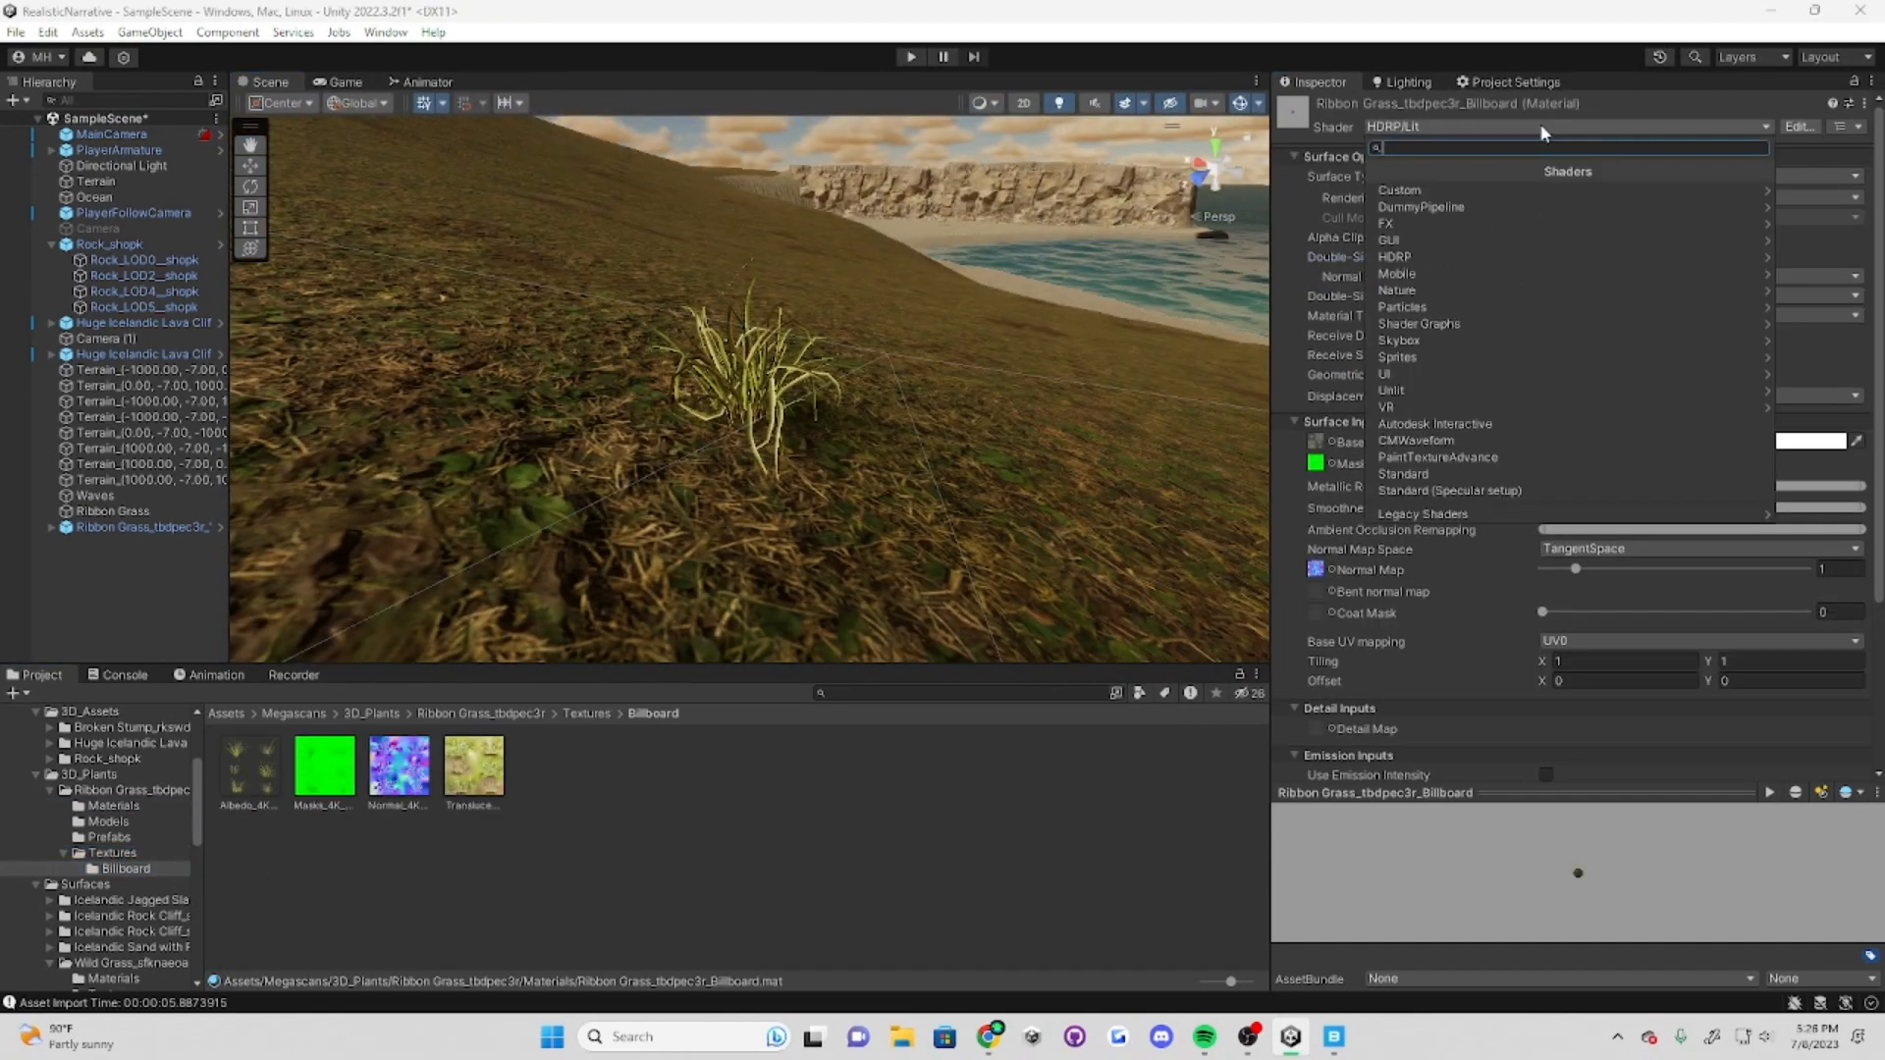
left_click(1443, 256)
left_click(1405, 423)
left_click(1571, 126)
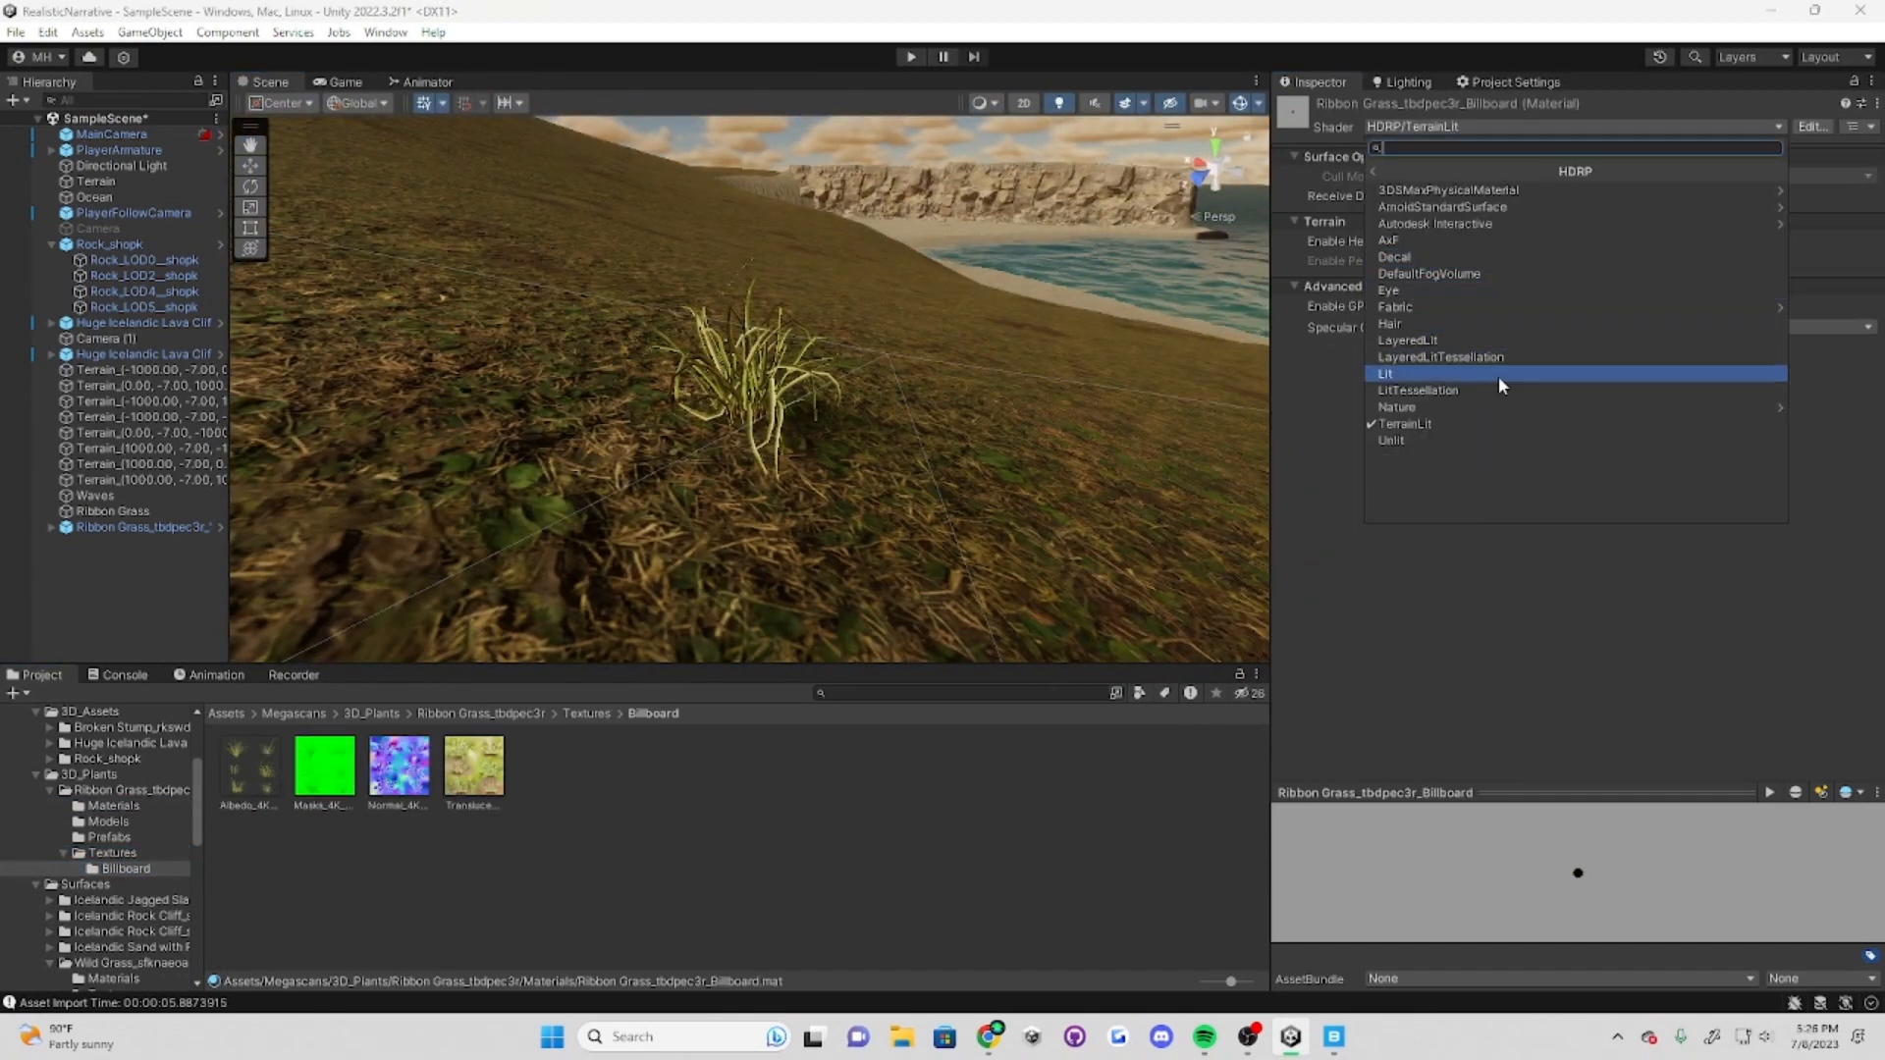
left_click(1499, 383)
Step: Enable Alpha Clipping on the Ribbon Grass Billboard material with a threshold of 0.5
right_click_drag(687, 324, 714, 290)
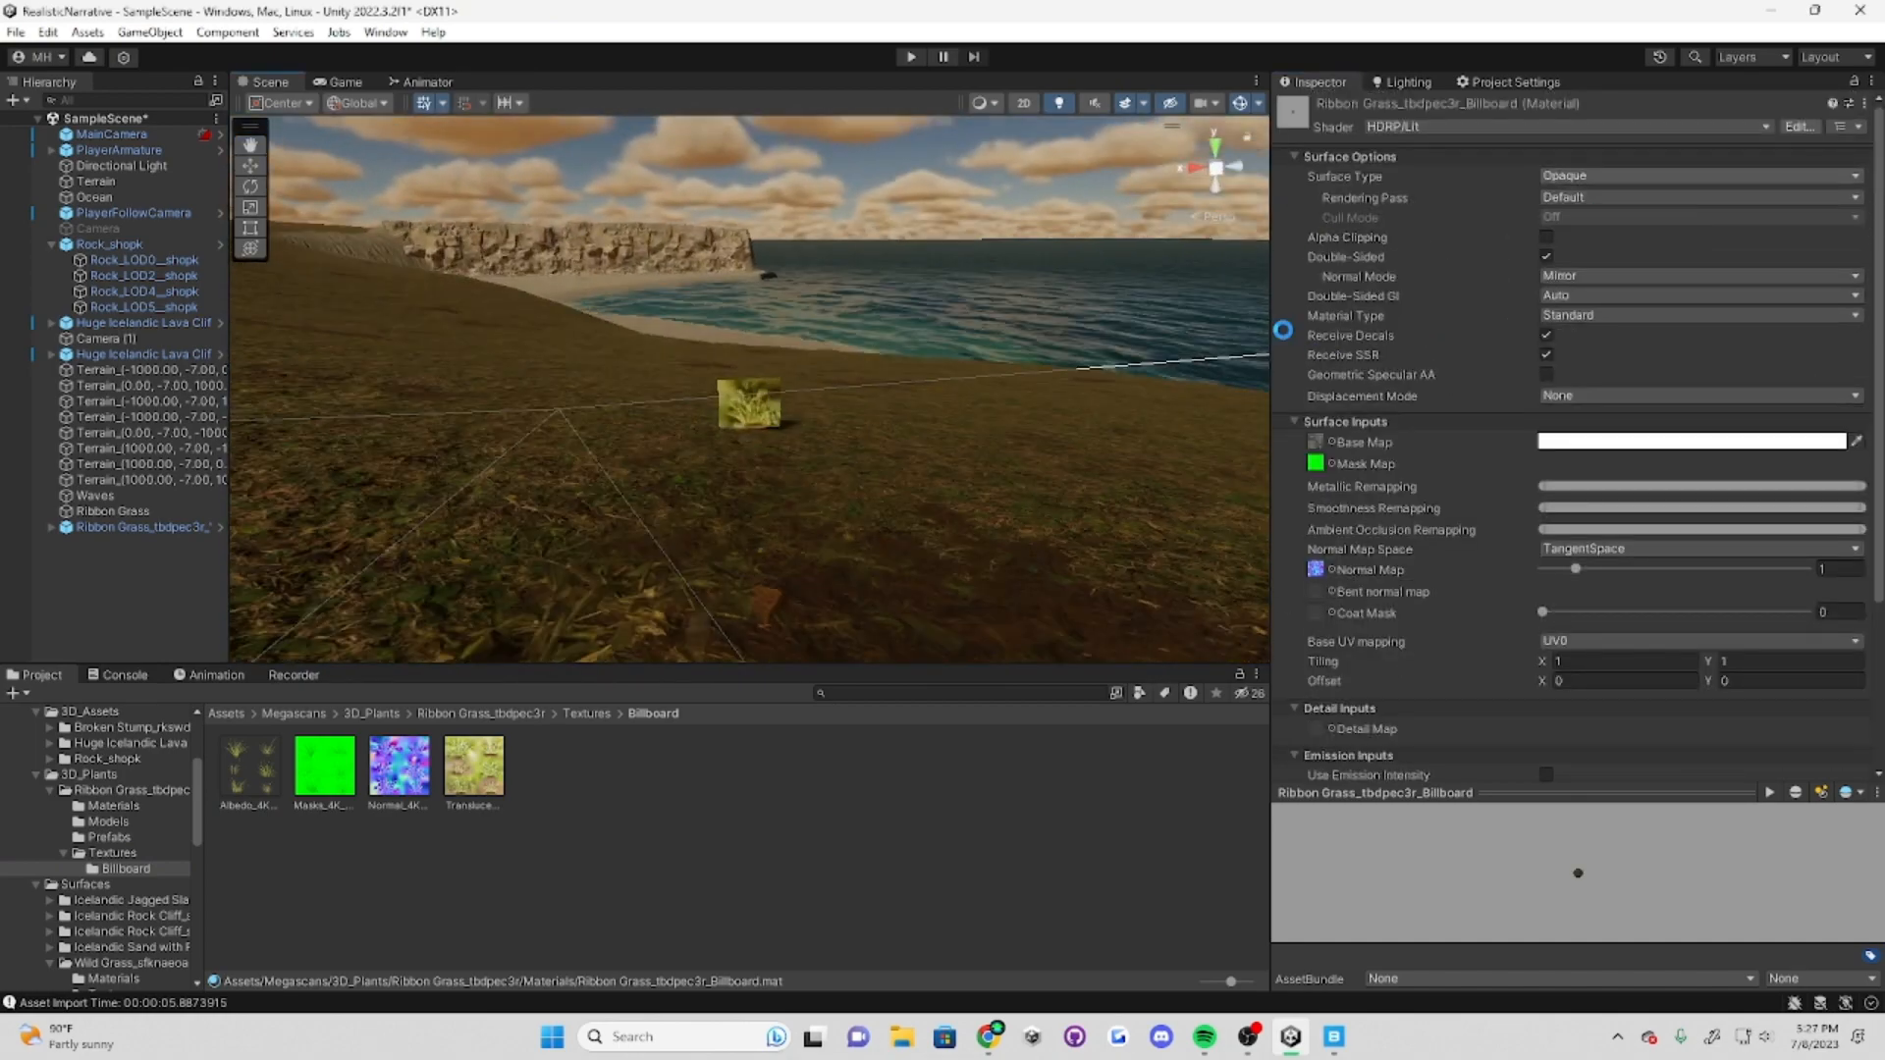
left_click(1547, 237)
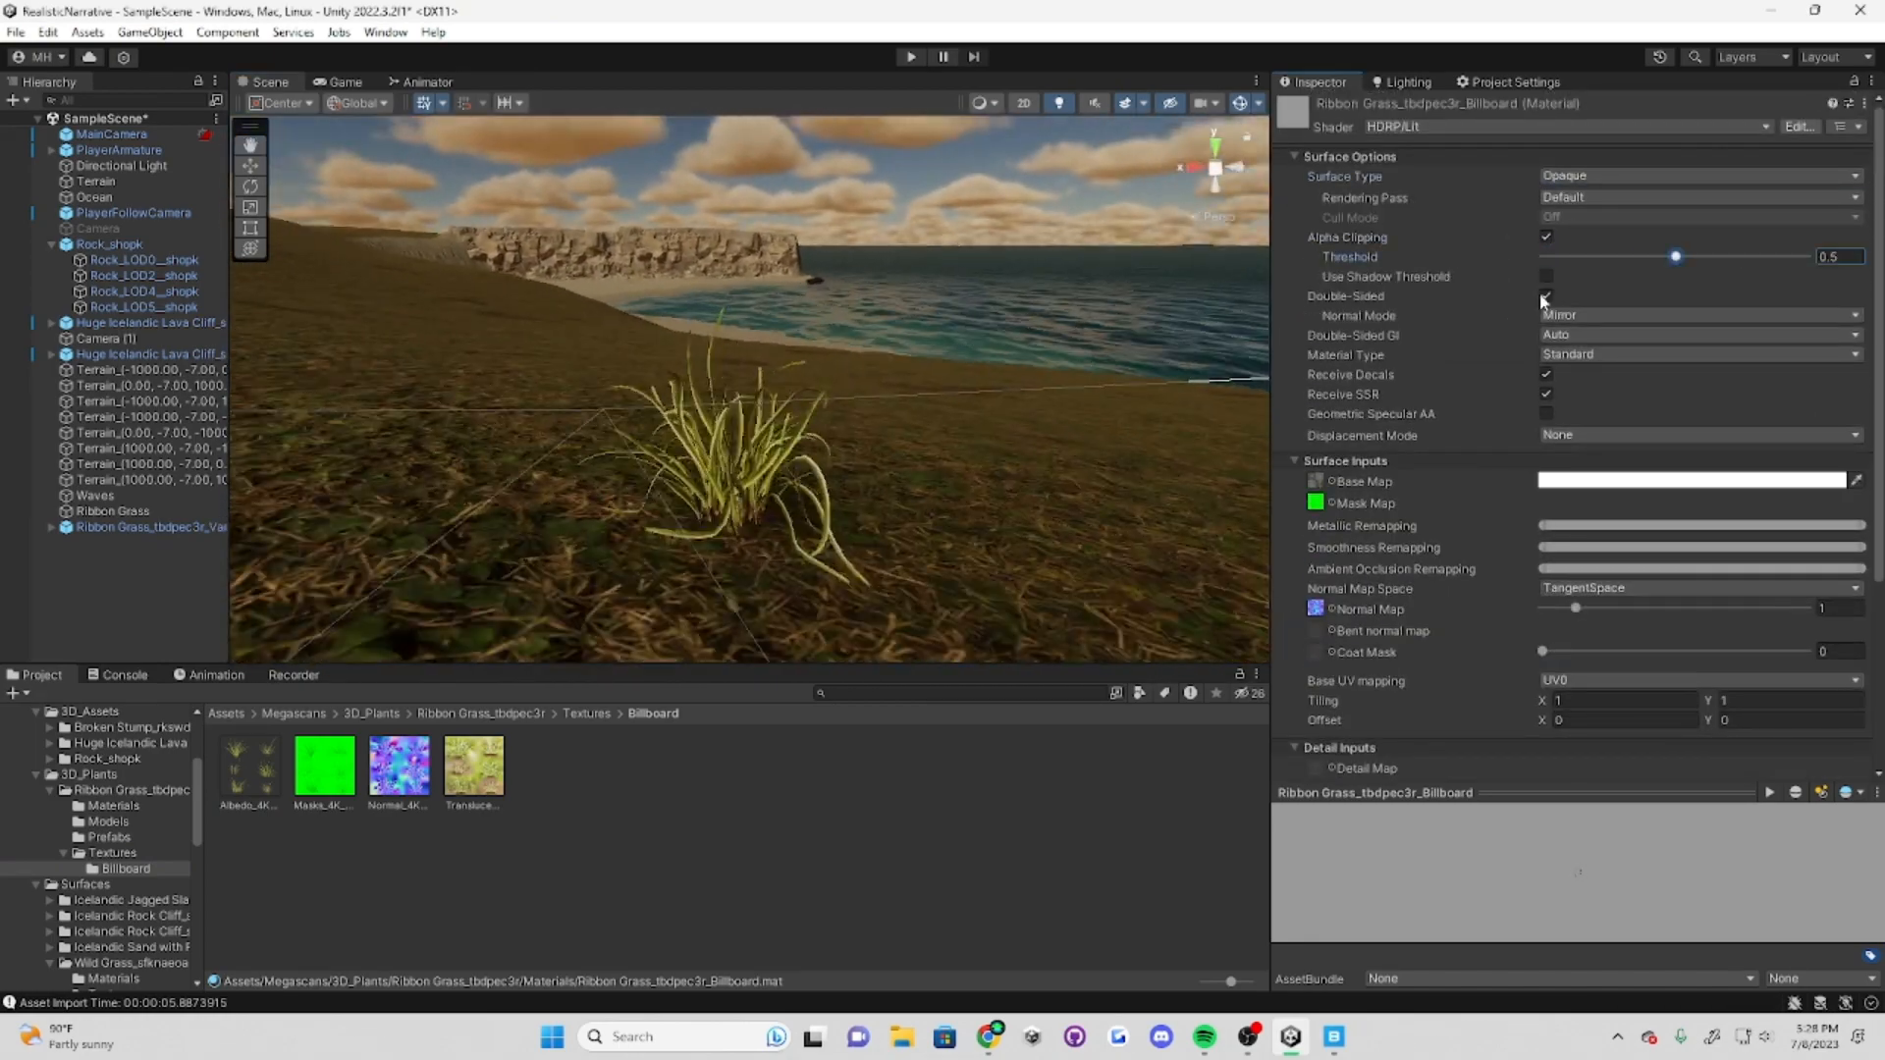
right_click_drag(746, 392, 880, 476)
Step: Delete the Waves object and both Ribbon Grass objects from the scene
left_click(687, 472)
left_click(160, 527)
left_click(118, 495, "shift")
key("Delete")
Step: Try to use the Ribbon Grass Var2 prefab as a new detail mesh for the terrain
left_click(441, 511)
left_click(1605, 282)
scroll(1392, 589, "down", 5)
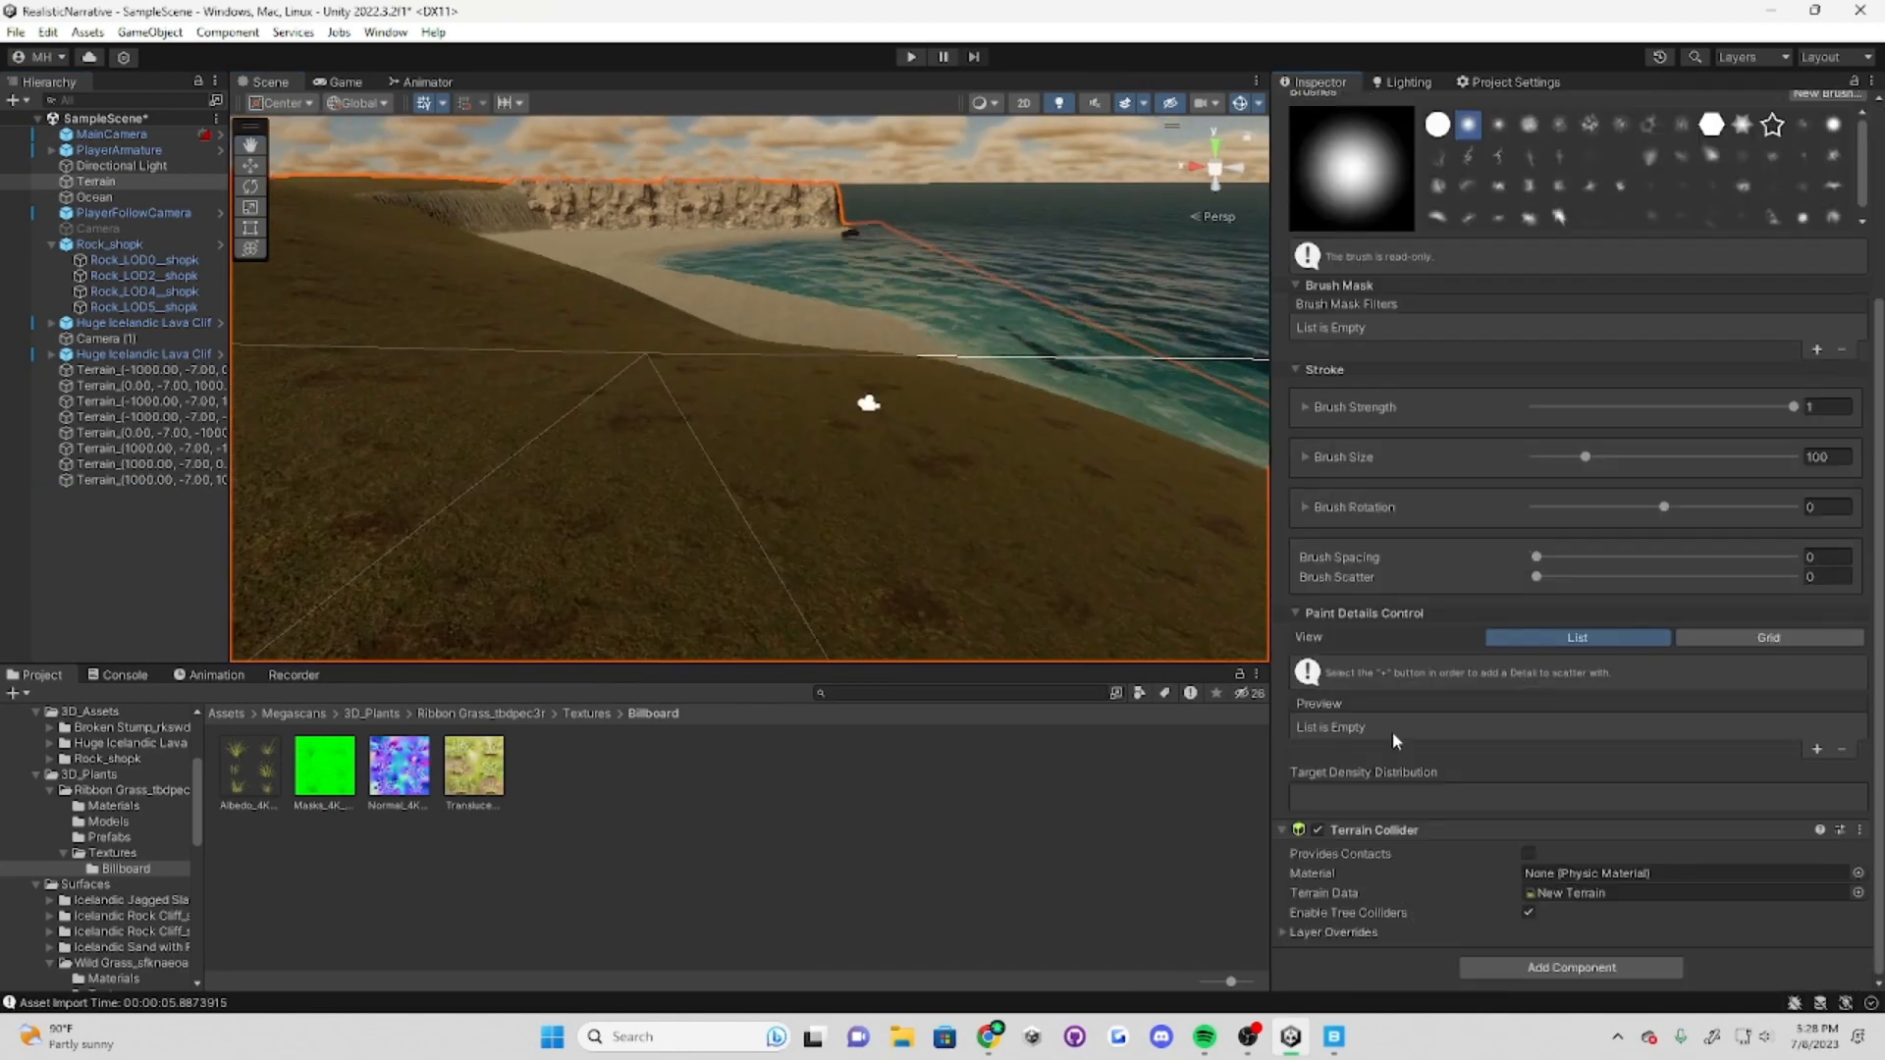
scroll(1399, 701, "up", 2)
scroll(1399, 701, "down", 1)
left_click(1816, 791)
left_click(1767, 815)
left_click(109, 836)
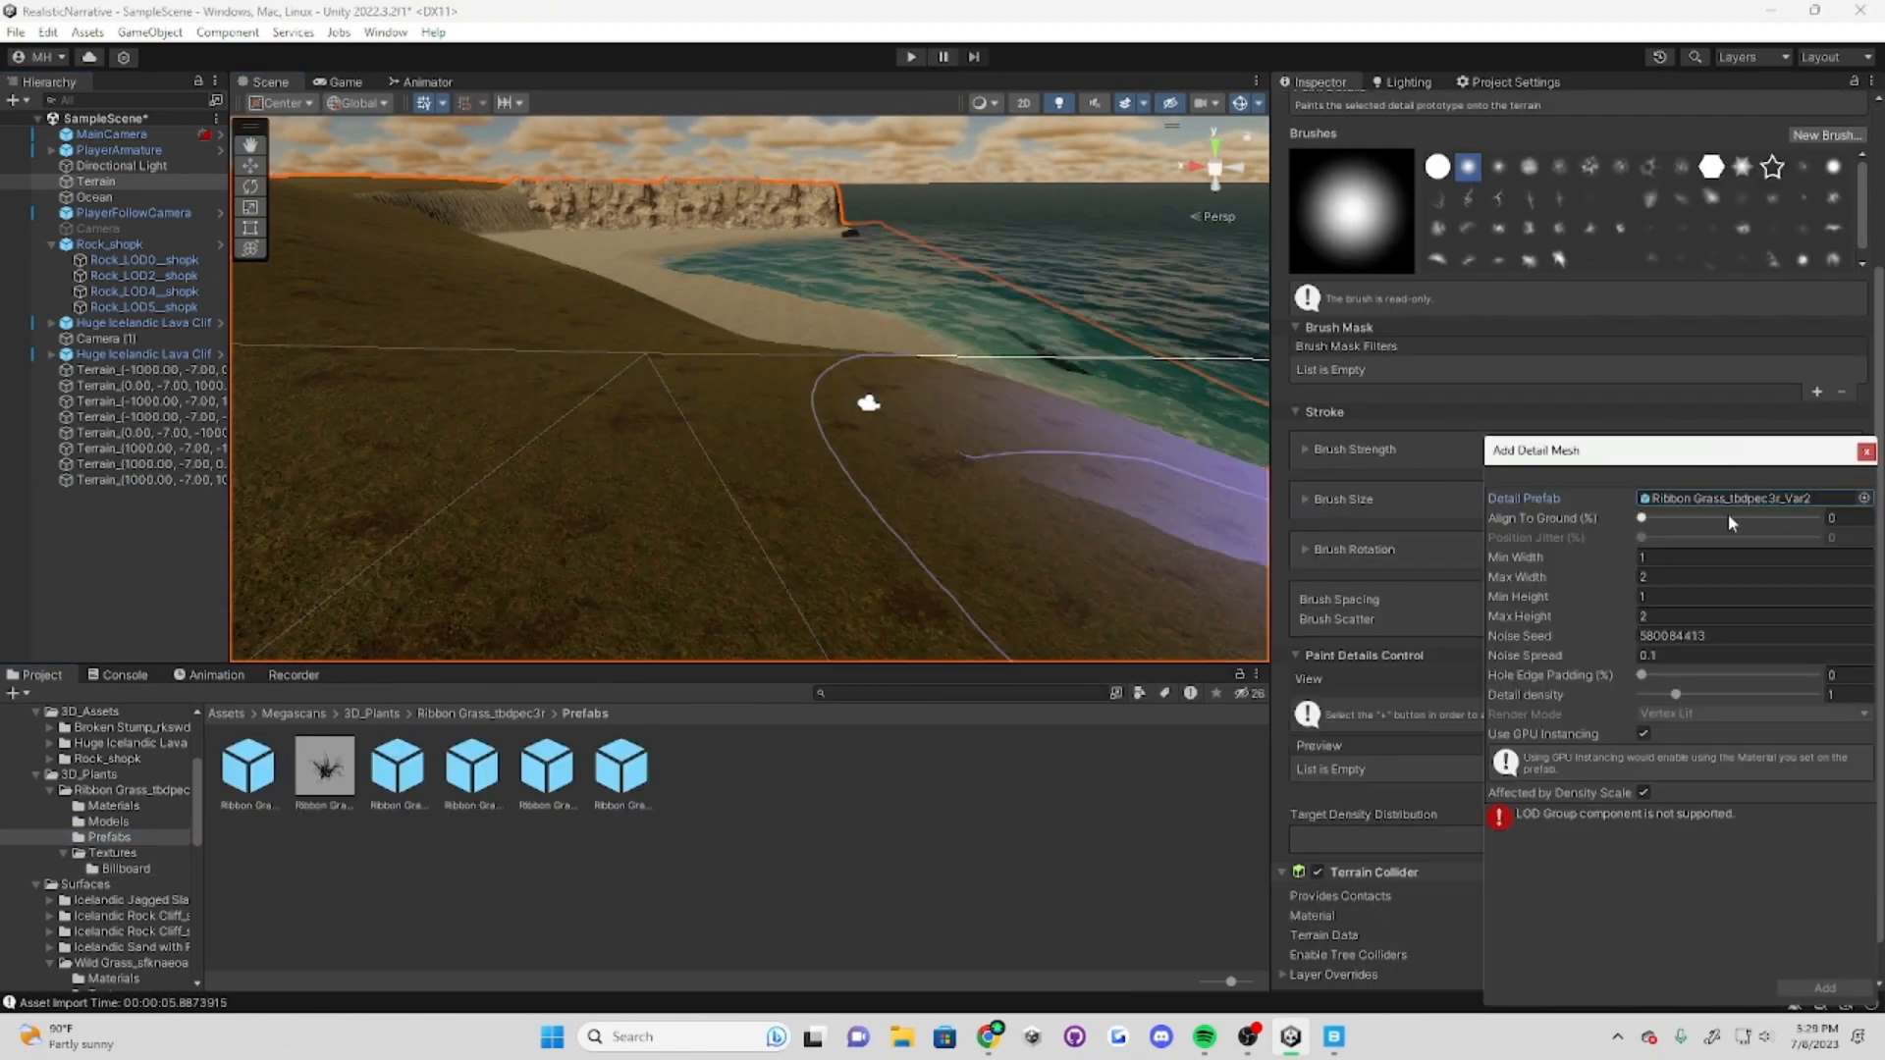
Step: Set the detail mesh's maximum width and height to 3, and discard the detail mesh without adding it
left_click(1683, 616)
type("3")
left_click(1683, 576)
type("3")
left_click(248, 770)
left_click(1864, 451)
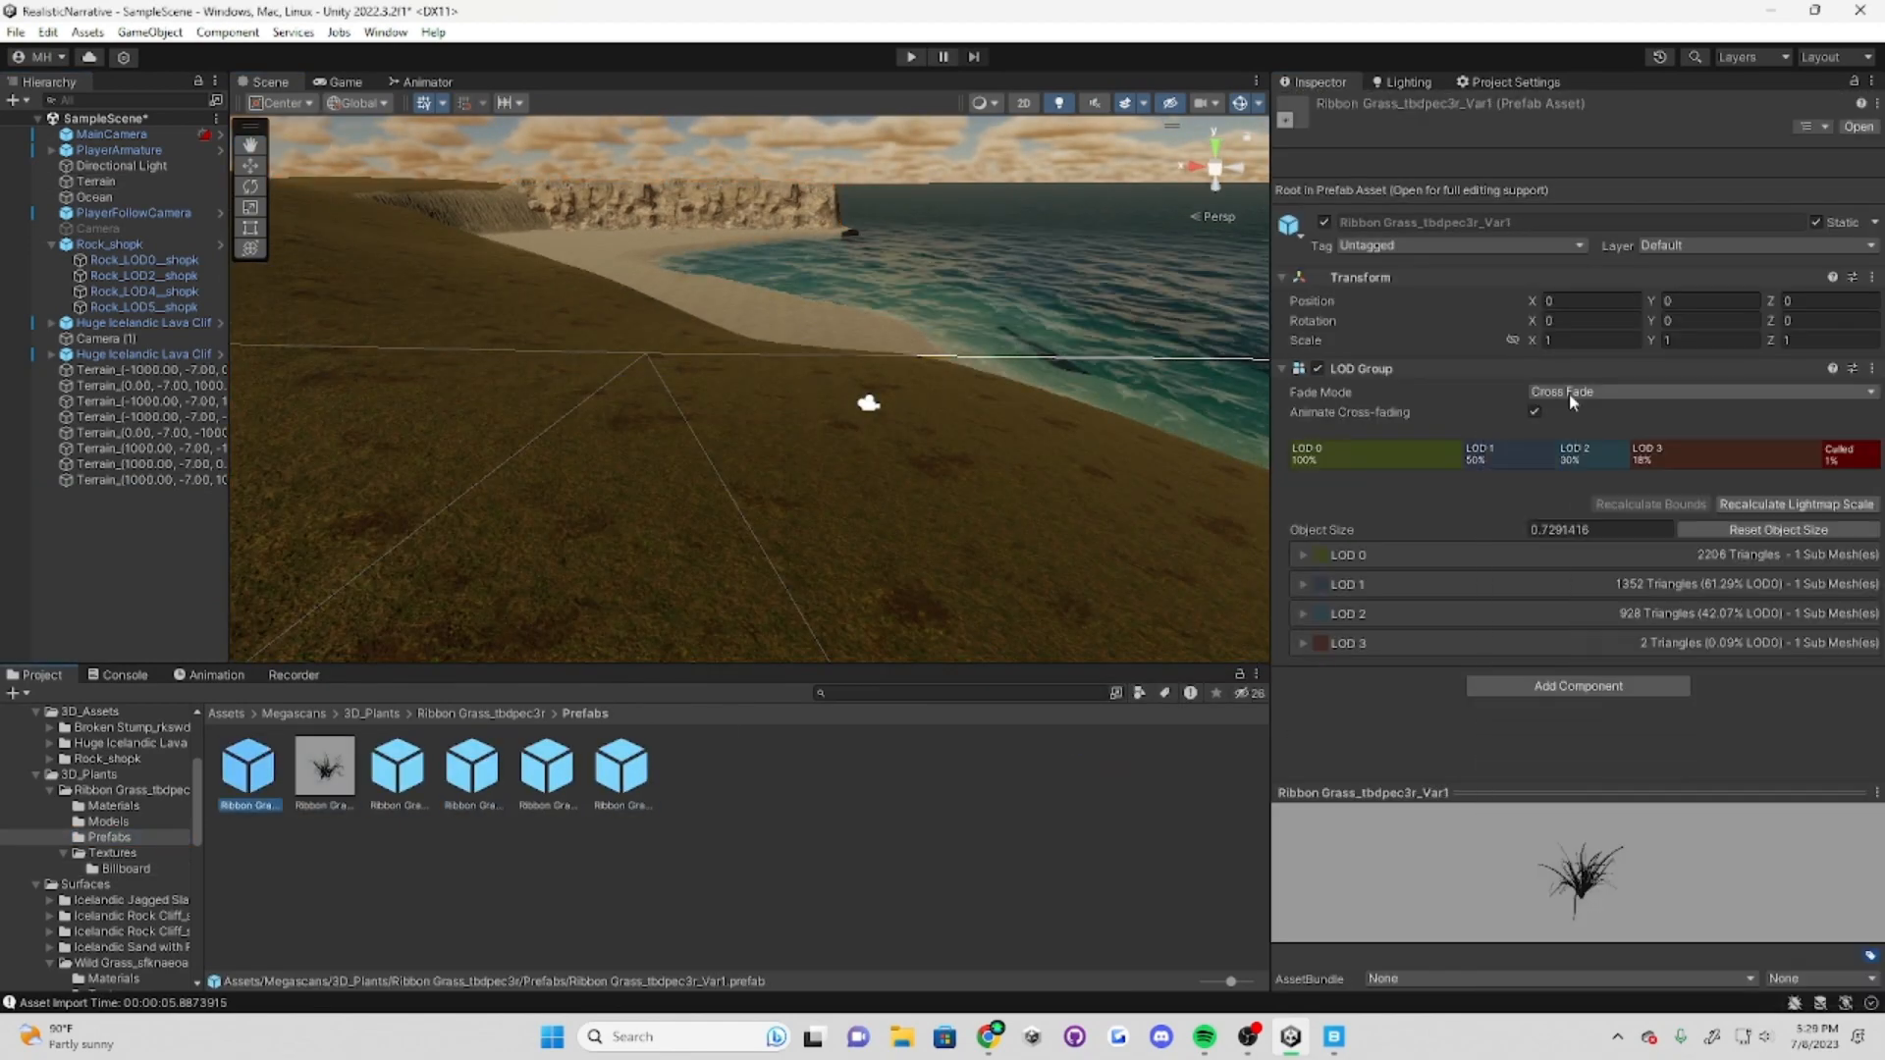
Step: Add the Ribbon Grass Var2 prefab as a paintable tree on the terrain
left_click(1129, 511)
left_click(1580, 277)
left_click(1777, 433)
left_click(1777, 453)
left_click_drag(324, 769, 1760, 479)
left_click(1825, 967)
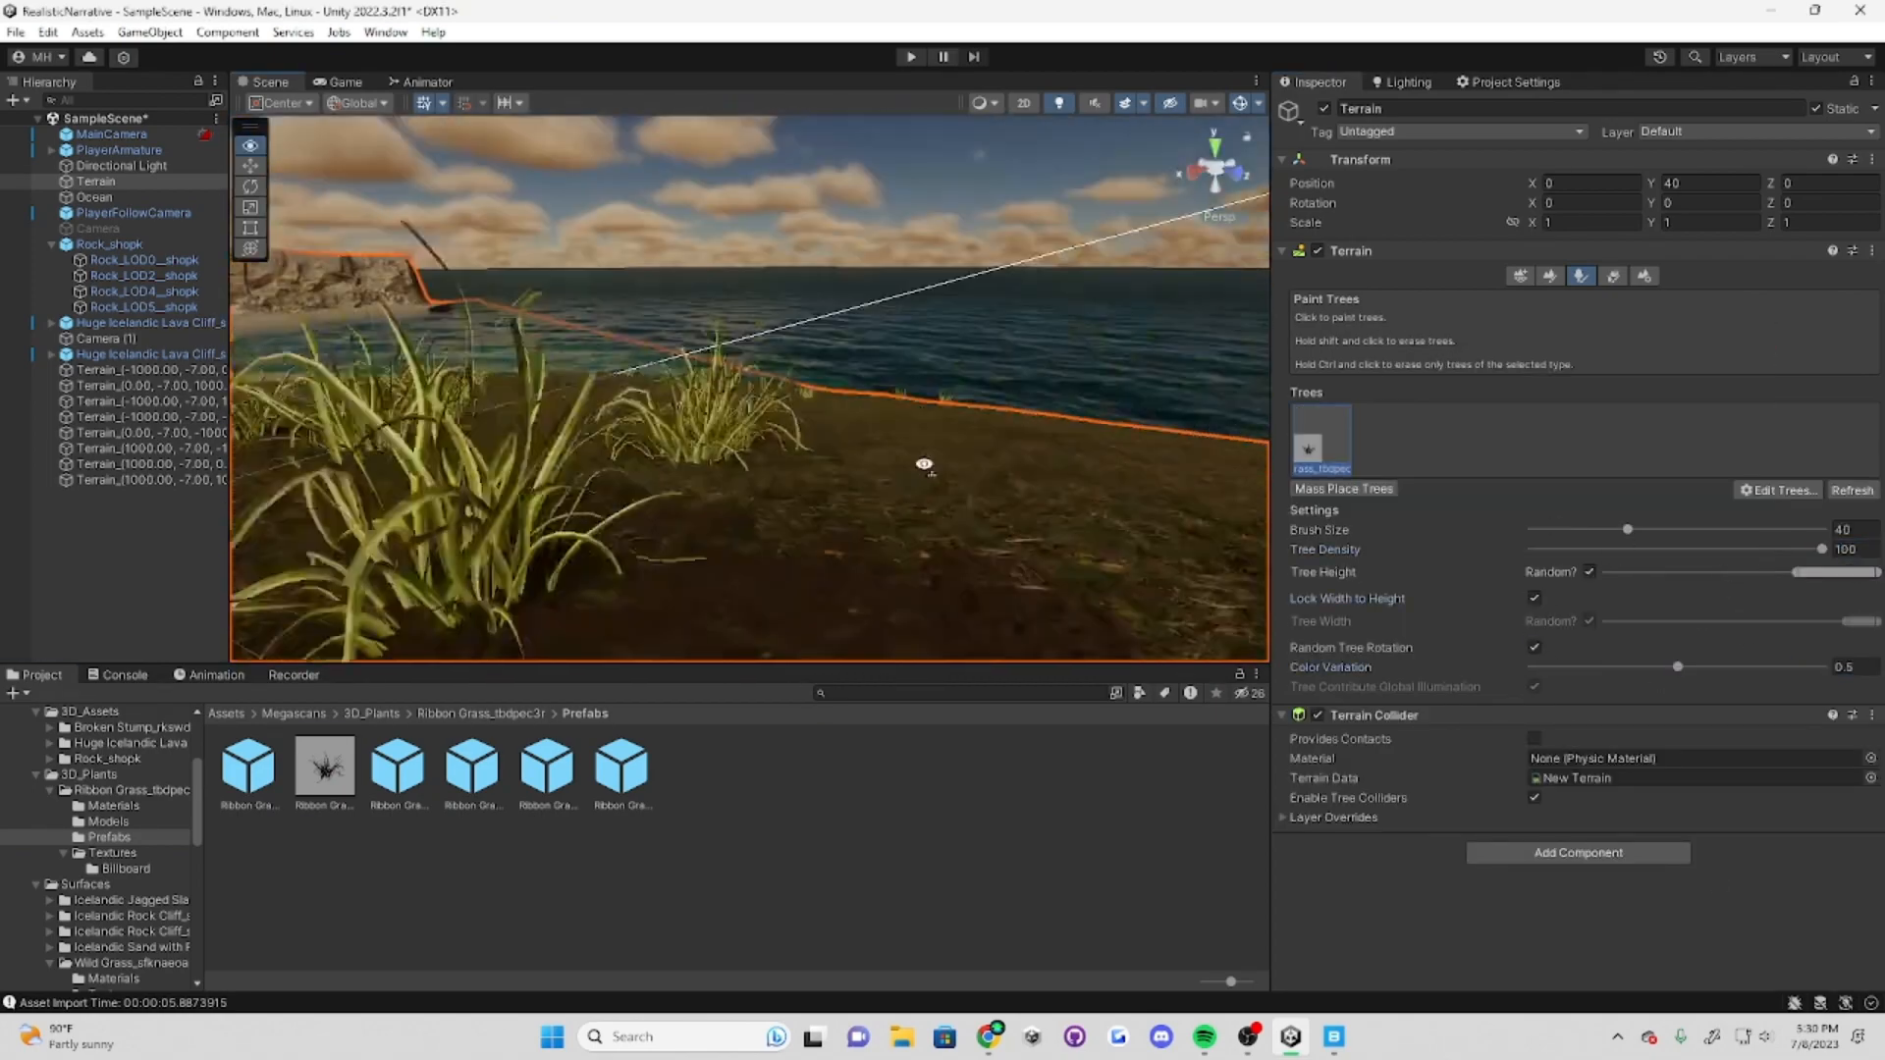
Step: Scatter Ribbon Grass across the coastal slope and clifftop with a brush size of 40 and tree density of 100
right_click_drag(990, 511, 1240, 481)
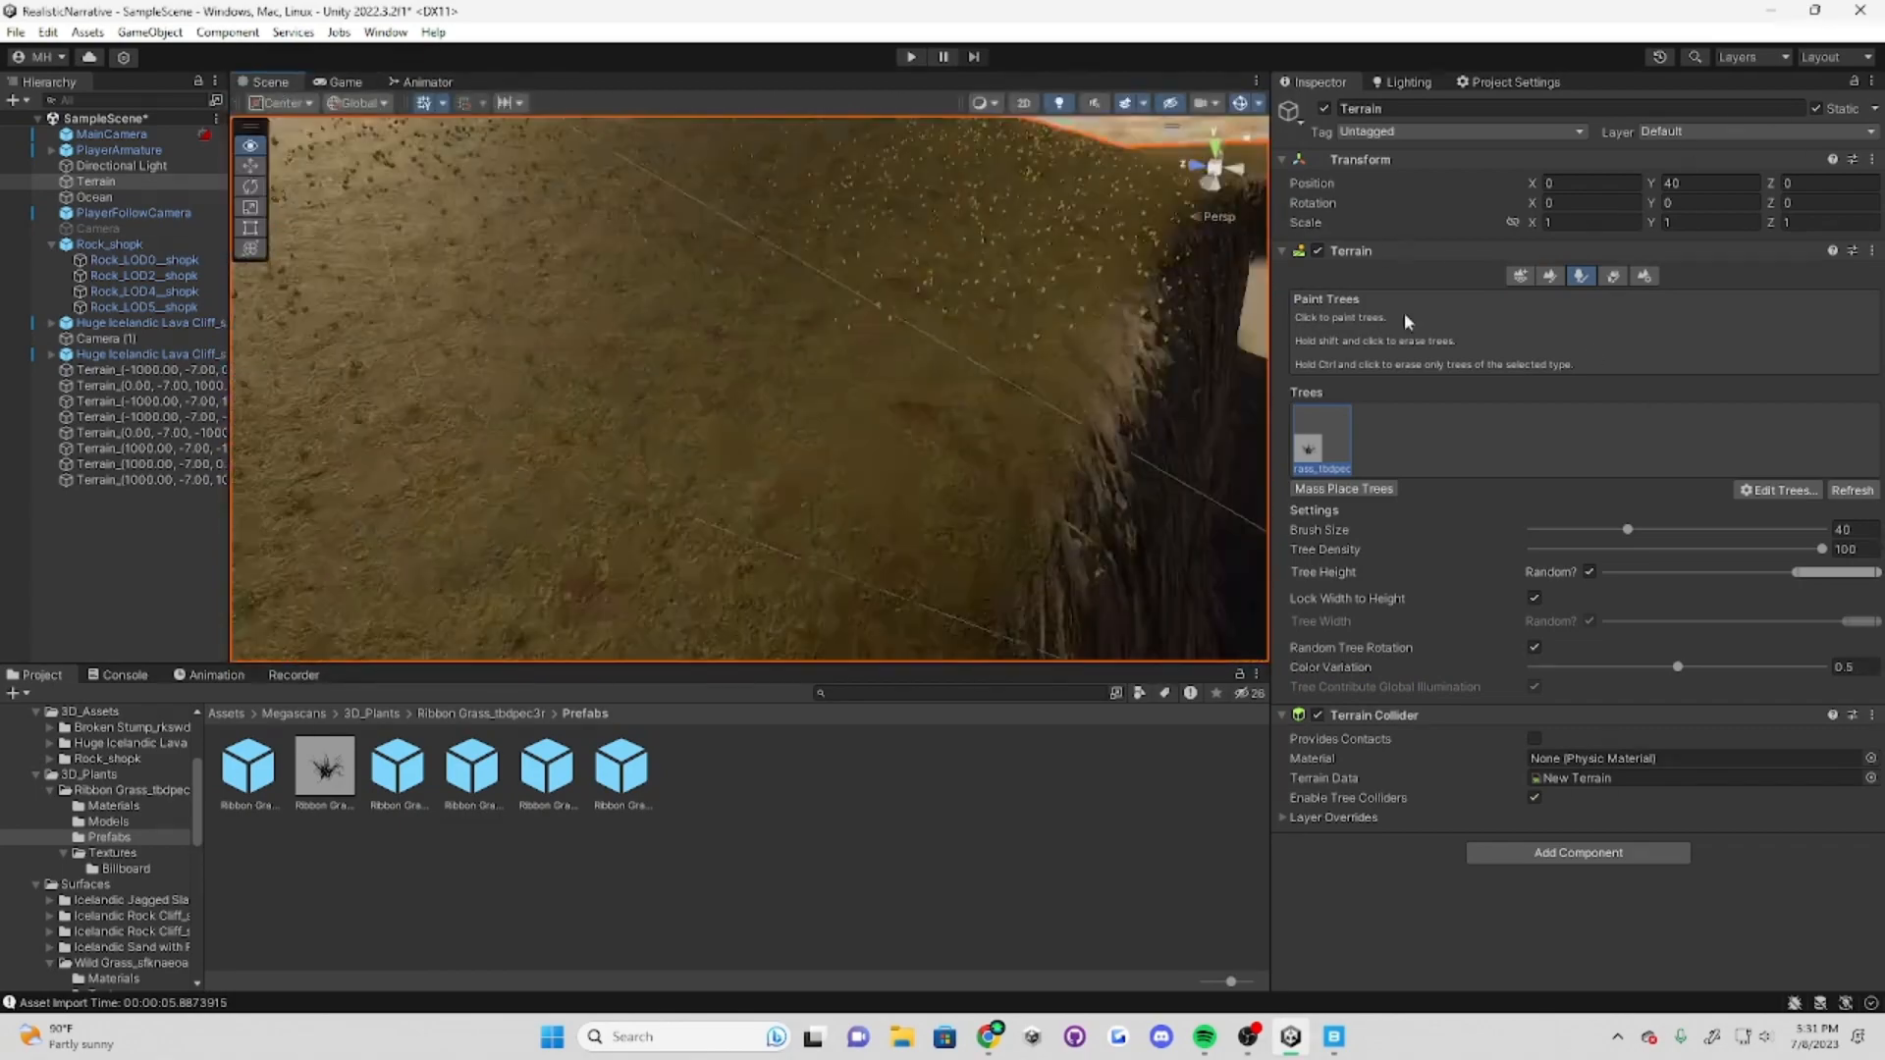
right_click_drag(1041, 412, 924, 381)
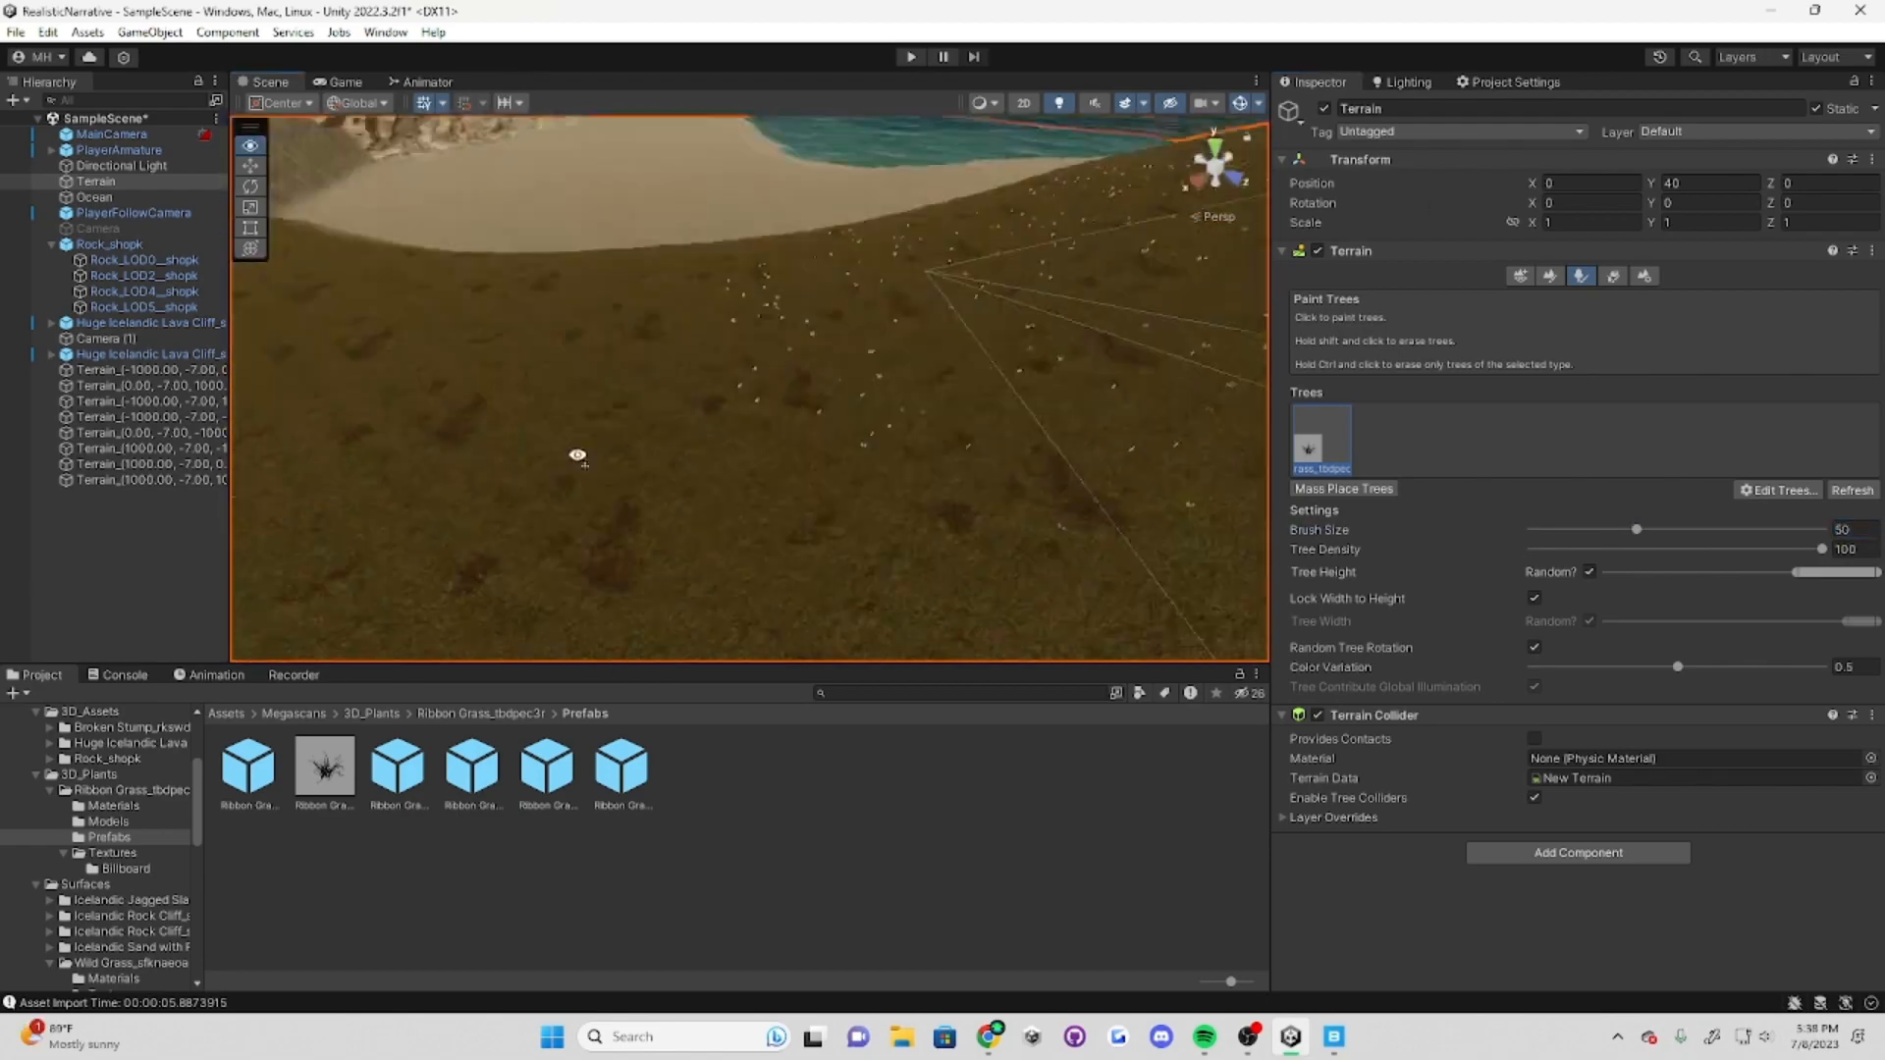
Step: Reduce the tree brush size to 5 and paint a dense patch of Ribbon Grass beside the cliff edge
mouse_move(850, 434)
right_mouse_down()
mouse_move(724, 366)
mouse_move(746, 392)
right_mouse_up()
key("q")
left_click(1580, 276)
left_click_drag(1594, 529, 1564, 529)
left_click_drag(658, 437, 756, 403)
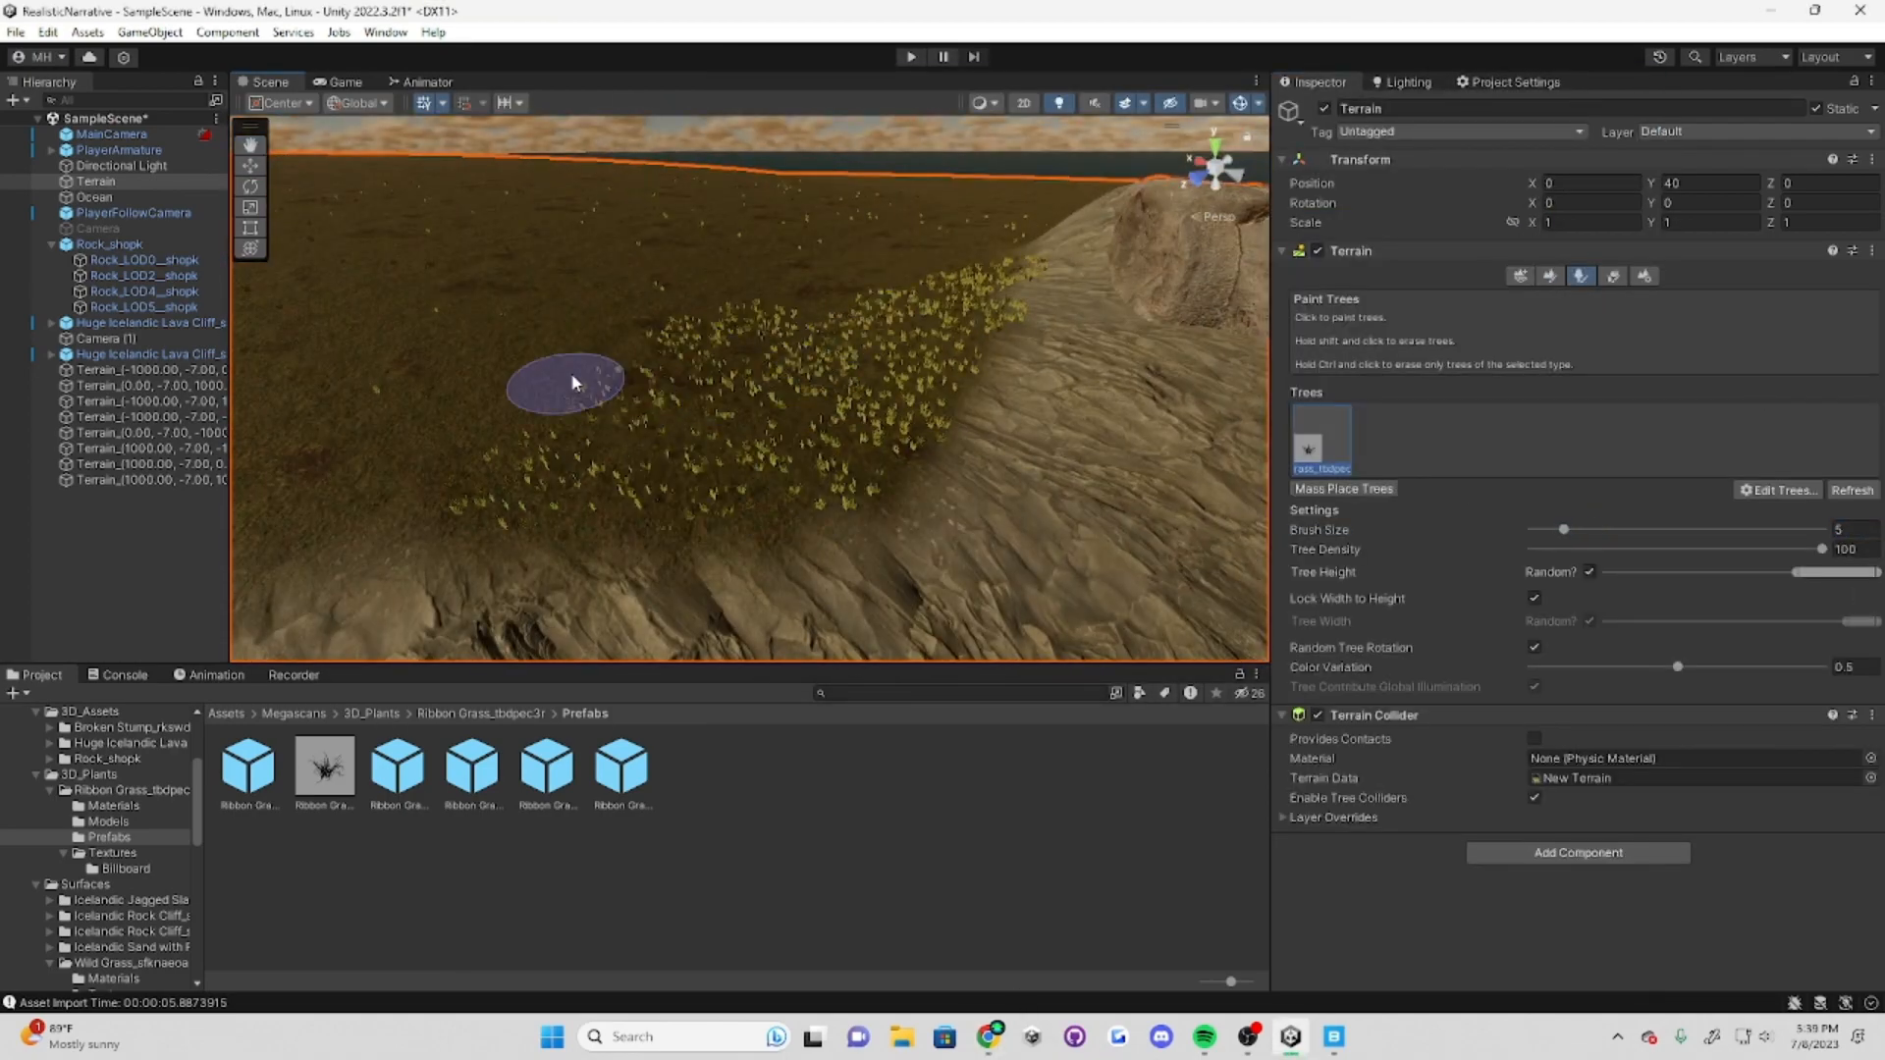
left_click_drag(575, 383, 866, 442, "alt")
left_click_drag(628, 413, 816, 520, "alt")
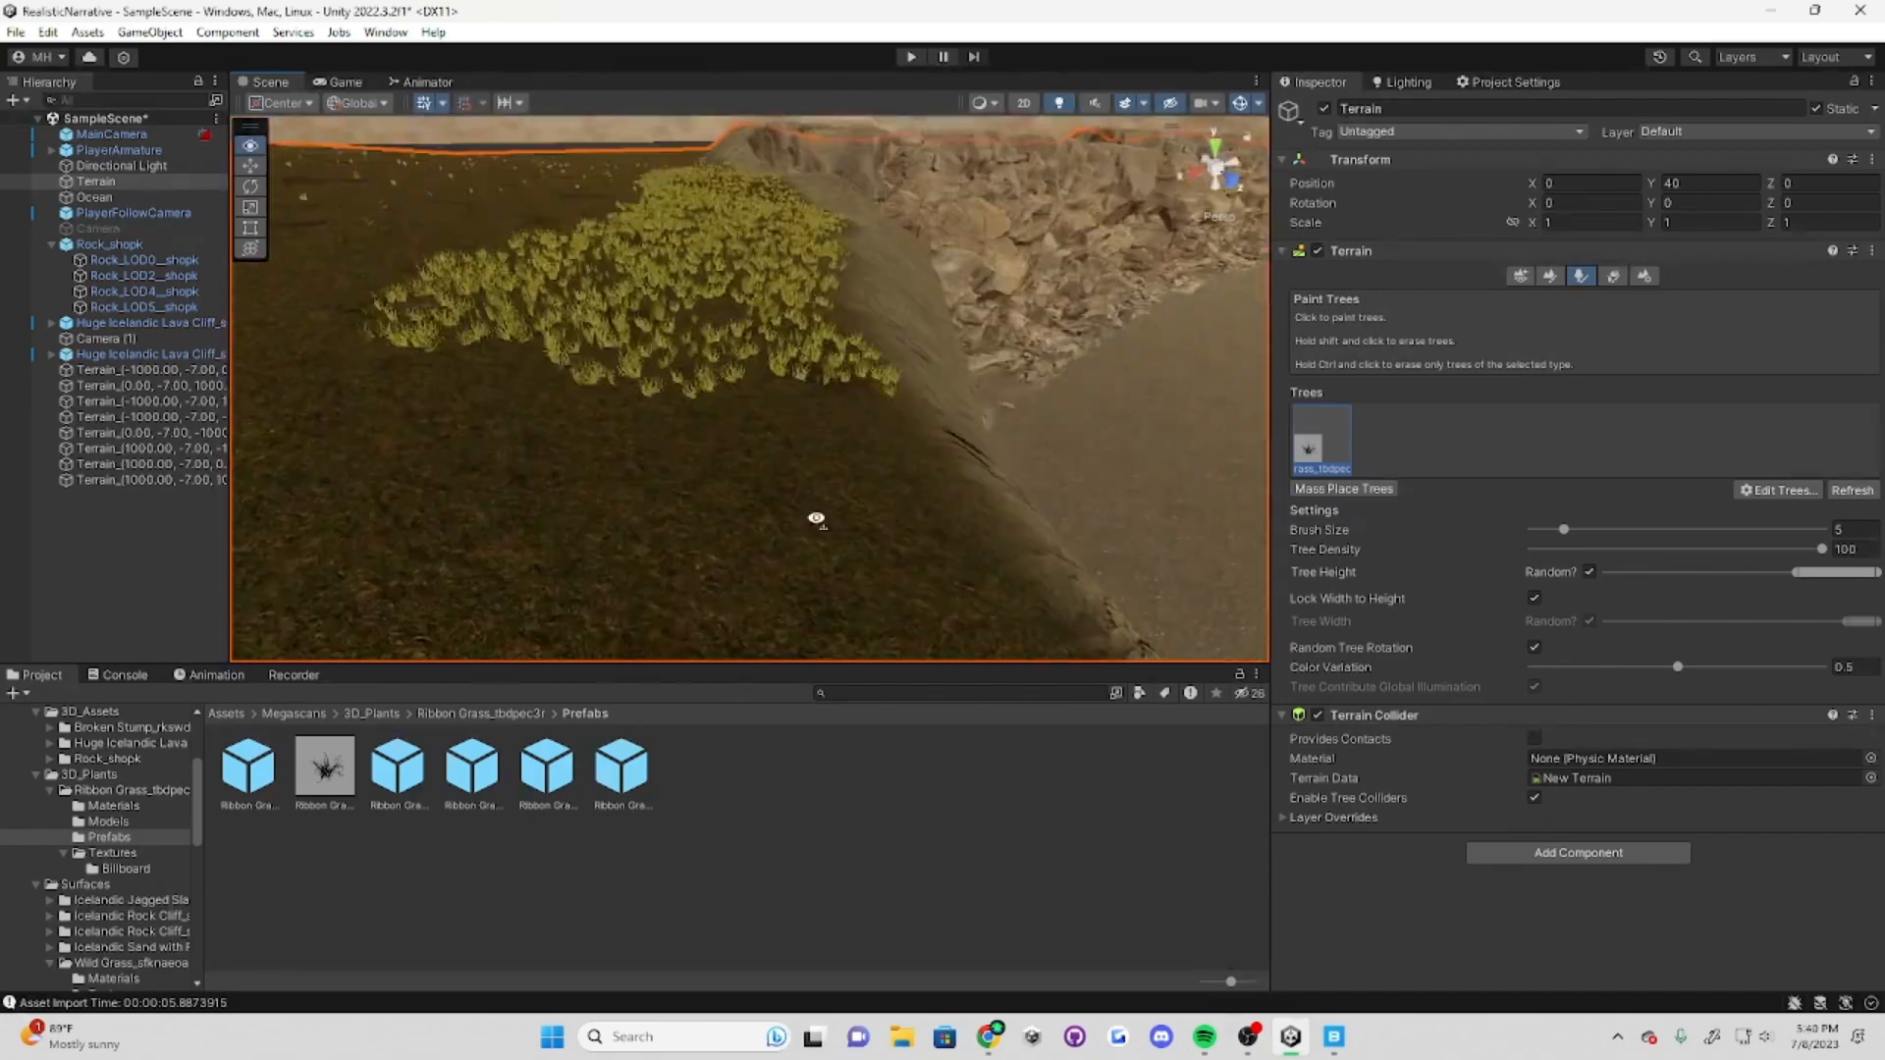
Step: Thicken the Ribbon Grass on the slope above the beach near the camera with the size 5 brush
mouse_move(816, 518)
right_mouse_down()
mouse_move(806, 334)
mouse_move(664, 421)
mouse_move(672, 340)
right_mouse_up()
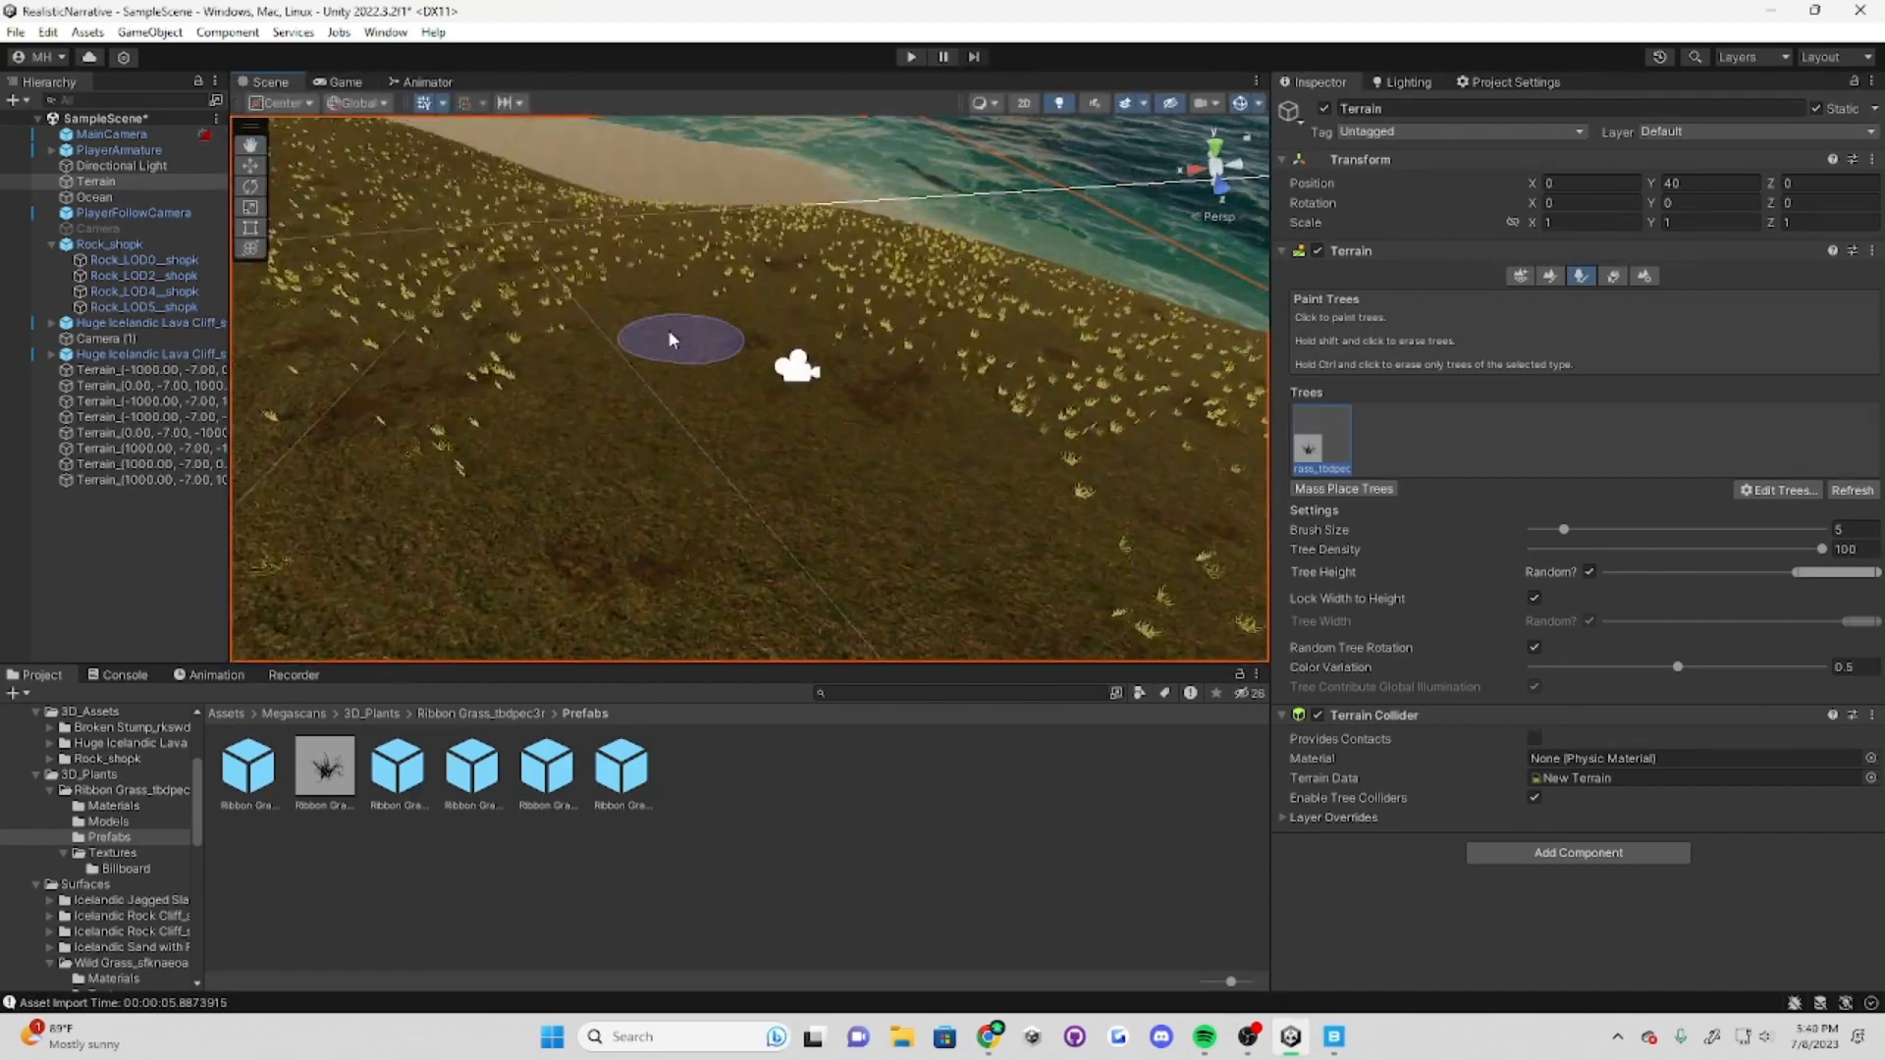
mouse_move(672, 339)
left_mouse_down()
mouse_move(602, 525)
mouse_move(829, 390)
left_mouse_up()
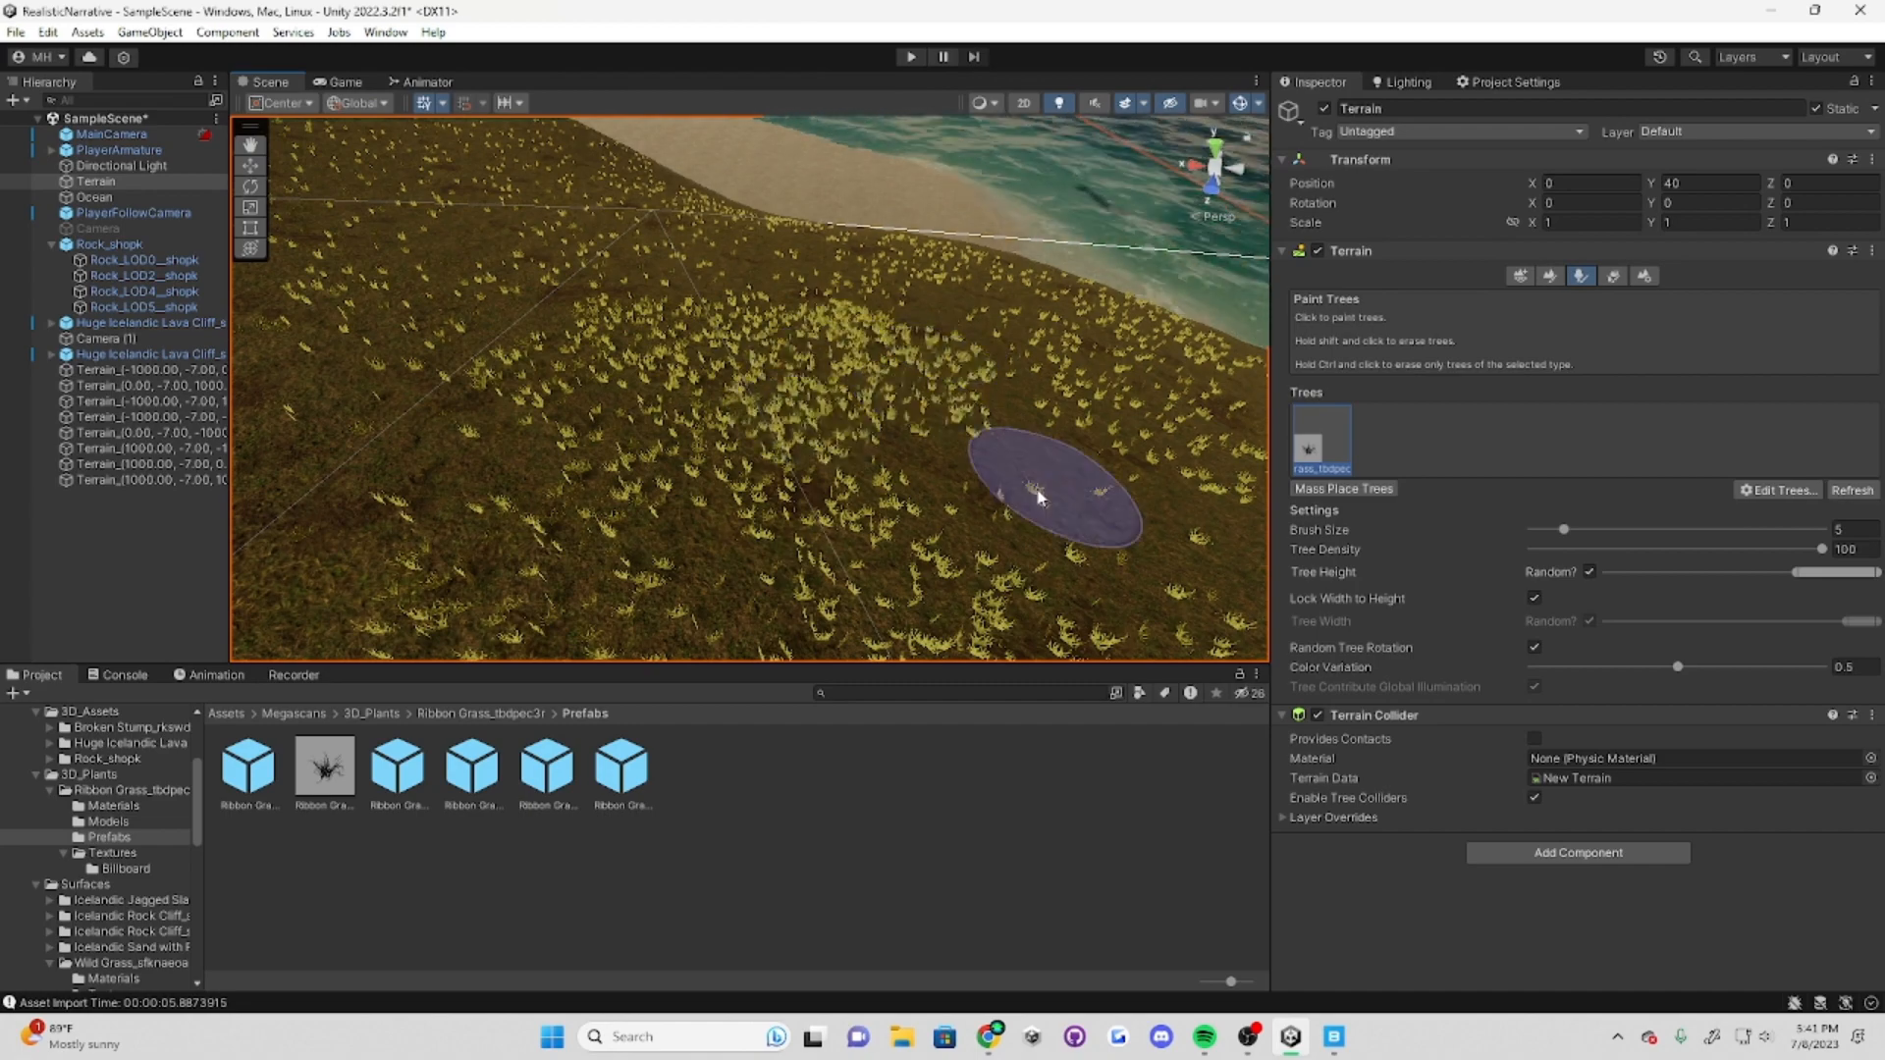
mouse_move(974, 470)
right_mouse_down()
mouse_move(814, 356)
mouse_move(850, 547)
mouse_move(854, 340)
mouse_move(811, 498)
right_mouse_up()
Step: Set the tree brush size to 2, fill the sparse patches on the slope with Ribbon Grass, and check the Game view
scroll(850, 547, "down", 3)
right_click_drag(554, 329, 563, 484)
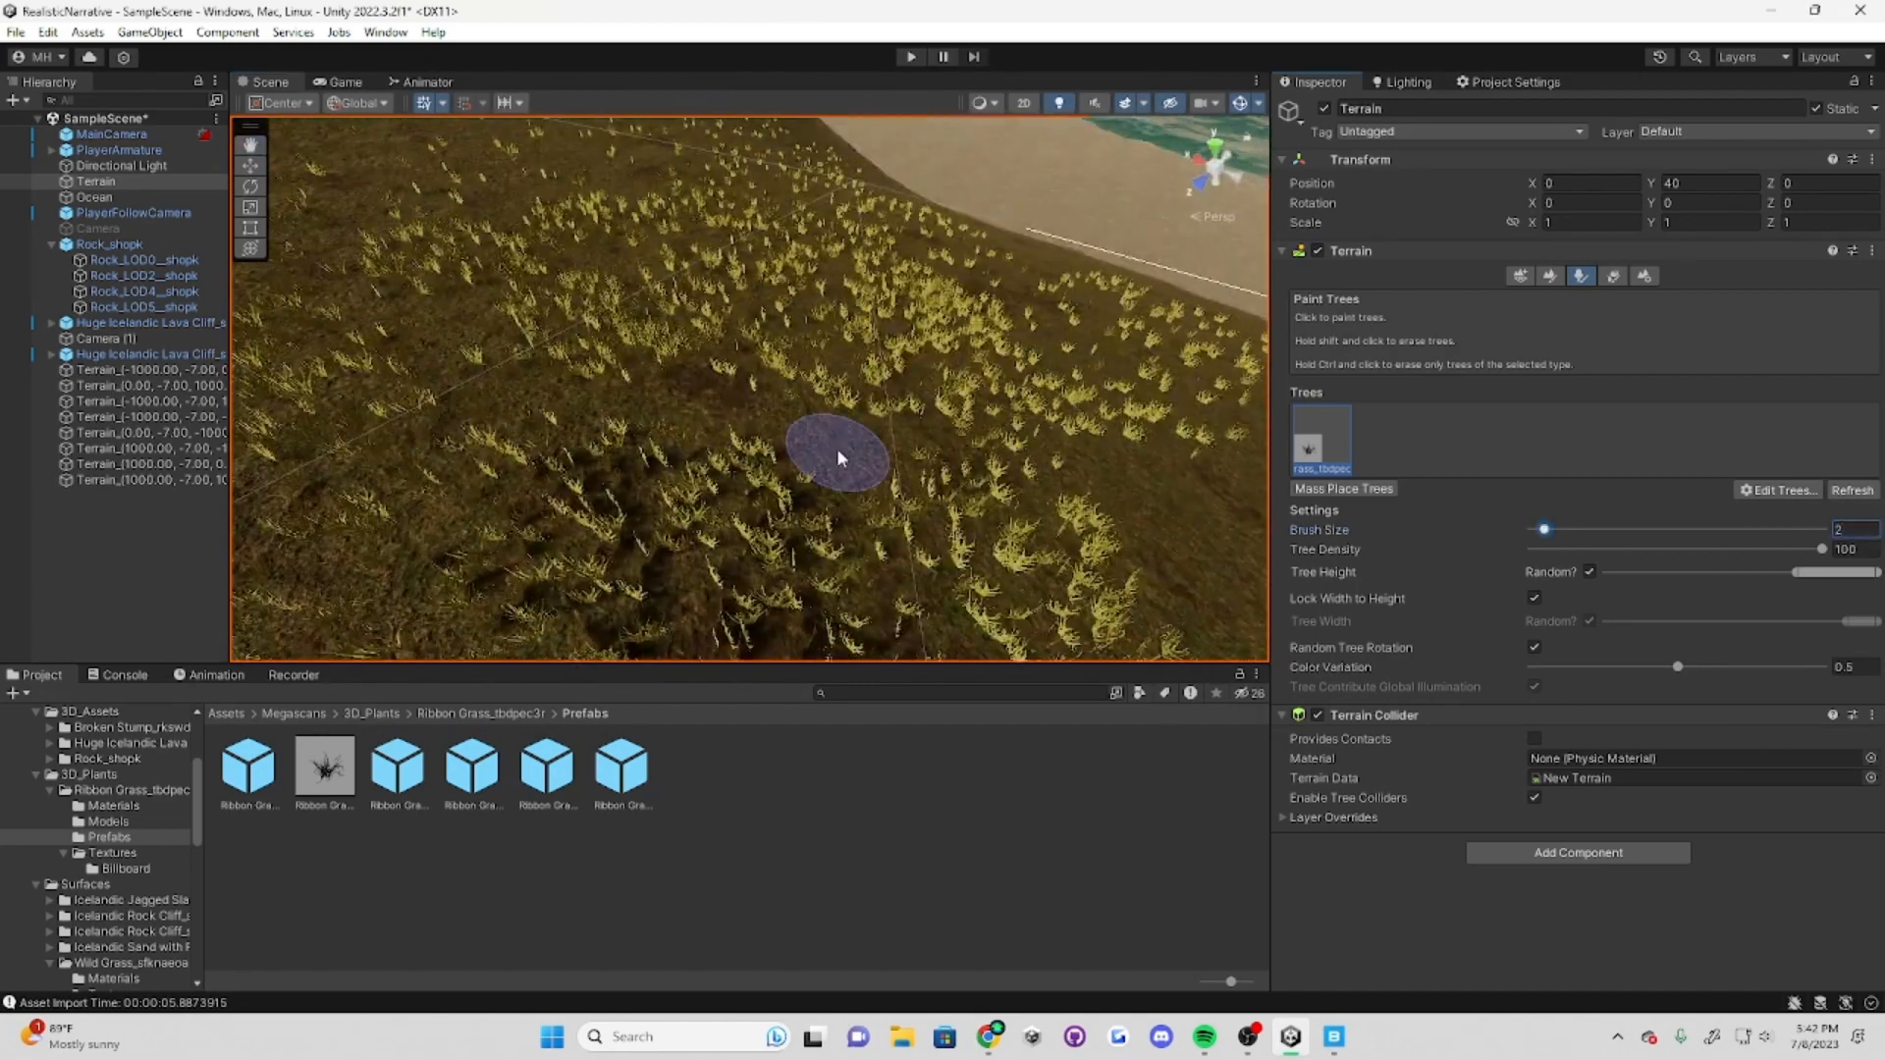
scroll(837, 458, "down", 3)
right_click_drag(710, 429, 951, 425)
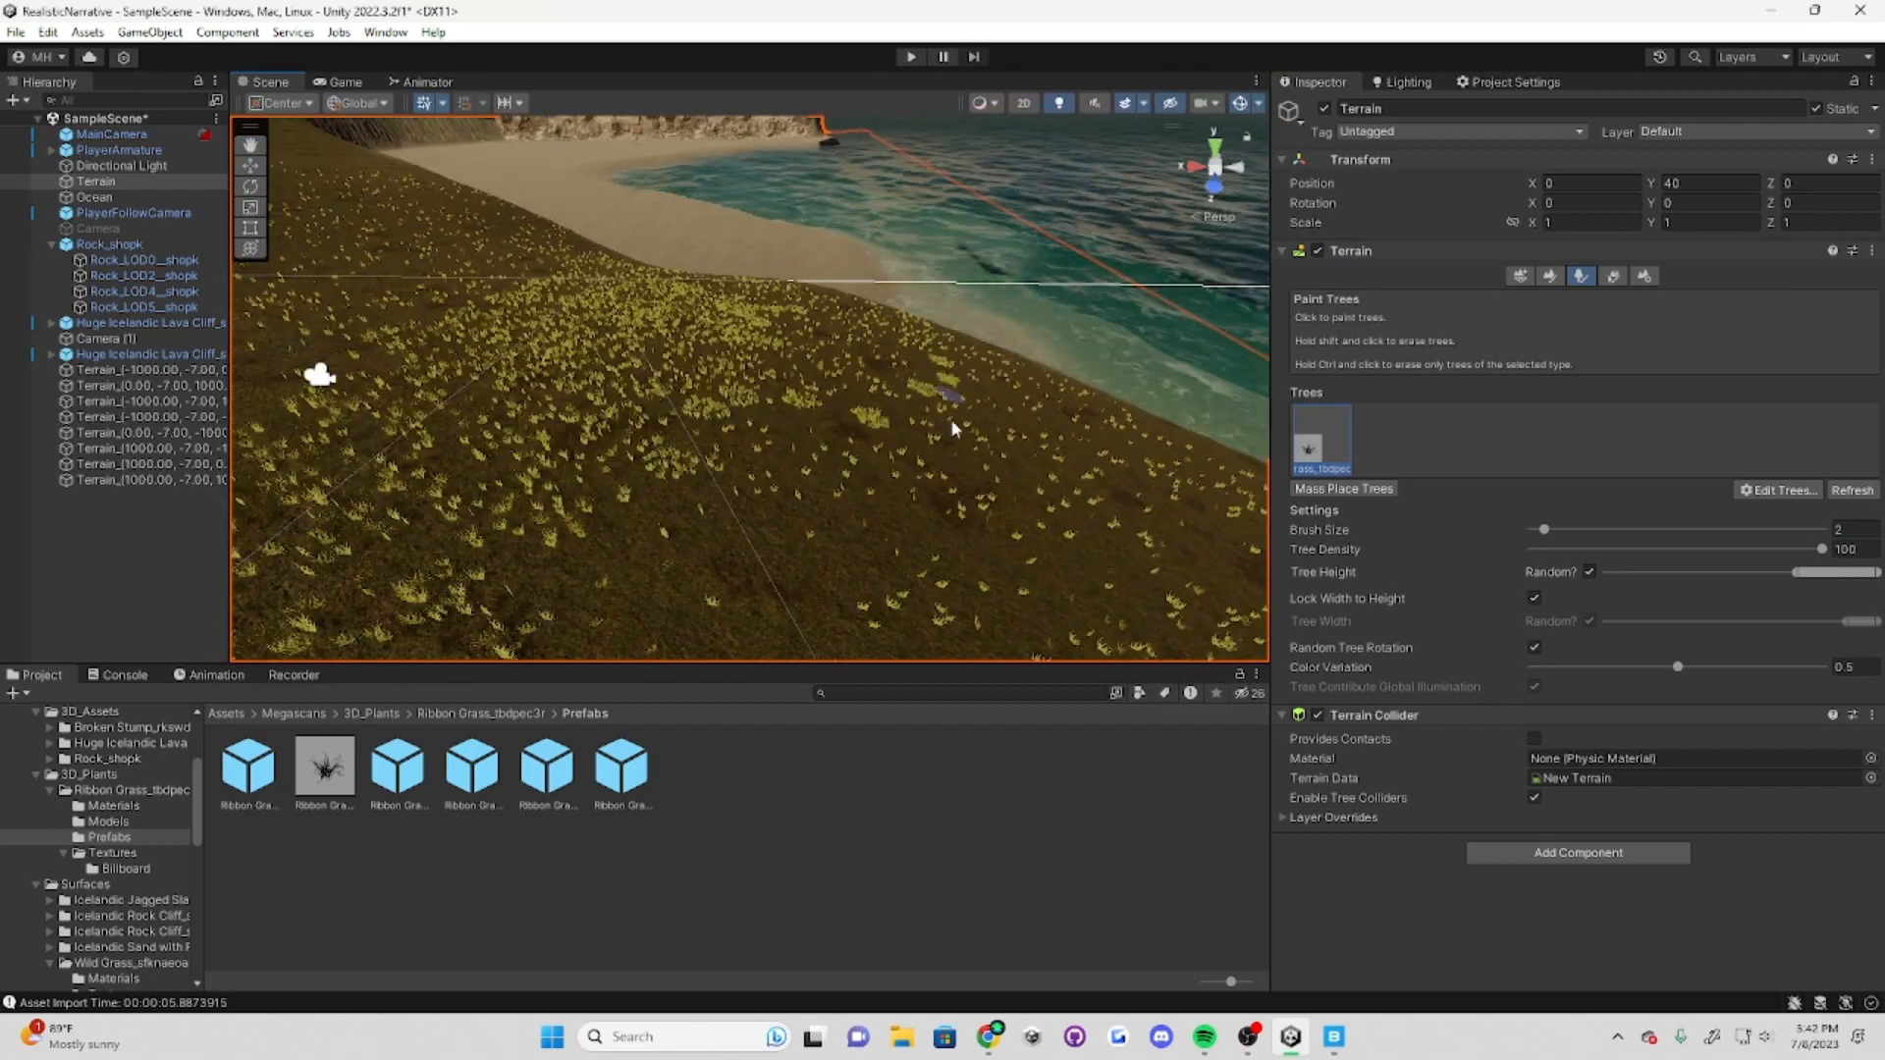
left_click(343, 82)
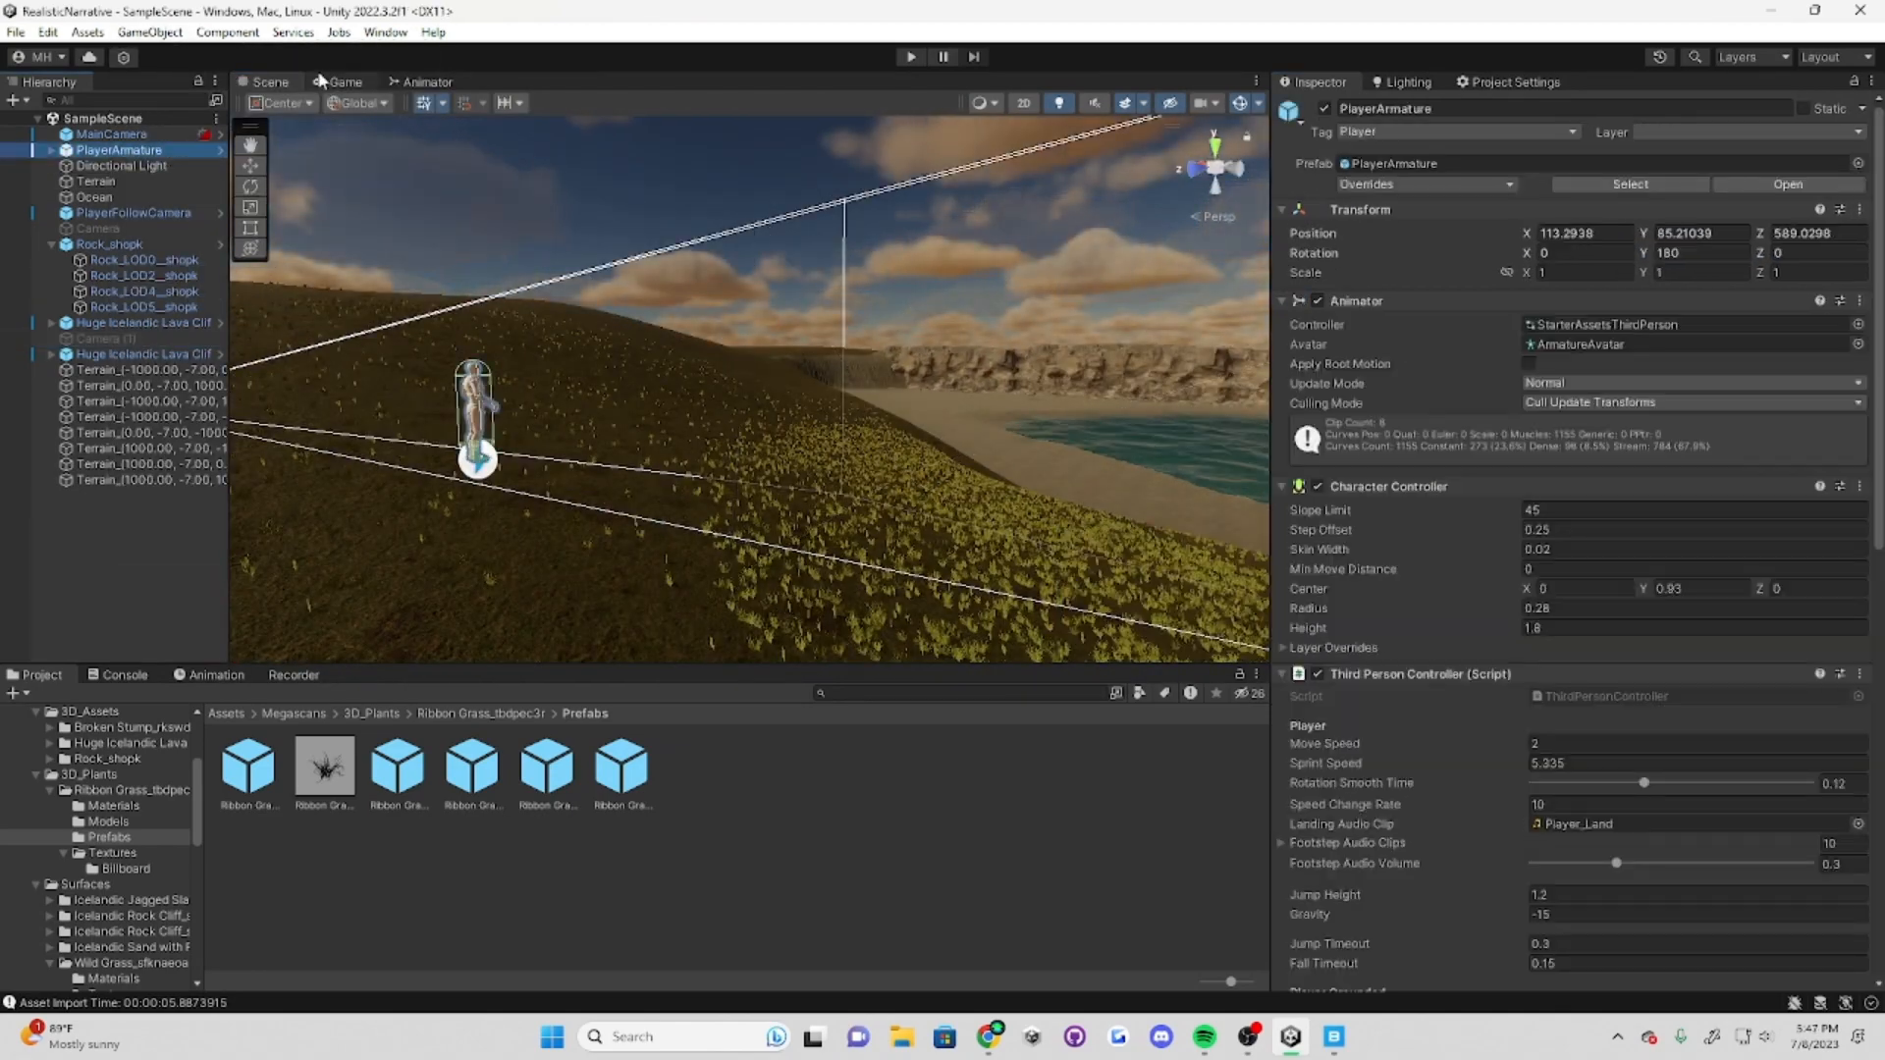
Step: Play-test the scene by walking the player character through the grass, and stop the test
key("ctrl+p")
key("w")
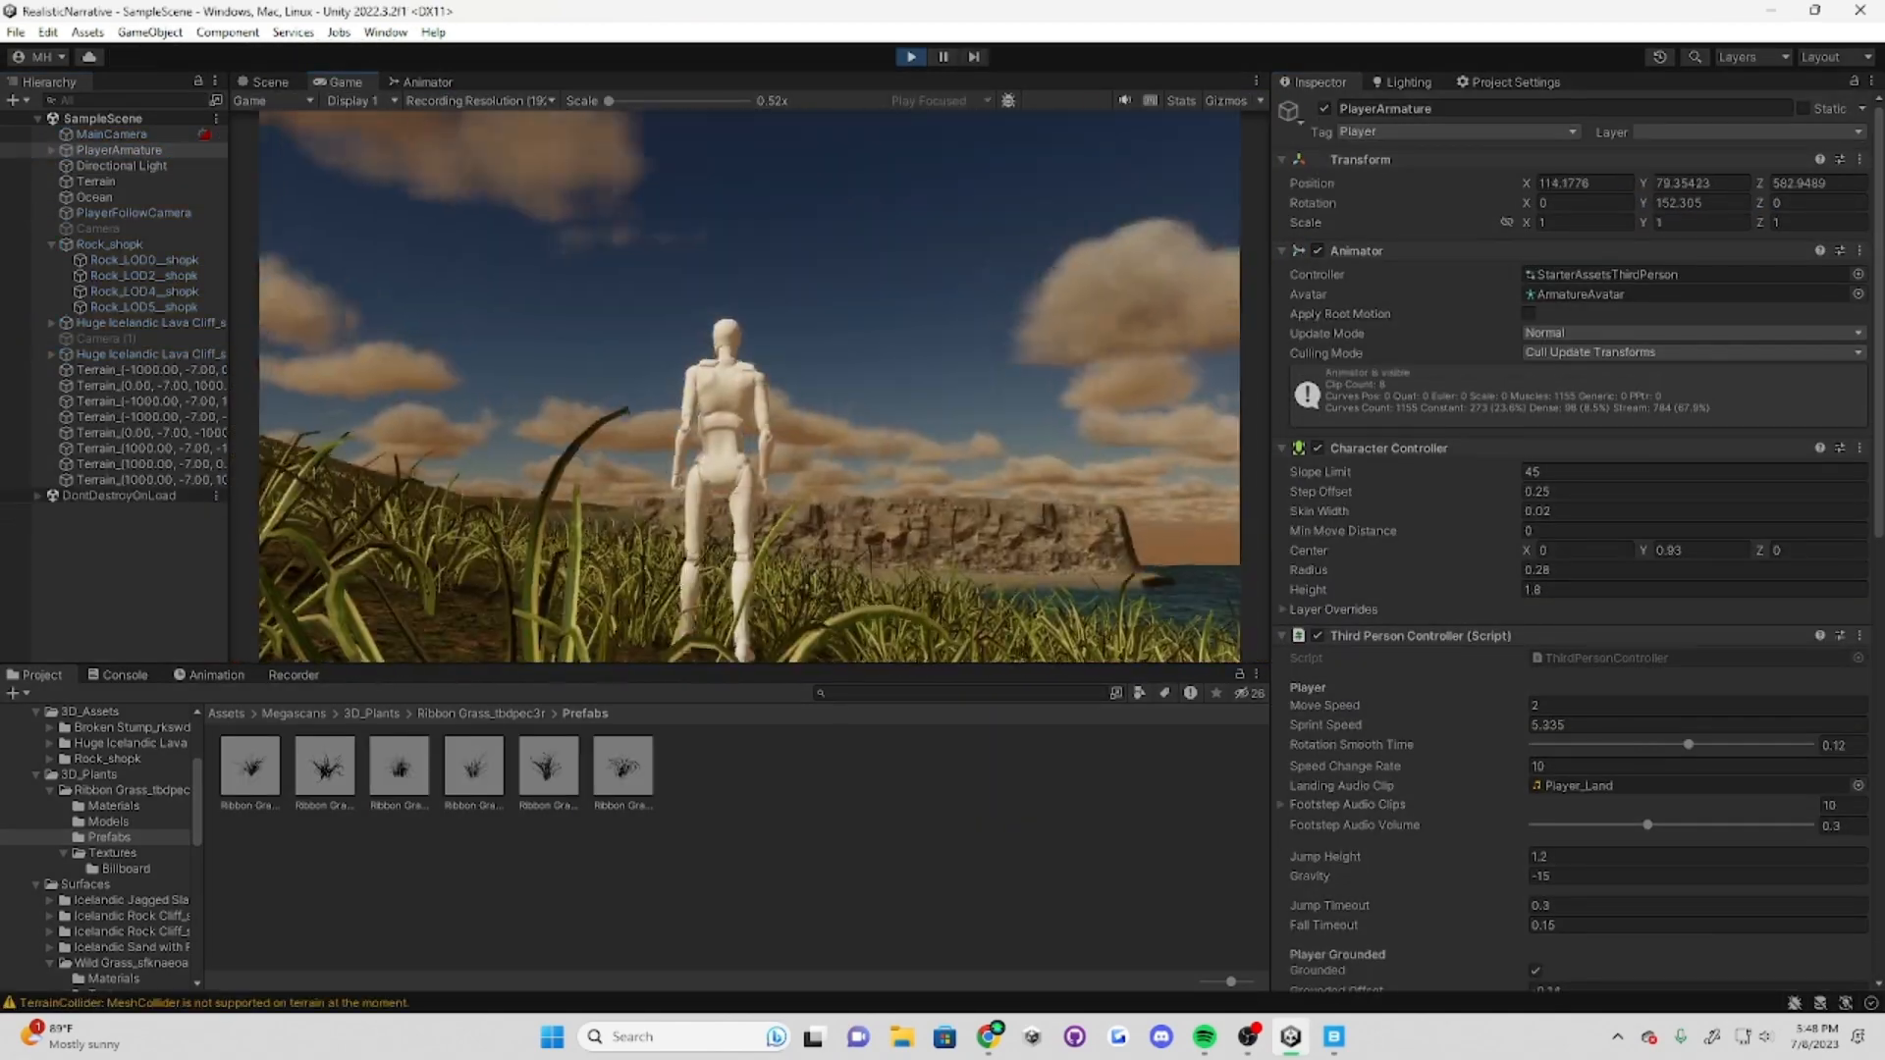
key("ctrl+p")
Step: Add a Wind Zone to the scene
right_click(152, 541)
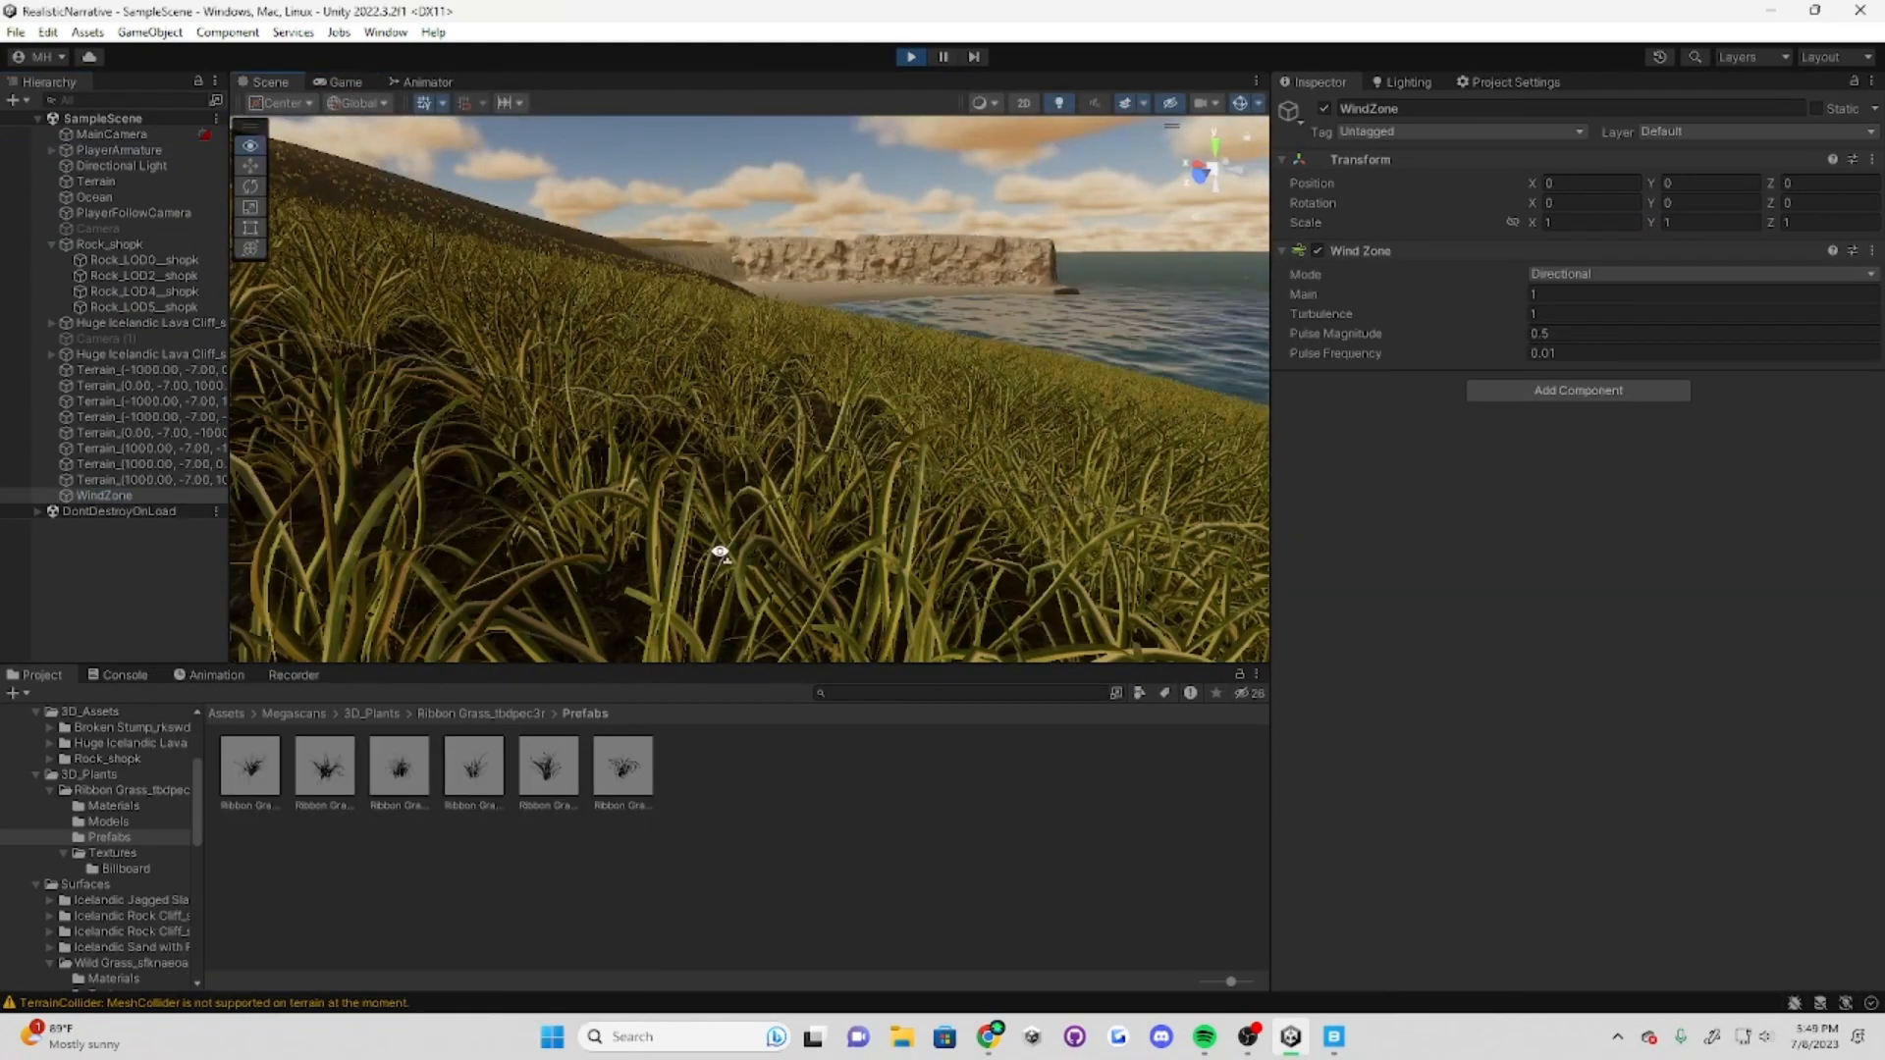
Step: Try lowering the terrain's Tree Distance to 63 and check how the Ribbon Grass renders on the slope
double_click(324, 766)
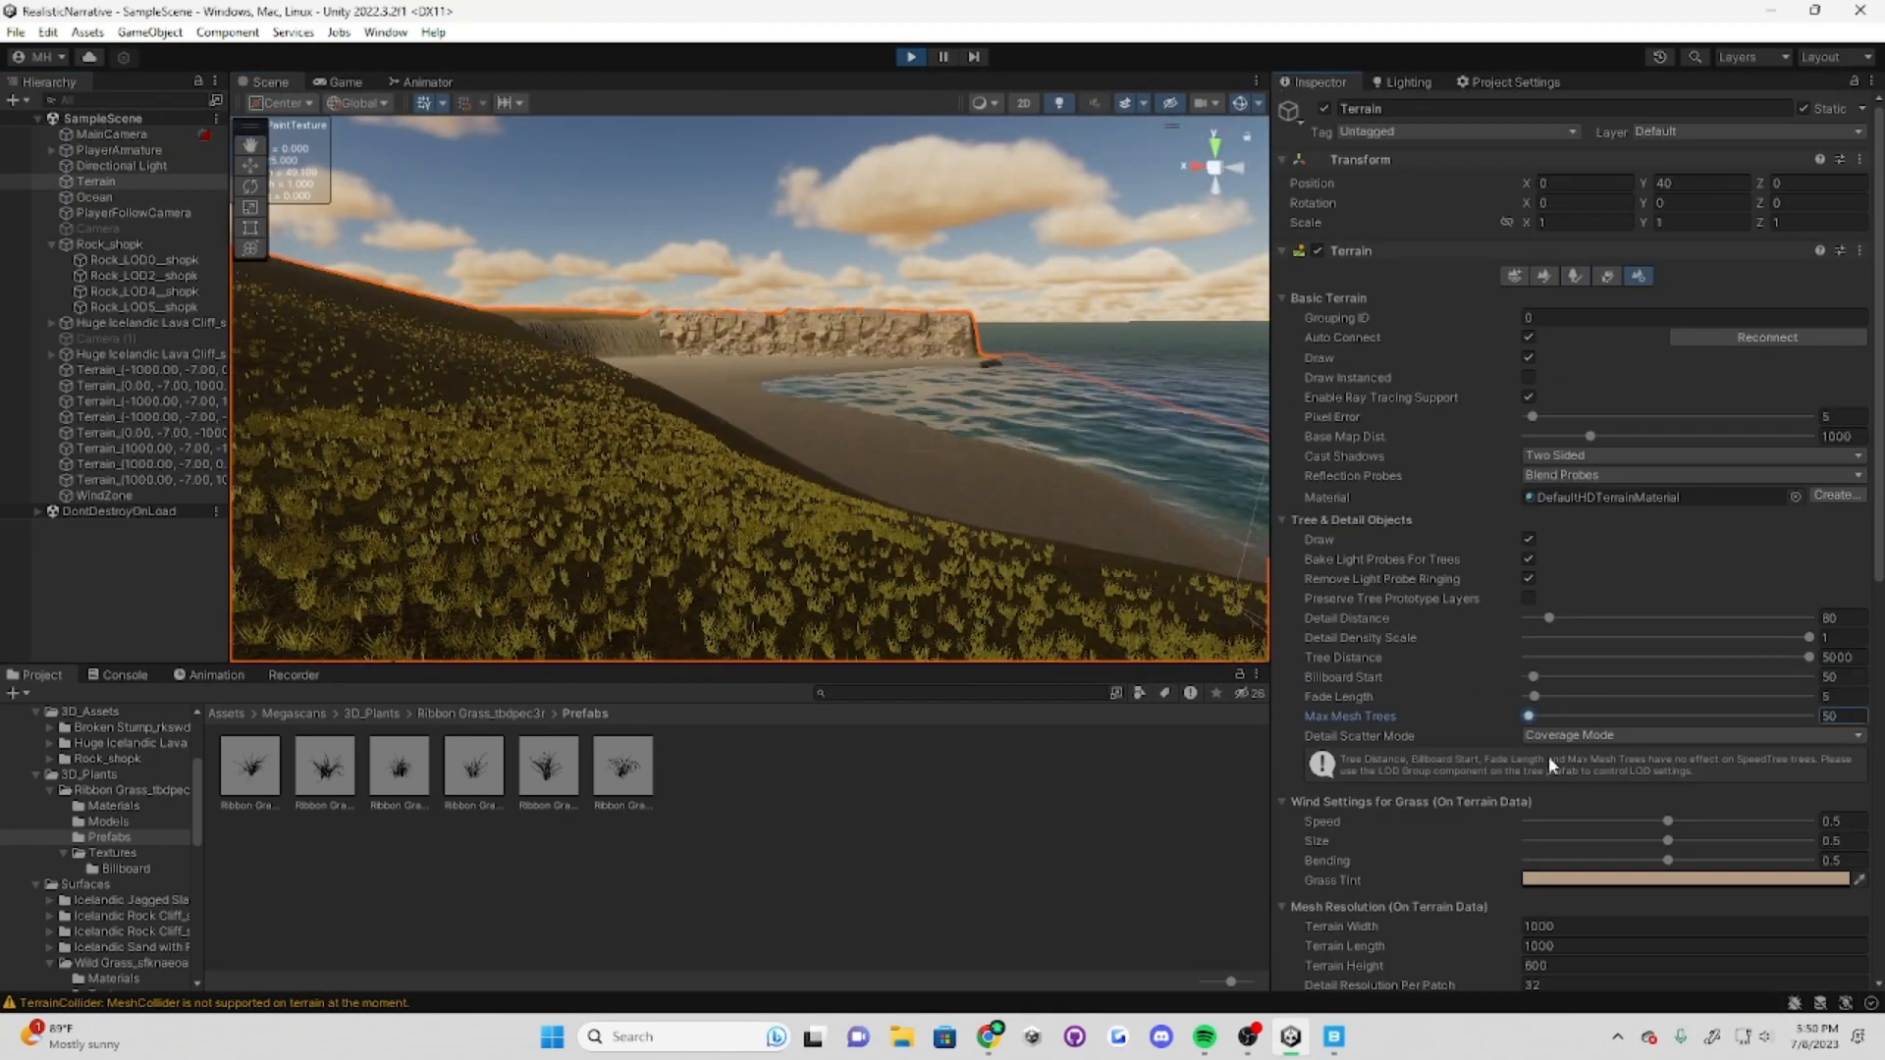
scroll(1549, 764, "down", 3)
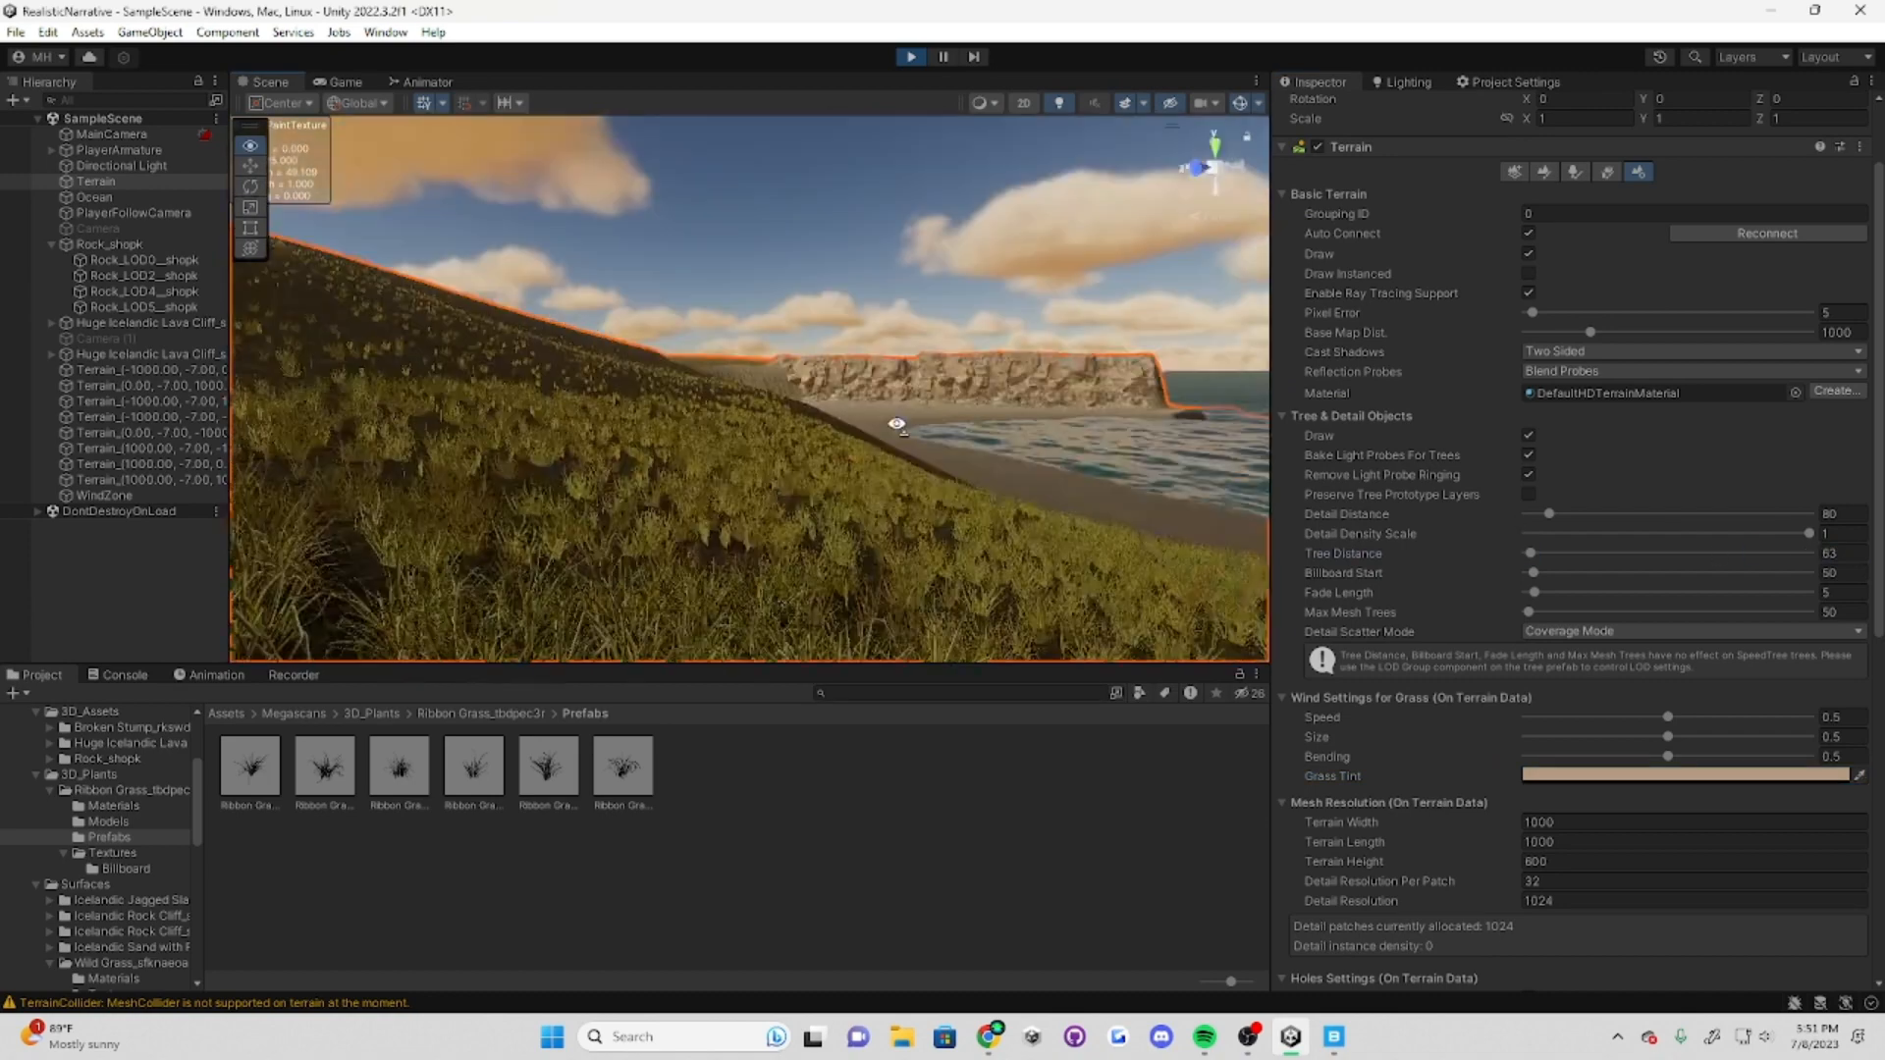
left_click_drag(1809, 553, 1517, 581)
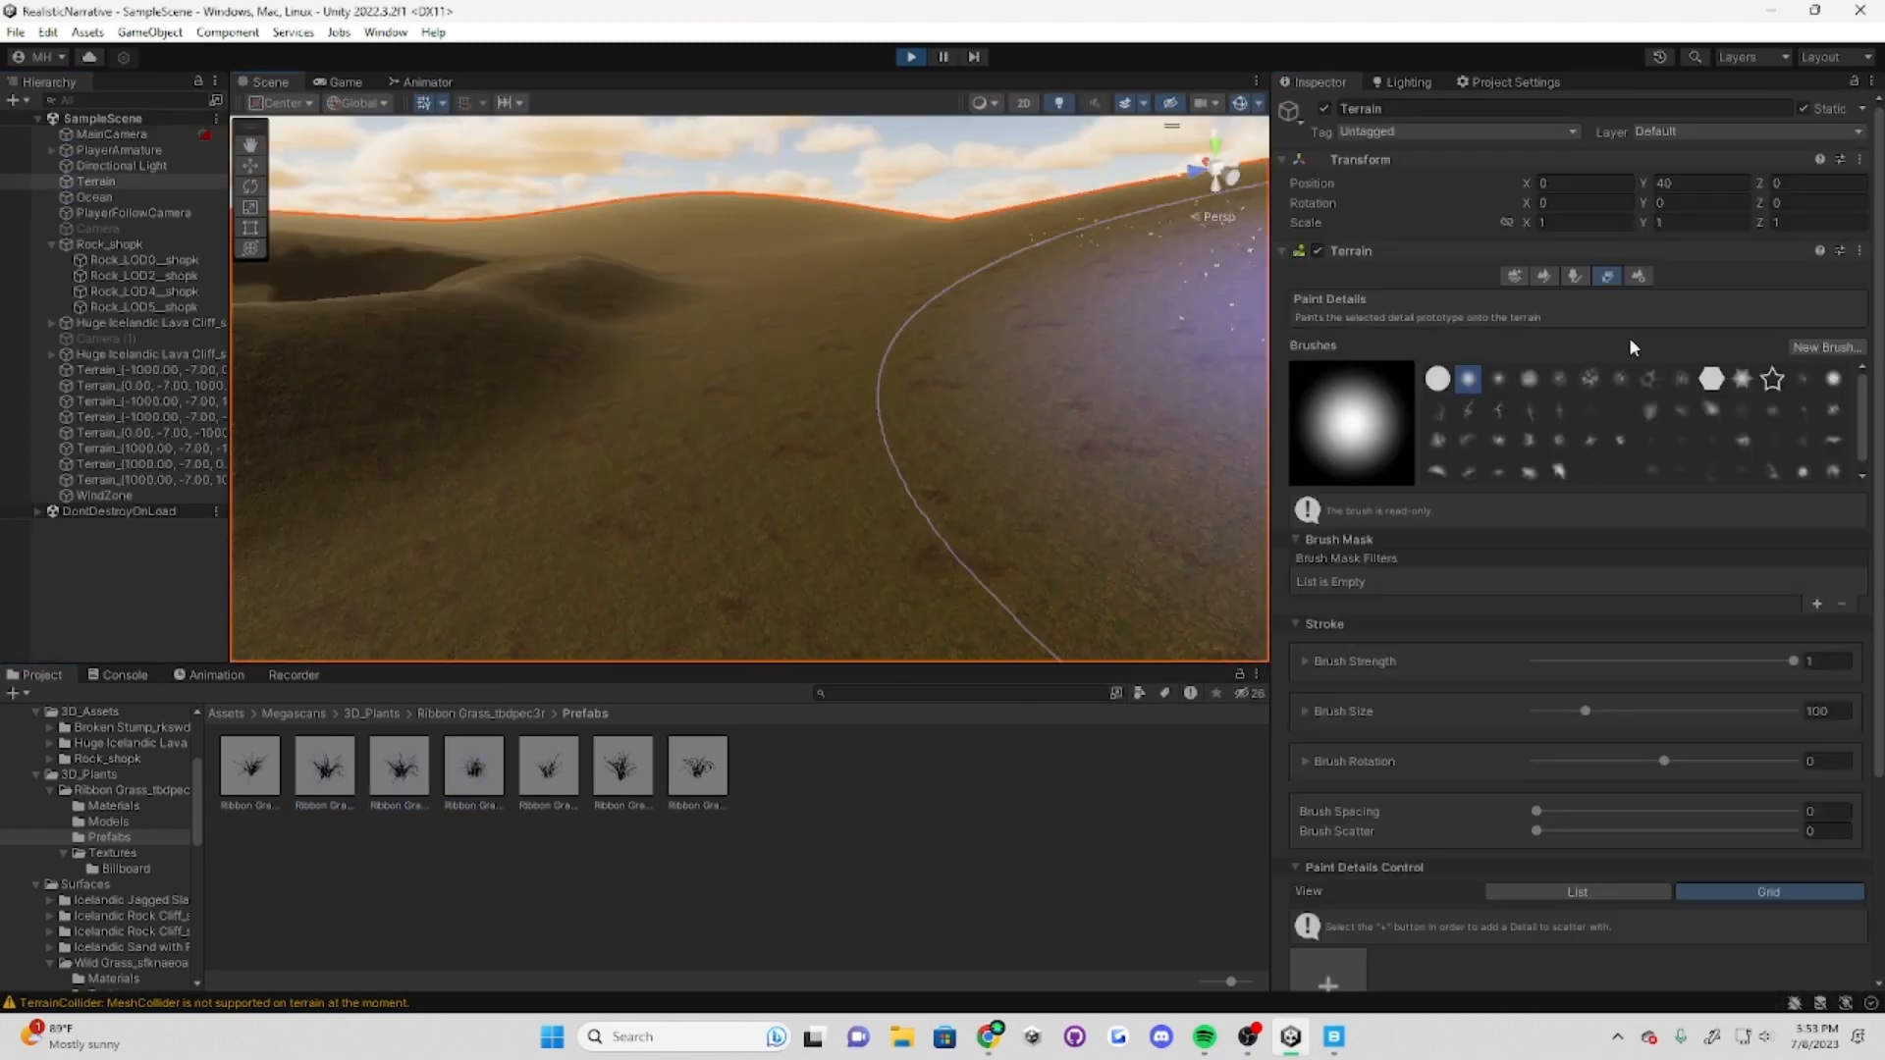
Step: Play-test the Ribbon Grass detail meshes by running and jumping the player character through them
left_click(398, 766)
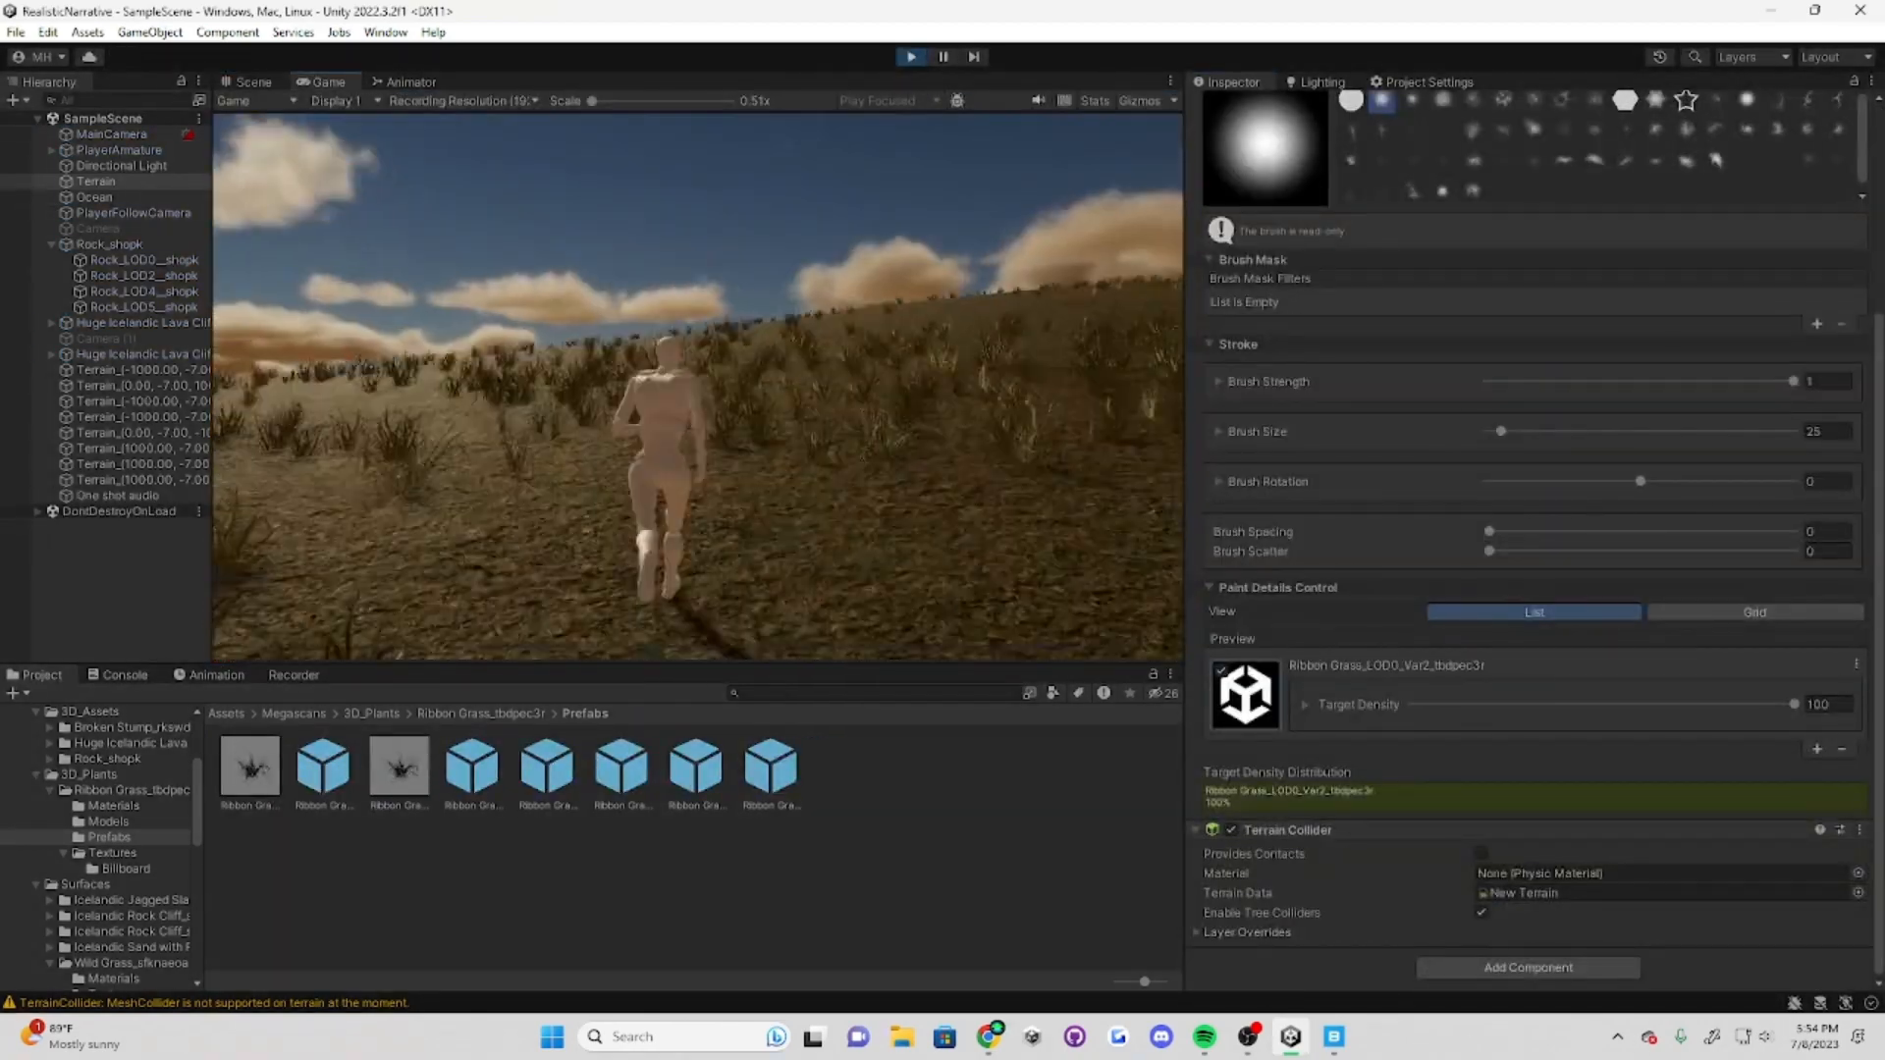
key("space")
key("w")
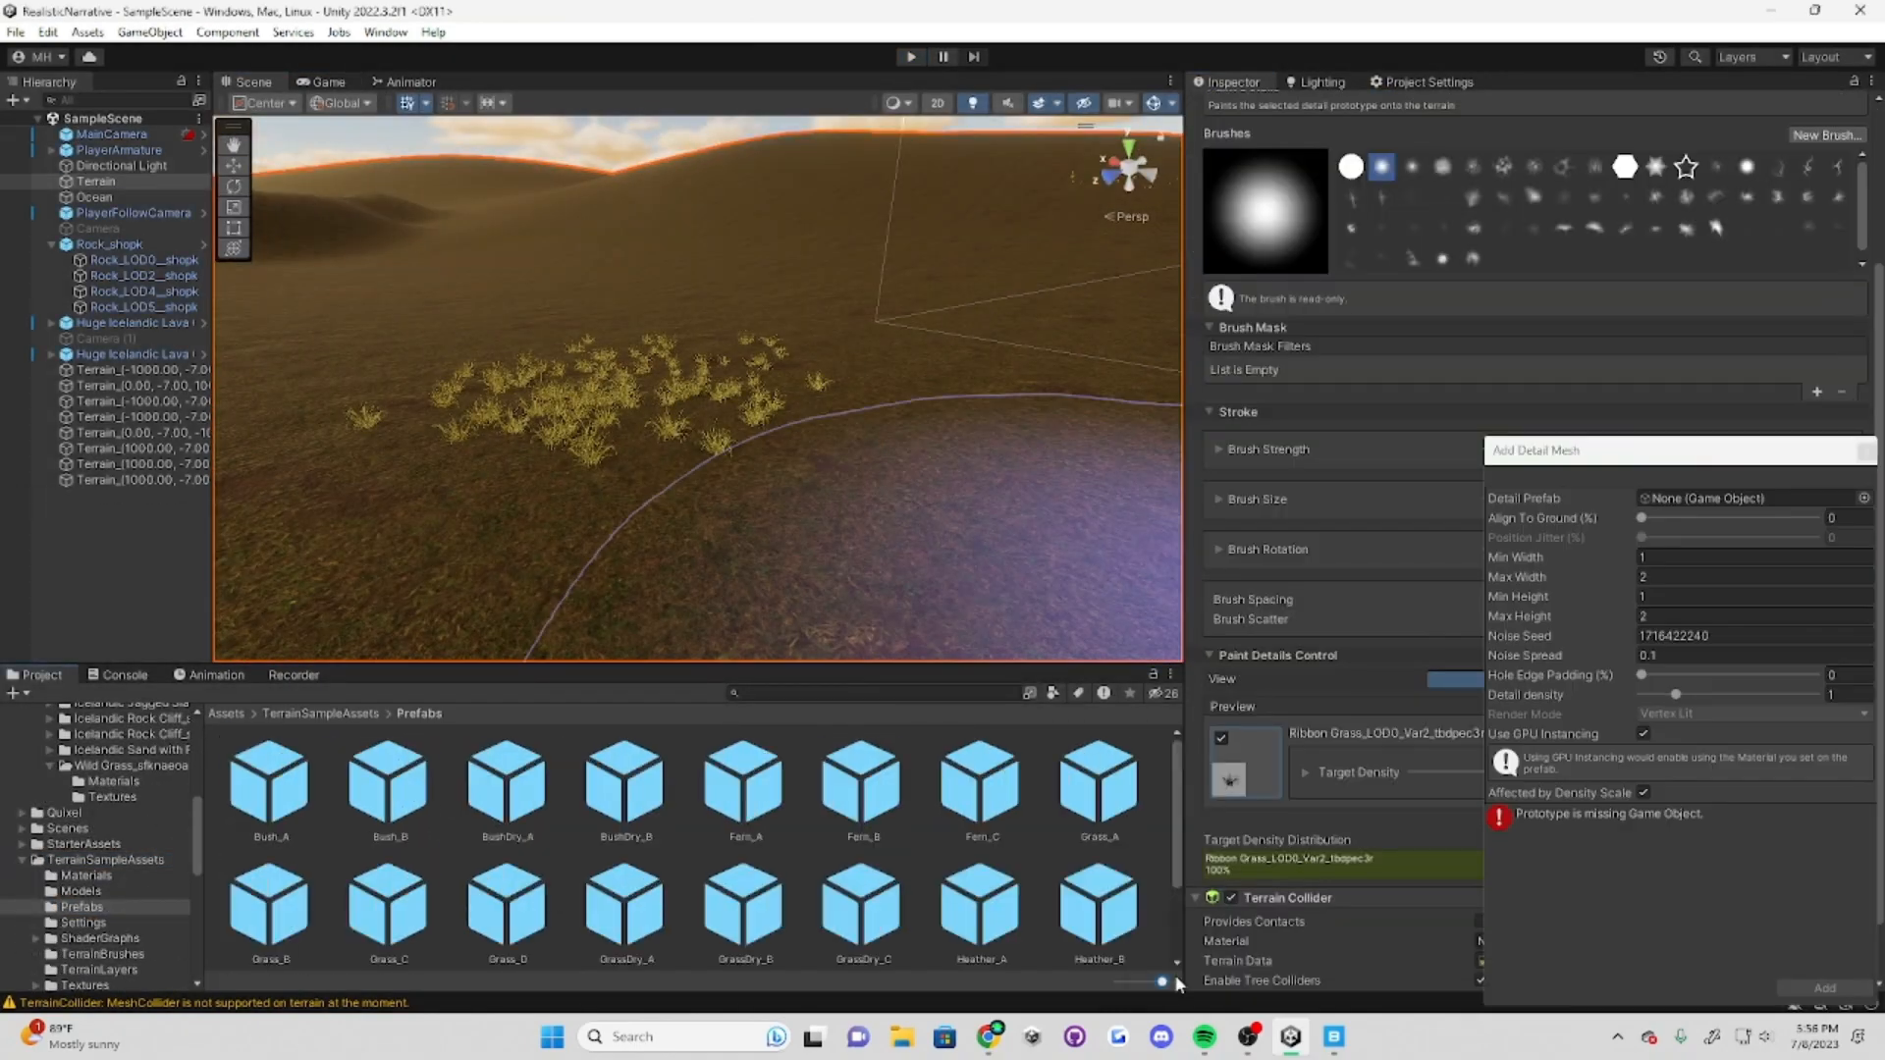
Step: Compare the Grass and Fern prefabs in TerrainSampleAssets as candidates for a new terrain detail mesh
left_click_drag(1163, 982, 1149, 982)
left_click(952, 771)
left_click_drag(1669, 449, 1277, 138)
left_click(864, 772)
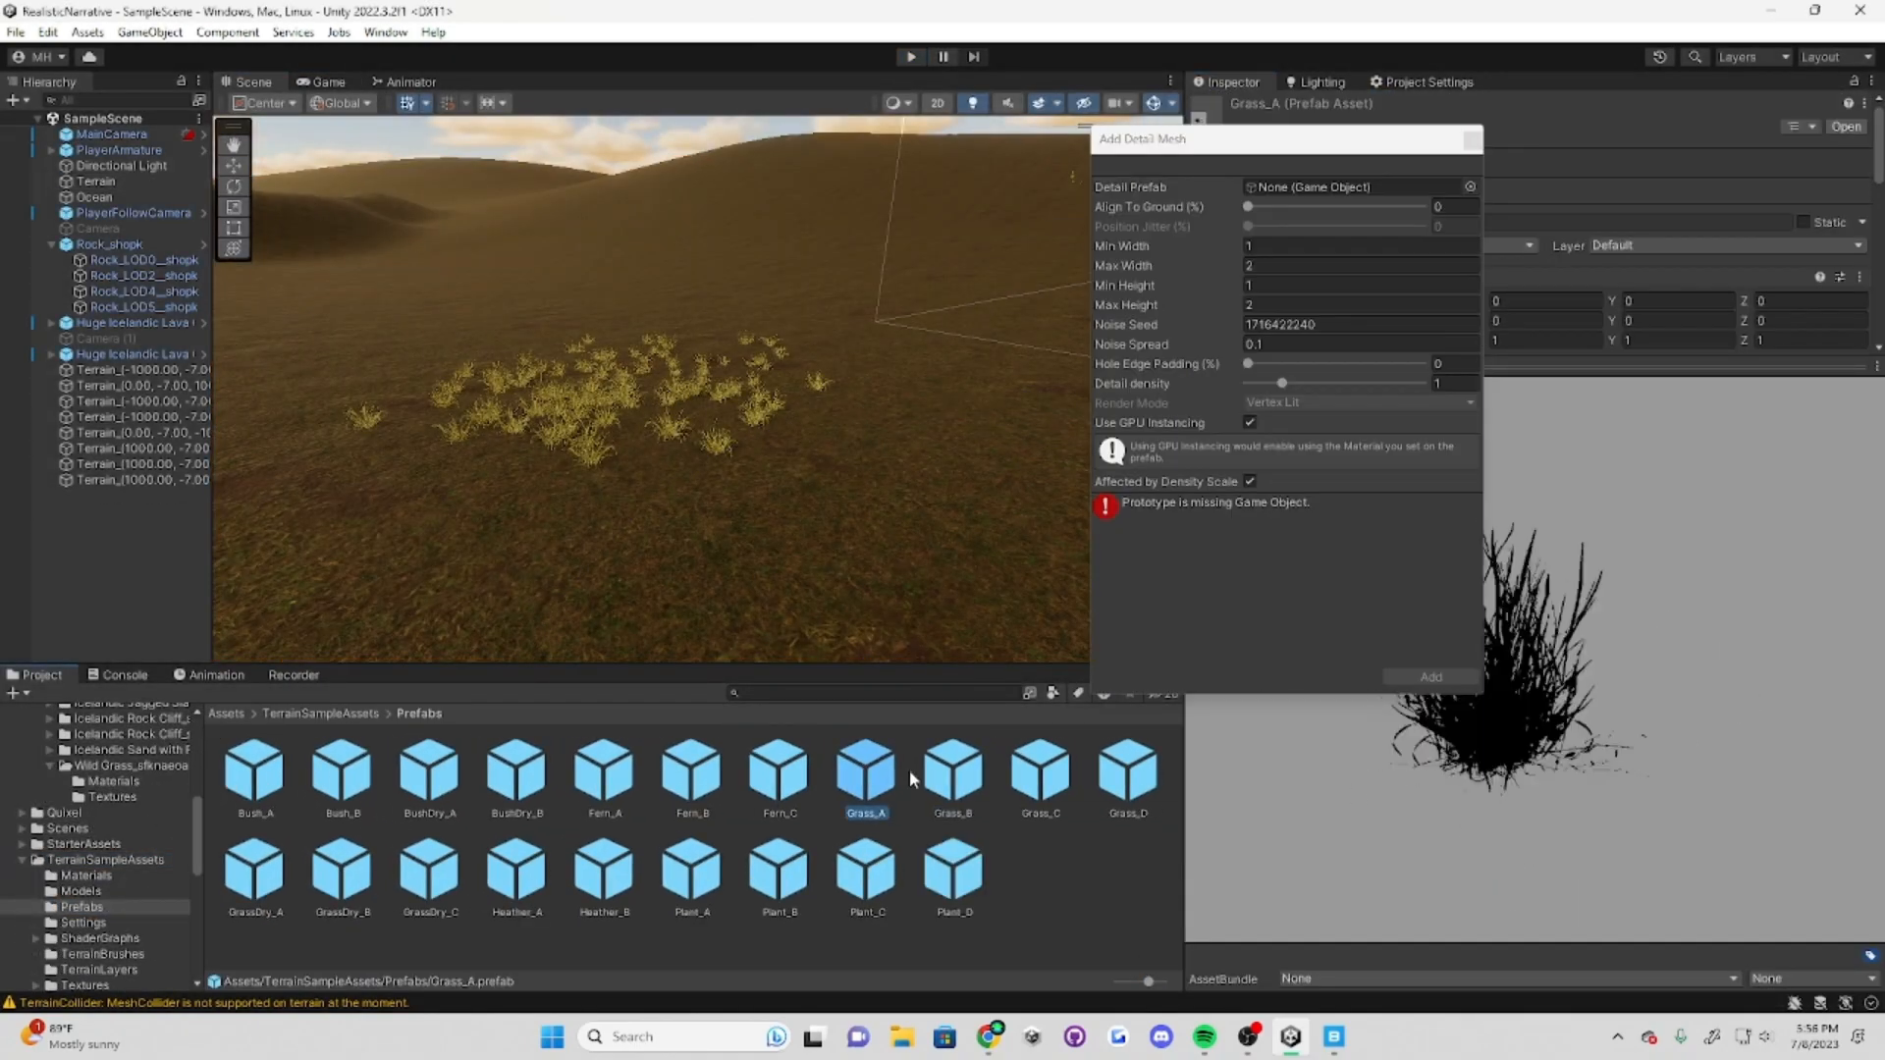
left_click(1040, 772)
left_click(864, 772)
left_click(778, 772)
left_click(690, 772)
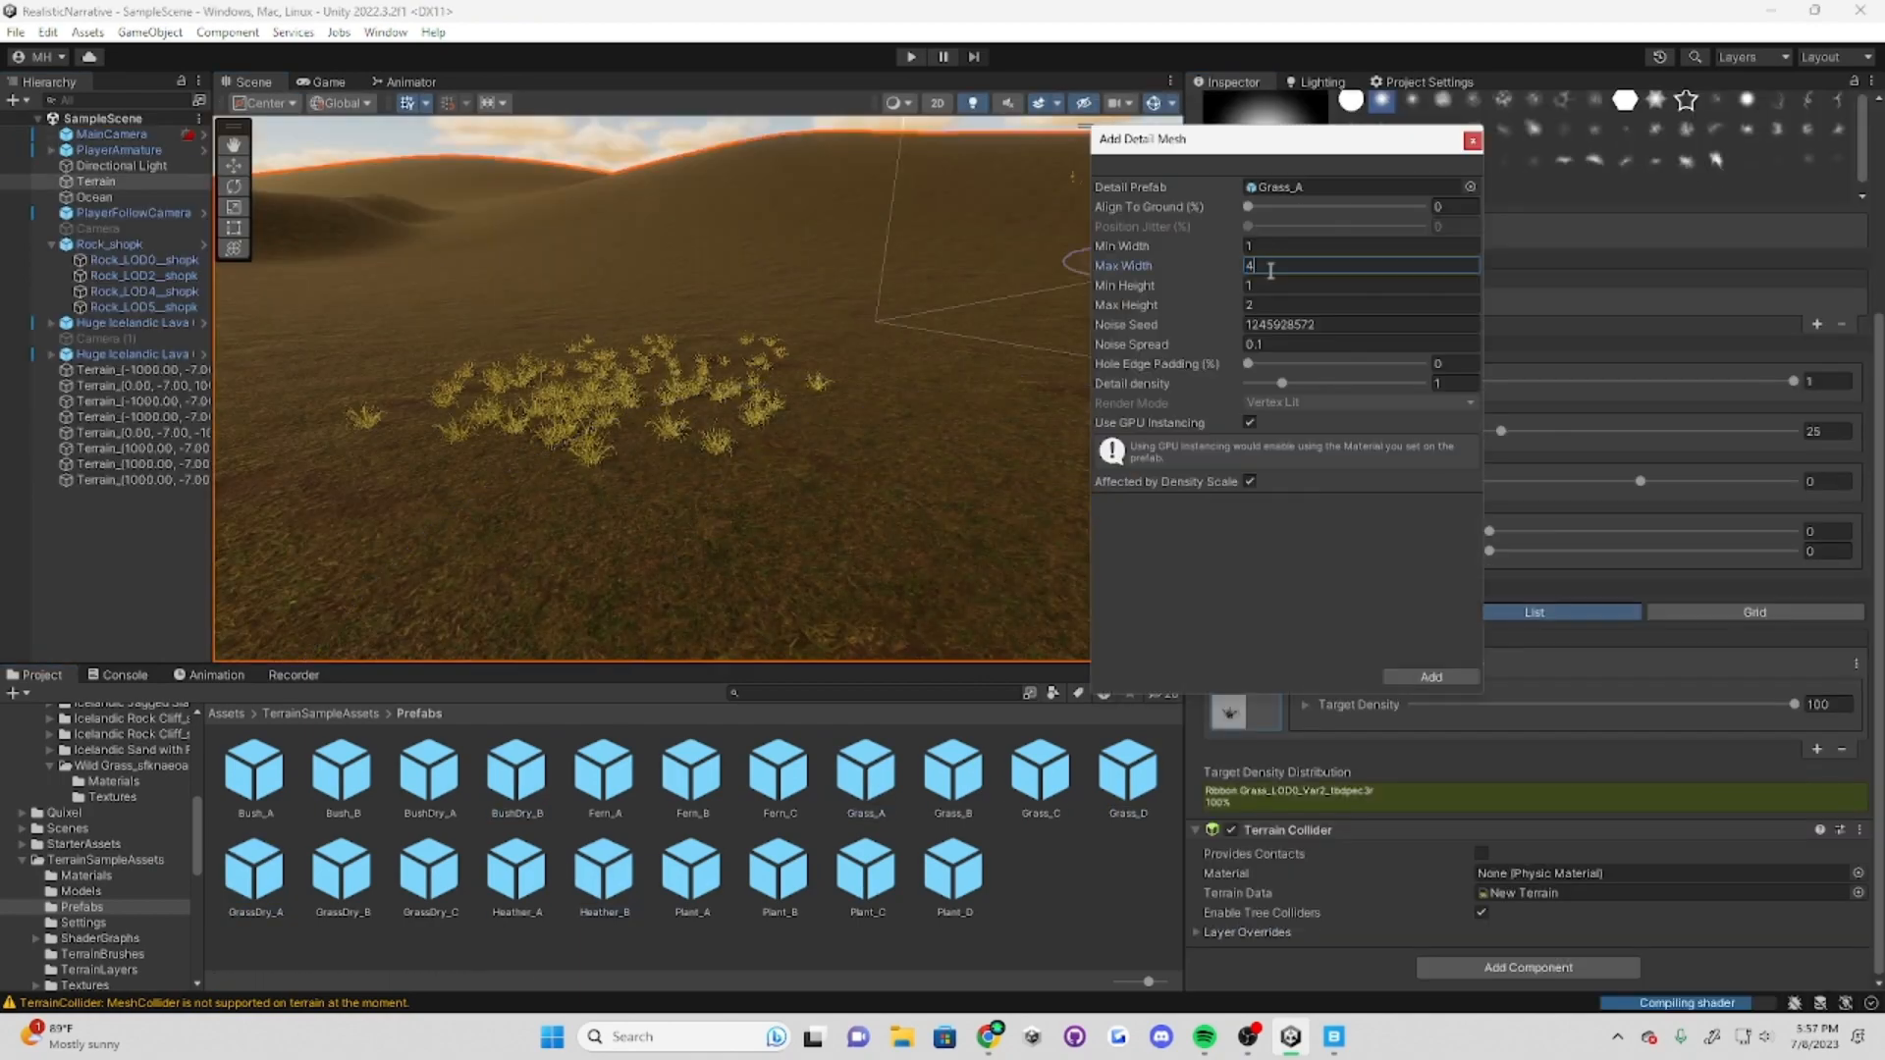
Step: Examine the painted grass up close in the running scene and review the terrain's detail and wind settings
left_click(265, 83)
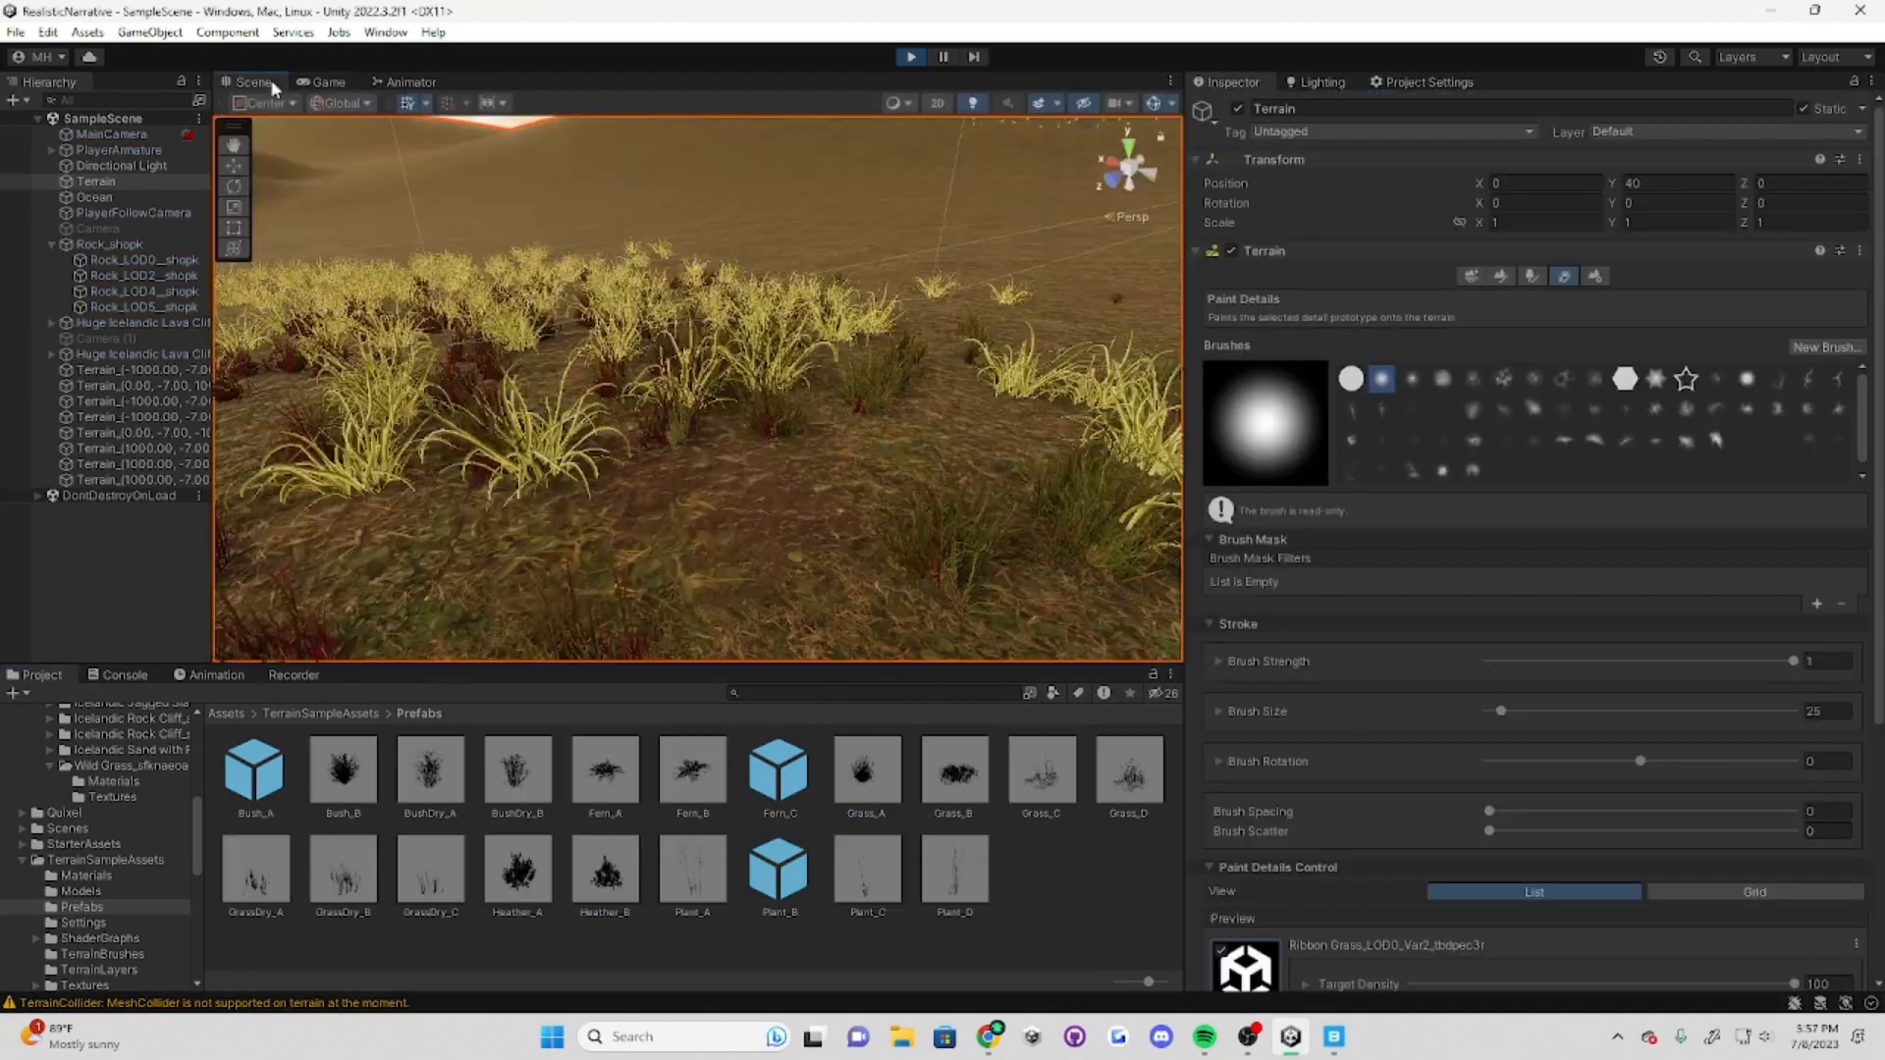
mouse_move(471, 294)
right_mouse_down()
mouse_move(501, 338)
mouse_move(1534, 631)
right_mouse_up()
key("w")
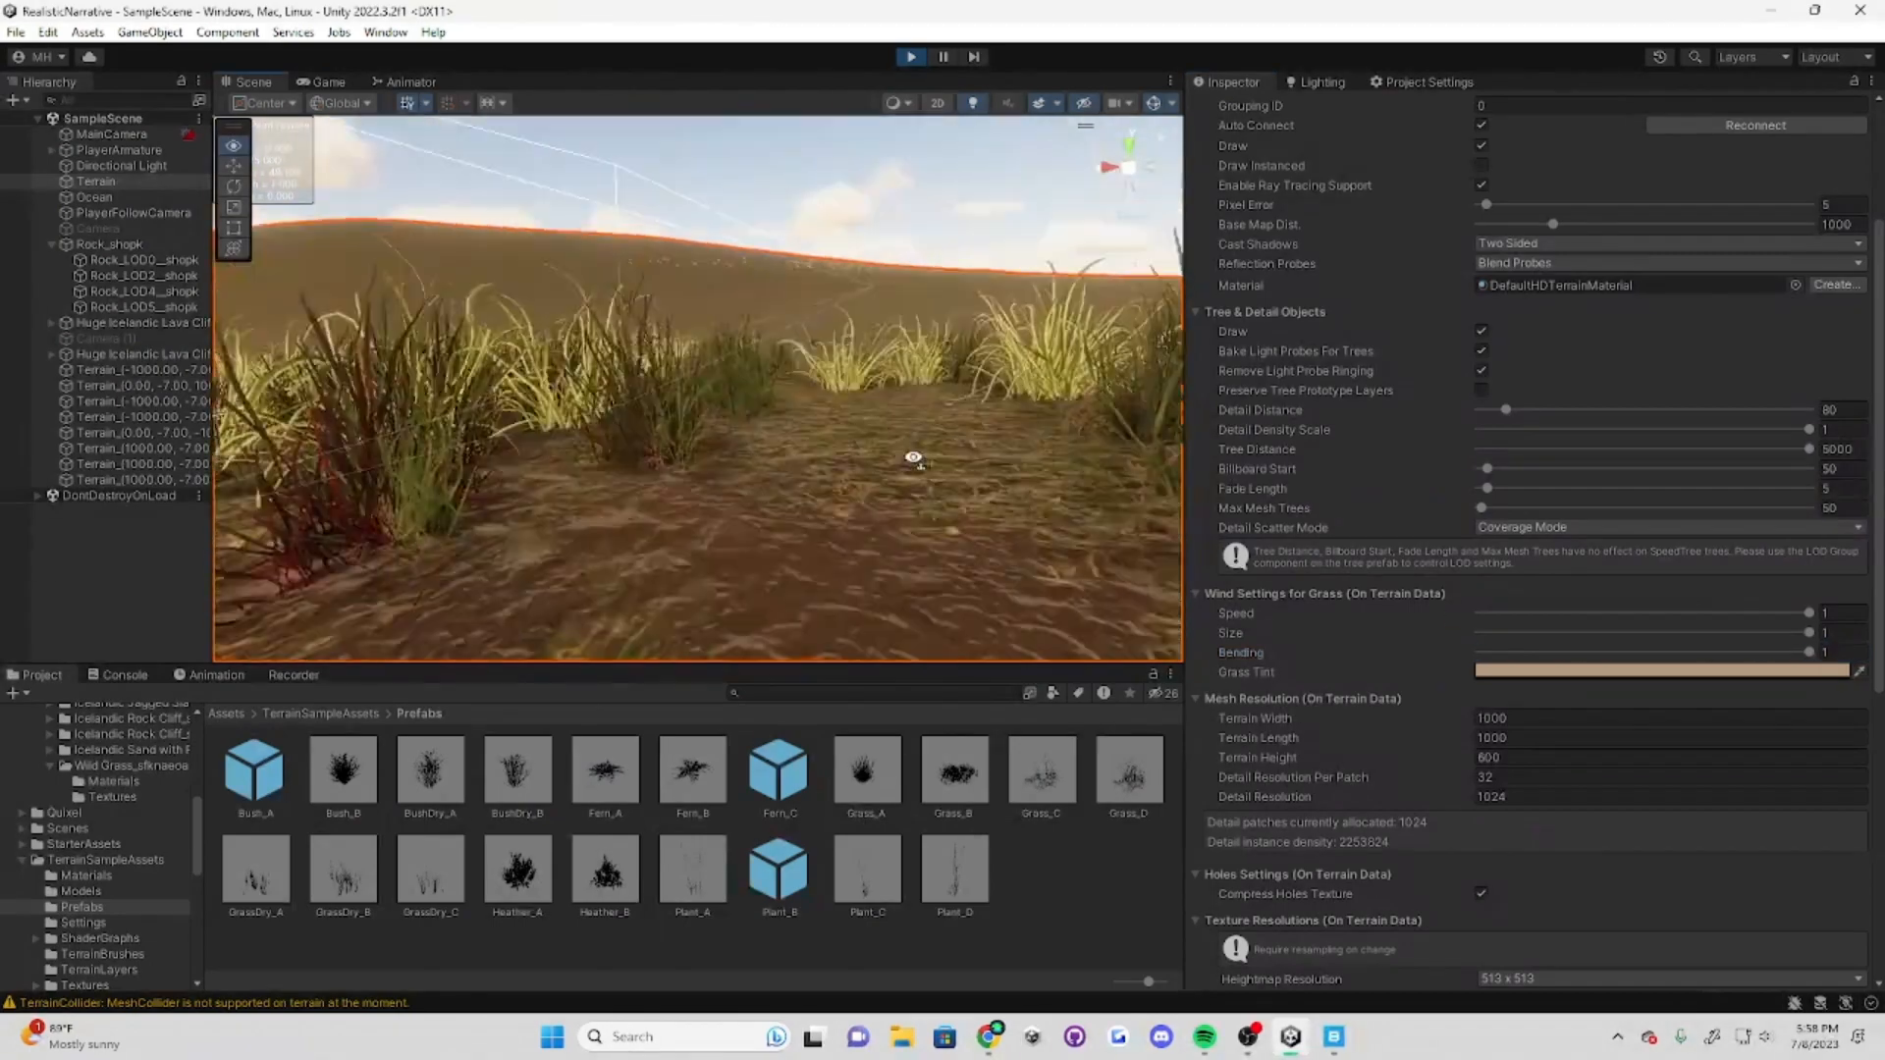
right_click_drag(909, 455, 1099, 535)
scroll(1337, 641, "down", 8)
scroll(1388, 465, "up", 11)
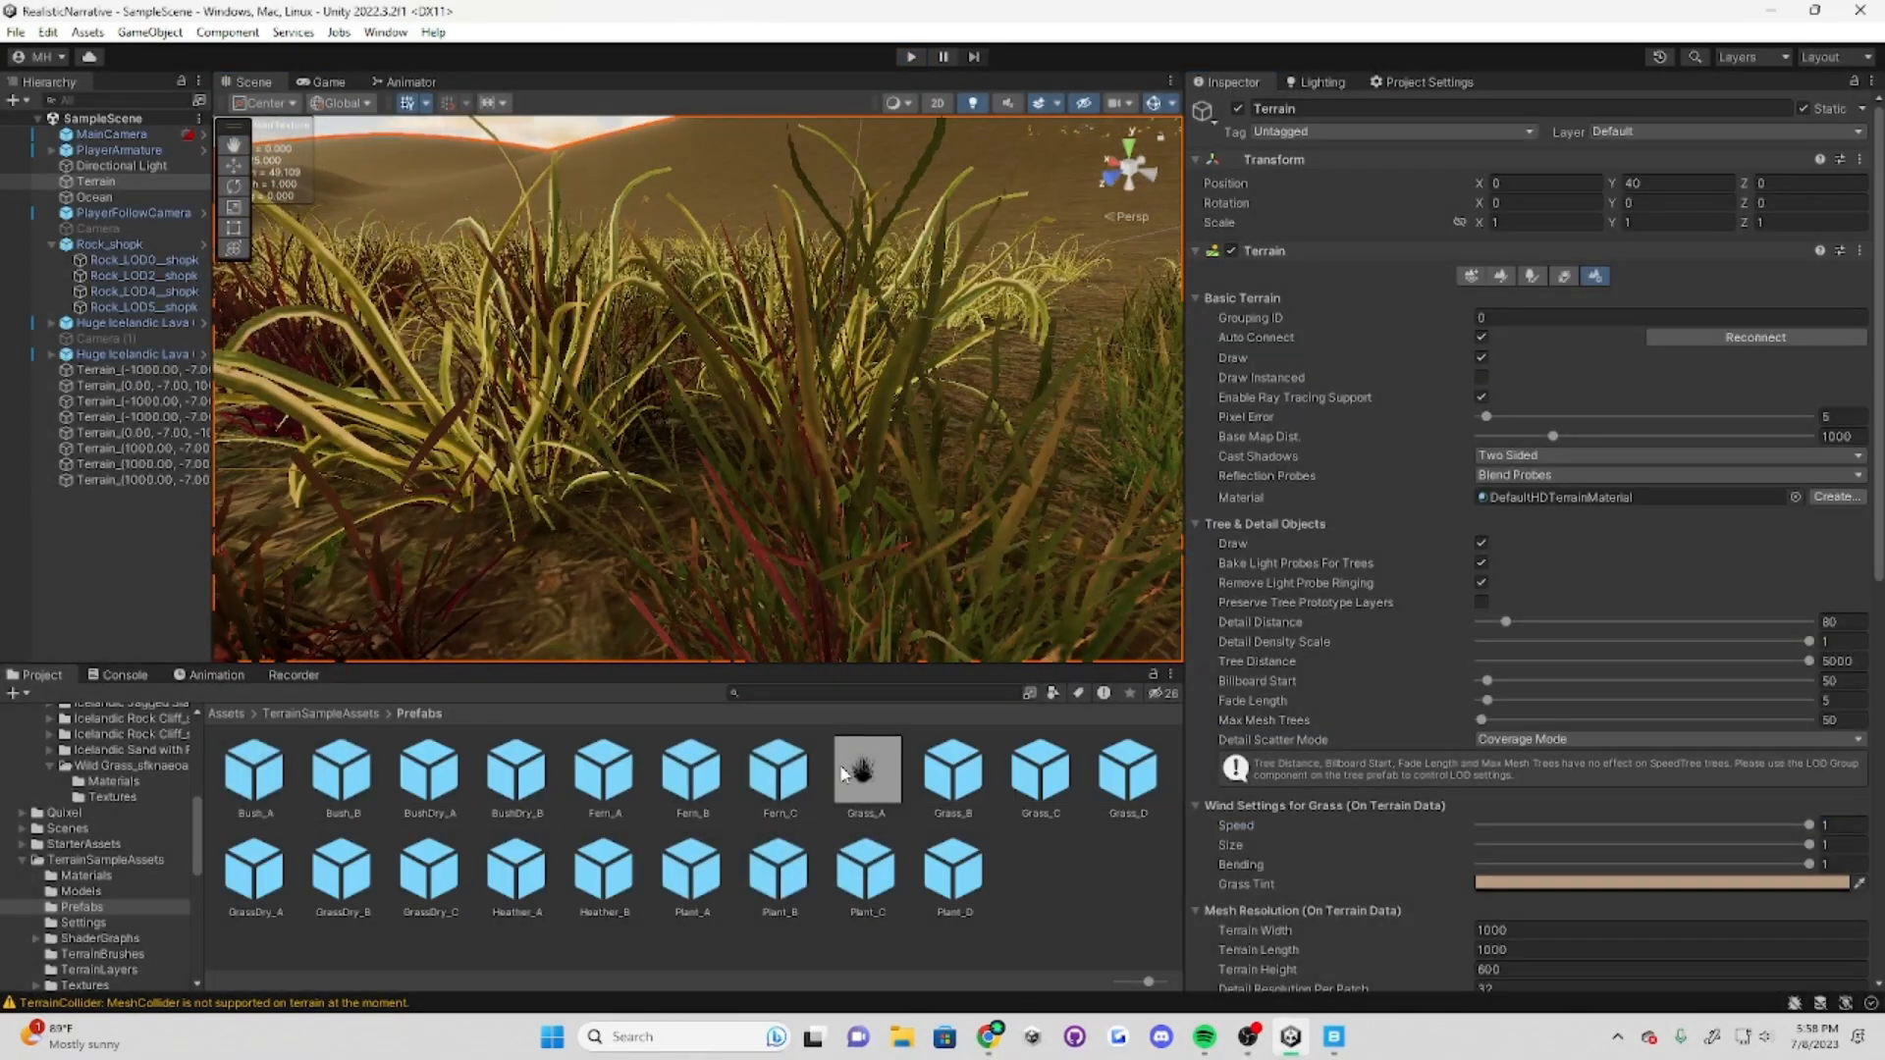
Step: Review the default volume profile in the HDRP Global Settings, including shadows and the Visual Environment wind options
left_click(47, 33)
left_click(108, 472)
scroll(1454, 331, "down", 15)
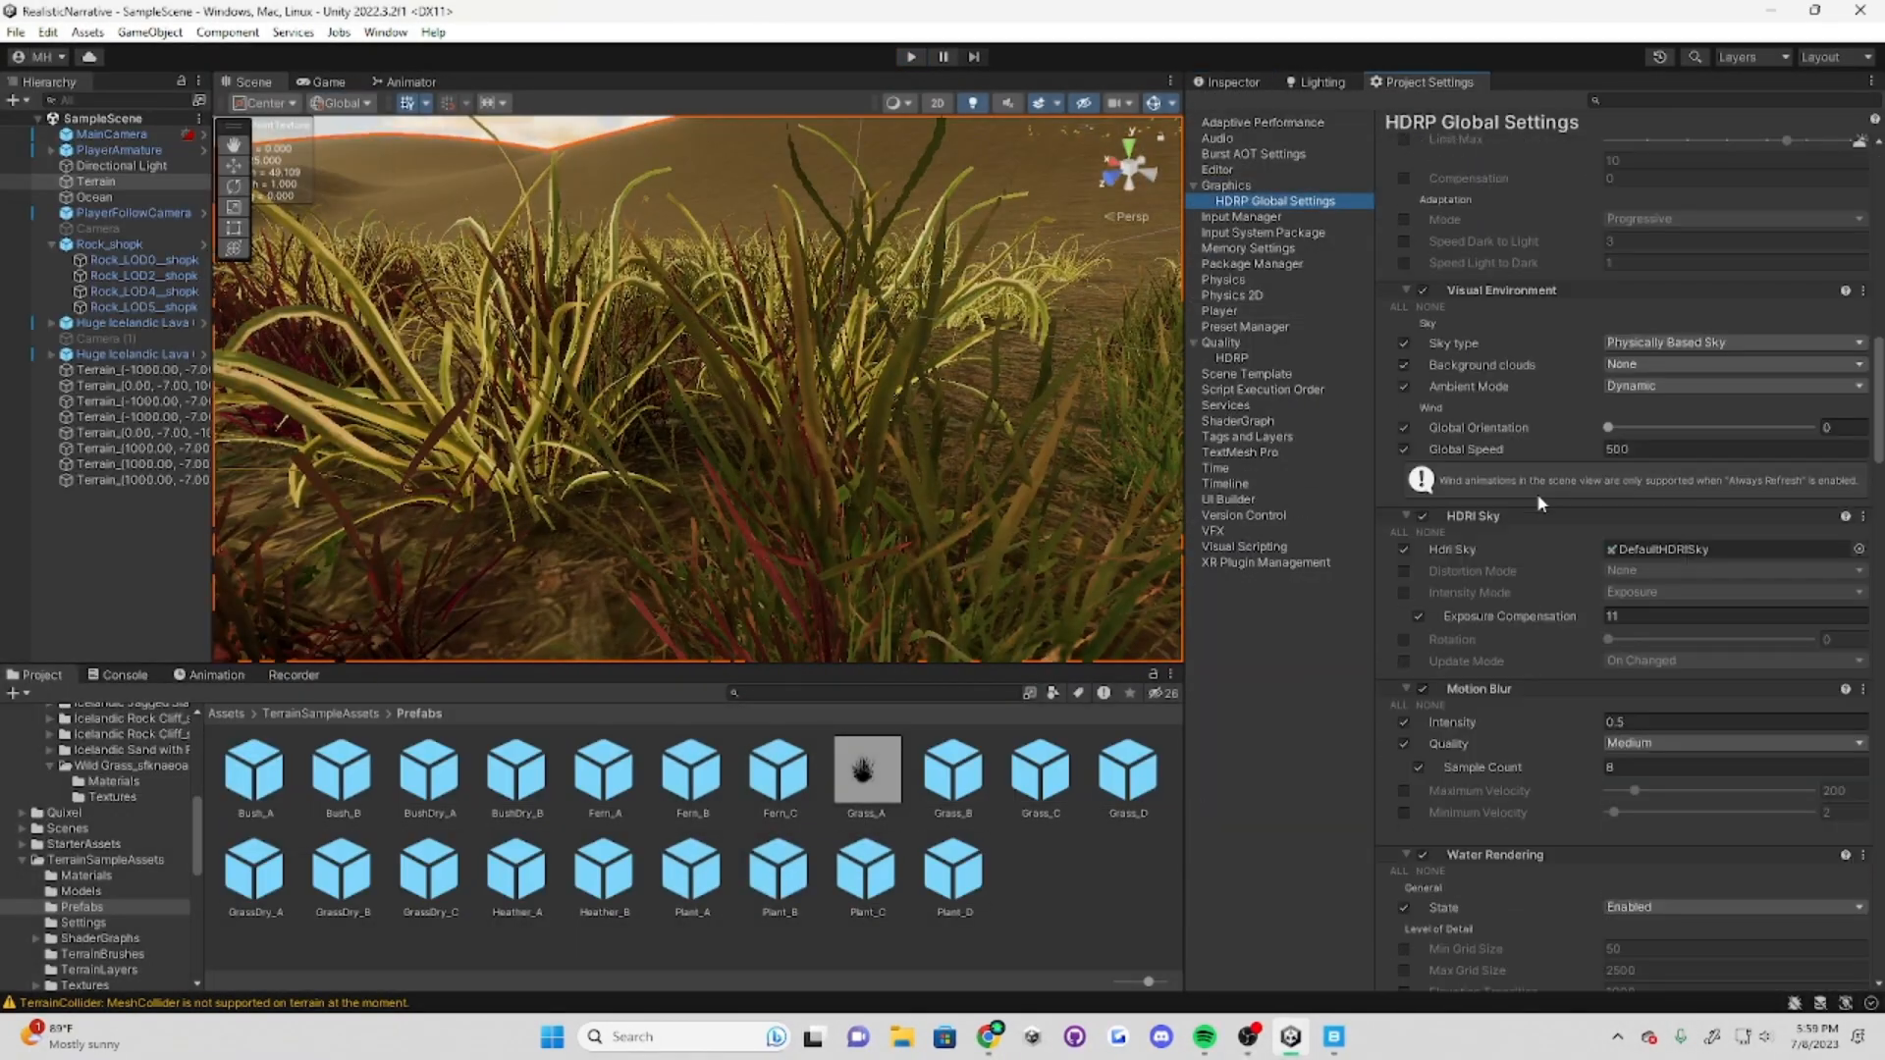
scroll(1561, 618, "down", 10)
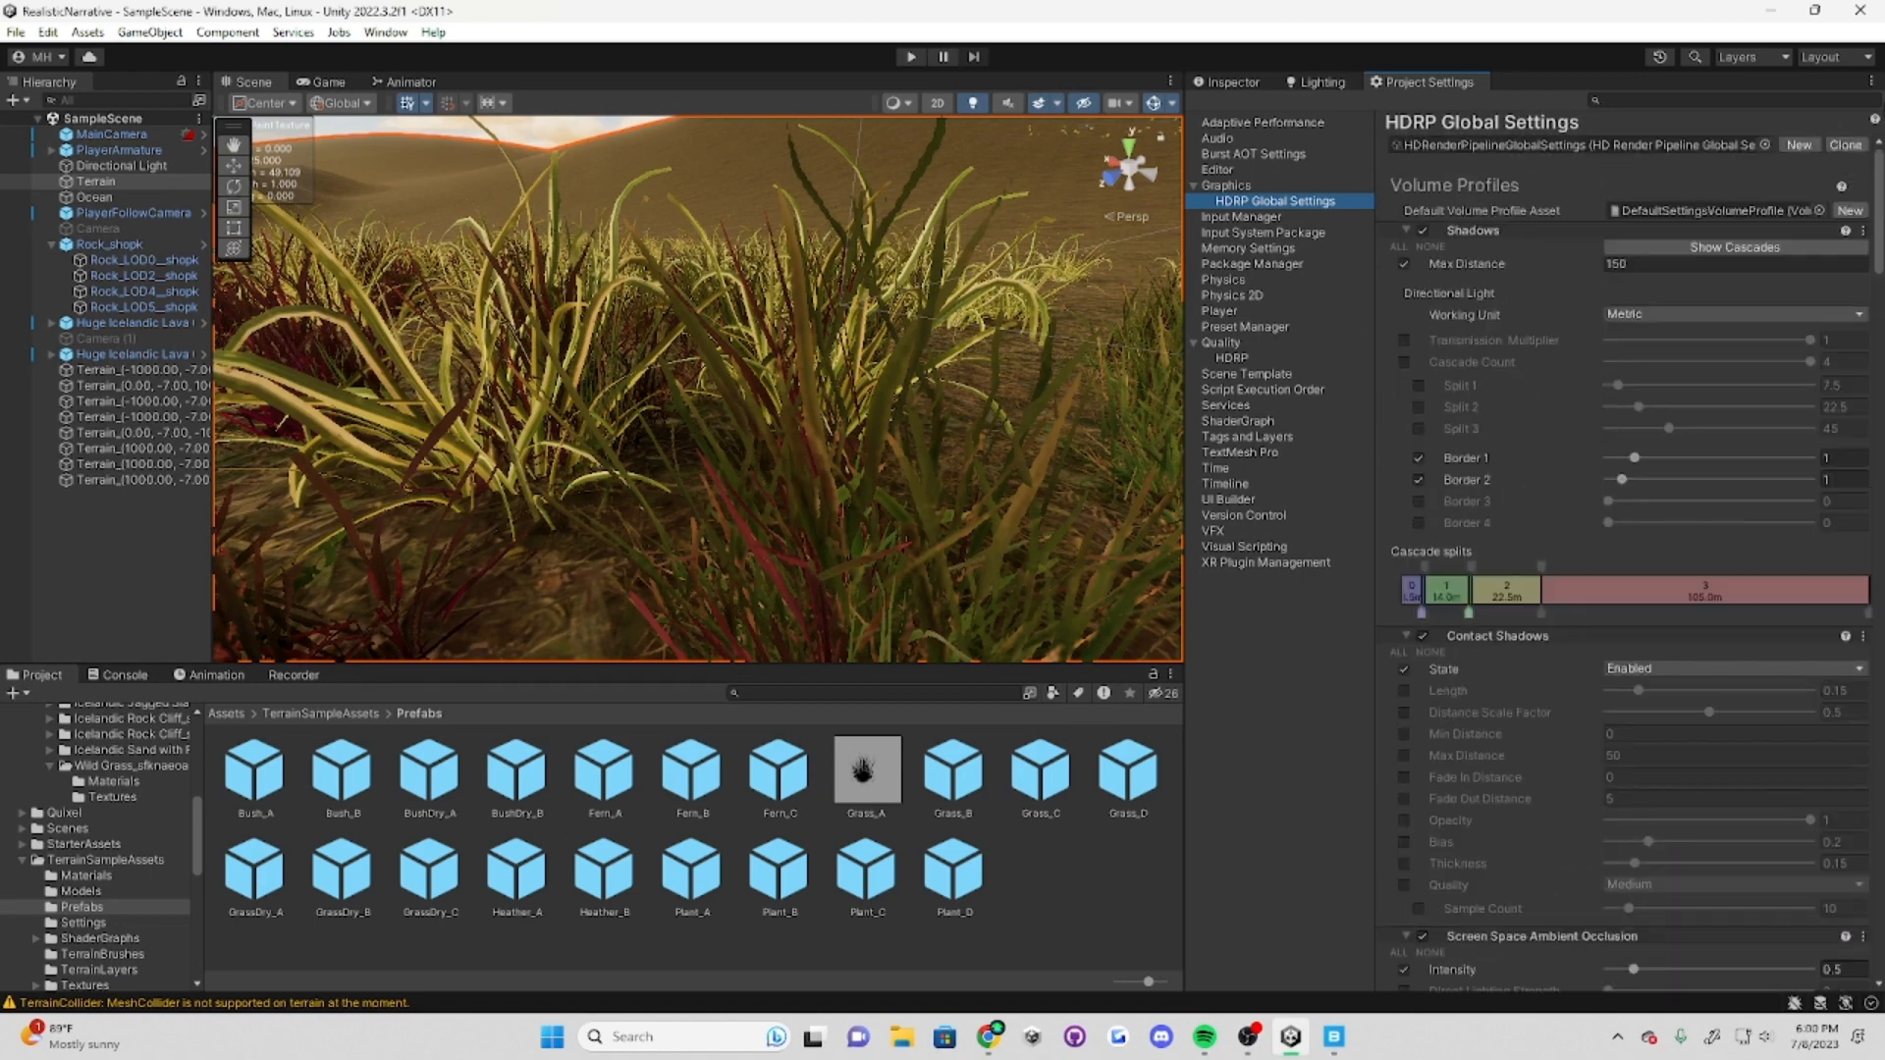
Step: Examine the project's Quality levels and the HDRP quality settings for lighting, volumetrics and materials
left_click(1217, 169)
left_click(1220, 342)
scroll(1480, 604, "up", 3)
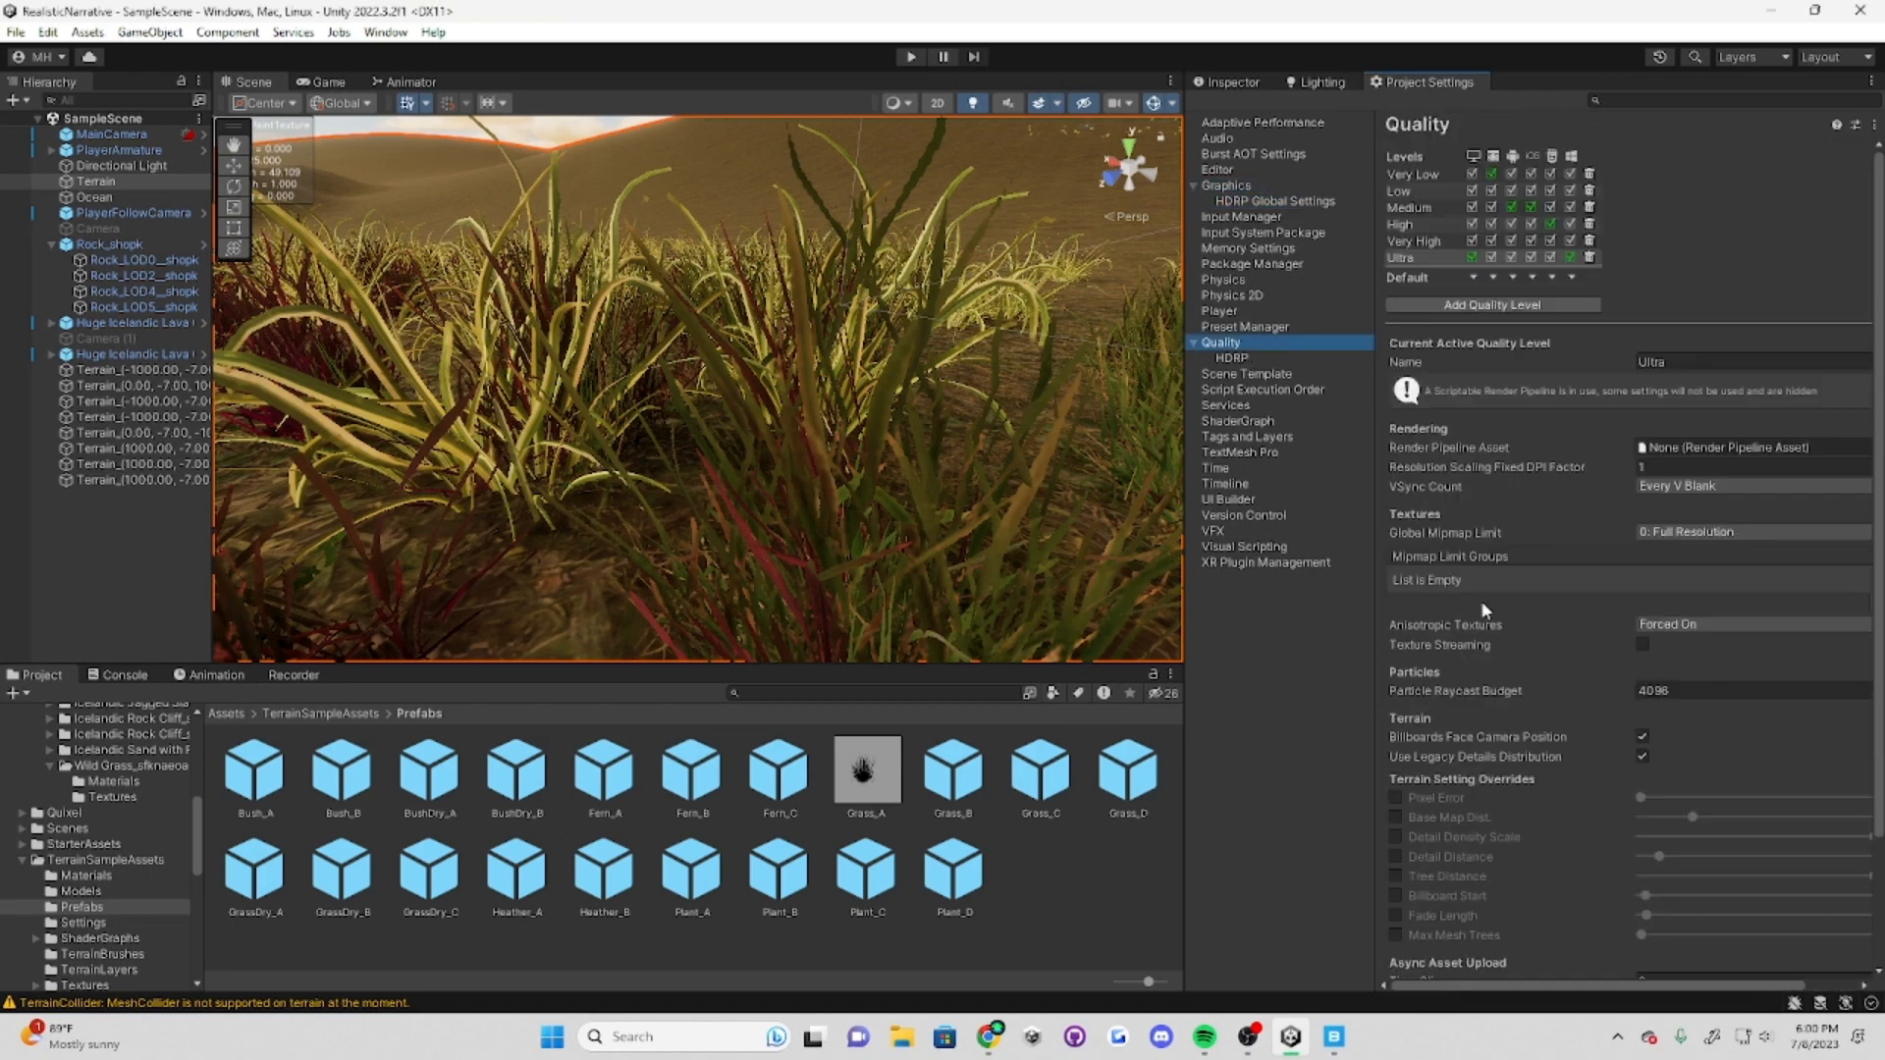
scroll(1481, 618, "down", 3)
left_click(1232, 358)
scroll(1545, 555, "down", 2)
scroll(1545, 556, "down", 20)
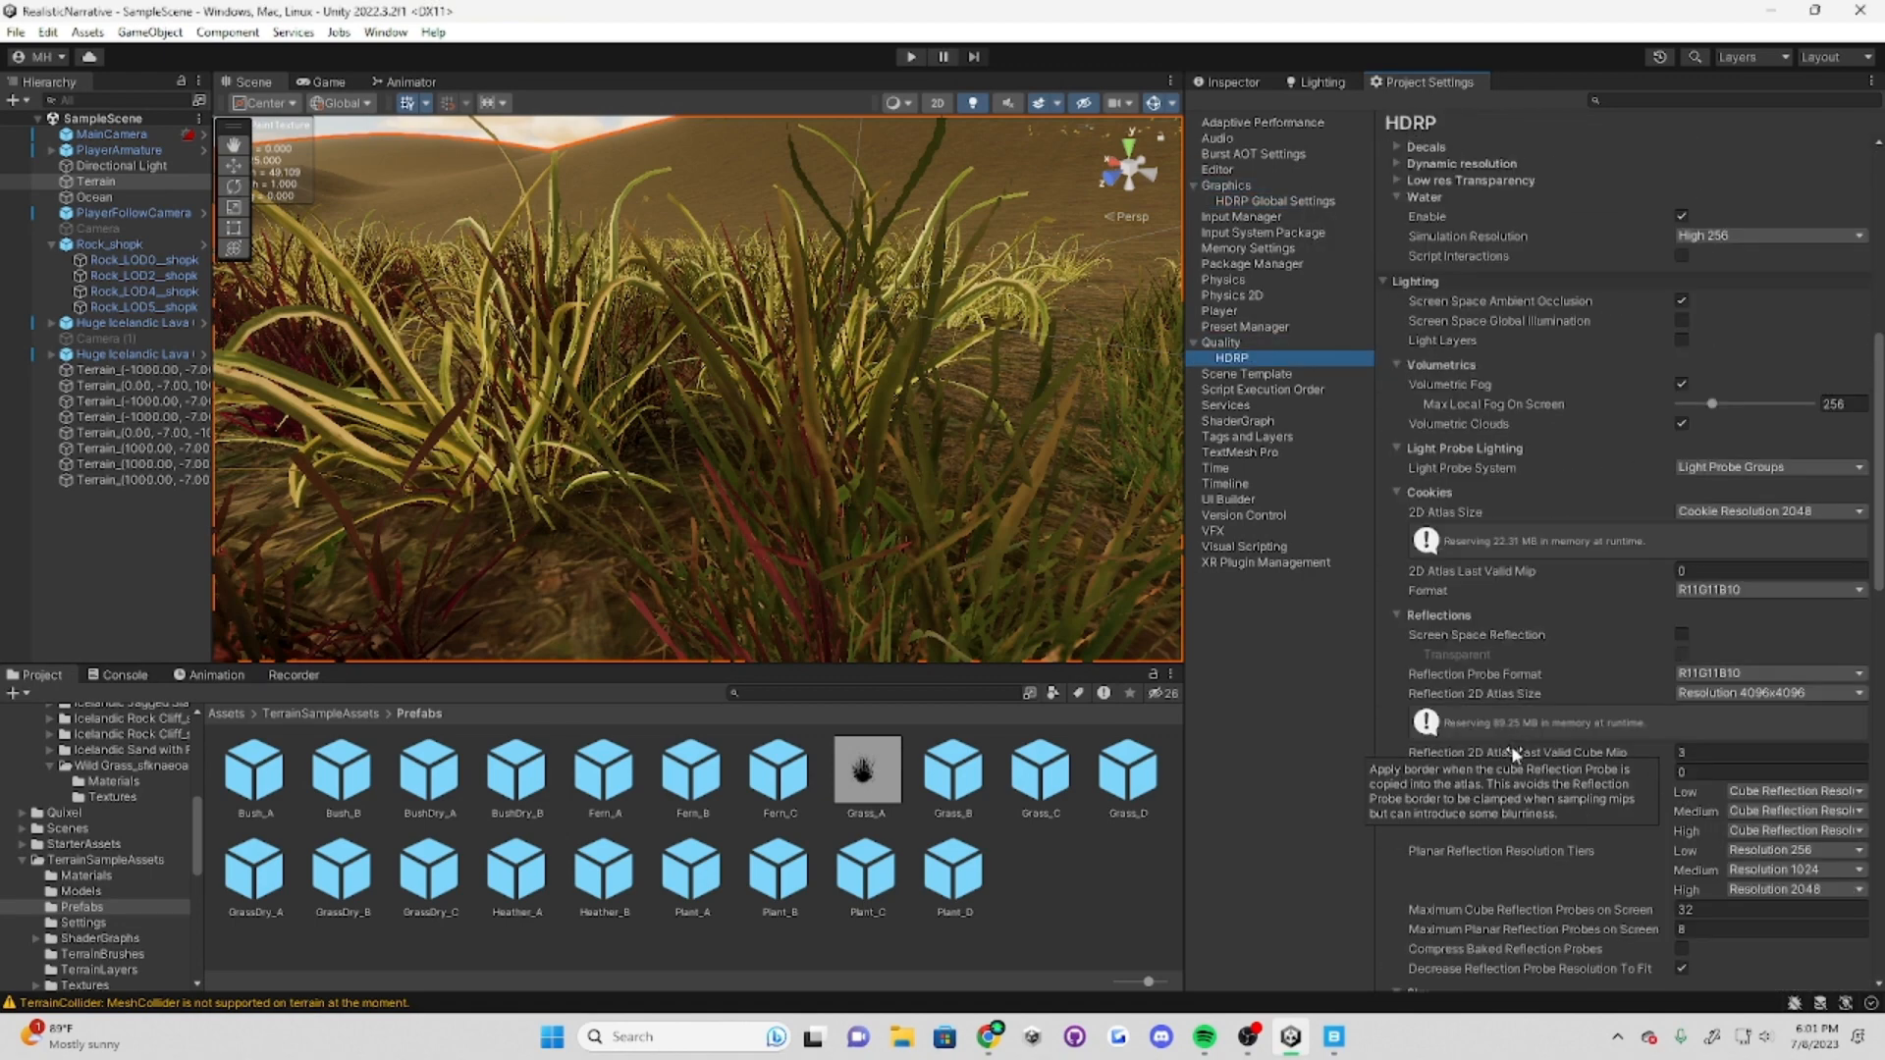
scroll(1601, 461, "down", 12)
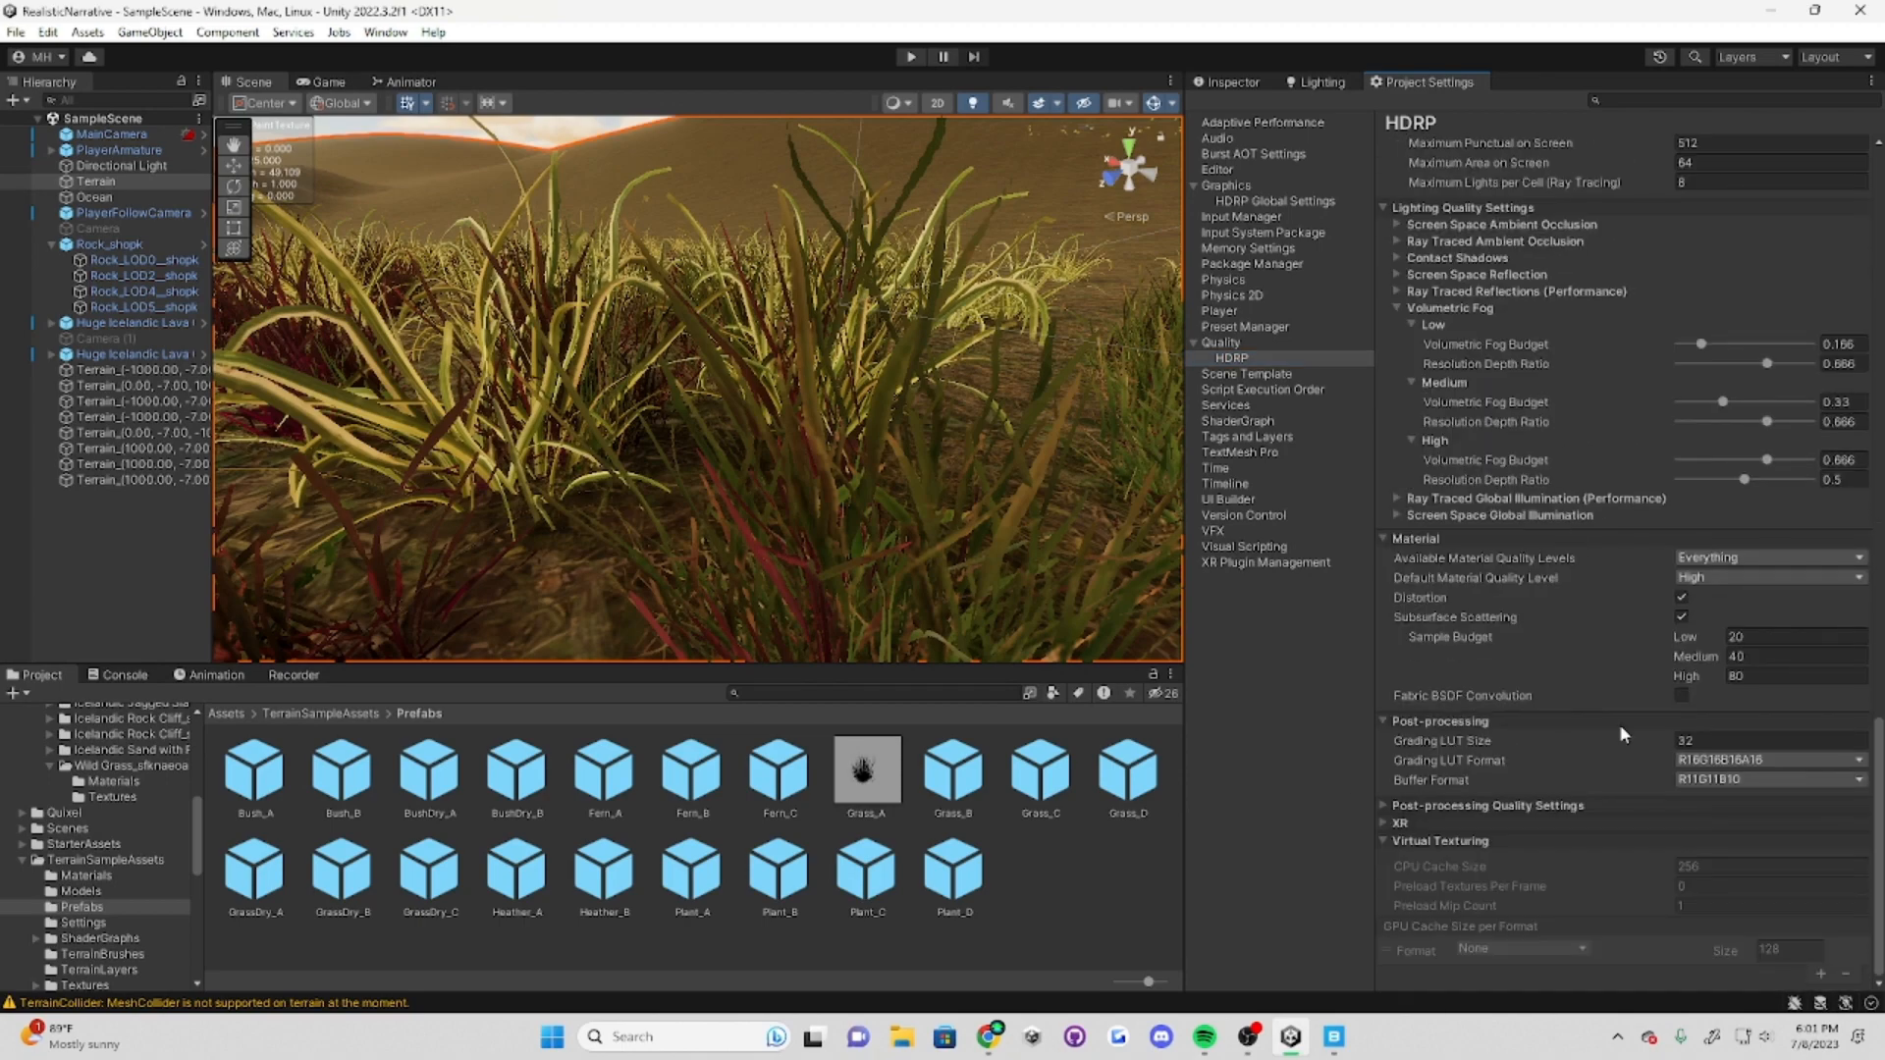
Step: Add a Micro Shadows override to the default settings volume profile in HDRPDefaultResources
left_click(1274, 200)
left_click(418, 771)
left_click(336, 771)
scroll(1464, 475, "down", 20)
left_click(1534, 898)
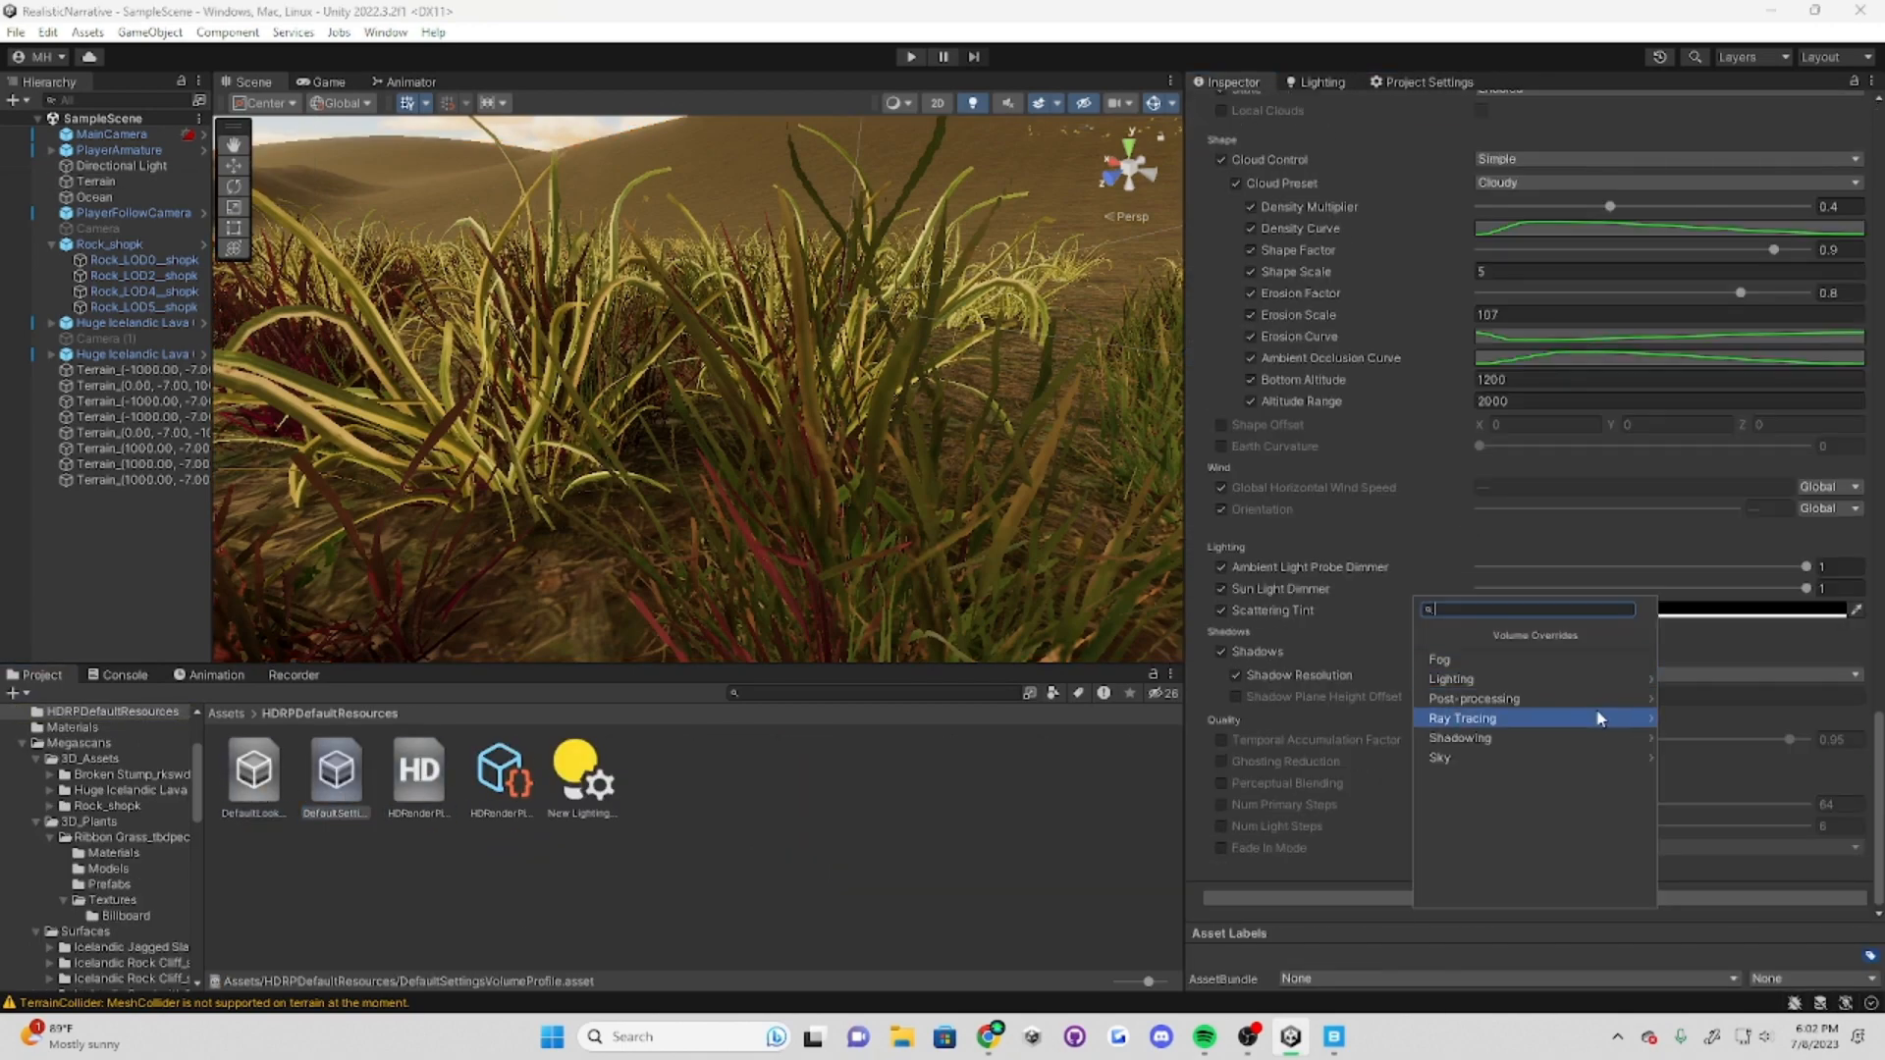
left_click(1571, 736)
left_click(1503, 678)
scroll(1348, 709, "down", 3)
Step: Change the Directional Light's X rotation to relight the painted grass
mouse_move(550, 412)
right_mouse_down()
mouse_move(482, 502)
mouse_move(519, 433)
right_mouse_up()
left_click(121, 165)
left_click_drag(1481, 111, 576, 277)
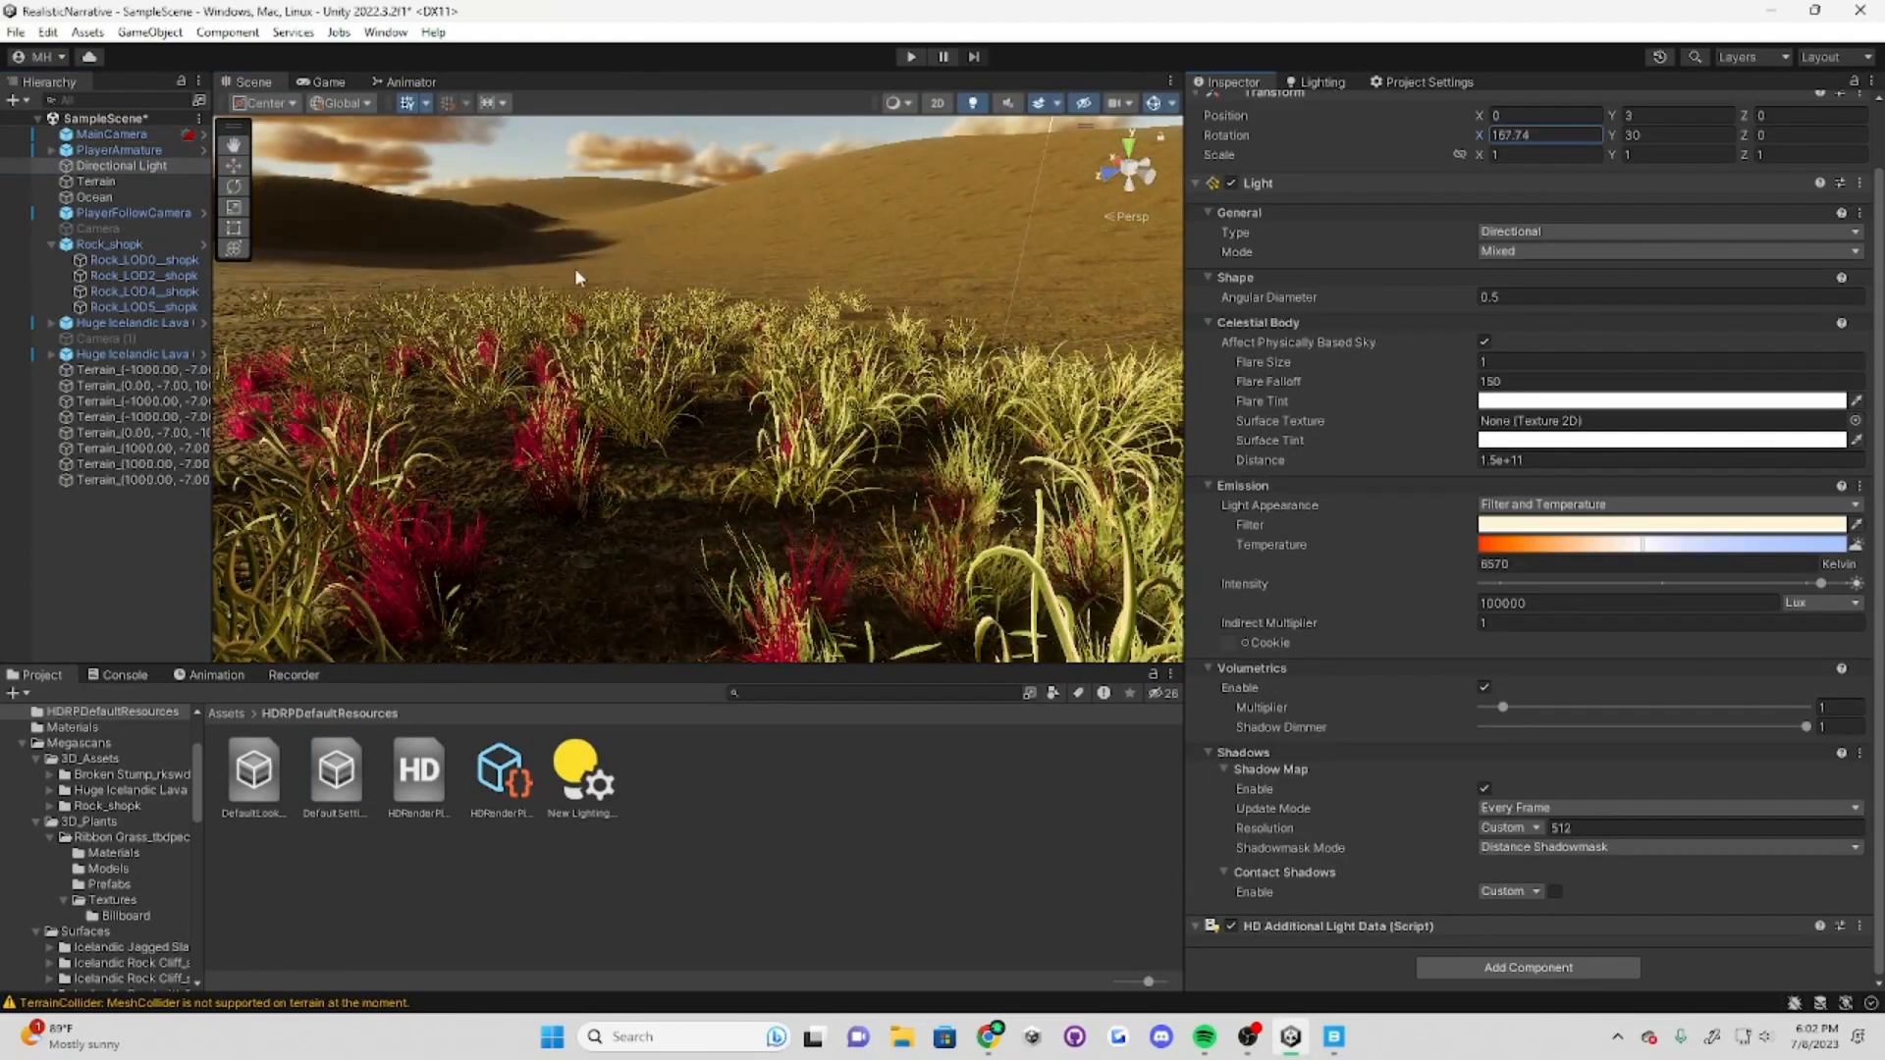
Step: Override the Micro Shadows state in the default settings volume profile and set it to Enabled
scroll(576, 278, "up", 3)
scroll(1296, 860, "up", 3)
left_click(336, 770)
scroll(1235, 807, "down", 15)
left_click(1220, 801)
left_click(1517, 801)
left_click(1522, 824)
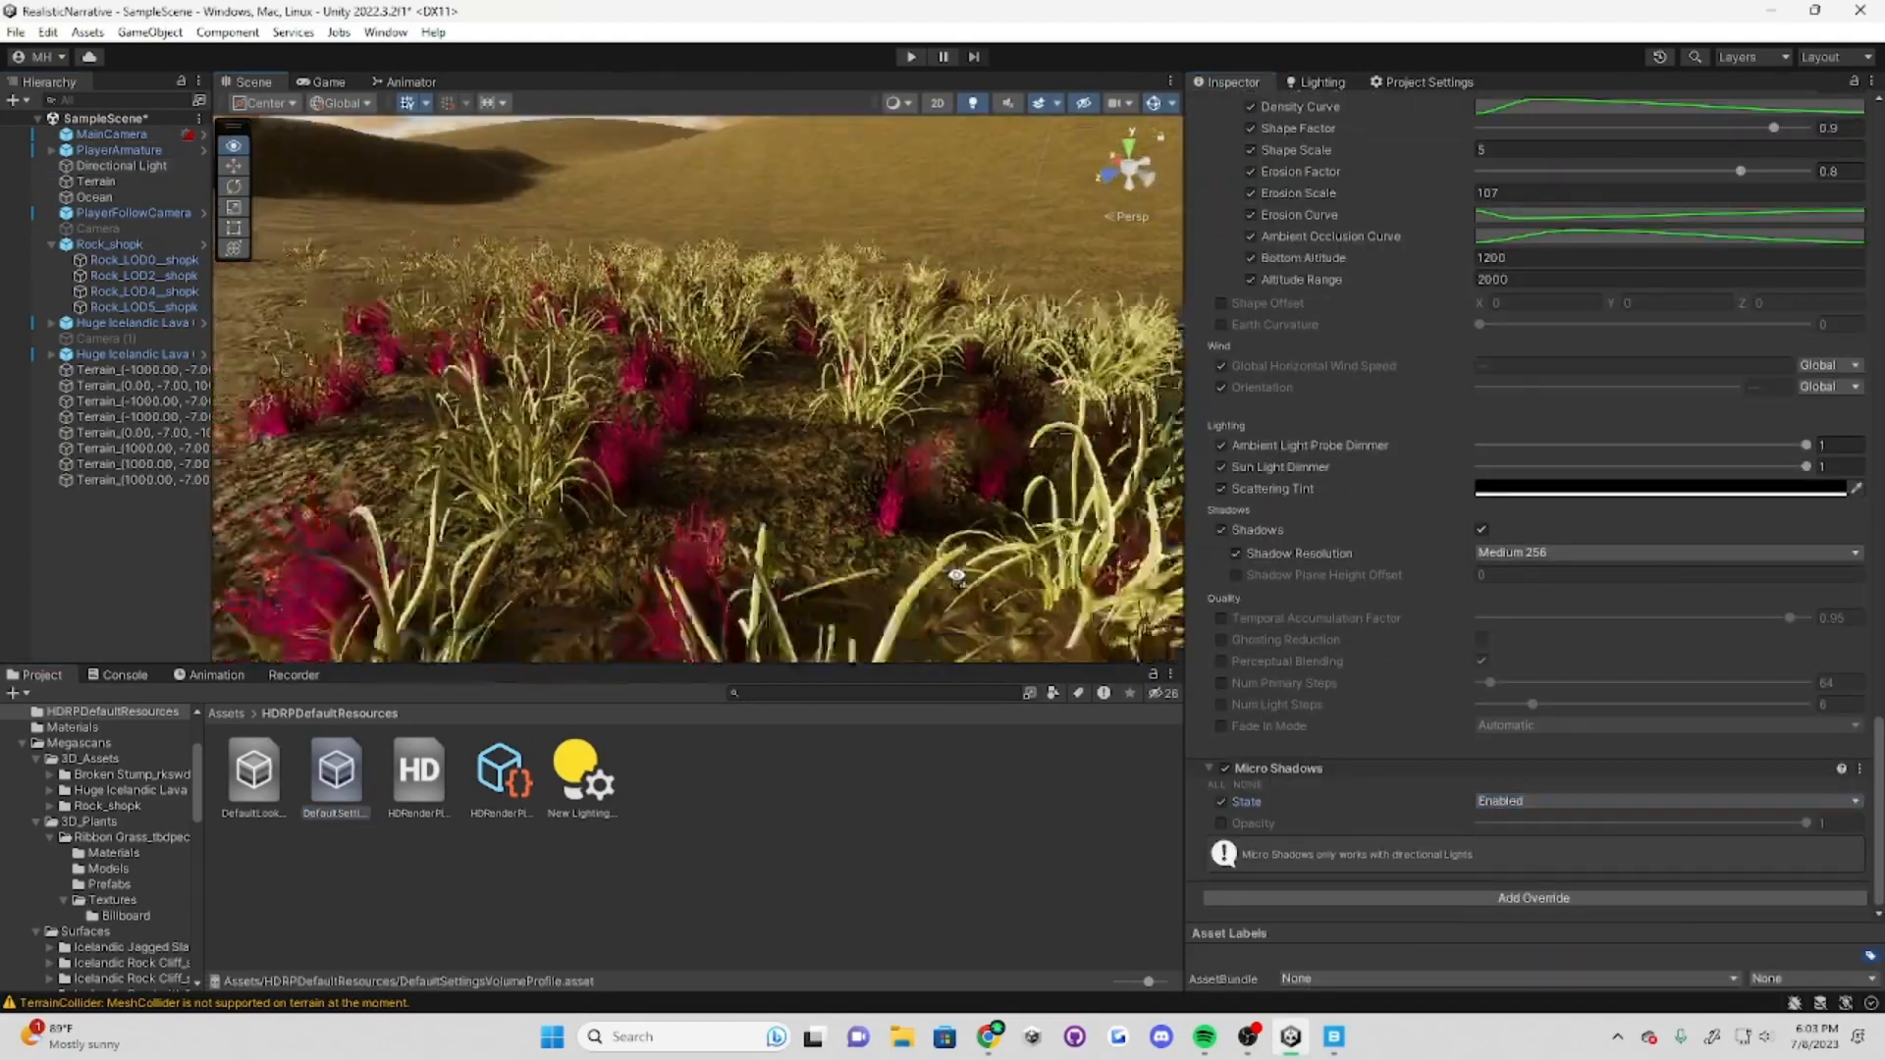
Step: Open the Grass_A prefab from TerrainSampleAssets and locate the Grass material assigned to its mesh renderer
left_click(96, 180)
right_click_drag(687, 383, 589, 442)
scroll(108, 864, "down", 4)
left_click(82, 983)
left_click(859, 771)
double_click(859, 776)
left_click(1503, 347)
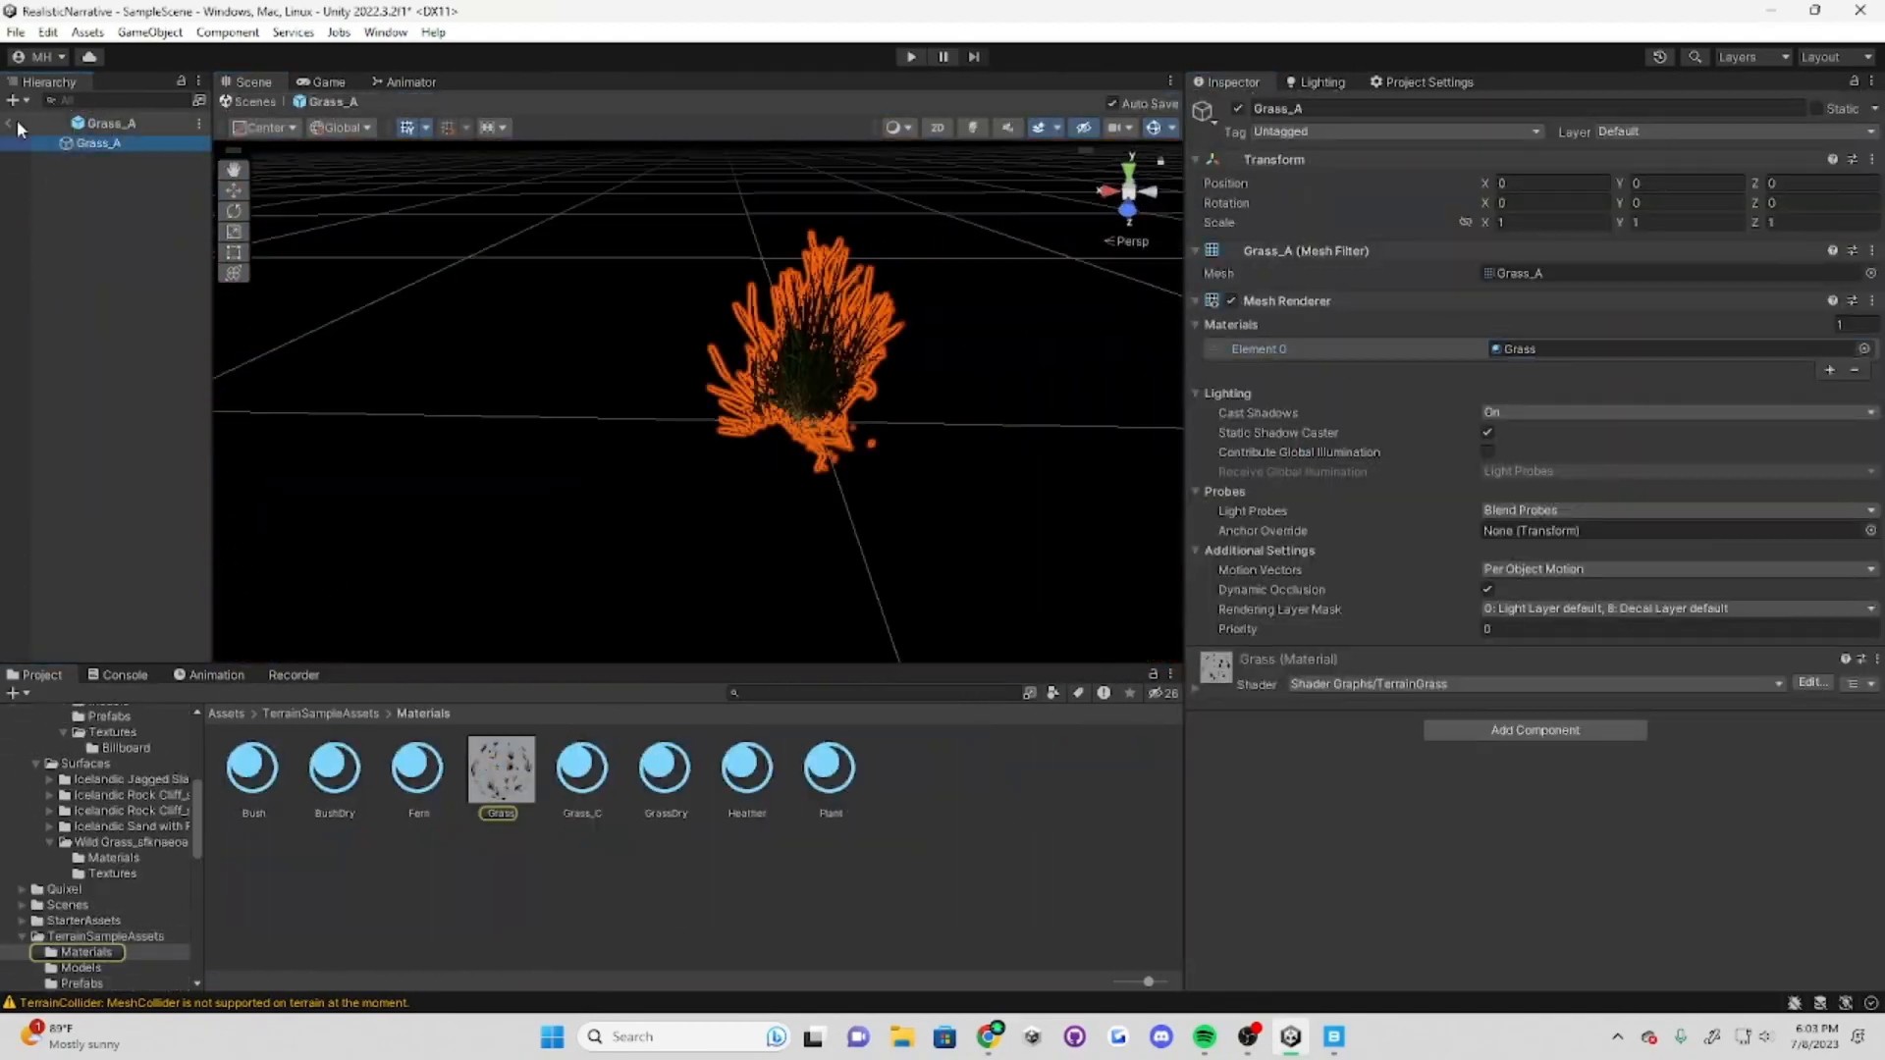
Step: Leave the Grass_A prefab, try lowering the Grass material's Alpha Clip Threshold, and undo the change
left_click(19, 122)
left_click(500, 770)
mouse_move(1560, 561)
left_mouse_down()
mouse_move(1664, 560)
mouse_move(1559, 561)
left_mouse_up()
left_click_drag(1651, 690, 1555, 691)
key("ctrl+z")
scroll(1453, 694, "down", 6)
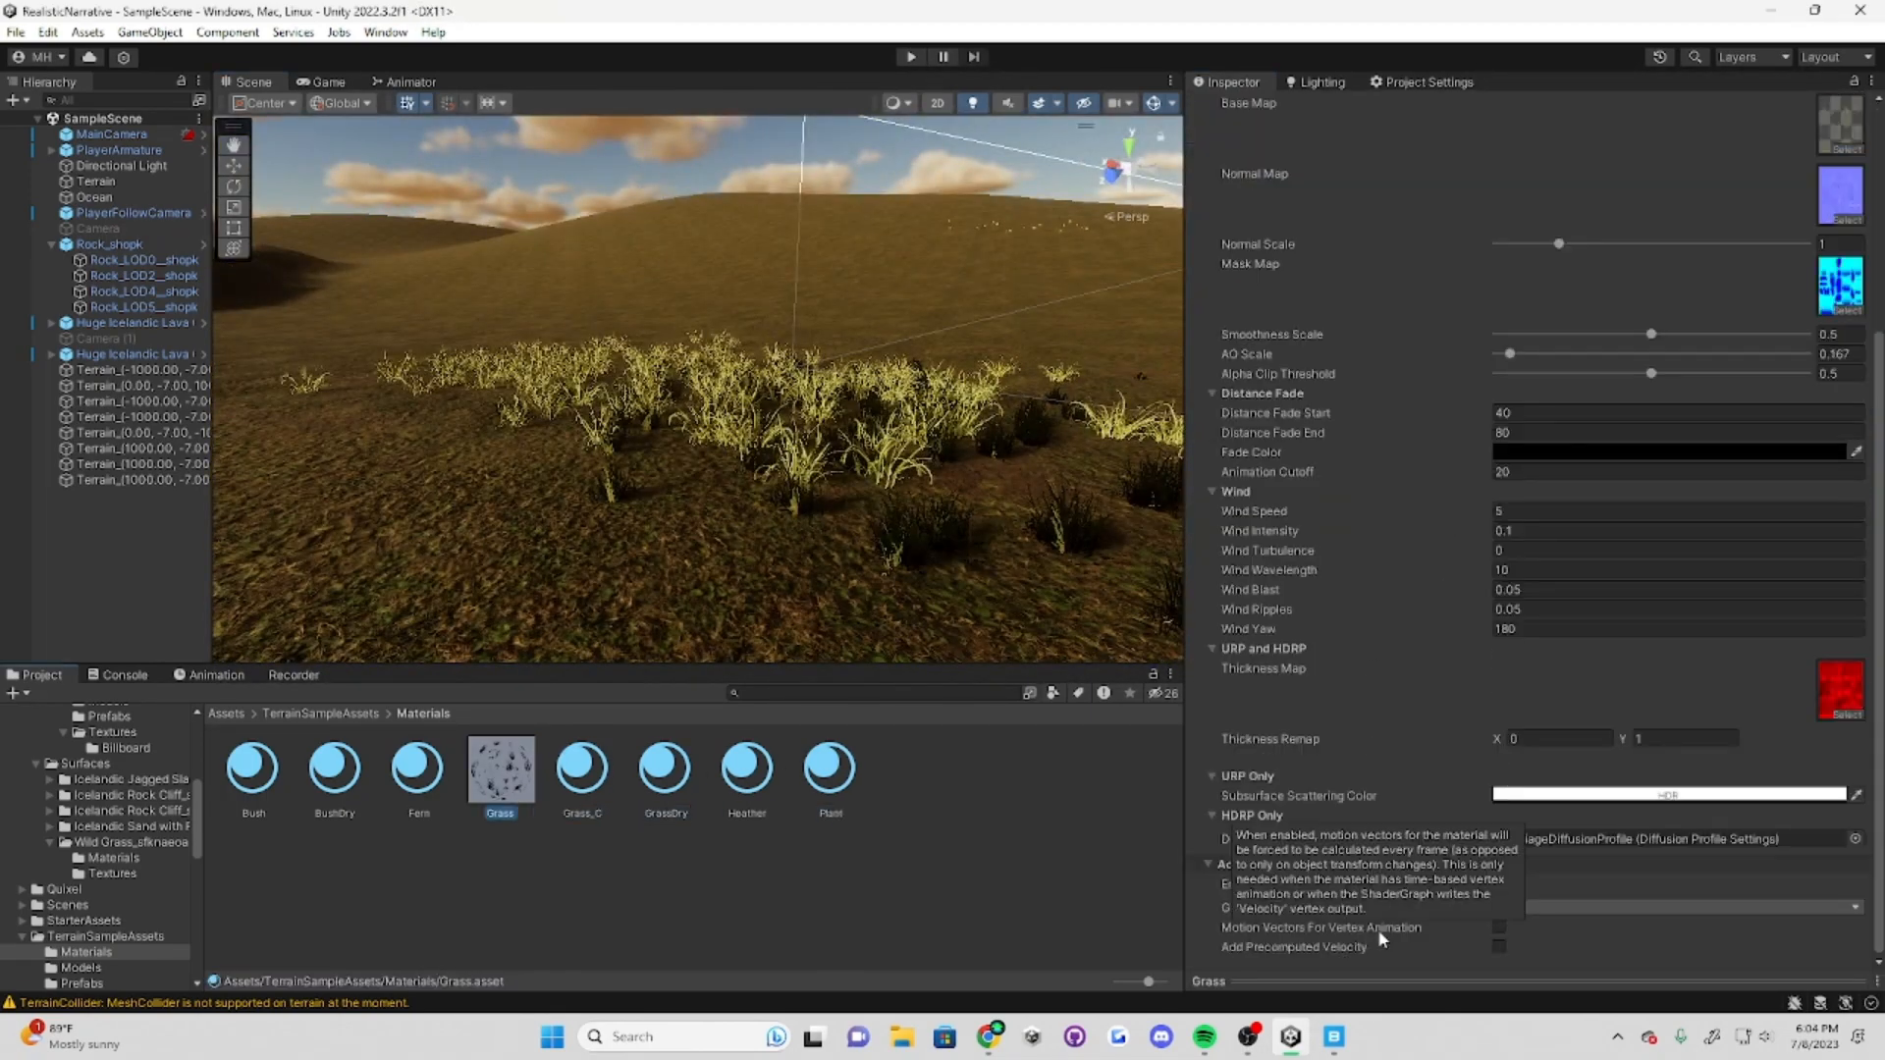
Step: Compare the Bush material's surface and wind properties with those of the Grass material
right_click_drag(1080, 589, 884, 471)
left_click(253, 771)
scroll(1423, 563, "up", 6)
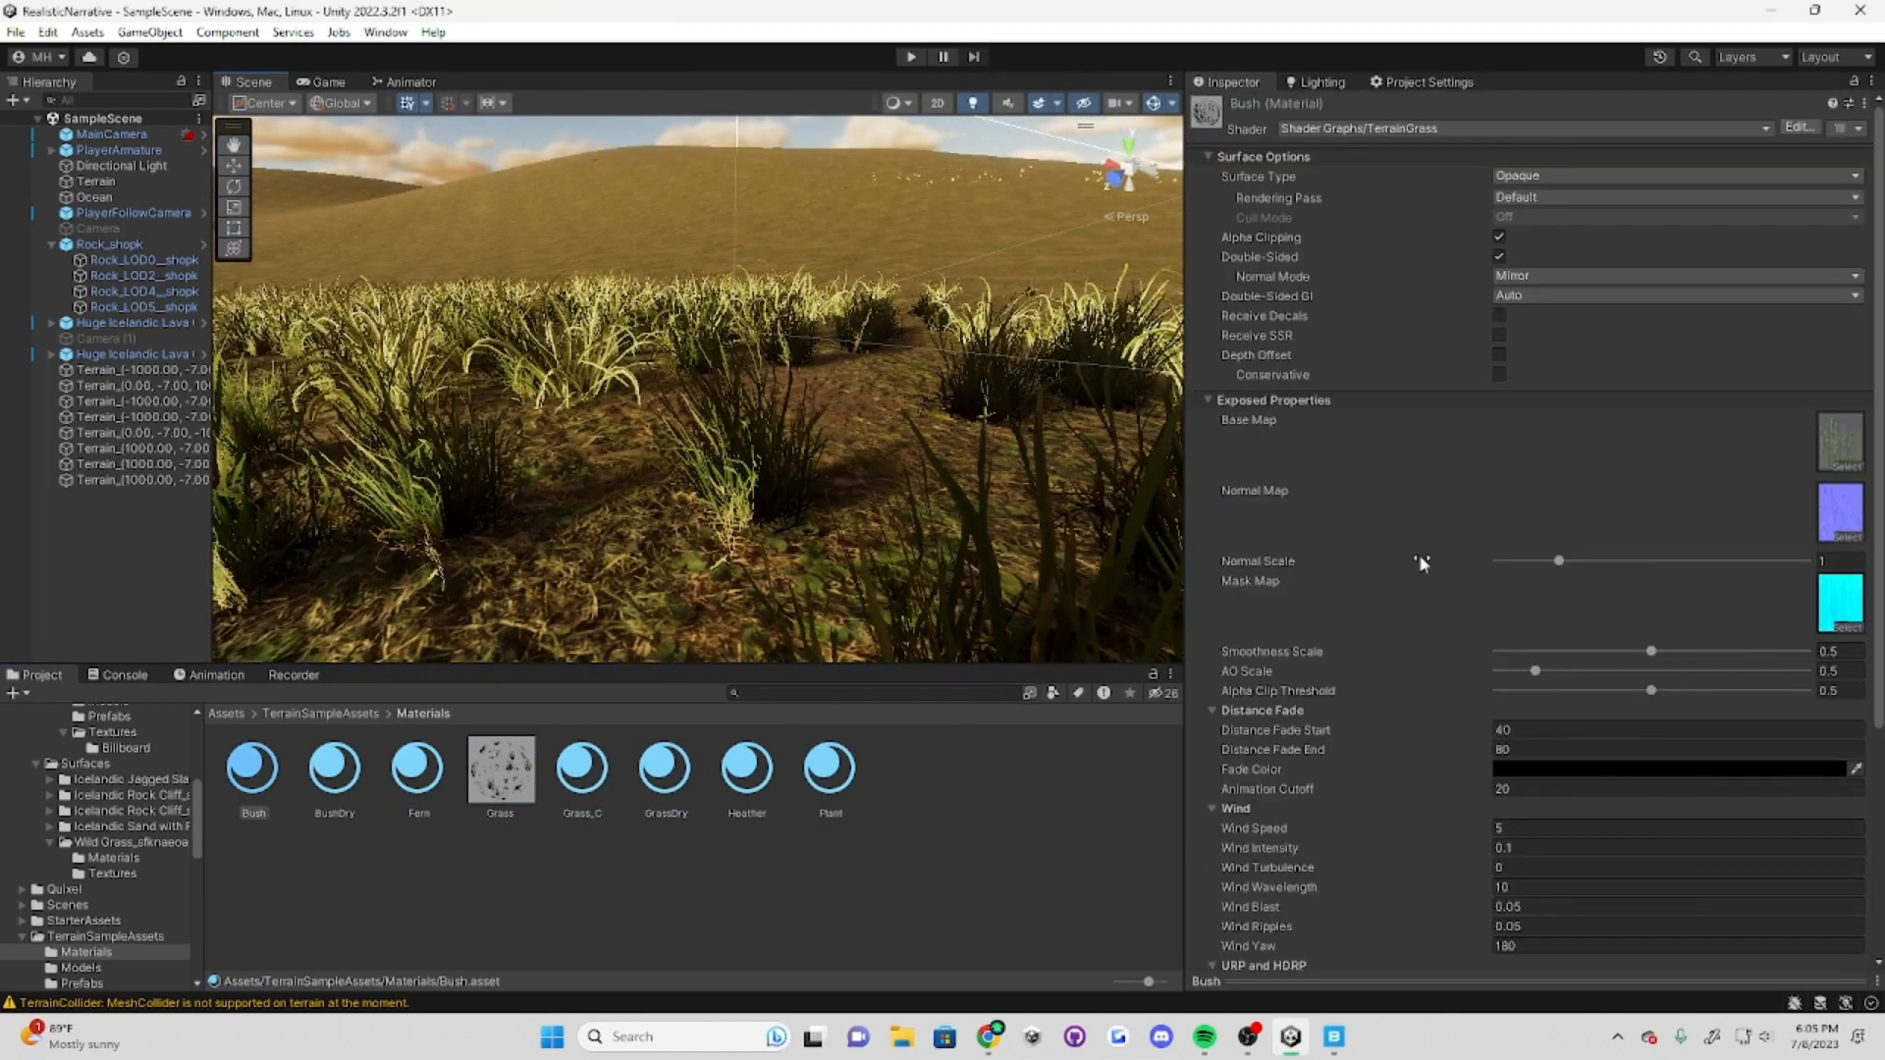
left_click(499, 771)
scroll(1323, 697, "down", 3)
Step: Run the scene and check how the Grass_A clumps move in the wind in the Scene view
left_click(911, 56)
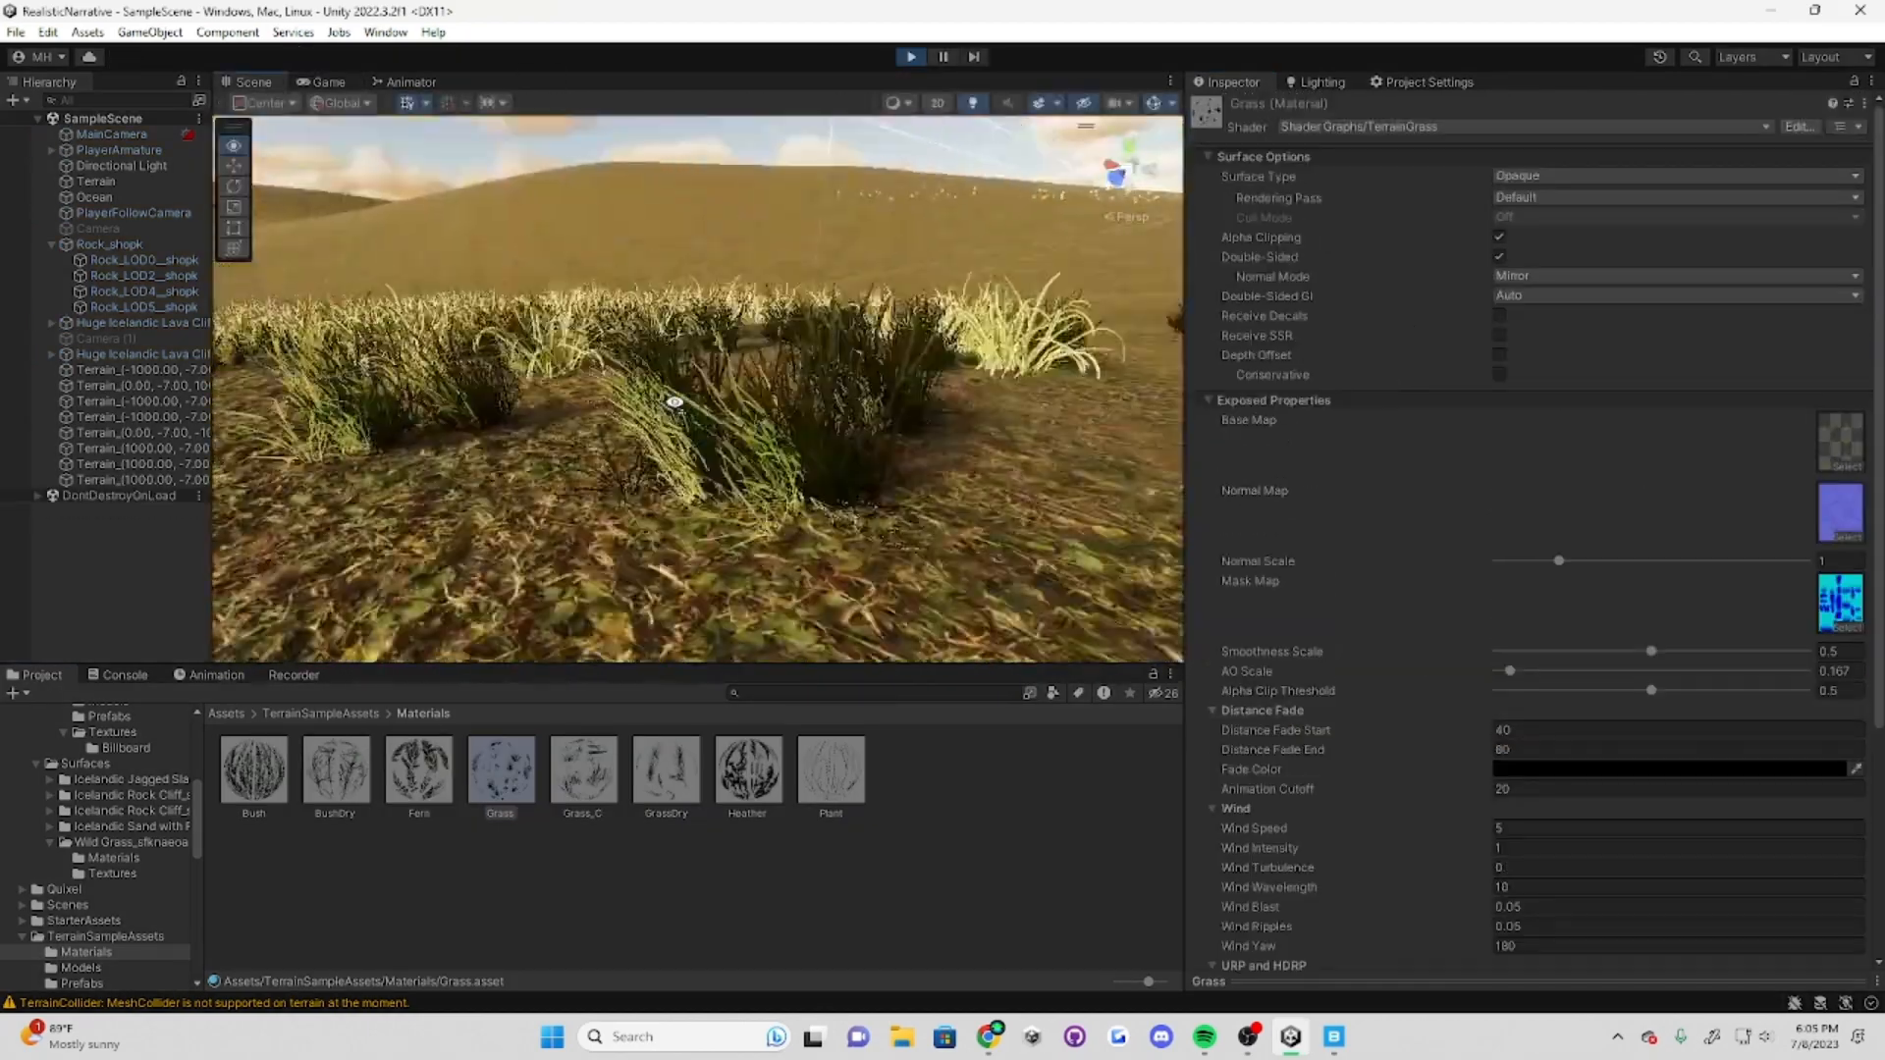
right_click_drag(673, 400, 852, 567)
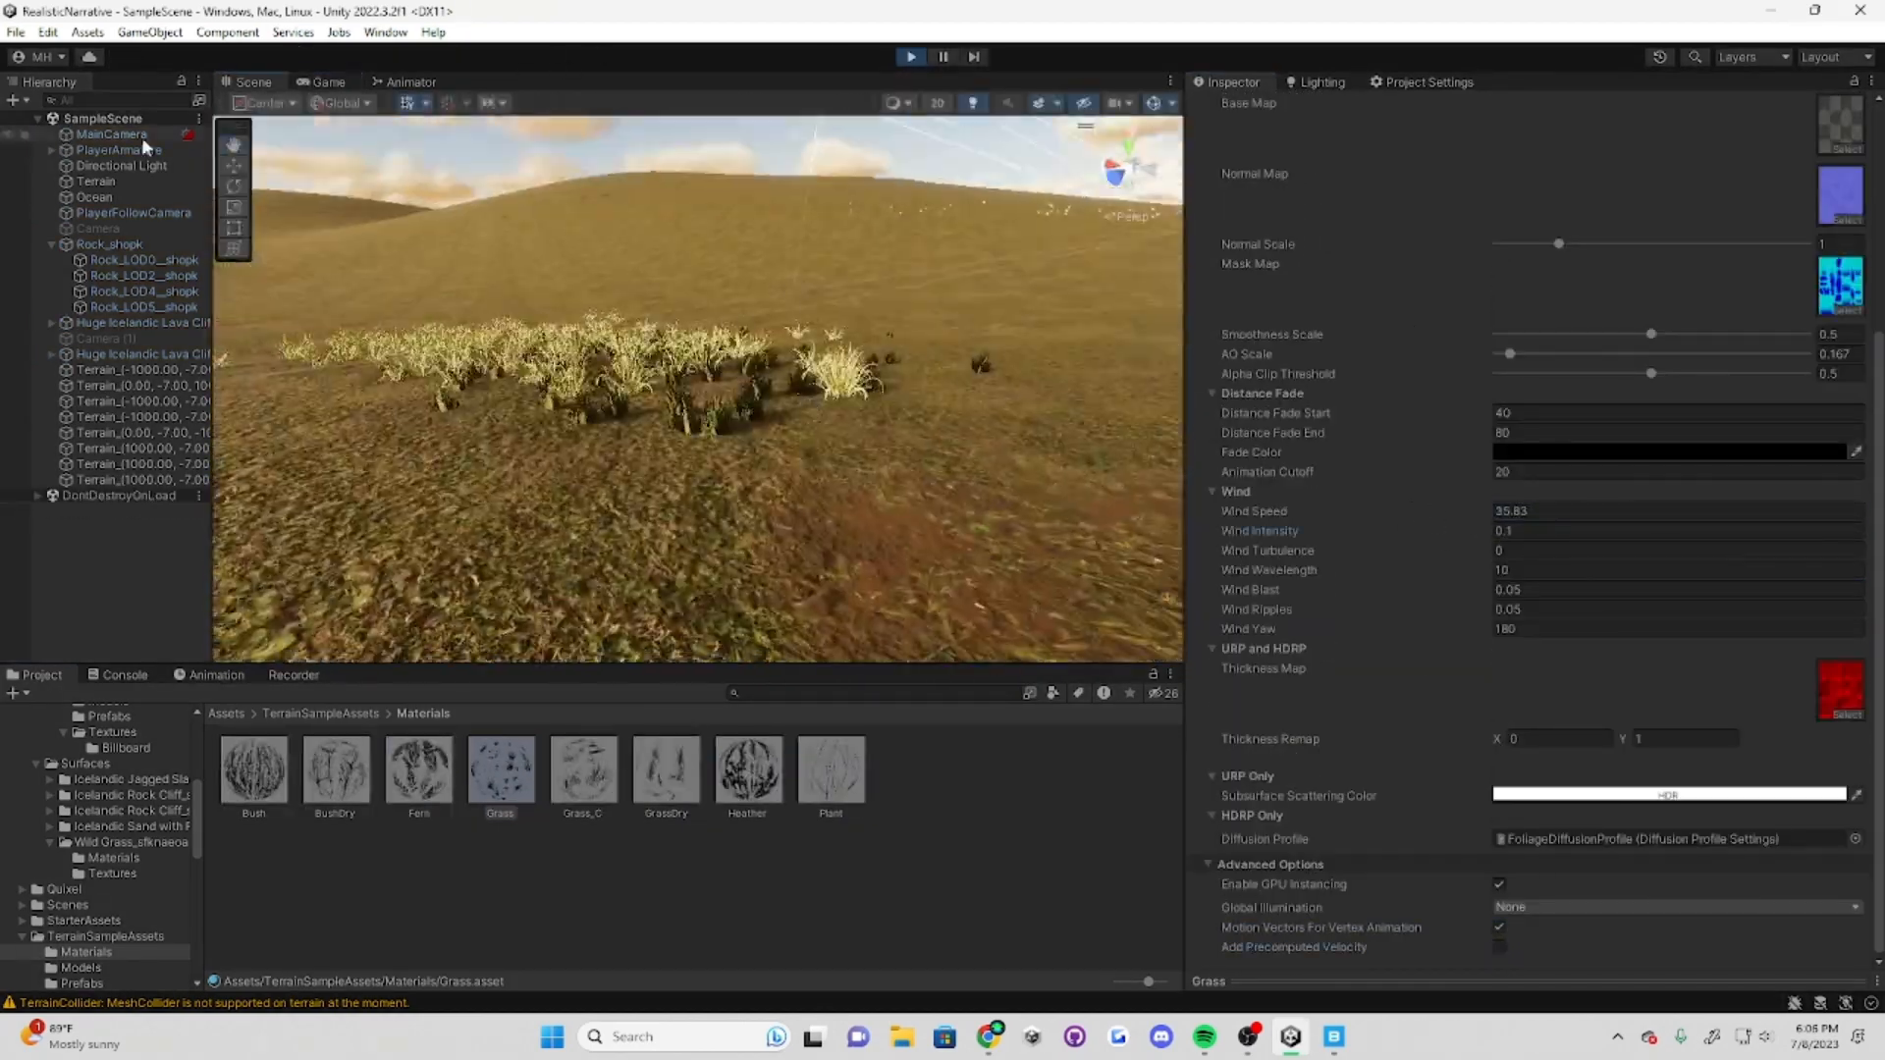
left_click(141, 150)
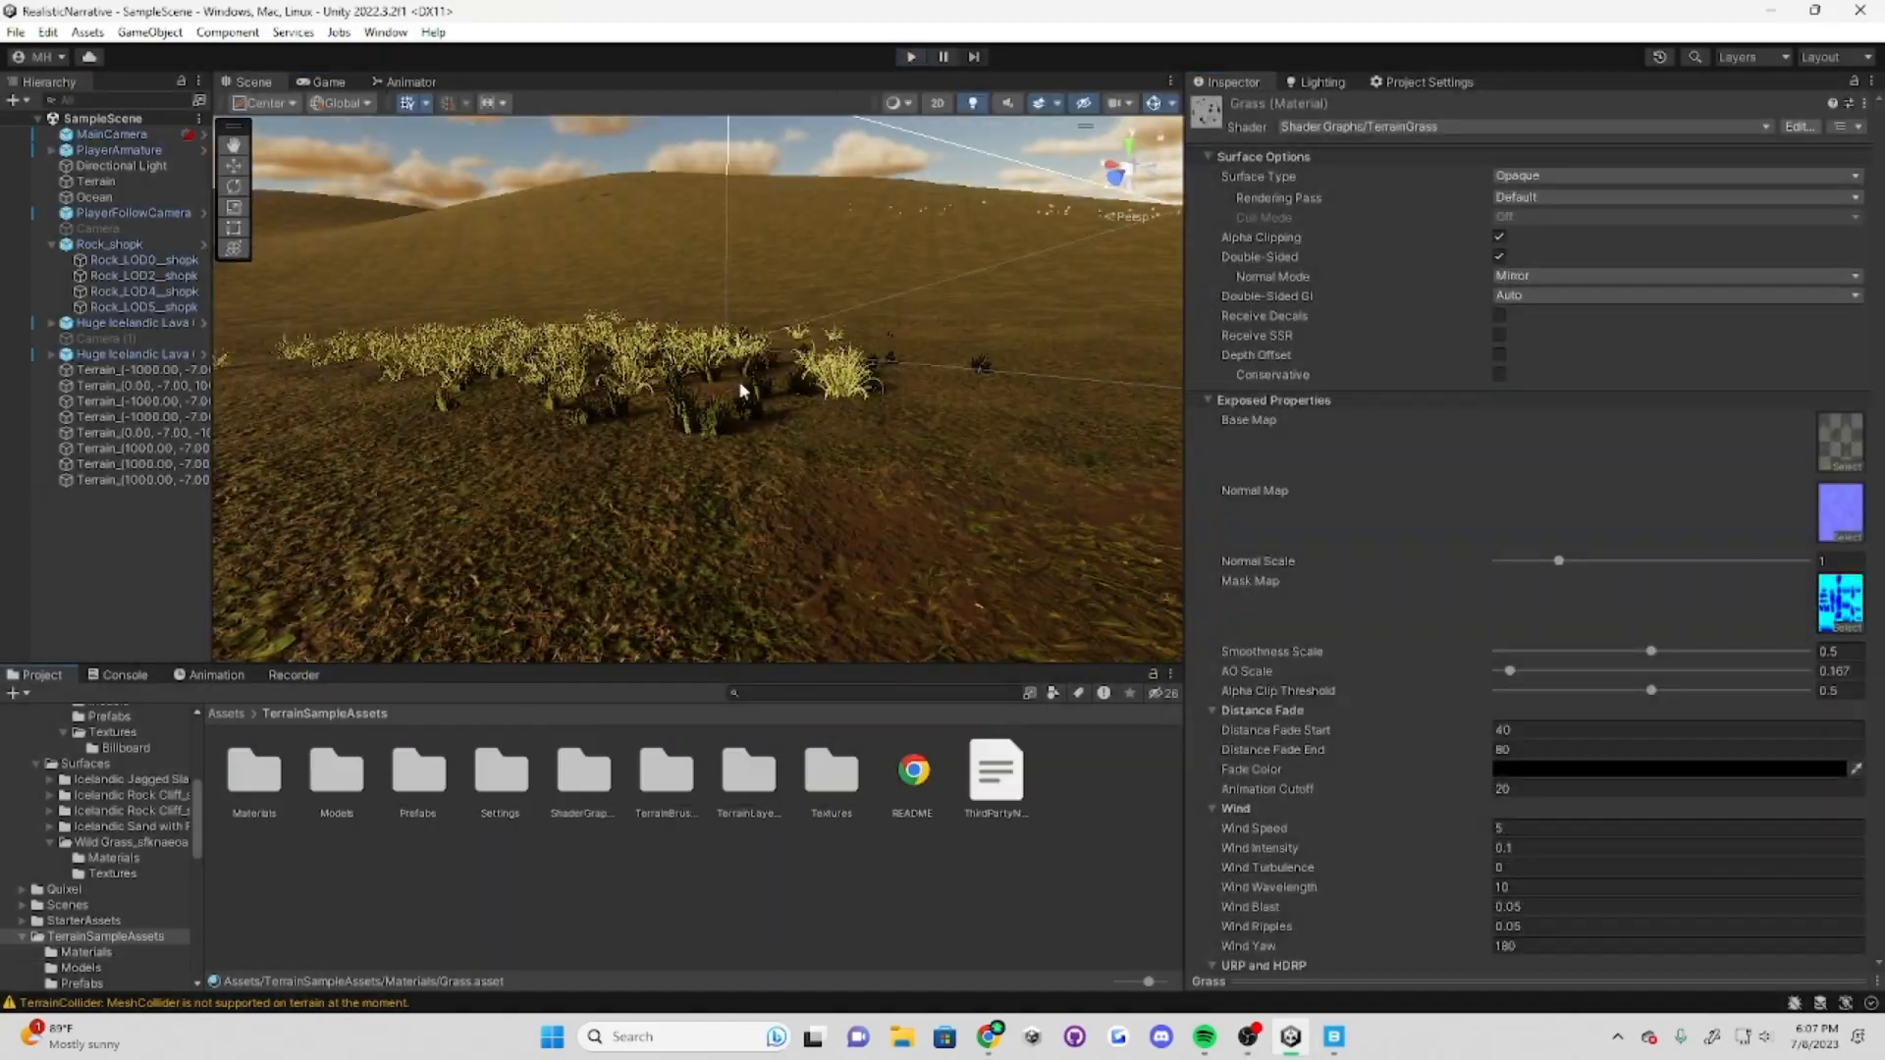
Step: Switch the Ribbon Grass_tbdpec3r 1 material's Surface Type to Transparent and back to Opaque
left_click(390, 783)
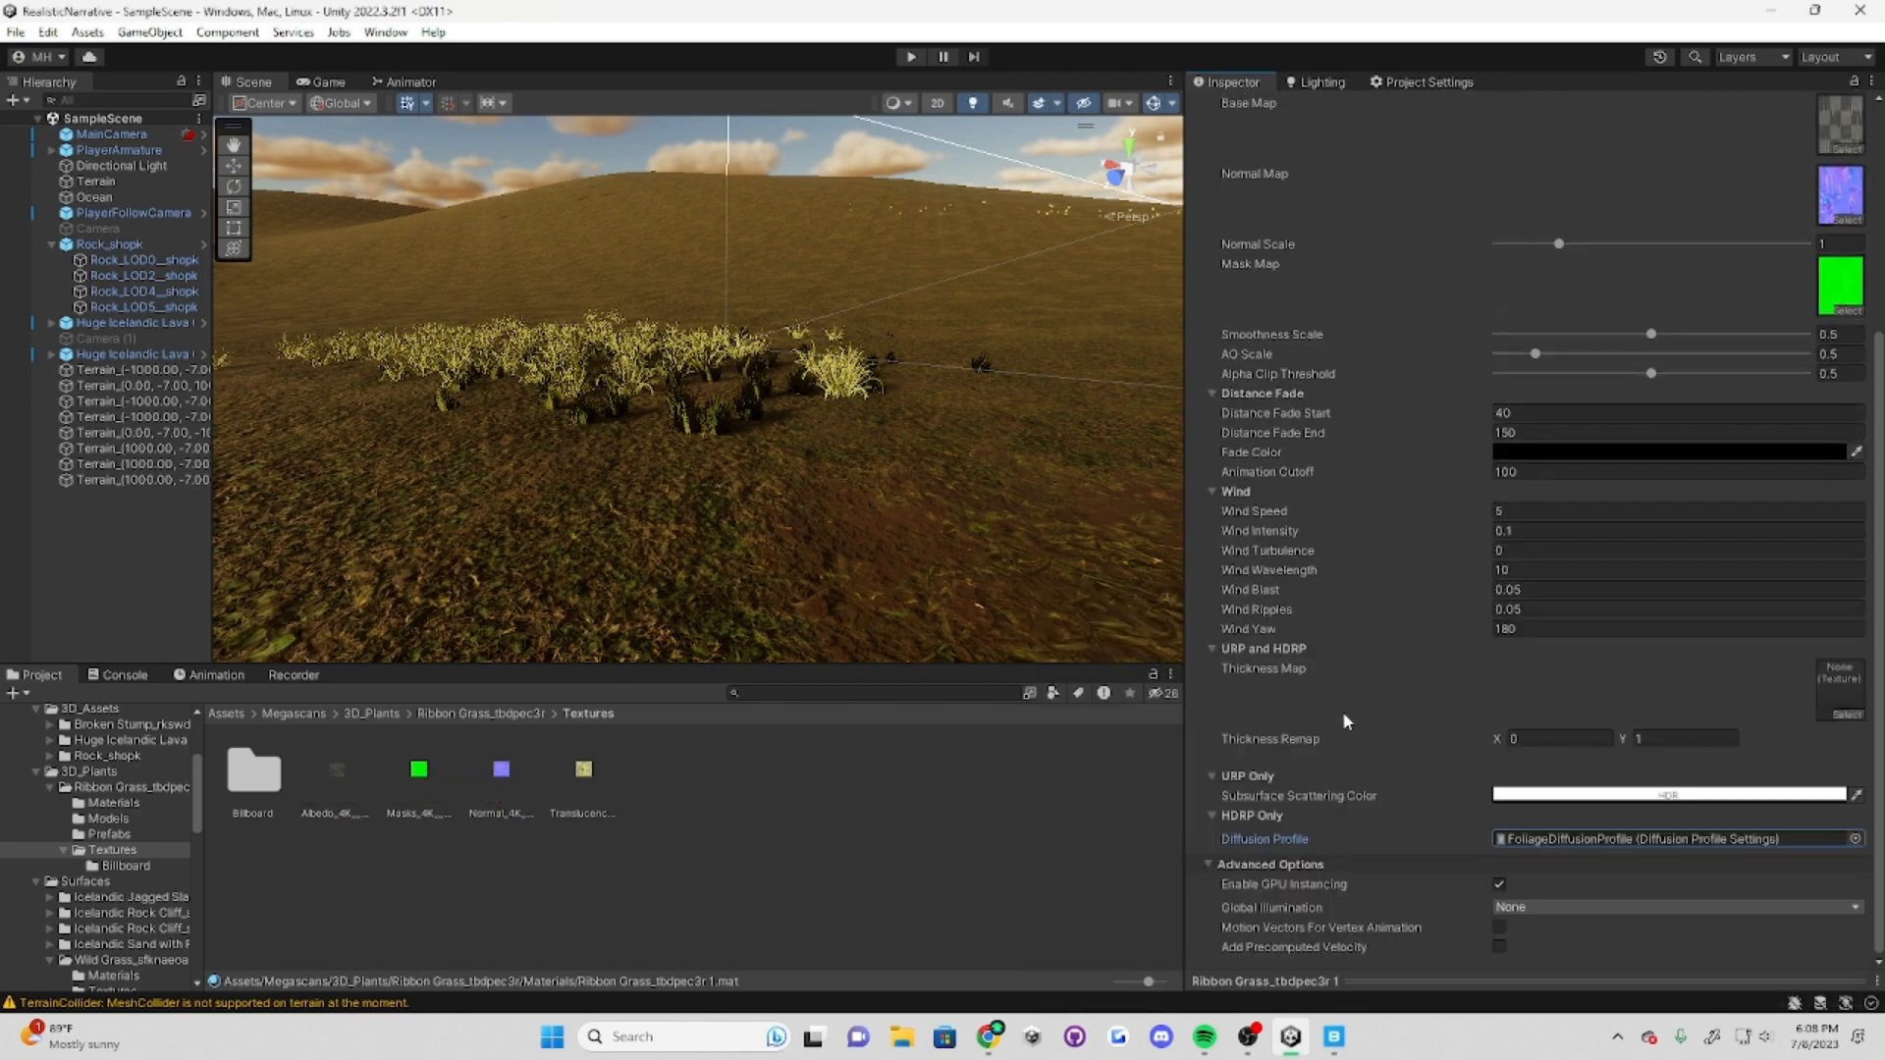
scroll(1376, 758, "up", 5)
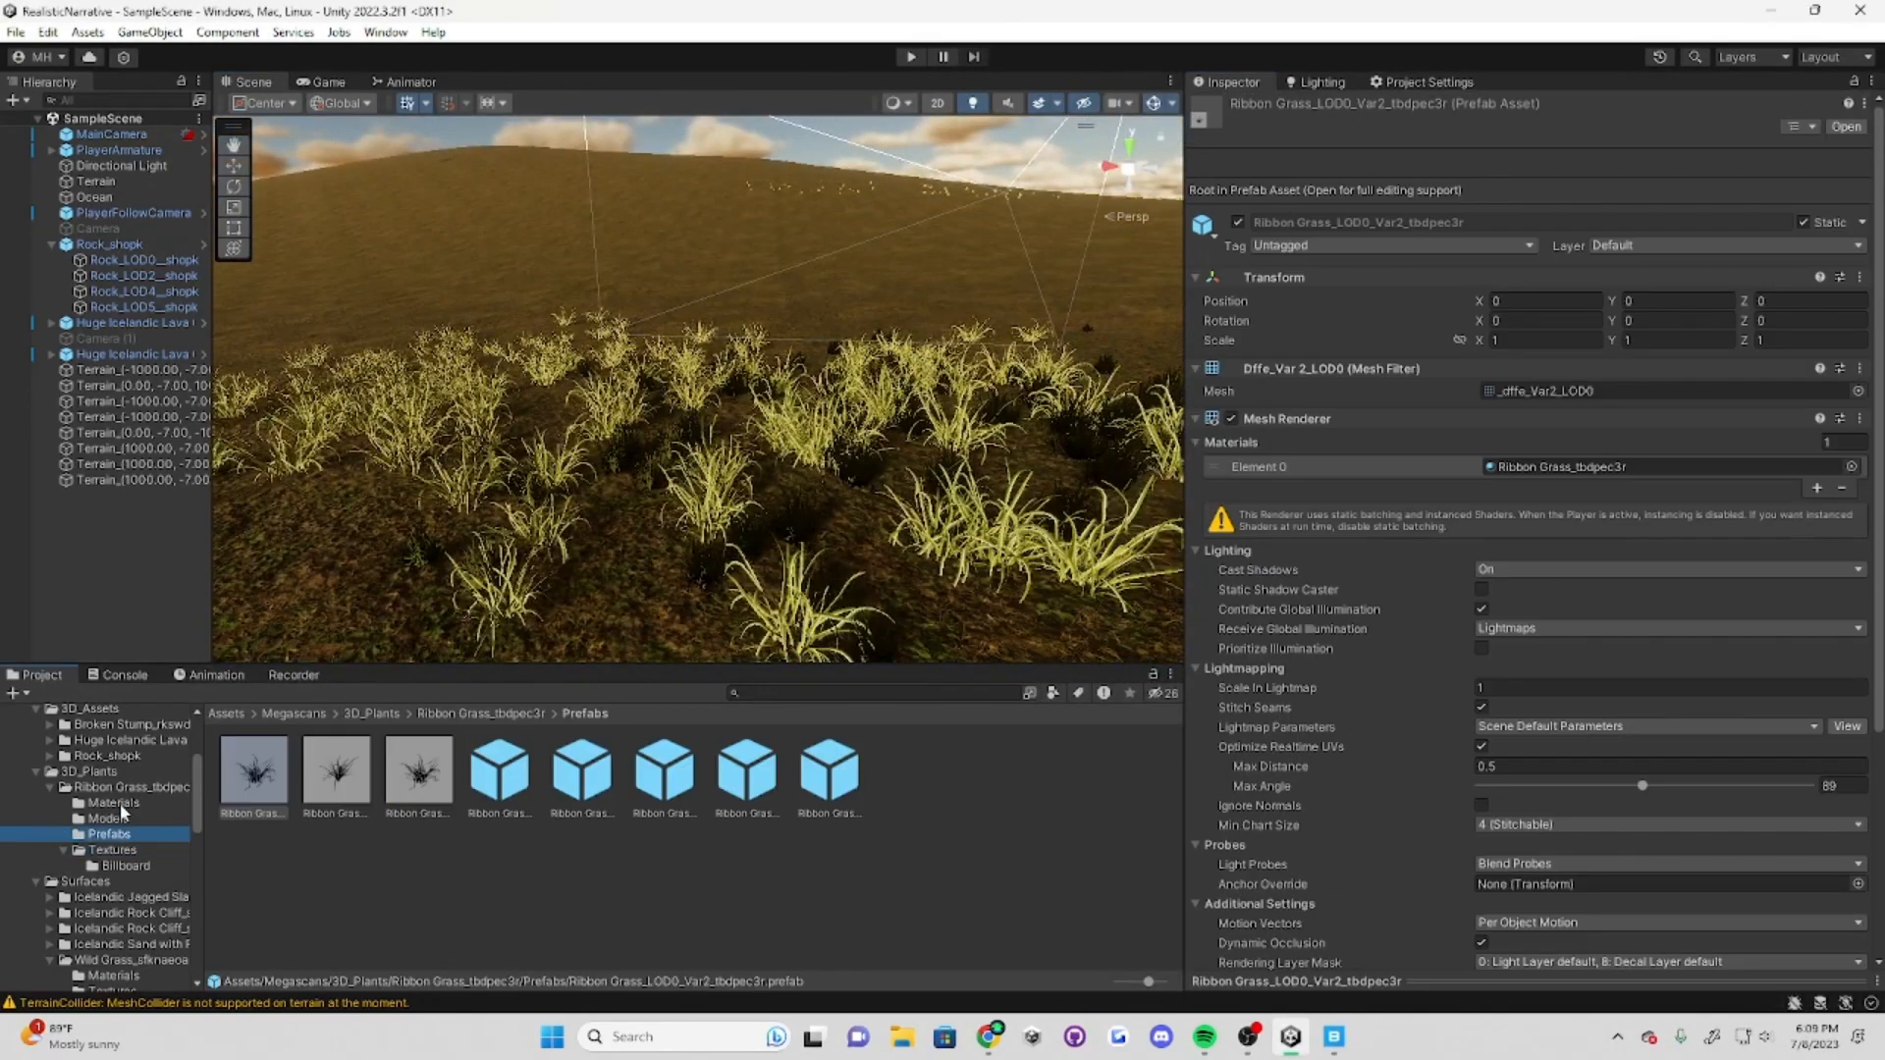
left_click(335, 769)
scroll(736, 560, "down", 3)
left_click(1571, 176)
left_click(1561, 218)
left_click(1571, 176)
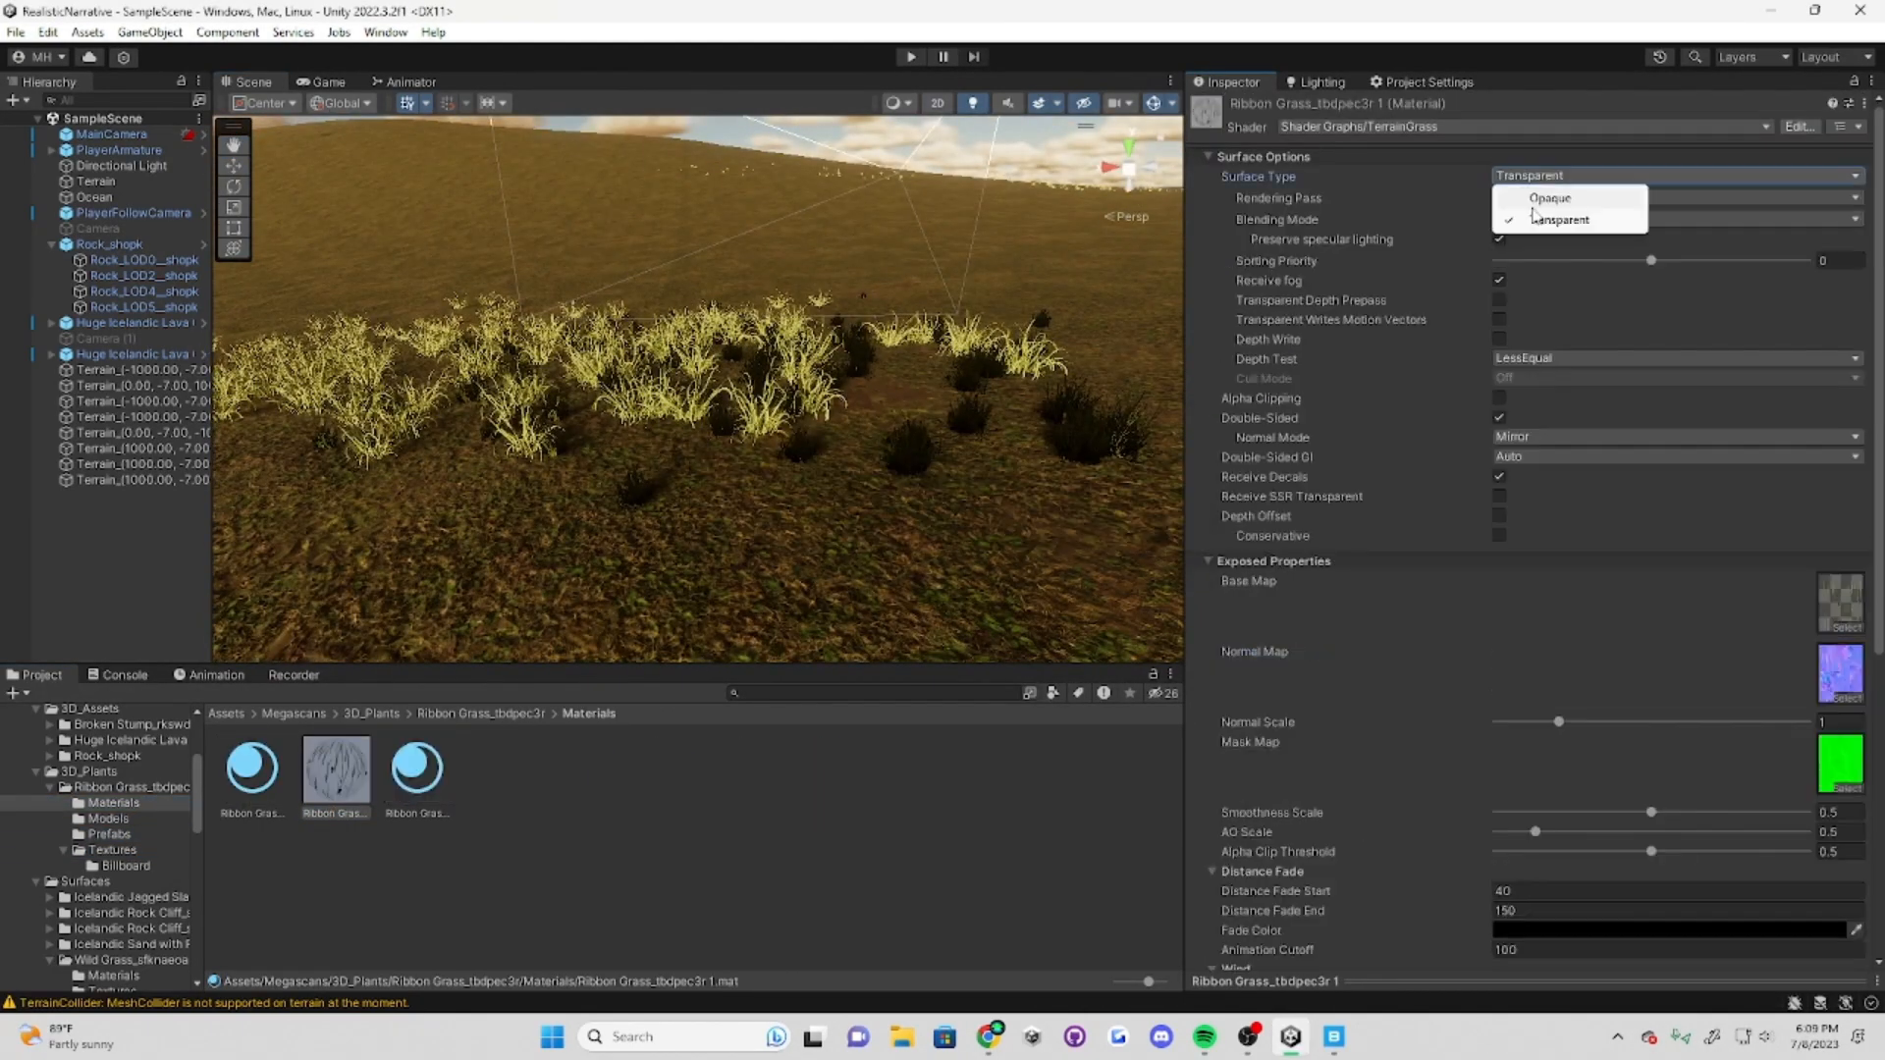
left_click(1542, 198)
Step: Review the distance fade and wind properties of the TerrainSampleAssets Grass material
left_click(86, 834)
left_click(501, 769)
scroll(1257, 550, "down", 3)
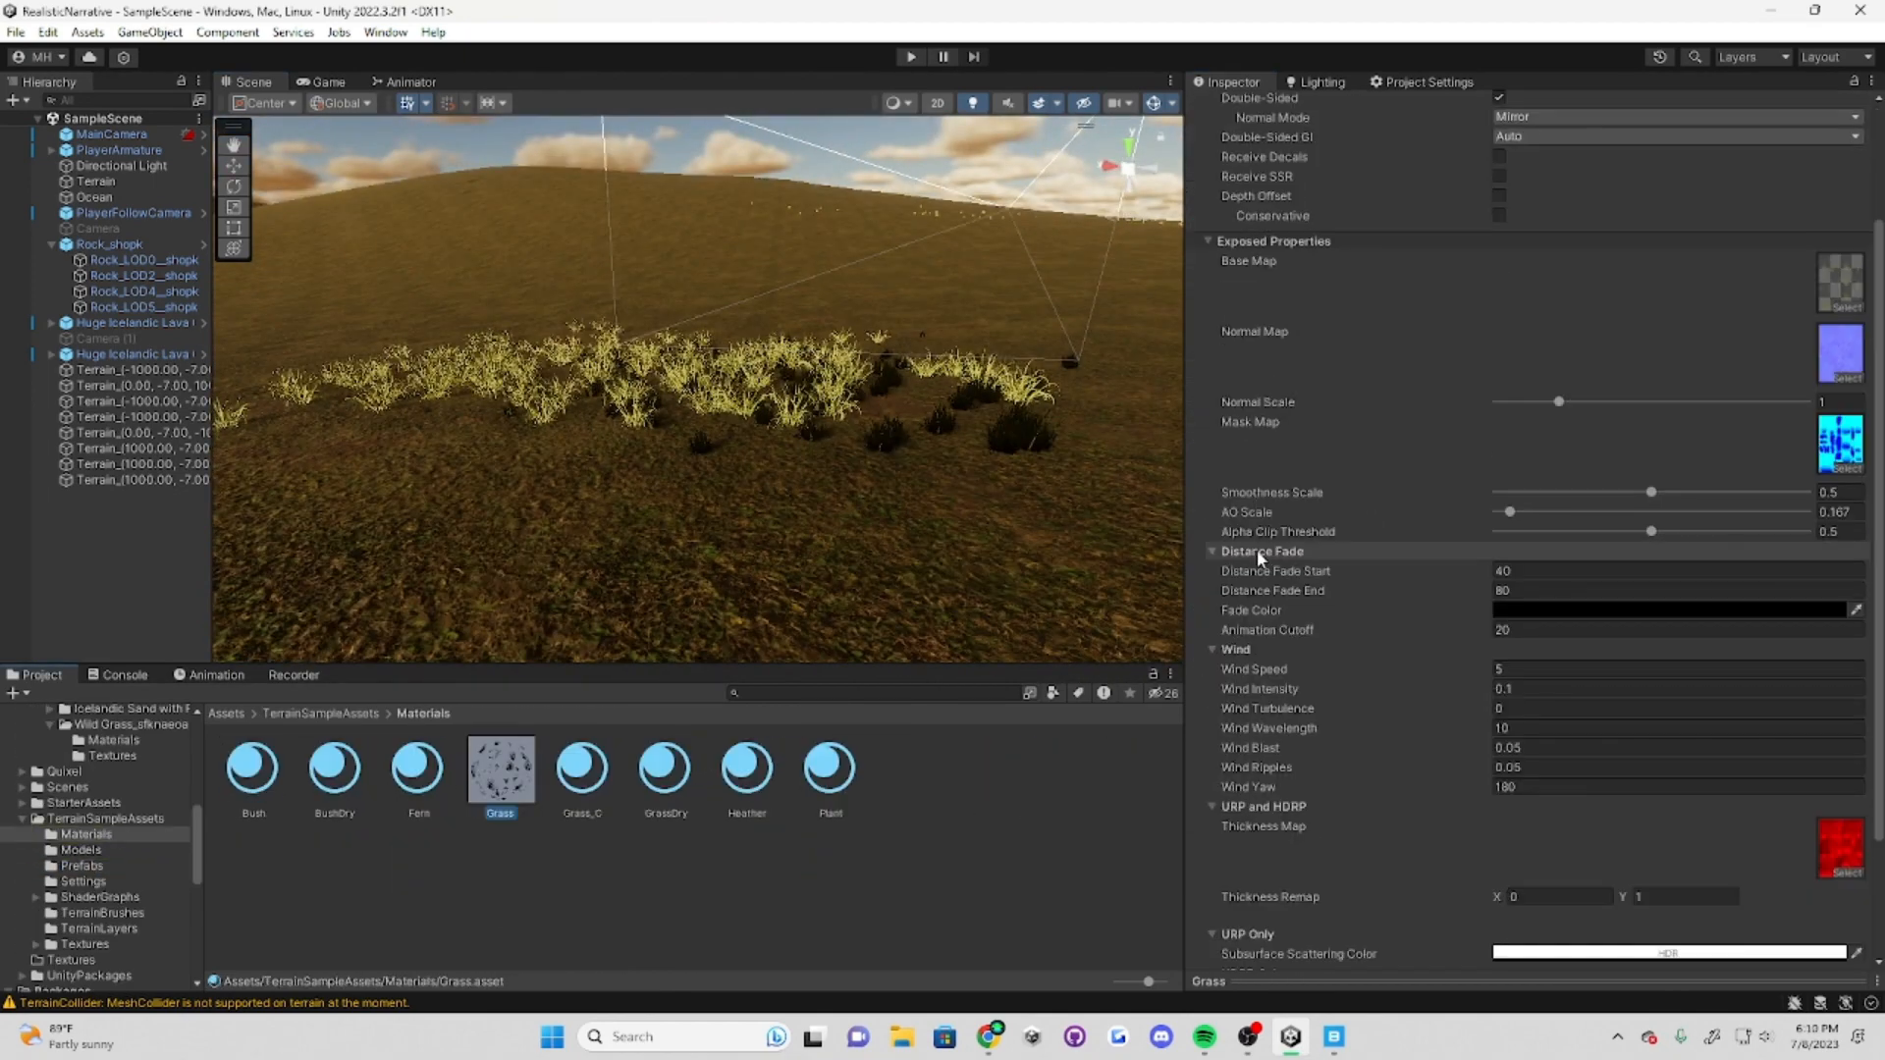
Step: Clear the console messages and set the terrain's grass wind speed, size and bending to 0.5
left_click(125, 675)
left_click(19, 693)
left_click(95, 180)
scroll(1456, 422, "down", 3)
scroll(1456, 422, "up", 3)
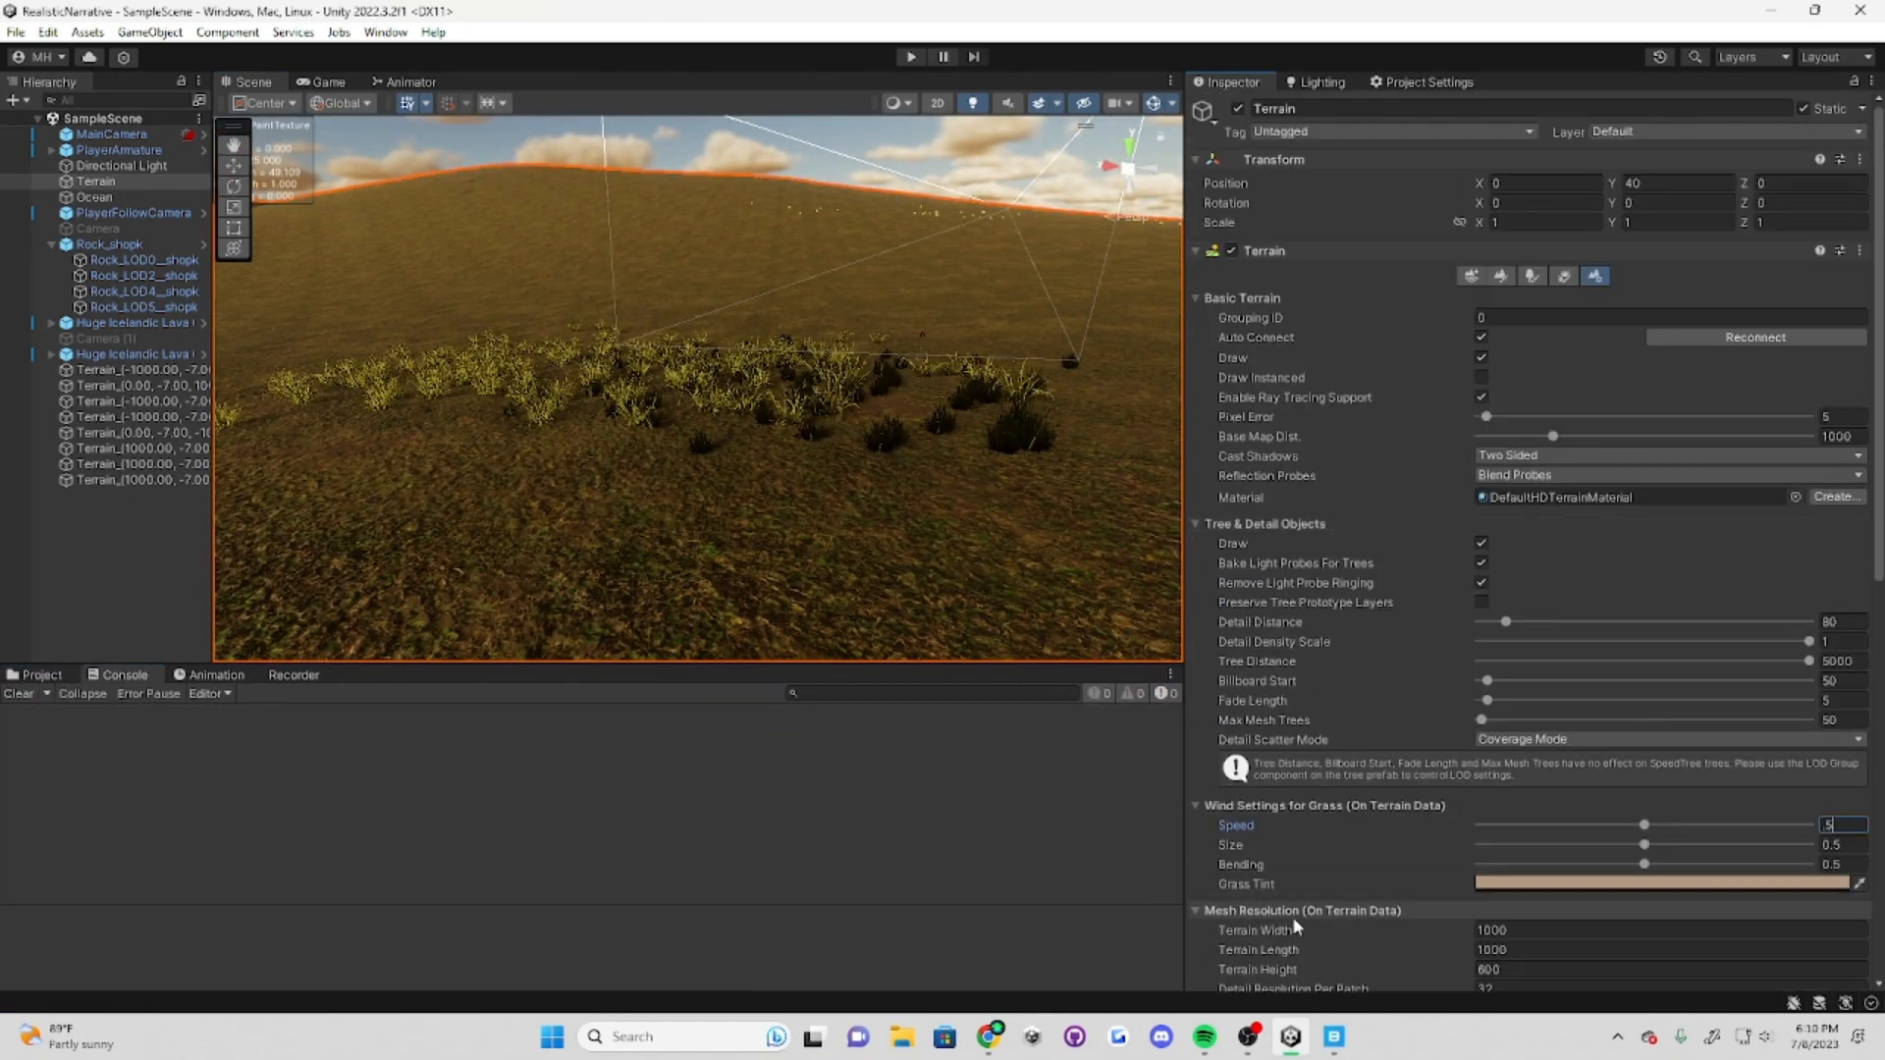
Step: Set the terrain to paint details with only the Ribbon Grass_LOD0_Var2 mesh enabled
left_click(1532, 276)
left_click(1237, 441)
key("w")
left_click(1570, 276)
scroll(1532, 442, "down", 5)
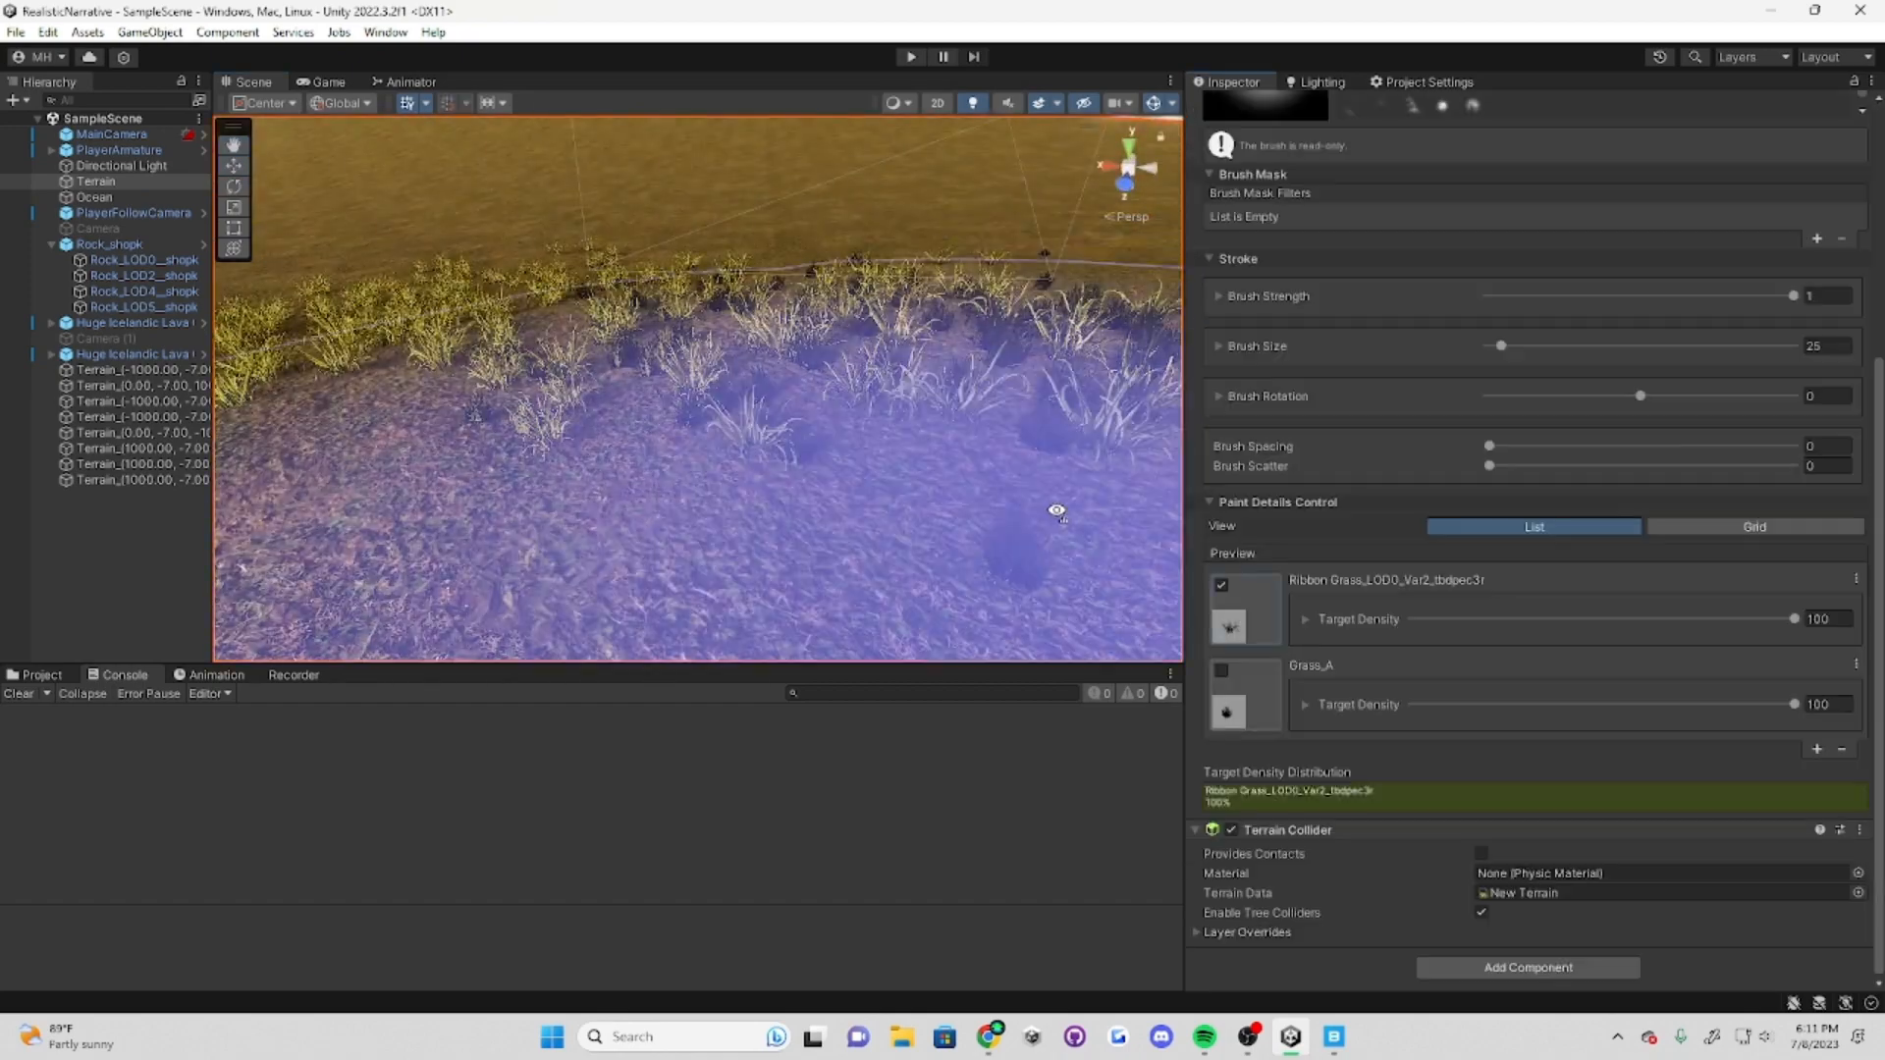
mouse_move(1055, 510)
right_mouse_down()
mouse_move(1279, 589)
mouse_move(1679, 398)
right_mouse_up()
Step: Play-test the player character in the grass by the shore, clear the console warnings, and stop the test
left_click(910, 56)
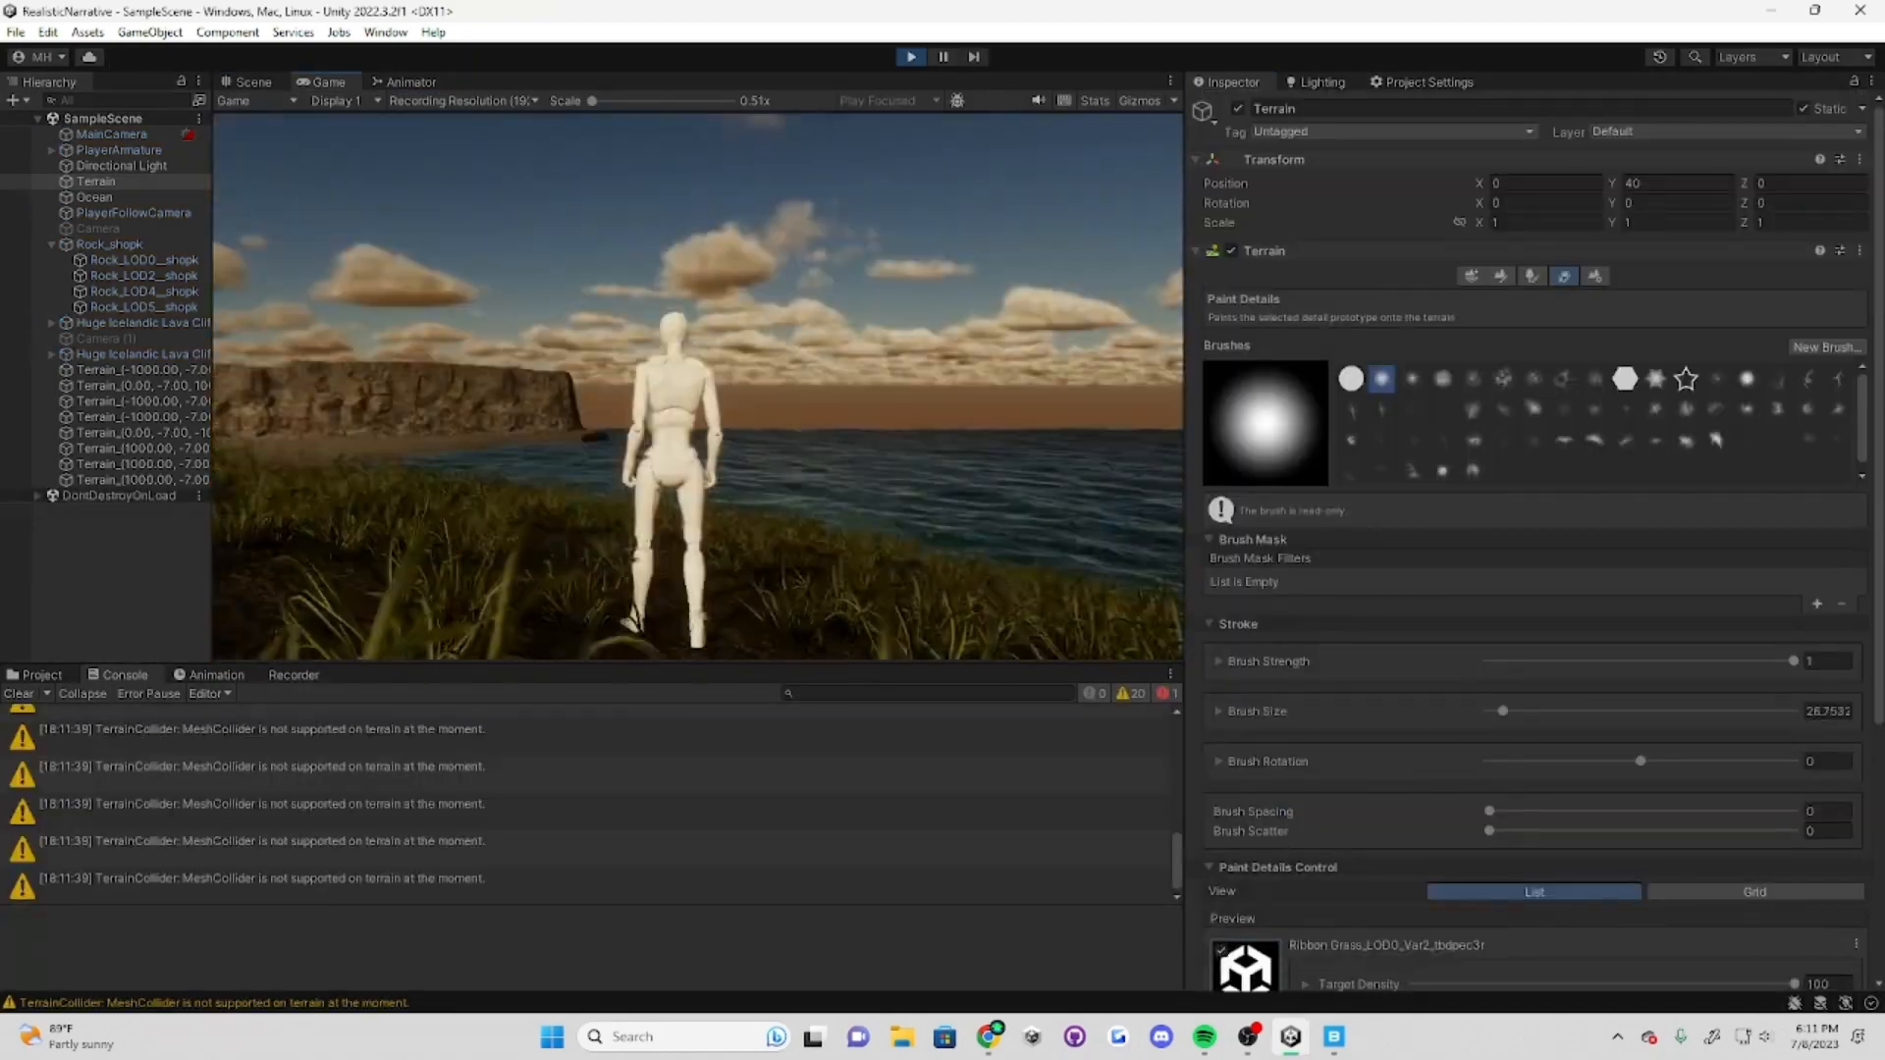
key("w")
key("Escape")
left_click(98, 731)
scroll(99, 730, "up", 1)
left_click(19, 693)
scroll(1412, 587, "down", 5)
left_click(910, 56)
Step: Extract the LOD0 meshes of further Ribbon Grass variants as separate prefabs in the Ribbon Grass Prefabs folder
left_click(41, 675)
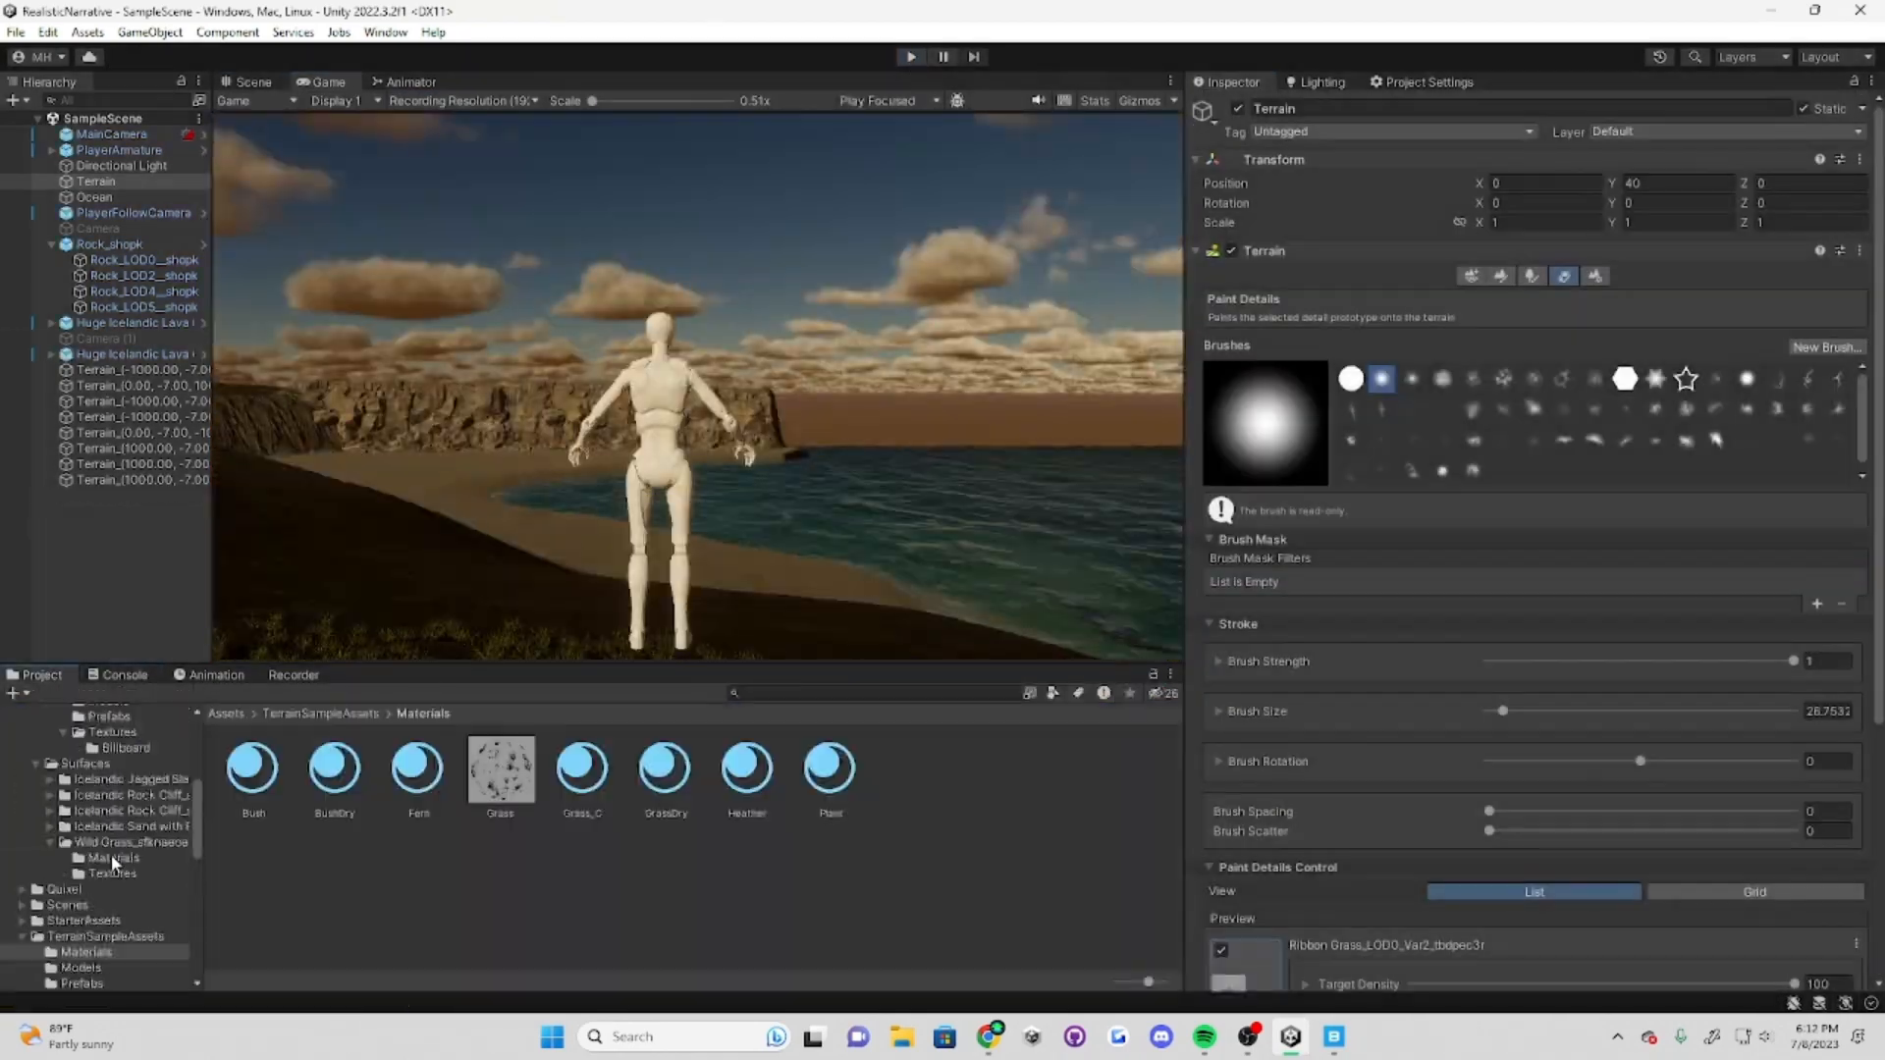
scroll(115, 860, "up", 4)
left_click(109, 951)
left_click(253, 771)
double_click(351, 779)
double_click(664, 775)
left_click_drag(148, 159, 511, 874)
double_click(830, 776)
double_click(993, 776)
left_click_drag(148, 159, 510, 874)
double_click(1128, 776)
Step: Select the five LOD0 Ribbon Grass prefabs and assign them the Ribbon Grass_tbdpec3r 1 material
left_click(780, 776)
left_click(259, 779)
left_click(432, 774)
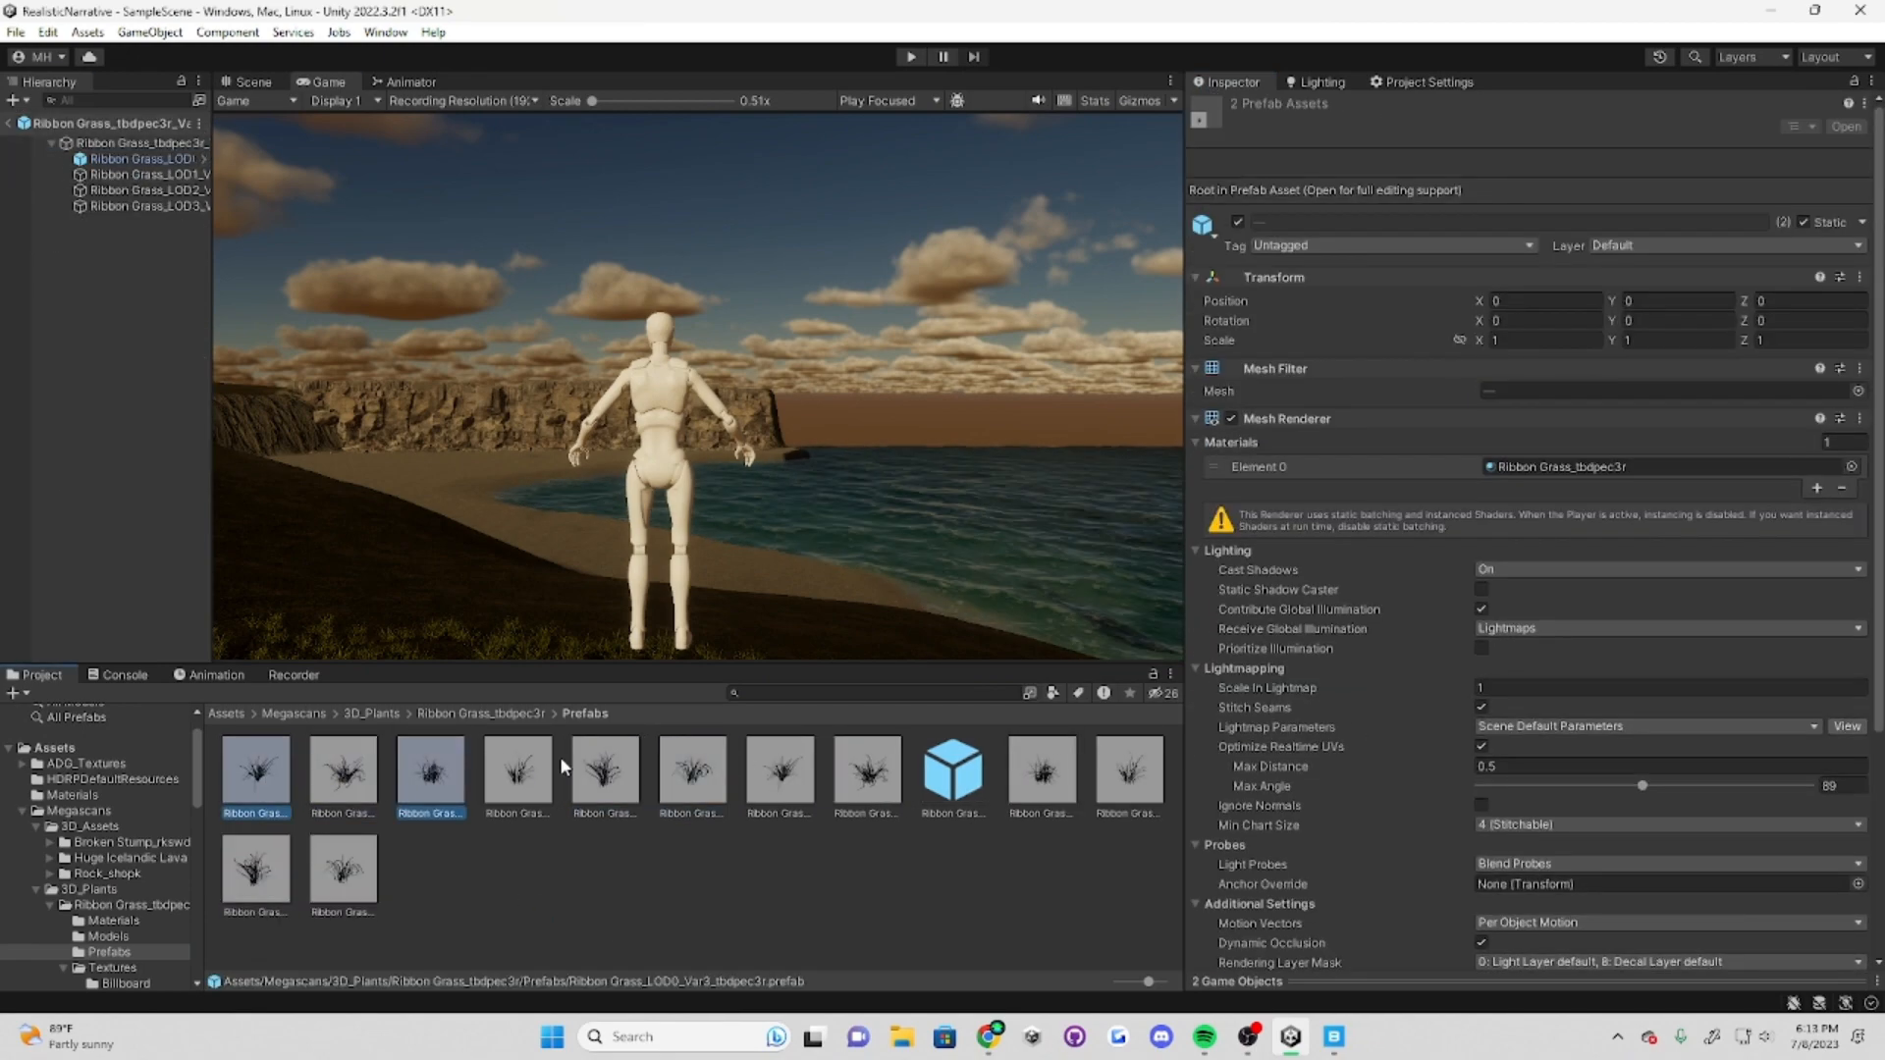
left_click(605, 776)
left_click(709, 791)
left_click(113, 920)
left_click(226, 713)
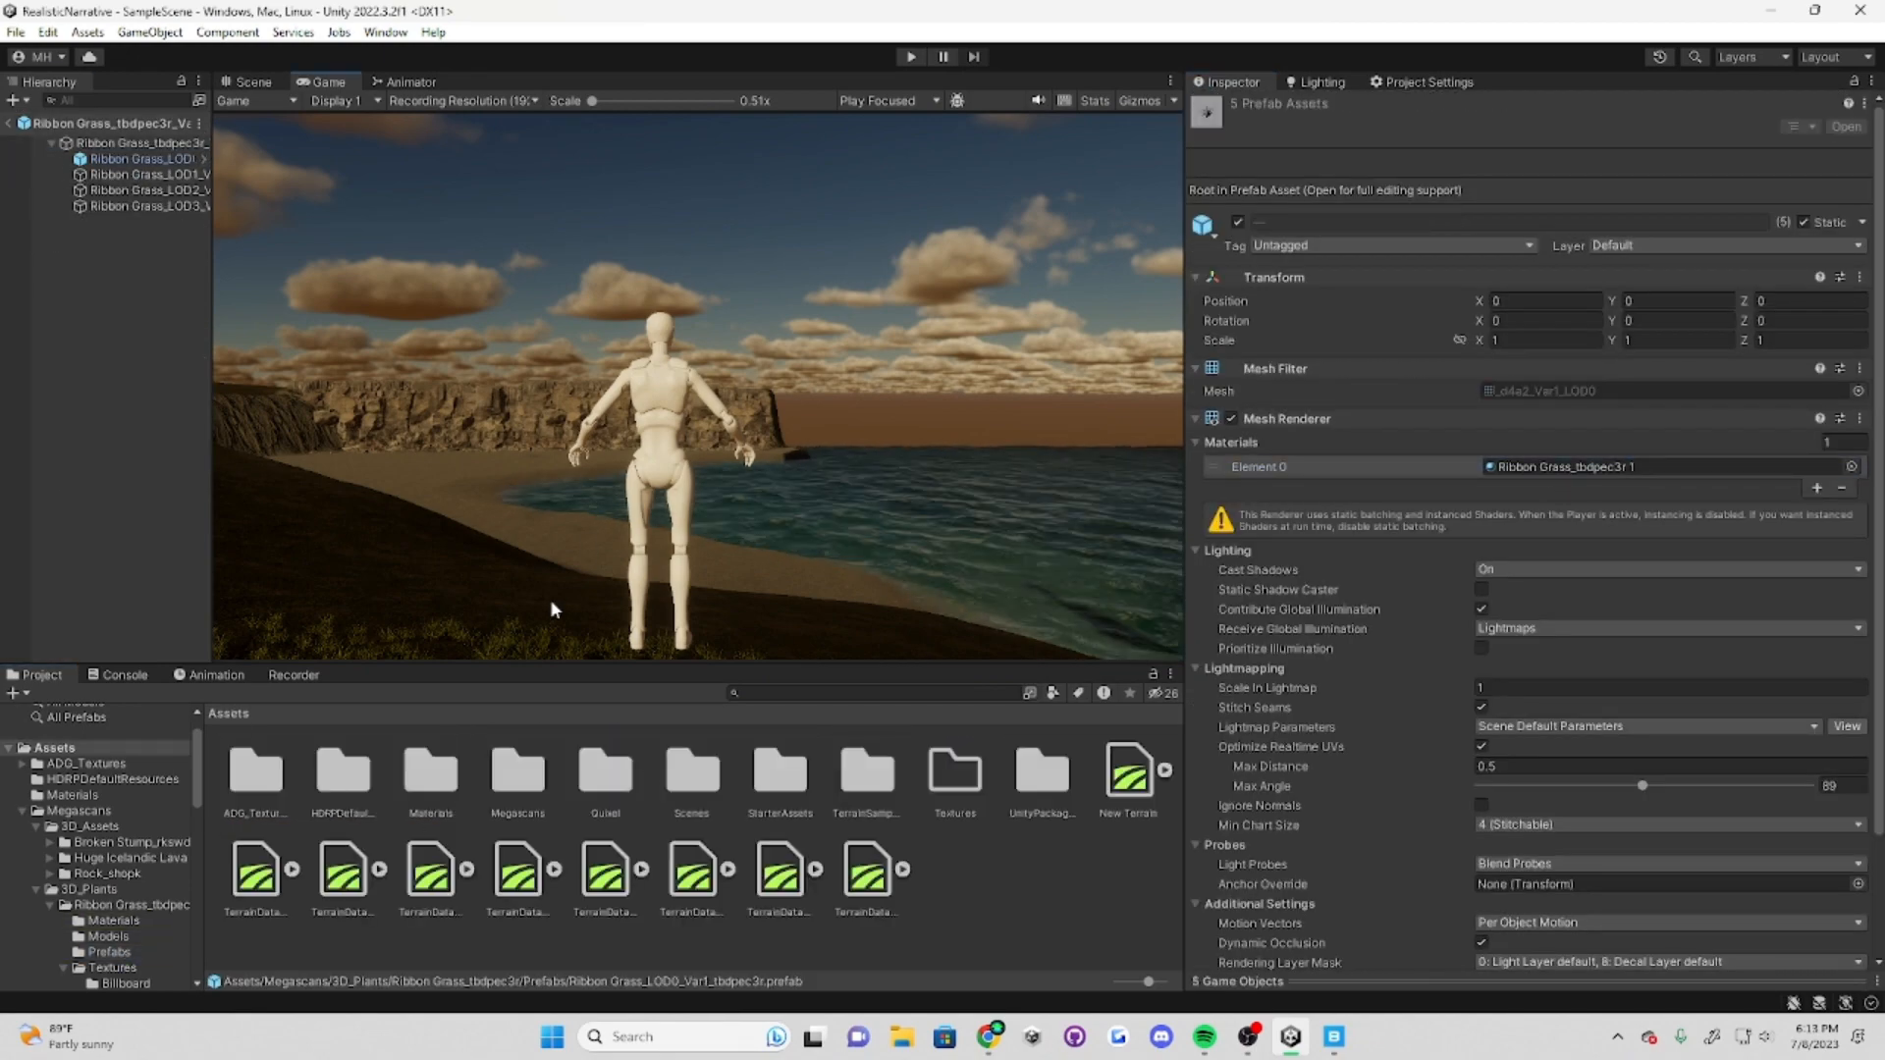
Step: Add the LOD0 Ribbon Grass variants 1, 3, 4, 5 and 6 as terrain detail meshes with maximum width and height 4
left_click(253, 81)
left_click(9, 123)
left_click(95, 181)
scroll(1412, 587, "down", 5)
right_click_drag(799, 438, 688, 393)
left_click(1818, 749)
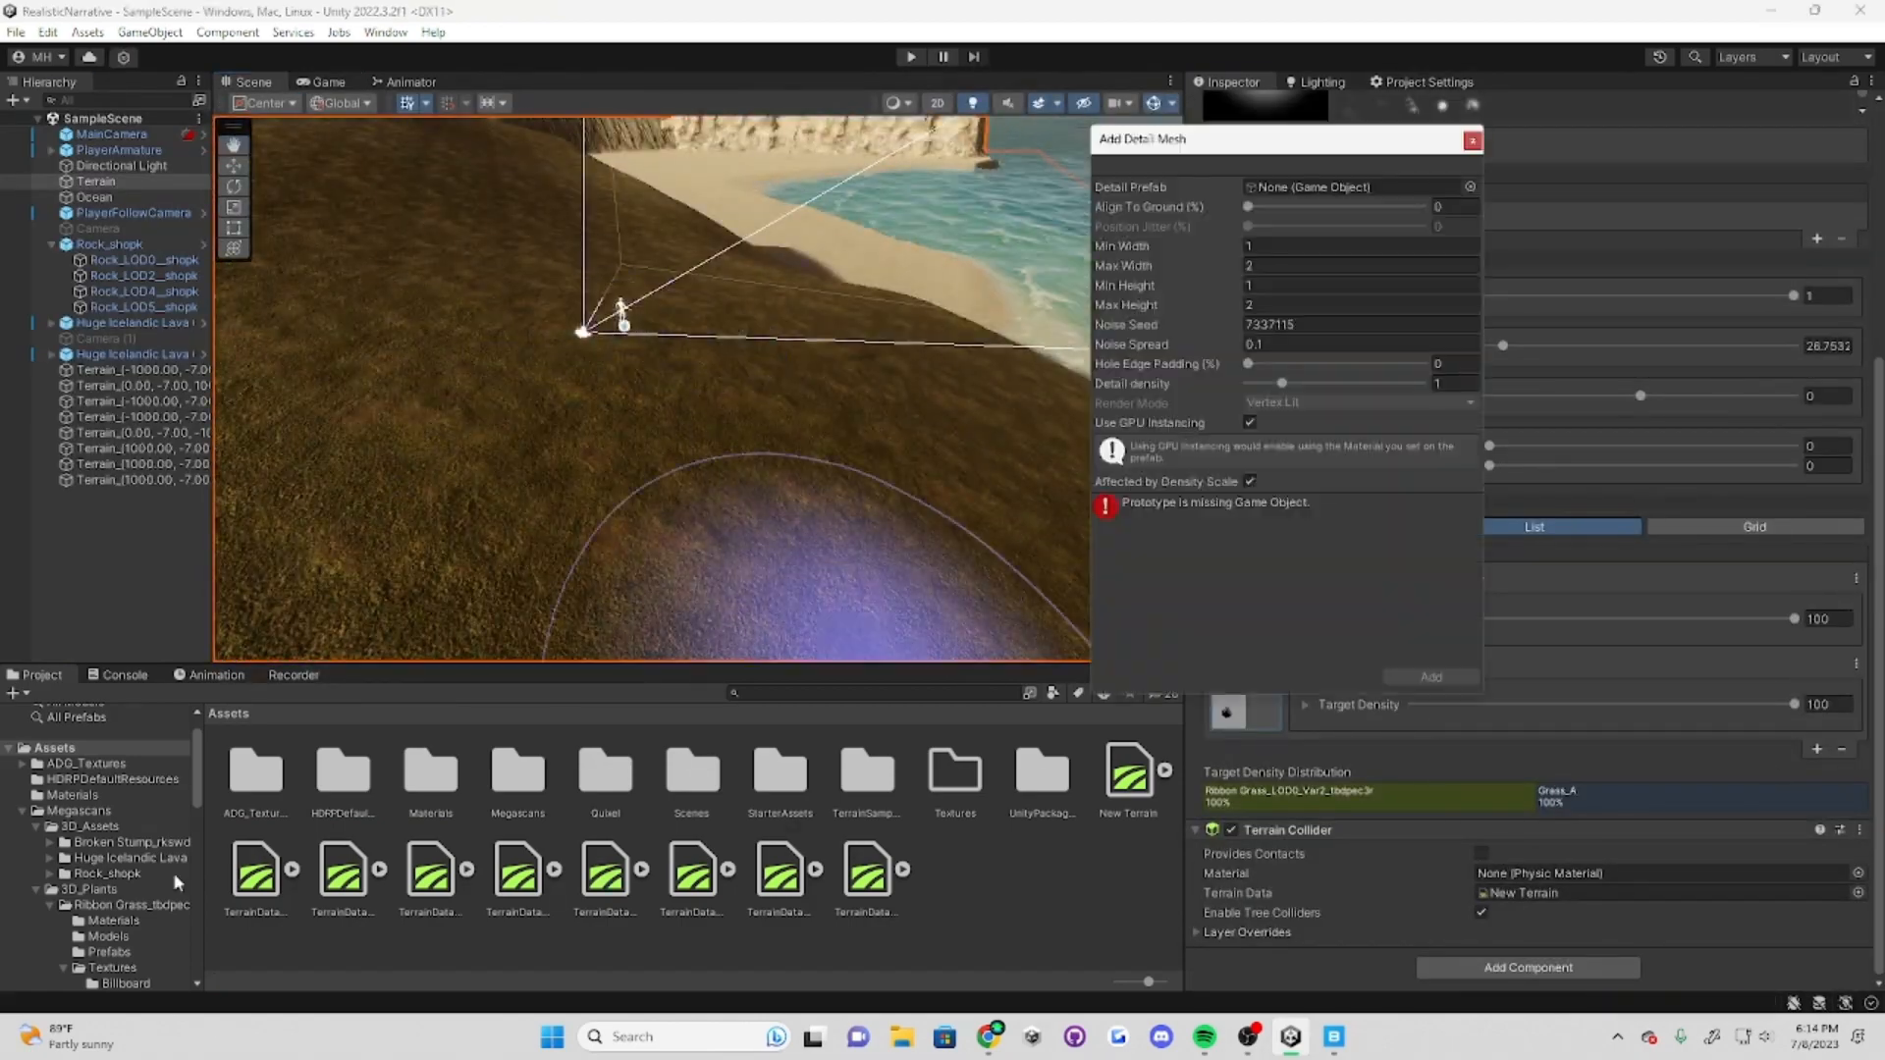
left_click(1431, 677)
type("4")
left_click(1432, 677)
left_click(1432, 677)
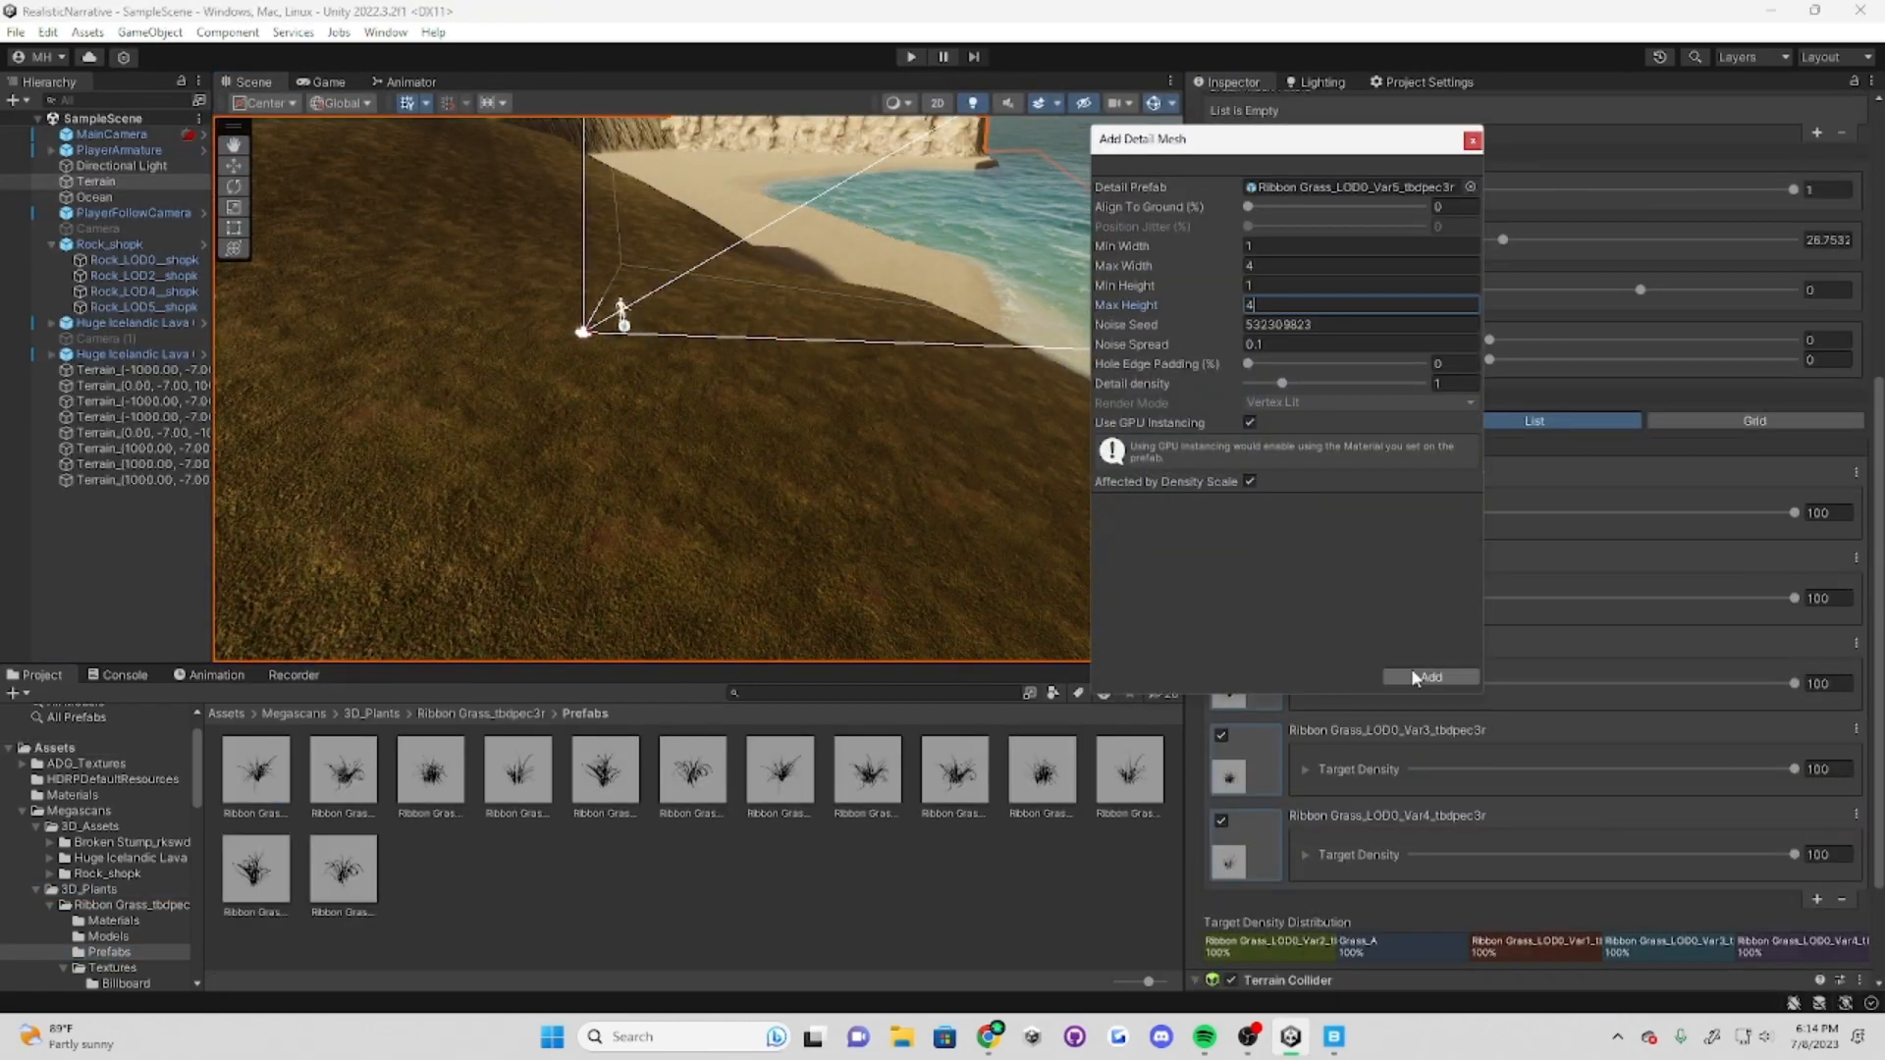
left_click(1431, 677)
left_click(1432, 677)
Step: Paint a dense mix of all the listed grass detail meshes across the grassy plateau above the cliff
mouse_move(648, 413)
left_mouse_down()
mouse_move(839, 546)
mouse_move(597, 304)
left_mouse_up()
scroll(597, 305, "down", 3)
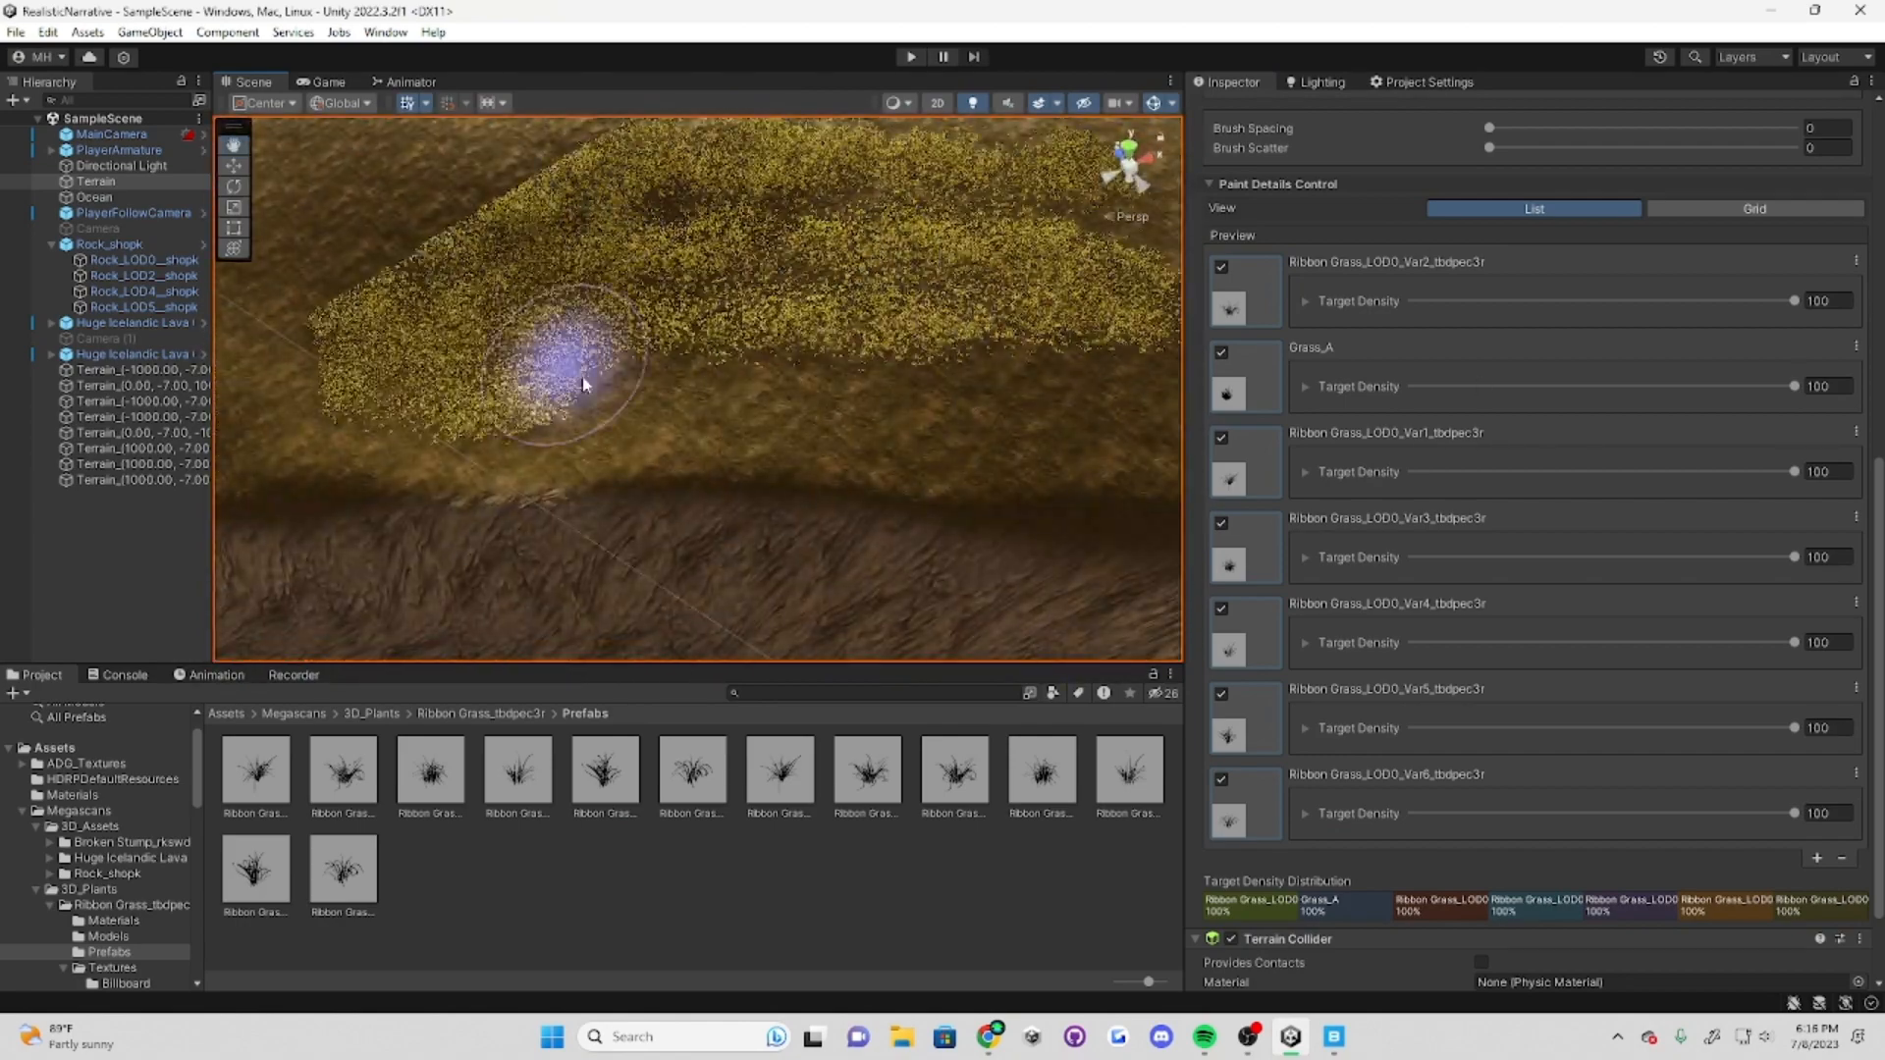
scroll(584, 383, "down", 3)
scroll(1400, 402, "up", 5)
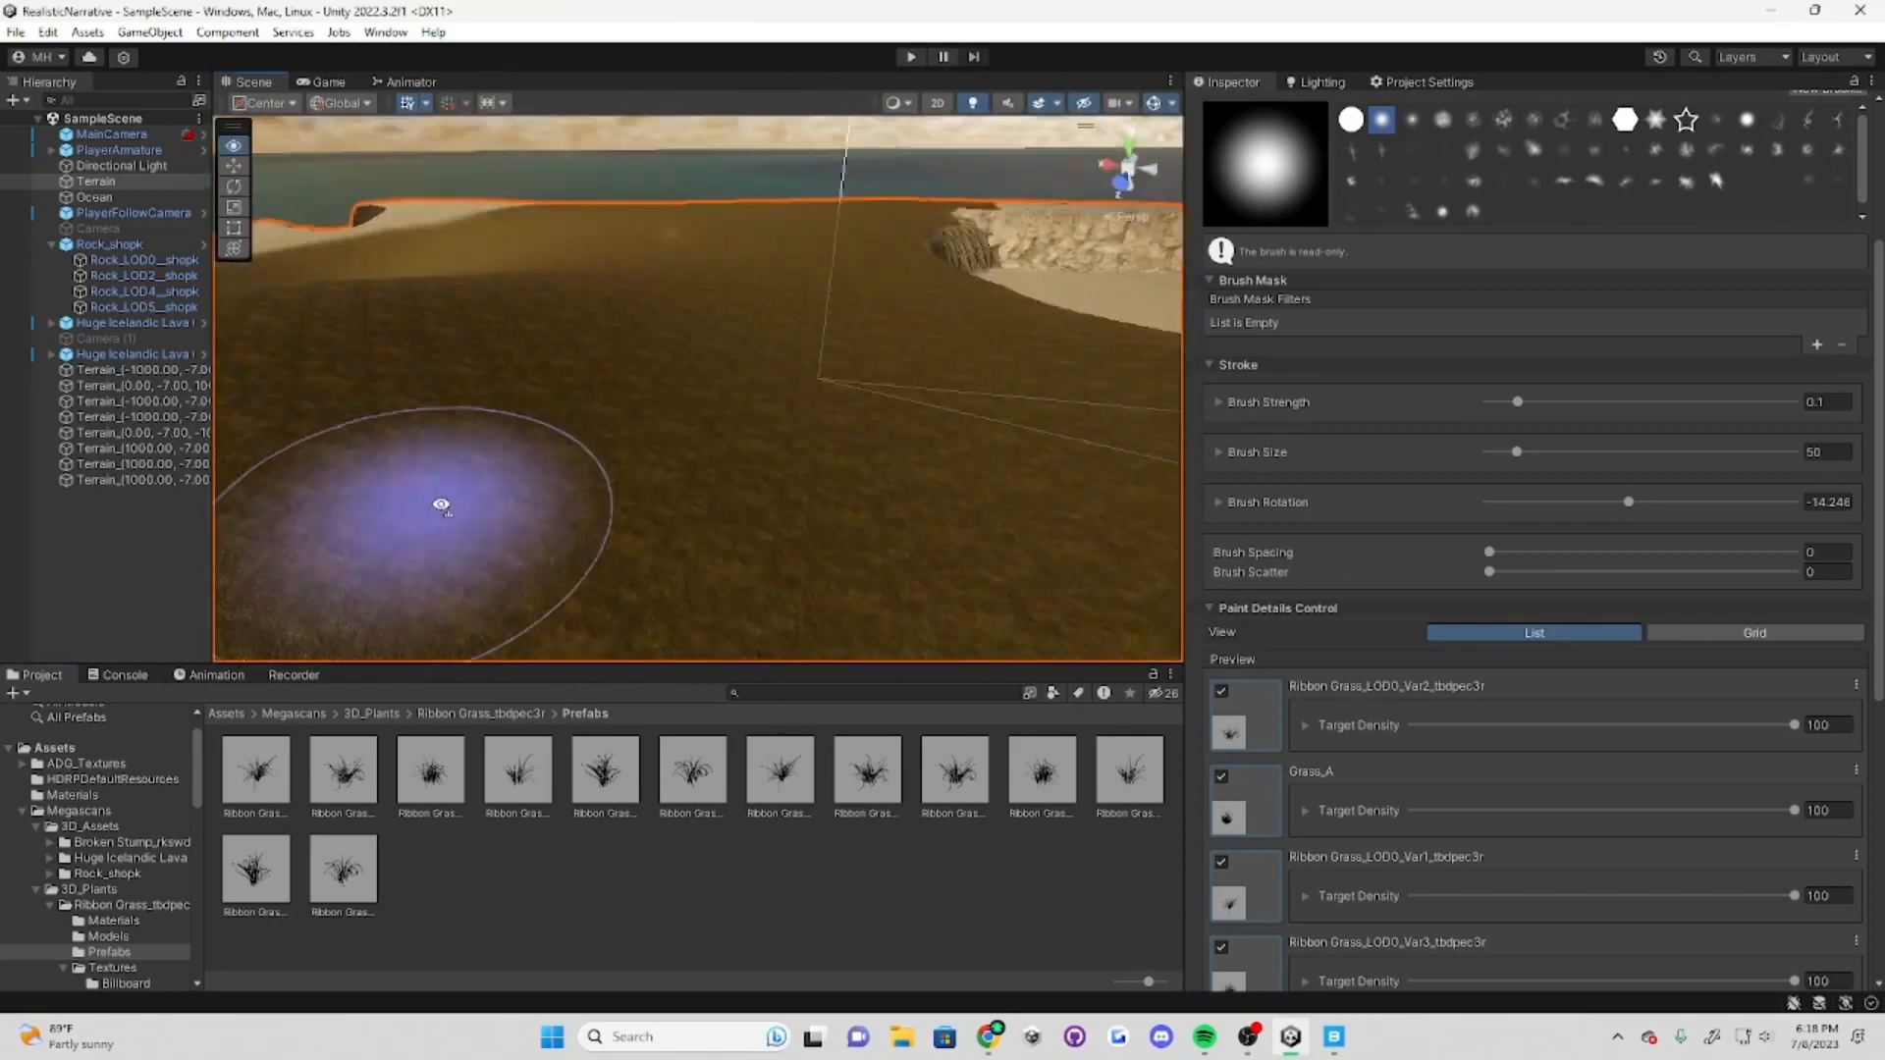
Step: Set the terrain's detail distance to 1000 in its terrain settings
right_click_drag(449, 458, 1129, 481)
scroll(1461, 334, "up", 5)
left_click(1595, 276)
left_click_drag(1508, 618, 1810, 618)
right_click_drag(982, 471, 589, 431)
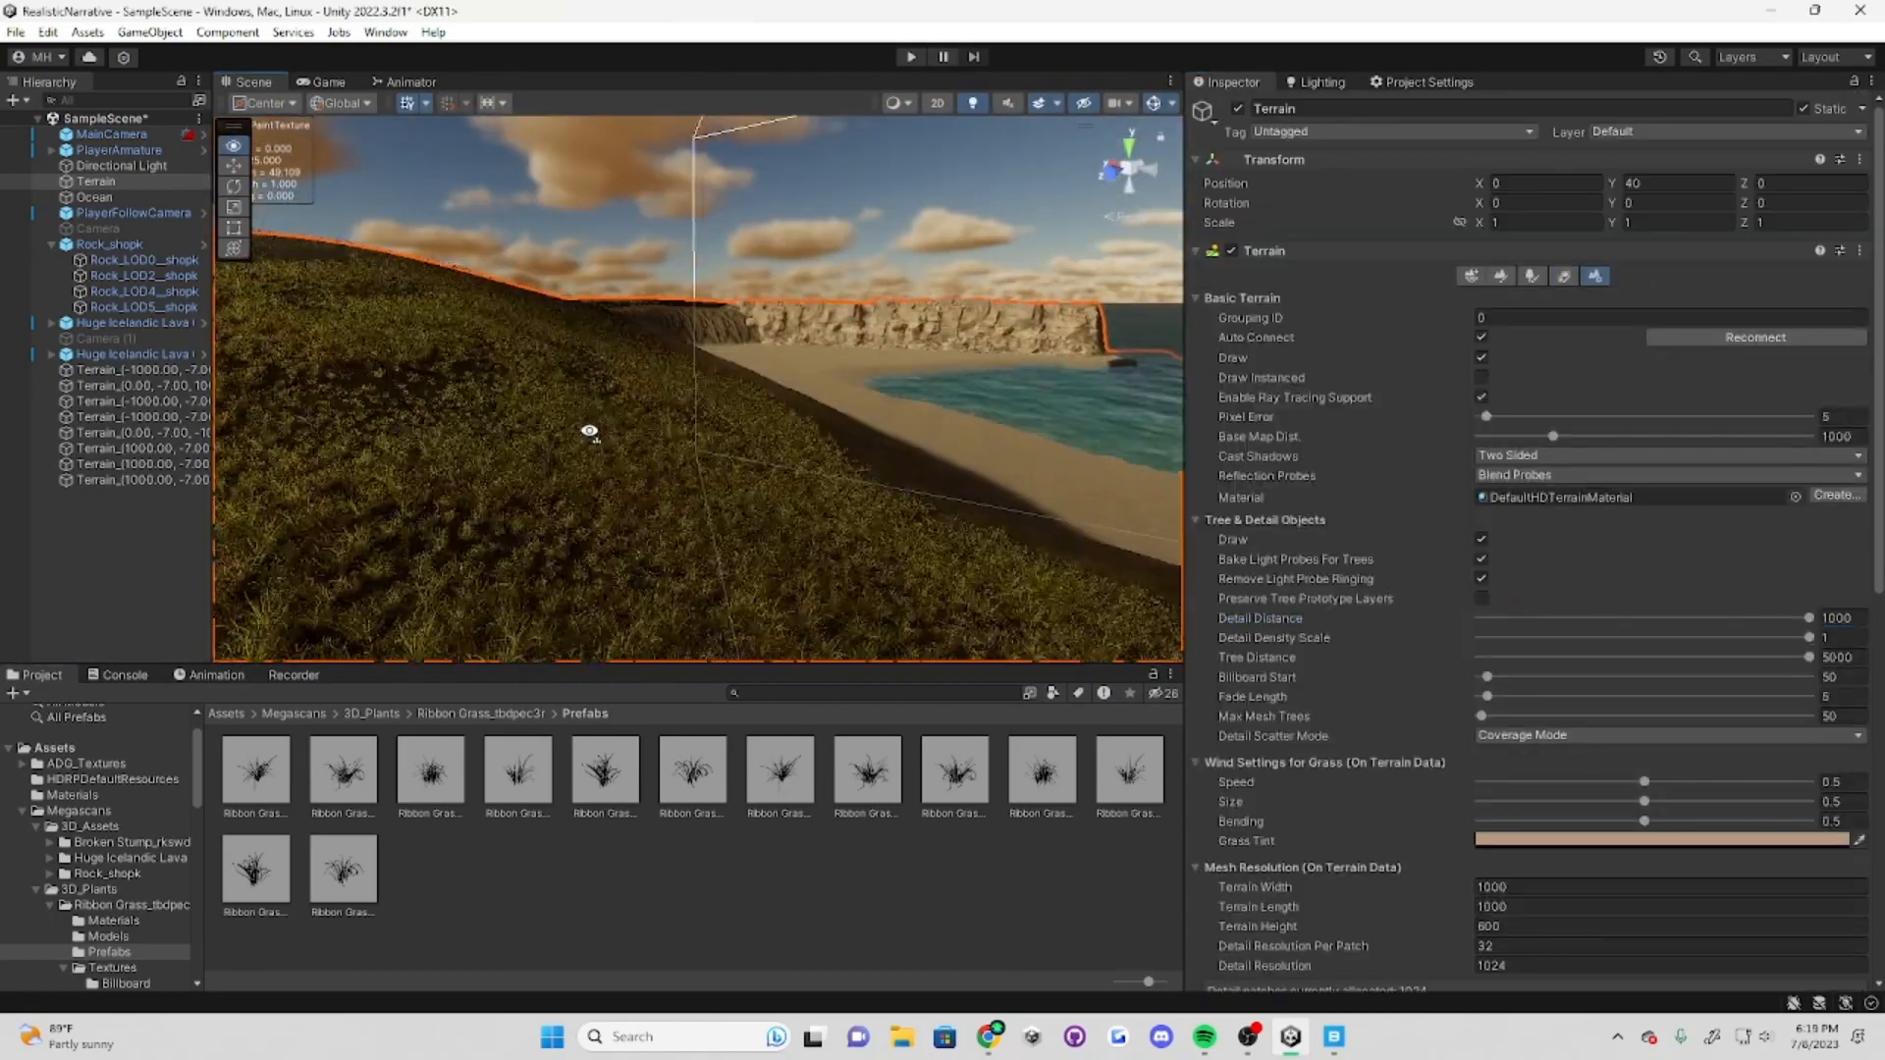
Step: Return to Paint Details and cover the remaining bare hillside by the shore with grass
left_click(1564, 276)
right_click_drag(796, 439, 331, 273)
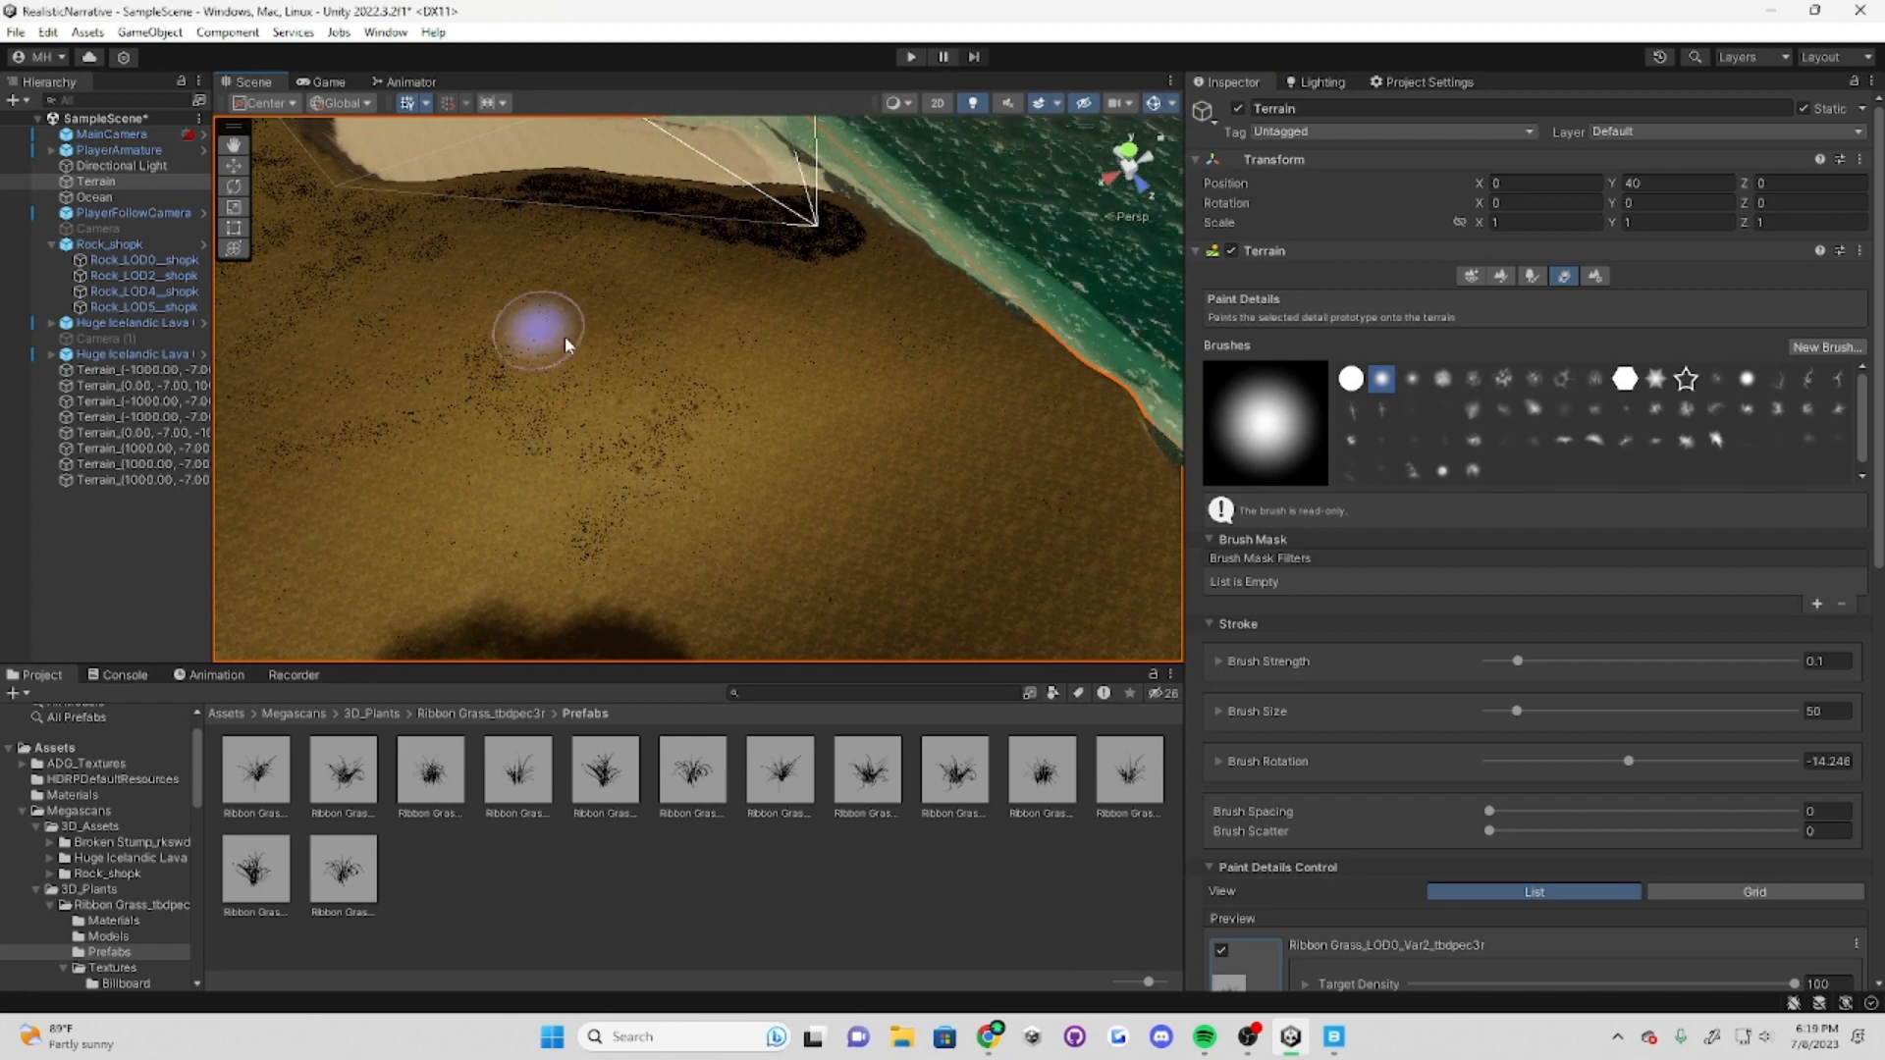
right_click_drag(808, 587, 428, 462)
mouse_move(975, 465)
right_mouse_down()
mouse_move(835, 373)
mouse_move(698, 464)
right_mouse_up()
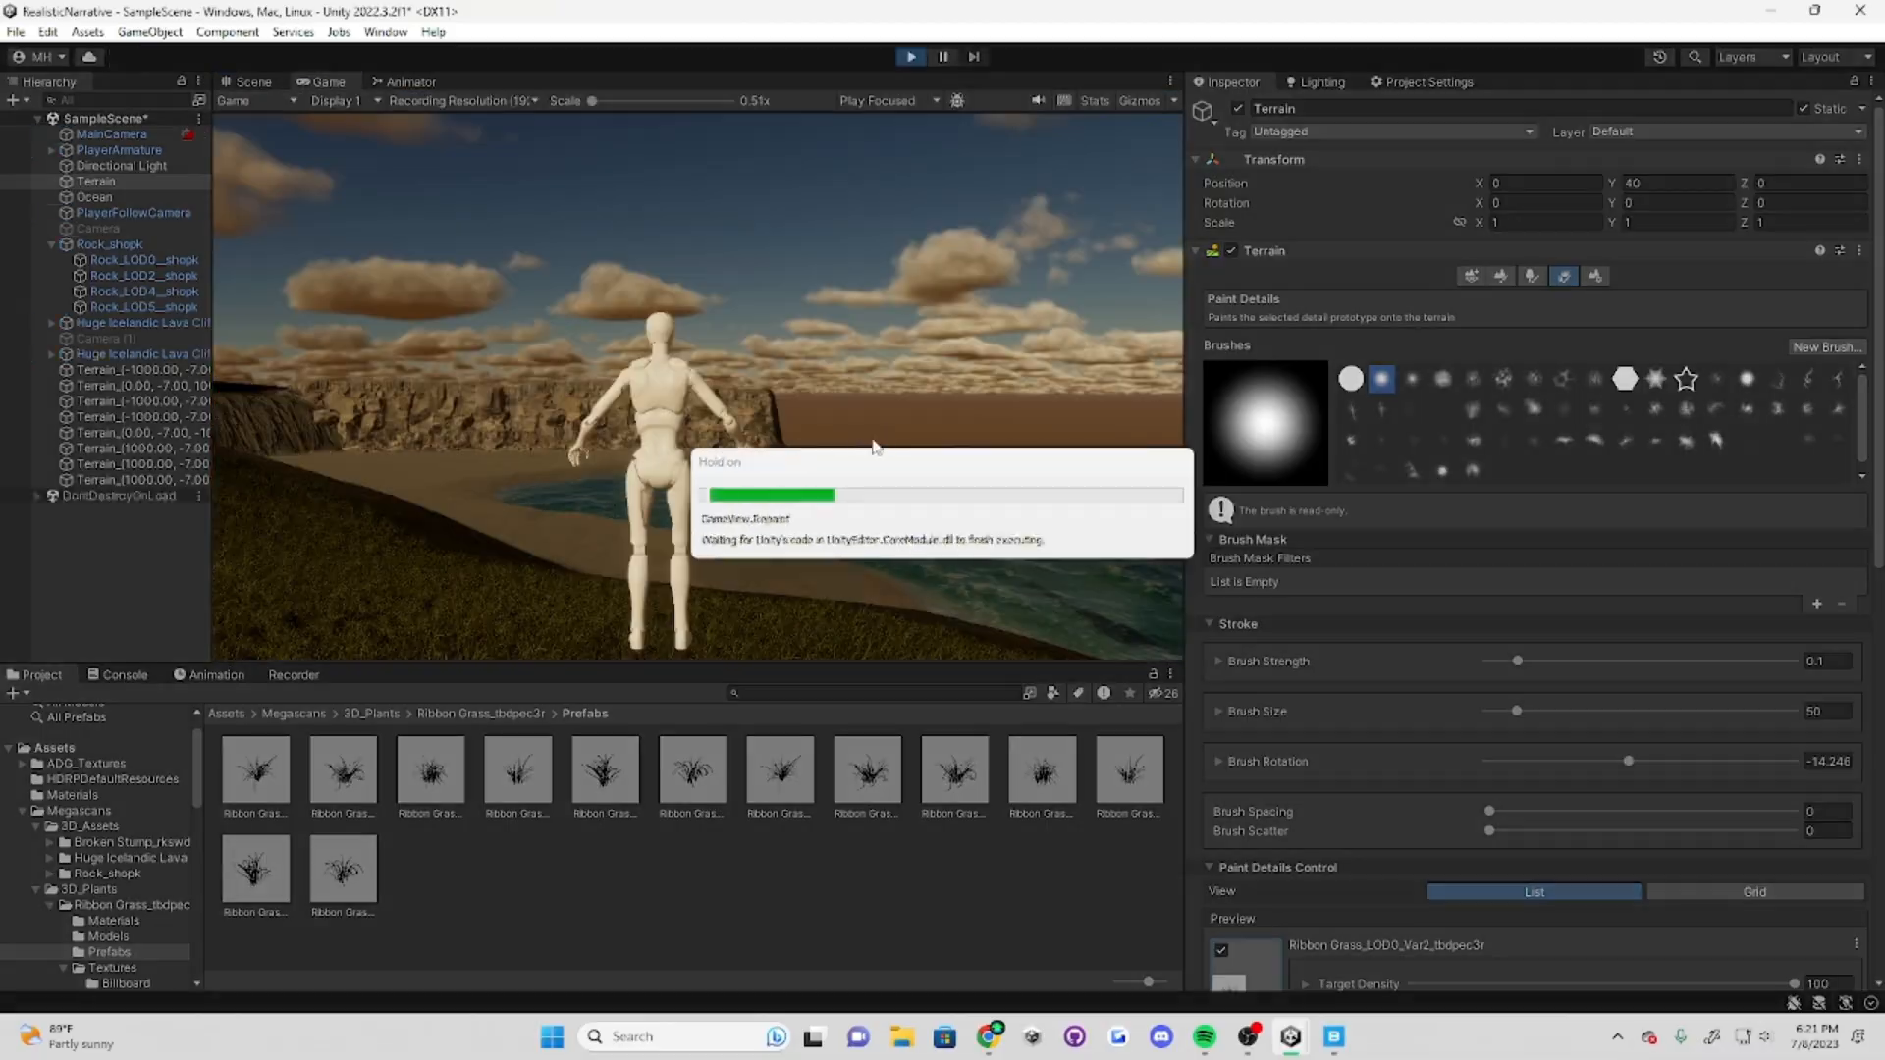
Step: Maximize the game view during play and walk the character through the new grass along the hillside
right_click(329, 81)
left_click(392, 153)
key("w")
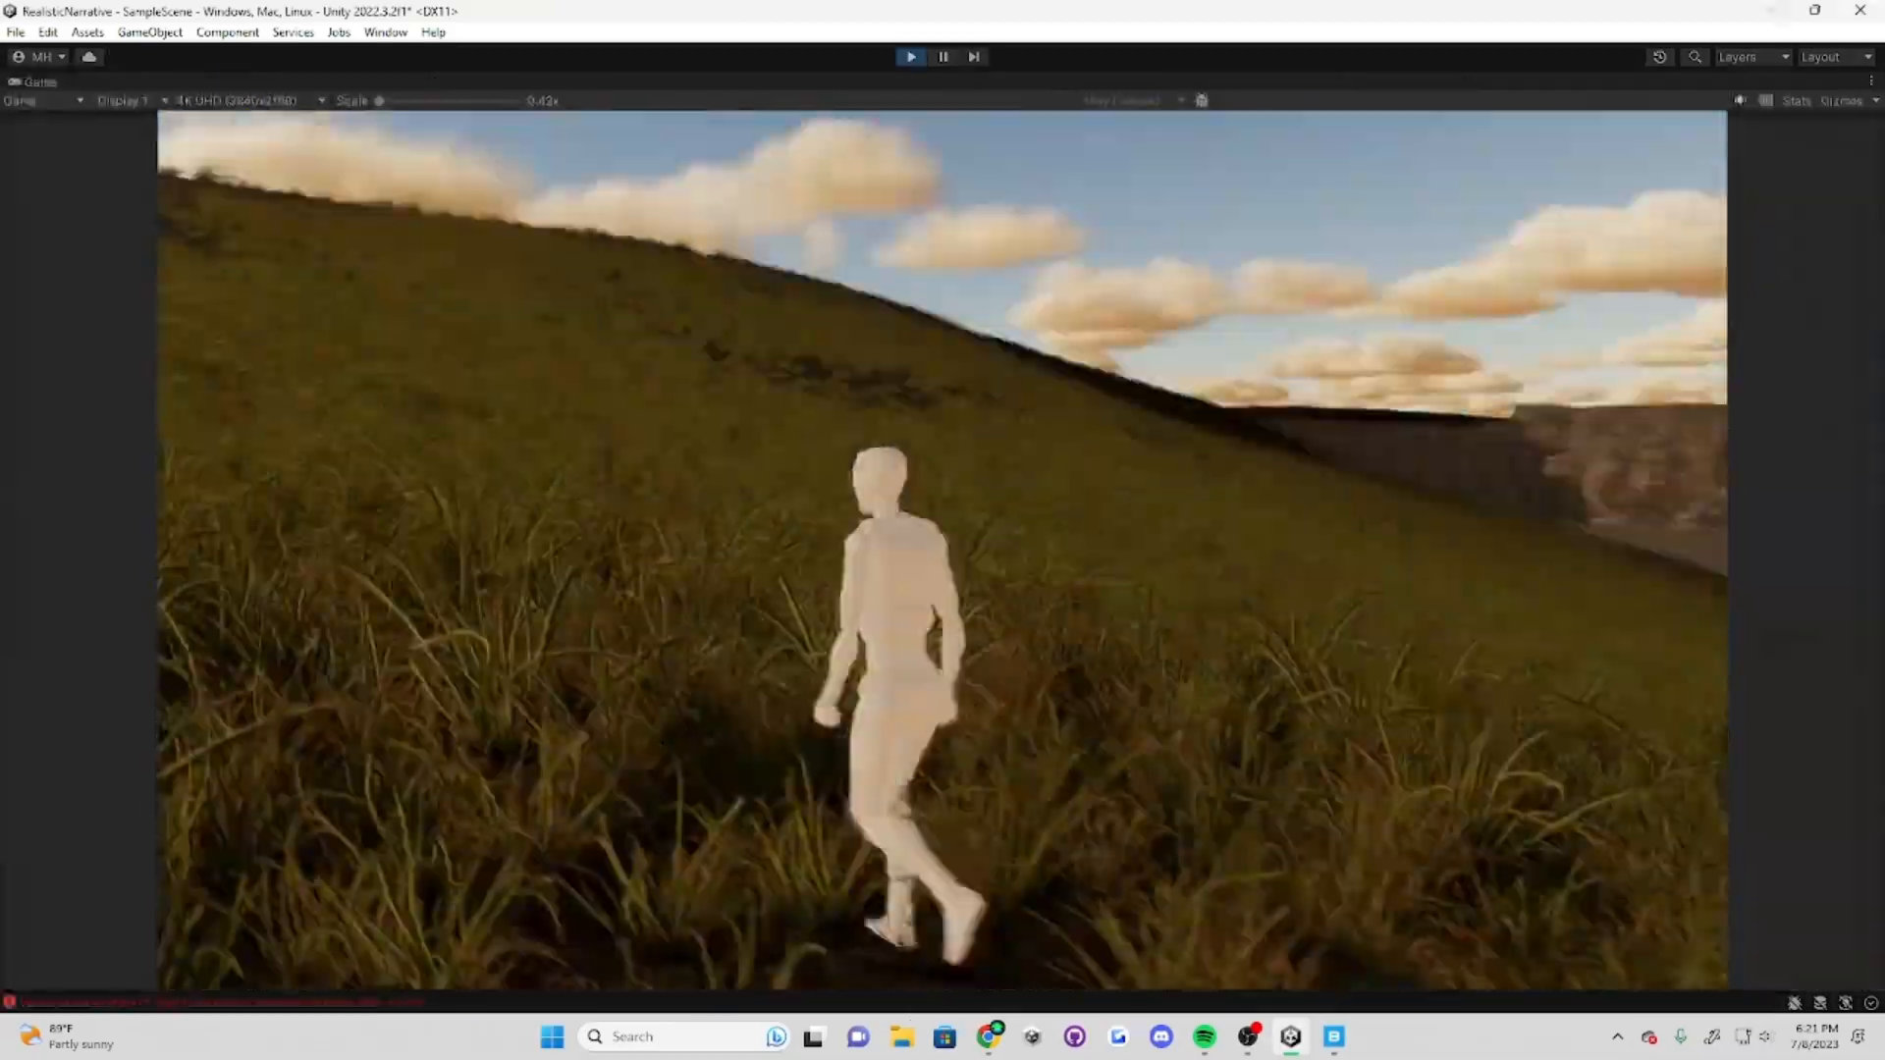
key("w")
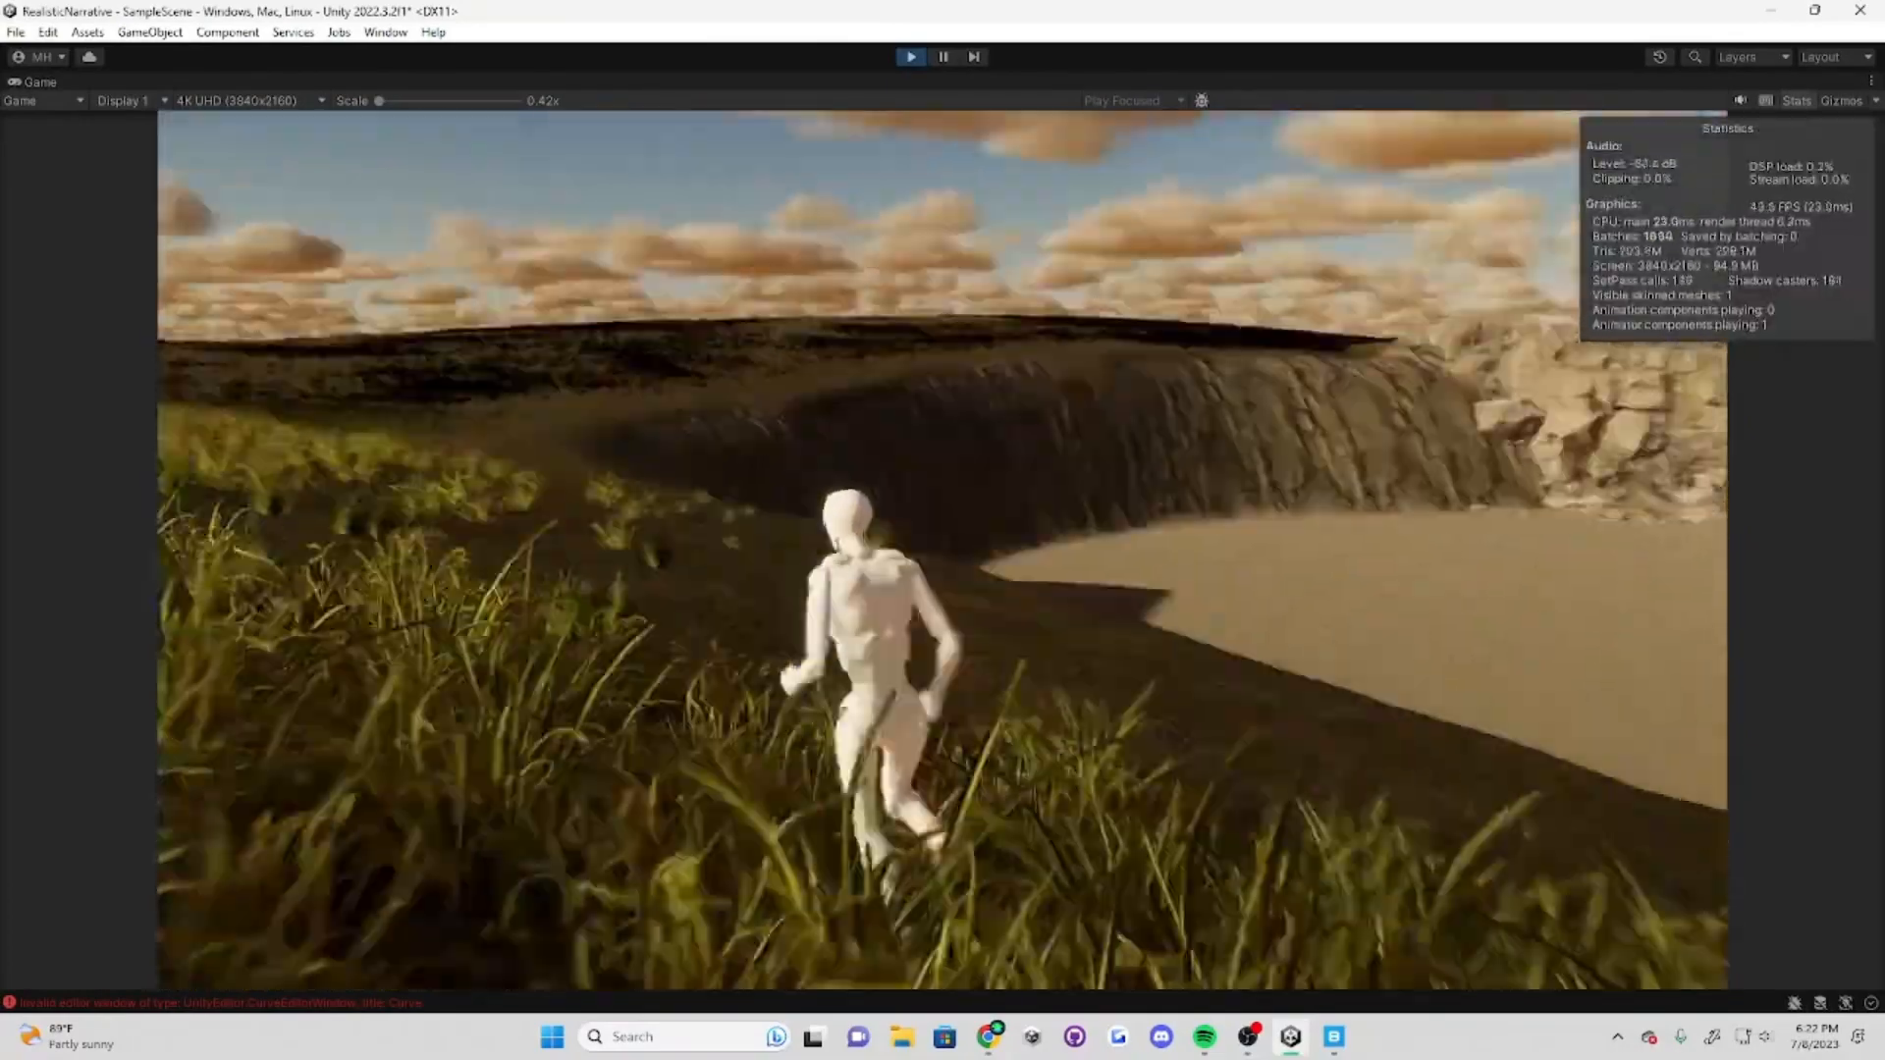
key("w")
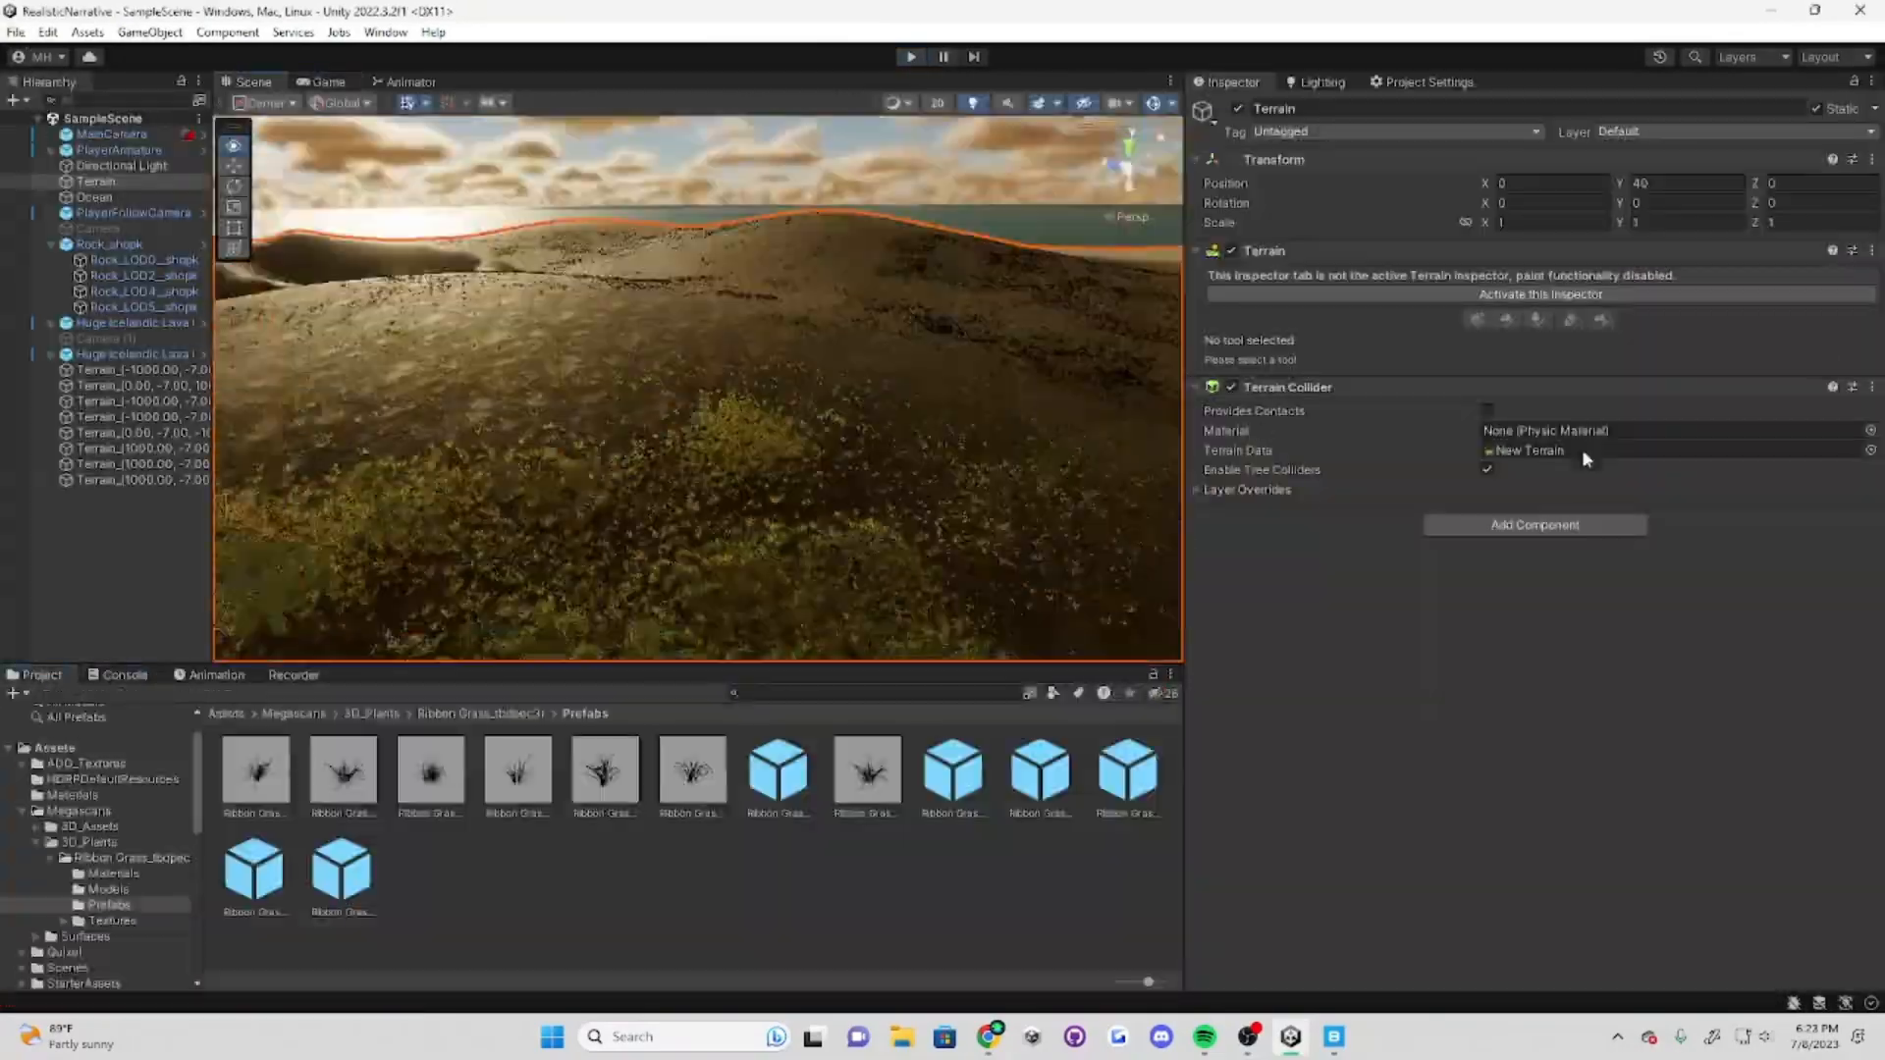
Step: Adjust the remapping ranges in the Huge Icelandic Lava Cliff material's surface inputs, extending the ambient occlusion range to its upper limit
scroll(1582, 449, "down", 5)
left_click_drag(1669, 411, 1712, 427)
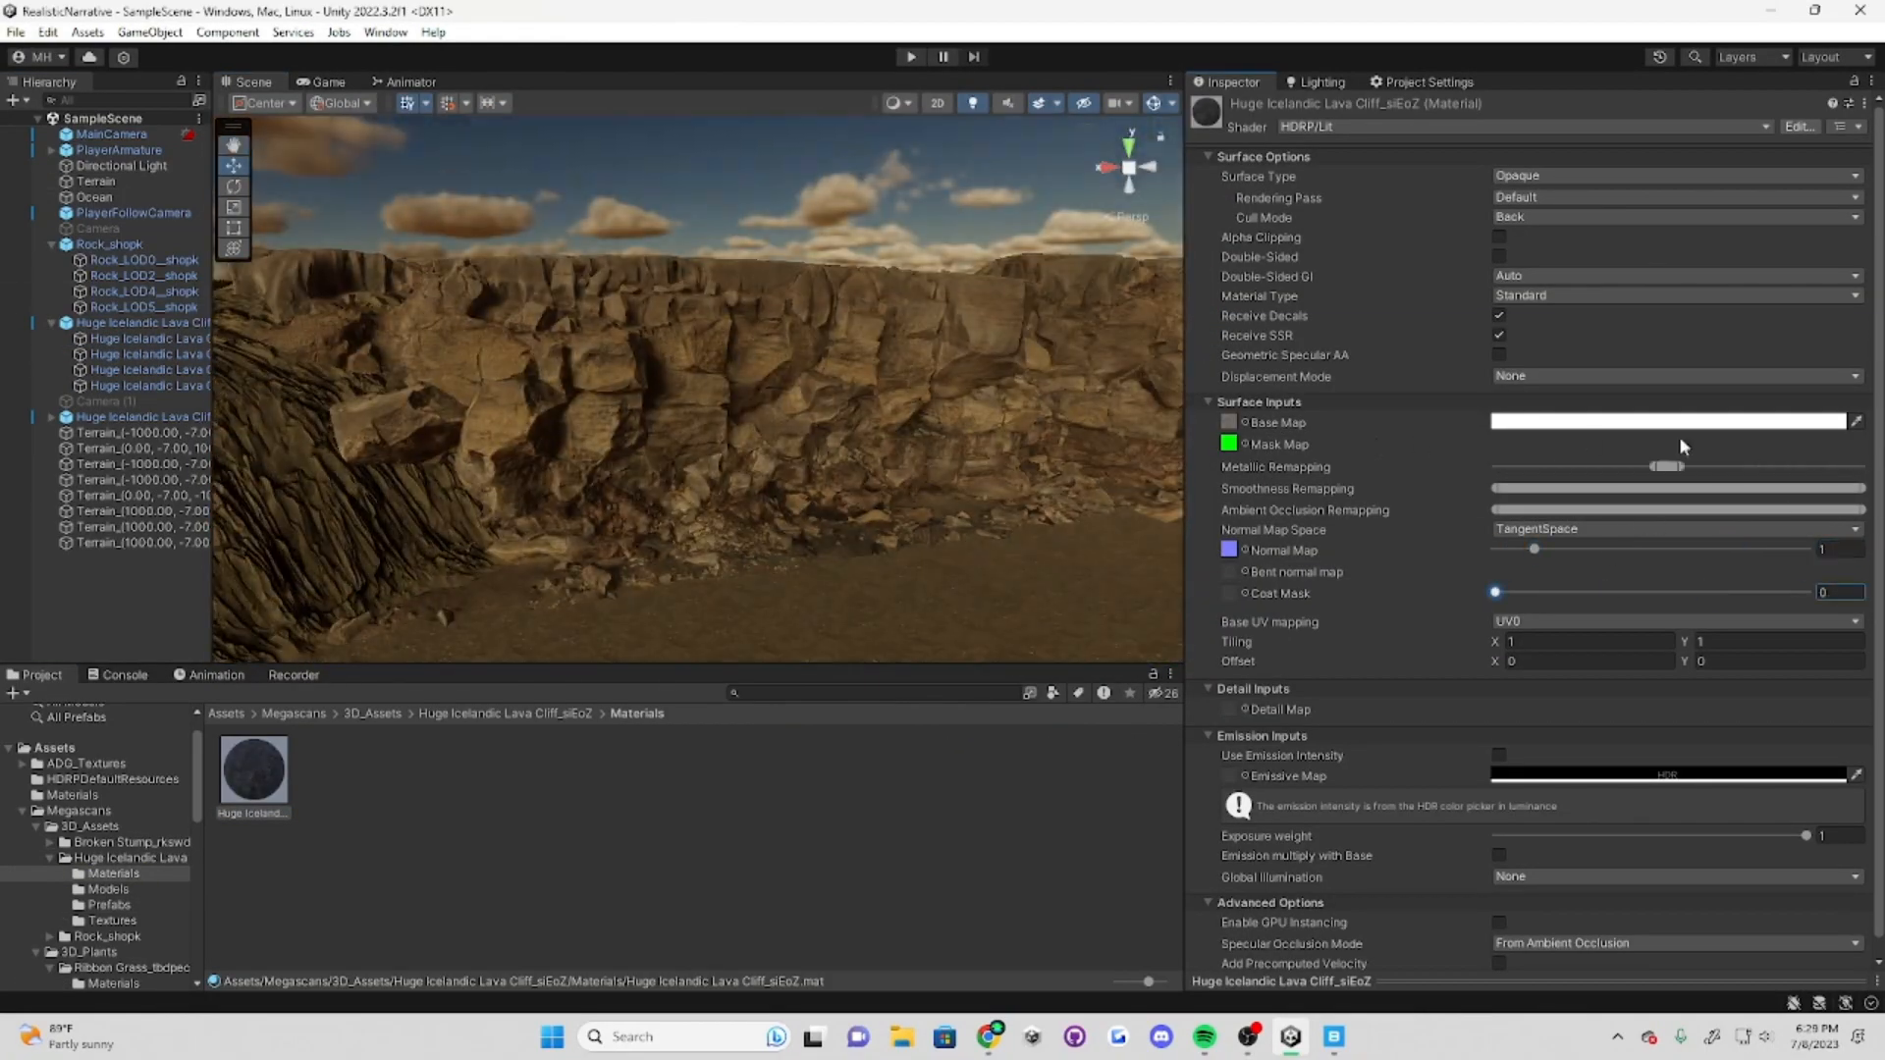
left_click_drag(1828, 507, 1878, 504)
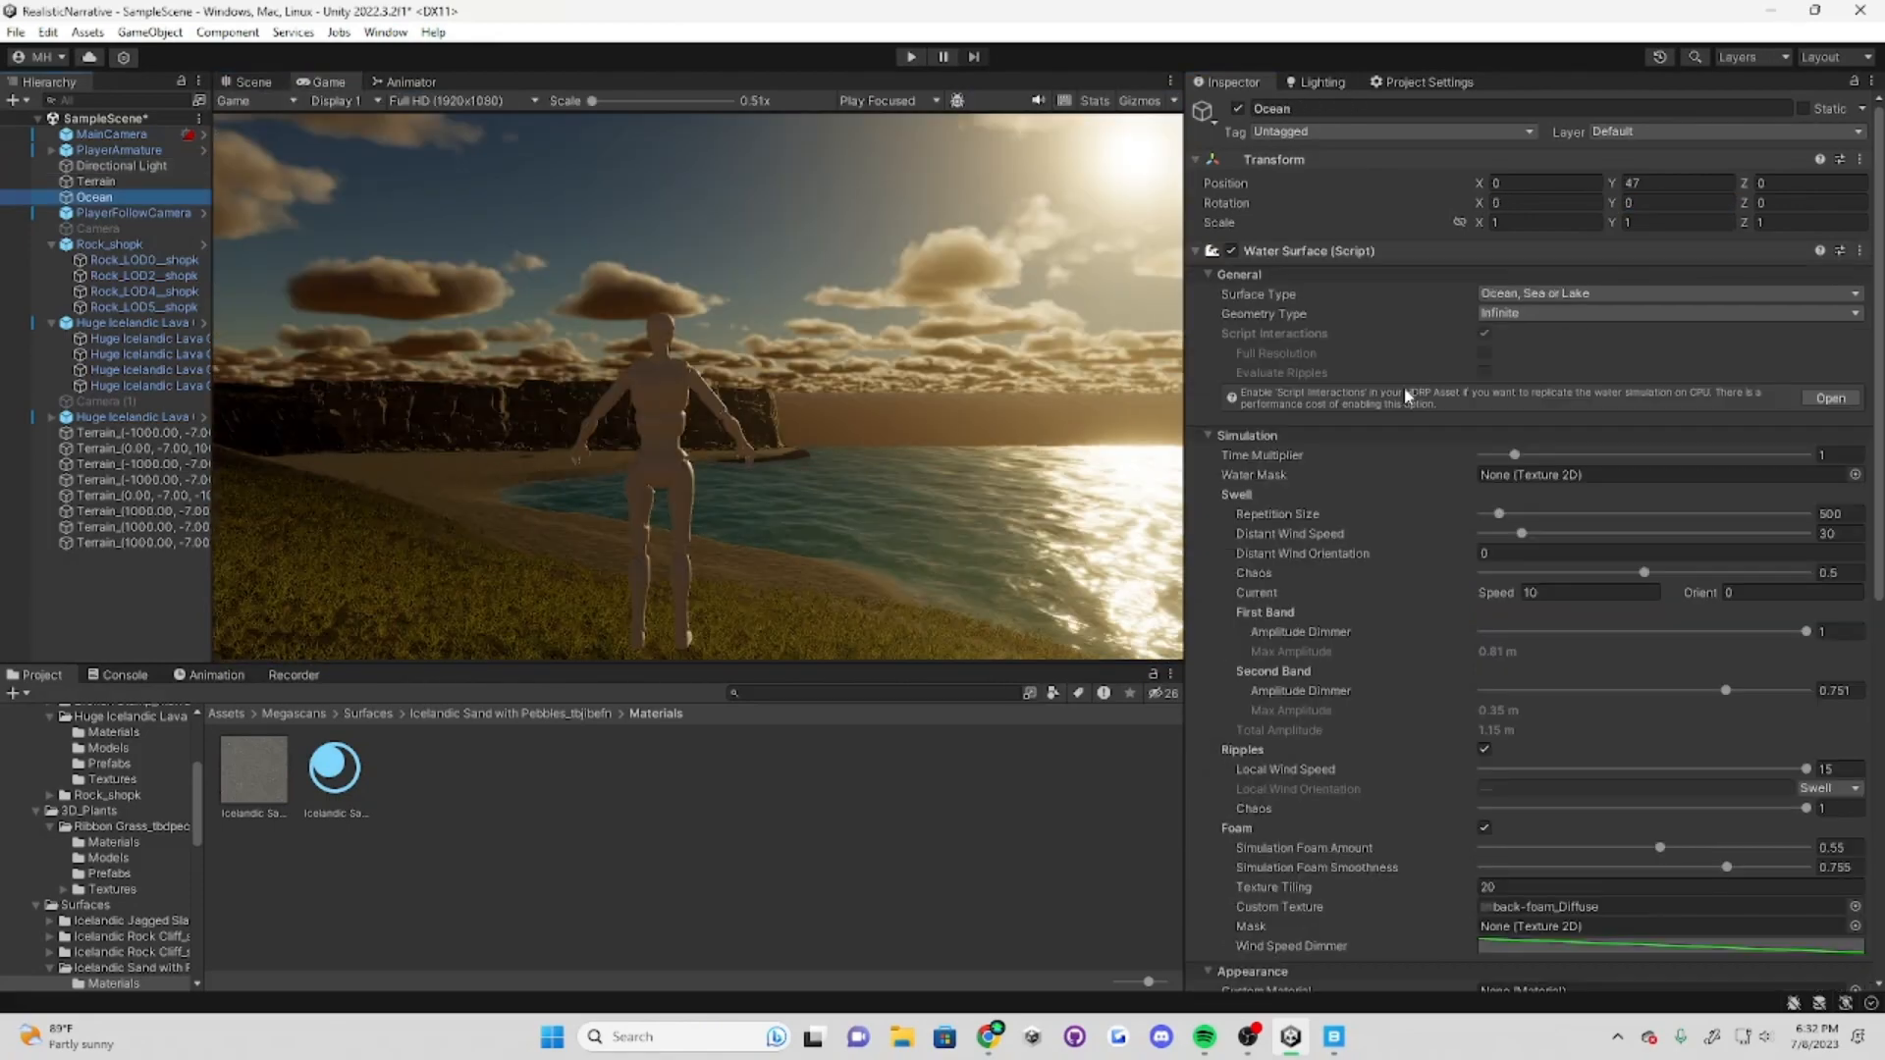
Step: In the HDRP Global Settings, enable local volumetric clouds and set Micro Shadows to enabled with opacity 0.5
scroll(1400, 428, "down", 10)
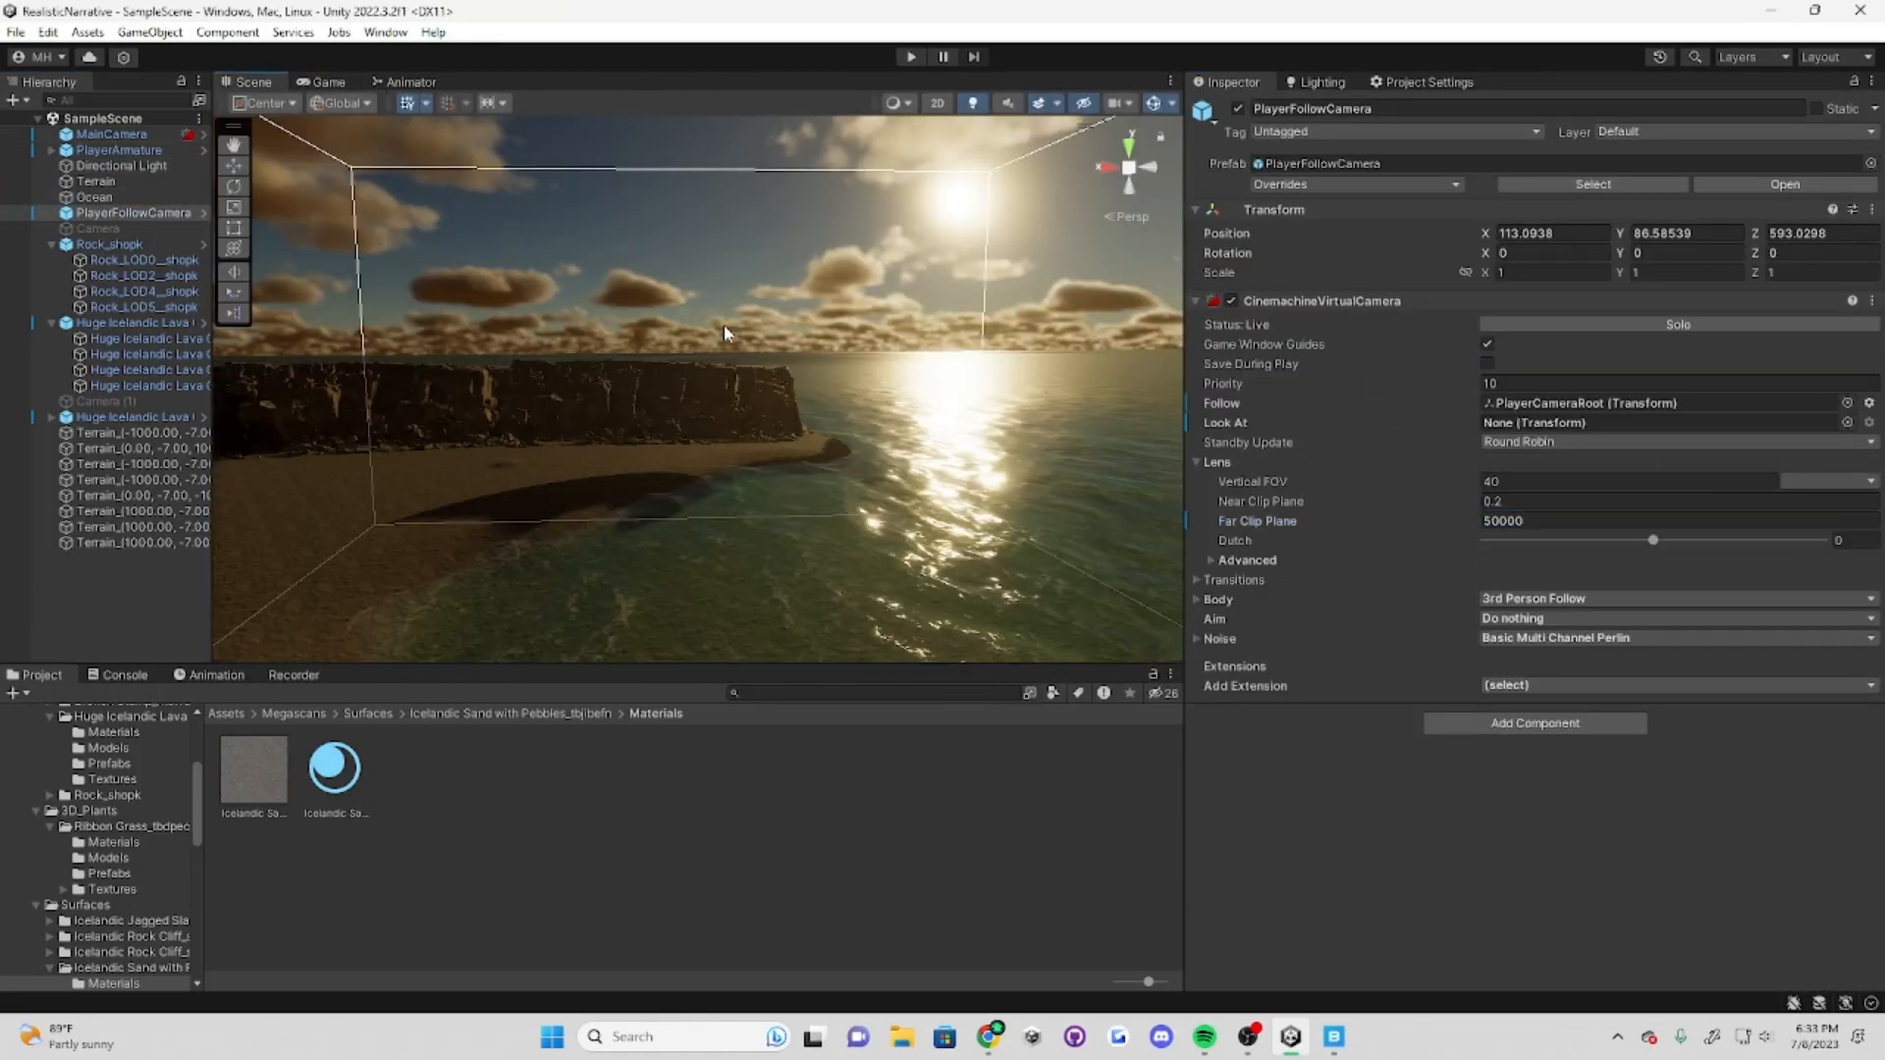
left_click(47, 33)
left_click(98, 669)
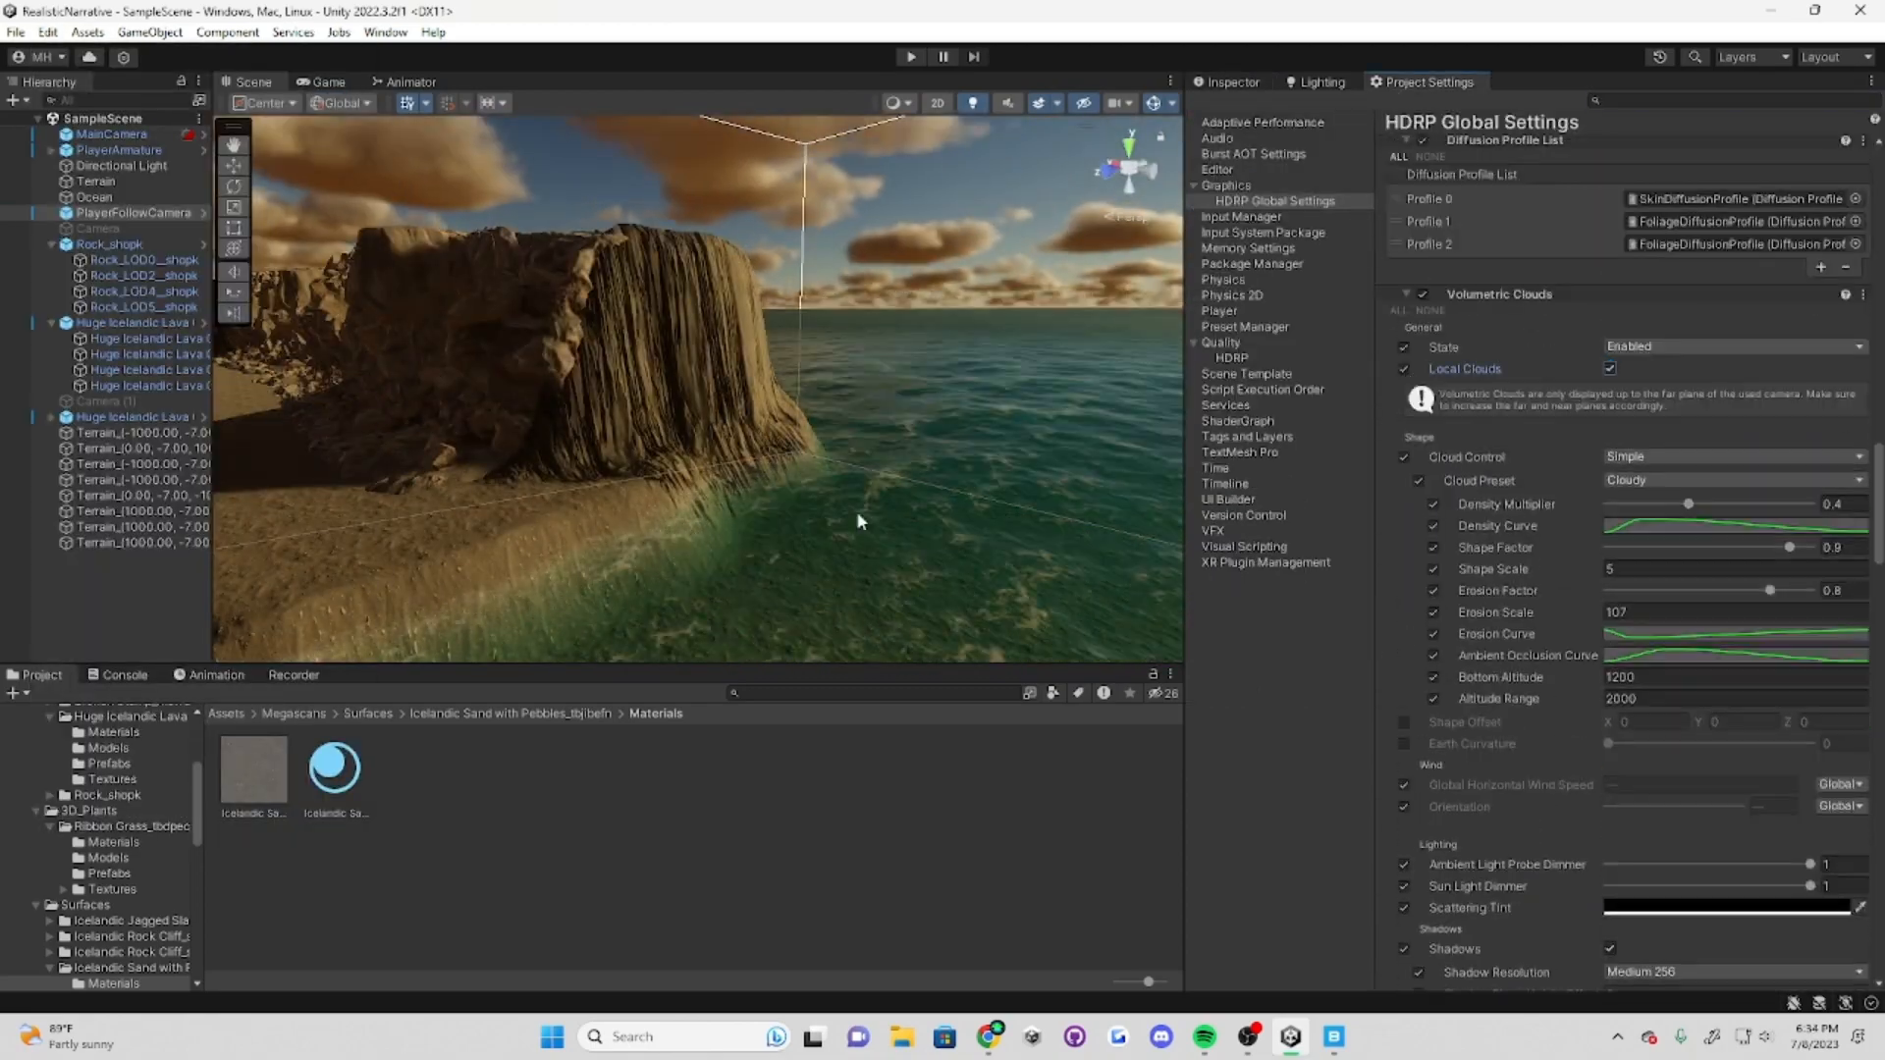
left_click_drag(858, 515, 737, 370, "alt")
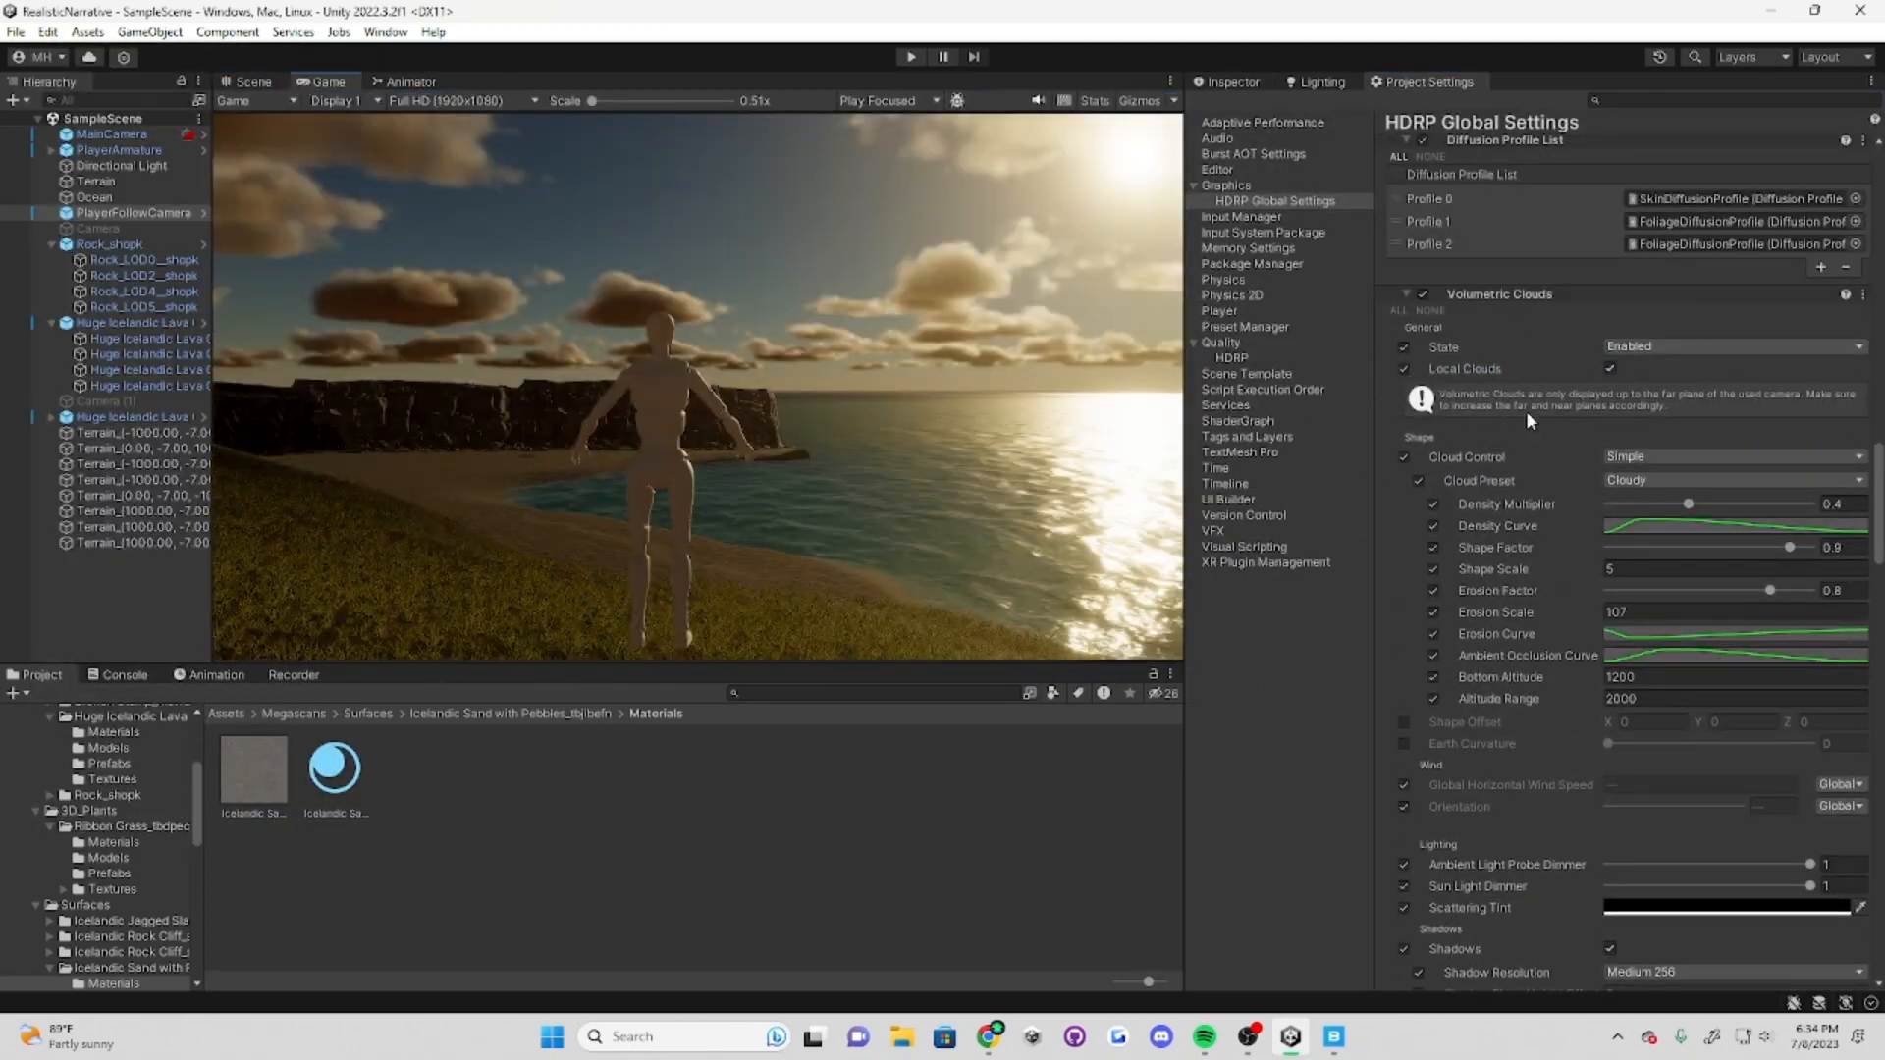
scroll(1529, 420, "down", 10)
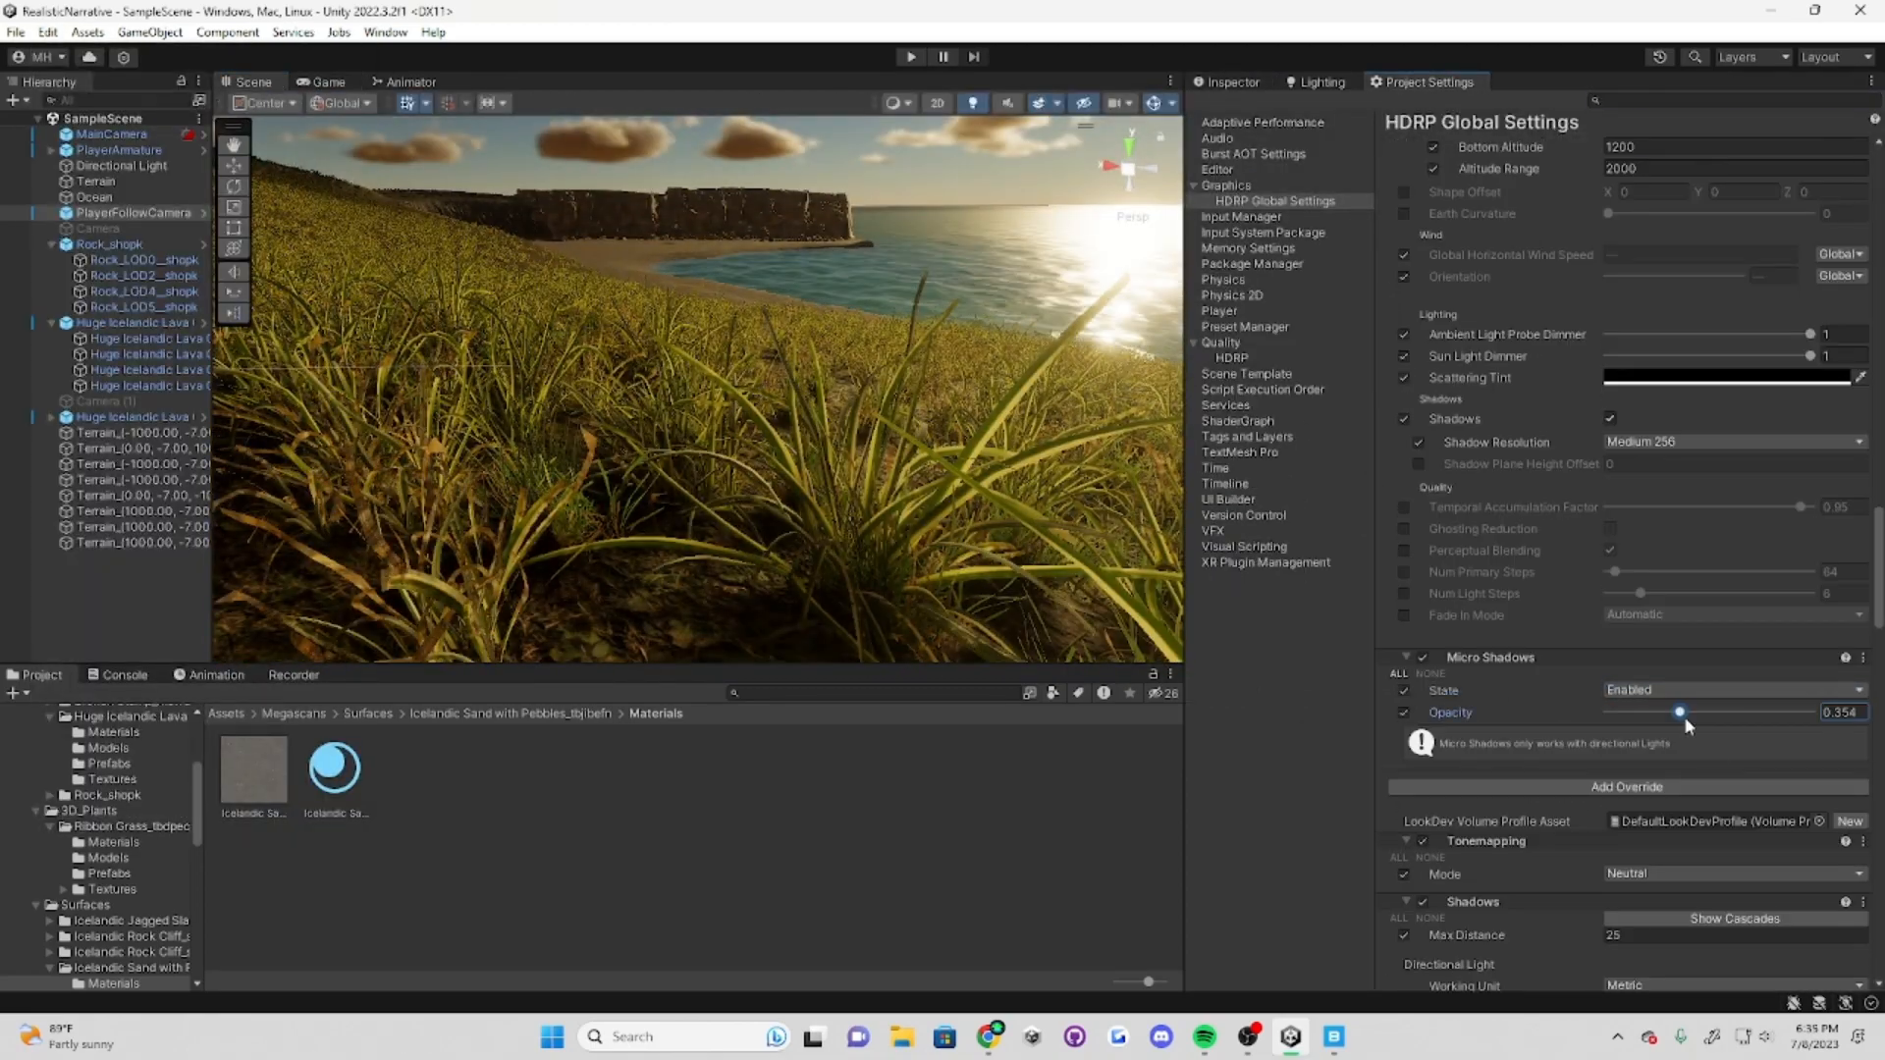
scroll(1740, 731, "down", 2)
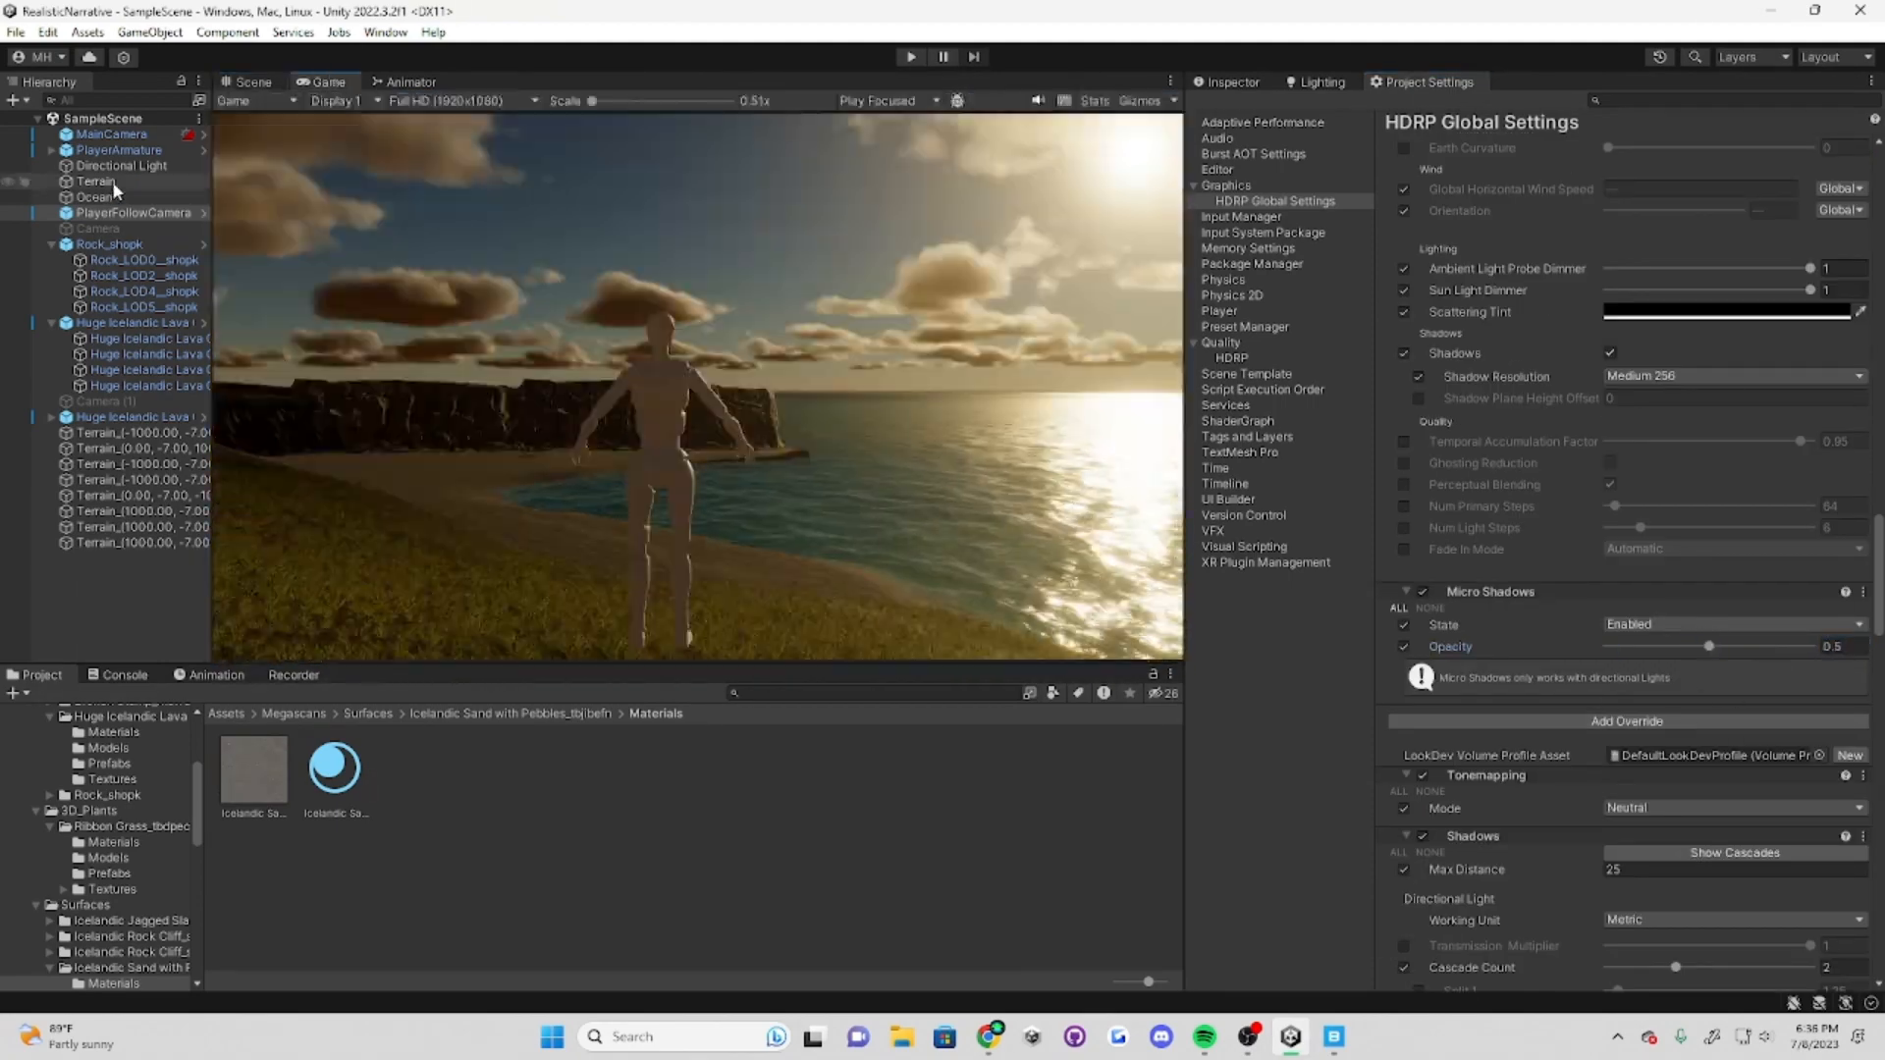
Step: Raise the ocean's simulation foam amount to 0.9 and start a movie recording of the view from Camera (1)
left_click(44, 229)
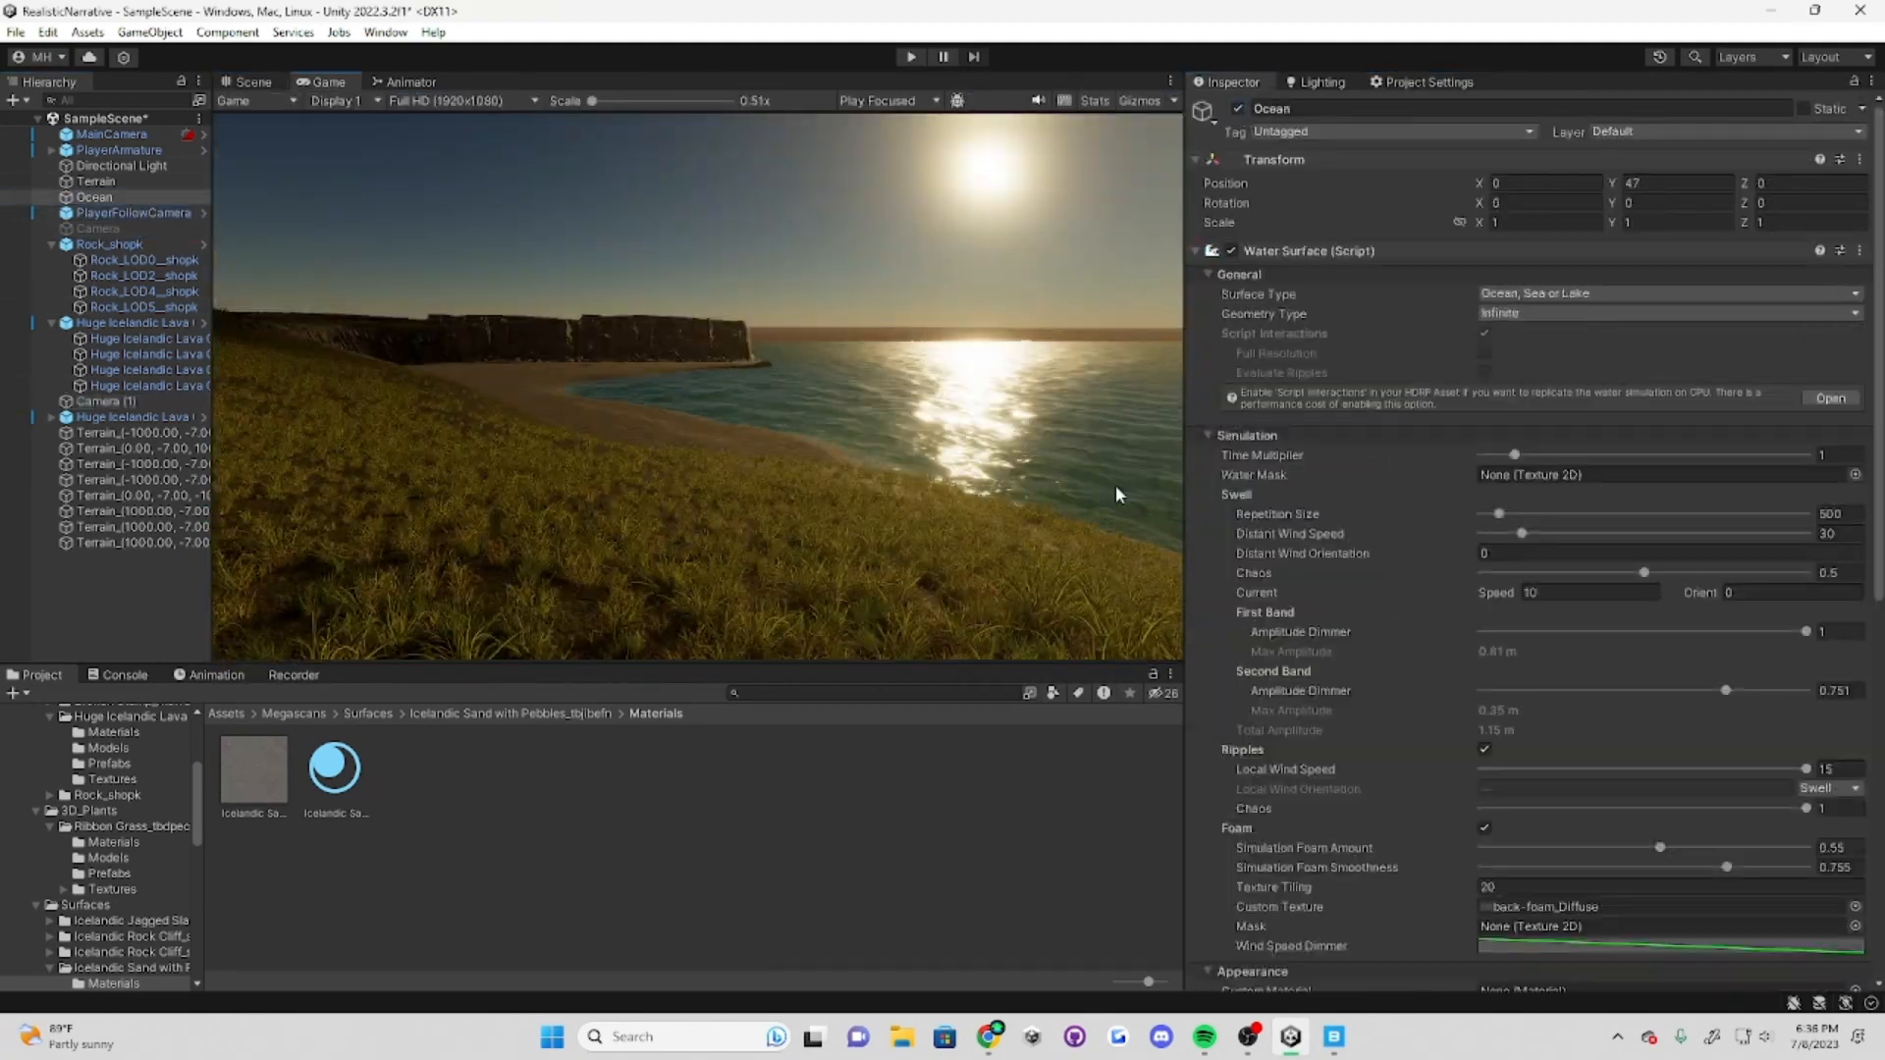
scroll(1439, 574, "down", 1)
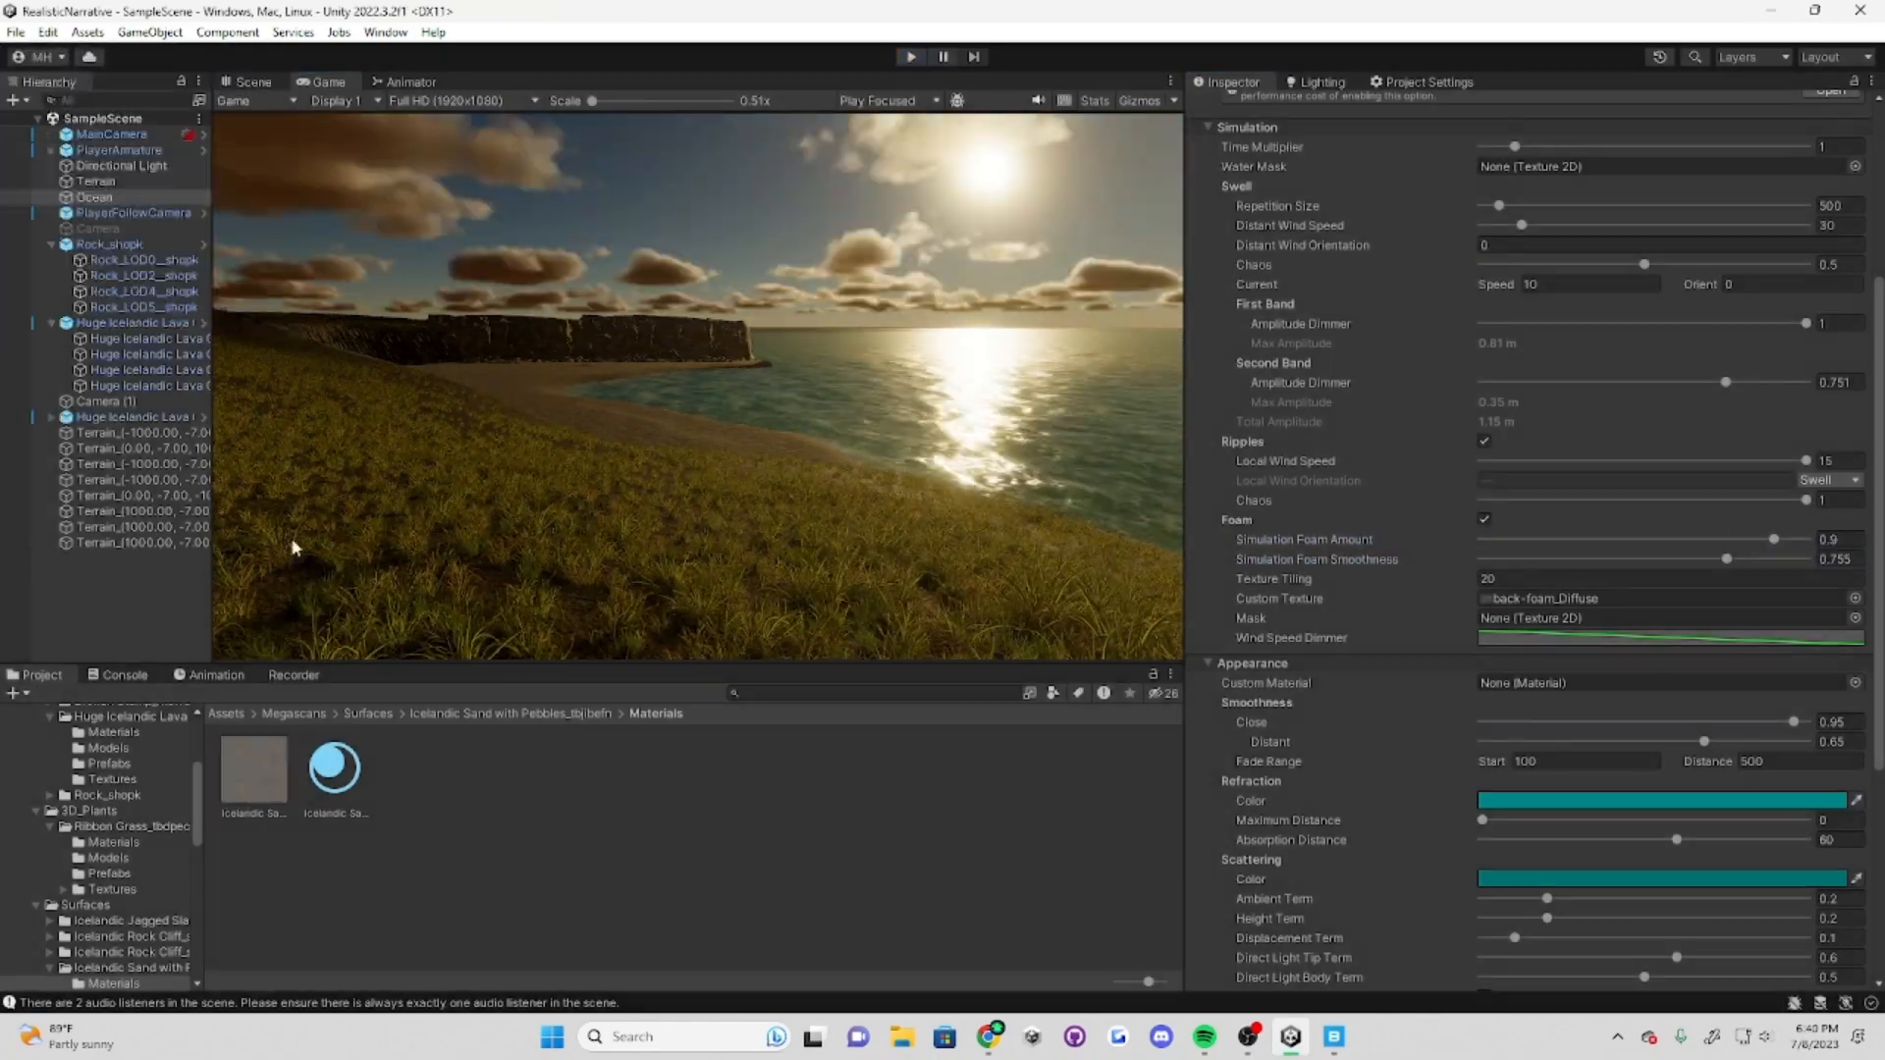
left_click(293, 675)
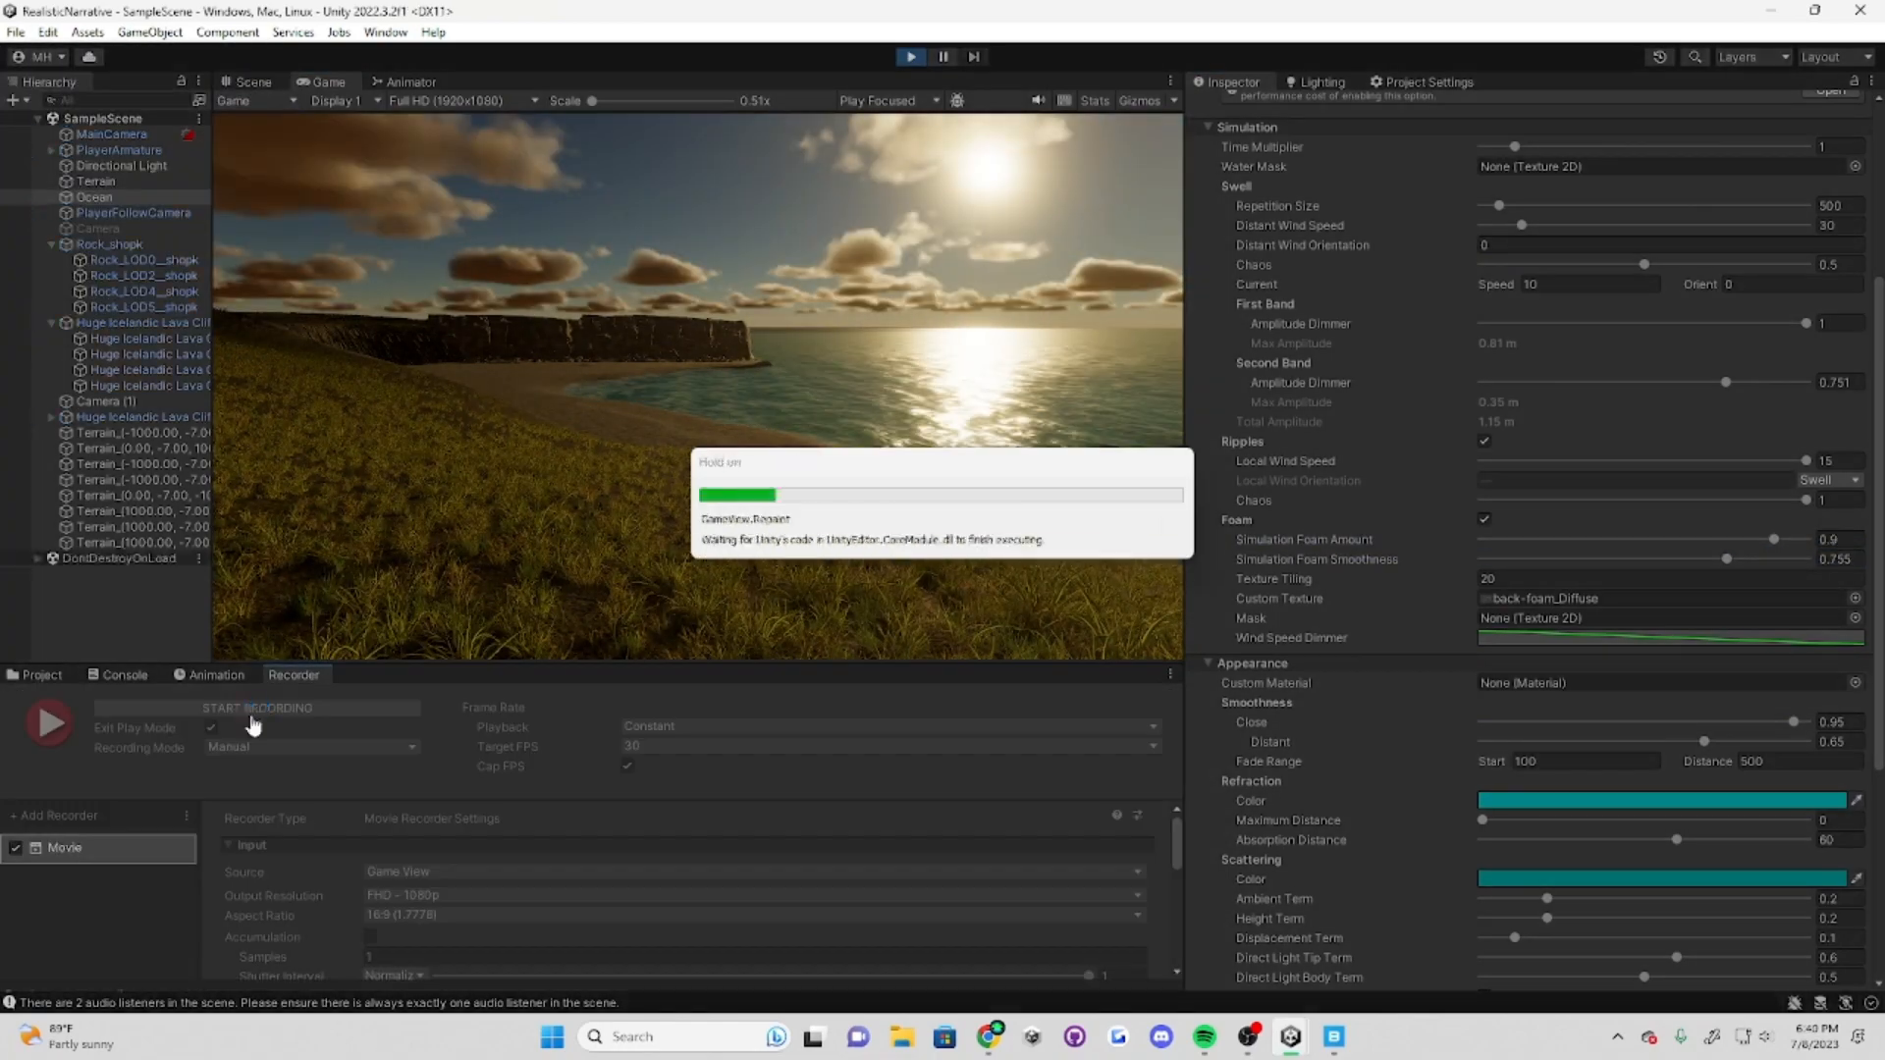
Step: Rotate the directional light about X to about 180 while recording a day-to-sunset time-lapse, and stop play mode
left_click(122, 165)
left_click_drag(1482, 202, 604, 191)
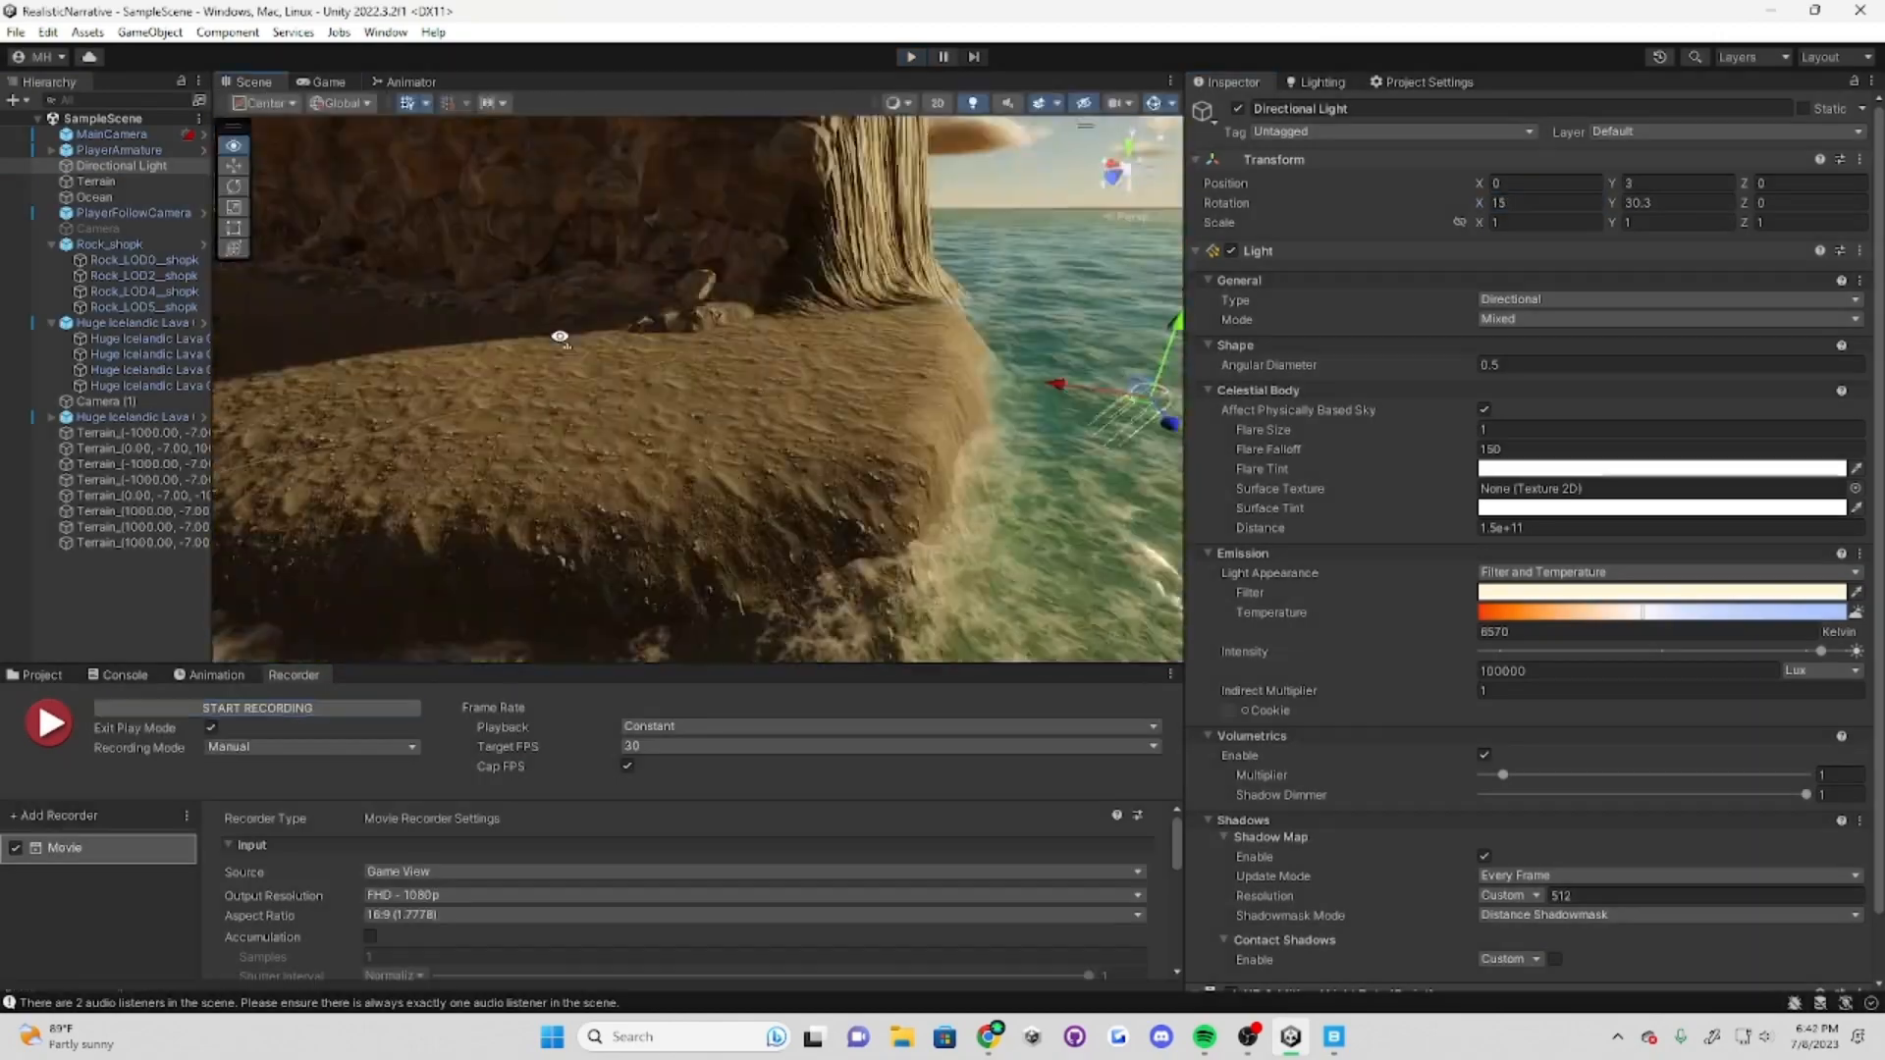
left_click_drag(1482, 202, 1613, 204)
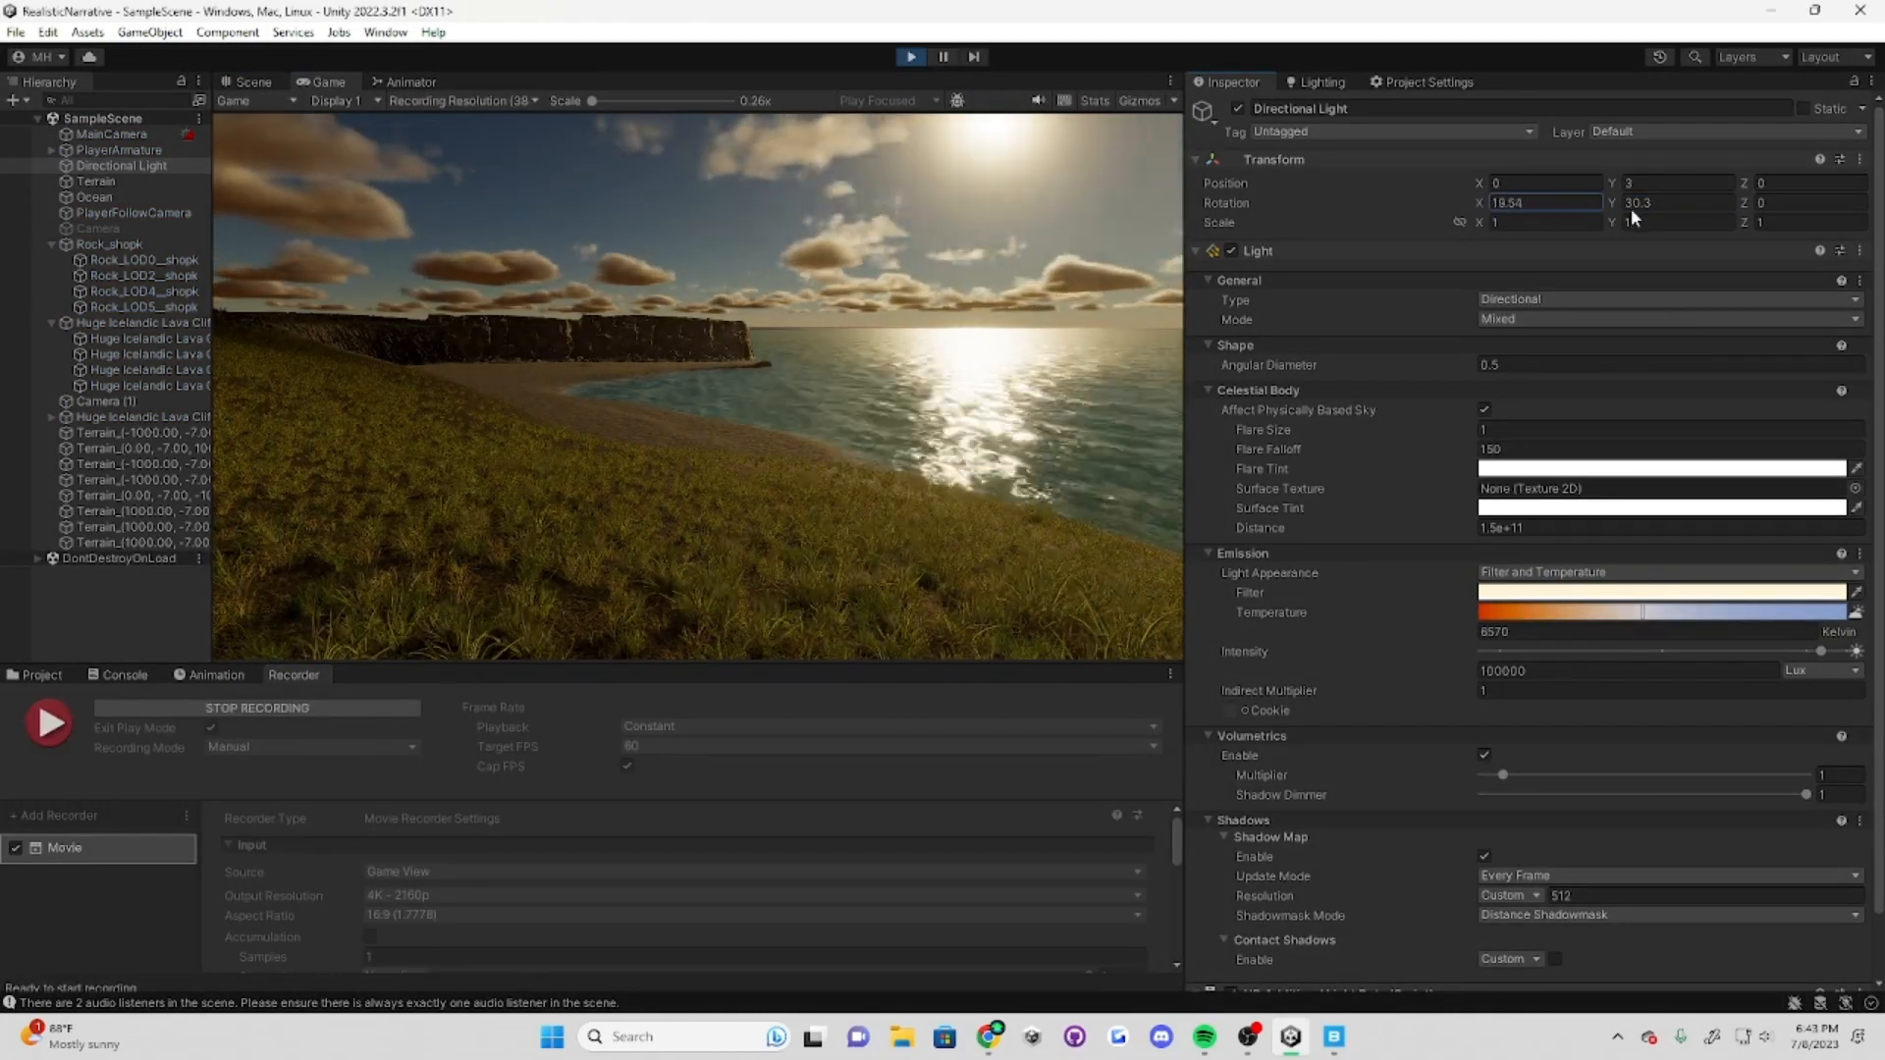
left_click_drag(1632, 217, 1798, 205)
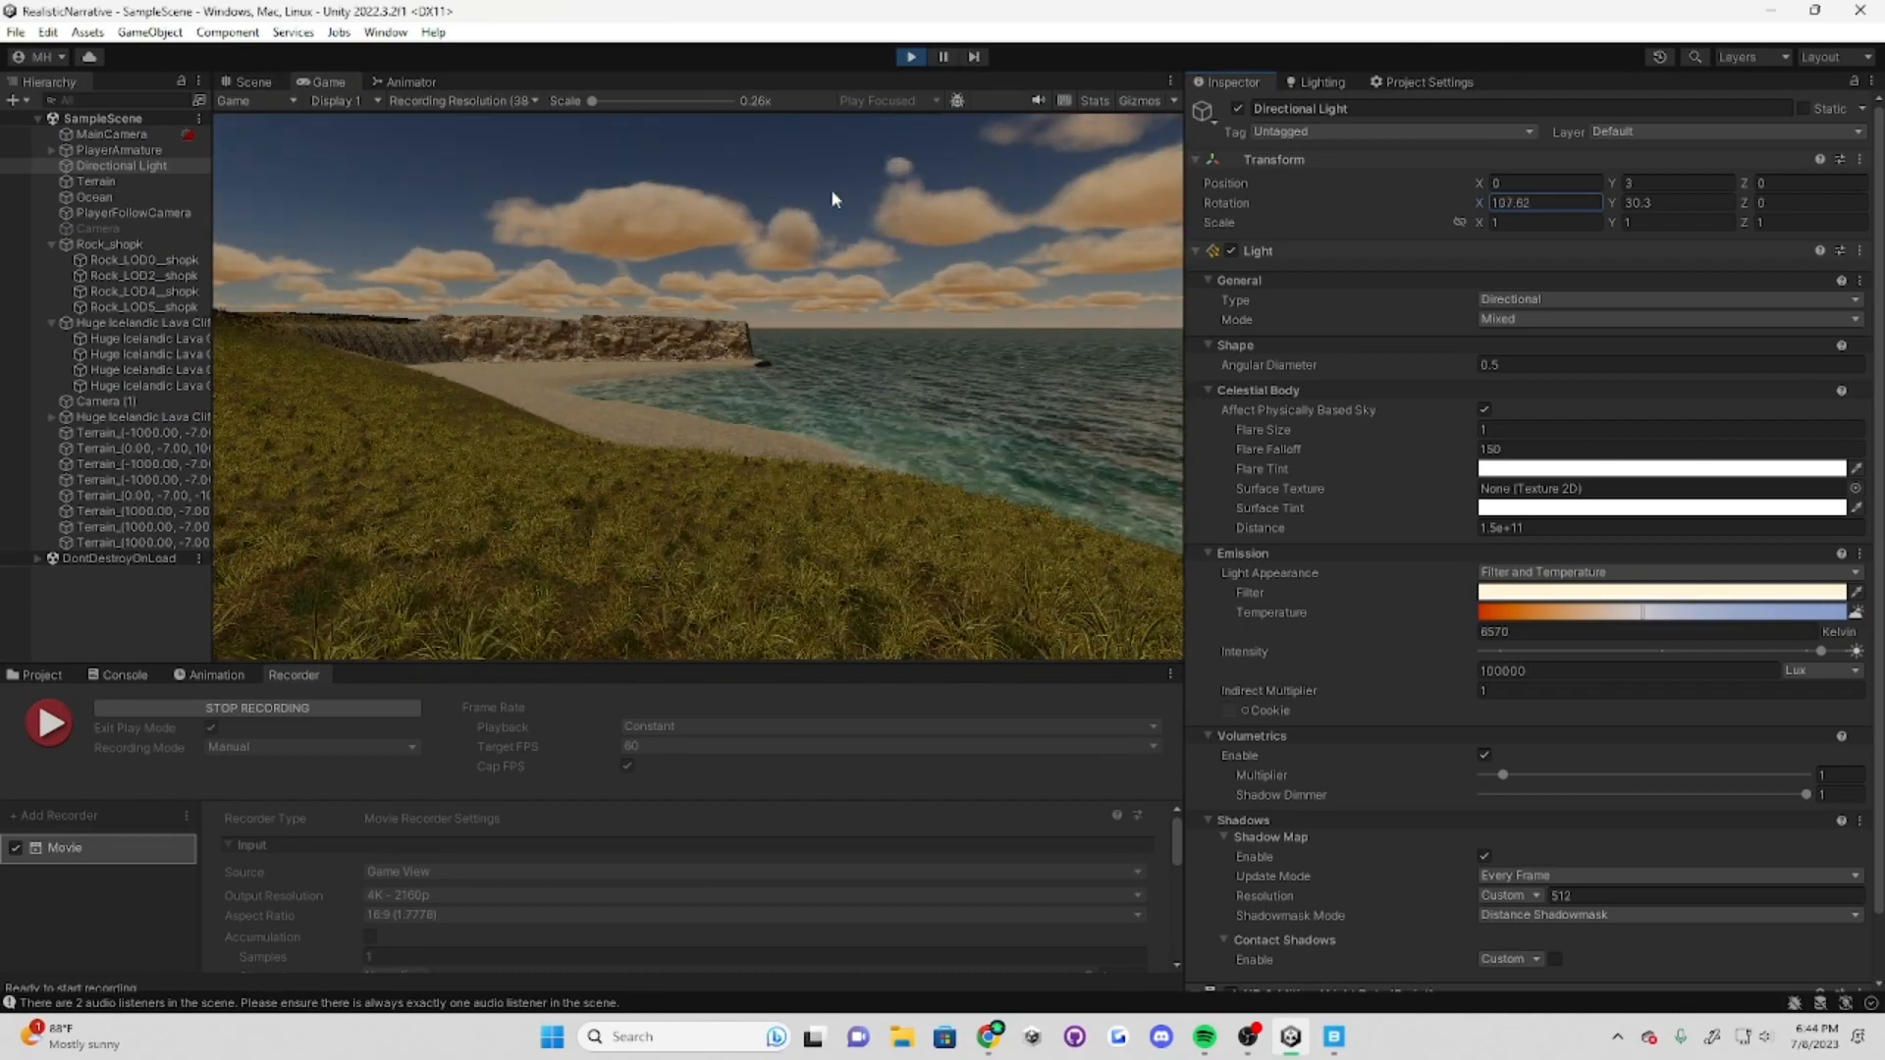
left_click_drag(833, 191, 1330, 271)
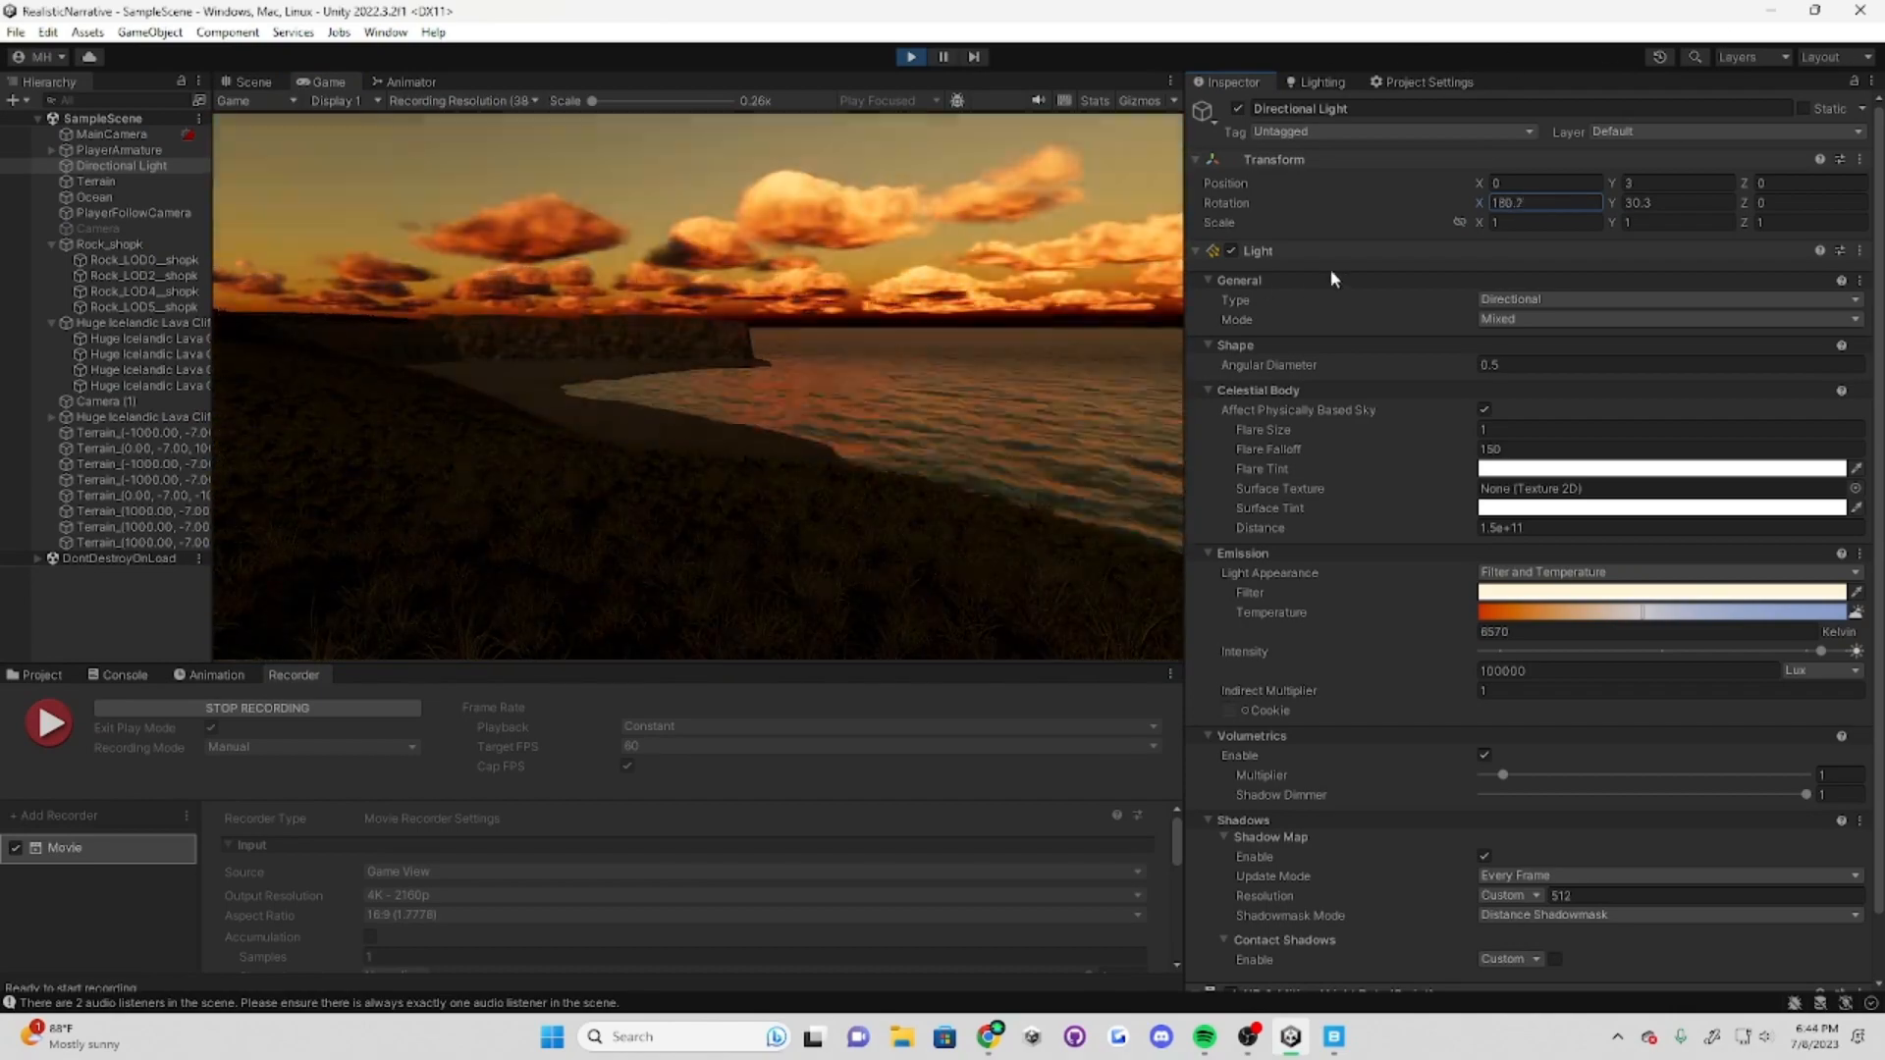
left_click(911, 56)
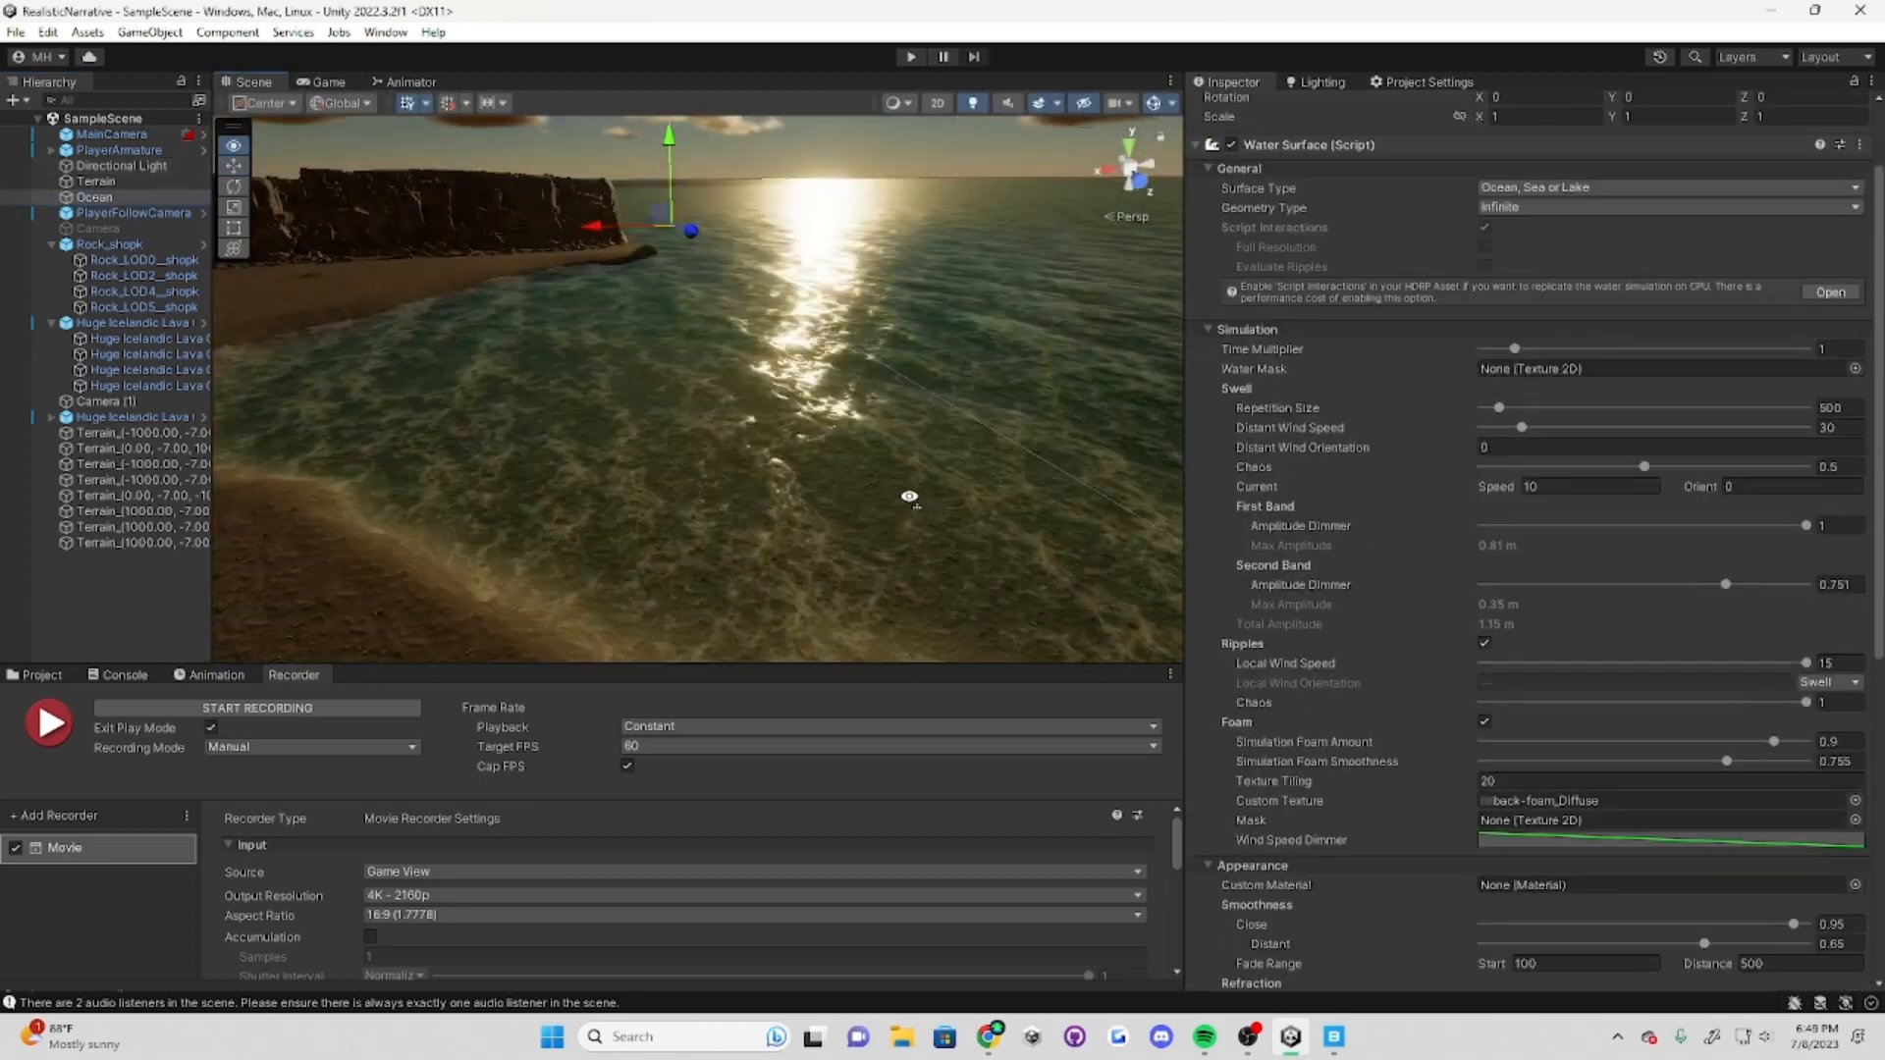
Step: Inspect the ocean foam near the shore, and finish a 4K movie recording of the player character in the grass
right_click_drag(910, 497, 845, 452)
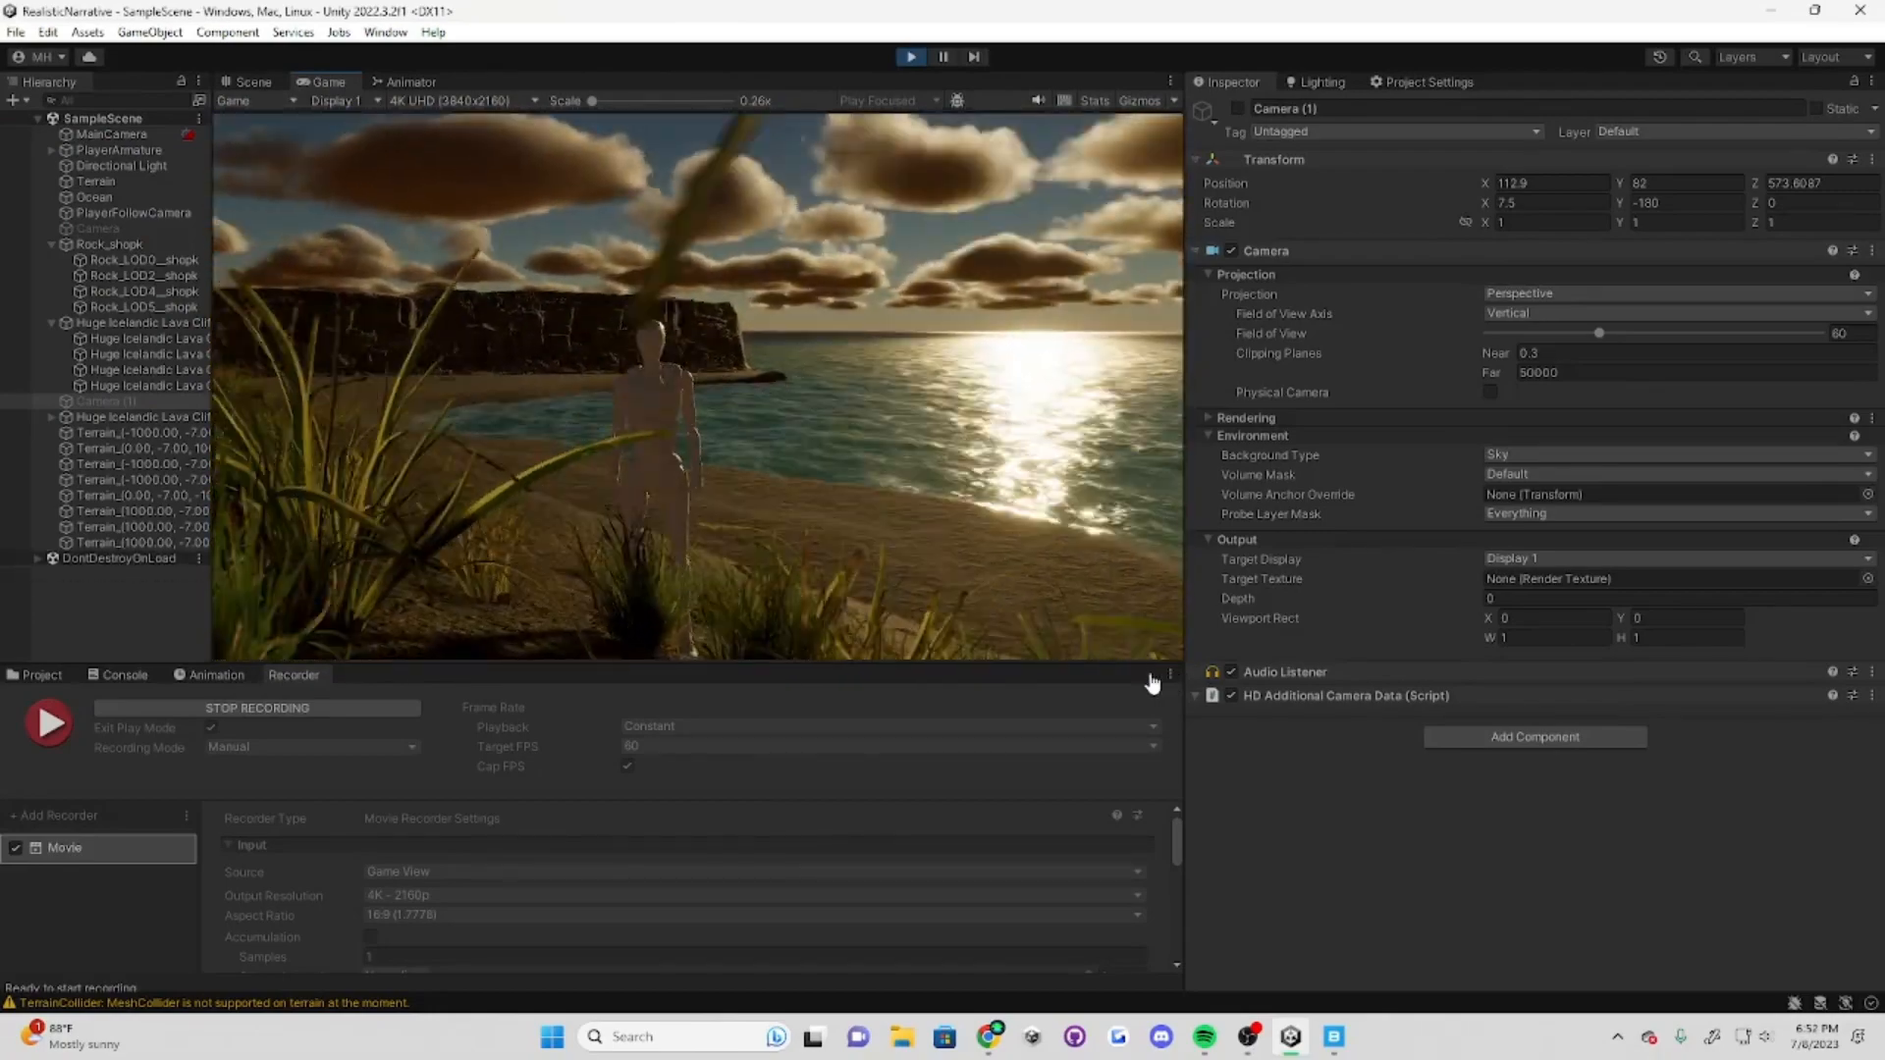
left_click(373, 709)
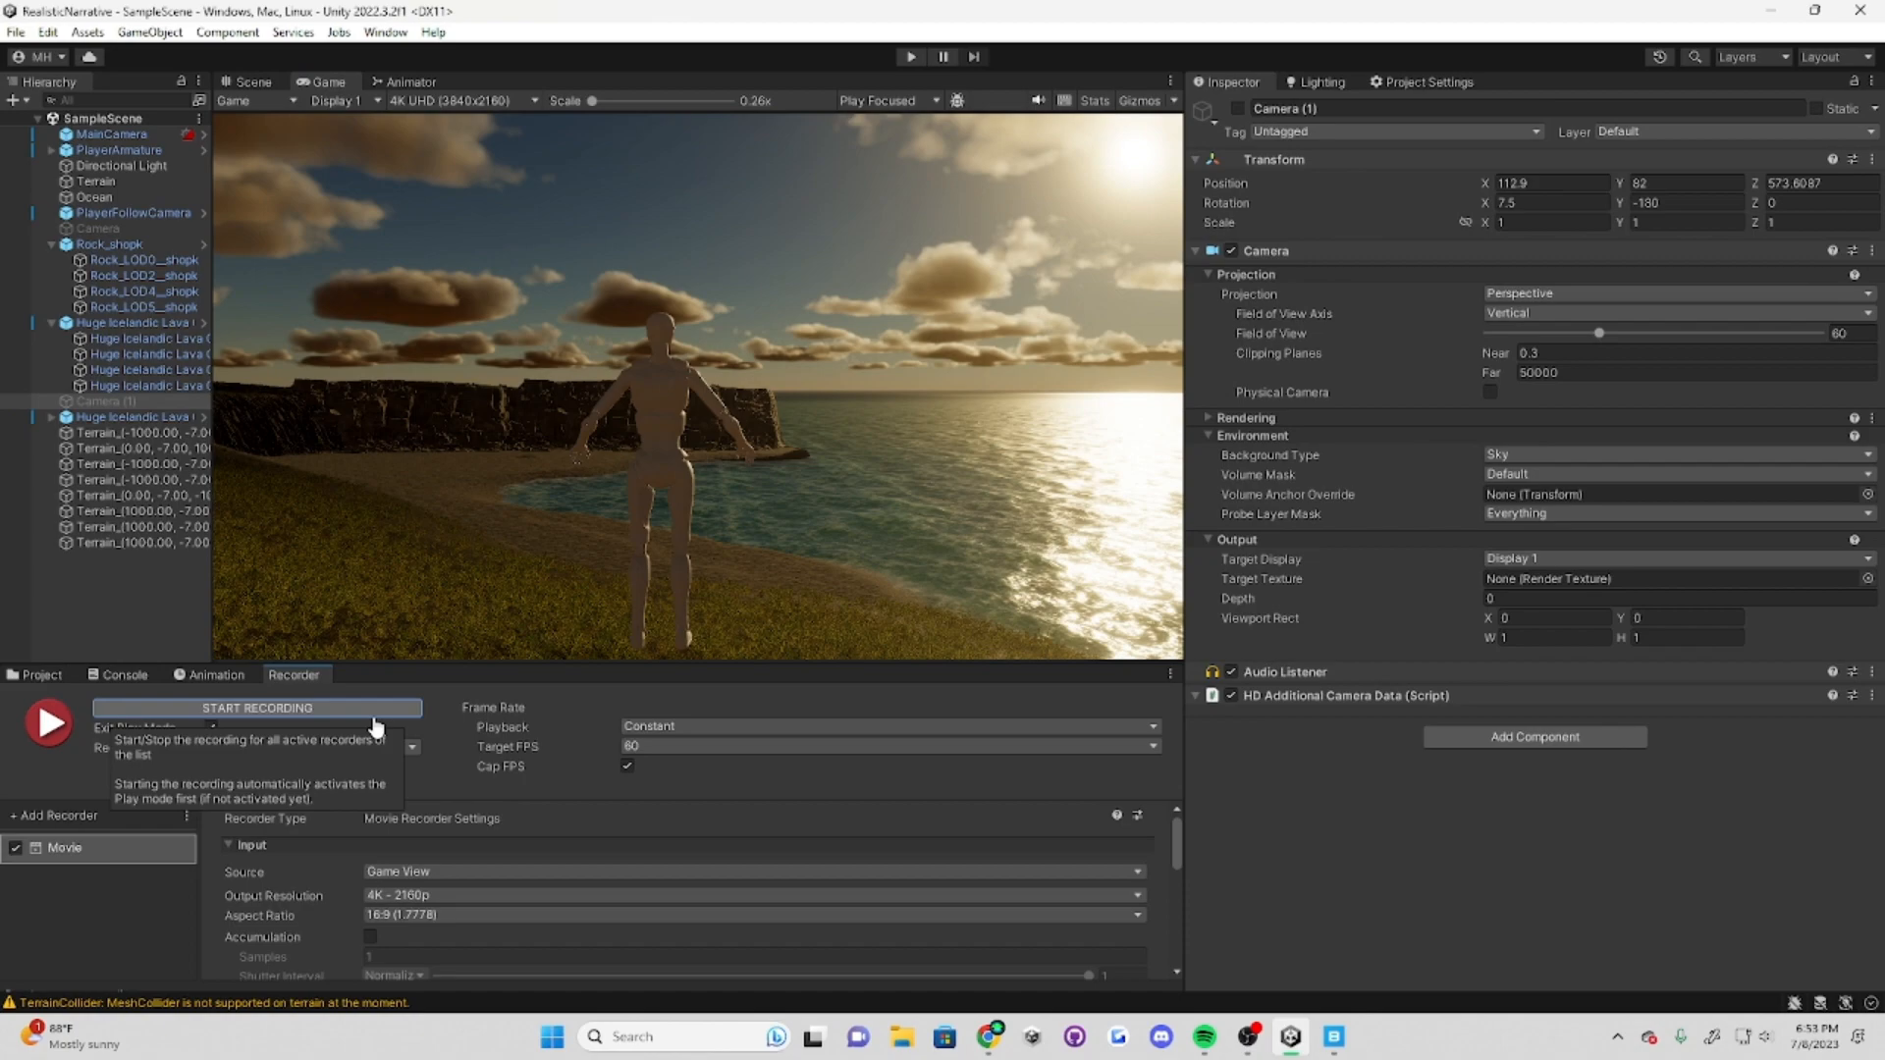
Step: Survey the island in the scene, and browse the free decals in Quixel Bridge for further assets
left_click(254, 82)
right_click_drag(530, 462, 1879, 515)
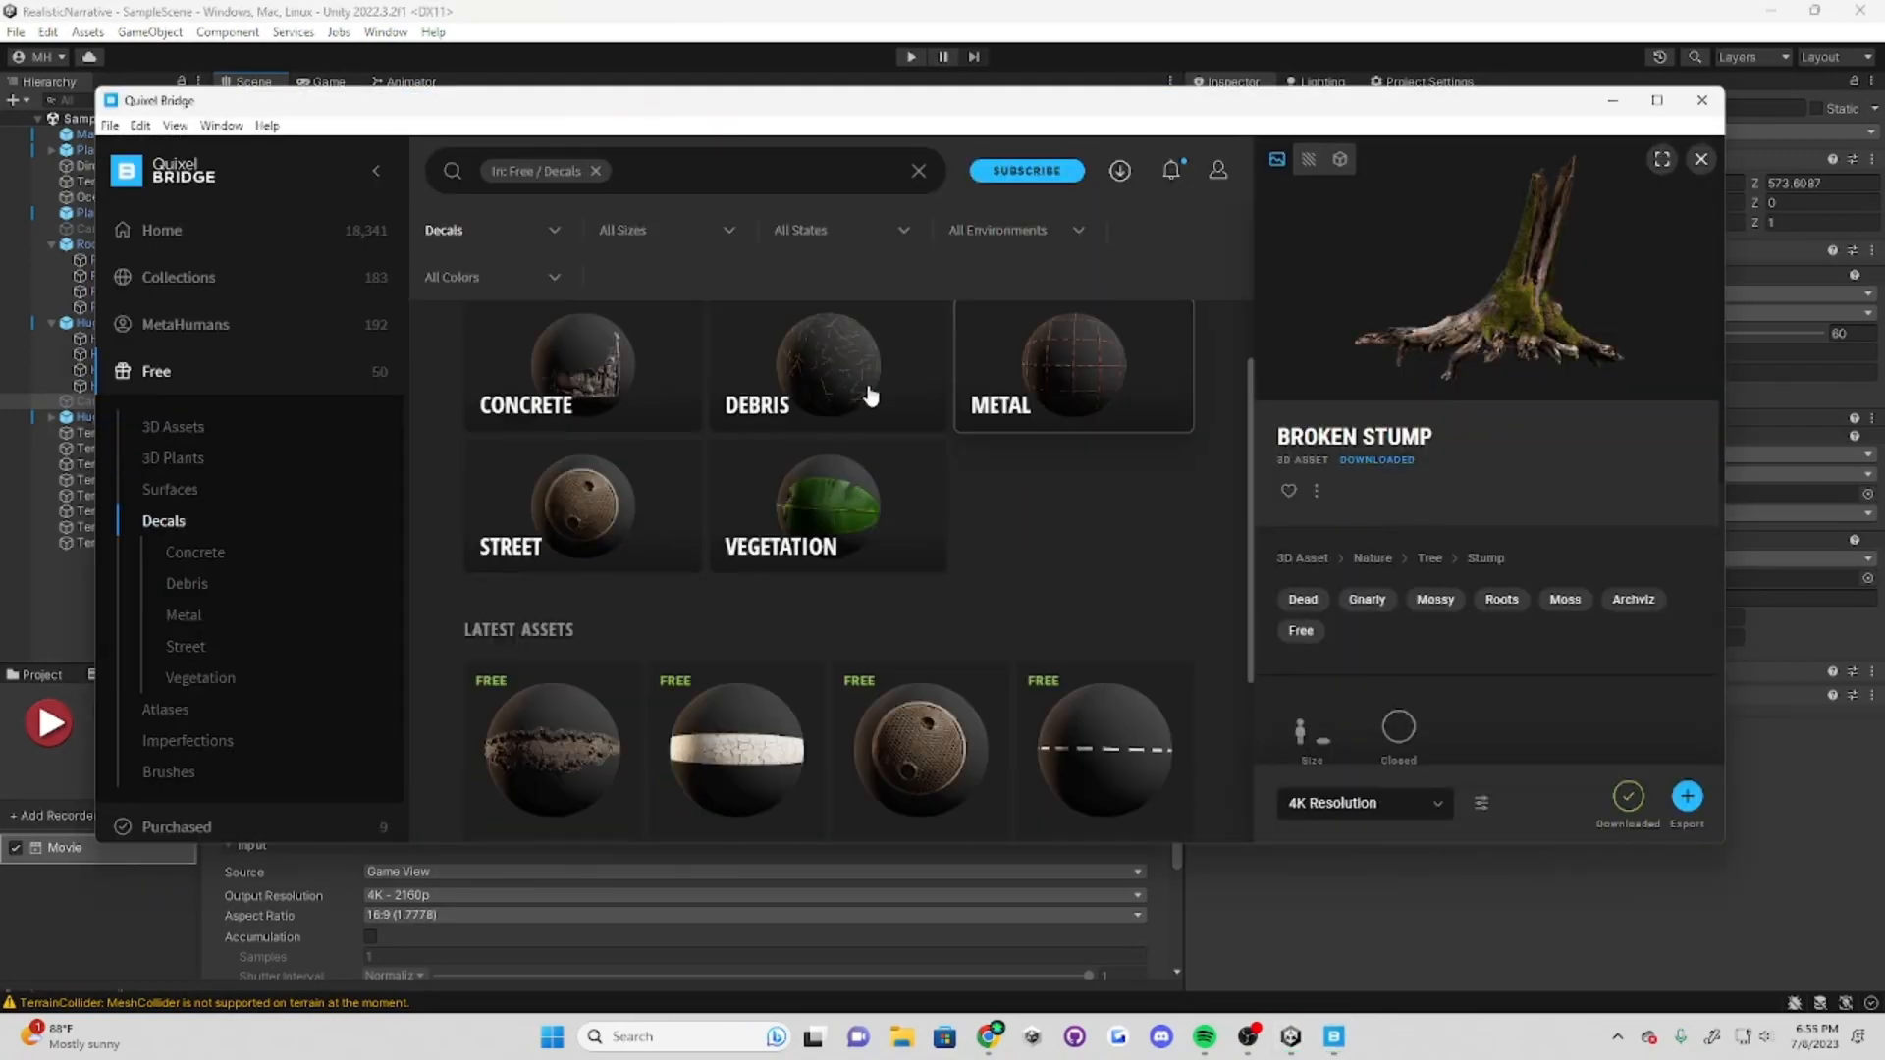
scroll(527, 619, "down", 3)
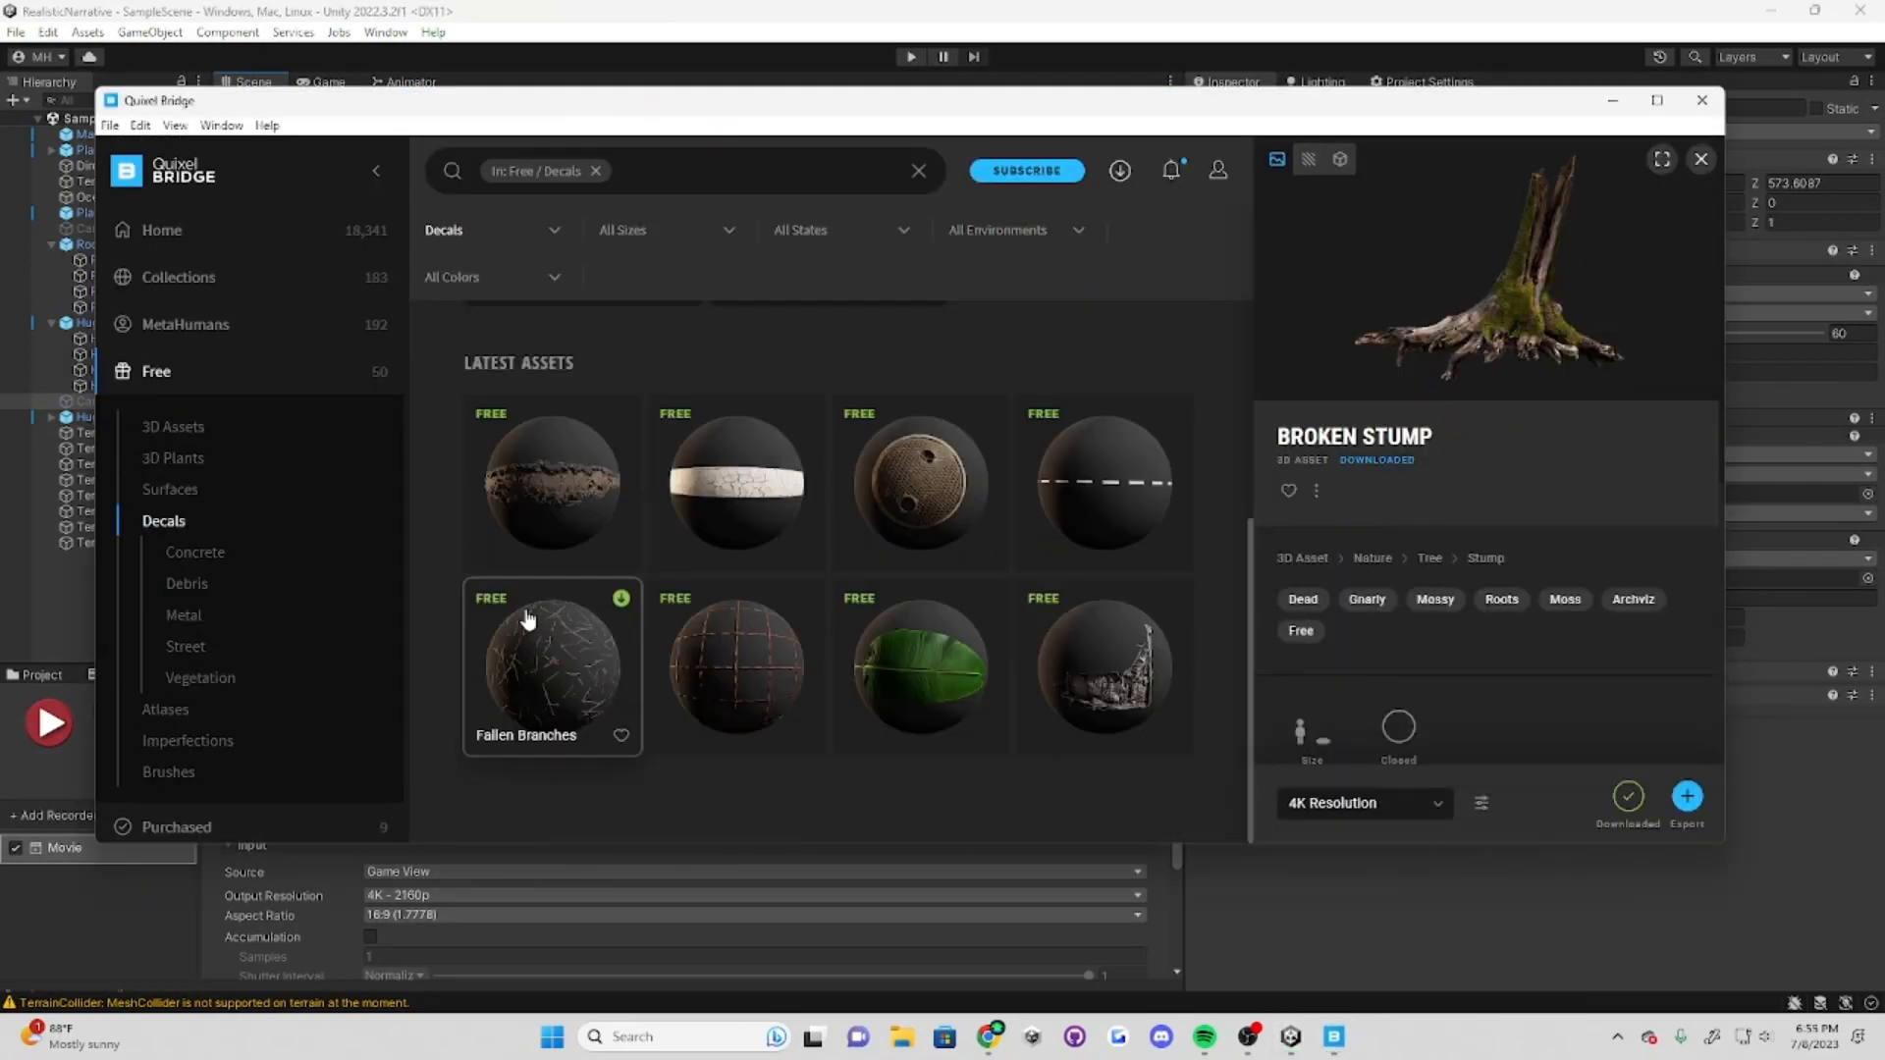
left_click(737, 482)
left_click(1104, 482)
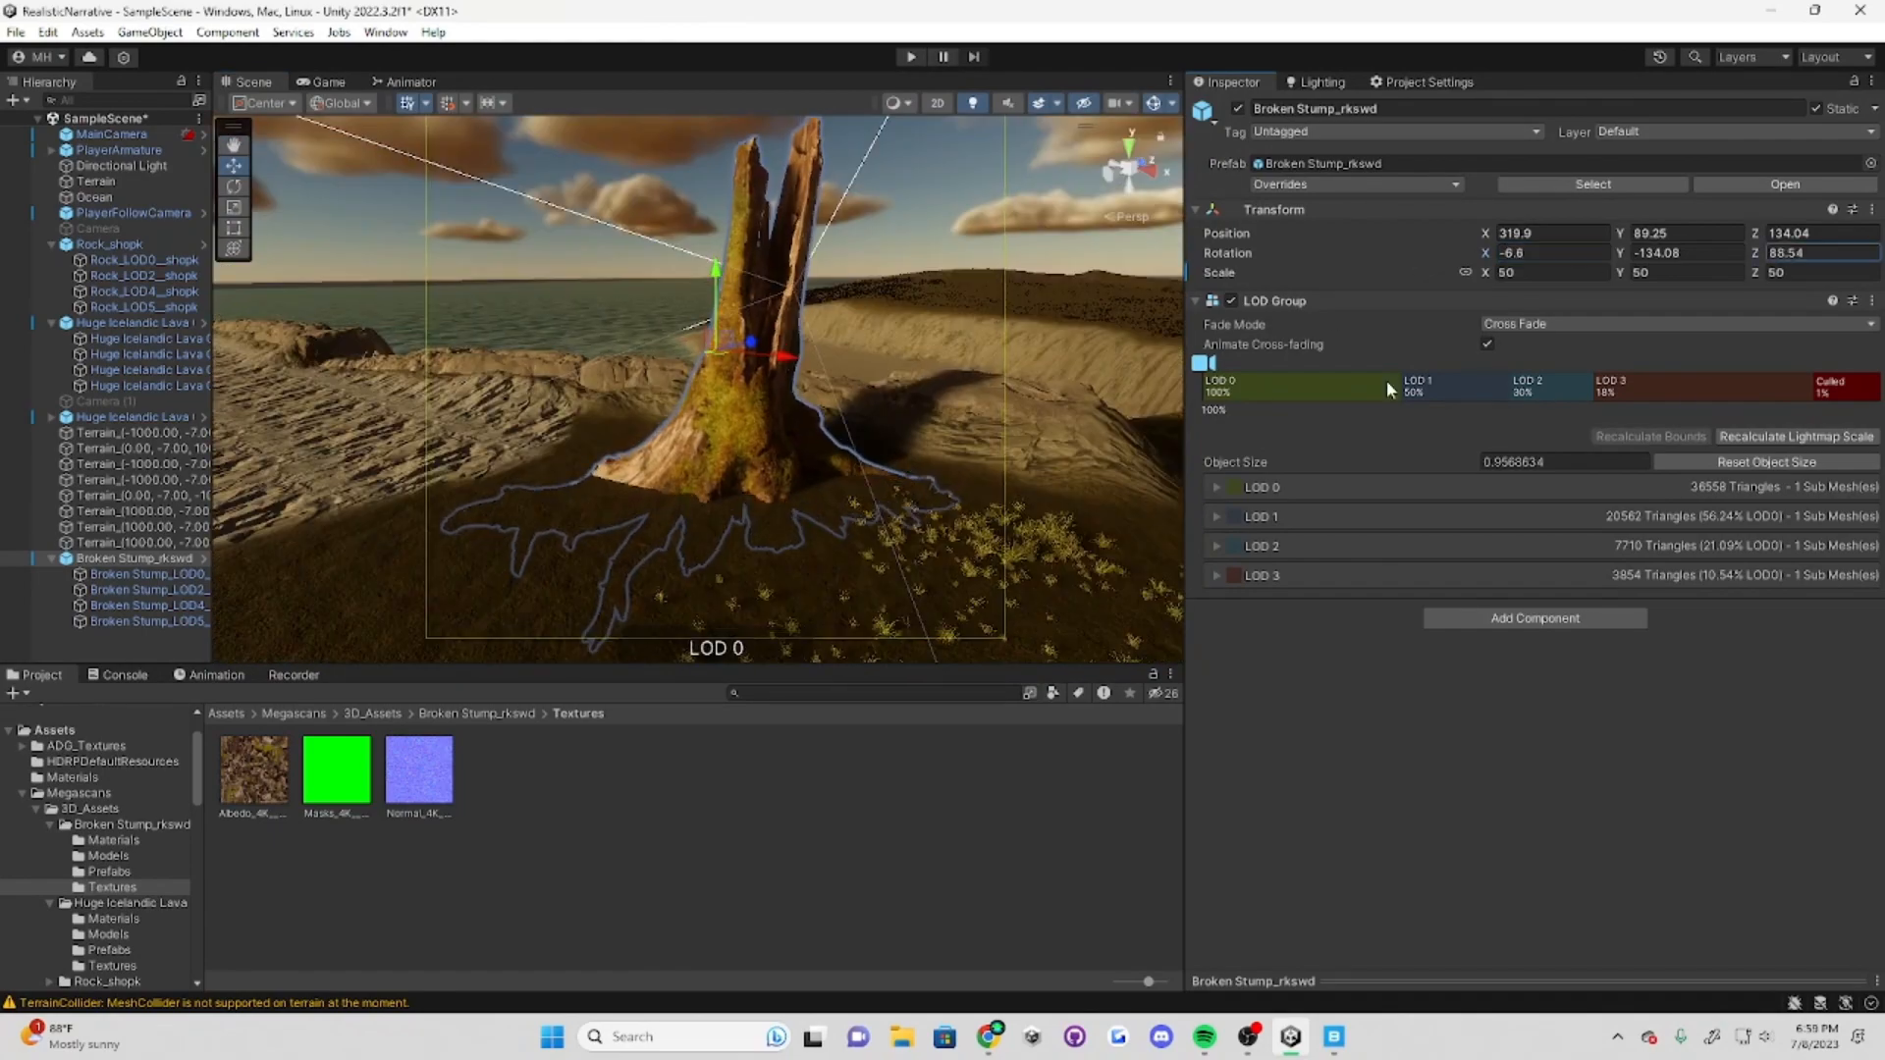
Step: Set up a second recorder and record a low-sun take from Camera (1), rotating the directional light about X starting at -1
left_click(350, 87)
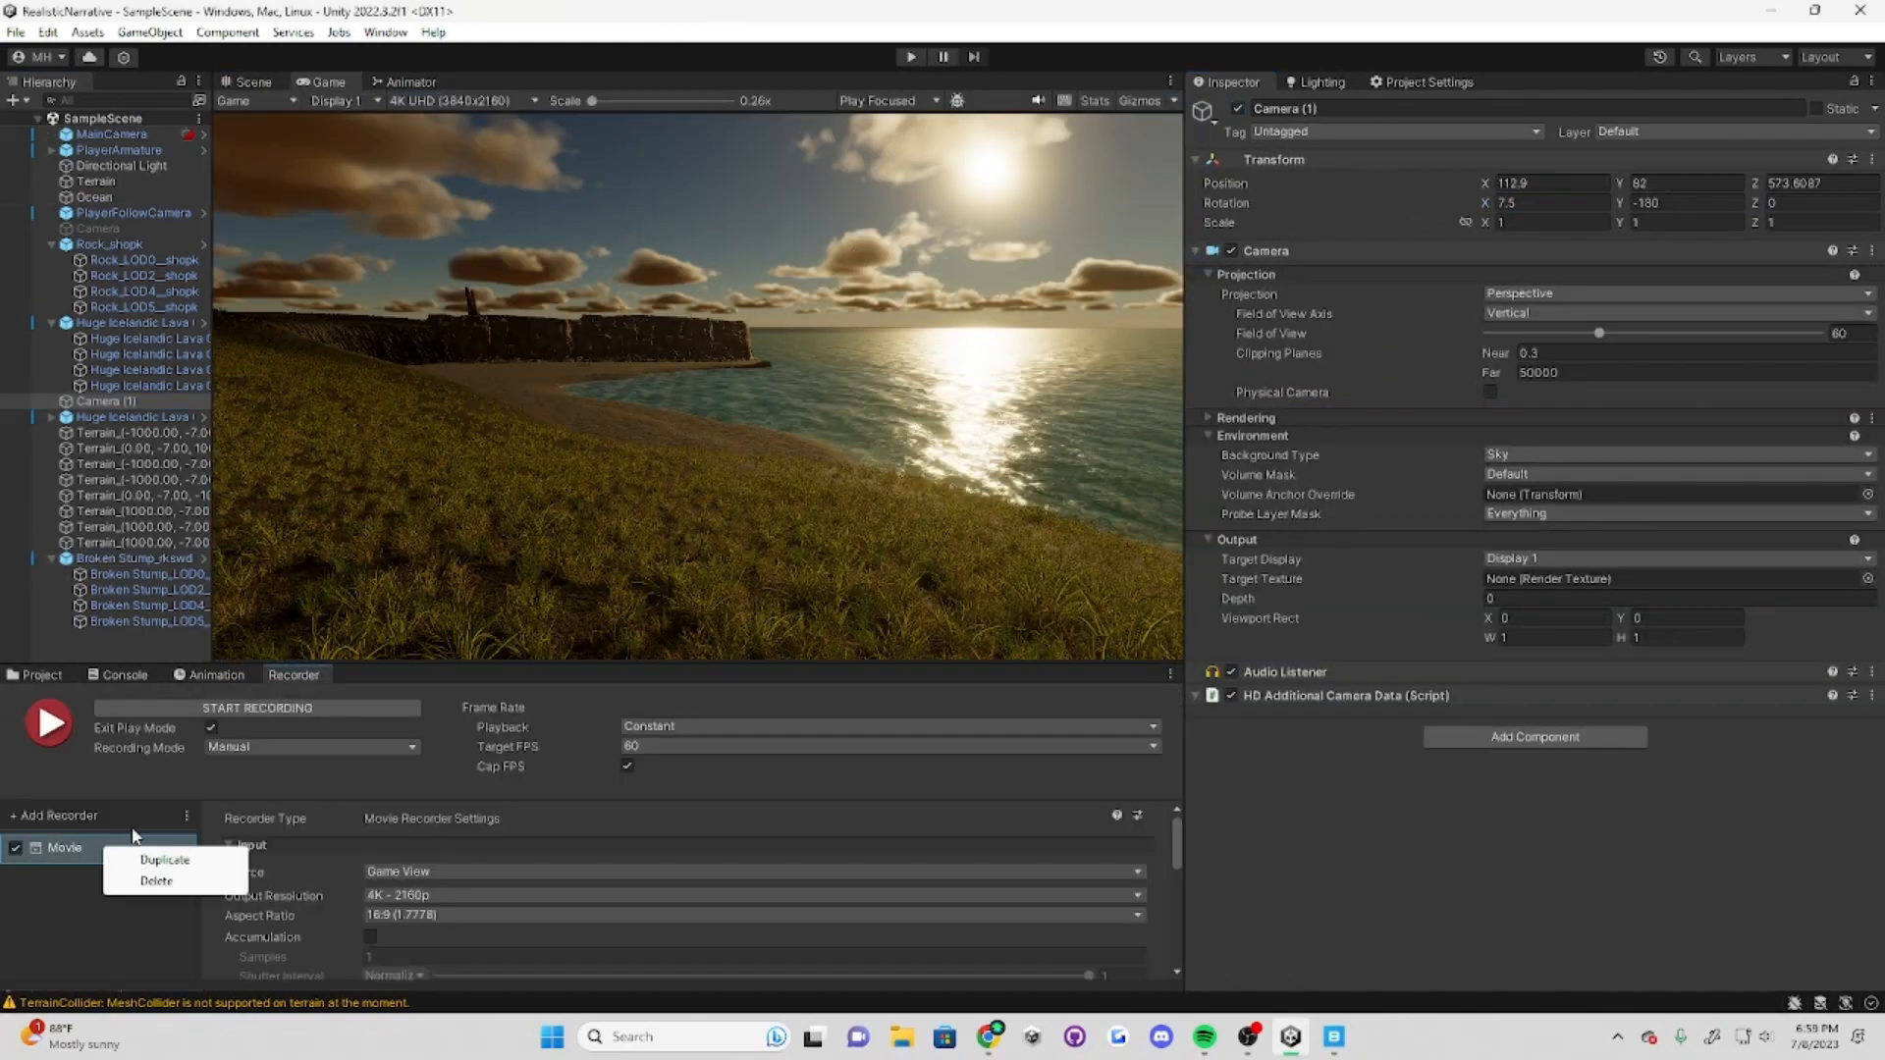
left_click(167, 856)
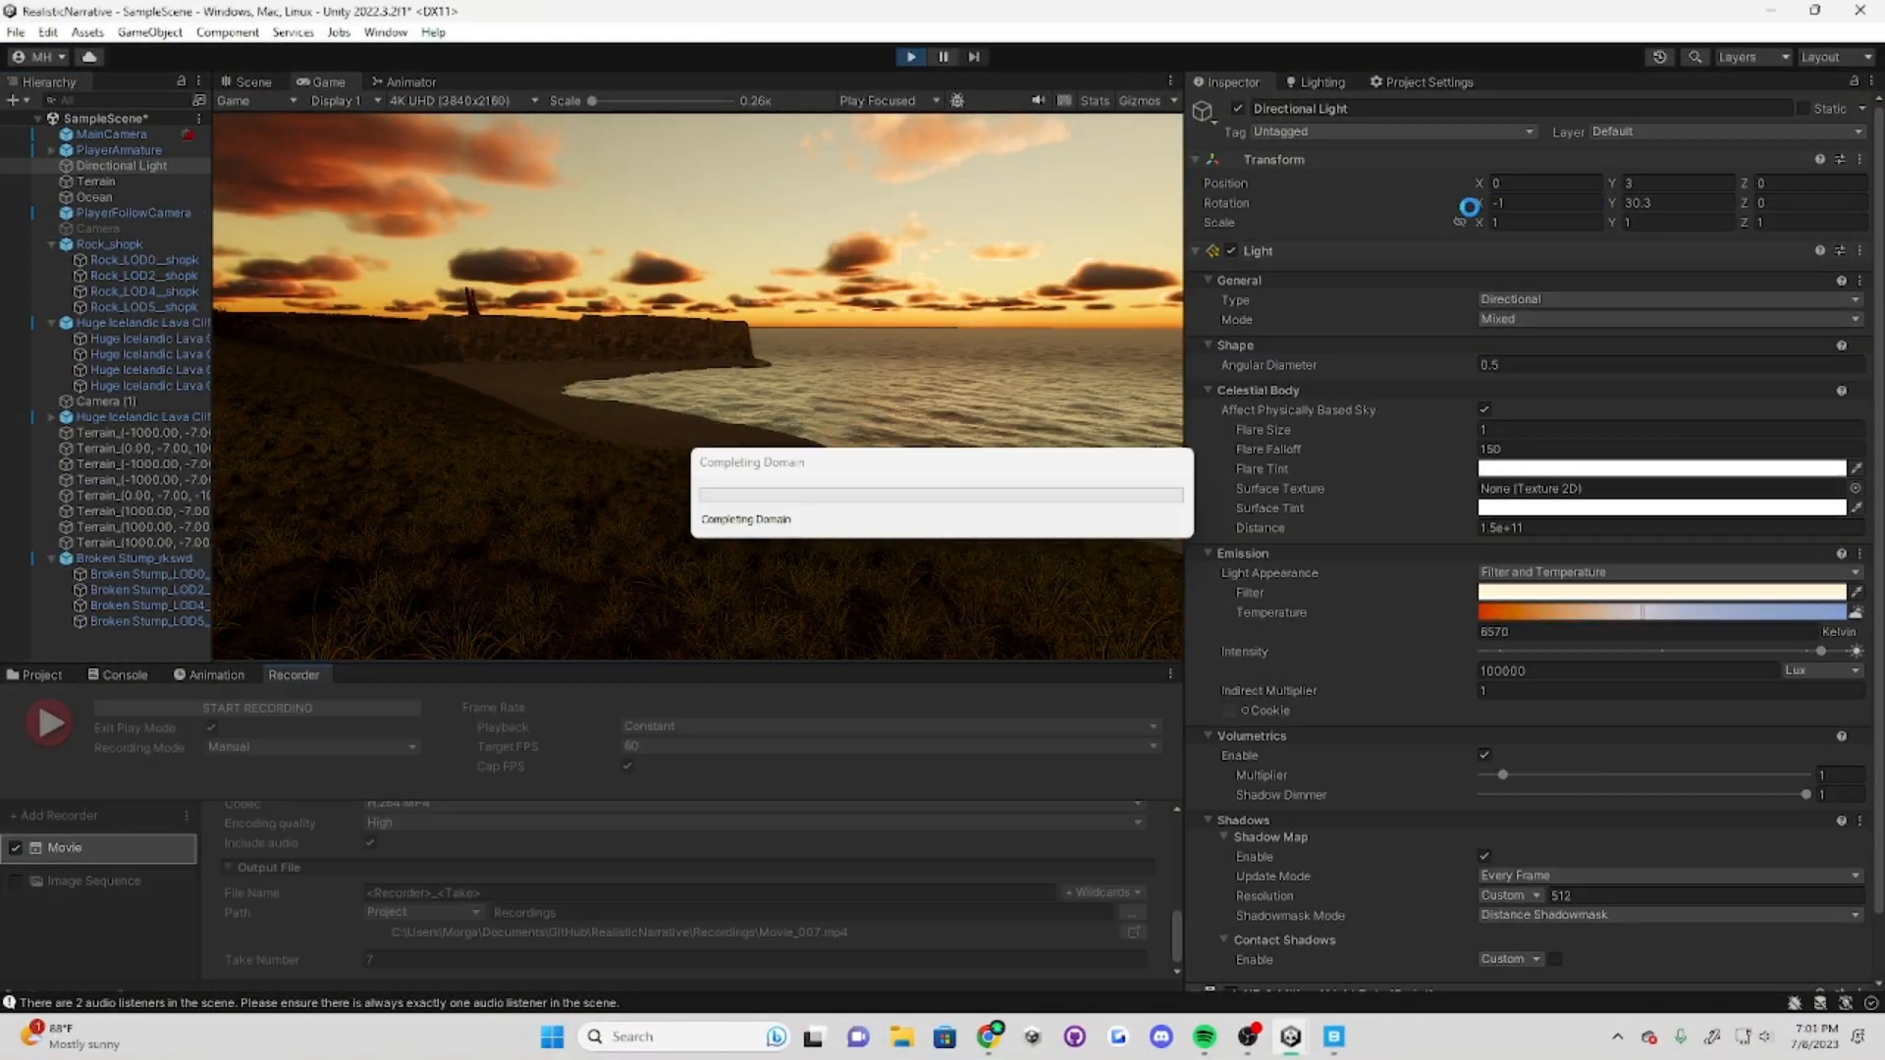
left_click_drag(1482, 202, 1564, 188)
left_click(241, 709)
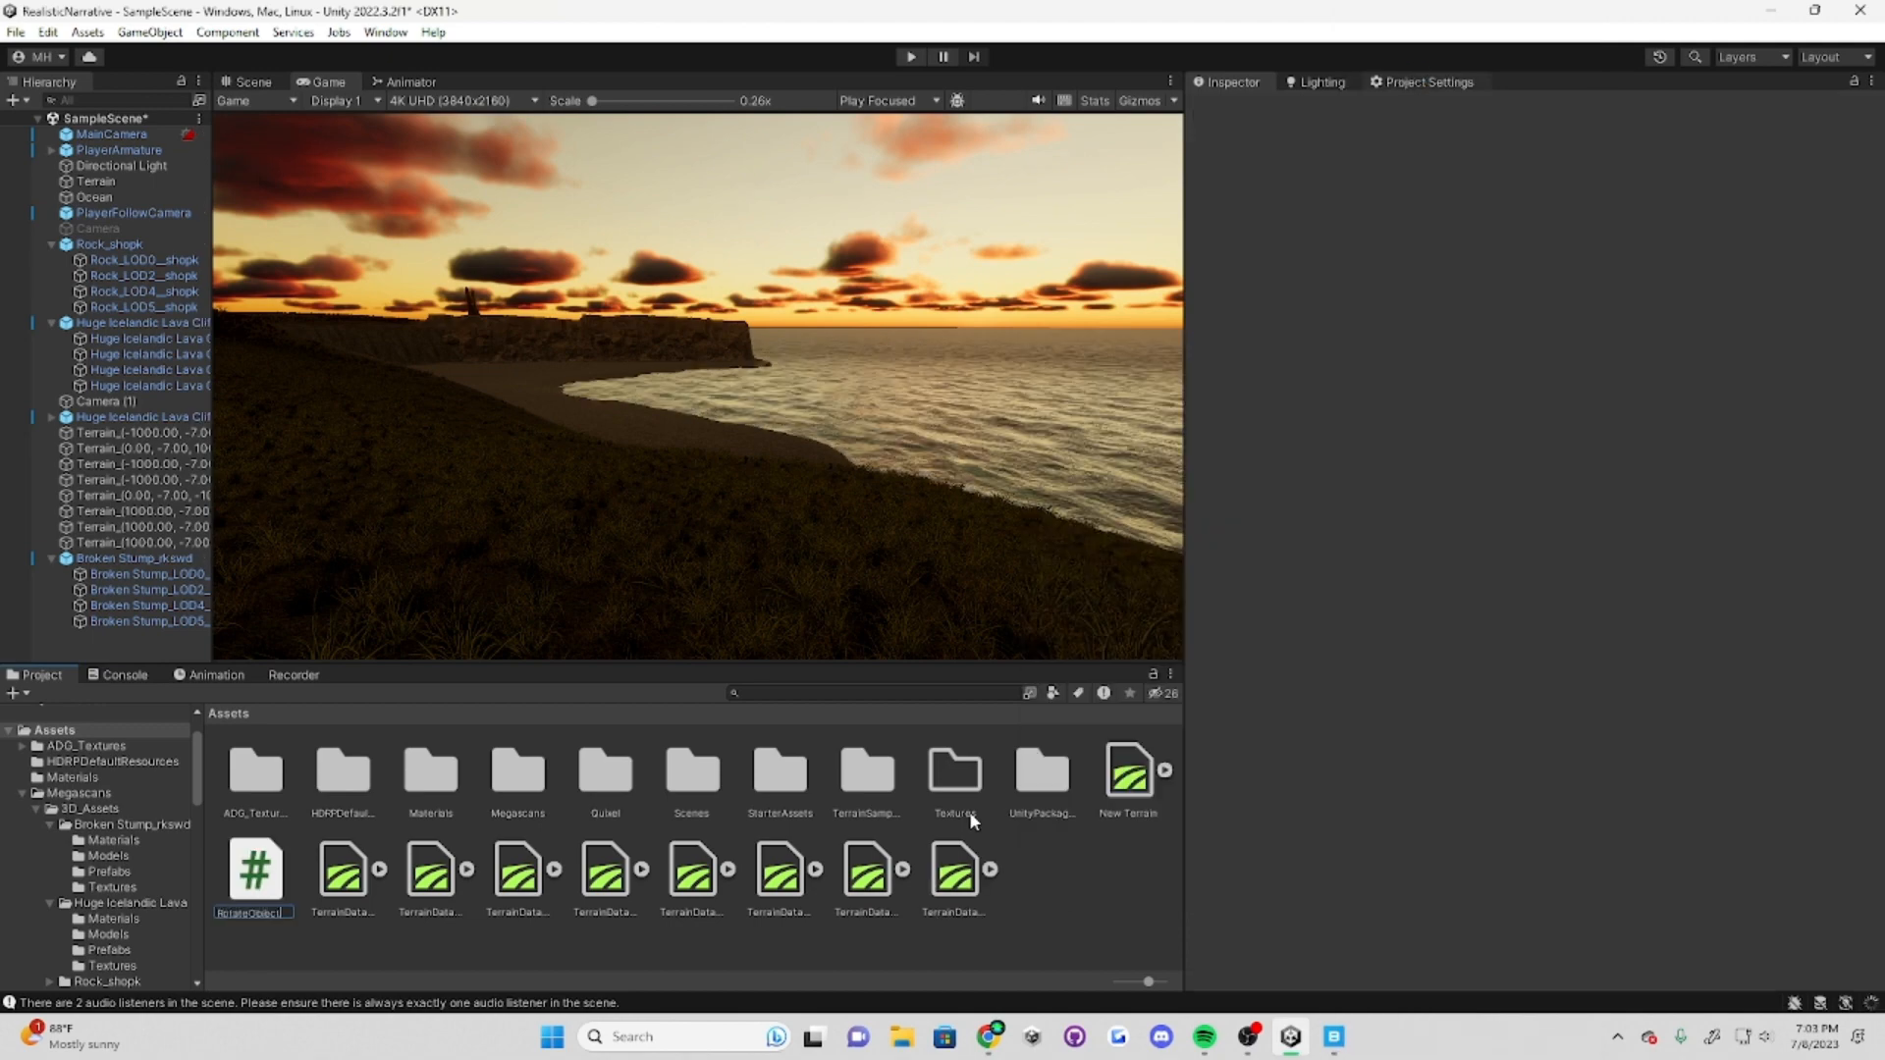
Step: Create a RotateObject C# script with a public Vector3 rotationDir that calls transform.Rotate(rotationDir * speed) in Update
right_click(359, 884)
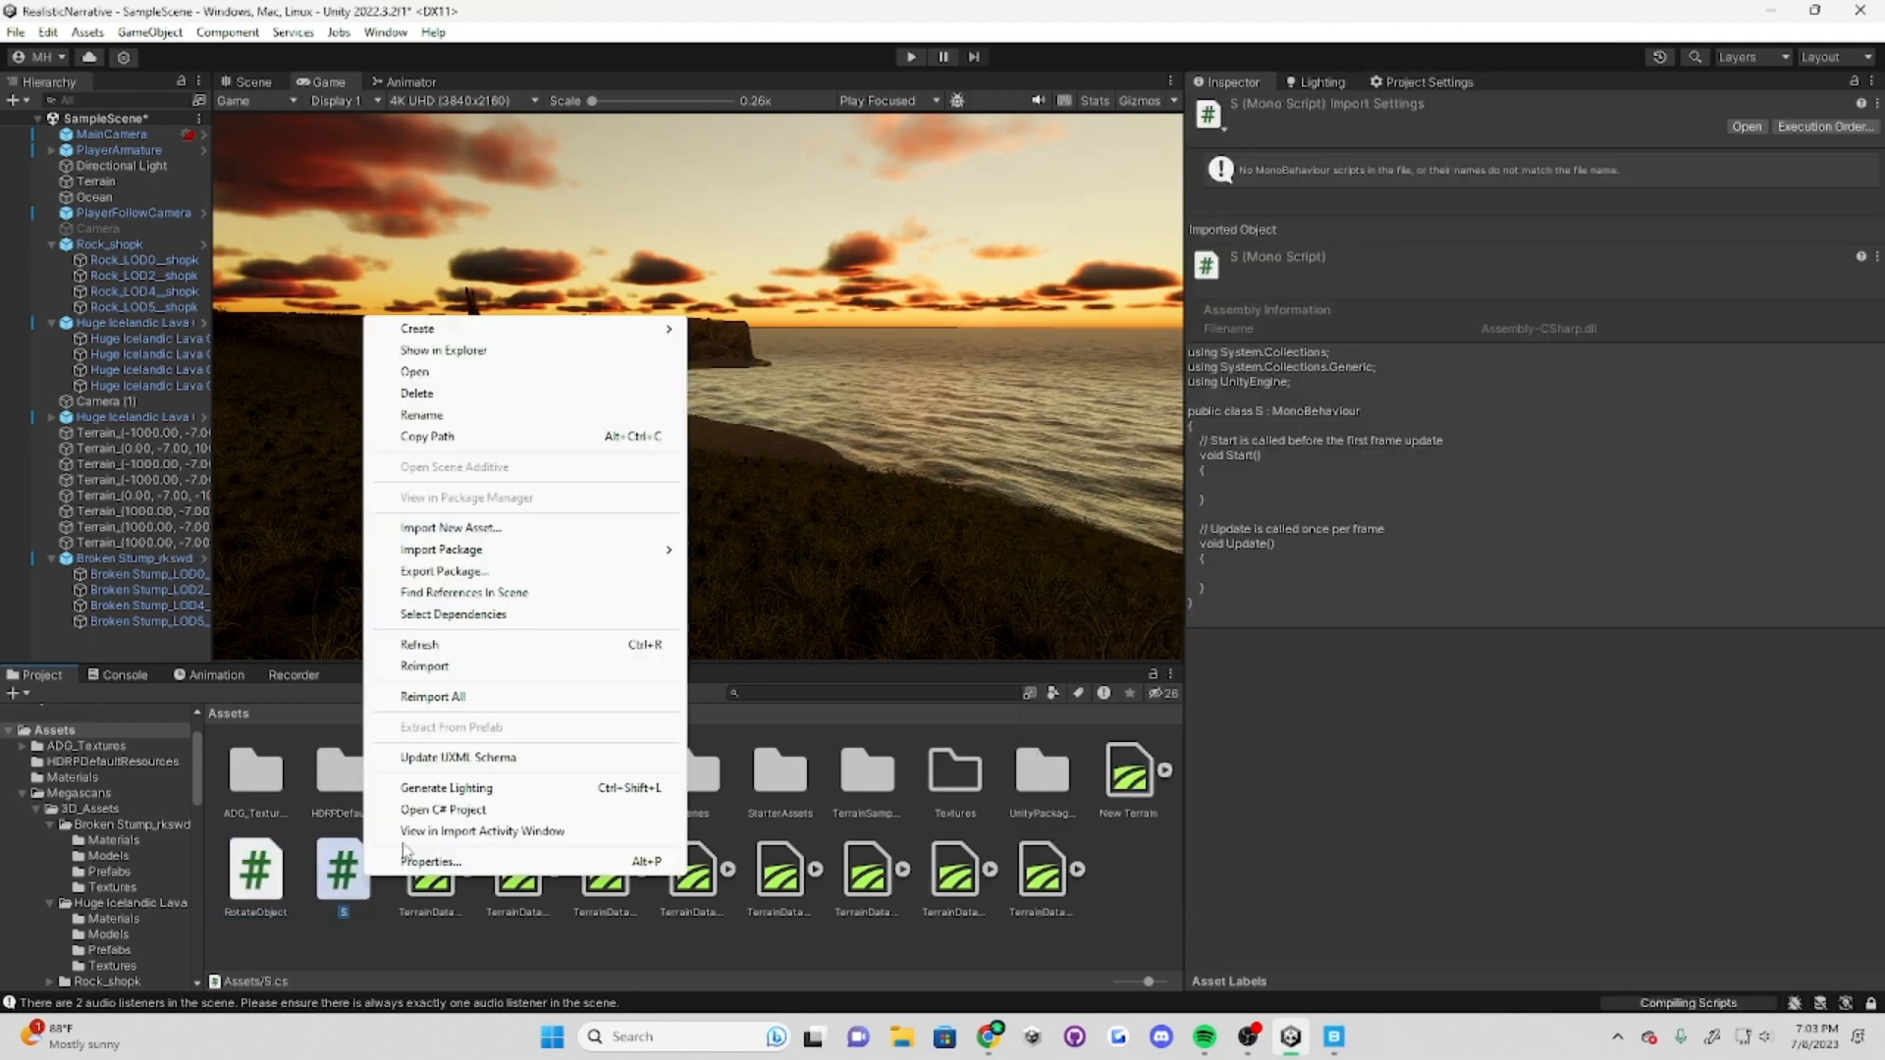
left_click(1135, 896)
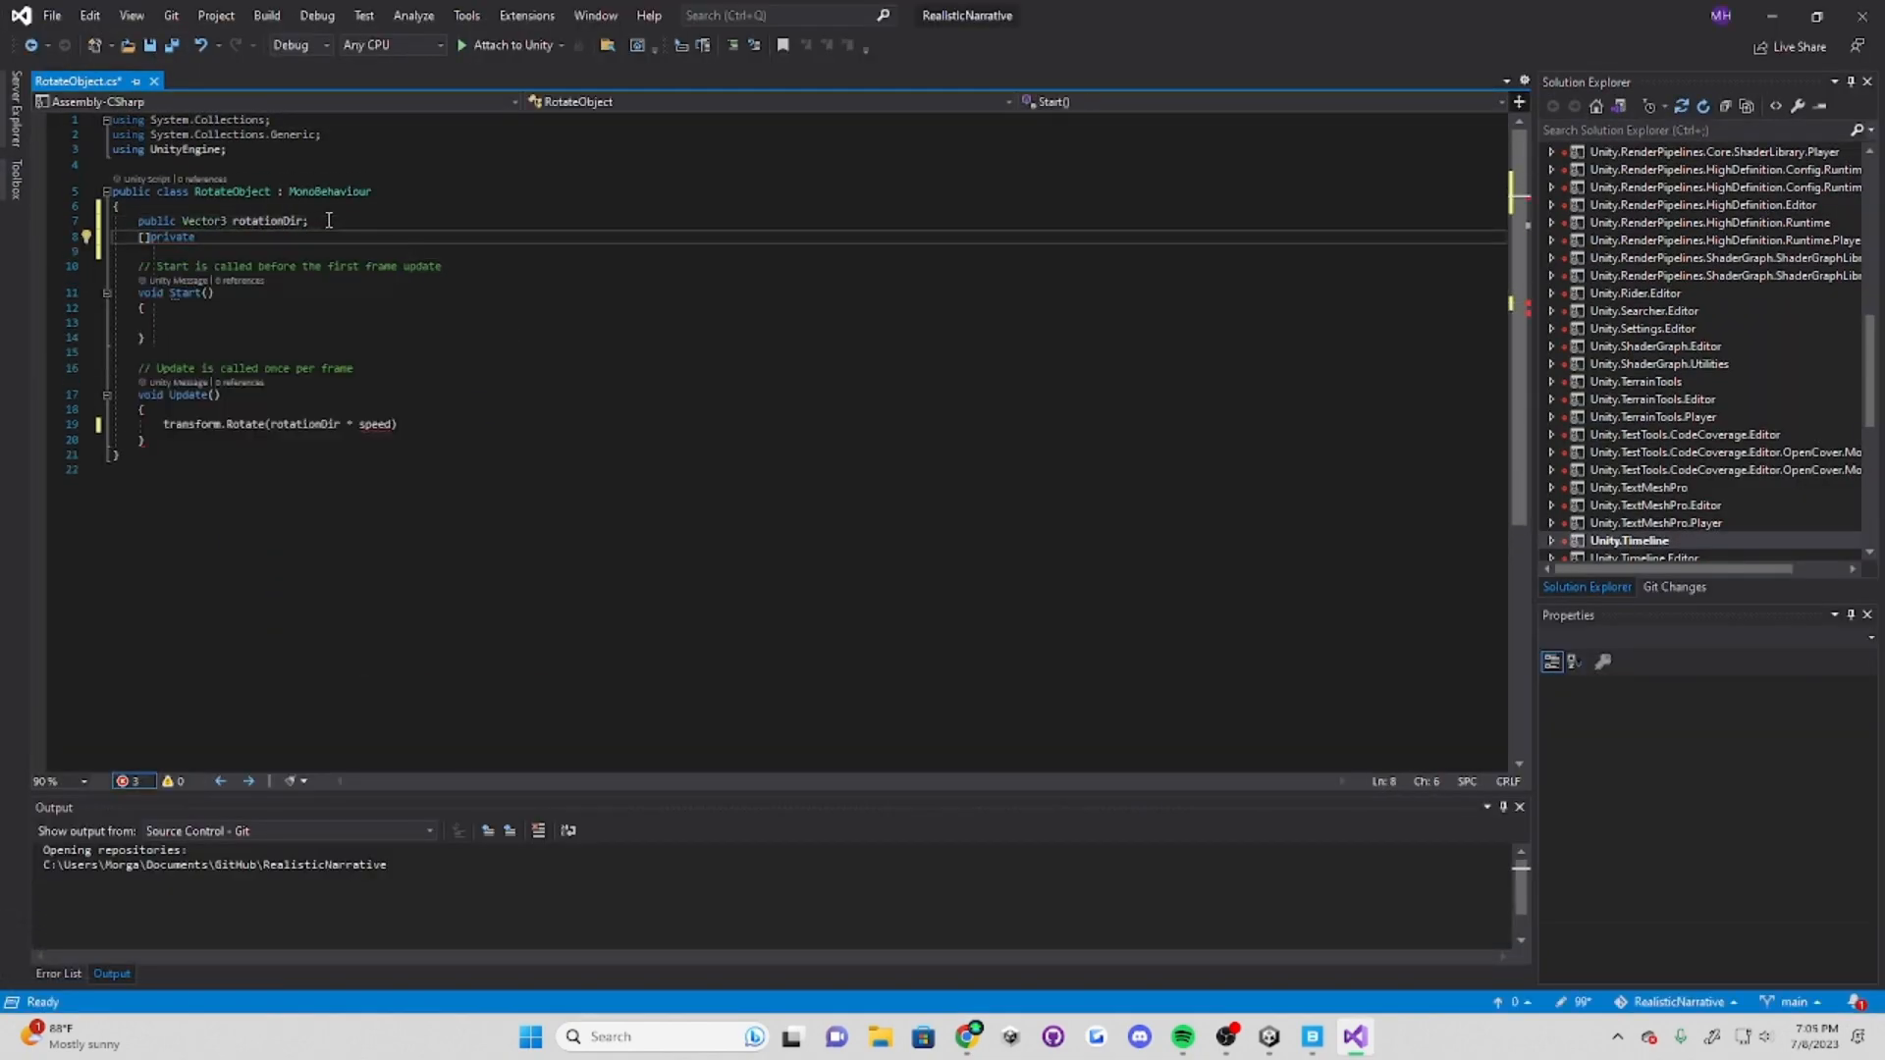
left_click(1773, 15)
Step: Preview the scripted rotation of the directional light in play mode, and start a 4K movie recording of the coast from Camera (1)
left_click(912, 56)
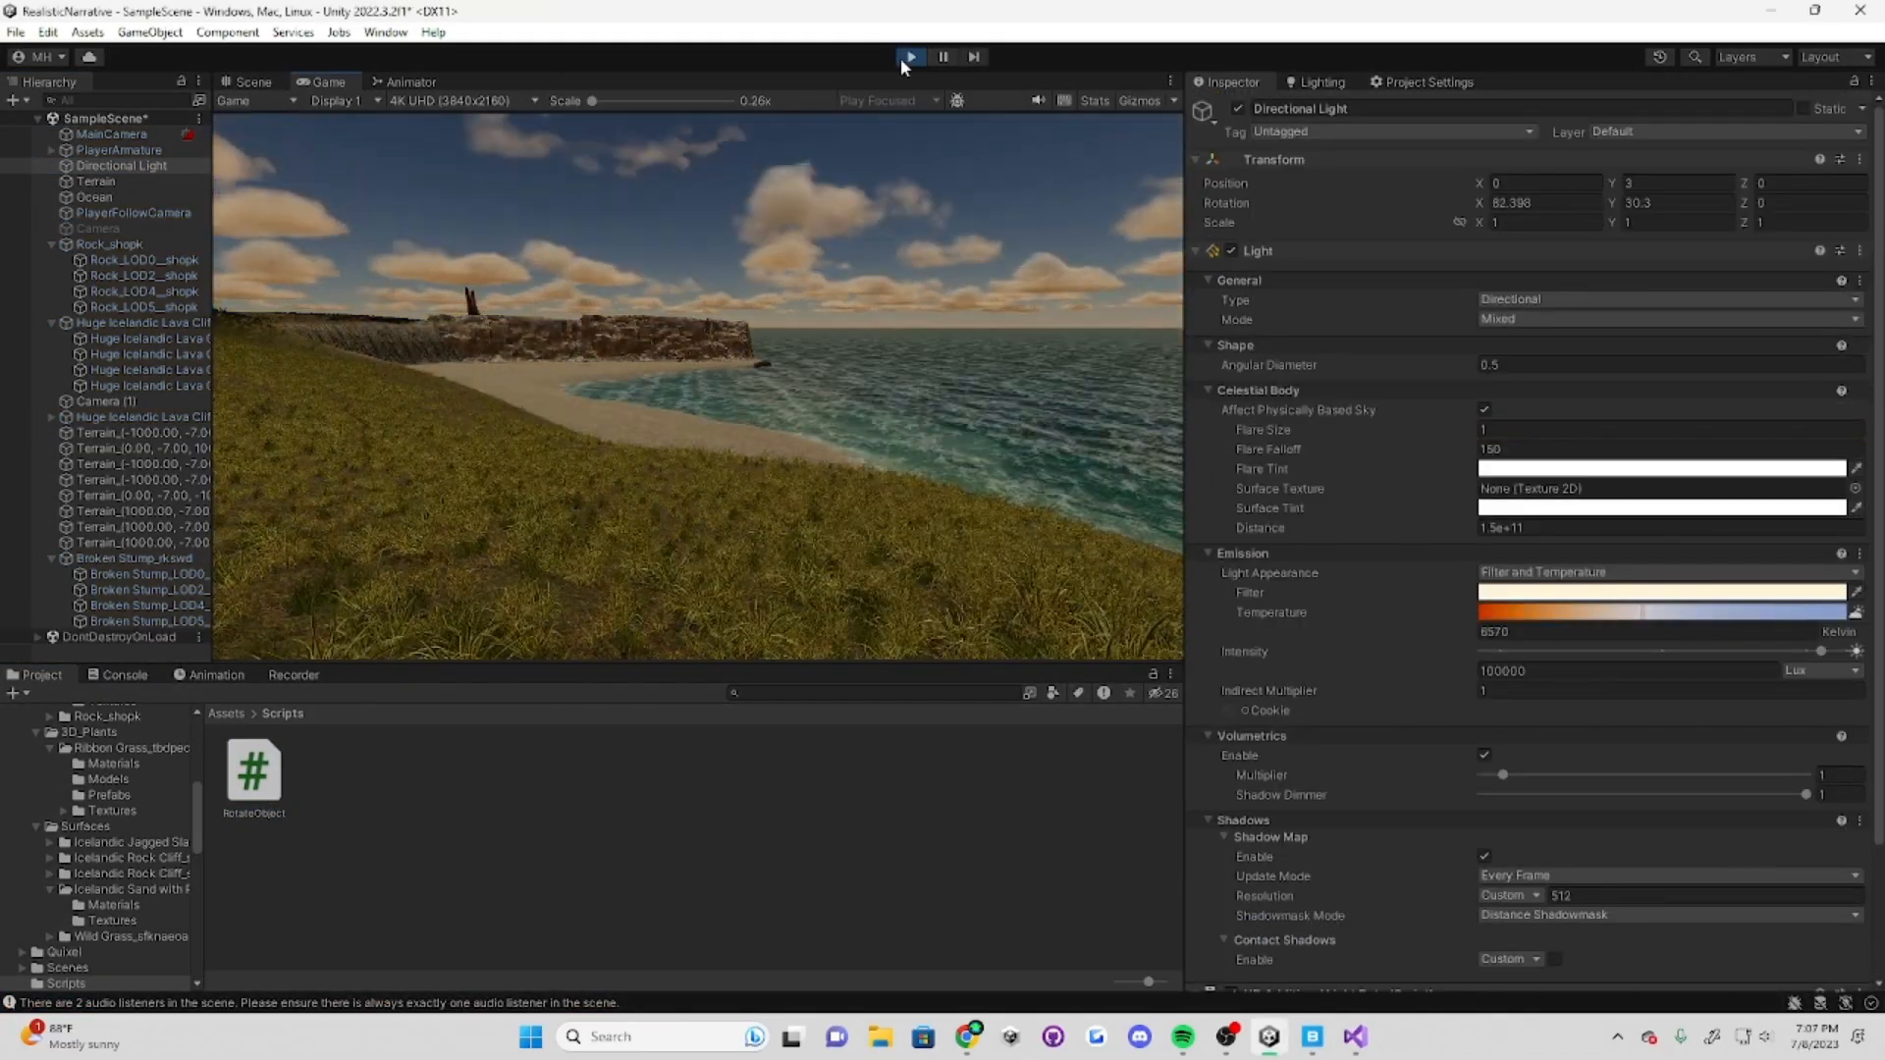
left_click(901, 57)
left_click(292, 677)
left_click(407, 708)
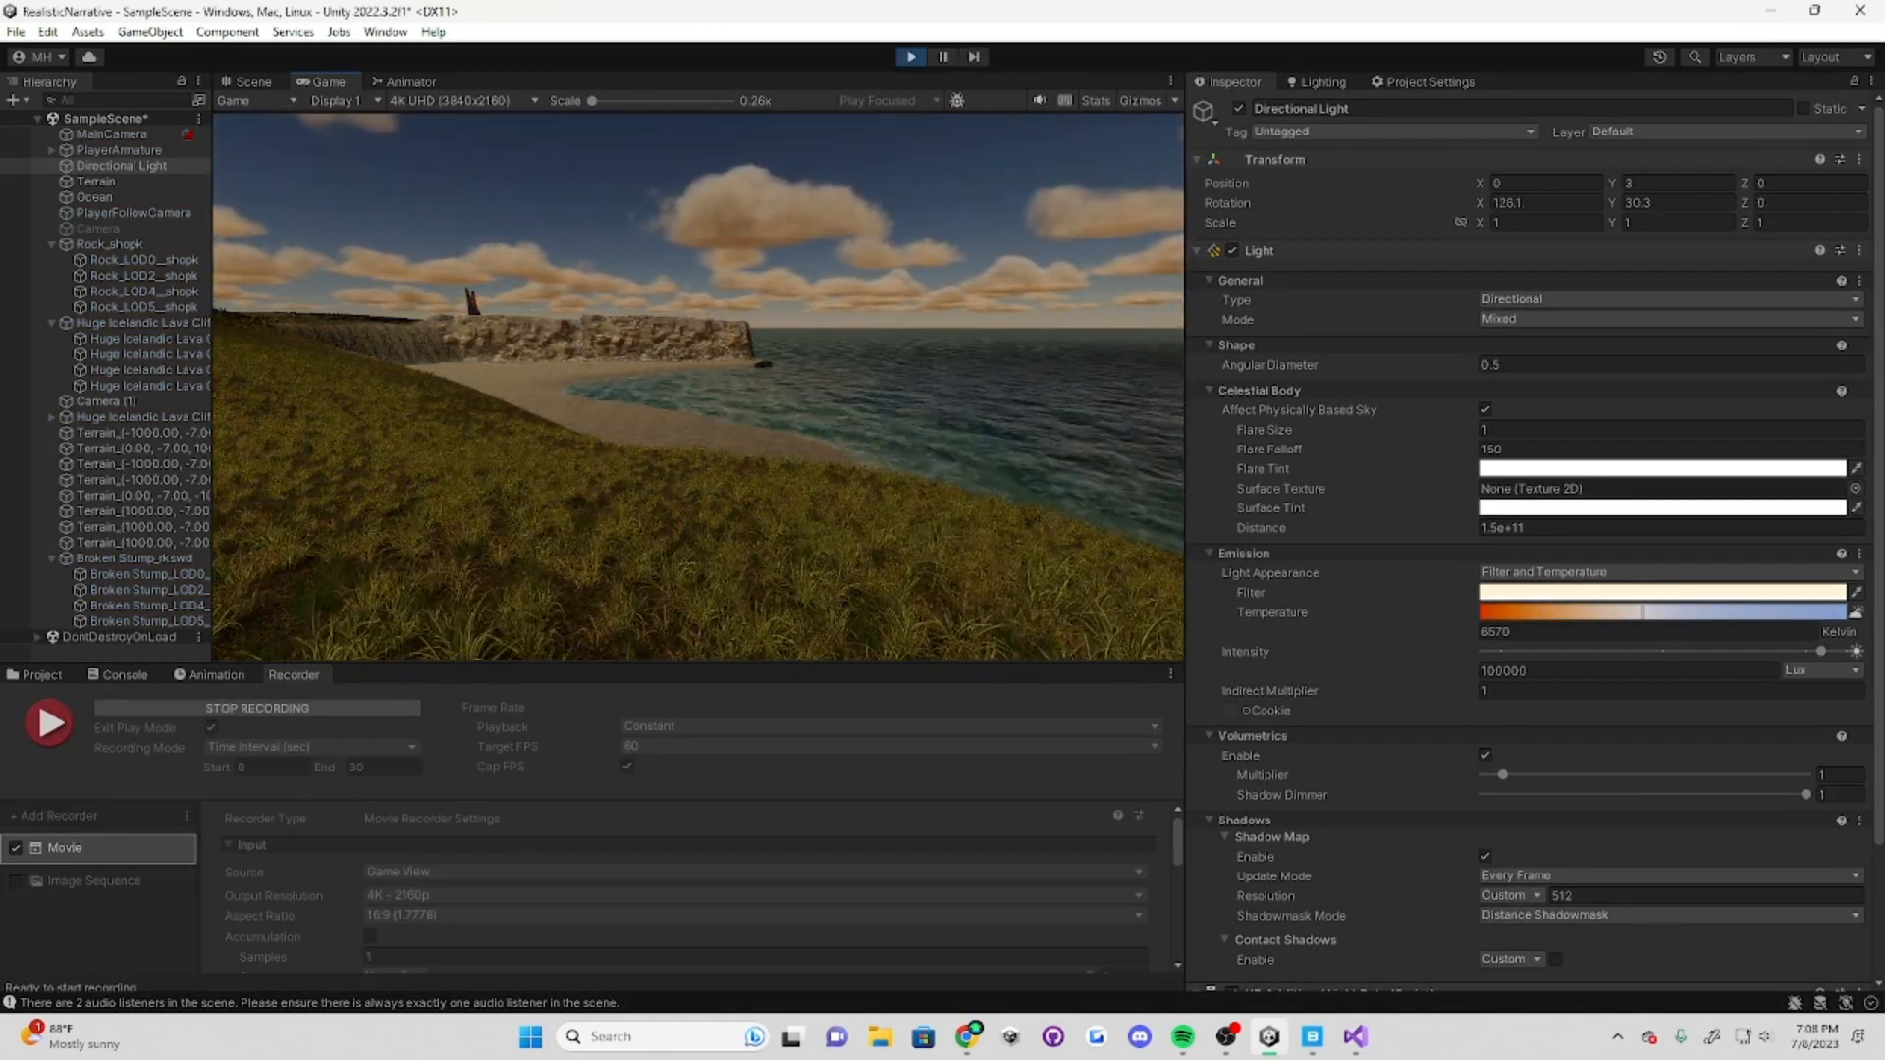
Step: Deactivate Camera (1) and record the player character walking through the grass under the rotating sun
left_click(106, 400)
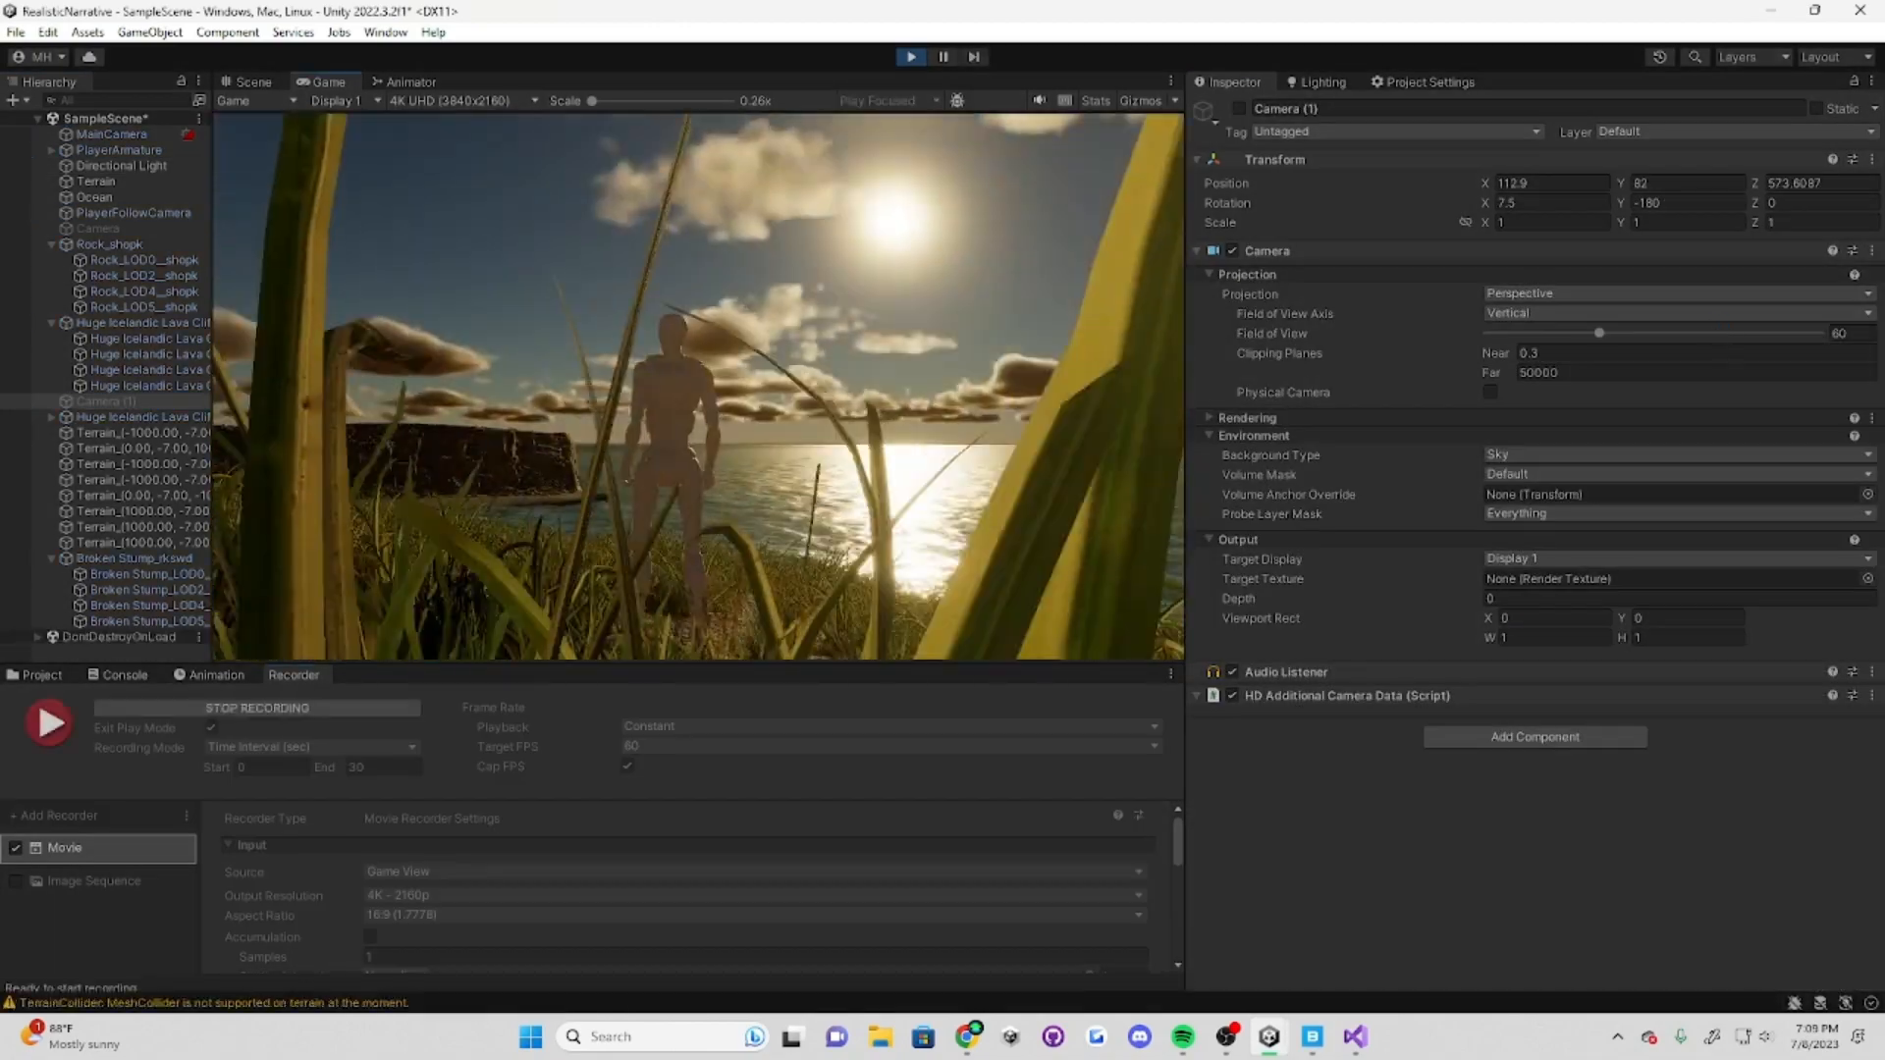
key("w")
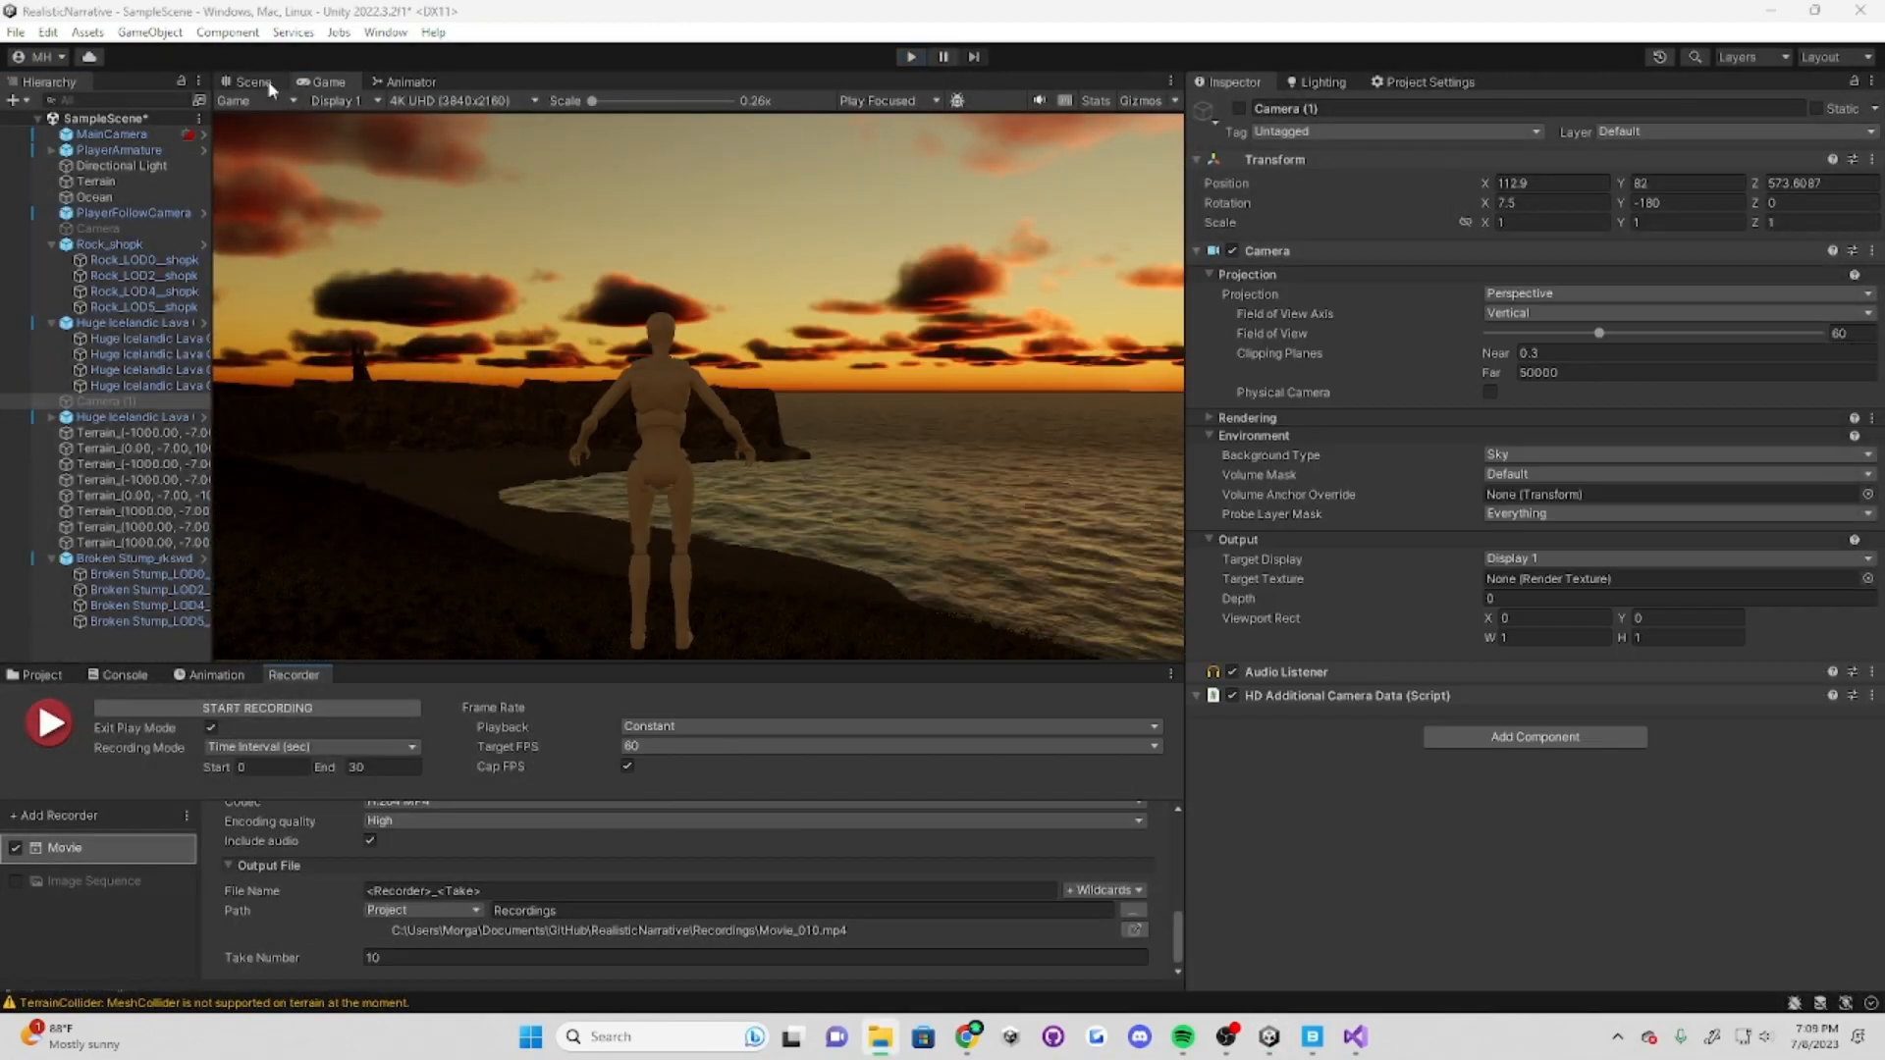
Step: Inspect the coastline, beach and cliffs around Camera (1) in the scene
left_click(251, 81)
right_click_drag(1021, 393, 1066, 290)
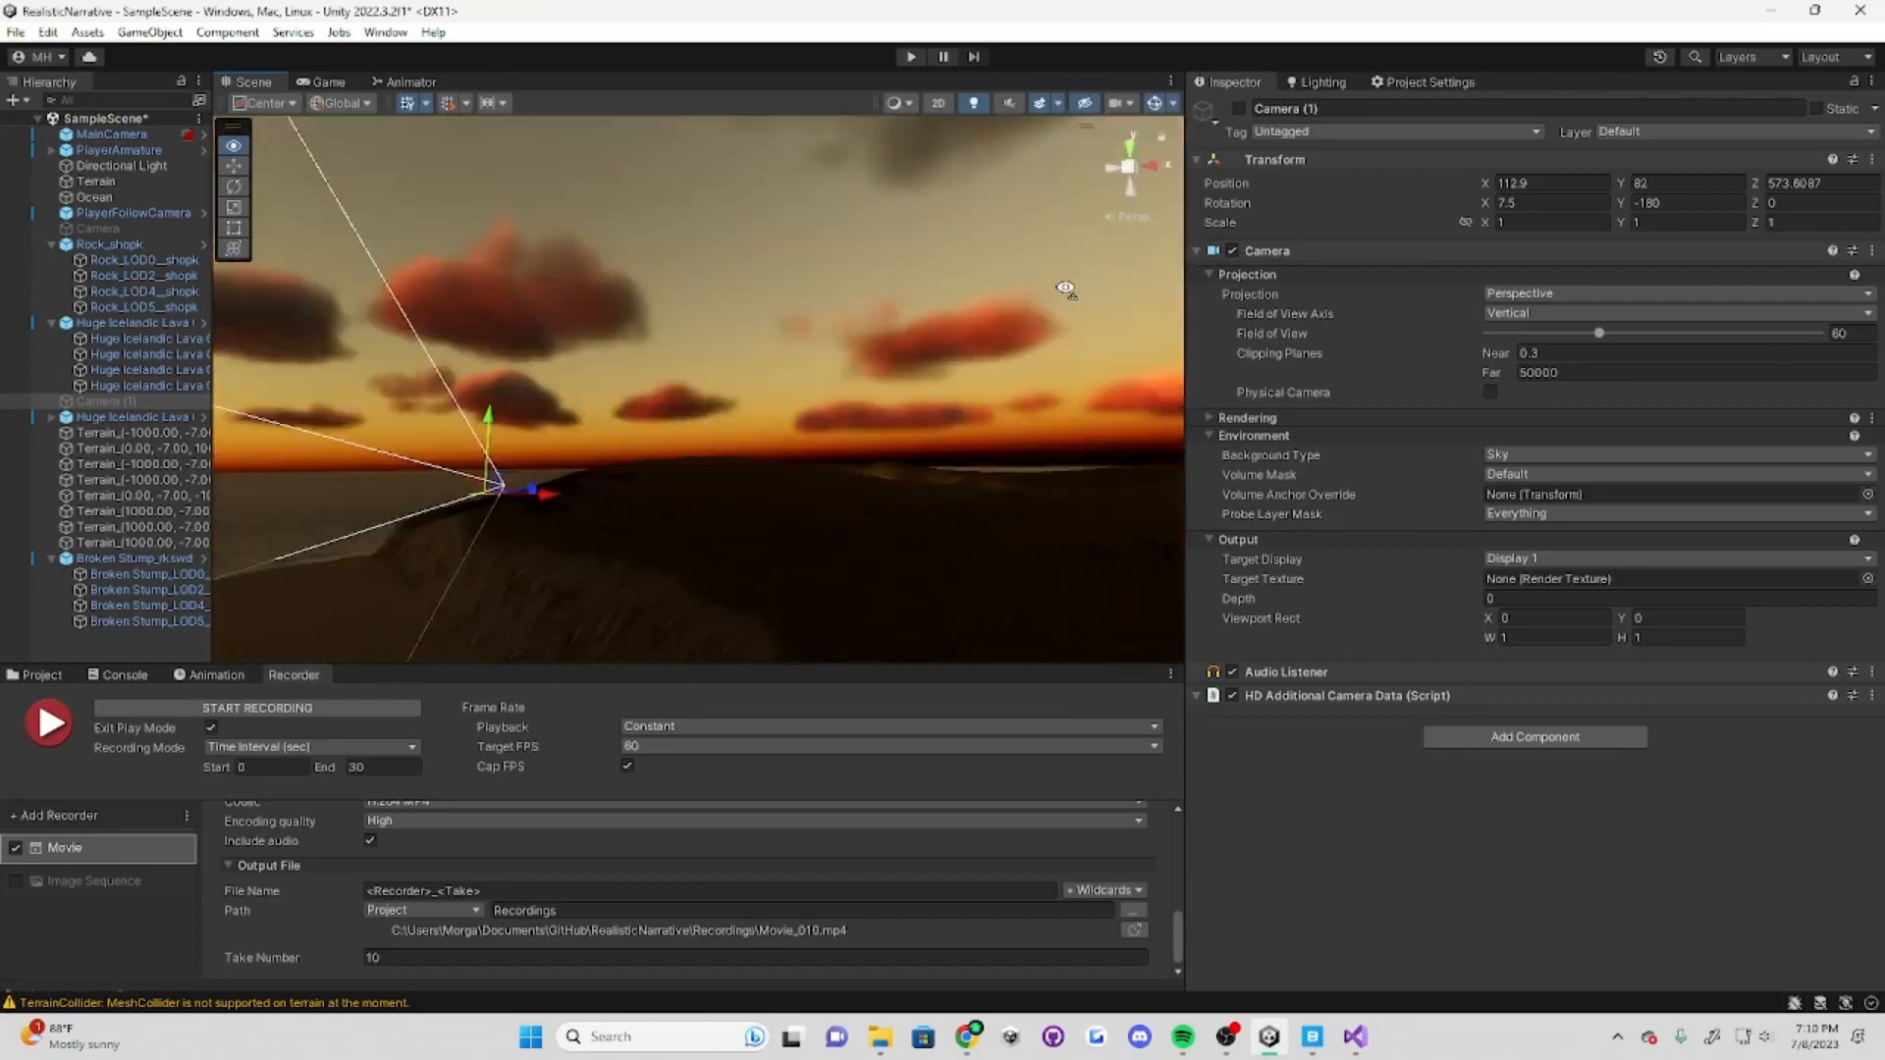
key("w")
right_click_drag(242, 302, 748, 410)
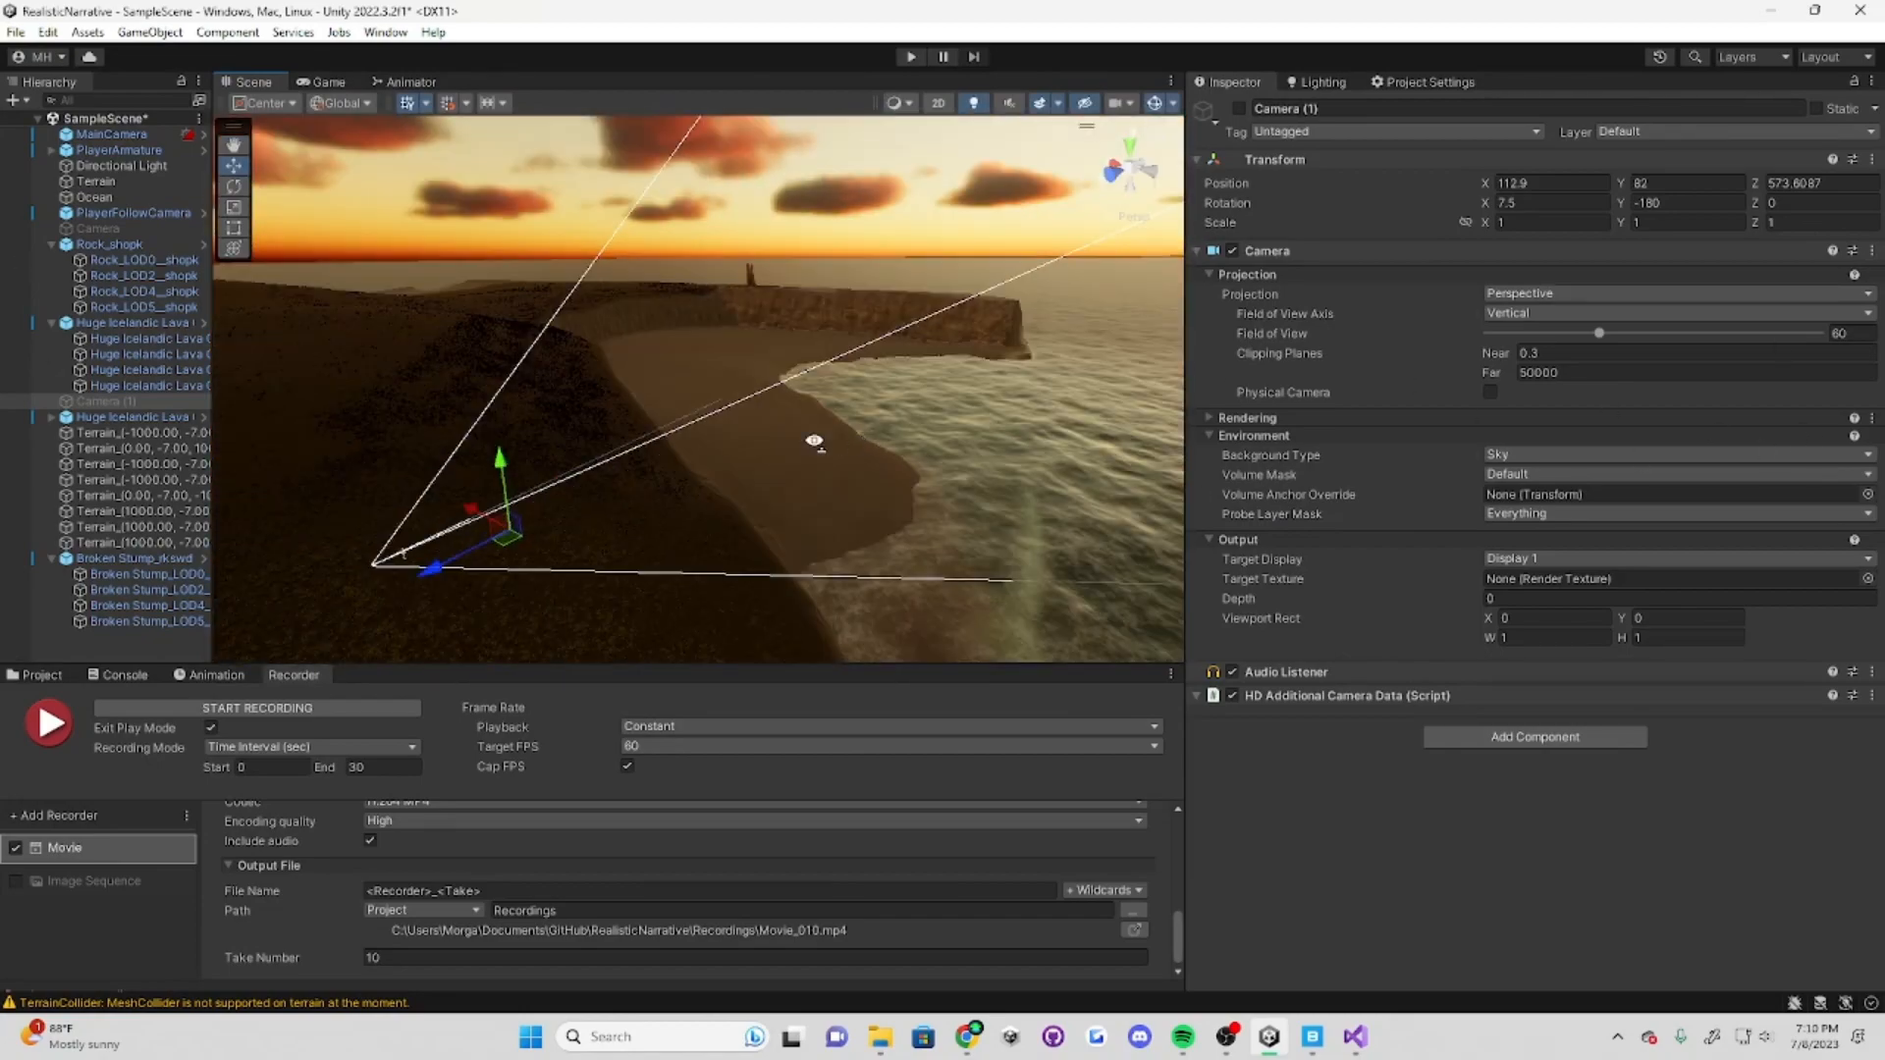